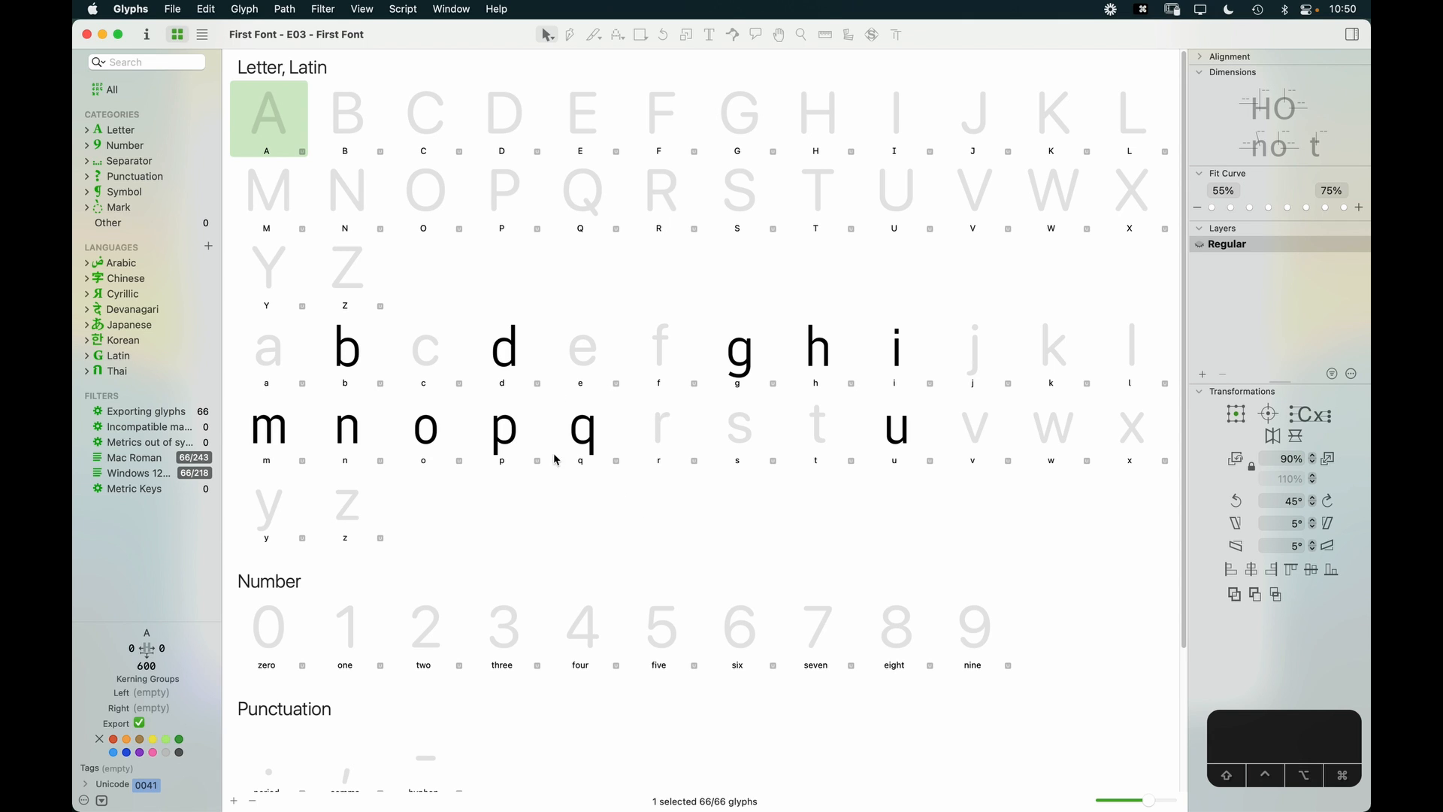
# Step: Open the lowercase c for editing and insert an o before it as a reference letter
pyautogui.doubleClick(434, 362)
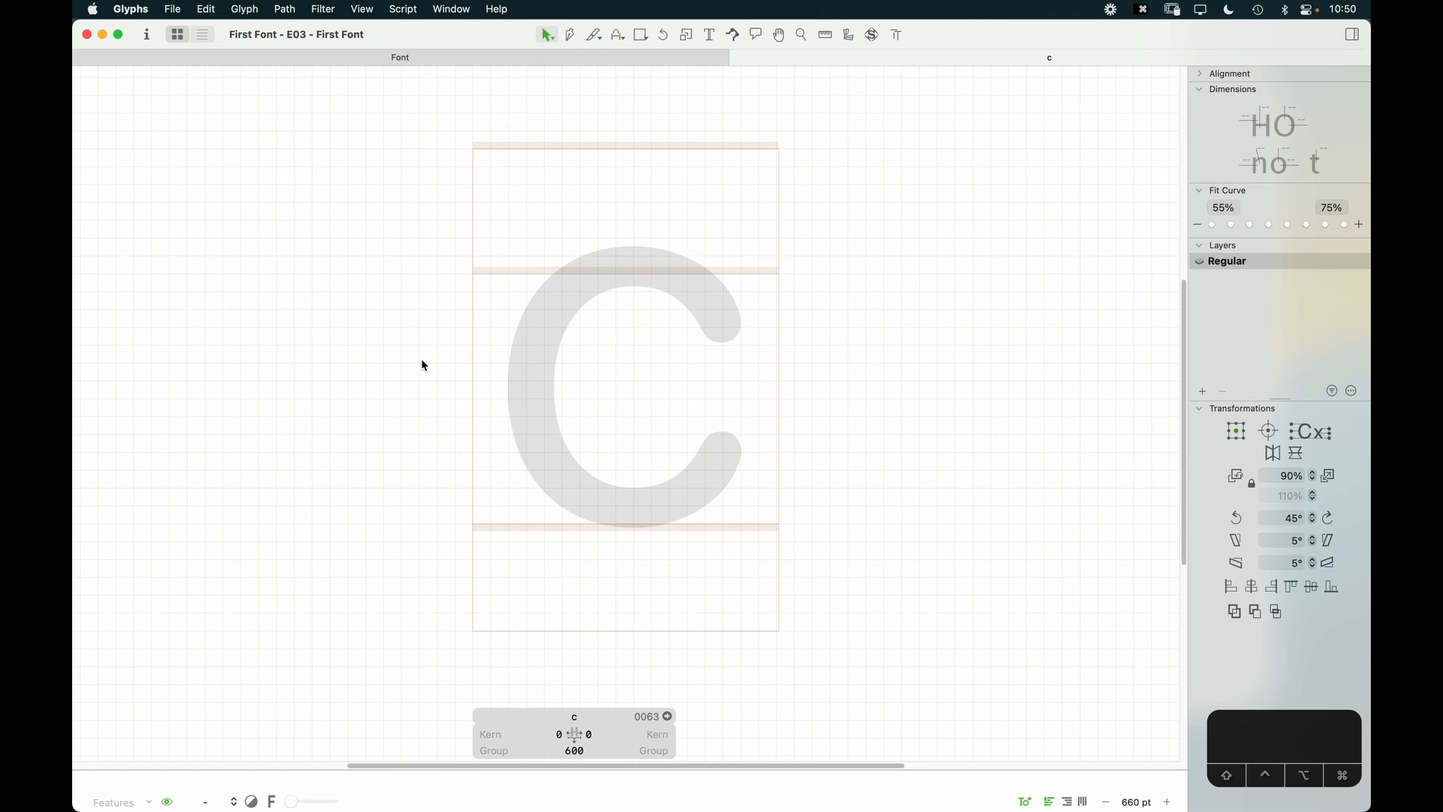
pyautogui.write('t')
pyautogui.write('o')
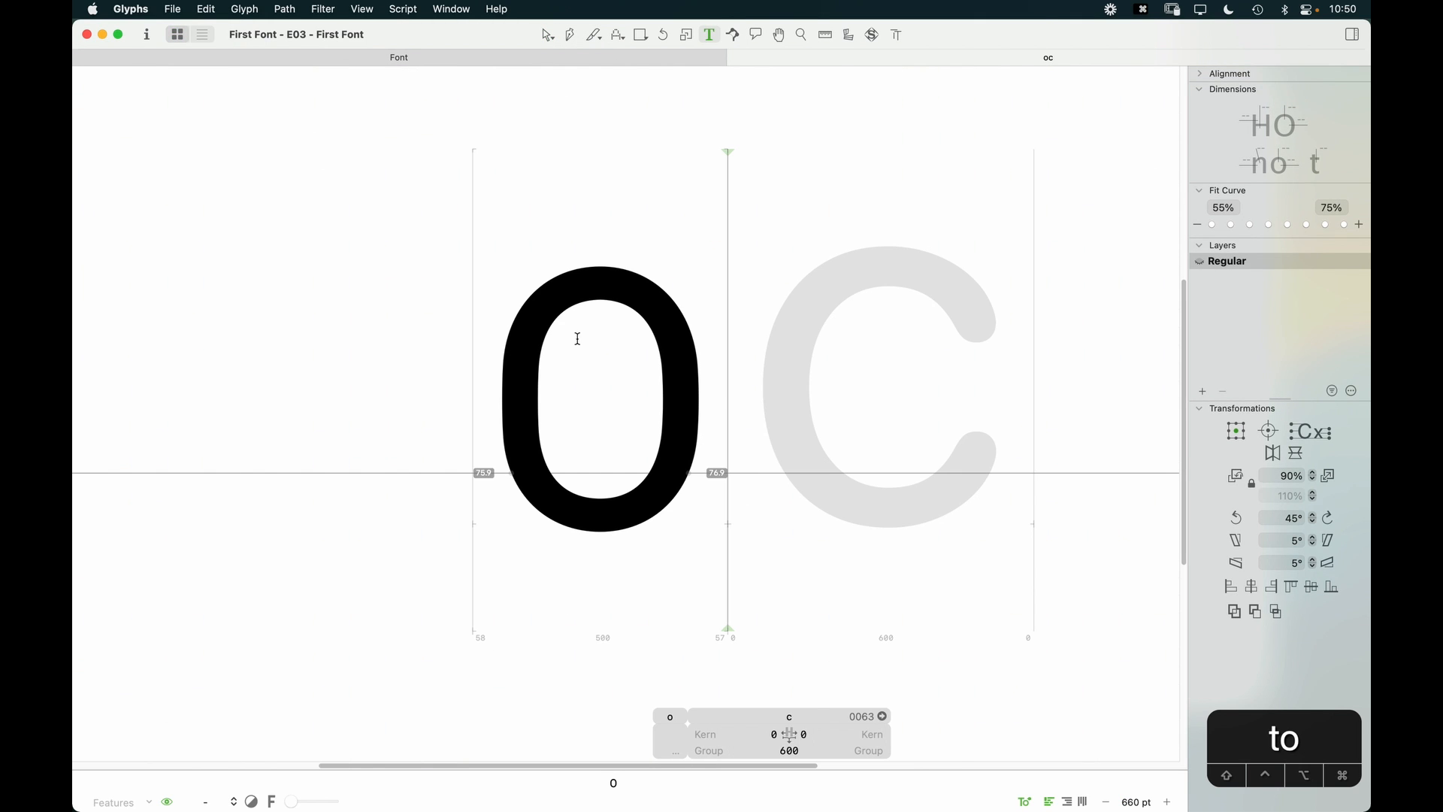
pyautogui.press('Escape')
# Step: Copy all outlines of the o and paste them into the empty c glyph
pyautogui.doubleClick(629, 397)
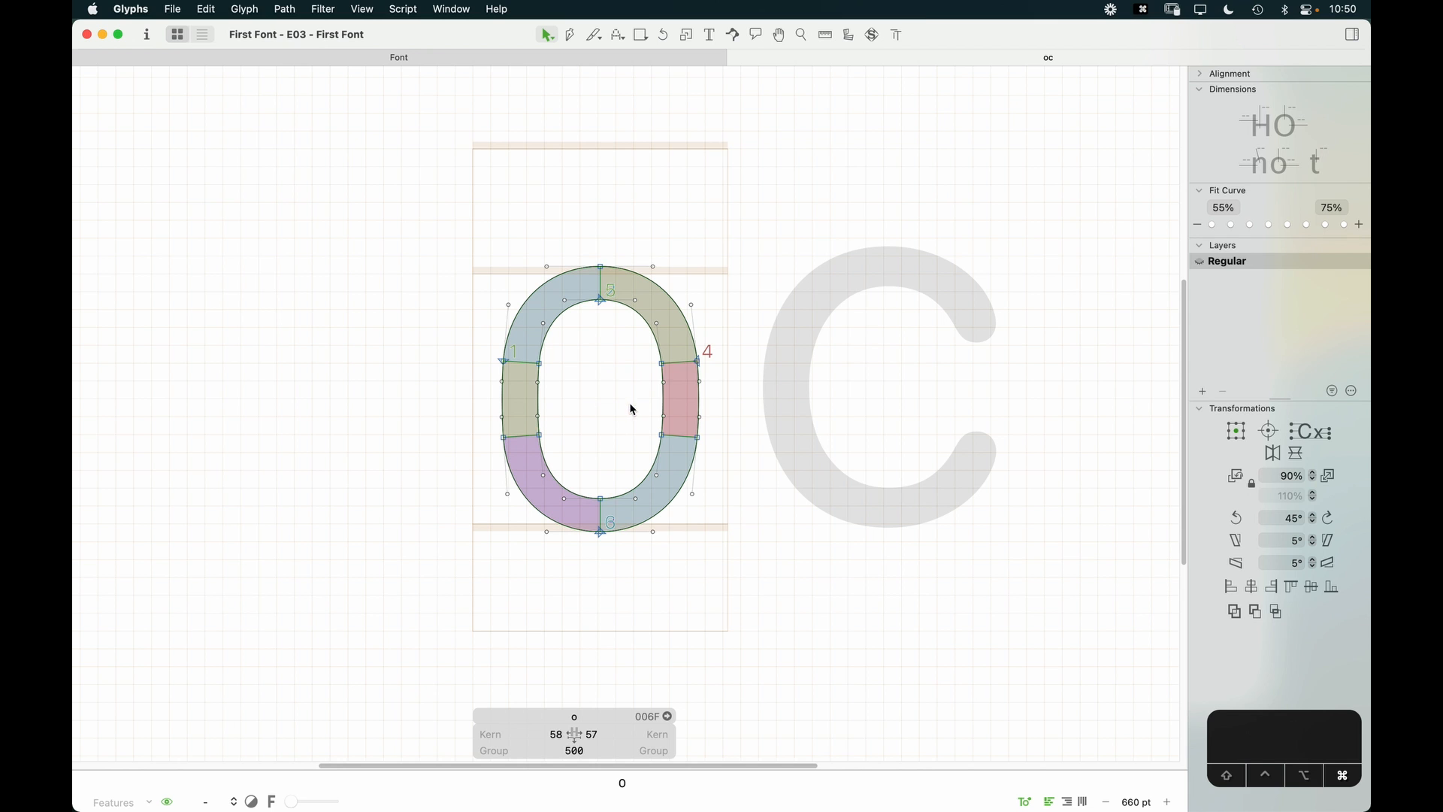
pyautogui.press('super+a')
pyautogui.press('super+c')
pyautogui.doubleClick(853, 404)
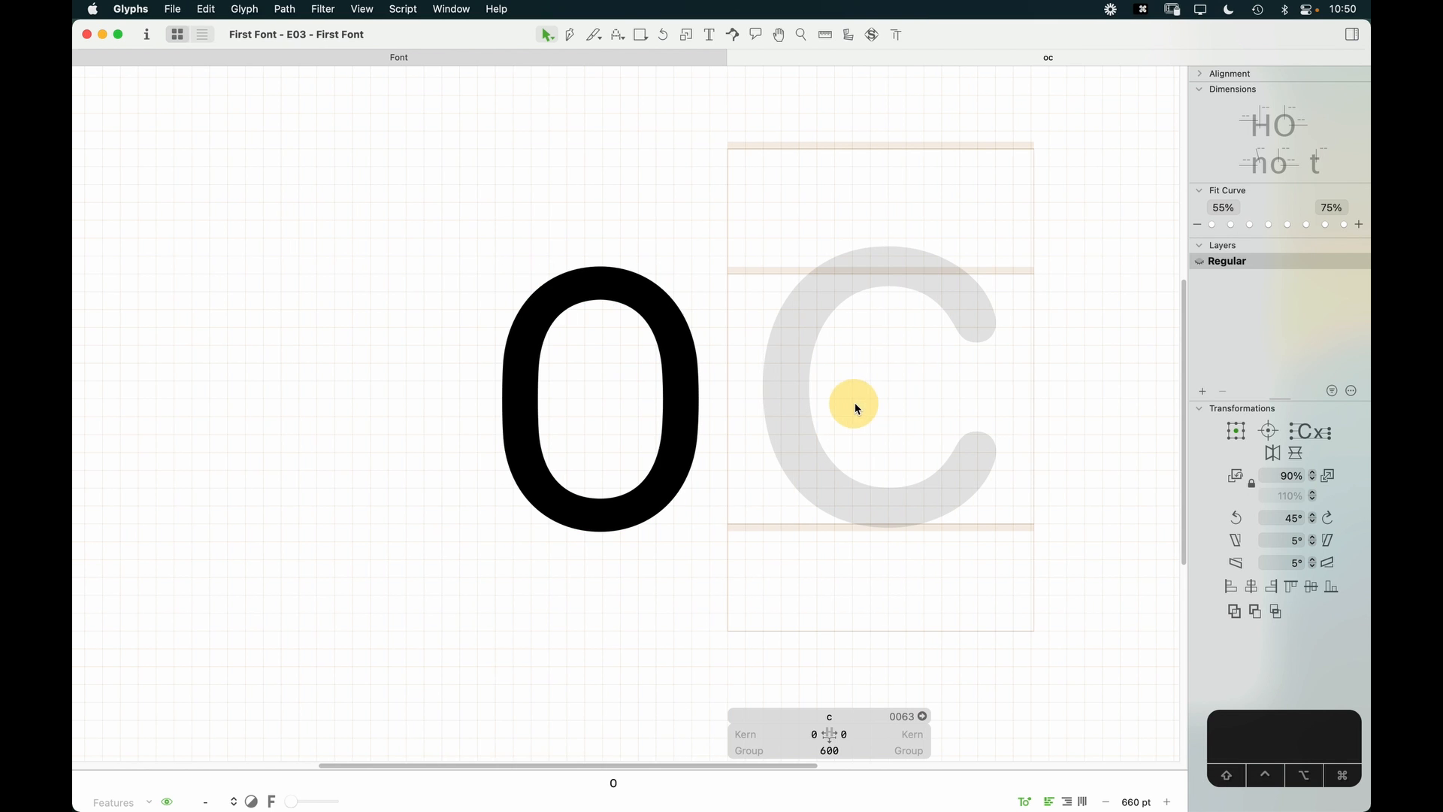
pyautogui.press('super+v')
# Step: Delete the middle right-side segment of the pasted outline so the c has an opening
pyautogui.click(977, 402)
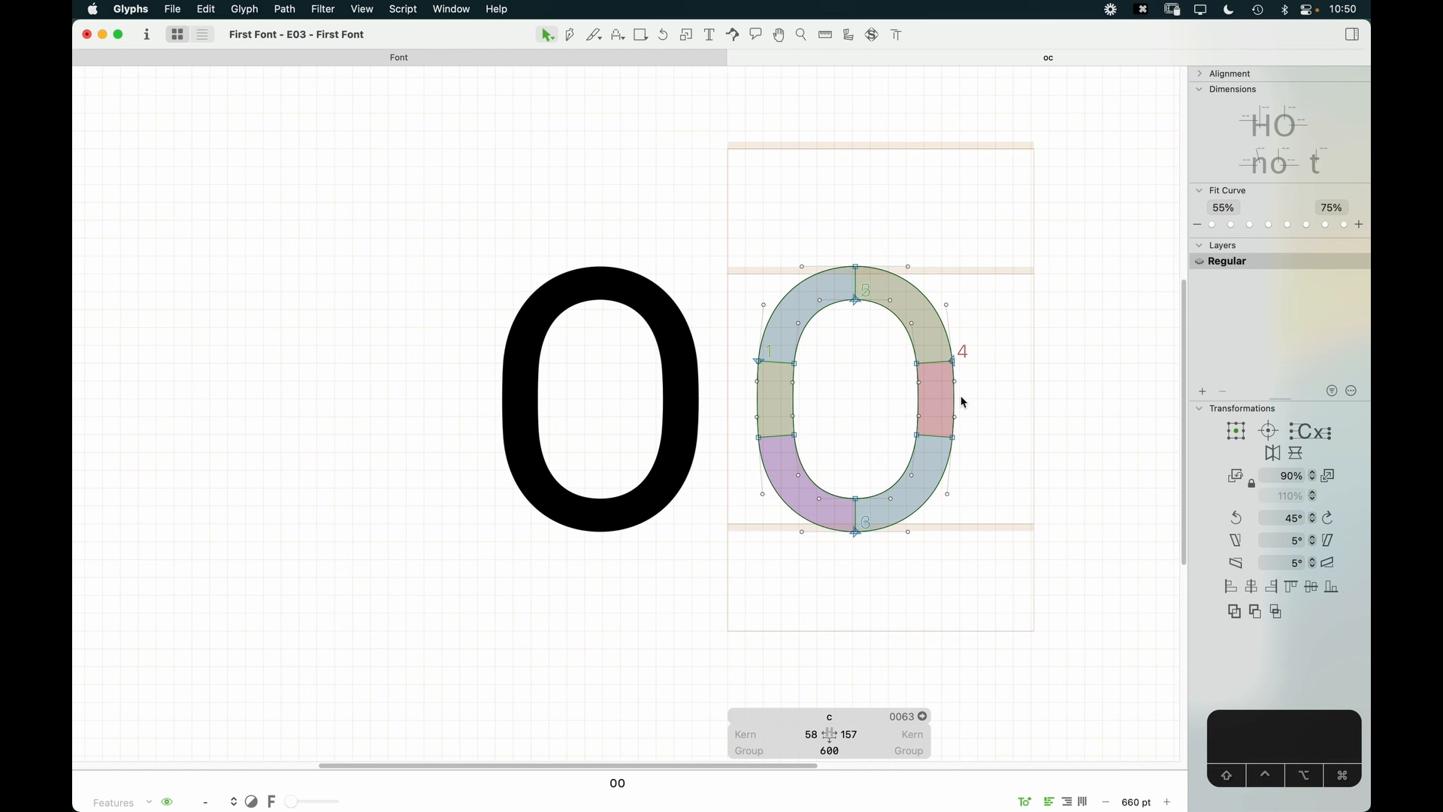
pyautogui.click(920, 393)
pyautogui.press('BackSpace')
pyautogui.click(872, 433)
pyautogui.press('space')
pyautogui.moveTo(1035, 390); pyautogui.dragTo(838, 373)
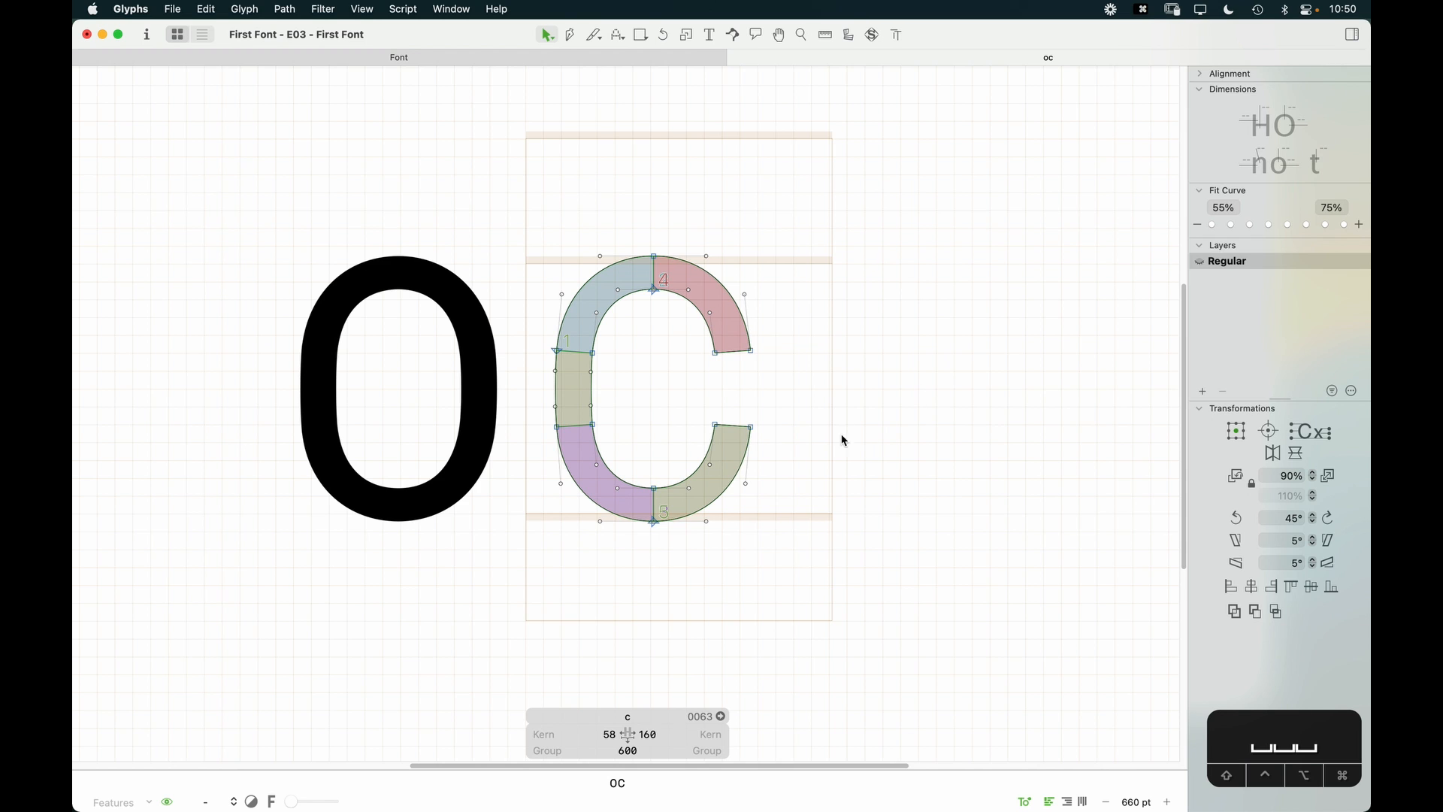
# Step: Add the letter g after the c for comparison
pyautogui.press('t')
pyautogui.click(857, 419)
pyautogui.write('g')
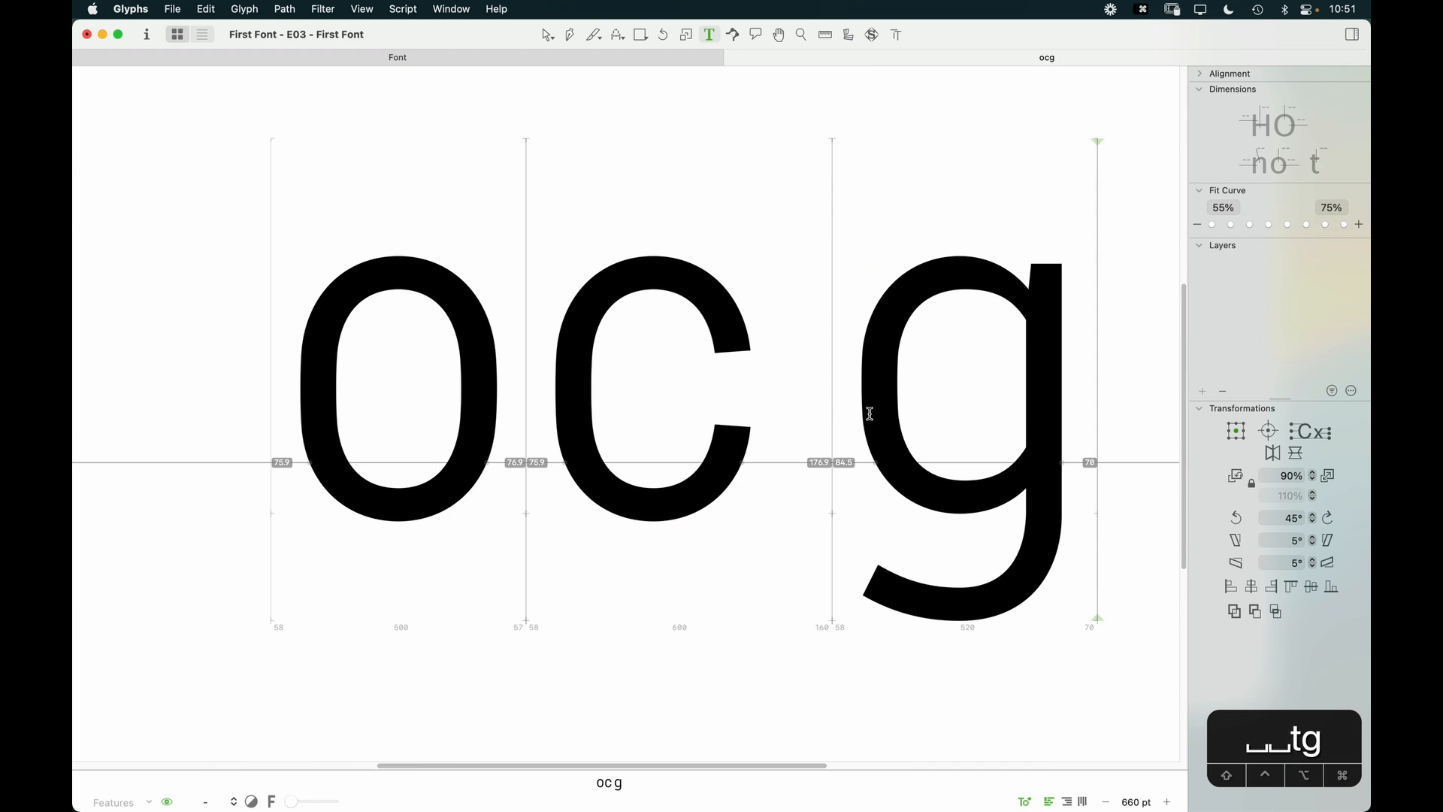
pyautogui.press('Escape')
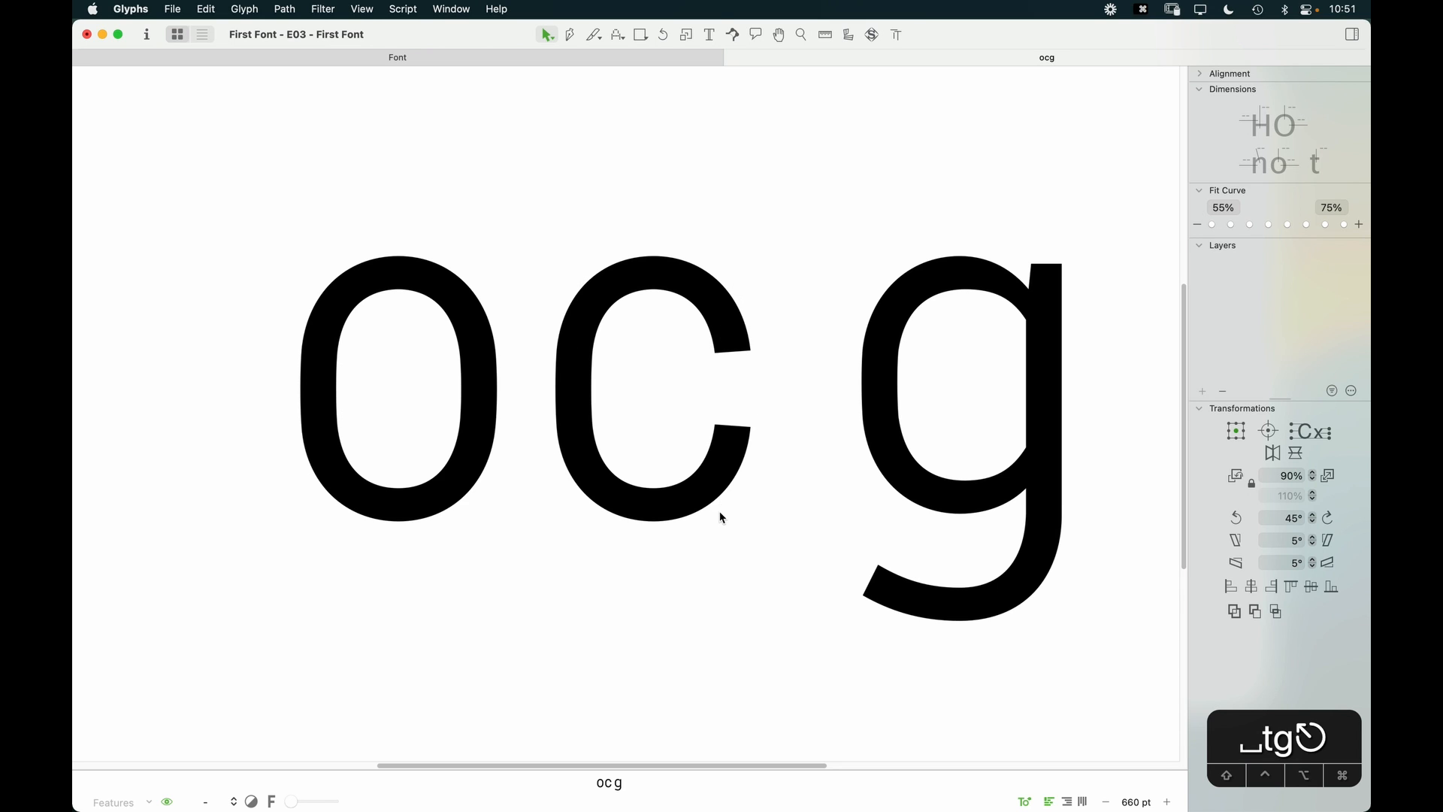
# Step: Examine the shape of the c's two terminals and its opening between the o and the g
pyautogui.press('z')
pyautogui.moveTo(909, 223); pyautogui.dragTo(595, 485)
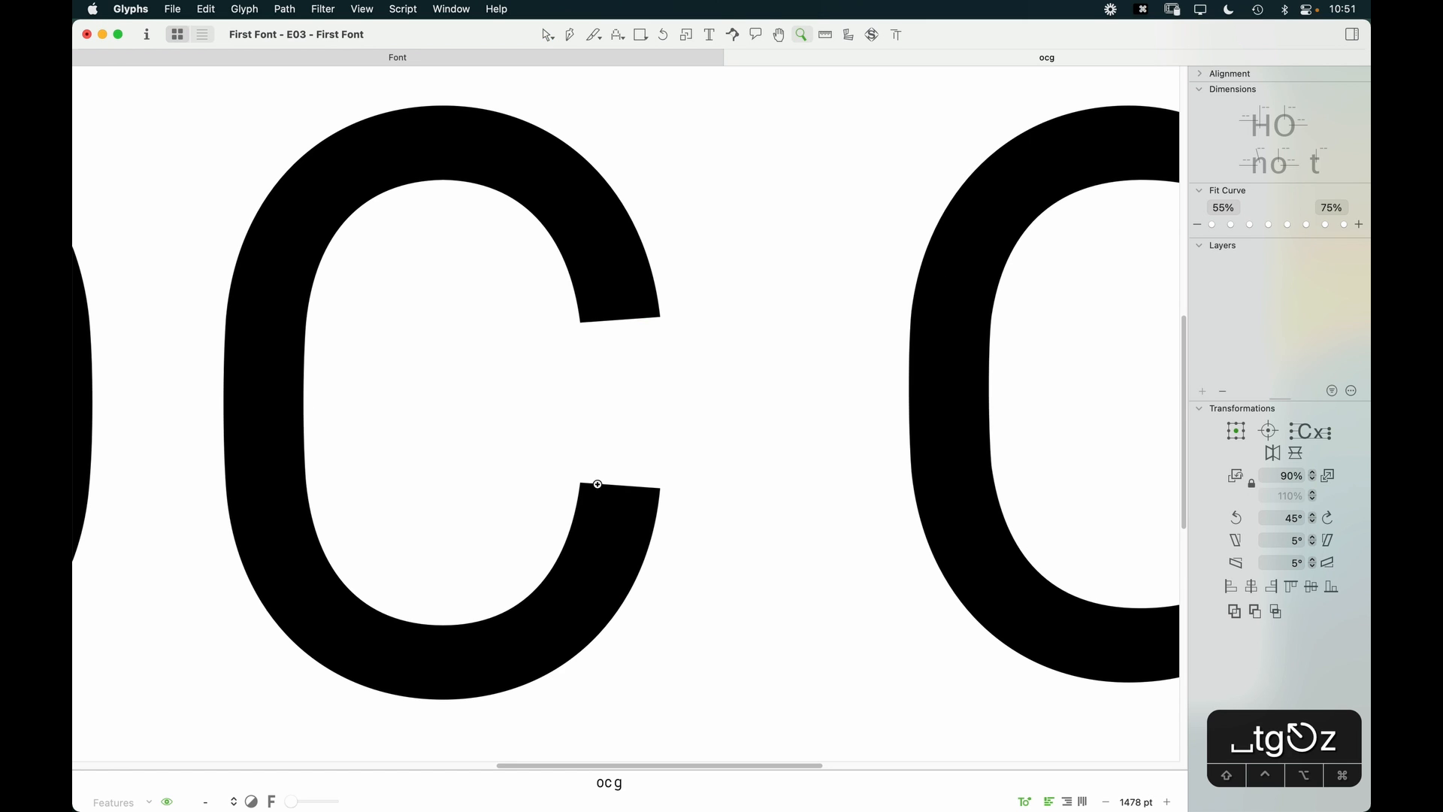
pyautogui.press('space')
pyautogui.moveTo(583, 378); pyautogui.dragTo(713, 361)
pyautogui.click(667, 295)
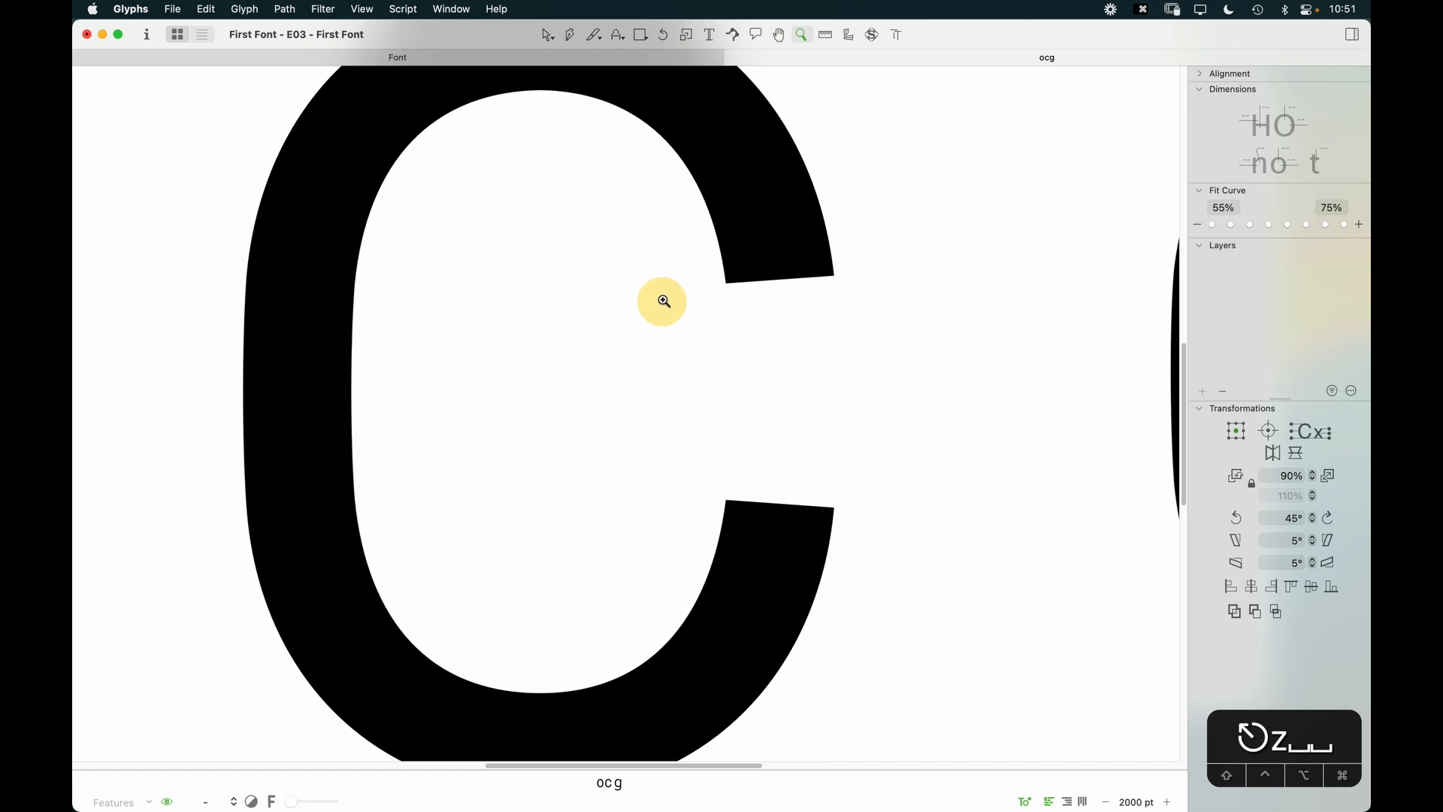
pyautogui.press('v')
pyautogui.press('super+minus')
pyautogui.press('space')
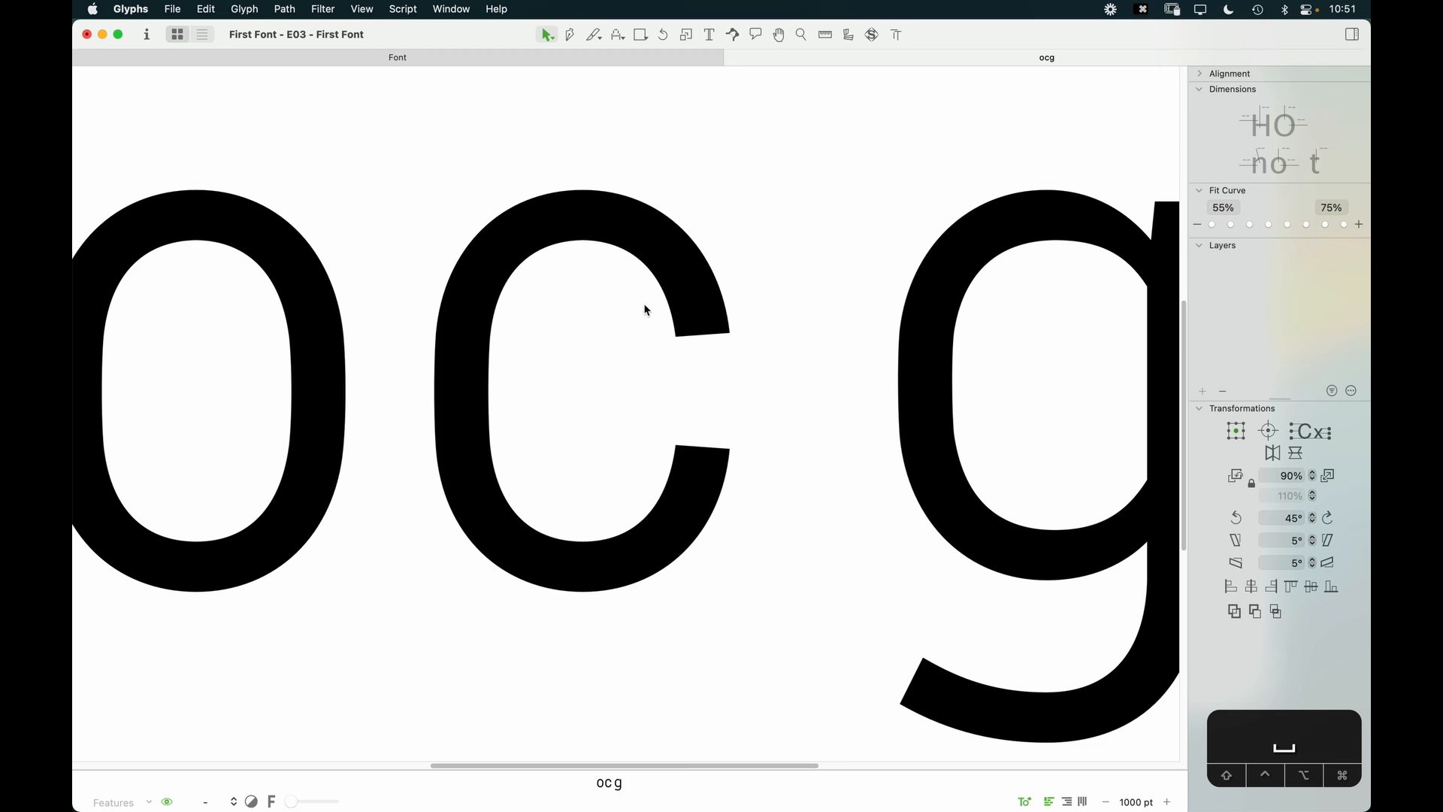
# Step: Cut the c's upper-right curve diagonally with the Knife tool, delete the end piece below the cut, and preview the letter
pyautogui.doubleClick(615, 354)
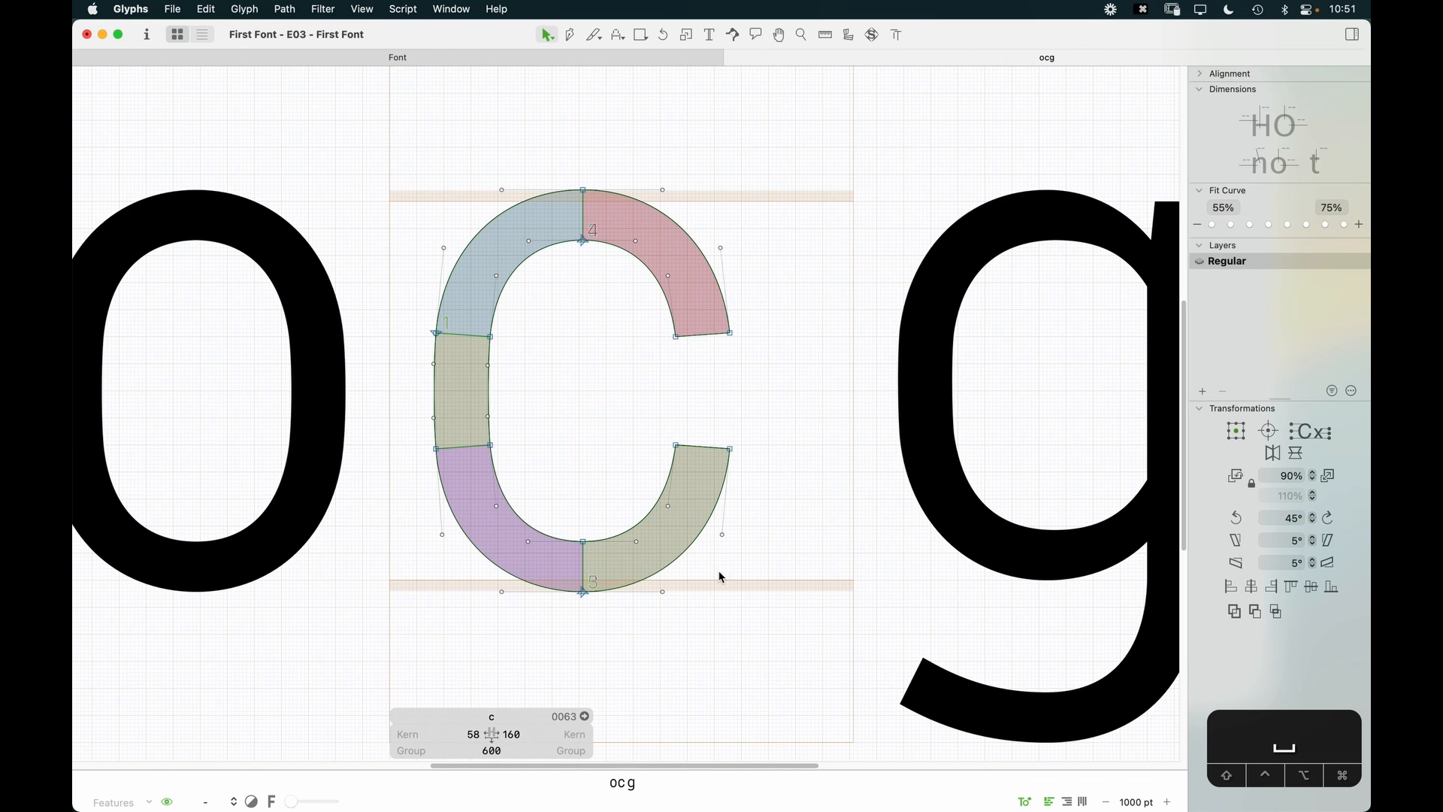
pyautogui.click(594, 35)
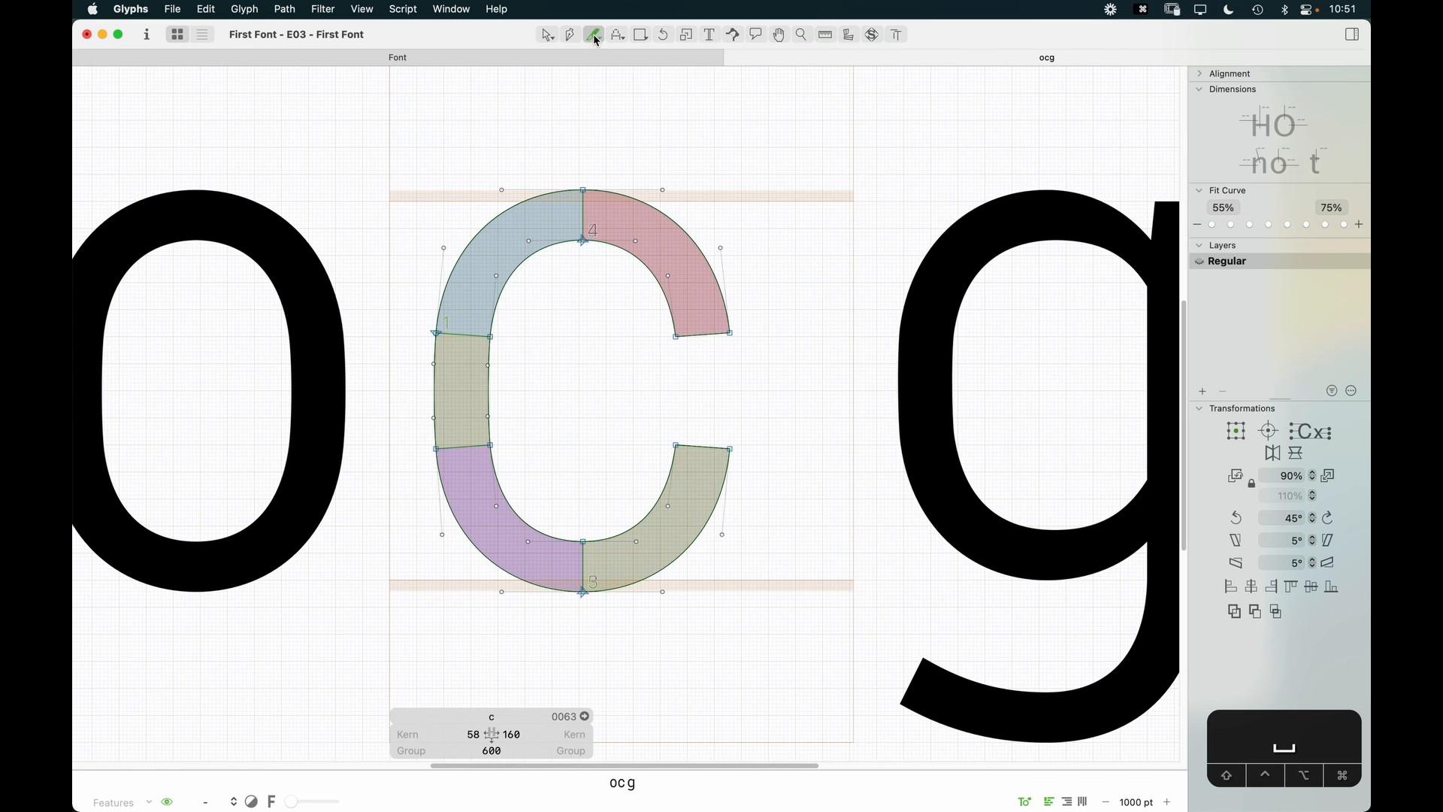
pyautogui.moveTo(655, 300); pyautogui.dragTo(748, 241)
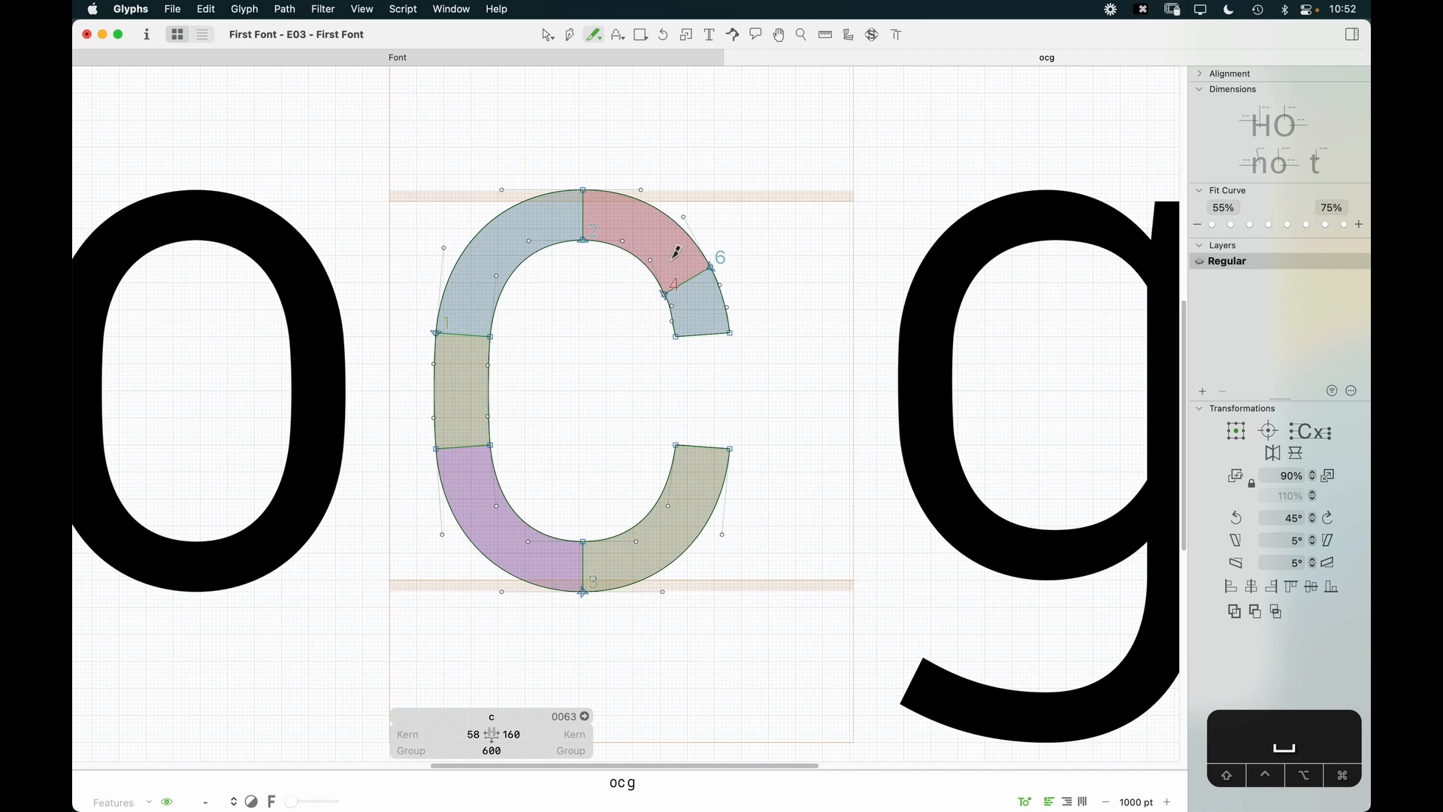
pyautogui.press('super+z')
pyautogui.moveTo(644, 281); pyautogui.dragTo(713, 205)
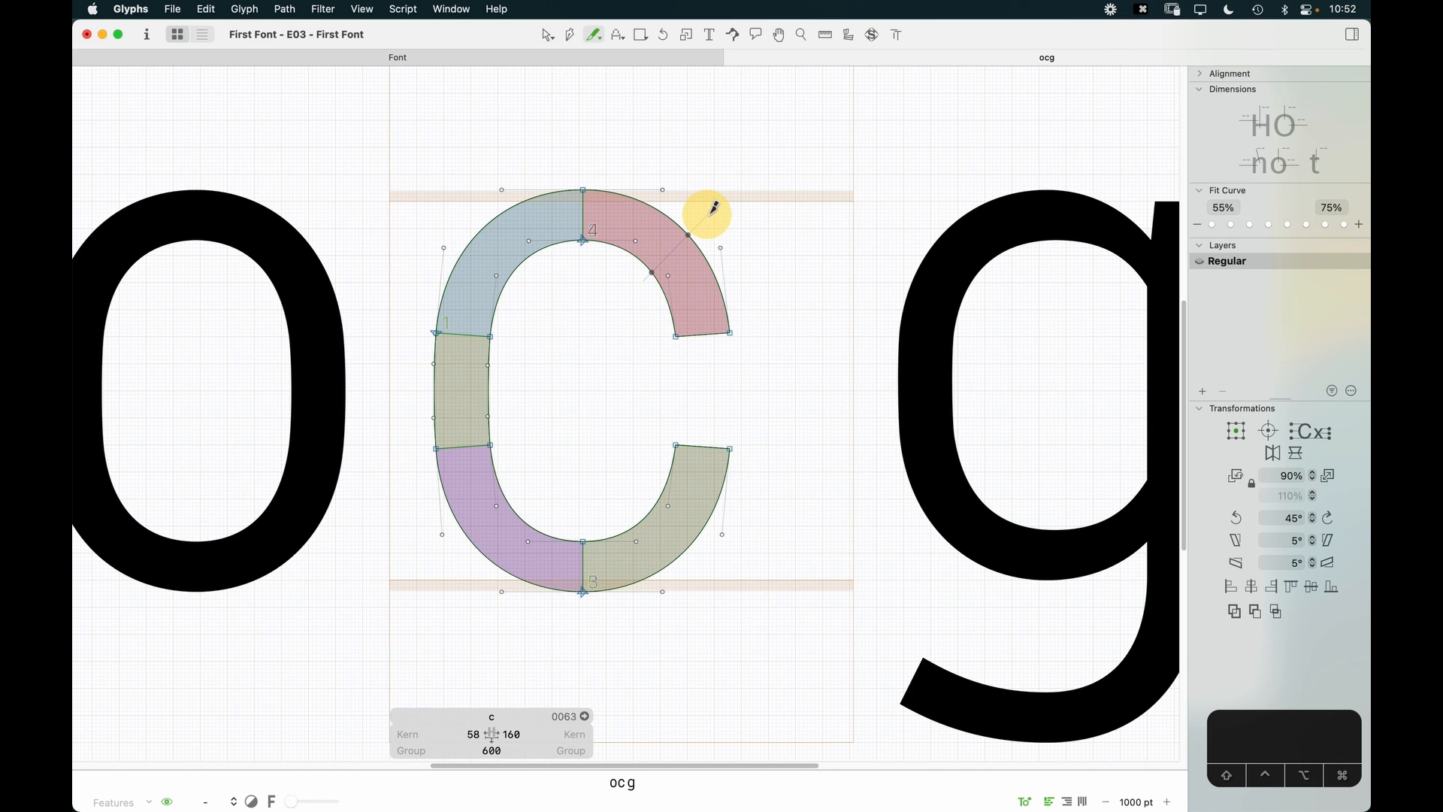
pyautogui.moveTo(713, 209); pyautogui.dragTo(721, 295)
pyautogui.press('v')
pyautogui.press('BackSpace')
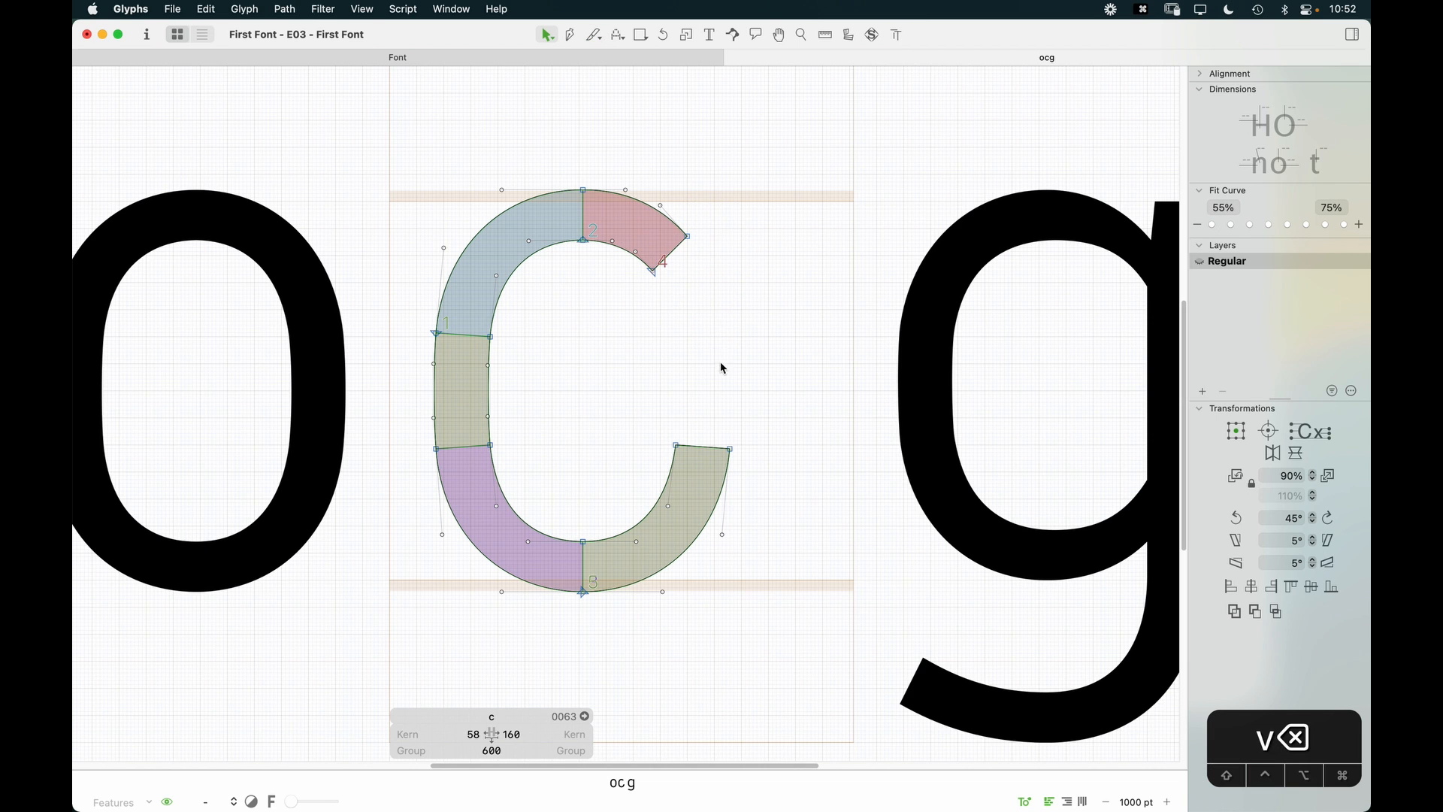
pyautogui.press('space')
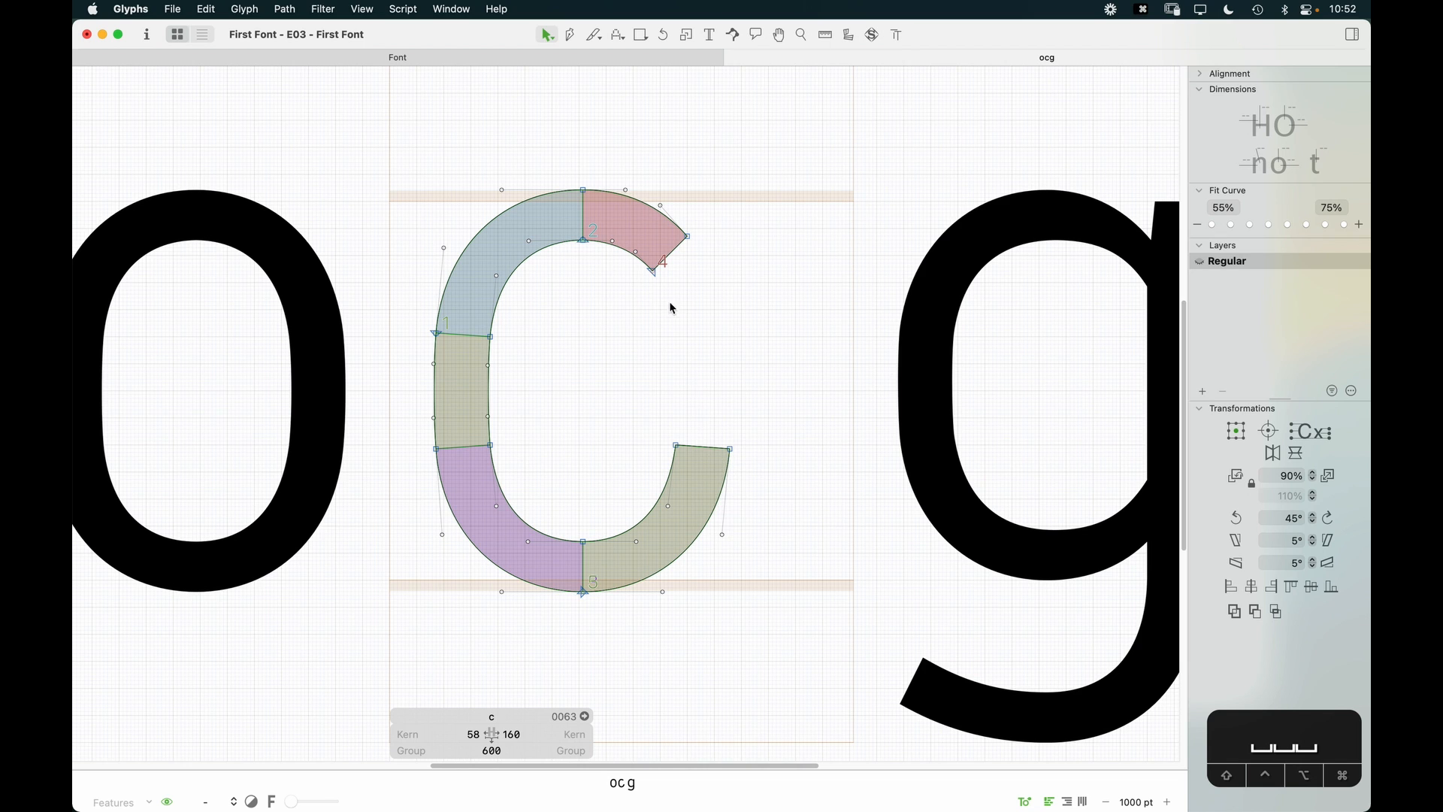
# Step: Delete the c's lower-right curve segment, then duplicate the shortened upper terminal piece and flip the copy vertically
pyautogui.doubleClick(708, 457)
pyautogui.press('BackSpace')
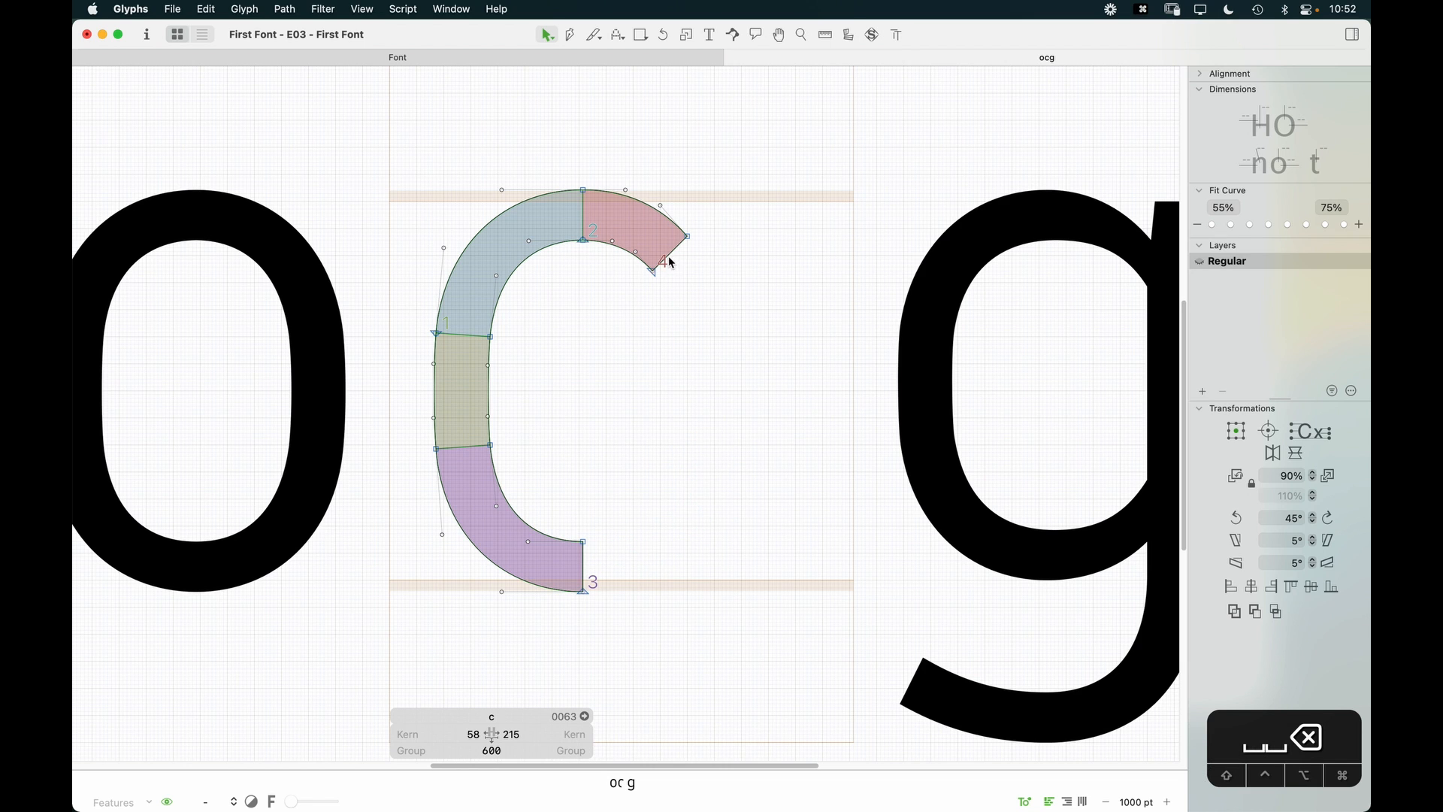
pyautogui.click(671, 257)
pyautogui.doubleClick(671, 255)
pyautogui.press('super+c')
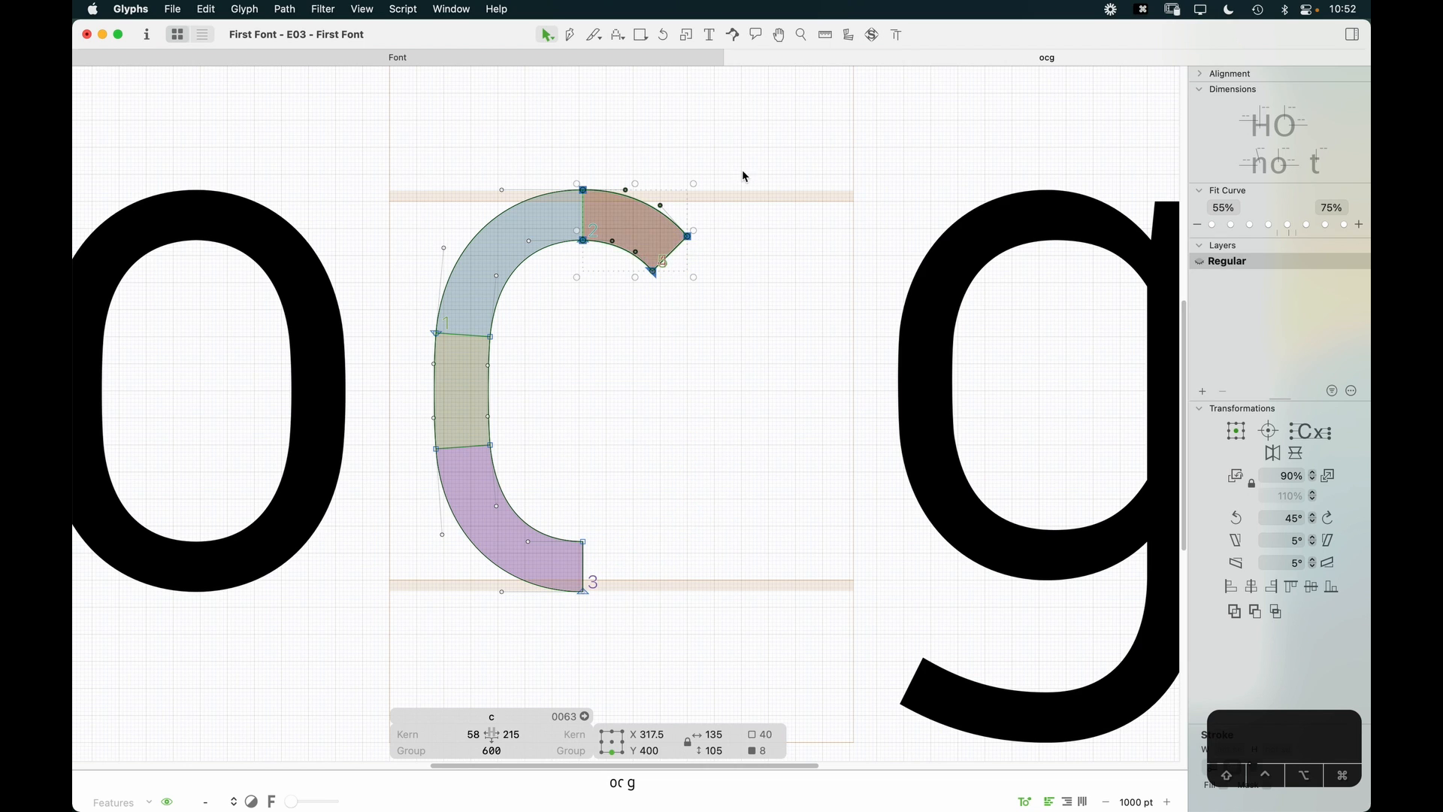
pyautogui.click(1297, 455)
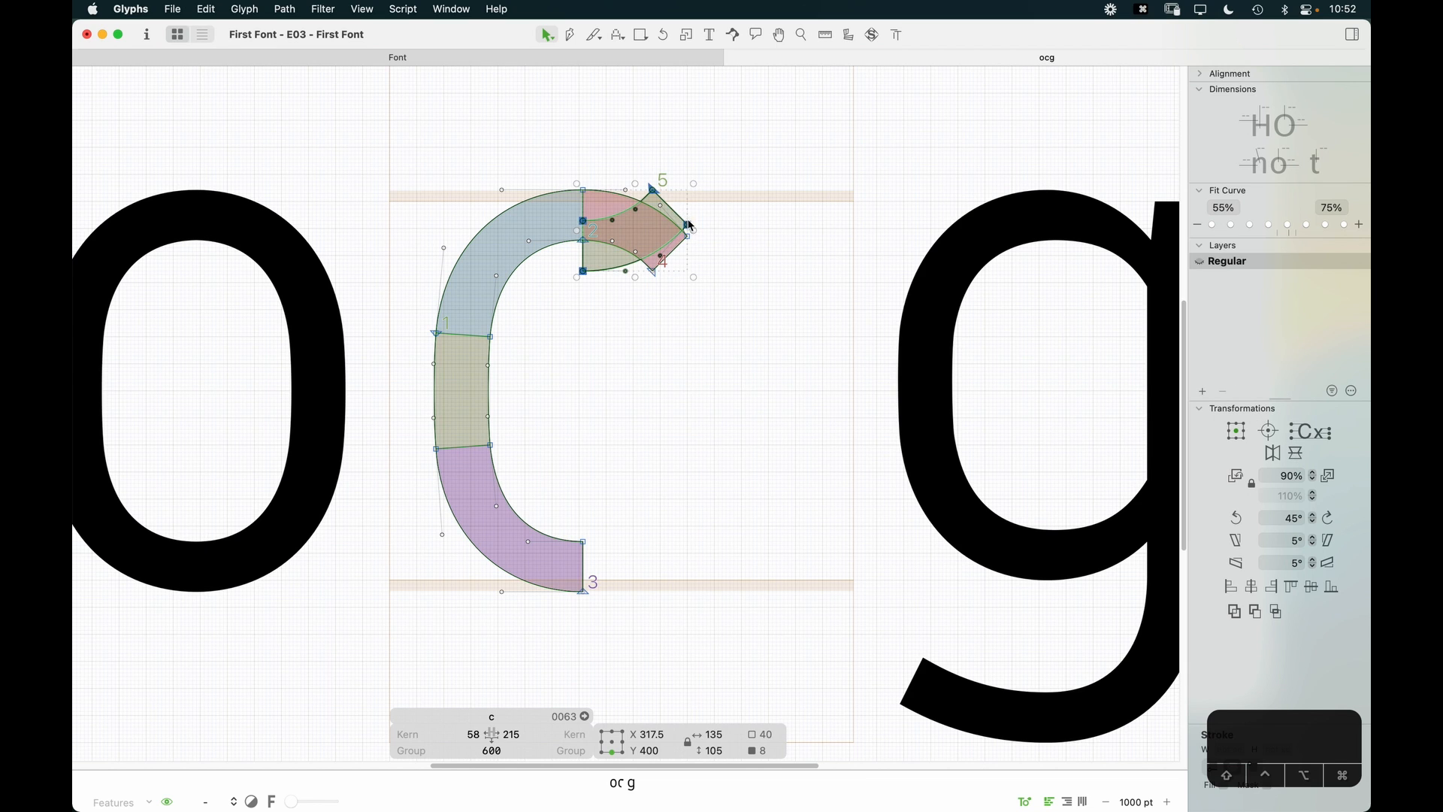
# Step: Move the flipped piece straight down to Y -15 so it joins the lower curve as the c's bottom terminal
pyautogui.moveTo(693, 217); pyautogui.dragTo(705, 554)
pyautogui.click(692, 194)
pyautogui.doubleClick(675, 217)
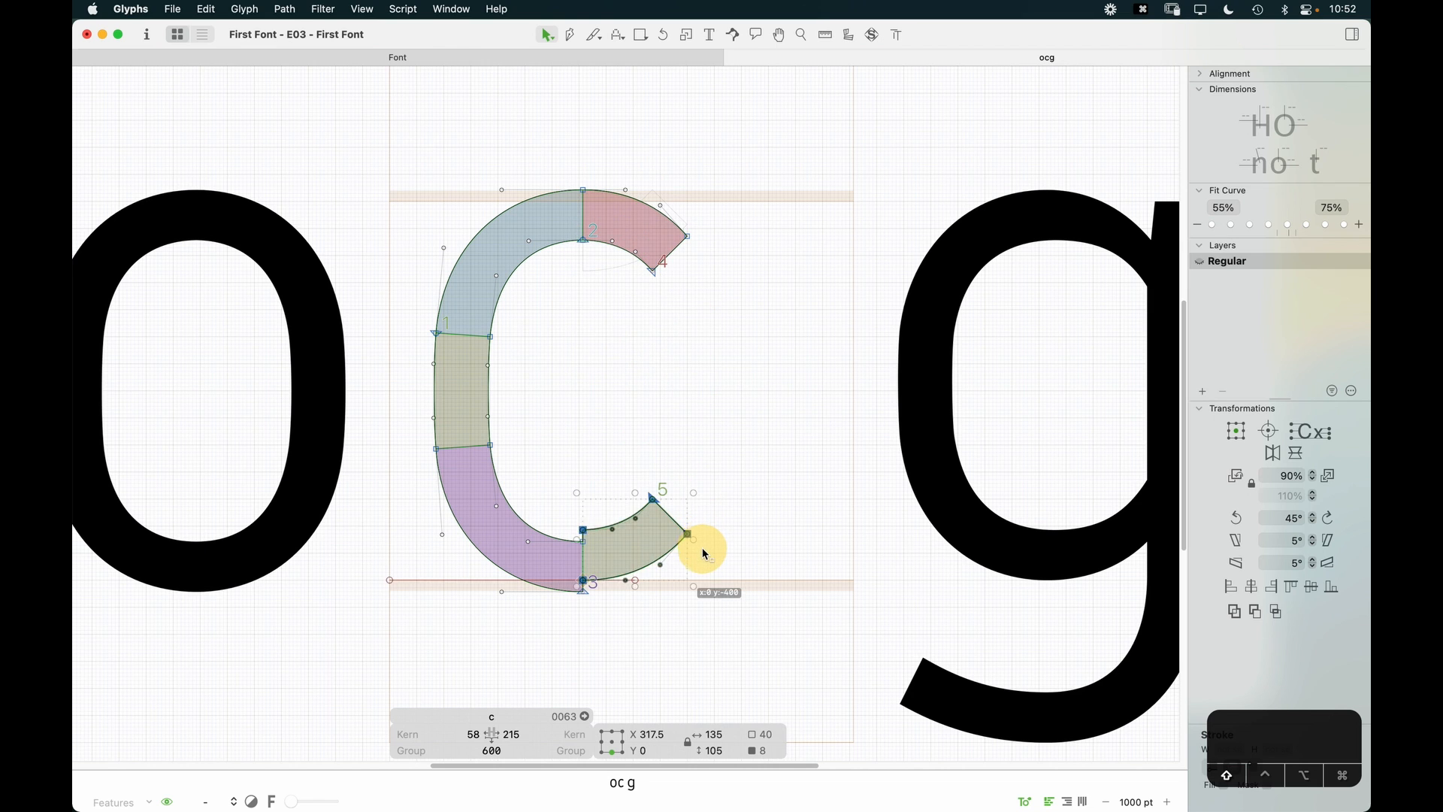
pyautogui.hotkey('shift', 'Down')
pyautogui.hotkey('shift', 'Down')
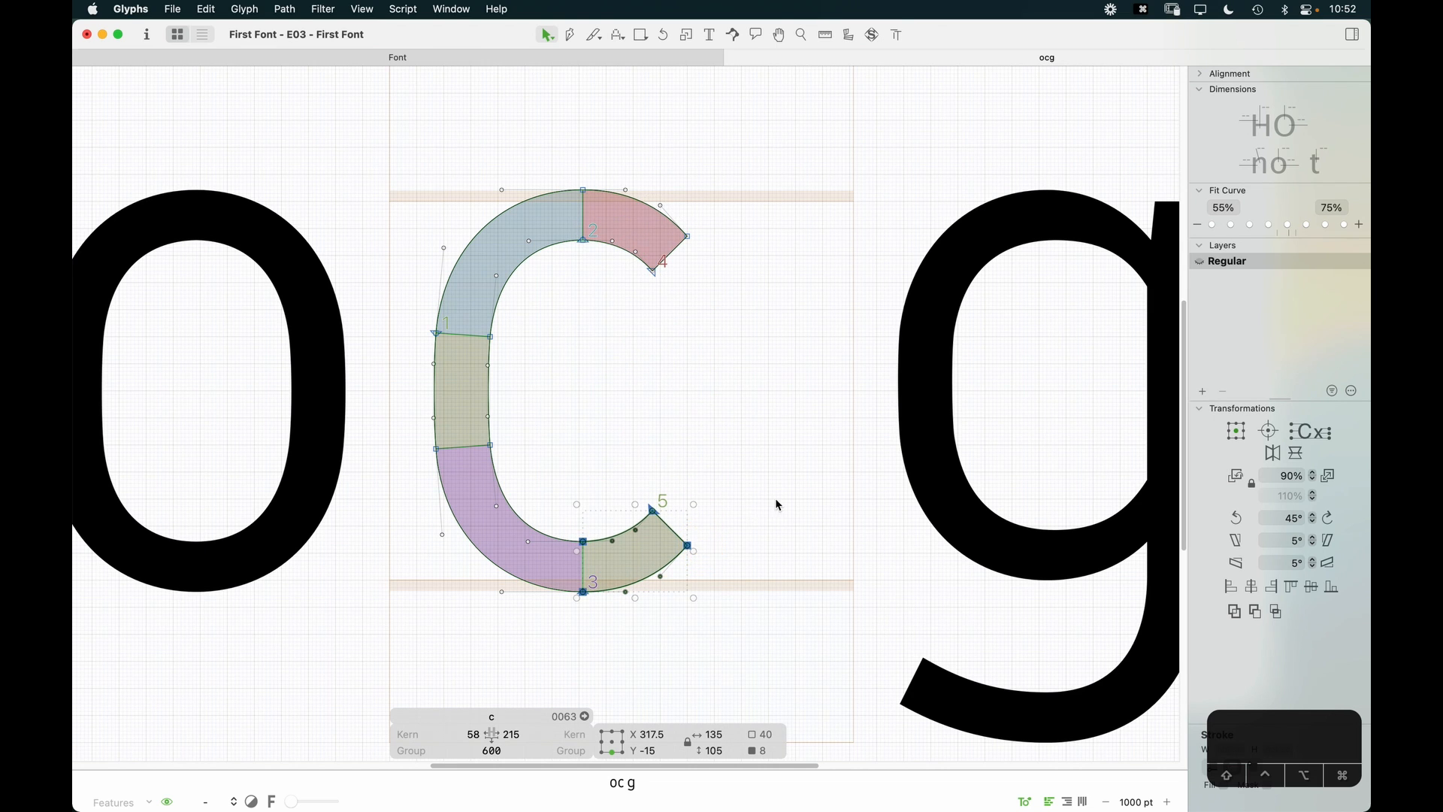
pyautogui.press('space')
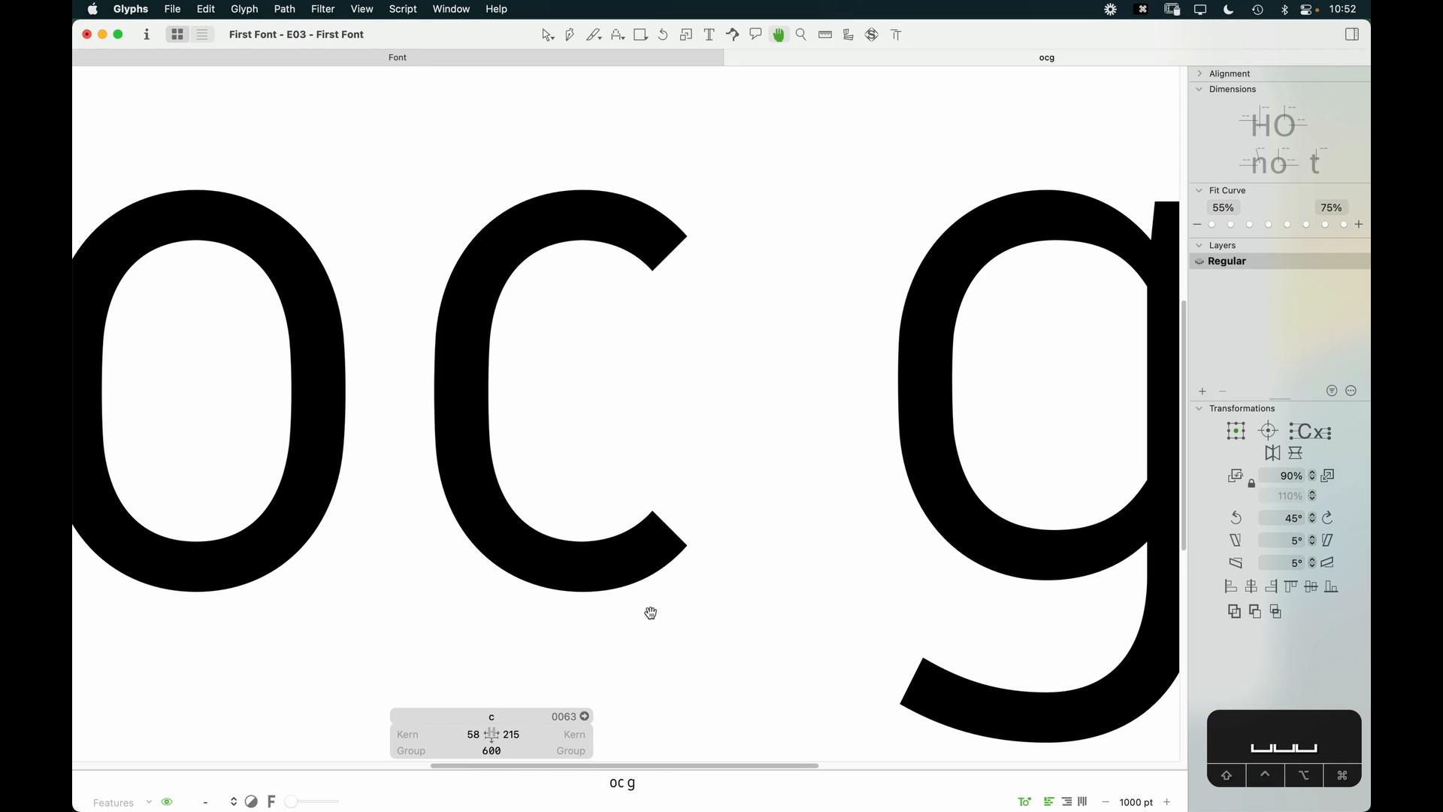
# Step: Try moving the upper terminal's outer corner node to X 380, Y 445, preview it, and undo the move
pyautogui.press('z')
pyautogui.moveTo(737, 145); pyautogui.dragTo(499, 403)
pyautogui.press('v')
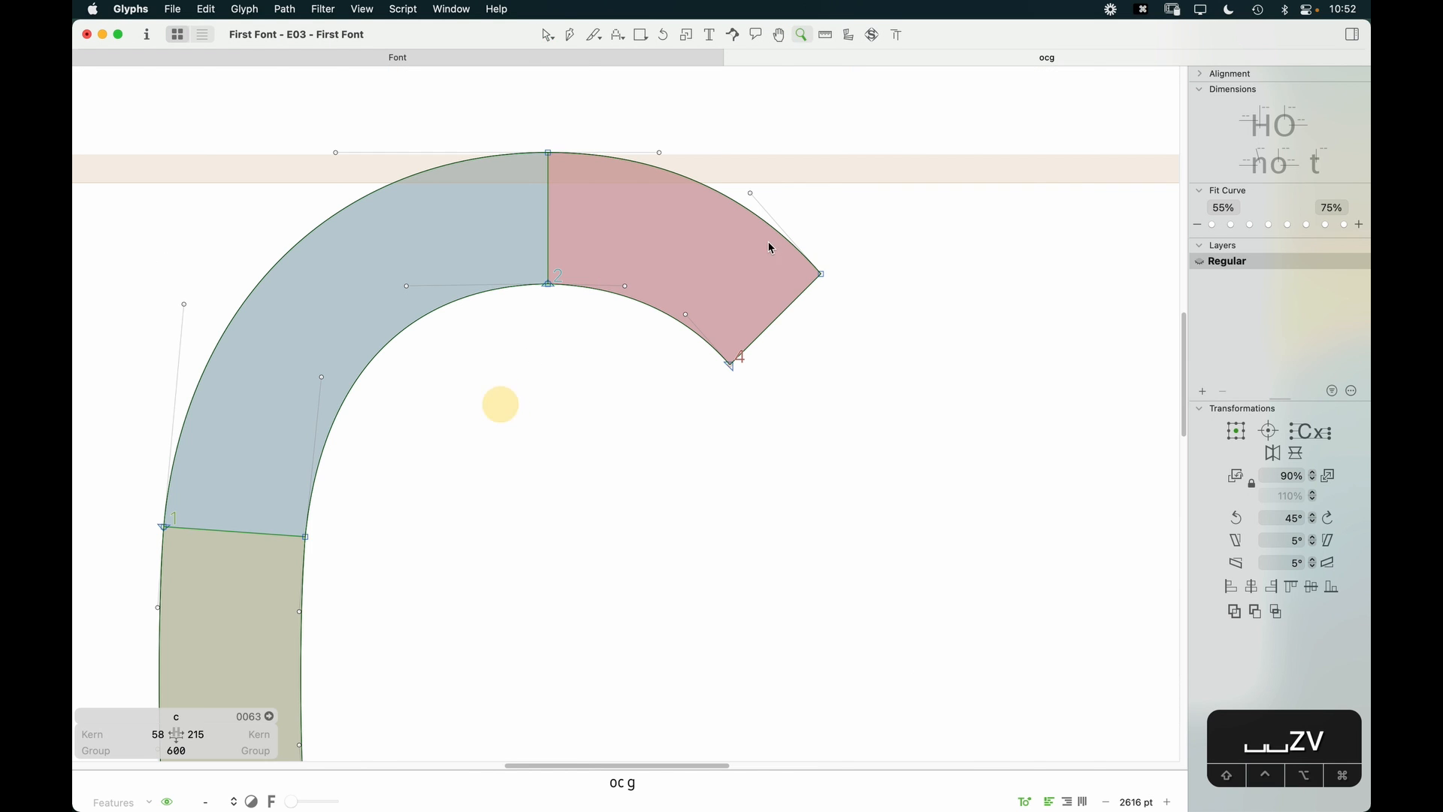
pyautogui.click(822, 275)
pyautogui.moveTo(821, 275); pyautogui.dragTo(813, 275)
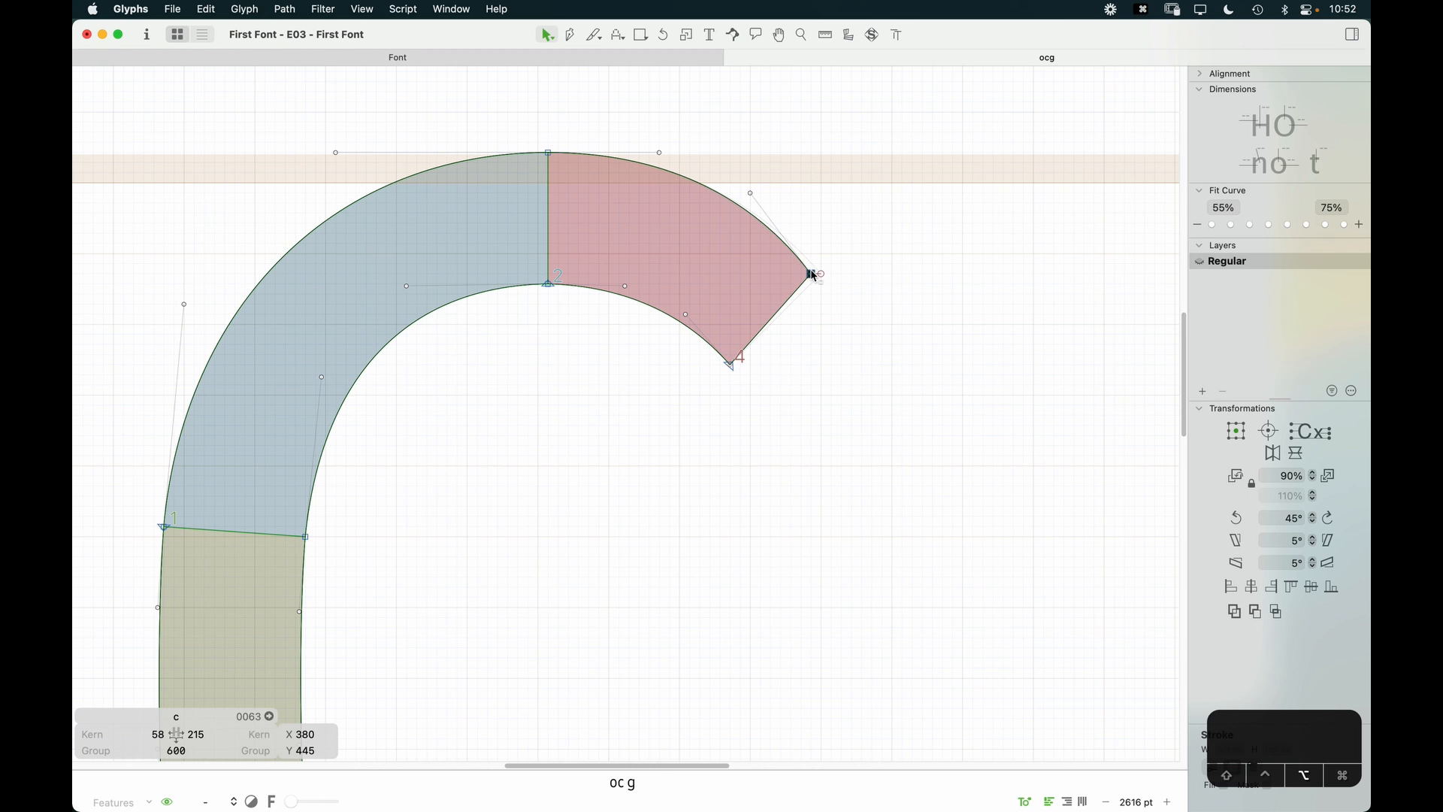
pyautogui.click(854, 261)
pyautogui.press('super+minus')
pyautogui.press('super+minus')
pyautogui.press('space')
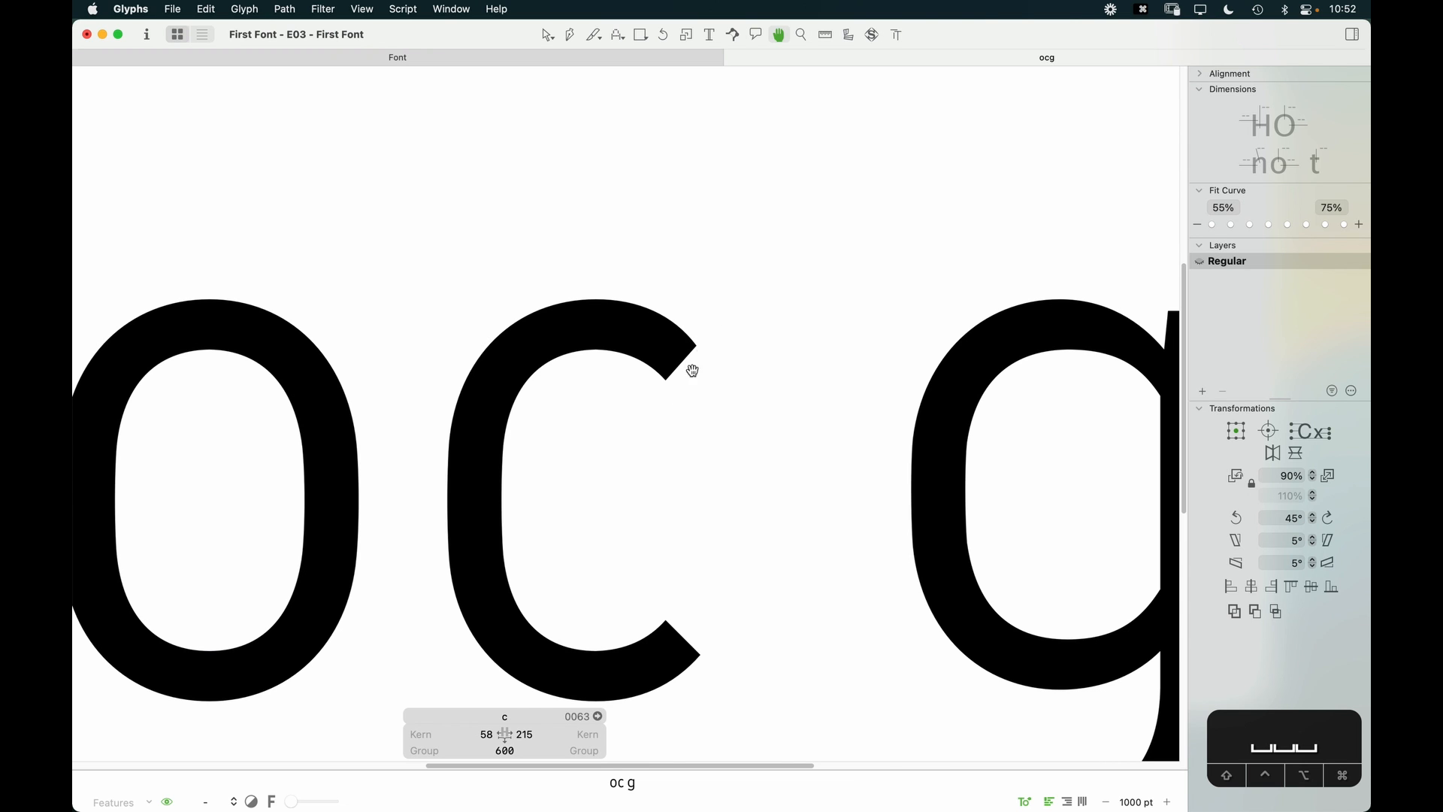
pyautogui.press('super+z')
# Step: Move the upper terminal's inner corner node to X 345, Y 400 while leaving its curve handle in place
pyautogui.press('z')
pyautogui.press('space')
pyautogui.moveTo(775, 256); pyautogui.dragTo(582, 424)
pyautogui.press('v')
pyautogui.click(684, 442)
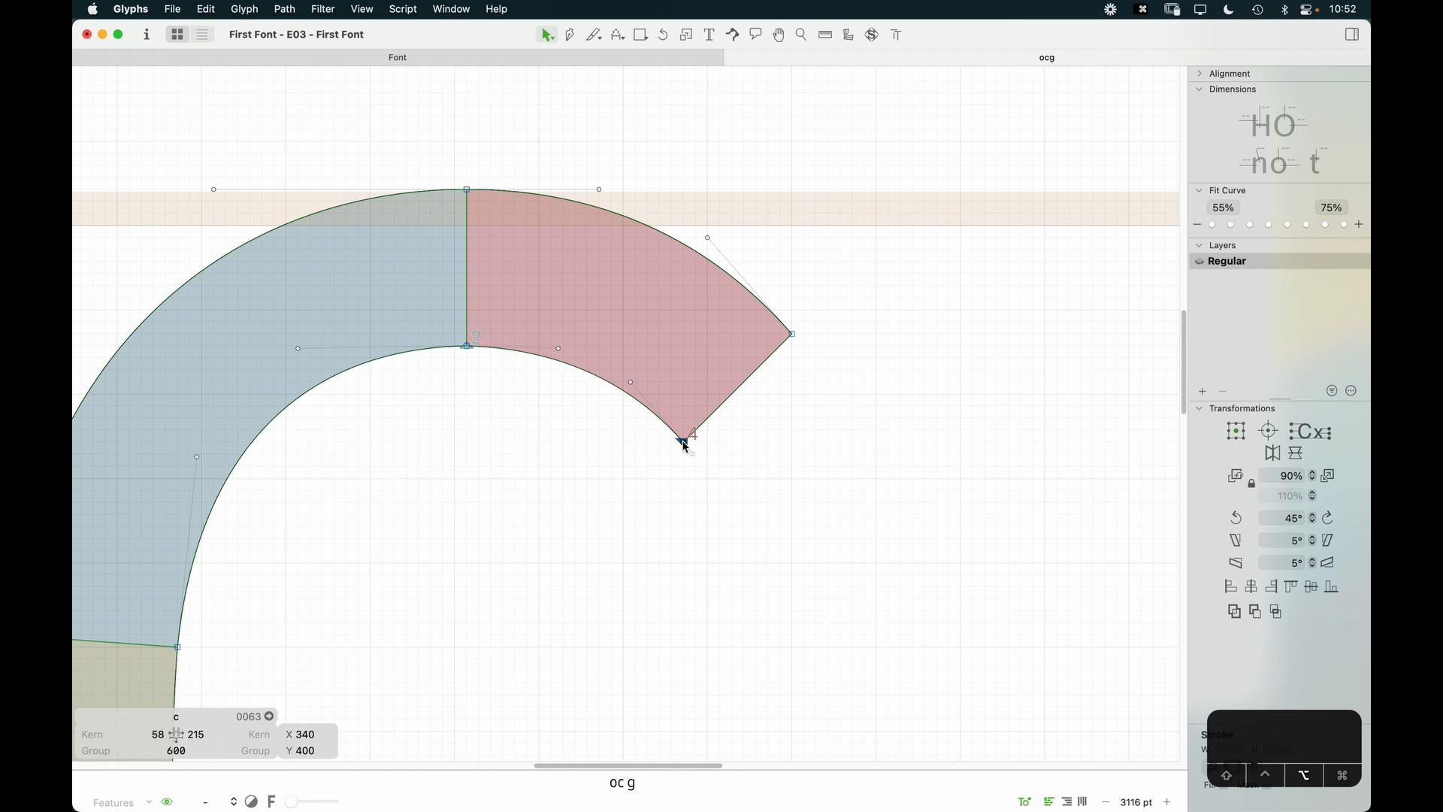
pyautogui.press('Up')
pyautogui.press('Up')
pyautogui.press('Up')
pyautogui.press('Up')
pyautogui.press('Up')
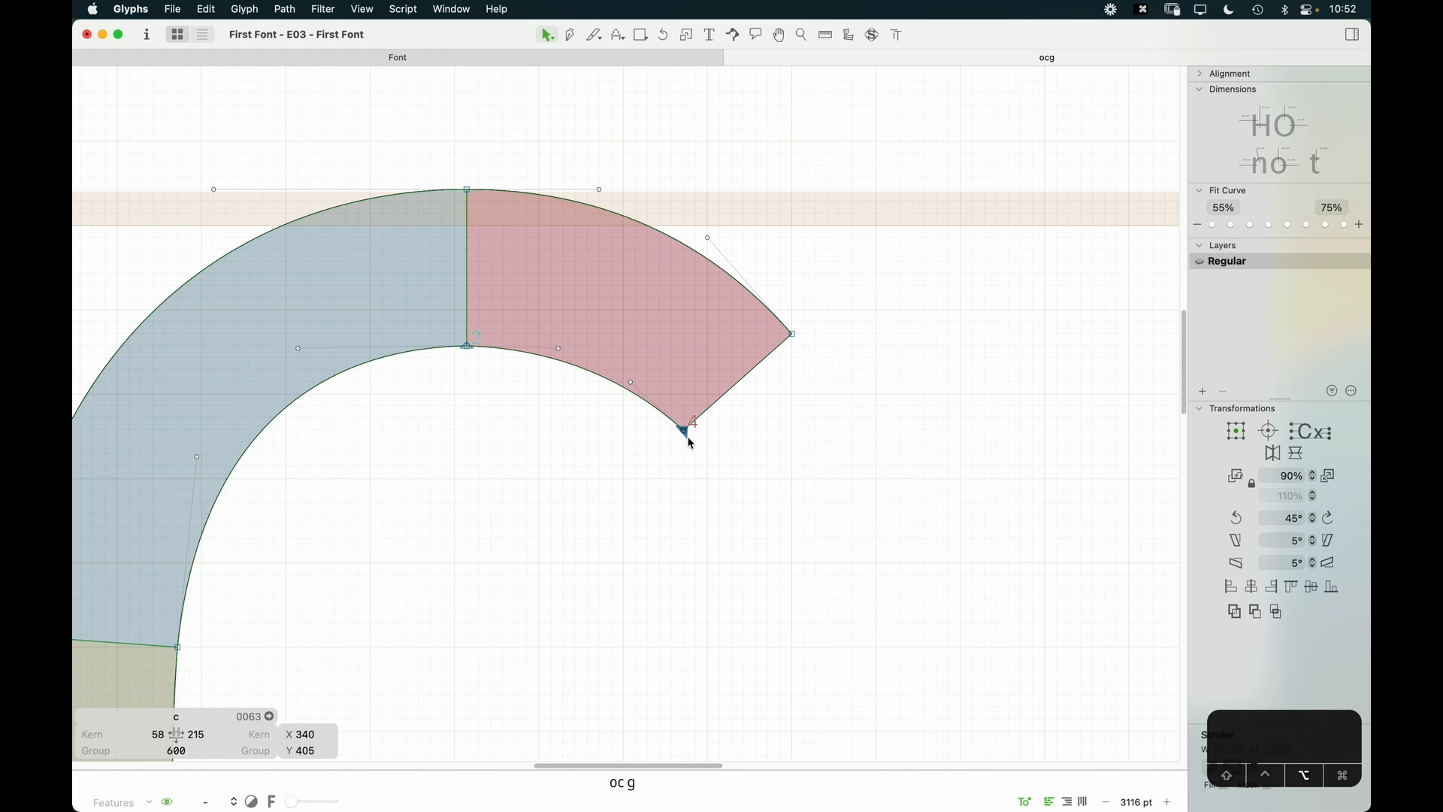
pyautogui.hotkey('alt', 'Right')
pyautogui.hotkey('alt', 'Right')
pyautogui.hotkey('alt', 'Right')
pyautogui.hotkey('alt', 'Right')
pyautogui.hotkey('alt', 'Right')
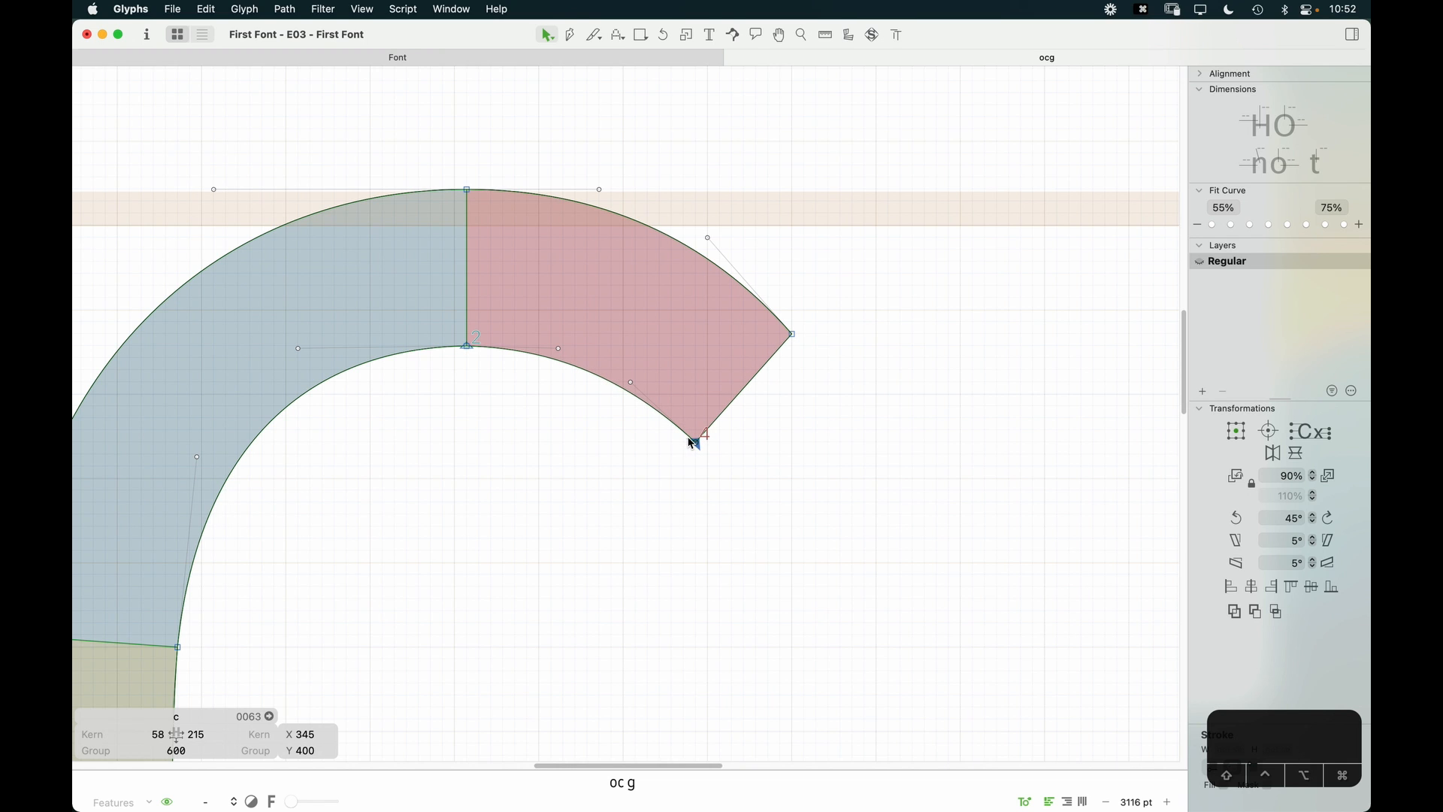
pyautogui.press('space')
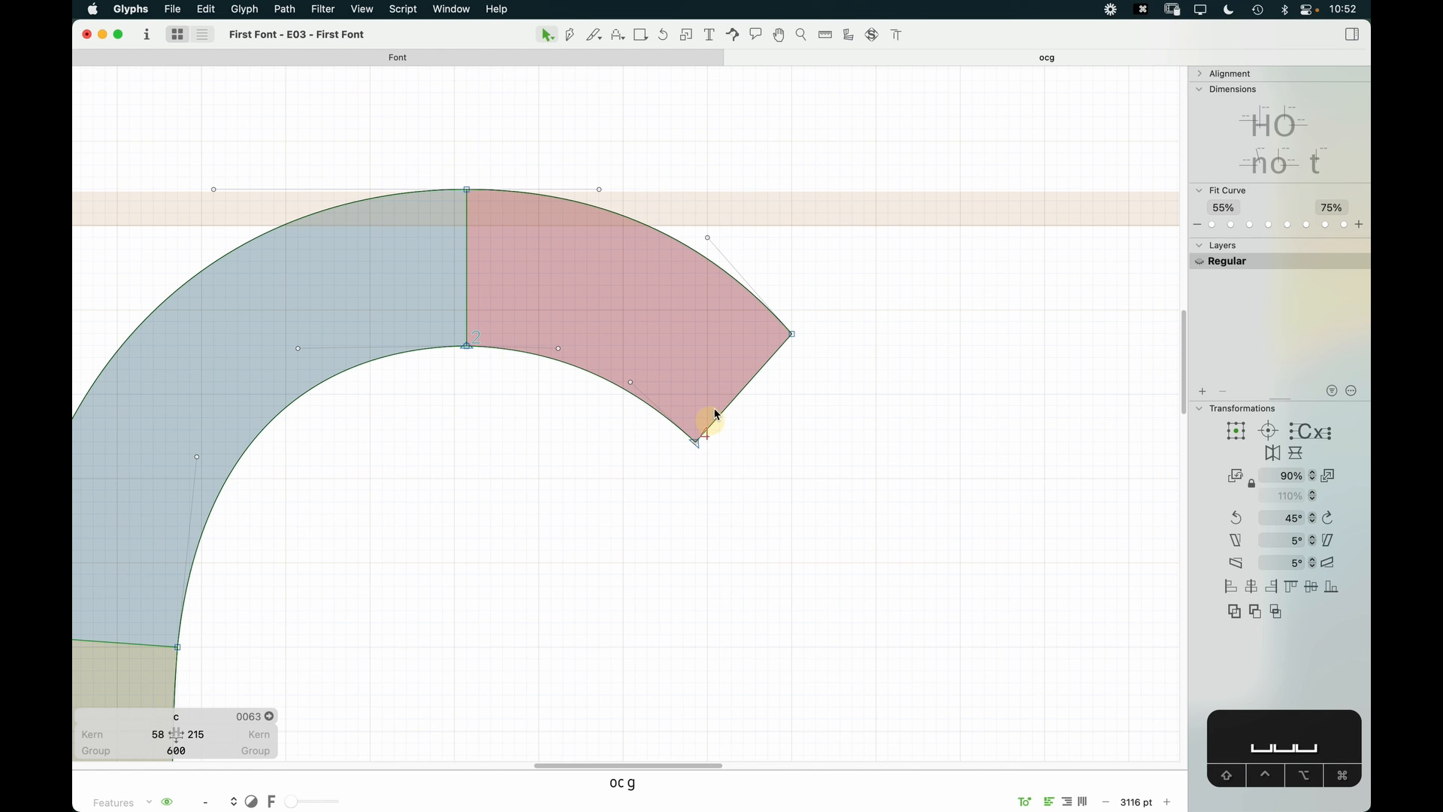
# Step: Try the upper terminal's inner corner node at X 350, Y 405, then return it to its previous position
pyautogui.press('alt')
pyautogui.hotkey('alt', 'Right')
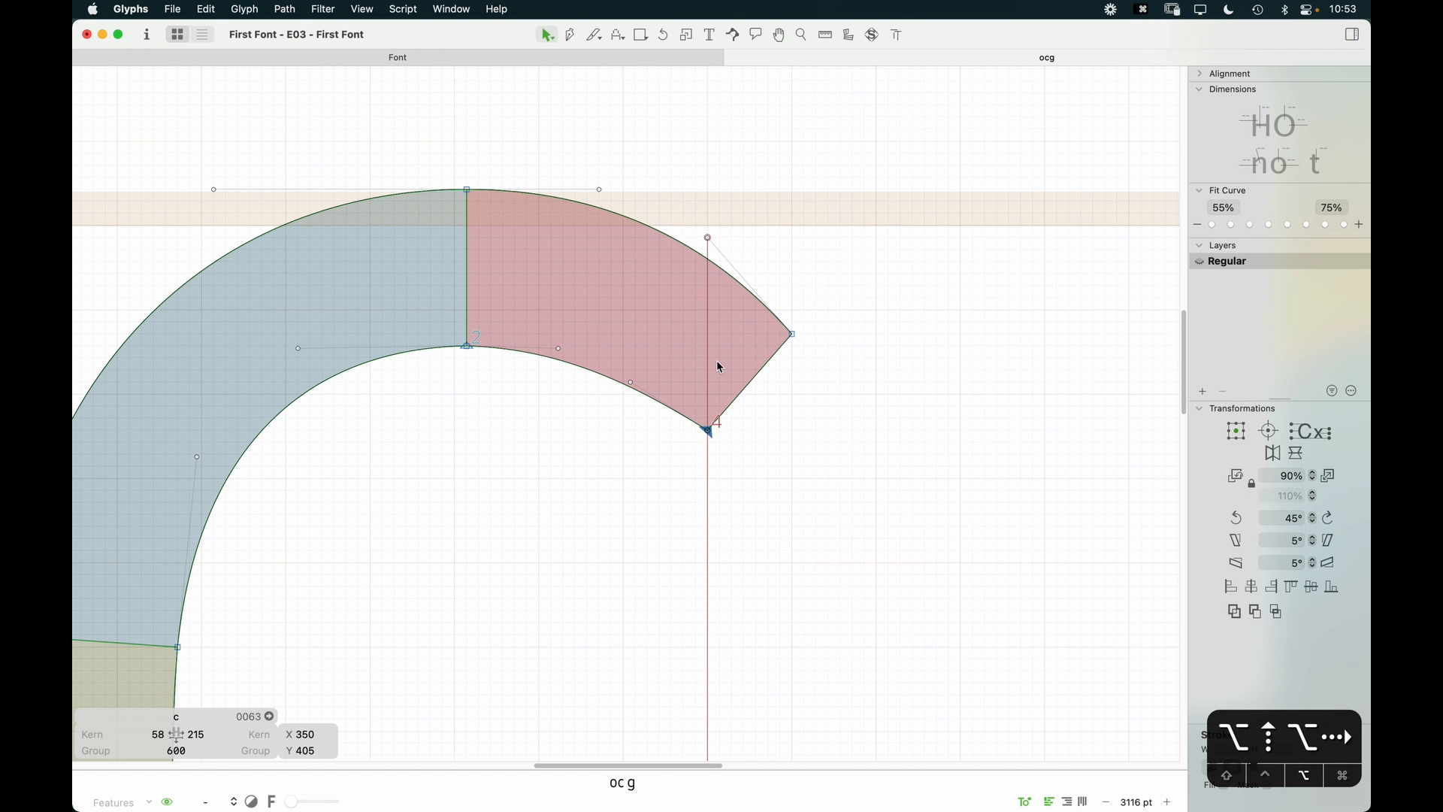
pyautogui.hotkey('alt', 'Left')
pyautogui.press('space')
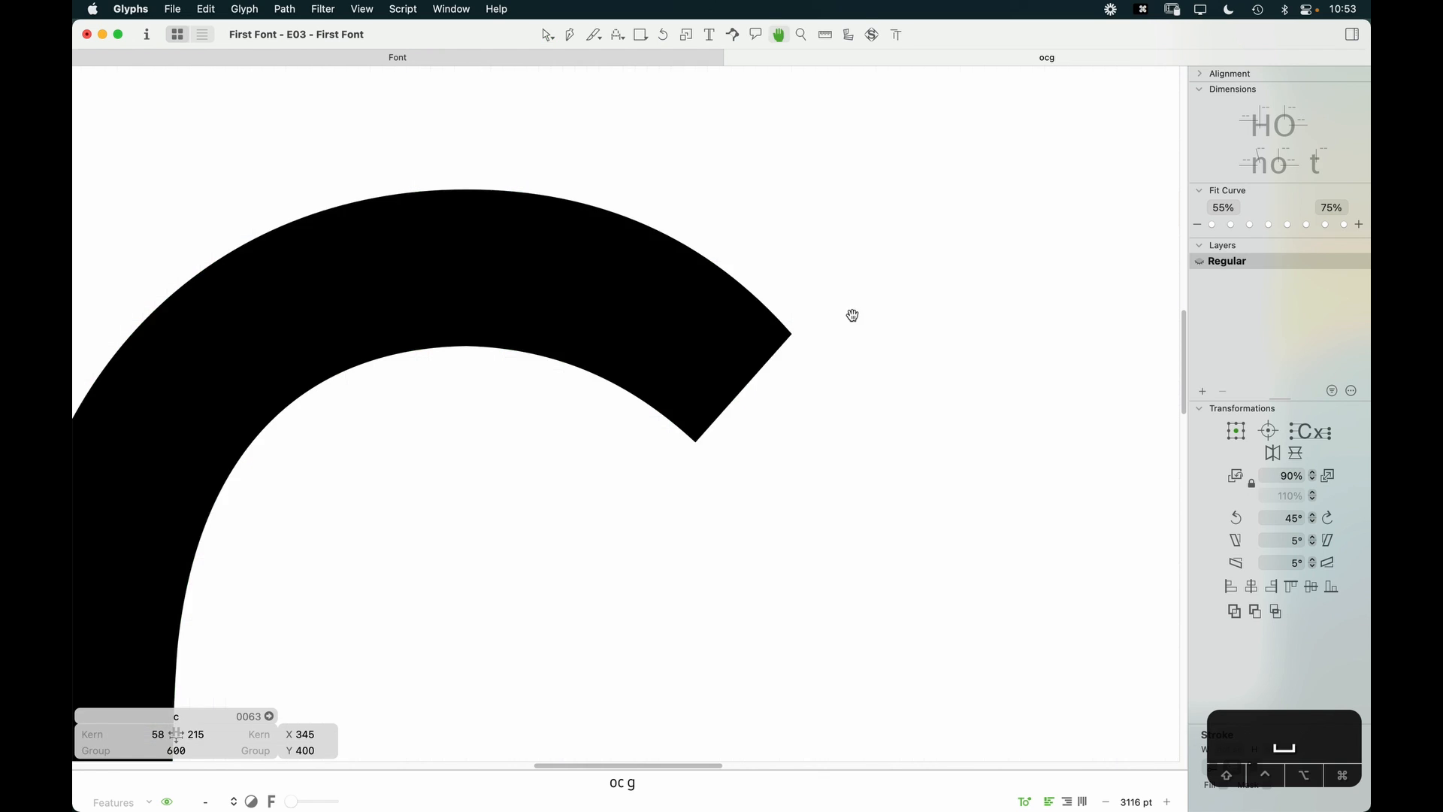
# Step: Nudge the upper terminal's outer curve handle left to X 347, Y 485
pyautogui.click(686, 285)
pyautogui.moveTo(682, 281); pyautogui.dragTo(683, 273)
pyautogui.press('Left')
pyautogui.press('Left')
pyautogui.press('Left')
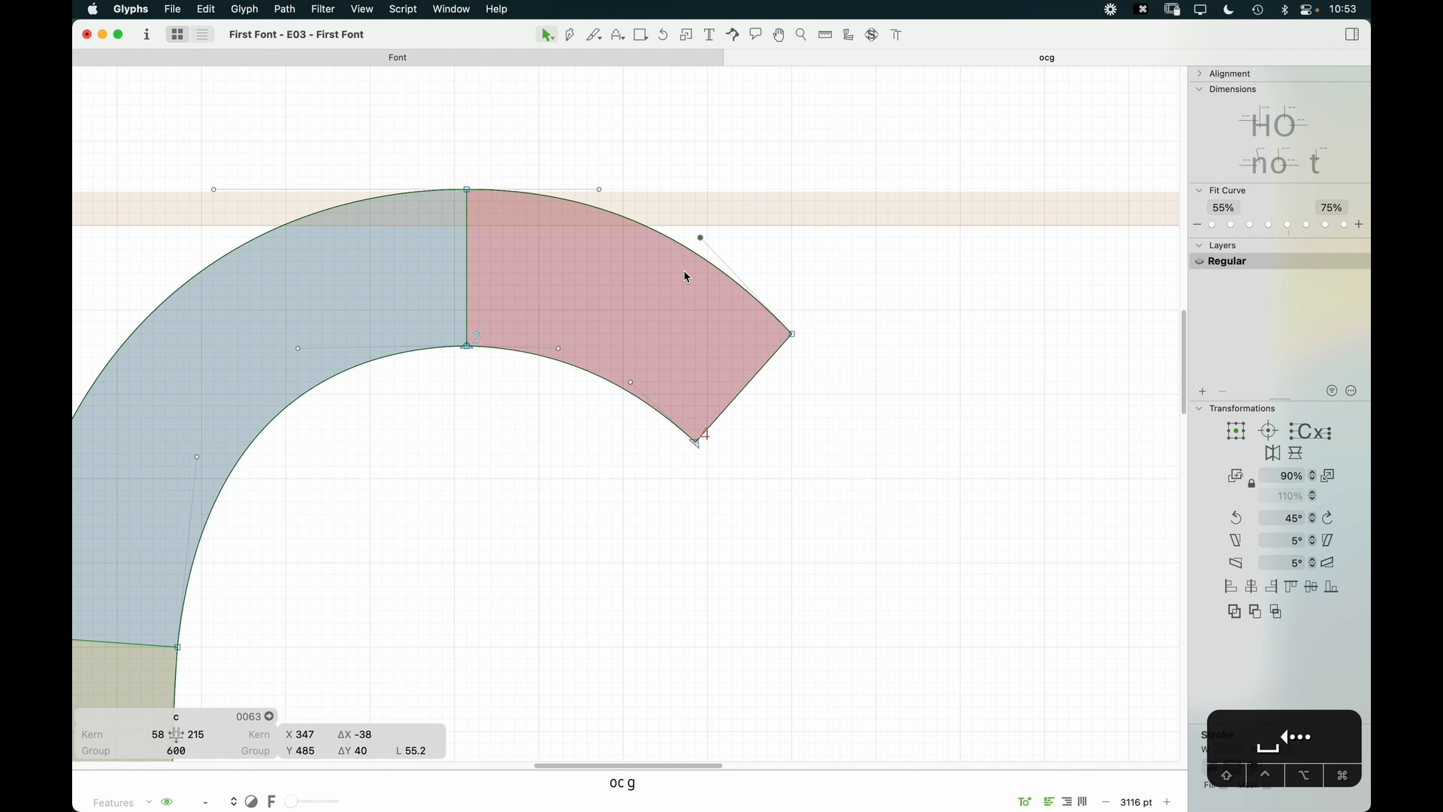
# Step: Shift both corner nodes of the c's upper terminal 20 units to the right
pyautogui.moveTo(883, 291); pyautogui.dragTo(659, 515)
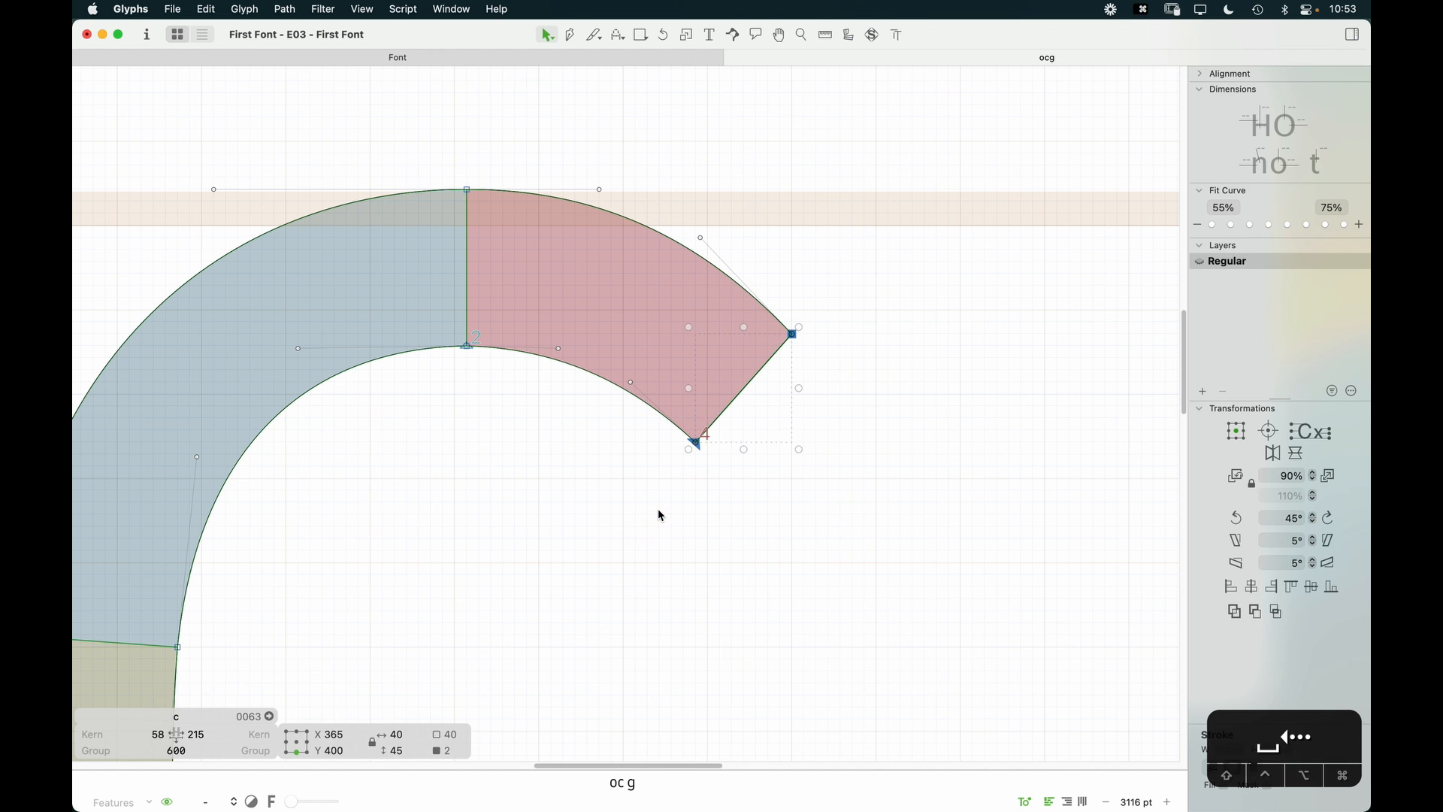
pyautogui.press('Right')
pyautogui.press('Right')
pyautogui.press('Right')
pyautogui.press('Right')
pyautogui.press('Right')
pyautogui.press('Right')
pyautogui.press('Right')
pyautogui.press('Right')
pyautogui.press('Right')
pyautogui.press('Right')
pyautogui.press('Right')
pyautogui.press('Right')
pyautogui.press('Right')
pyautogui.press('Right')
pyautogui.press('Right')
pyautogui.press('Right')
pyautogui.press('Right')
pyautogui.press('Right')
pyautogui.press('Right')
pyautogui.press('Right')
pyautogui.press('Right')
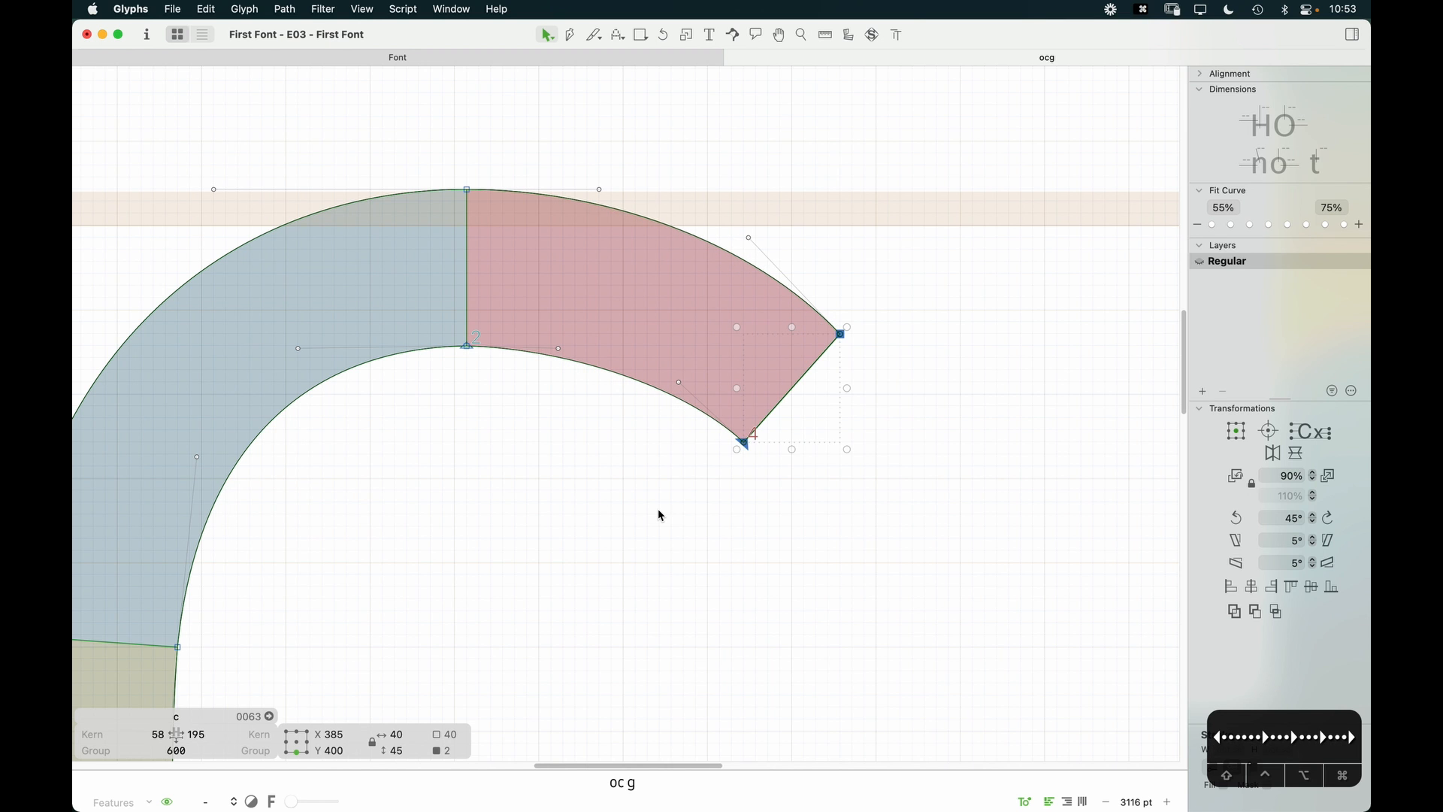
# Step: Shift both corner nodes of the c's upper terminal 5 units left to X 380
pyautogui.press('super+minus')
pyautogui.press('space')
pyautogui.moveTo(632, 603); pyautogui.dragTo(695, 376)
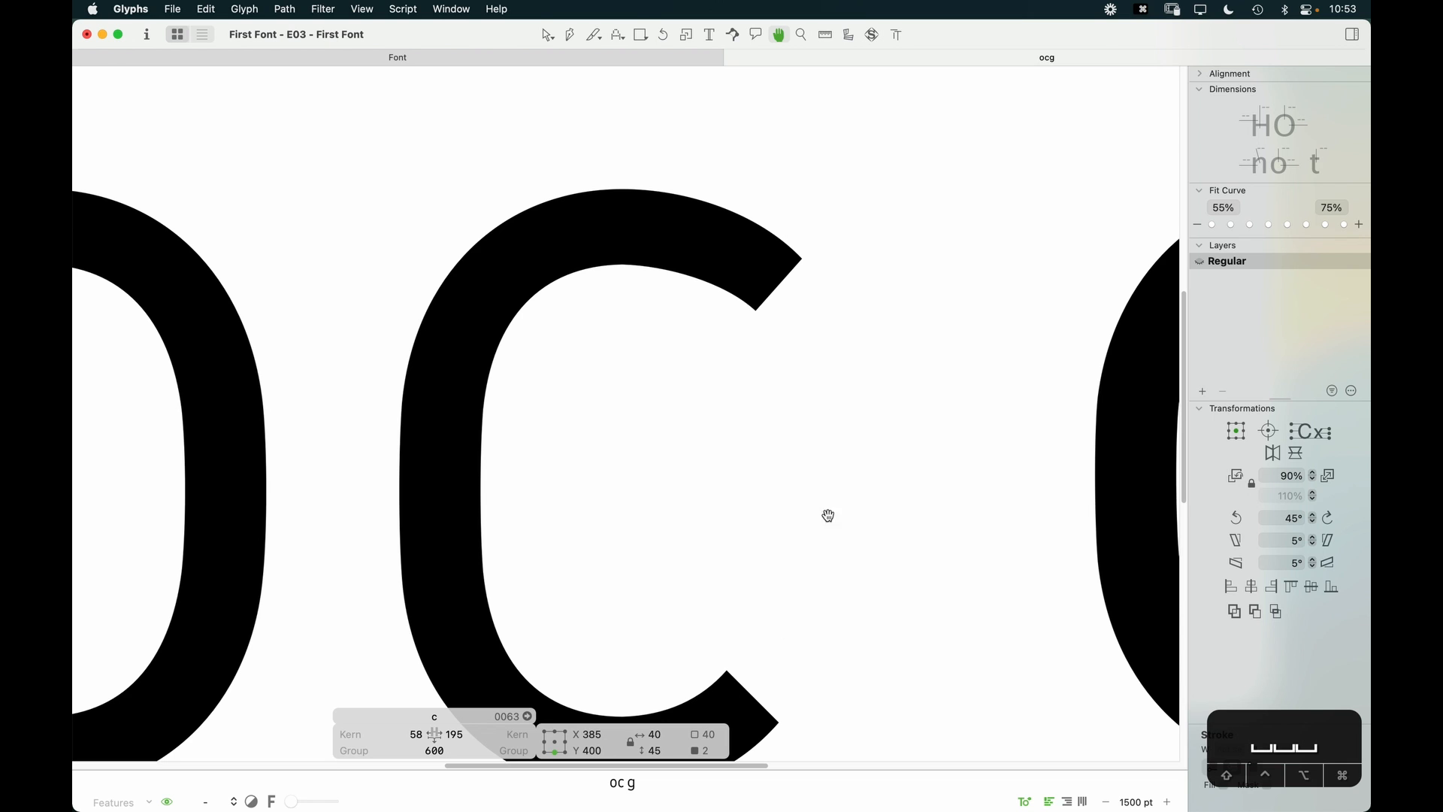
pyautogui.press('Left')
pyautogui.press('Left')
pyautogui.press('Left')
pyautogui.press('Left')
pyautogui.press('Left')
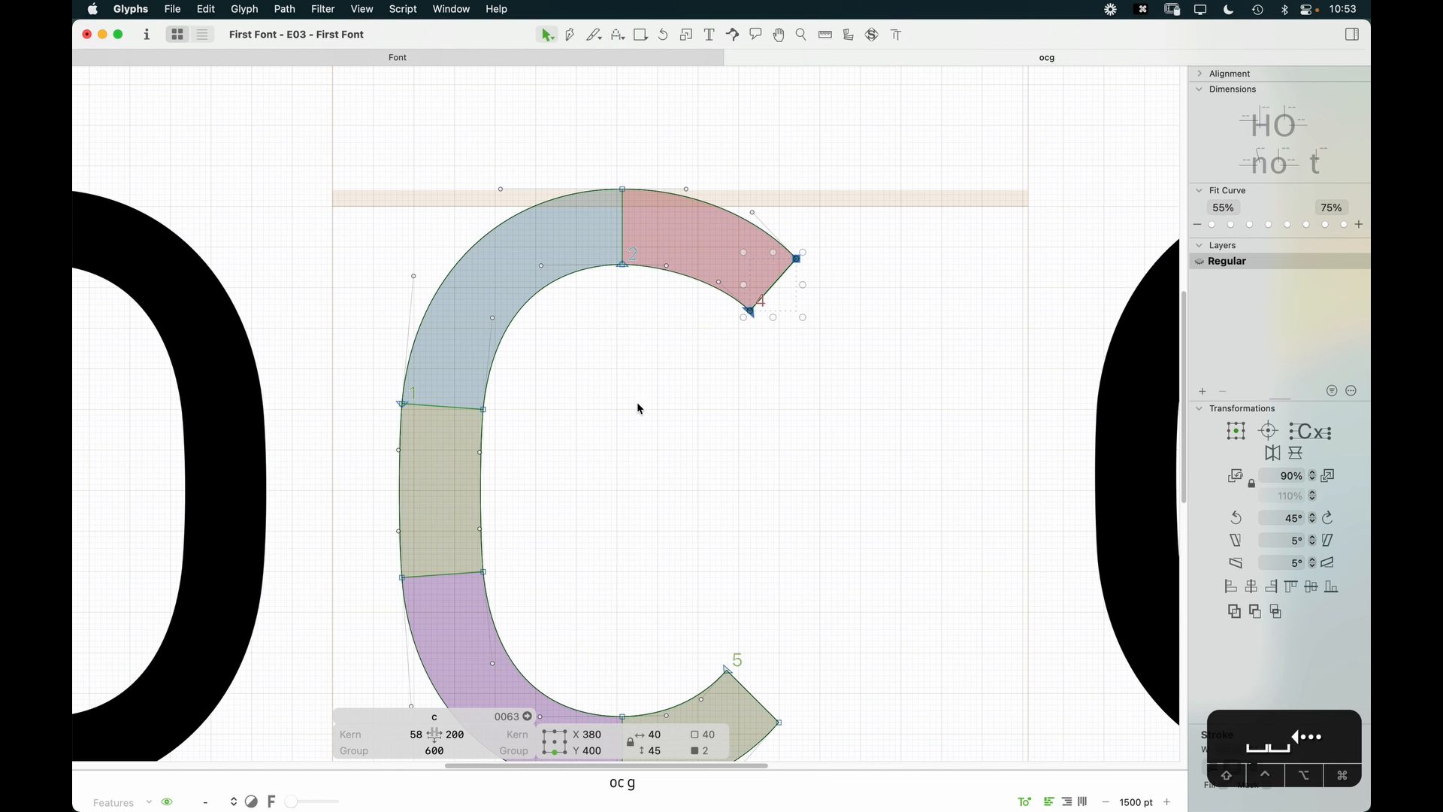
# Step: Shift the two curve handles extending right from the c's top extreme nodes further right to X 308.5
pyautogui.moveTo(706, 179); pyautogui.dragTo(645, 304)
pyautogui.press('Right')
pyautogui.press('Right')
pyautogui.press('Right')
pyautogui.press('Right')
pyautogui.press('Right')
pyautogui.press('Right')
pyautogui.press('Right')
pyautogui.press('Right')
pyautogui.press('Right')
pyautogui.press('Right')
pyautogui.press('Right')
pyautogui.press('Right')
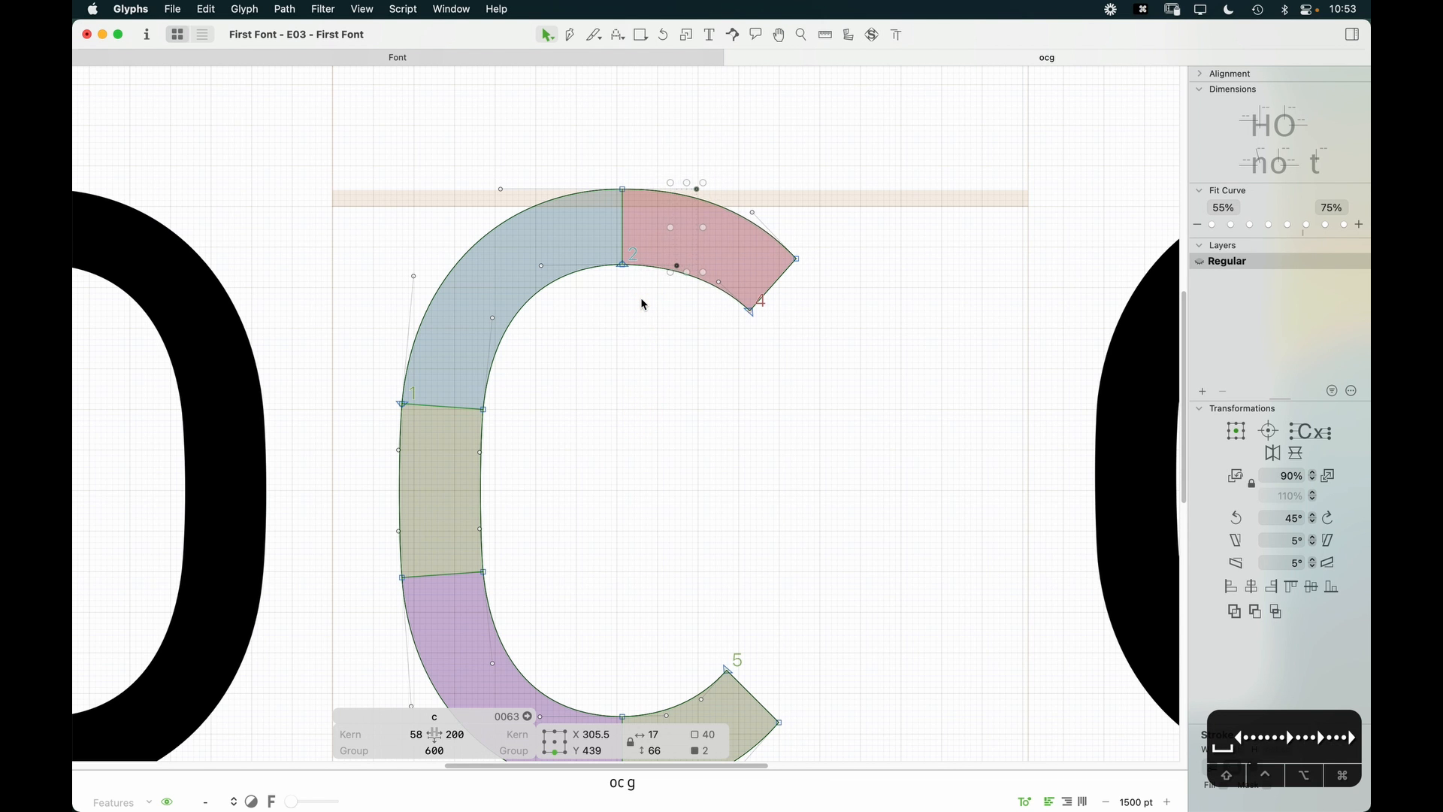
pyautogui.press('space')
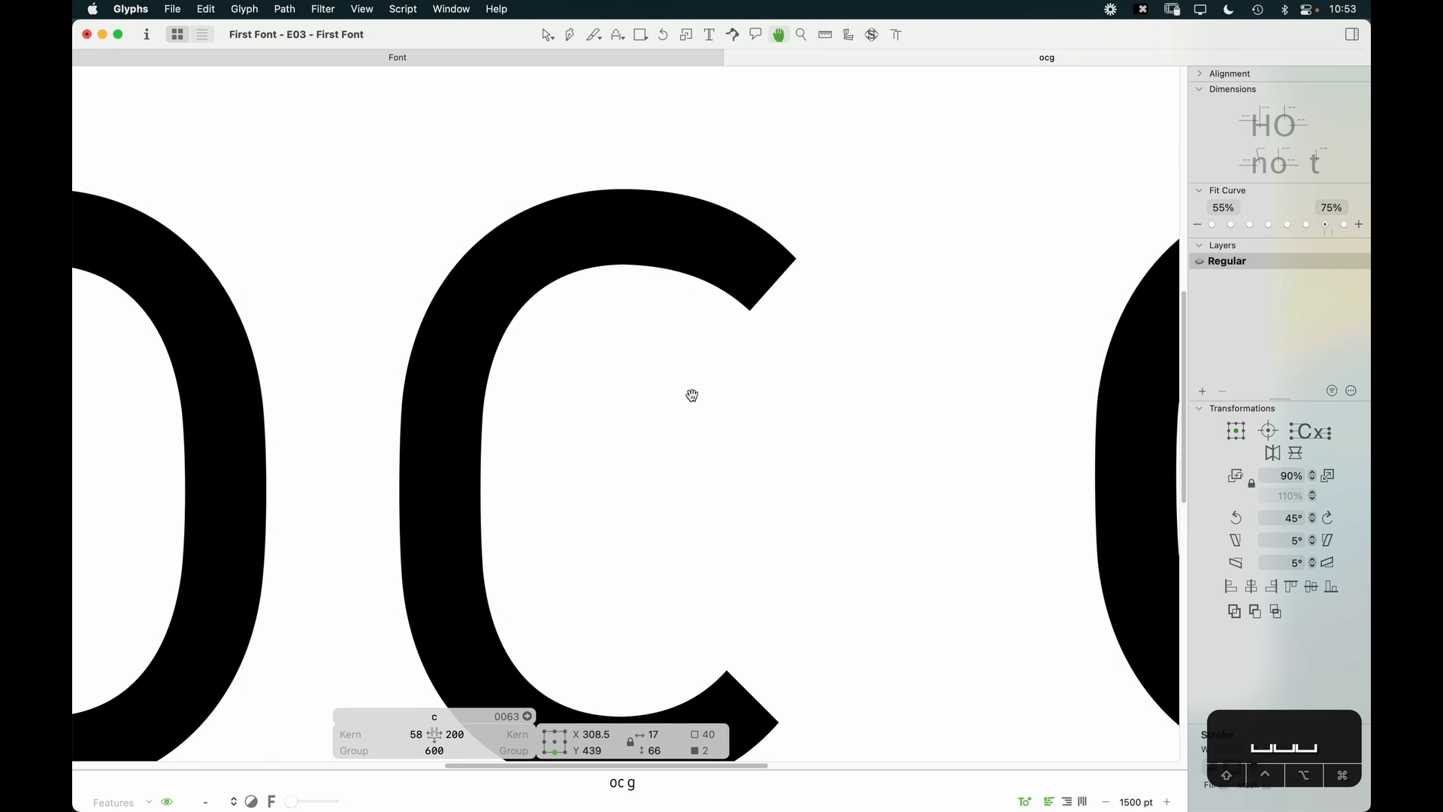
# Step: Try moving the c's top extreme nodes left to X 245 while leaving their curve handles in place
pyautogui.click(614, 342)
pyautogui.click(622, 226)
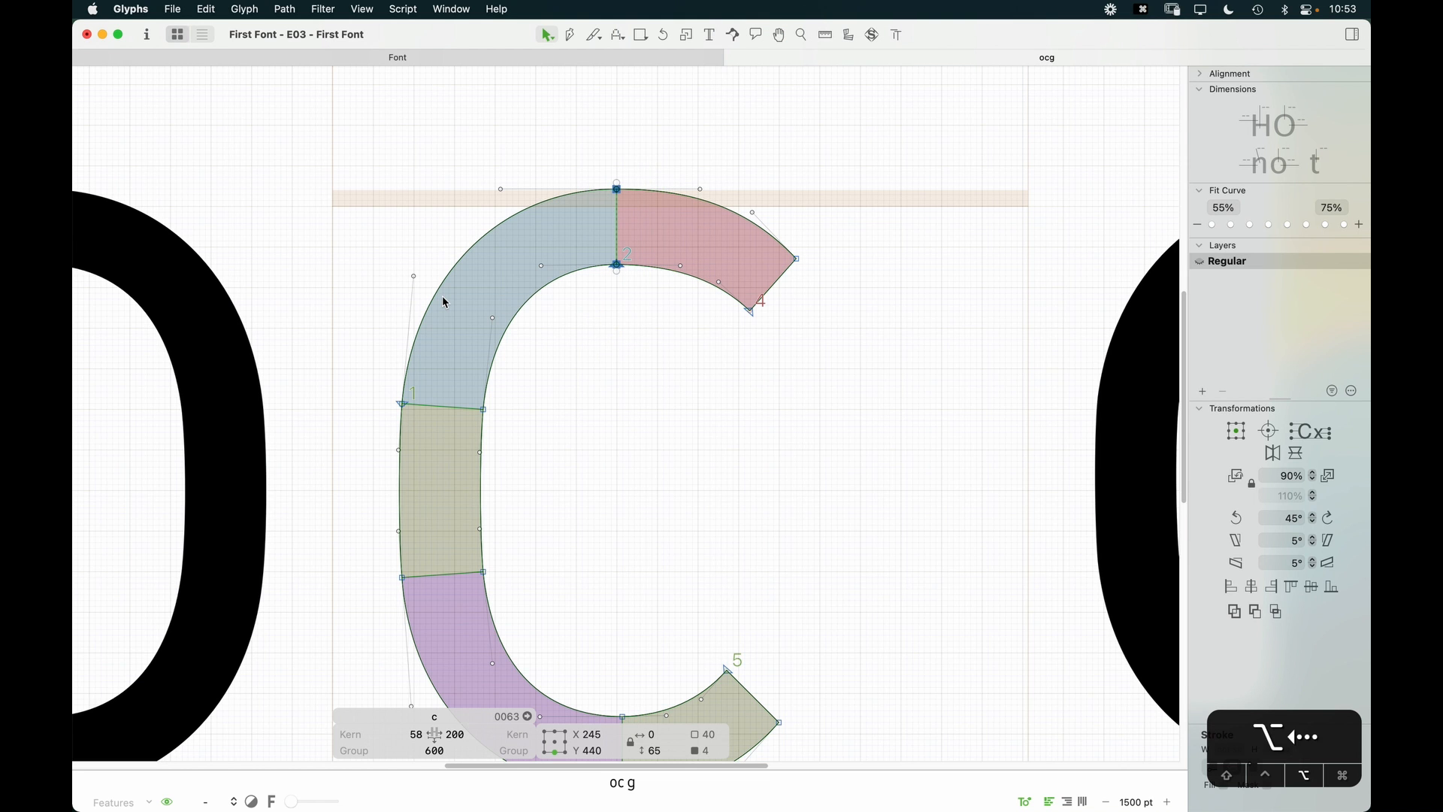
pyautogui.click(700, 188)
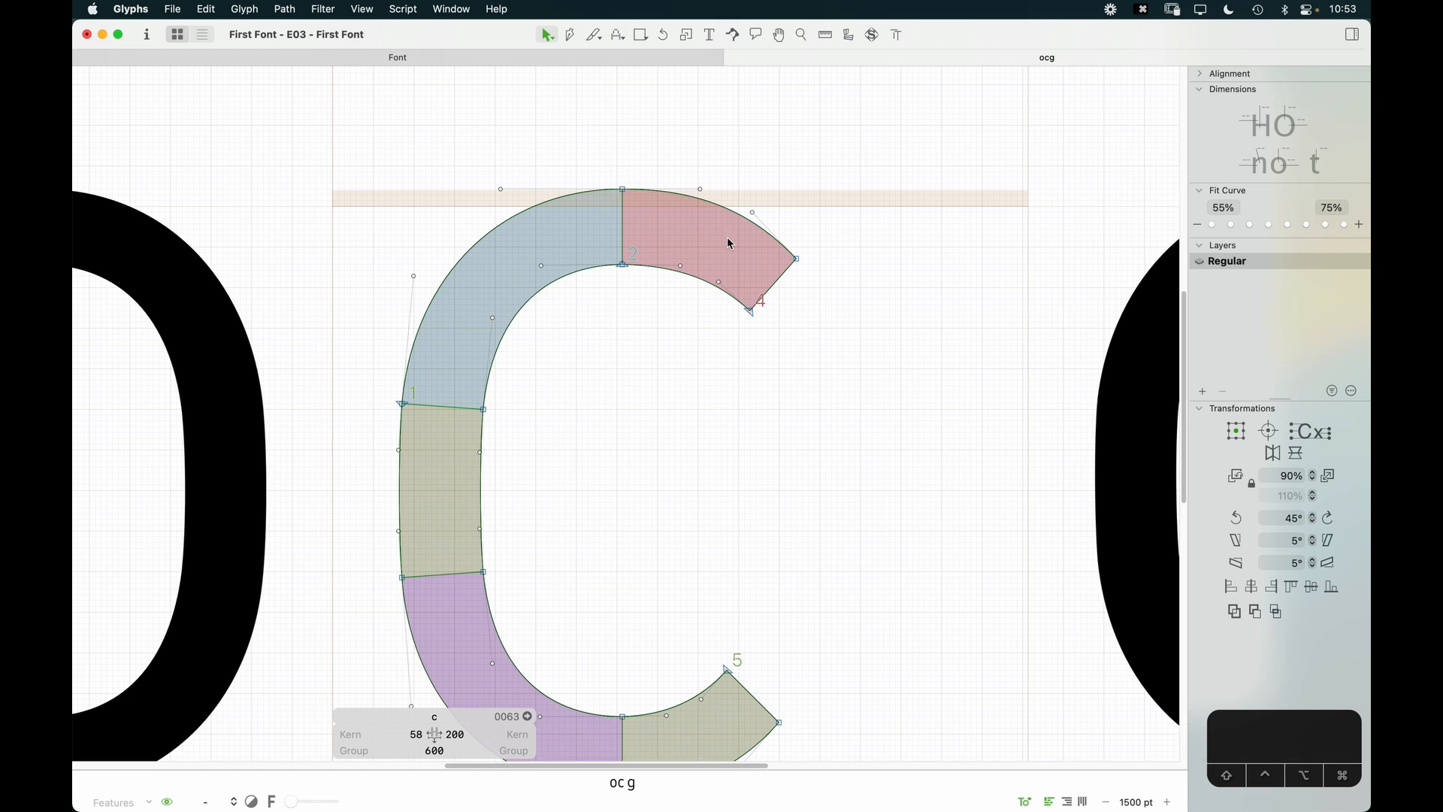
pyautogui.moveTo(702, 239); pyautogui.dragTo(635, 294)
# Step: Delete the lower terminal segment of the c
pyautogui.scroll(-5, 641, 470)
pyautogui.press('space')
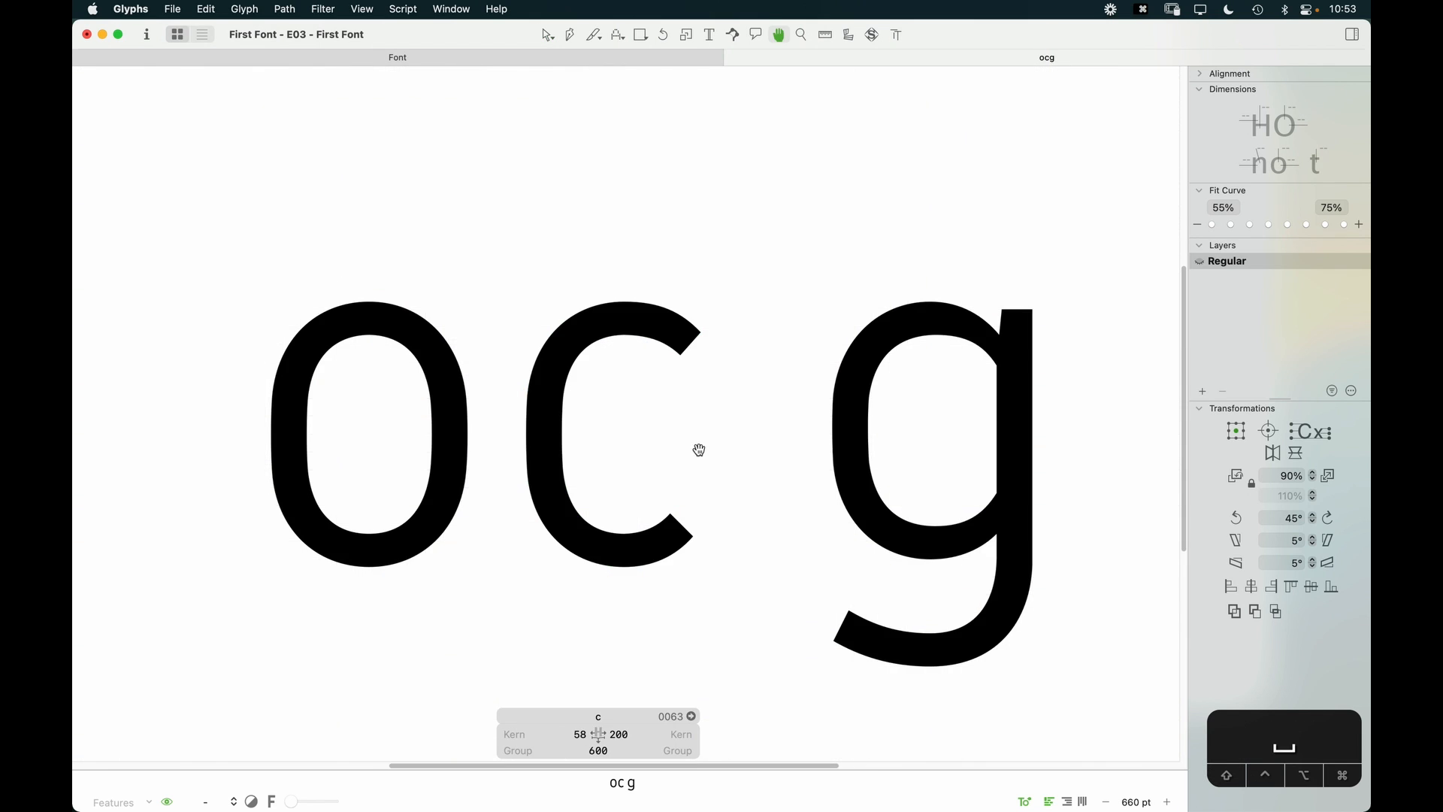
pyautogui.click(667, 527)
pyautogui.press('BackSpace')
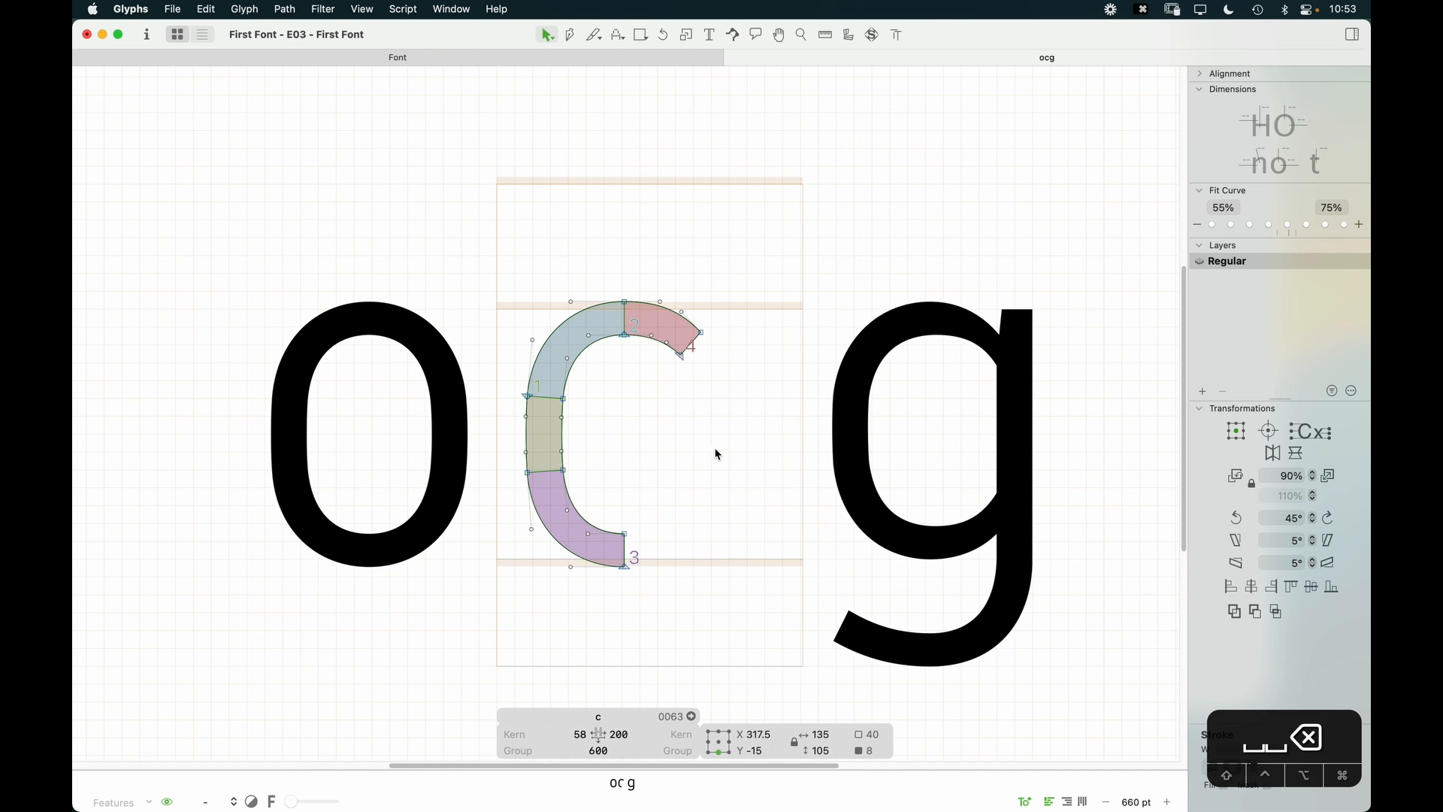
pyautogui.press('space')
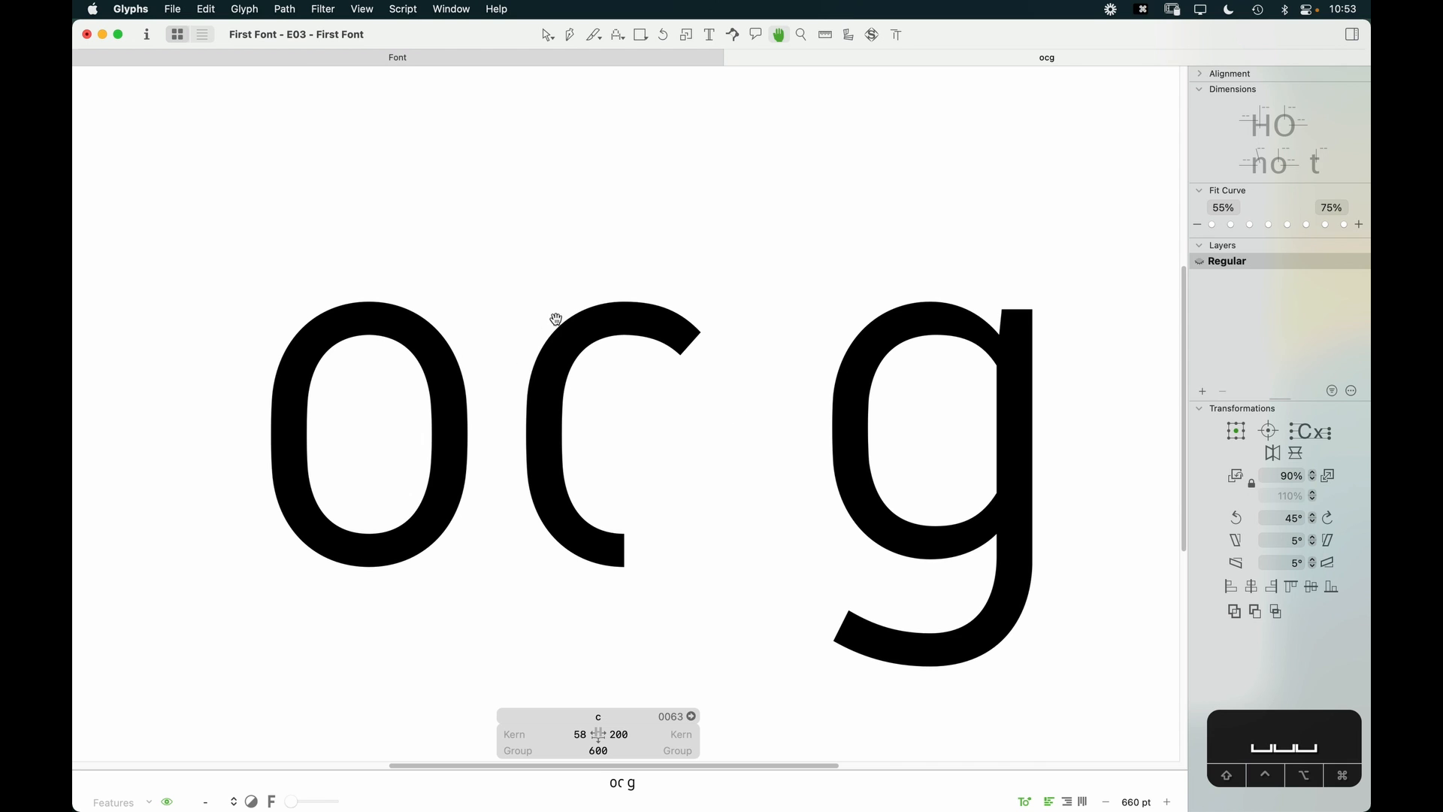
# Step: Duplicate the c's upper terminal segment, flip it vertically and fit it onto the lower curve as the new lower terminal
pyautogui.press('z')
pyautogui.moveTo(496, 255); pyautogui.dragTo(759, 632)
pyautogui.press('v')
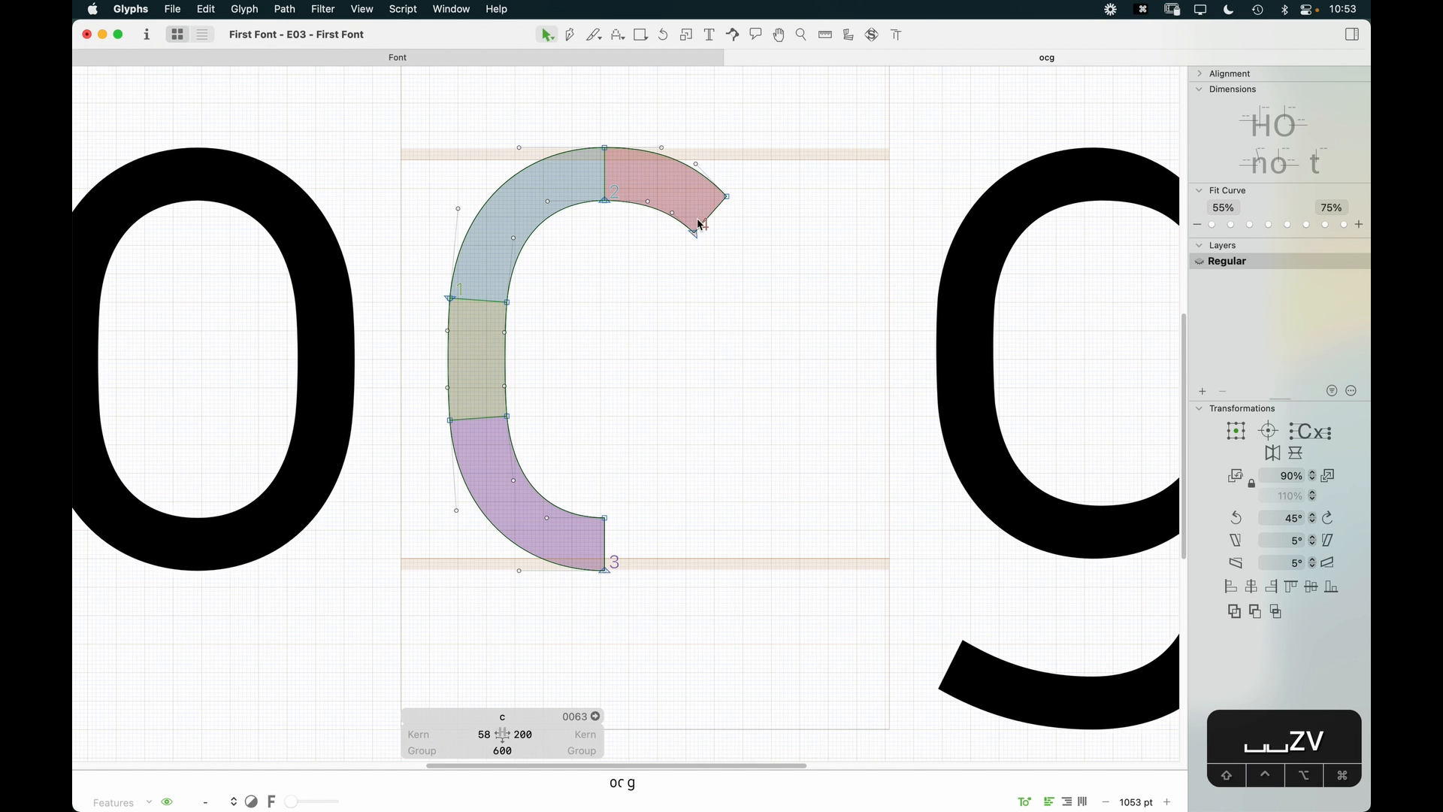
pyautogui.doubleClick(669, 230)
pyautogui.press('super+c')
pyautogui.press('super+v')
pyautogui.moveTo(693, 229); pyautogui.dragTo(731, 518)
pyautogui.click(1293, 455)
pyautogui.click(814, 500)
pyautogui.press('space')
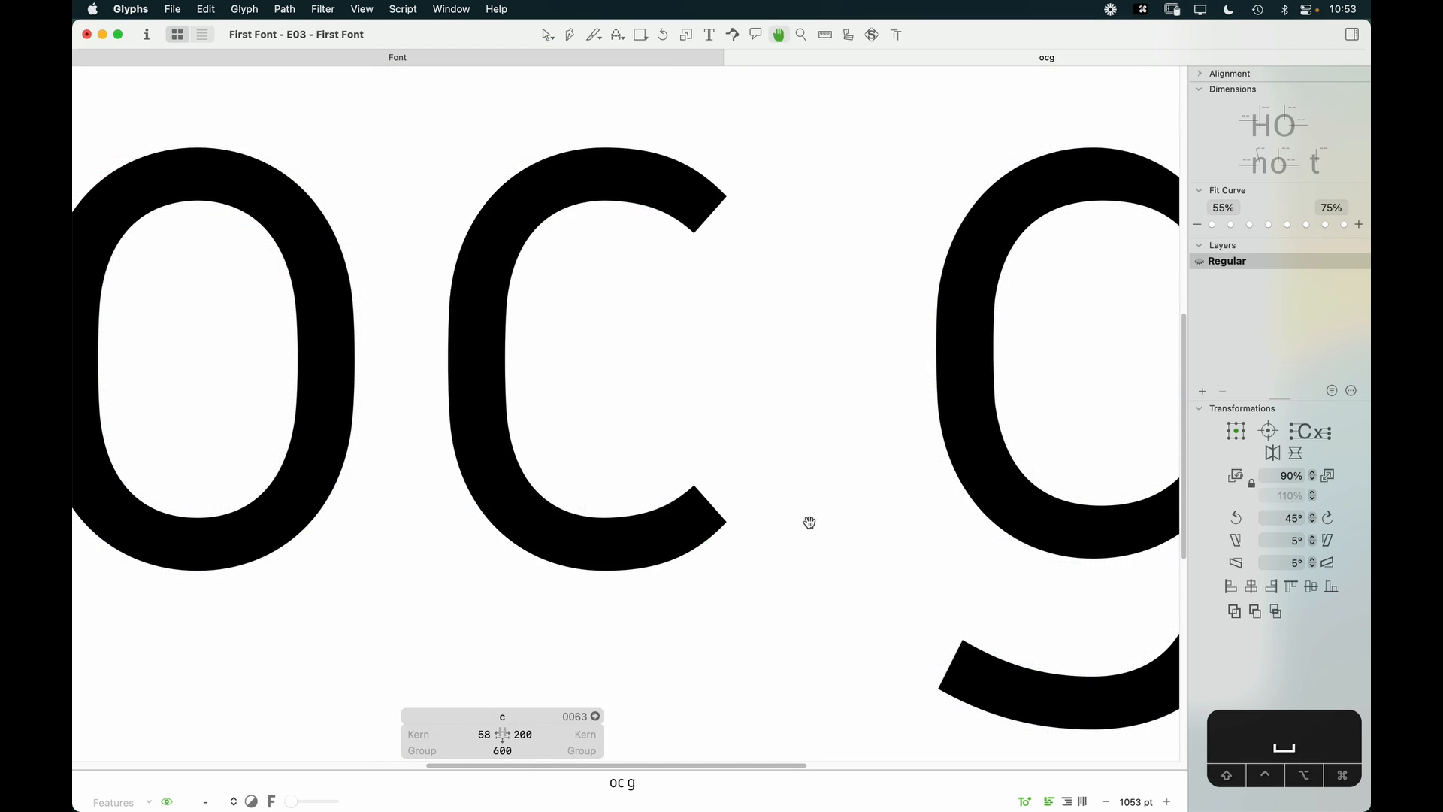
# Step: Nudge the upper terminal's outer curve handles left to X 338 and move the lower terminal's outer handles left to match
pyautogui.press('super+minus')
pyautogui.press('super+minus')
pyautogui.press('t')
pyautogui.press('Escape')
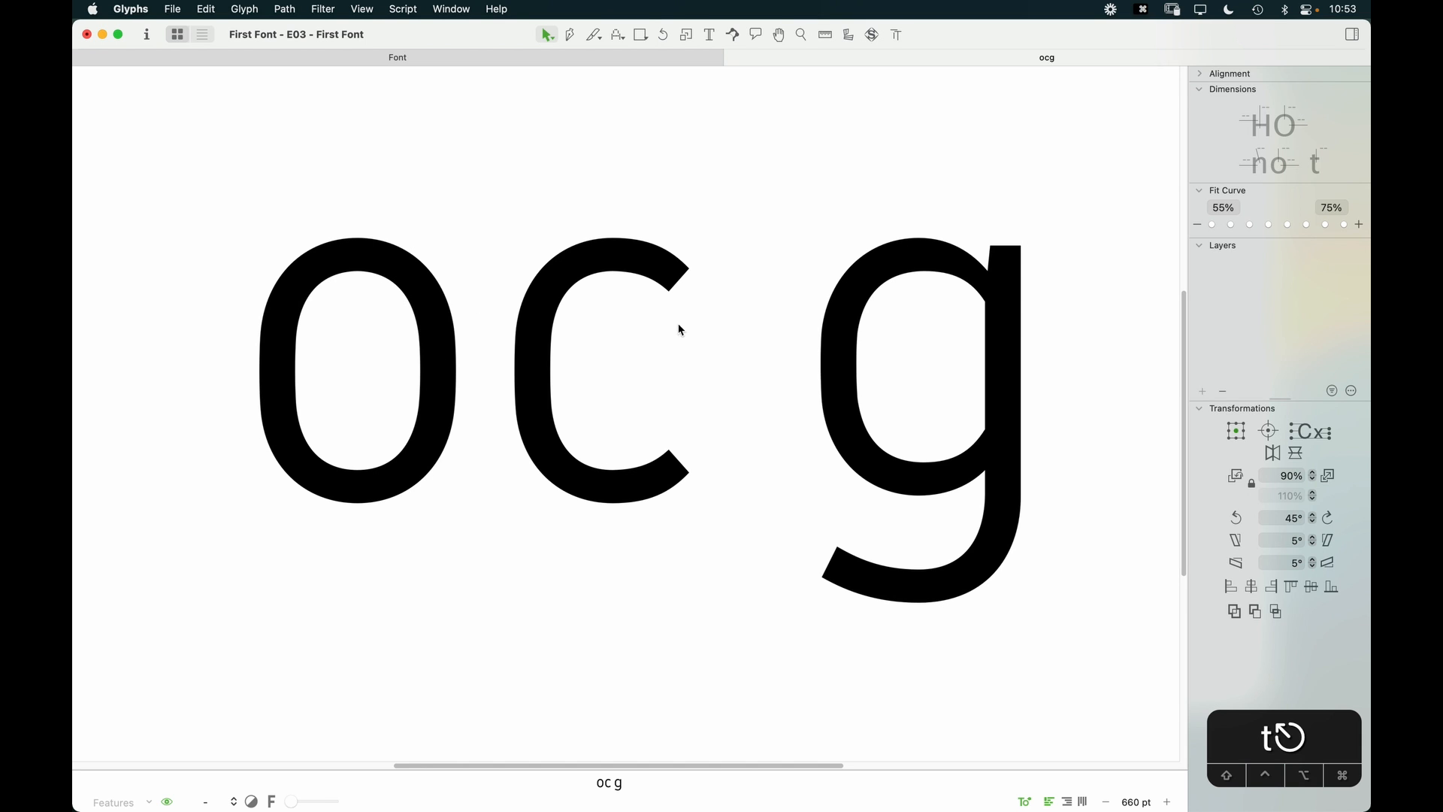
pyautogui.press('z')
pyautogui.moveTo(789, 174); pyautogui.dragTo(431, 557)
pyautogui.press('v')
pyautogui.click(799, 181)
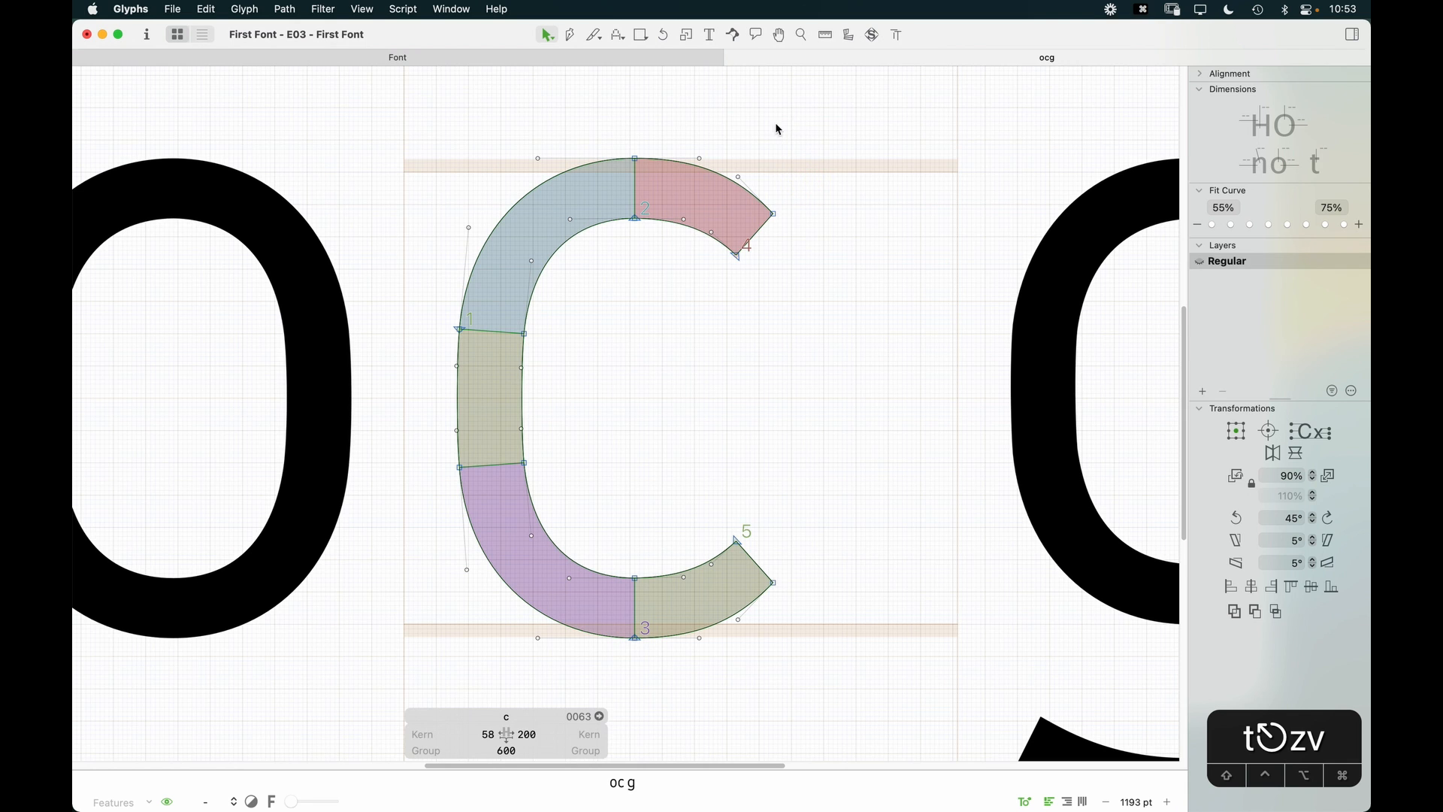
pyautogui.moveTo(774, 123); pyautogui.dragTo(655, 182)
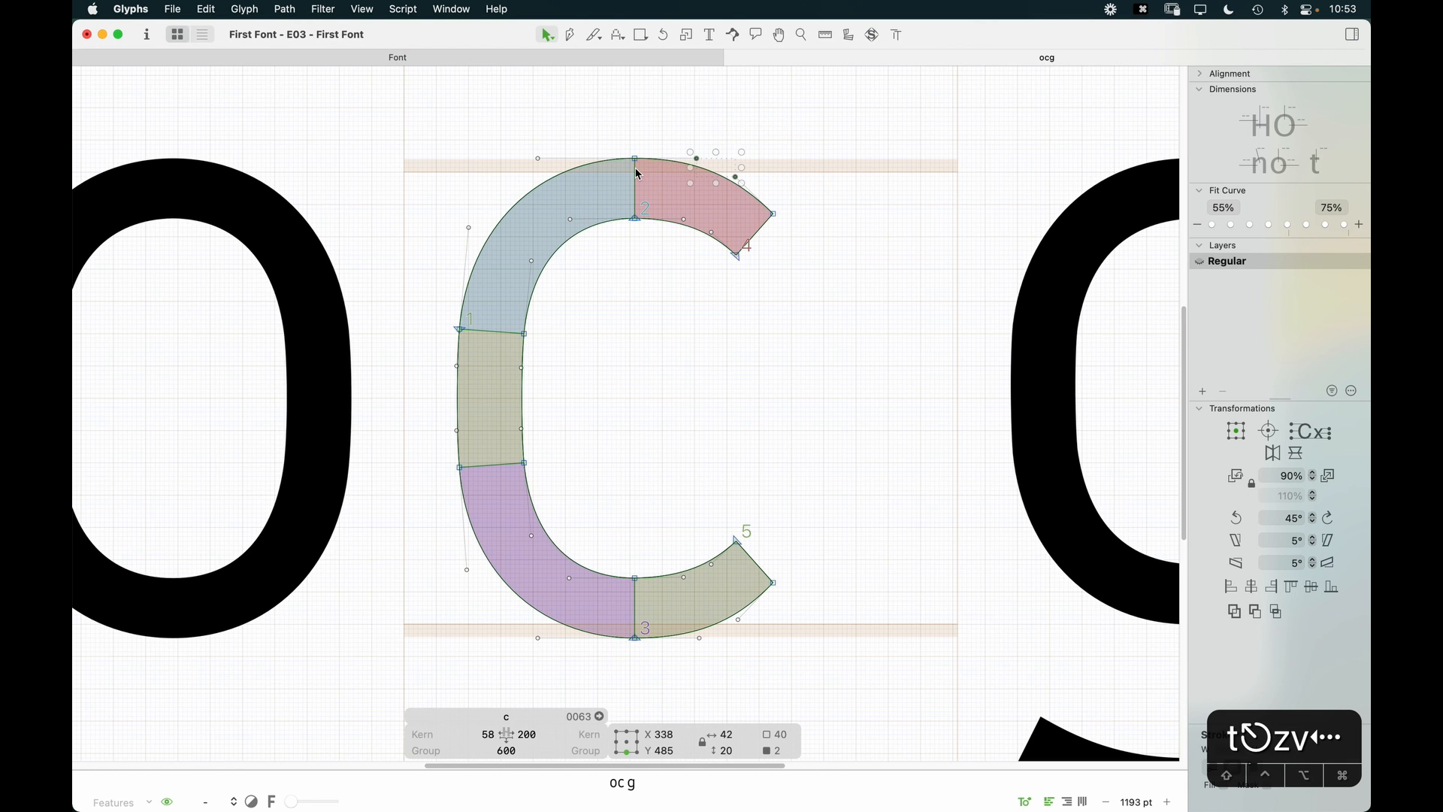
pyautogui.moveTo(743, 647); pyautogui.dragTo(680, 605)
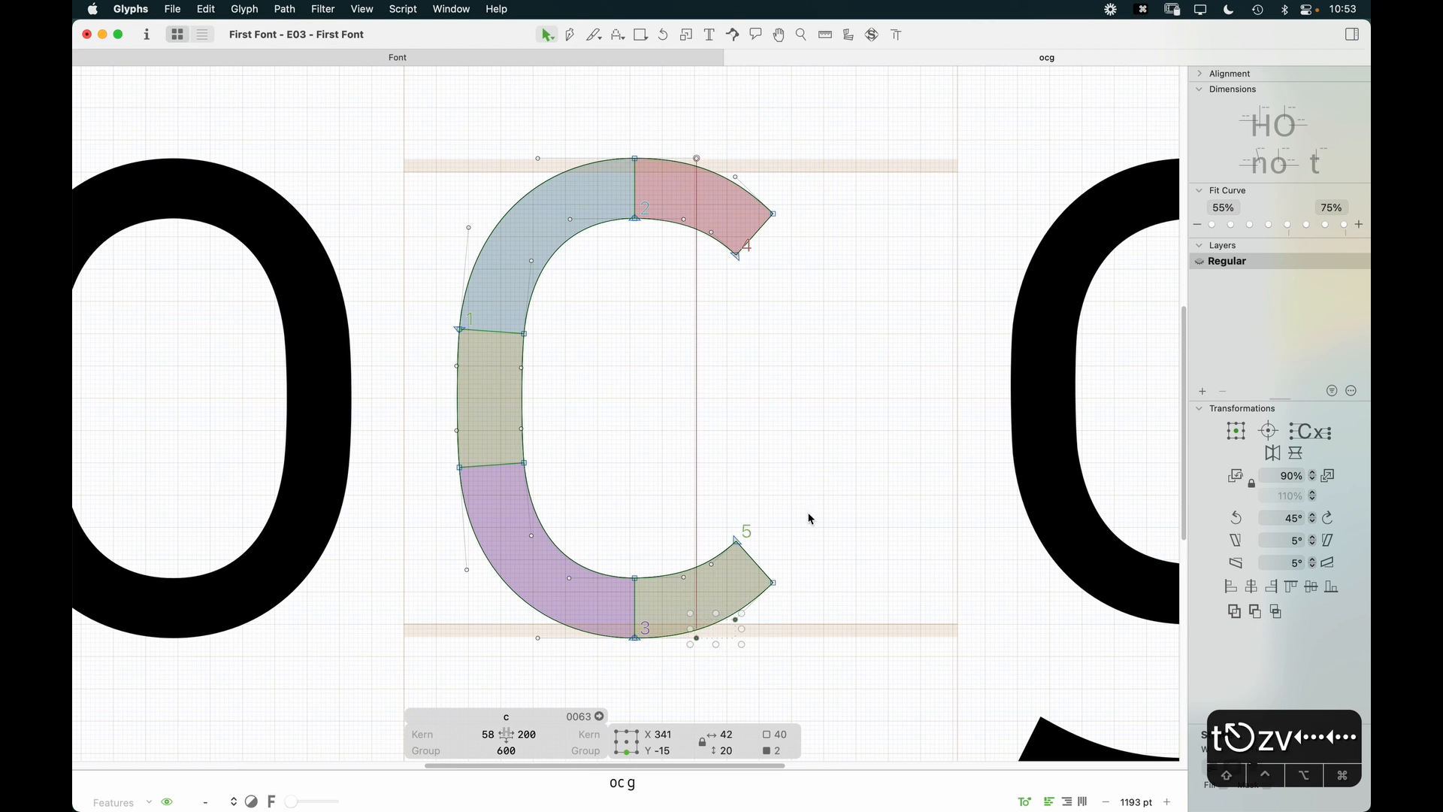
# Step: Shift the upper terminal and the top extreme nodes left to X 320, leaving the left curve's handles in place
pyautogui.moveTo(806, 123); pyautogui.dragTo(665, 300)
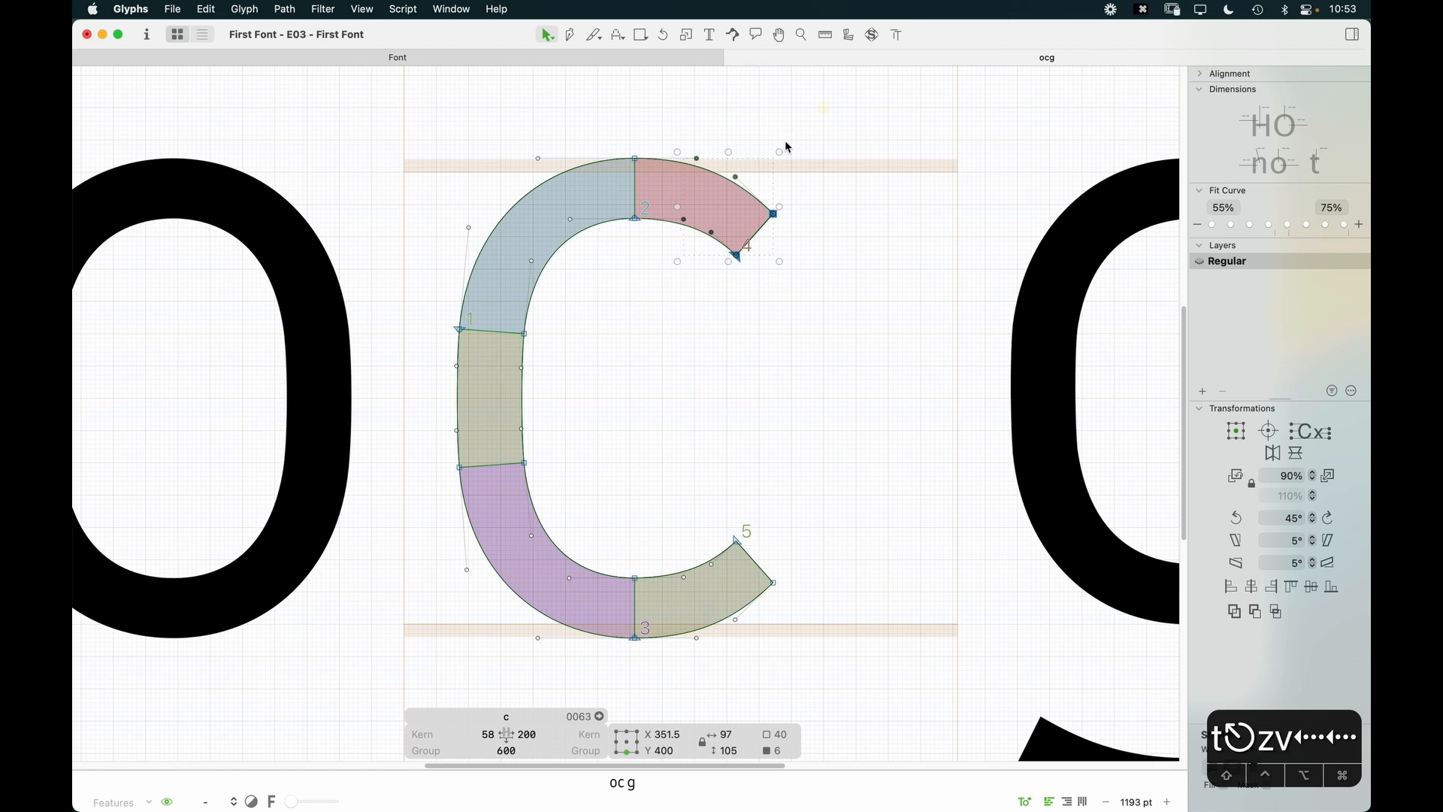
pyautogui.click(612, 331)
pyautogui.hotkey('alt', 'Left')
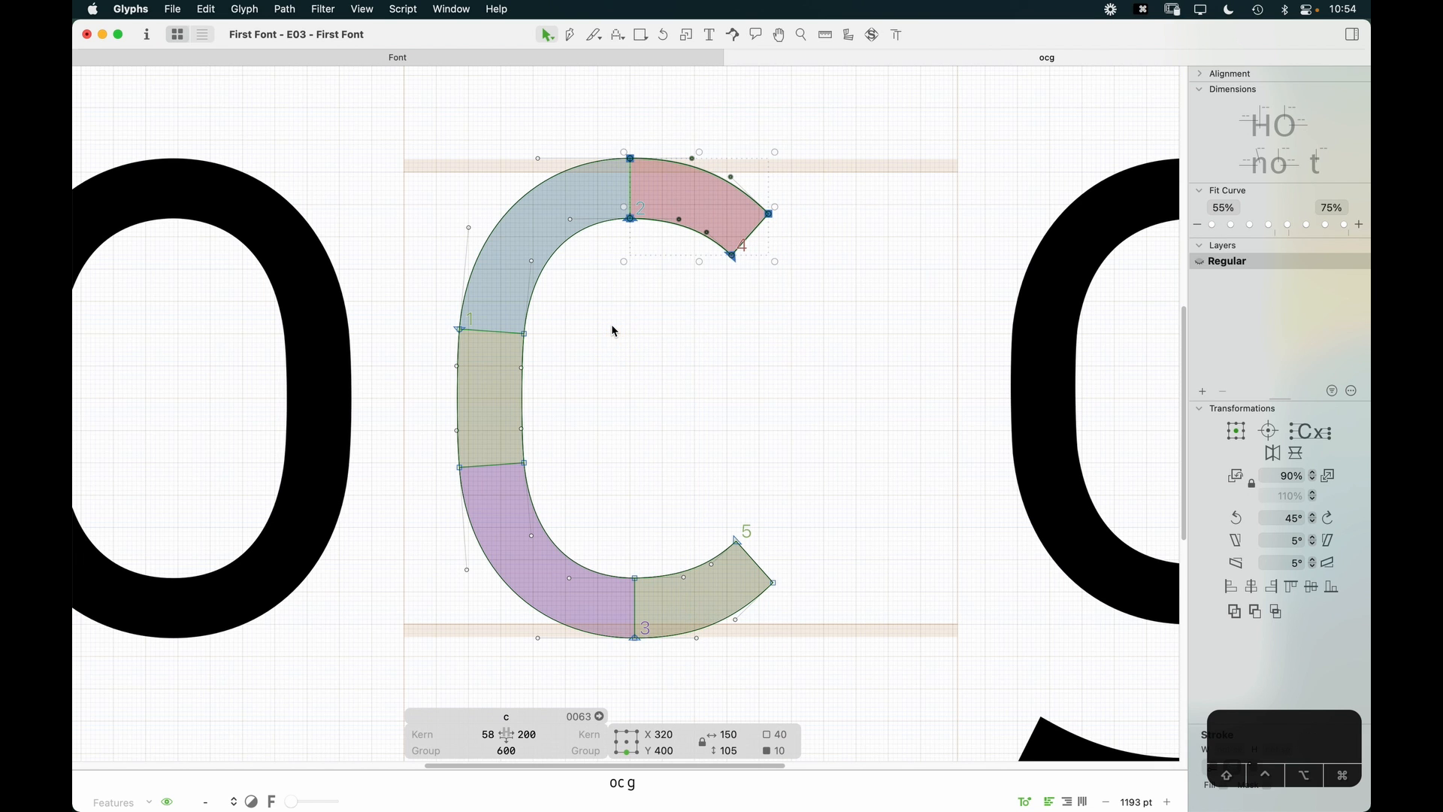
pyautogui.press('super+minus')
pyautogui.press('super+minus')
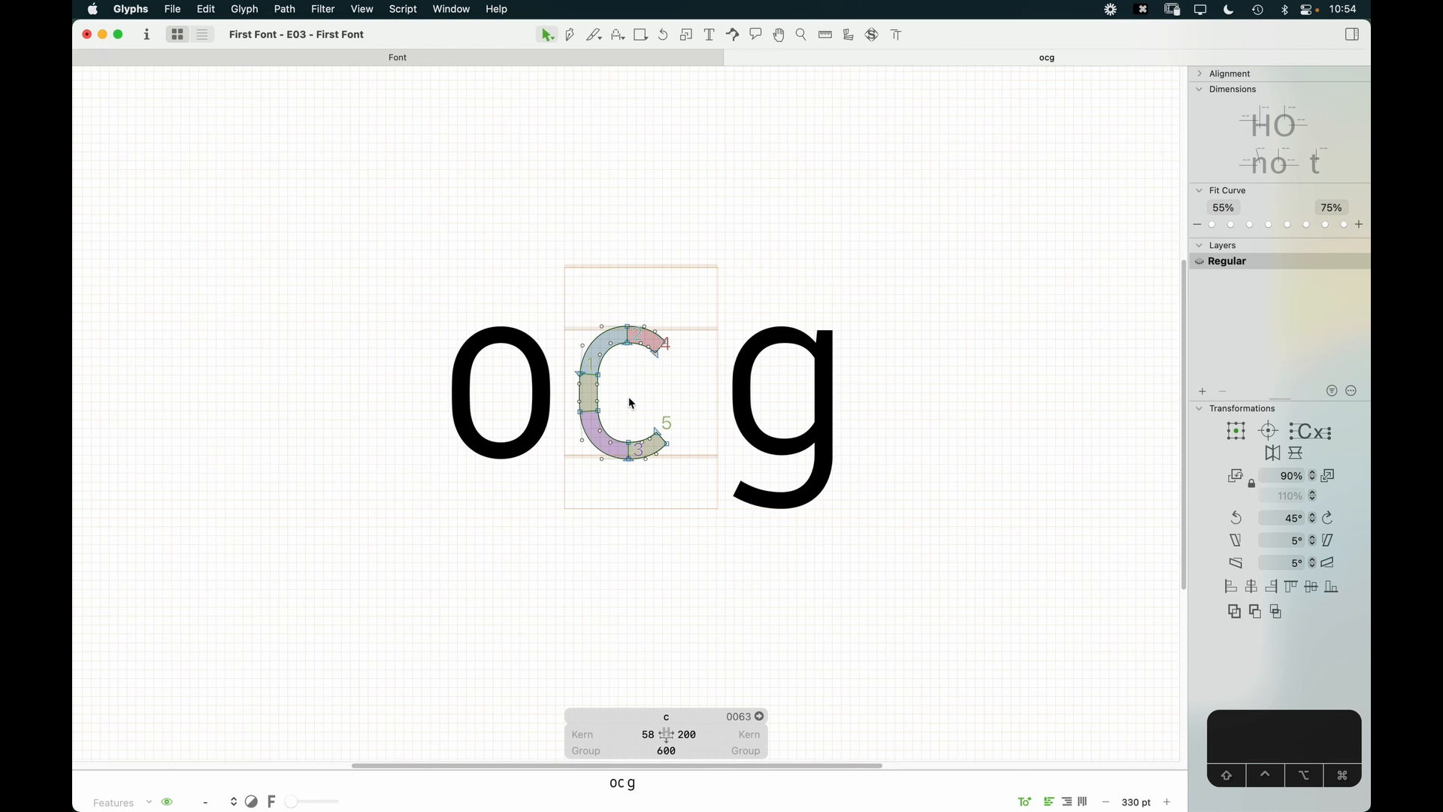
pyautogui.press('space')
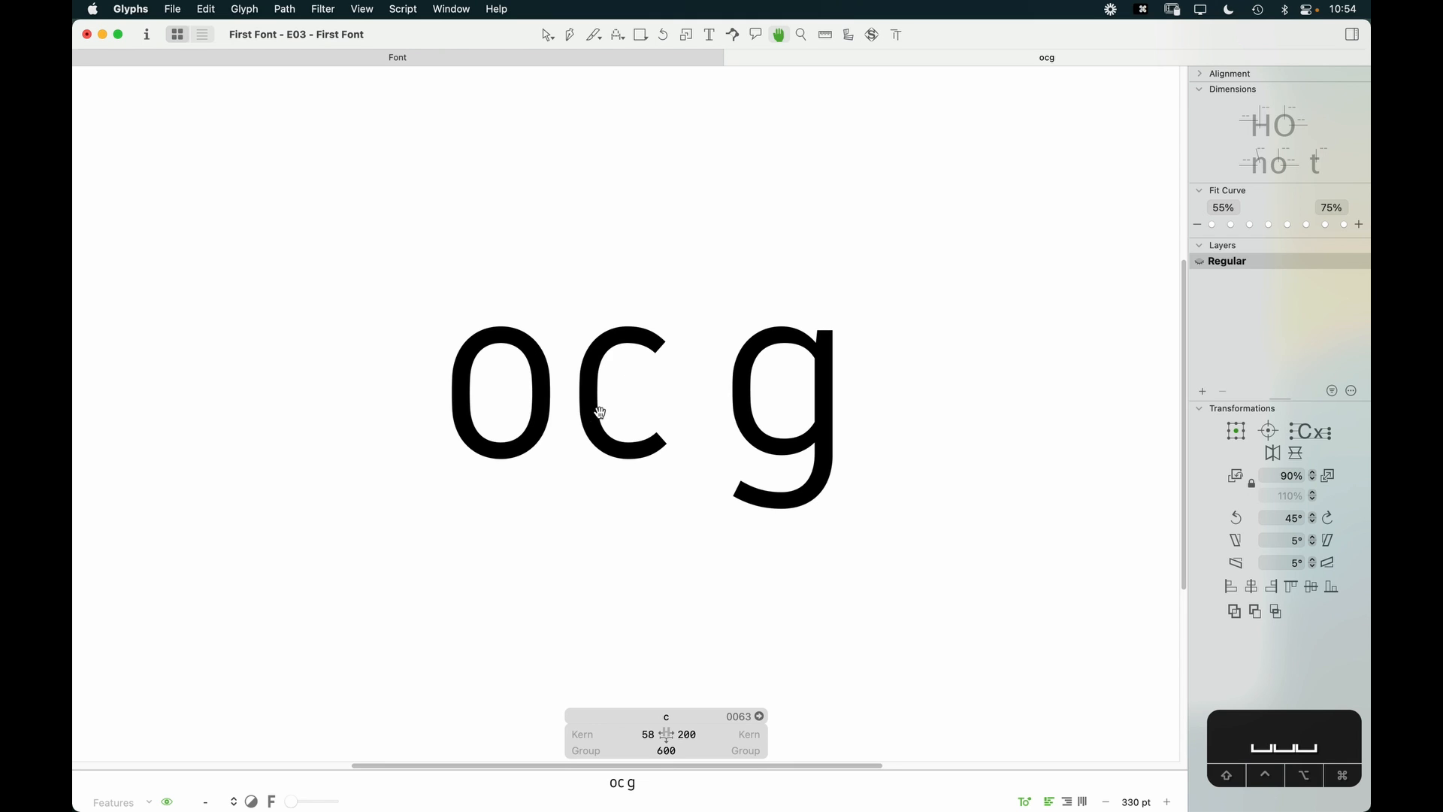
# Step: Link both the left and right sidebearings of the c to those of o
pyautogui.press('z')
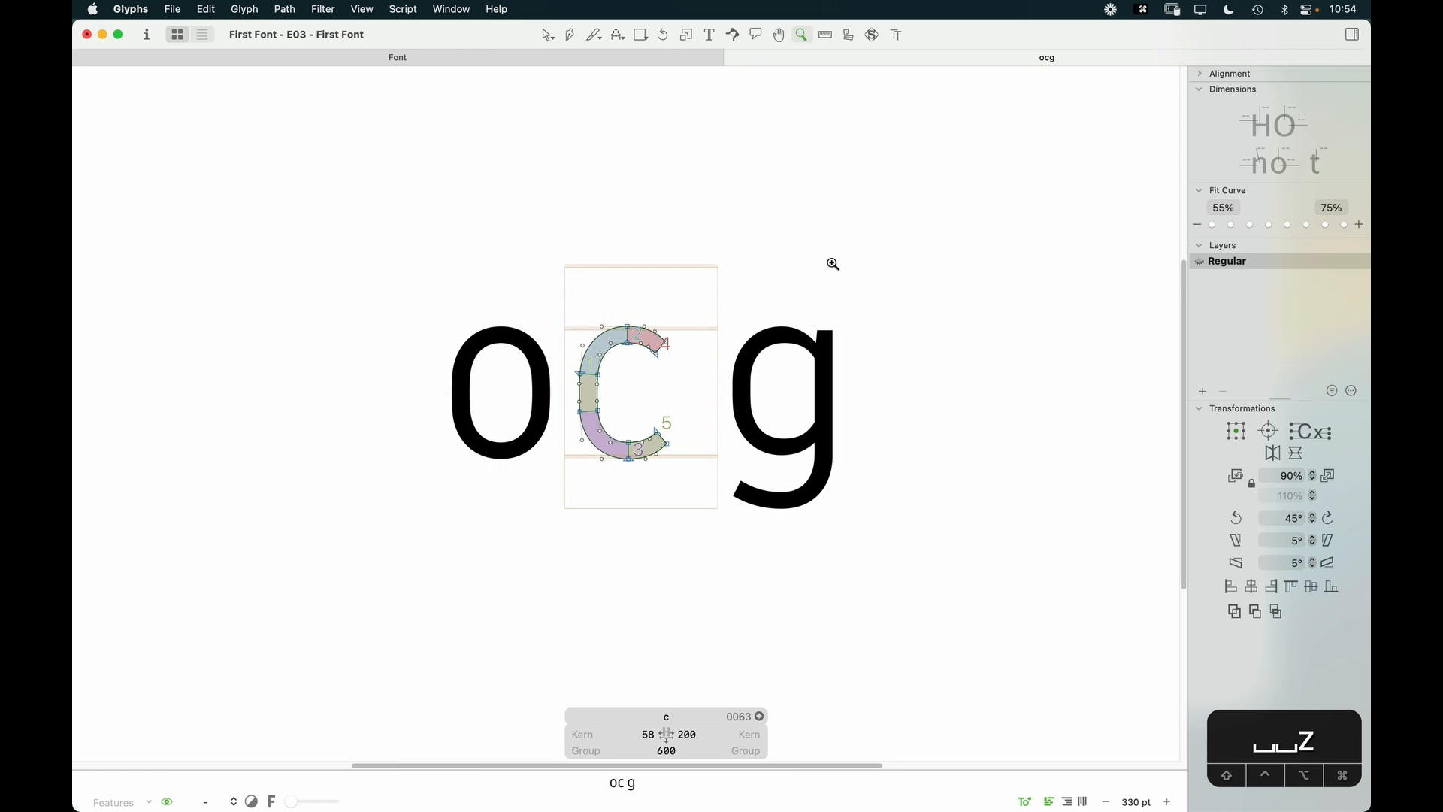
pyautogui.moveTo(832, 264); pyautogui.dragTo(457, 505)
pyautogui.doubleClick(540, 729)
pyautogui.write('o')
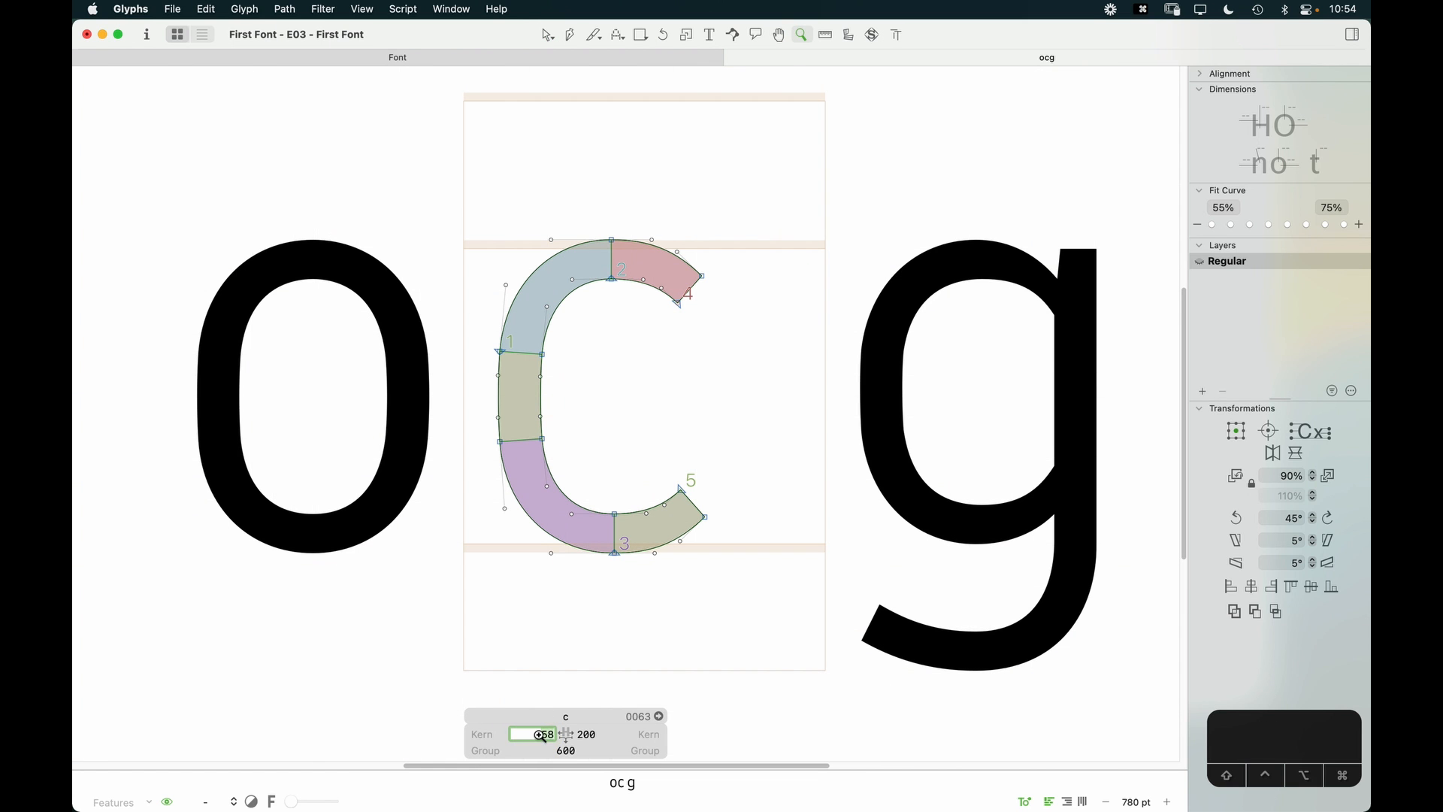
pyautogui.press('Tab')
pyautogui.write('o')
pyautogui.press('Return')
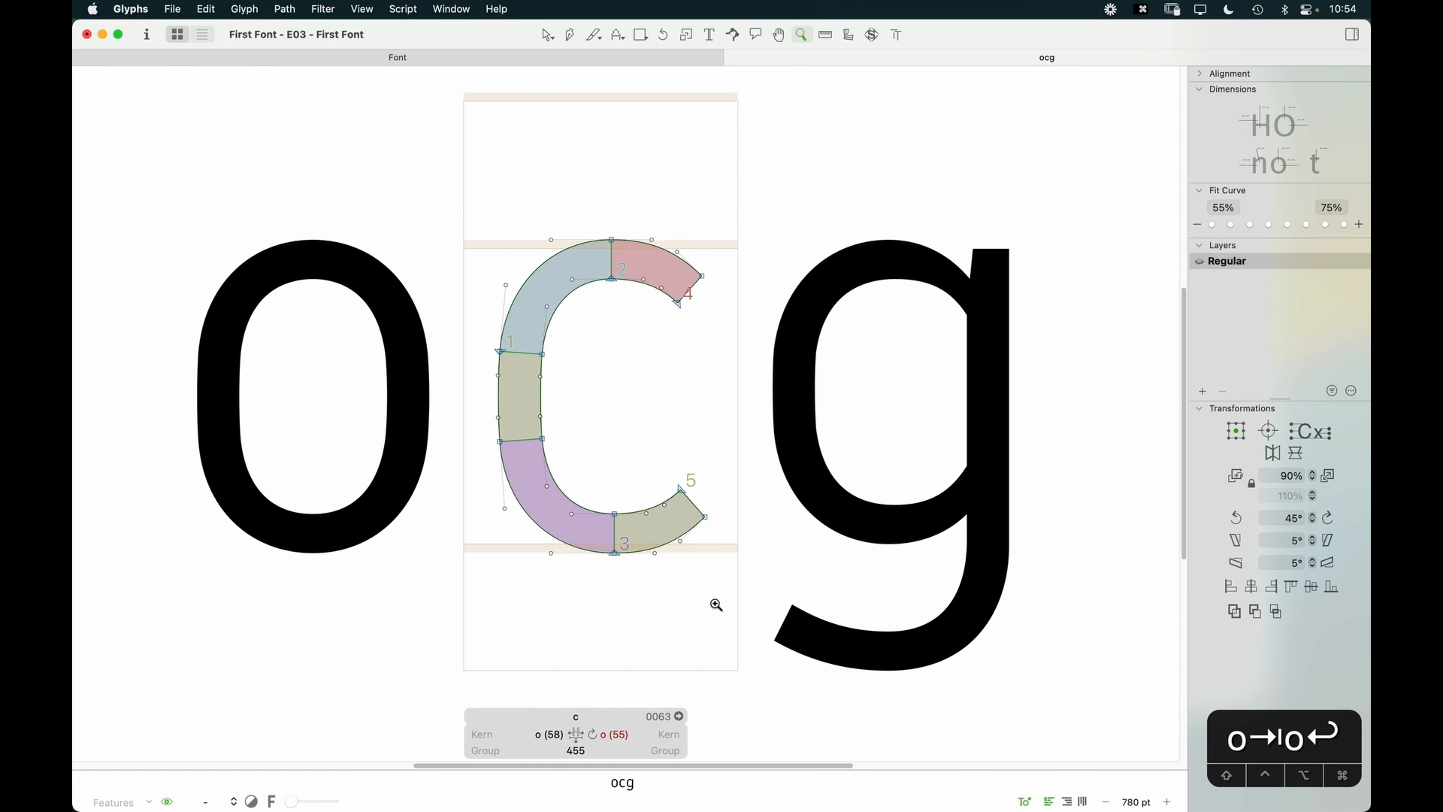
pyautogui.press('super+minus')
pyautogui.press('super+minus')
pyautogui.press('super+minus')
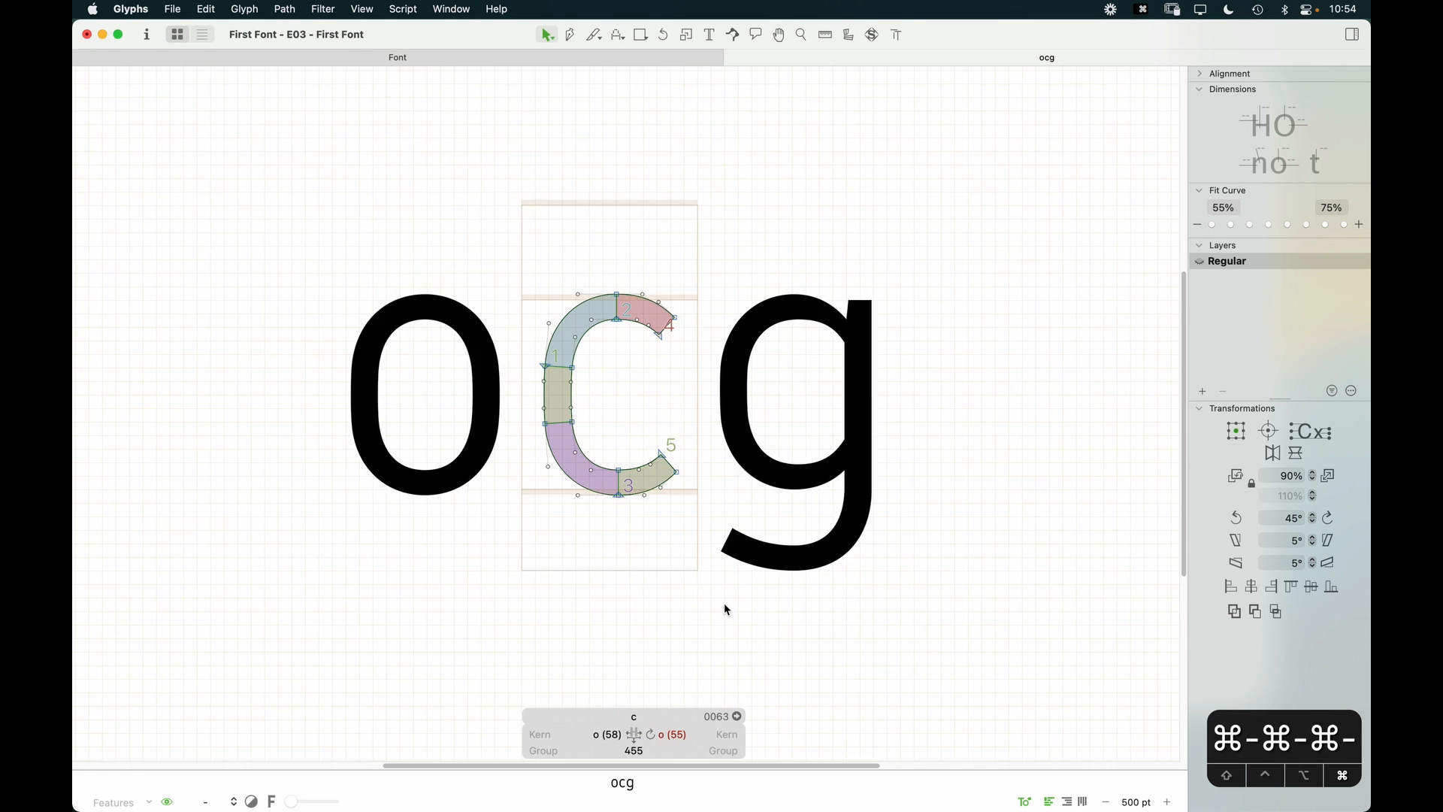
pyautogui.press('space')
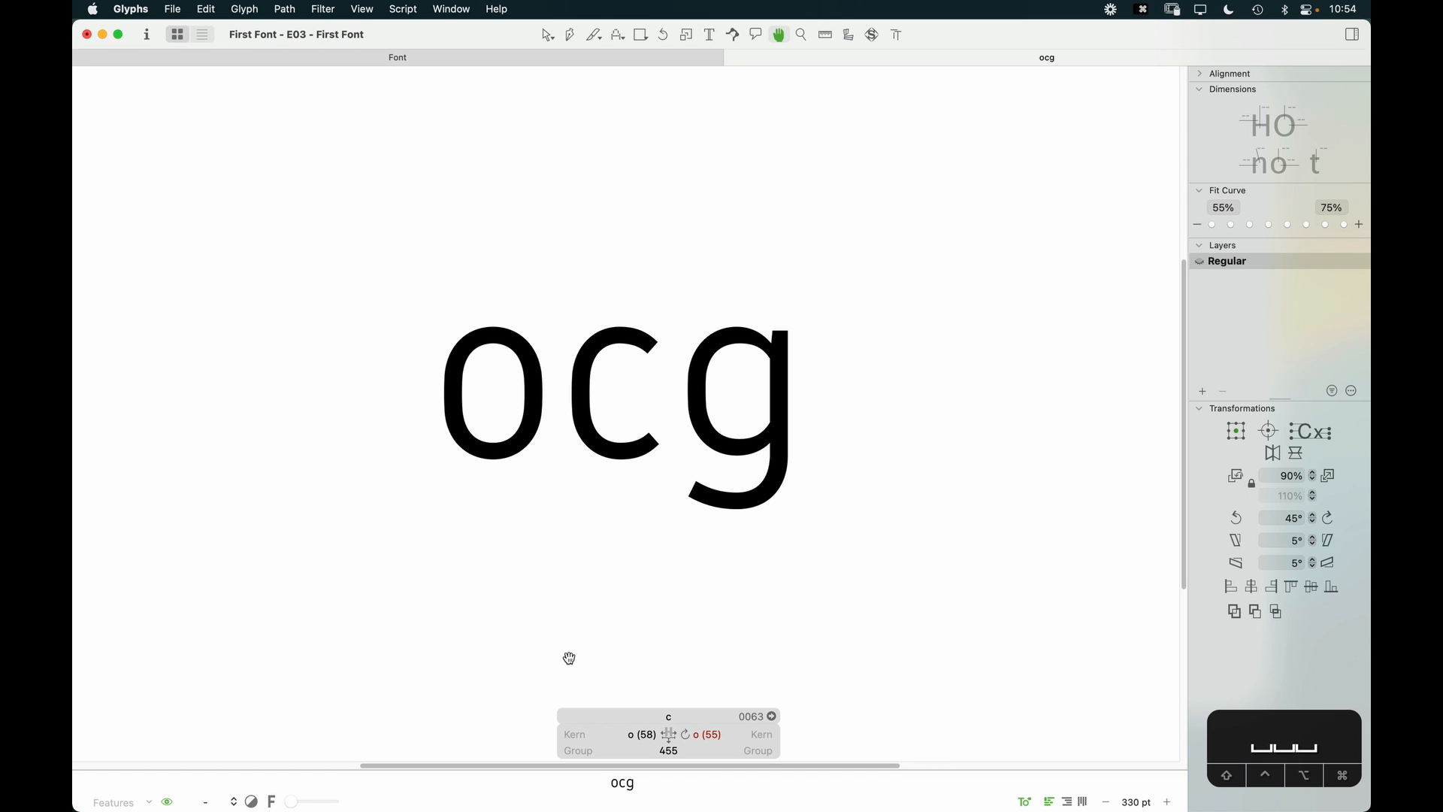
# Step: Replace the sample text with cog and extend it to cogni
pyautogui.press('t')
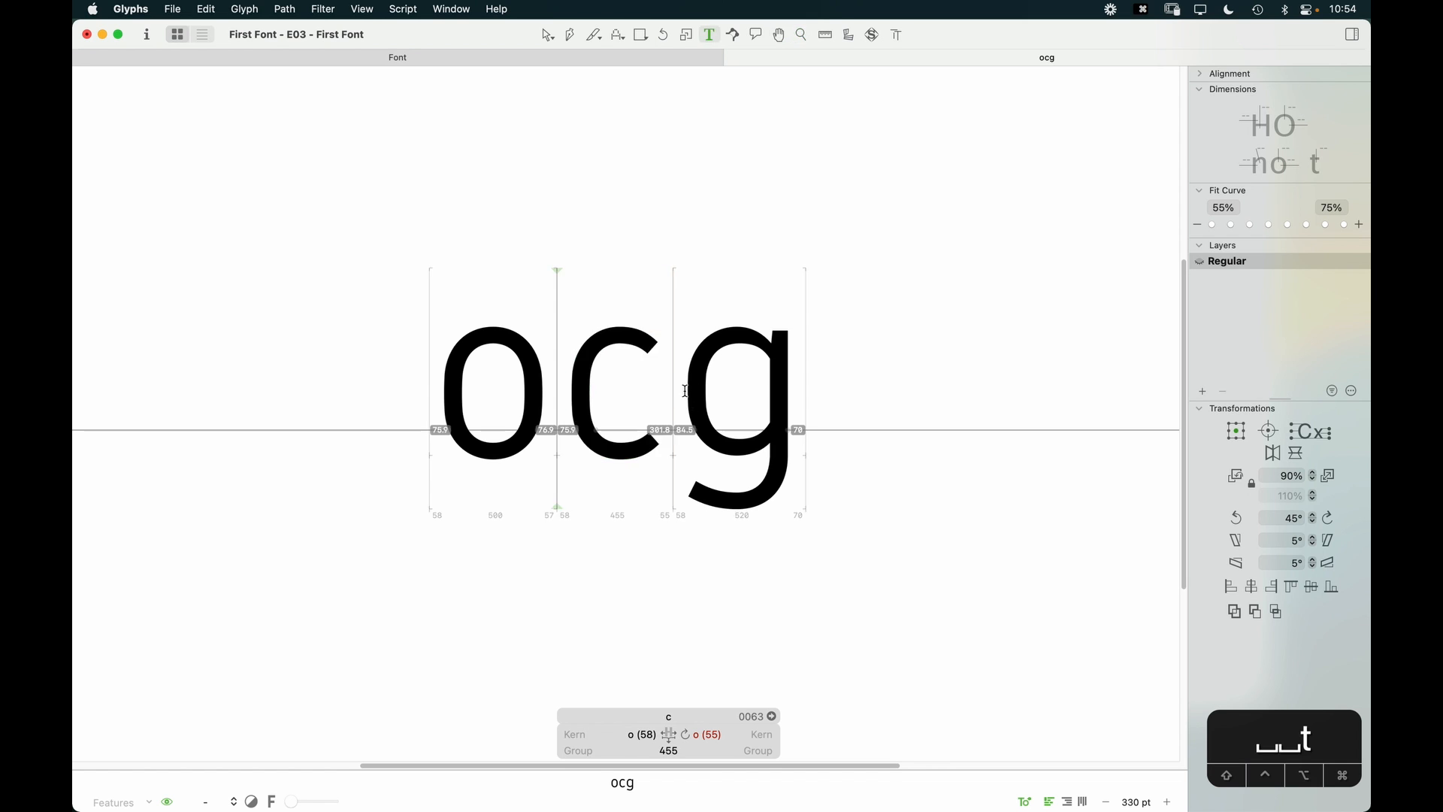
pyautogui.press('super+a')
pyautogui.write('cog')
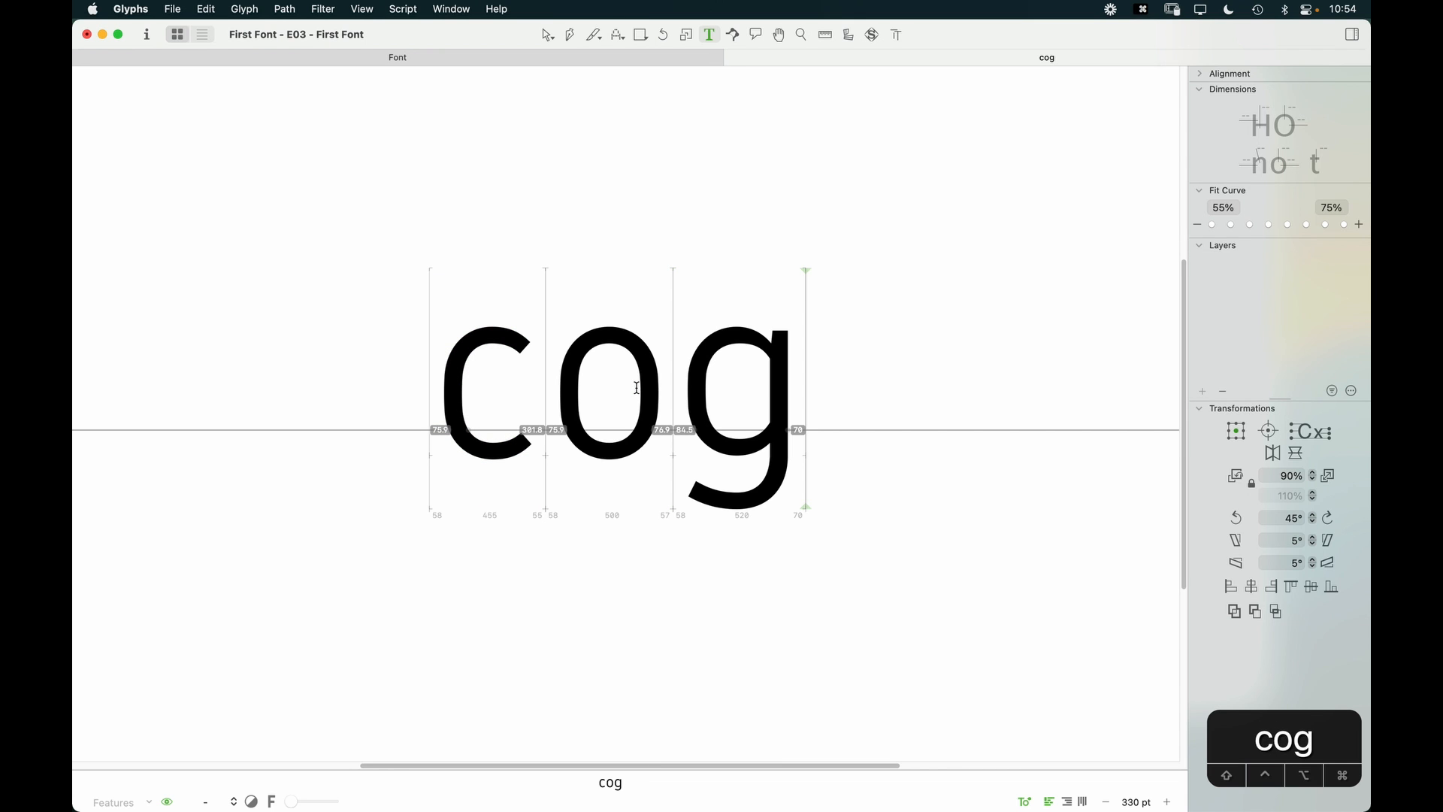
pyautogui.write('ni')
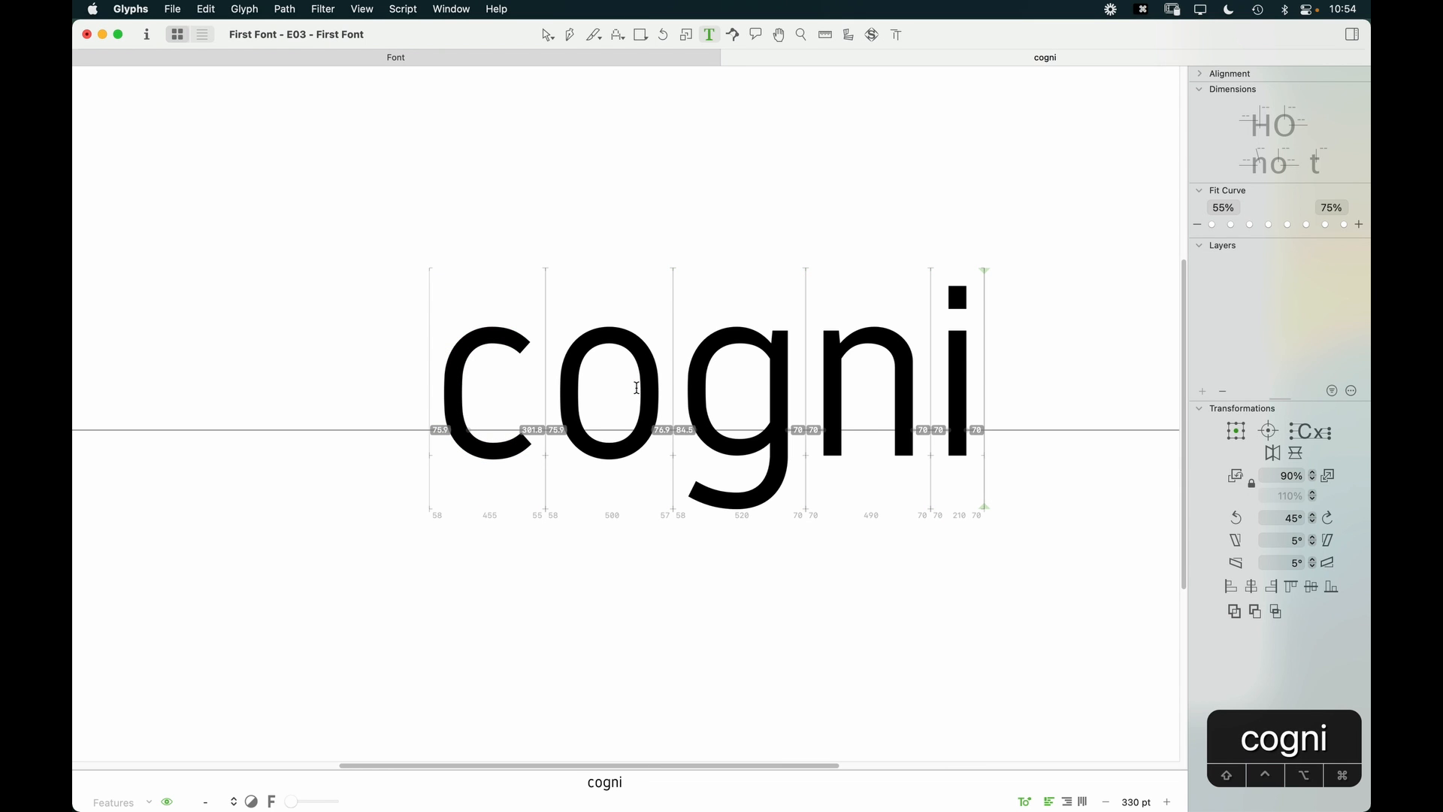
# Step: Try cogr and corgi as the sample text instead
pyautogui.press('BackSpace')
pyautogui.press('BackSpace')
pyautogui.write('r')
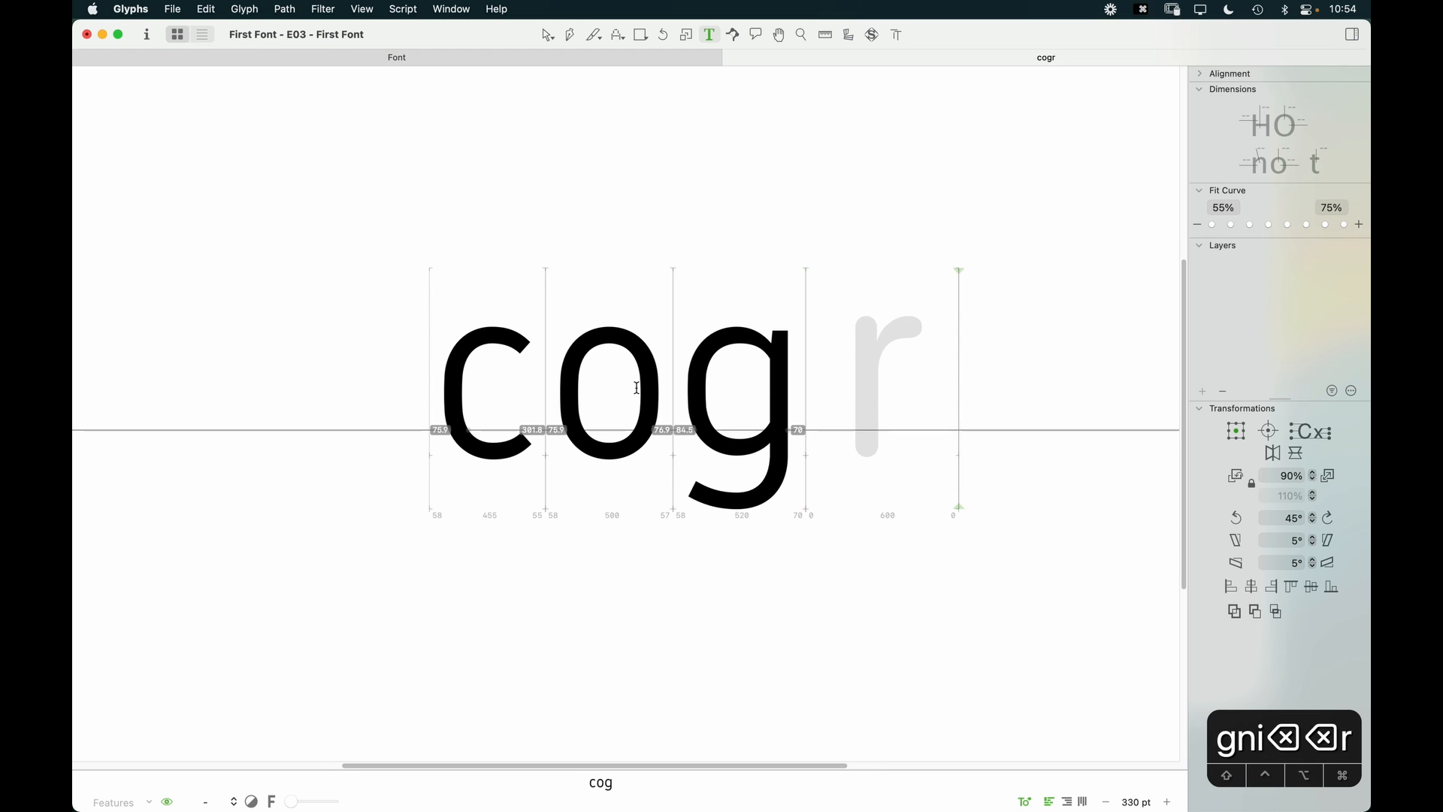
pyautogui.press('BackSpace')
pyautogui.press('BackSpace')
pyautogui.write('rgi')
pyautogui.press('BackSpace')
pyautogui.press('BackSpace')
pyautogui.press('BackSpace')
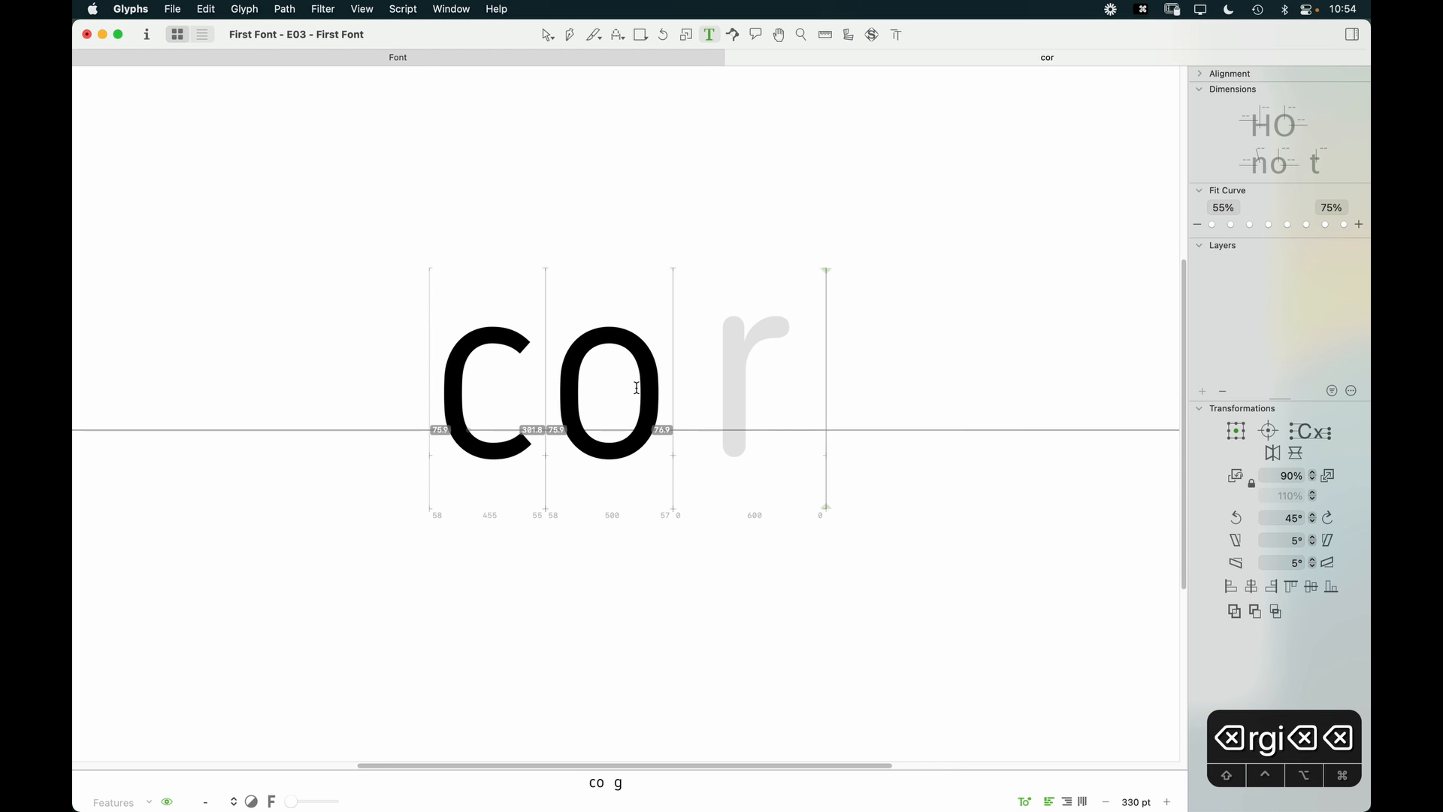
# Step: Replace the whole sample text with cong
pyautogui.press('super+a')
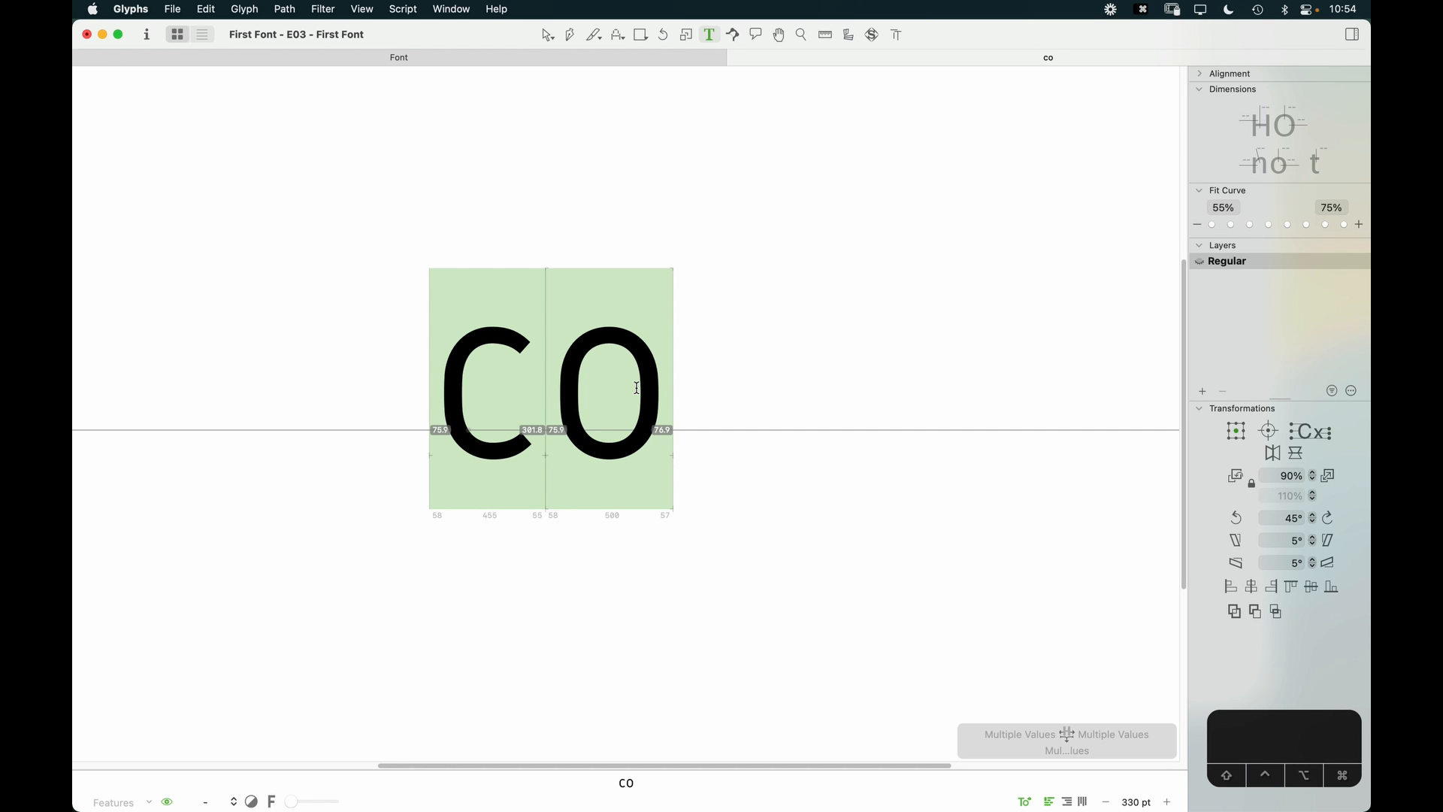
pyautogui.write('con')
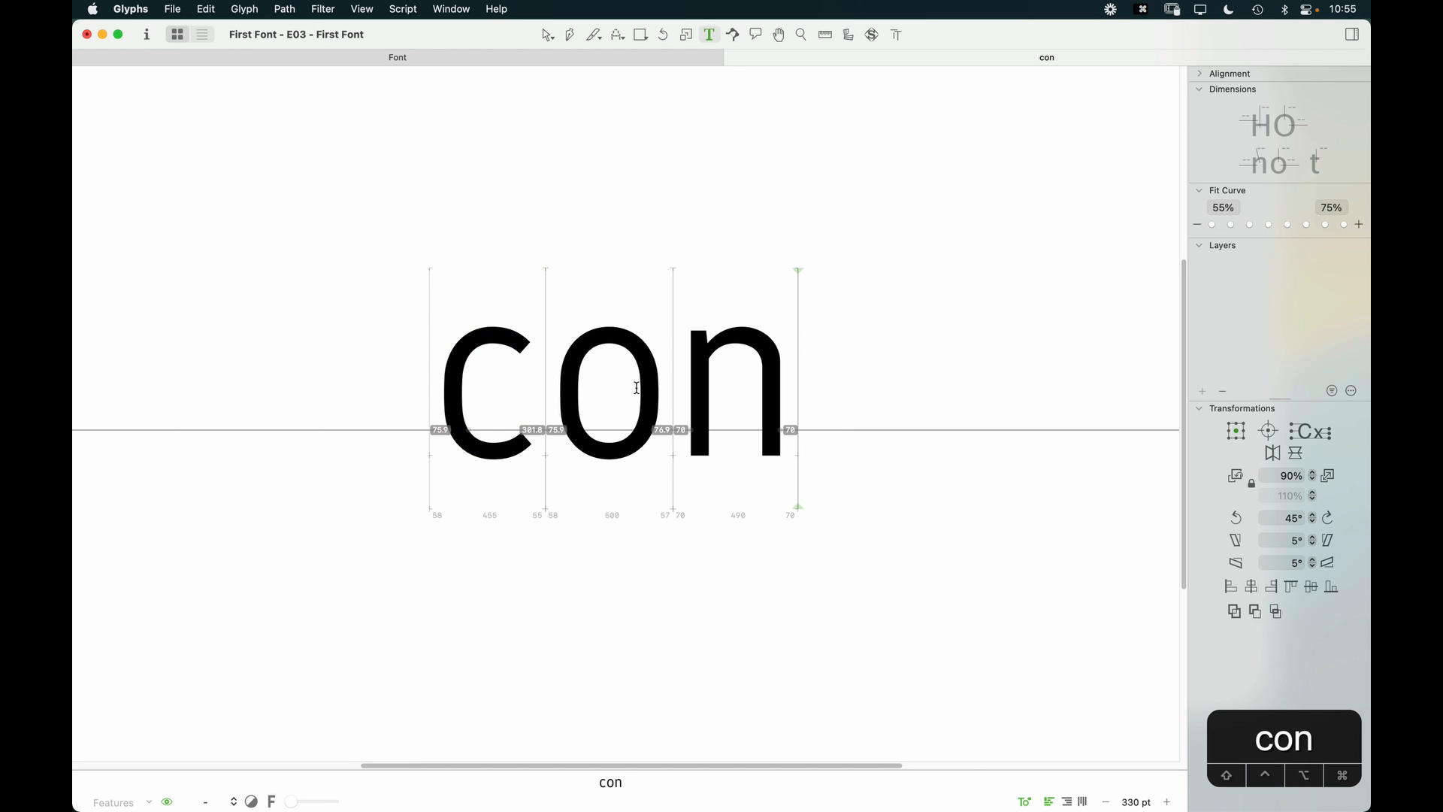
pyautogui.write('g')
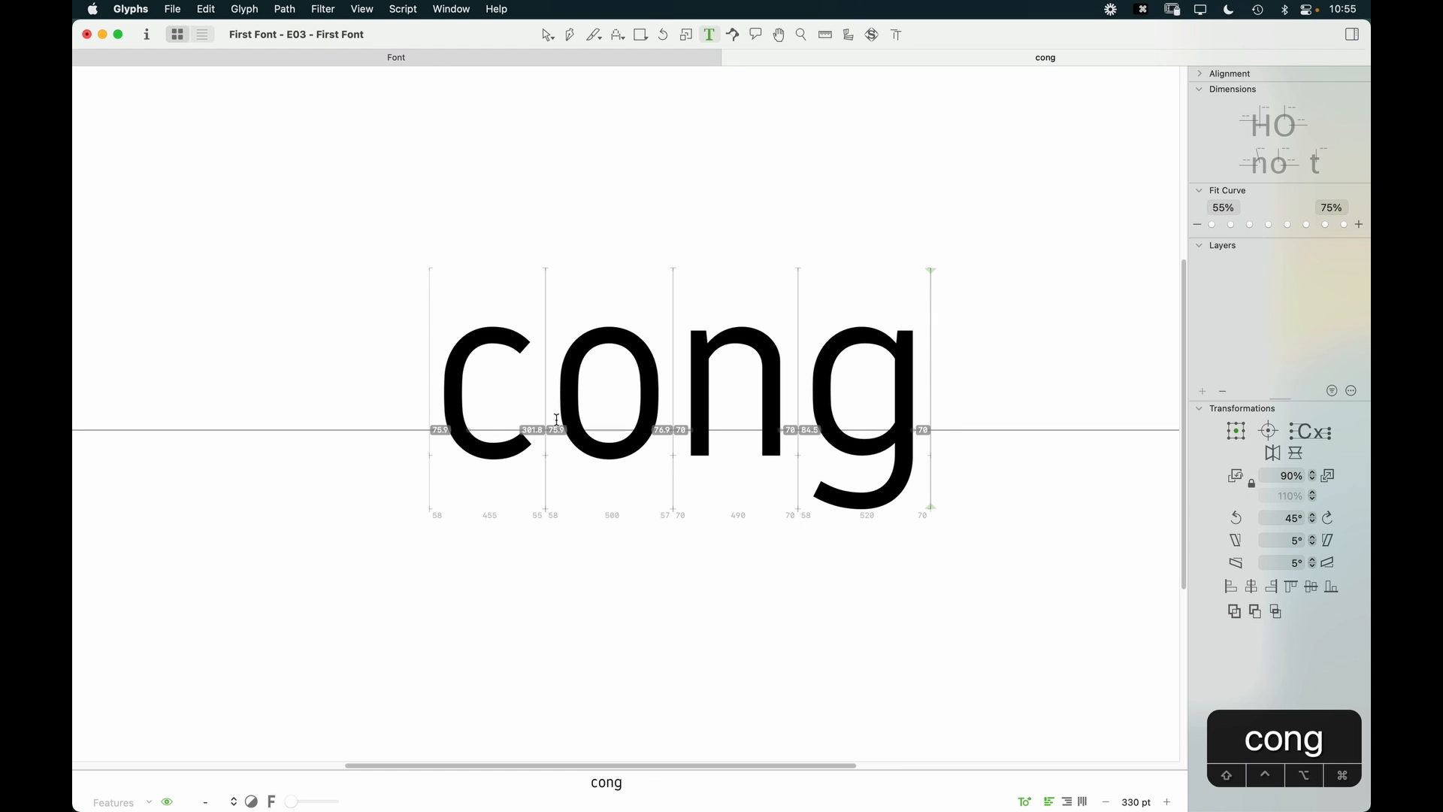
# Step: Insert mh before the c in the sample text and preview the resulting mhcong string
pyautogui.click(452, 414)
pyautogui.write('m')
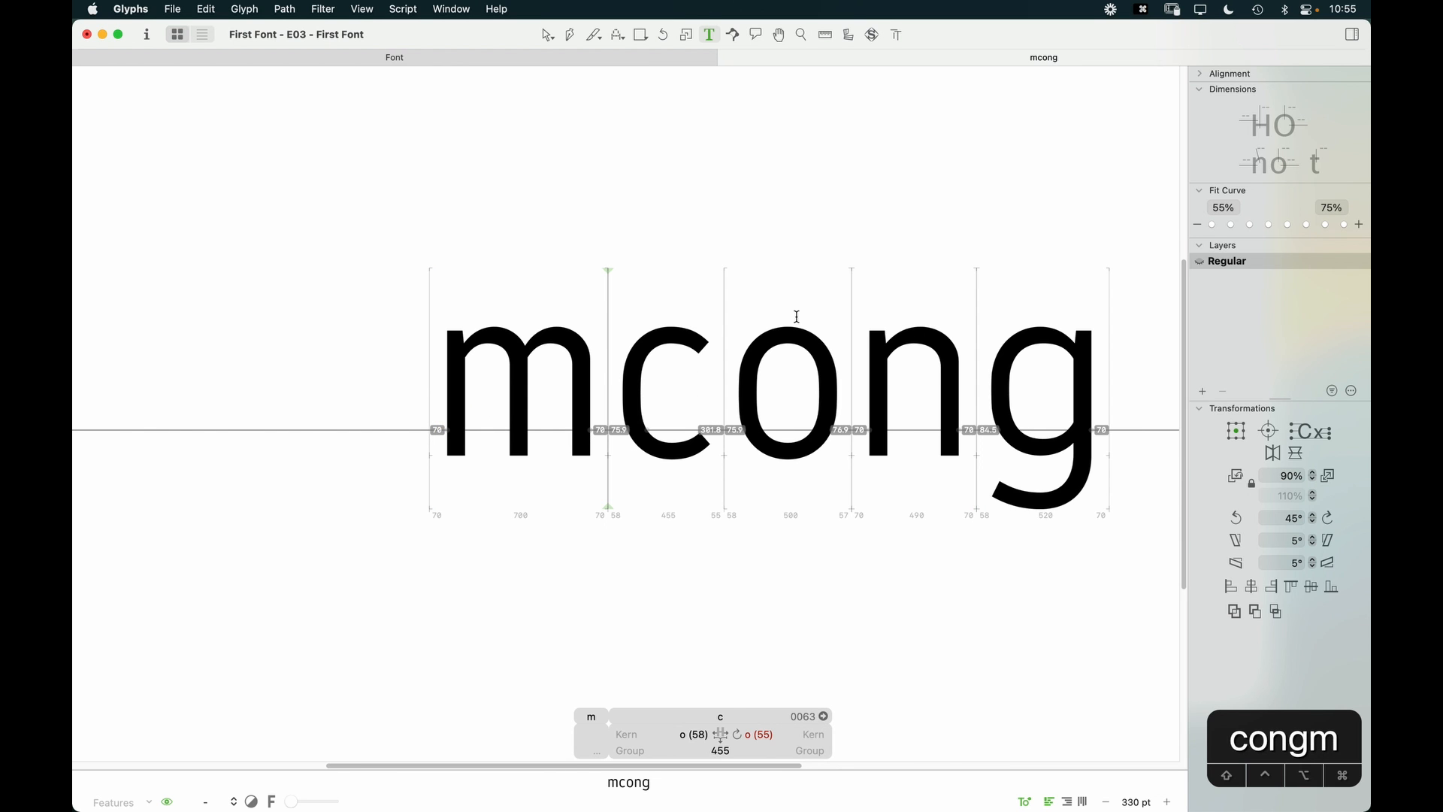
pyautogui.write('h')
pyautogui.press('Escape')
pyautogui.press('space')
pyautogui.moveTo(1028, 274); pyautogui.dragTo(808, 289)
pyautogui.press('t')
pyautogui.click(1068, 390)
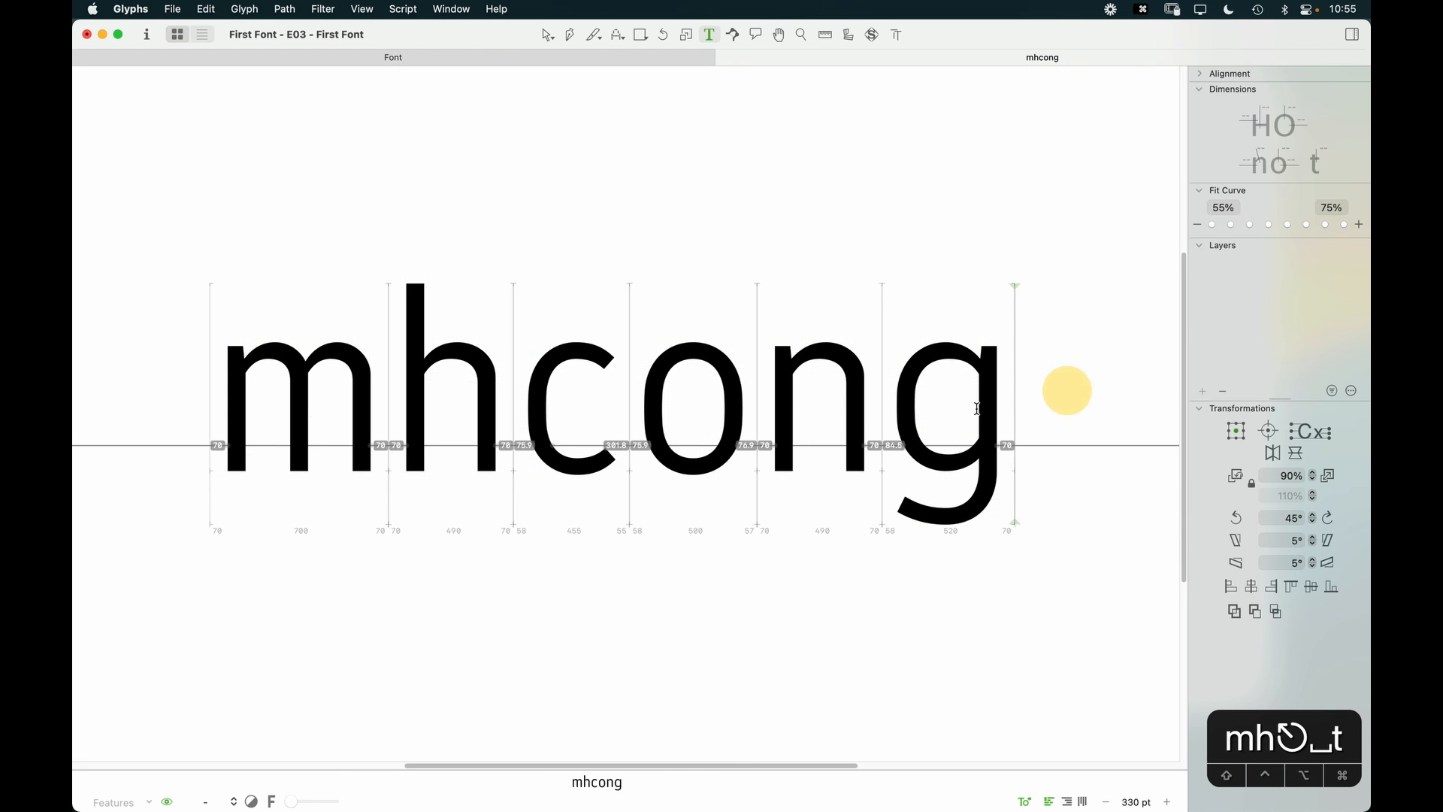
pyautogui.press('space')
pyautogui.moveTo(831, 461); pyautogui.dragTo(883, 461)
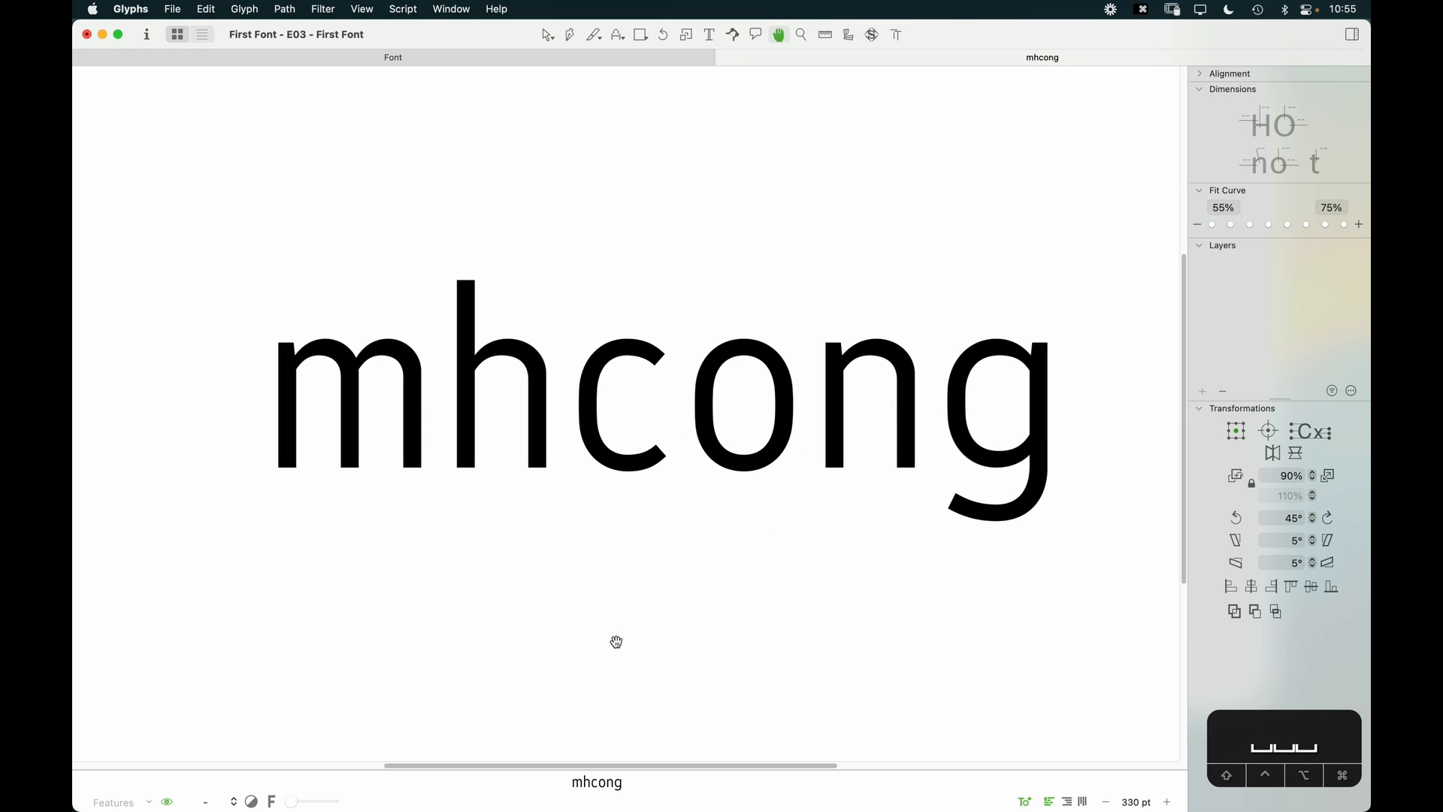
# Step: Try the formula =o*.8 for the c's right sidebearing and preview the spacing in mhcong
pyautogui.press('super+minus')
pyautogui.press('super+minus')
pyautogui.press('super+minus')
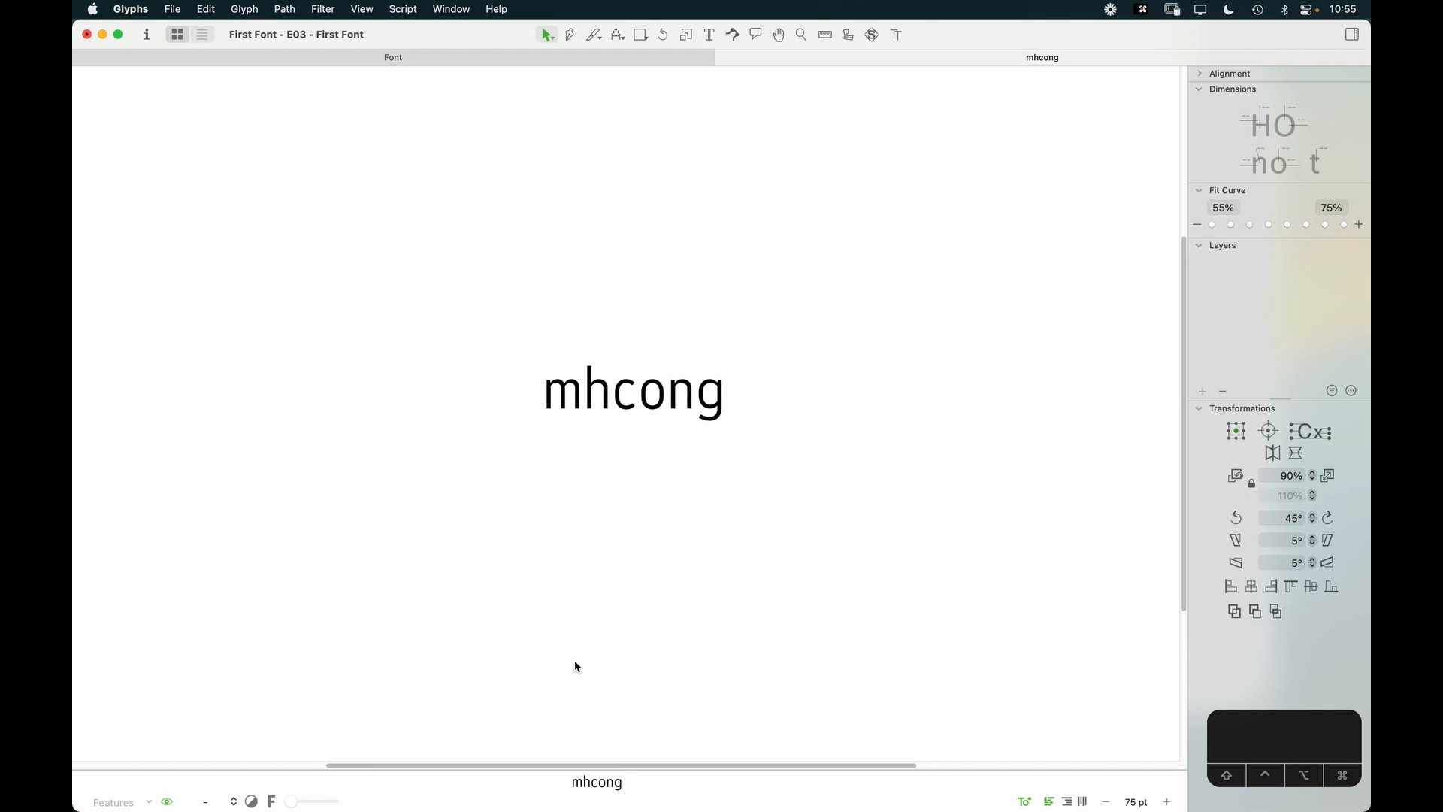
pyautogui.press('z')
pyautogui.click(628, 400)
pyautogui.press('v')
pyautogui.doubleClick(630, 403)
pyautogui.click(715, 733)
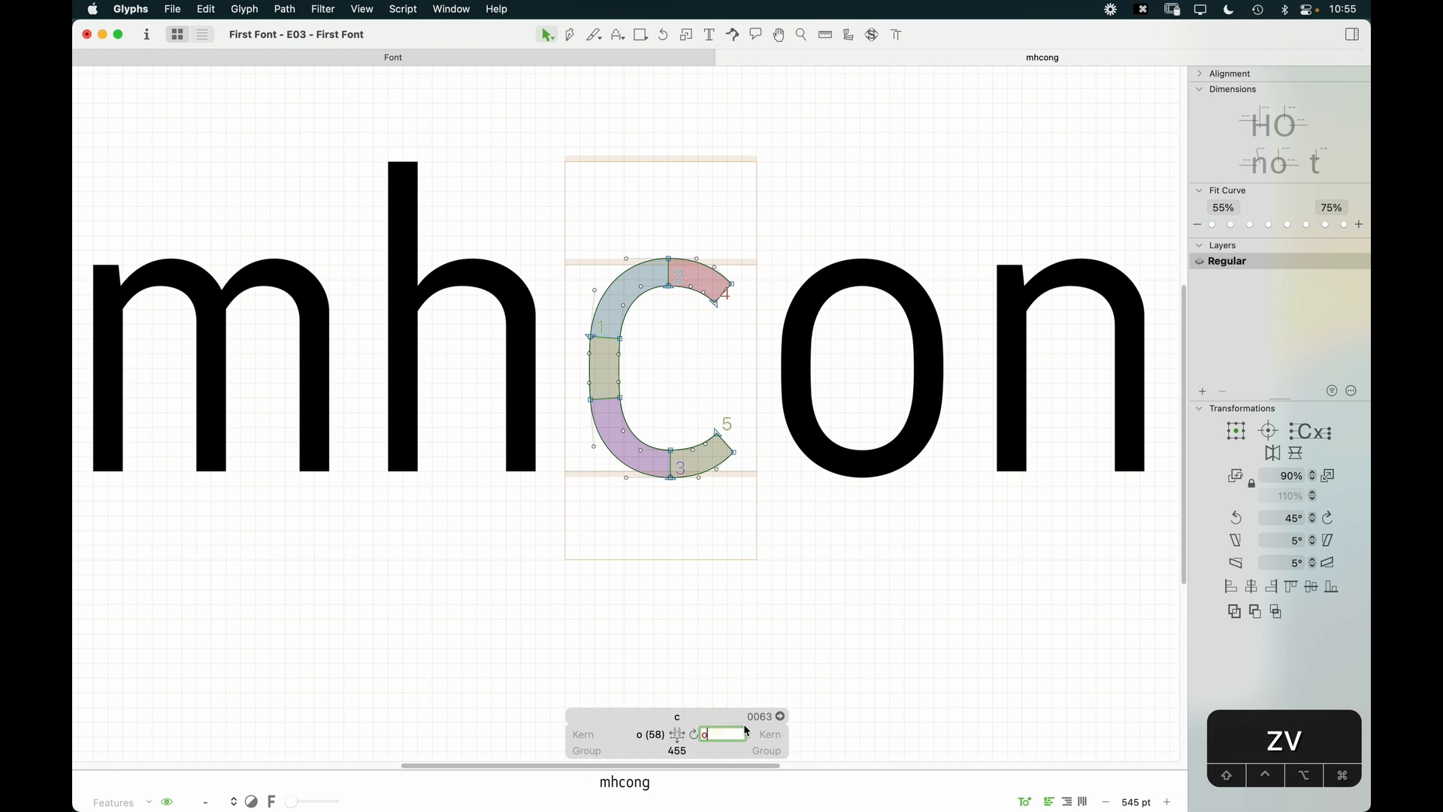
pyautogui.write('=o')
pyautogui.write('.8')
pyautogui.press('Return')
pyautogui.press('cmd+minus')
pyautogui.press('cmd+minus')
pyautogui.press('cmd+minus')
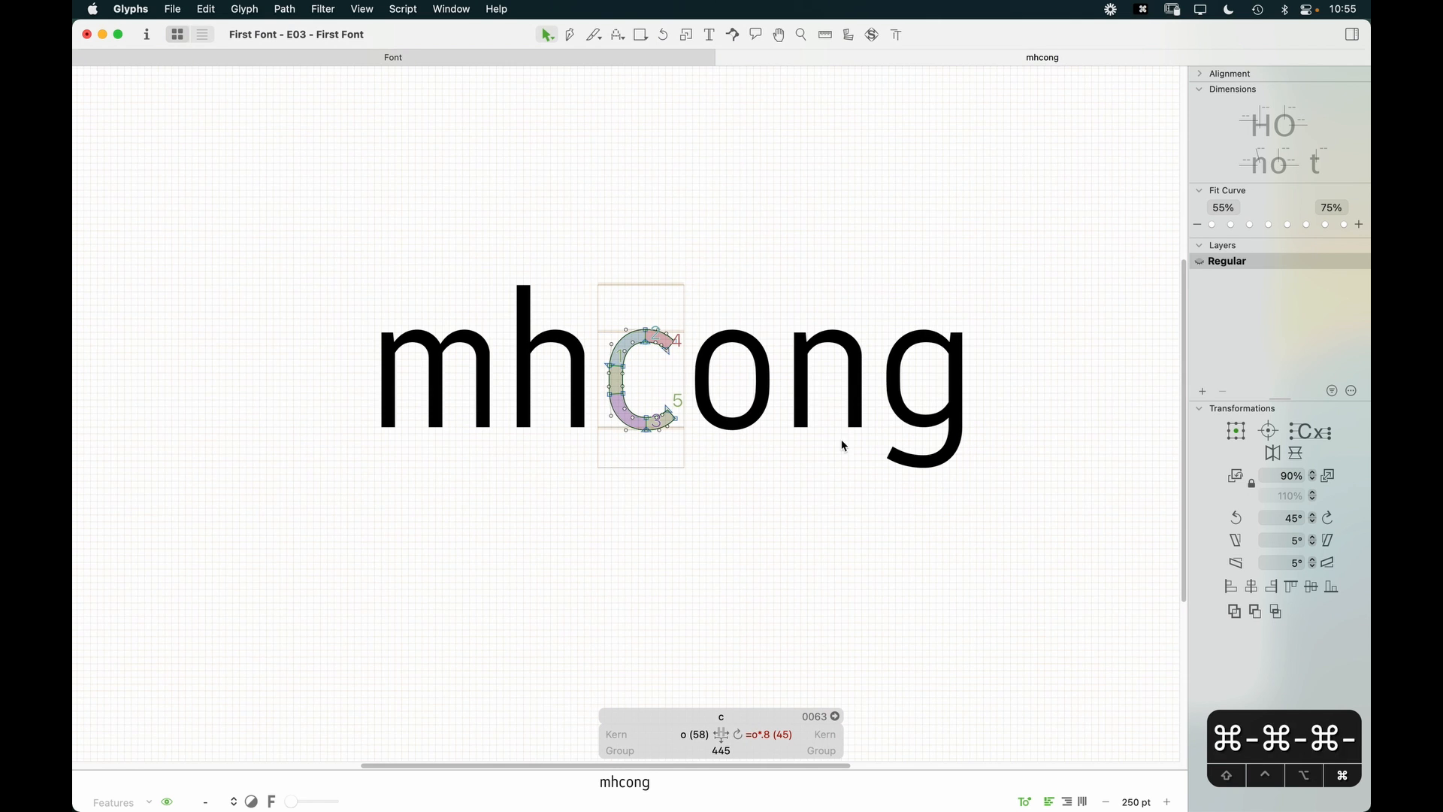
pyautogui.press('space')
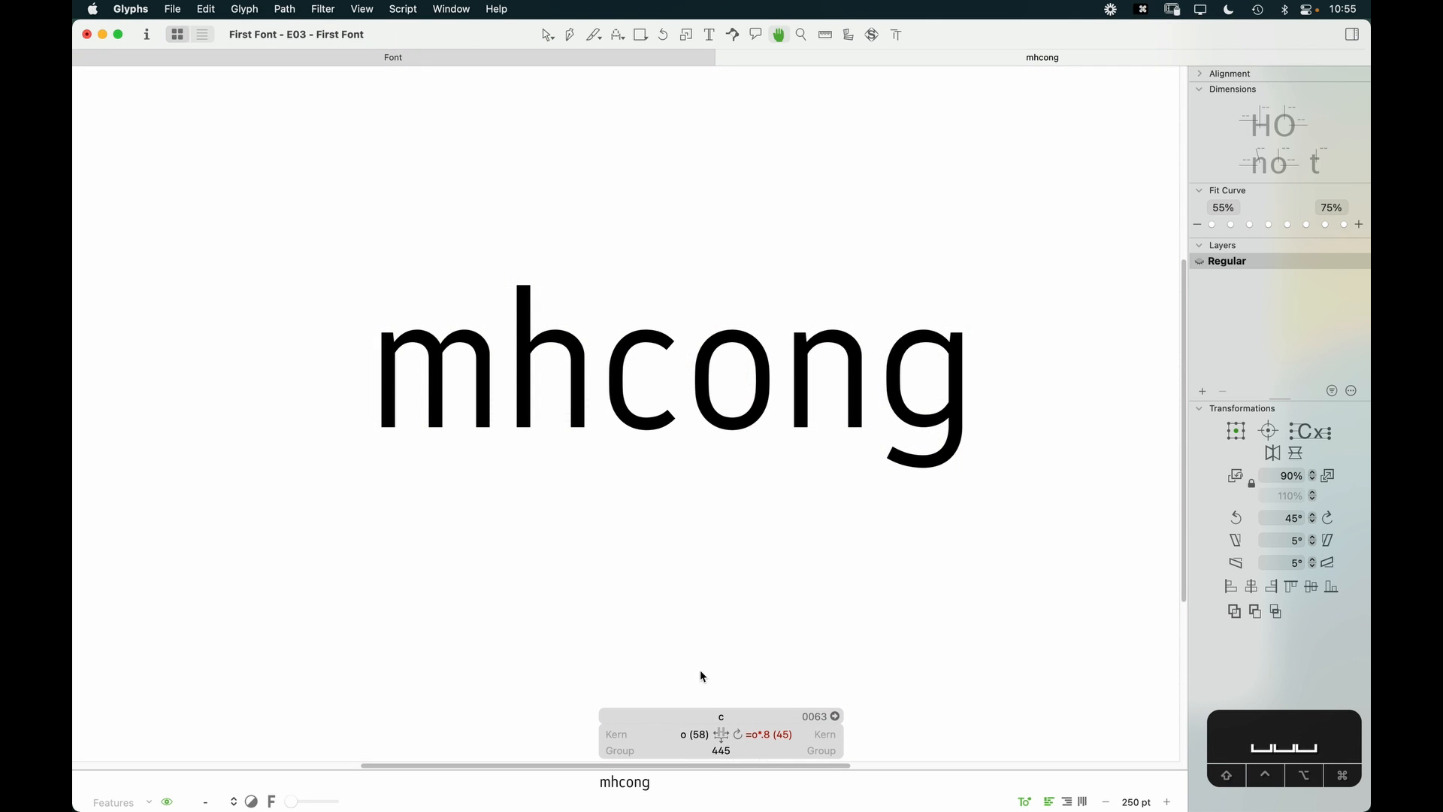
# Step: Try =o*.75 as the c's right sidebearing formula and preview the string
pyautogui.click(761, 734)
pyautogui.hotkey('shift', 'Right')
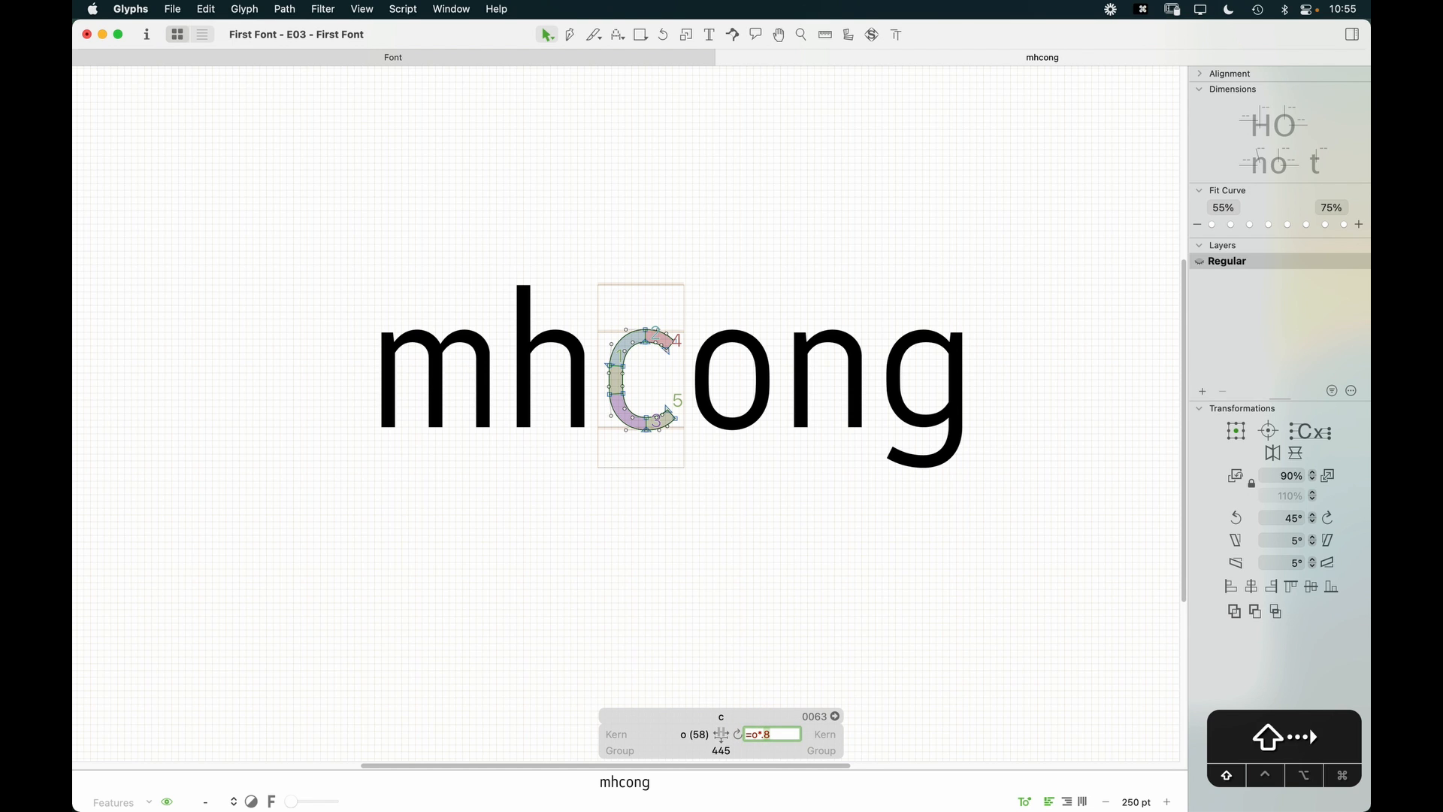
pyautogui.write('75')
pyautogui.press('Return')
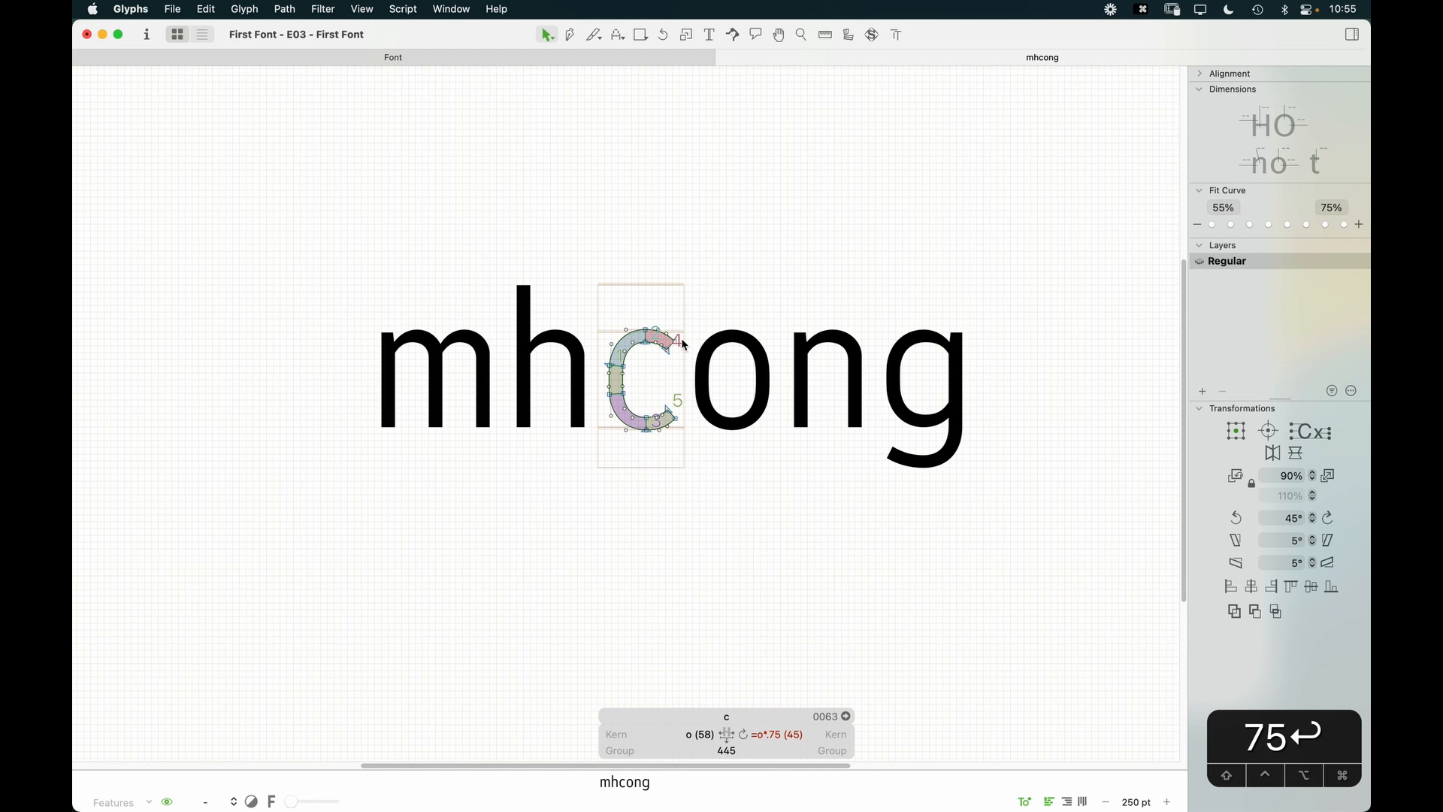
pyautogui.press('t')
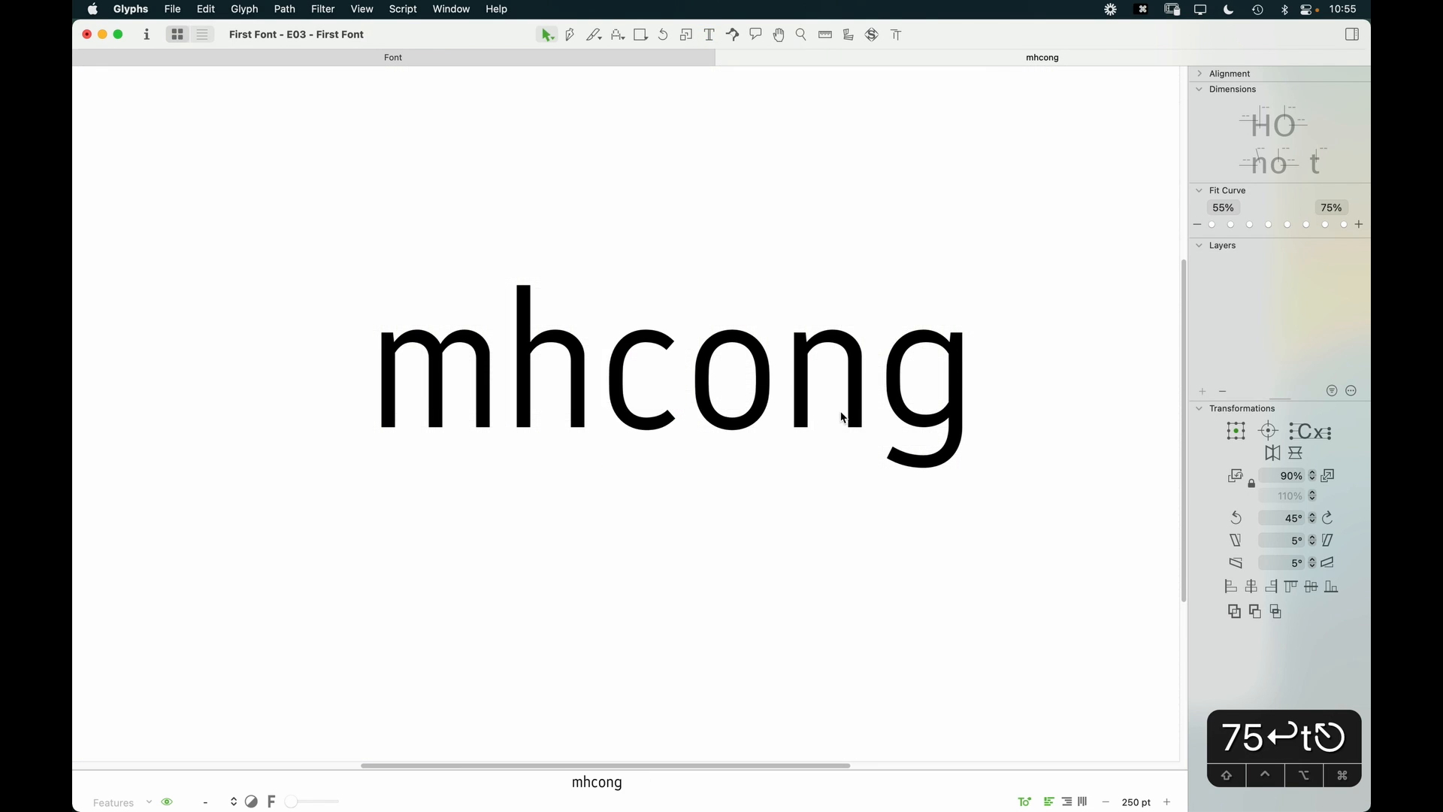
# Step: Set the c's right sidebearing formula to =o*.5 and preview the mhcong string
pyautogui.doubleClick(644, 406)
pyautogui.click(785, 734)
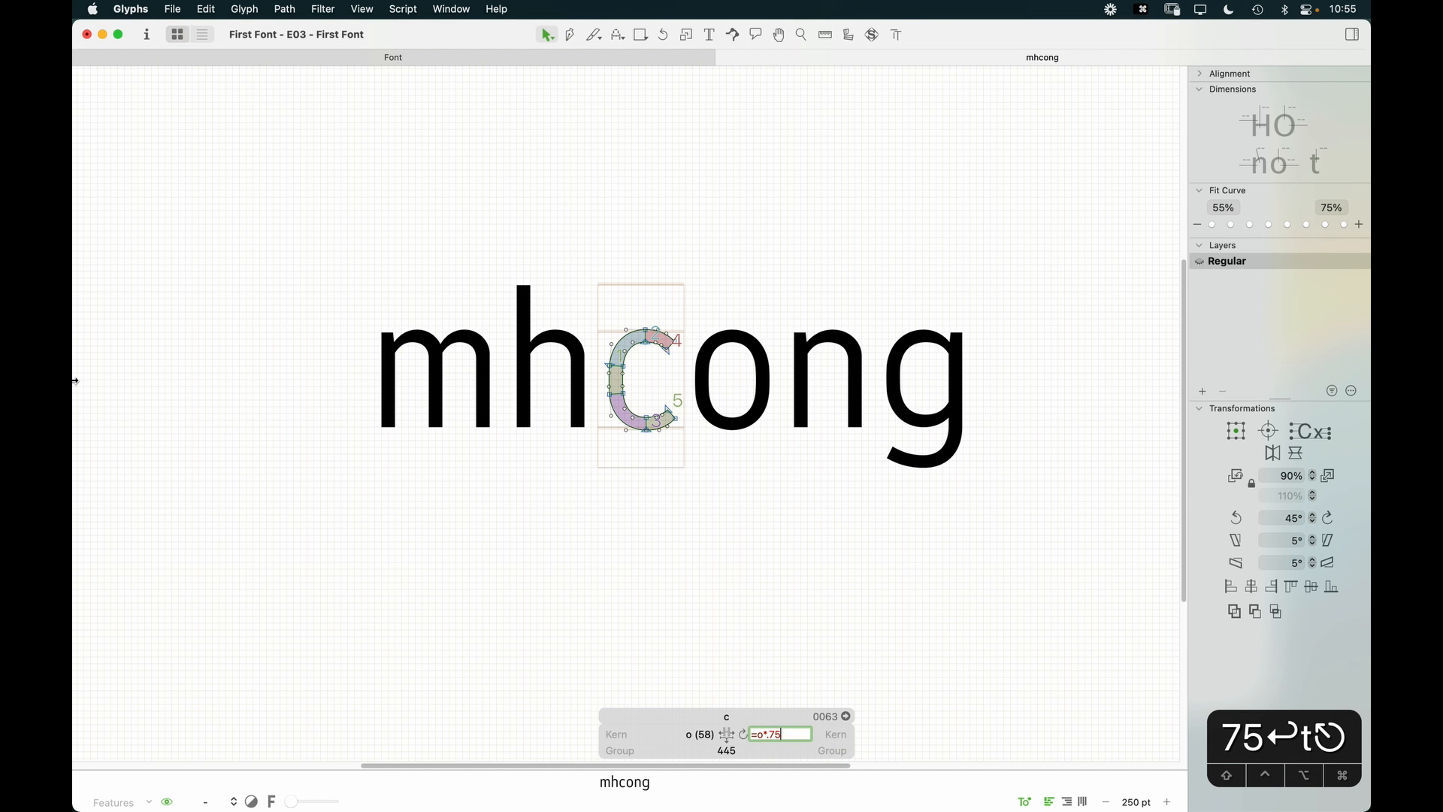
pyautogui.press('BackSpace')
pyautogui.press('BackSpace')
pyautogui.write('5')
pyautogui.press('Return')
pyautogui.press('t')
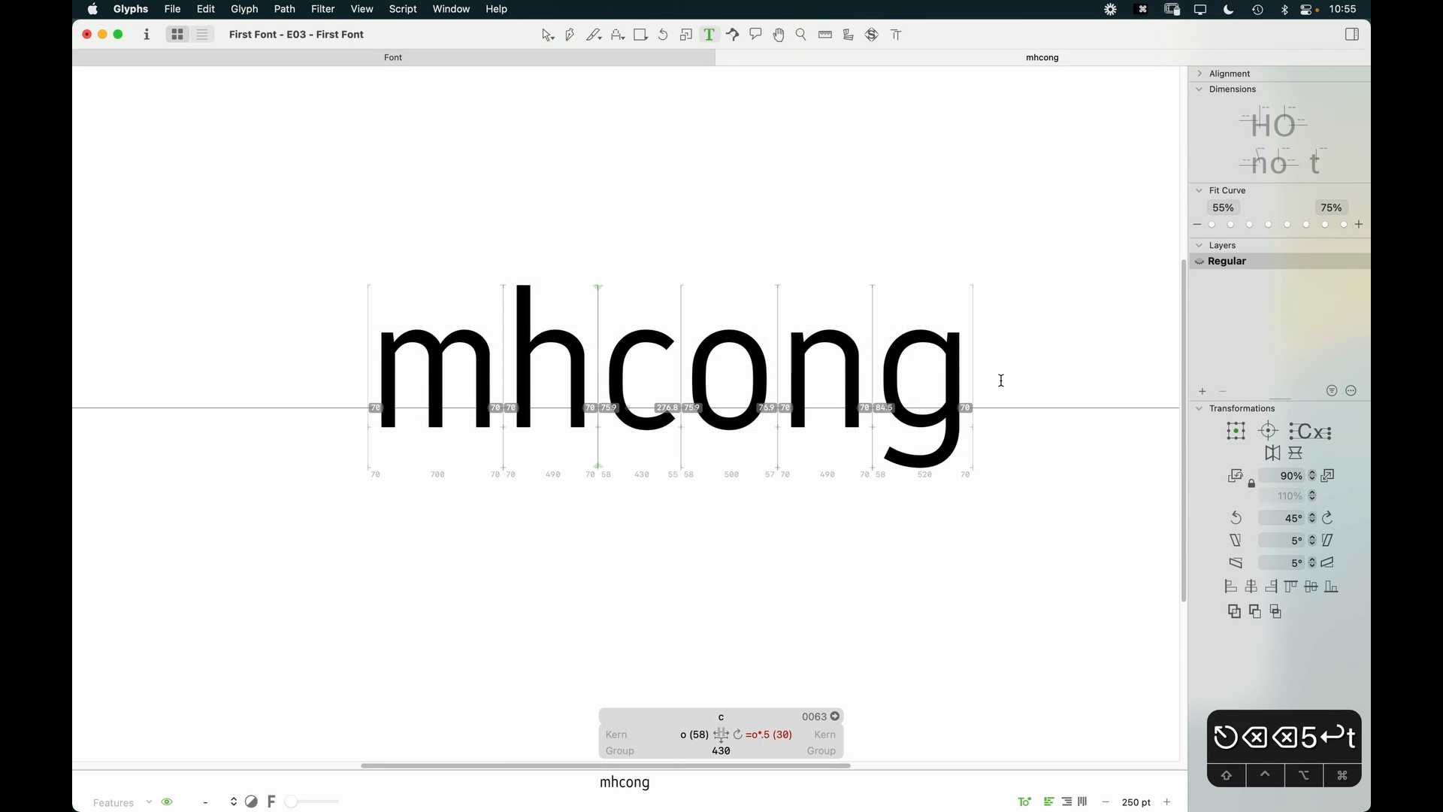
pyautogui.press('Escape')
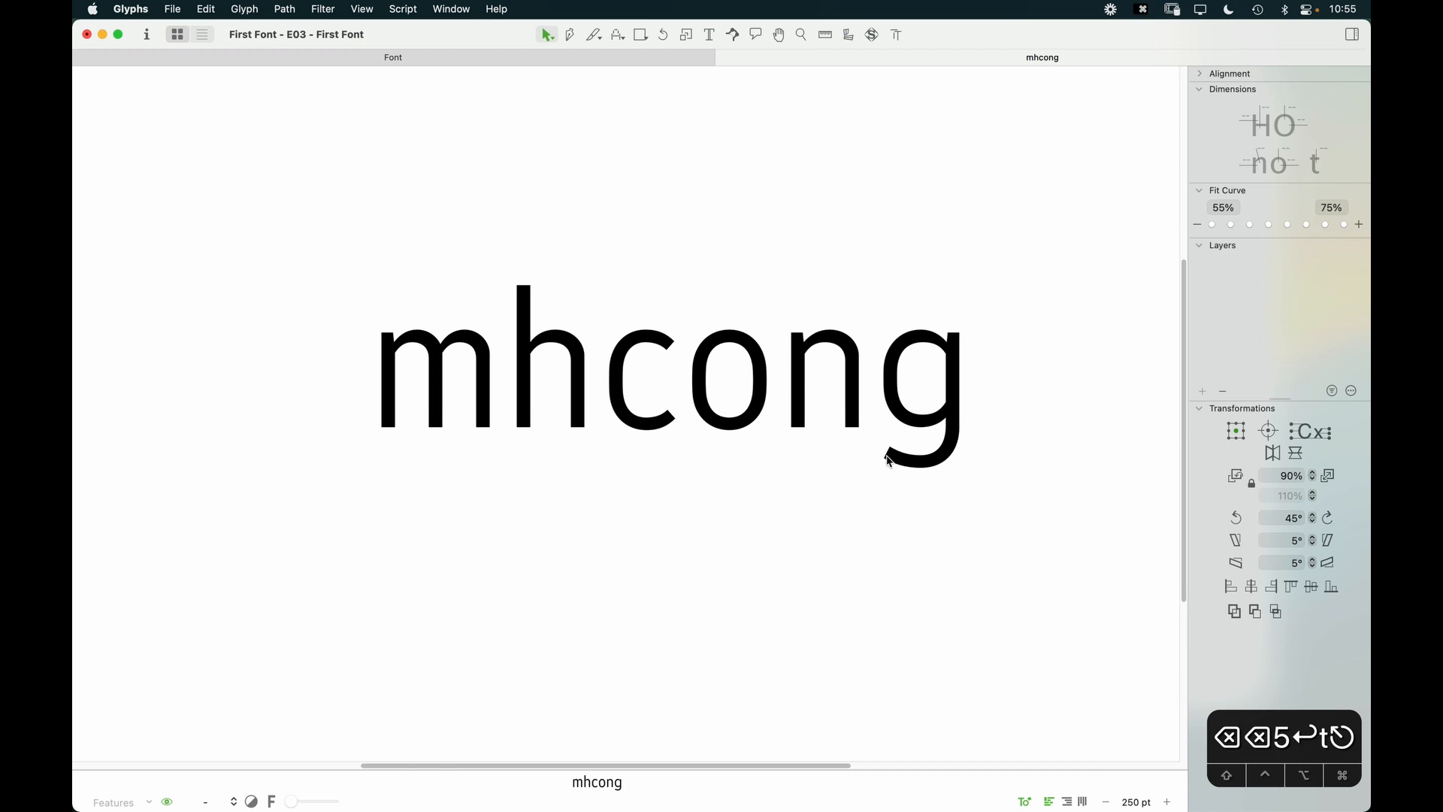
# Step: Update the c's metrics from its sidebearing formulas and preview the string again
pyautogui.doubleClick(646, 391)
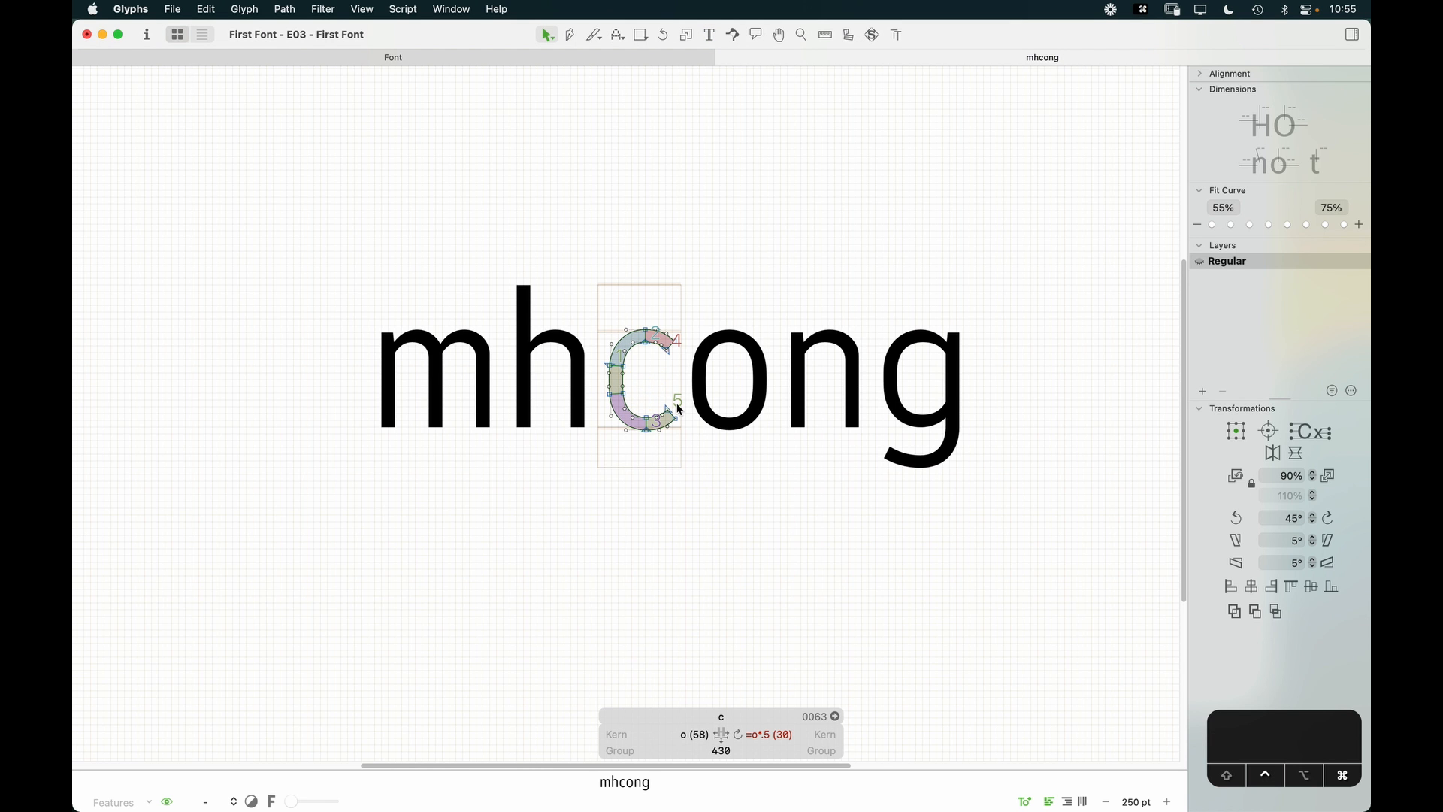
pyautogui.press('ctrl+super+m')
pyautogui.press('t')
pyautogui.press('Escape')
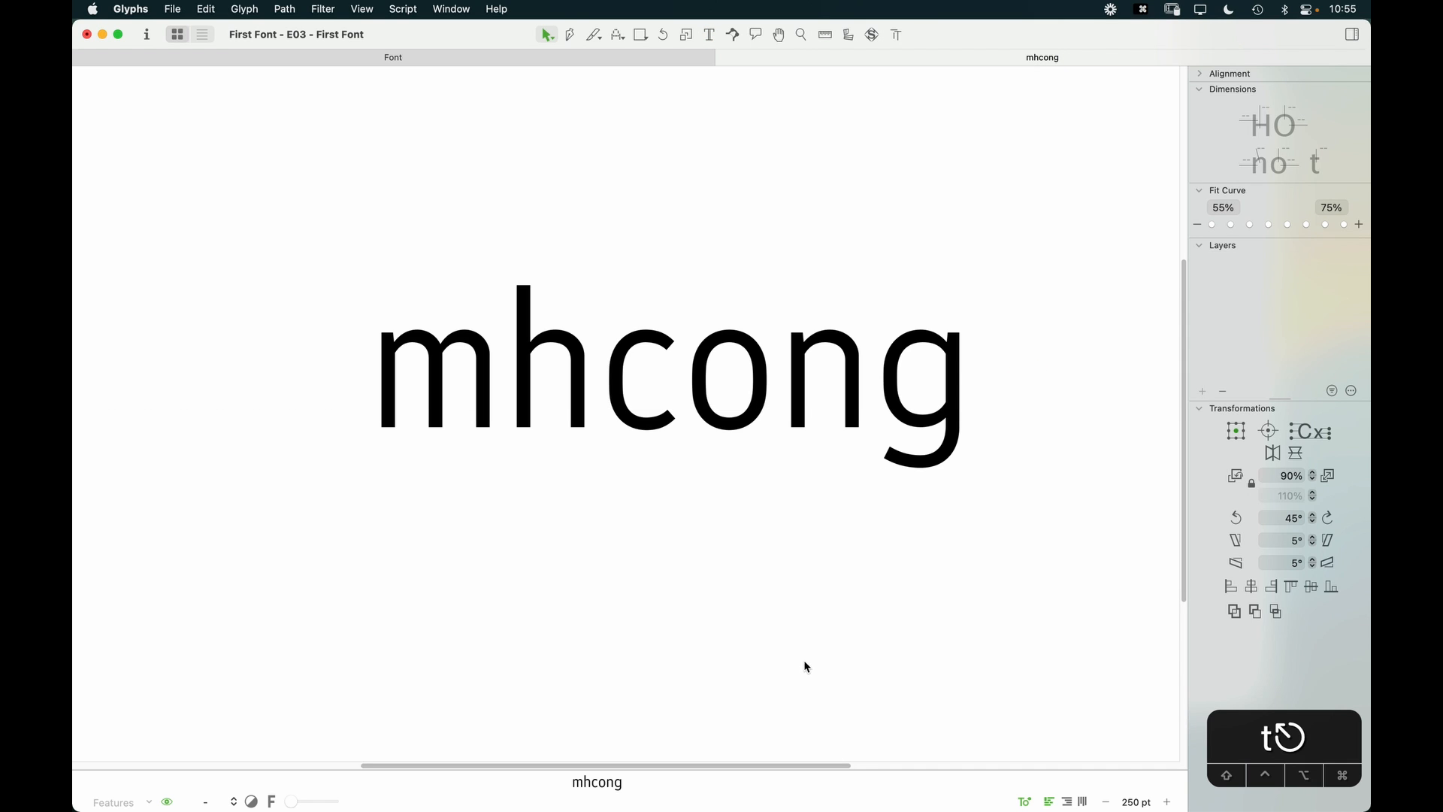
# Step: Add a second sample line reading nnnnn below mhcong and start another line
pyautogui.press('t')
pyautogui.click(1008, 403)
pyautogui.press('Return')
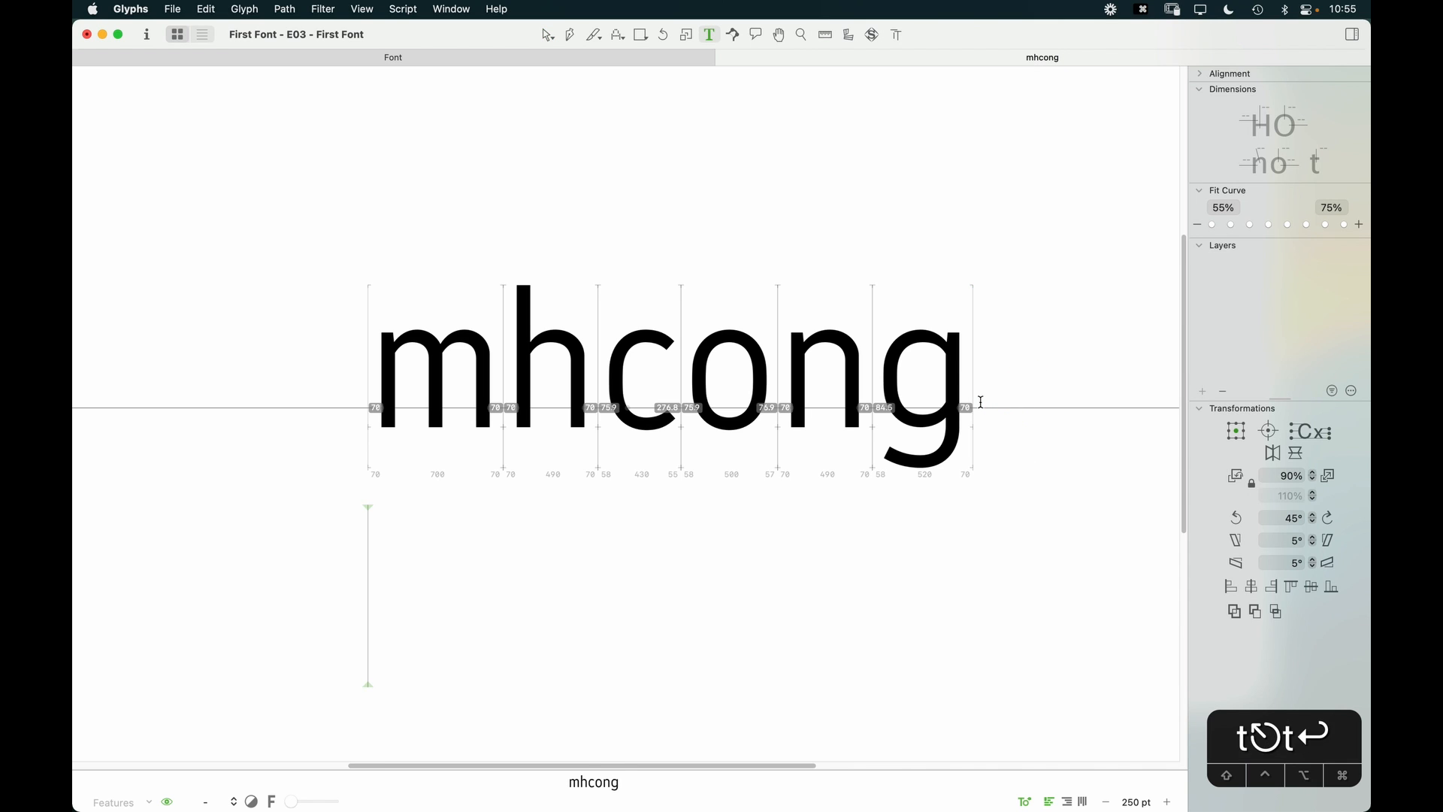
pyautogui.write('nnnnn')
pyautogui.press('Return')
pyautogui.write('iiii')
pyautogui.press('BackSpace')
pyautogui.press('BackSpace')
pyautogui.press('BackSpace')
pyautogui.press('BackSpace')
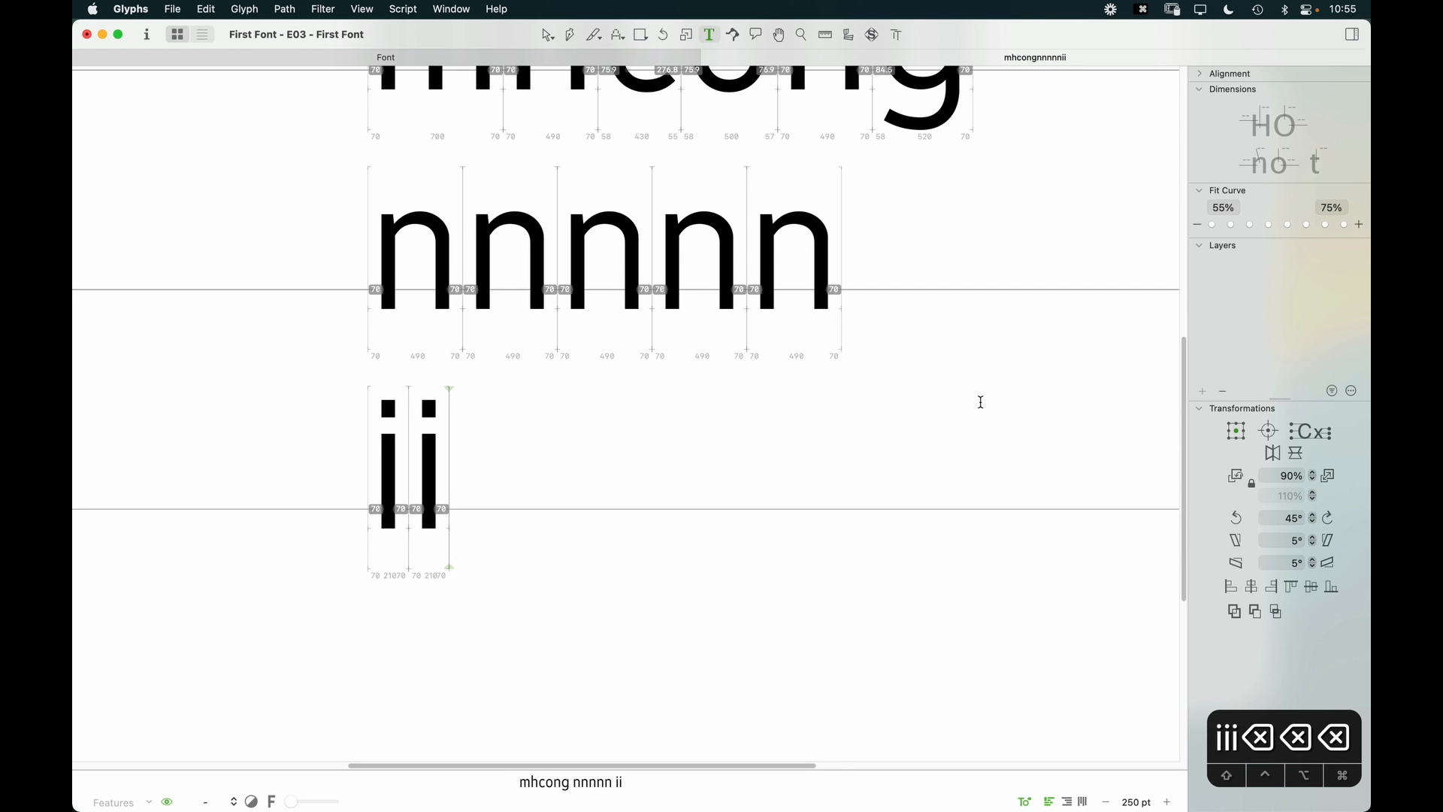
# Step: Add the sample lines oooo and cccc below nnnnn and preview all four lines at a small size
pyautogui.write('oooo')
pyautogui.press('Return')
pyautogui.write('cccc')
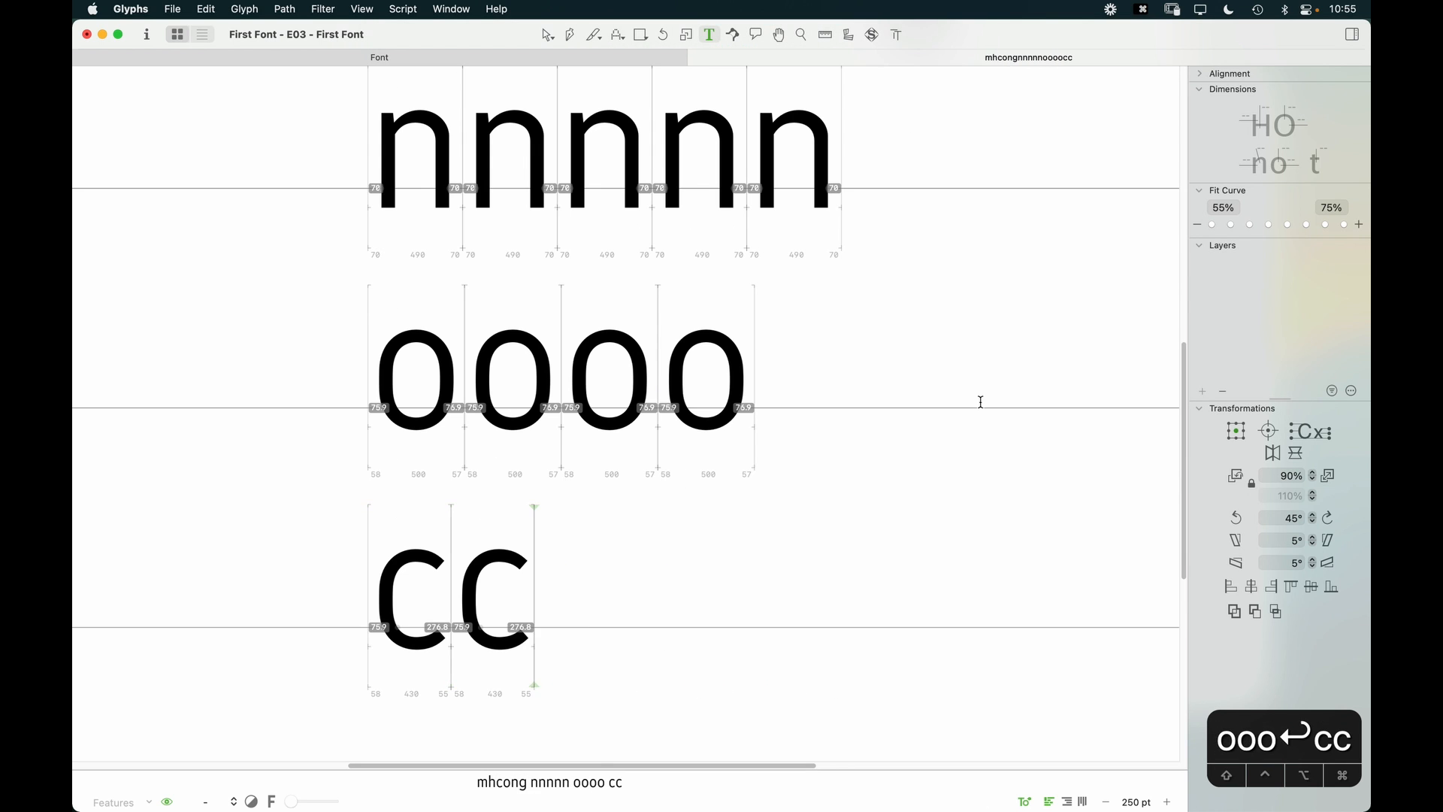
pyautogui.press('Escape')
pyautogui.press('super+minus')
pyautogui.press('super+minus')
pyautogui.press('space')
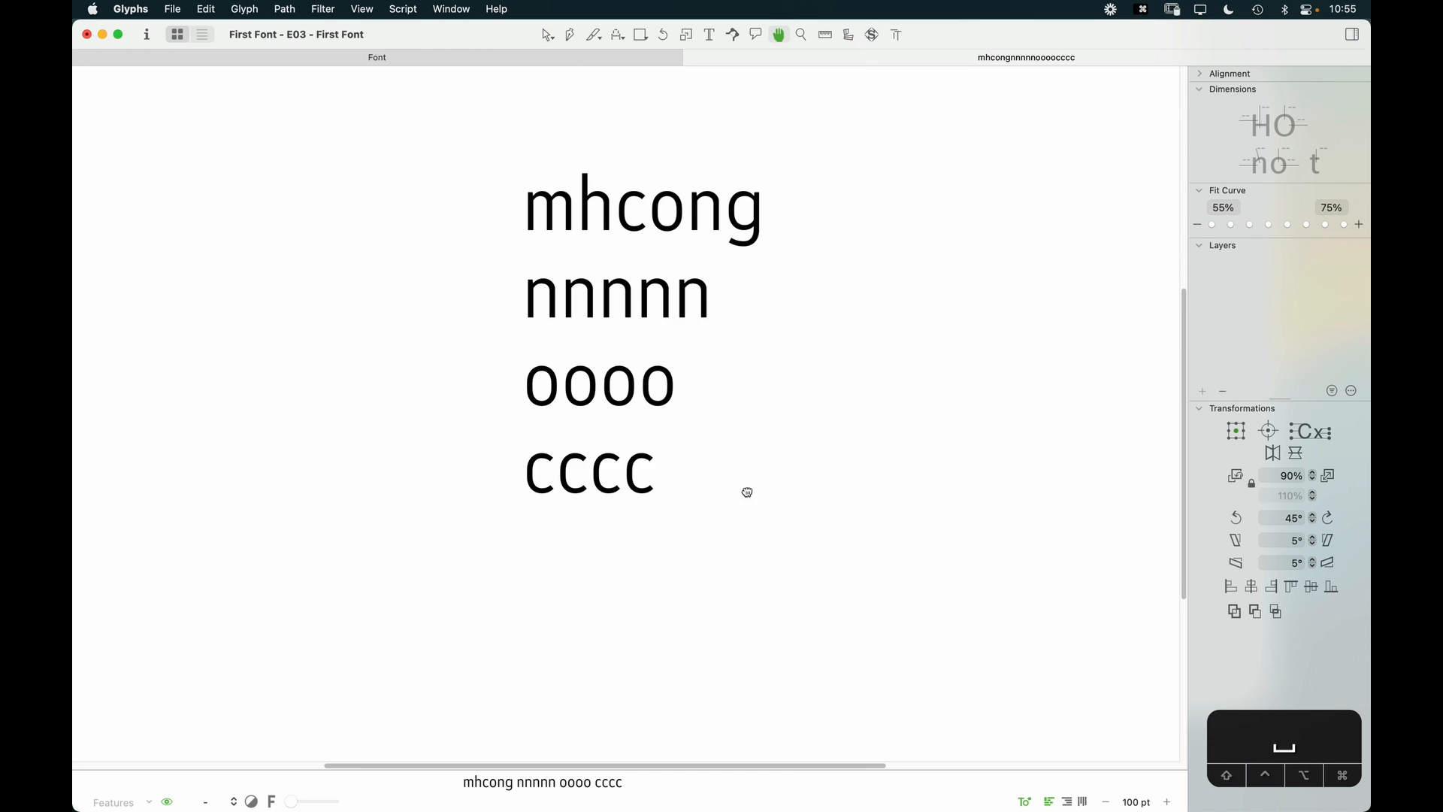
pyautogui.moveTo(752, 593); pyautogui.dragTo(756, 633)
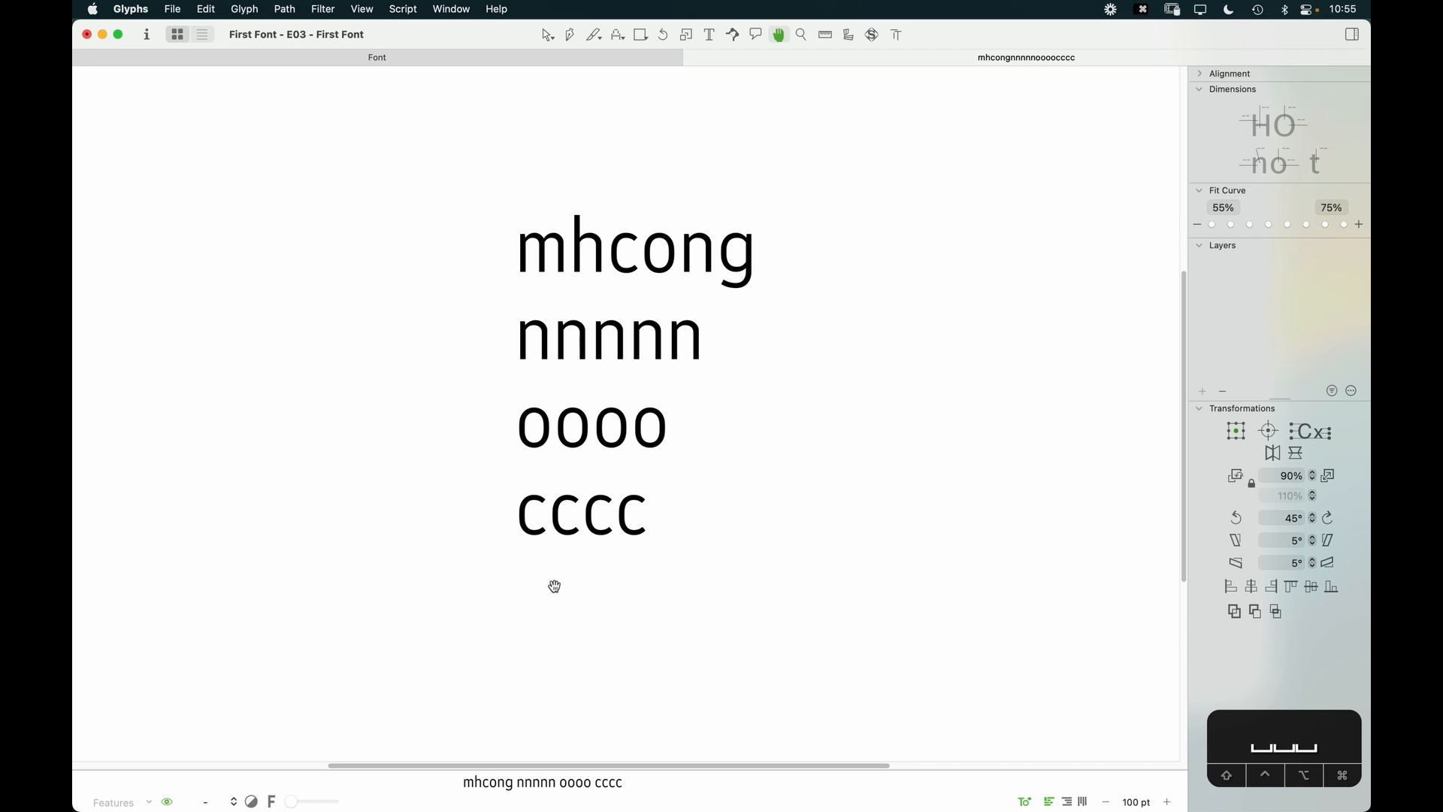
# Step: Insert an e between the c and the o in the first sample line
pyautogui.press('v')
pyautogui.press('t')
pyautogui.click(637, 240)
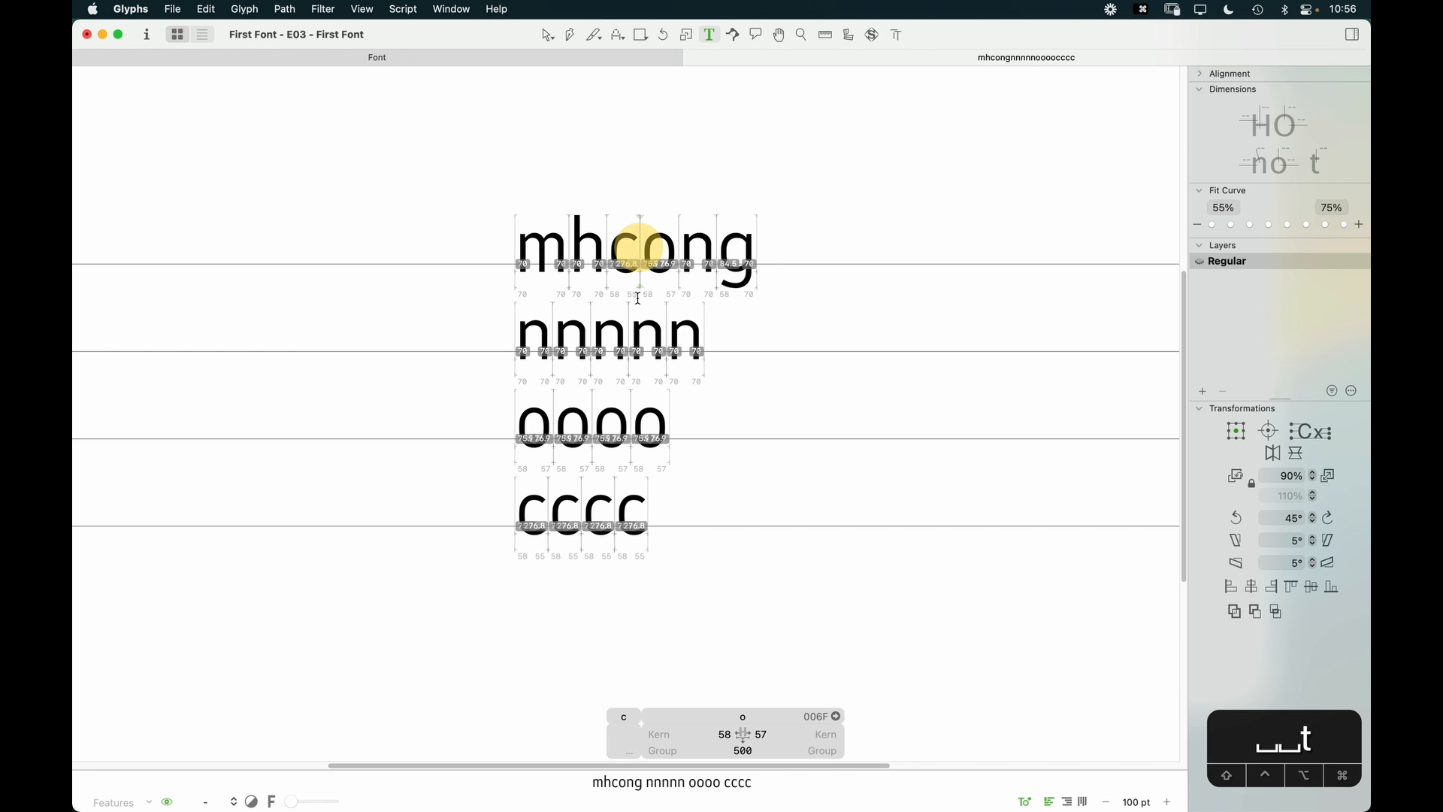
pyautogui.write('e')
pyautogui.press('Escape')
# Step: Open the empty e glyph for editing at a large size
pyautogui.press('z')
pyautogui.moveTo(773, 181); pyautogui.dragTo(560, 331)
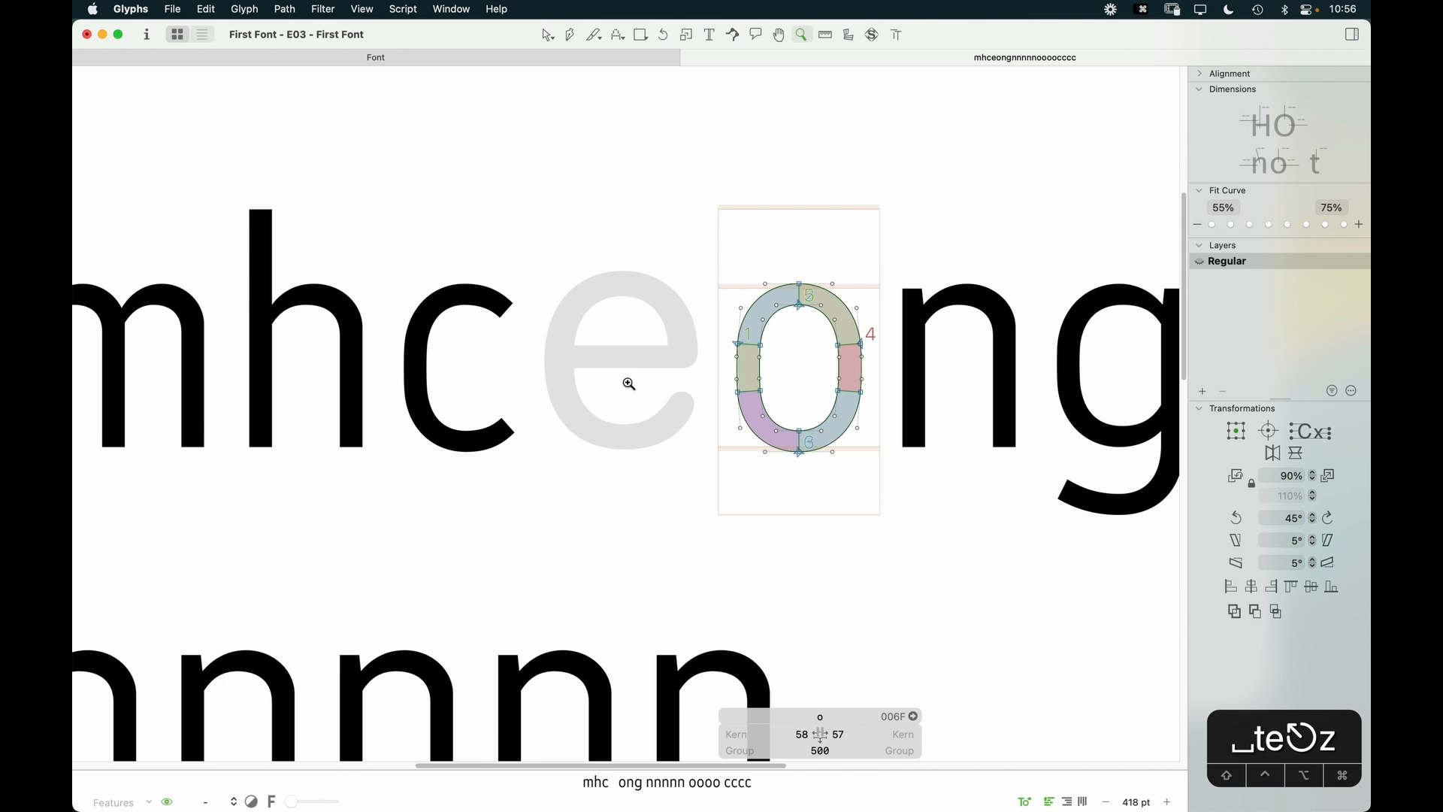
pyautogui.press('v')
pyautogui.press('super+equal')
pyautogui.press('super+equal')
pyautogui.press('super+equal')
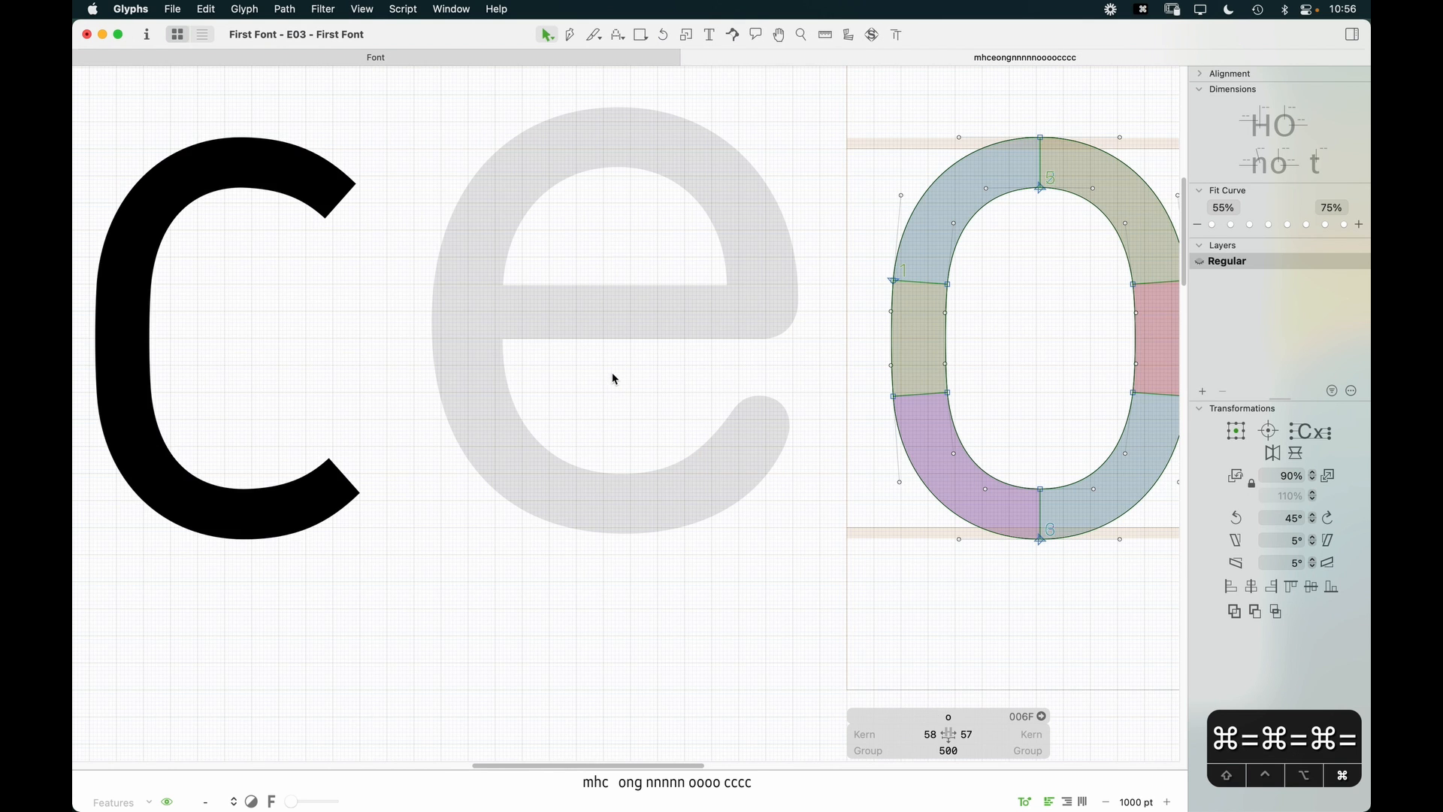
pyautogui.press('super+minus')
pyautogui.click(599, 375)
pyautogui.doubleClick(599, 403)
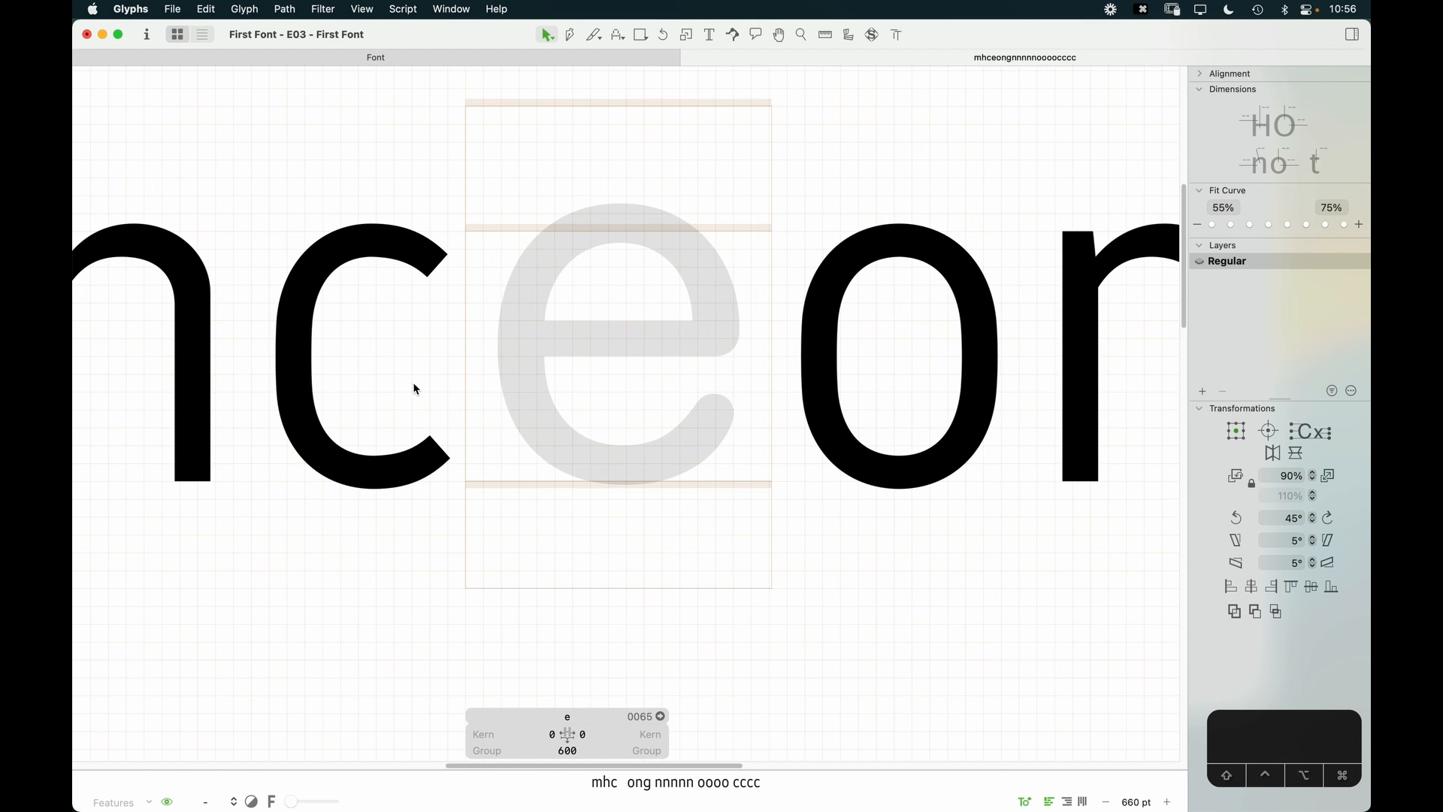
# Step: Copy the whole o outline into the e and delete its lower-right curve segment
pyautogui.doubleClick(874, 329)
pyautogui.press('super+a')
pyautogui.press('super+c')
pyautogui.doubleClick(599, 380)
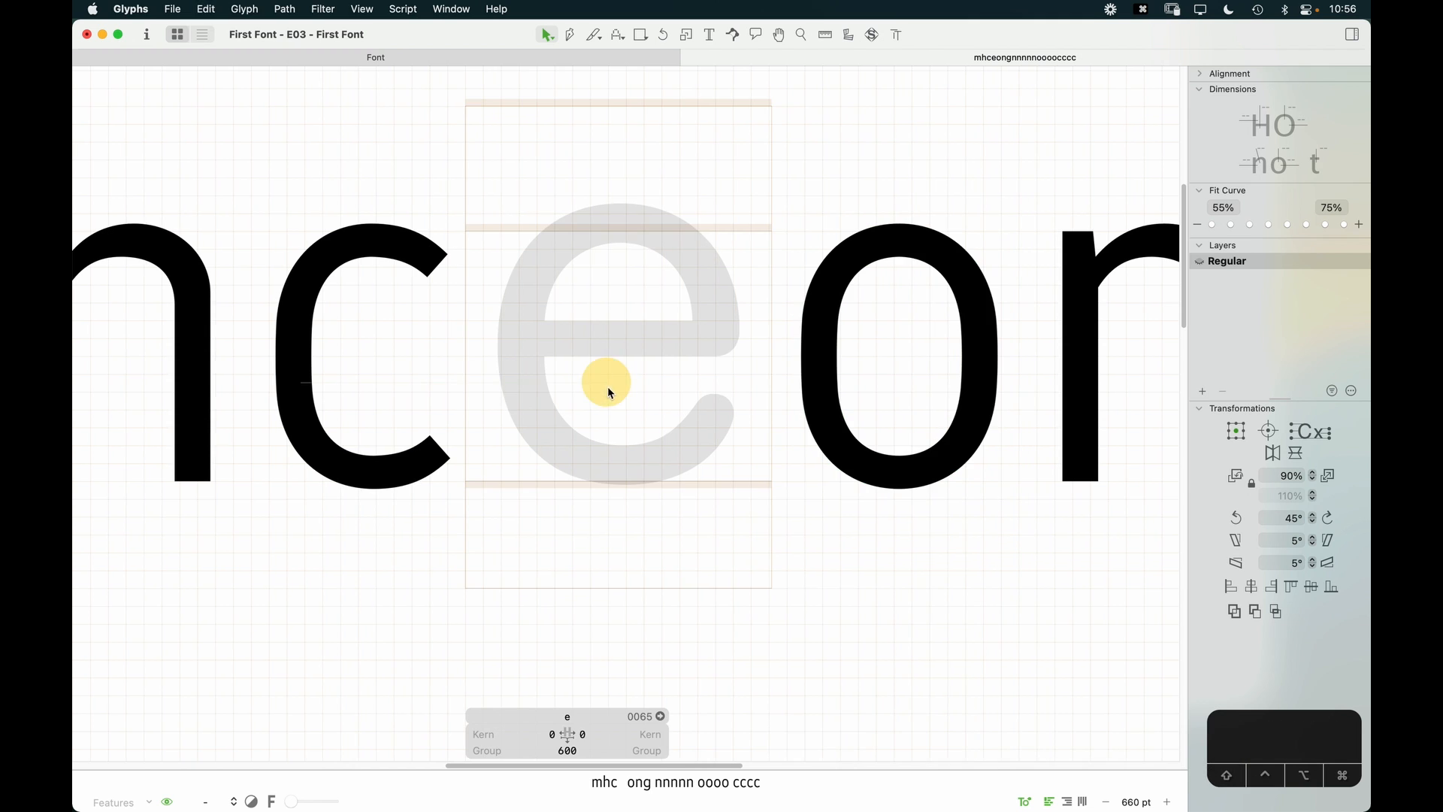
pyautogui.press('super+v')
pyautogui.click(747, 423)
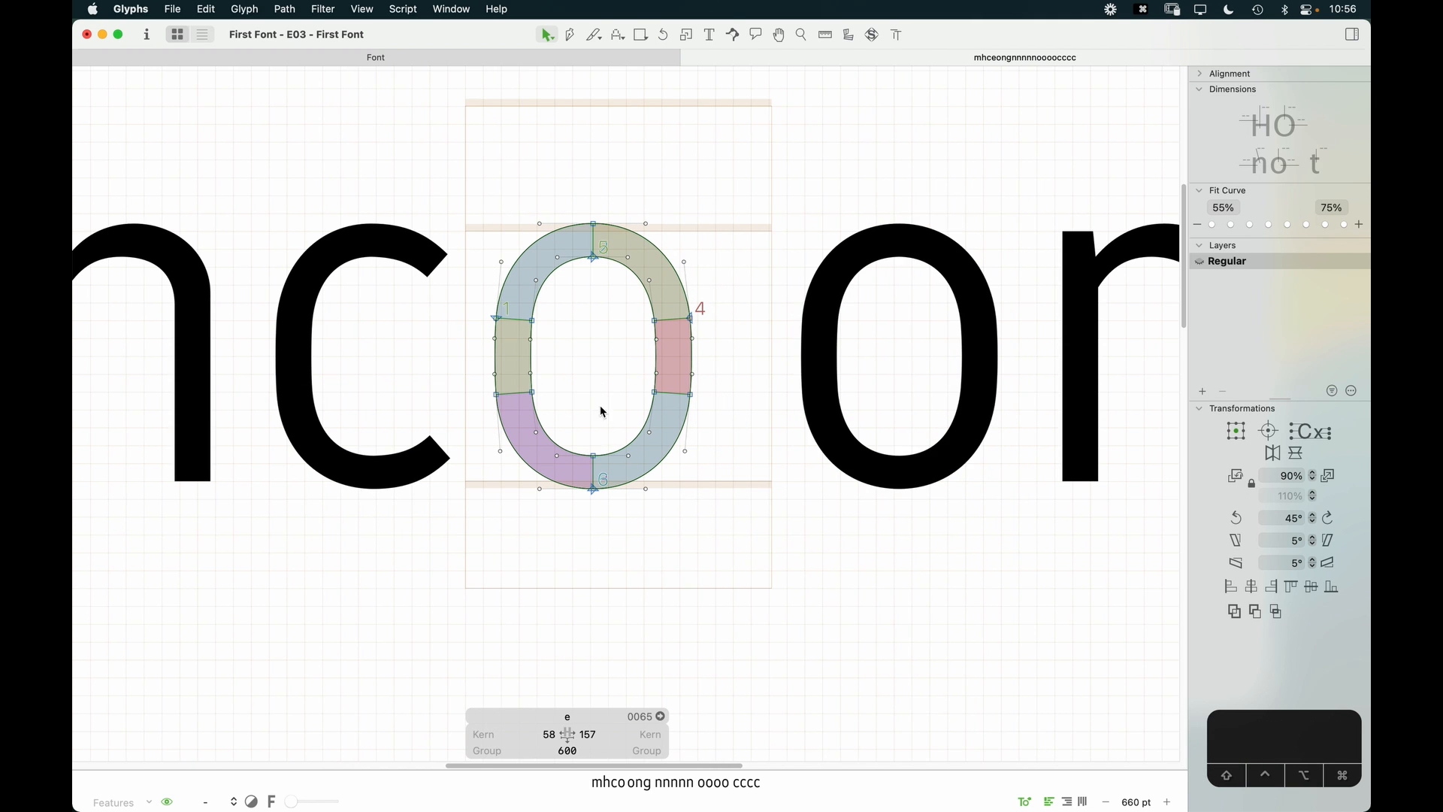
pyautogui.moveTo(664, 384); pyautogui.dragTo(585, 463)
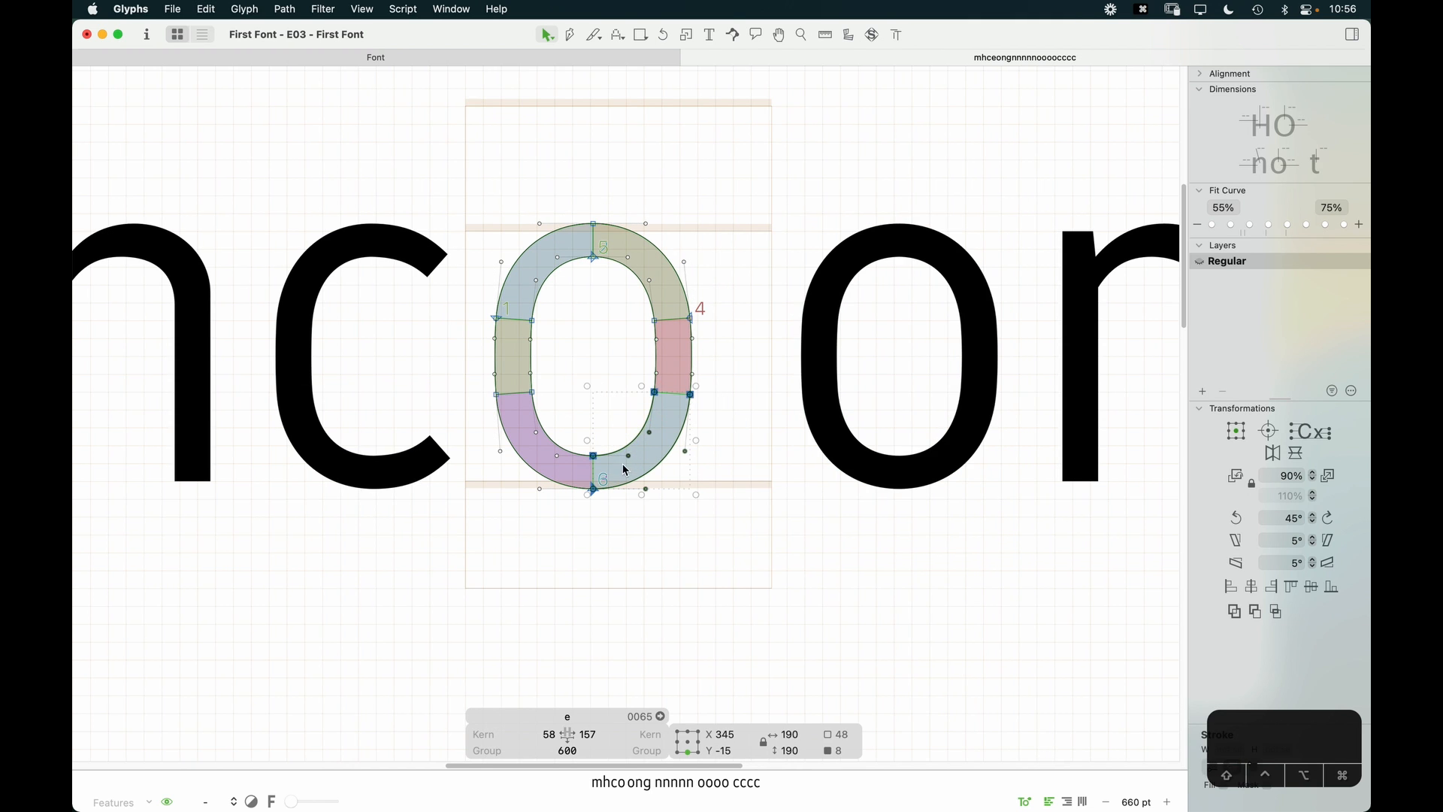
pyautogui.press('BackSpace')
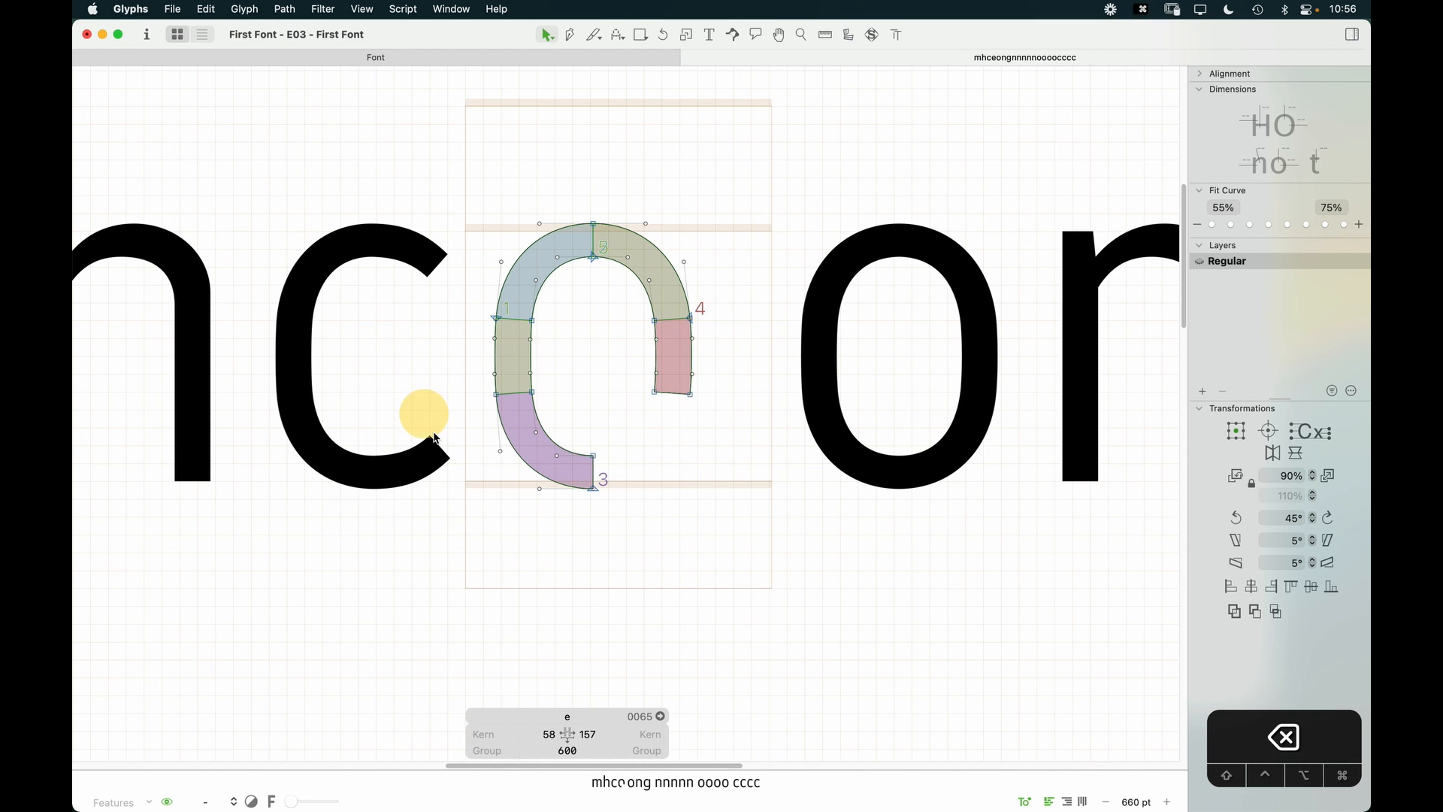
# Step: Copy the c's lower terminal segment into the e as its lower terminal and preview the shape
pyautogui.doubleClick(425, 412)
pyautogui.moveTo(462, 424); pyautogui.dragTo(364, 500)
pyautogui.press('super+c')
pyautogui.doubleClick(613, 460)
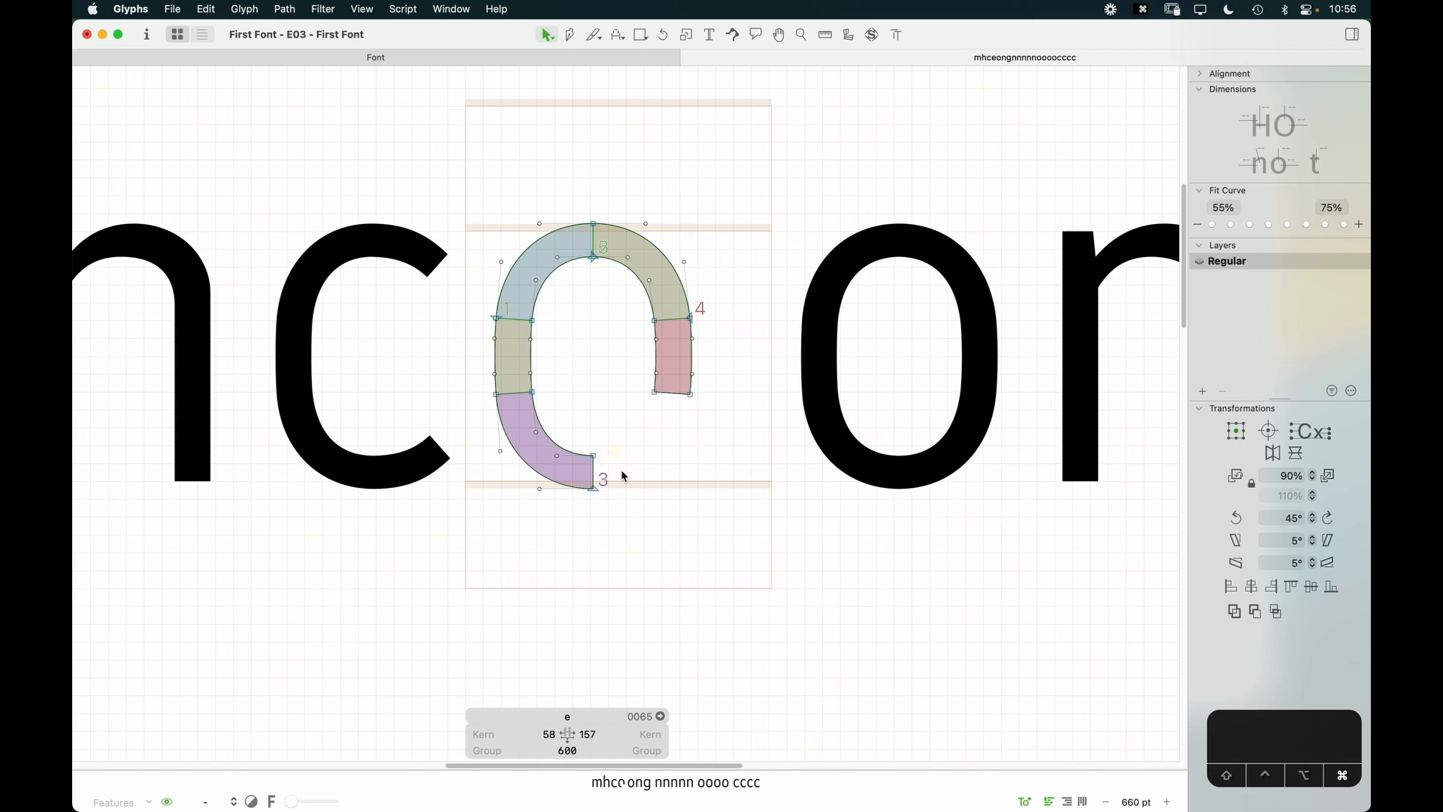
pyautogui.press('super+v')
pyautogui.click(720, 457)
pyautogui.press('space')
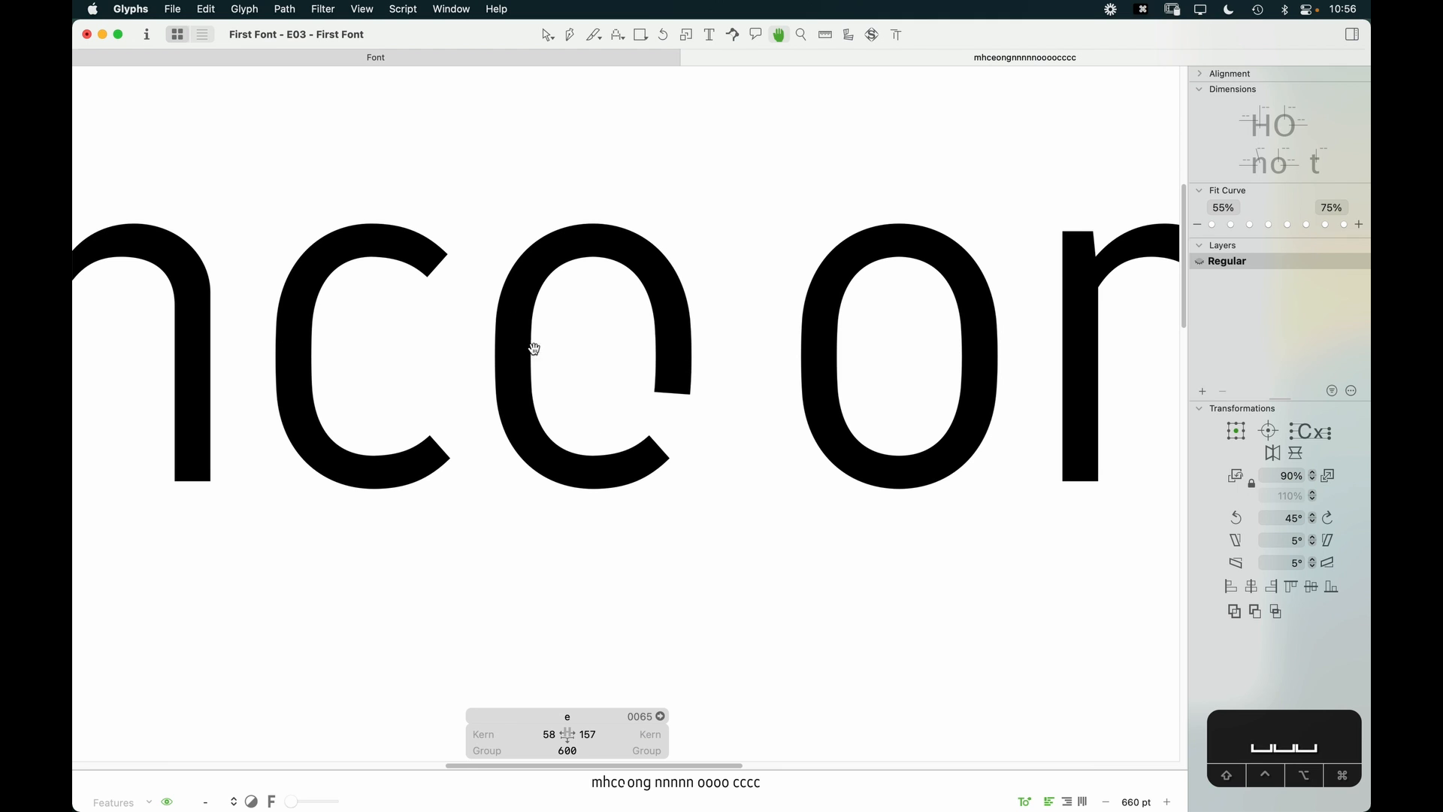
# Step: Draw a crossbar rectangle about 190 × 65 units from the e's left stem into its counter
pyautogui.press('z')
pyautogui.moveTo(768, 219); pyautogui.dragTo(422, 524)
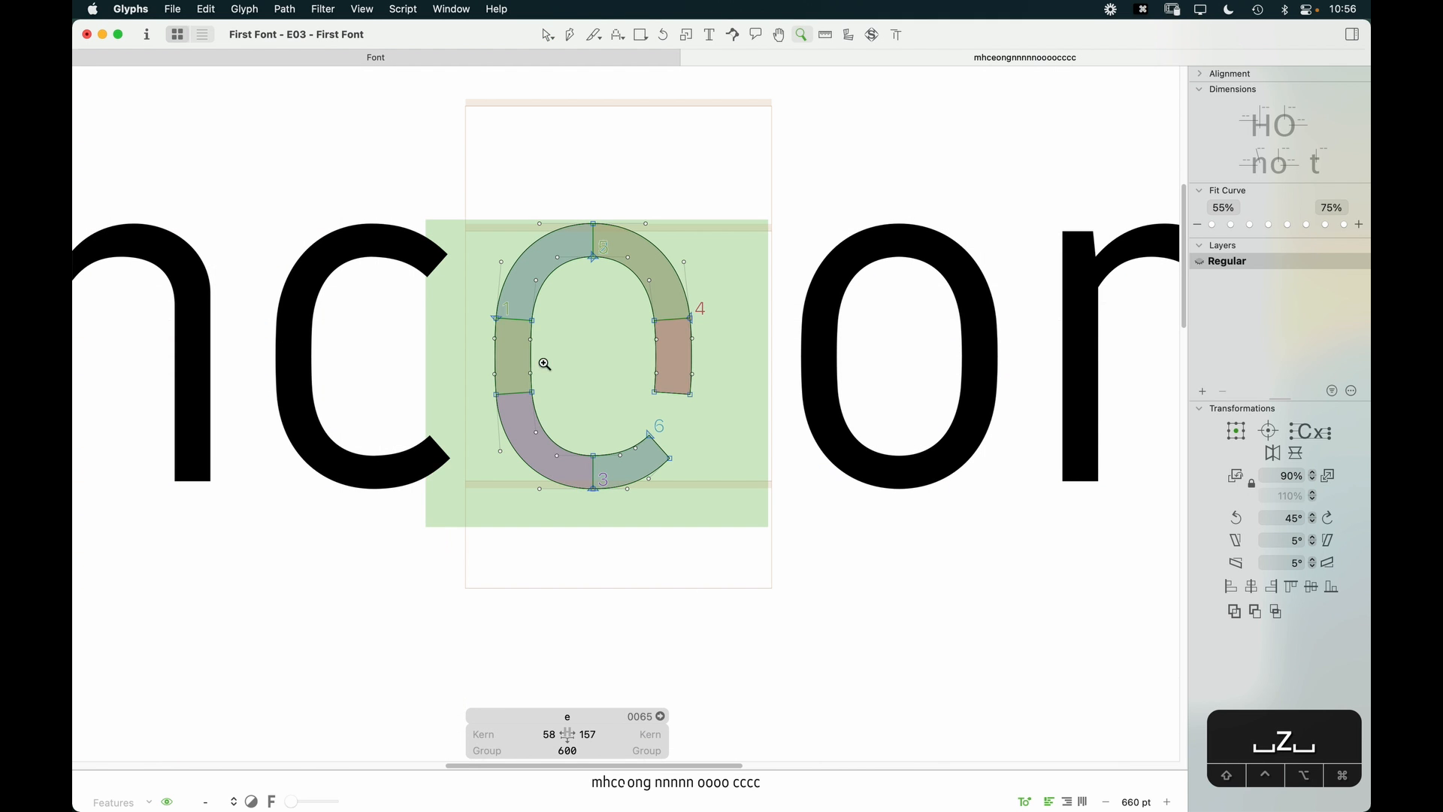
pyautogui.click(625, 419)
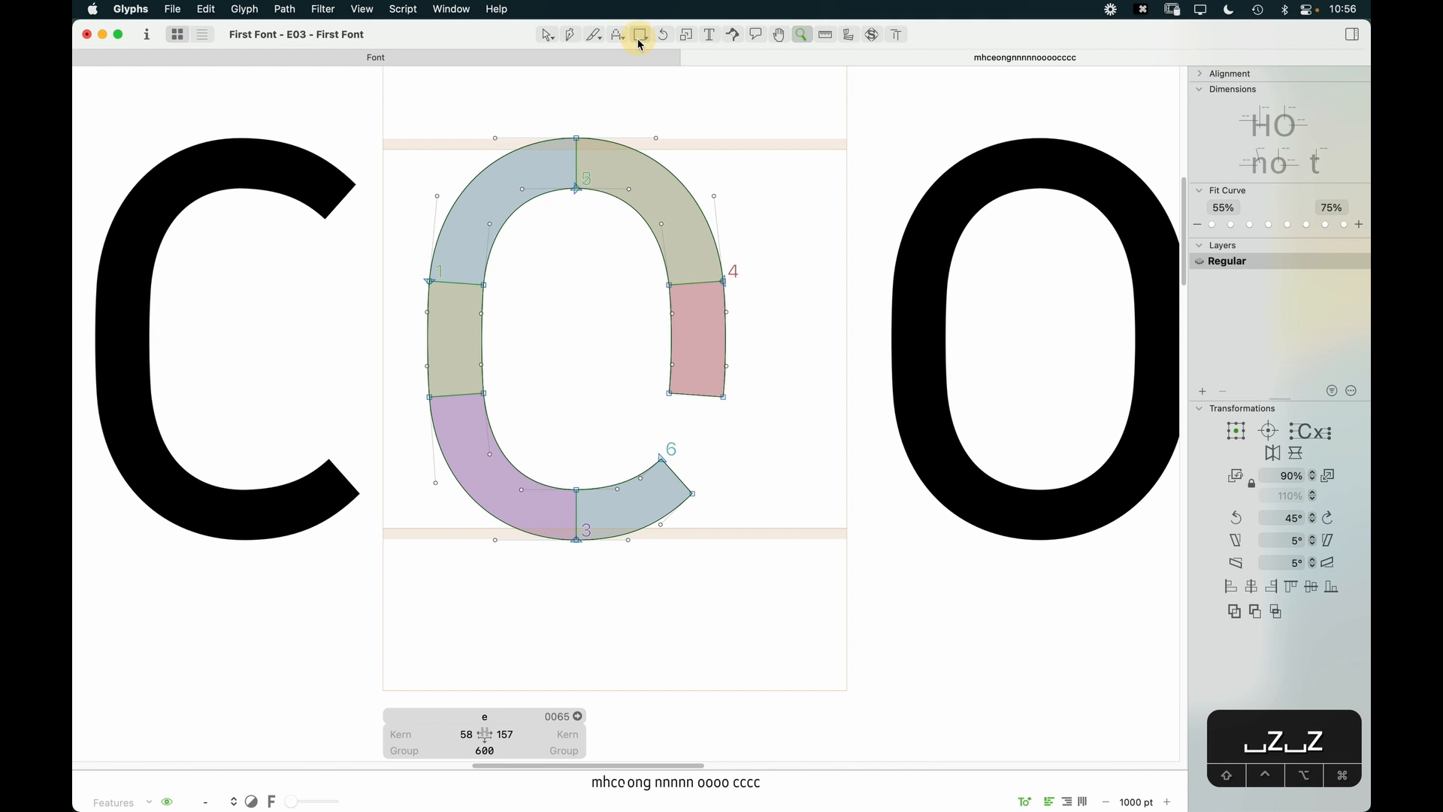
pyautogui.click(640, 36)
pyautogui.moveTo(464, 317); pyautogui.dragTo(612, 366)
pyautogui.press('v')
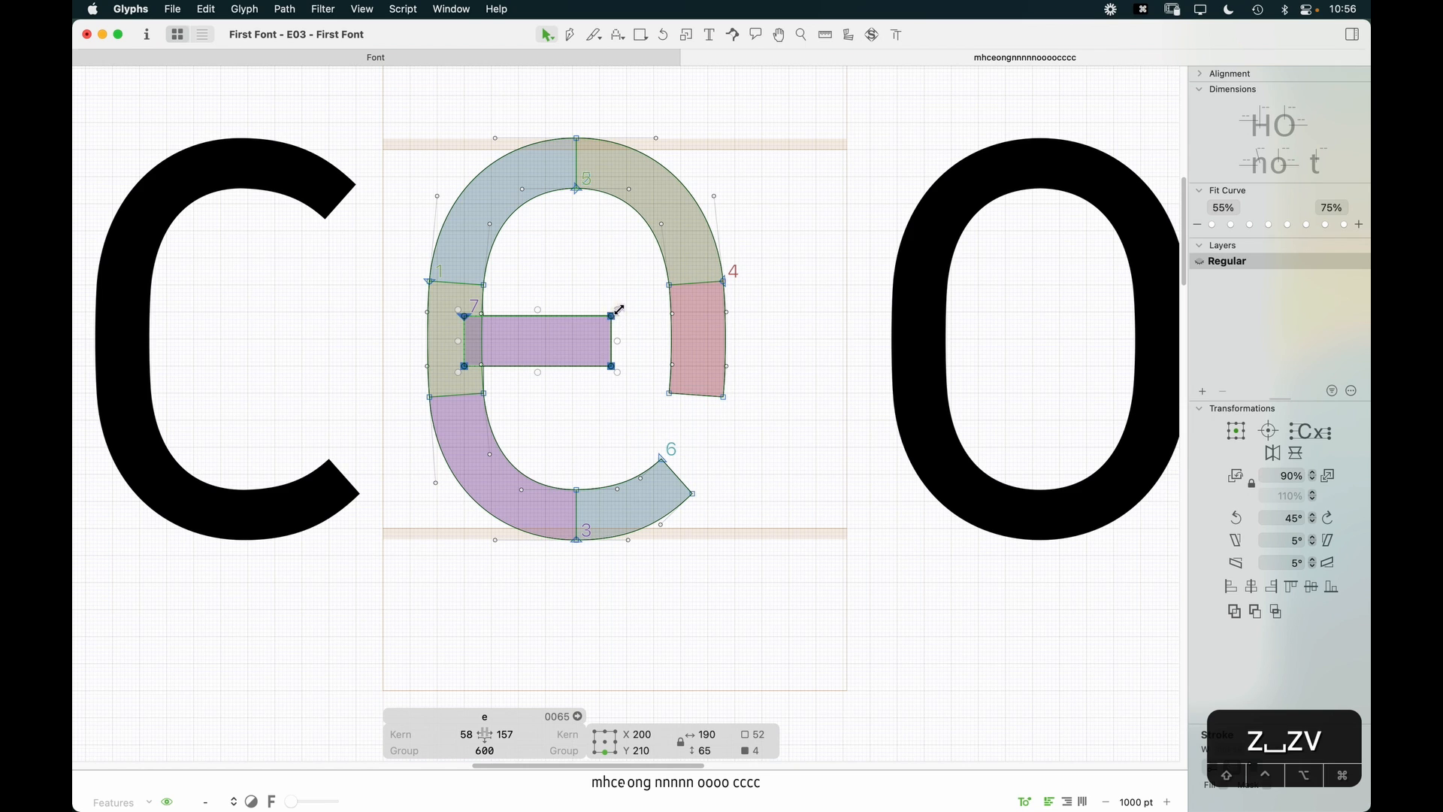
# Step: Stretch the e's crossbar to about 295 units wide so it overlaps both stems, and preview the letter
pyautogui.moveTo(619, 309); pyautogui.dragTo(692, 338)
pyautogui.click(641, 403)
pyautogui.press('z')
pyautogui.press('z')
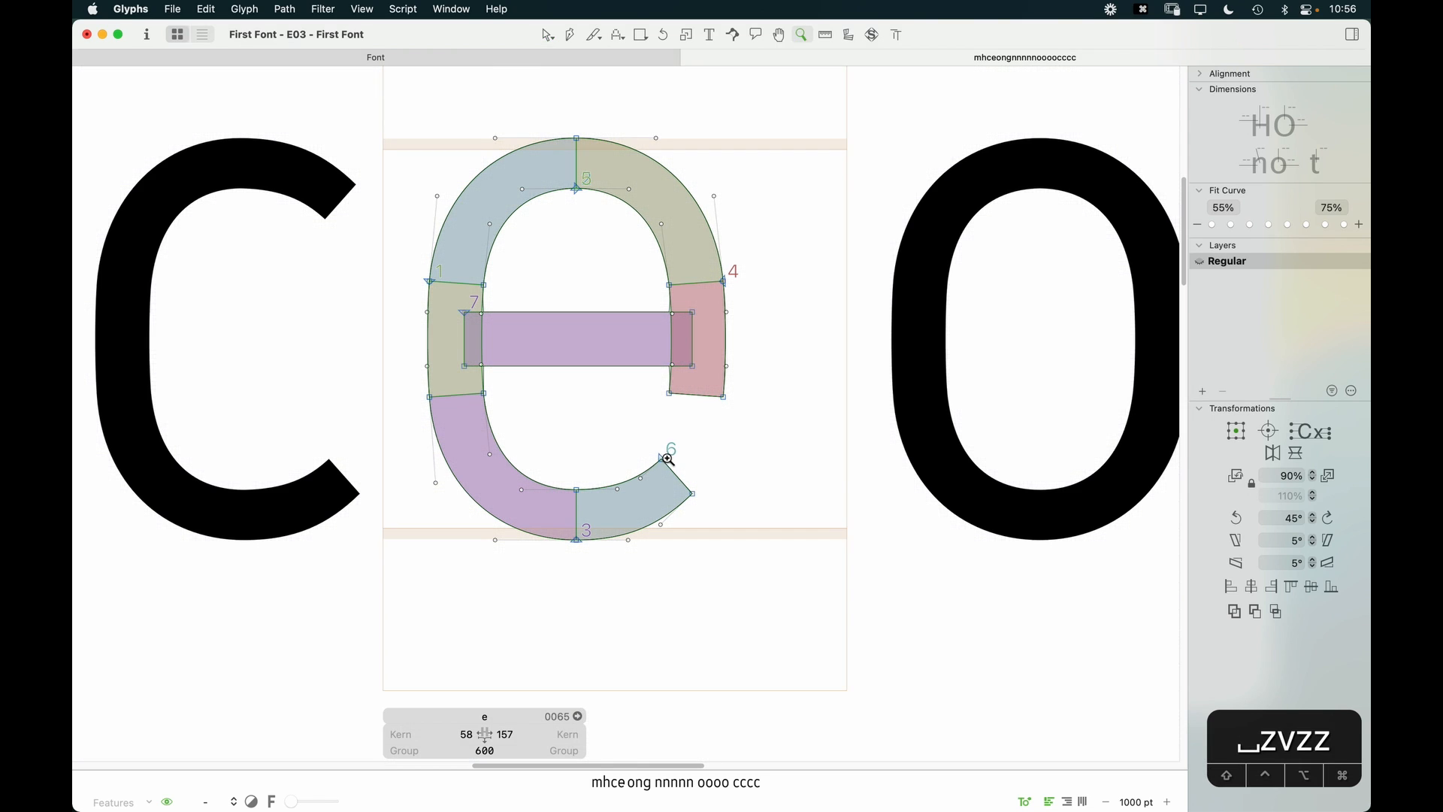
pyautogui.press('space')
pyautogui.moveTo(645, 451); pyautogui.dragTo(747, 489)
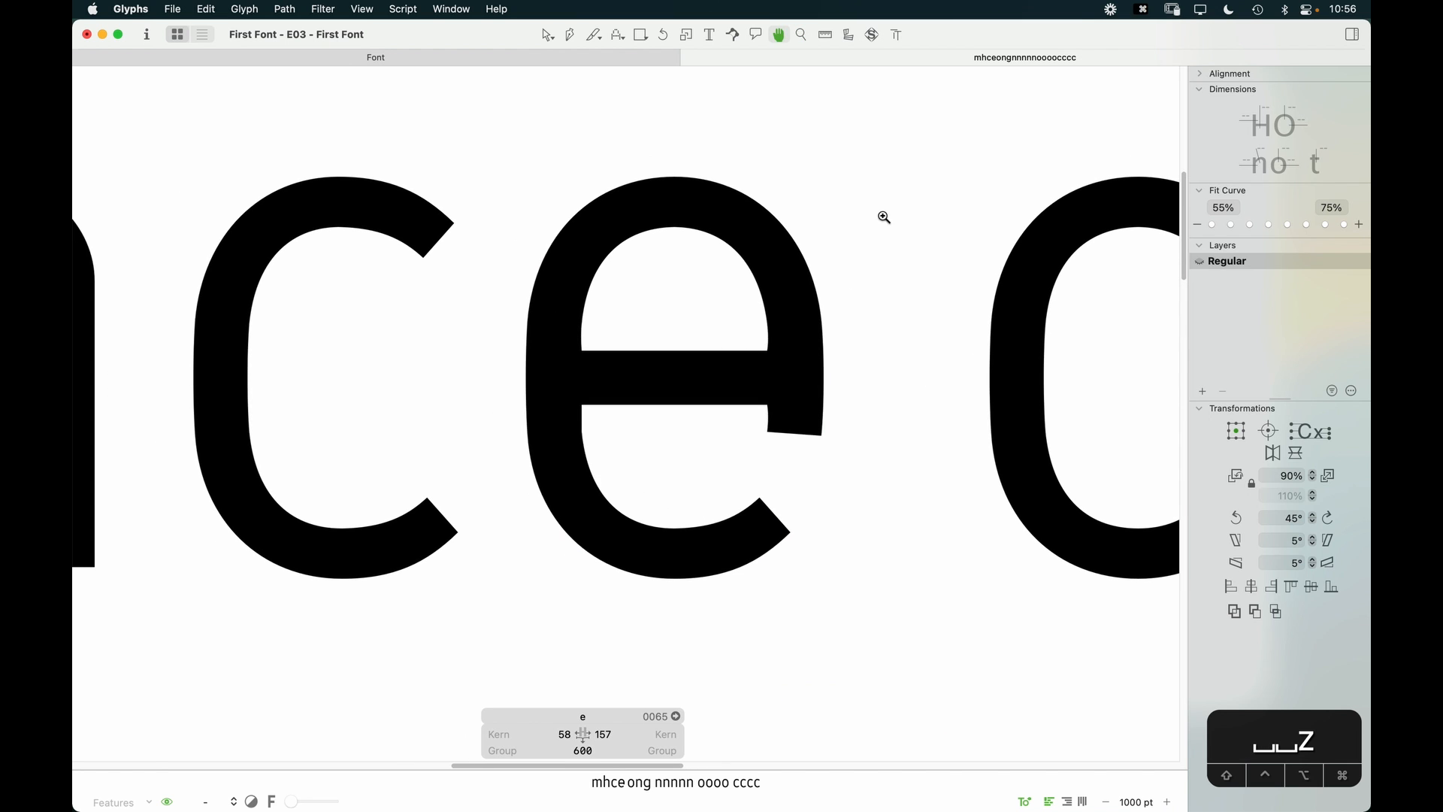
# Step: Raise the crossbar's lower edge to Y 220, making the bar 60 units high, and select the whole crossbar
pyautogui.moveTo(895, 180); pyautogui.dragTo(476, 530)
pyautogui.press('v')
pyautogui.press('space')
pyautogui.moveTo(625, 459); pyautogui.dragTo(612, 412)
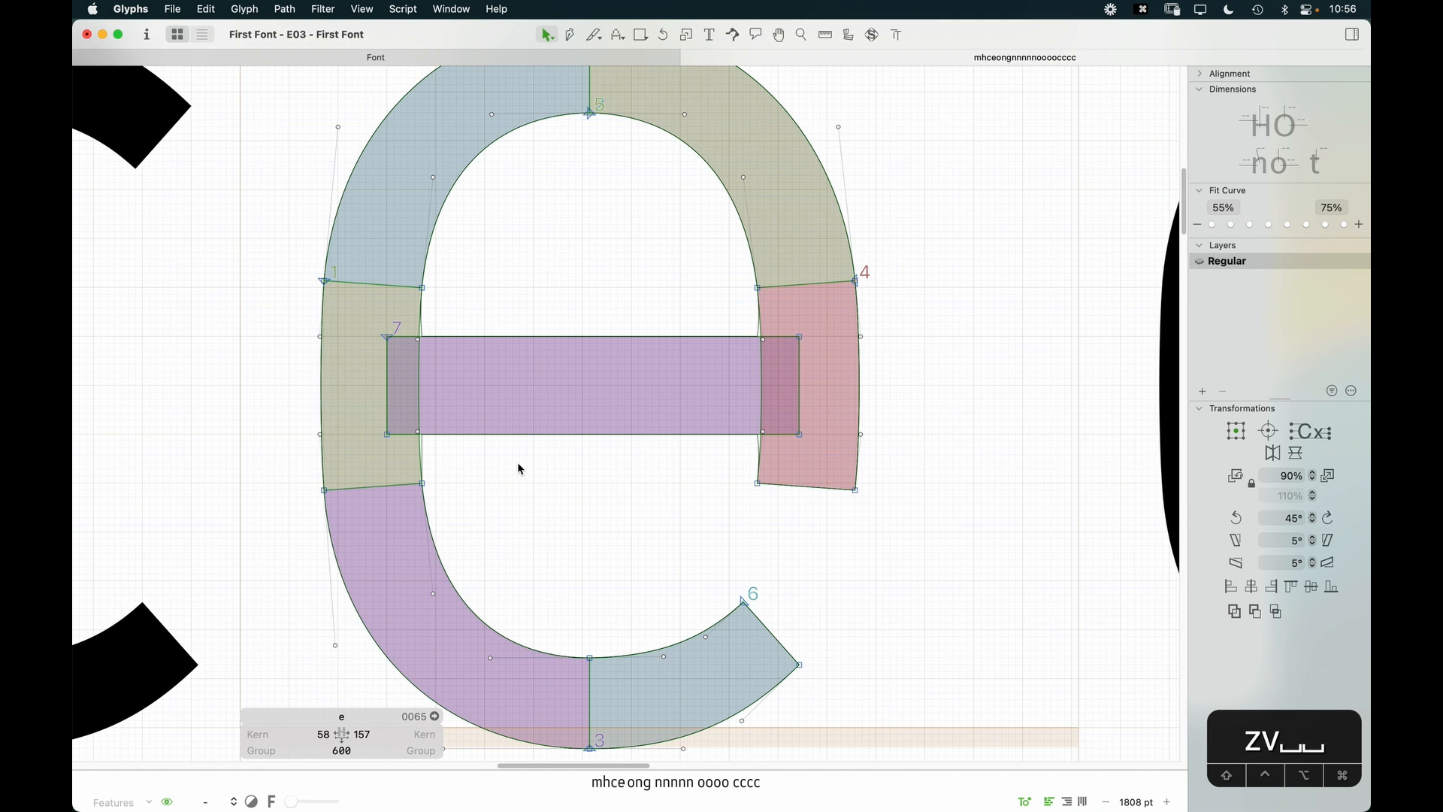
pyautogui.click(387, 435)
pyautogui.keyDown('shift'); pyautogui.click(800, 434); pyautogui.keyUp('shift')
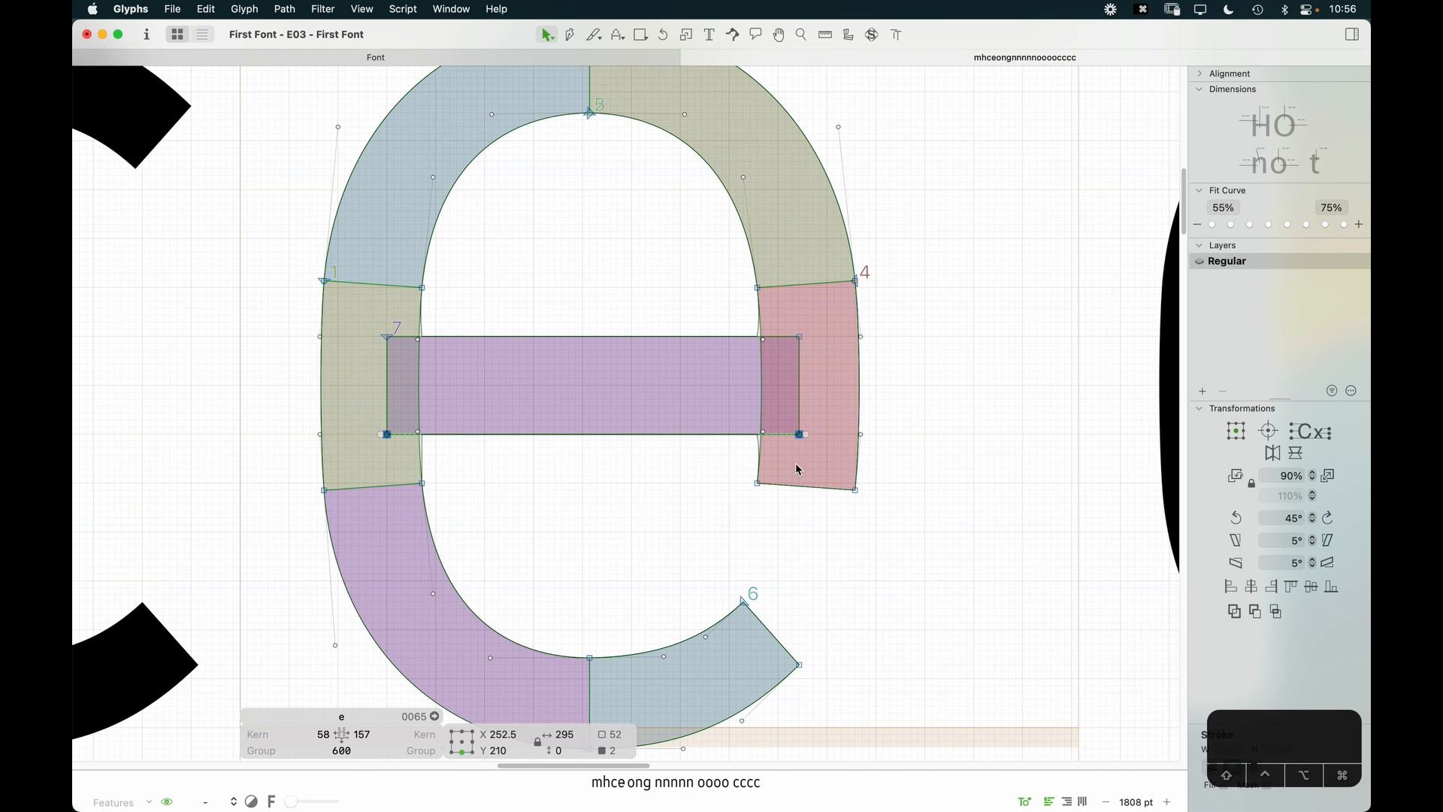
pyautogui.press('Up')
pyautogui.press('Up')
pyautogui.click(634, 526)
pyautogui.click(599, 347)
pyautogui.doubleClick(599, 350)
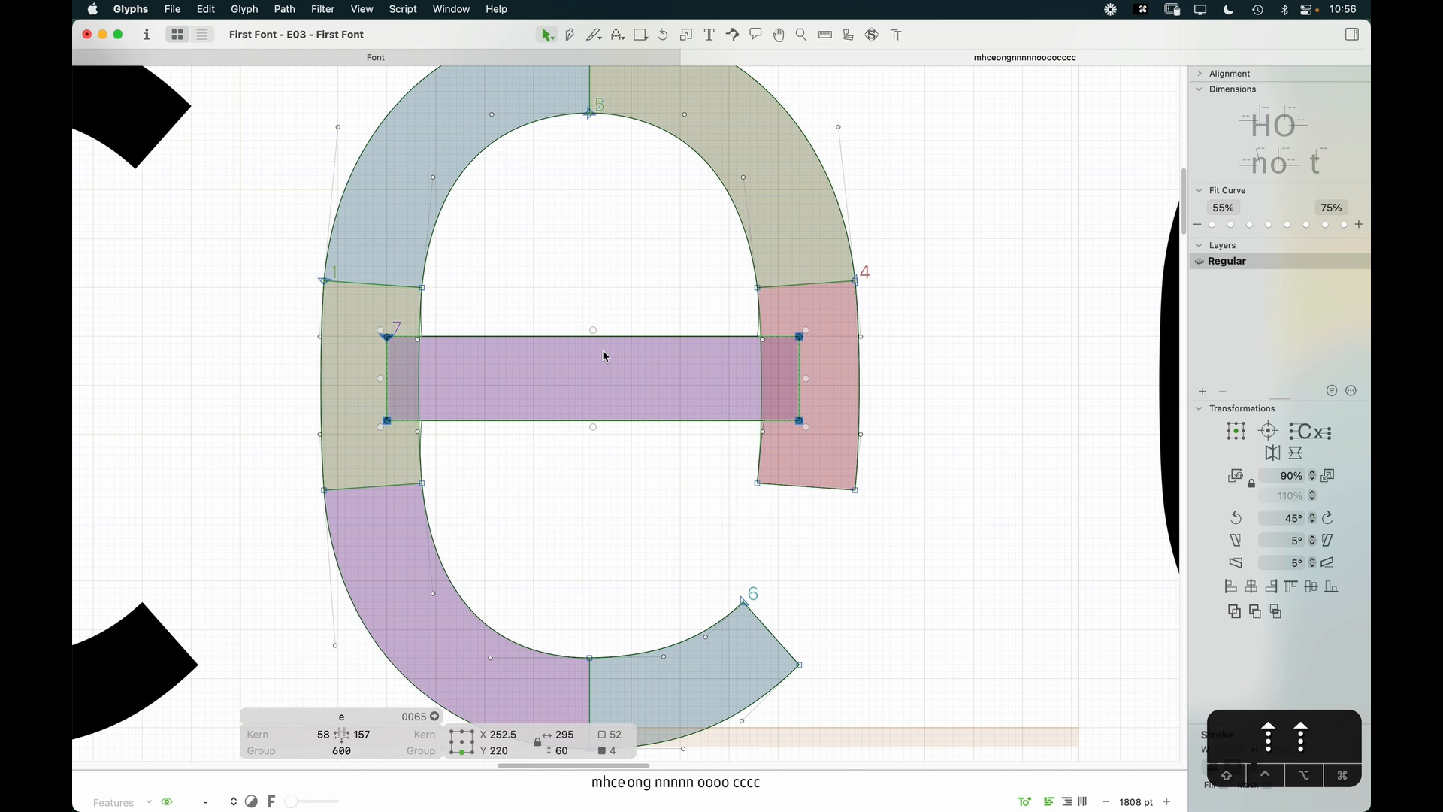
# Step: Preview the e beside its neighbouring letters to judge the crossbar's position and weight
pyautogui.moveTo(602, 352); pyautogui.dragTo(604, 358)
pyautogui.press('super+minus')
pyautogui.press('super+minus')
pyautogui.press('space')
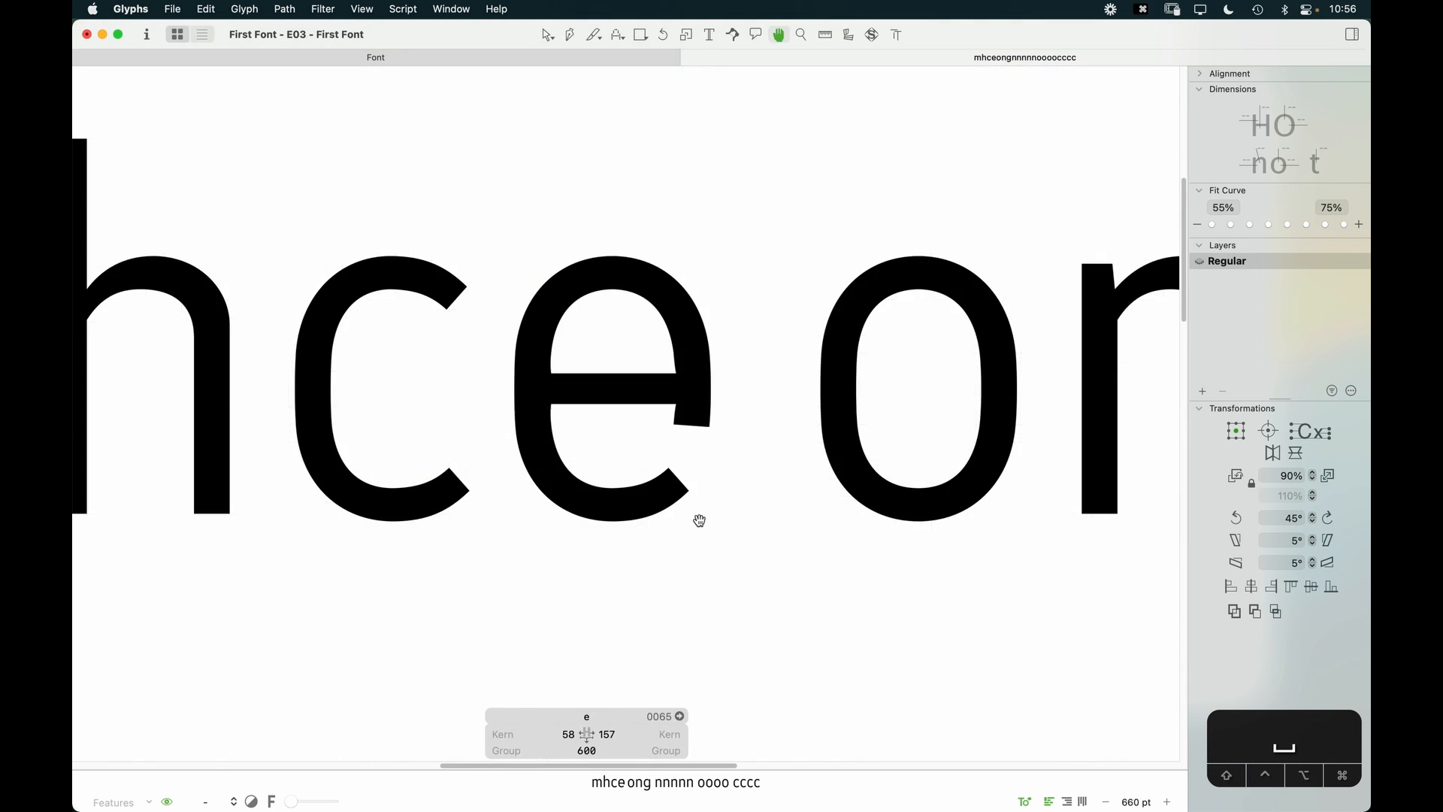
pyautogui.press('z')
pyautogui.moveTo(785, 242); pyautogui.dragTo(475, 472)
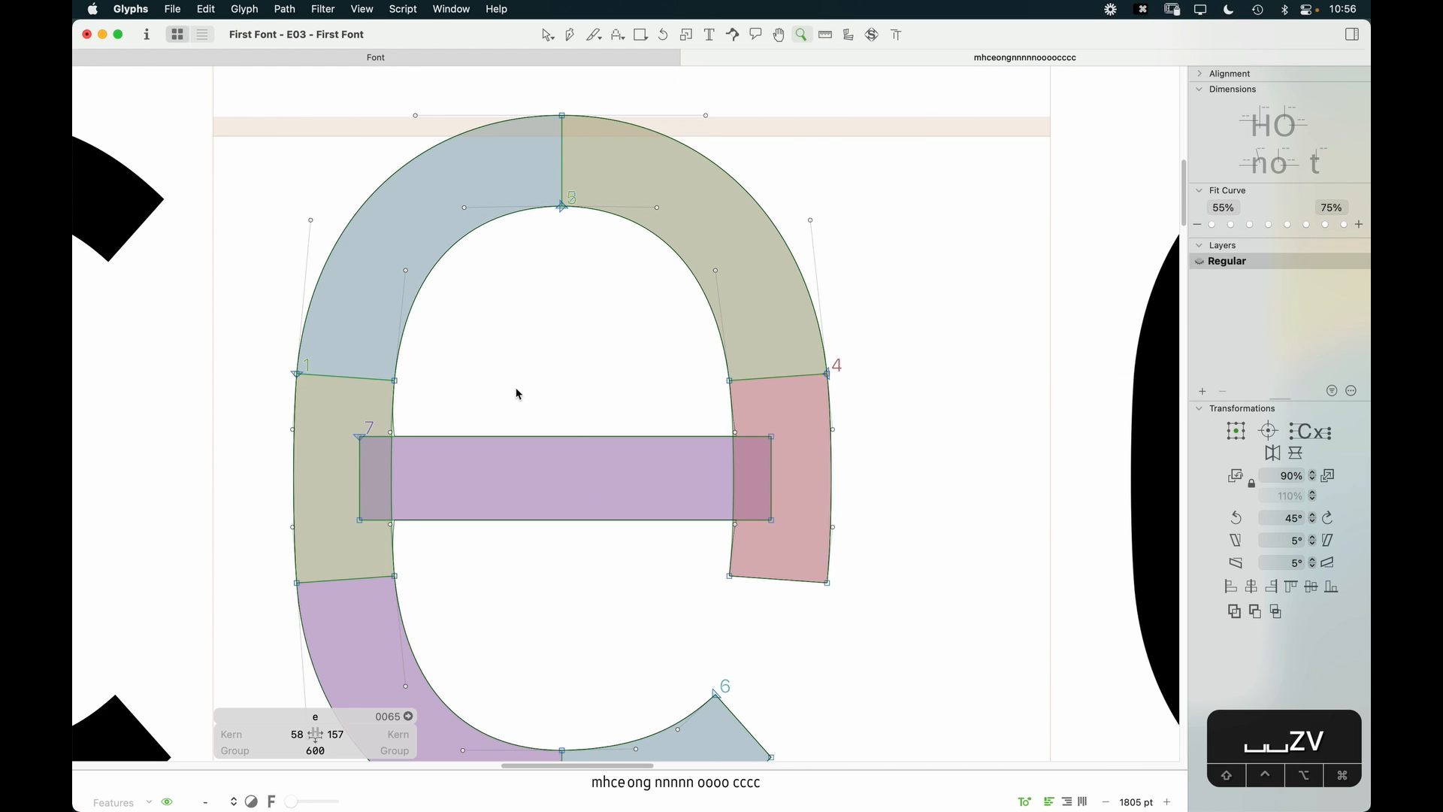
pyautogui.press('space')
pyautogui.press('space')
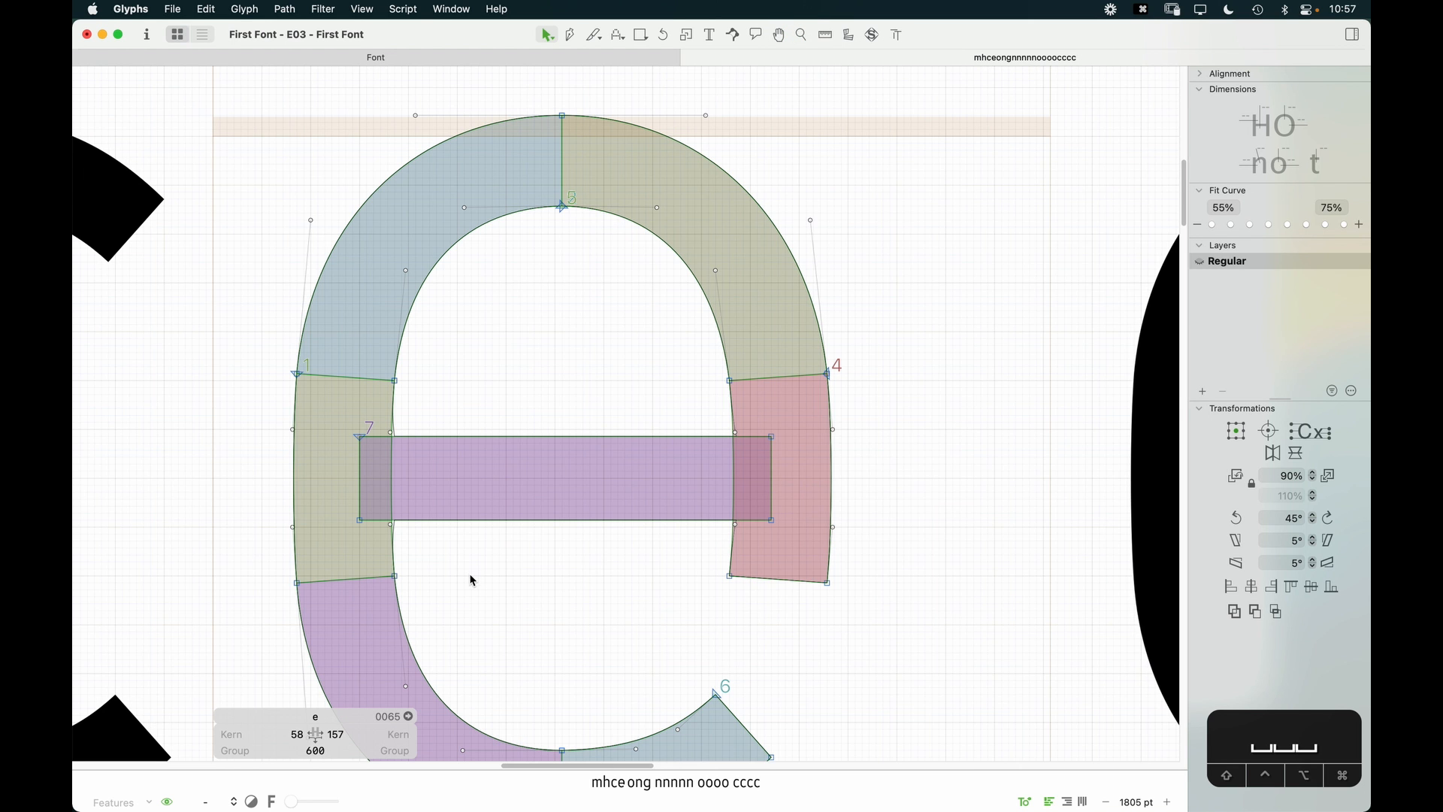
# Step: Examine closely where the crossbar meets the inner curve of the e's left stem, in outline and in preview
pyautogui.press('z')
pyautogui.moveTo(254, 332); pyautogui.dragTo(503, 634)
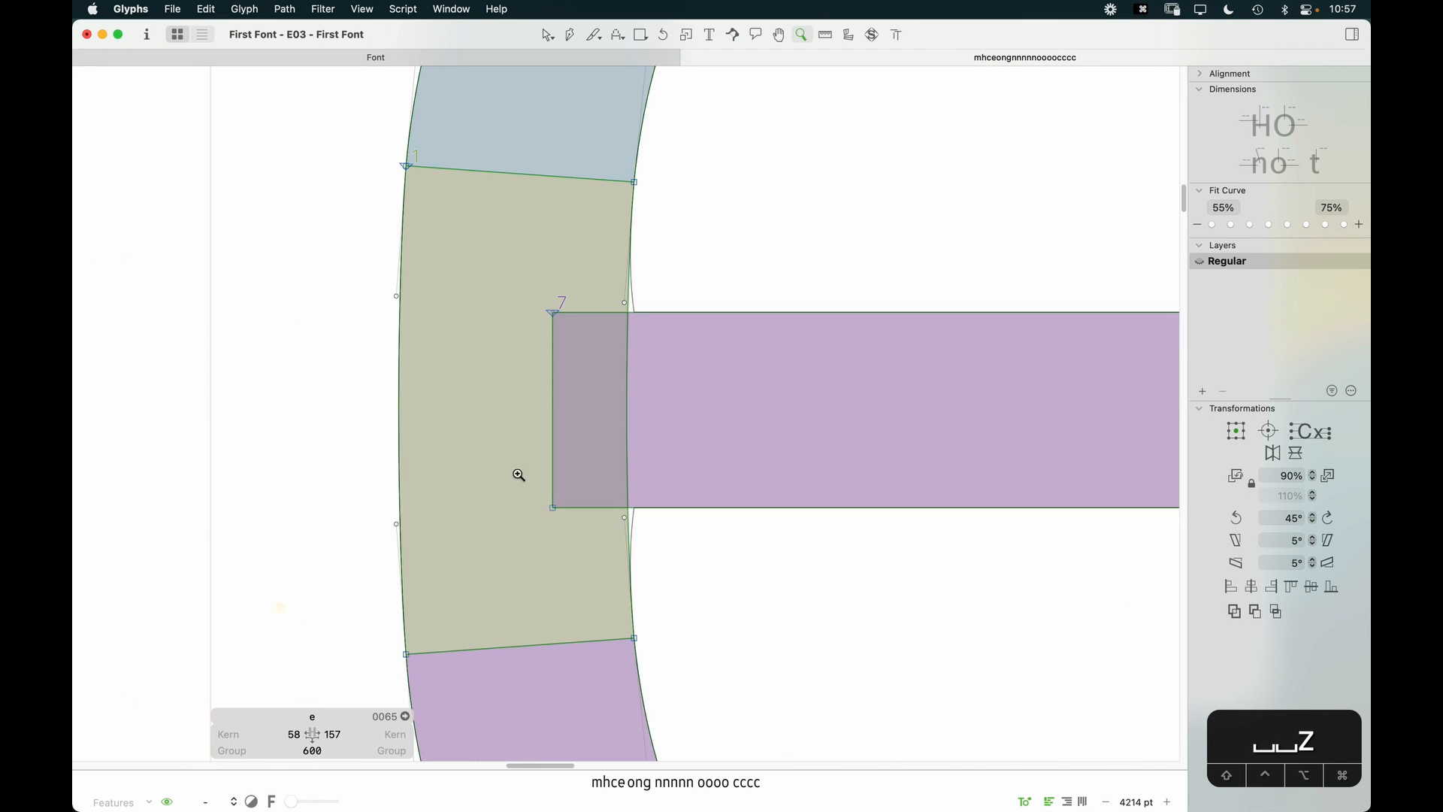
pyautogui.press('space')
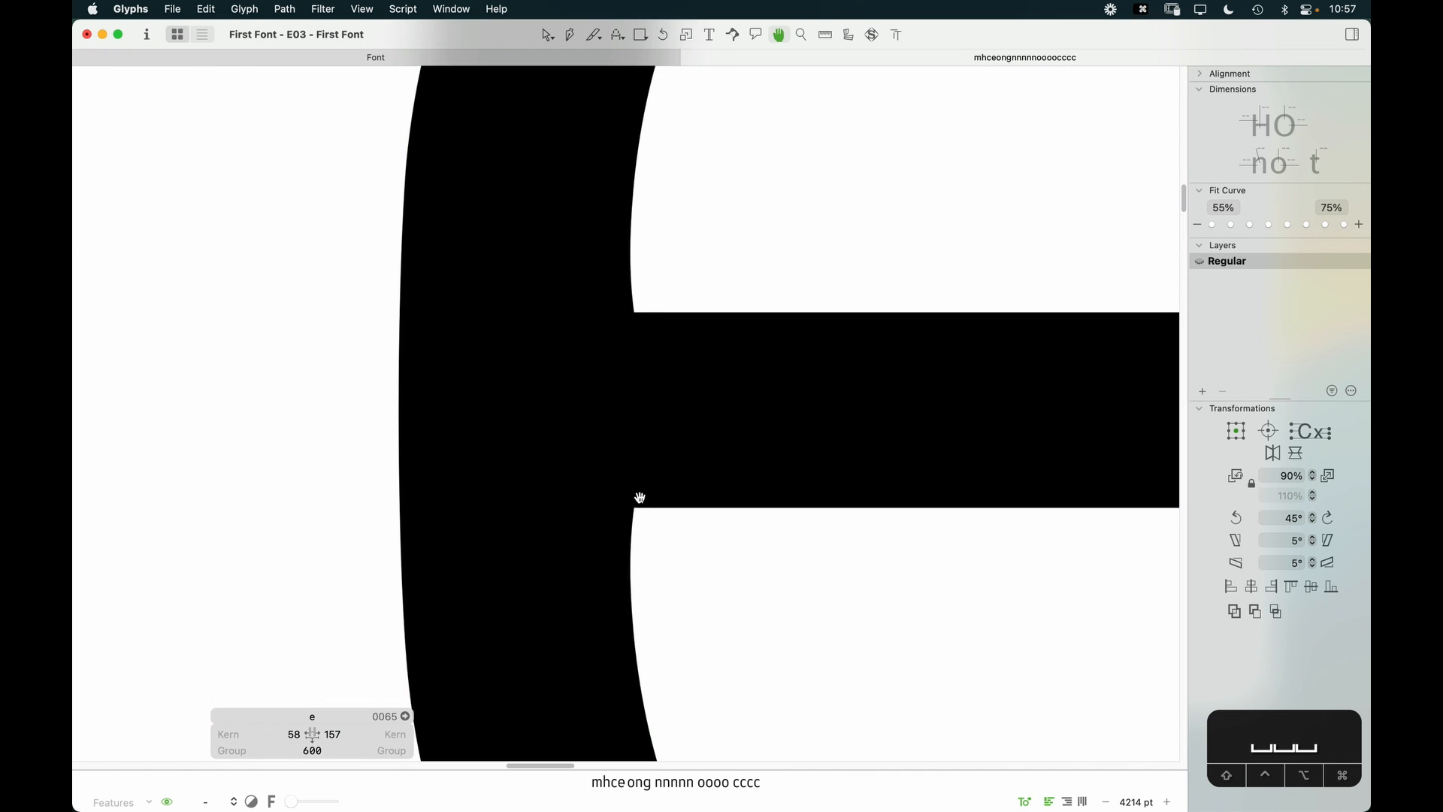
pyautogui.press('space')
pyautogui.press('z')
pyautogui.click(662, 515)
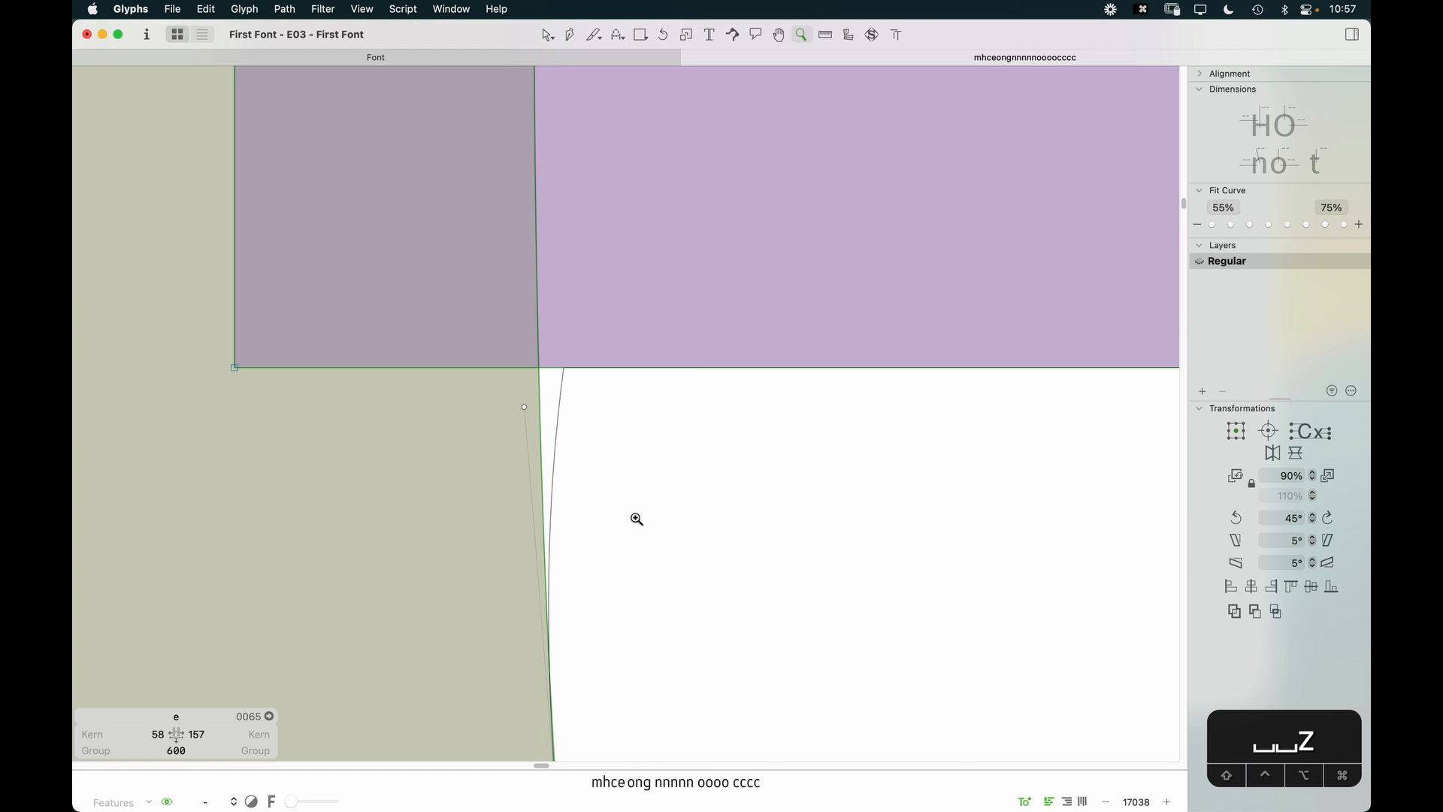
pyautogui.press('v')
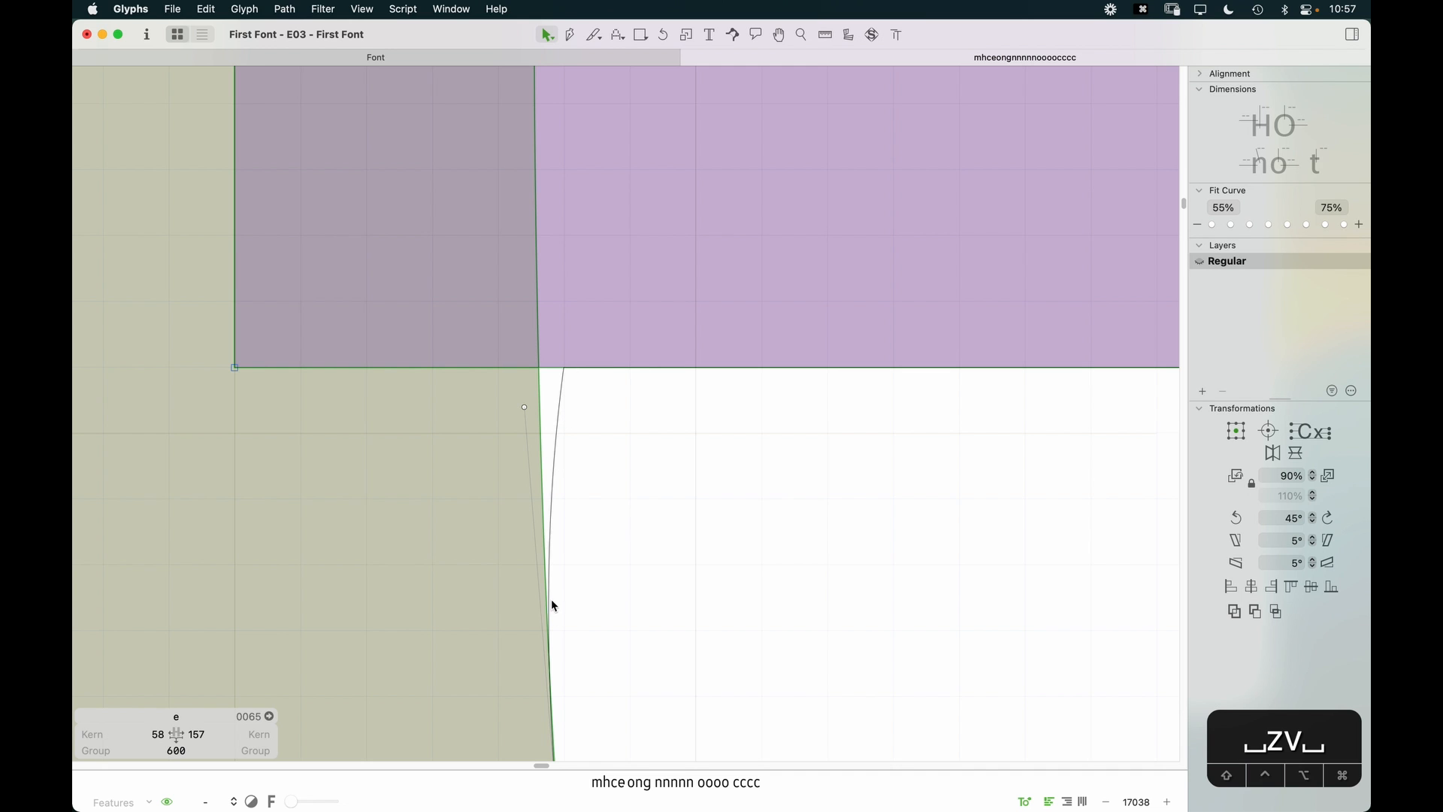
pyautogui.press('cmd+minus')
pyautogui.press('cmd+minus')
pyautogui.press('cmd+minus')
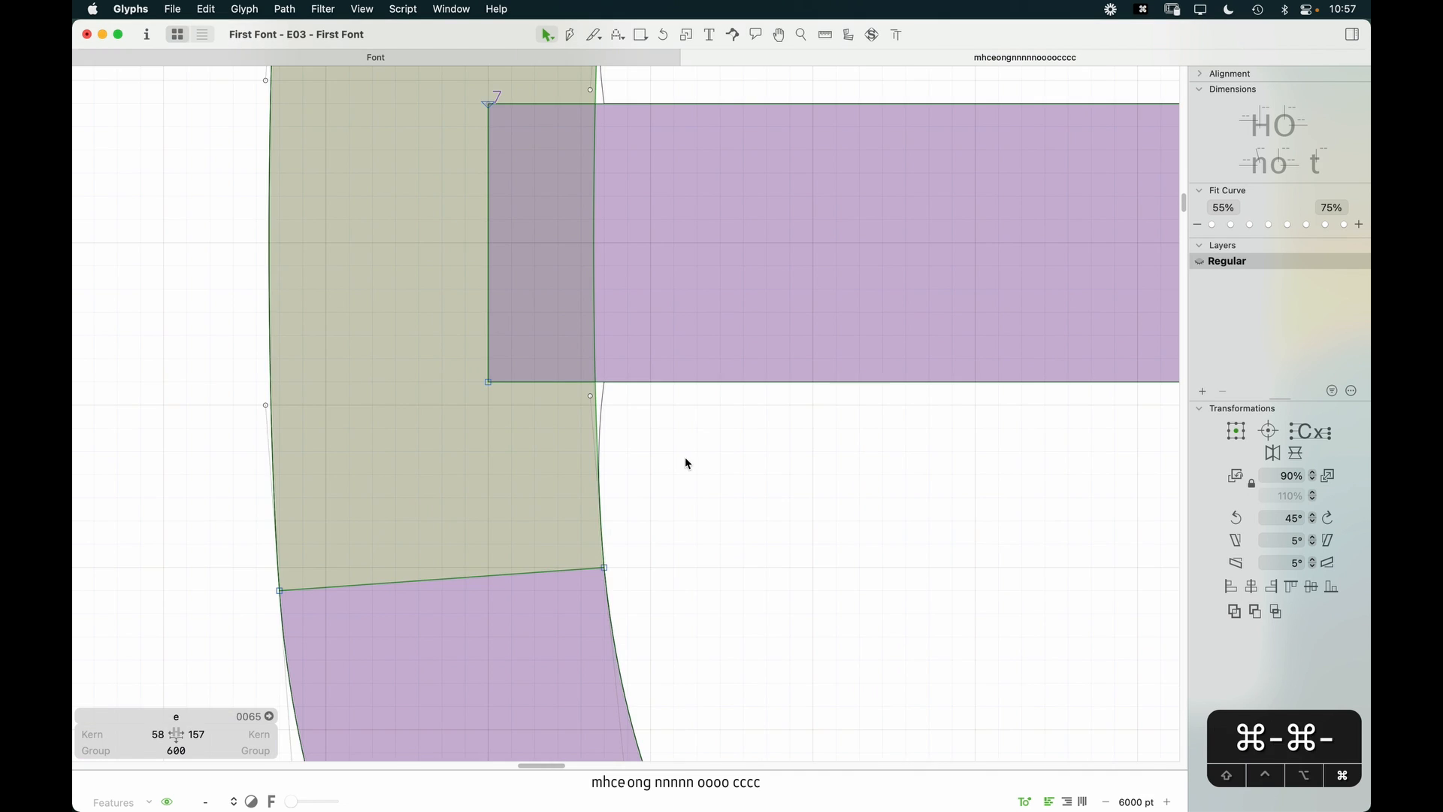
pyautogui.press('space')
pyautogui.moveTo(879, 409); pyautogui.dragTo(628, 448)
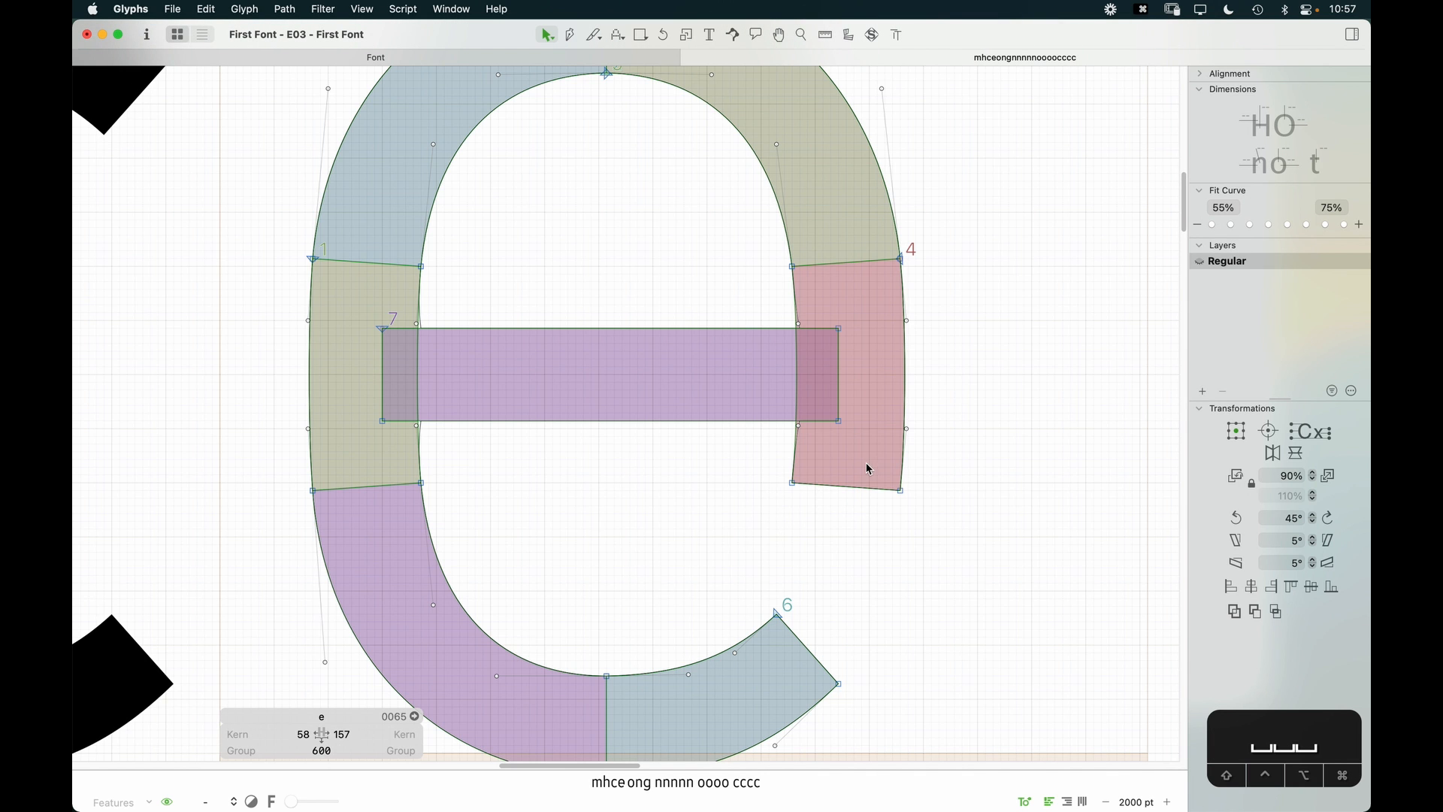
# Step: Try raising the e's crossbar by 5 units to Y 225 and preview the letter
pyautogui.click(651, 328)
pyautogui.press('Up')
pyautogui.press('Up')
pyautogui.press('Up')
pyautogui.press('Up')
pyautogui.press('Up')
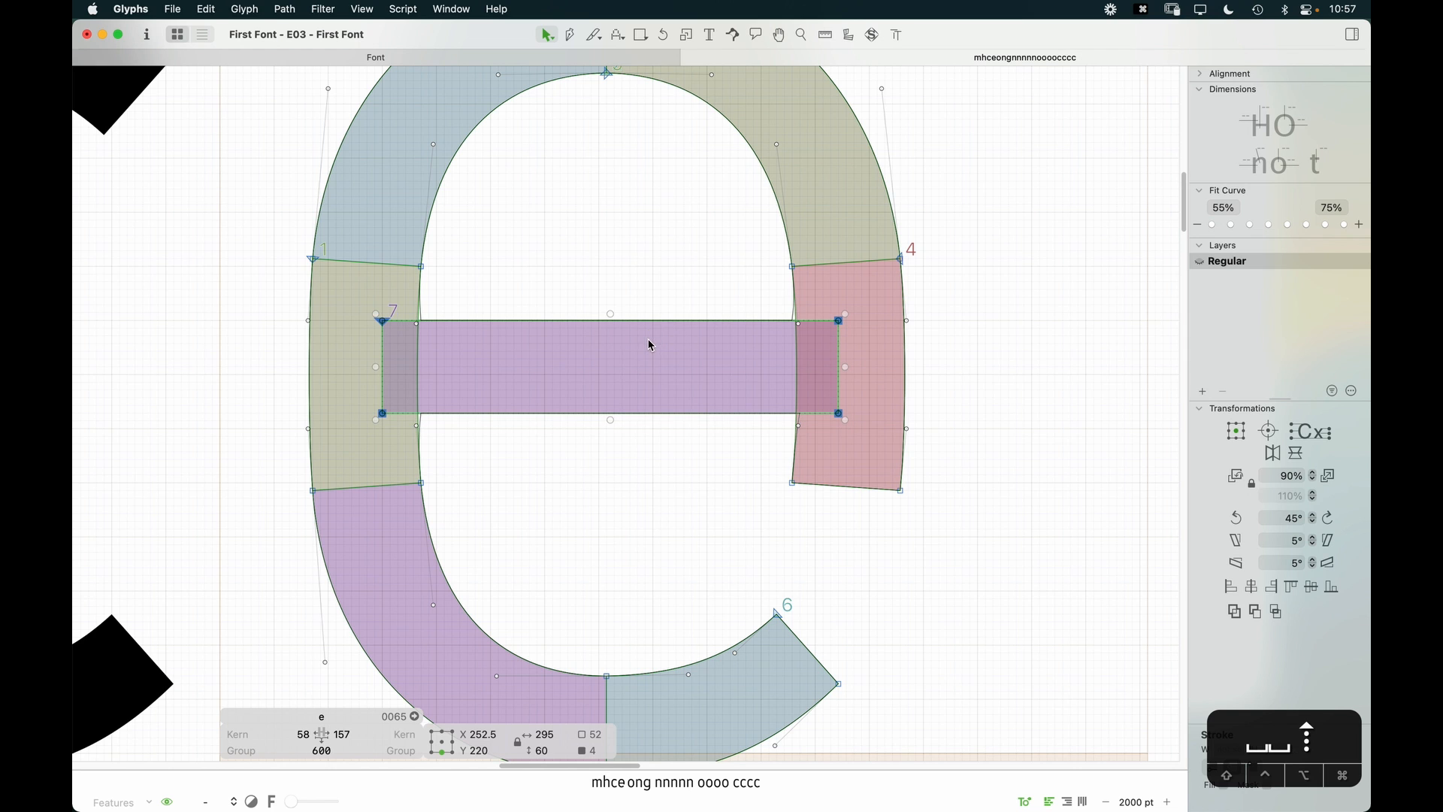
pyautogui.press('super+minus')
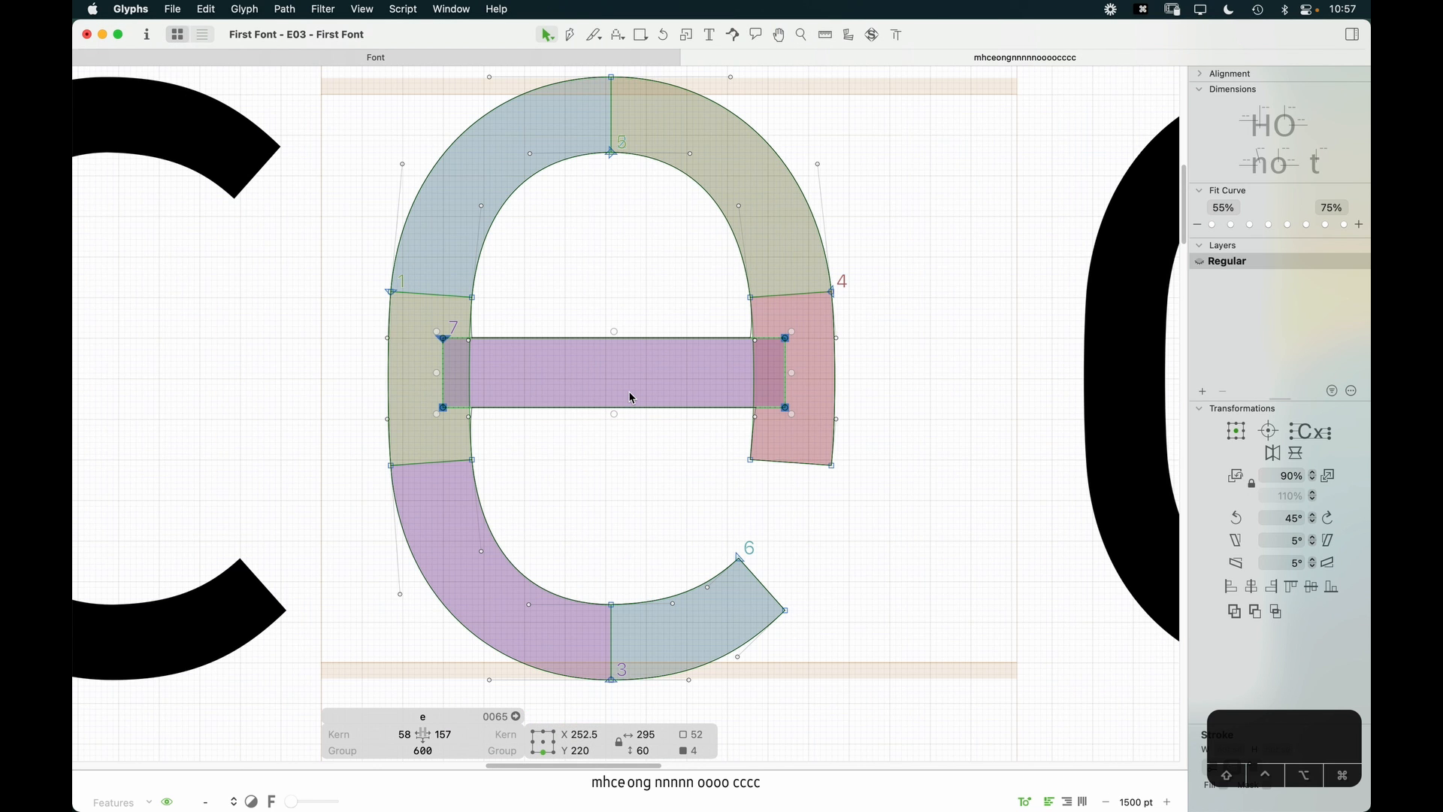
pyautogui.press('Up')
pyautogui.press('Up')
pyautogui.press('Up')
pyautogui.press('Up')
pyautogui.press('Up')
pyautogui.press('space')
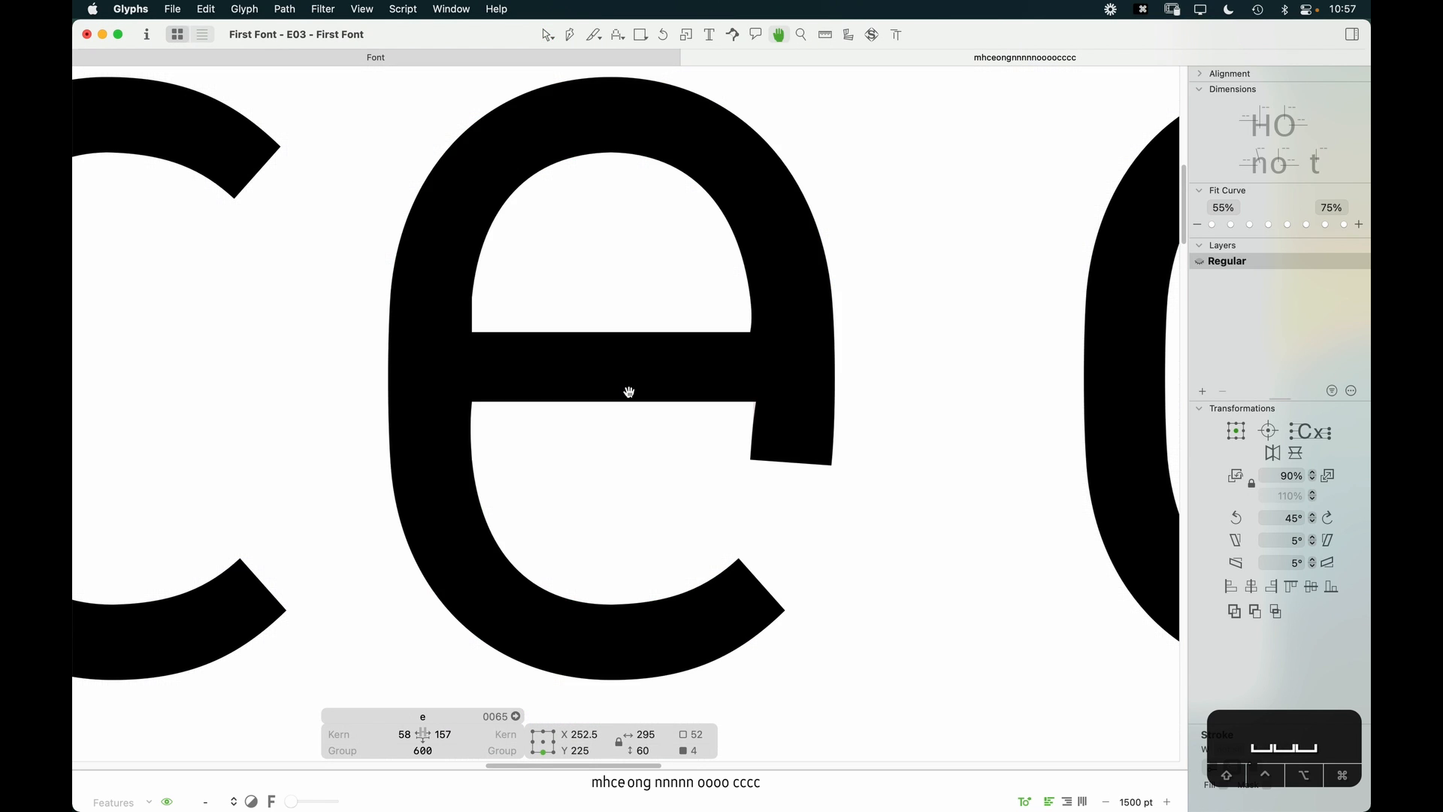
# Step: Lower the crossbar to Y 220 again and compare the e with its neighbouring letters
pyautogui.press('Down')
pyautogui.press('Down')
pyautogui.press('Down')
pyautogui.press('Down')
pyautogui.press('Down')
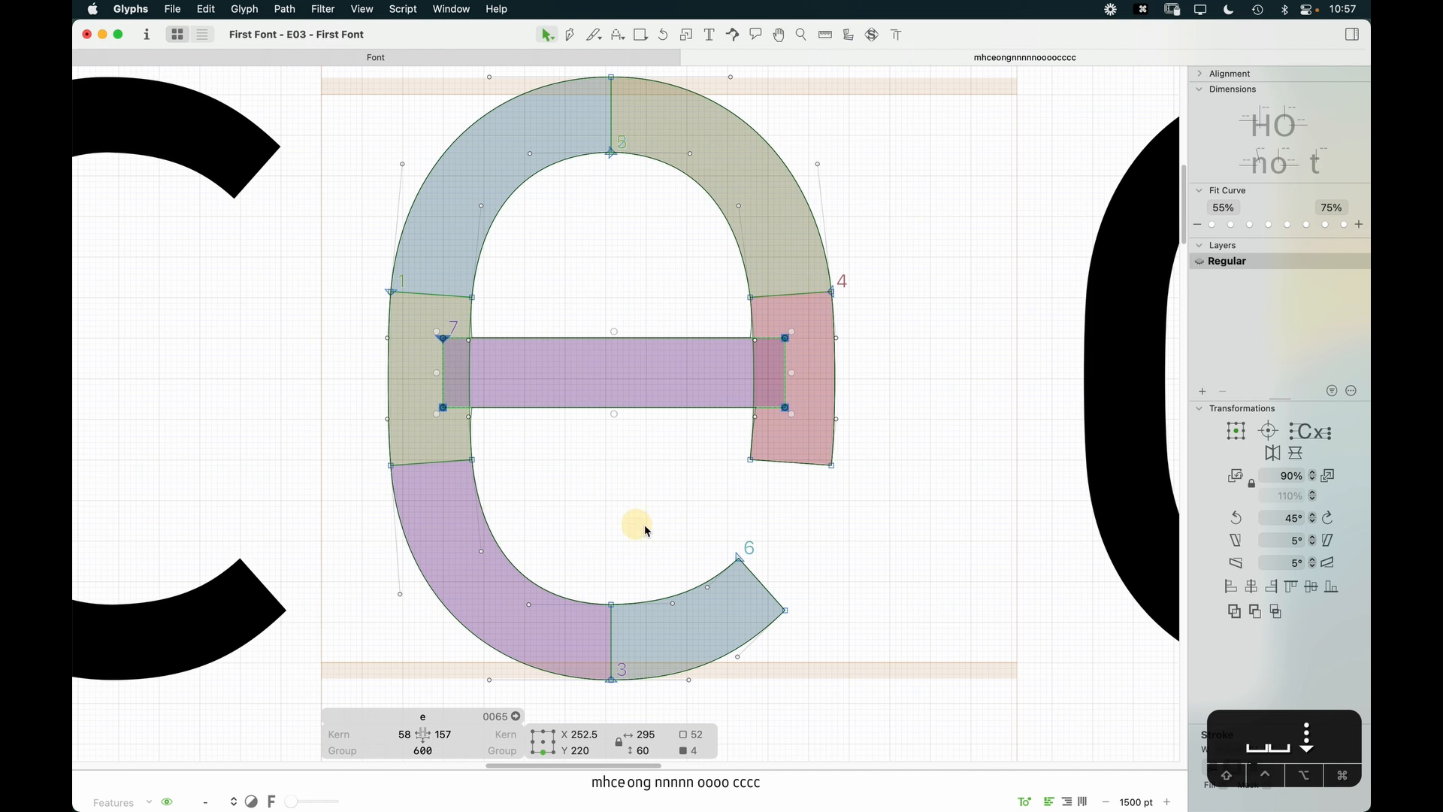
pyautogui.press('space')
pyautogui.moveTo(600, 322); pyautogui.dragTo(548, 332)
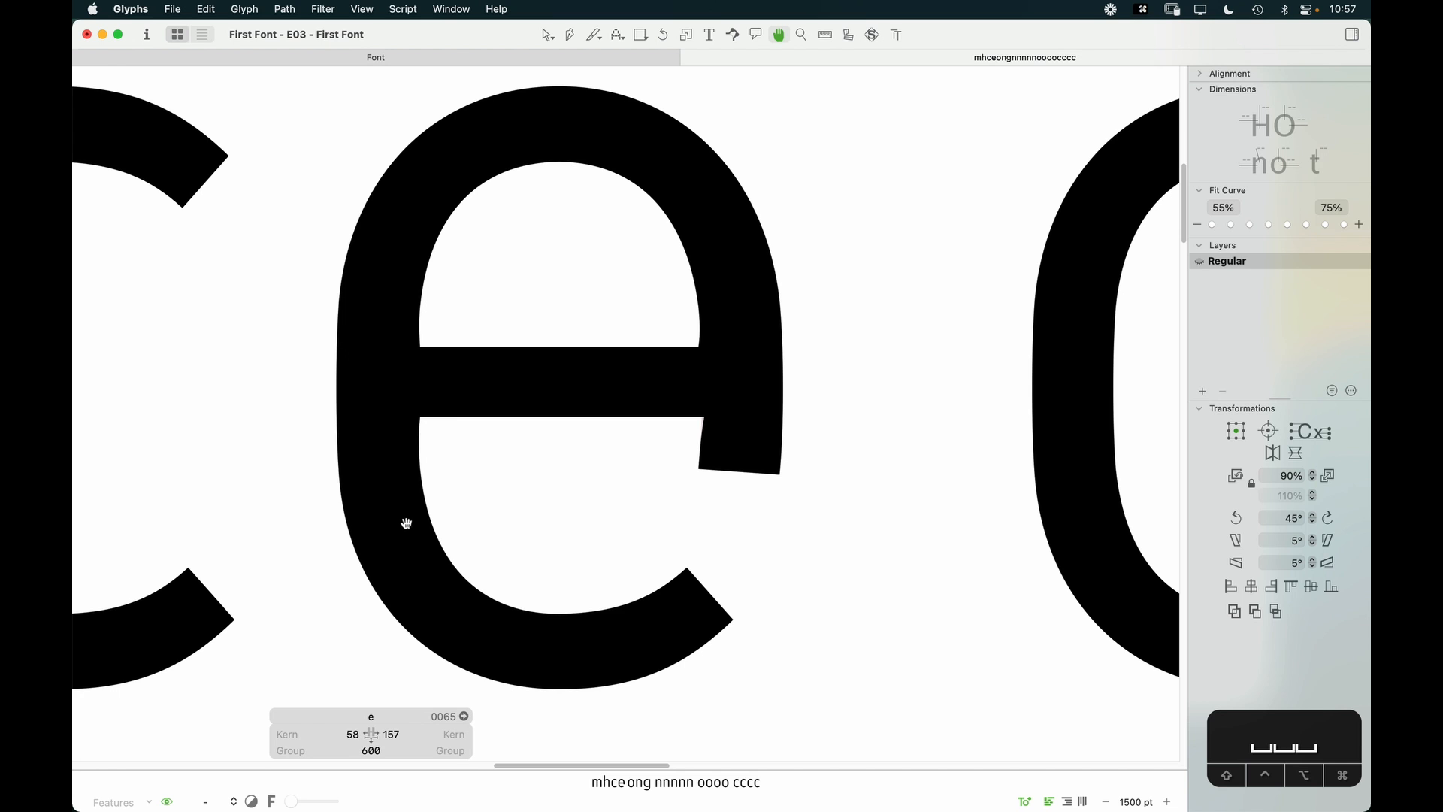
pyautogui.press('super+minus')
pyautogui.press('super+minus')
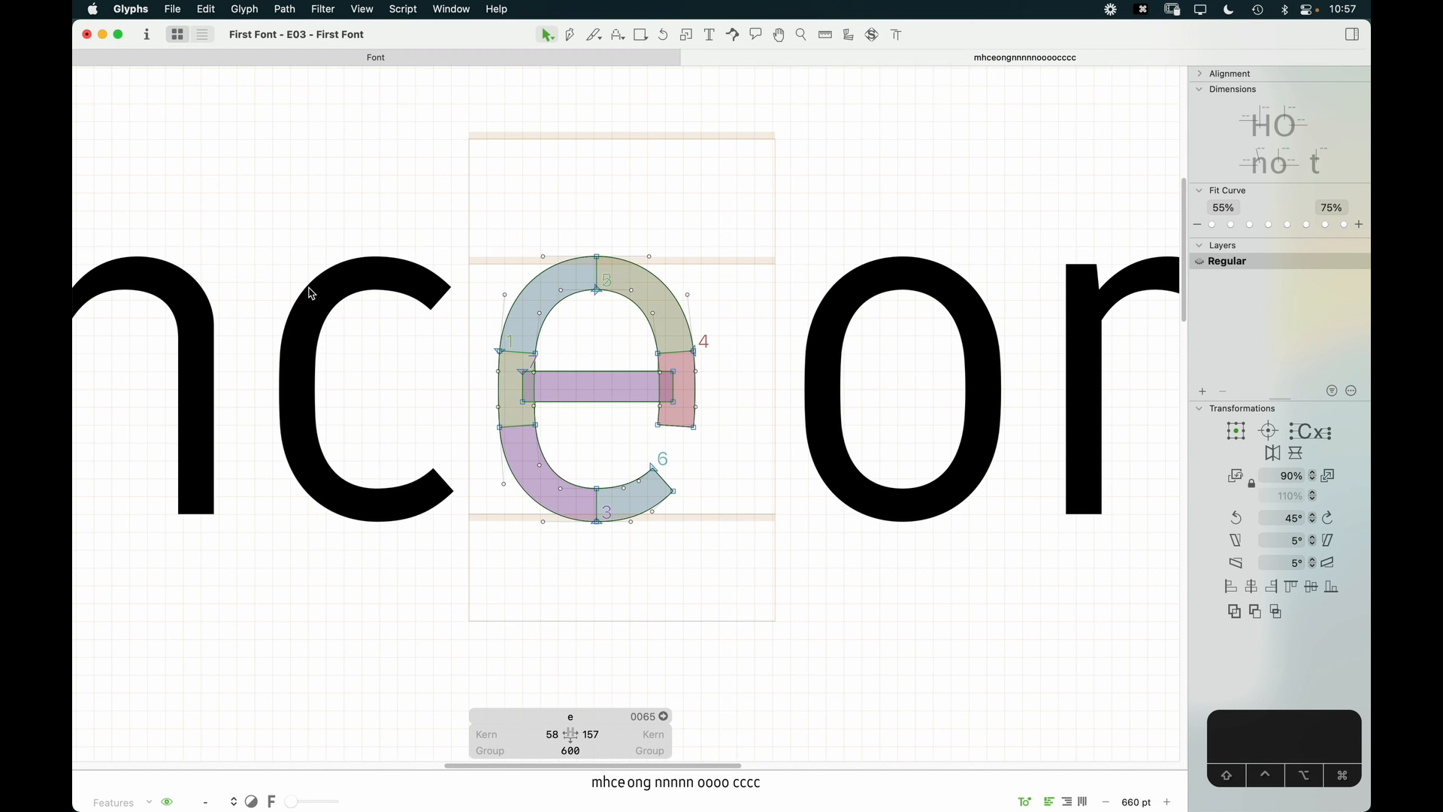
pyautogui.press('super+equal')
pyautogui.press('super+equal')
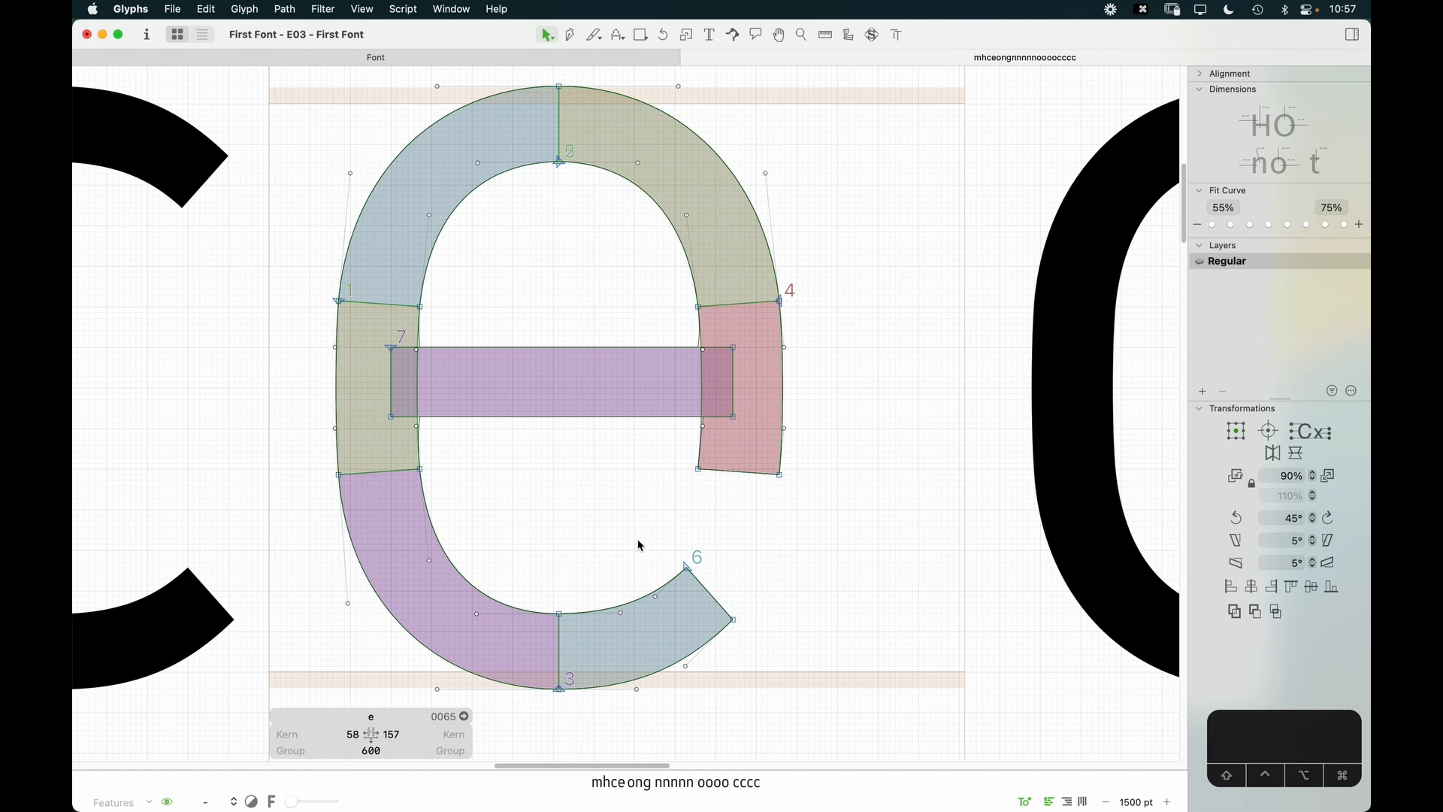
# Step: Move the crossbar's lower right corner to X 360, Y 220 to clear it from the right stem segment
pyautogui.press('z')
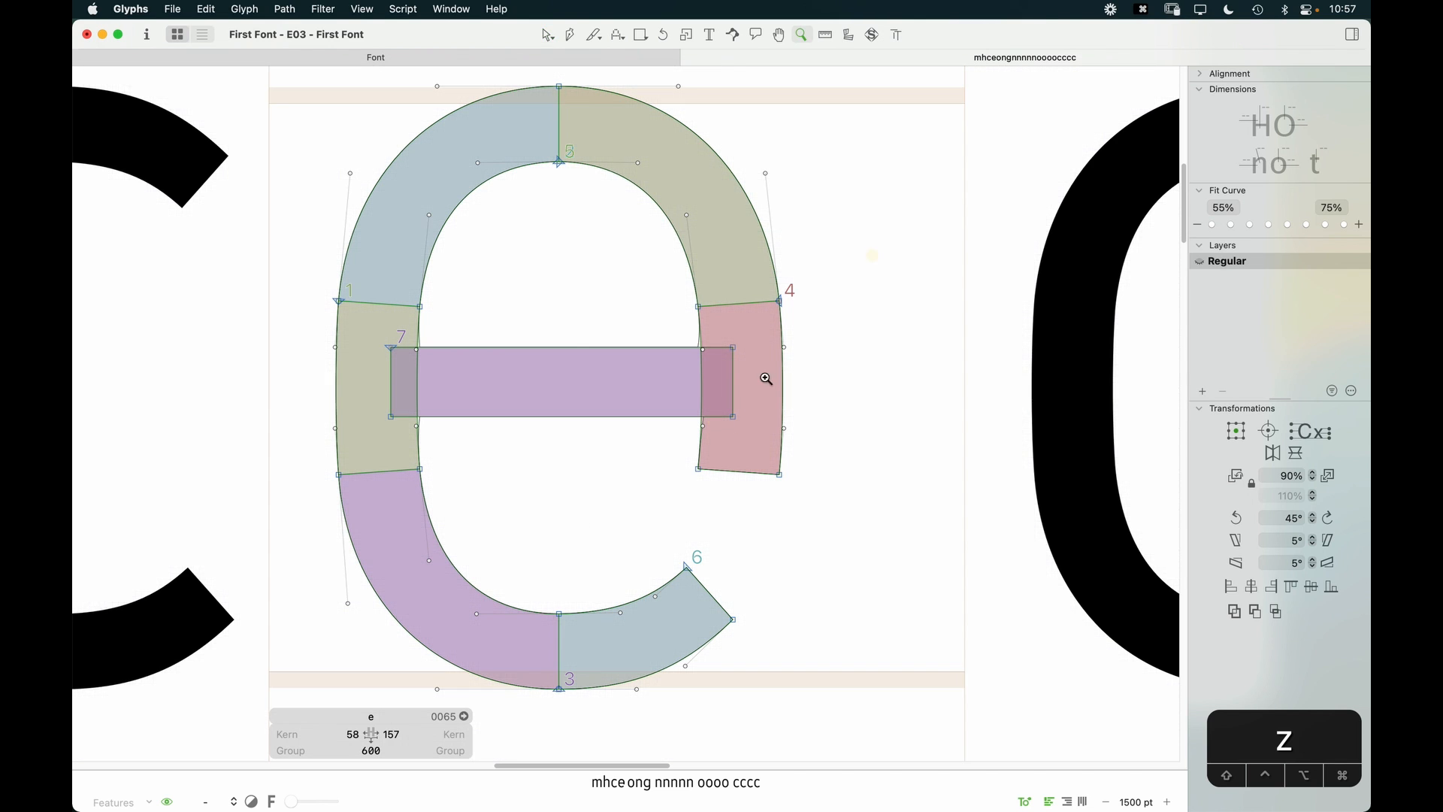
pyautogui.click(712, 415)
pyautogui.press('v')
pyautogui.moveTo(693, 263); pyautogui.dragTo(635, 467)
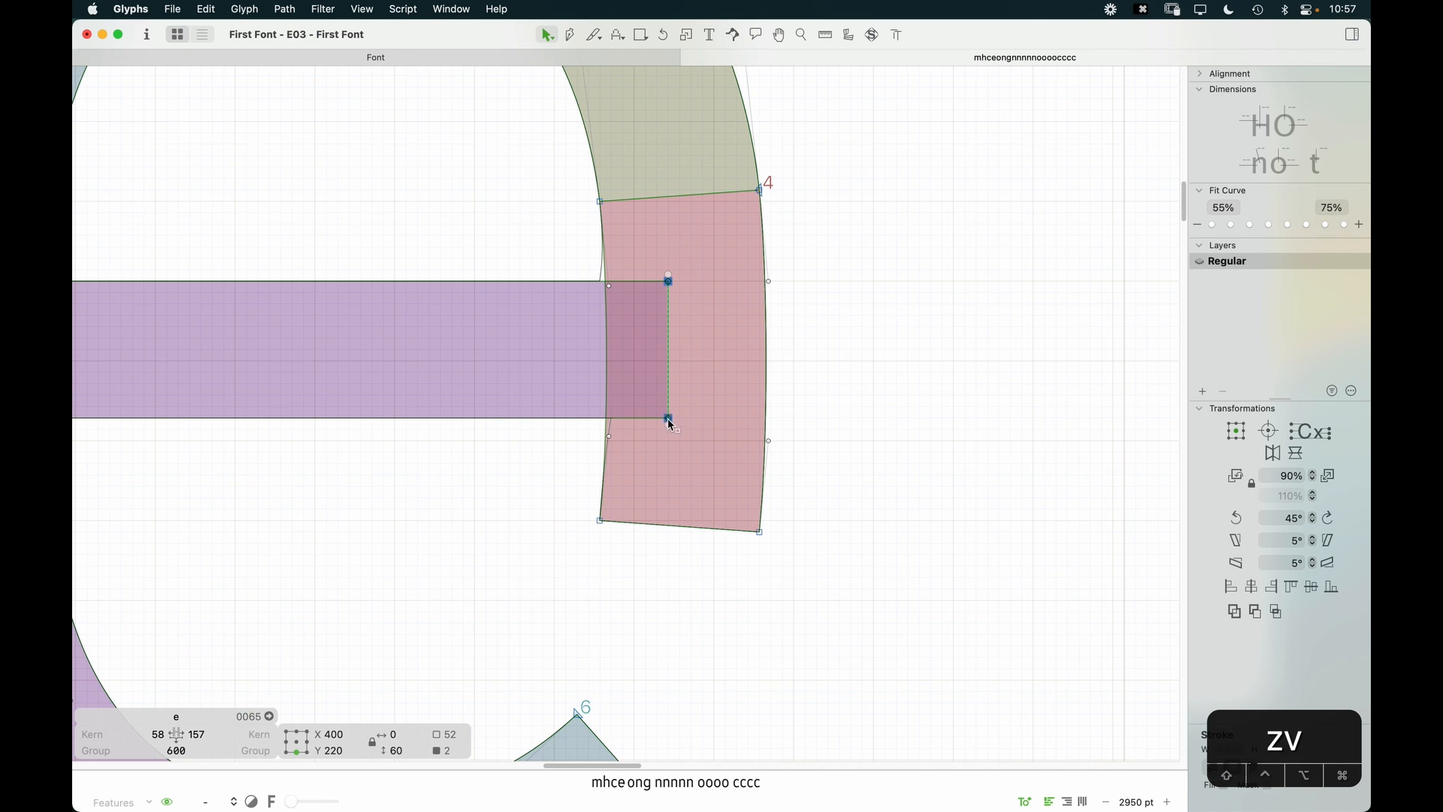
pyautogui.click(670, 434)
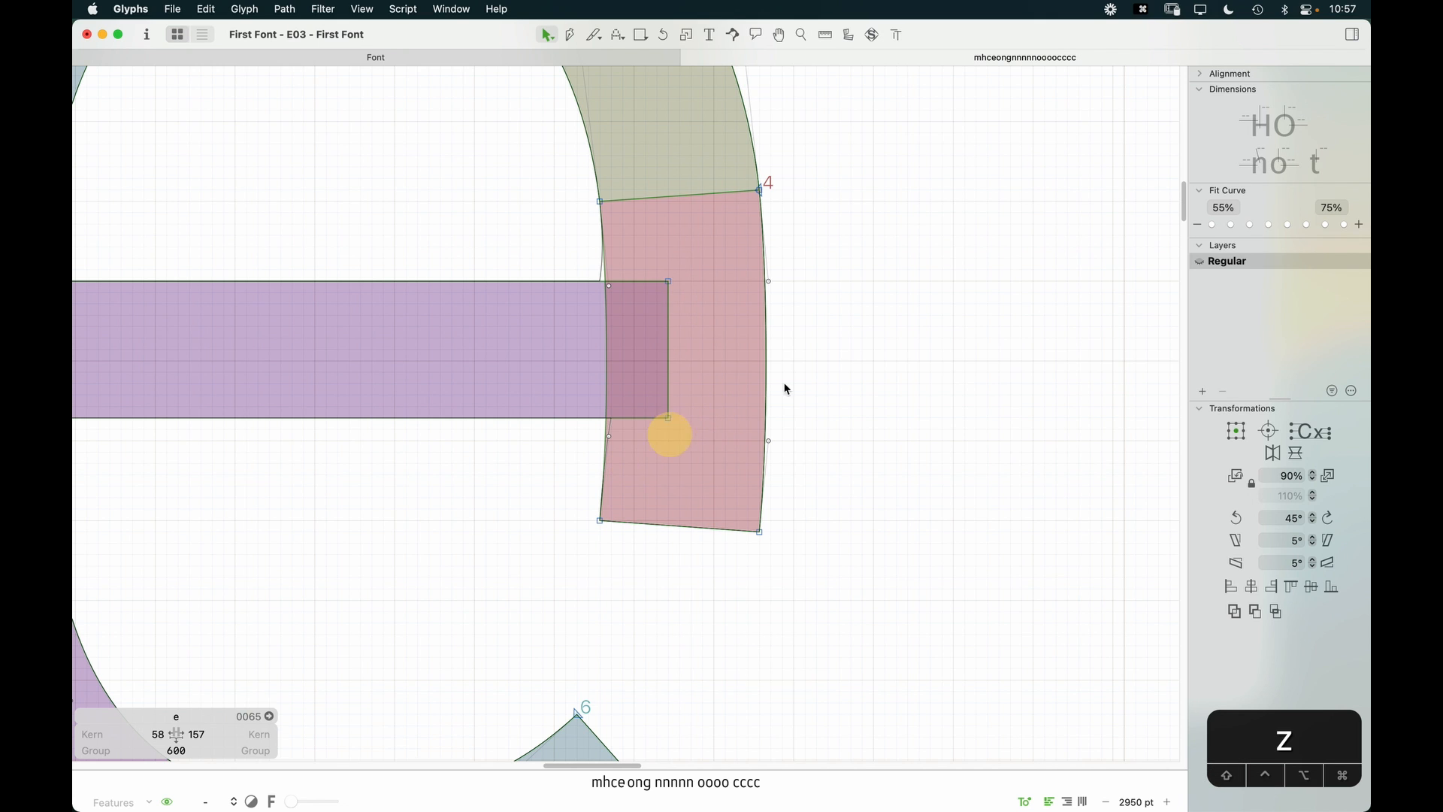
pyautogui.press('v')
pyautogui.press('space')
pyautogui.moveTo(546, 350)
pyautogui.mouseDown()
pyautogui.moveTo(612, 354)
pyautogui.moveTo(292, 366)
pyautogui.mouseUp()
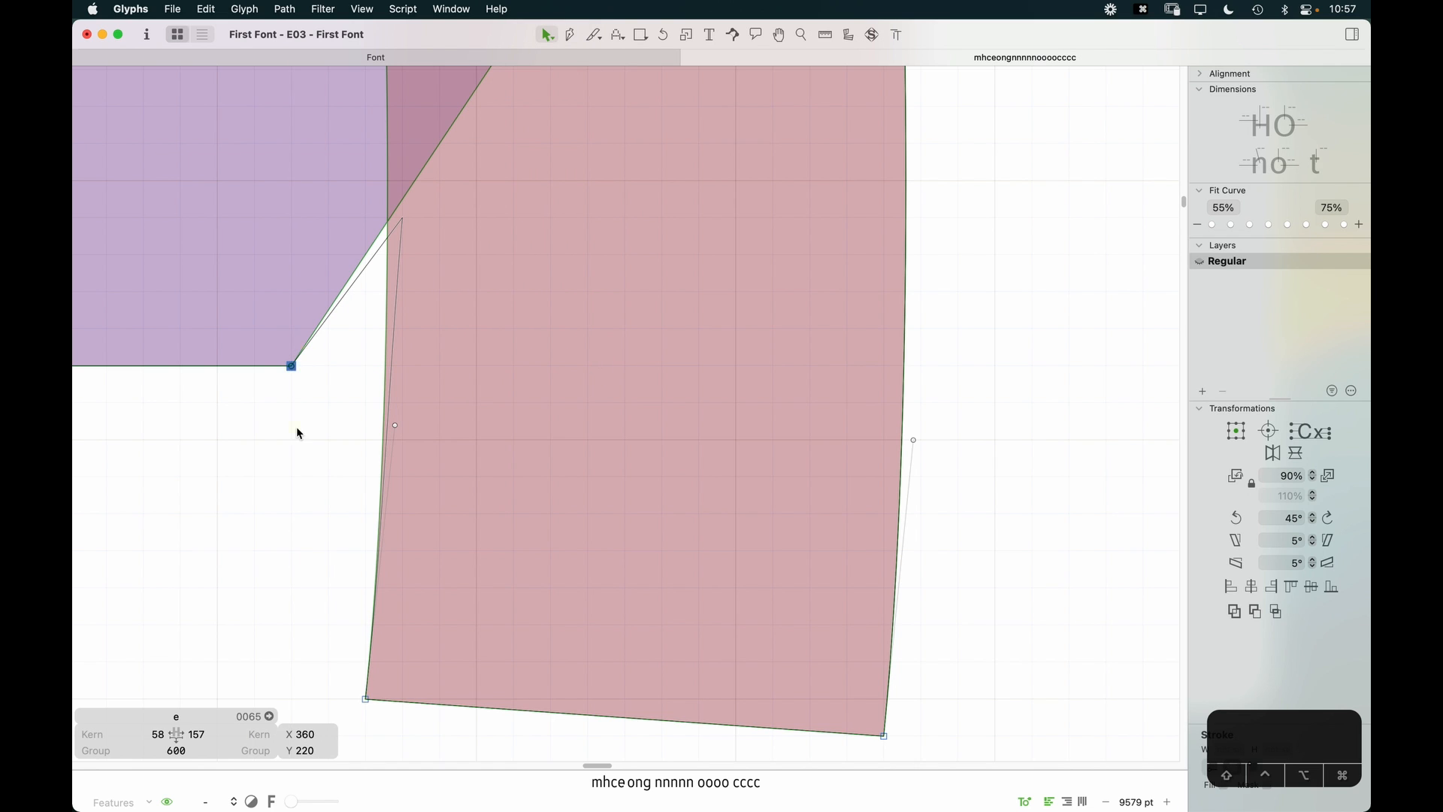
# Step: Cut the right stem segment horizontally at the crossbar's lower edge with the Knife, delete the lower piece, and preview the result
pyautogui.press('e')
pyautogui.moveTo(389, 366); pyautogui.dragTo(944, 369)
pyautogui.press('v')
pyautogui.doubleClick(899, 500)
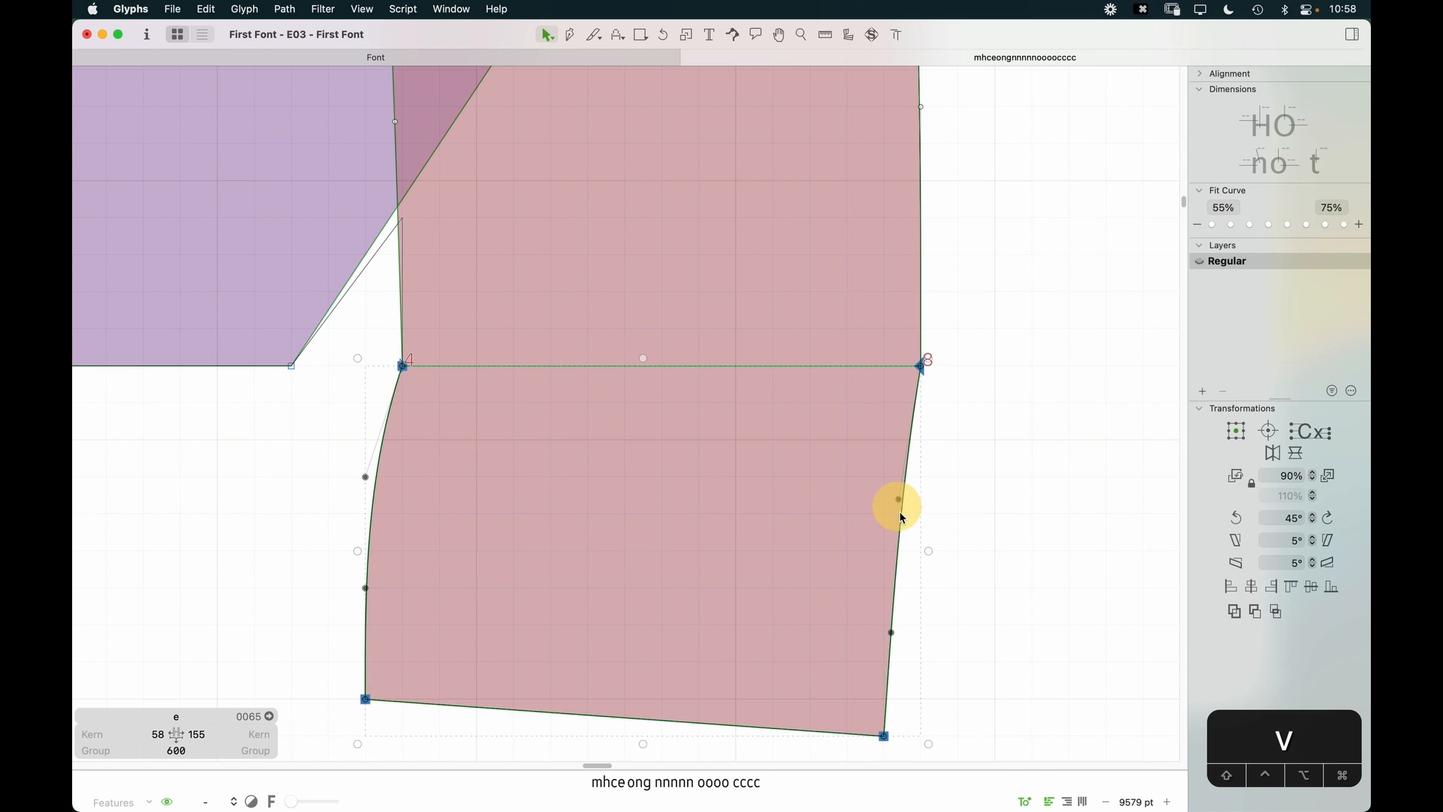
pyautogui.press('BackSpace')
pyautogui.press('super+minus')
pyautogui.press('super+minus')
pyautogui.scroll(3, 690, 455)
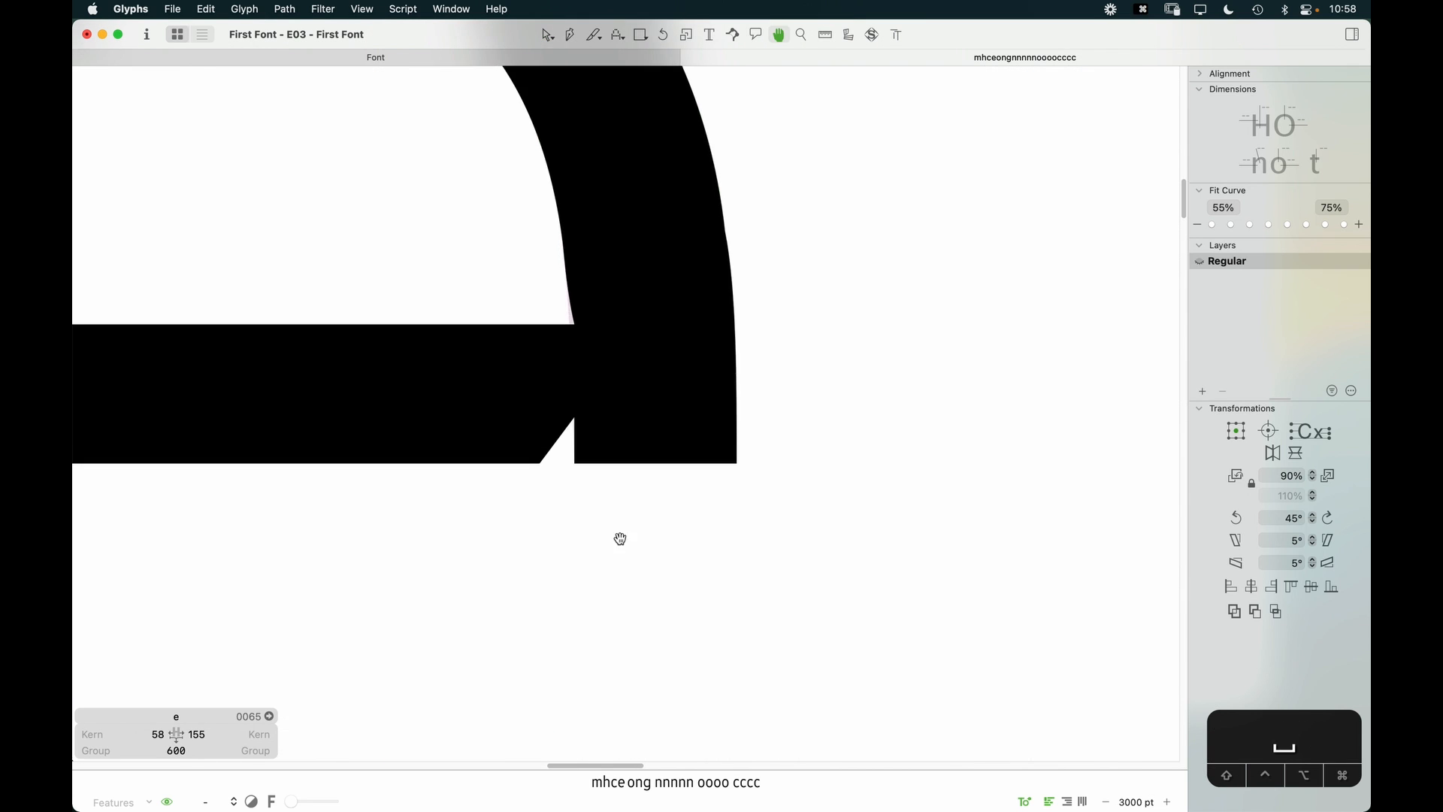
# Step: Move the crossbar's lower right corner to X 415 and shift the right stem's two bottom points to X 405, then preview
pyautogui.moveTo(539, 464); pyautogui.dragTo(667, 470)
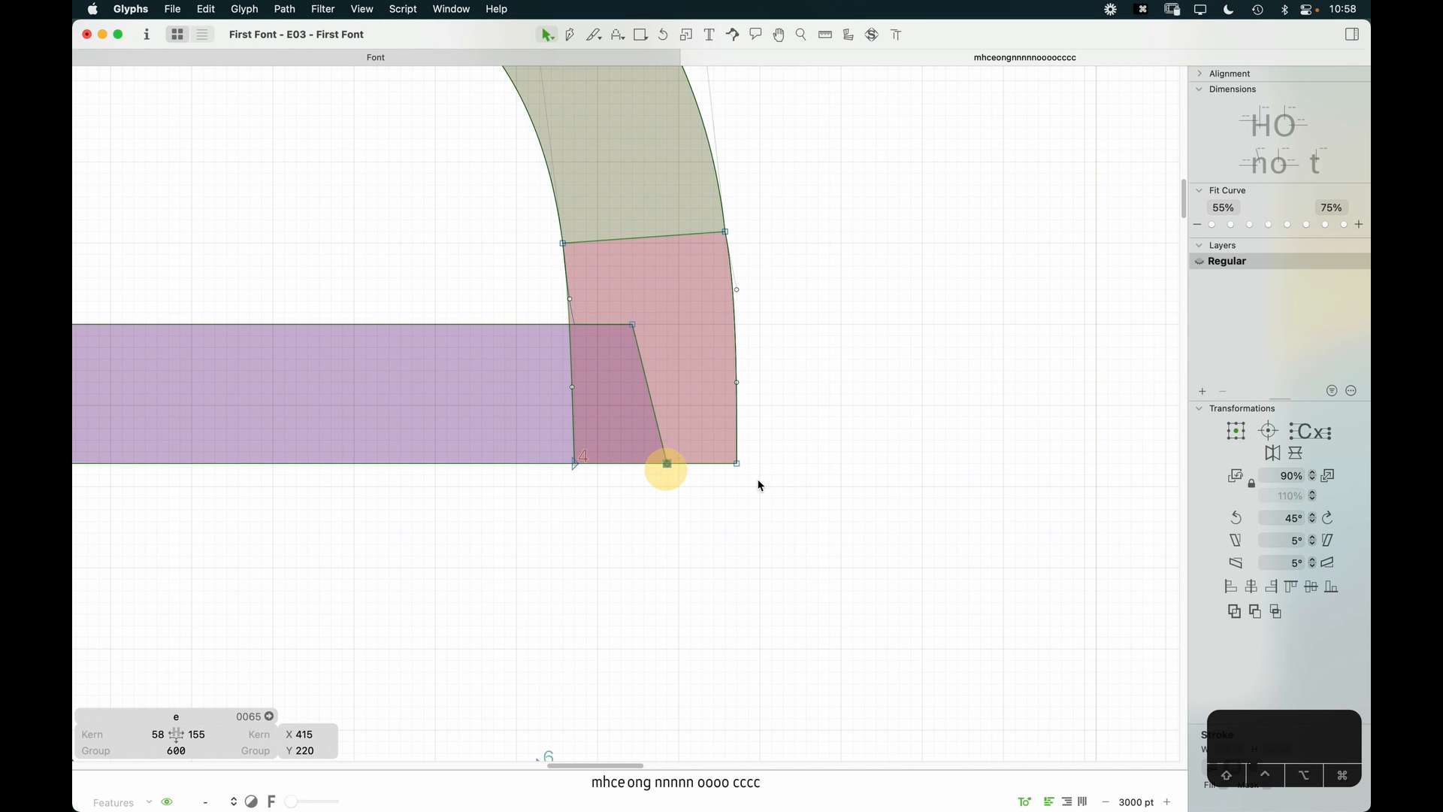
pyautogui.click(733, 467)
pyautogui.keyDown('shift'); pyautogui.click(575, 464); pyautogui.keyUp('shift')
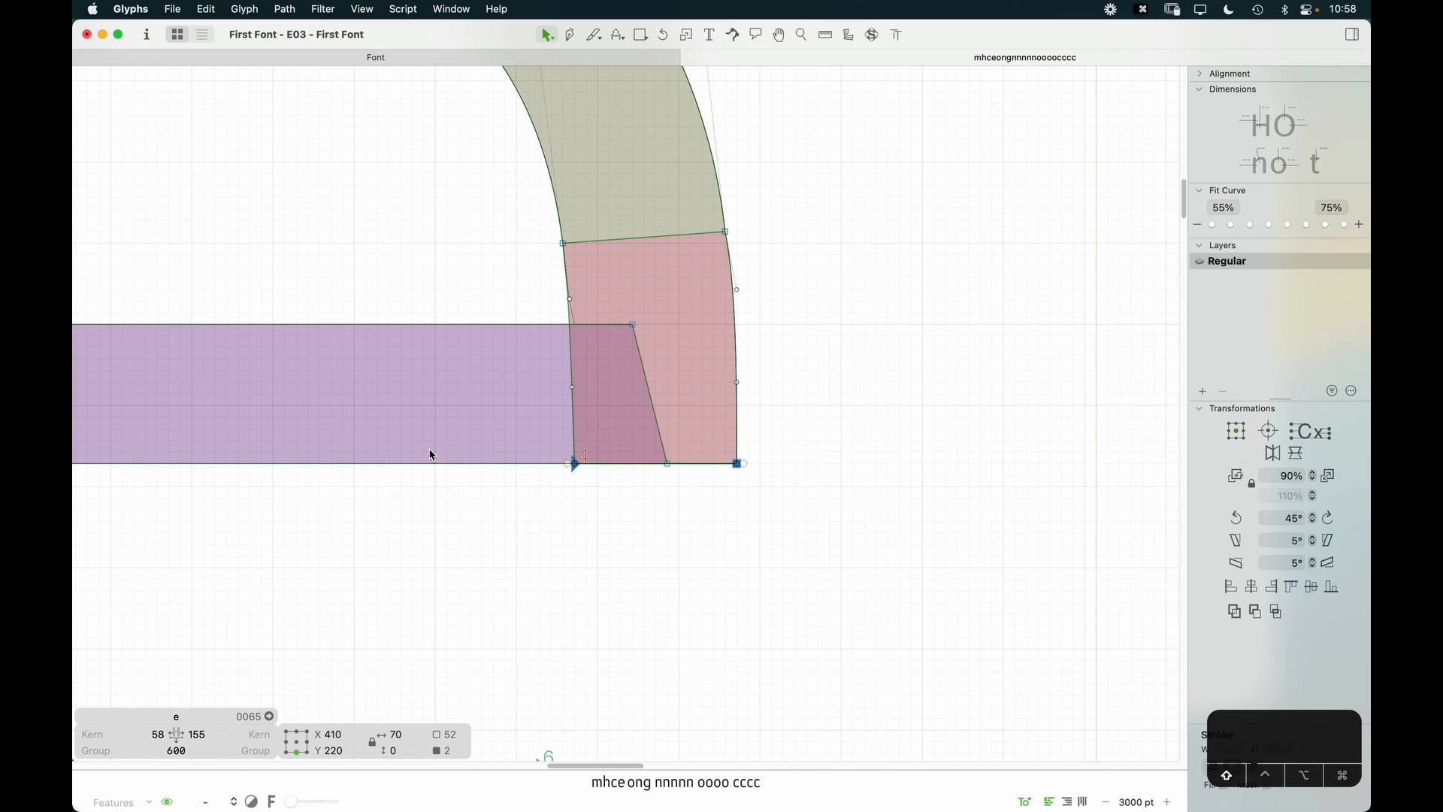
pyautogui.press('Left')
pyautogui.press('Right')
pyautogui.hotkey('alt', 'Left')
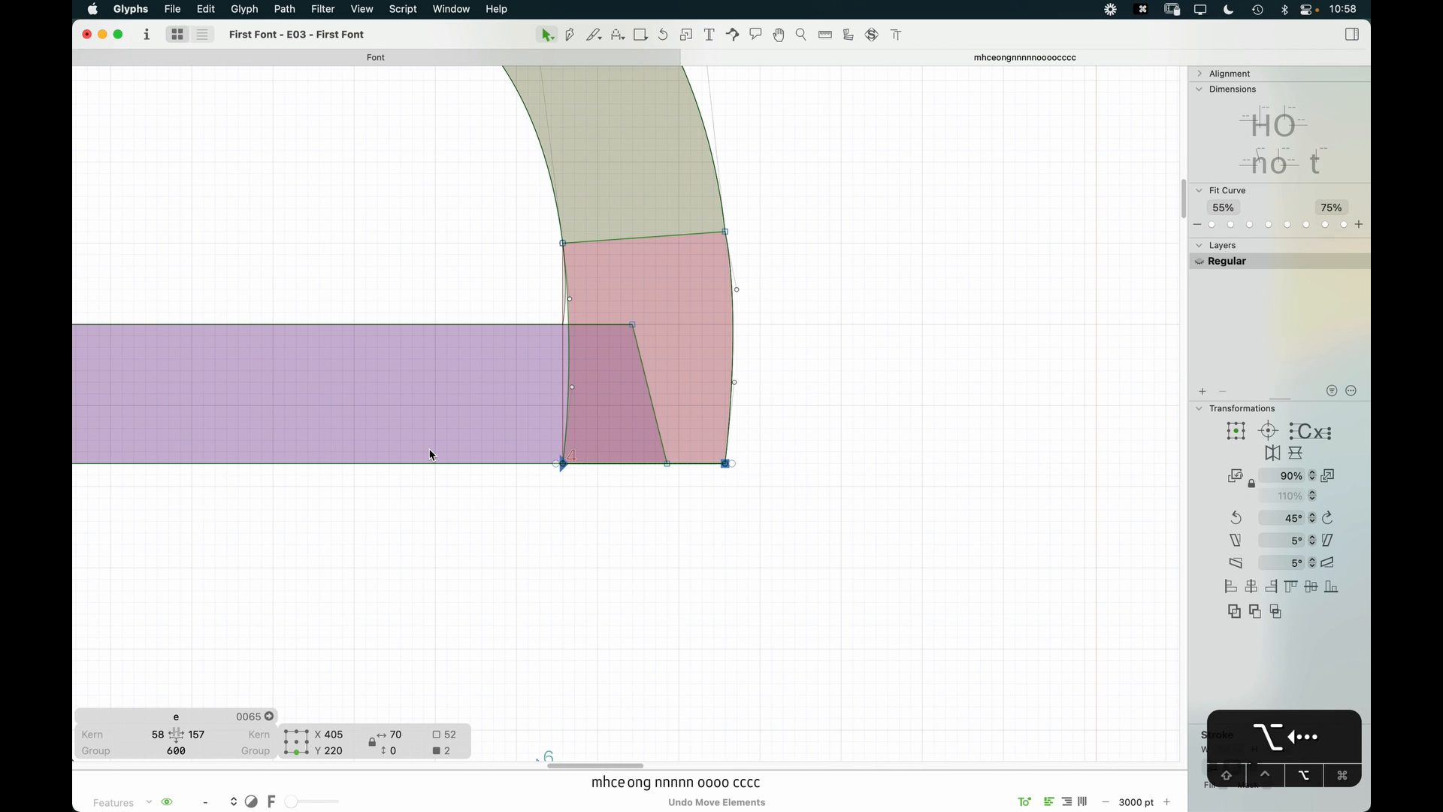
pyautogui.press('super+minus')
pyautogui.press('super+minus')
pyautogui.press('super+minus')
pyautogui.press('space')
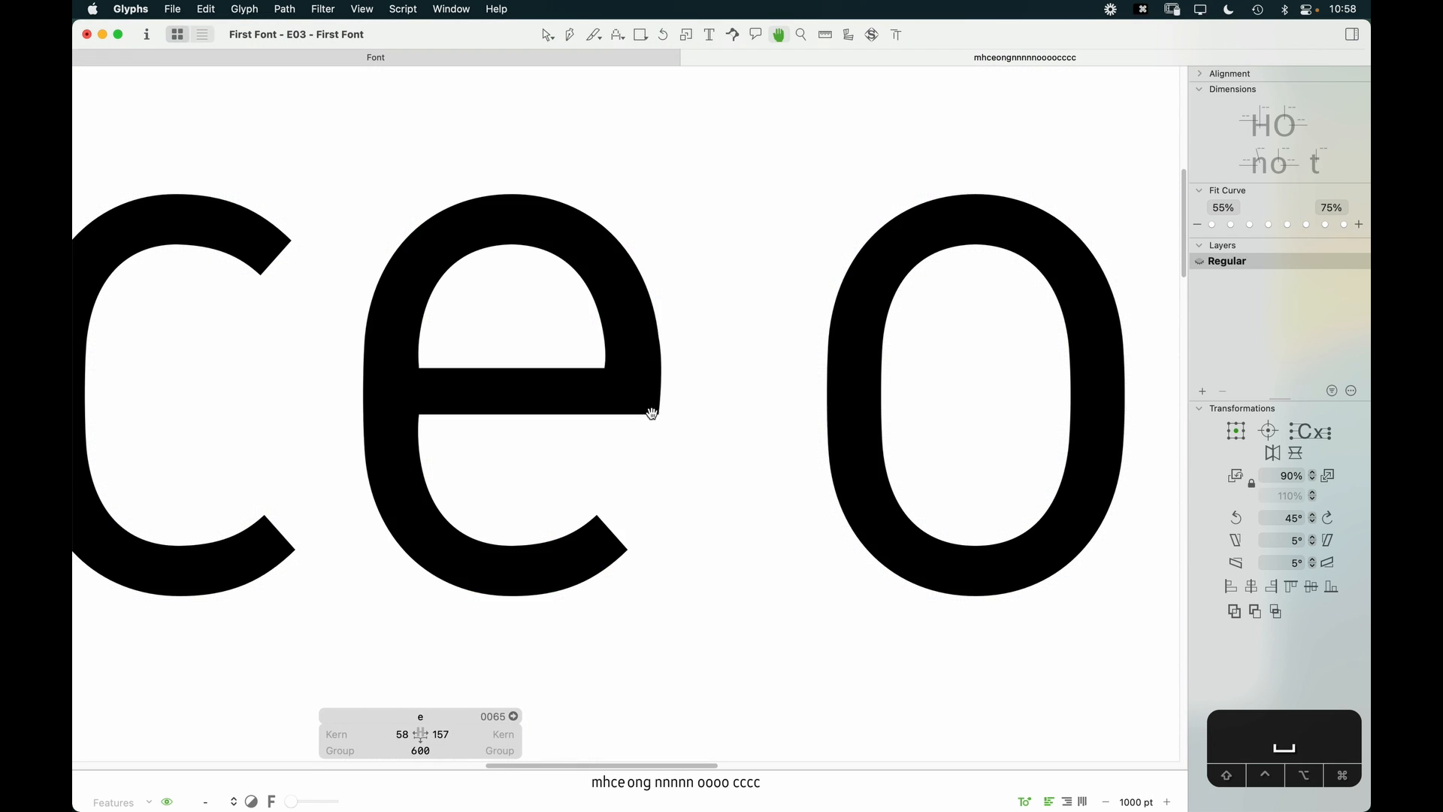
# Step: Select the right stem's bottom points with both curves' handles and shift them 5 units left to X 402.5
pyautogui.press('z')
pyautogui.moveTo(480, 196)
pyautogui.mouseDown()
pyautogui.moveTo(774, 492)
pyautogui.moveTo(821, 508)
pyautogui.mouseUp()
pyautogui.press('v')
pyautogui.press('space')
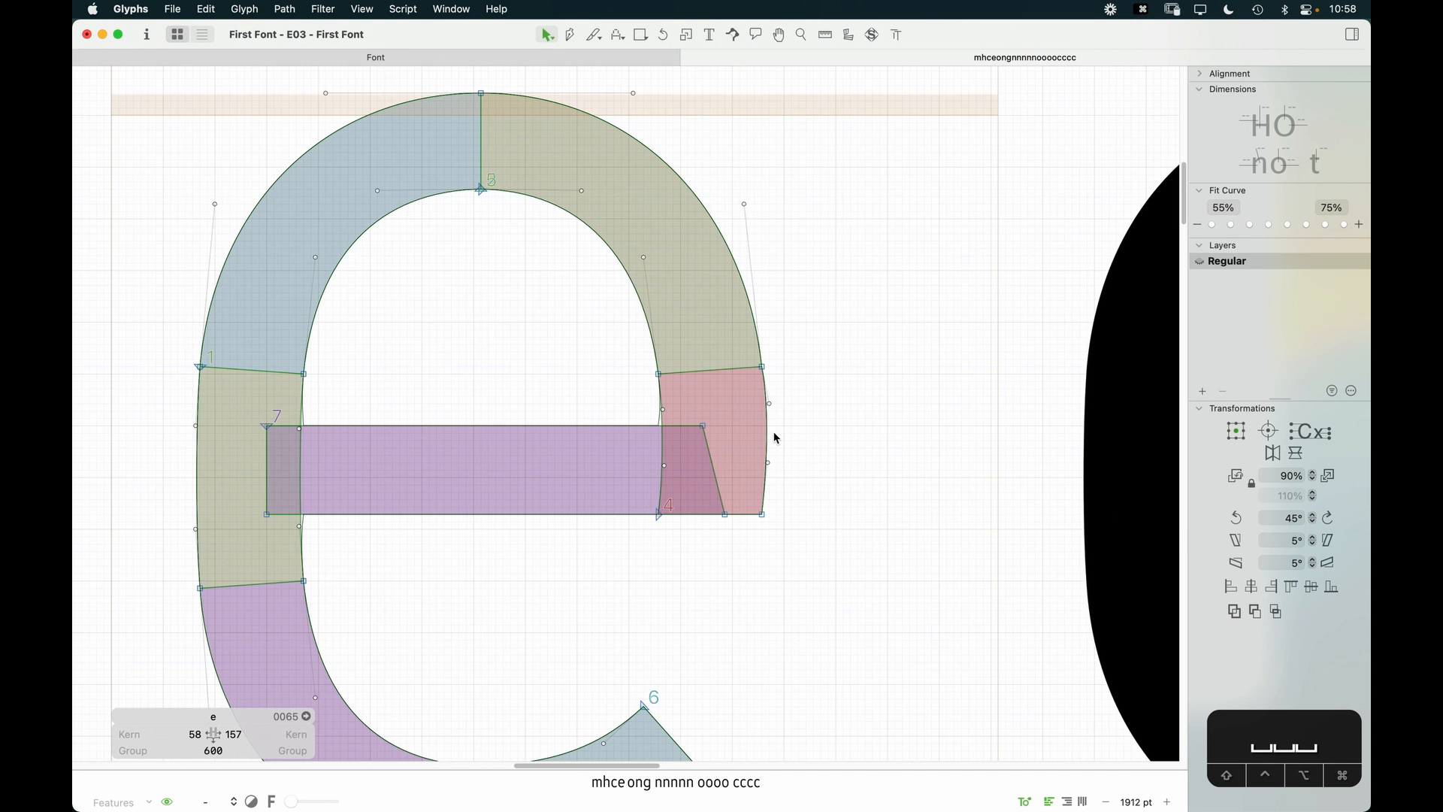
pyautogui.moveTo(783, 388); pyautogui.dragTo(733, 528)
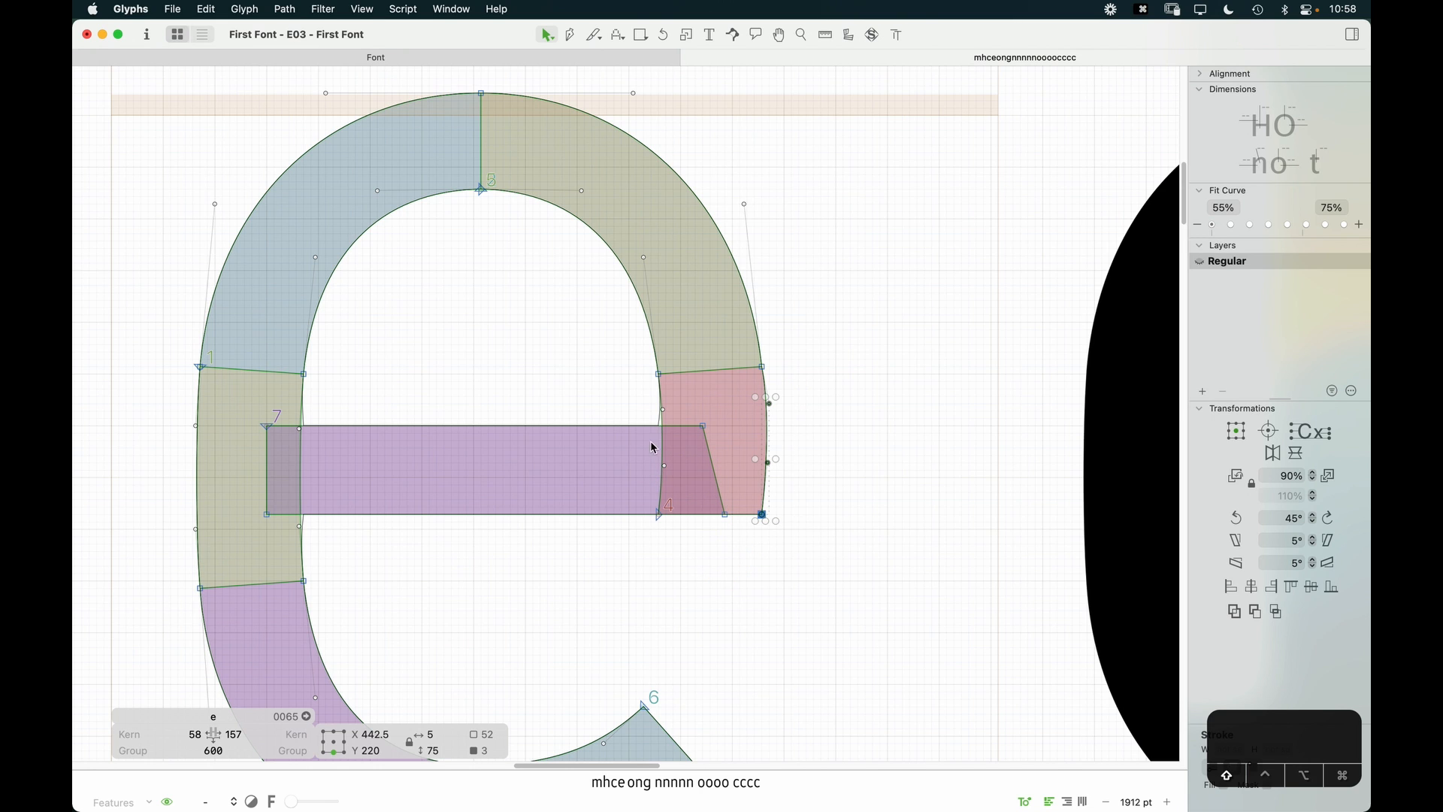
pyautogui.moveTo(643, 397); pyautogui.dragTo(667, 543)
pyautogui.press('Left')
pyautogui.press('Left')
pyautogui.press('Left')
pyautogui.press('Left')
pyautogui.press('Left')
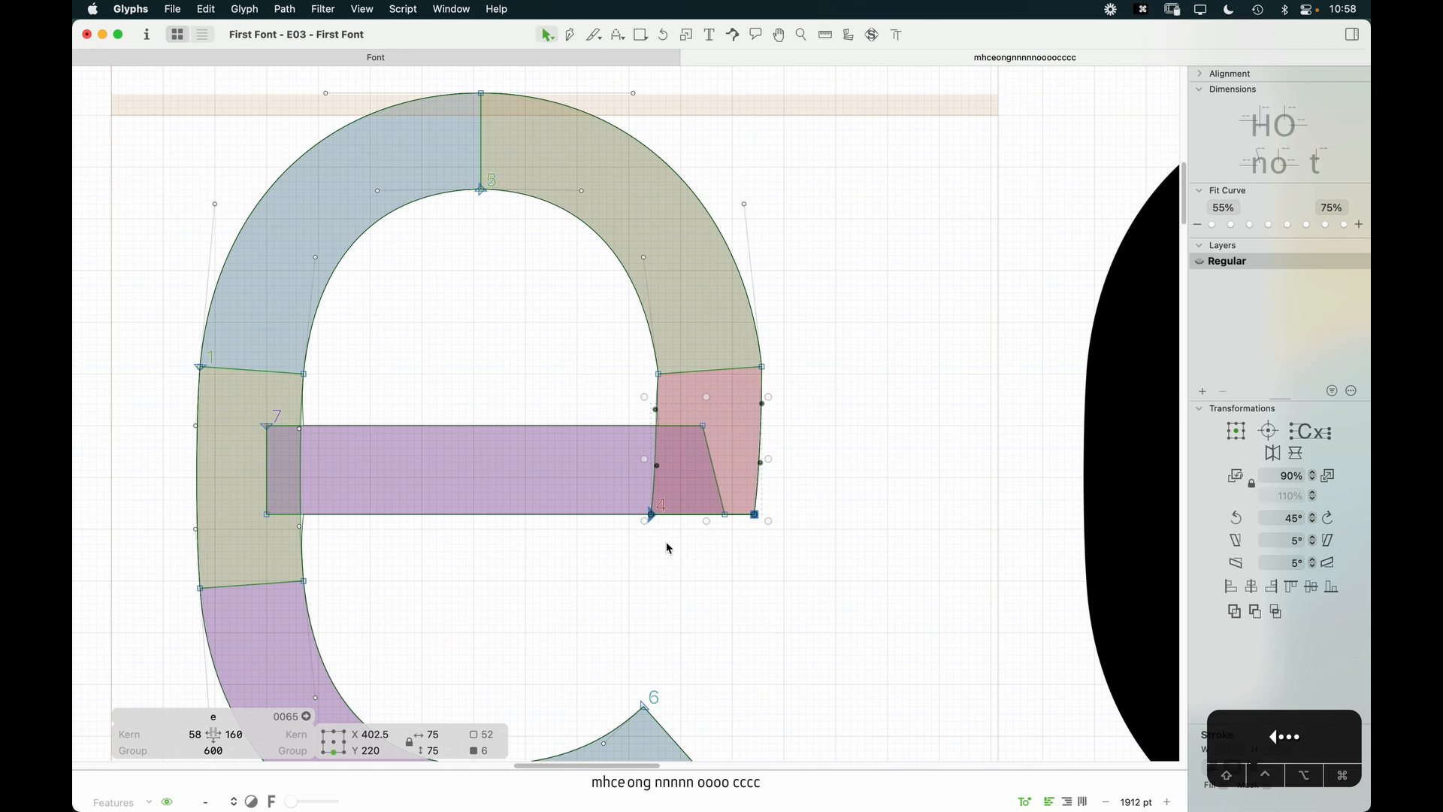
# Step: Compare the right stem's lower end at X 407.5 and X 402.5, leaving it at X 402.5
pyautogui.press('alt')
pyautogui.hotkey('alt', 'Left')
pyautogui.hotkey('alt', 'Left')
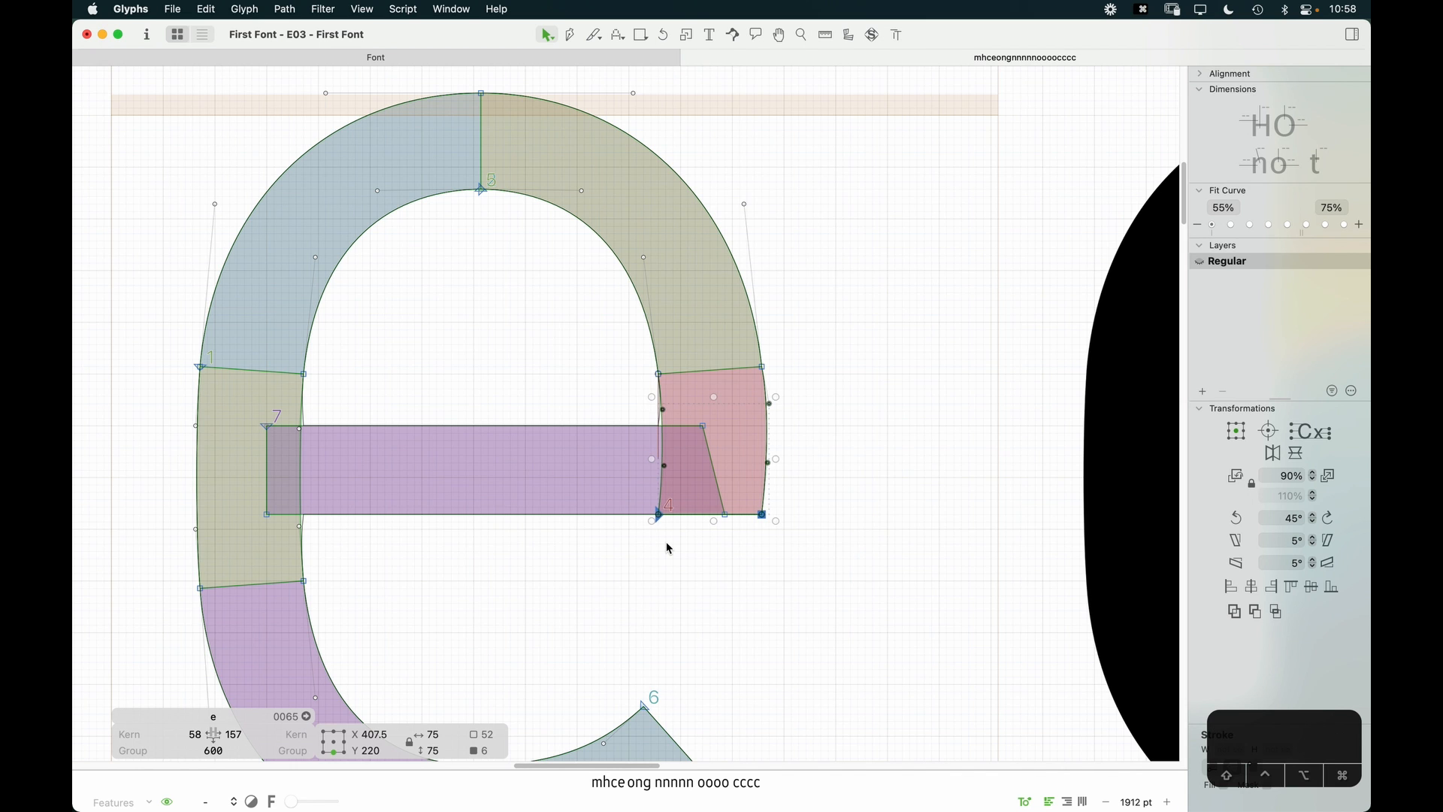
pyautogui.press('space')
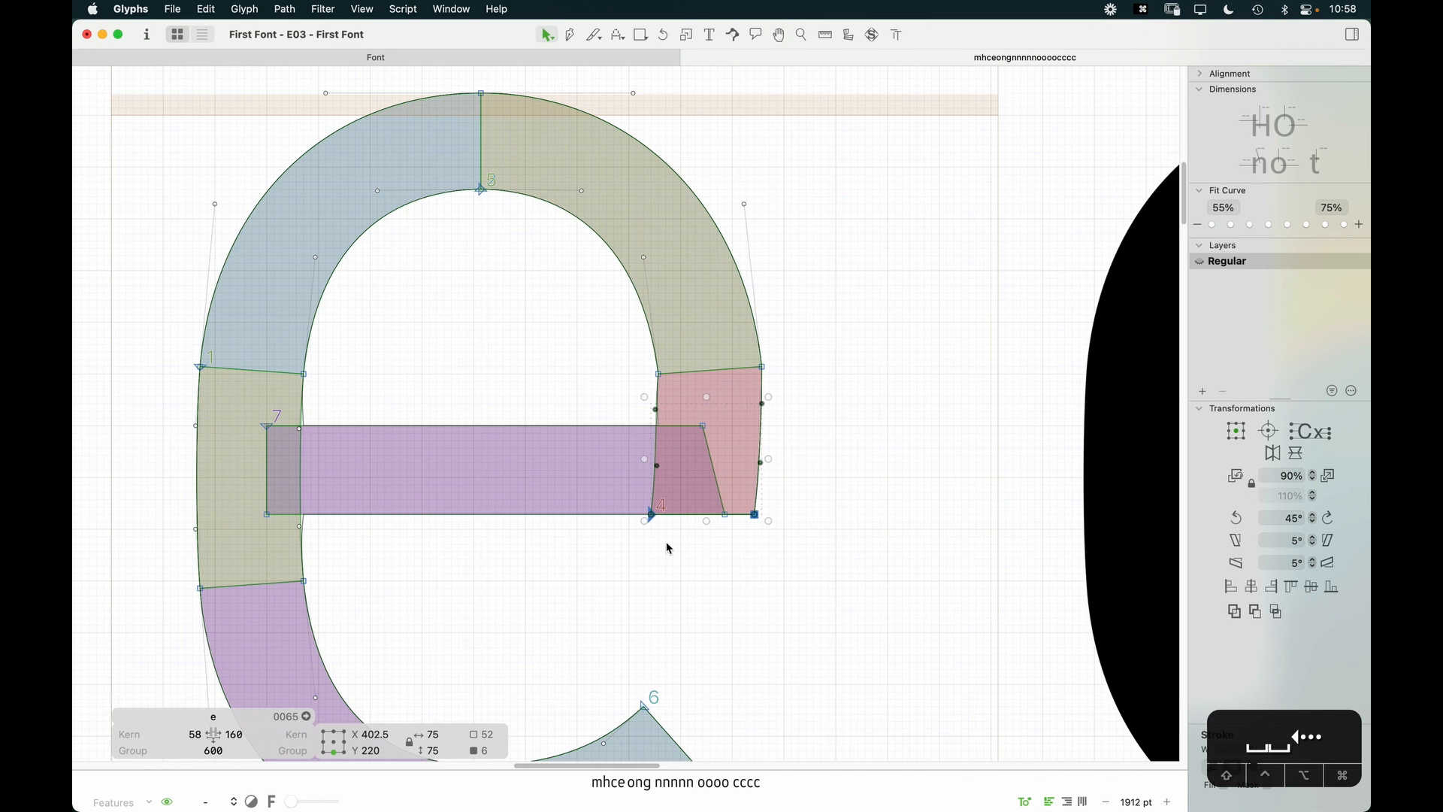
pyautogui.press('Right')
pyautogui.press('Right')
pyautogui.press('Right')
pyautogui.press('Right')
pyautogui.press('Right')
pyautogui.press('Left')
pyautogui.press('Left')
pyautogui.press('Left')
pyautogui.press('Left')
pyautogui.press('Left')
# Step: Nudge the two outer curve handles of the right stem segment slightly to the right and preview the curve
pyautogui.press('z')
pyautogui.moveTo(869, 281); pyautogui.dragTo(691, 463)
pyautogui.press('v')
pyautogui.moveTo(814, 290); pyautogui.dragTo(690, 483)
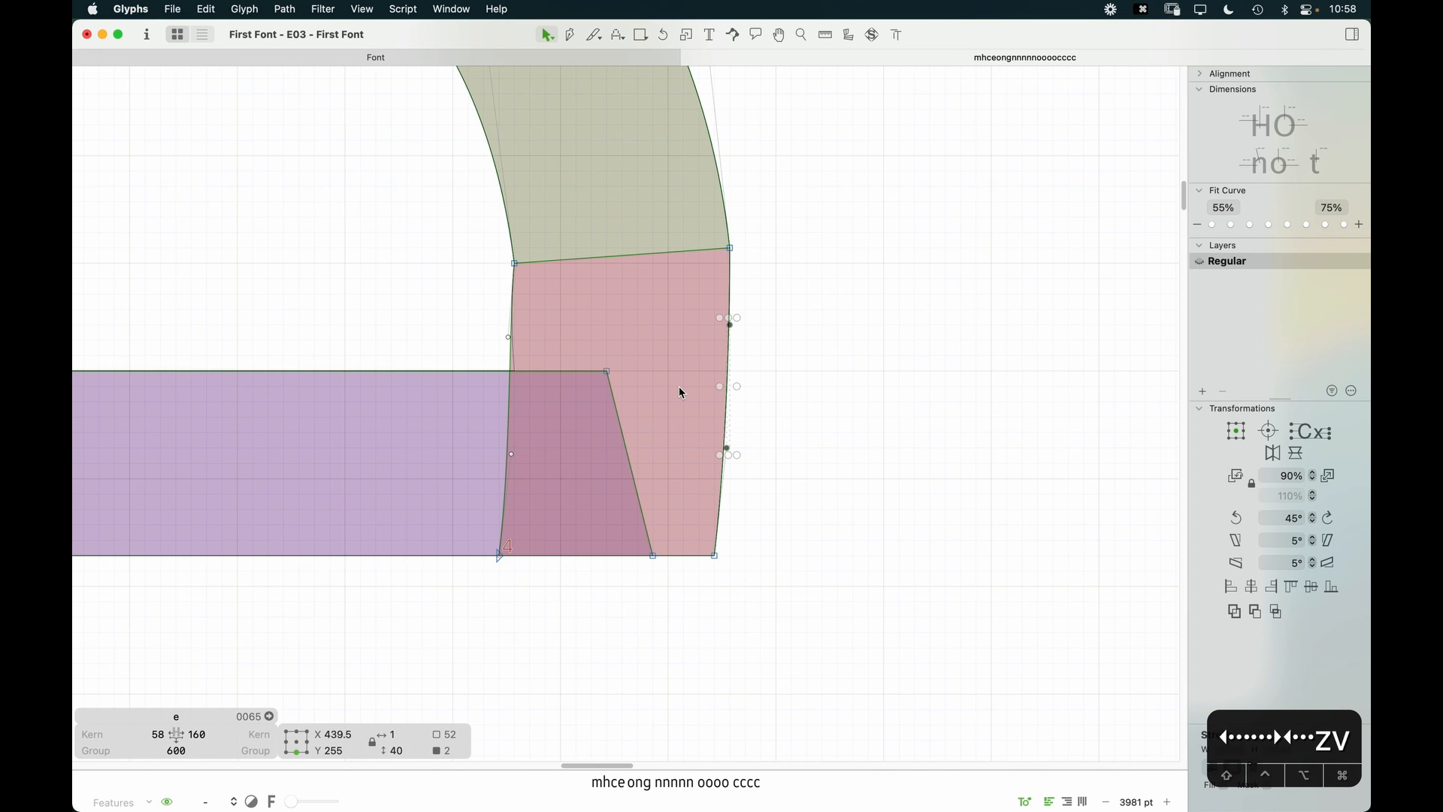
pyautogui.hotkey('alt', 'Right')
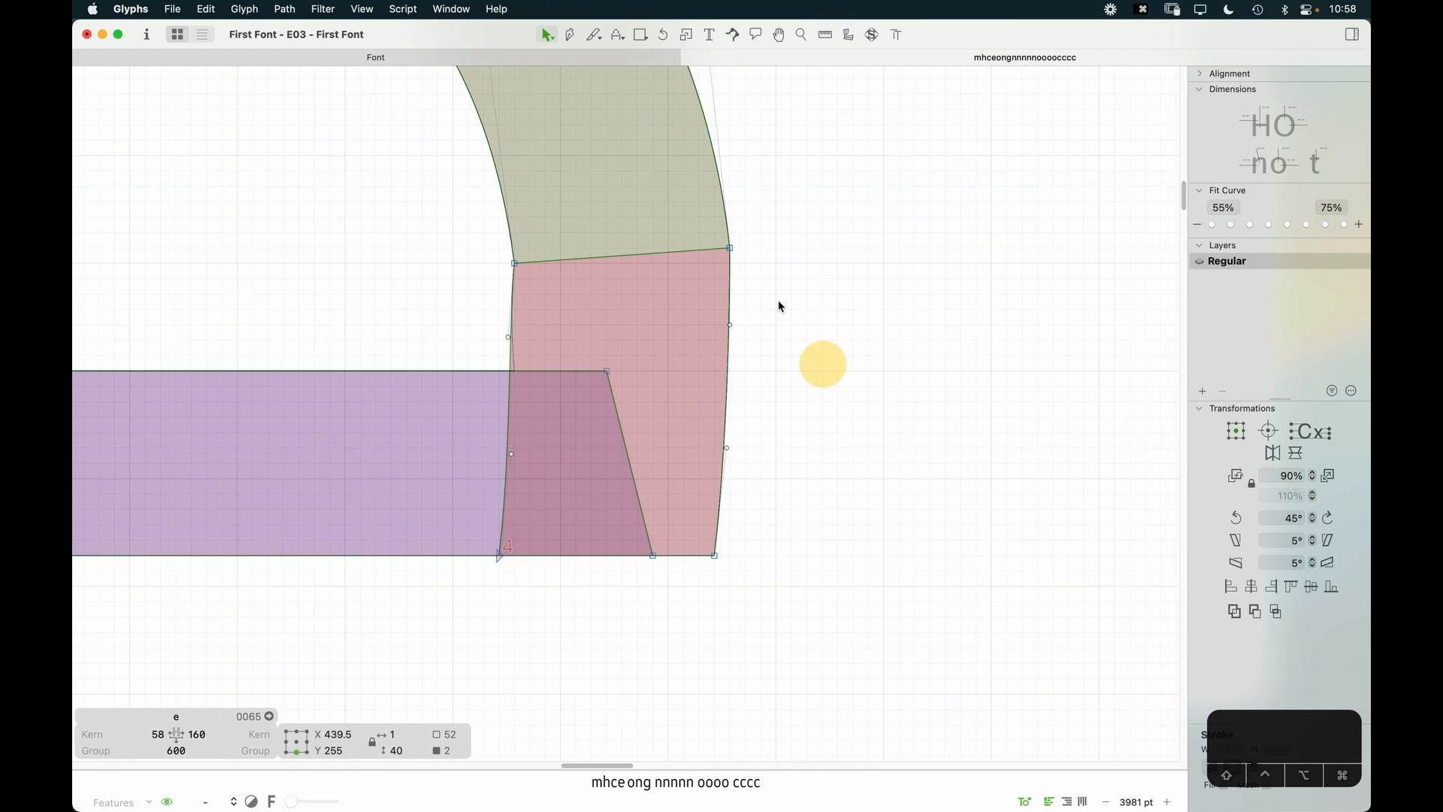
pyautogui.hotkey('alt', 'Right')
pyautogui.hotkey('alt', 'Right')
pyautogui.hotkey('alt', 'Right')
pyautogui.press('super+minus')
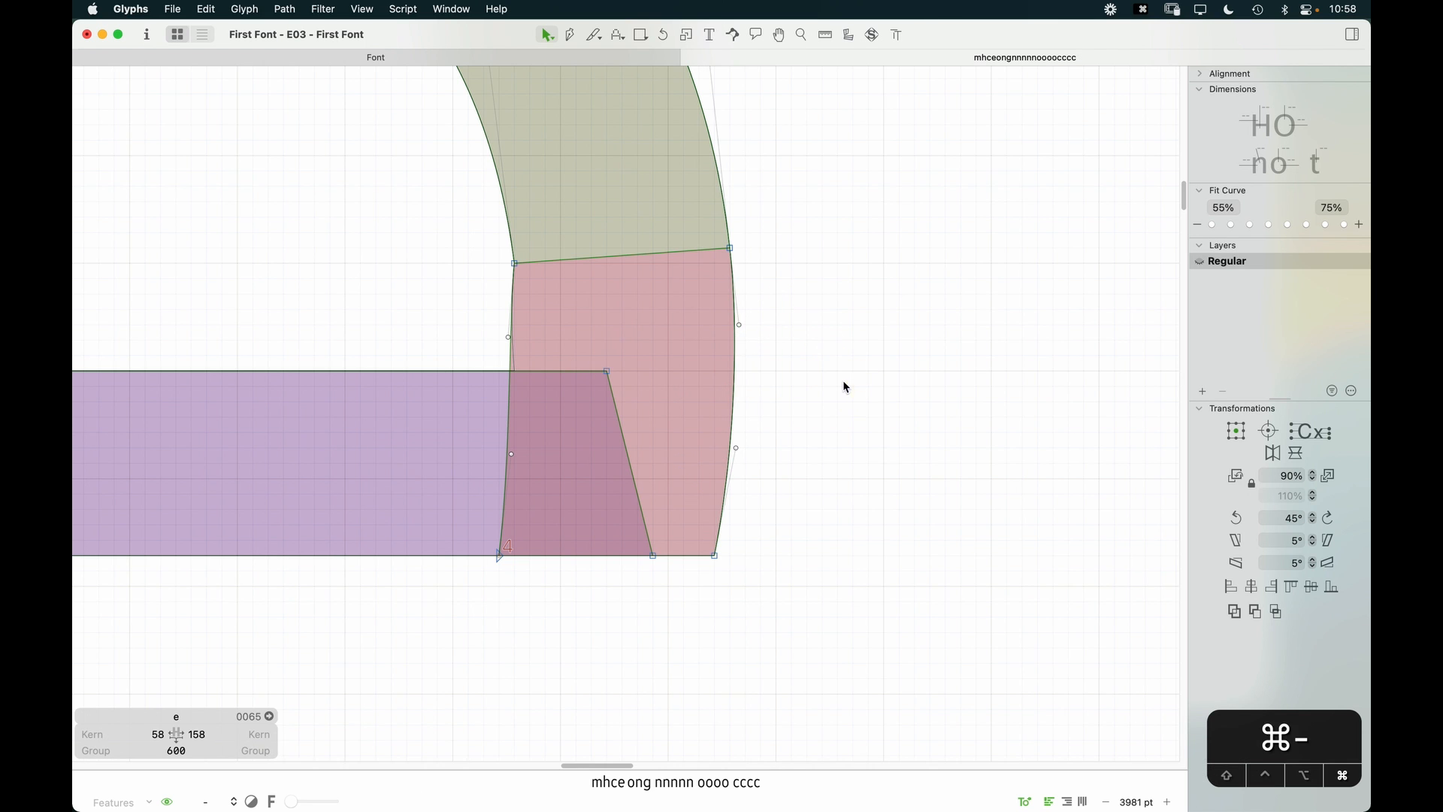
pyautogui.press('space')
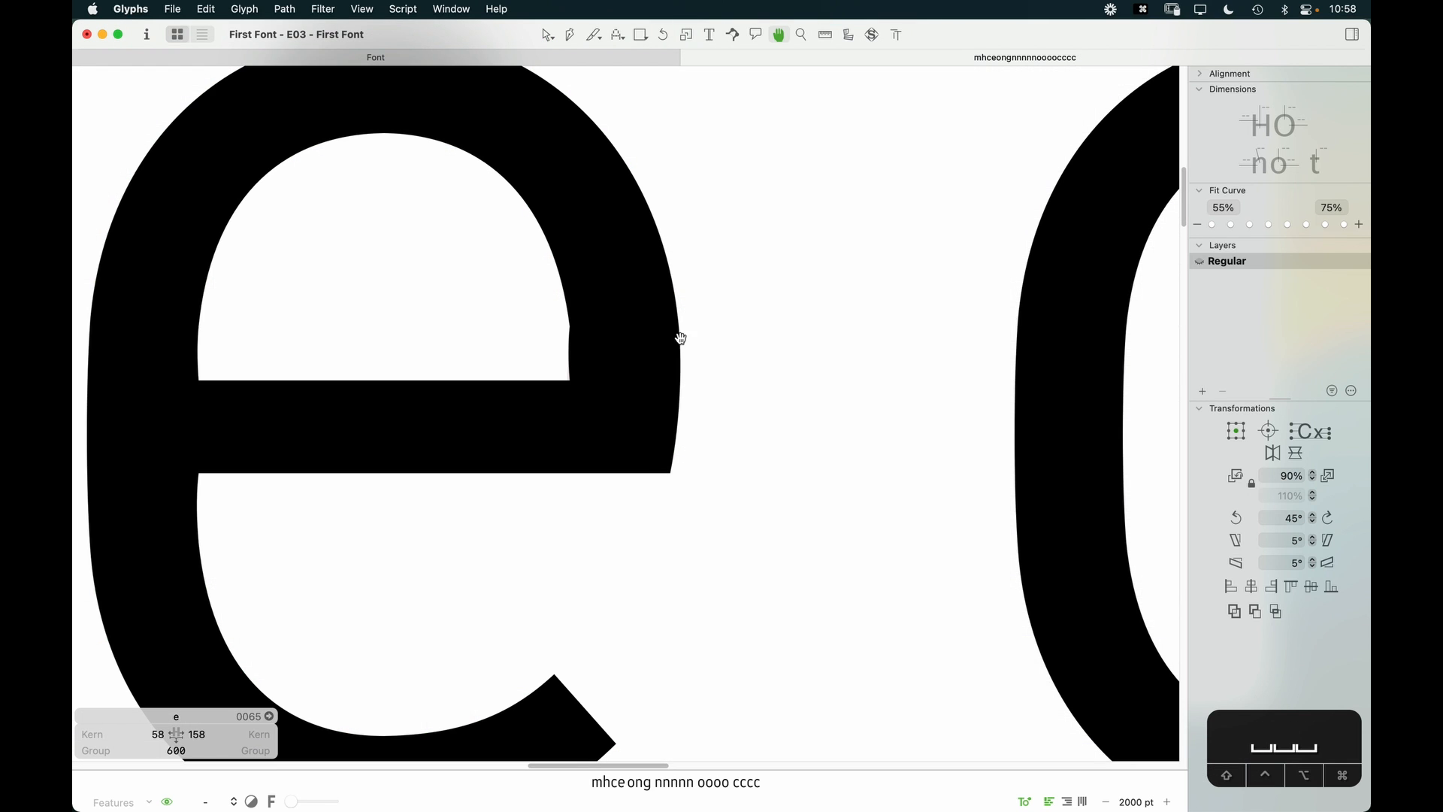
# Step: Select the right stem's points and handles with the crossbar's right end and shift them 5 units left
pyautogui.moveTo(647, 511); pyautogui.dragTo(696, 549)
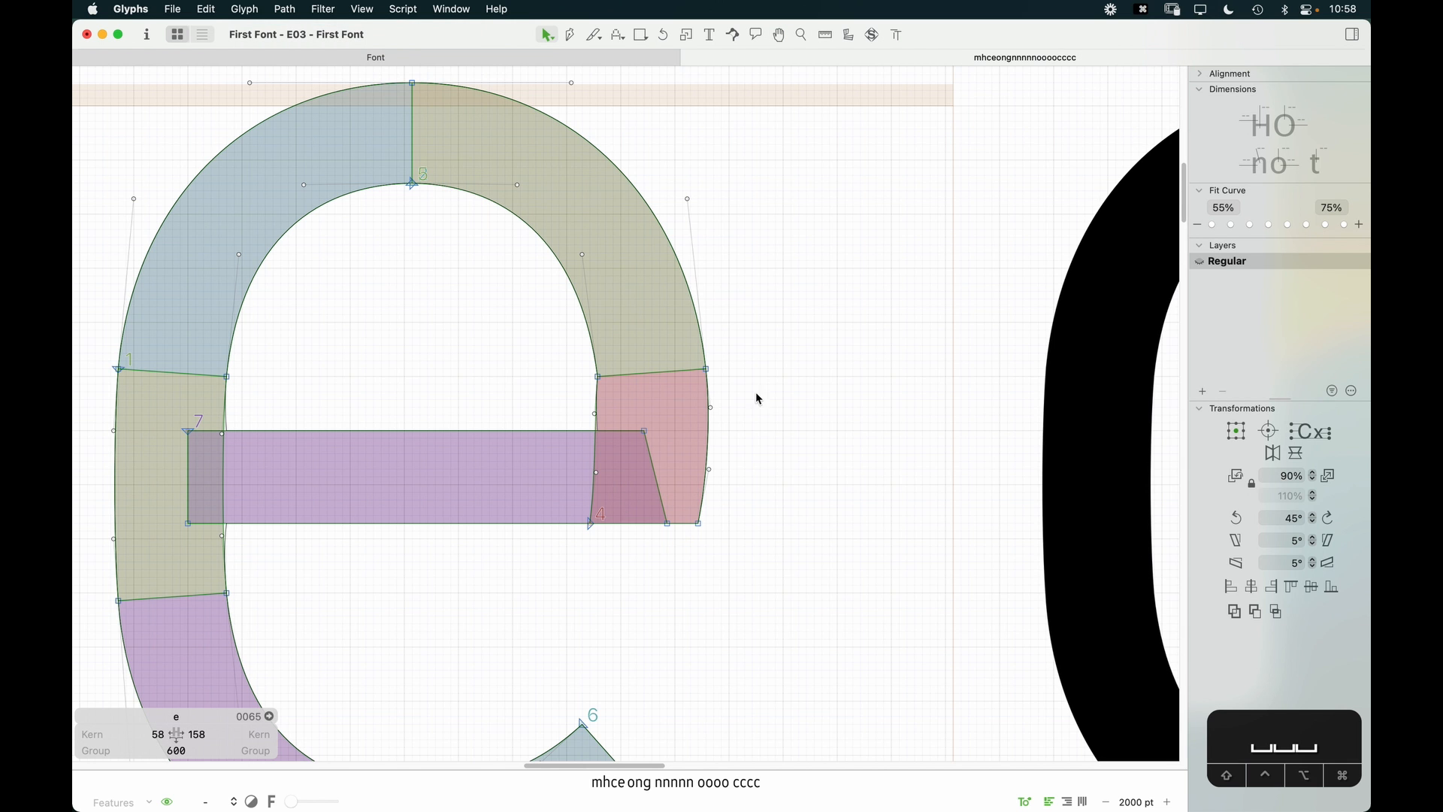
pyautogui.moveTo(720, 352); pyautogui.dragTo(584, 557)
pyautogui.press('Left')
pyautogui.press('Left')
pyautogui.press('Left')
pyautogui.press('Left')
pyautogui.press('Left')
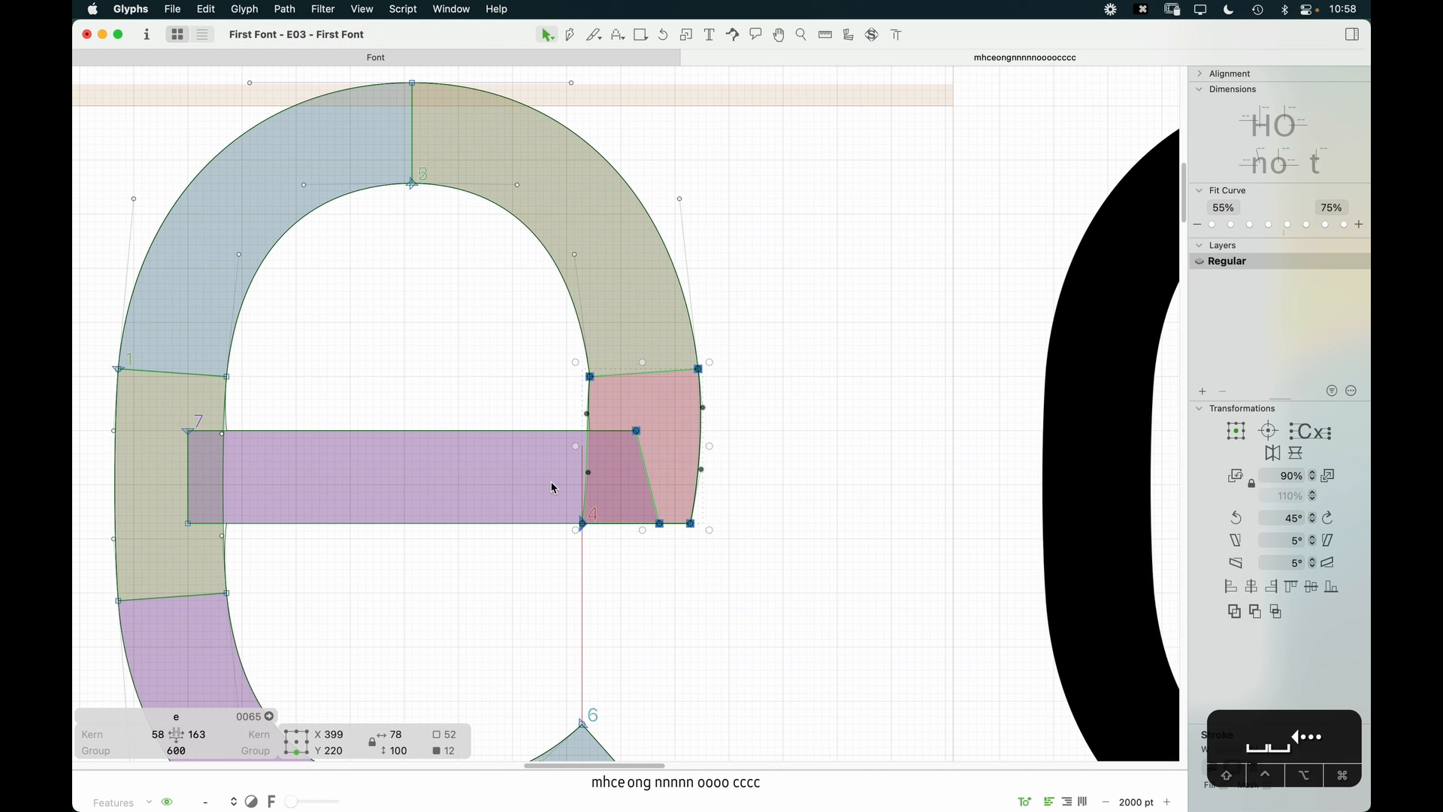
# Step: Shift the two top handles of the e's upper right arc right until their selection centres on X 350.5, and preview the glyph
pyautogui.moveTo(590, 139); pyautogui.dragTo(605, 197)
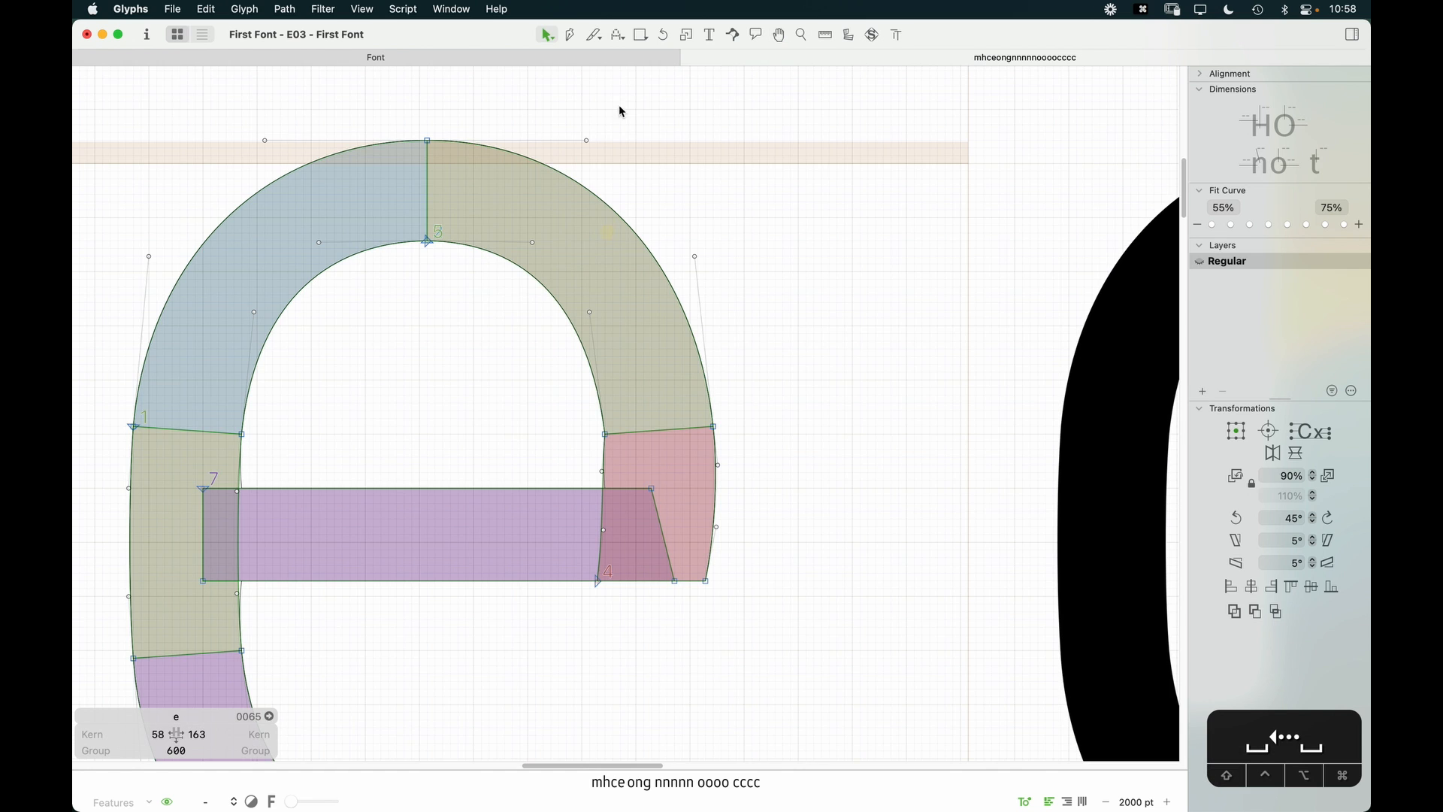
pyautogui.moveTo(619, 106); pyautogui.dragTo(498, 309)
pyautogui.press('Right')
pyautogui.press('Right')
pyautogui.press('Right')
pyautogui.press('Right')
pyautogui.press('Right')
pyautogui.press('Right')
pyautogui.press('Right')
pyautogui.press('Right')
pyautogui.press('Right')
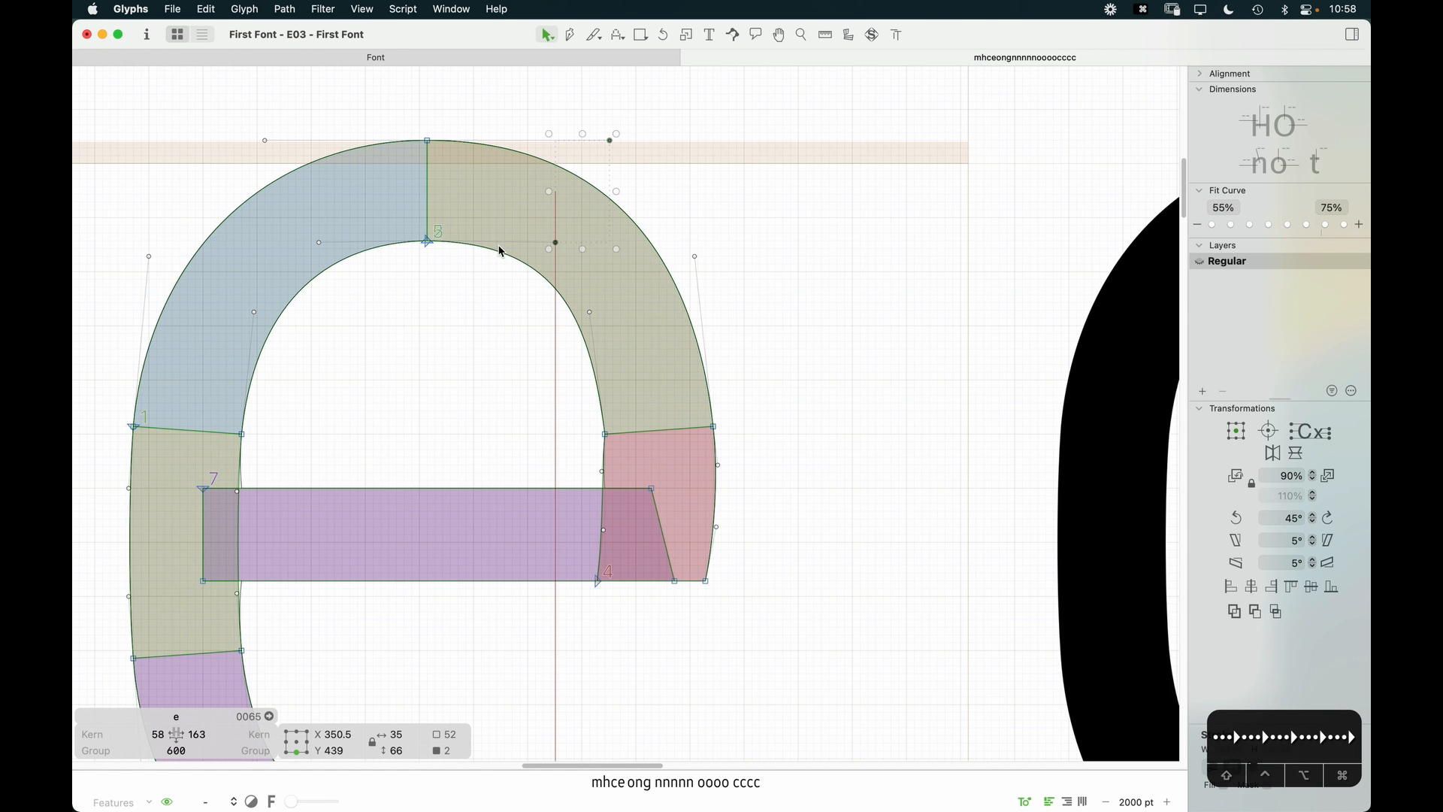
pyautogui.press('super+minus')
pyautogui.press('super+minus')
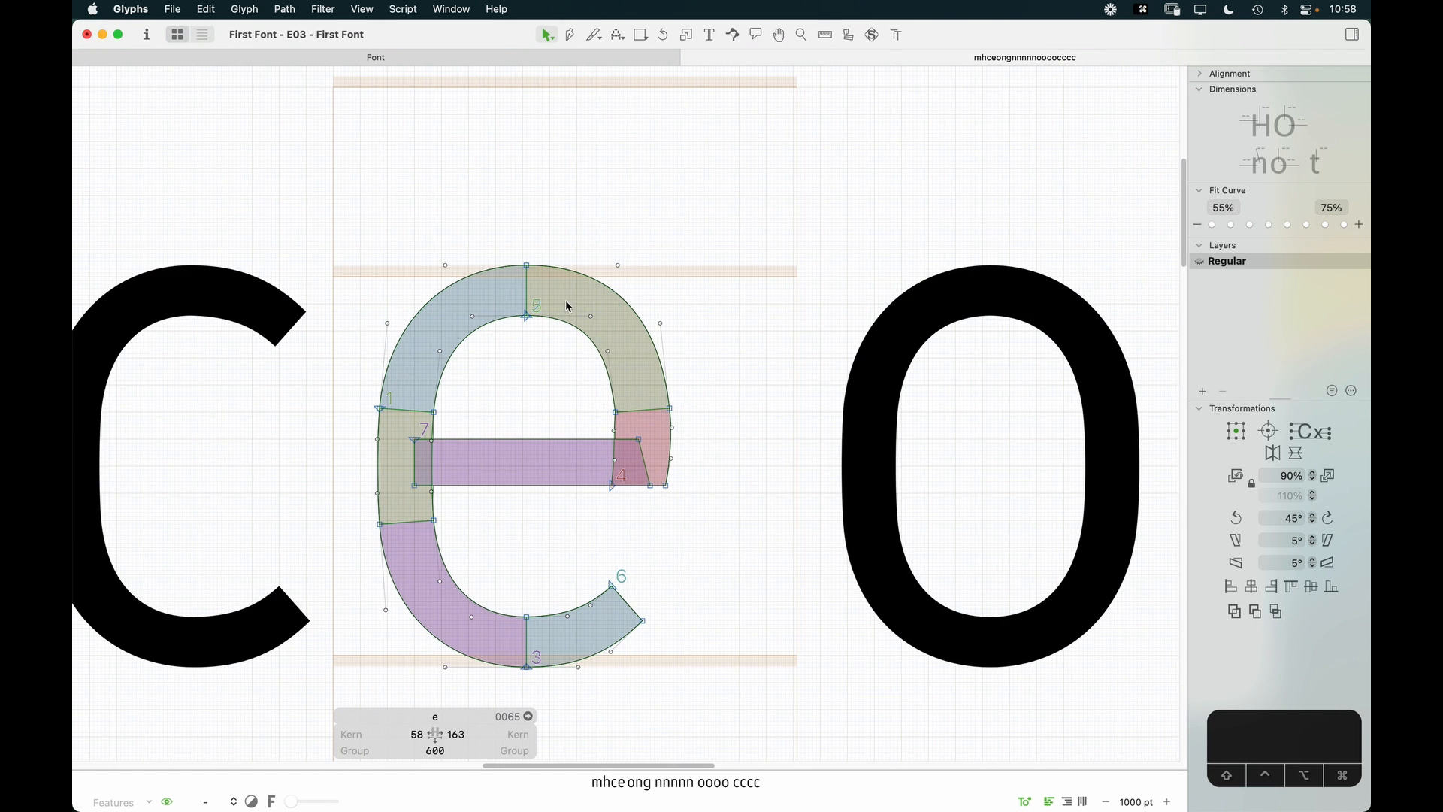
pyautogui.press('space')
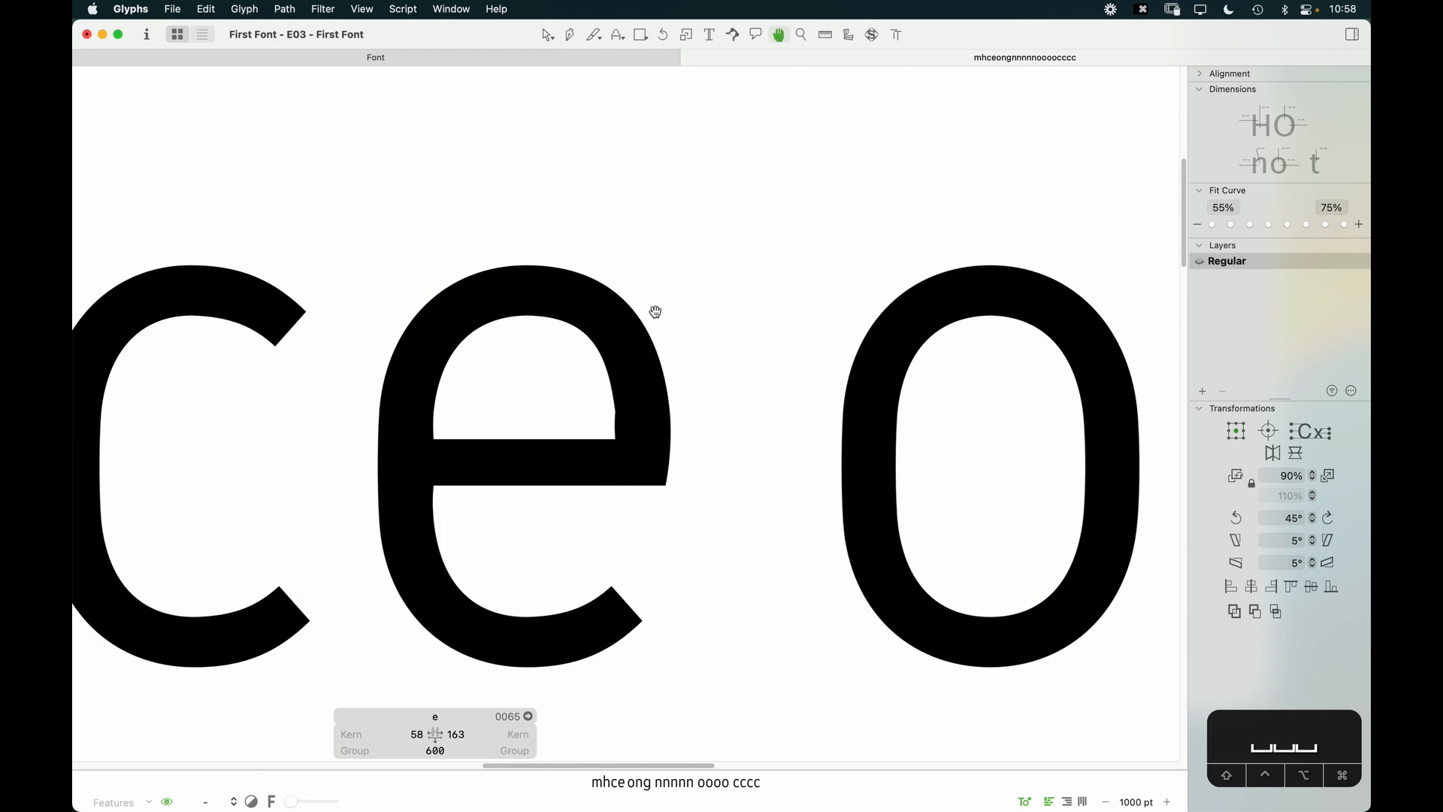
# Step: Nudge the two lower handles of the upper right arc slightly to the right and preview the curve
pyautogui.moveTo(695, 303); pyautogui.dragTo(569, 375)
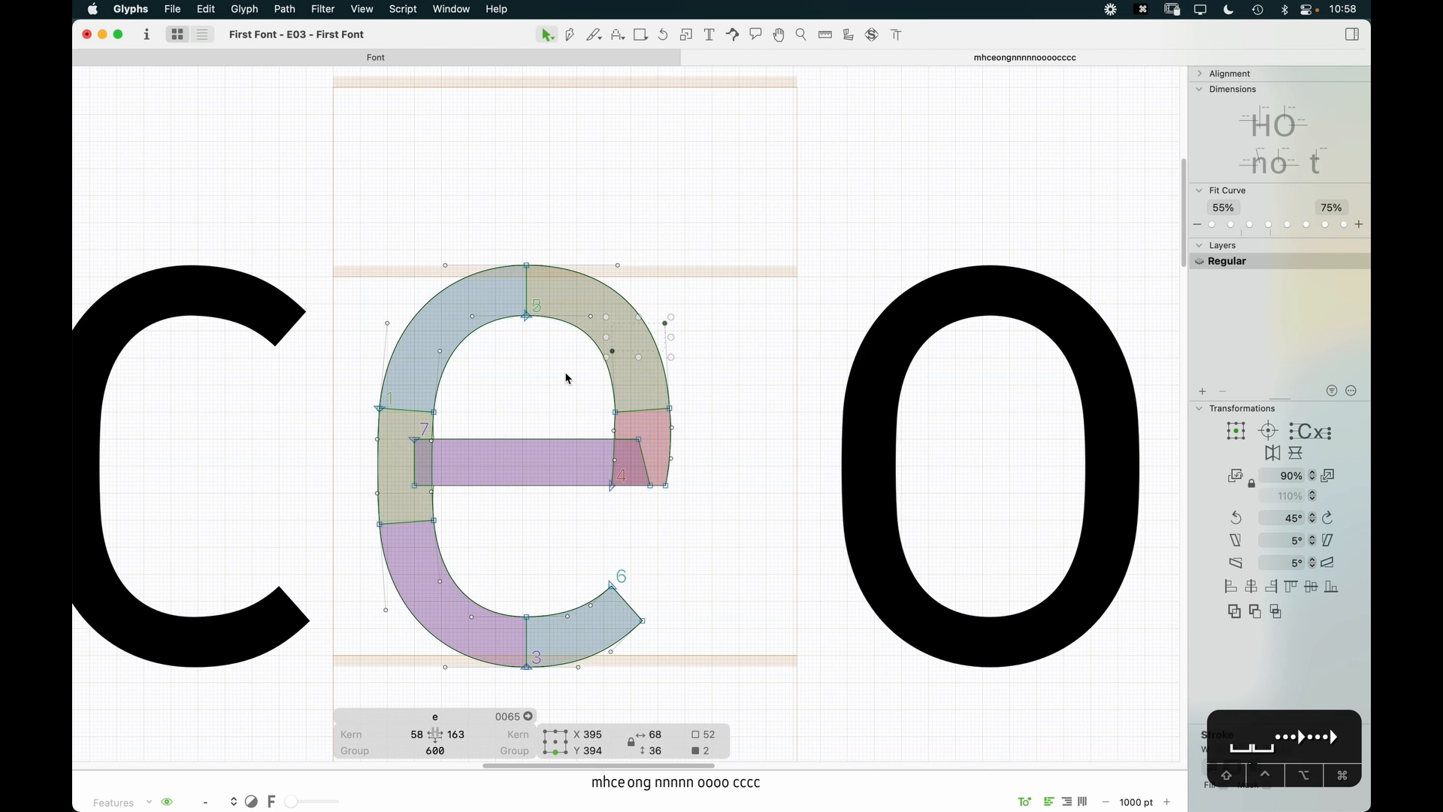
pyautogui.press('space')
pyautogui.press('space')
pyautogui.press('space')
# Step: Try to align the right stem's upper outer handle vertically below its point at X 435, and undo the handle change
pyautogui.press('z')
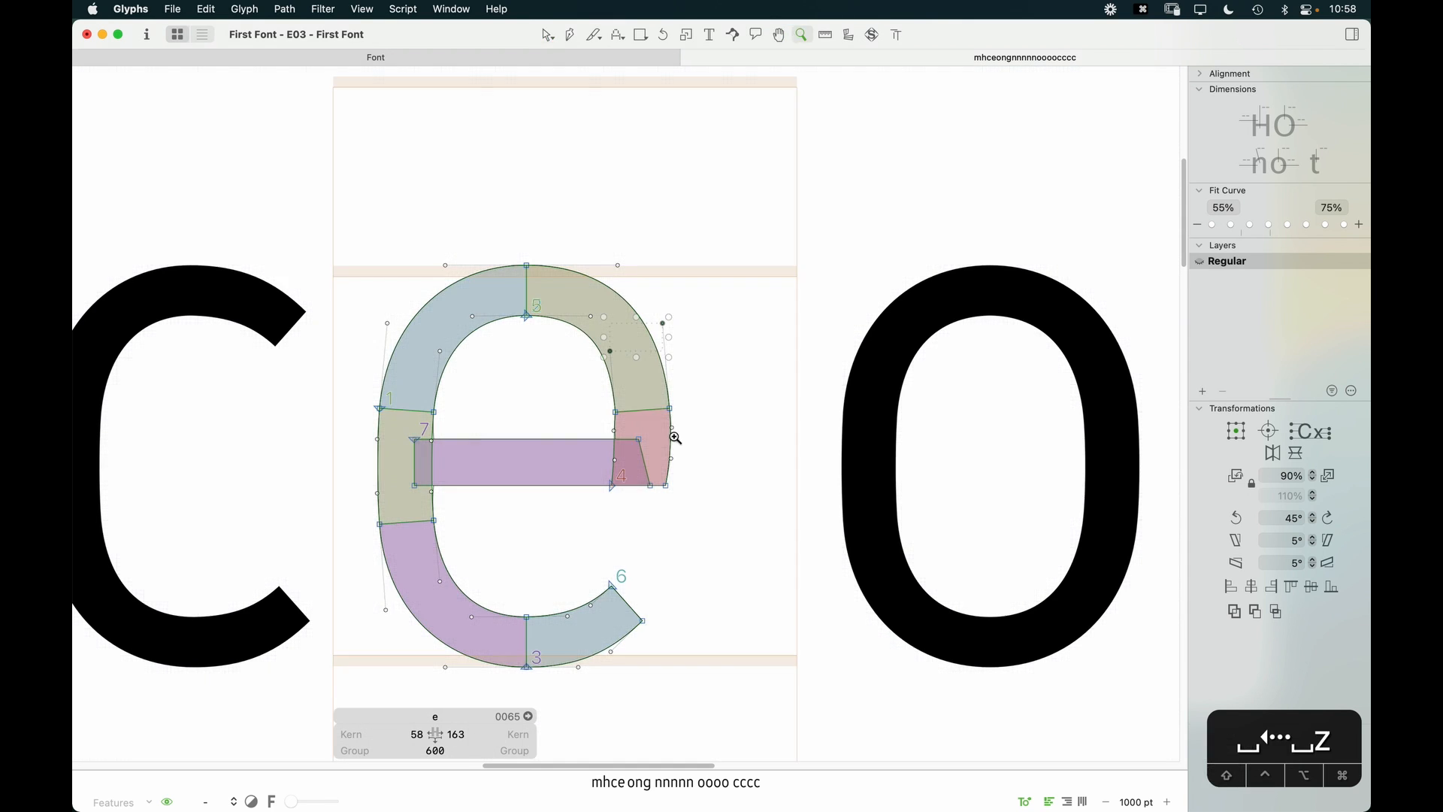
pyautogui.click(675, 438)
pyautogui.press('v')
pyautogui.click(729, 278)
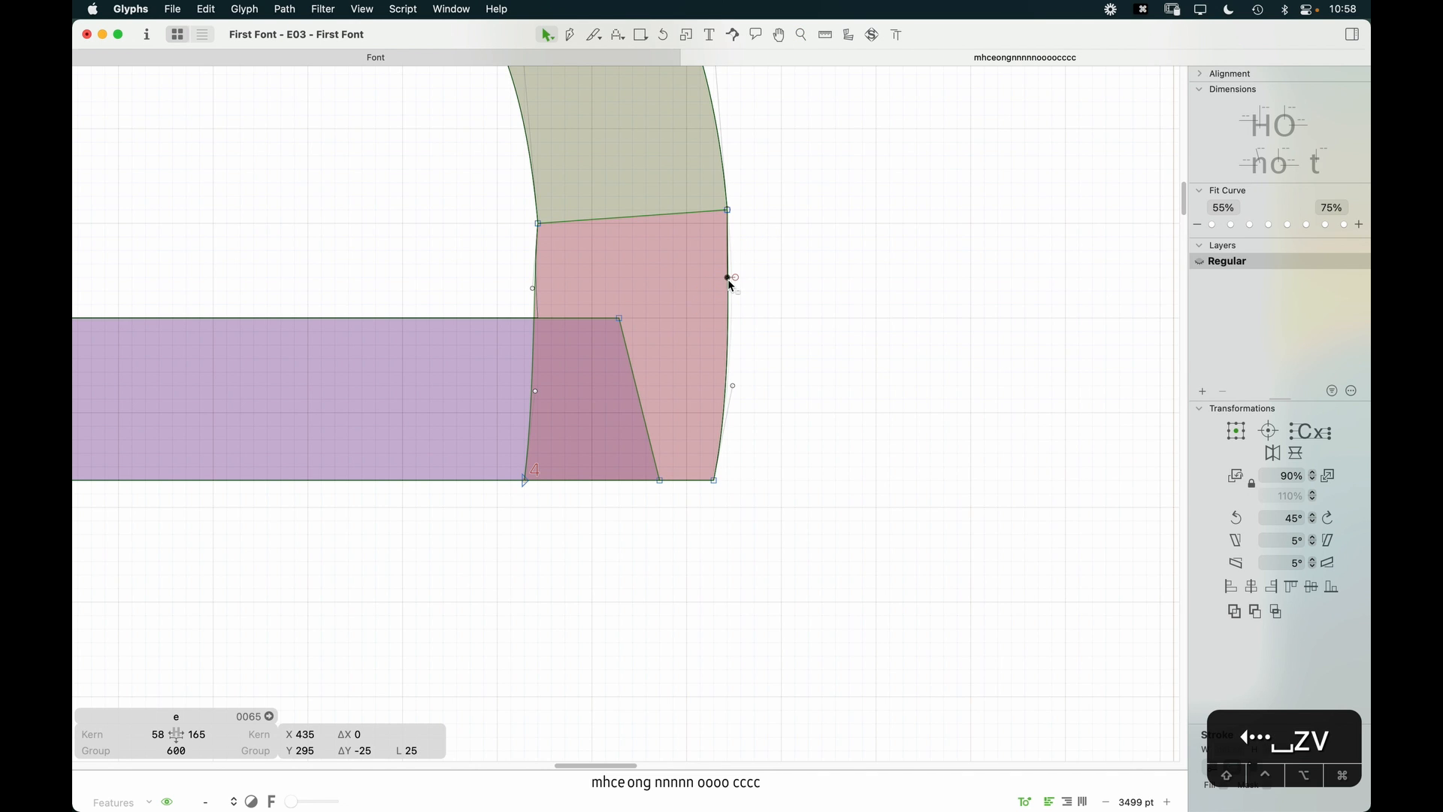
pyautogui.moveTo(735, 291)
pyautogui.mouseDown()
pyautogui.moveTo(737, 248)
pyautogui.moveTo(741, 332)
pyautogui.moveTo(738, 309)
pyautogui.mouseUp()
pyautogui.press('super+z')
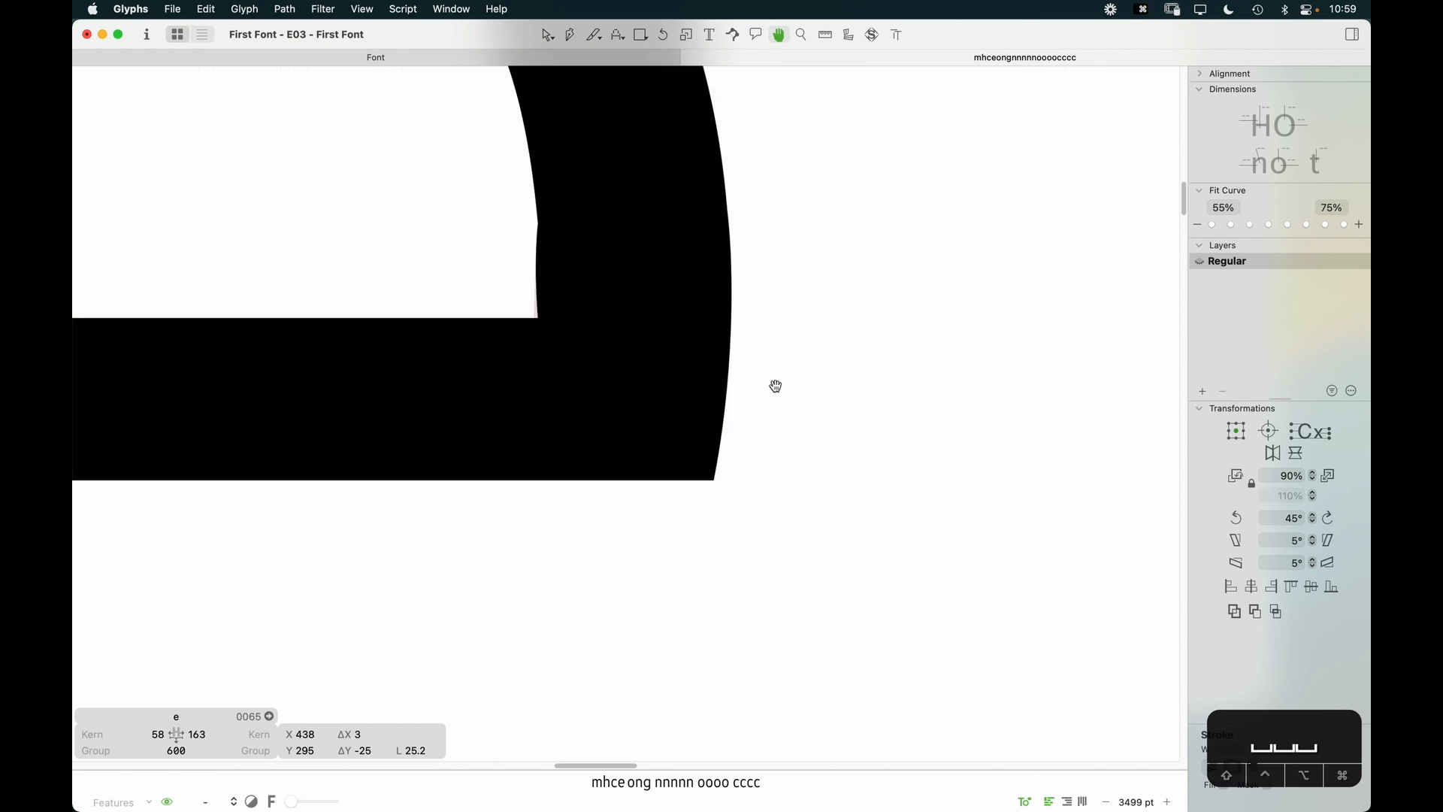
# Step: Try the right stem's lower outer corner at X 435 in the full glyph, and return it to X 430
pyautogui.press('super+minus')
pyautogui.click(701, 467)
pyautogui.hotkey('alt', 'Right')
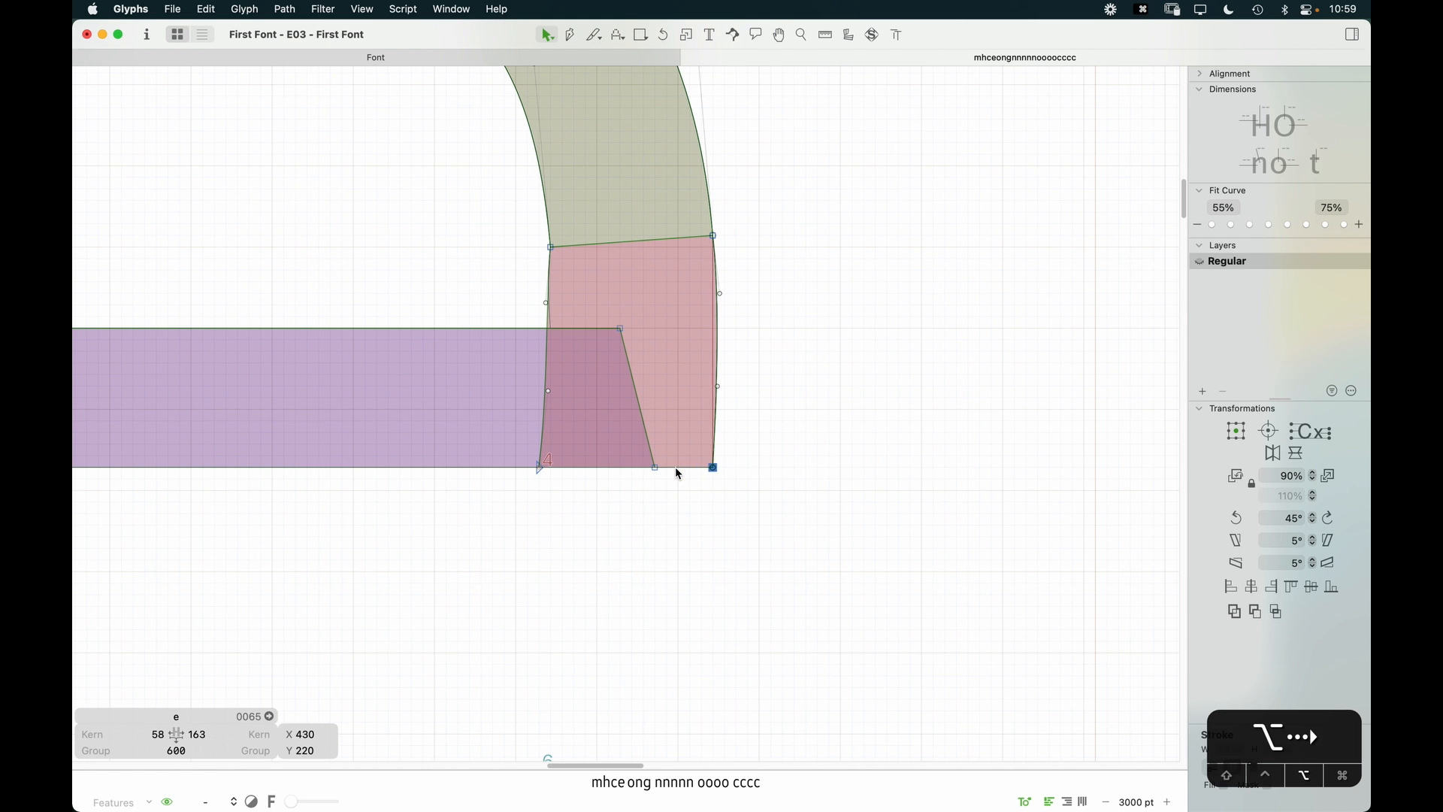
pyautogui.press('super+minus')
pyautogui.press('super+minus')
pyautogui.press('space')
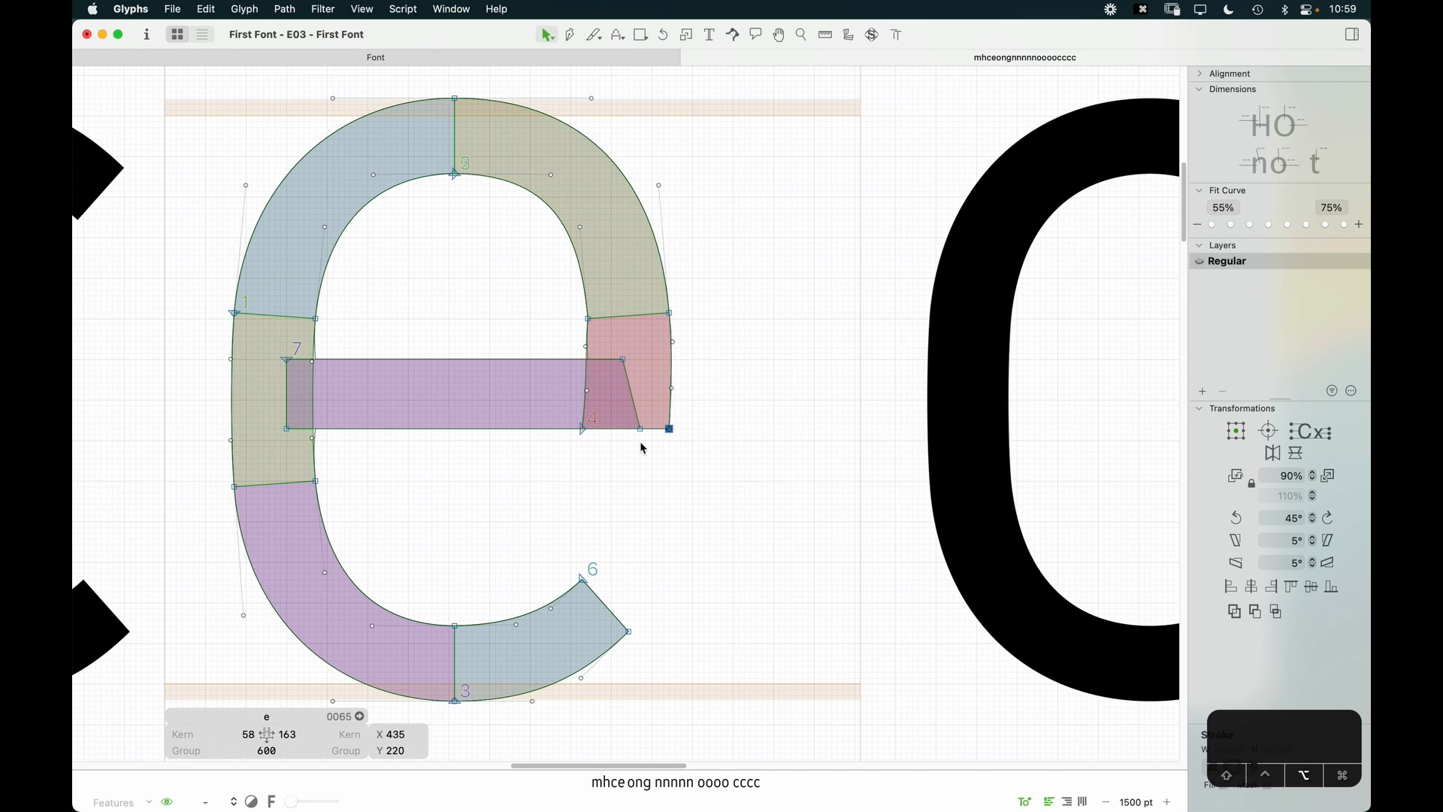
pyautogui.hotkey('alt', 'Left')
pyautogui.press('space')
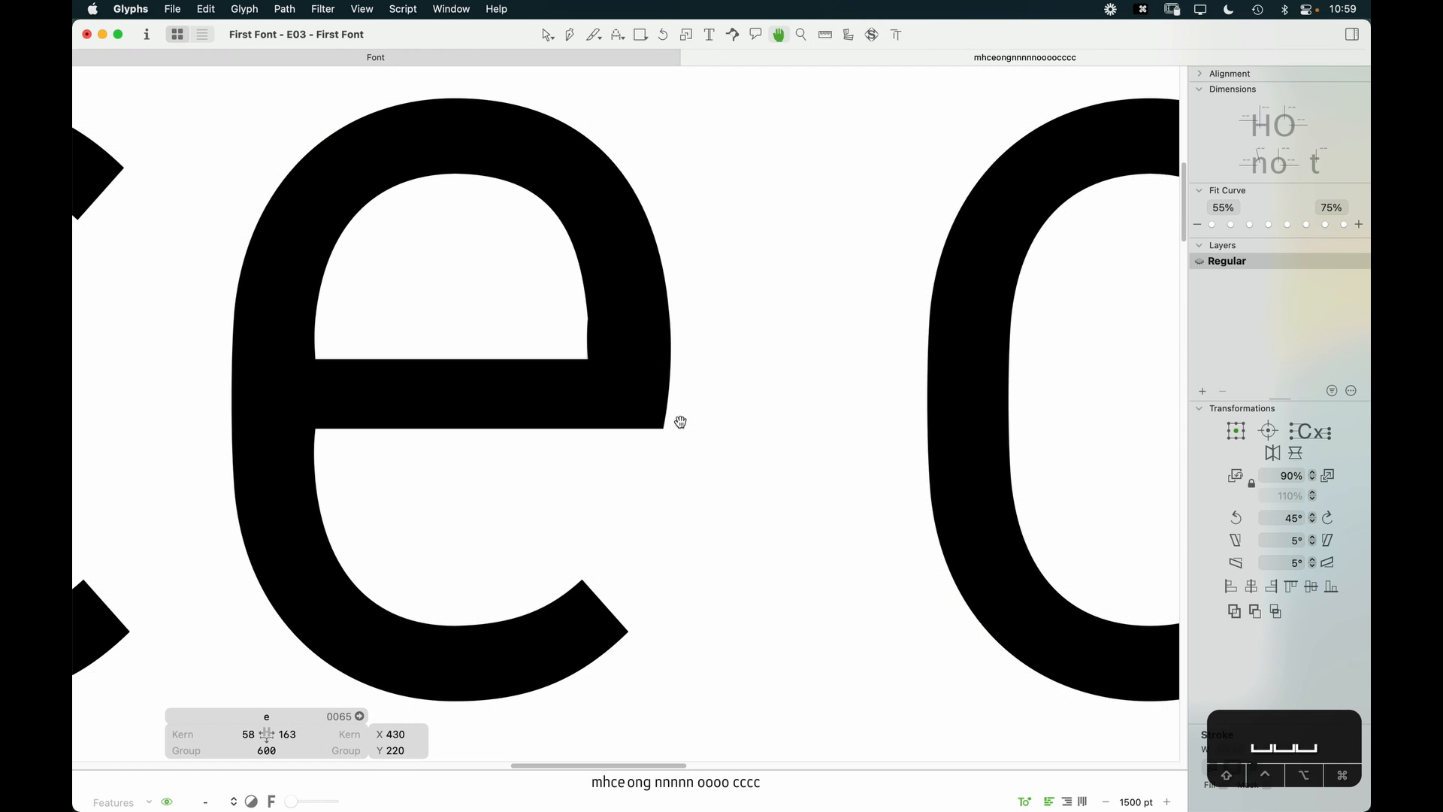
# Step: Nudge the upper handle of the right stem's inner edge right to X 366 and preview the curve
pyautogui.press('z')
pyautogui.moveTo(733, 218); pyautogui.dragTo(478, 480)
pyautogui.press('v')
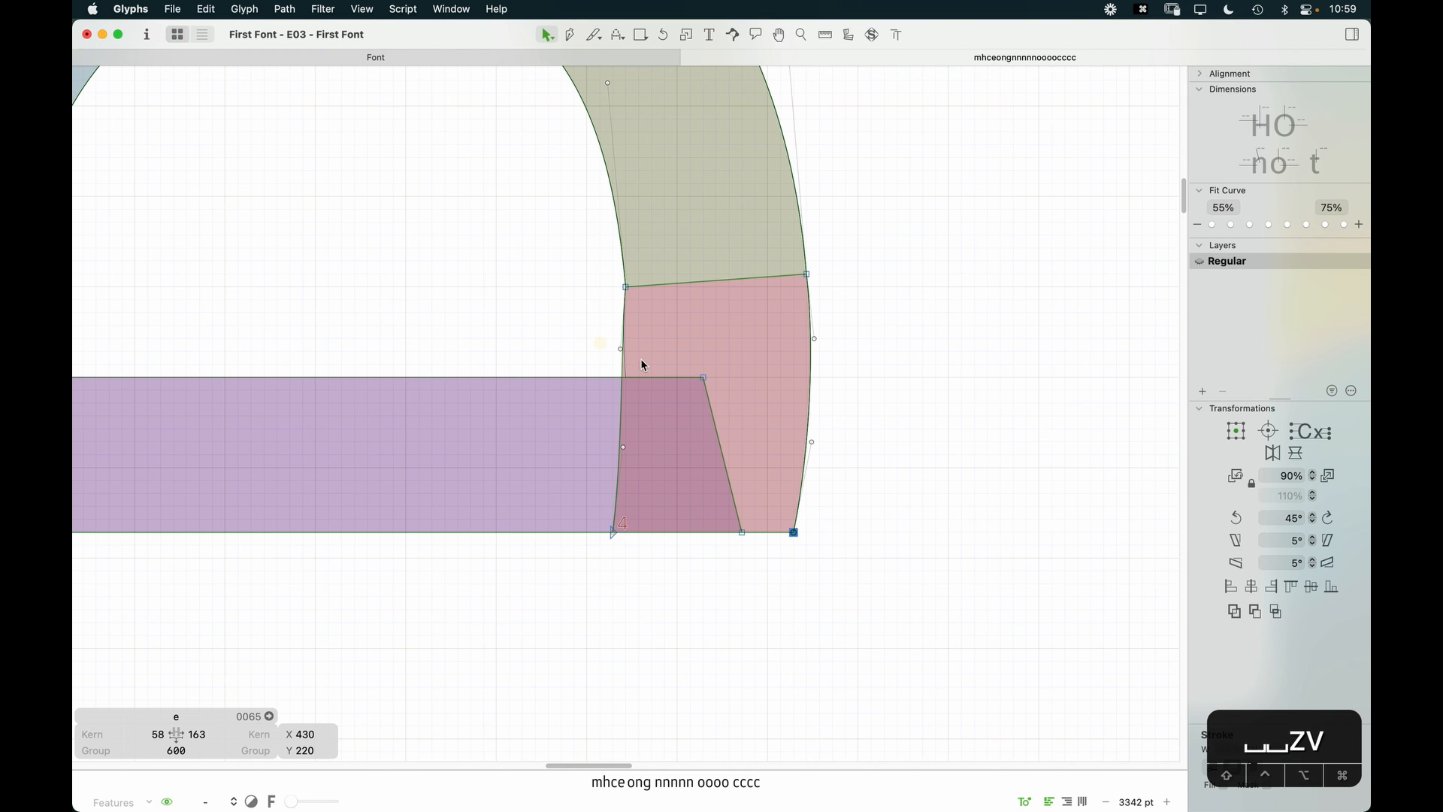
pyautogui.press('Right')
pyautogui.press('Right')
pyautogui.press('Right')
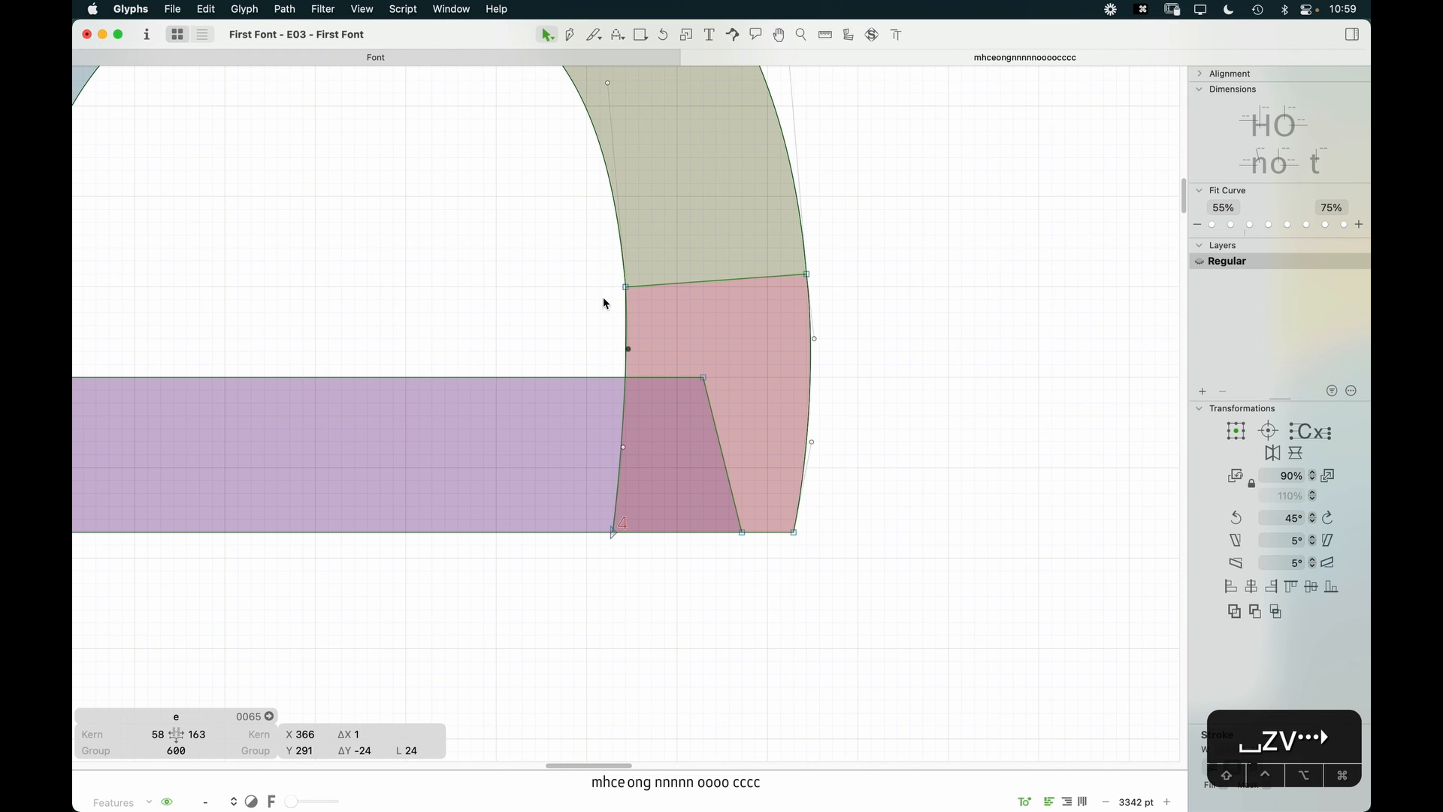
pyautogui.press('space')
# Step: Select all points and handles of the right stem's inner edge, shift them 5 units right, and preview the glyph
pyautogui.click(615, 533)
pyautogui.moveTo(602, 347); pyautogui.dragTo(666, 481)
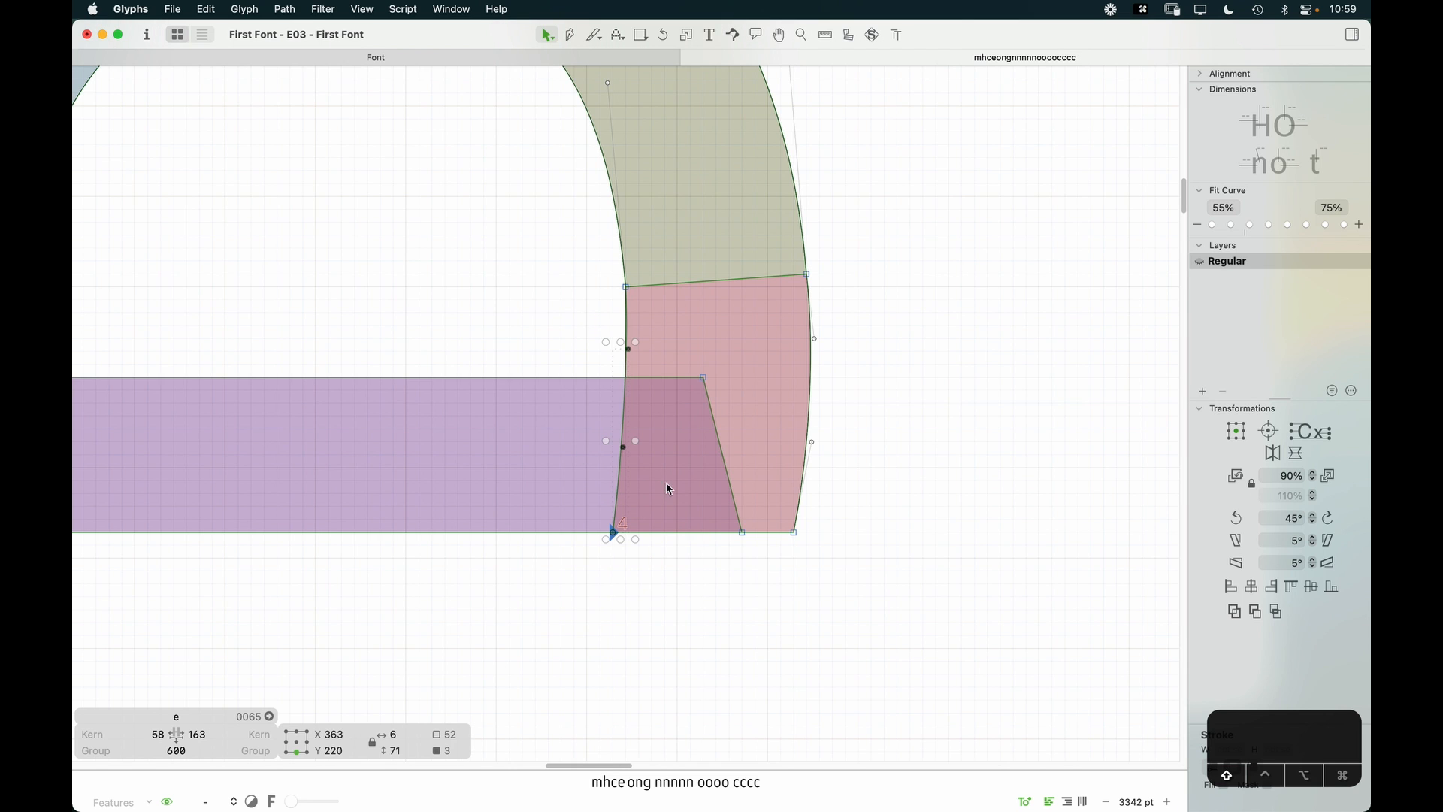
pyautogui.moveTo(592, 277); pyautogui.dragTo(658, 316)
pyautogui.hotkey('alt', 'Right')
pyautogui.hotkey('alt', 'Right')
pyautogui.hotkey('alt', 'Right')
pyautogui.hotkey('alt', 'Right')
pyautogui.hotkey('alt', 'Right')
pyautogui.press('super+minus')
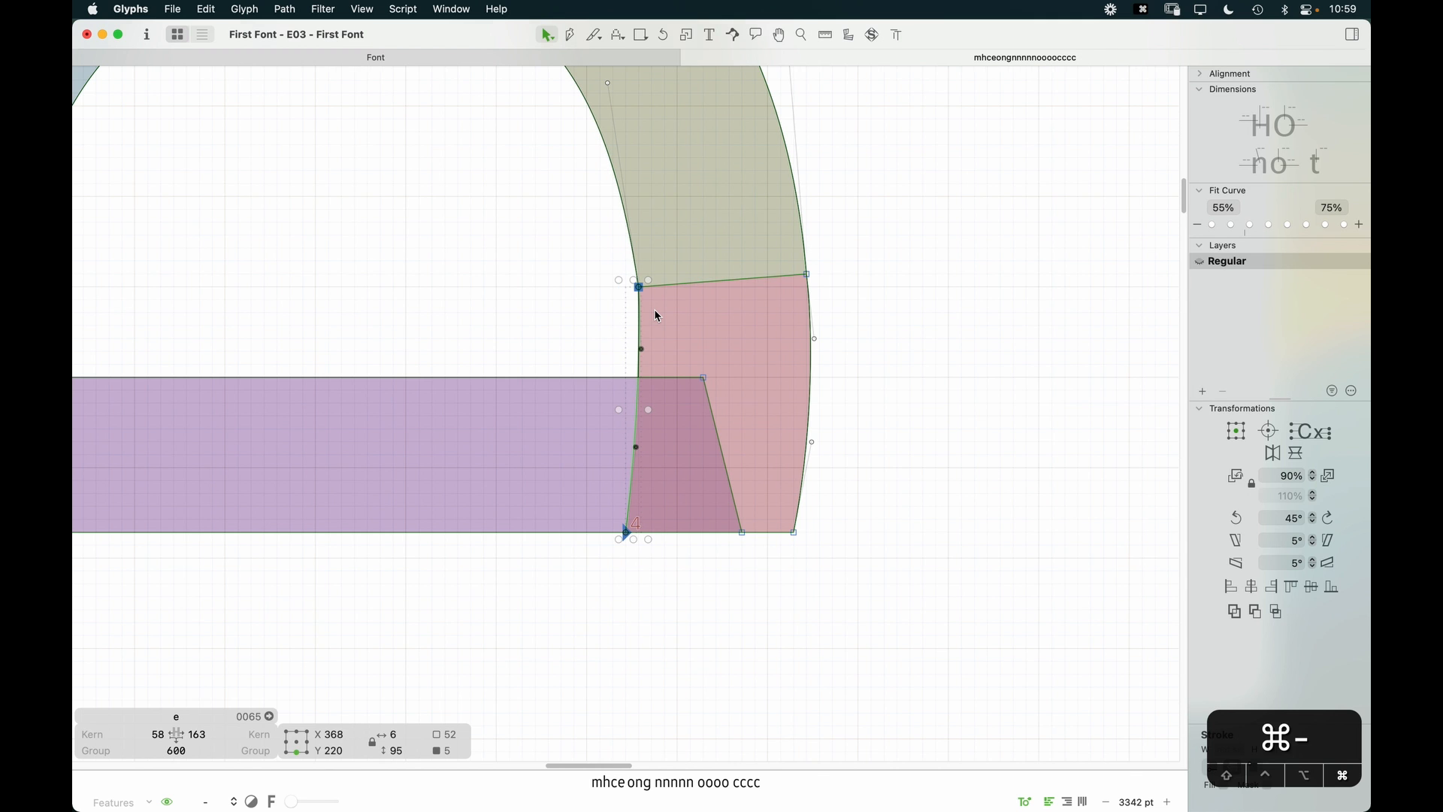
pyautogui.press('space')
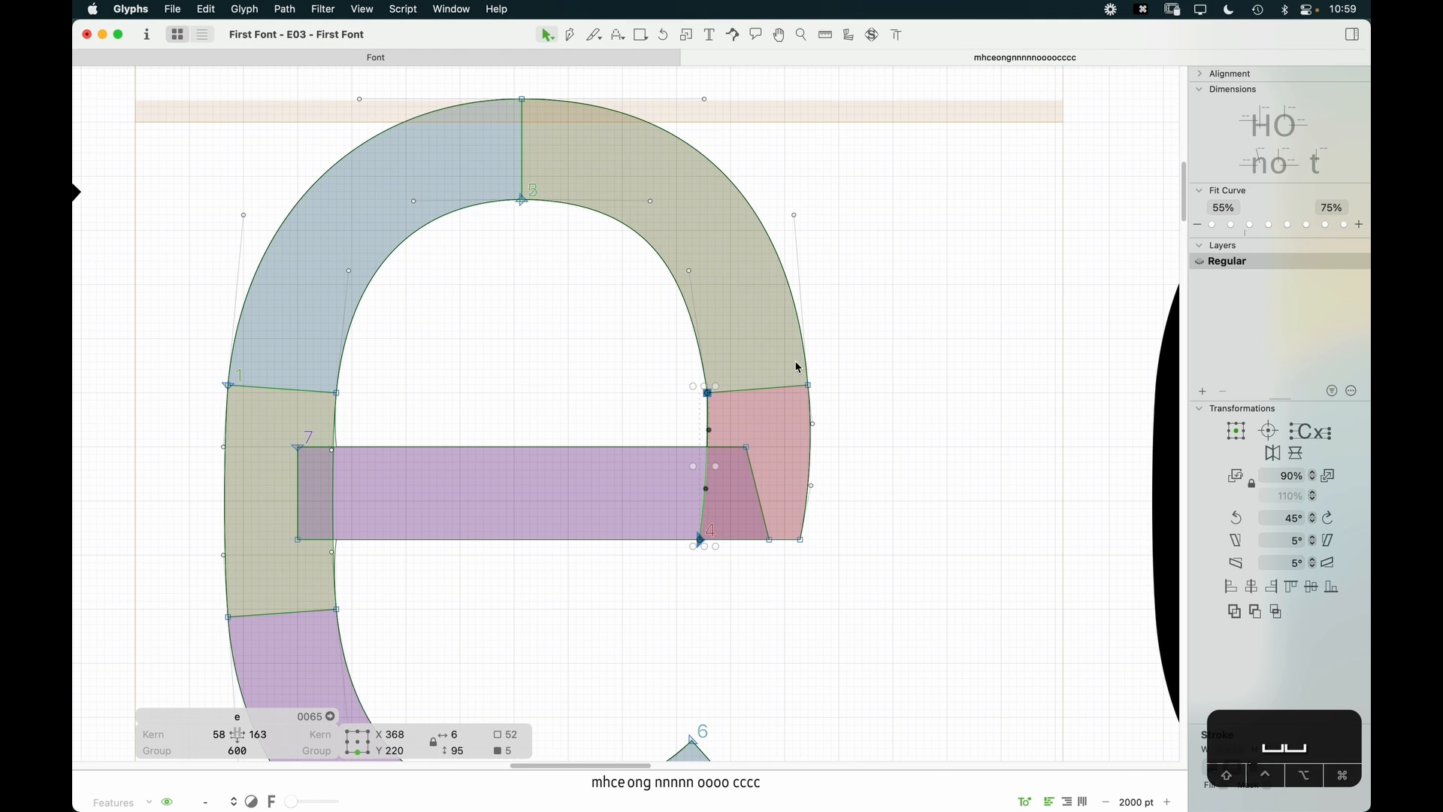
# Step: Try bowing the right stem's inner edge by moving both of its curve handles into the stem, and preview the curve
pyautogui.press('z')
pyautogui.click(718, 541)
pyautogui.press('v')
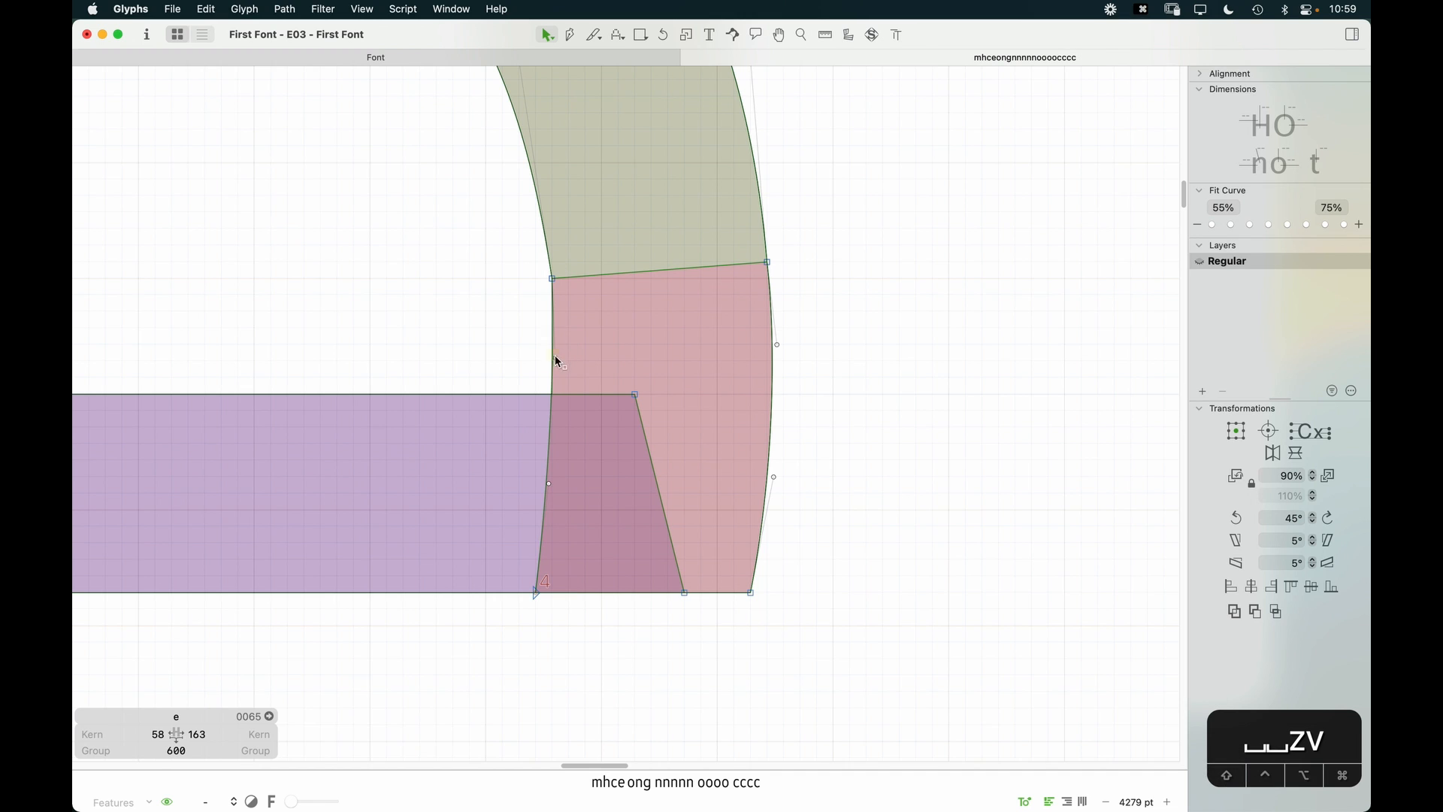
pyautogui.moveTo(561, 364); pyautogui.dragTo(568, 437)
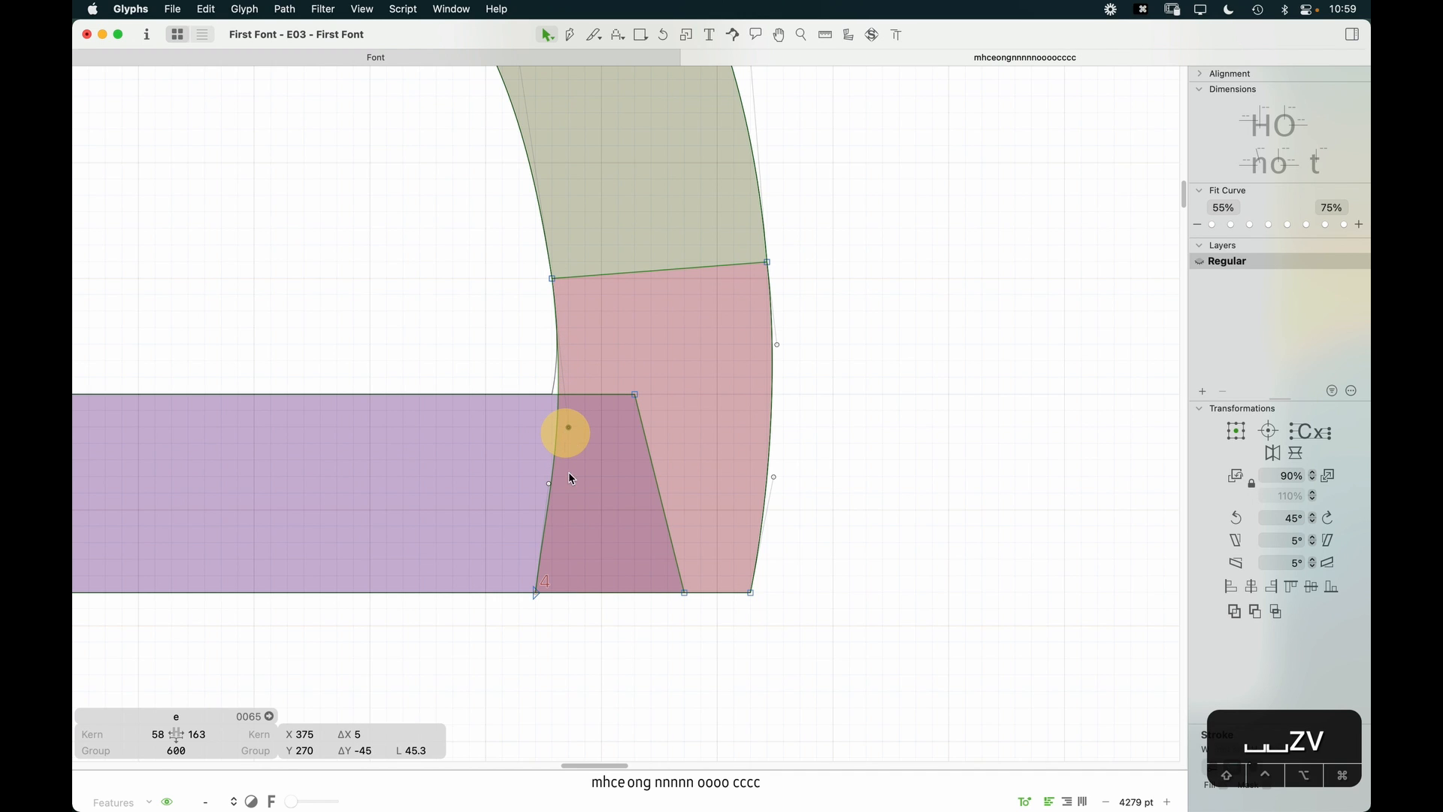
pyautogui.moveTo(550, 489); pyautogui.dragTo(852, 622)
pyautogui.click(496, 695)
pyautogui.press('cmd+minus')
pyautogui.press('space')
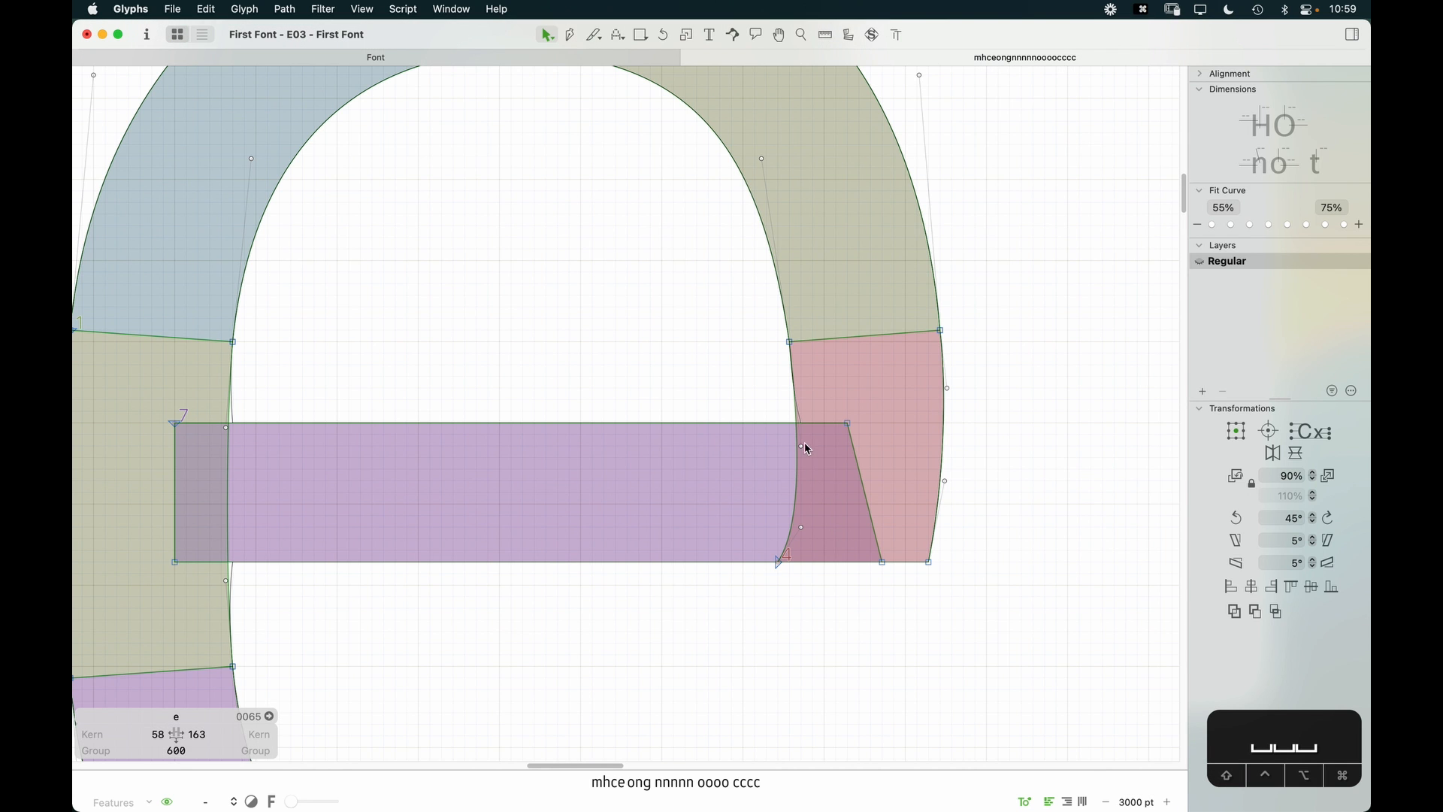
pyautogui.moveTo(802, 446); pyautogui.dragTo(797, 405)
pyautogui.press('space')
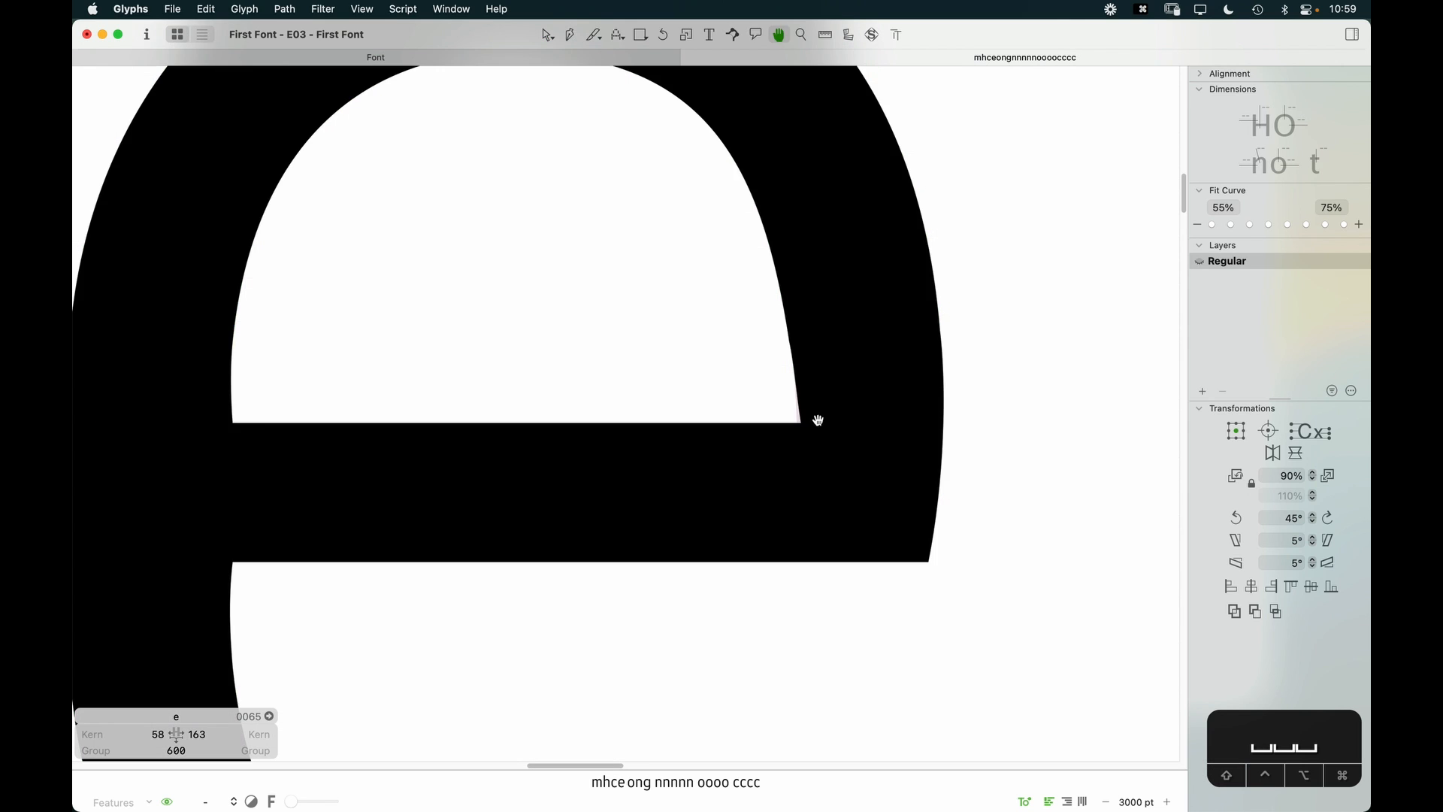
# Step: Try bringing the inner edge's upper handle back nearly vertically below its point to straighten the part above the crossbar
pyautogui.press('z')
pyautogui.click(715, 606)
pyautogui.press('v')
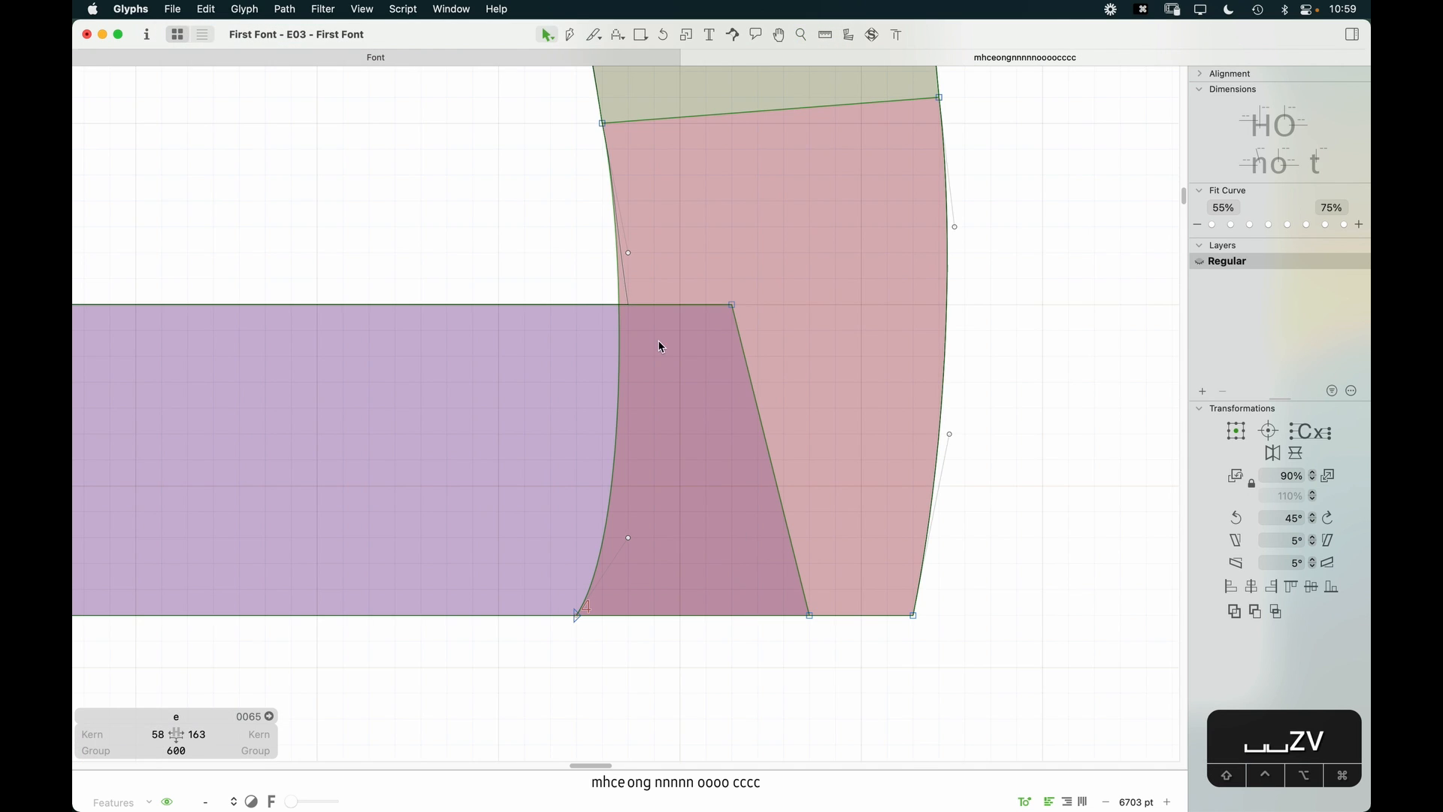
pyautogui.moveTo(628, 255); pyautogui.dragTo(608, 342)
pyautogui.press('space')
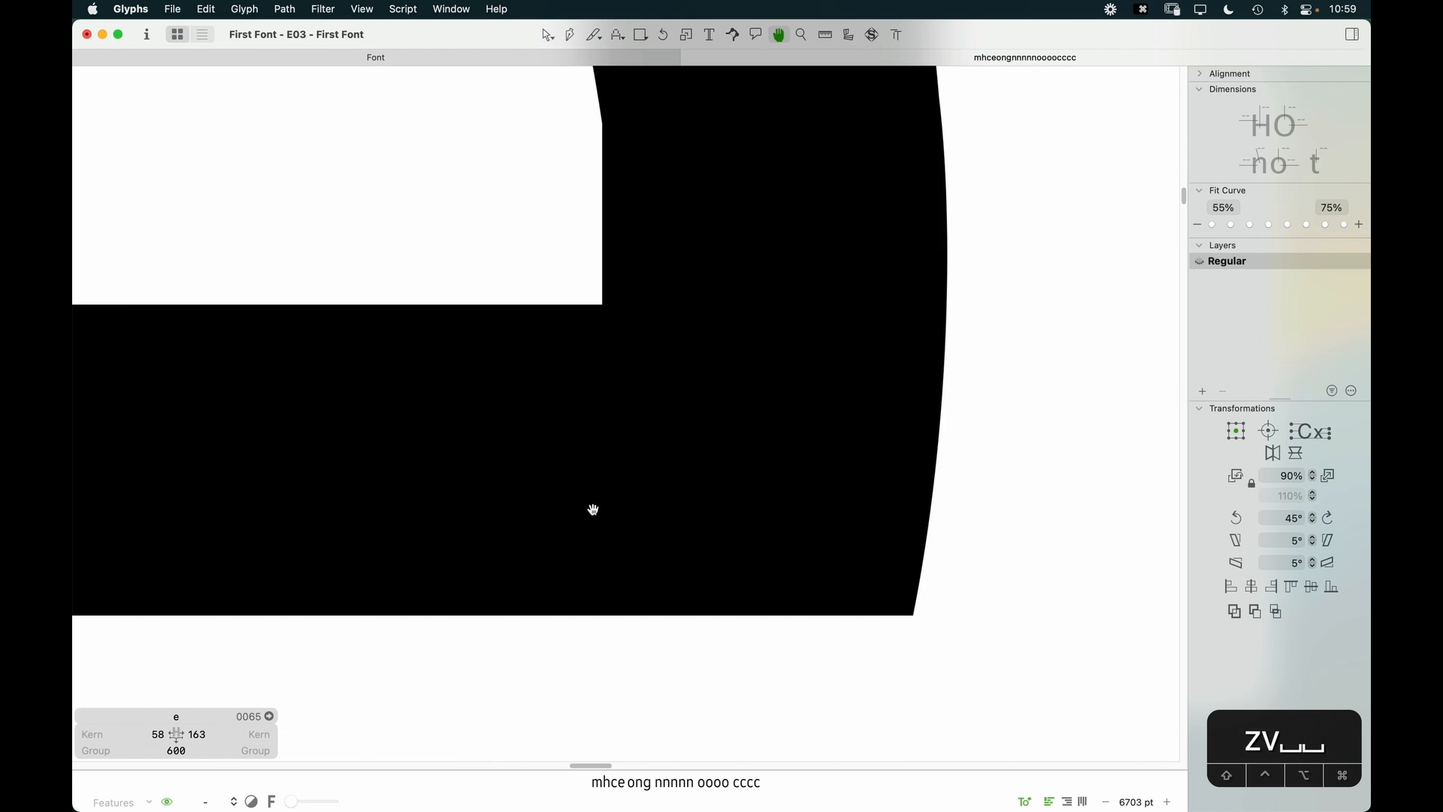
pyautogui.press('space')
pyautogui.moveTo(583, 412); pyautogui.dragTo(686, 540)
pyautogui.press('super+minus')
pyautogui.press('super+minus')
pyautogui.press('super+minus')
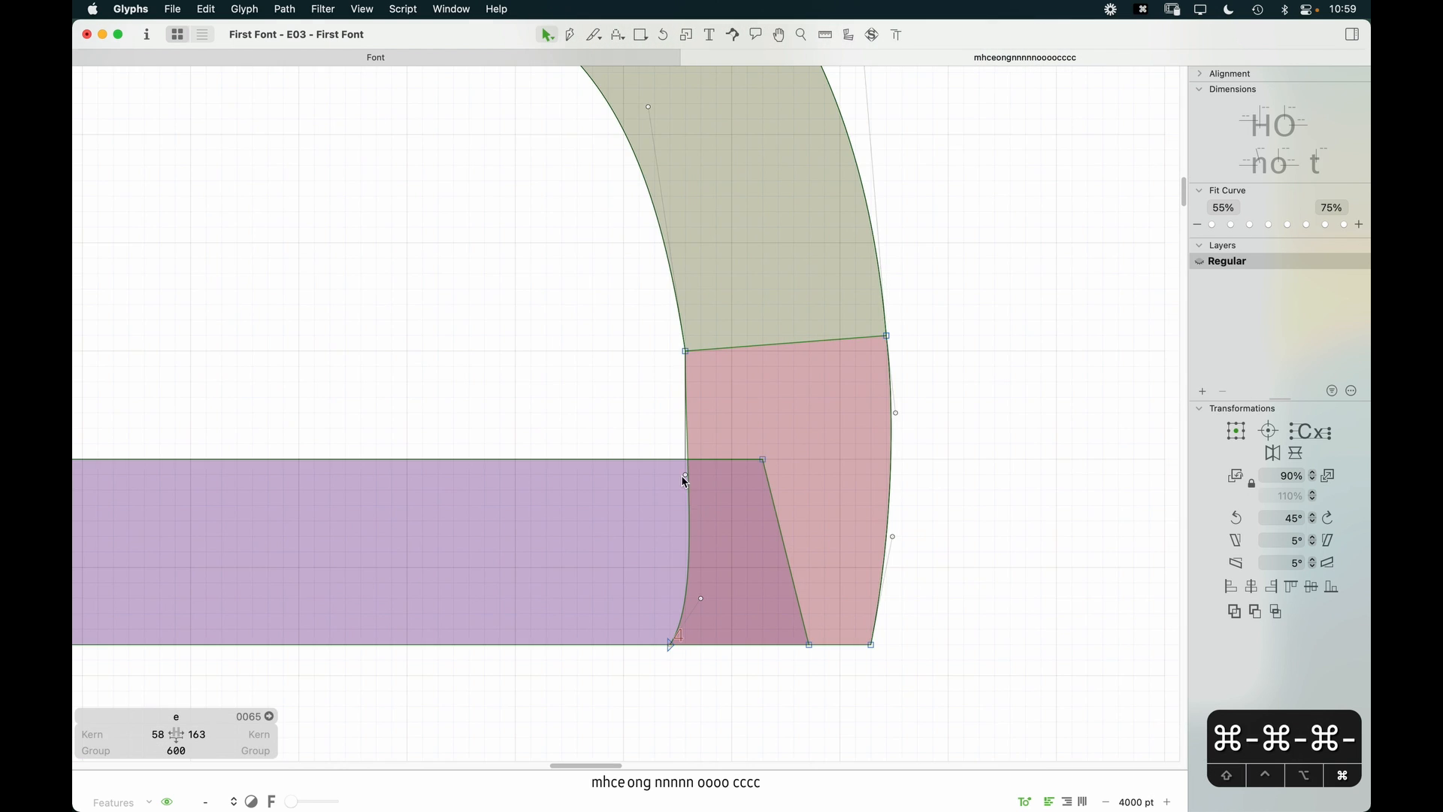
# Step: Move the lower inner handle of the upper right arc to X 365, Y 395 and preview the counter
pyautogui.press('space')
pyautogui.moveTo(673, 248); pyautogui.dragTo(687, 240)
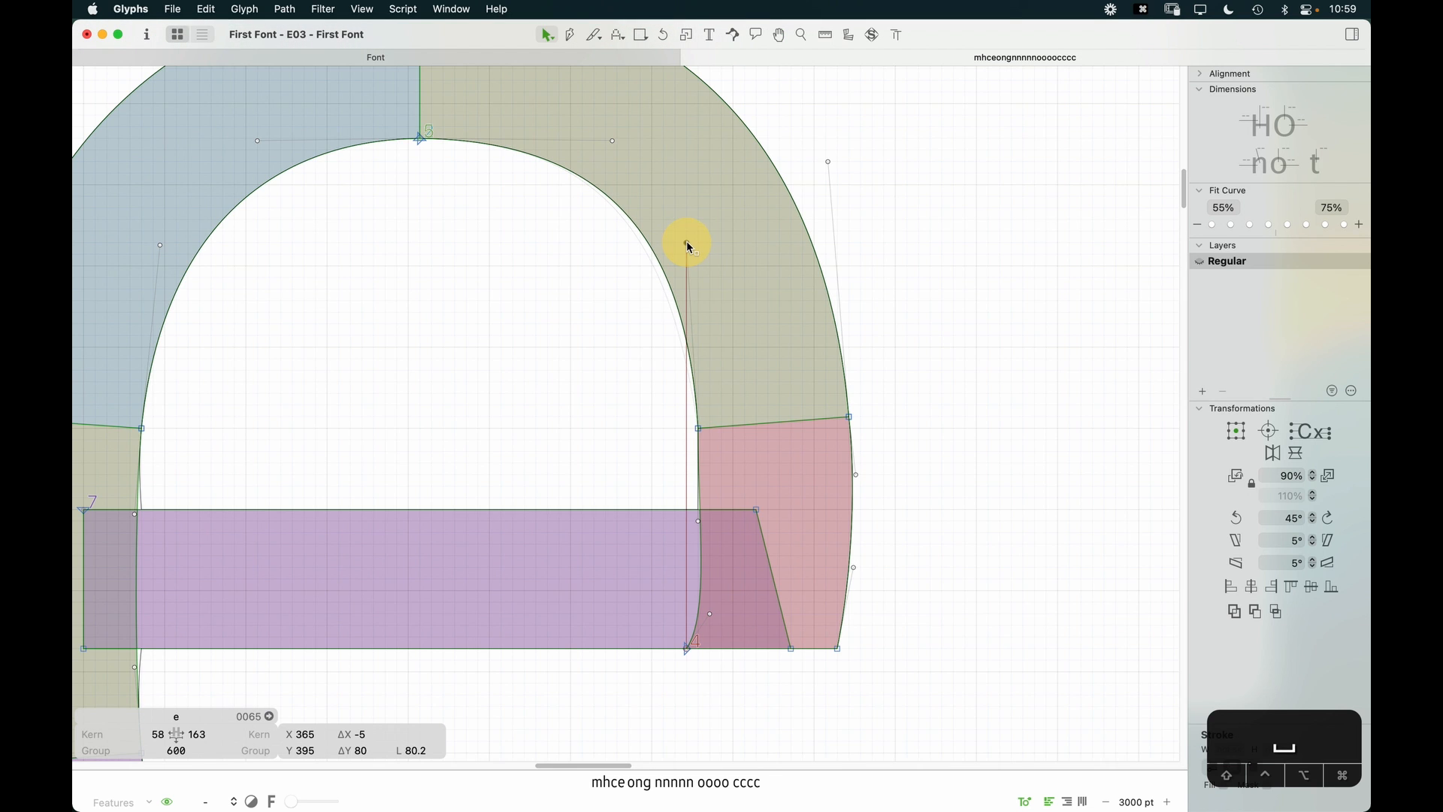
pyautogui.press('space')
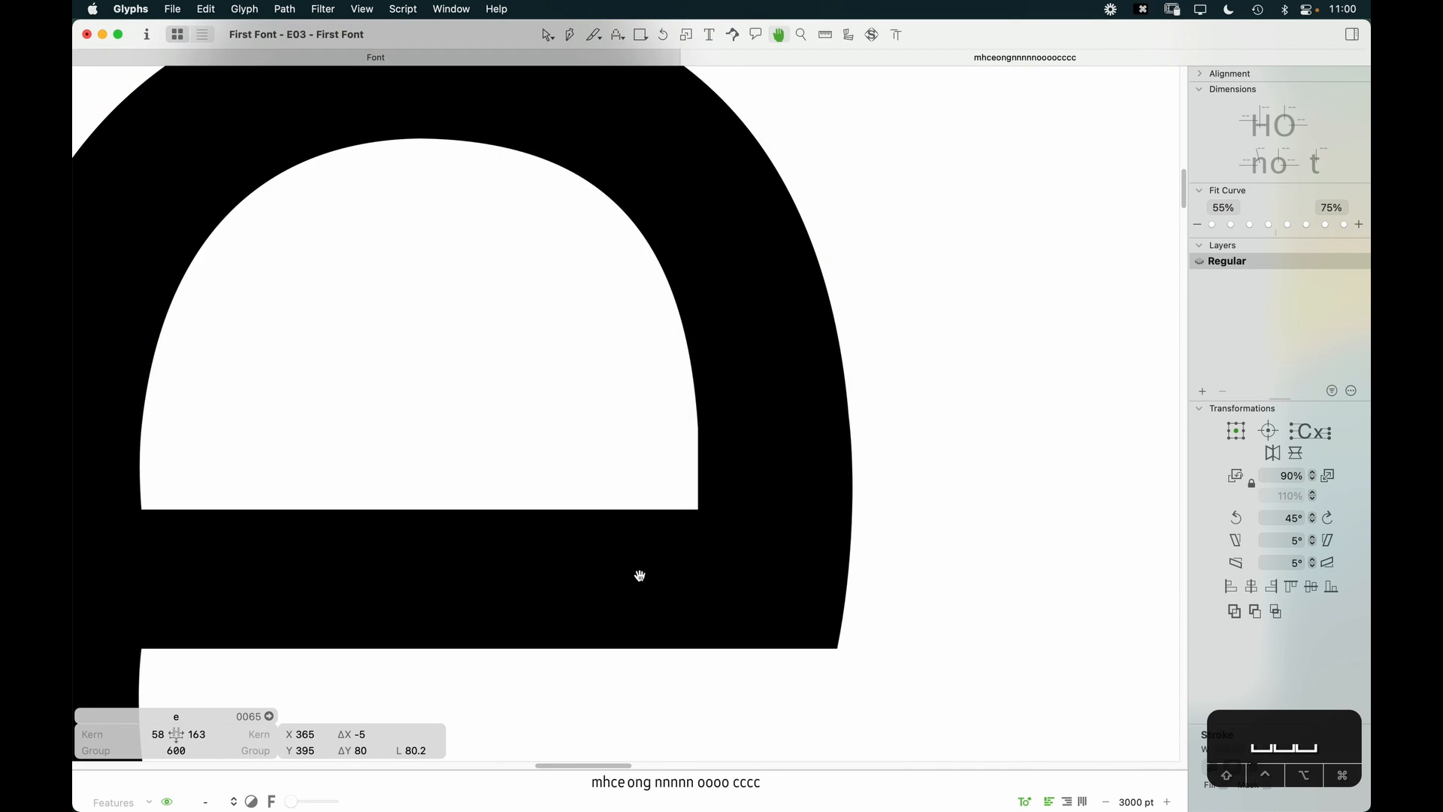
# Step: Turn the right stem's inner edge into a straight line by removing its curve handles
pyautogui.click(688, 649)
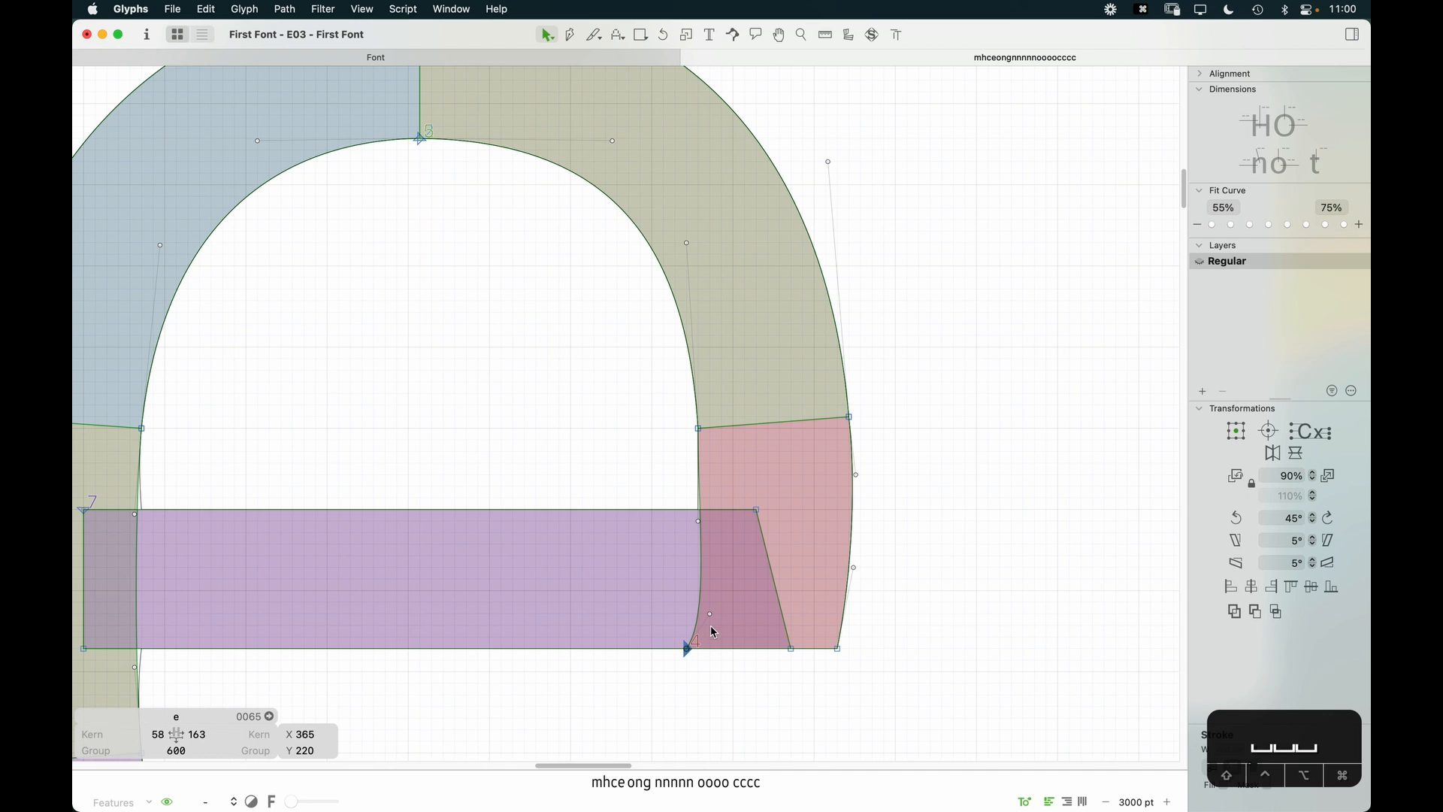
pyautogui.moveTo(687, 646); pyautogui.dragTo(687, 614)
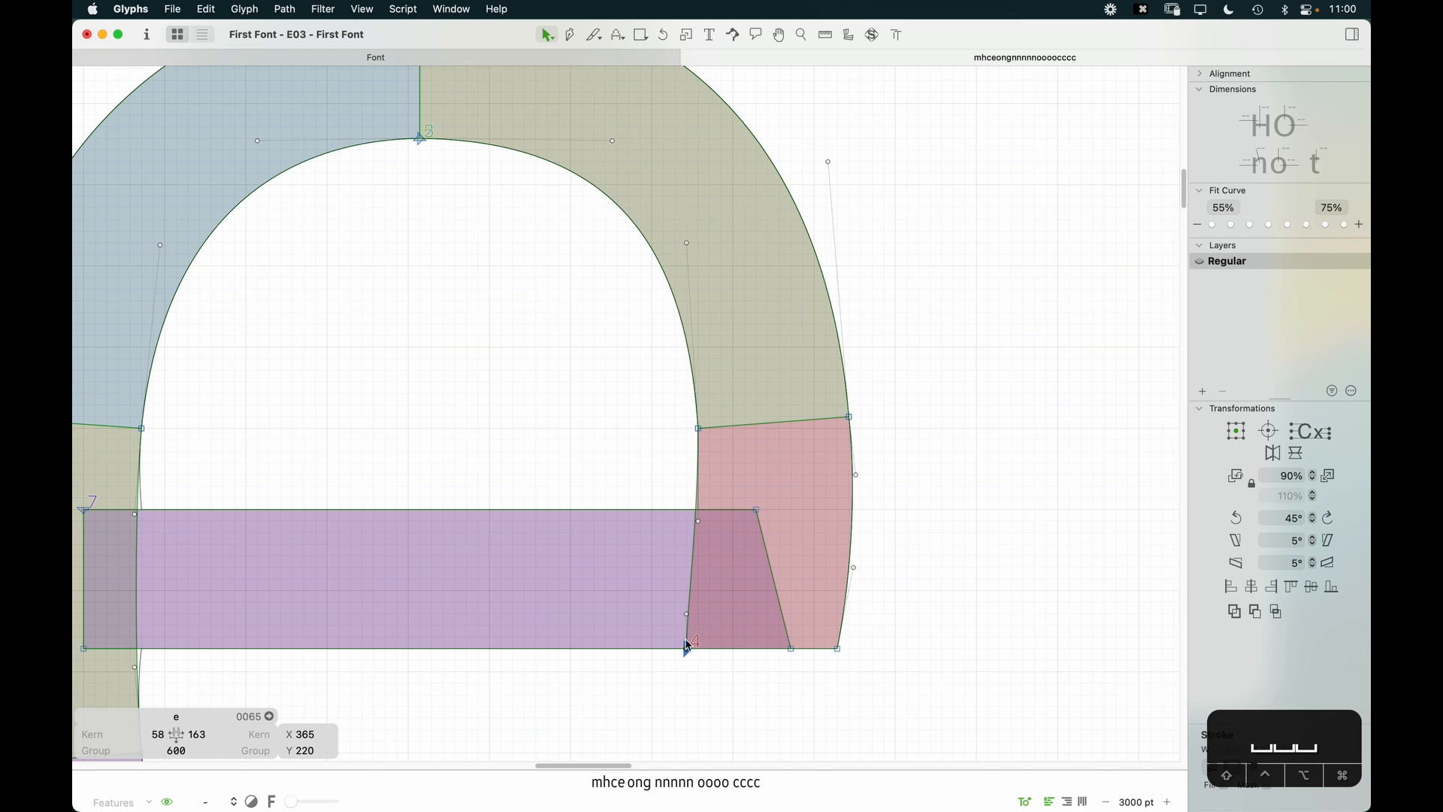
pyautogui.click(710, 568)
pyautogui.click(686, 614)
pyautogui.press('BackSpace')
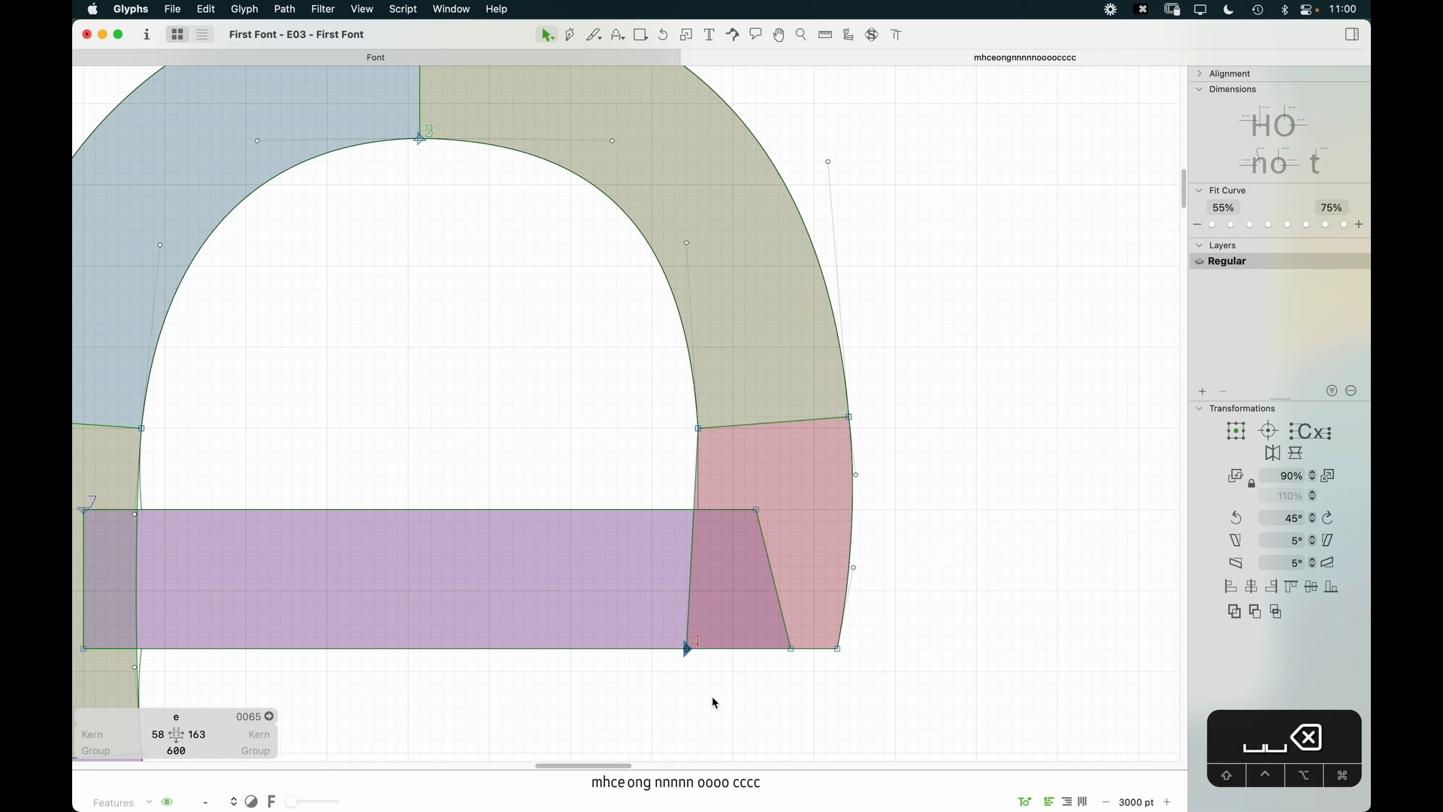
# Step: Move the right stem's lower inner corner 5 units right to make the inner edge vertical, and preview the whole e
pyautogui.press('Right')
pyautogui.press('Right')
pyautogui.press('Right')
pyautogui.press('Right')
pyautogui.press('Right')
pyautogui.press('super+minus')
pyautogui.press('super+minus')
pyautogui.press('space')
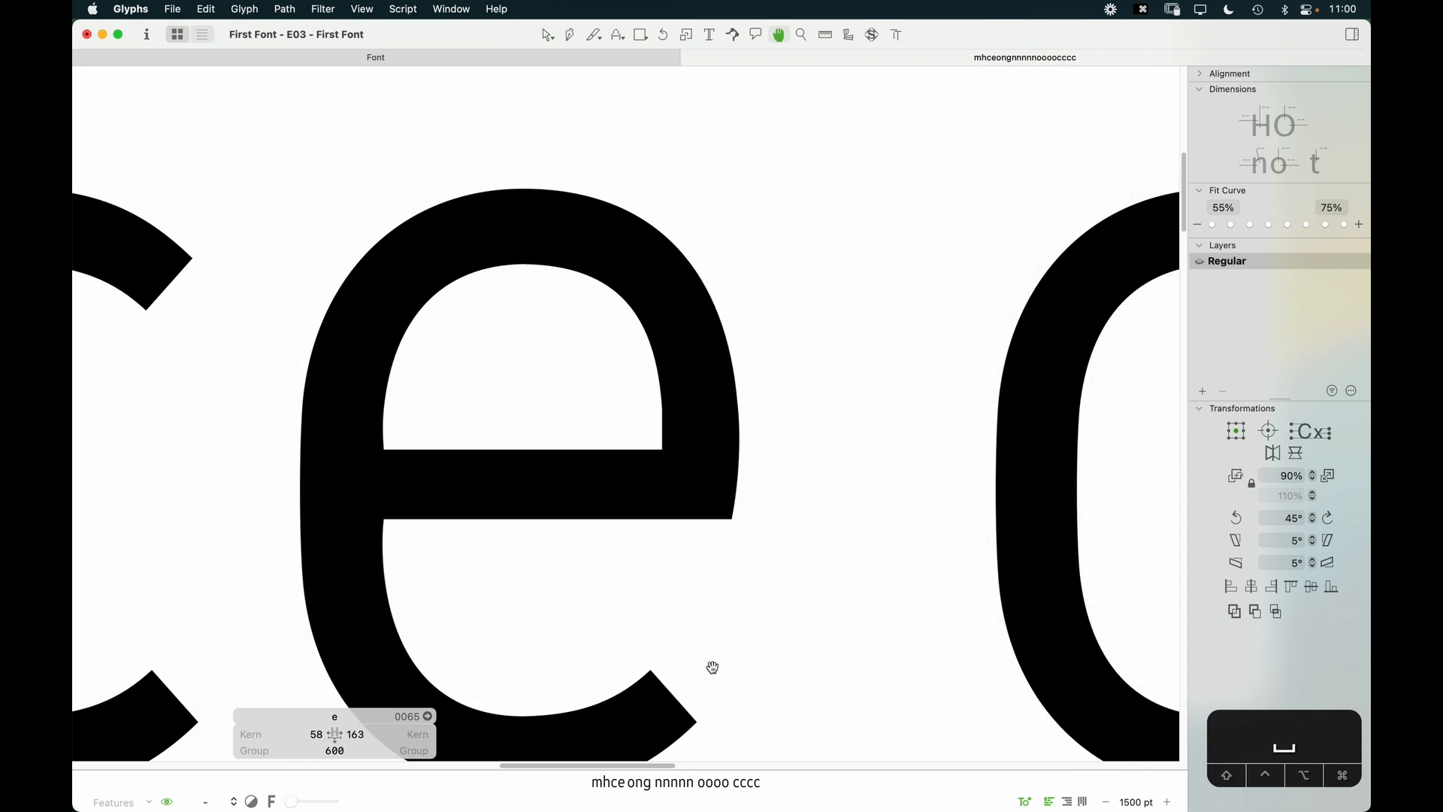
# Step: Move the inner joint of the upper right arc and right stem straight down to about Y 285, just above the crossbar
pyautogui.moveTo(712, 667); pyautogui.dragTo(795, 664)
pyautogui.press('z')
pyautogui.click(729, 484)
pyautogui.press('v')
pyautogui.click(609, 299)
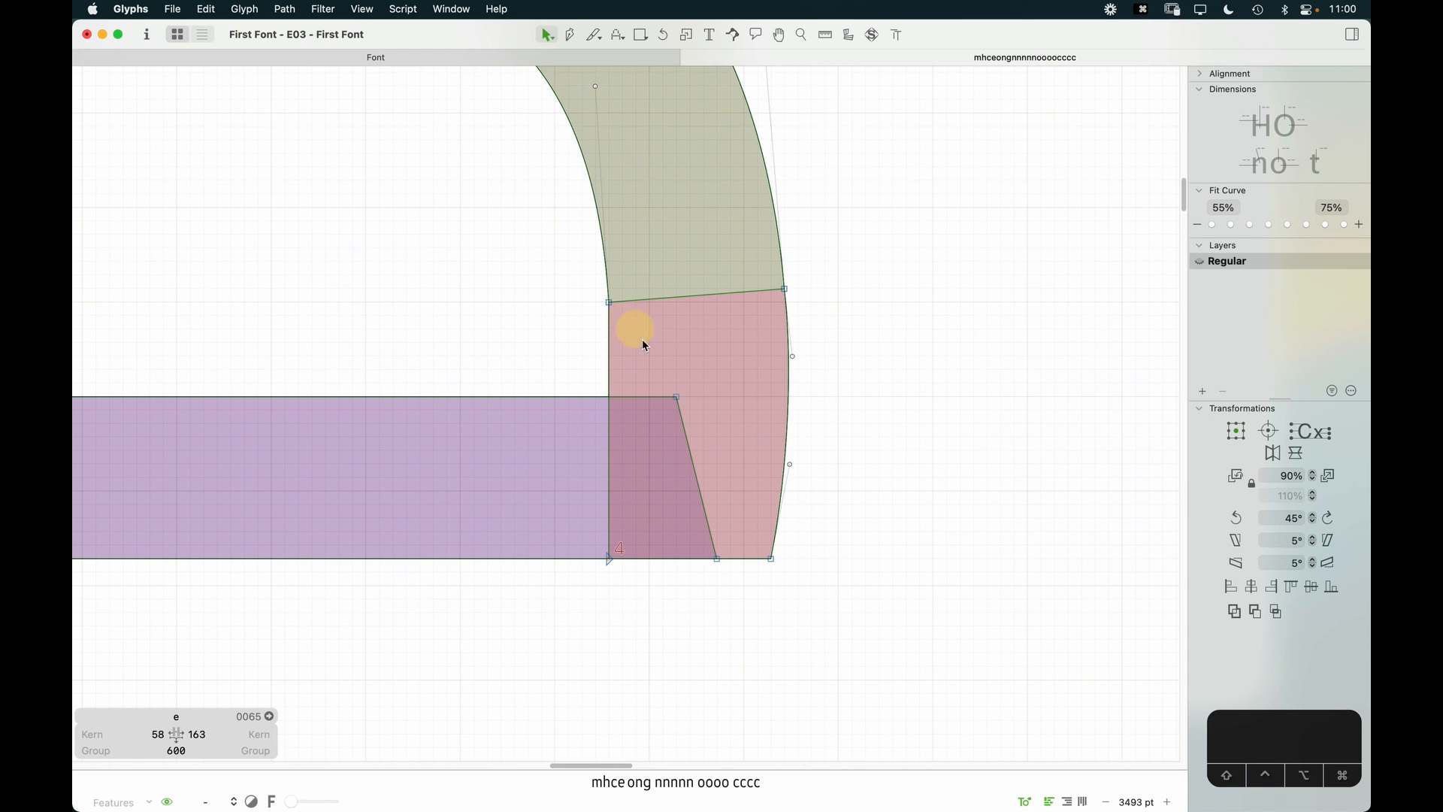
pyautogui.click(614, 307)
pyautogui.moveTo(614, 306); pyautogui.dragTo(642, 445)
# Step: Examine the inner joint just above the crossbar in close-up and in the full glyph preview
pyautogui.press('z')
pyautogui.press('v')
pyautogui.press('space')
pyautogui.press('space')
pyautogui.press('space')
pyautogui.press('space')
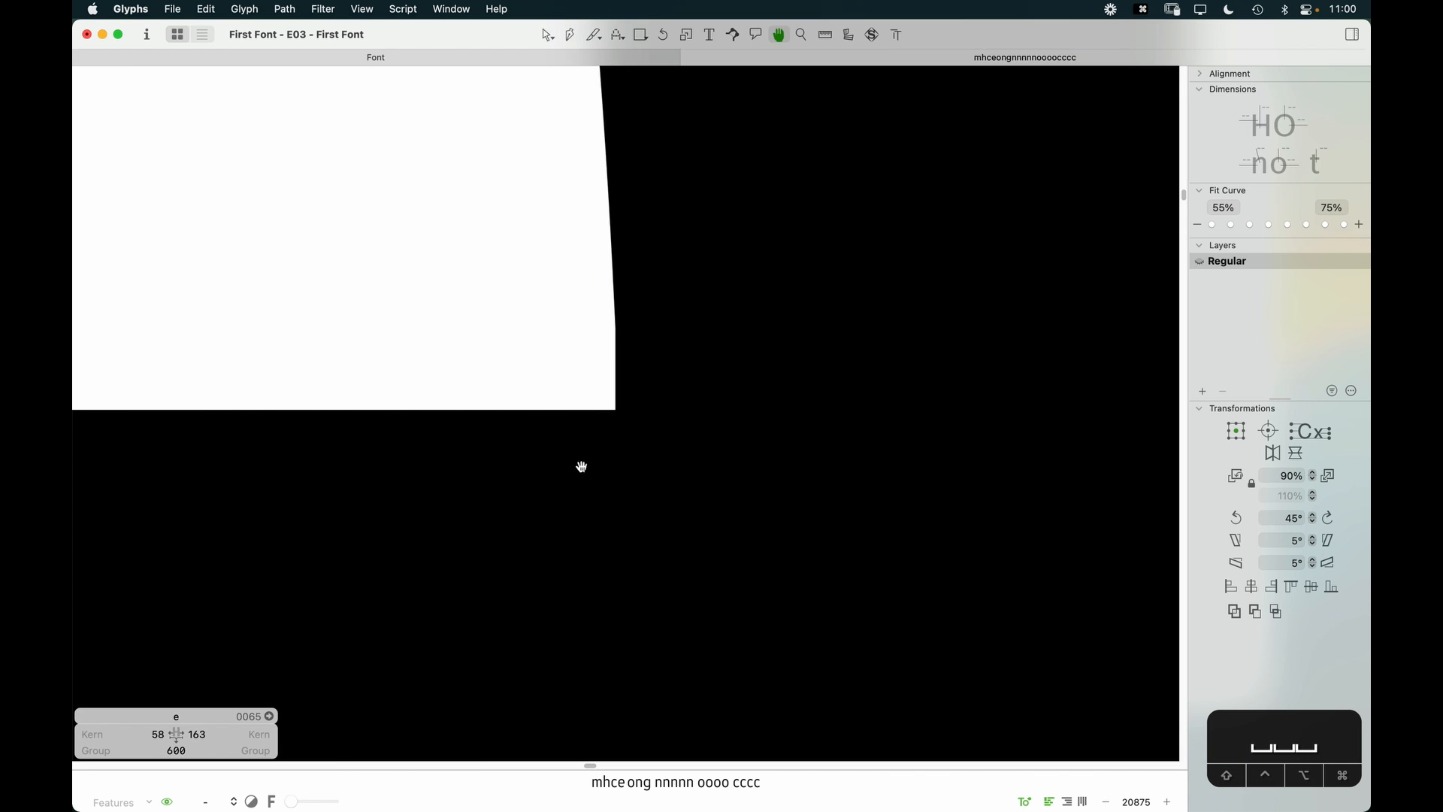
pyautogui.press('super+minus')
pyautogui.press('super+minus')
pyautogui.press('super+minus')
pyautogui.press('super+minus')
pyautogui.press('space')
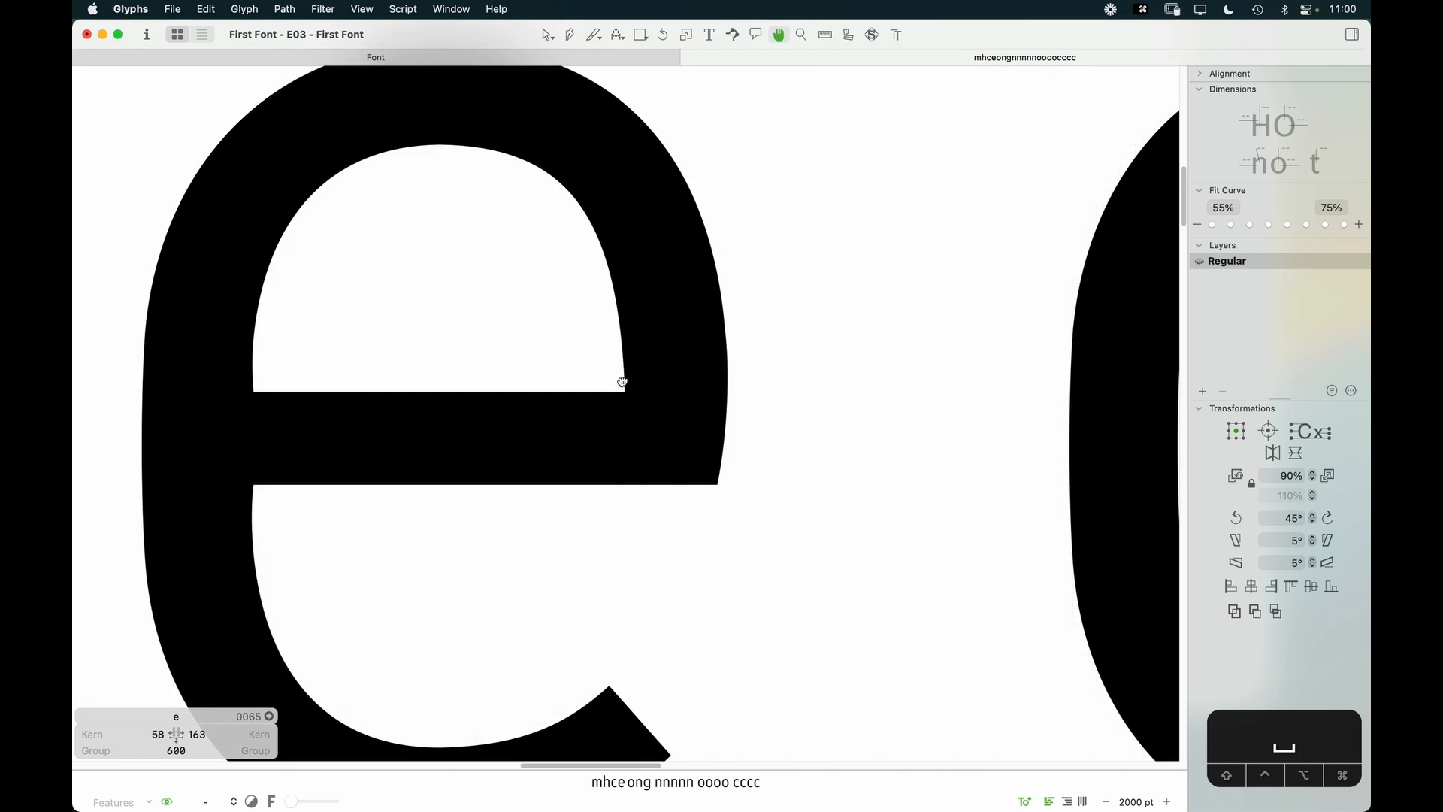
pyautogui.moveTo(622, 382); pyautogui.dragTo(690, 451)
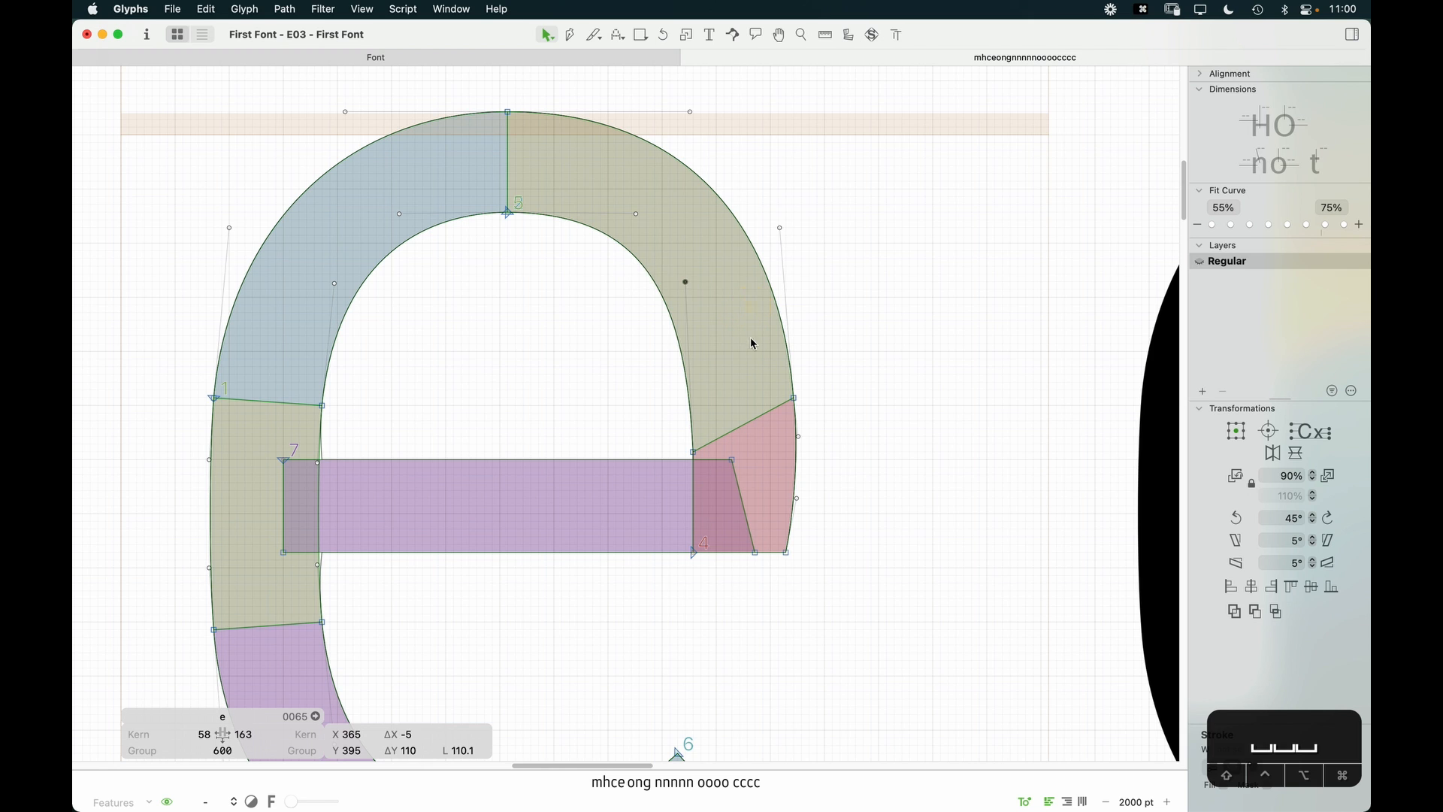
# Step: Move the lower inner curve handle of the upper right arc 3 units right to X 368 and preview the glyph
pyautogui.press('Right')
pyautogui.press('Right')
pyautogui.press('Right')
pyautogui.press('space')
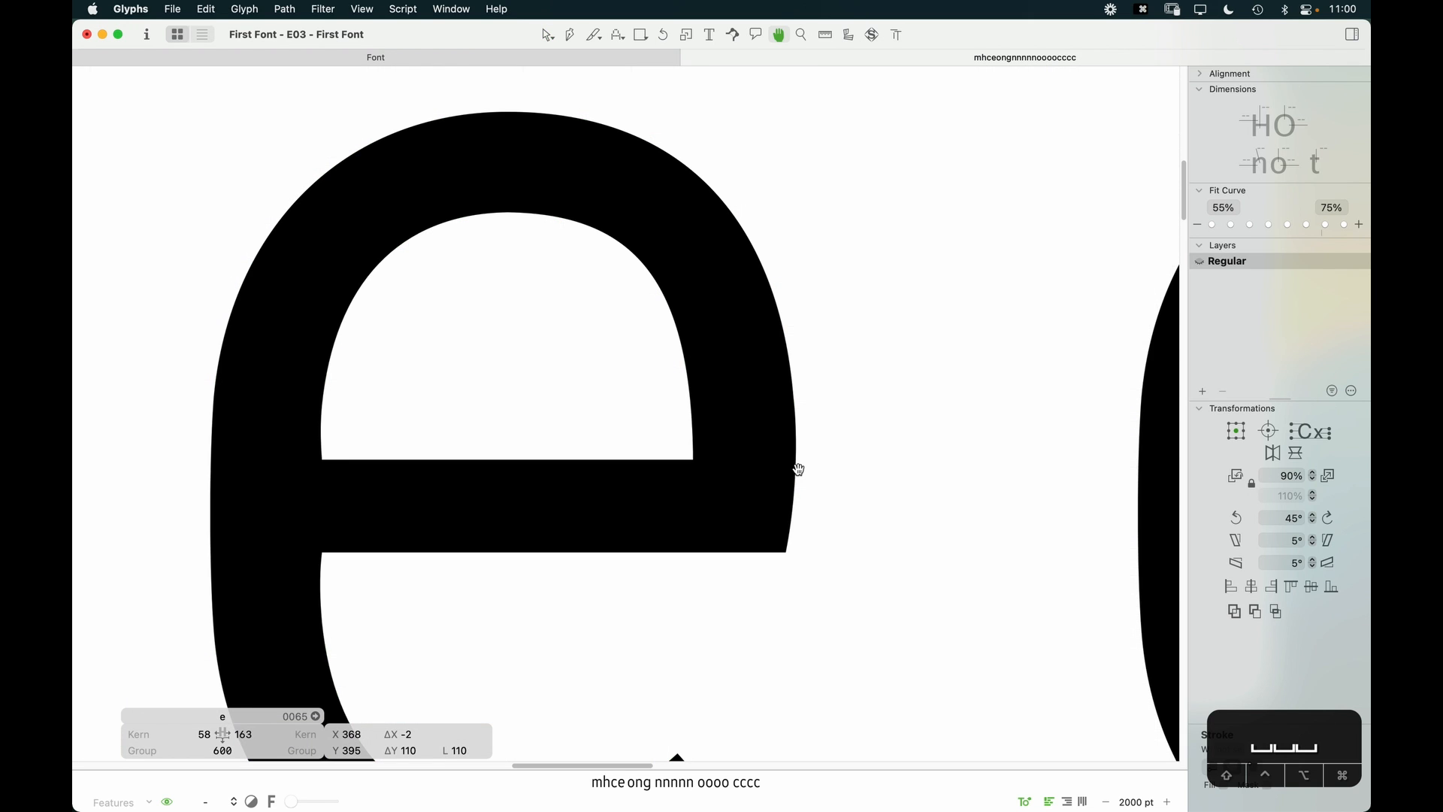
# Step: Remove the curve handles from the right stem's outer edge and move its lower outer corner right to X 435, making the edge vertical
pyautogui.click(796, 398)
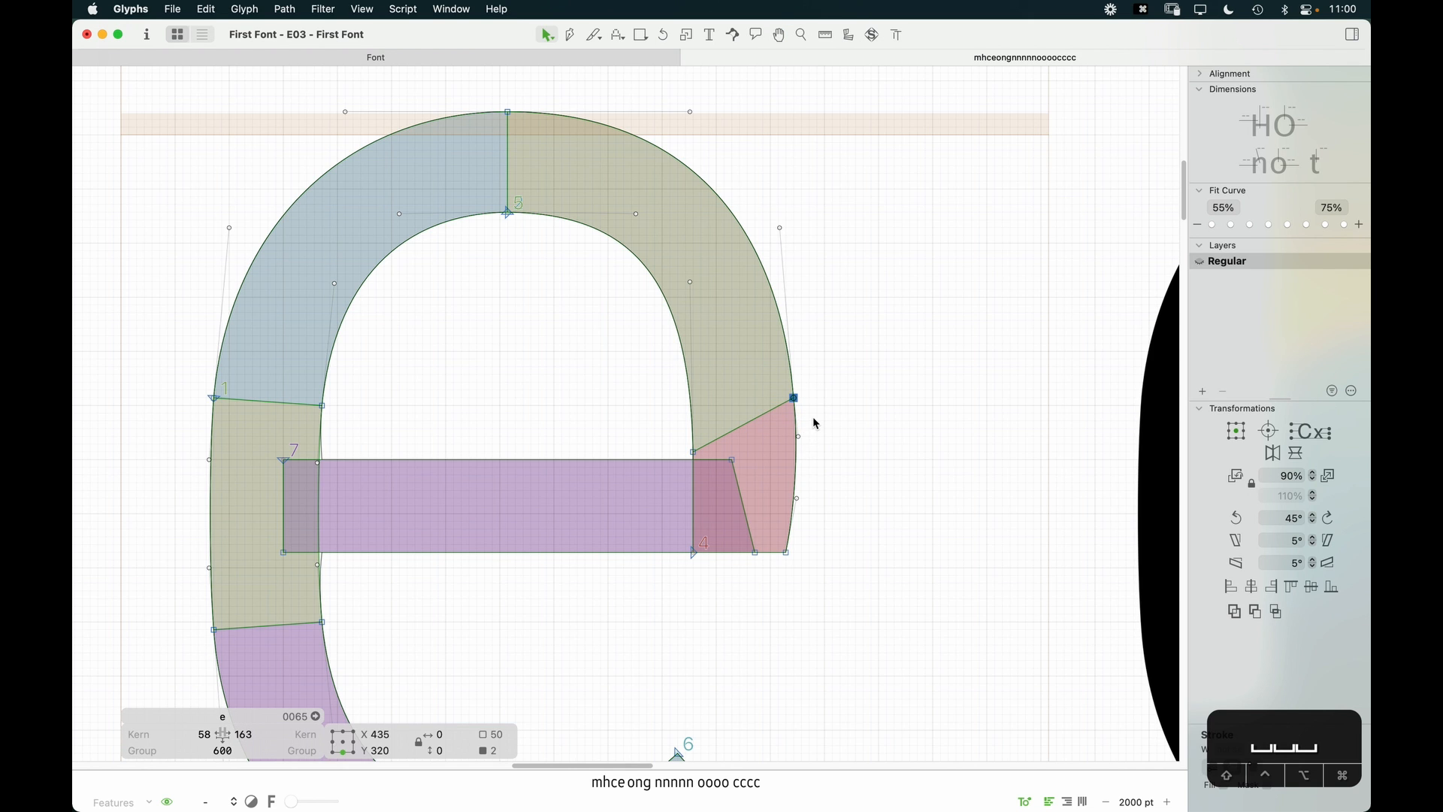
pyautogui.click(797, 498)
pyautogui.press('BackSpace')
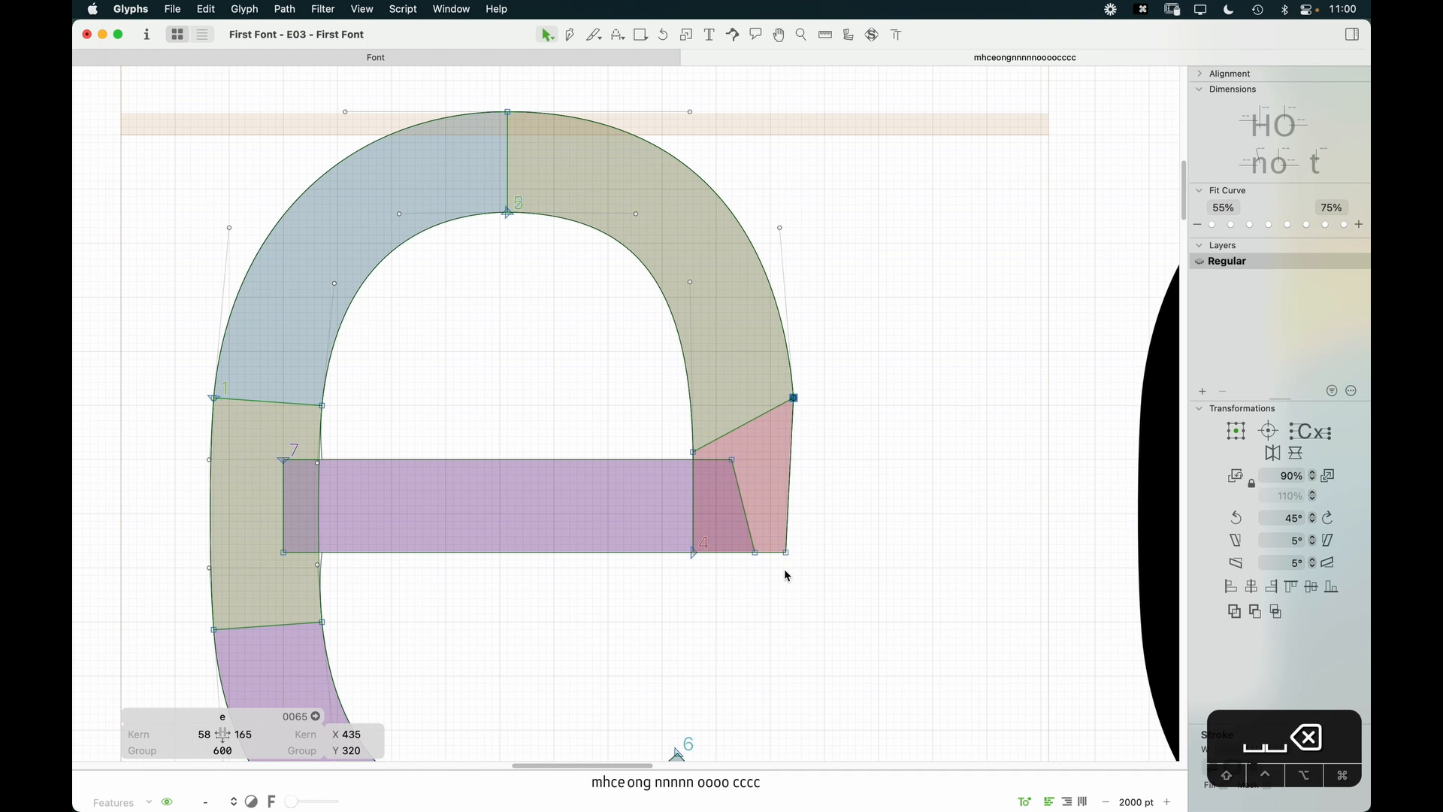
pyautogui.press('Tab')
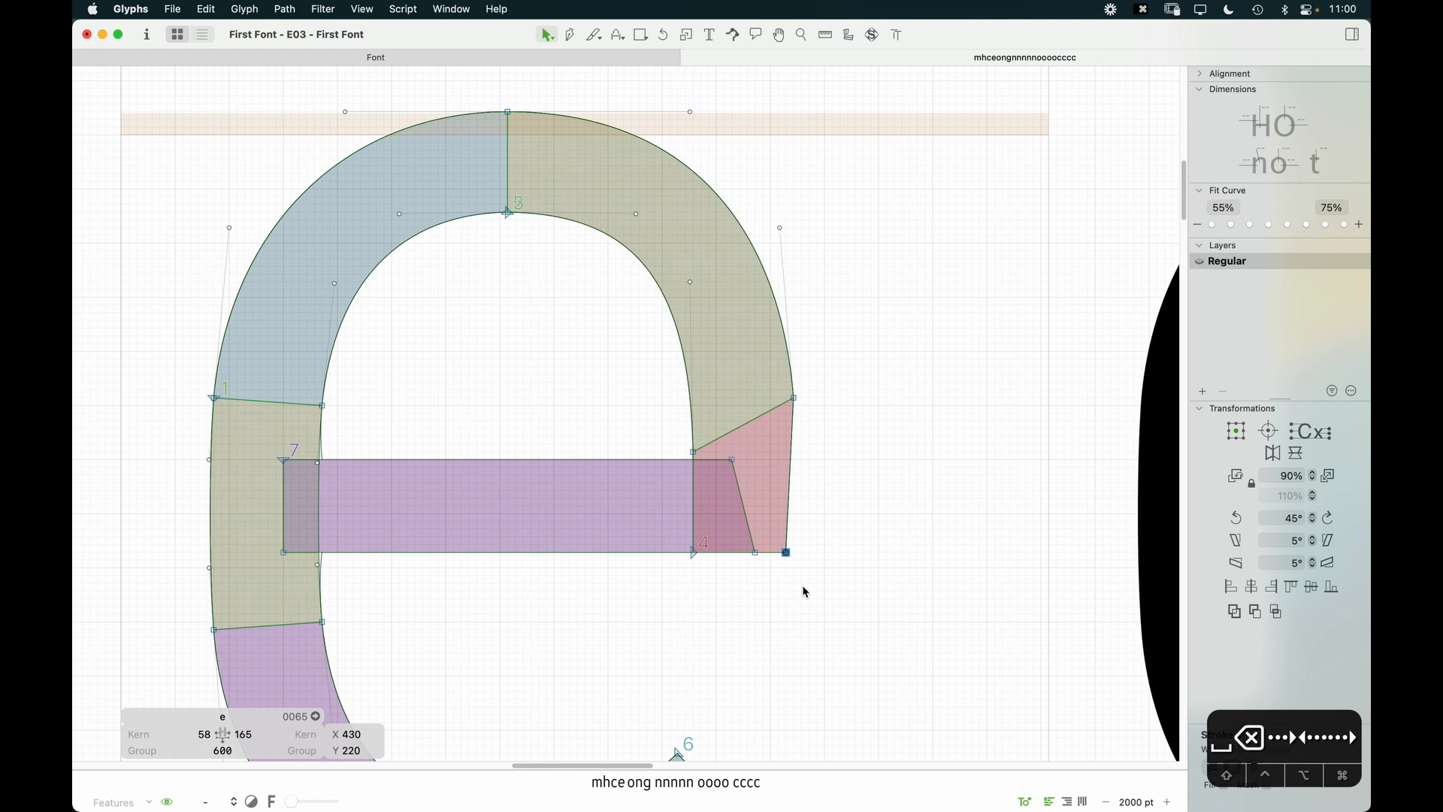
pyautogui.click(802, 588)
# Step: Move the outer arc-stem joint straight down to Y 260 and align its upper curve handle vertically above it
pyautogui.moveTo(794, 397); pyautogui.dragTo(795, 490)
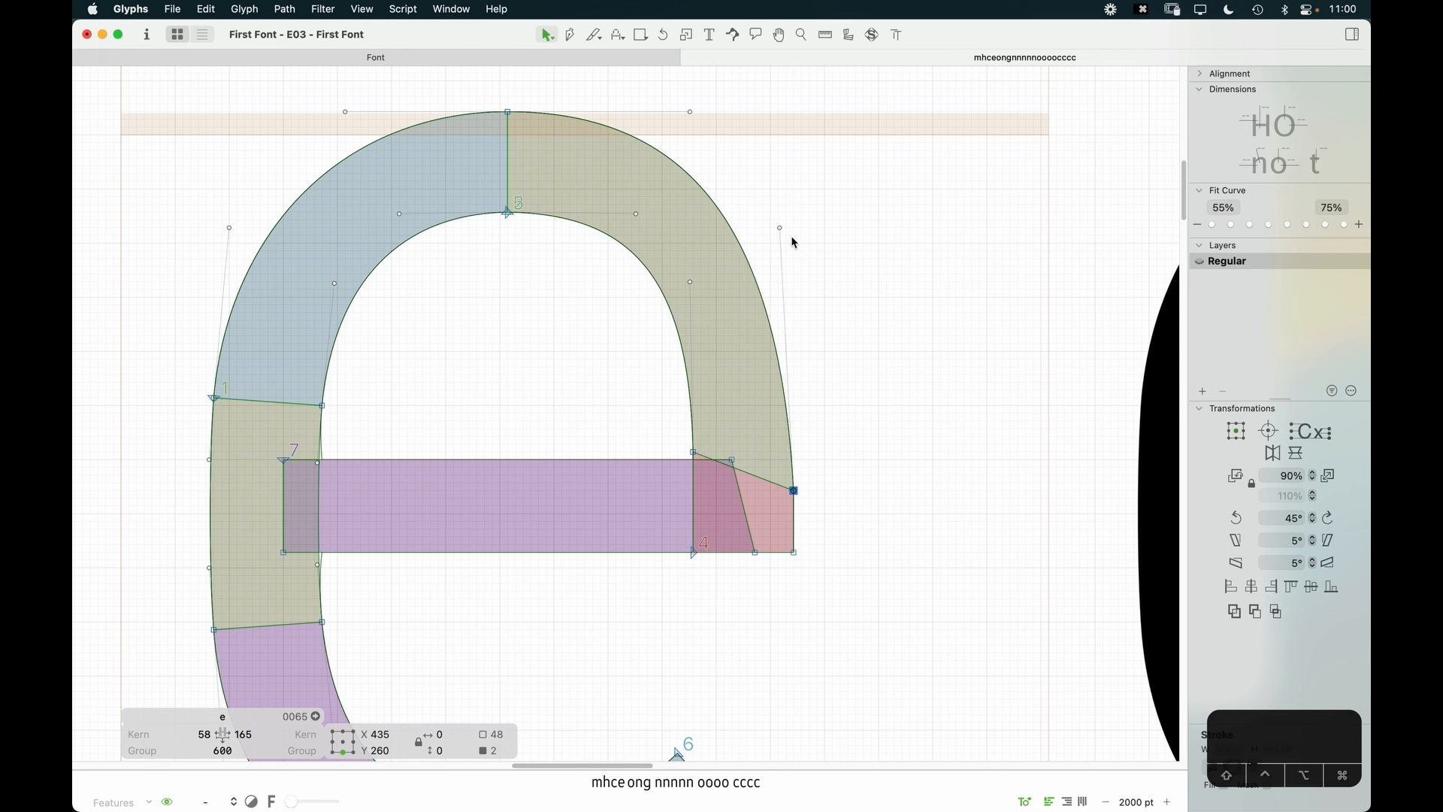
pyautogui.moveTo(780, 227); pyautogui.dragTo(793, 227)
# Step: Lengthen both top curve handles of the upper right arc, bringing the inner one to X 350, and preview the glyph
pyautogui.moveTo(699, 103); pyautogui.dragTo(631, 219)
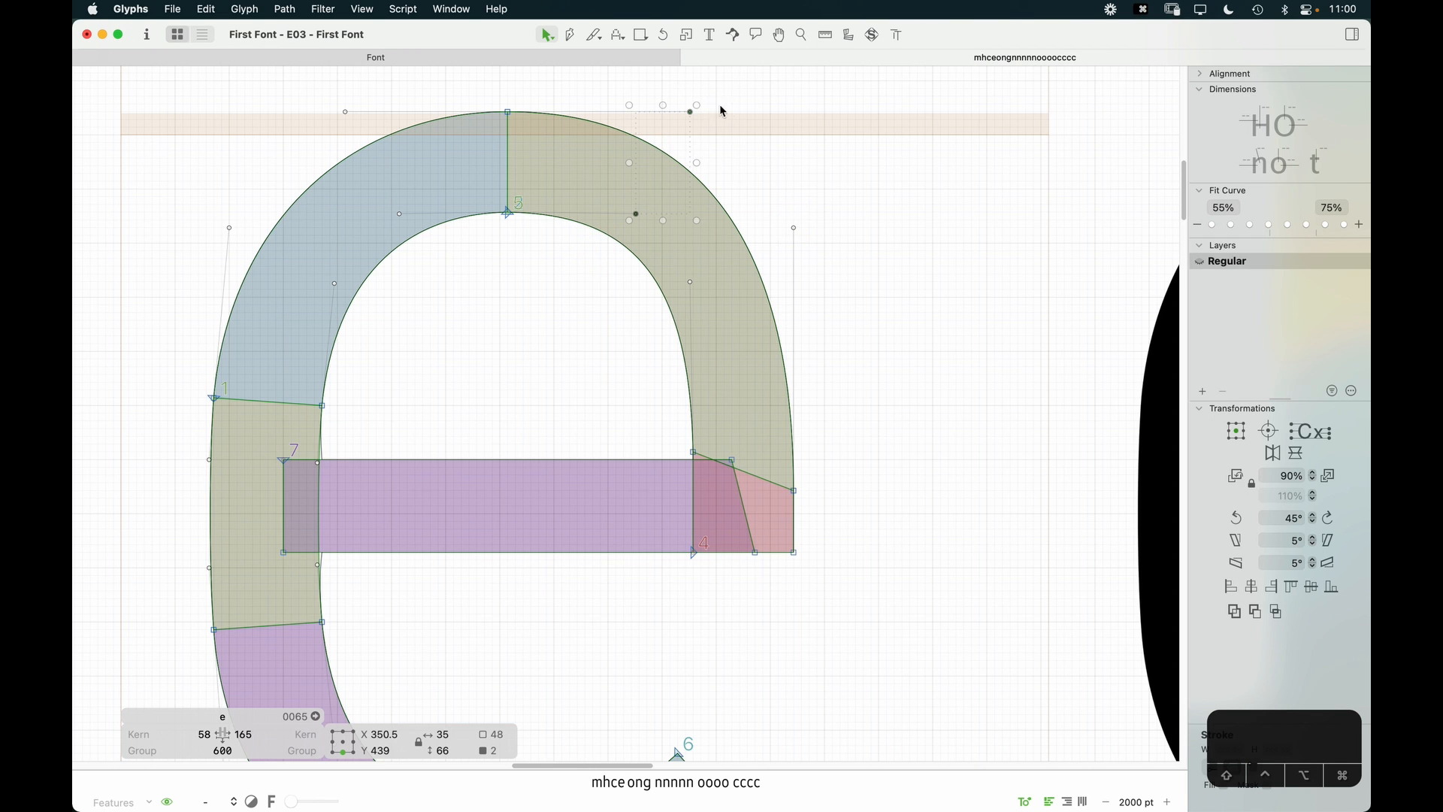
pyautogui.moveTo(691, 111); pyautogui.dragTo(718, 114)
pyautogui.press('super+minus')
pyautogui.press('space')
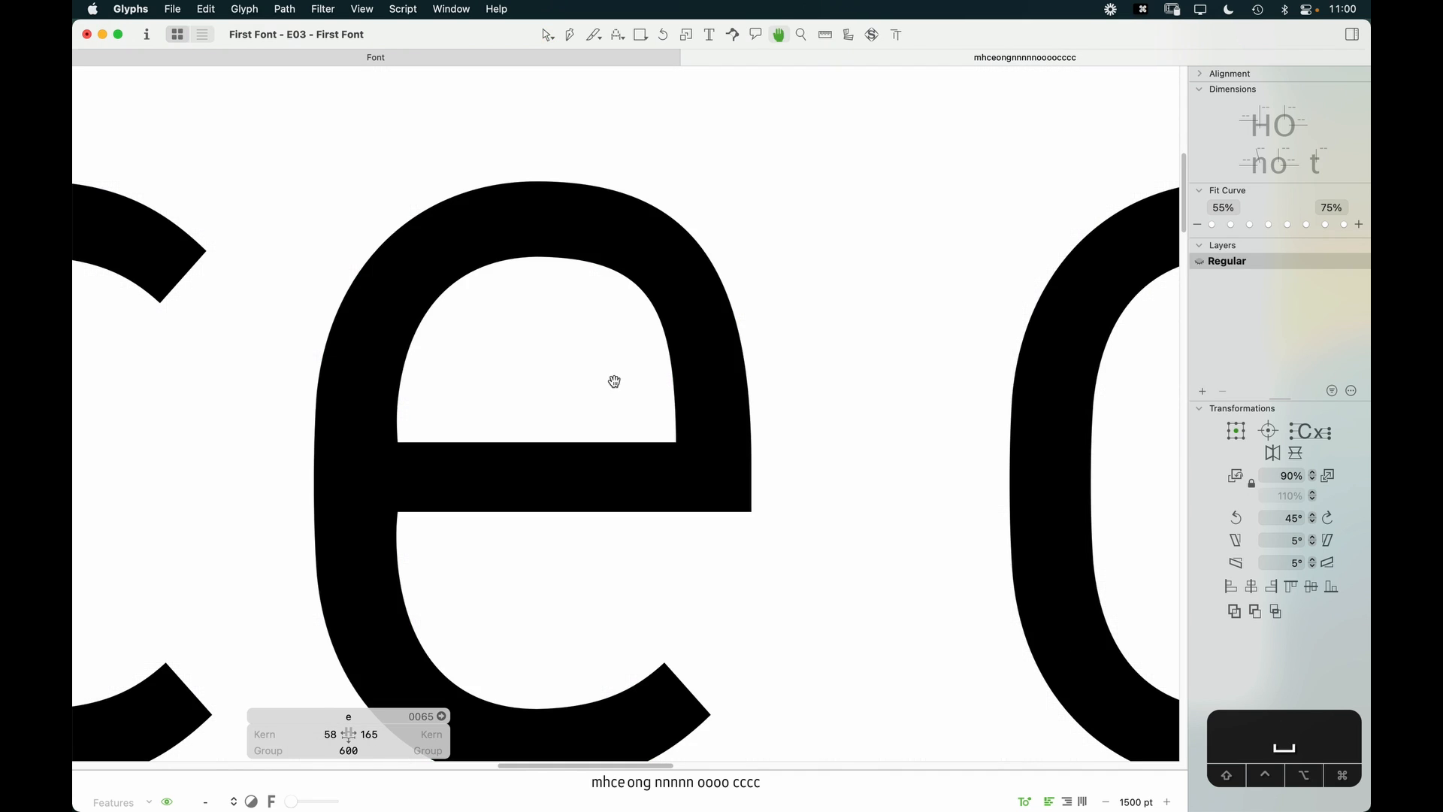
# Step: Shorten the inner top handle of the upper right arc and slide the outer arc-stem joint up to Y 300
pyautogui.click(650, 258)
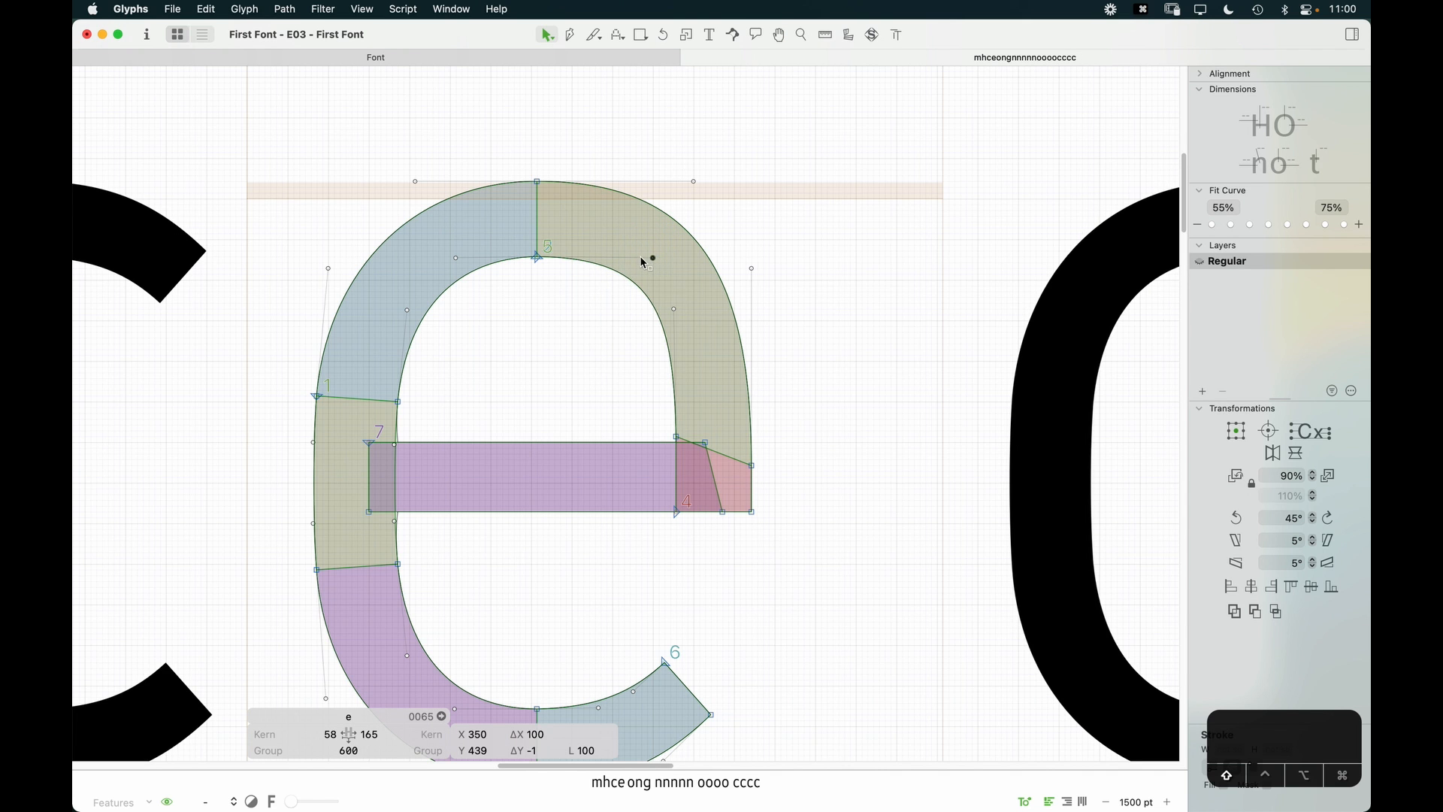
pyautogui.moveTo(643, 261); pyautogui.dragTo(639, 261)
pyautogui.press('space')
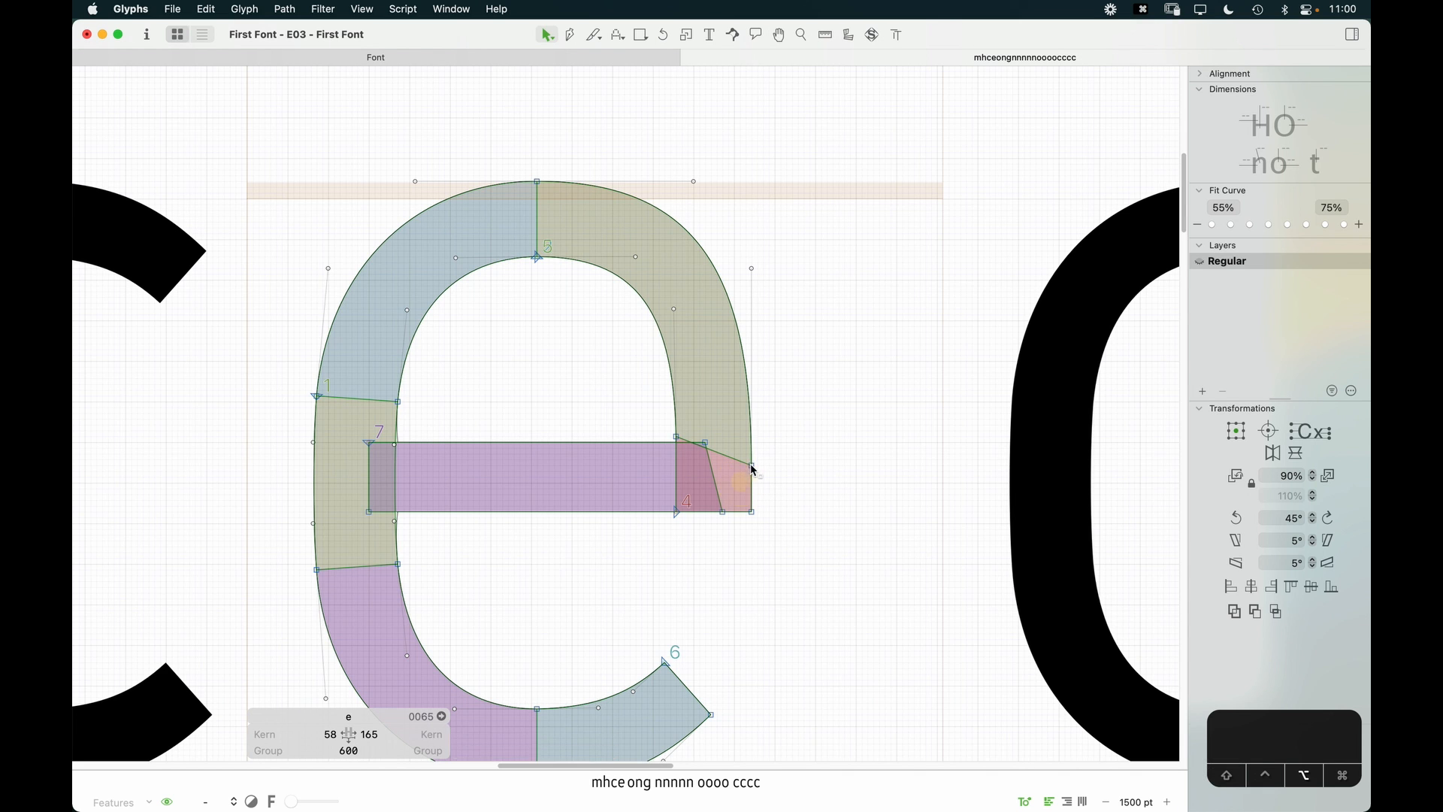
pyautogui.moveTo(752, 464); pyautogui.dragTo(755, 421)
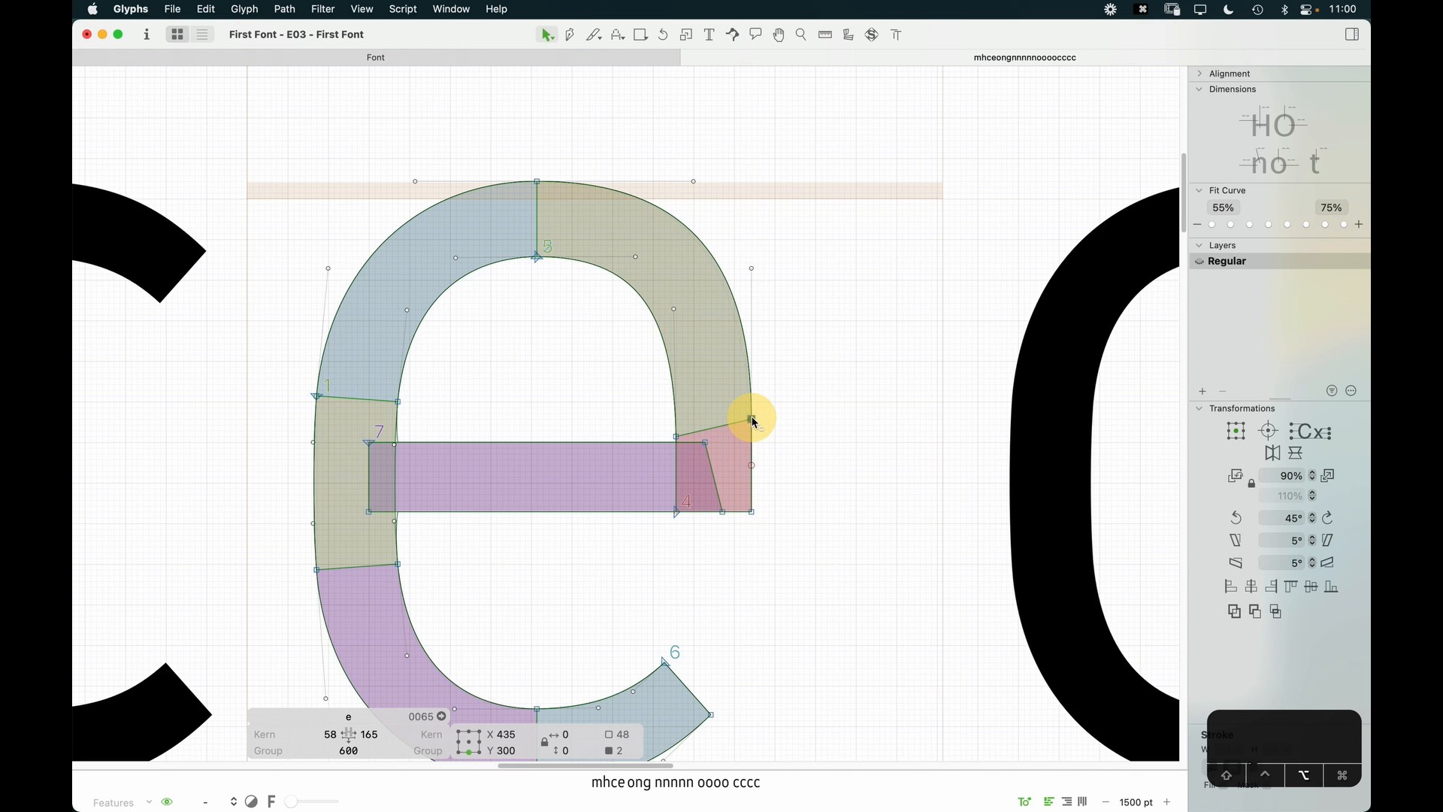
pyautogui.press('space')
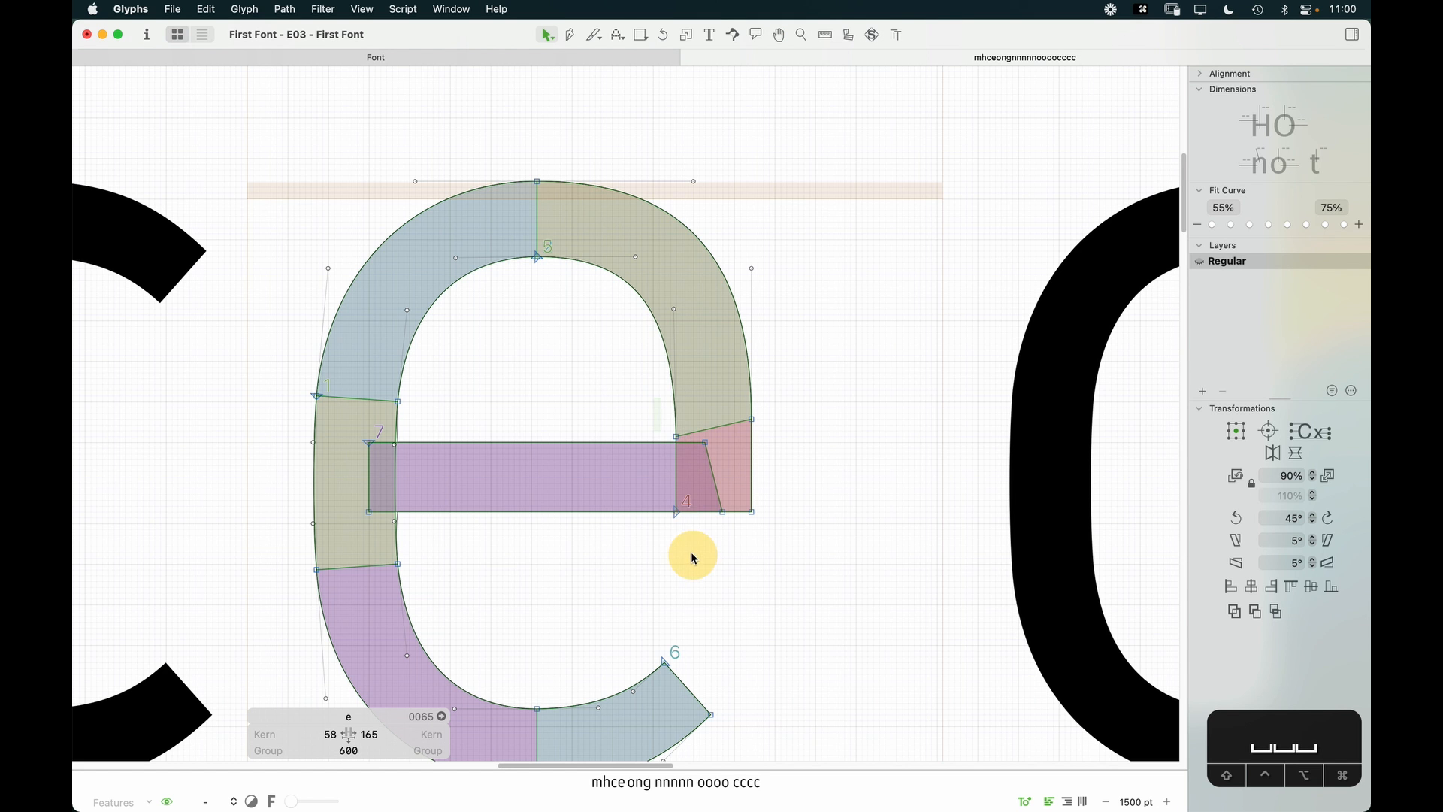
# Step: Try the right stem's inner edge at X 365 in the preview and undo the move
pyautogui.click(665, 454)
pyautogui.press('space')
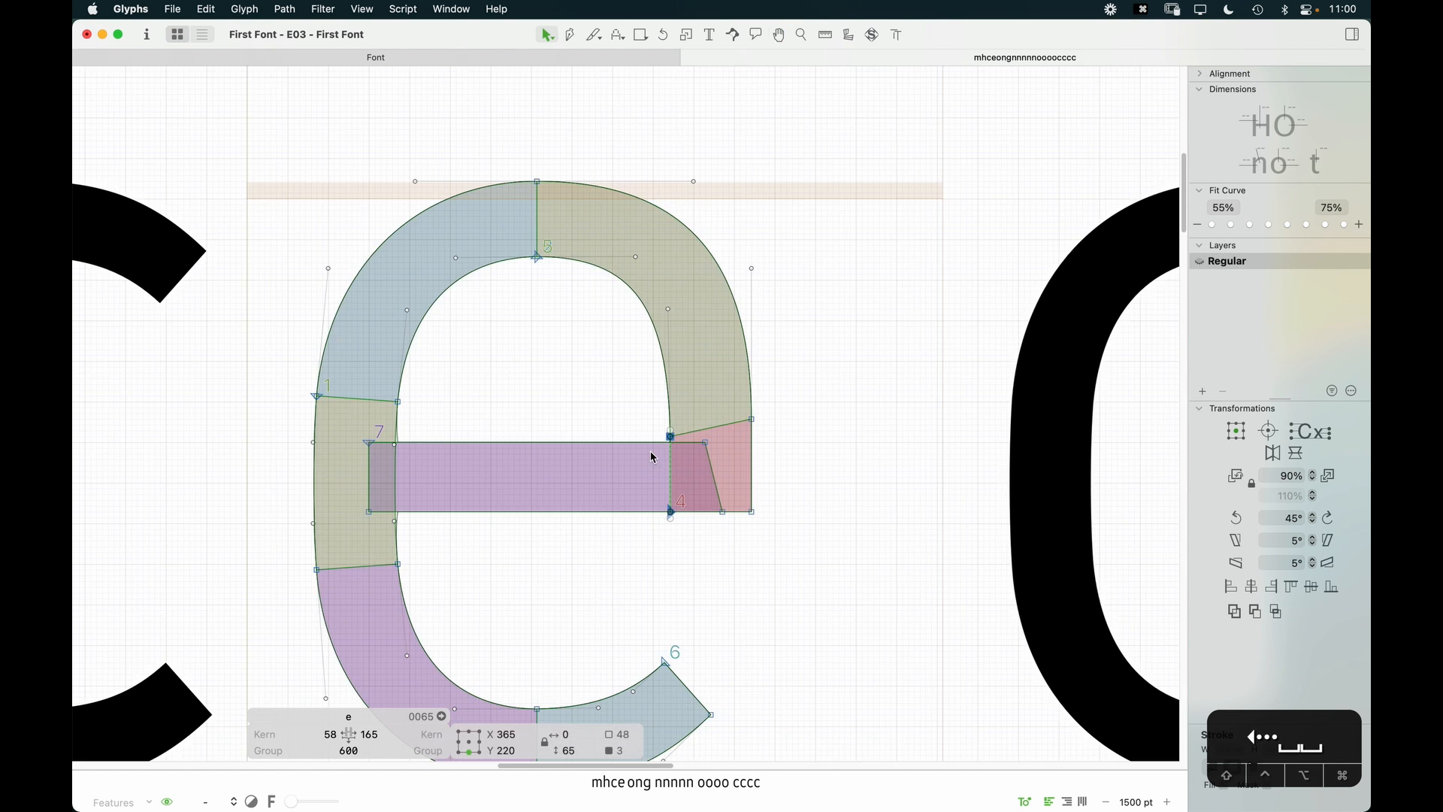
pyautogui.press('super+z')
# Step: Nudge the lower inner curve handle of the upper right arc to X 371, Y 392, and preview the counter shape
pyautogui.press('Down')
pyautogui.press('Down')
pyautogui.press('Down')
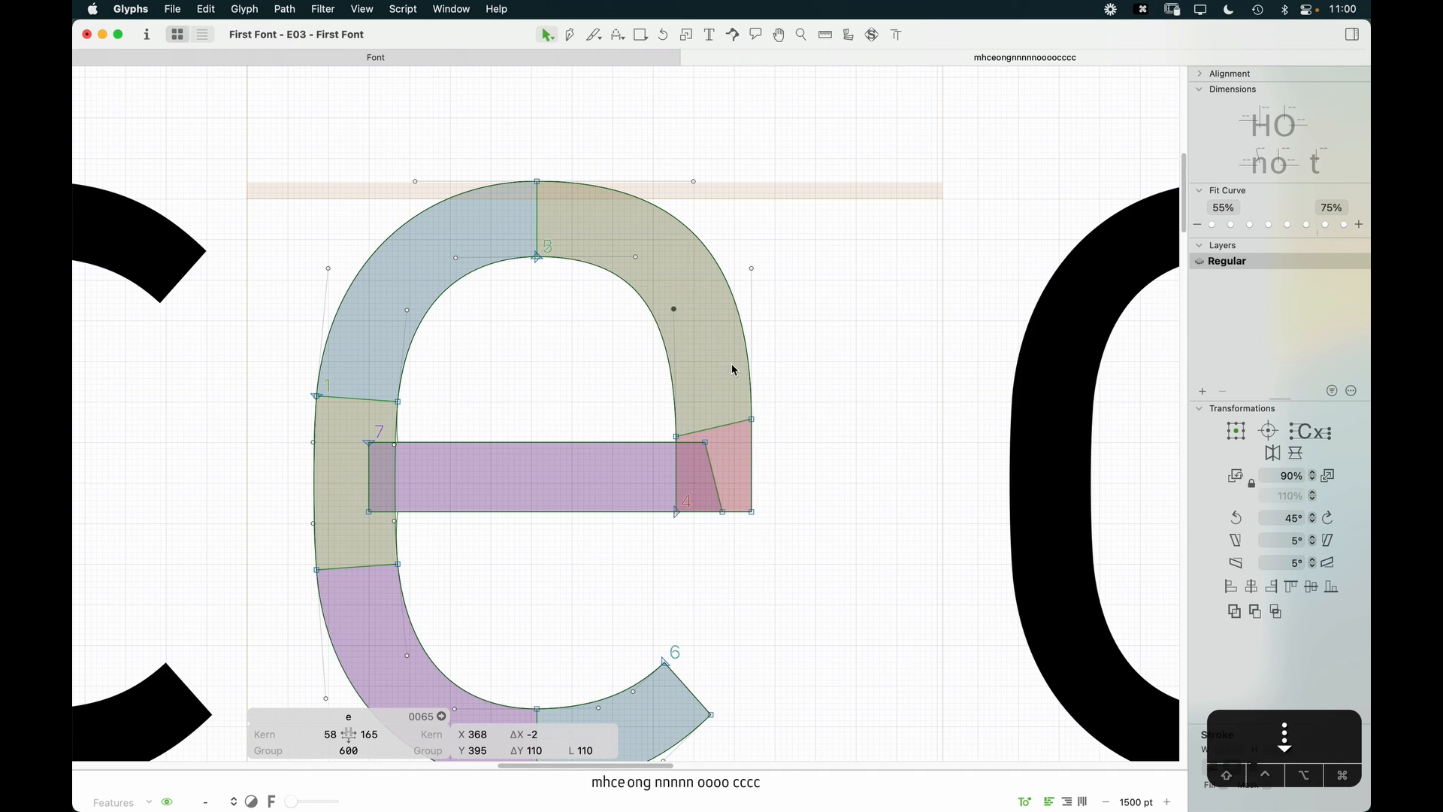
pyautogui.press('Right')
pyautogui.press('Right')
pyautogui.press('Right')
pyautogui.press('Up')
pyautogui.press('Up')
pyautogui.press('Up')
pyautogui.press('Up')
pyautogui.press('Up')
pyautogui.press('Up')
pyautogui.press('Down')
pyautogui.press('Down')
pyautogui.press('Down')
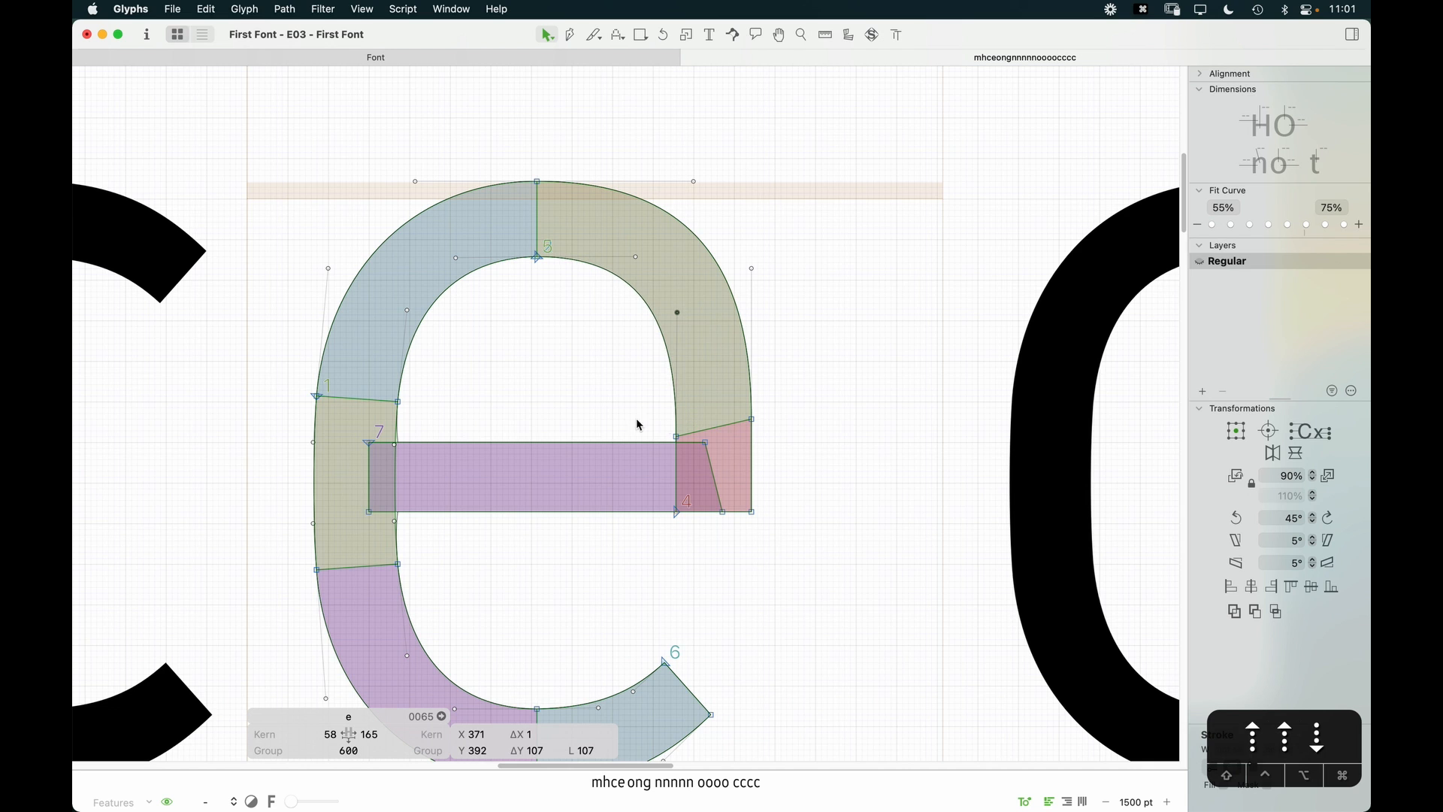
pyautogui.press('space')
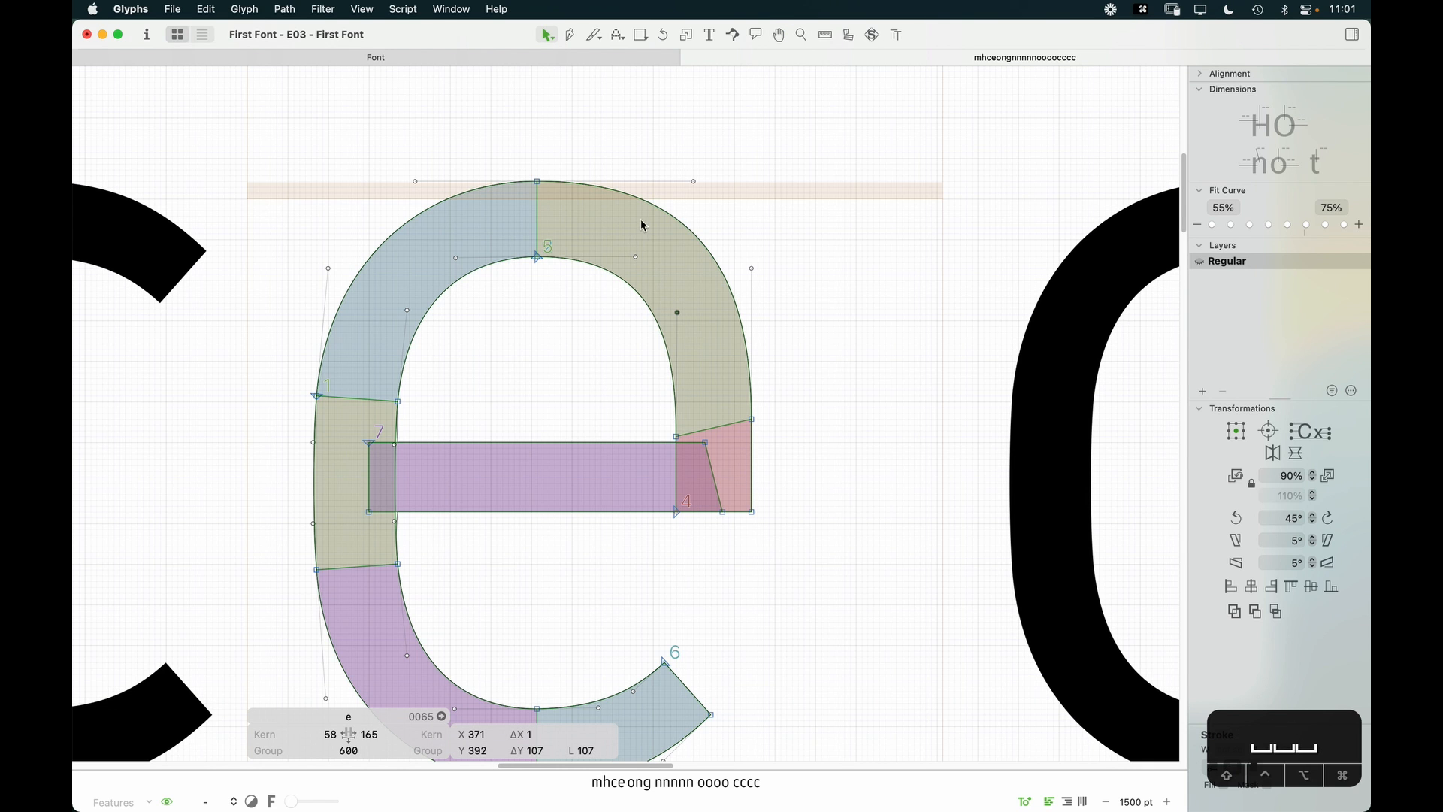
pyautogui.click(257, 364)
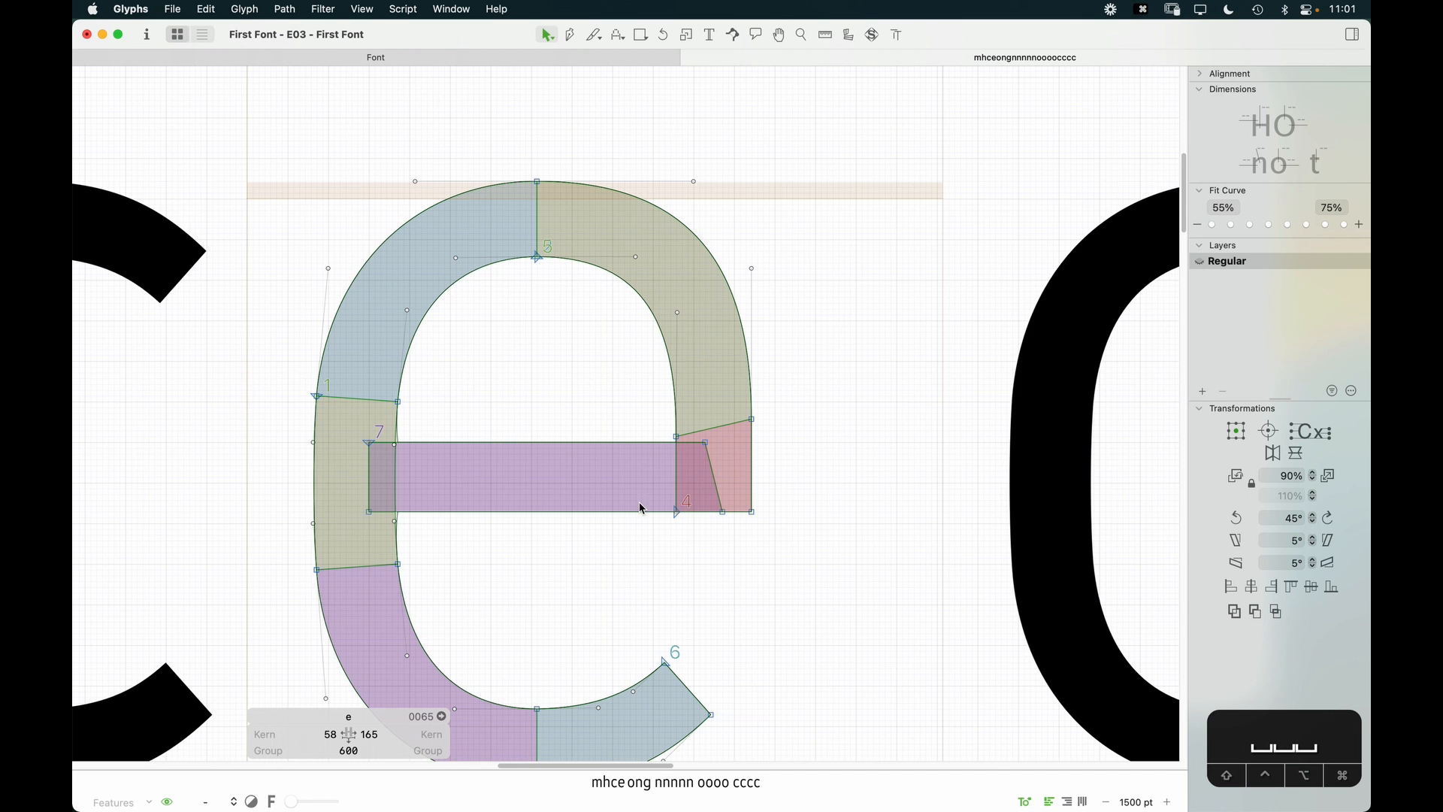
pyautogui.press('space')
# Step: Merge the upper right arc and the right stem into one contour
pyautogui.doubleClick(754, 421)
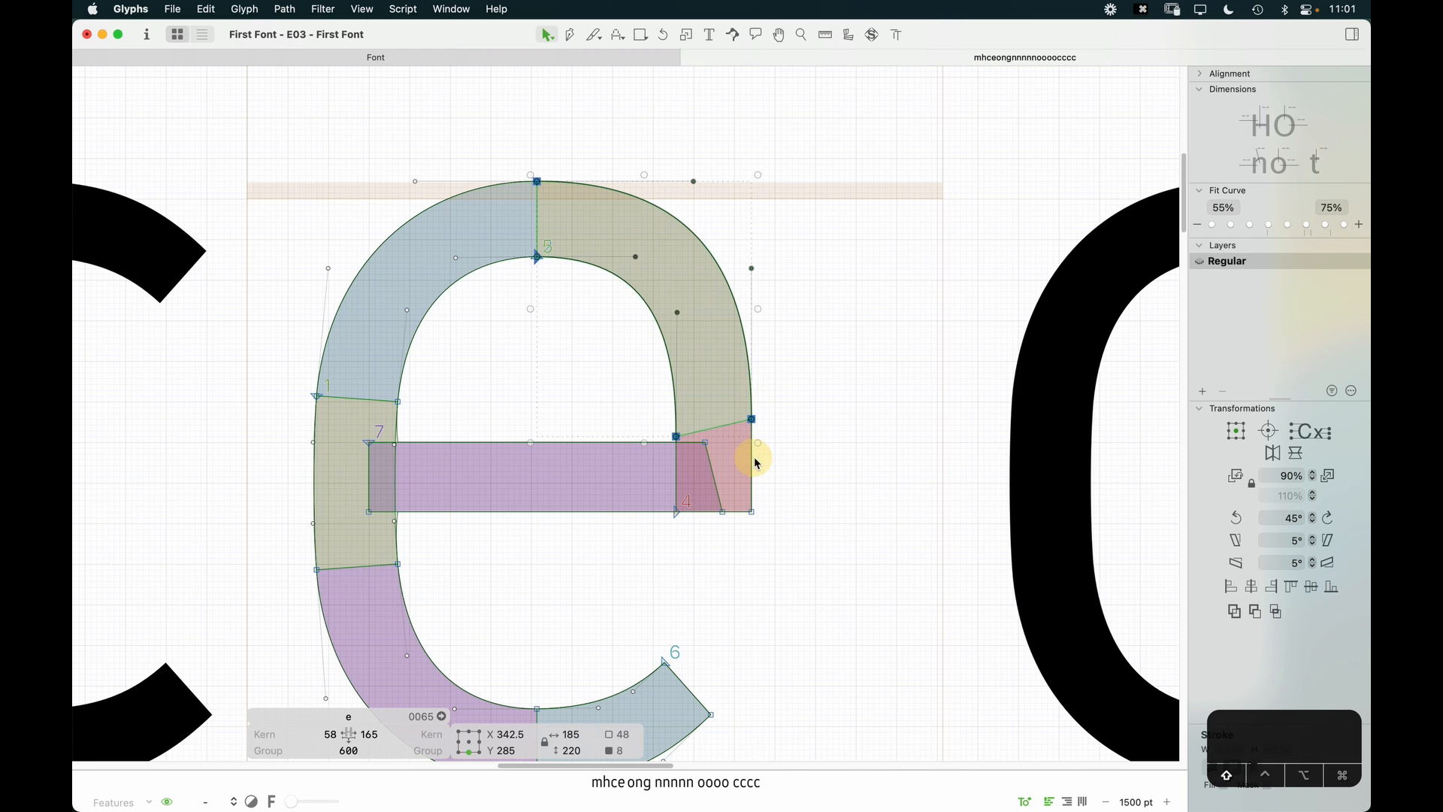
pyautogui.click(1235, 612)
pyautogui.click(838, 606)
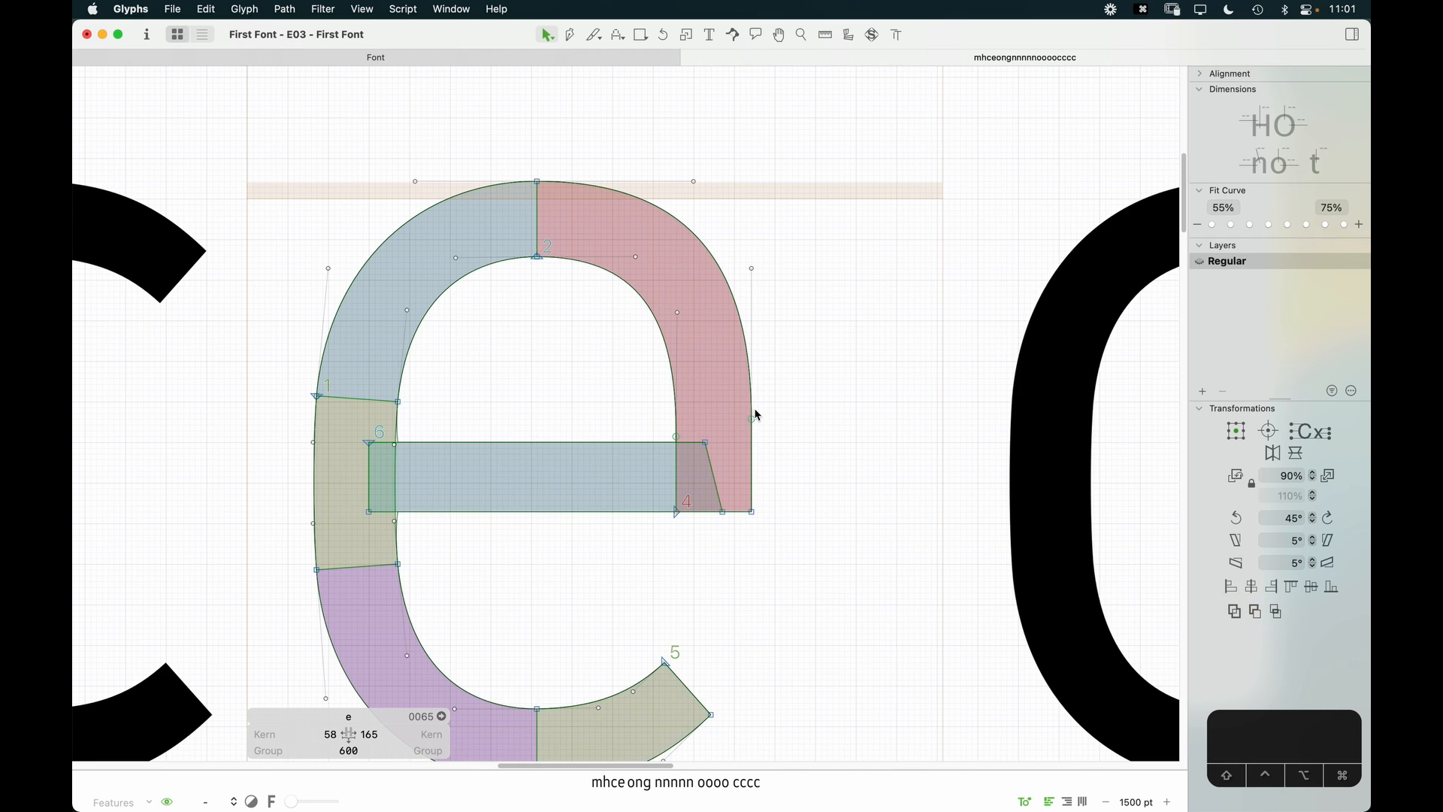
# Step: Convert the right stem's edges to curves and test its lower end shifted 5 units left and right before restoring its position
pyautogui.keyDown('alt'); pyautogui.click(752, 451); pyautogui.keyUp('alt')
pyautogui.moveTo(793, 441); pyautogui.dragTo(645, 531)
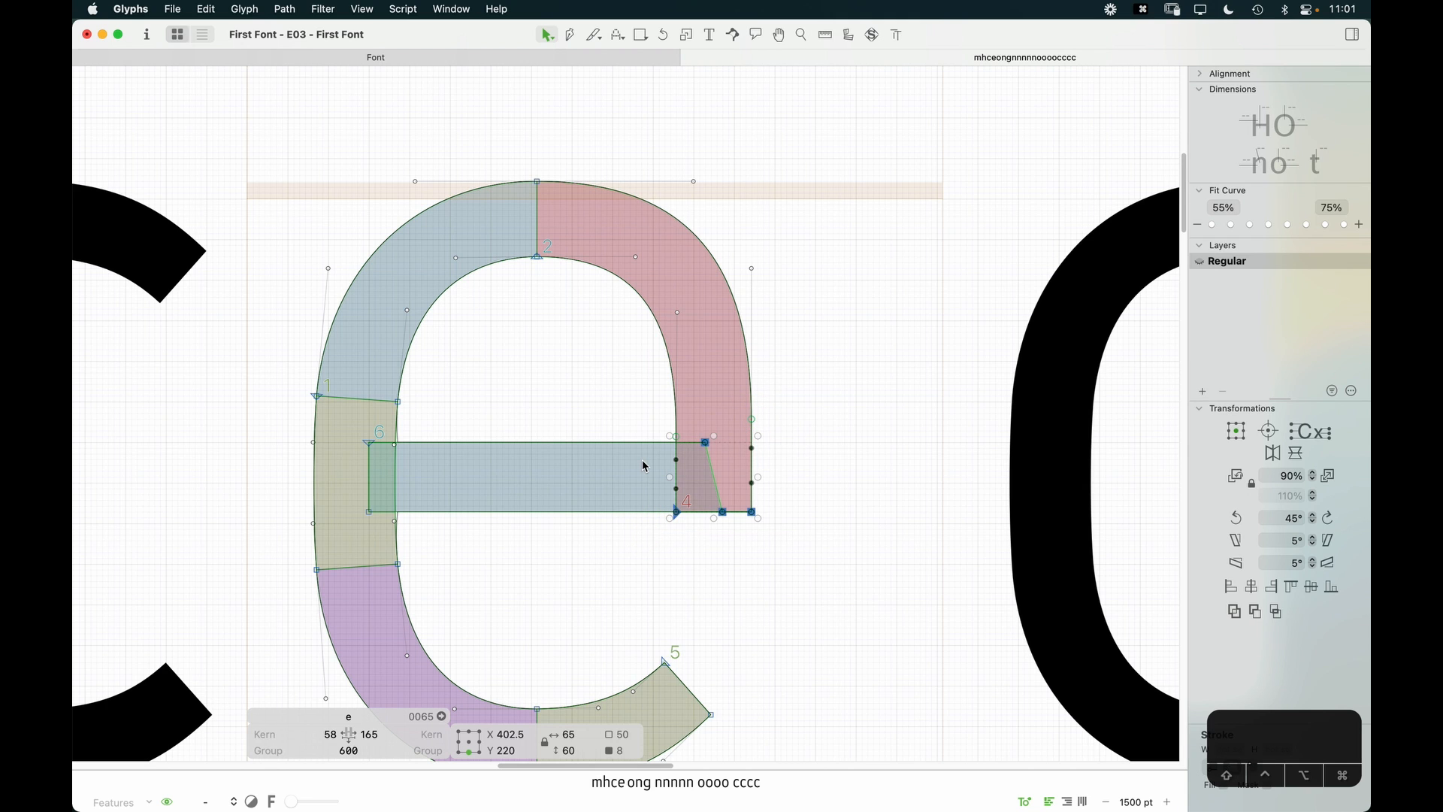
pyautogui.press('Left')
pyautogui.press('Left')
pyautogui.press('Left')
pyautogui.press('Left')
pyautogui.press('Left')
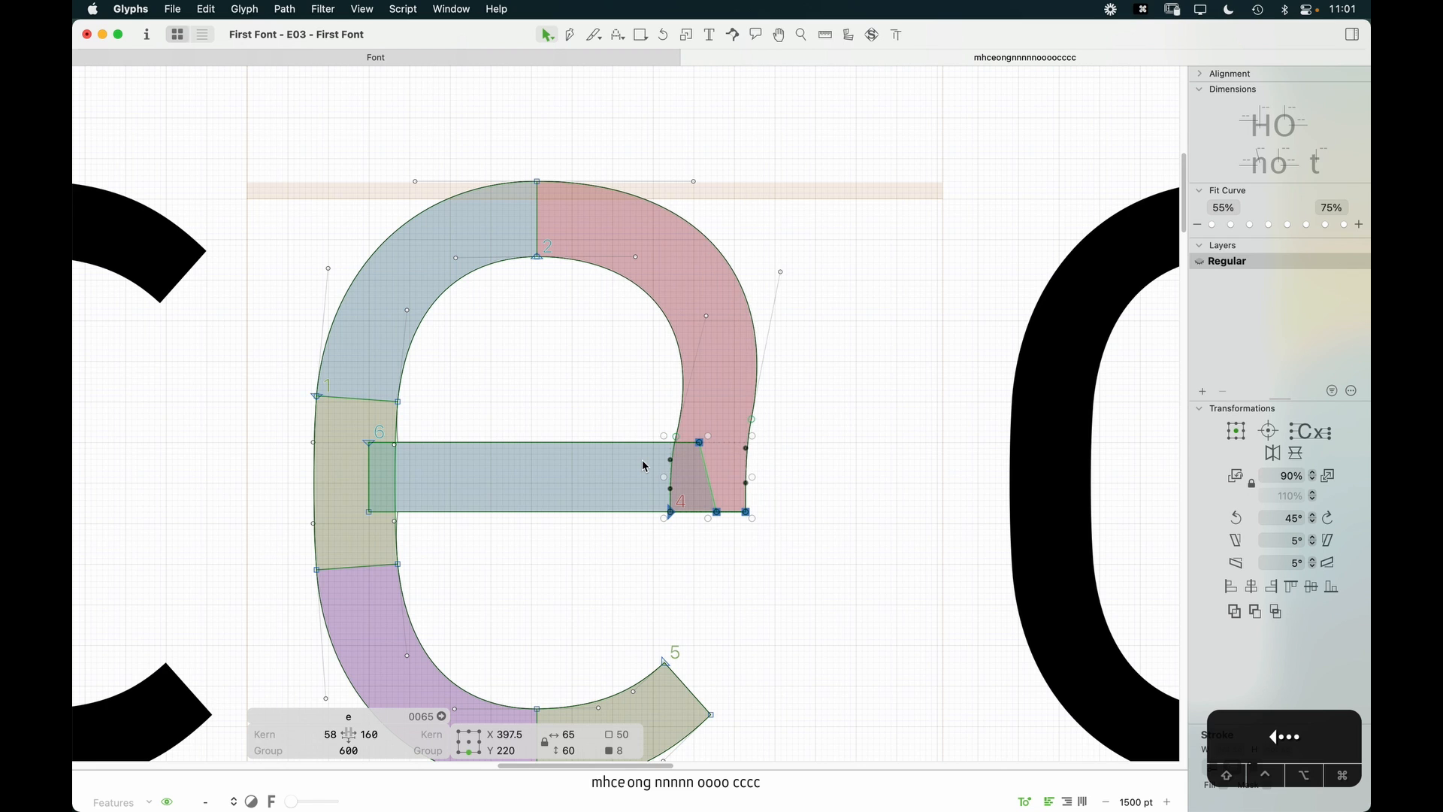
pyautogui.press('Left')
pyautogui.press('Right')
pyautogui.press('Right')
pyautogui.press('Right')
pyautogui.press('Right')
pyautogui.press('Right')
pyautogui.press('Right')
pyautogui.press('Left')
pyautogui.press('Left')
pyautogui.press('Left')
pyautogui.press('Left')
pyautogui.press('Left')
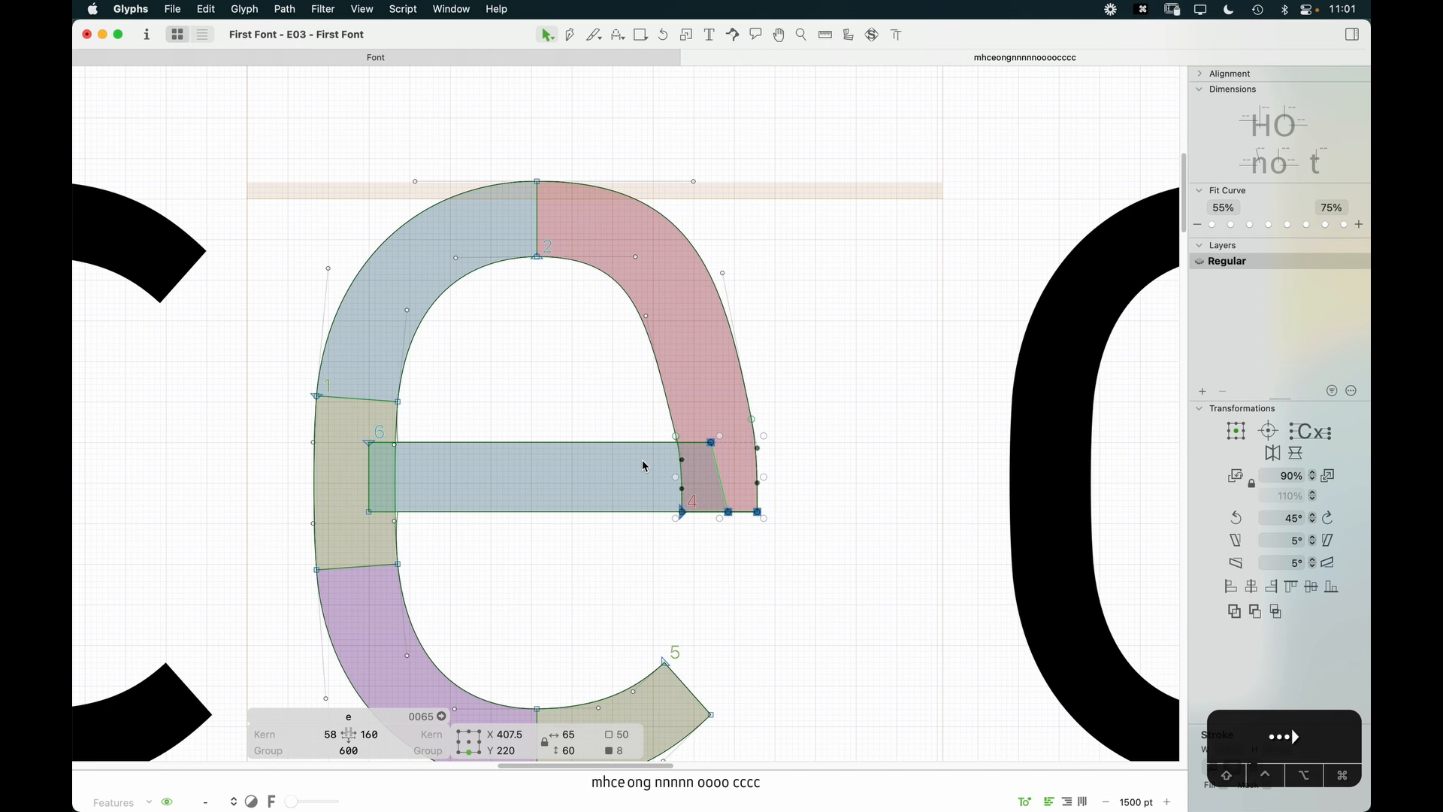
pyautogui.press('Right')
pyautogui.press('Right')
pyautogui.press('Right')
pyautogui.press('Right')
pyautogui.press('Right')
pyautogui.press('Left')
pyautogui.press('Left')
pyautogui.press('Left')
pyautogui.press('Left')
pyautogui.press('Left')
pyautogui.press('space')
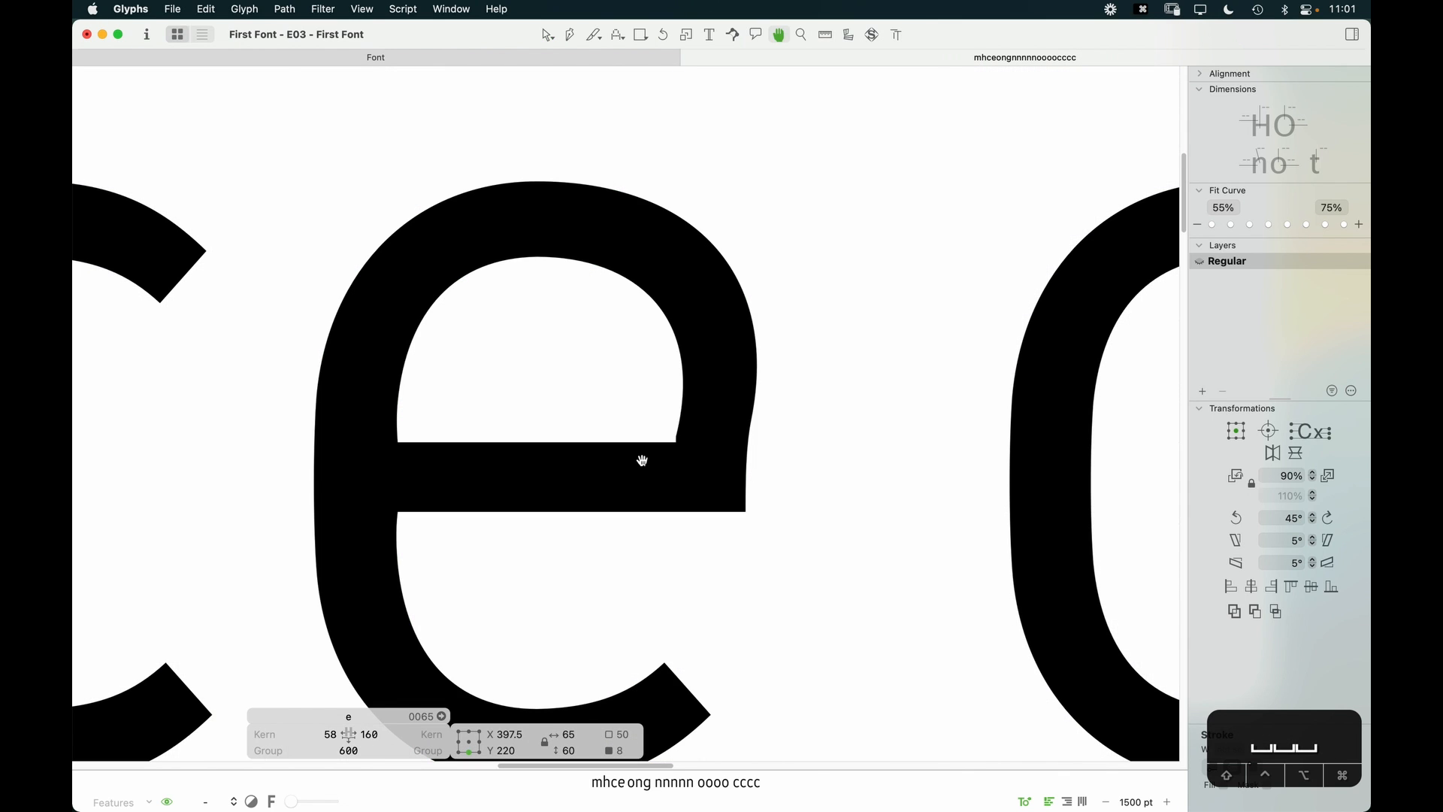
pyautogui.press('Right')
pyautogui.press('Right')
pyautogui.press('Right')
pyautogui.press('Right')
pyautogui.press('Right')
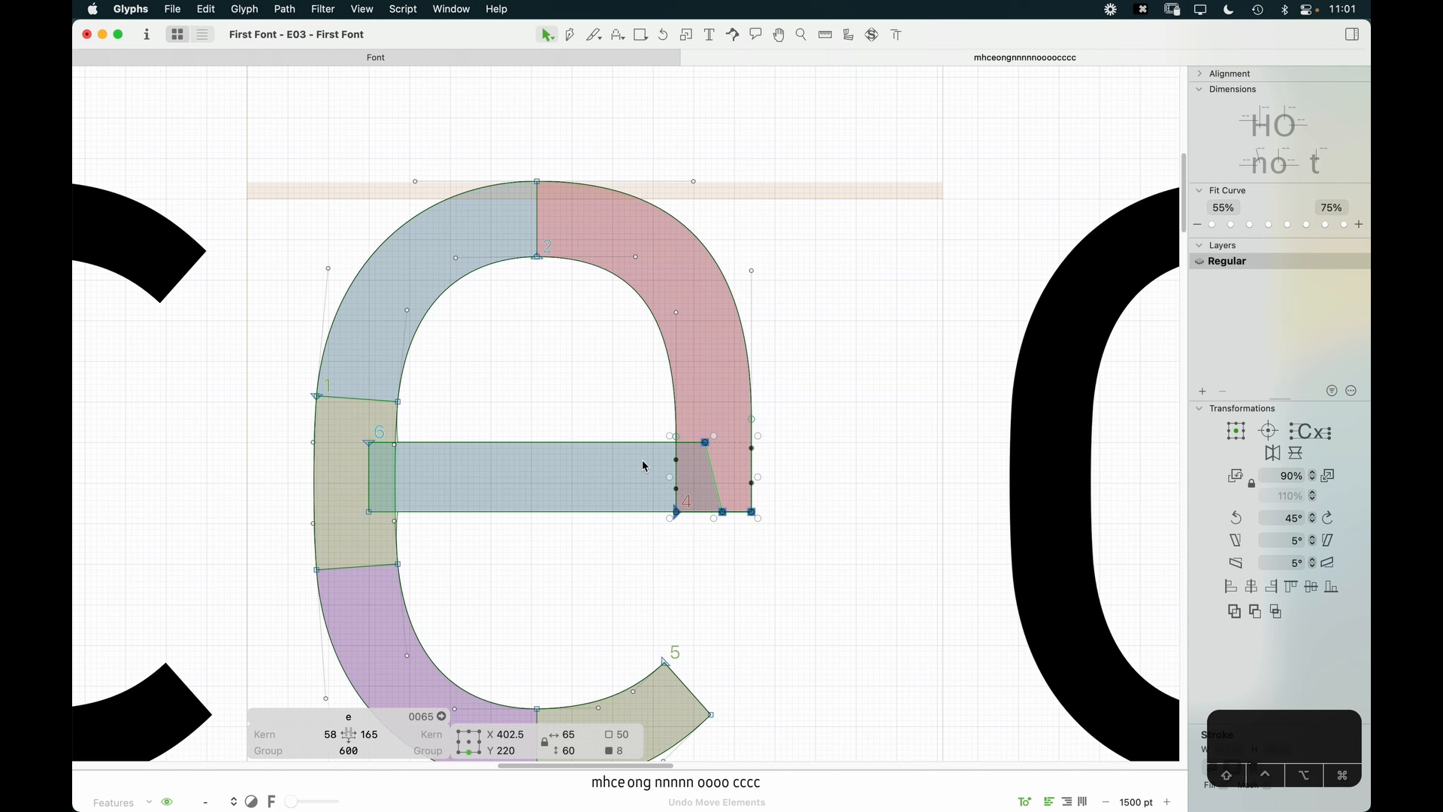
pyautogui.press('space')
pyautogui.click(803, 496)
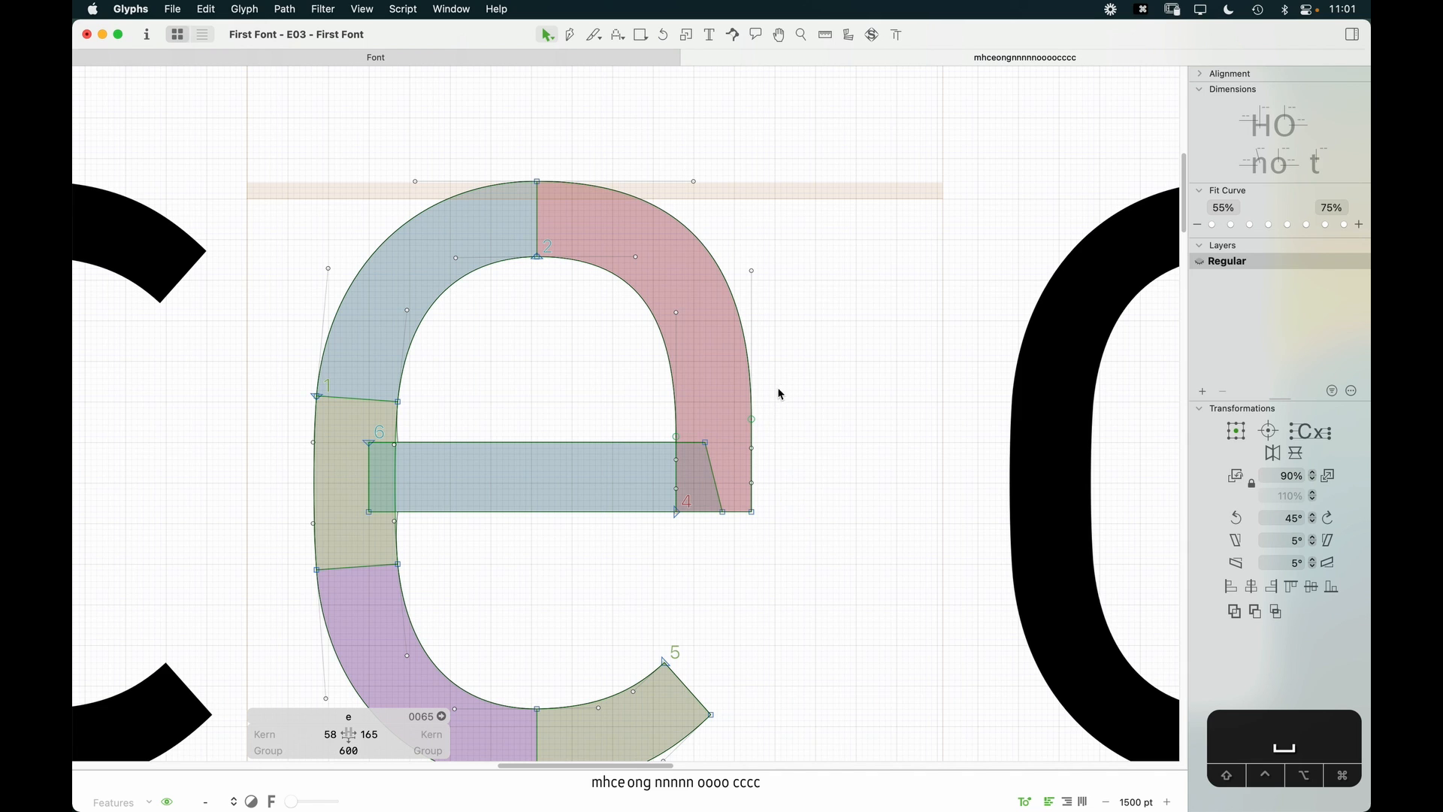
# Step: Remove the curve handles from the right stem's outer and inner edges to make them straight lines again
pyautogui.moveTo(785, 444); pyautogui.dragTo(760, 483)
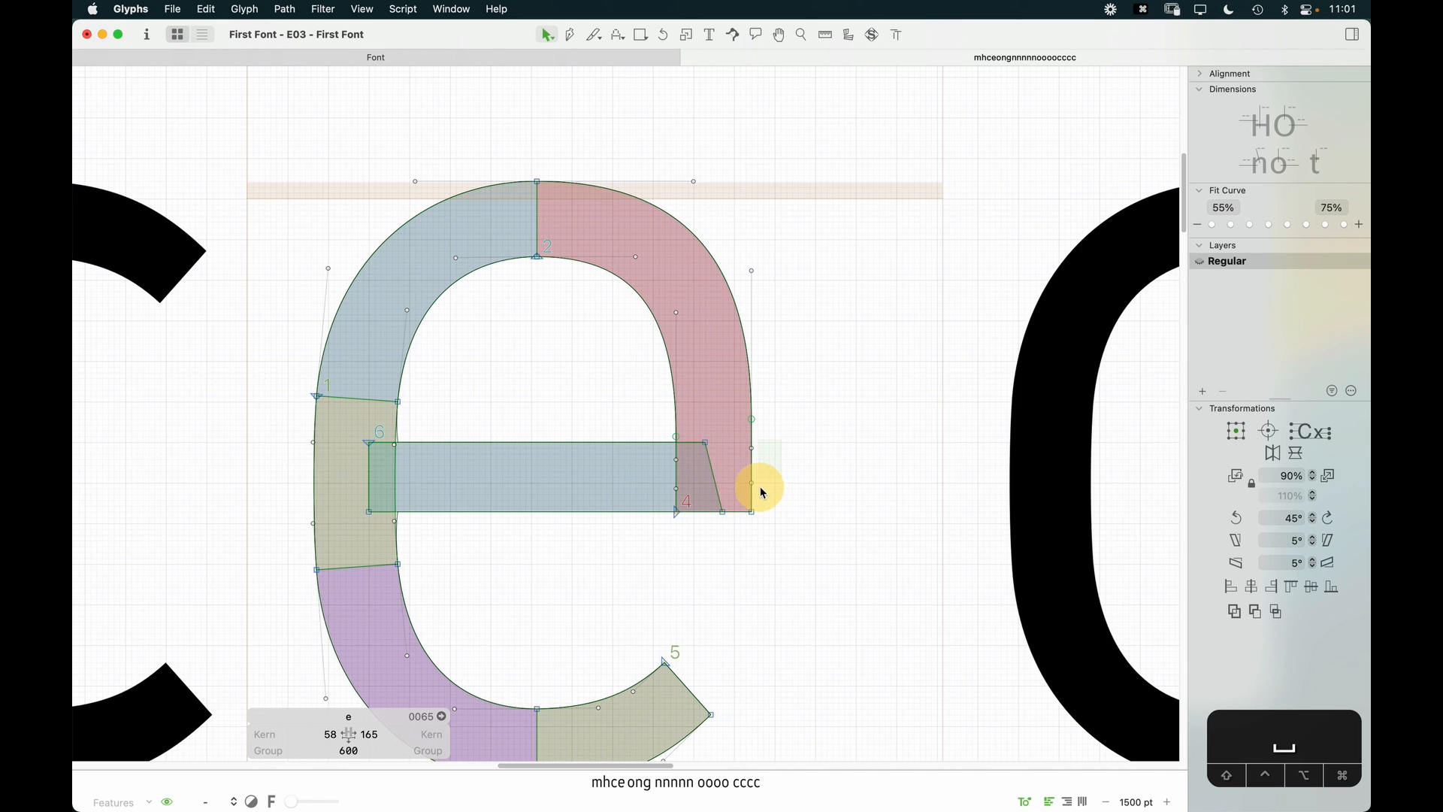
pyautogui.moveTo(797, 426); pyautogui.dragTo(729, 493)
pyautogui.press('BackSpace')
pyautogui.moveTo(656, 453); pyautogui.dragTo(688, 496)
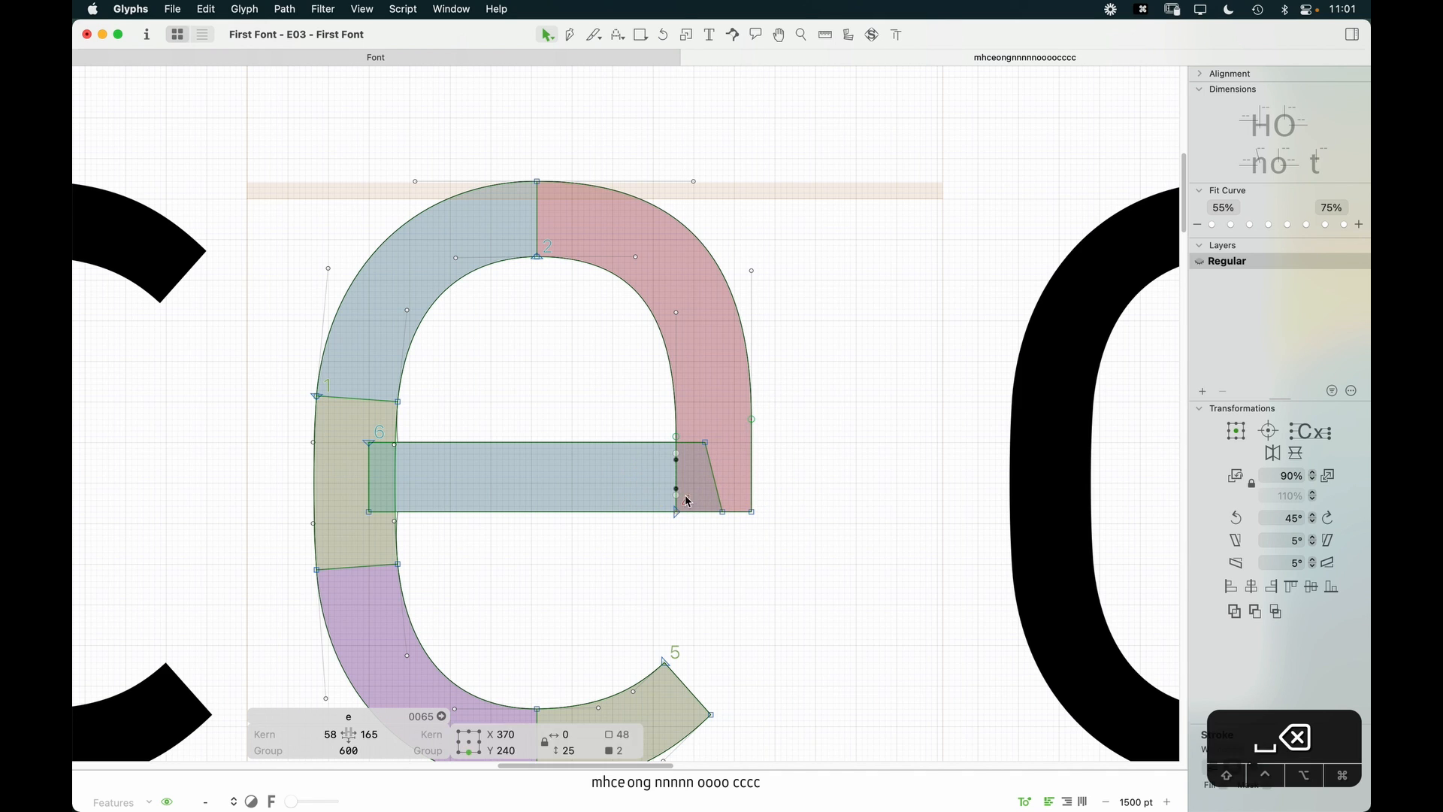
pyautogui.press('BackSpace')
# Step: Examine the merged stem's outer joint and preview the e alongside its neighbouring letters
pyautogui.click(751, 419)
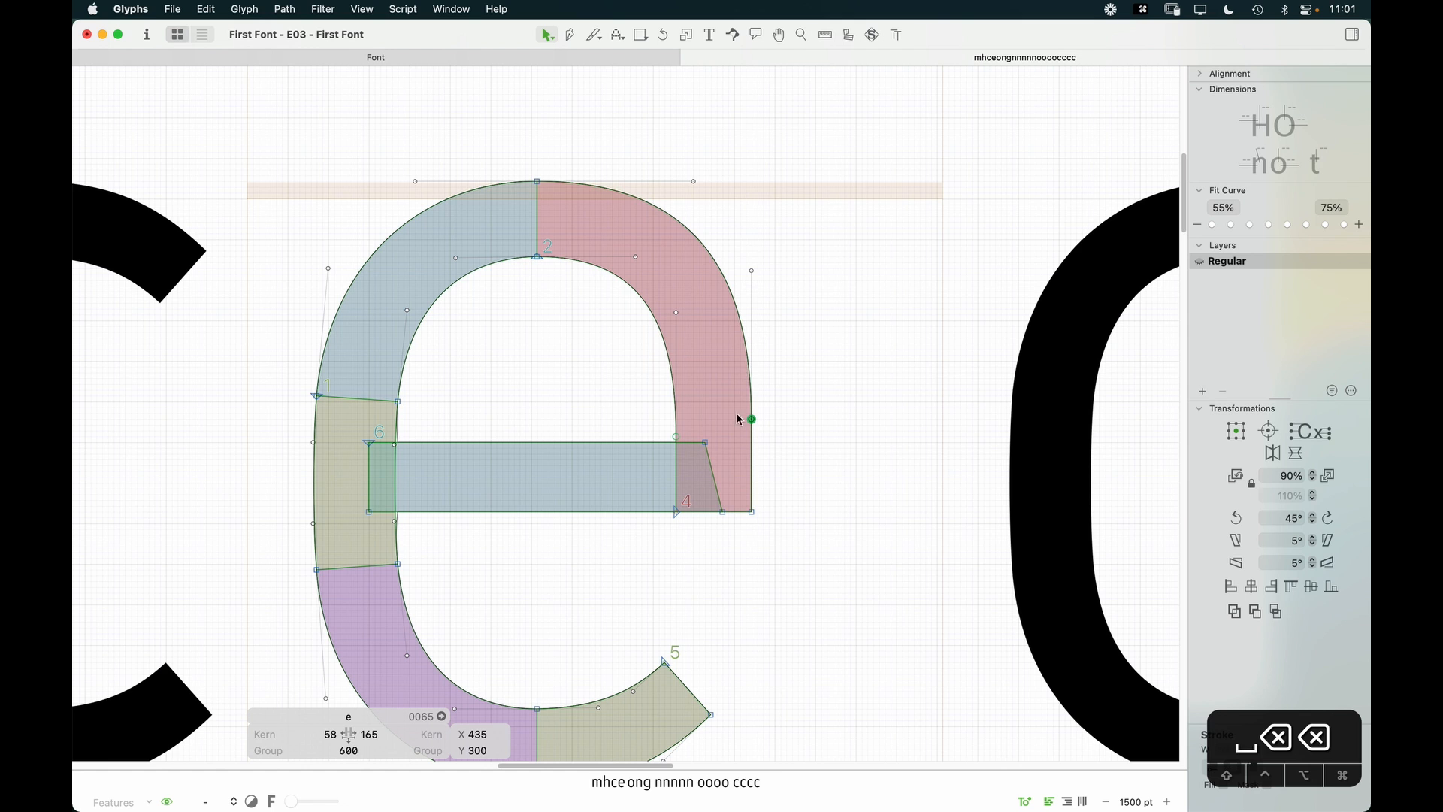
pyautogui.press('space')
pyautogui.moveTo(735, 473); pyautogui.dragTo(824, 408)
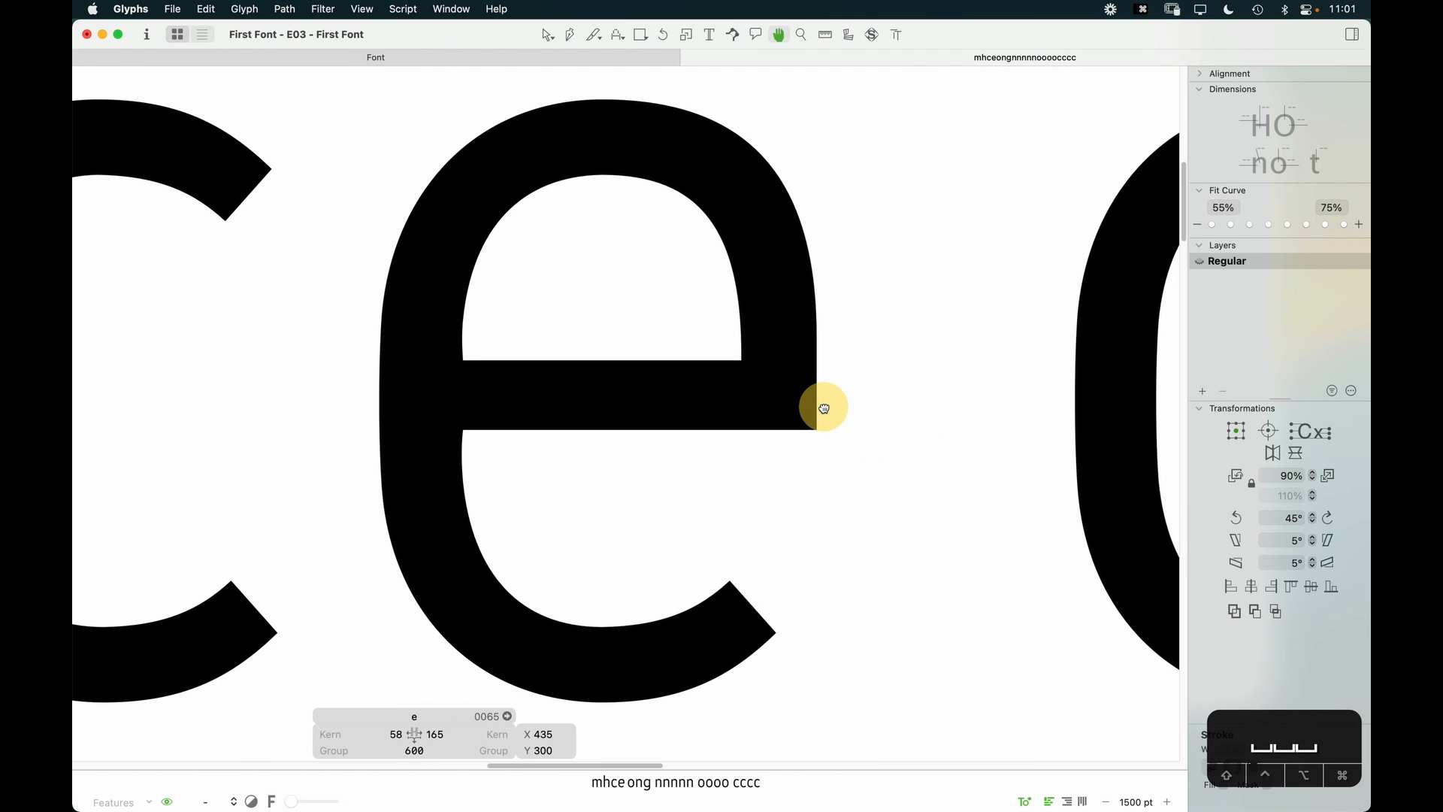
pyautogui.press('super+minus')
pyautogui.press('super+minus')
pyautogui.press('space')
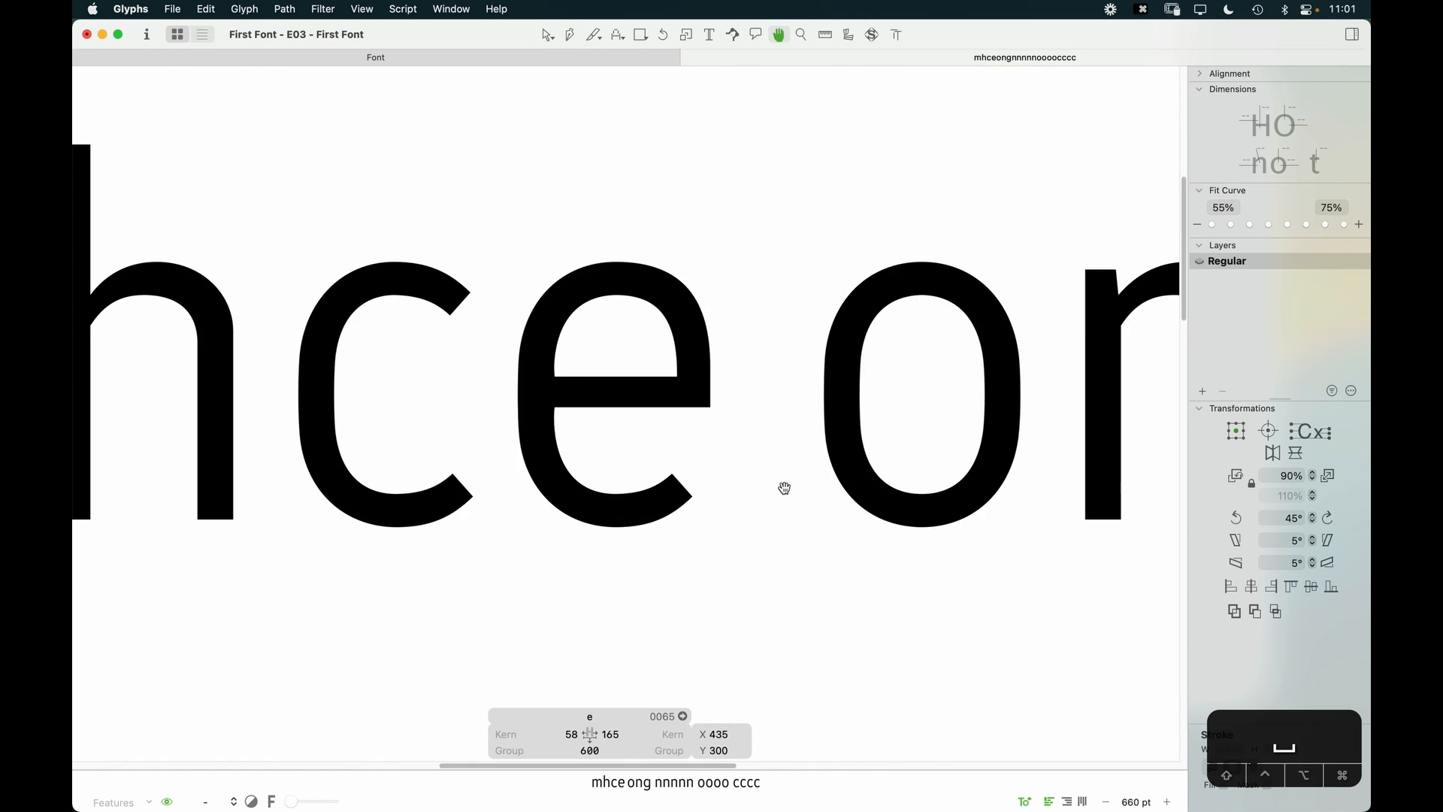
pyautogui.moveTo(784, 489); pyautogui.dragTo(774, 506)
# Step: Move the e's lower right terminal part and the bottom joint connecting it to the bowl 5 units right
pyautogui.press('z')
pyautogui.click(645, 567)
pyautogui.press('v')
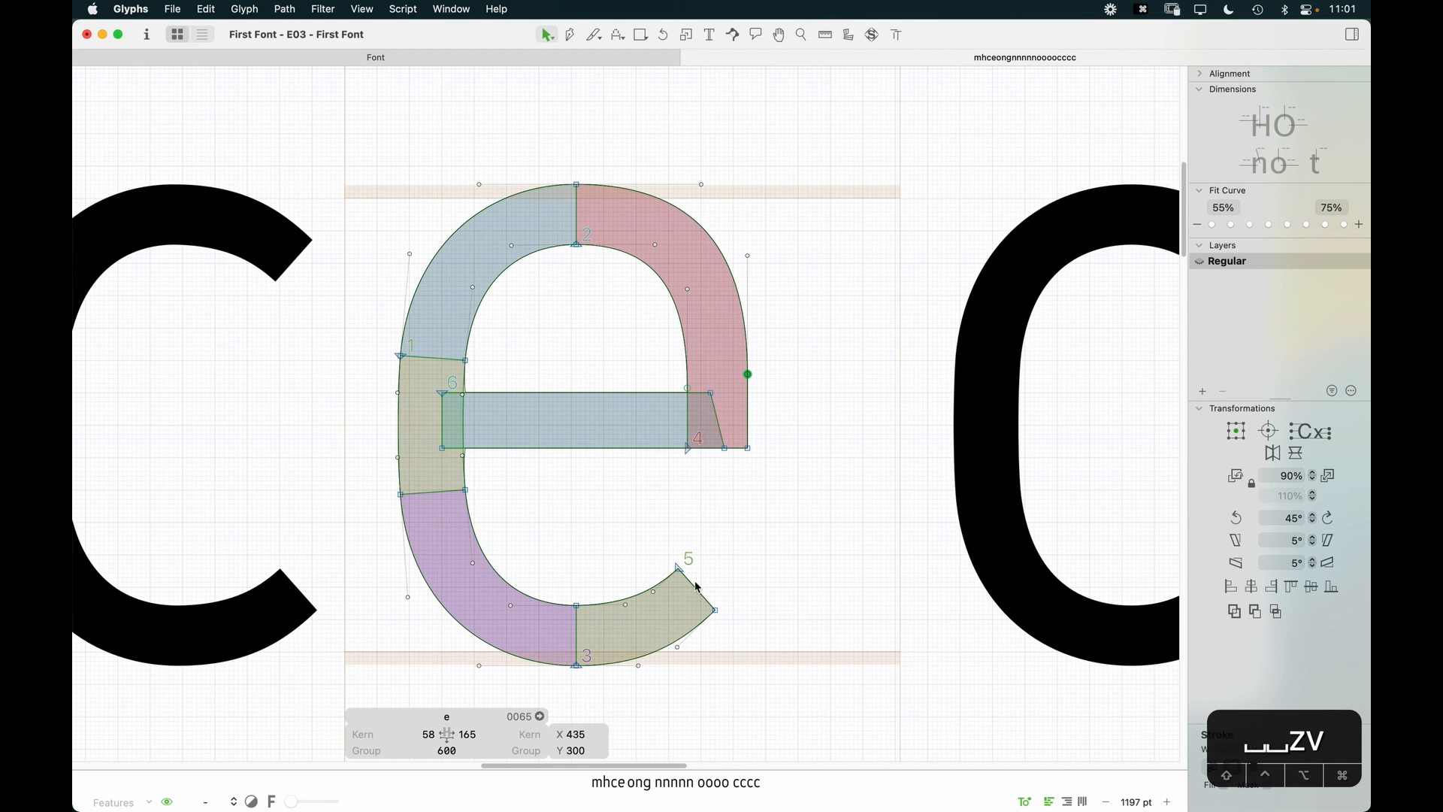
pyautogui.doubleClick(573, 667)
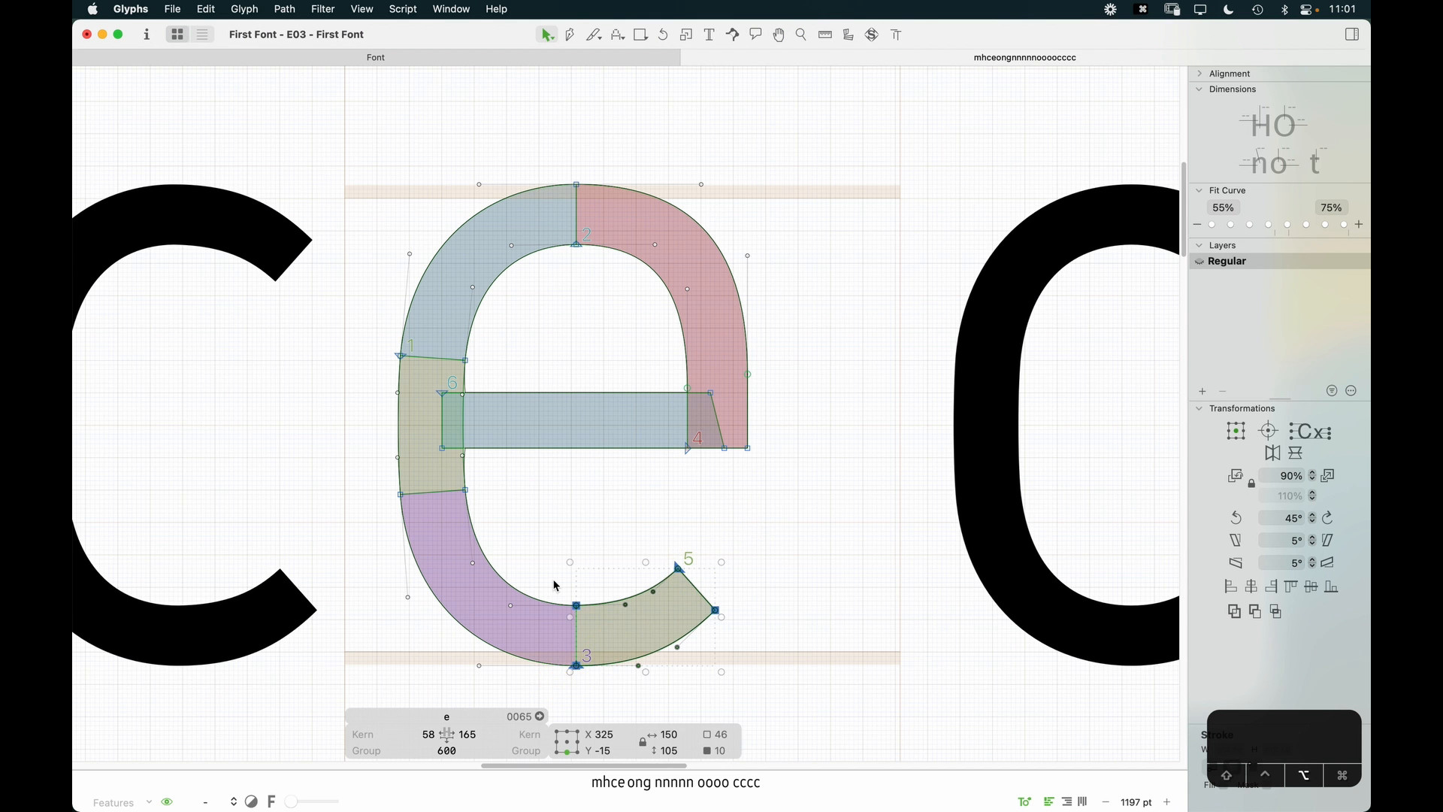
pyautogui.hotkey('alt', 'Right')
# Step: Extend the lower terminal by moving its end points and curve handles 20 units right, and preview the e beside the c
pyautogui.moveTo(799, 484); pyautogui.dragTo(623, 635)
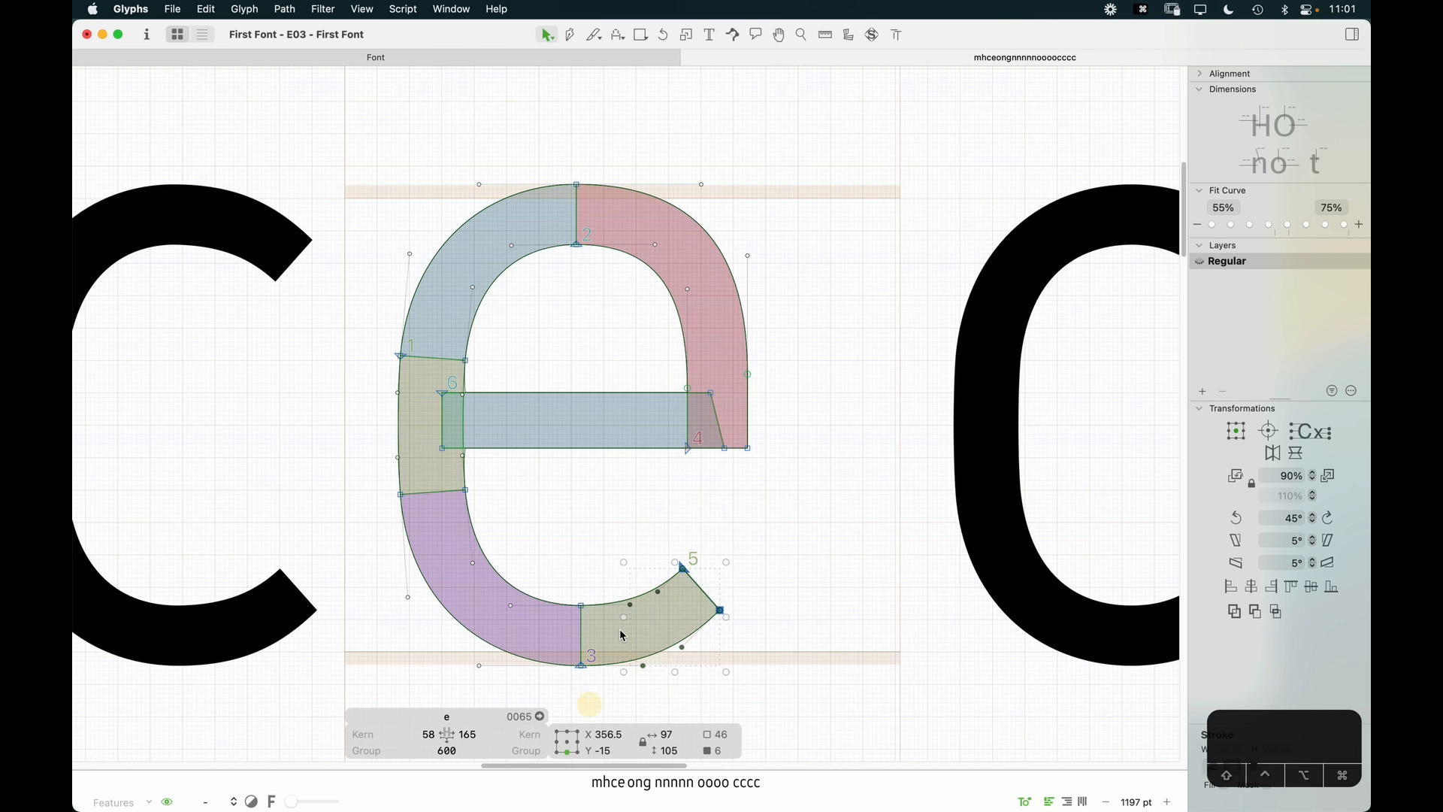
pyautogui.hotkey('shift', 'Right')
pyautogui.hotkey('shift', 'Right')
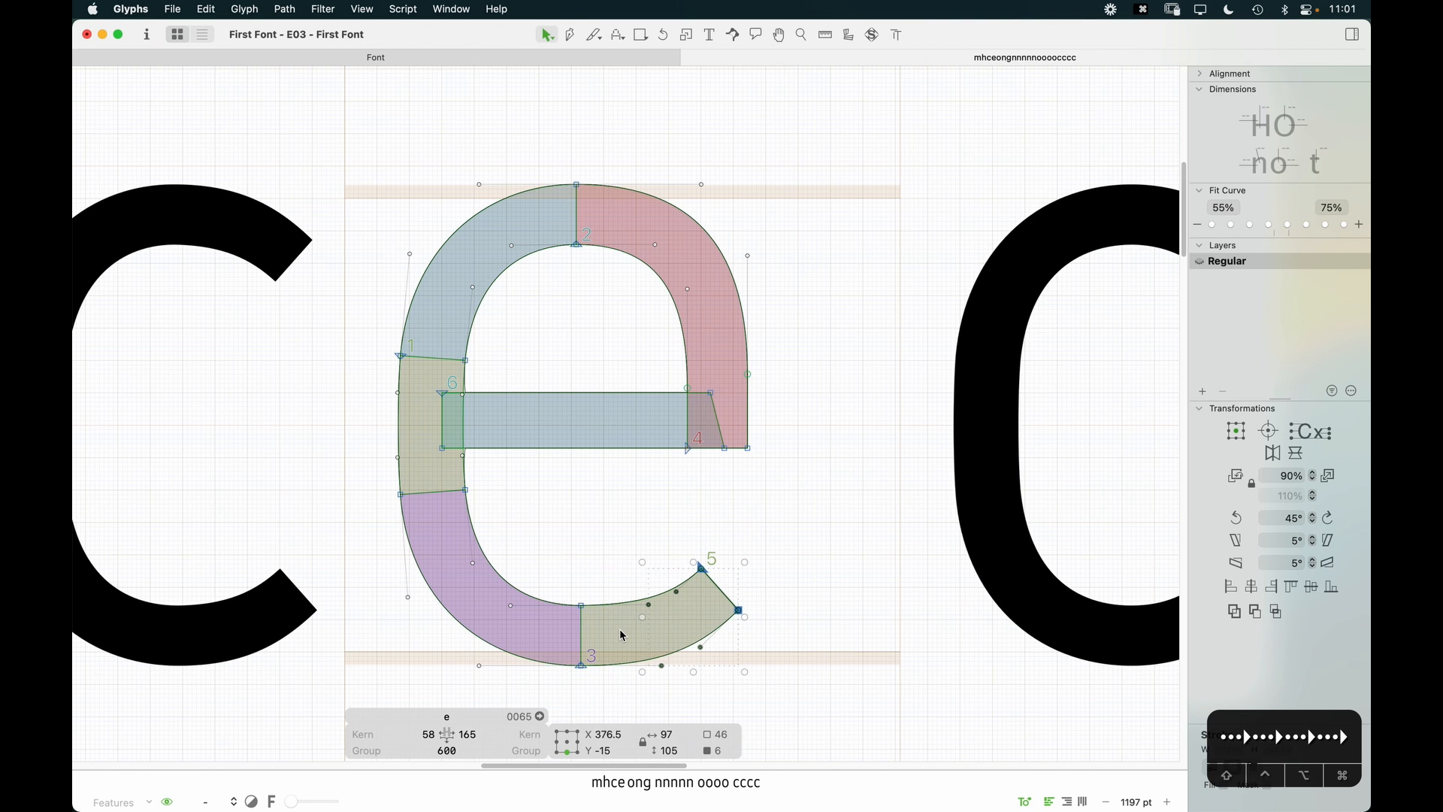
pyautogui.press('space')
pyautogui.moveTo(786, 548); pyautogui.dragTo(902, 448)
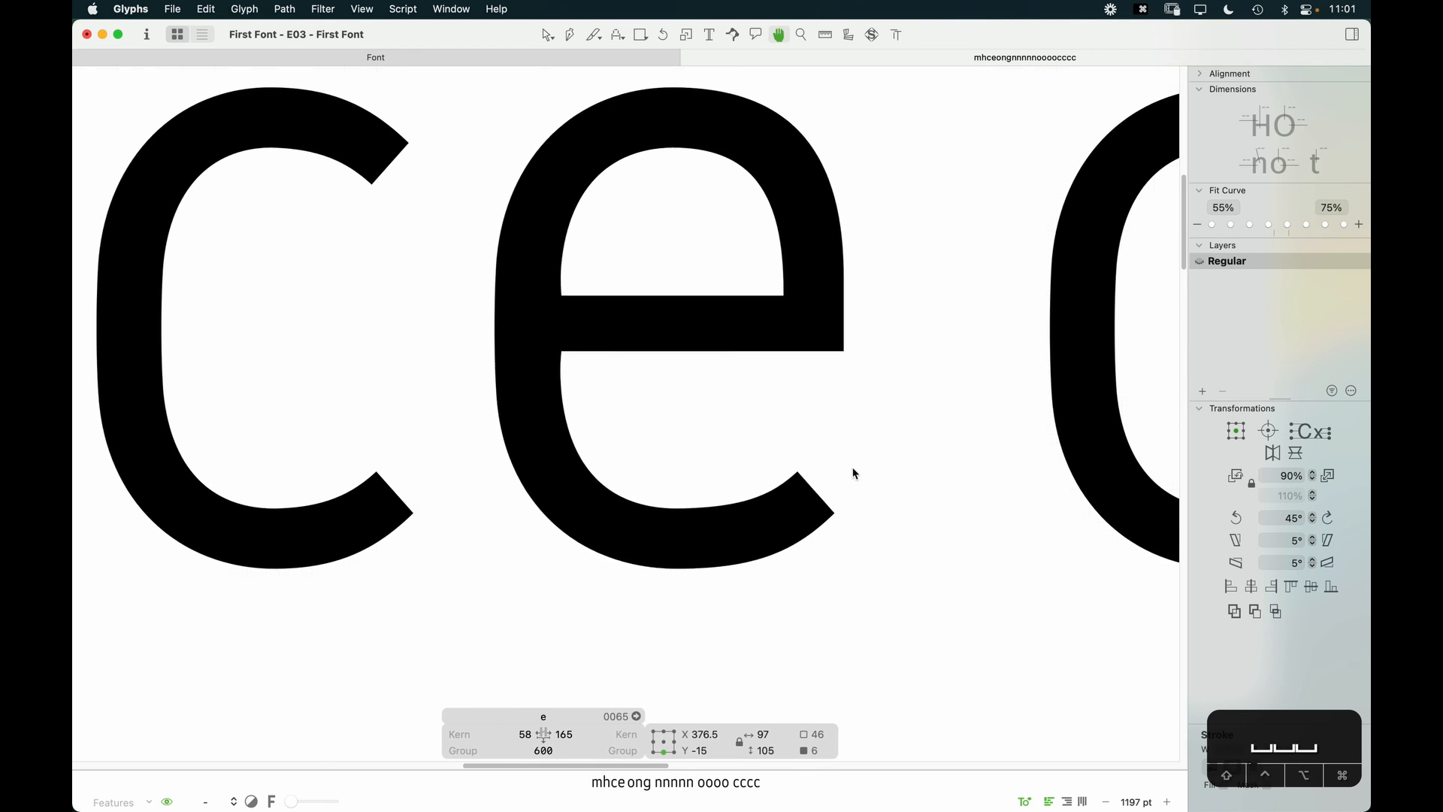
pyautogui.moveTo(786, 558); pyautogui.dragTo(917, 419)
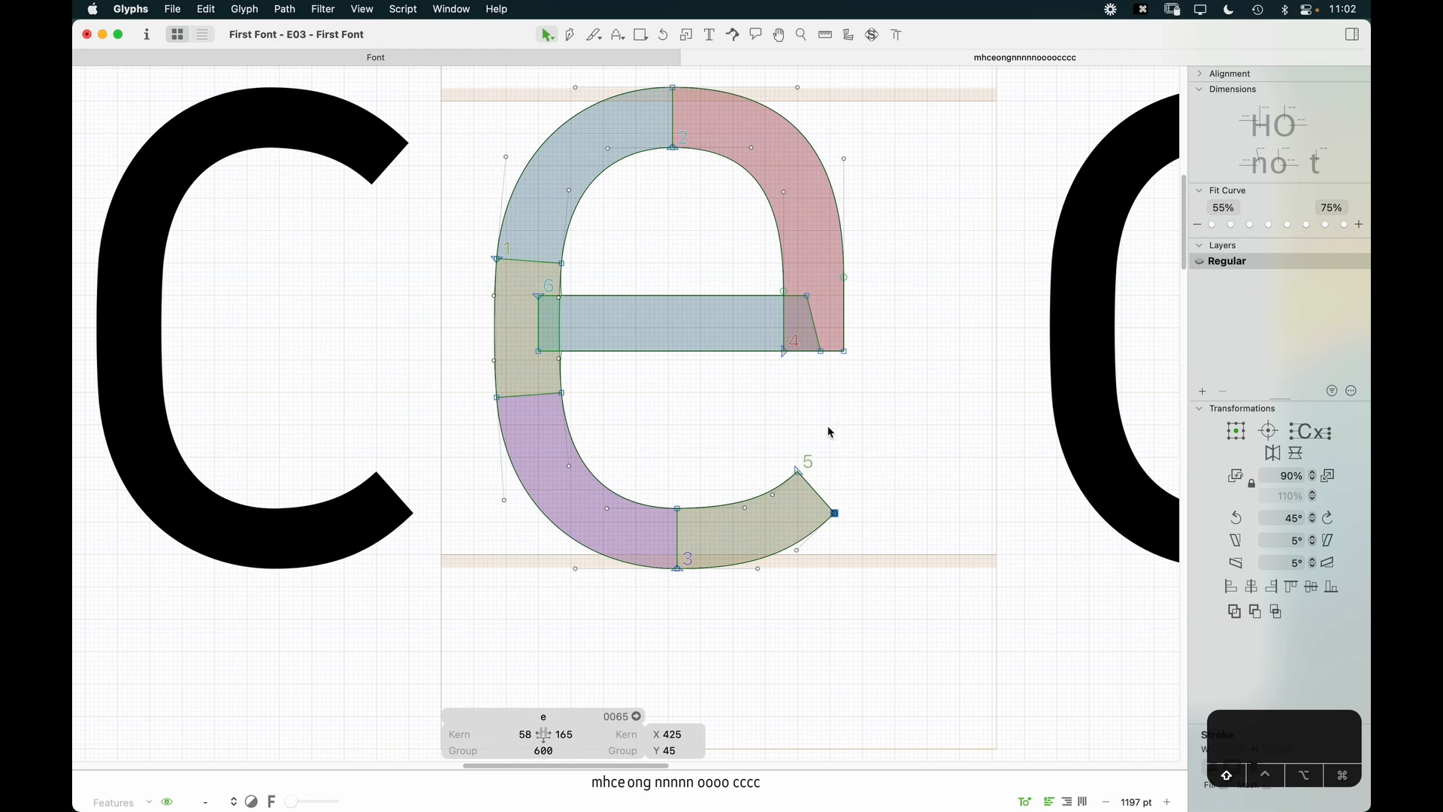
# Step: Raise the lower terminal's two end points and shift them right to lengthen and reshape the terminal
pyautogui.keyDown('shift'); pyautogui.click(798, 466); pyautogui.keyUp('shift')
pyautogui.hotkey('shift', 'Right')
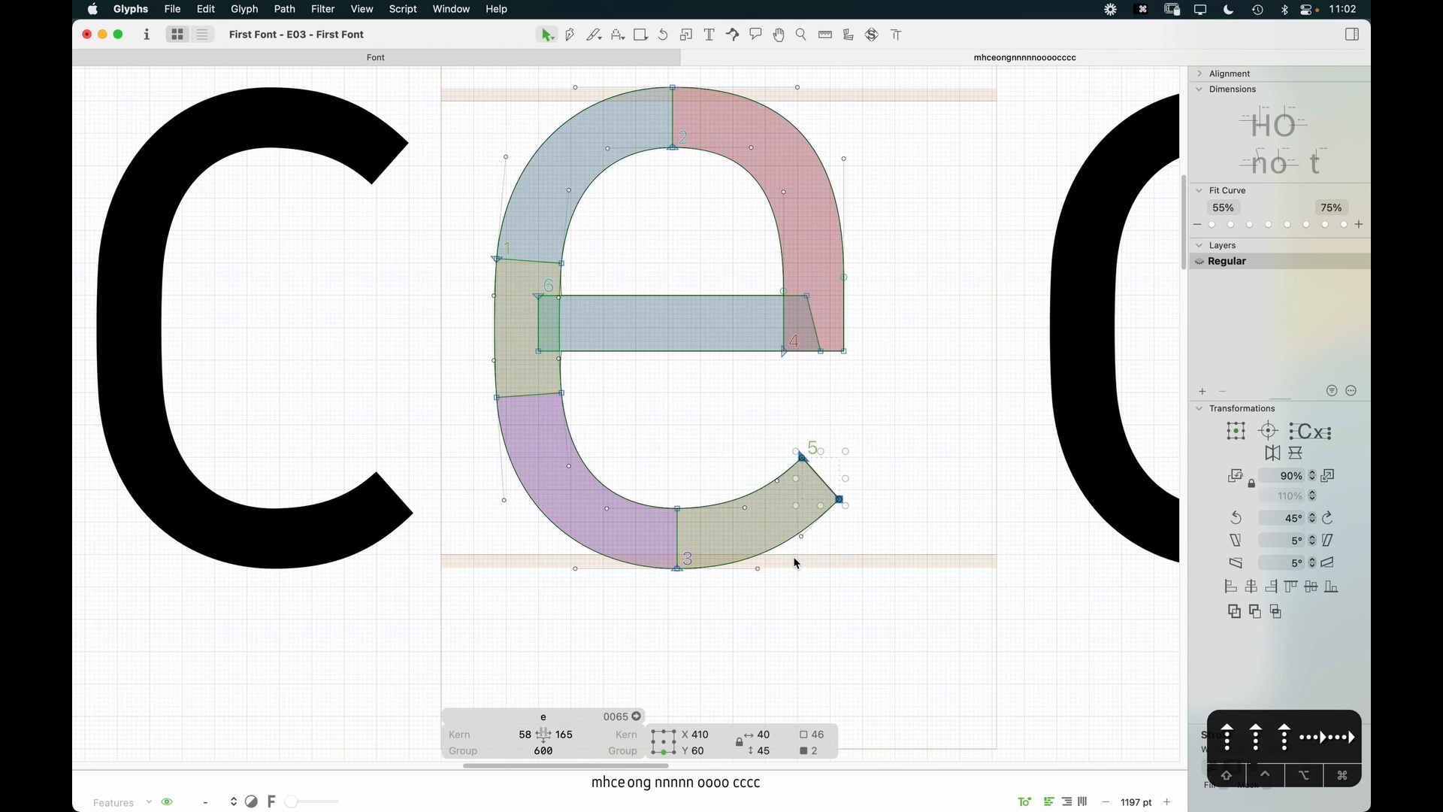
pyautogui.press('Down')
pyautogui.press('Down')
pyautogui.press('Down')
pyautogui.press('Down')
pyautogui.press('Down')
# Step: Refine the lower terminal by adjusting its inner end point and nudging its two nearest curve handles down, and preview the e
pyautogui.moveTo(762, 444); pyautogui.dragTo(815, 579)
pyautogui.press('Down')
pyautogui.hotkey('shift', 'Left')
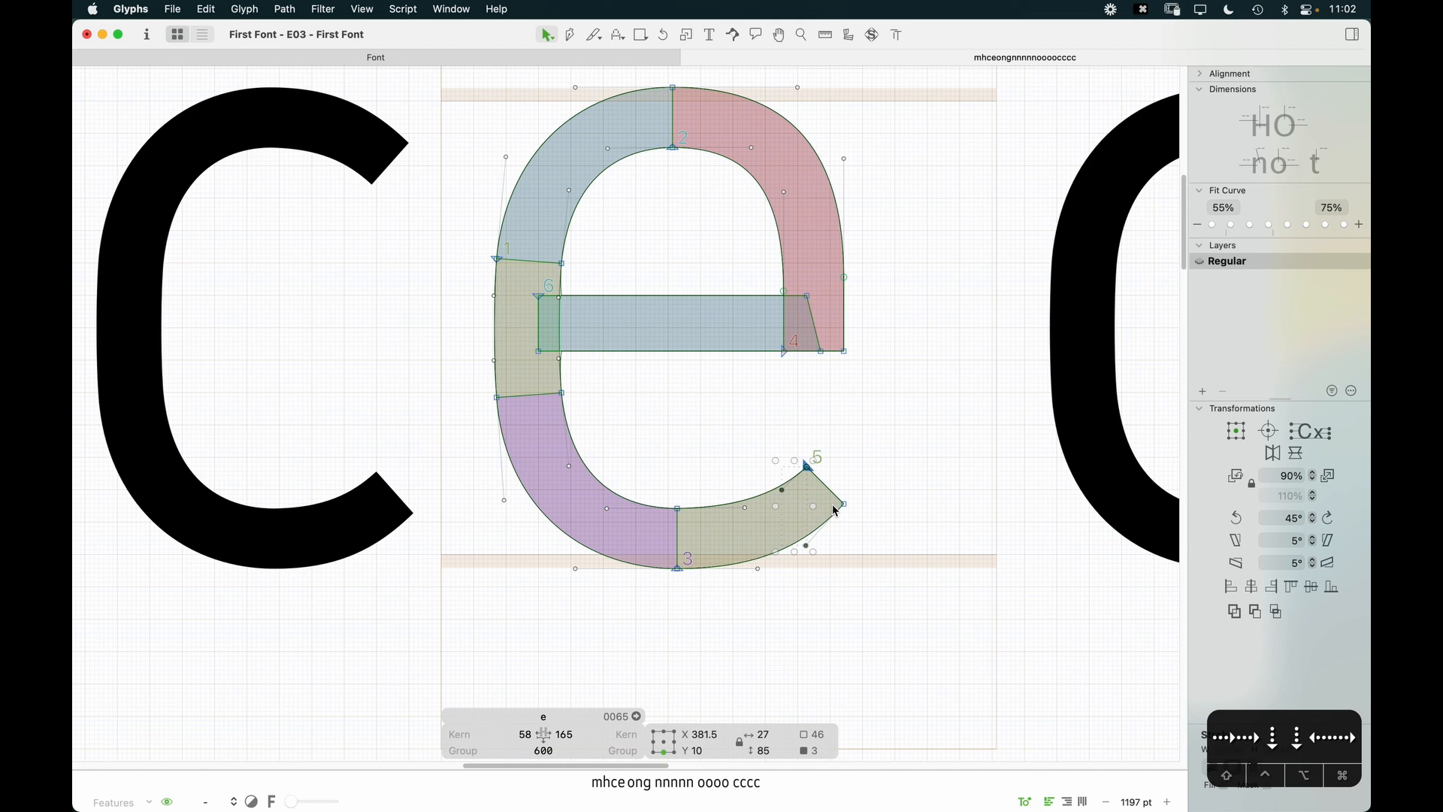
pyautogui.hotkey('shift', 'Left')
pyautogui.click(855, 445)
pyautogui.moveTo(756, 467); pyautogui.dragTo(812, 597)
pyautogui.press('Down')
pyautogui.press('Down')
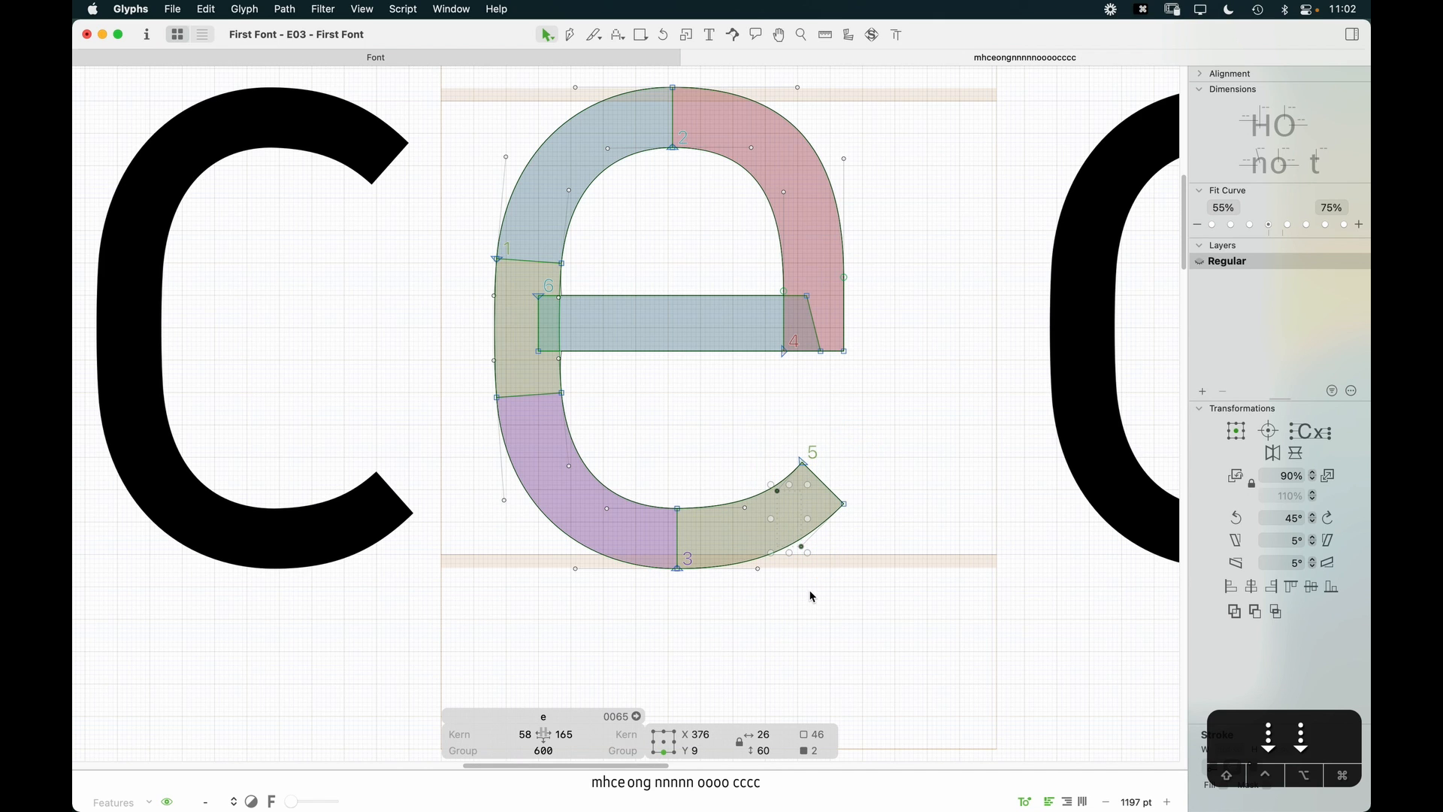
pyautogui.press('space')
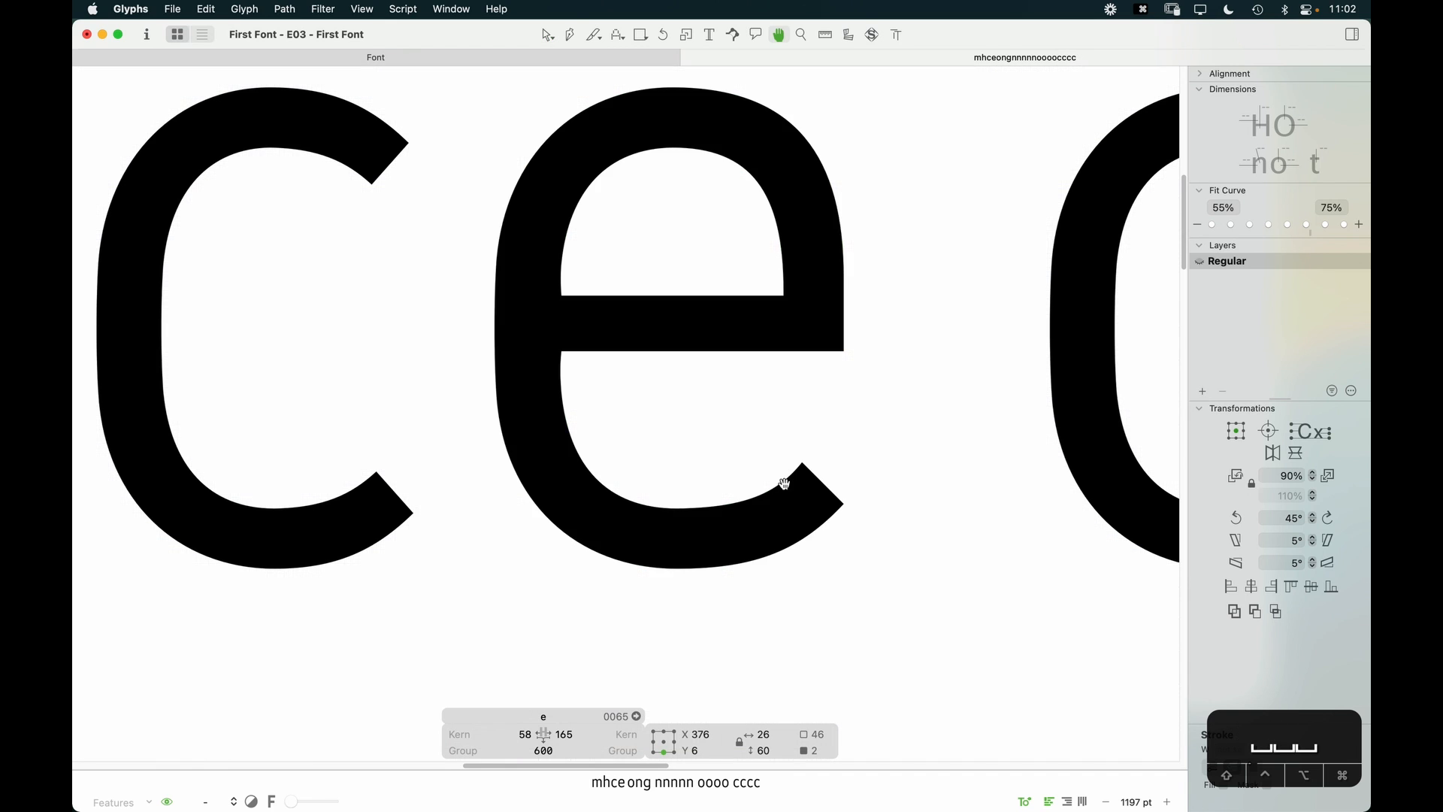
# Step: Move the bottom joint between the bowl and the terminal 10 units right to X 265, and preview the word
pyautogui.hotkey('alt', 'Tab')
pyautogui.hotkey('alt', 'Tab')
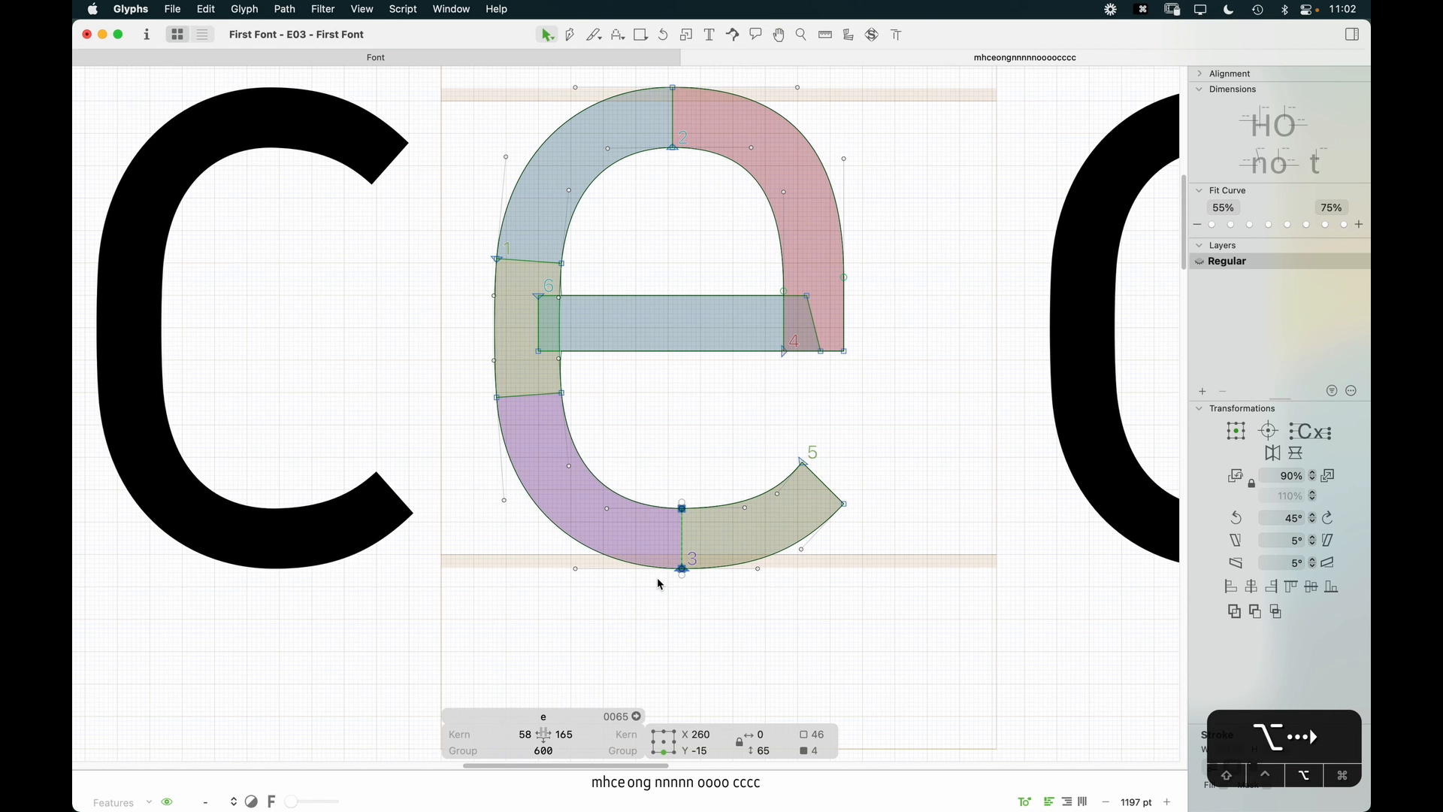
pyautogui.press('cmd+minus')
pyautogui.press('space')
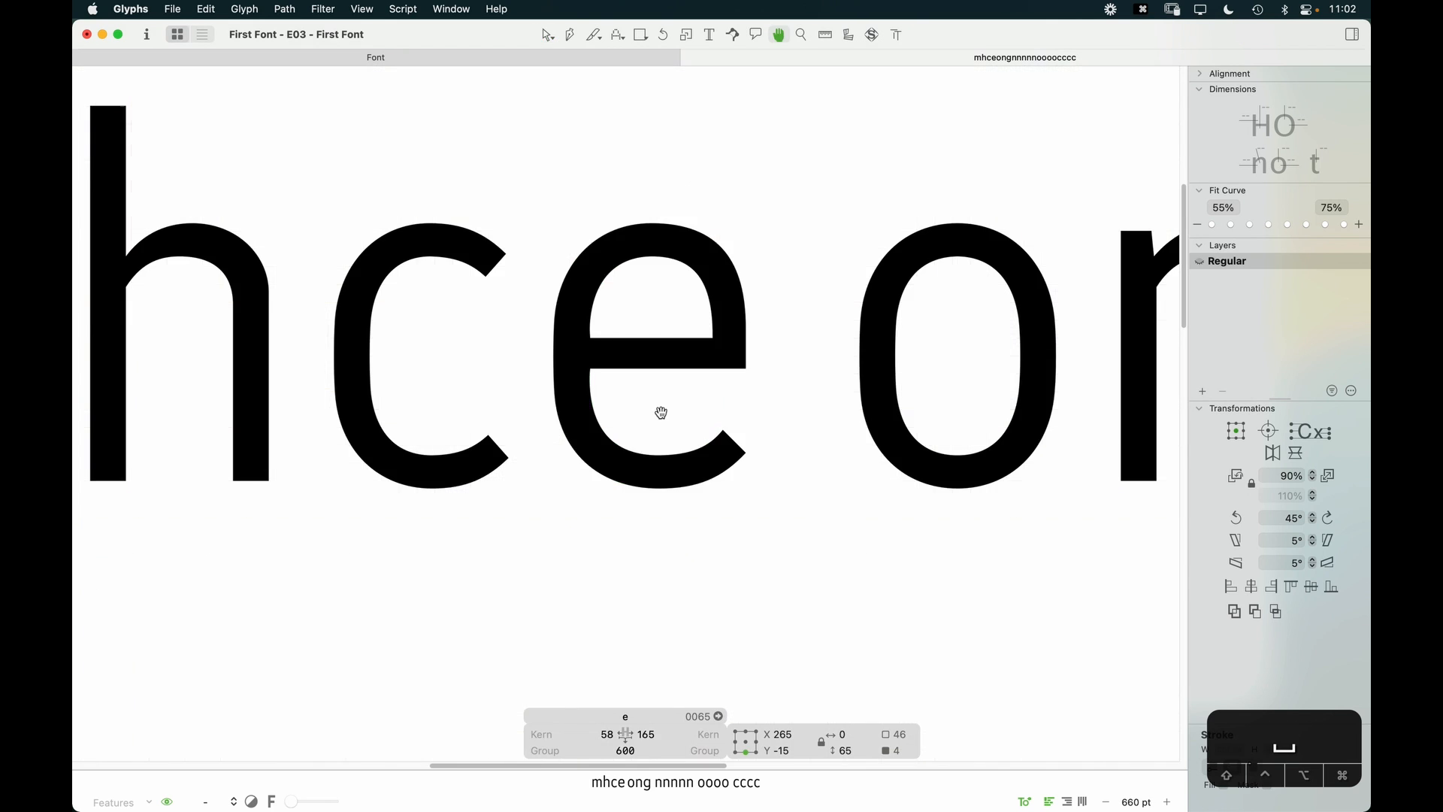
pyautogui.moveTo(661, 496); pyautogui.dragTo(709, 571)
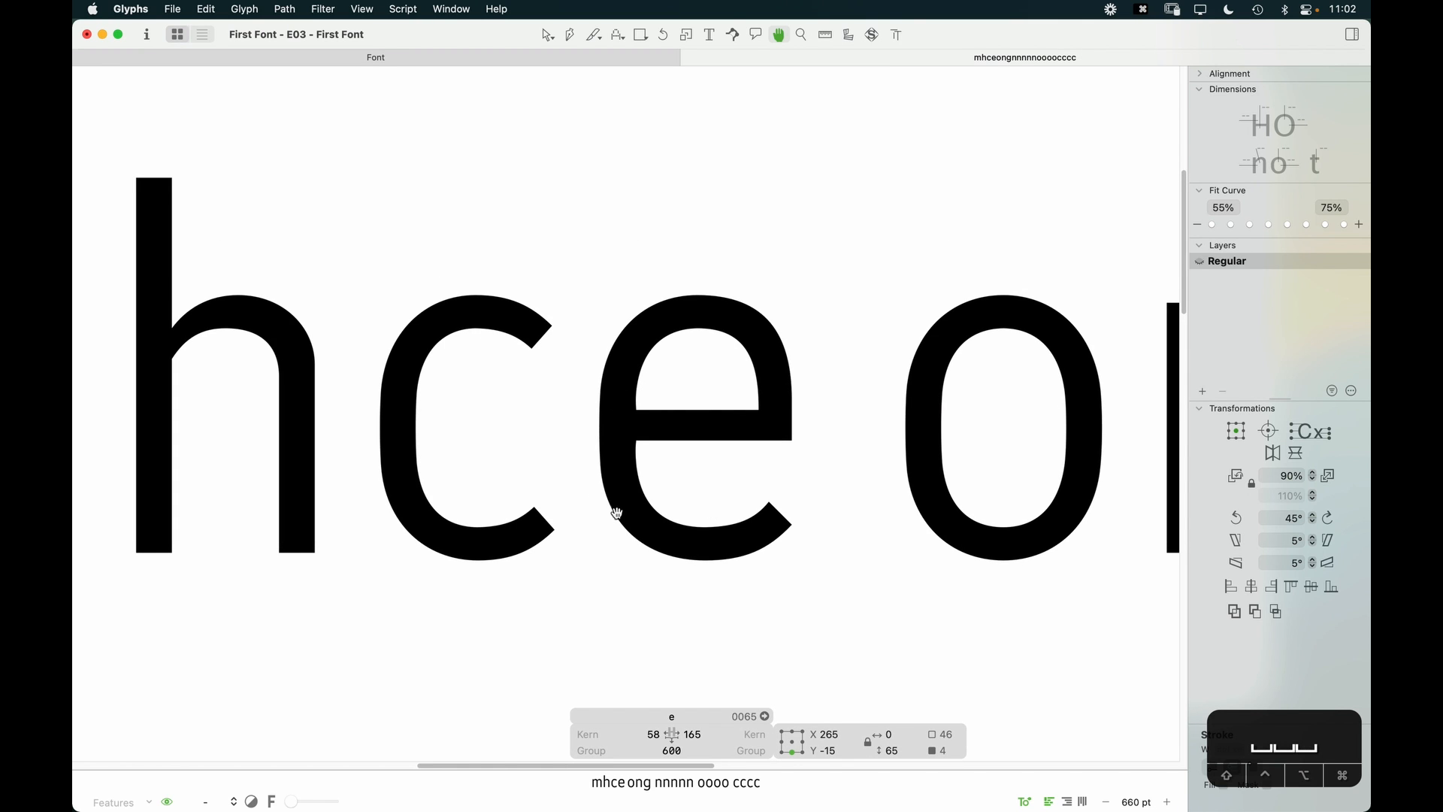
# Step: Narrow the e by moving its whole right half, including the top and bottom joints, 5 units left
pyautogui.moveTo(848, 238); pyautogui.dragTo(692, 606)
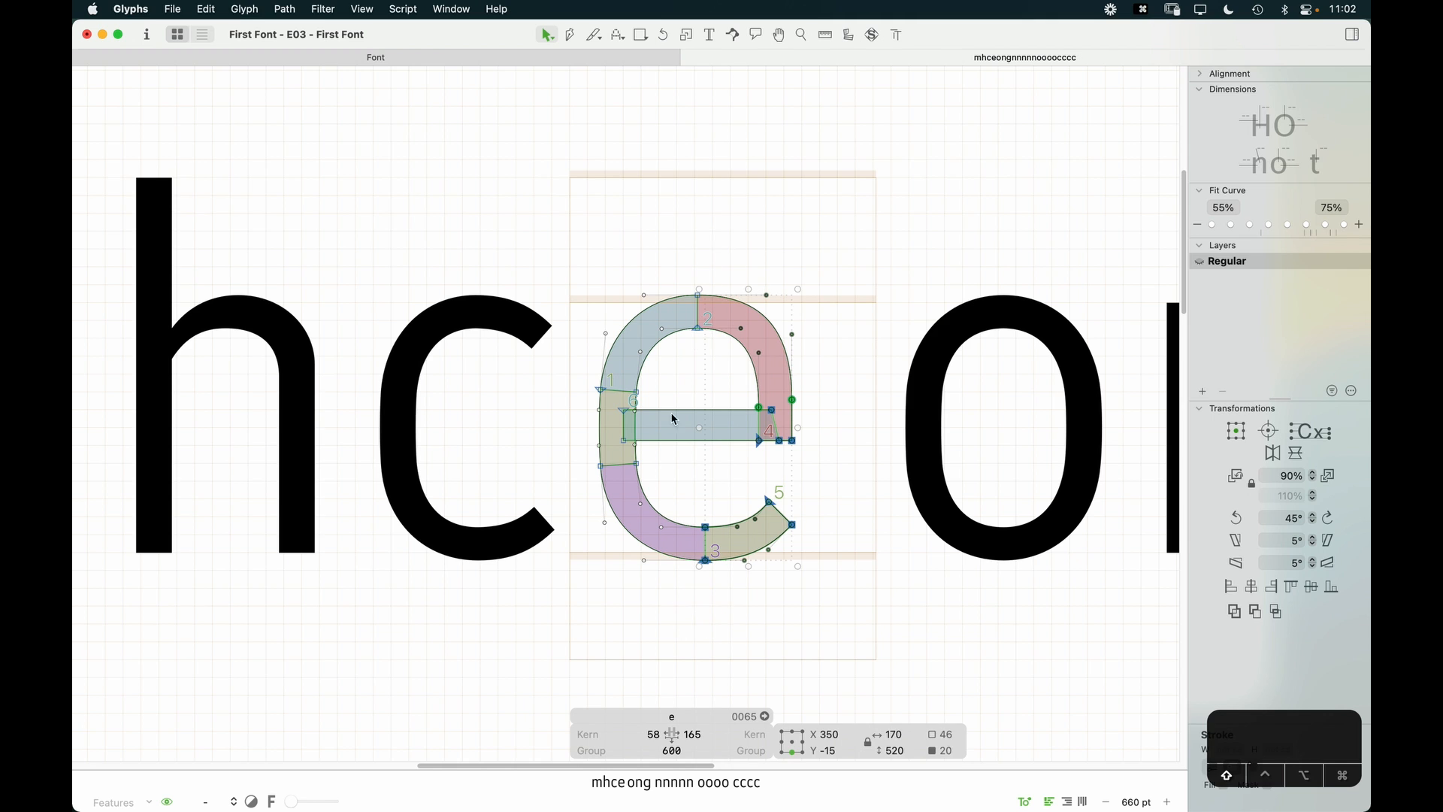
pyautogui.hotkey('alt', 'Left')
pyautogui.hotkey('alt', 'Left')
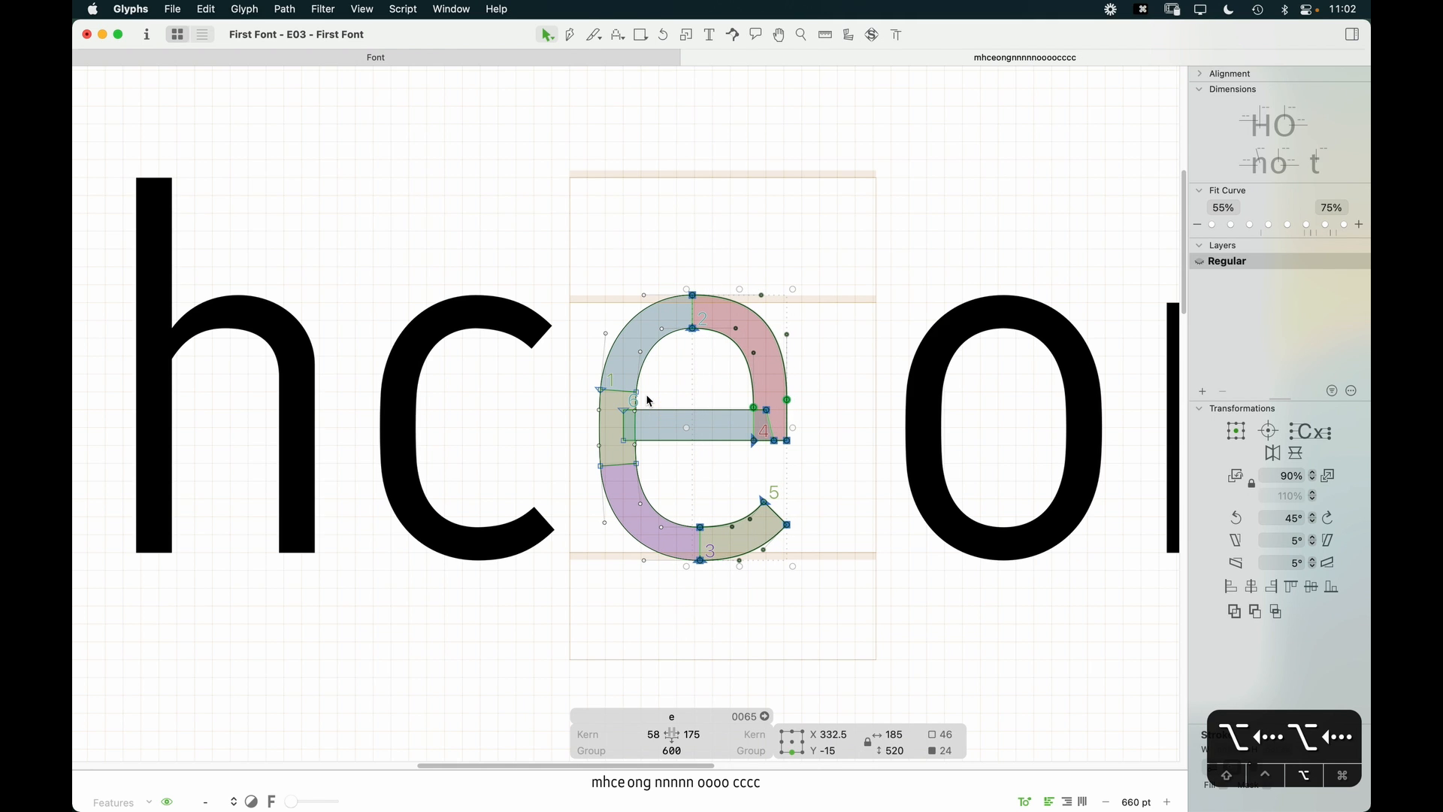
pyautogui.hotkey('alt', 'Right')
pyautogui.click(833, 454)
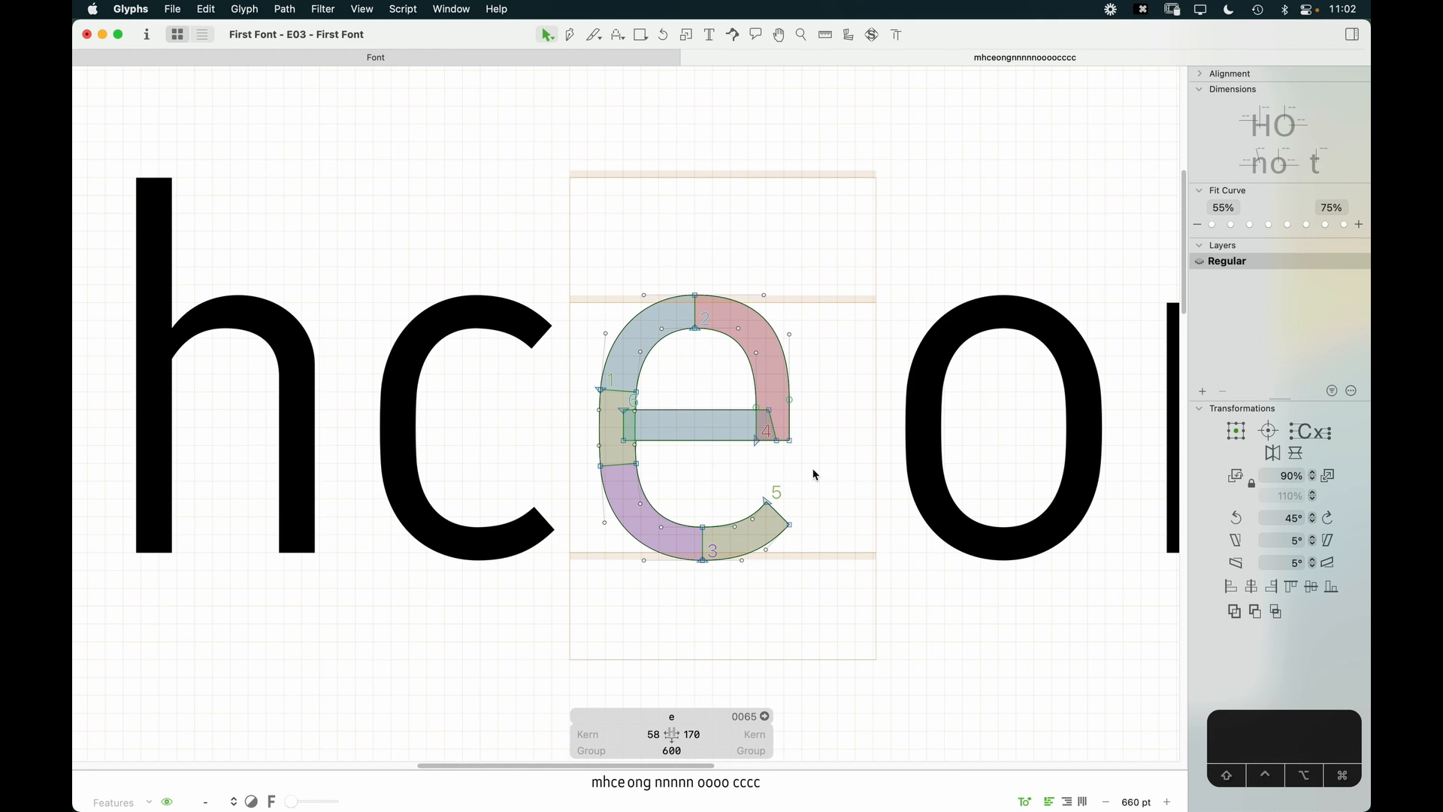
# Step: Move the lower terminal's end points and curve handles another 5 units left and preview the e
pyautogui.moveTo(816, 475); pyautogui.dragTo(732, 586)
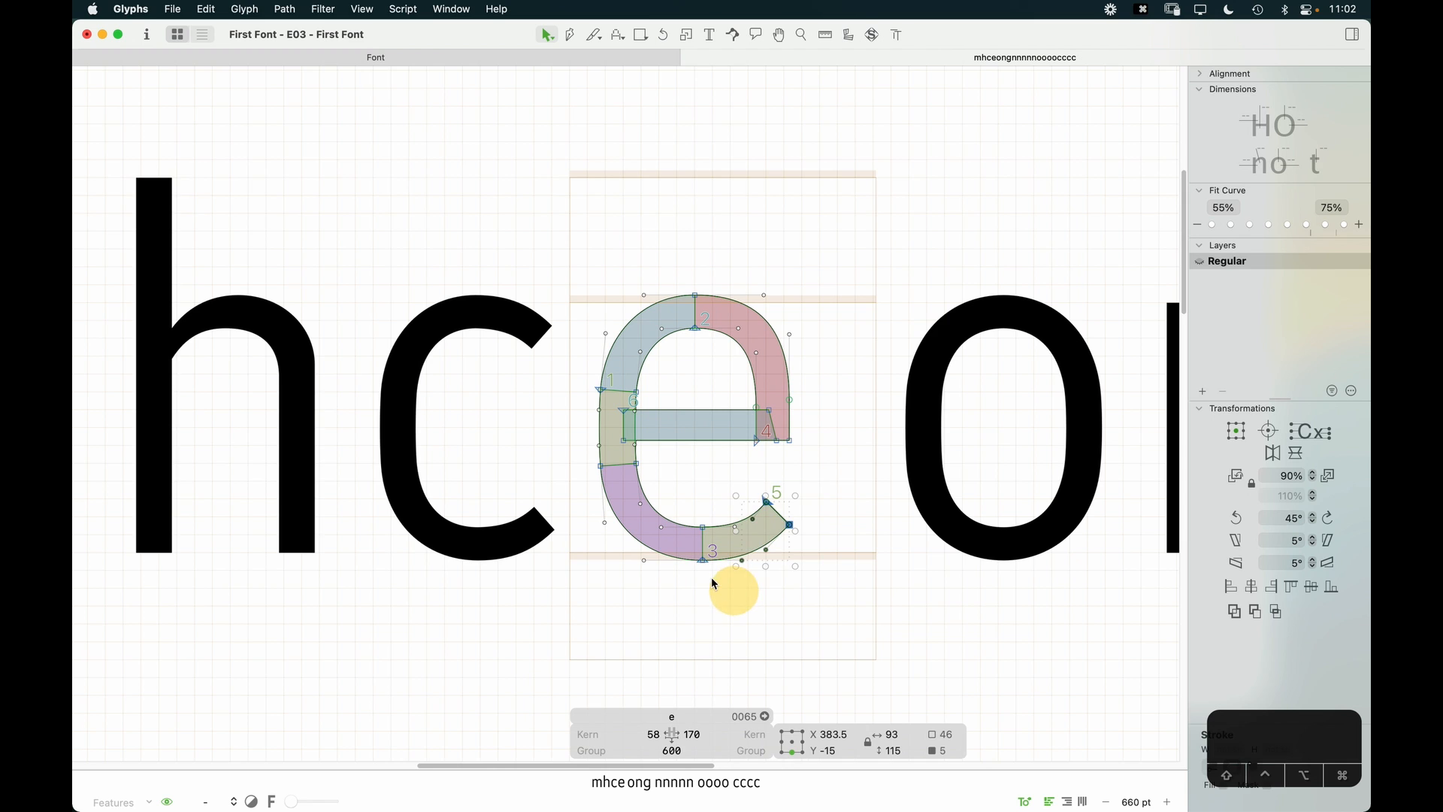
pyautogui.keyDown('shift'); pyautogui.click(733, 526); pyautogui.keyUp('shift')
pyautogui.hotkey('alt', 'Left')
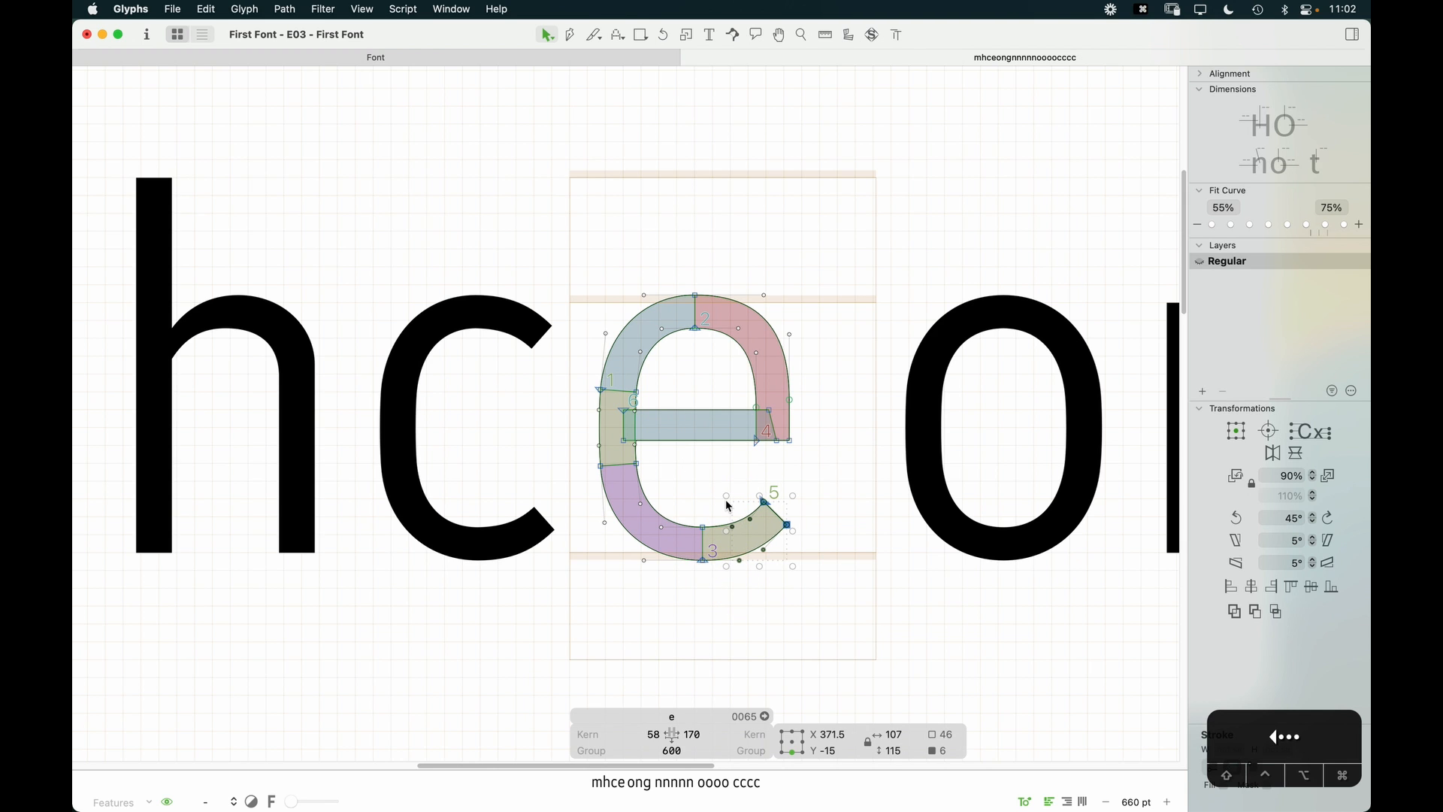
pyautogui.press('space')
# Step: Link the e's left and right sidebearings to those of the o and check the spacing in the word
pyautogui.press('super+a')
pyautogui.click(772, 635)
pyautogui.click(648, 731)
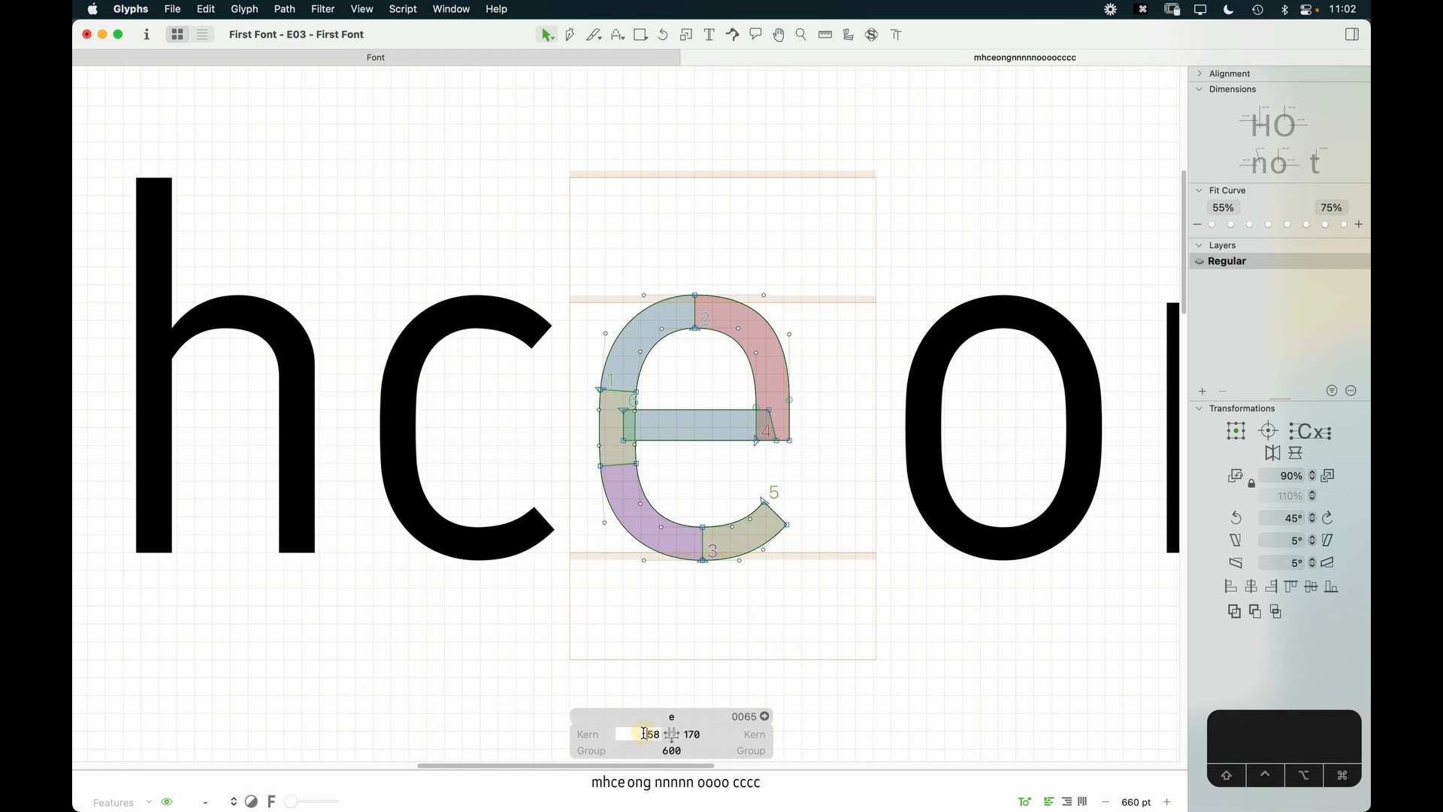
pyautogui.press('super+a')
pyautogui.write('o')
pyautogui.press('Tab')
pyautogui.write('o')
pyautogui.press('Return')
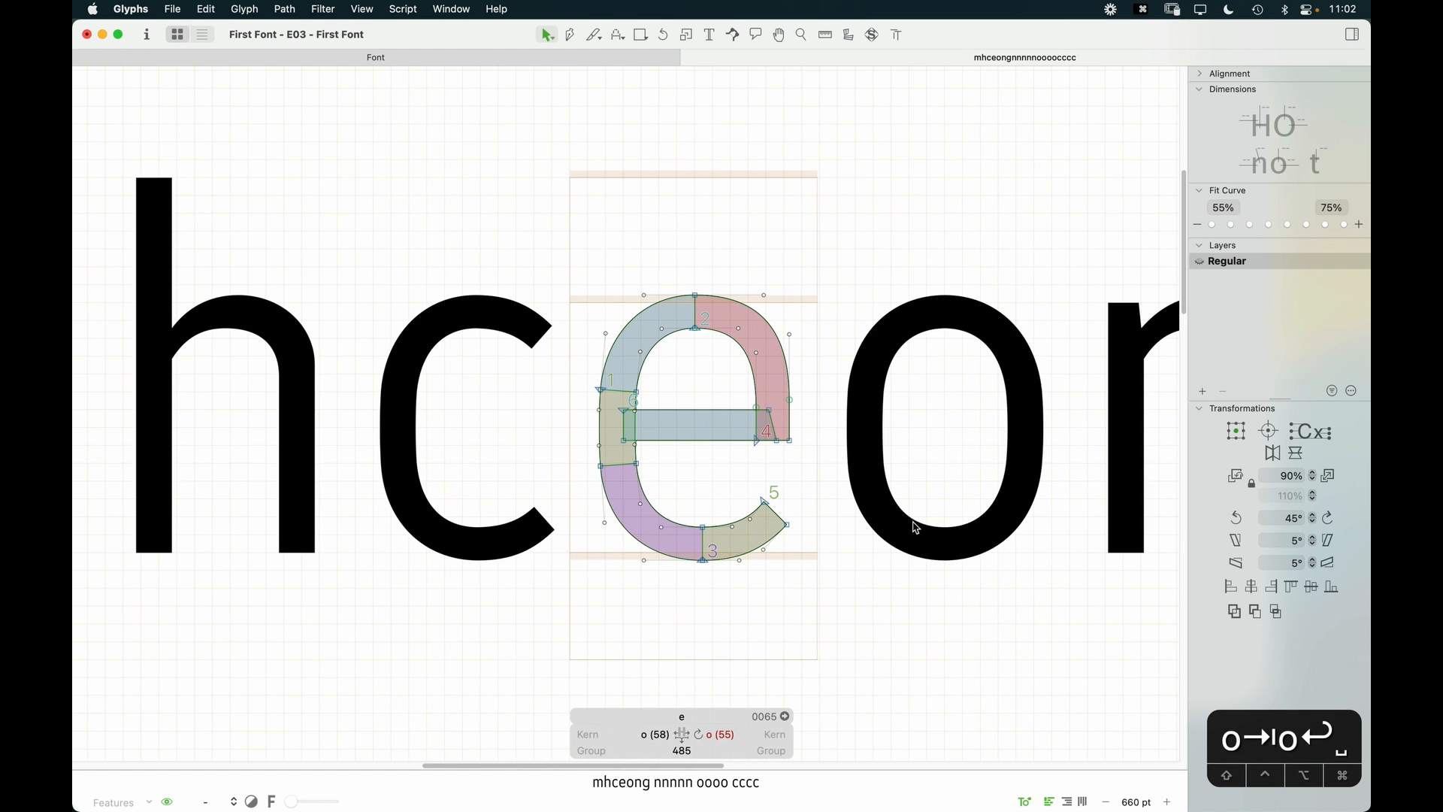
pyautogui.press('t')
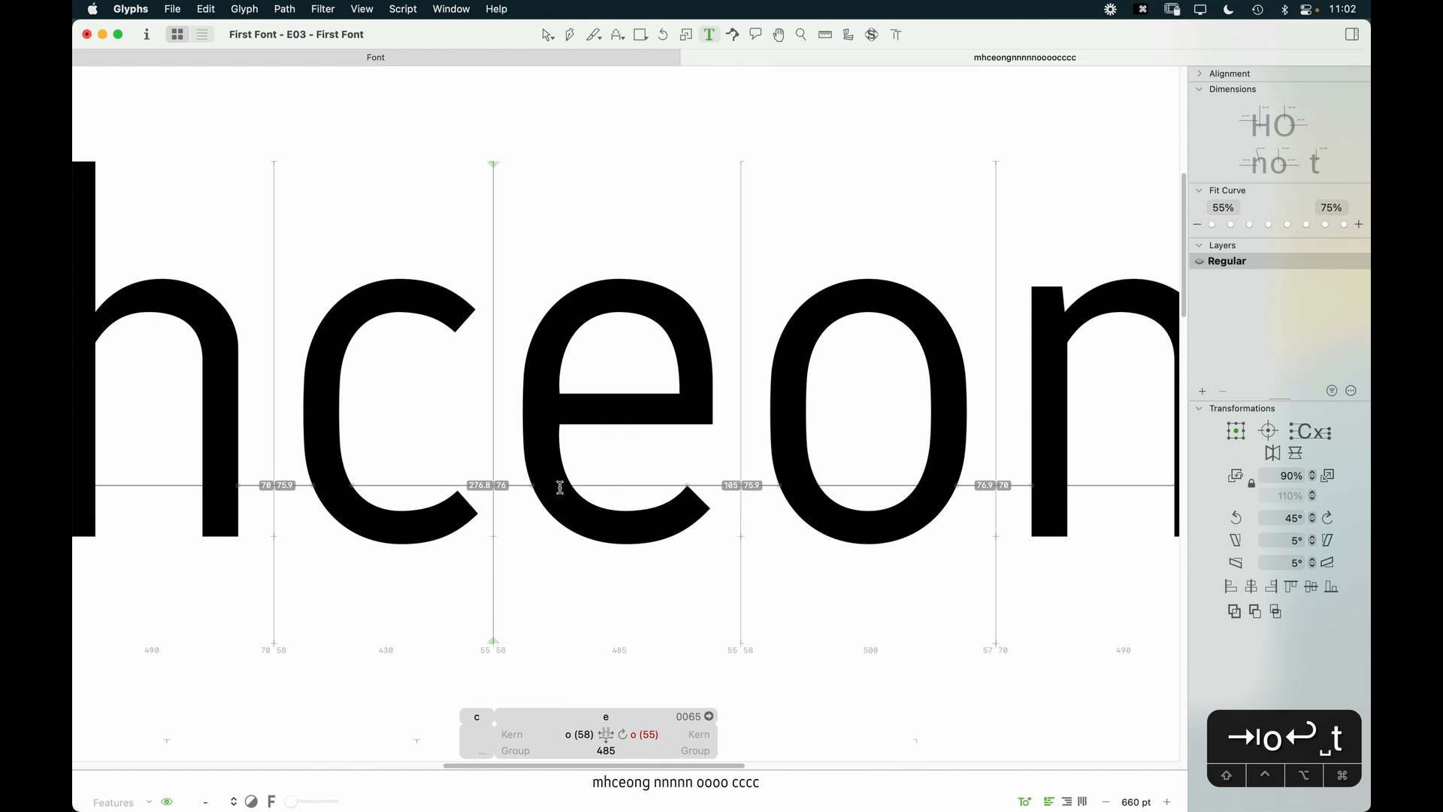
pyautogui.press('Escape')
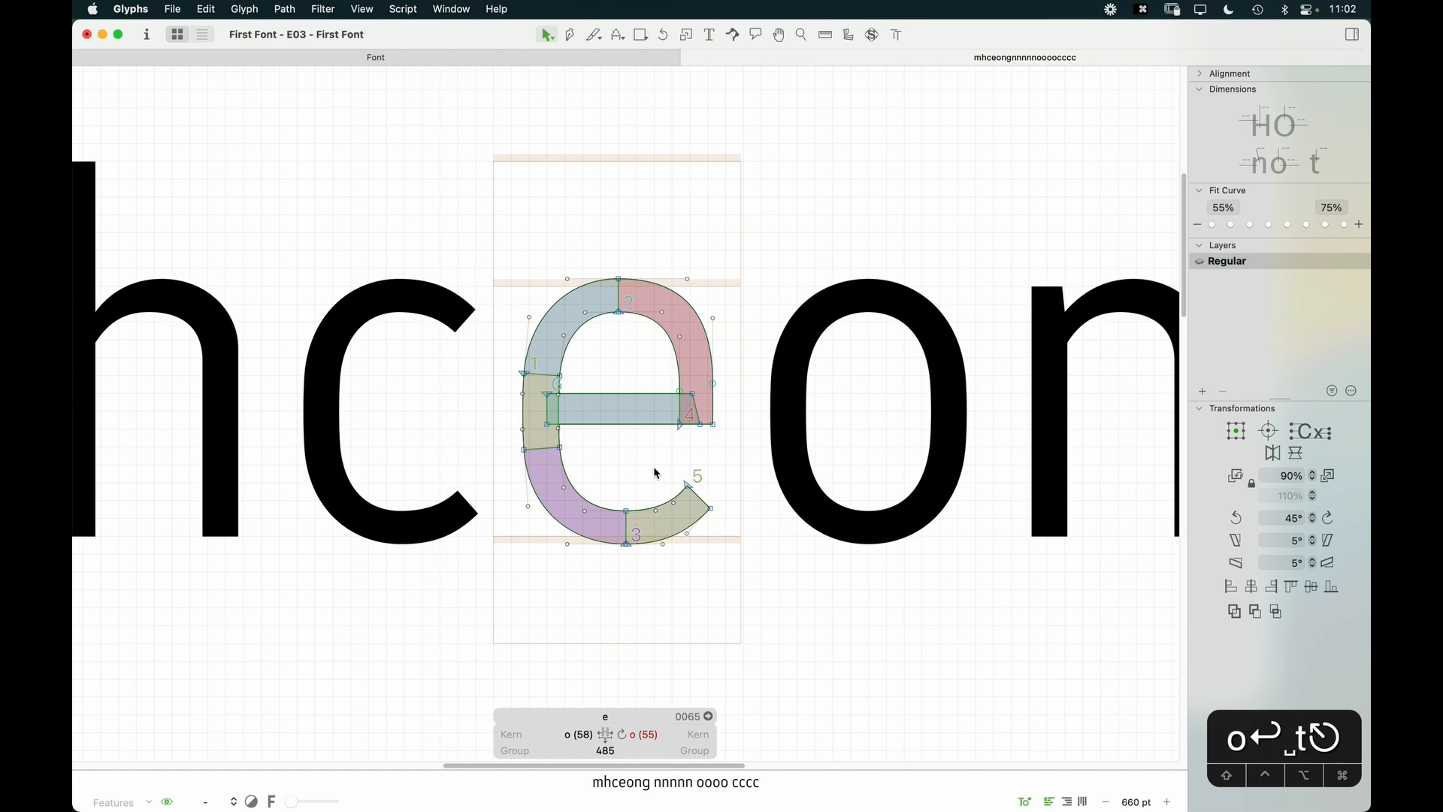
# Step: Overlay an o component on the e to compare their shapes, and delete the component again
pyautogui.press('shift+super+c')
pyautogui.write('o')
pyautogui.press('Return')
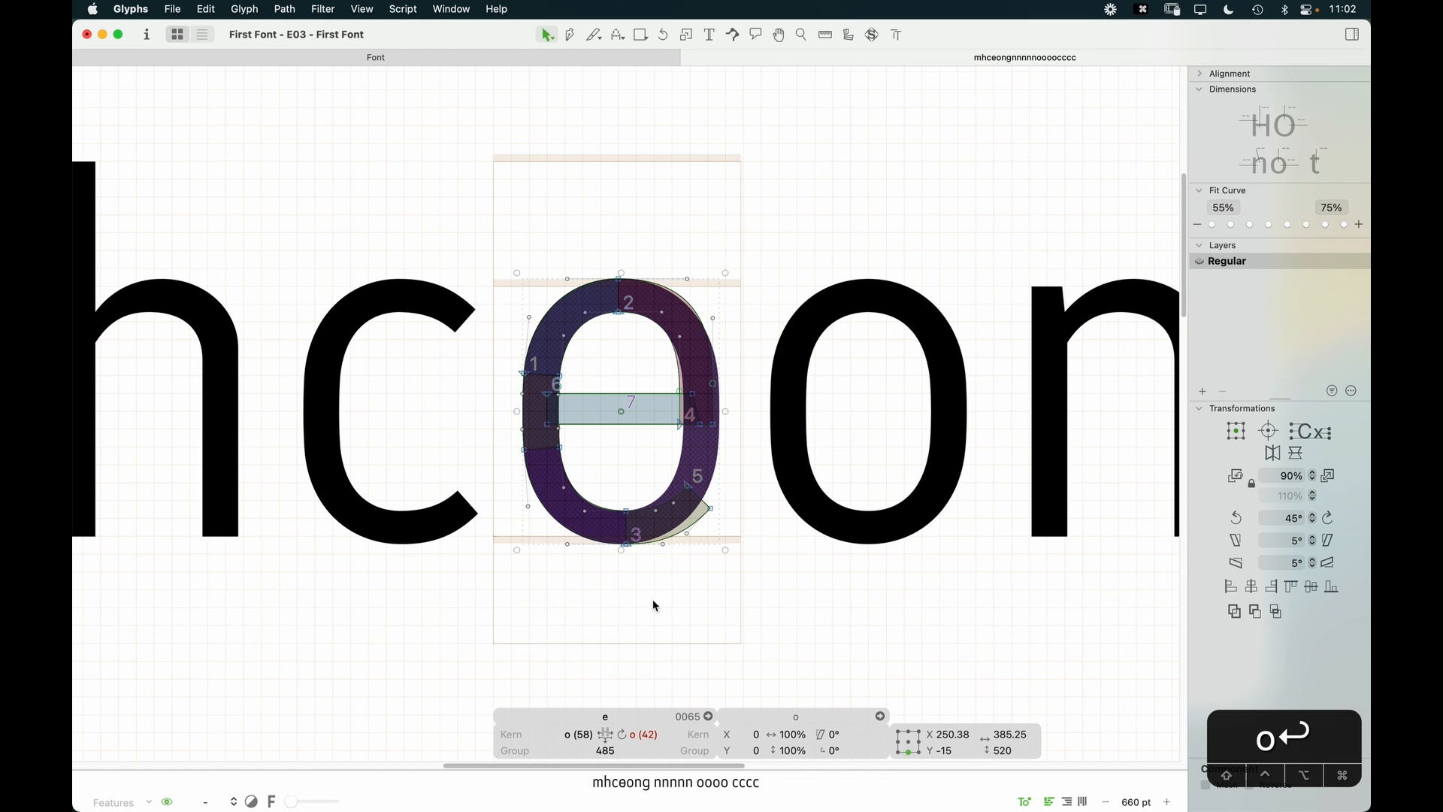
pyautogui.press('BackSpace')
# Step: Move the right arc's outer and inner upright curve handles 10 units down and preview the e in the word
pyautogui.press('z')
pyautogui.moveTo(804, 237); pyautogui.dragTo(515, 541)
pyautogui.press('v')
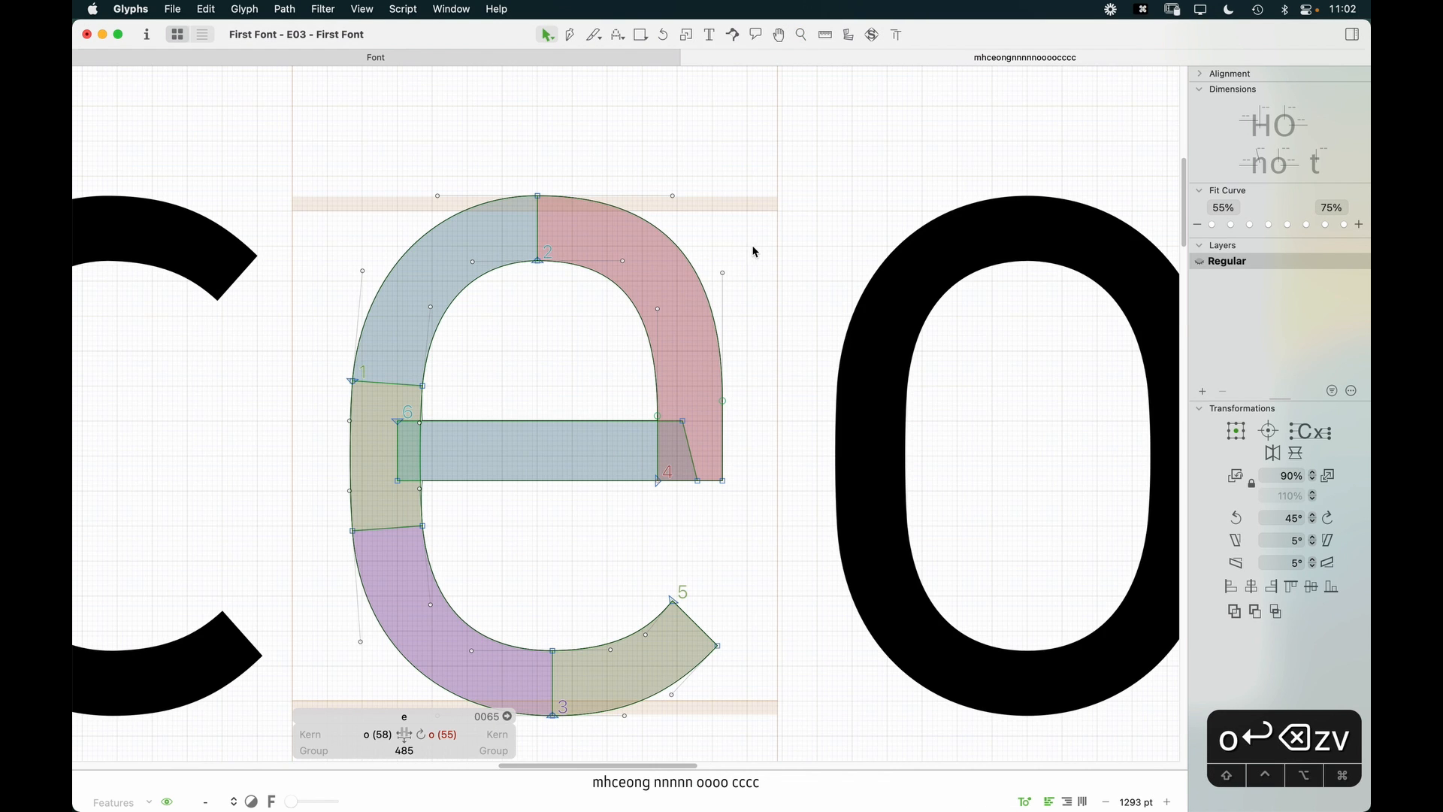
pyautogui.moveTo(756, 252); pyautogui.dragTo(641, 335)
pyautogui.hotkey('shift', 'Down')
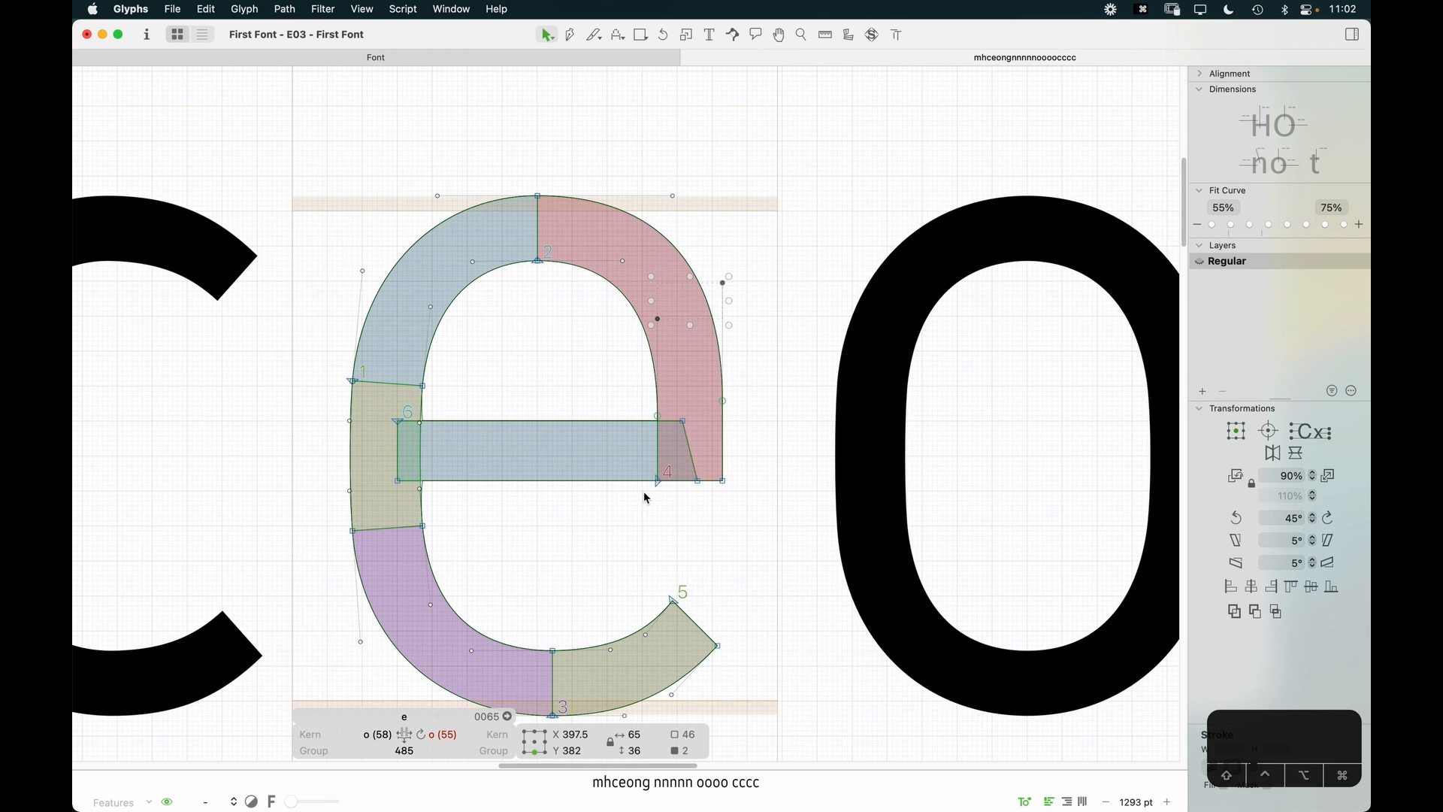
pyautogui.press('super+minus')
pyautogui.press('space')
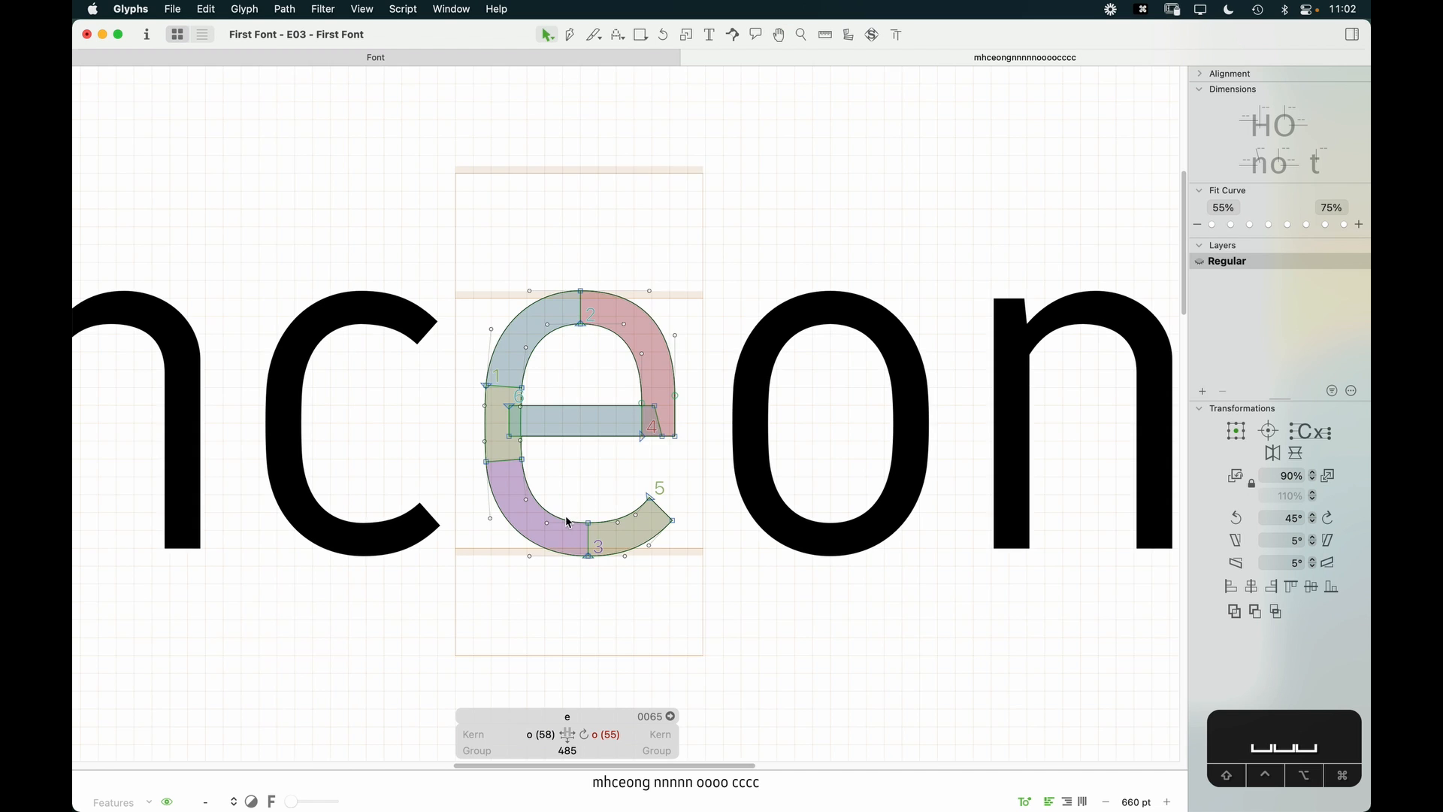
pyautogui.press('space')
# Step: Thicken the right stem by moving its inner edge 5 units left to X 360, and preview the e beside its neighbours
pyautogui.press('z')
pyautogui.click(538, 520)
pyautogui.press('v')
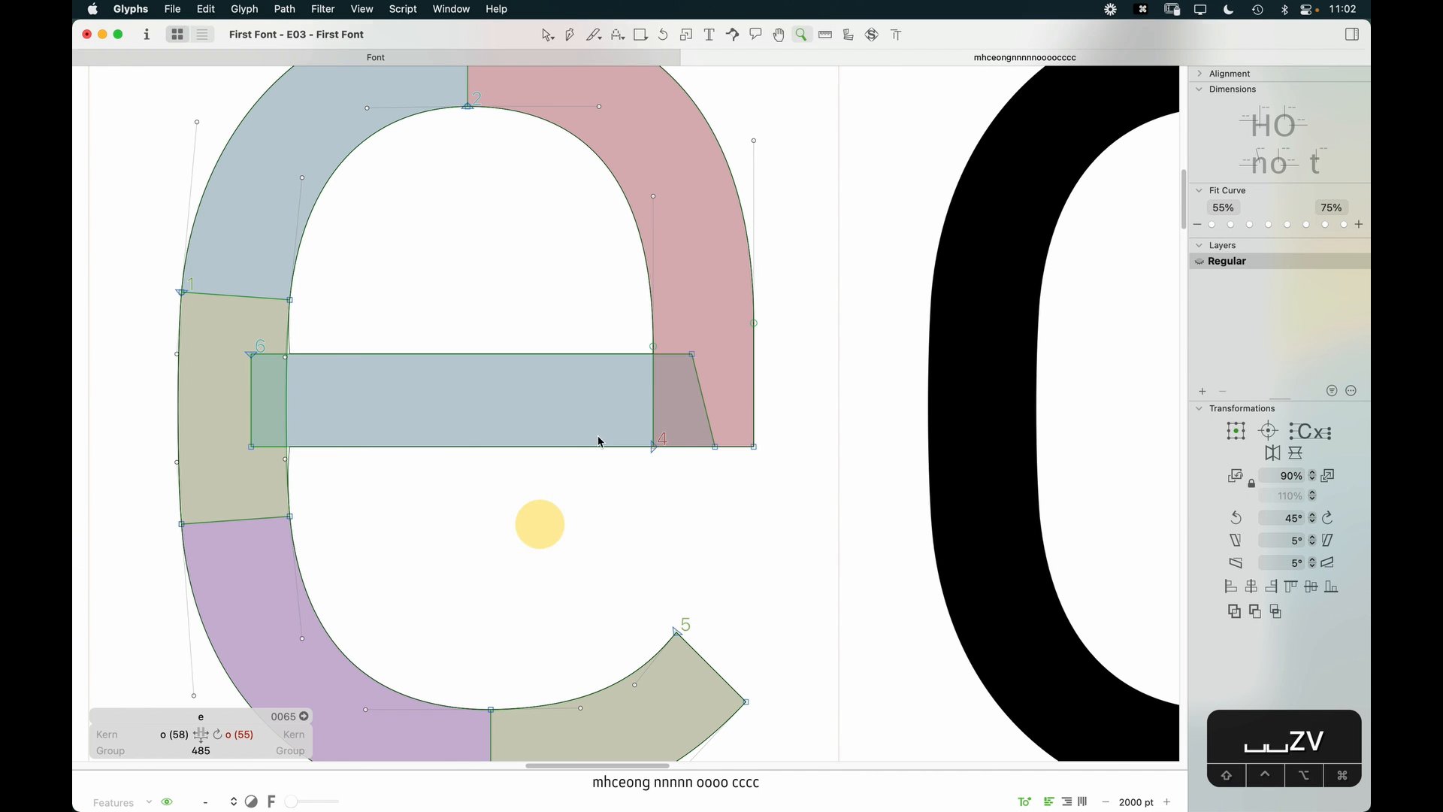
pyautogui.press('Escape')
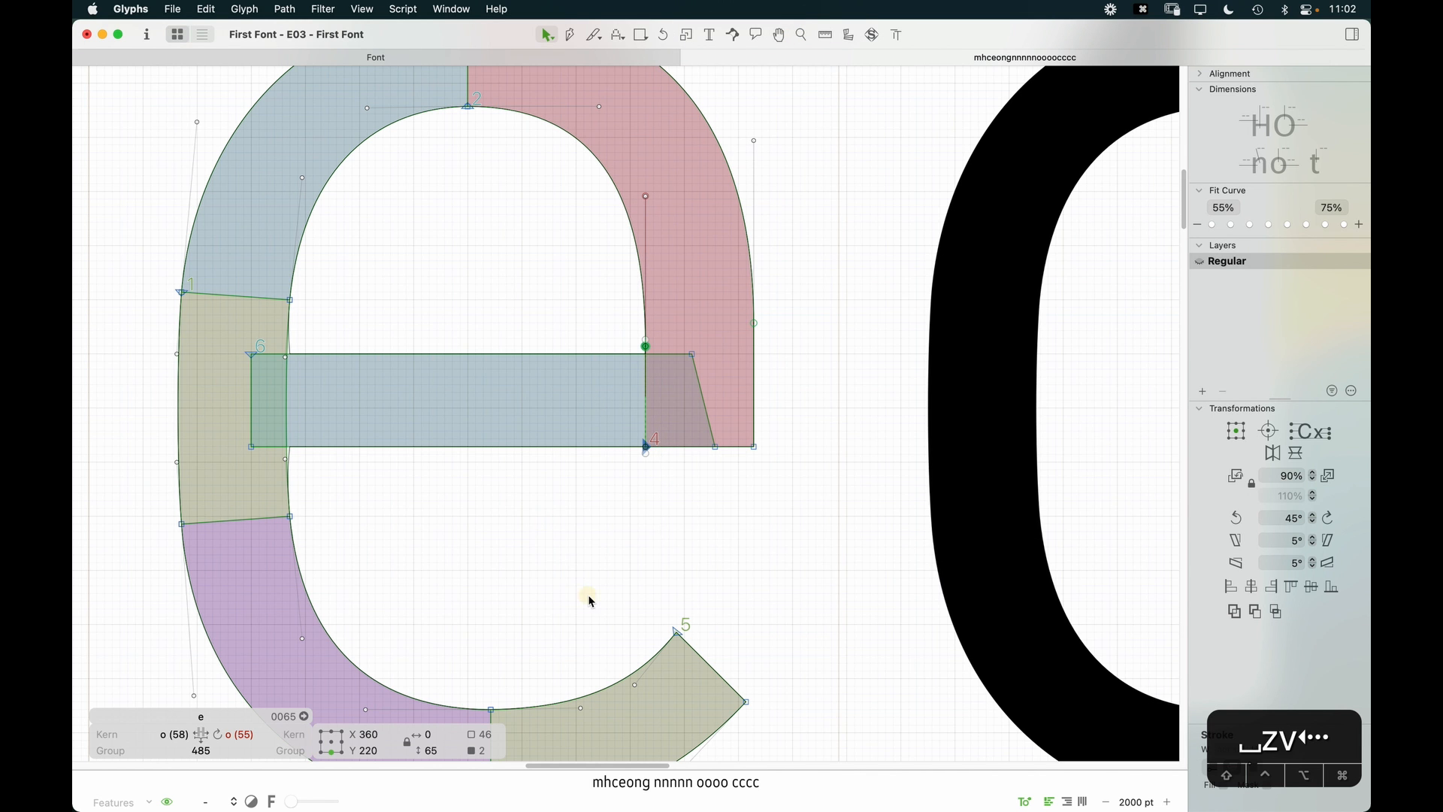
pyautogui.press('super+equal')
pyautogui.press('super+equal')
pyautogui.press('super+minus')
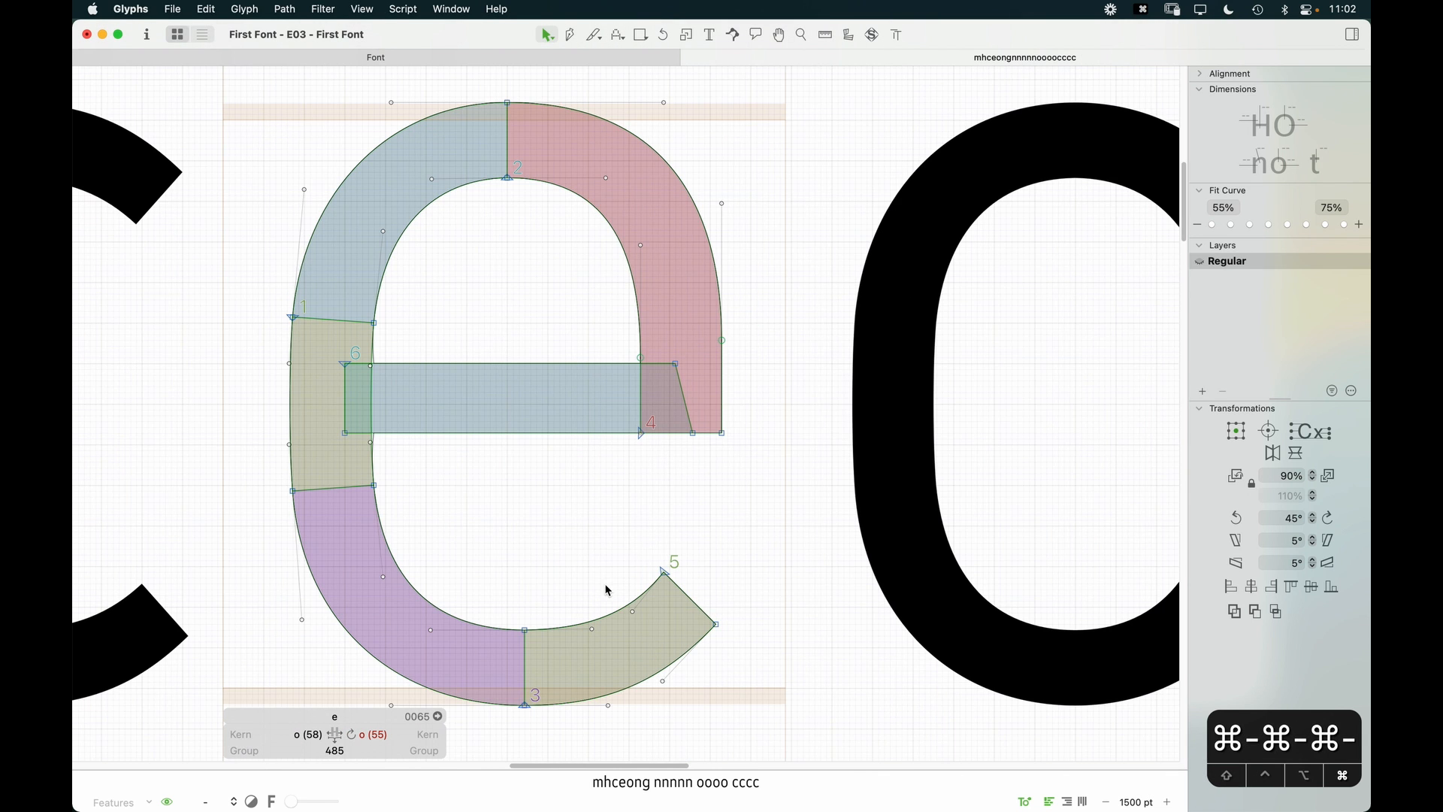
pyautogui.press('space')
pyautogui.press('space')
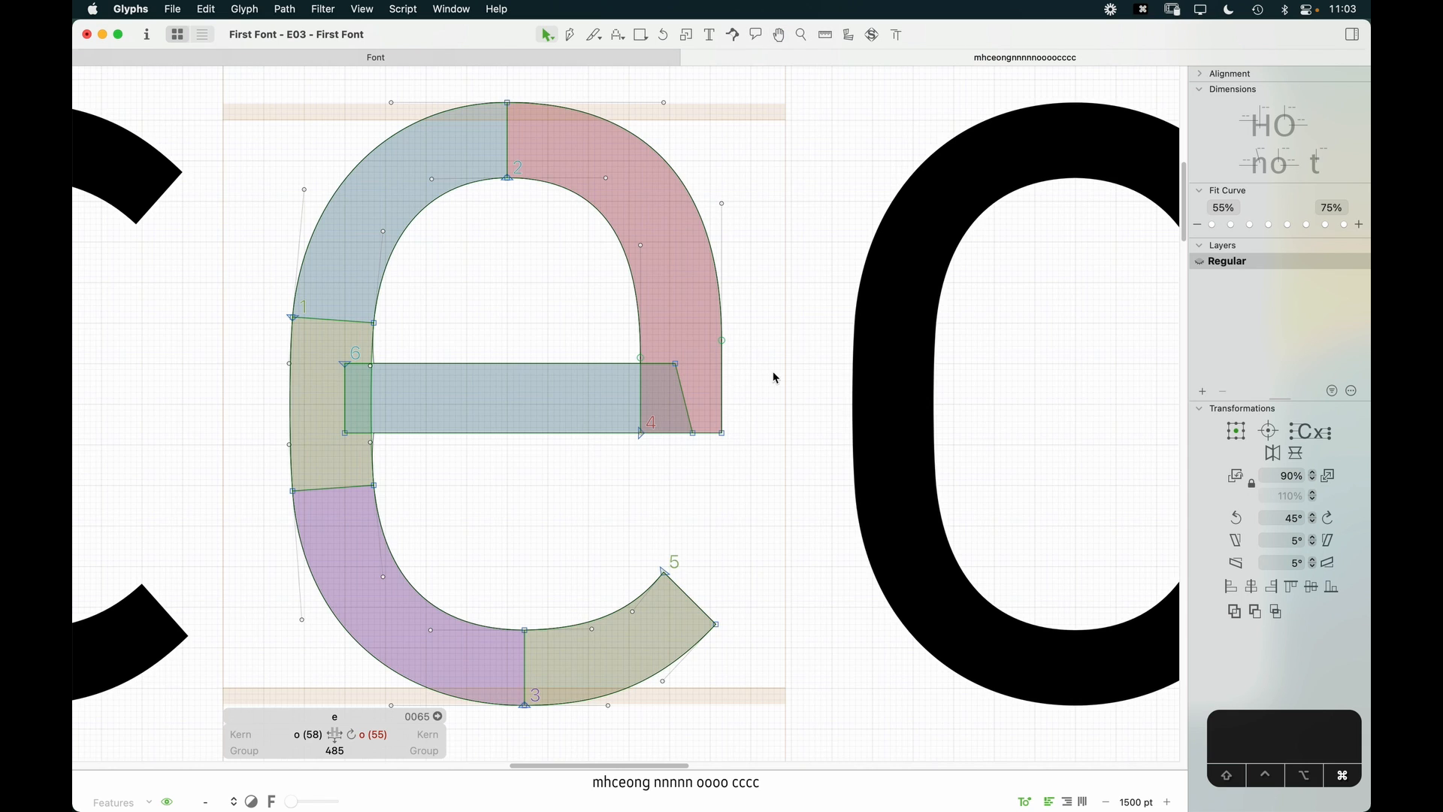
pyautogui.press('super+minus')
pyautogui.press('super+minus')
pyautogui.press('space')
pyautogui.moveTo(657, 522); pyautogui.dragTo(596, 538)
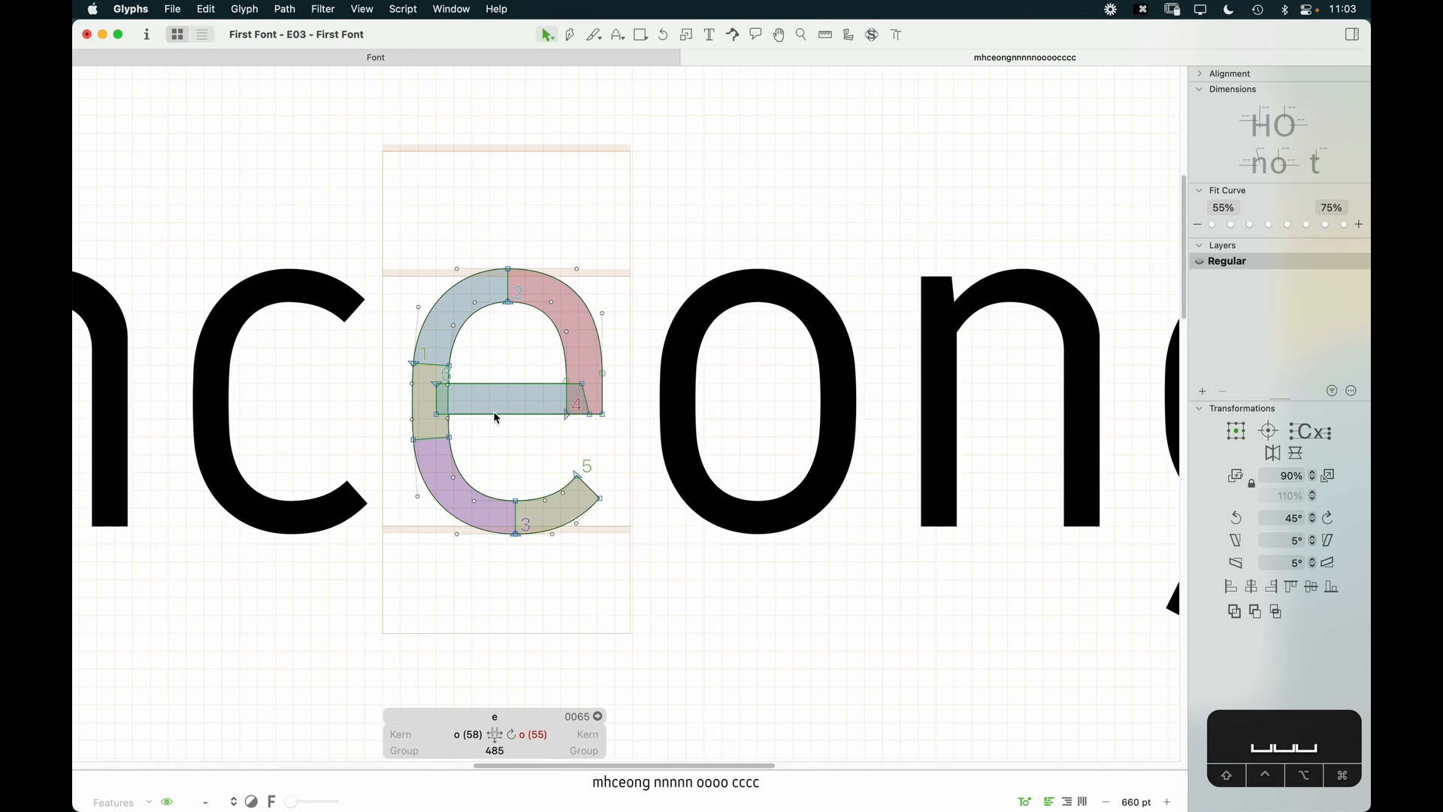
# Step: Straighten the left stem's inner edge by deleting its two curve handles, and preview the joints
pyautogui.press('z')
pyautogui.click(444, 450)
pyautogui.press('v')
pyautogui.moveTo(579, 227); pyautogui.dragTo(628, 471)
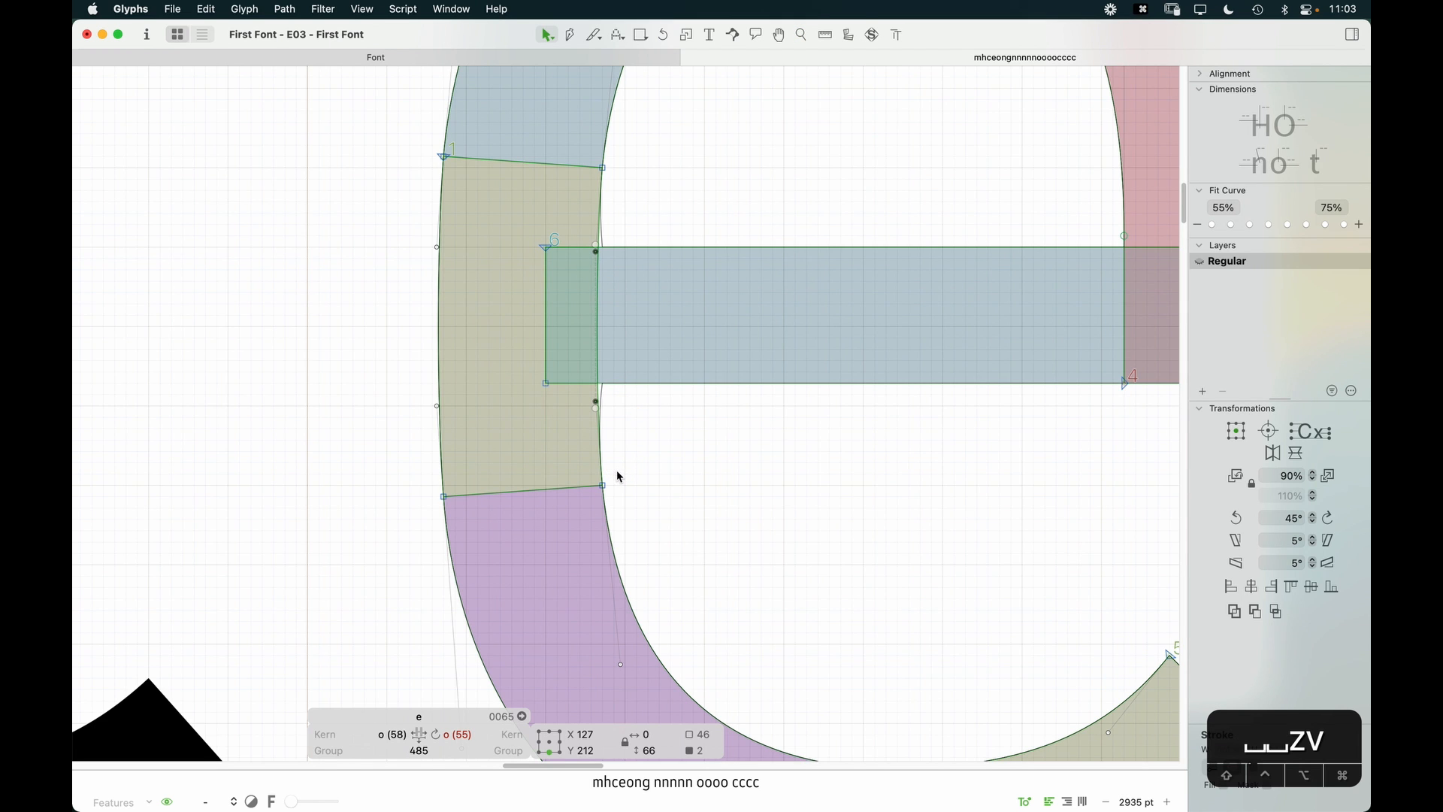
pyautogui.press('BackSpace')
pyautogui.press('space')
pyautogui.hscroll(3, 629, 508)
pyautogui.scroll(1, 628, 509)
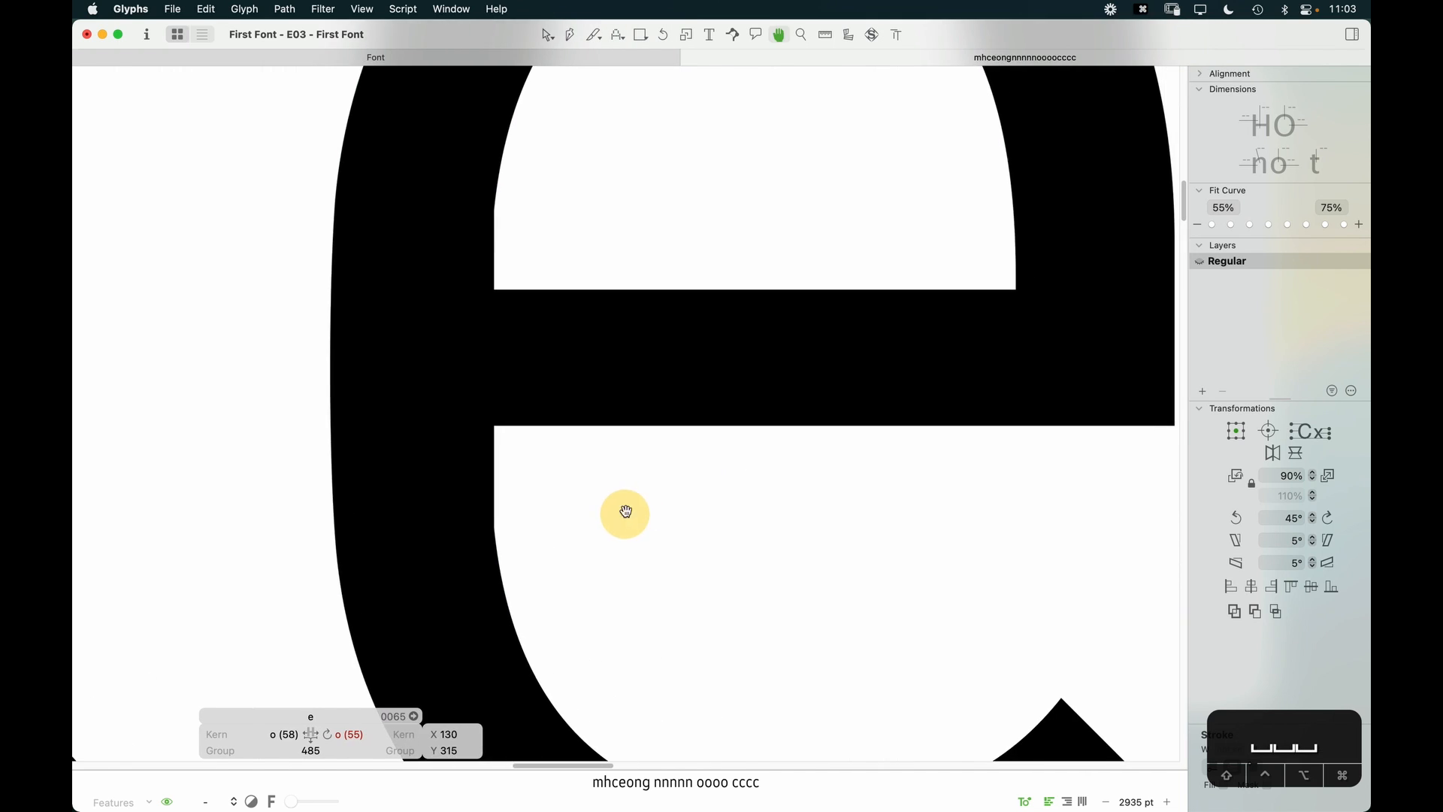
# Step: Move the left stem's upper inner joint down to the crossbar's top edge at X 130, Y 280
pyautogui.moveTo(494, 210); pyautogui.dragTo(496, 291)
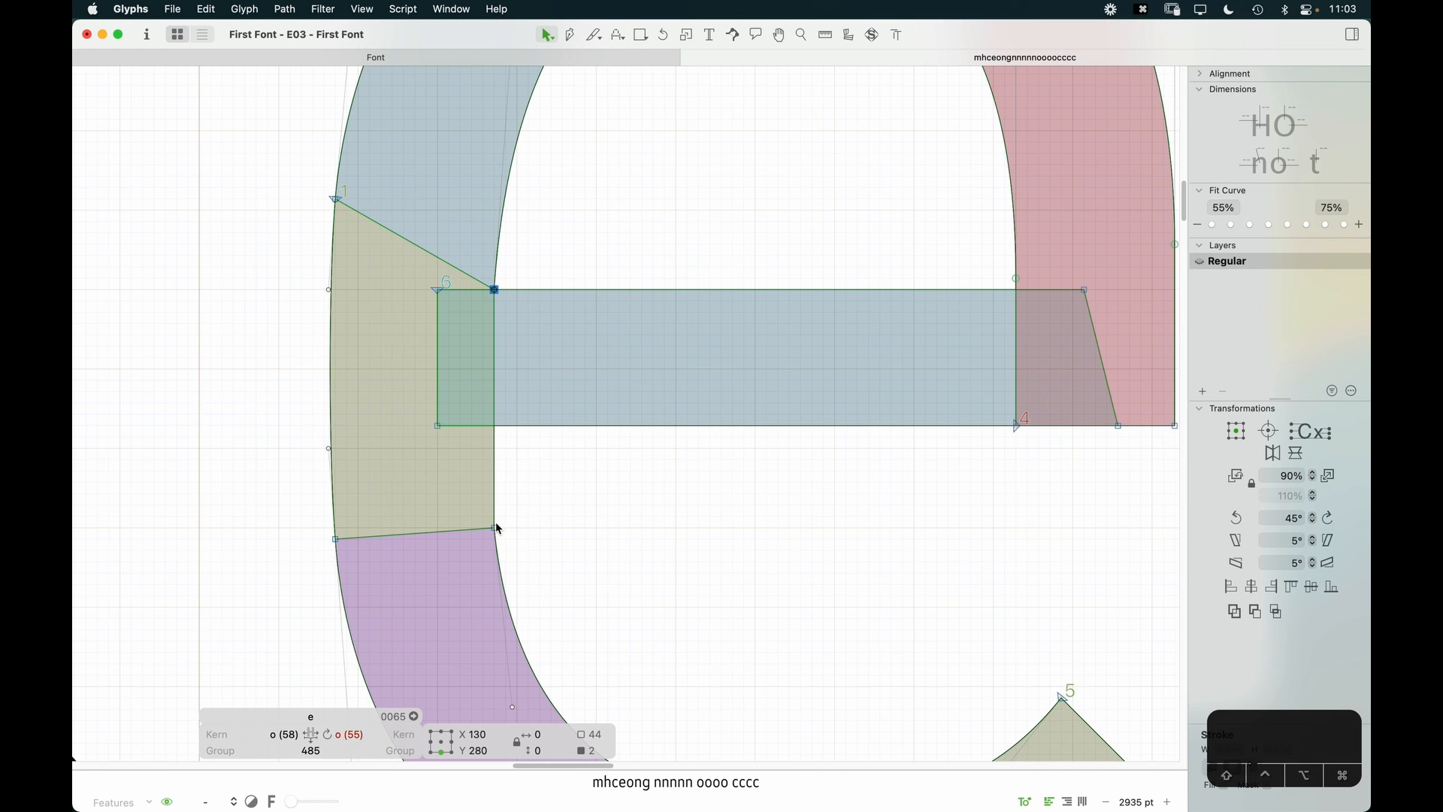
pyautogui.click(502, 493)
pyautogui.doubleClick(499, 427)
pyautogui.click(515, 516)
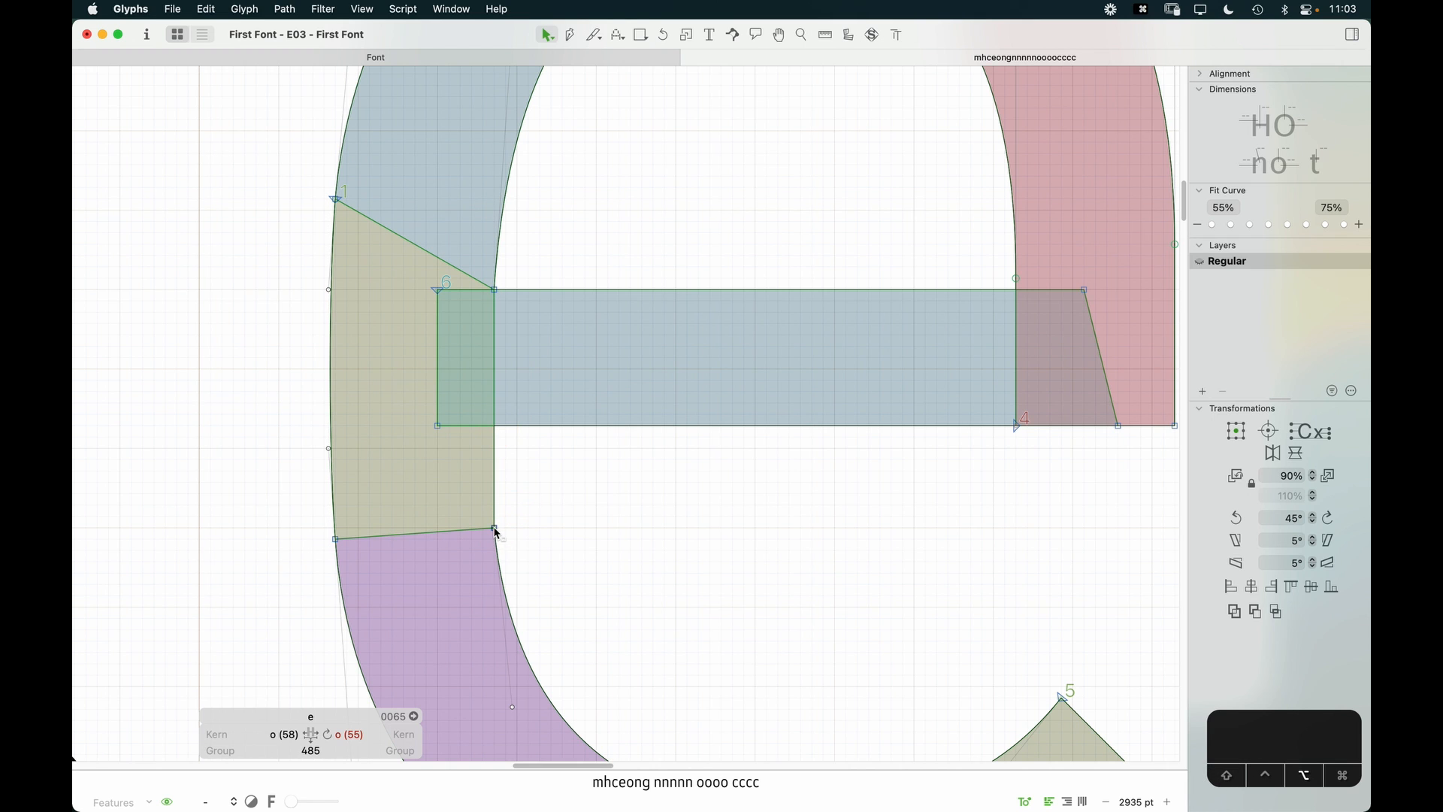
# Step: Move the left stem's lower inner joint up to the crossbar's bottom edge at X 130, Y 220, and preview the e
pyautogui.moveTo(496, 532); pyautogui.dragTo(493, 449)
pyautogui.press('super+z')
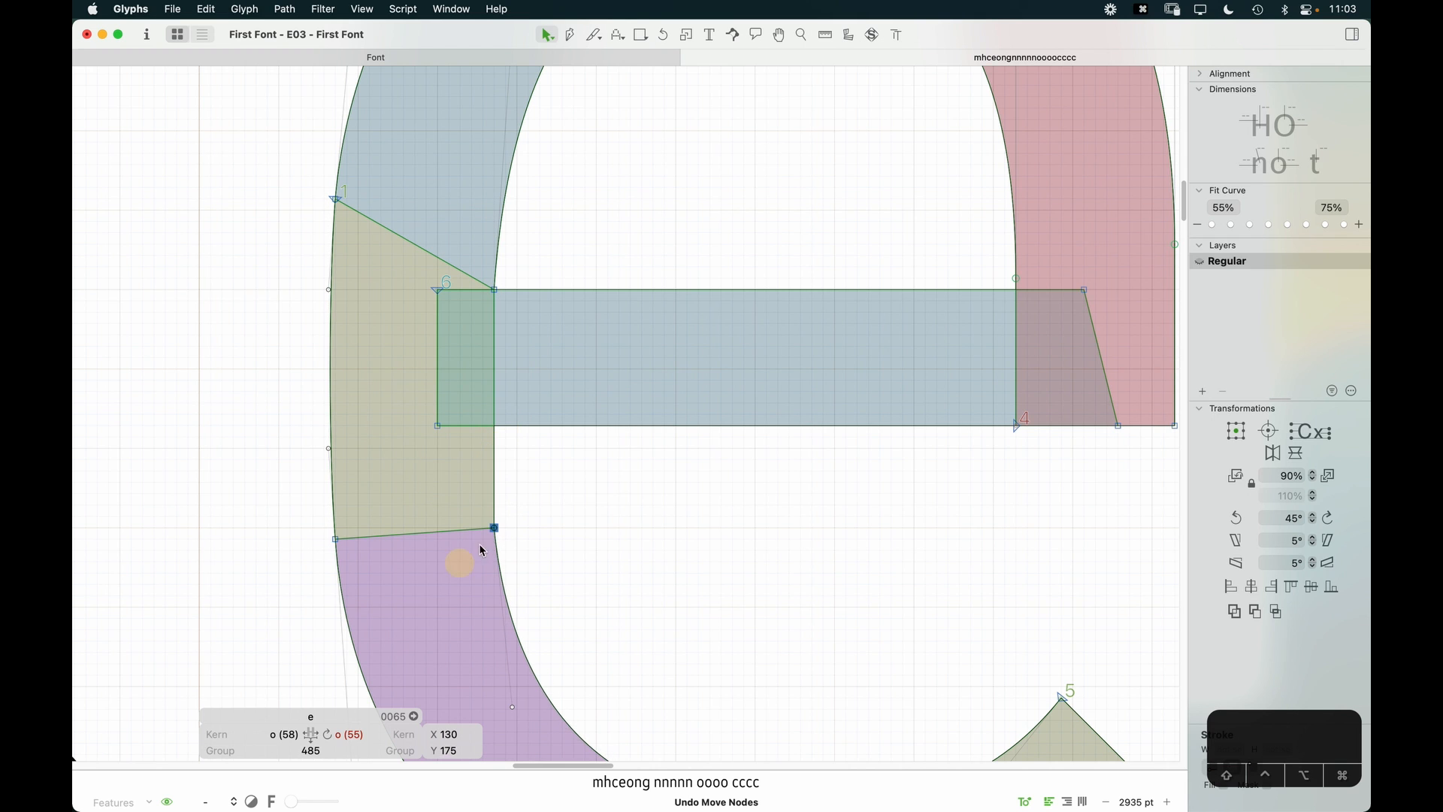
pyautogui.moveTo(494, 527); pyautogui.dragTo(494, 425)
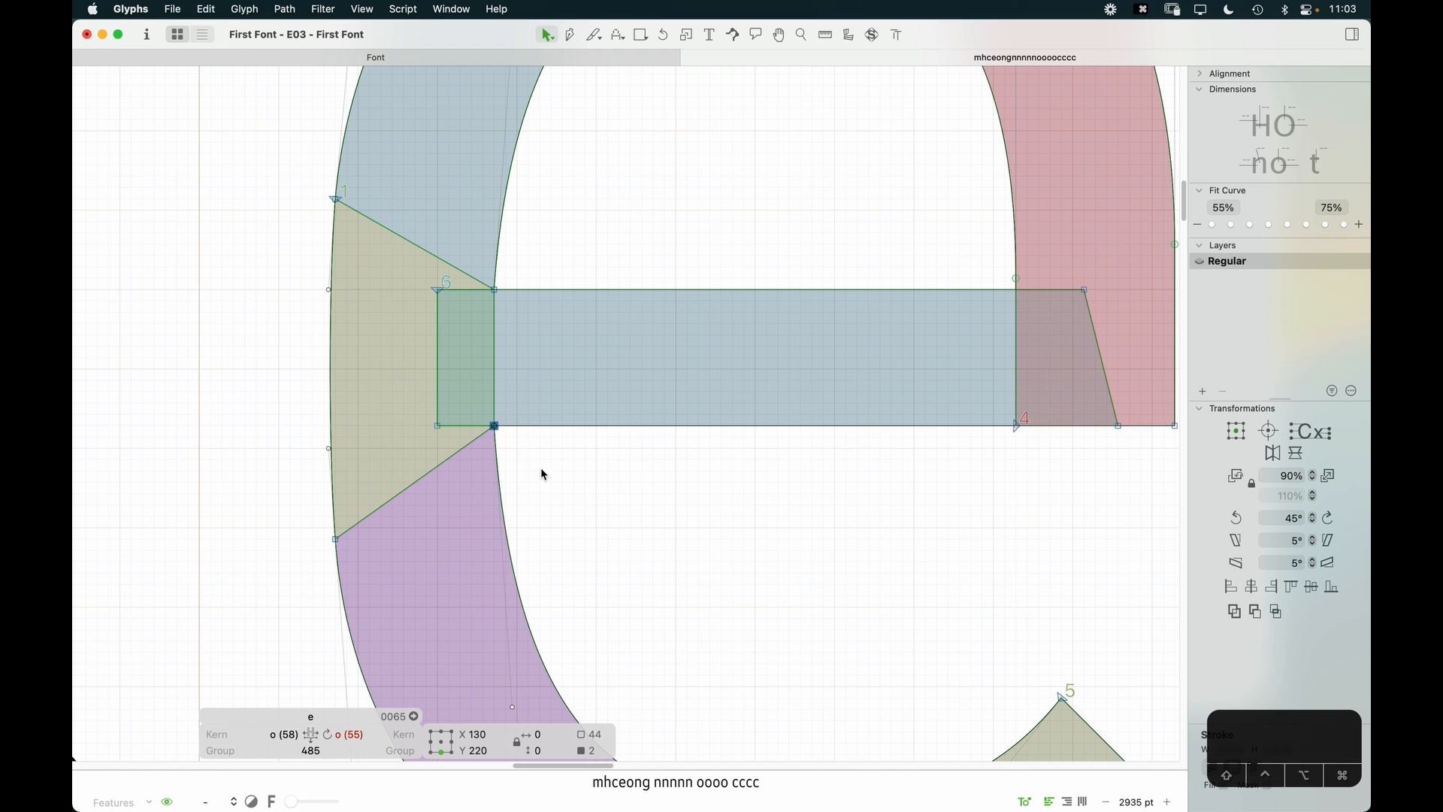
pyautogui.press('super+minus')
pyautogui.press('super+minus')
pyautogui.press('super+minus')
pyautogui.press('space')
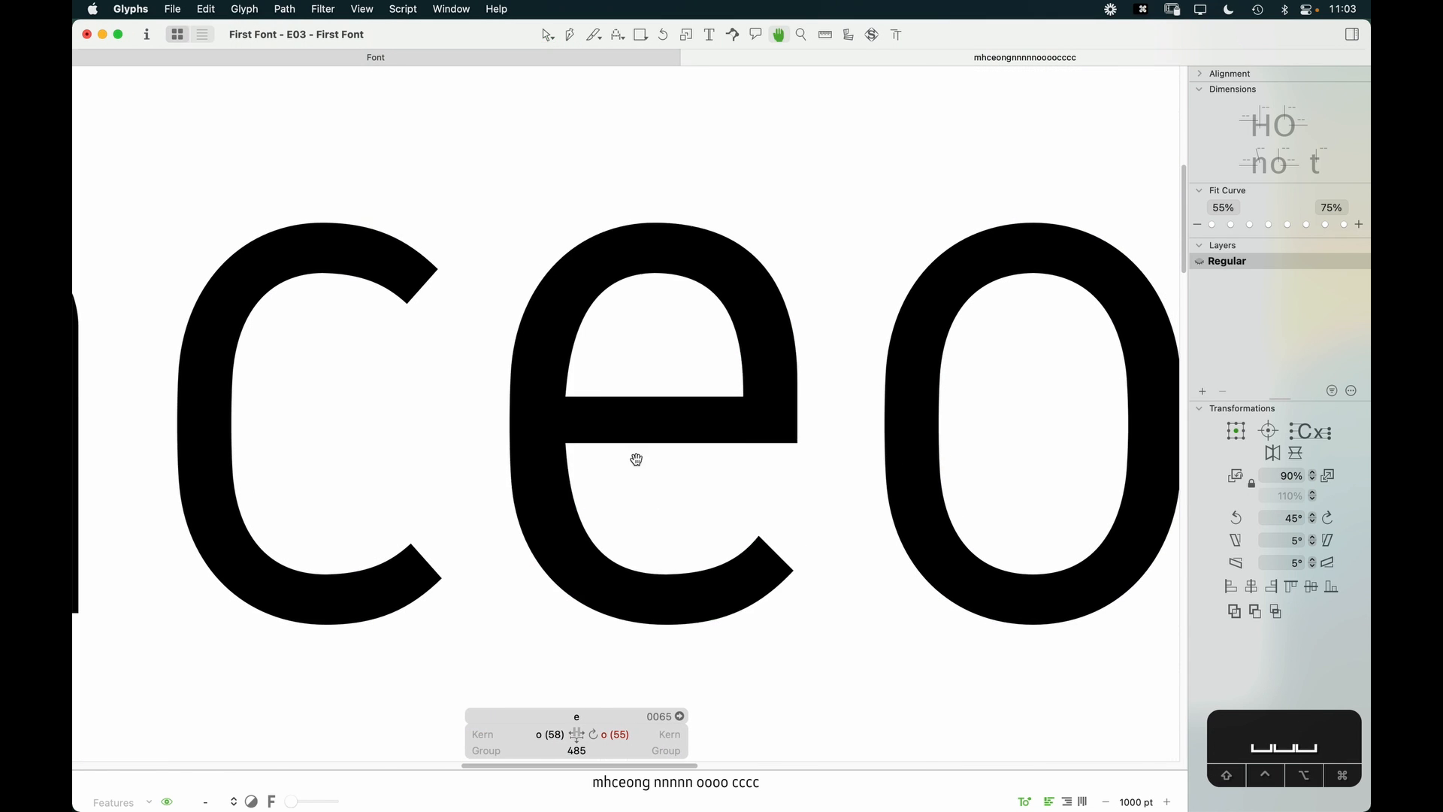
# Step: Move the upper left arc's inner curve handle left until it stands nearly vertical above the crossbar joint
pyautogui.click(572, 308)
pyautogui.press('Left')
pyautogui.press('Left')
pyautogui.press('Left')
pyautogui.press('Left')
pyautogui.press('Left')
pyautogui.press('Left')
pyautogui.press('Left')
pyautogui.press('Left')
pyautogui.press('Left')
pyautogui.press('Left')
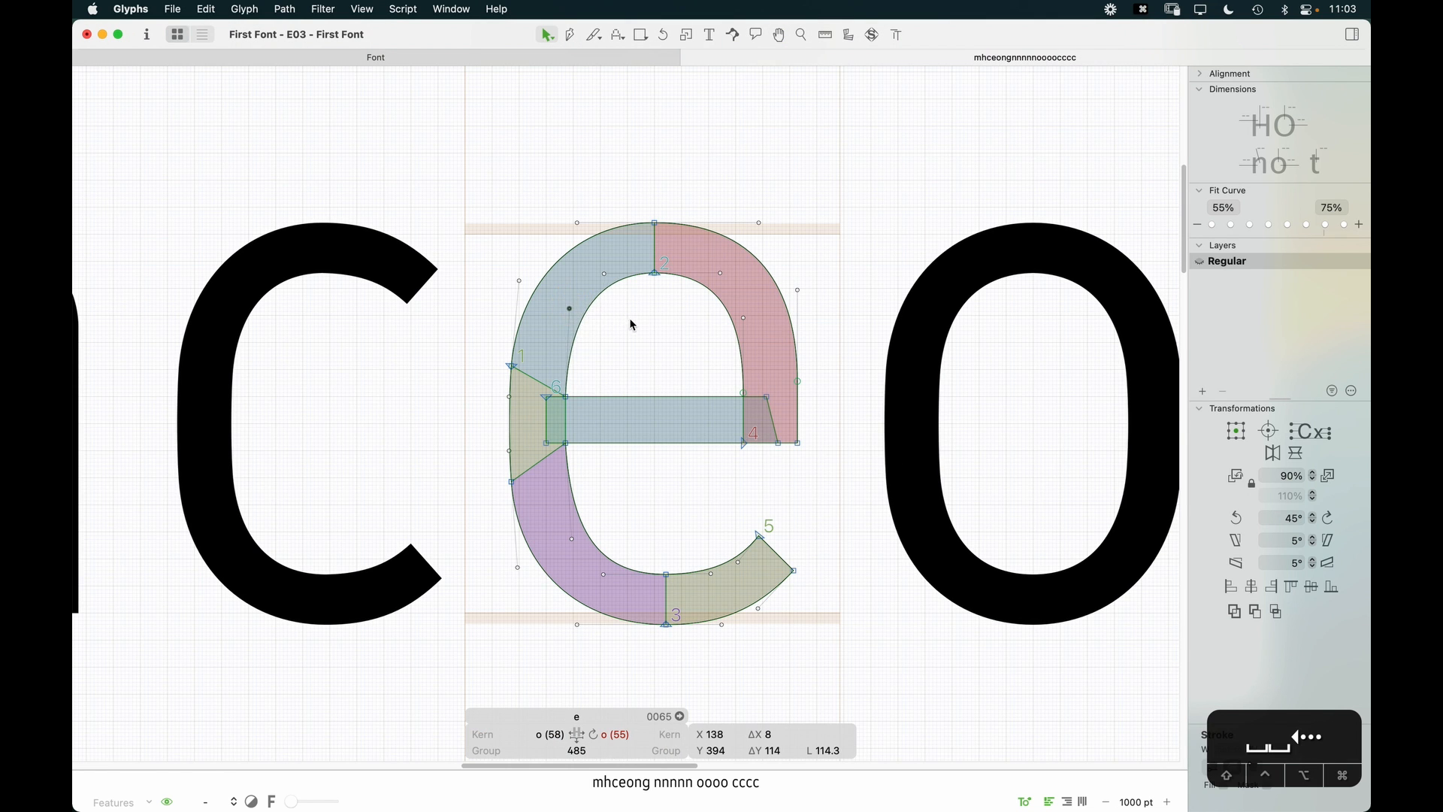
# Step: Move the lower left arc's inner curve handle left and down to X 129, Y 86
pyautogui.click(572, 539)
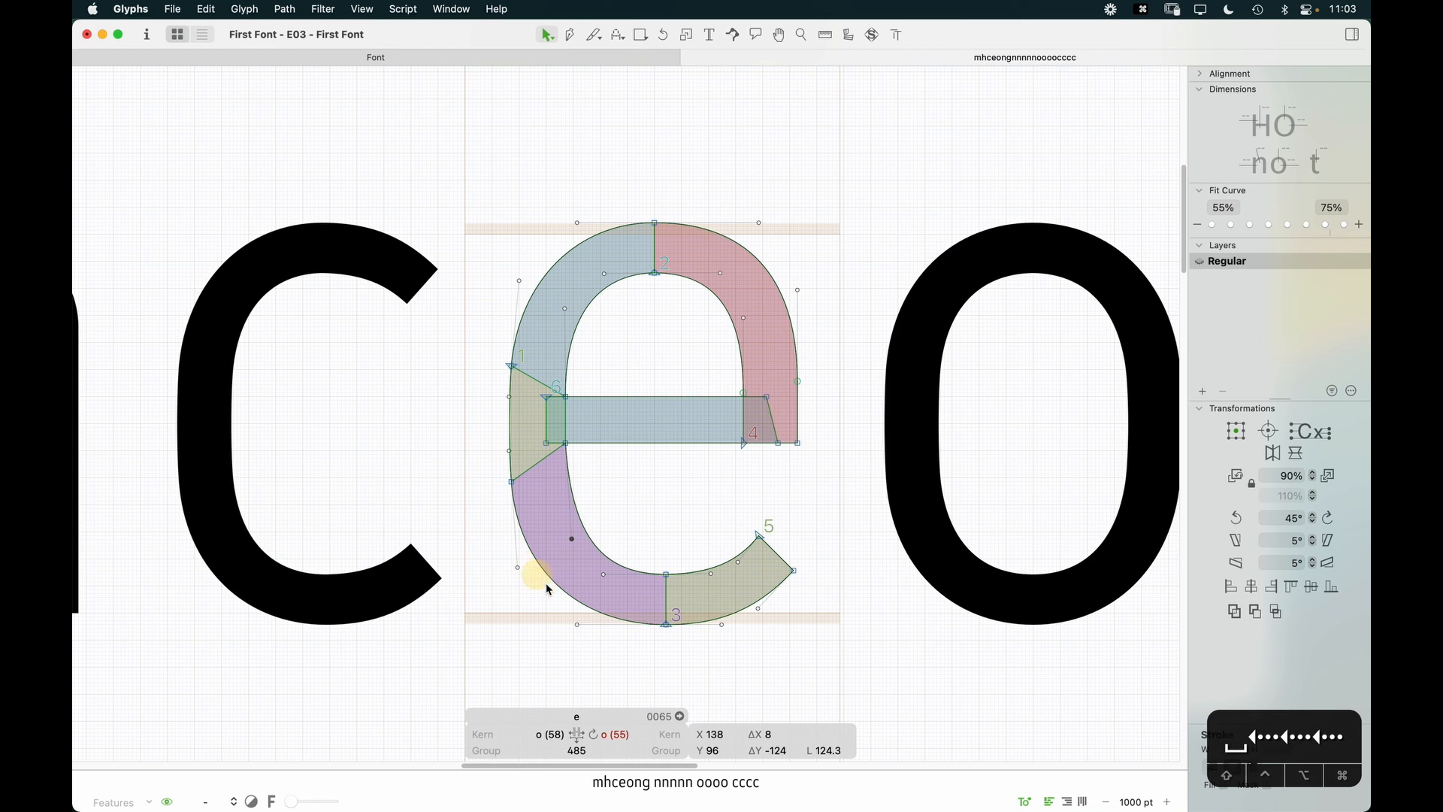
pyautogui.hotkey('shift', 'Left')
pyautogui.hotkey('shift', 'Down')
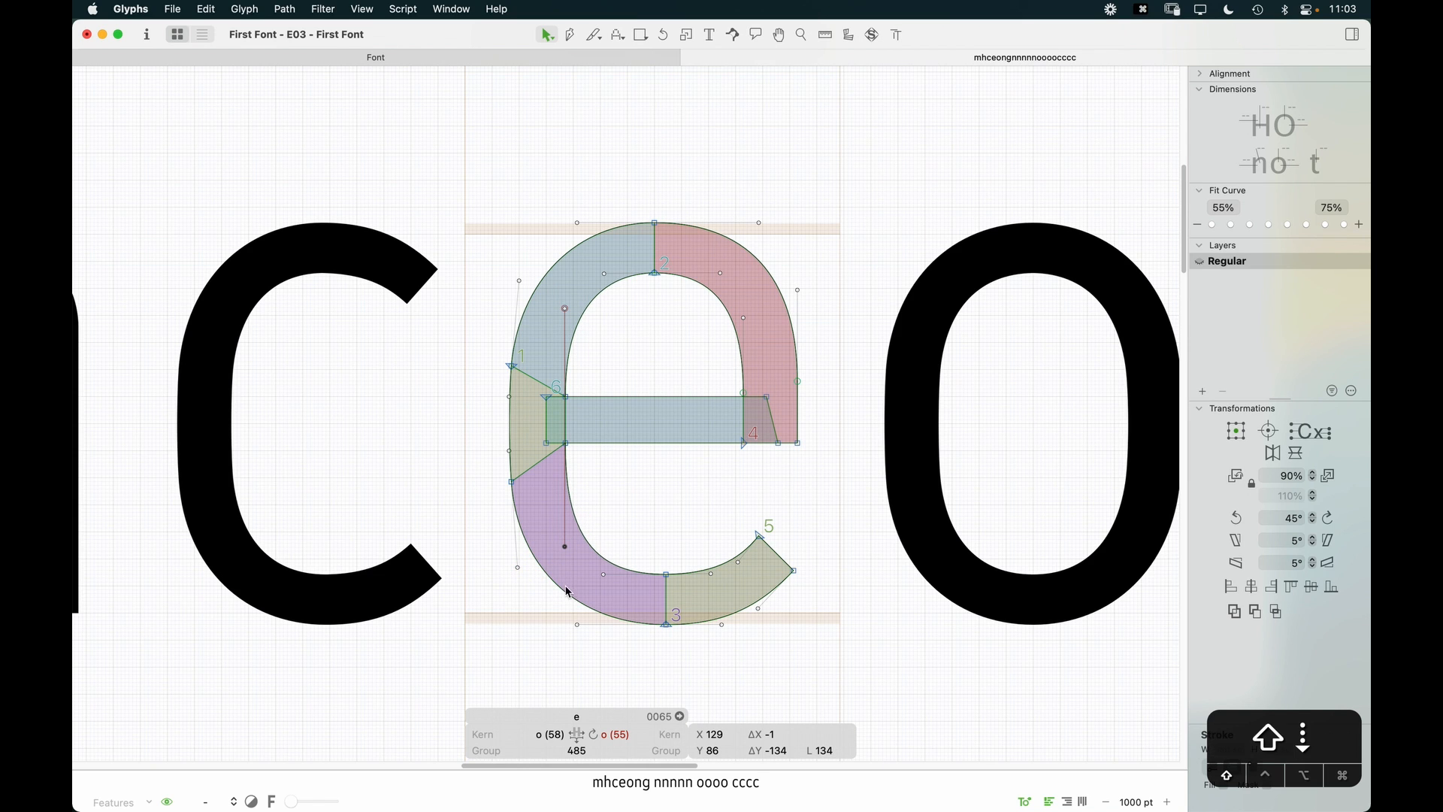
# Step: Shorten the left arcs' inner curve handles to Y 394 above and Y 116 below the crossbar, and preview the e
pyautogui.click(565, 308)
pyautogui.hotkey('shift', 'Up')
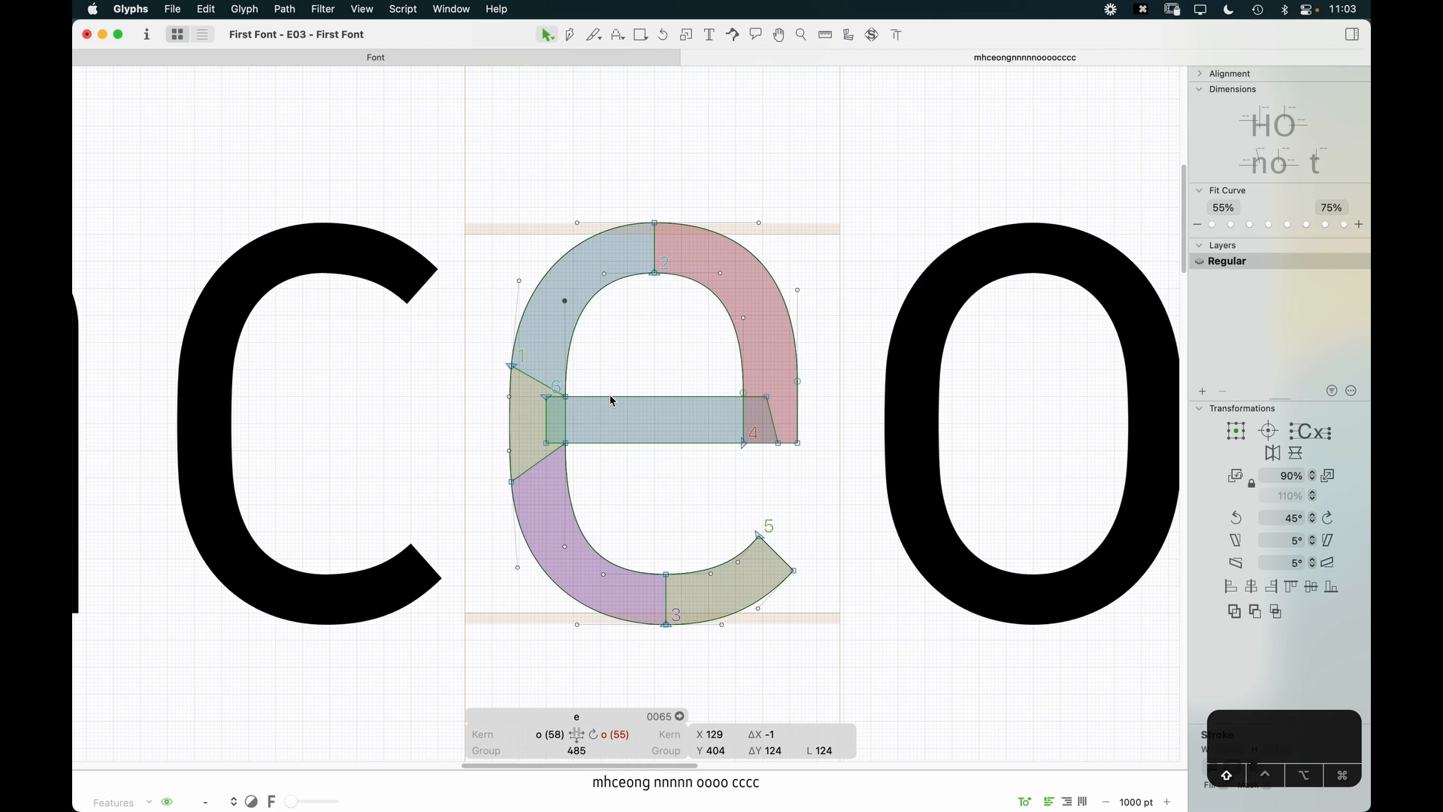
pyautogui.press('space')
pyautogui.moveTo(670, 448); pyautogui.dragTo(599, 487)
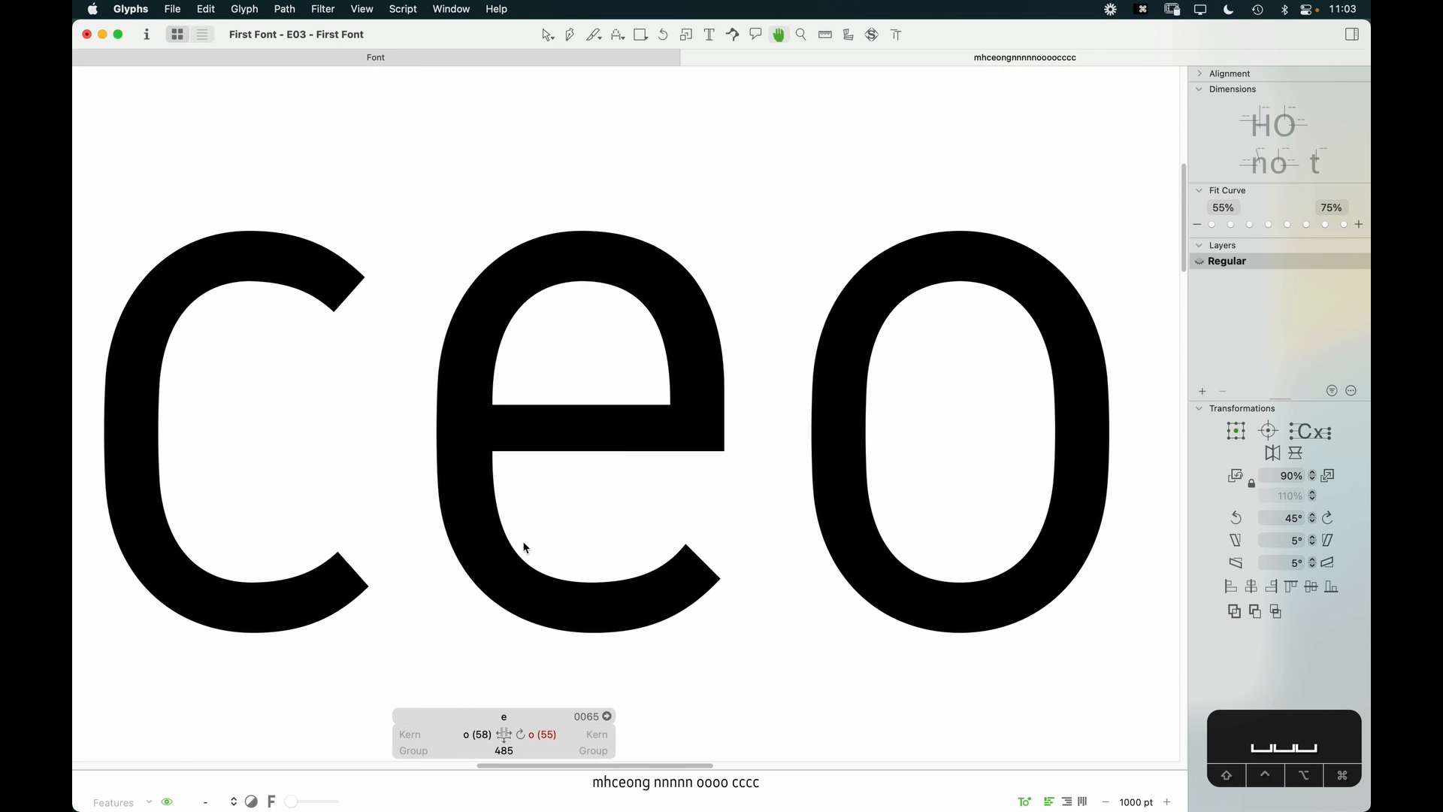
pyautogui.press('space')
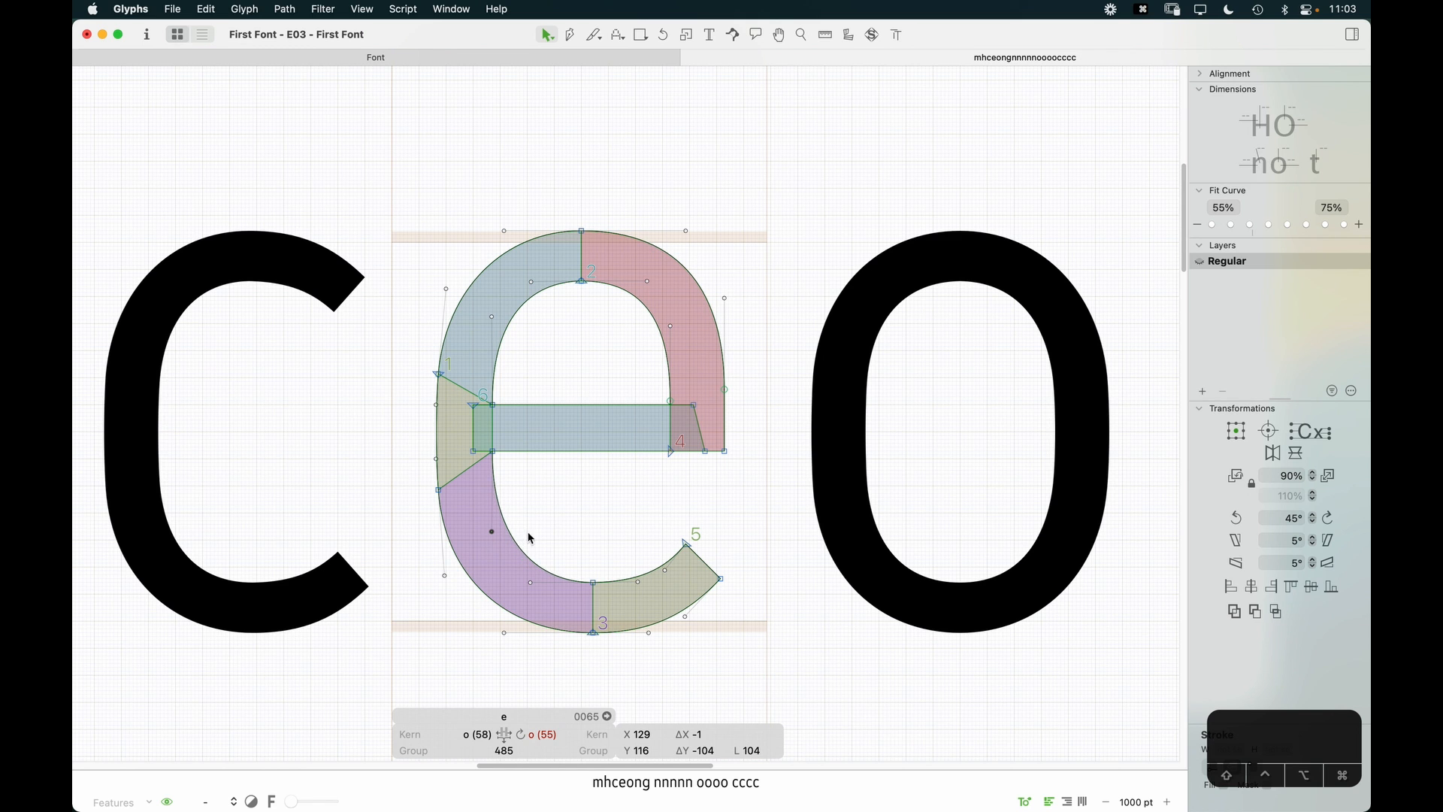
pyautogui.press('space')
pyautogui.press('space')
pyautogui.press('space')
# Step: Move both inner curve handles of the left arcs right to X 132, and preview the e among its neighbours
pyautogui.click(531, 526)
pyautogui.click(525, 364)
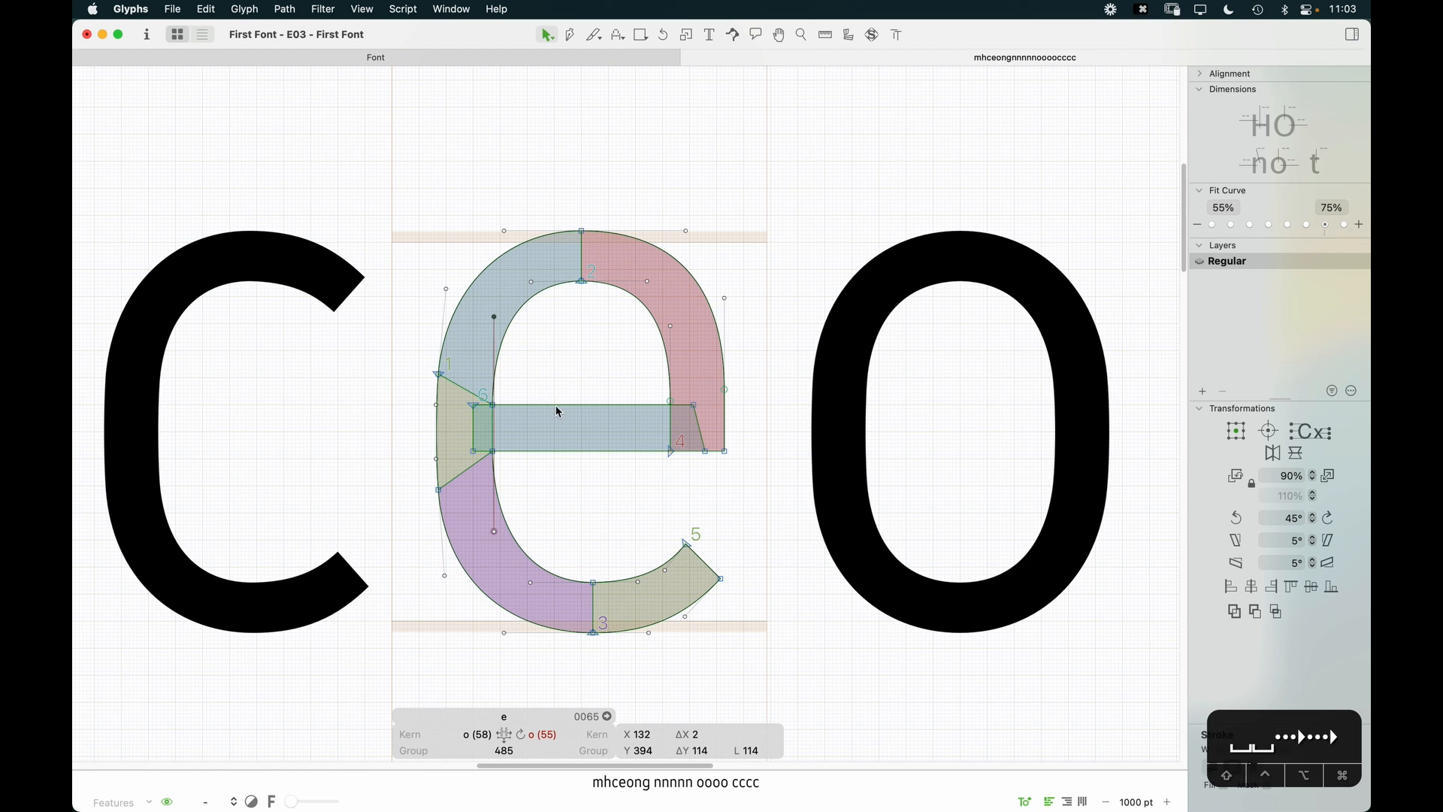
pyautogui.press('space')
pyautogui.press('space')
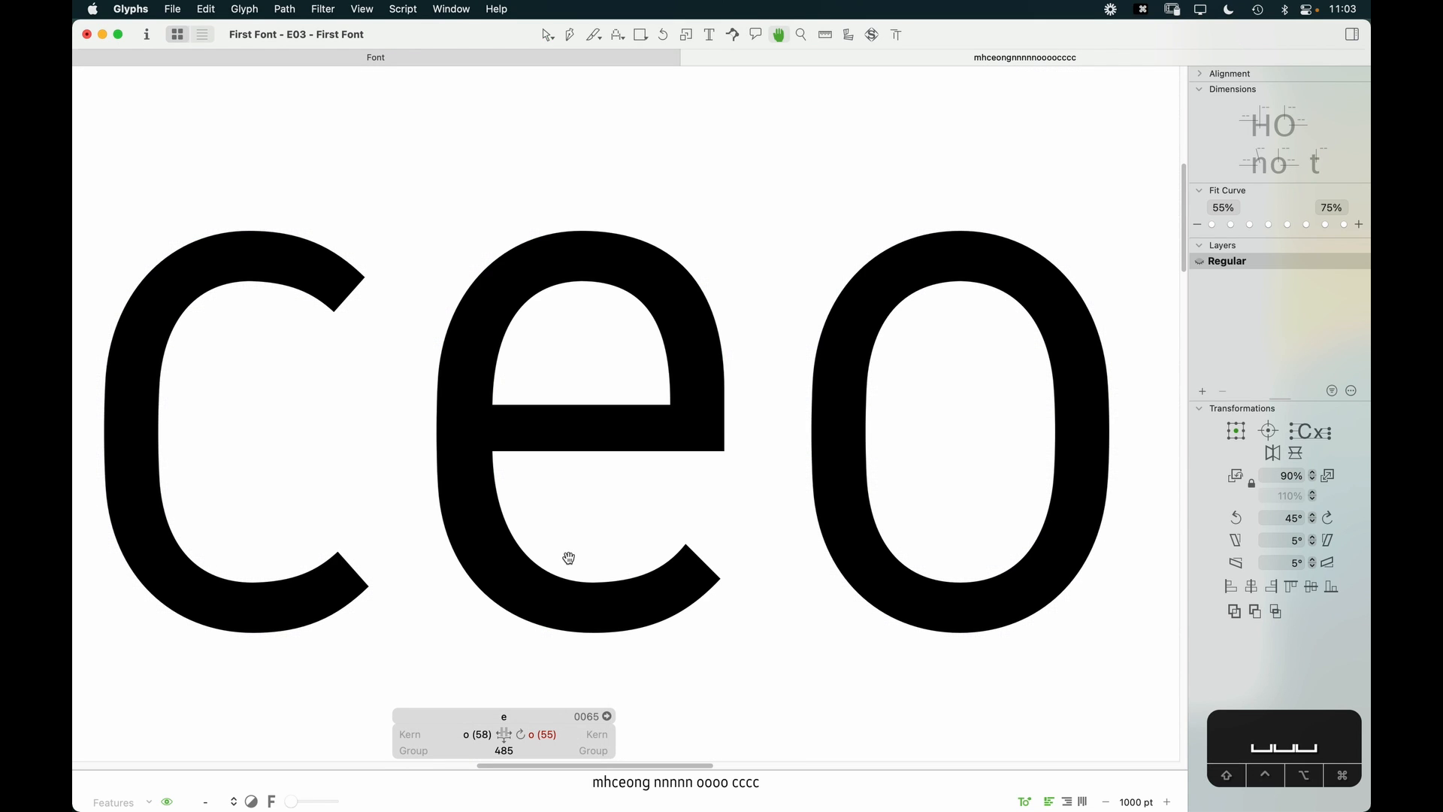
pyautogui.scroll(-3, 571, 563)
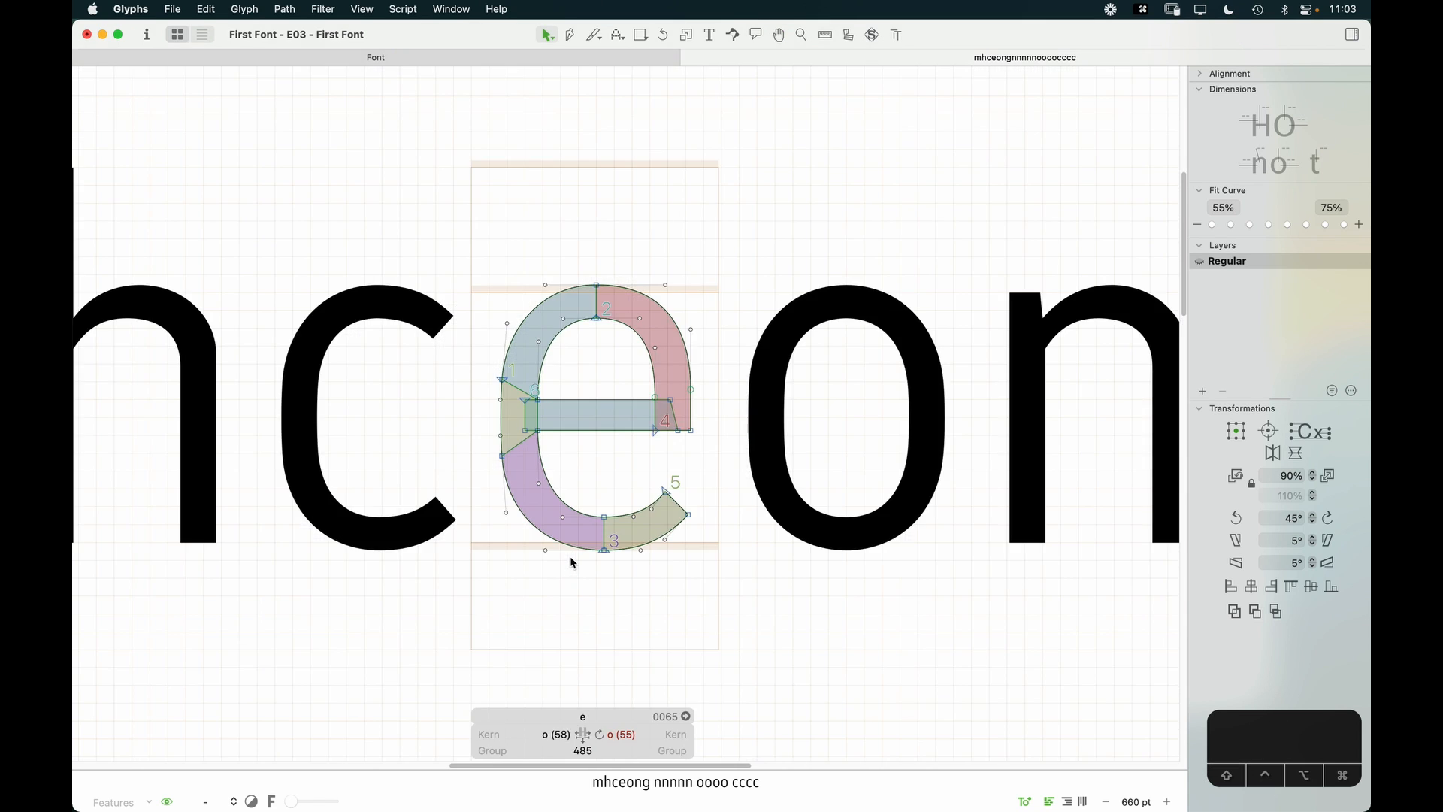
pyautogui.press('space')
pyautogui.moveTo(593, 509); pyautogui.dragTo(551, 544)
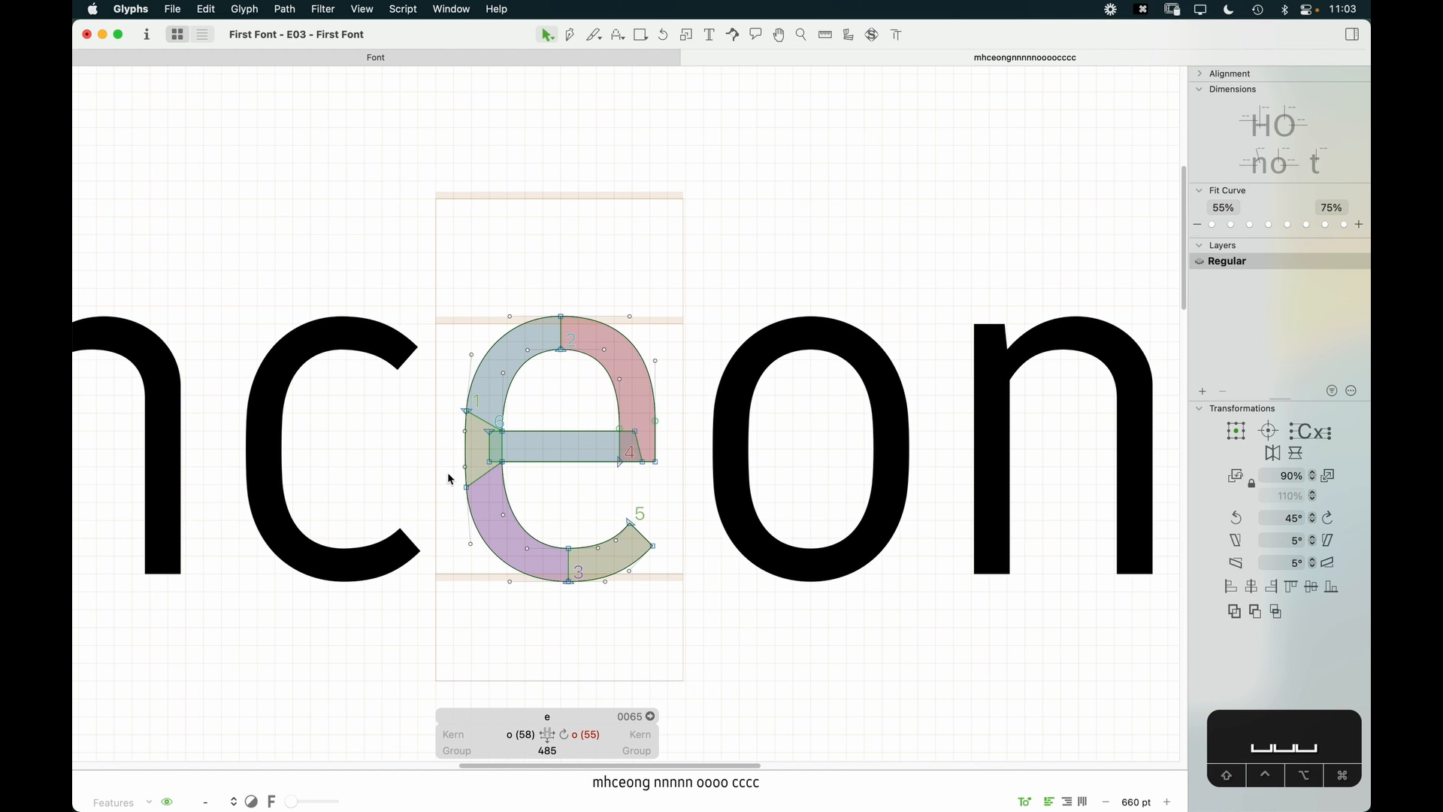
# Step: Move the left stem's lower outer joint up to X 60, Y 205
pyautogui.moveTo(449, 479); pyautogui.dragTo(482, 514)
pyautogui.hotkey('shift', 'Up')
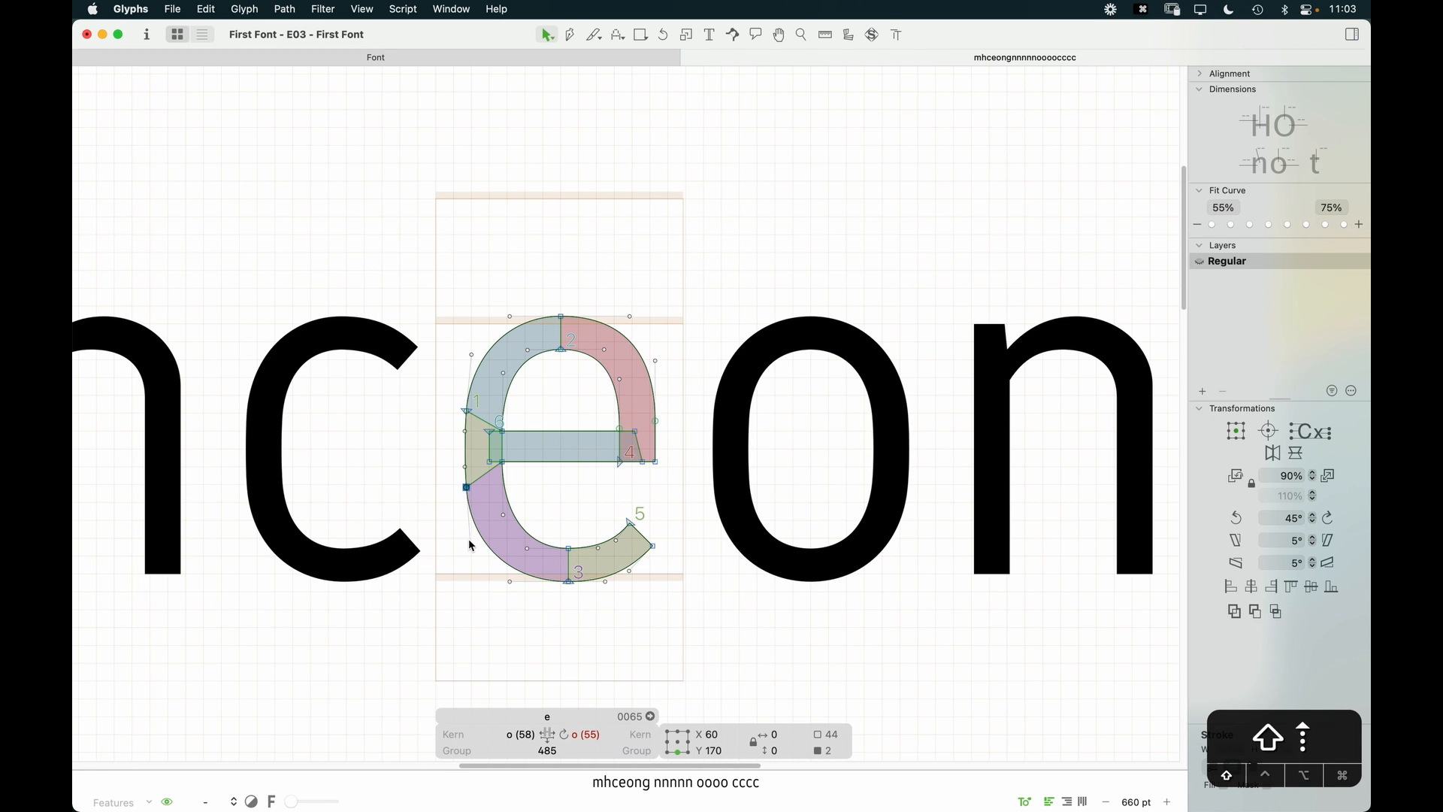
pyautogui.hotkey('shift', 'Down')
pyautogui.hotkey('alt', 'shift', 'Up')
pyautogui.hotkey('alt', 'shift', 'Up')
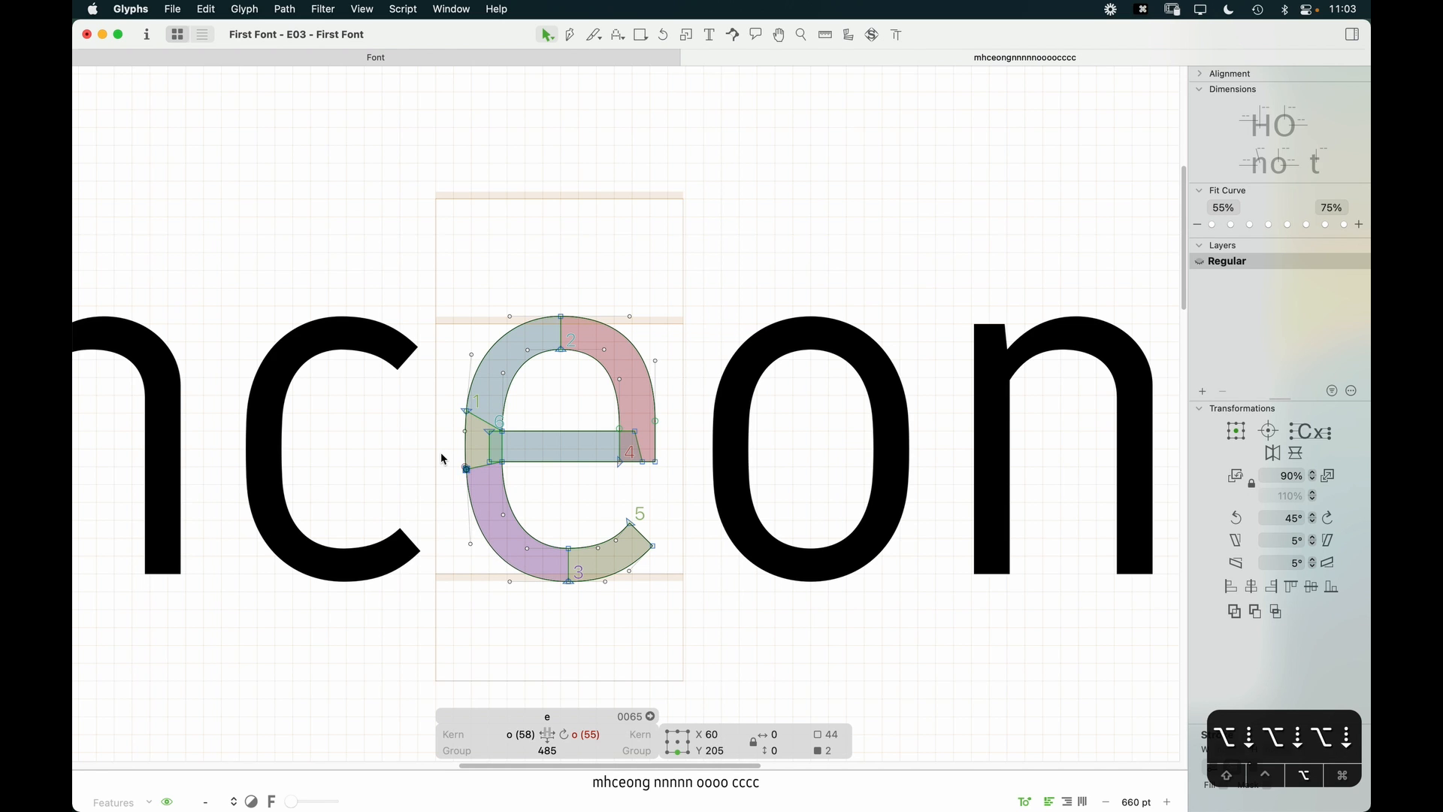
# Step: Move the left stem's upper outer joint down towards the crossbar's top edge, and review the e within the whole word
pyautogui.moveTo(449, 392); pyautogui.dragTo(489, 420)
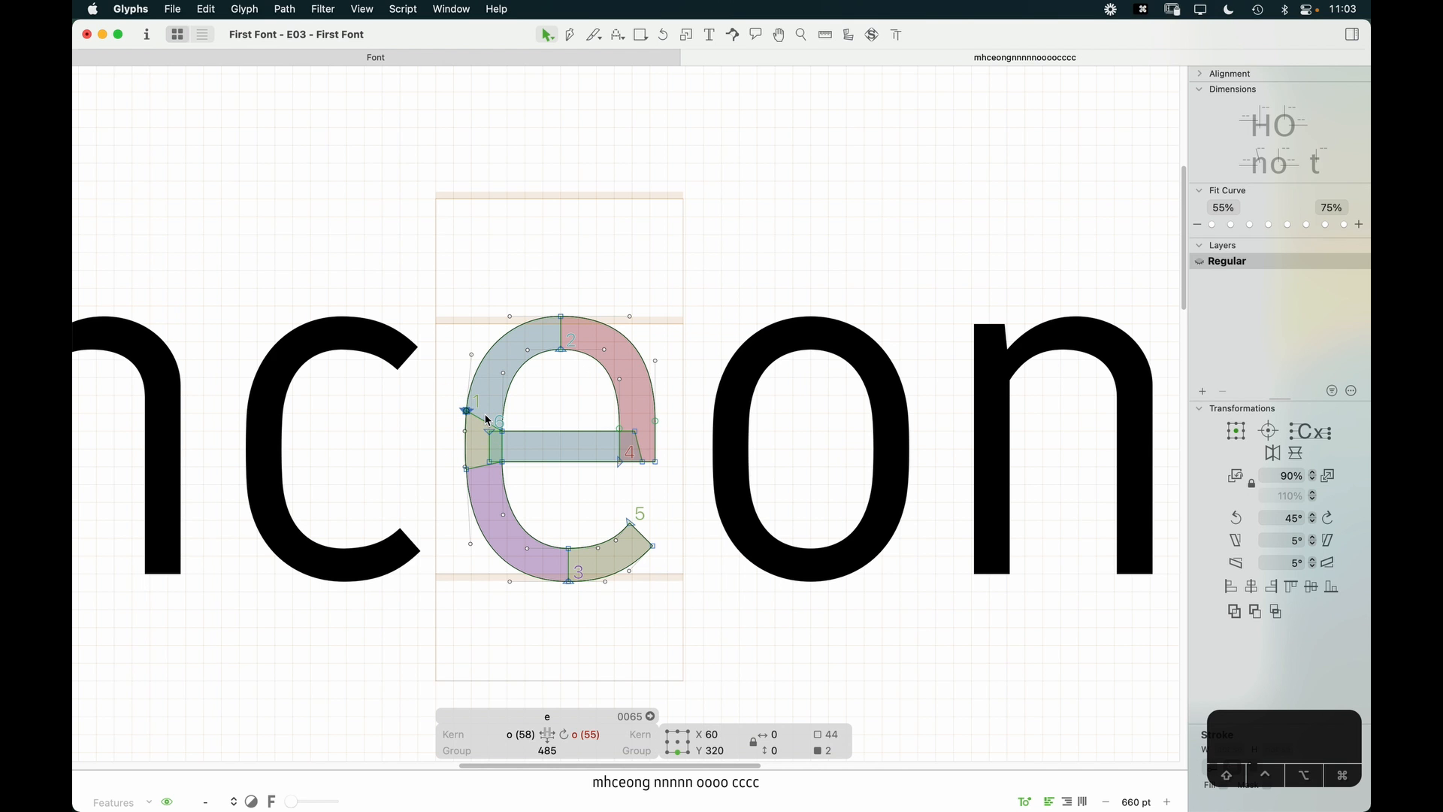
pyautogui.hotkey('shift', 'Down')
pyautogui.click(592, 492)
pyautogui.scroll(-5, 592, 481)
pyautogui.click(579, 531)
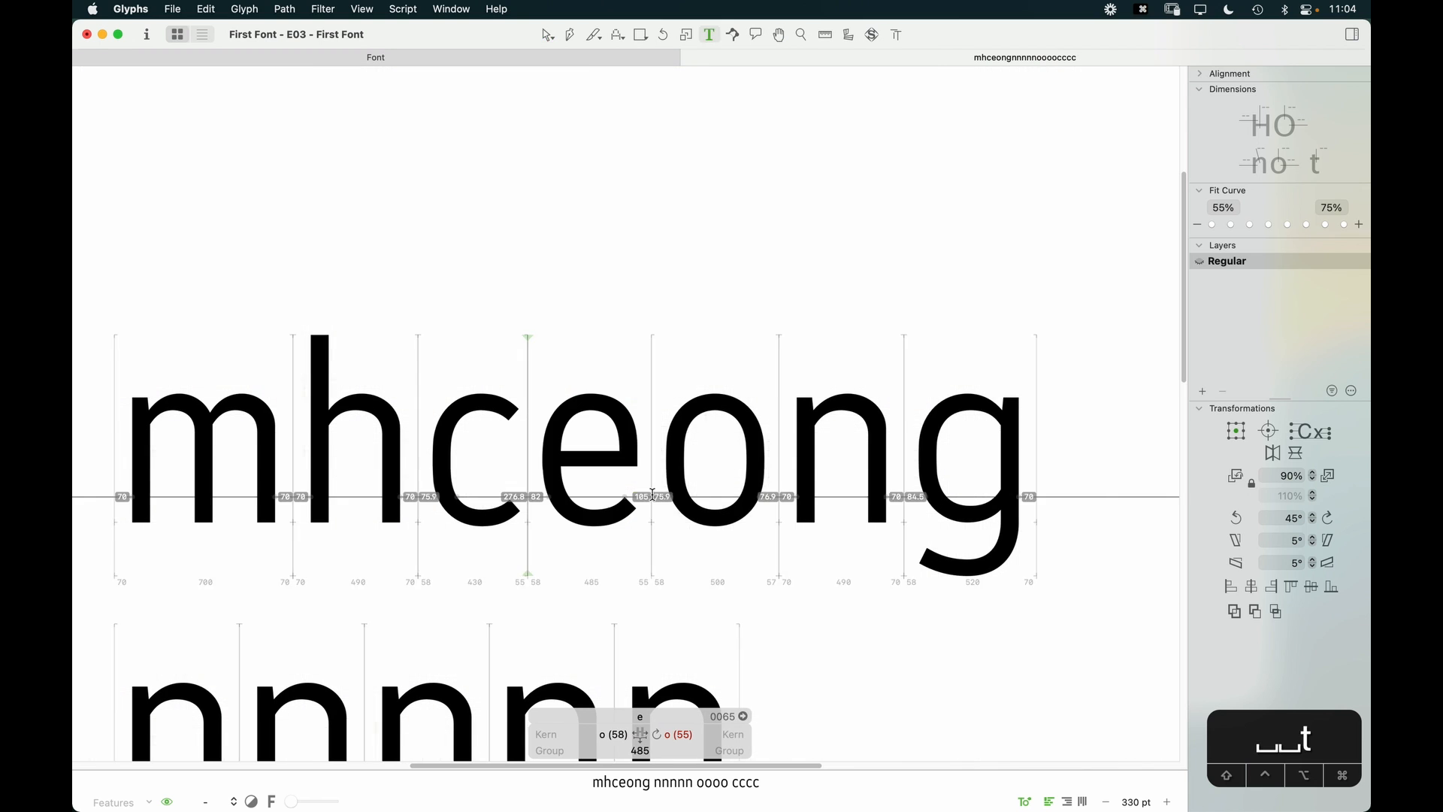
pyautogui.click(685, 571)
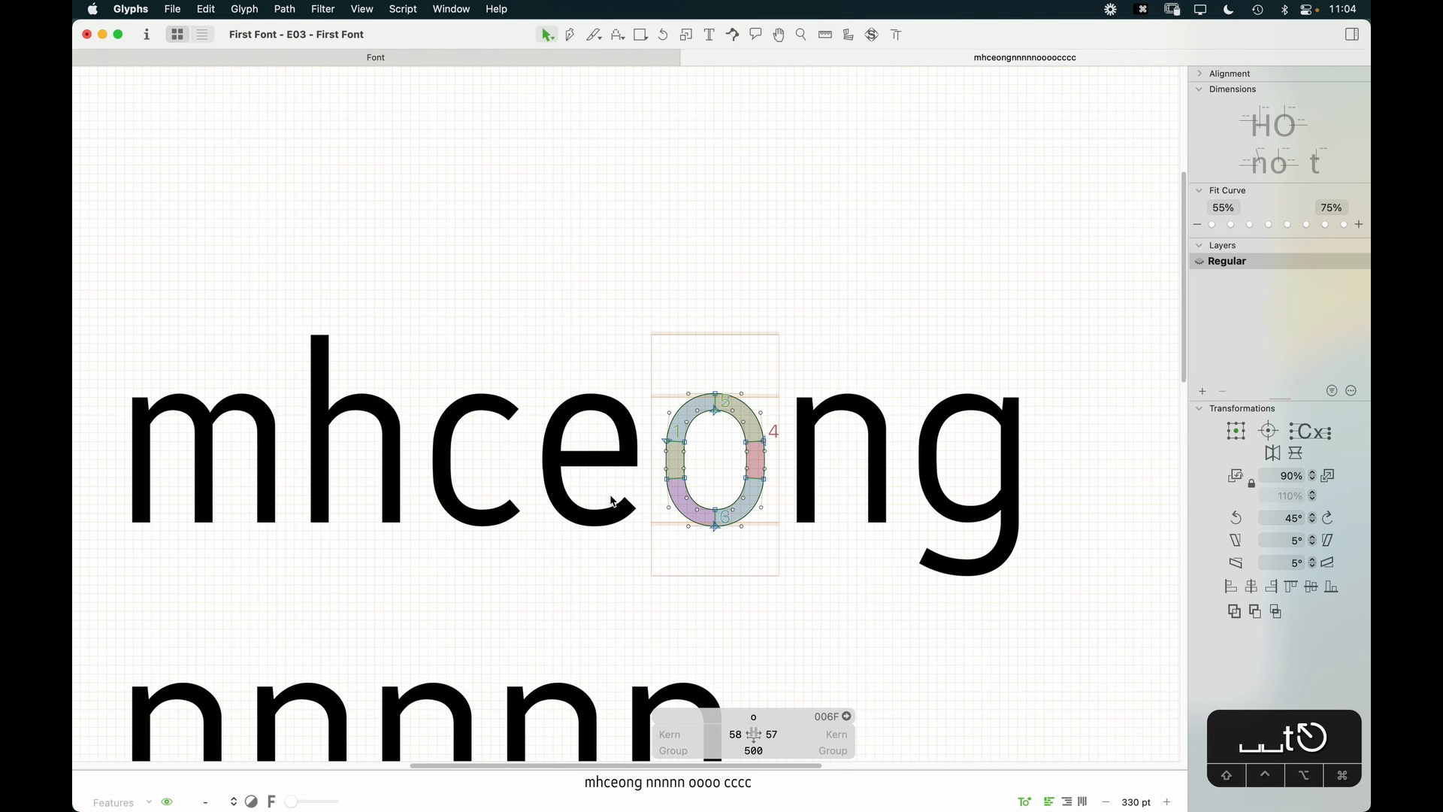
# Step: Move the lower curve handle on the left stem's outer edge to X 58, Y 225 to smooth the joint
pyautogui.press('z')
pyautogui.moveTo(816, 346); pyautogui.dragTo(361, 556)
pyautogui.press('v')
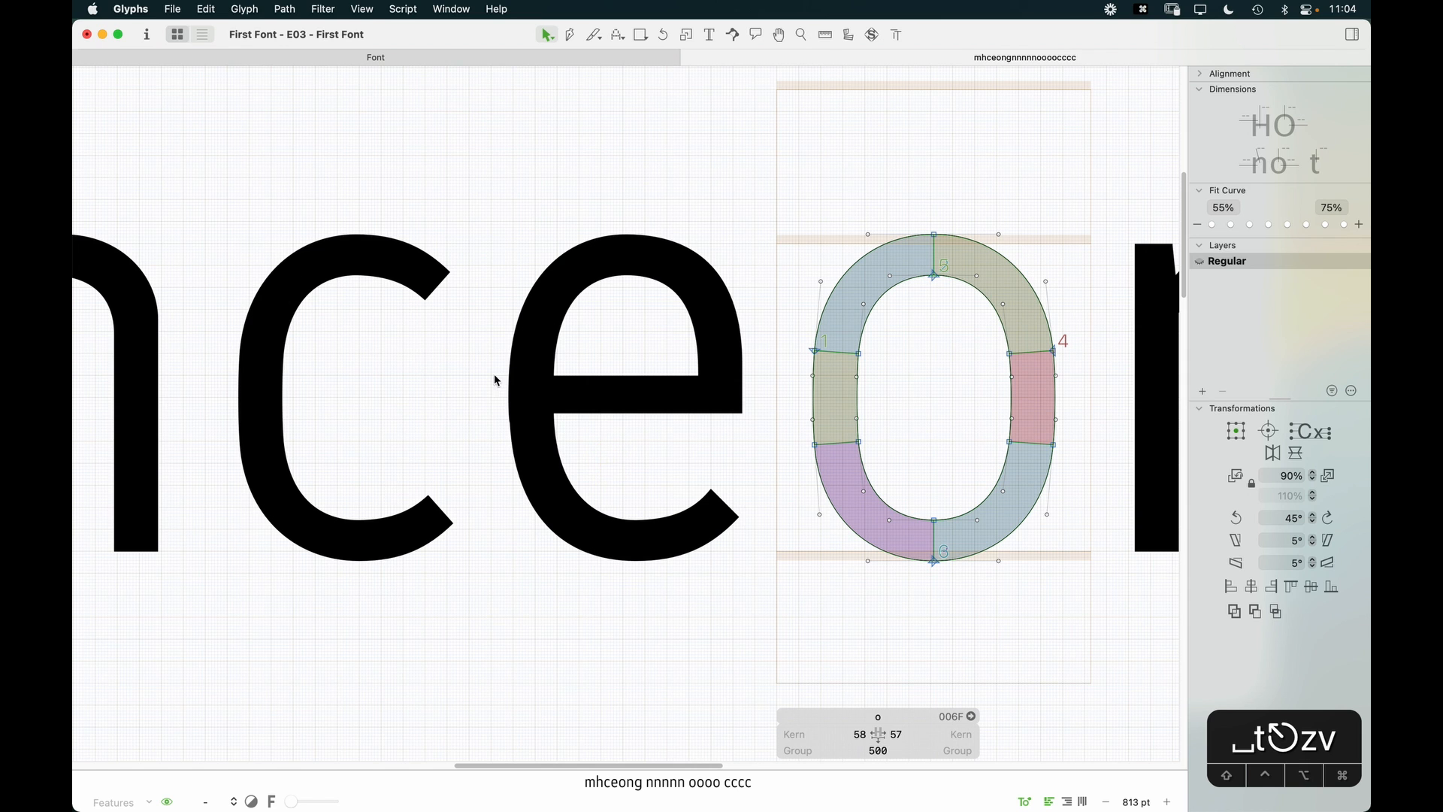
pyautogui.press('z')
pyautogui.moveTo(602, 323); pyautogui.dragTo(424, 538)
pyautogui.press('v')
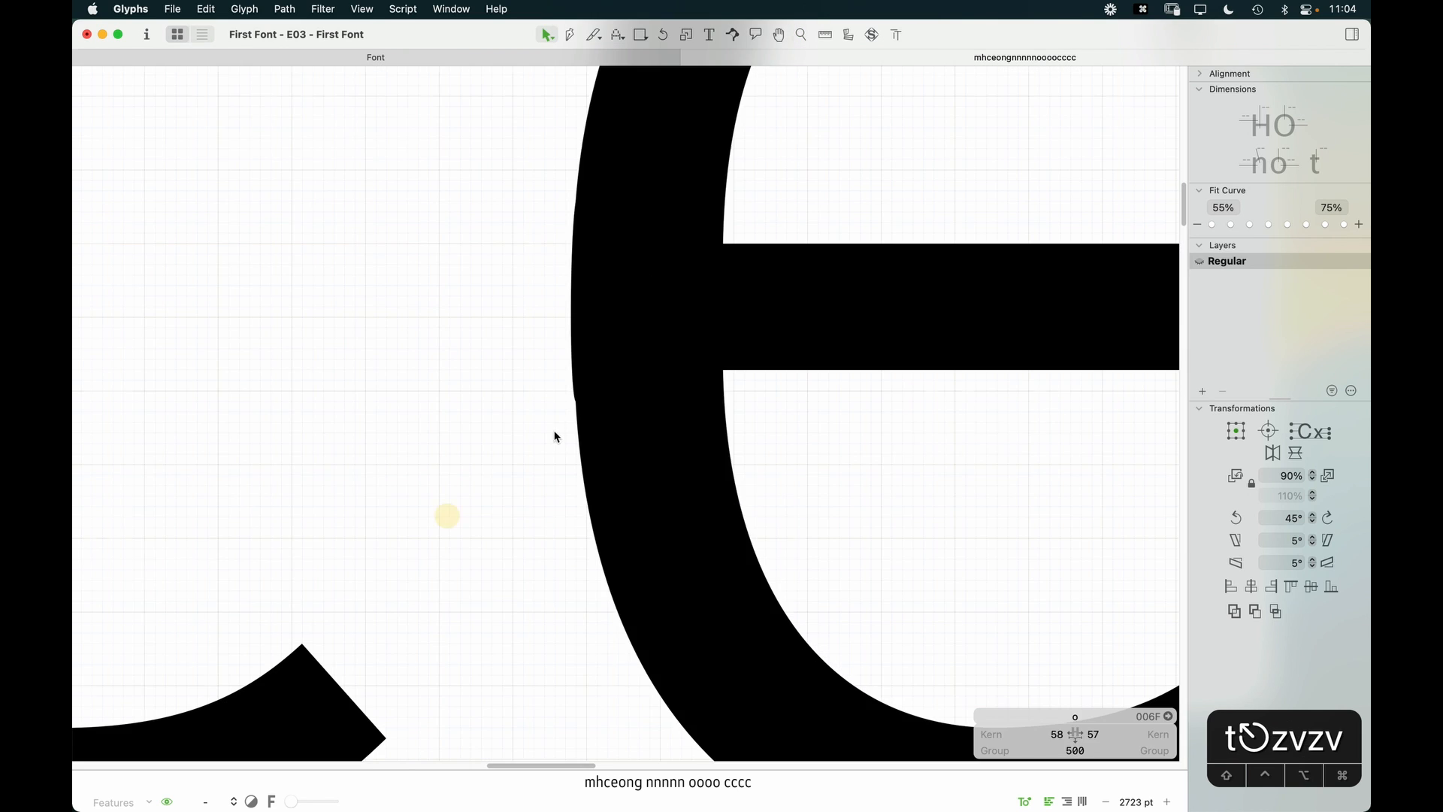
pyautogui.click(583, 413)
pyautogui.press('z')
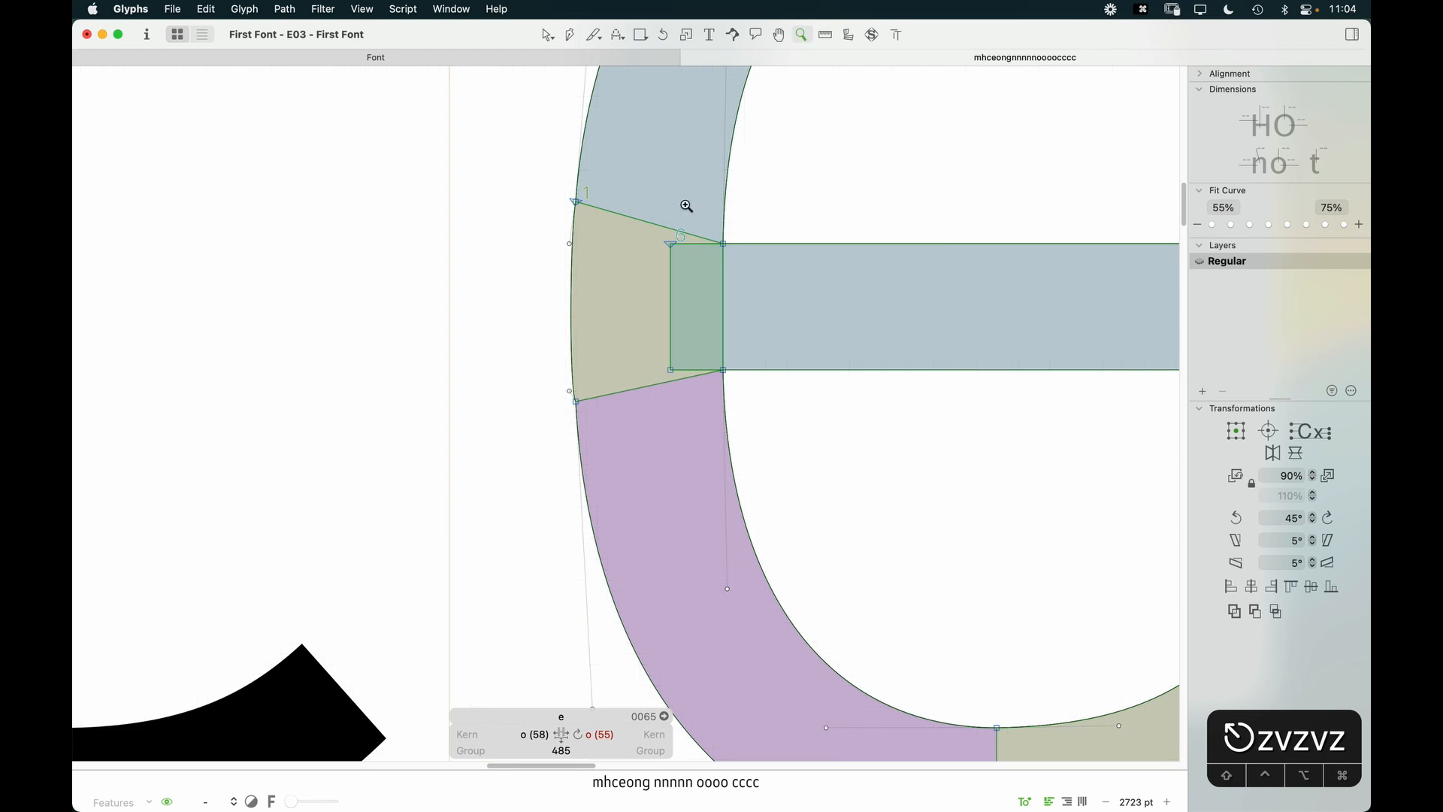
pyautogui.click(543, 359)
pyautogui.press('v')
pyautogui.moveTo(644, 391); pyautogui.dragTo(611, 412)
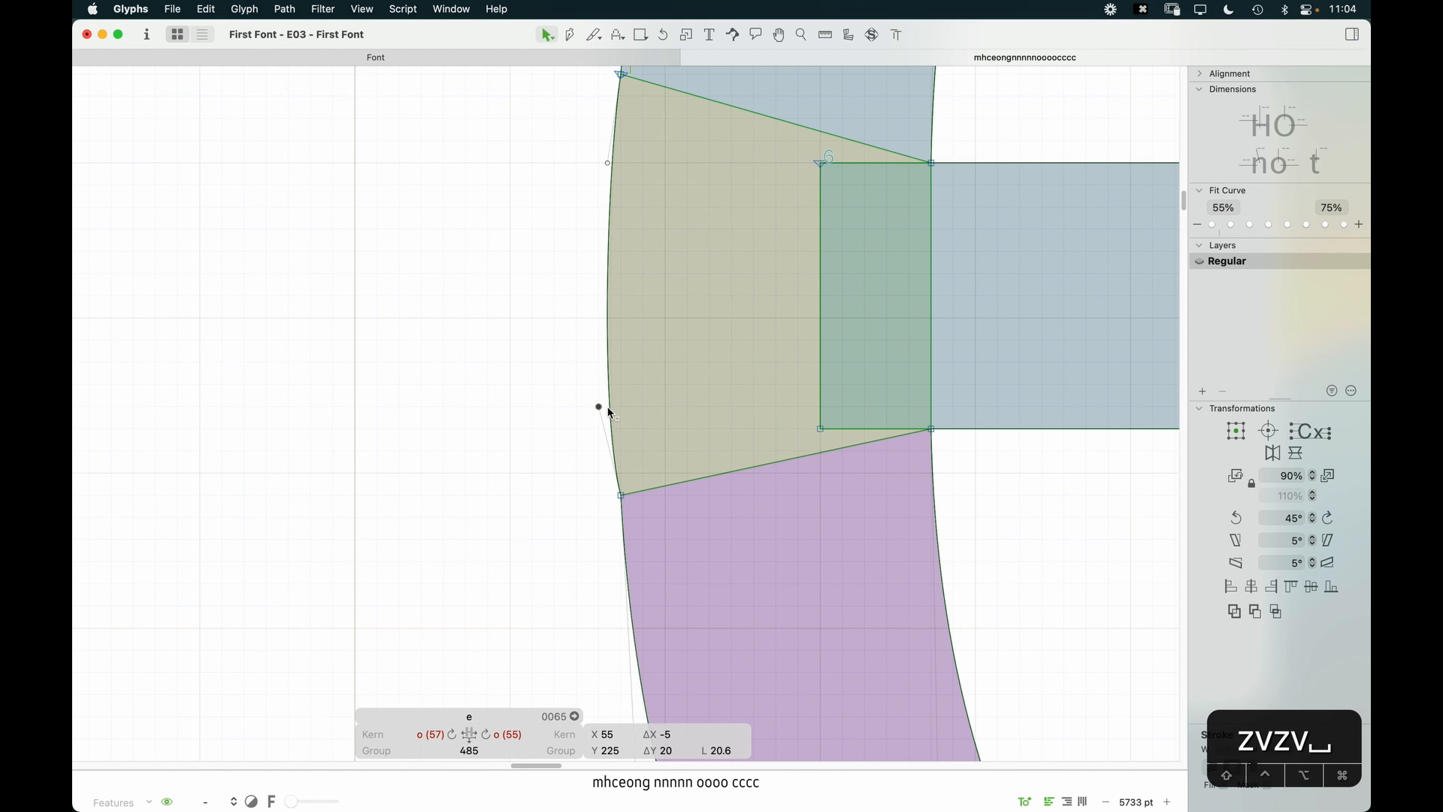
pyautogui.press('Right')
pyautogui.press('Right')
pyautogui.press('Right')
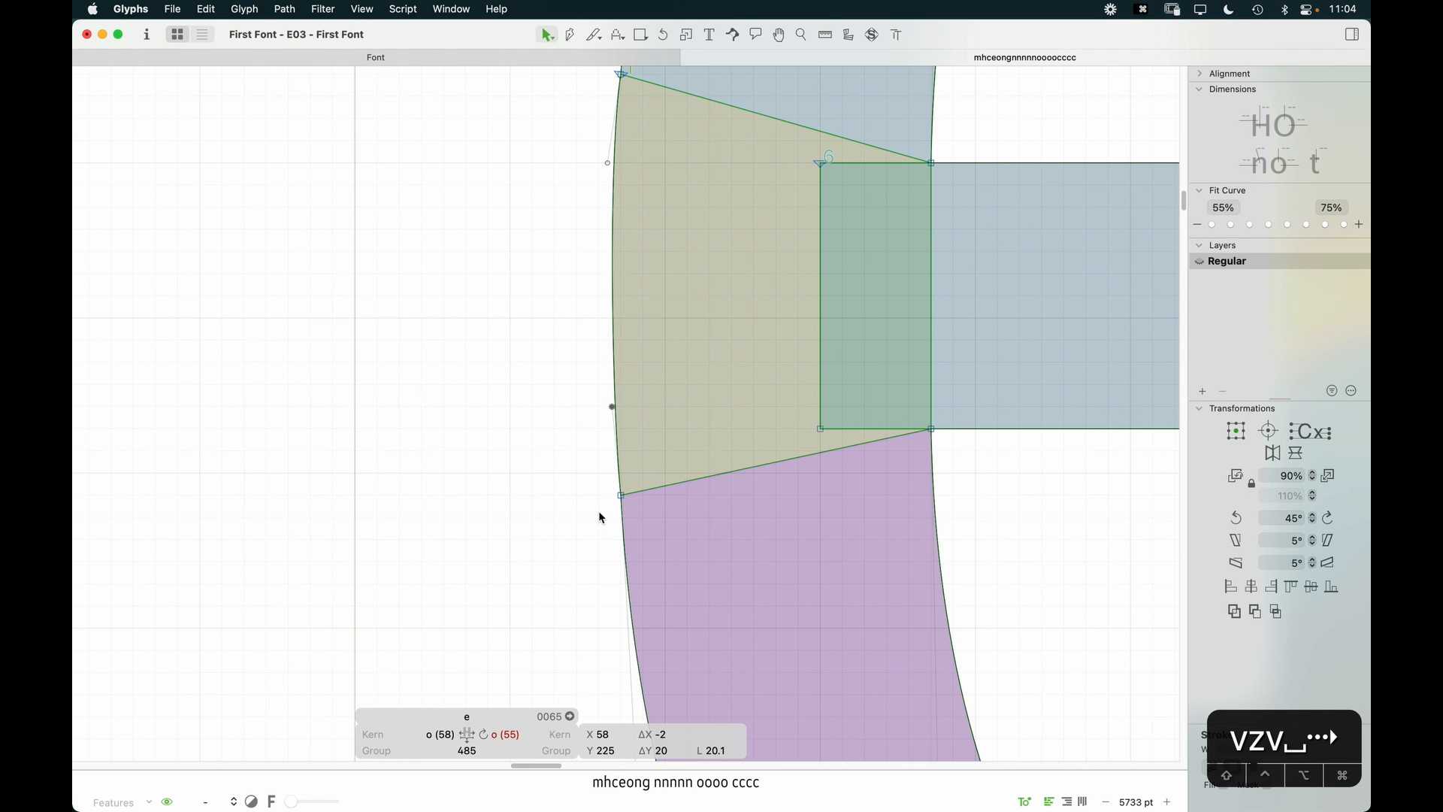
# Step: Examine the e's outer left curve in solid preview, and compare the letter with its neighbours at smaller sizes
pyautogui.press('super+minus')
pyautogui.press('super+minus')
pyautogui.press('super+minus')
pyautogui.press('space')
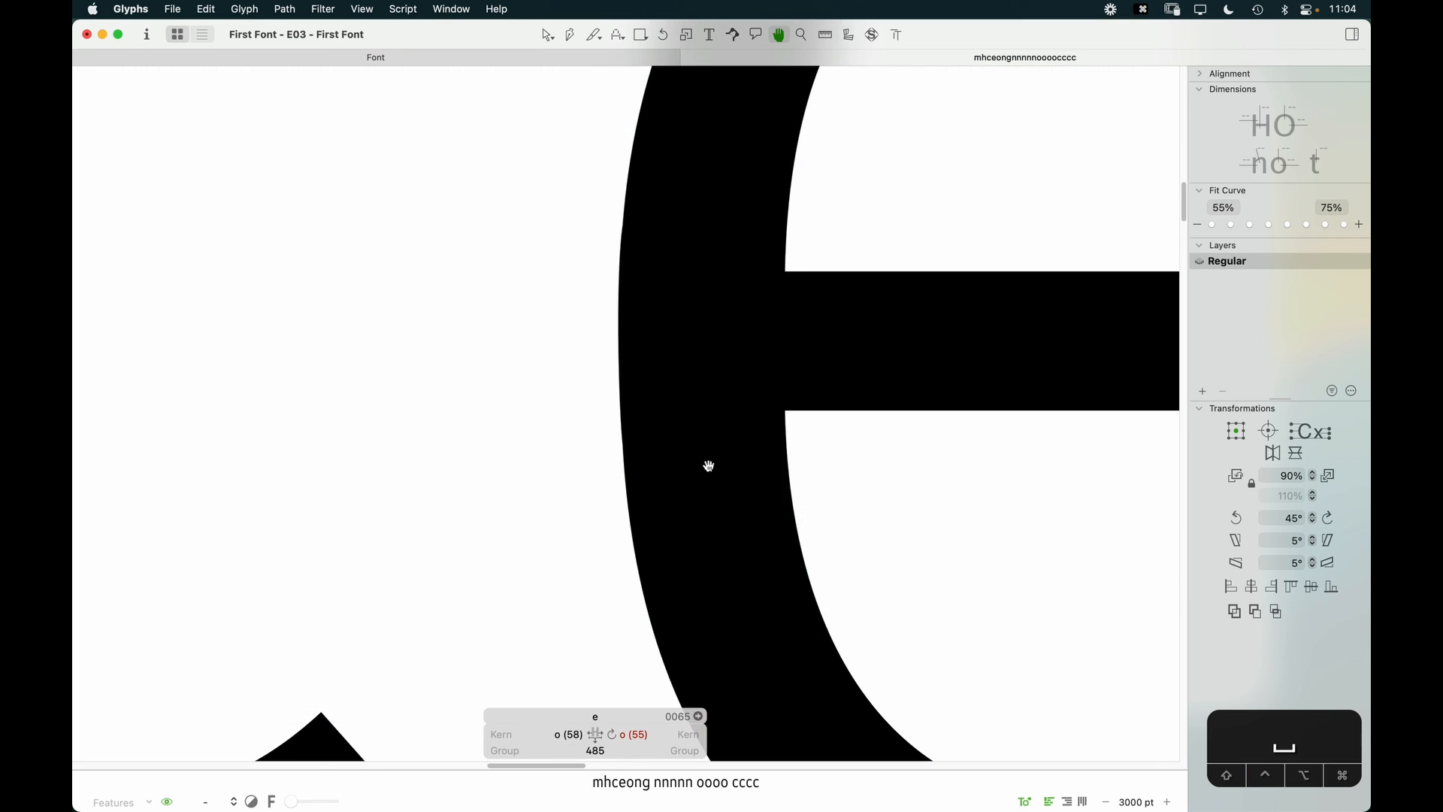
pyautogui.press('super+minus')
pyautogui.press('super+minus')
pyautogui.press('super+minus')
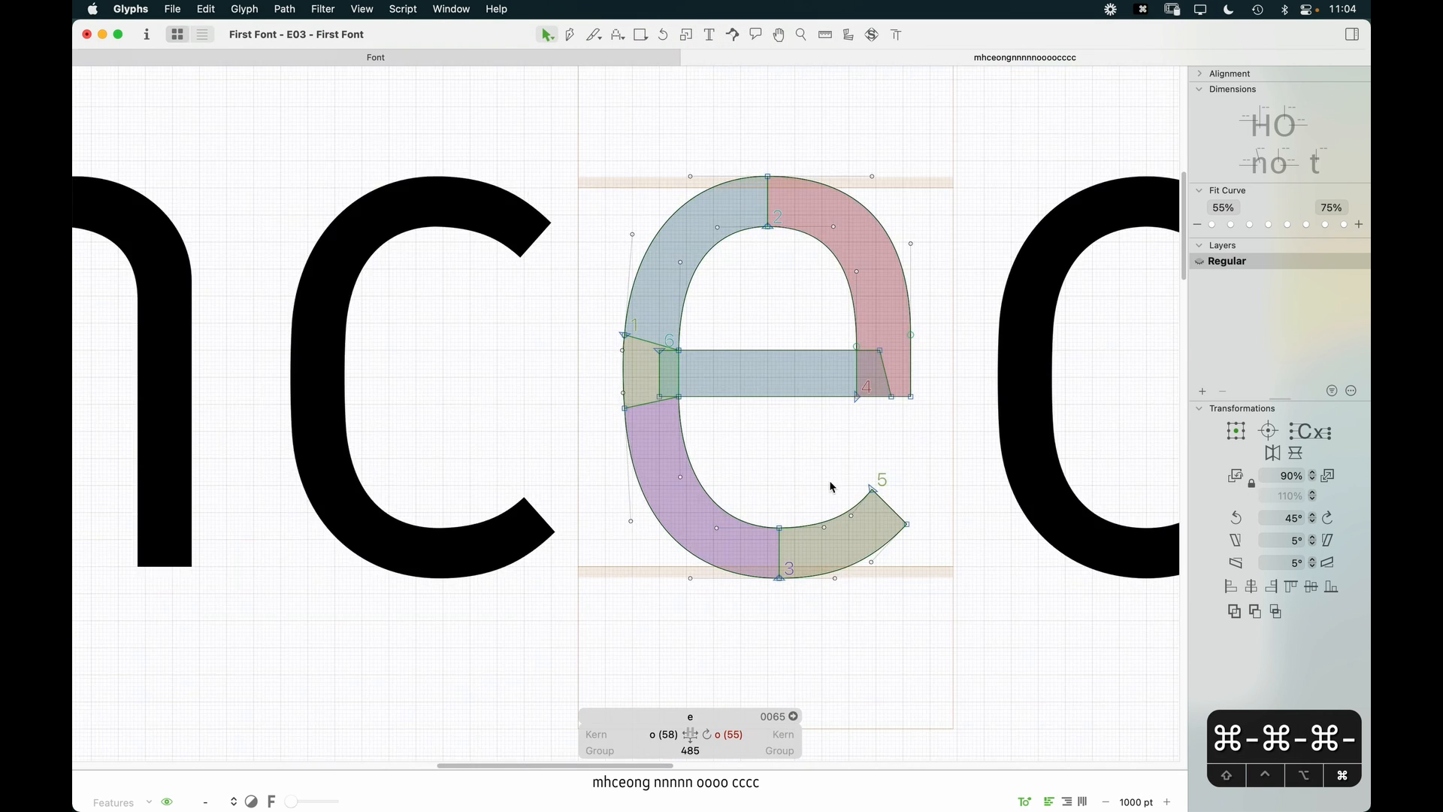
pyautogui.press('space')
pyautogui.moveTo(734, 488); pyautogui.dragTo(694, 525)
pyautogui.click(885, 451)
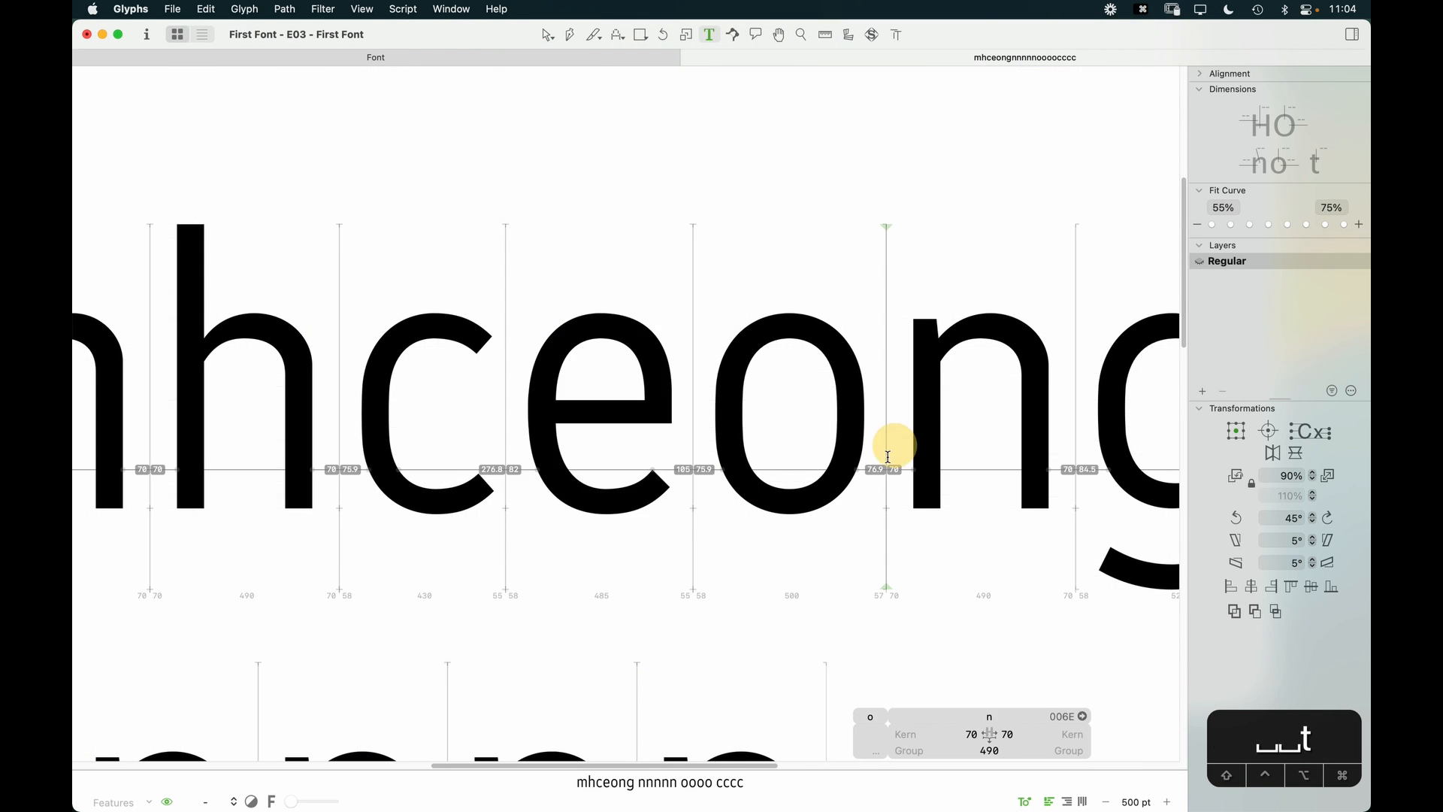
pyautogui.press('super+minus')
pyautogui.press('super+minus')
pyautogui.press('t')
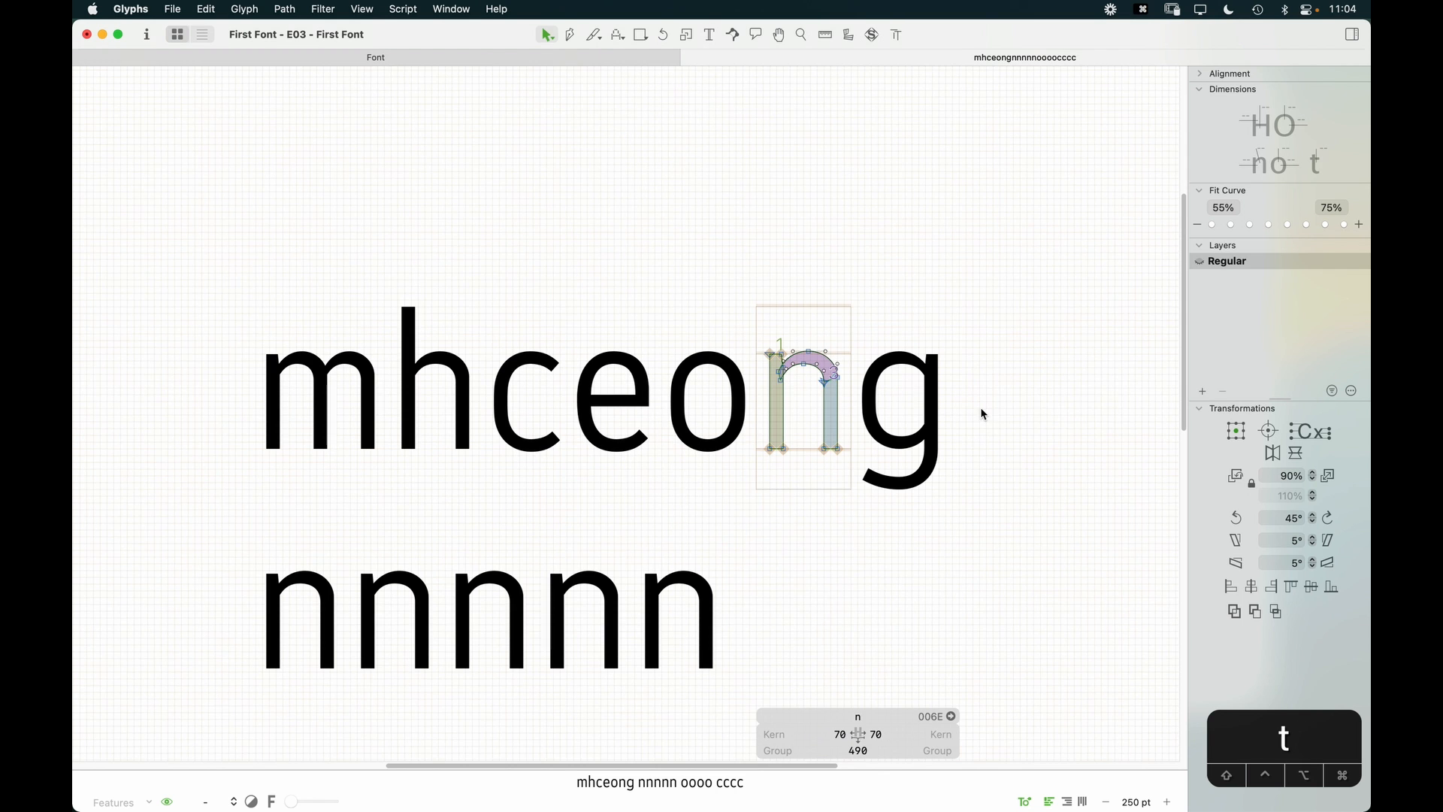
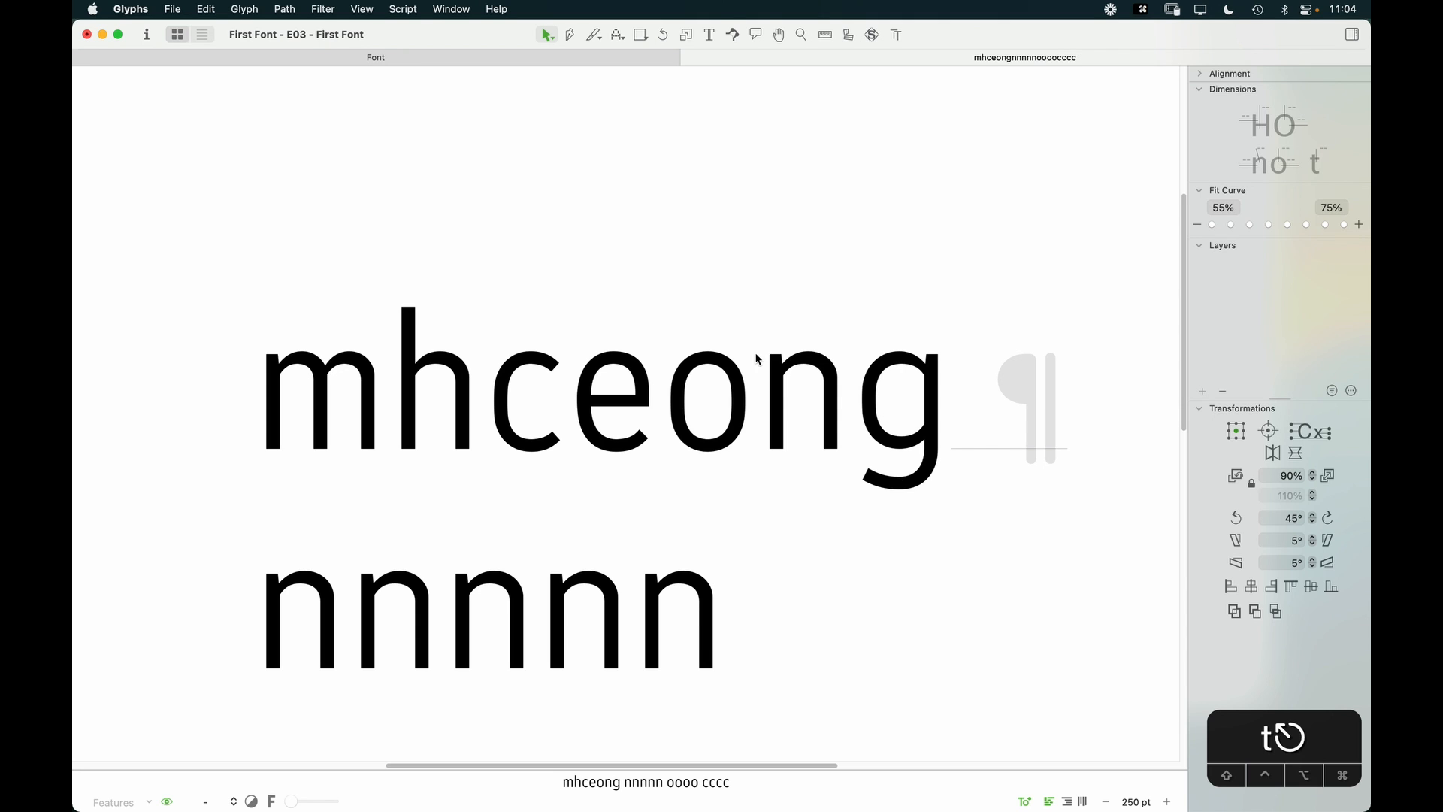
# Step: Insert a point on the e's right outer edge, between the levels of the crossbar's top and bottom edges
pyautogui.press('z')
pyautogui.click(635, 423)
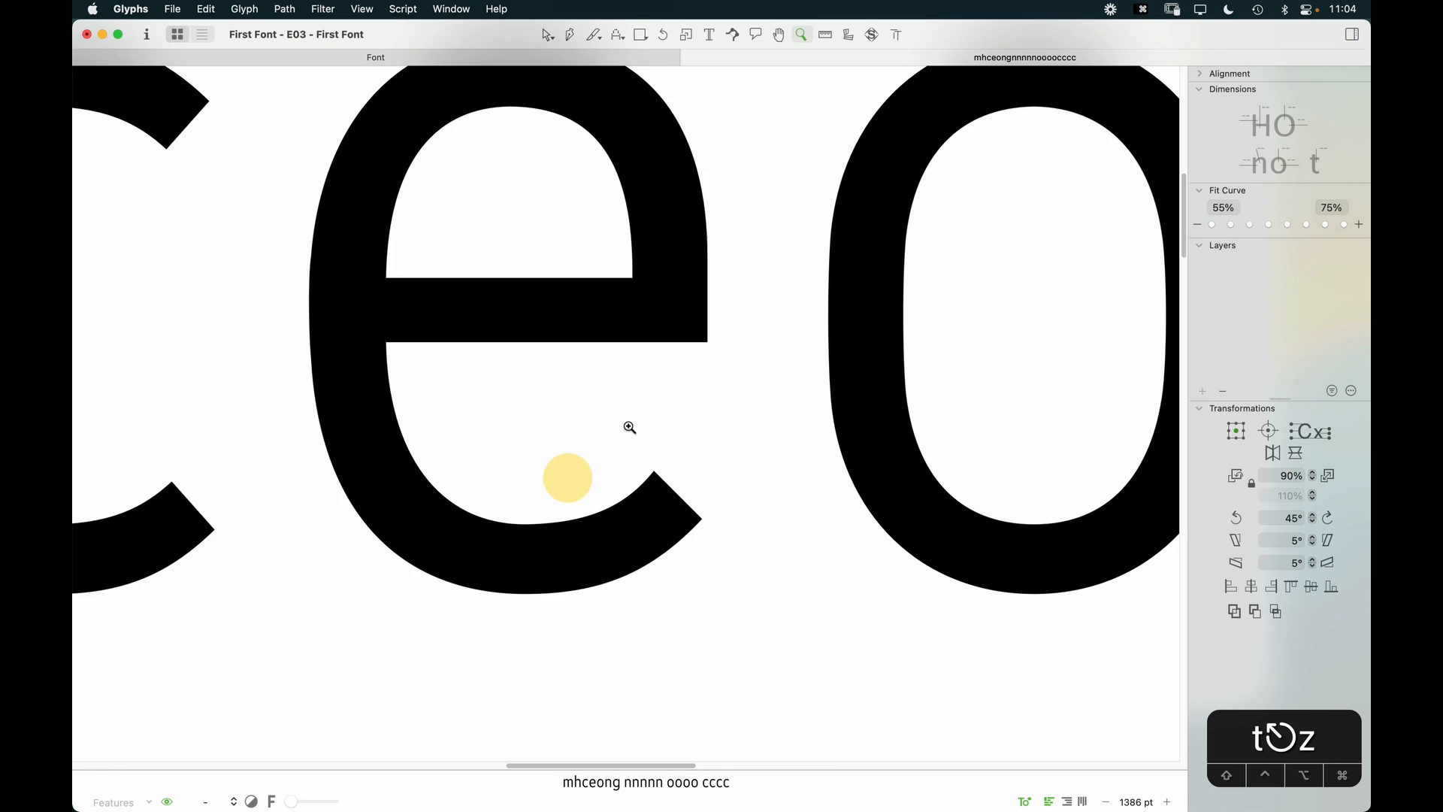
pyautogui.press('v')
pyautogui.doubleClick(726, 324)
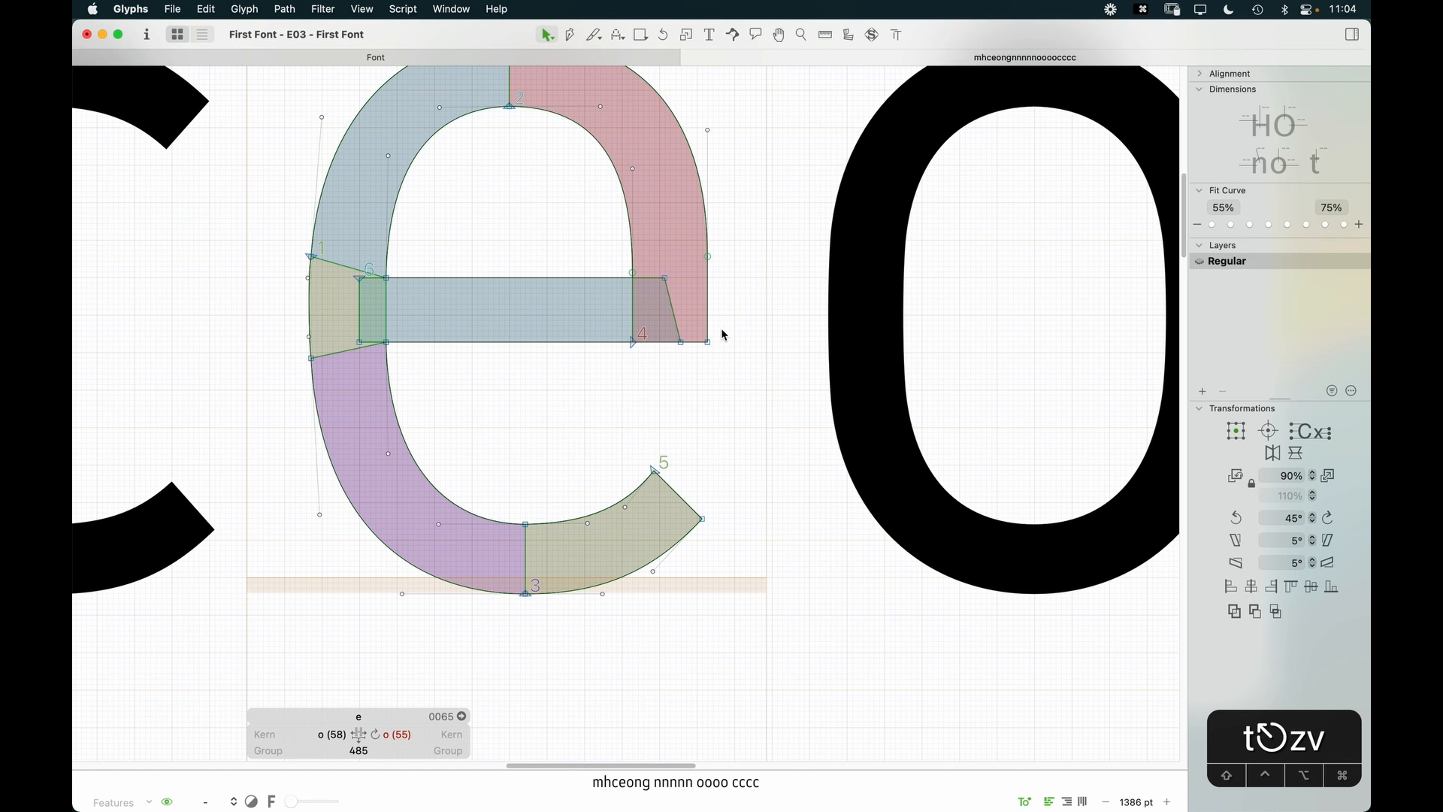
pyautogui.press('z')
pyautogui.moveTo(760, 264); pyautogui.dragTo(602, 409)
pyautogui.press('p')
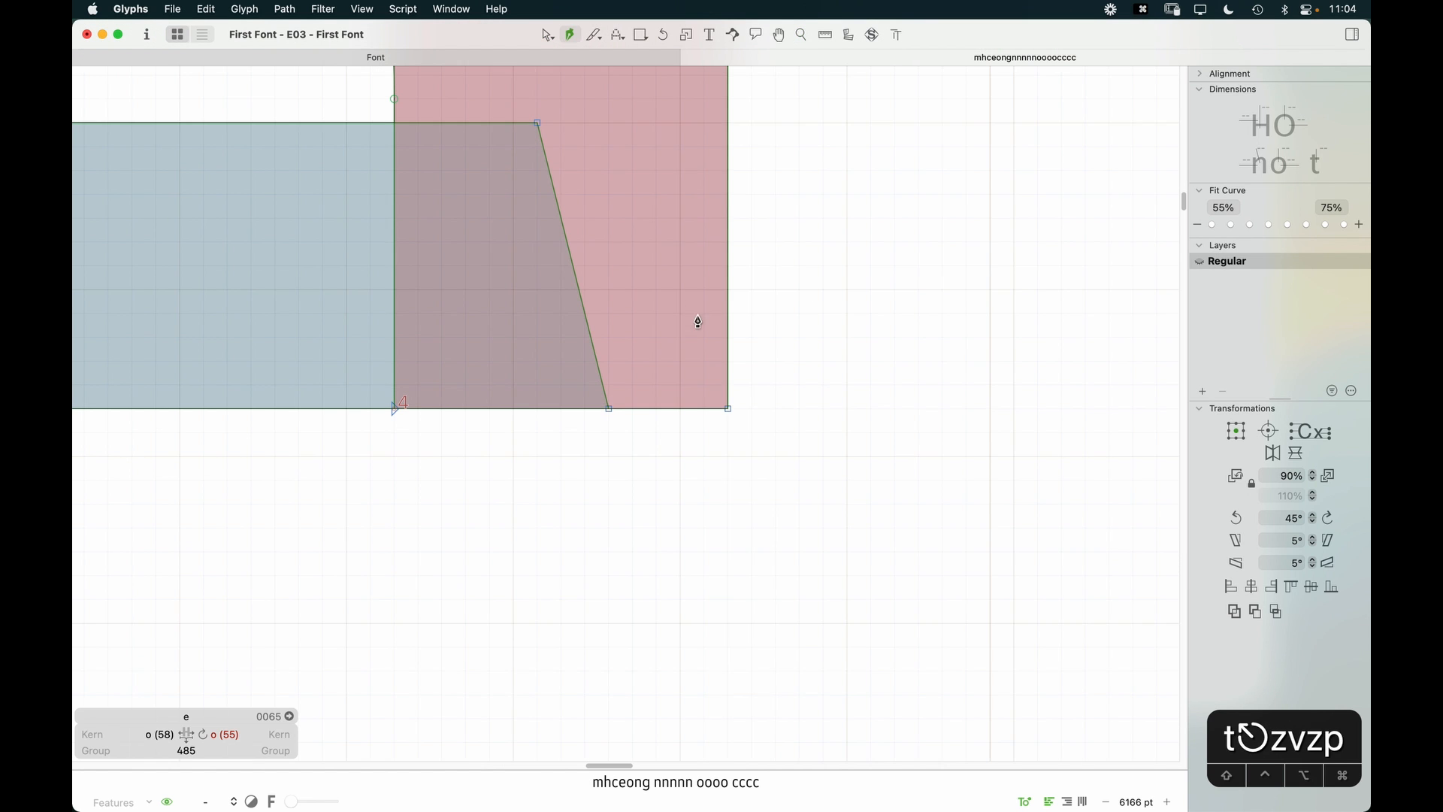
pyautogui.click(728, 291)
# Step: Move the right stem's lower outer corner left along the crossbar's bottom edge to cut it diagonally, and preview the word
pyautogui.press('v')
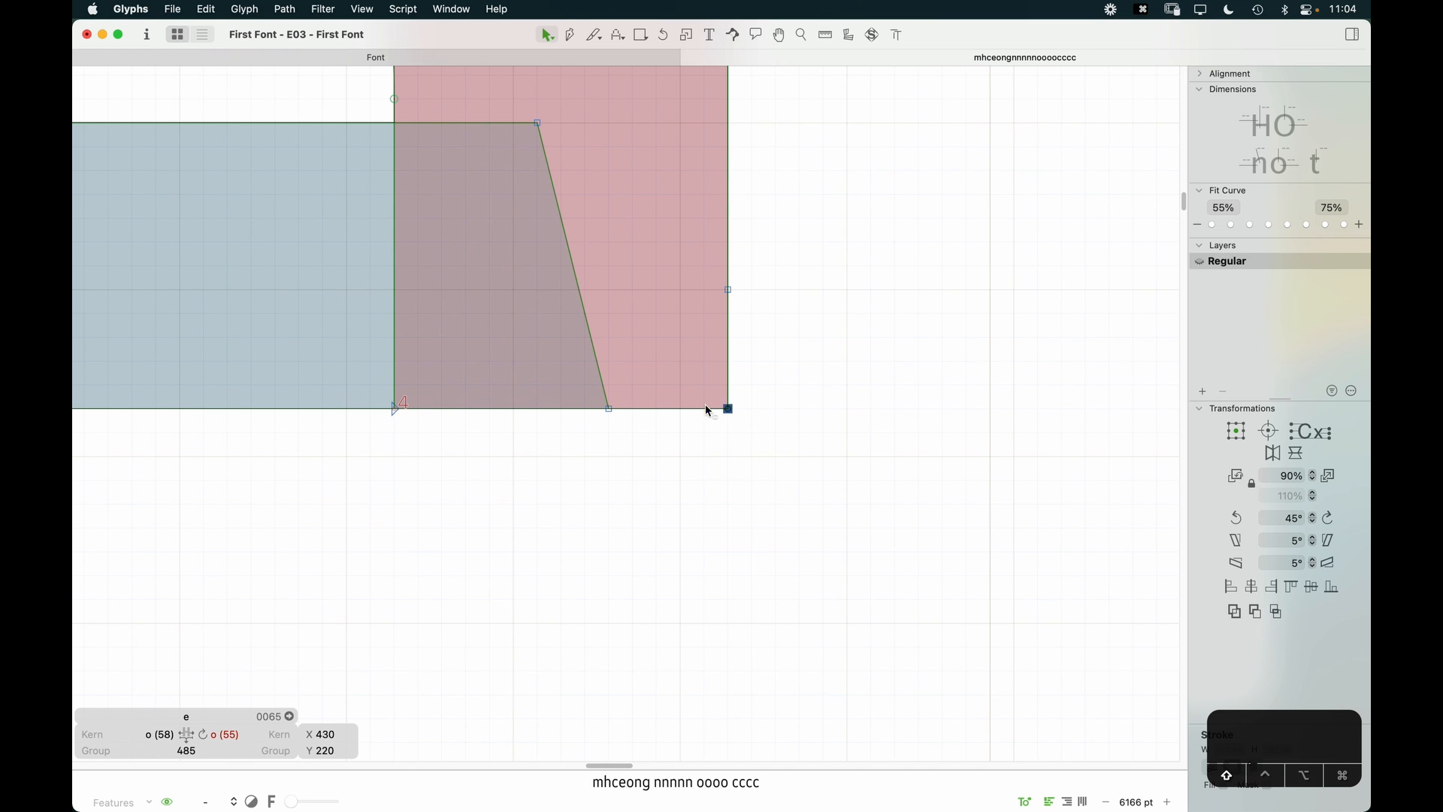
pyautogui.moveTo(727, 409); pyautogui.dragTo(644, 413)
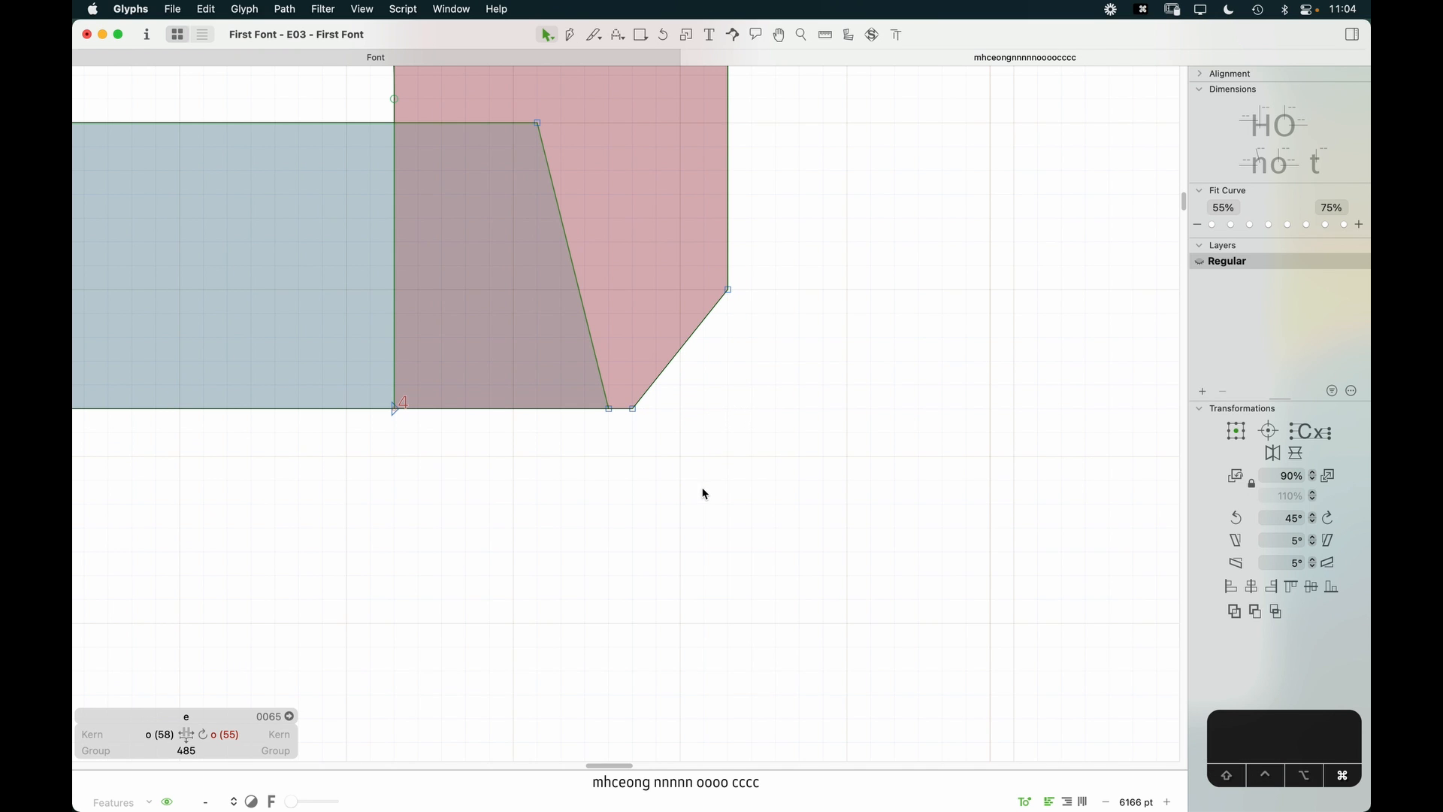
pyautogui.press('super+minus')
pyautogui.press('super+minus')
pyautogui.press('super+minus')
pyautogui.press('super+minus')
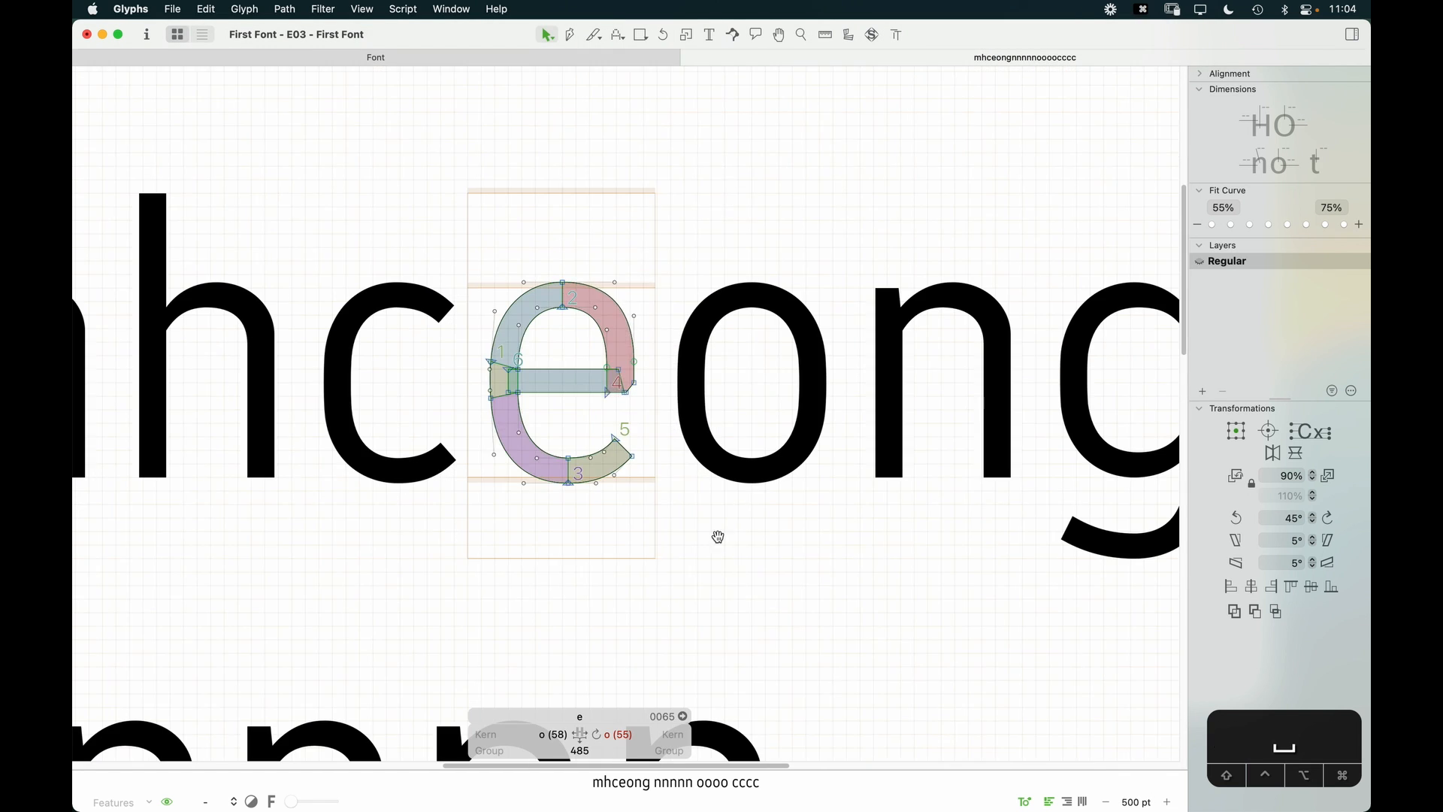
pyautogui.press('space')
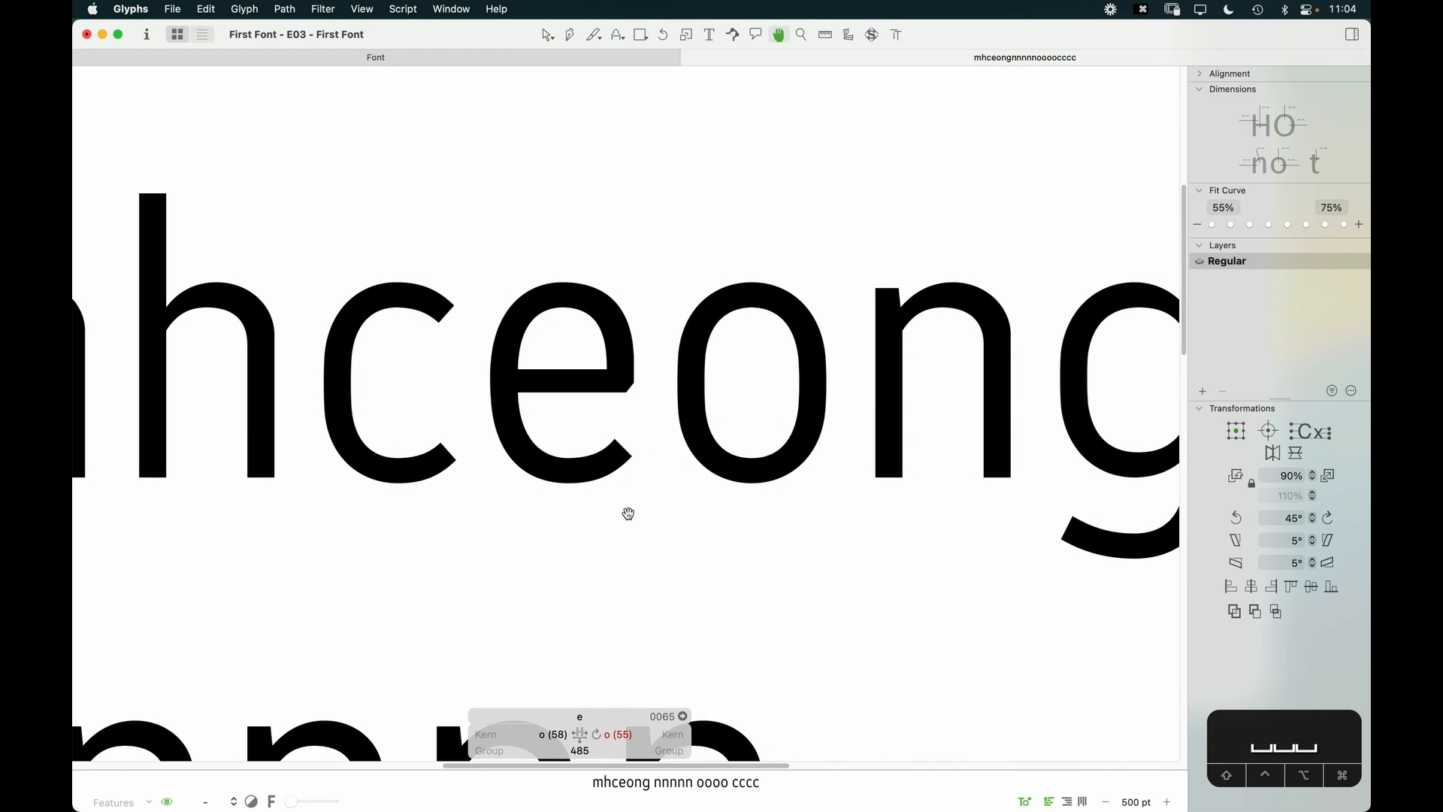
# Step: Move the diagonal cut's upper point up the right outer edge to X 430, Y 265
pyautogui.press('z')
pyautogui.click(599, 419)
pyautogui.press('v')
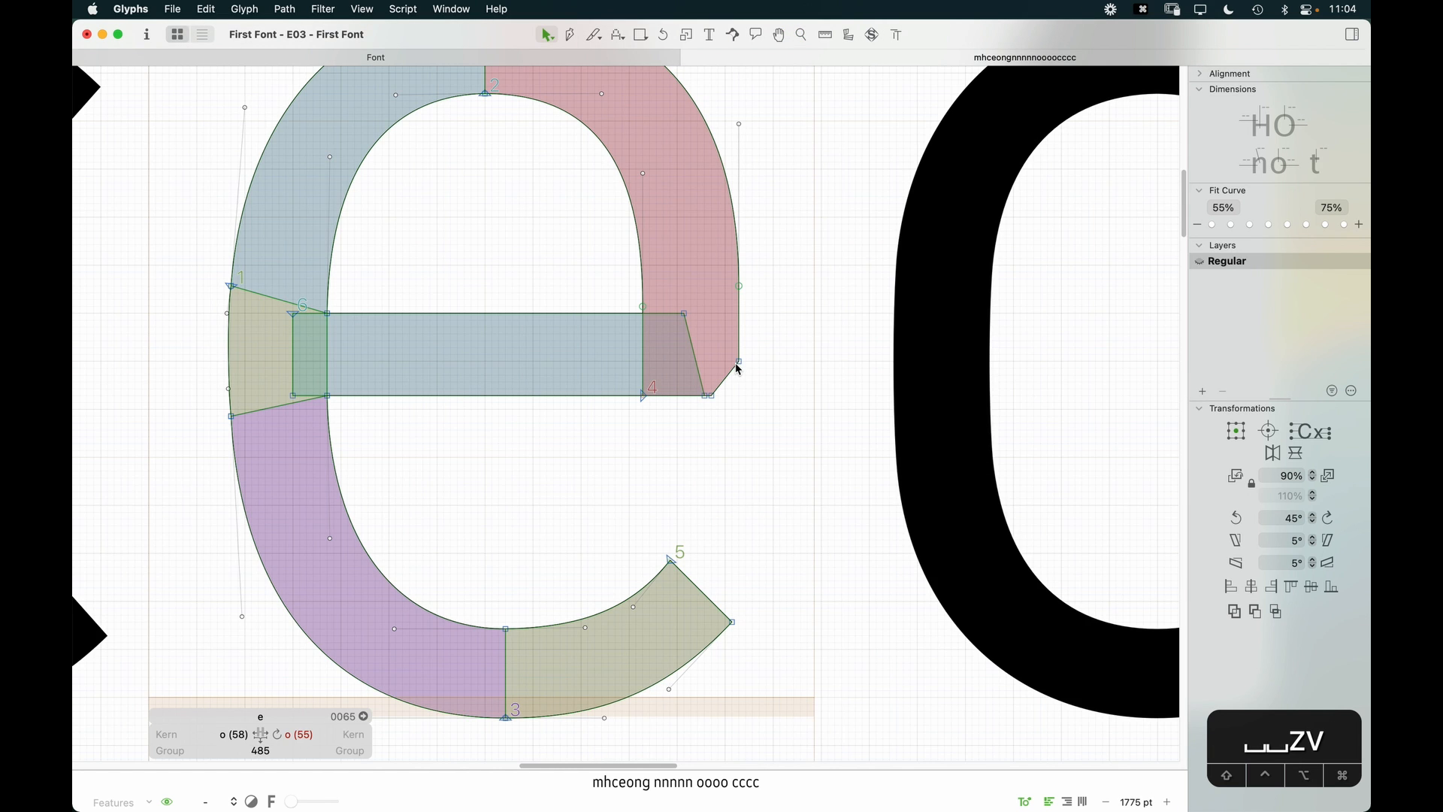
pyautogui.moveTo(737, 366); pyautogui.dragTo(739, 338)
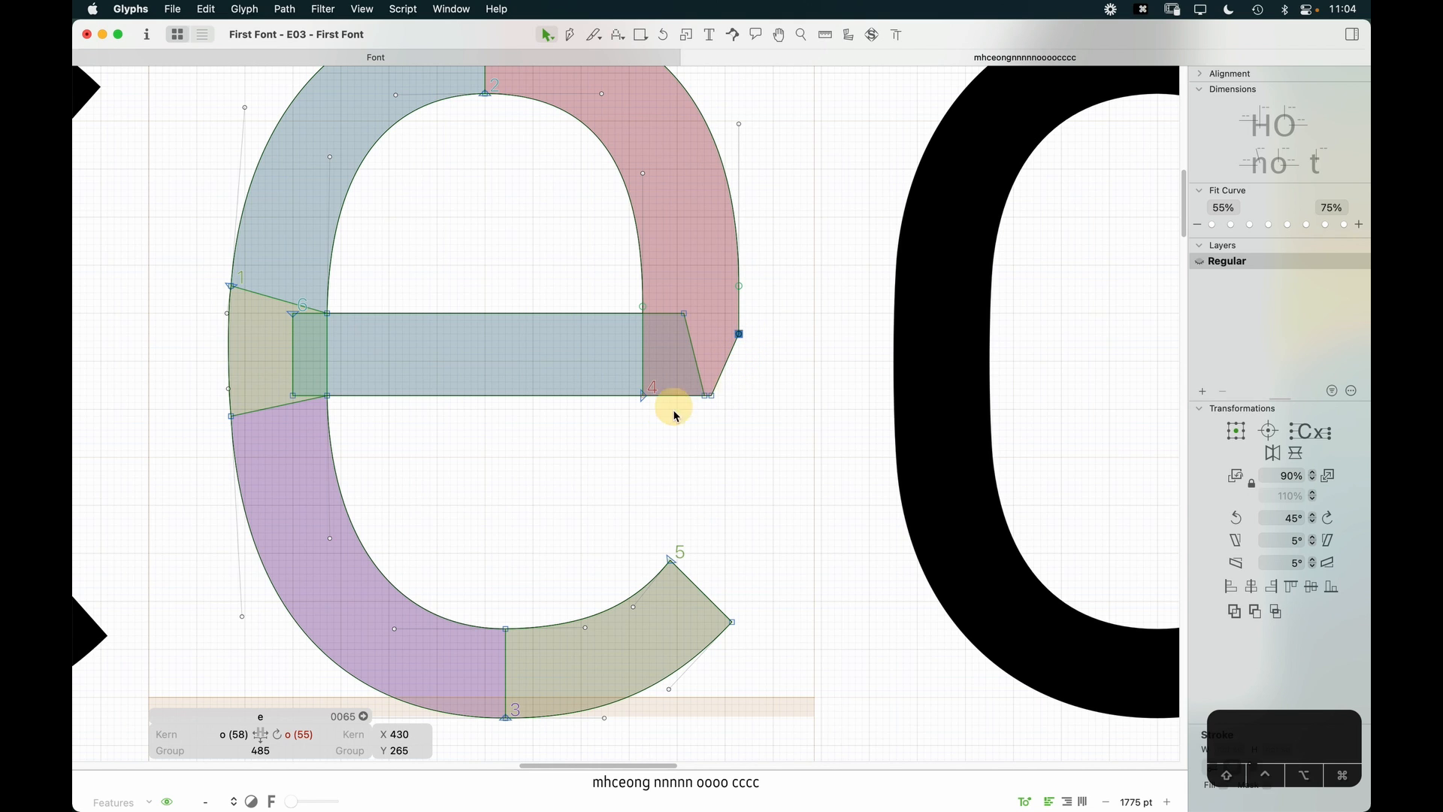
# Step: Move the lower corner points of the right stem and crossbar left to about X 380, deepening the diagonal cut, and preview the word
pyautogui.moveTo(675, 416)
pyautogui.mouseDown()
pyautogui.moveTo(709, 396)
pyautogui.moveTo(654, 418)
pyautogui.mouseUp()
pyautogui.click(677, 451)
pyautogui.press('Left')
pyautogui.press('Left')
pyautogui.press('Left')
pyautogui.press('Left')
pyautogui.press('Left')
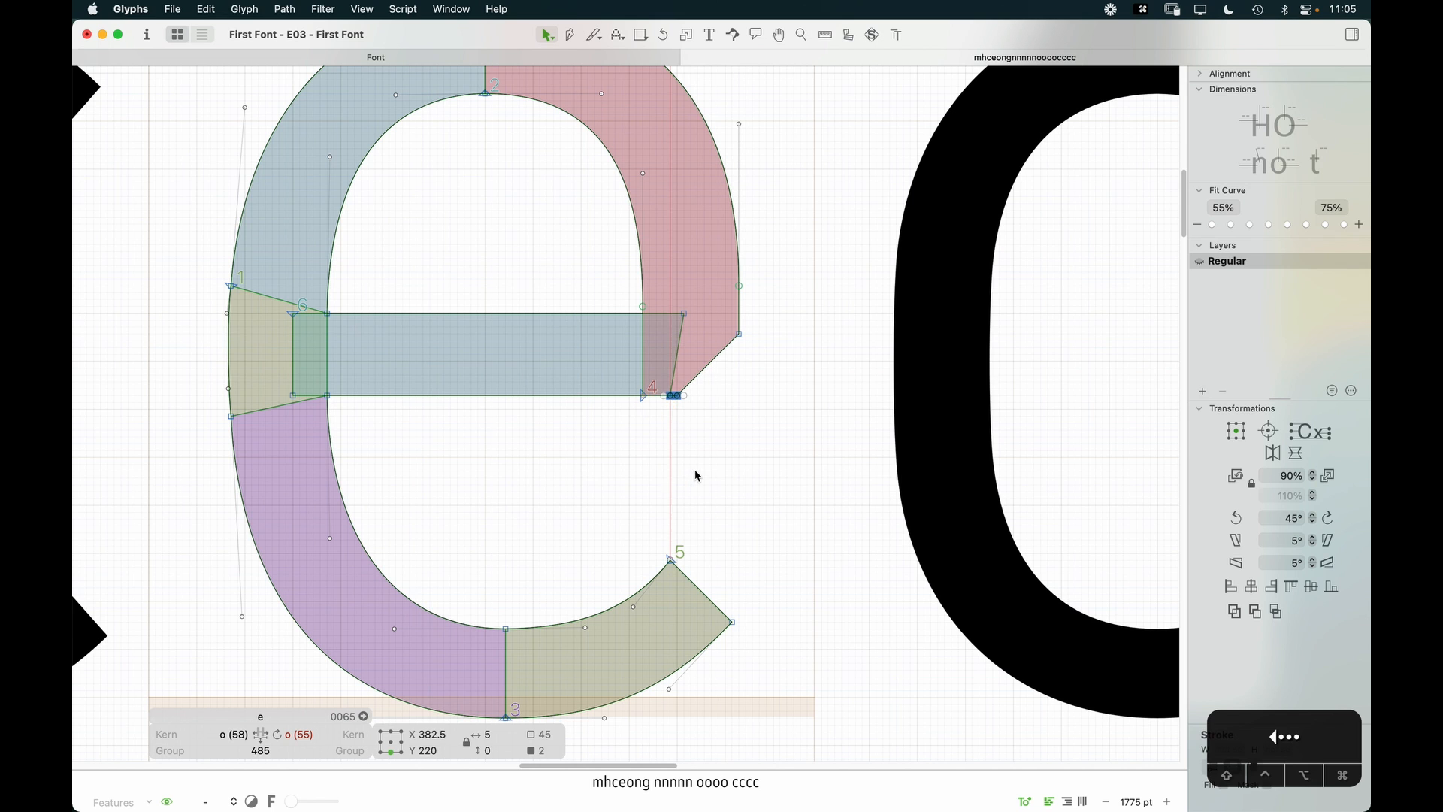
pyautogui.press('Left')
pyautogui.press('Left')
pyautogui.press('Left')
pyautogui.press('Left')
pyautogui.press('Left')
pyautogui.press('super+minus')
pyautogui.press('super+minus')
pyautogui.press('super+minus')
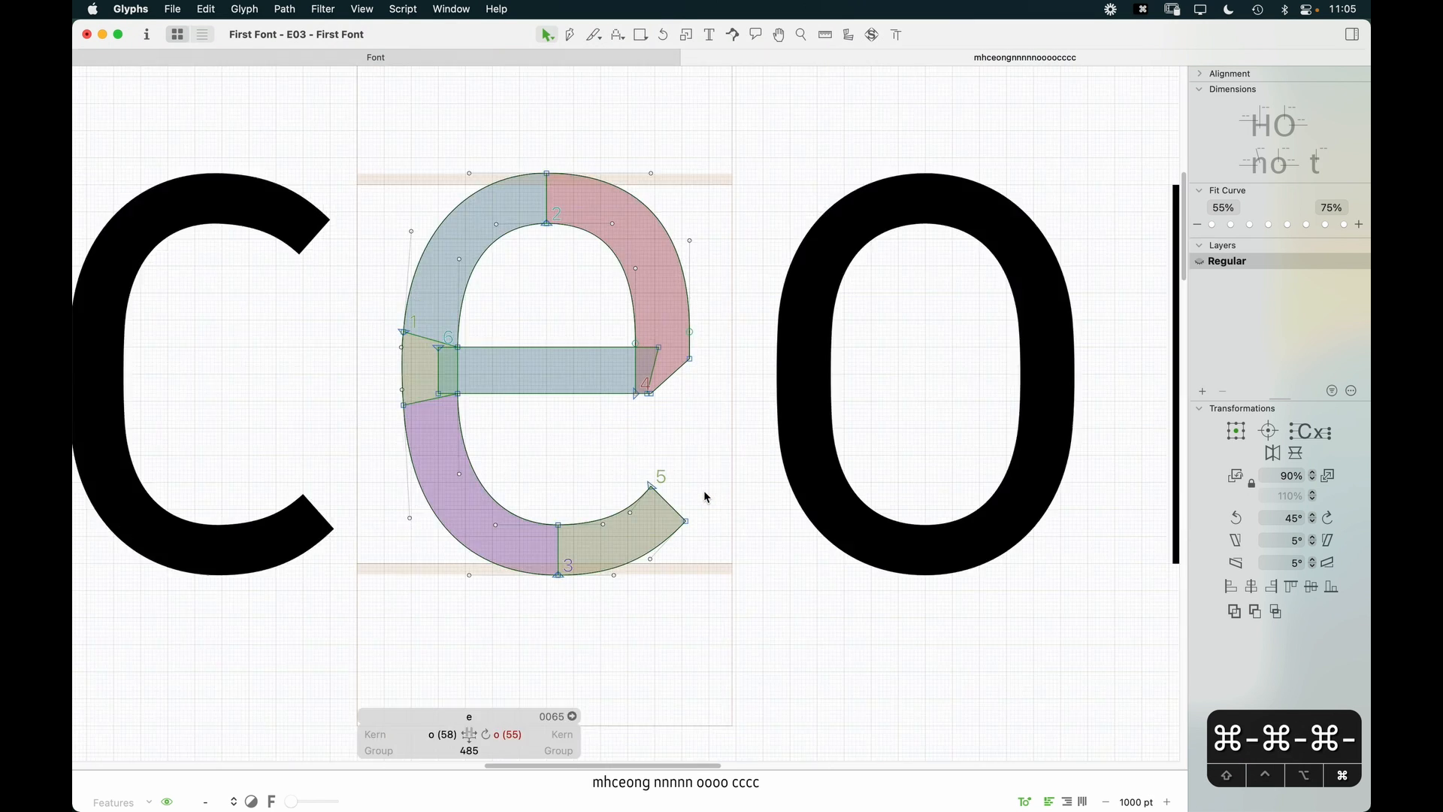
pyautogui.press('space')
pyautogui.moveTo(652, 536); pyautogui.dragTo(640, 541)
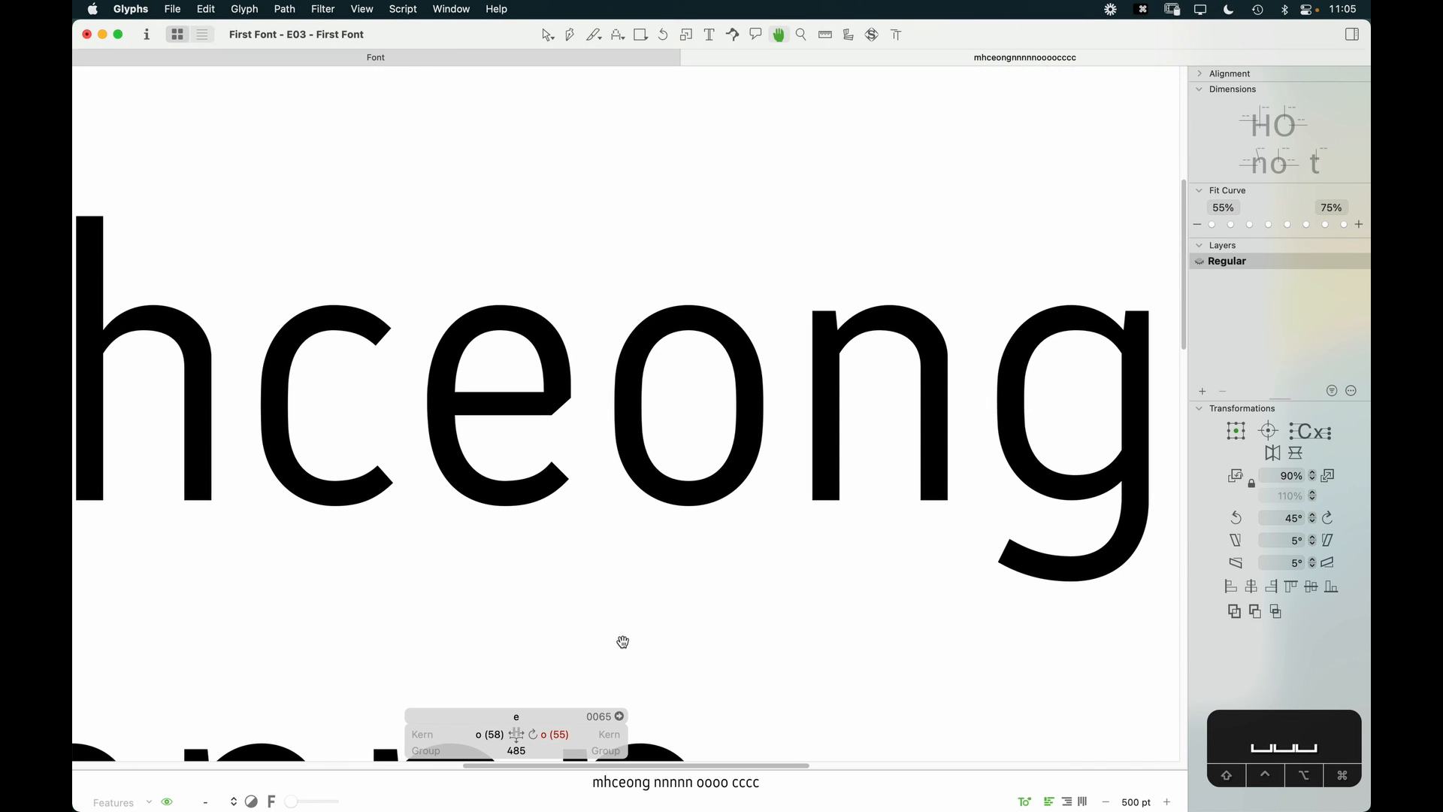
pyautogui.press('super+minus')
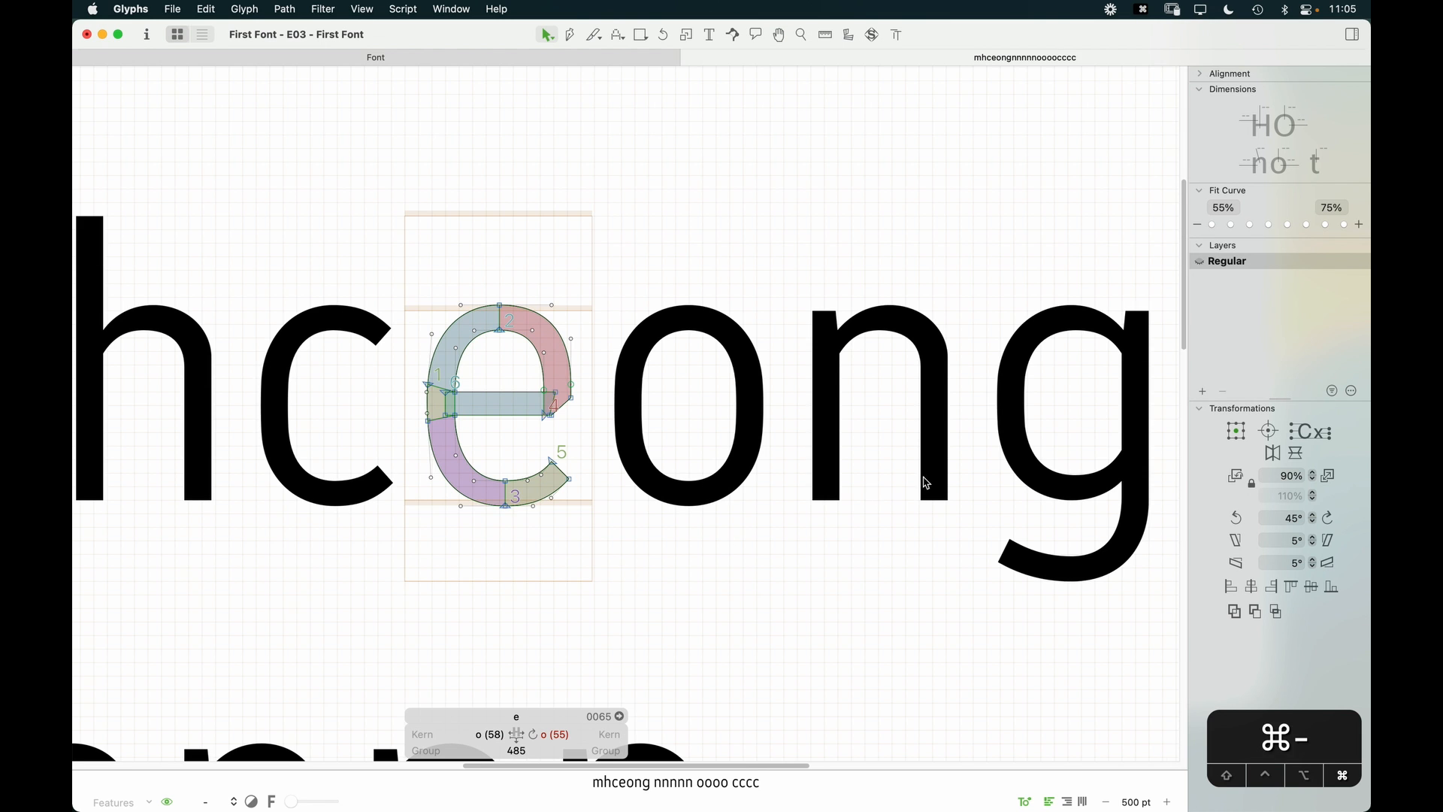
# Step: Preview the text lines mhceong, nnnnn, oooo and cccc at sizes from 50 to 250 pt to judge the e's shape and weight
pyautogui.press('t')
pyautogui.press('Escape')
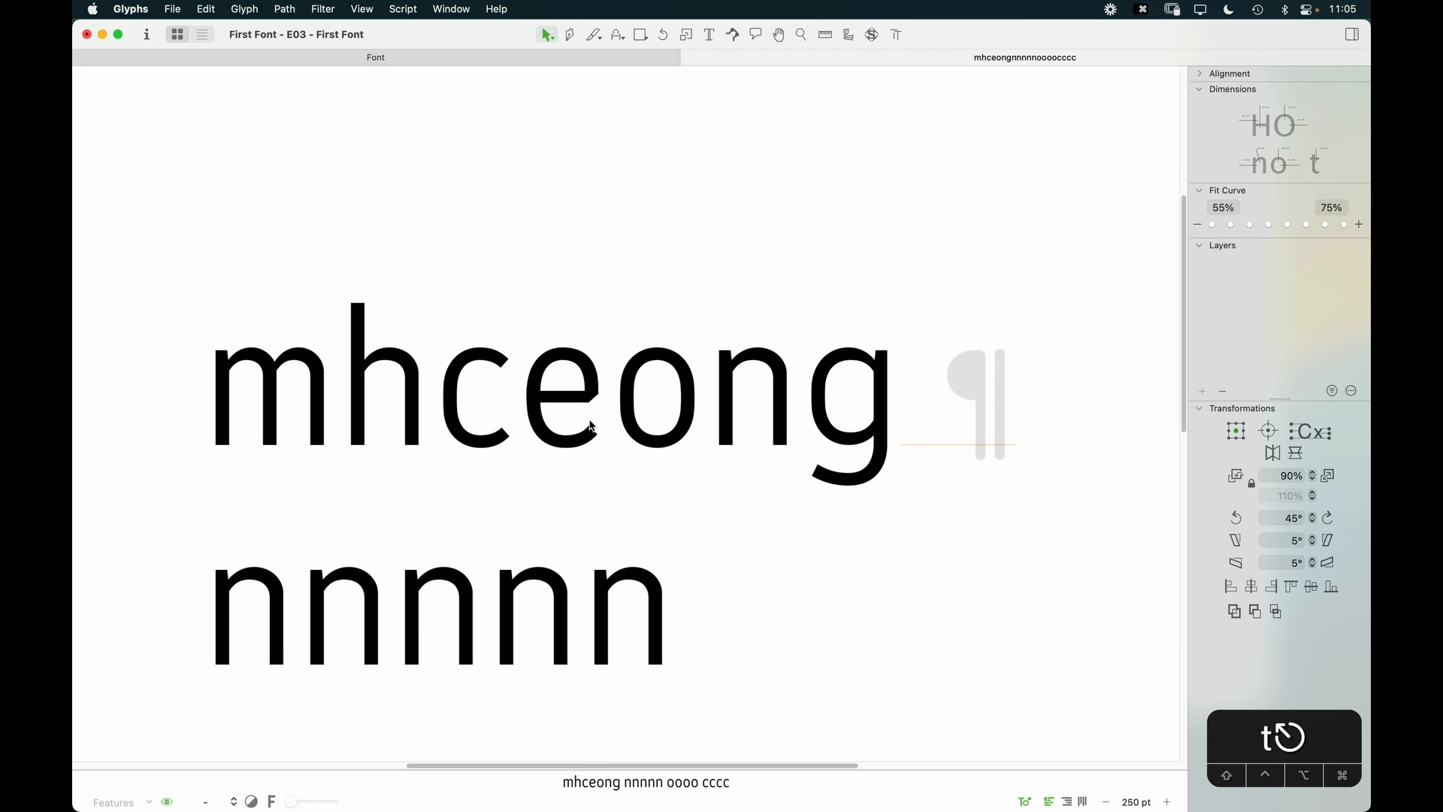
pyautogui.press('super+minus')
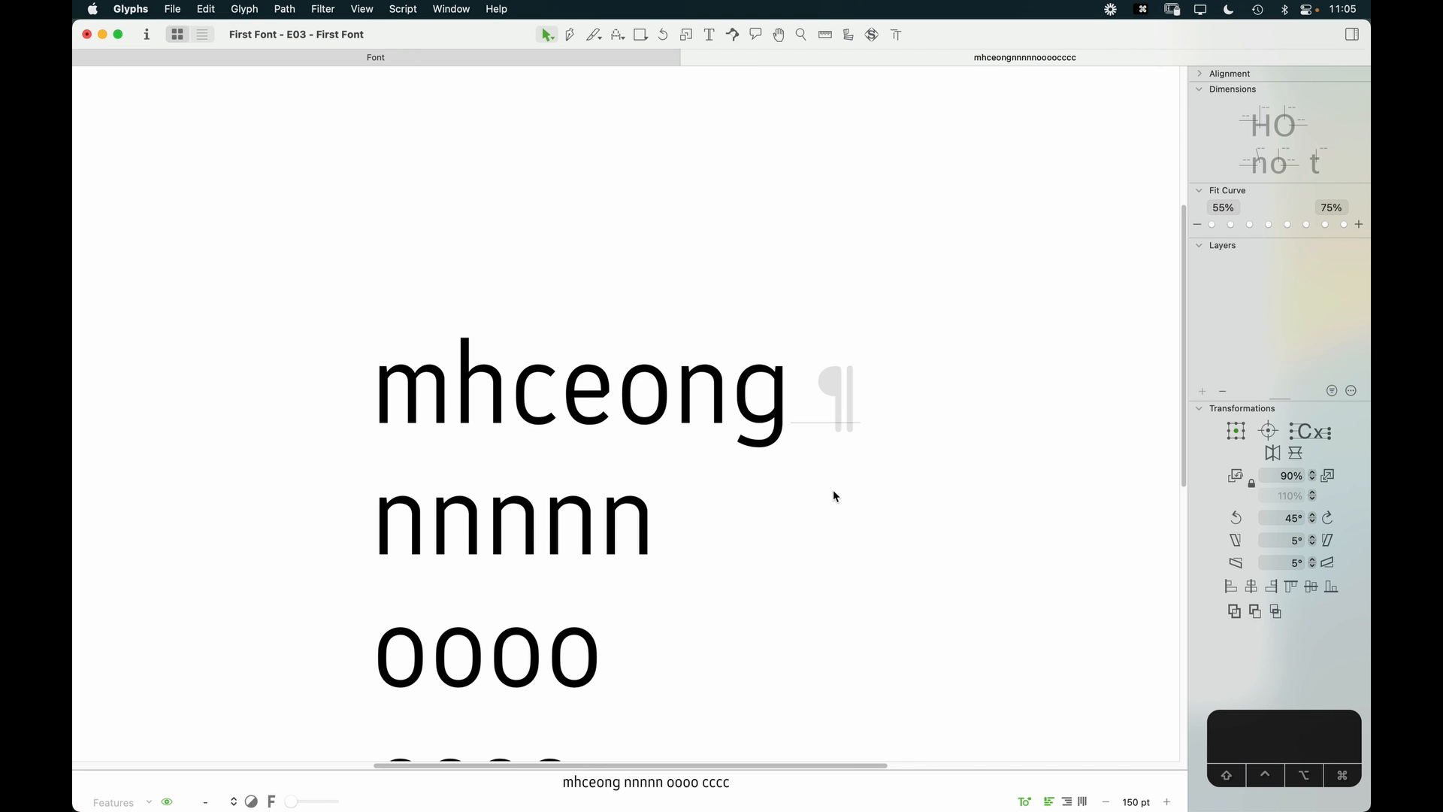
pyautogui.press('t')
pyautogui.press('Escape')
pyautogui.press('super+minus')
pyautogui.press('super+minus')
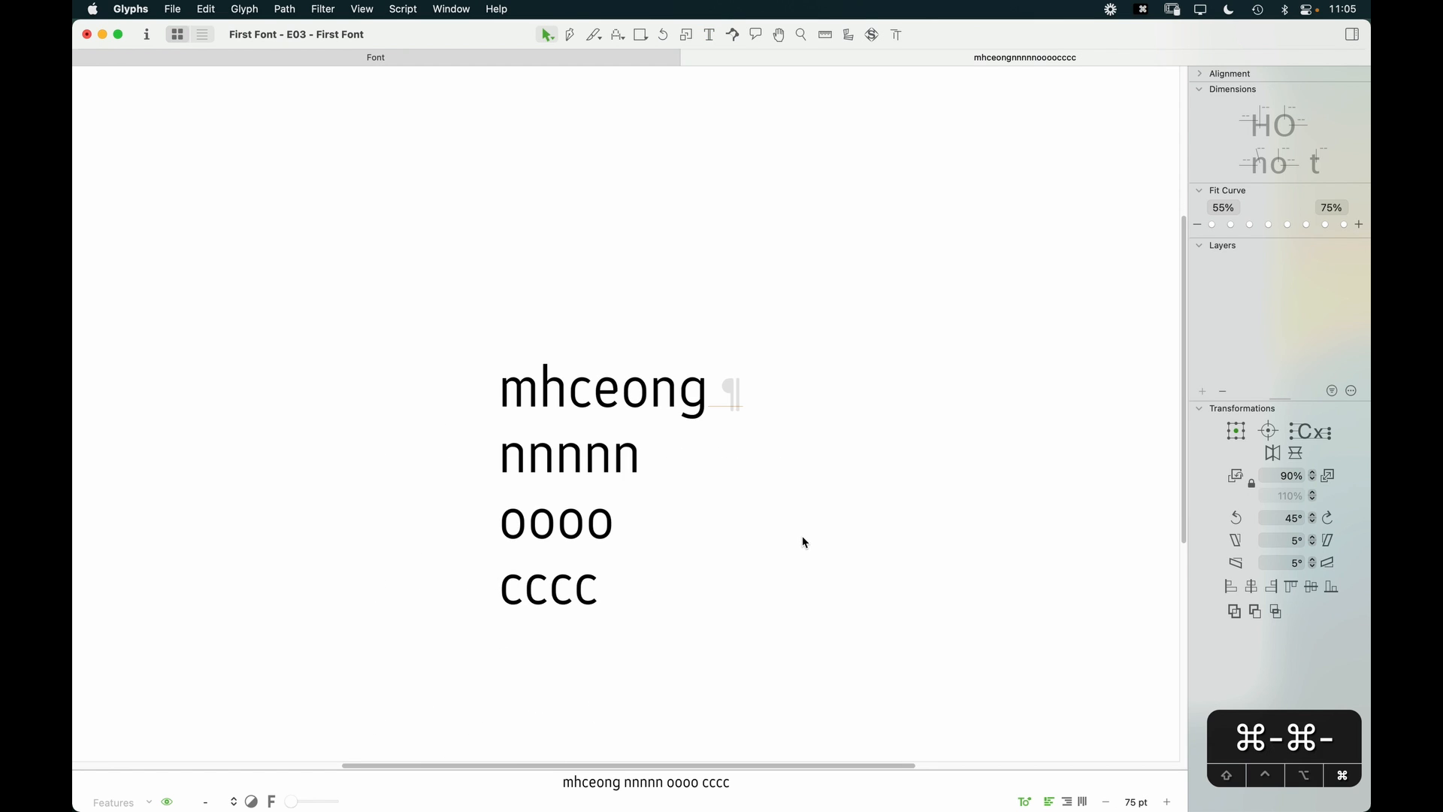
pyautogui.press('super+minus')
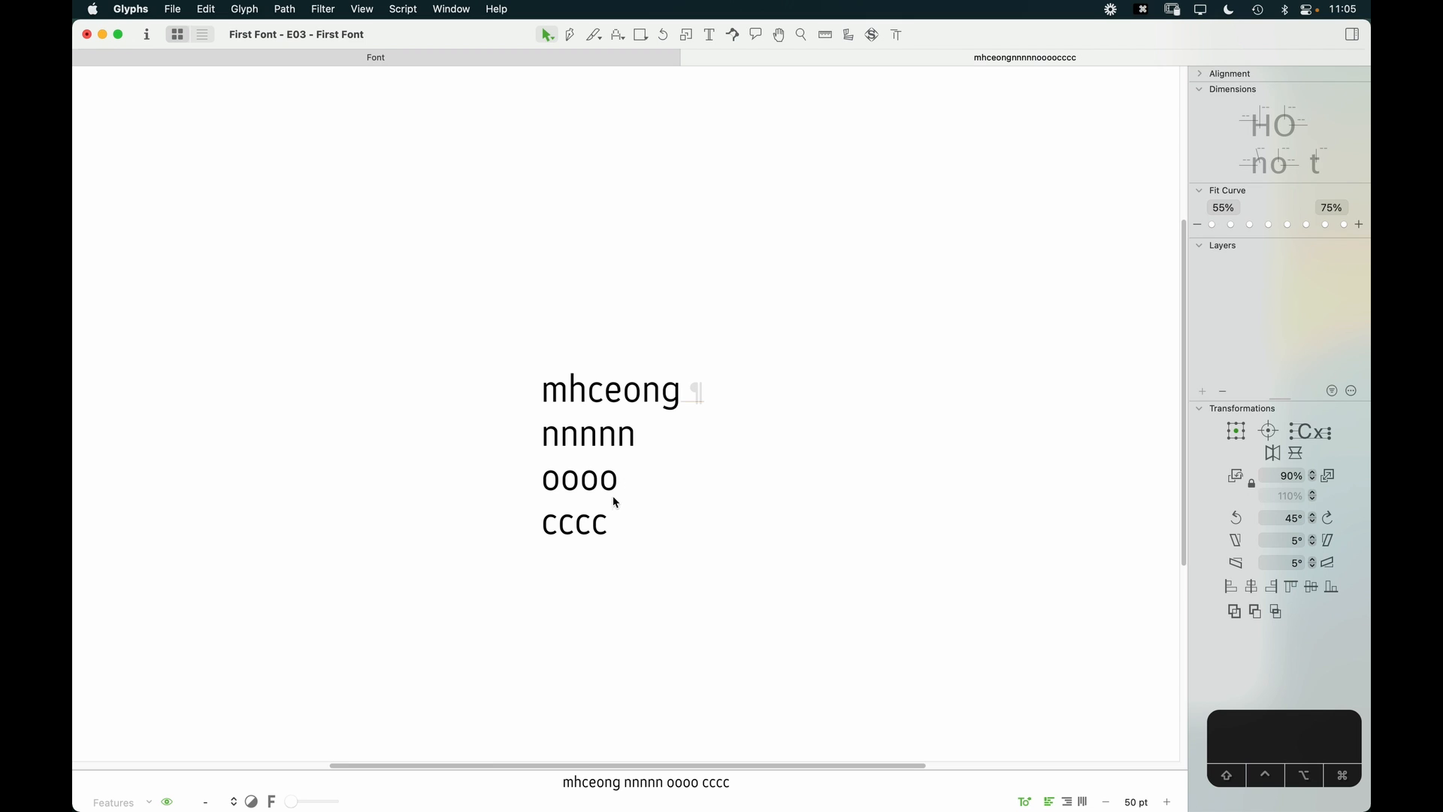
pyautogui.press('super+equal')
pyautogui.press('super+equal')
pyautogui.press('super+equal')
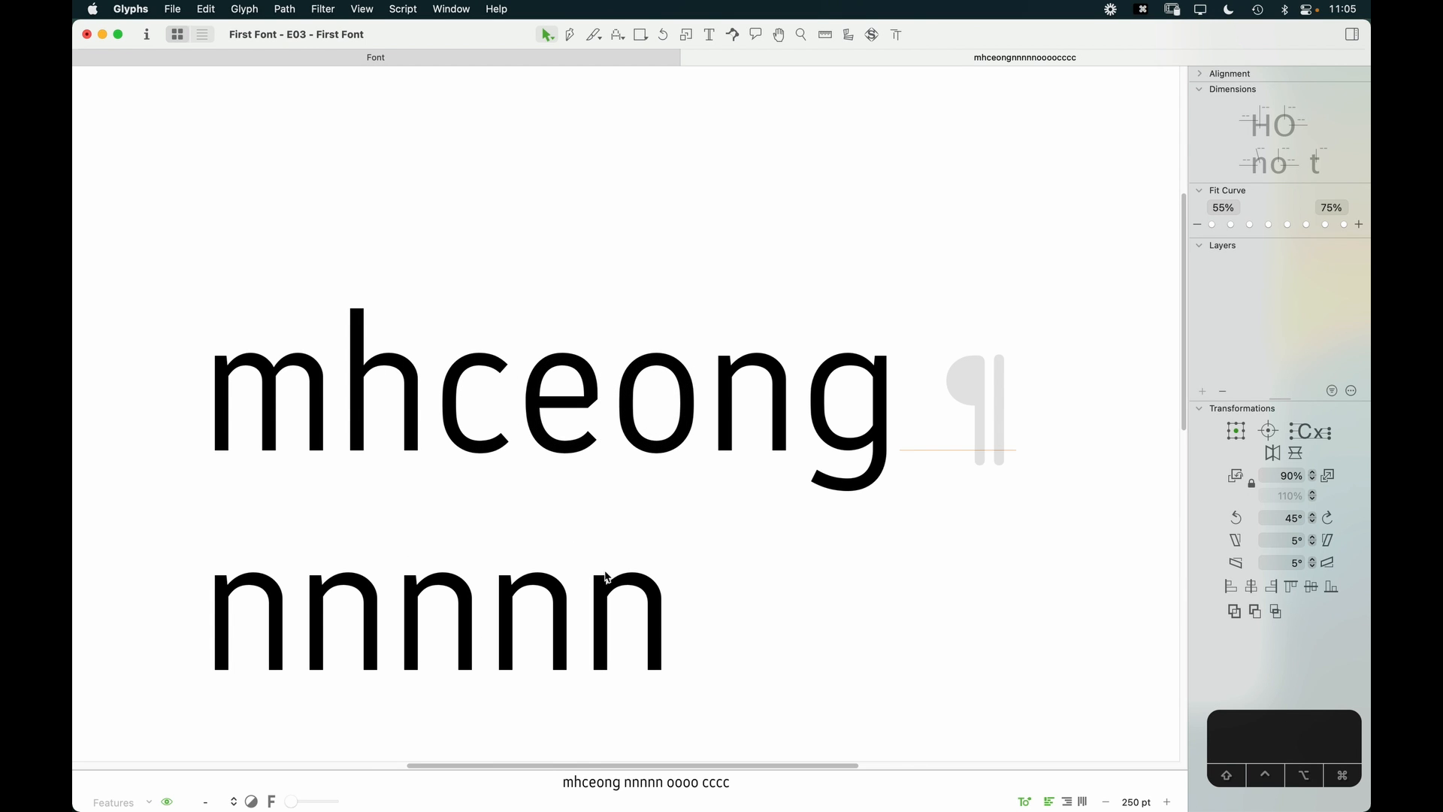
pyautogui.press('super+minus')
pyautogui.press('super+minus')
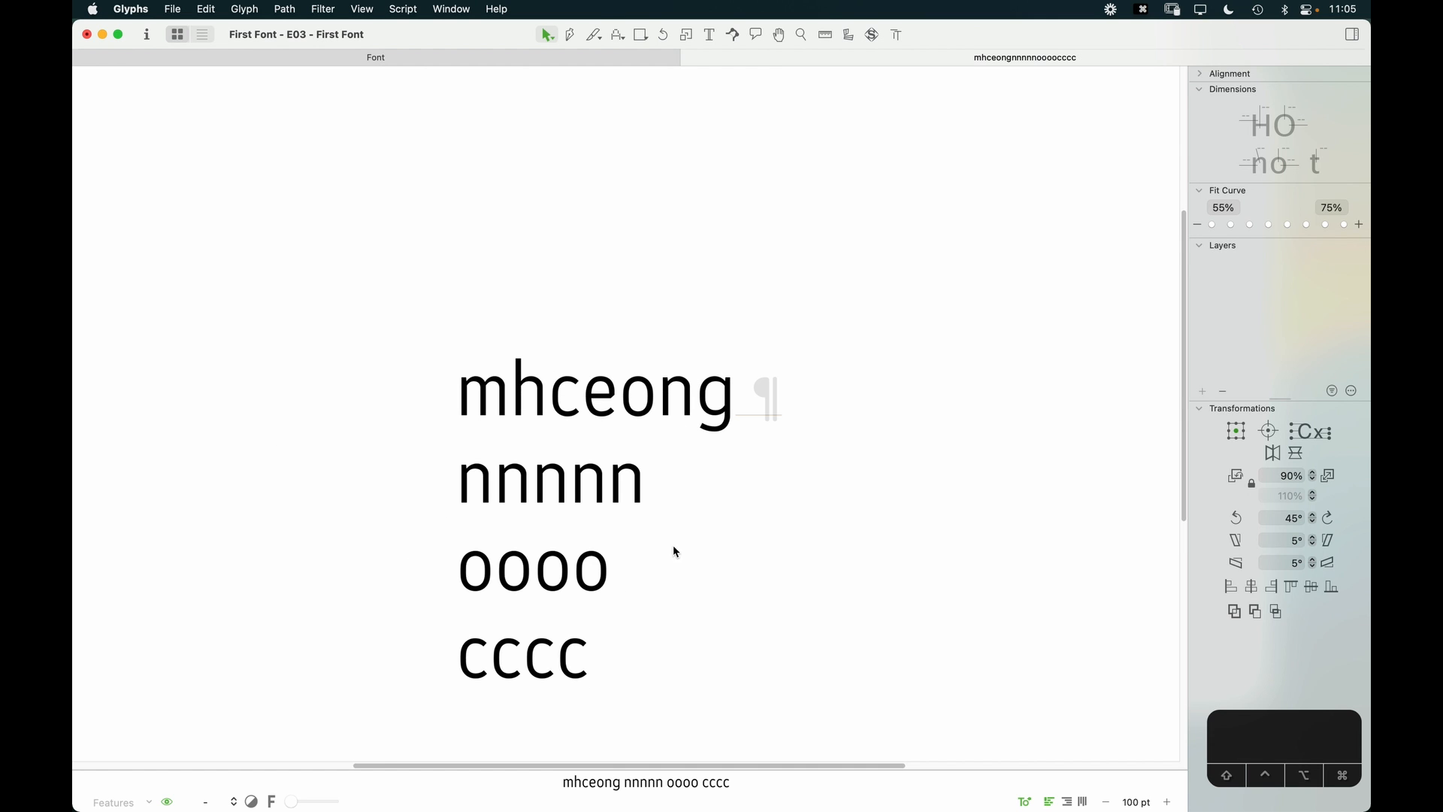
pyautogui.press('t')
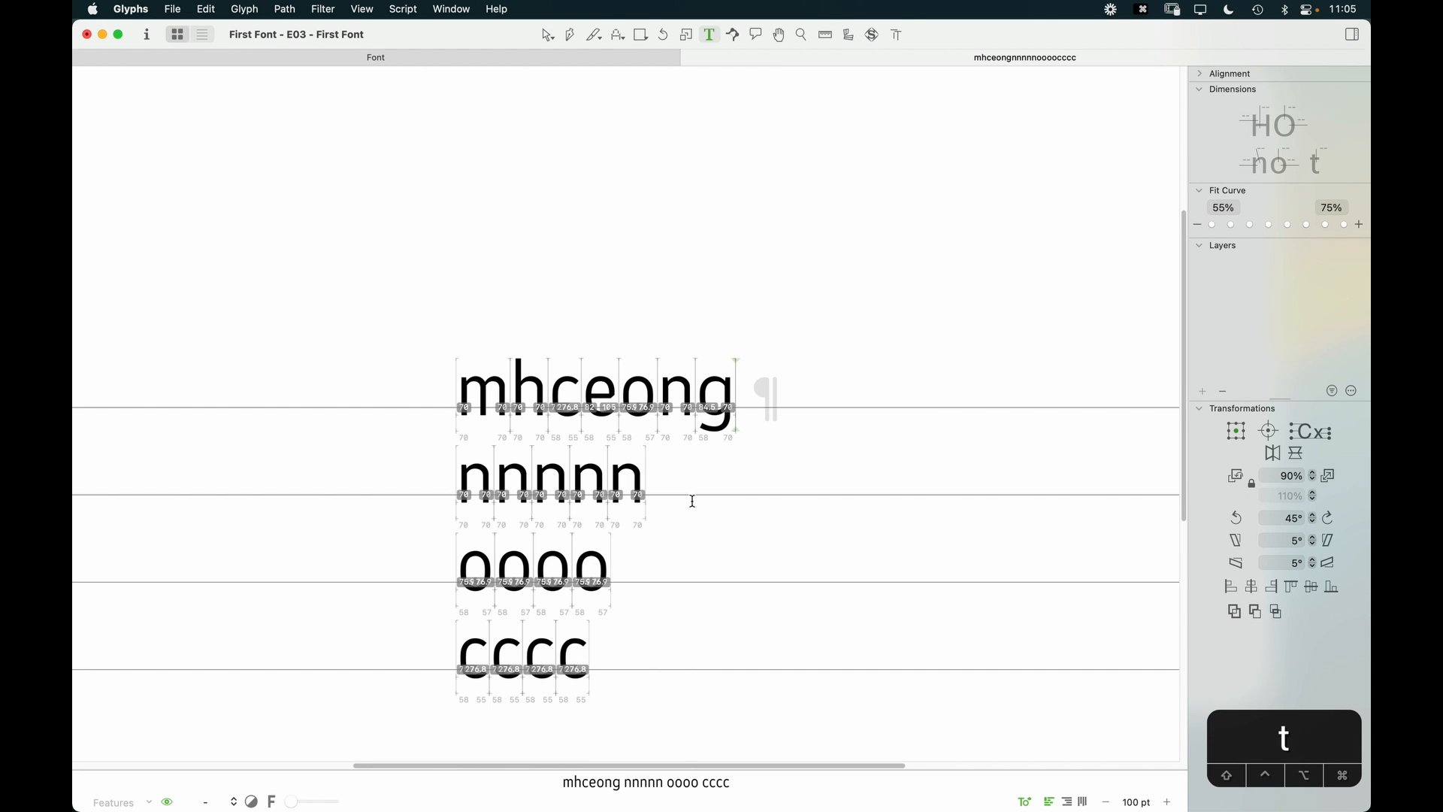
pyautogui.click(687, 504)
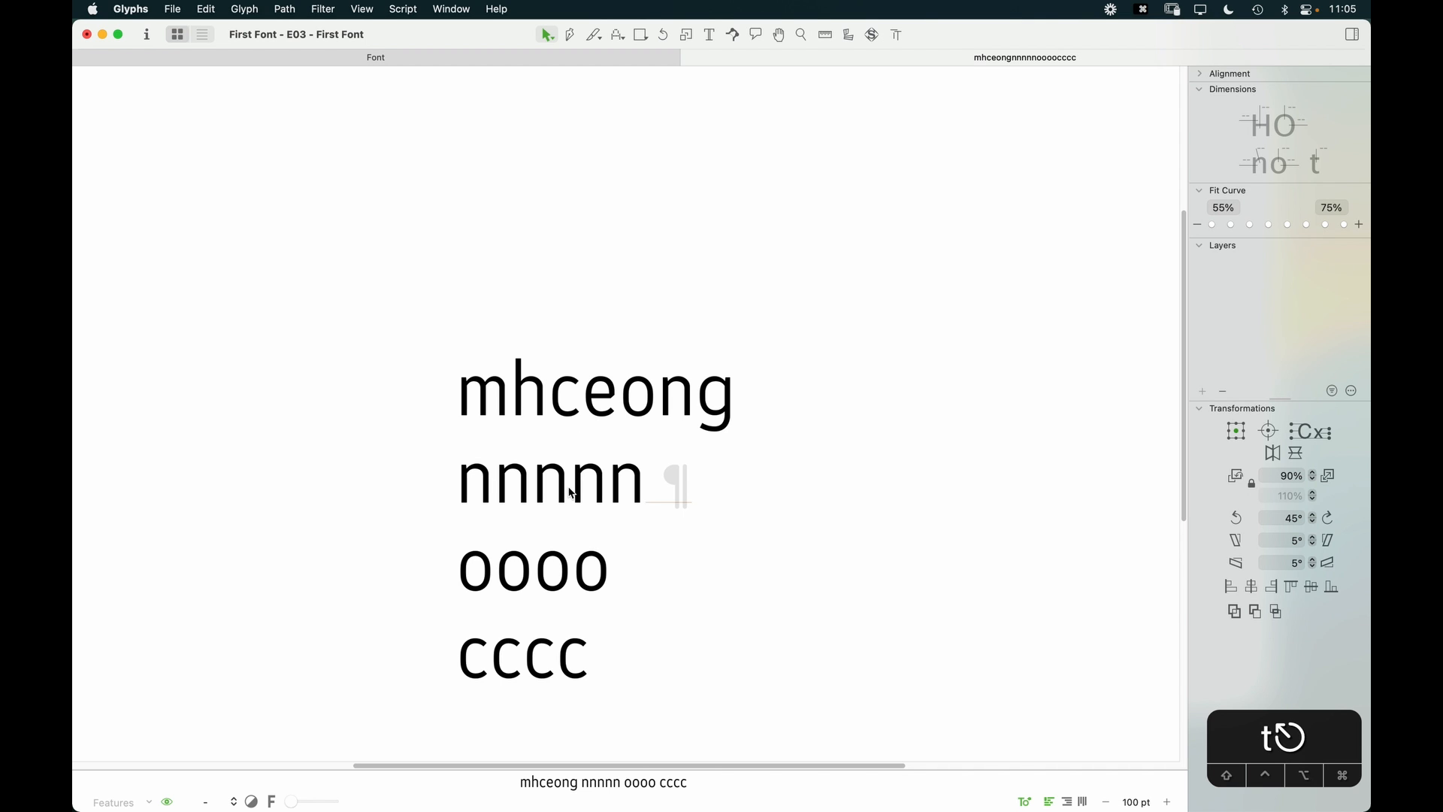
# Step: Open the e in the first line for editing and add the o to it as a component for comparison
pyautogui.press('z')
pyautogui.click(519, 473)
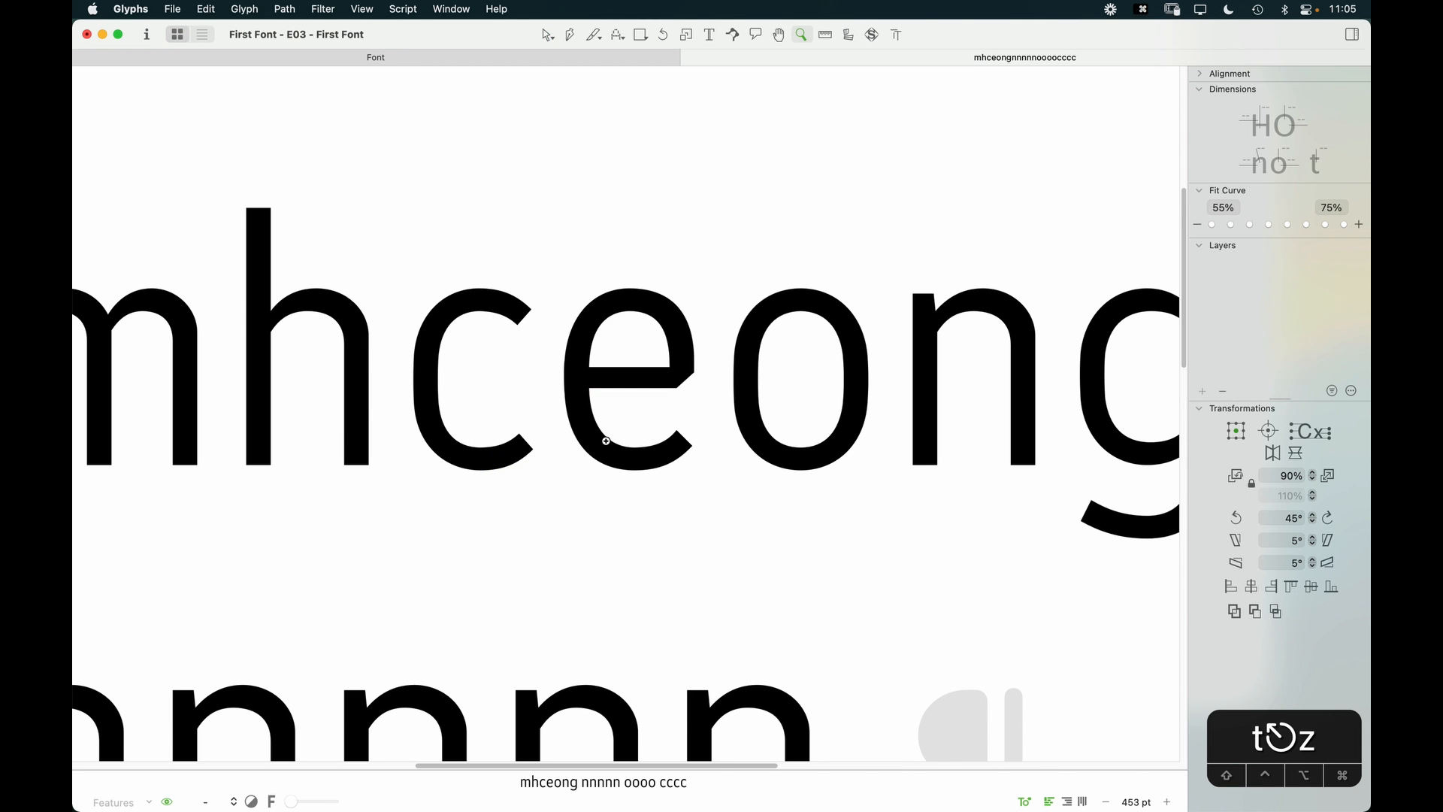
pyautogui.click(608, 434)
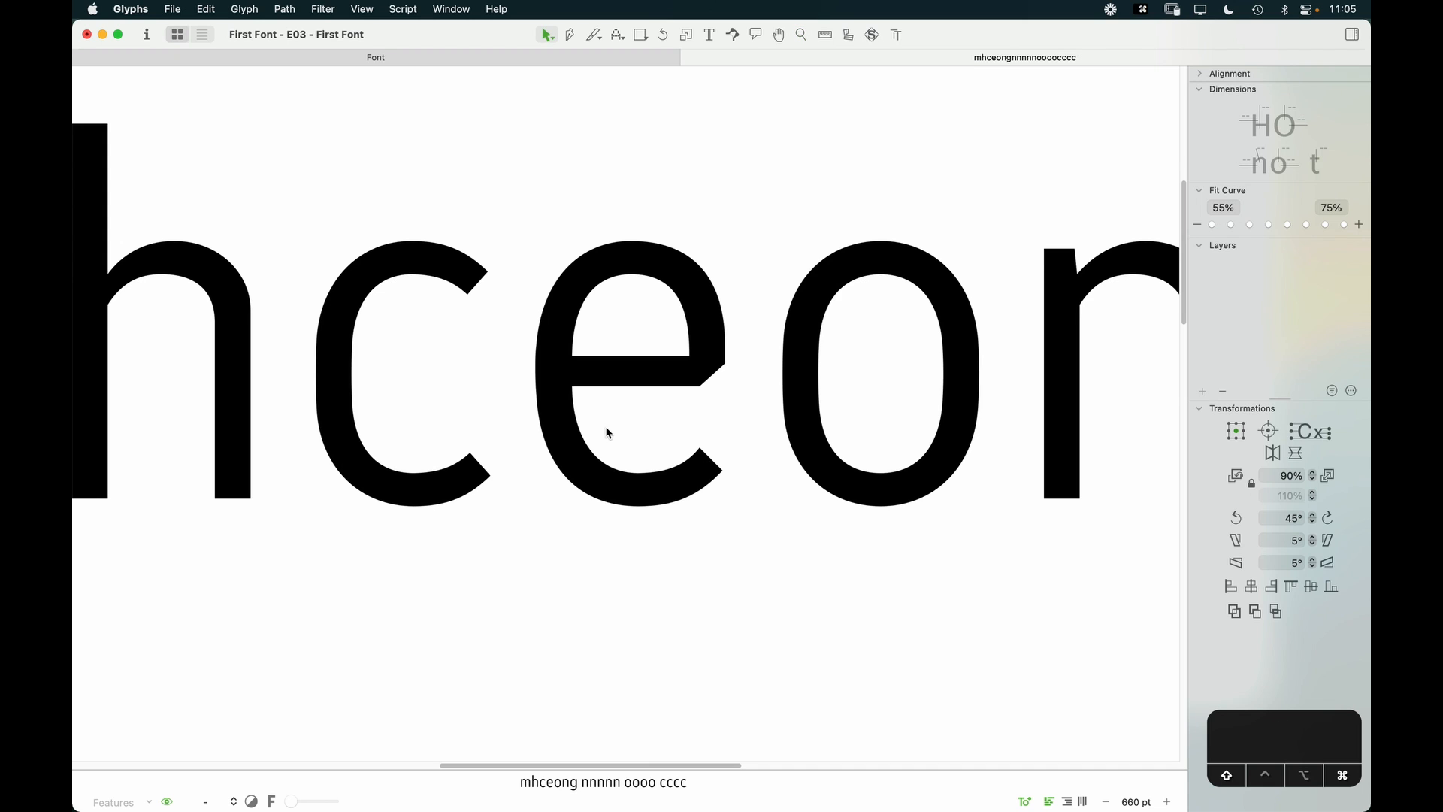
pyautogui.press('v')
pyautogui.doubleClick(663, 427)
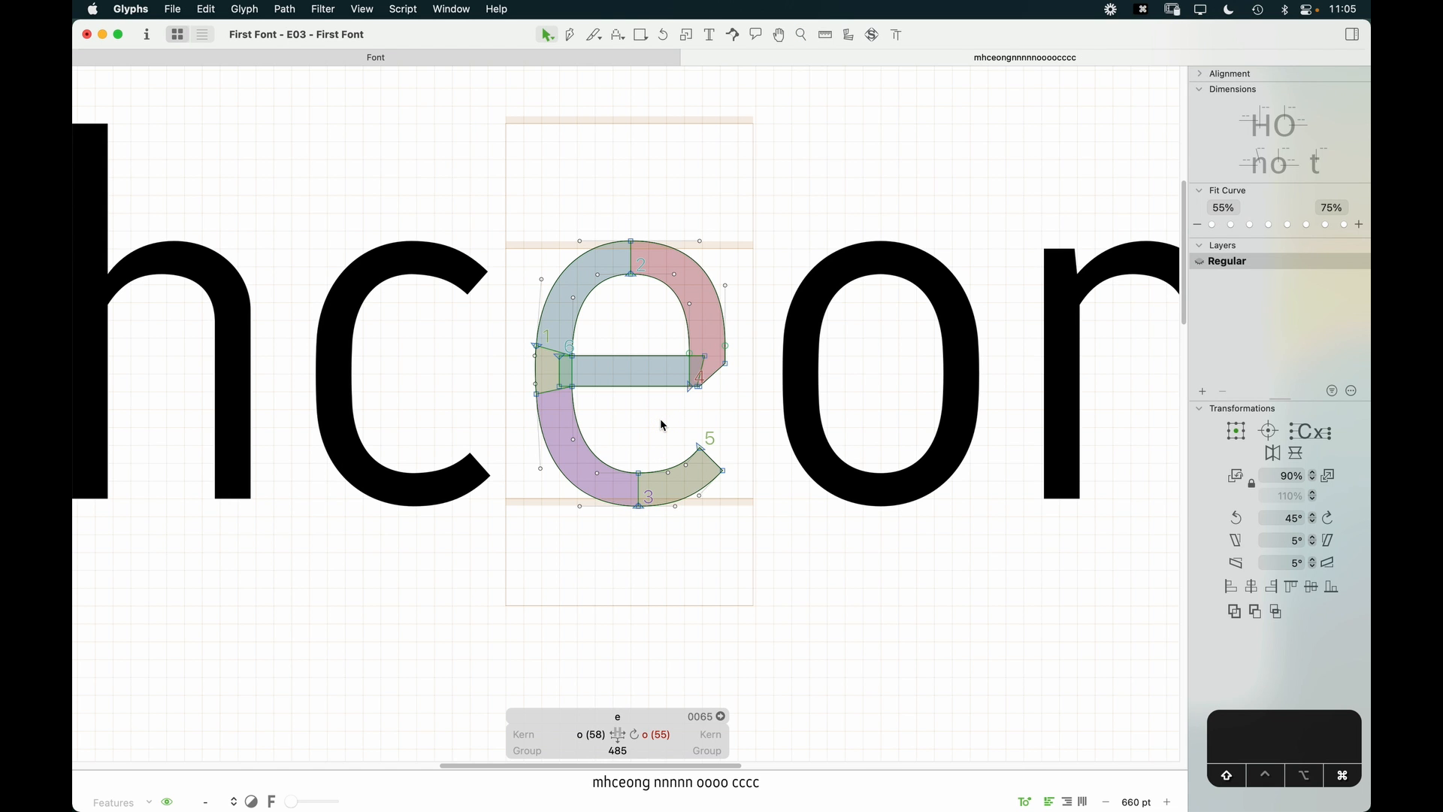
pyautogui.press('shift+super+o')
pyautogui.press('super+z')
pyautogui.press('shift+super+c')
pyautogui.write('o')
pyautogui.press('Return')
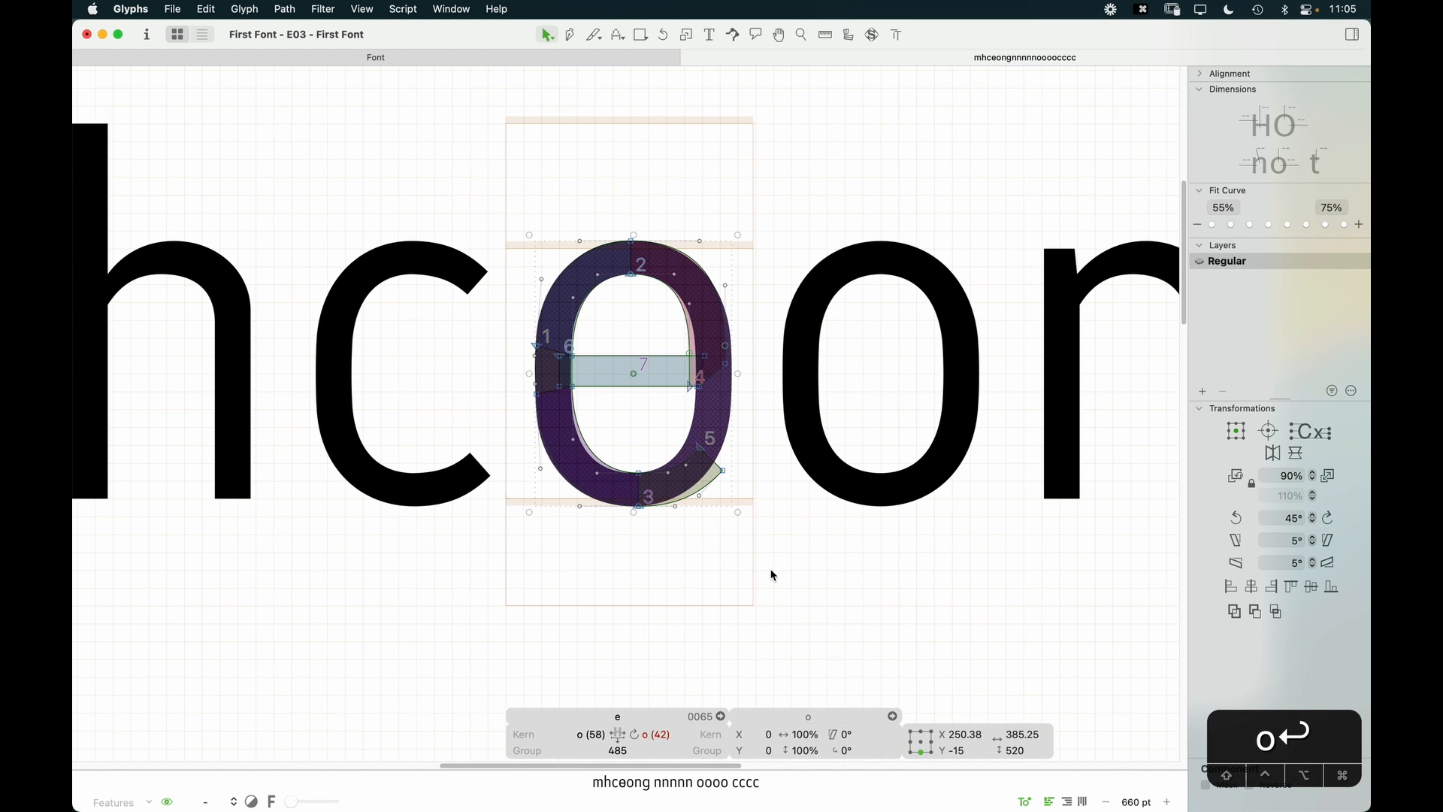
# Step: Shift the o component over the e to X 5 and X -10 to compare their curves, and delete the component
pyautogui.press('shift')
pyautogui.press('shift')
pyautogui.press('Right')
pyautogui.press('Right')
pyautogui.press('Right')
pyautogui.press('Right')
pyautogui.press('Right')
pyautogui.press('Right')
pyautogui.press('Left')
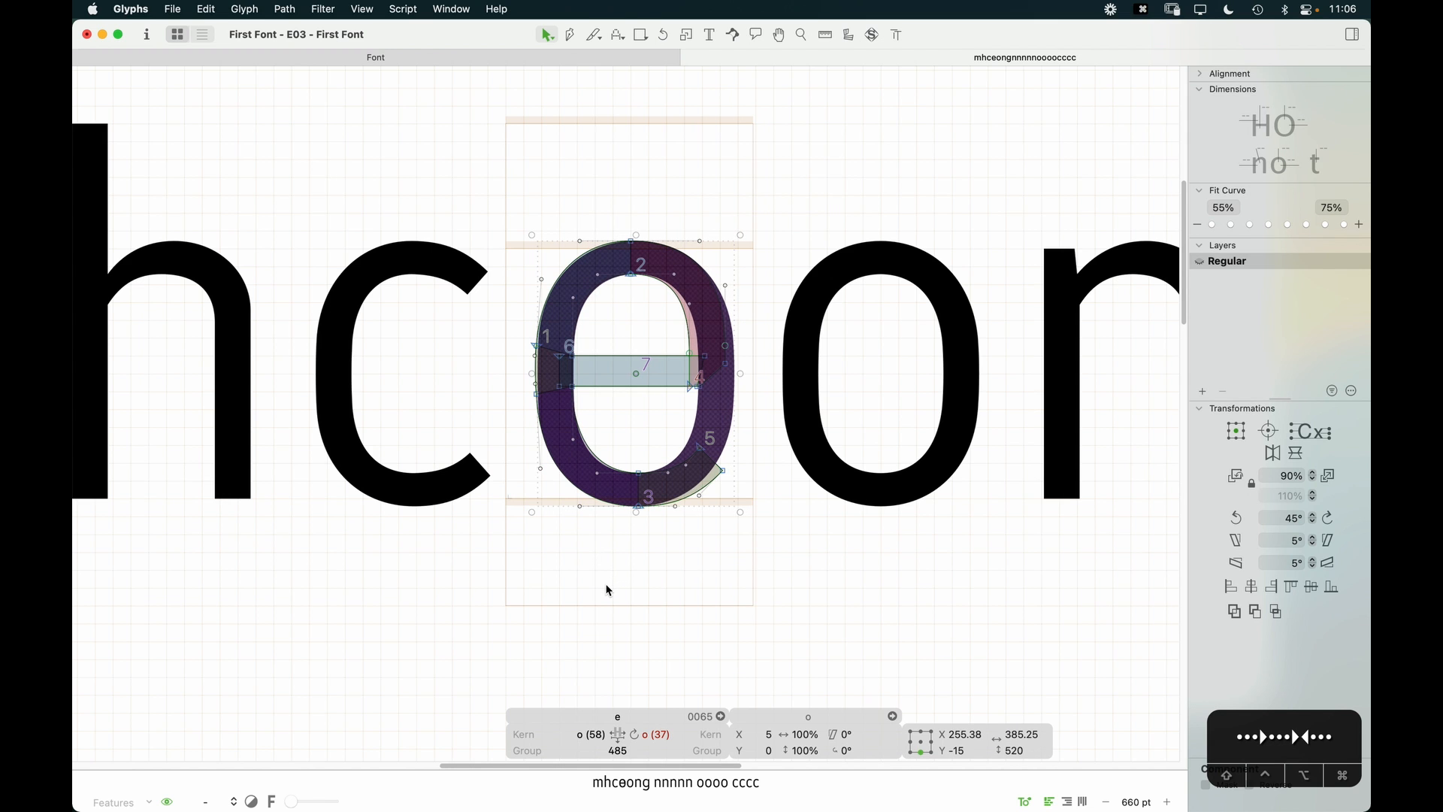
pyautogui.hotkey('shift', 'Left')
pyautogui.press('Left')
pyautogui.press('Left')
pyautogui.press('Left')
pyautogui.press('Left')
pyautogui.press('Left')
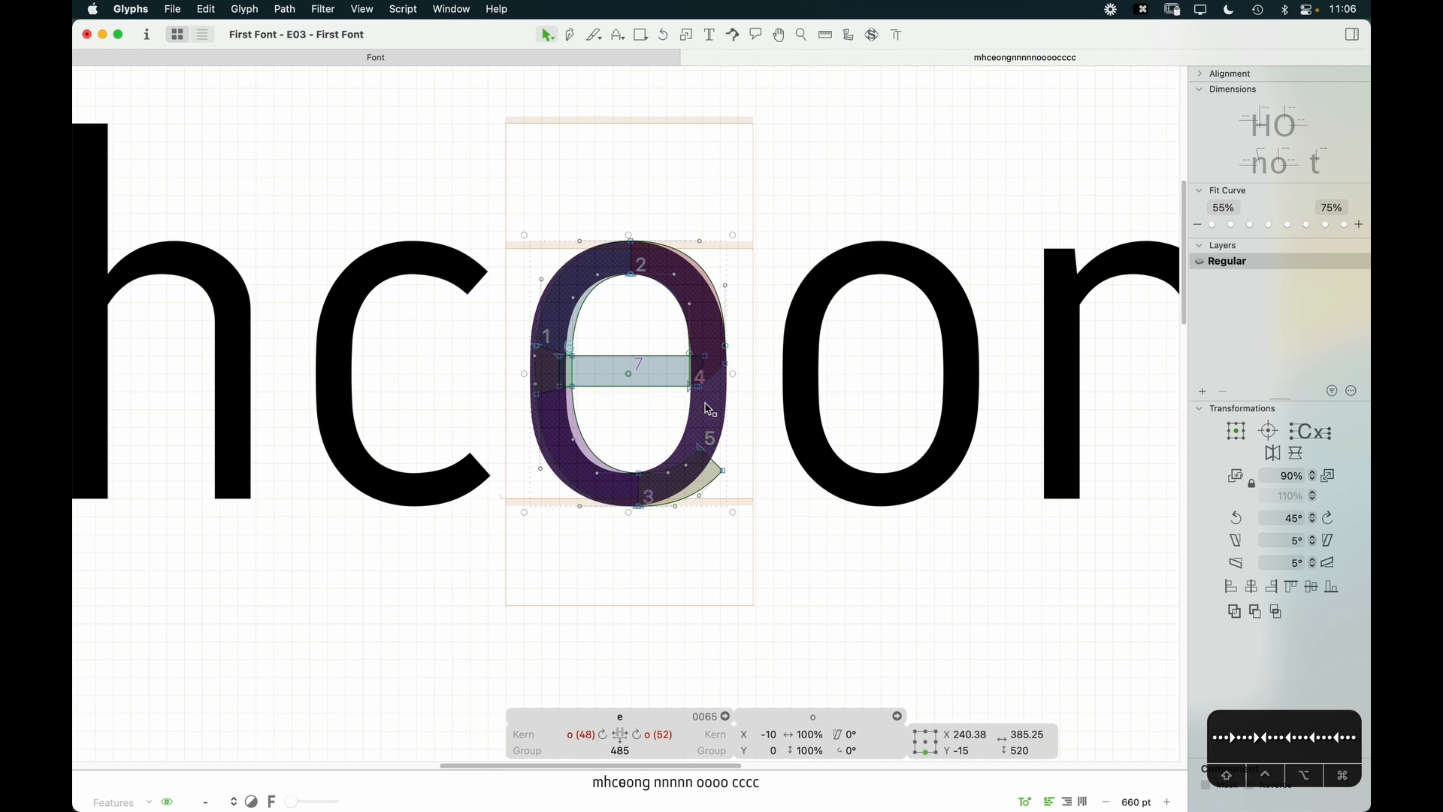
pyautogui.press('BackSpace')
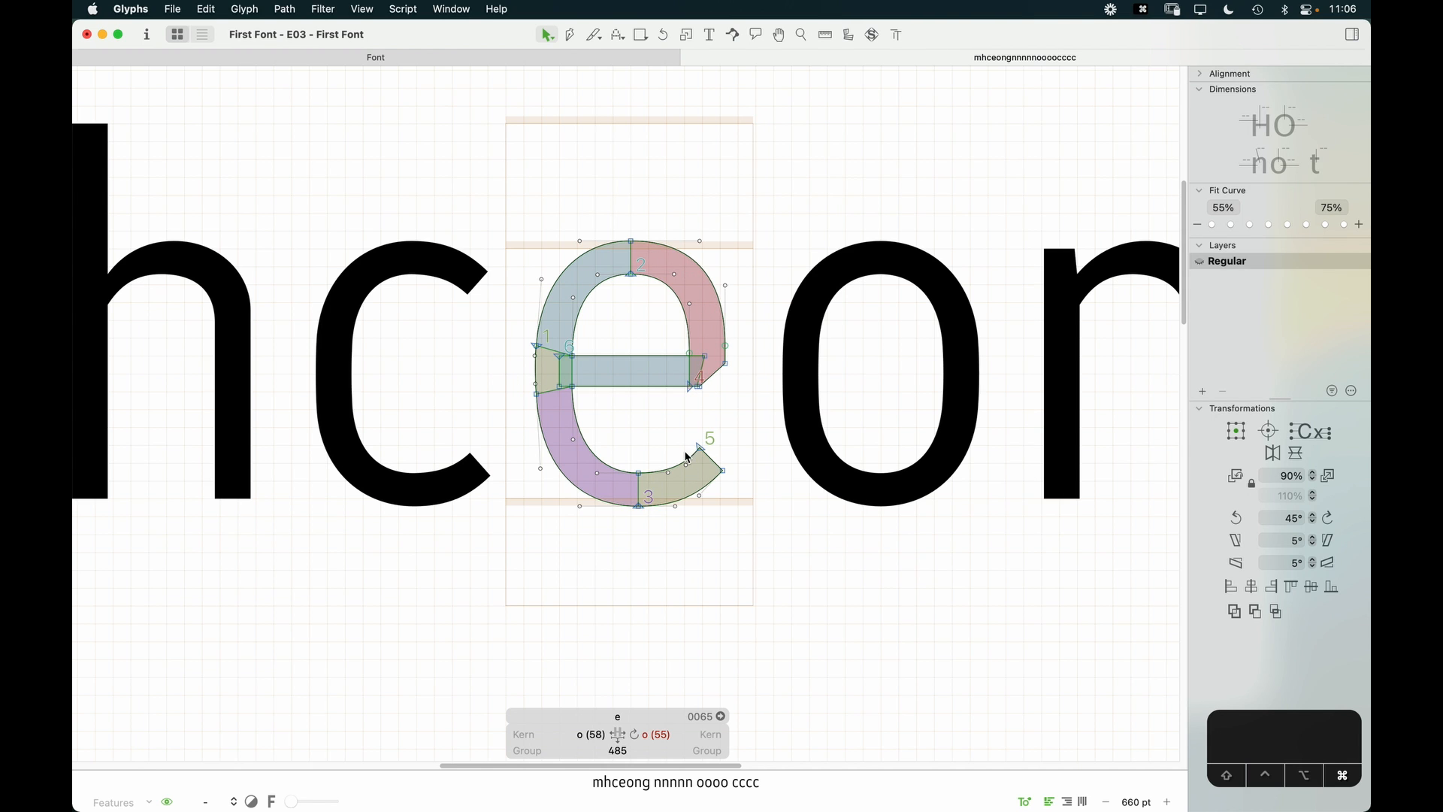
# Step: Review the text with the e at 150 and 100 pt, and examine the font overview for undrawn lowercase letters
pyautogui.press('super+minus')
pyautogui.press('super+minus')
pyautogui.press('super+minus')
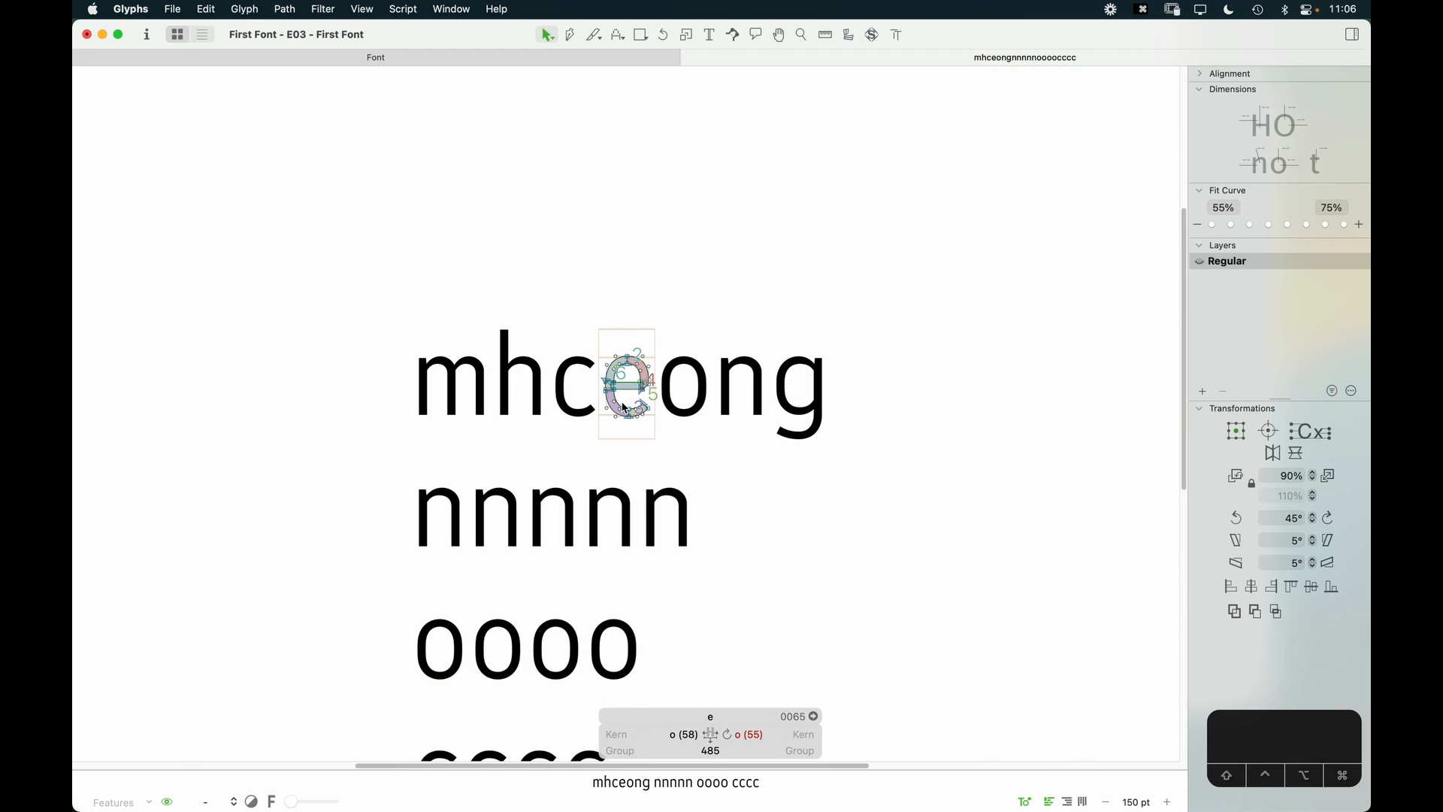
pyautogui.press('t')
pyautogui.press('Escape')
pyautogui.press('super+minus')
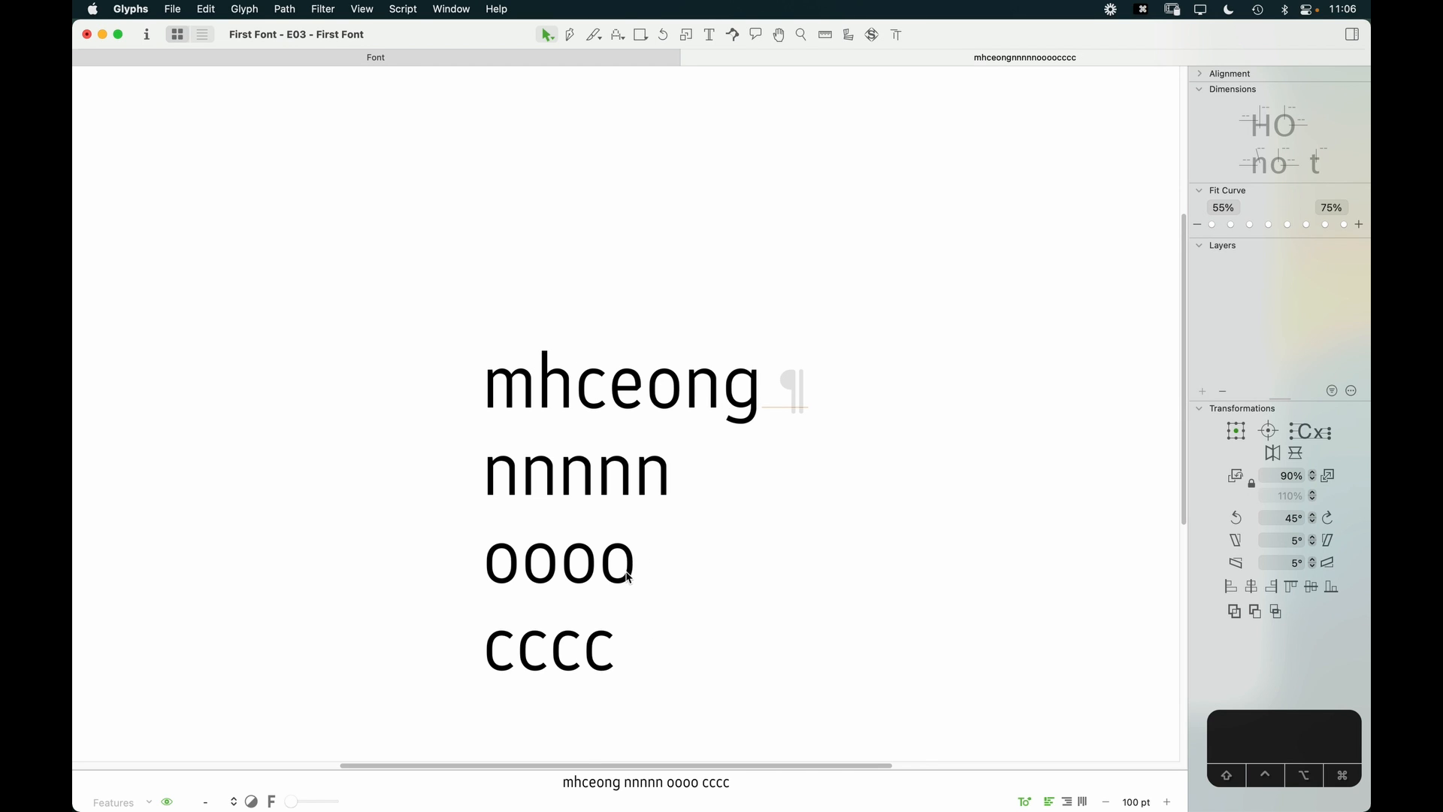
pyautogui.press('super+1')
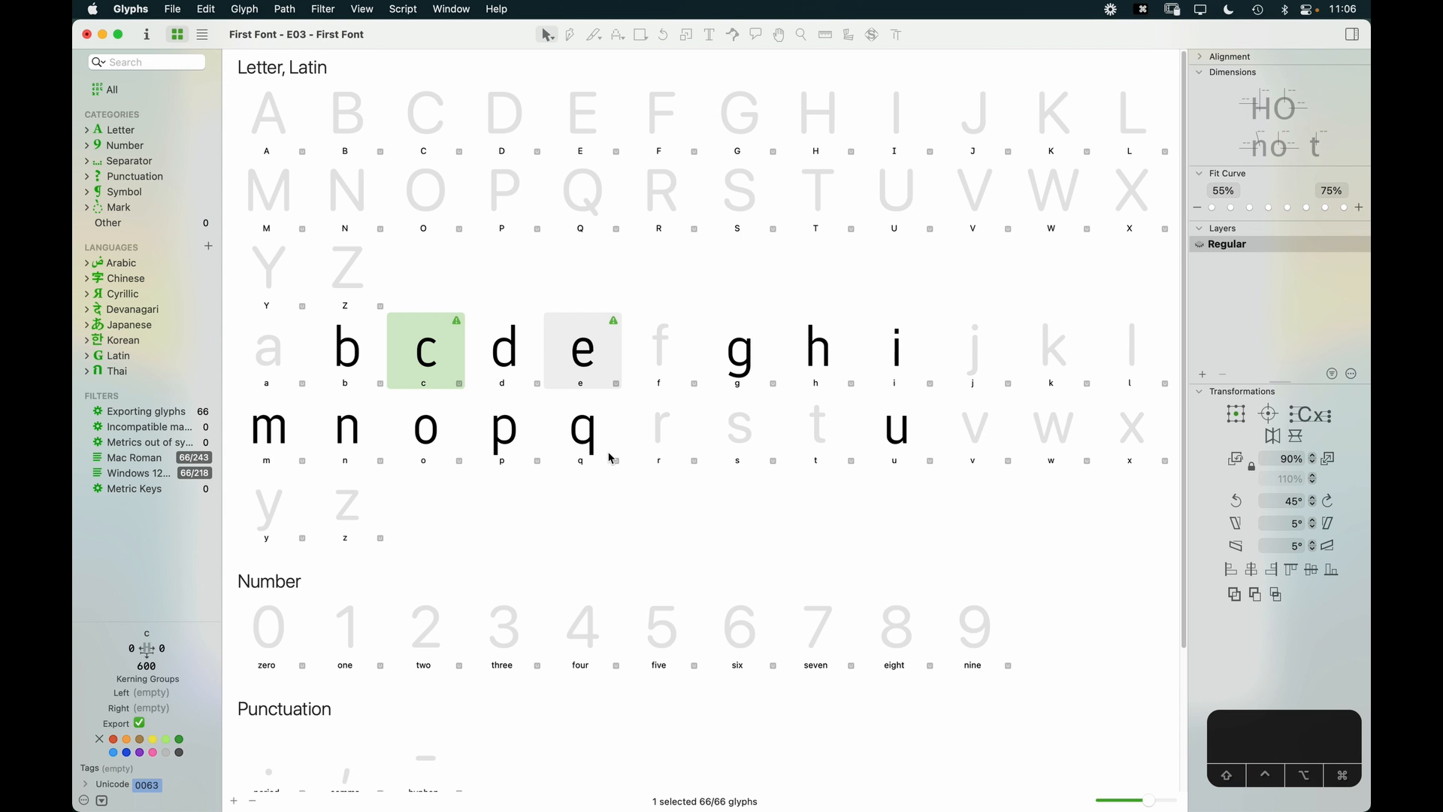
pyautogui.click(636, 453)
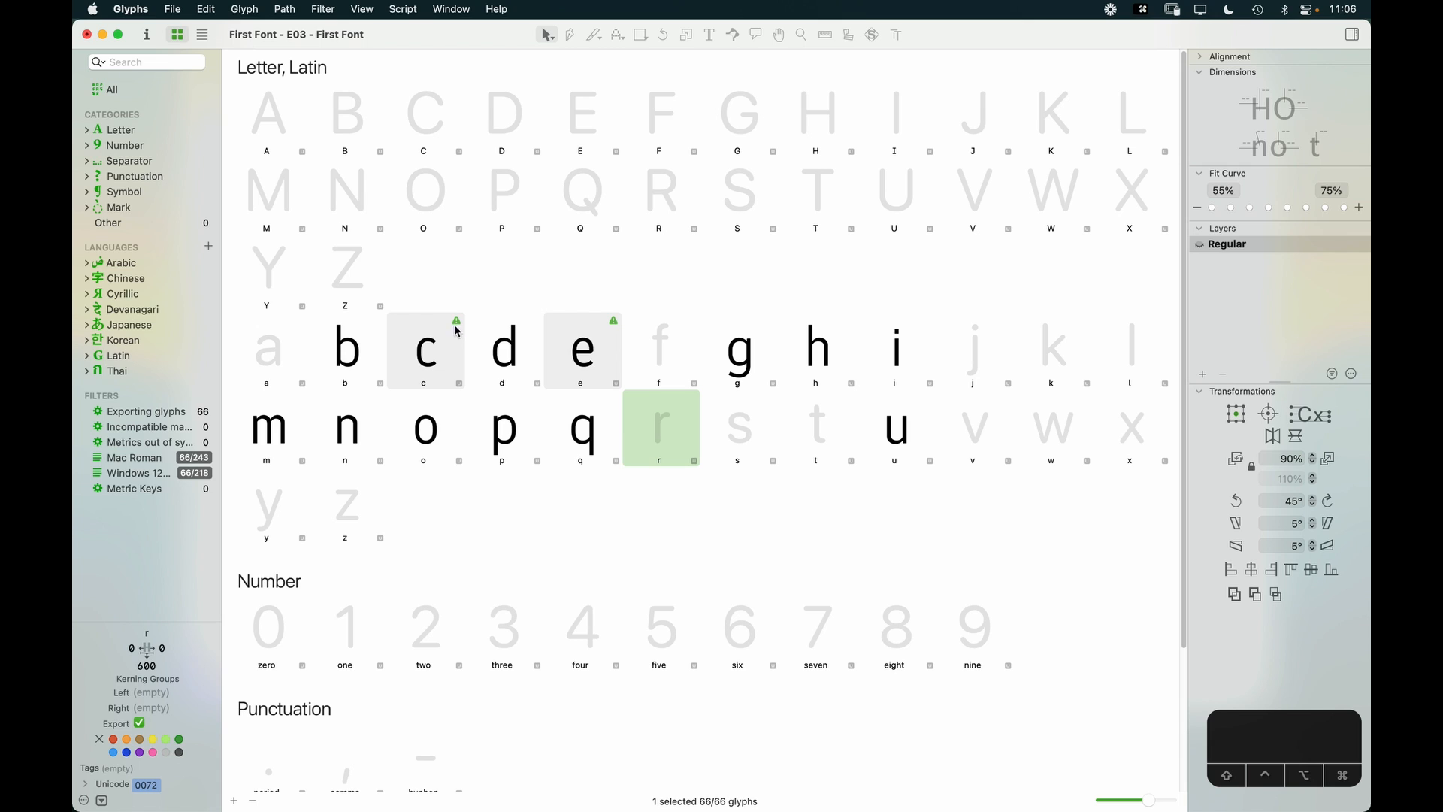
pyautogui.click(740, 444)
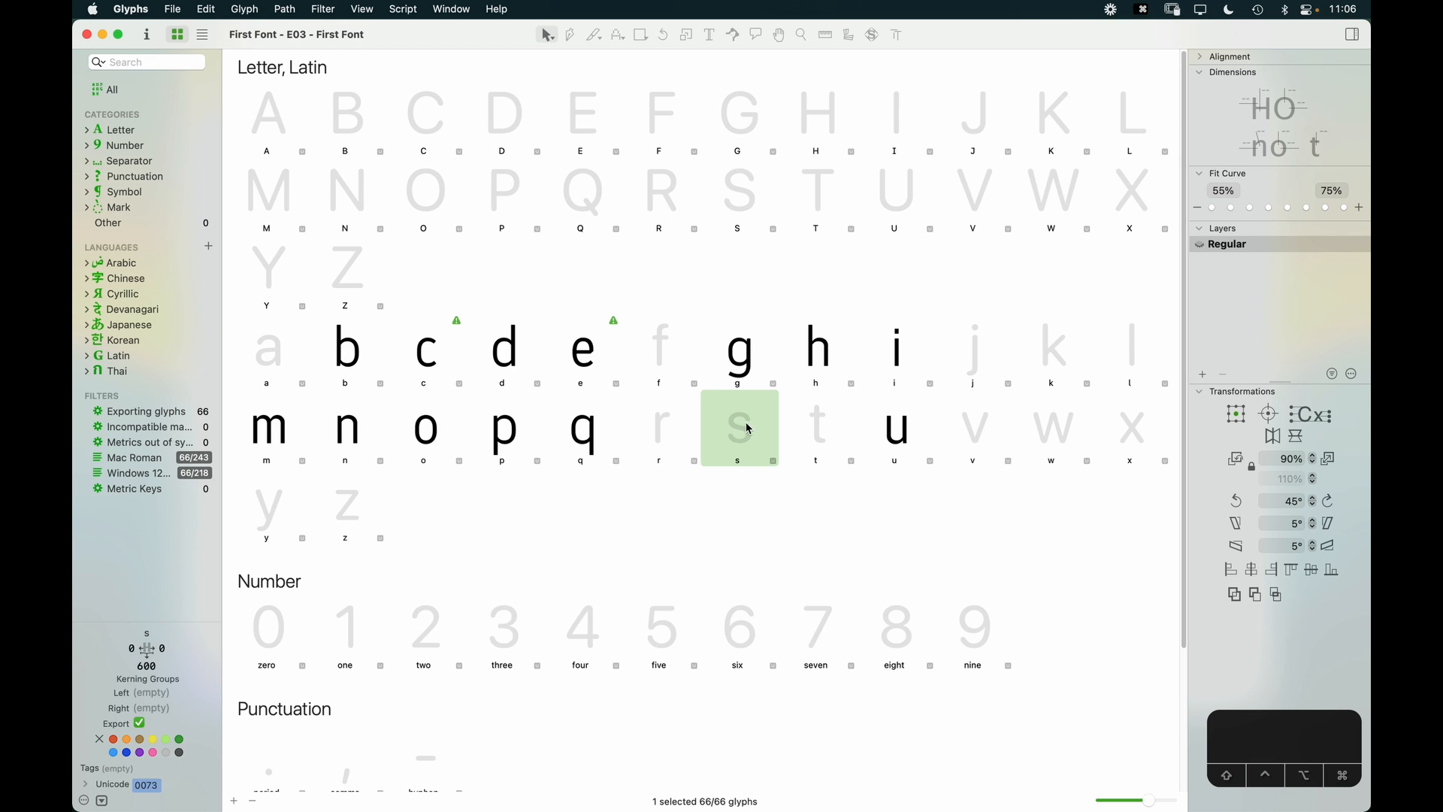
# Step: Open the h in a new tab and extend the text to spell hill
pyautogui.doubleClick(837, 358)
pyautogui.write('t')
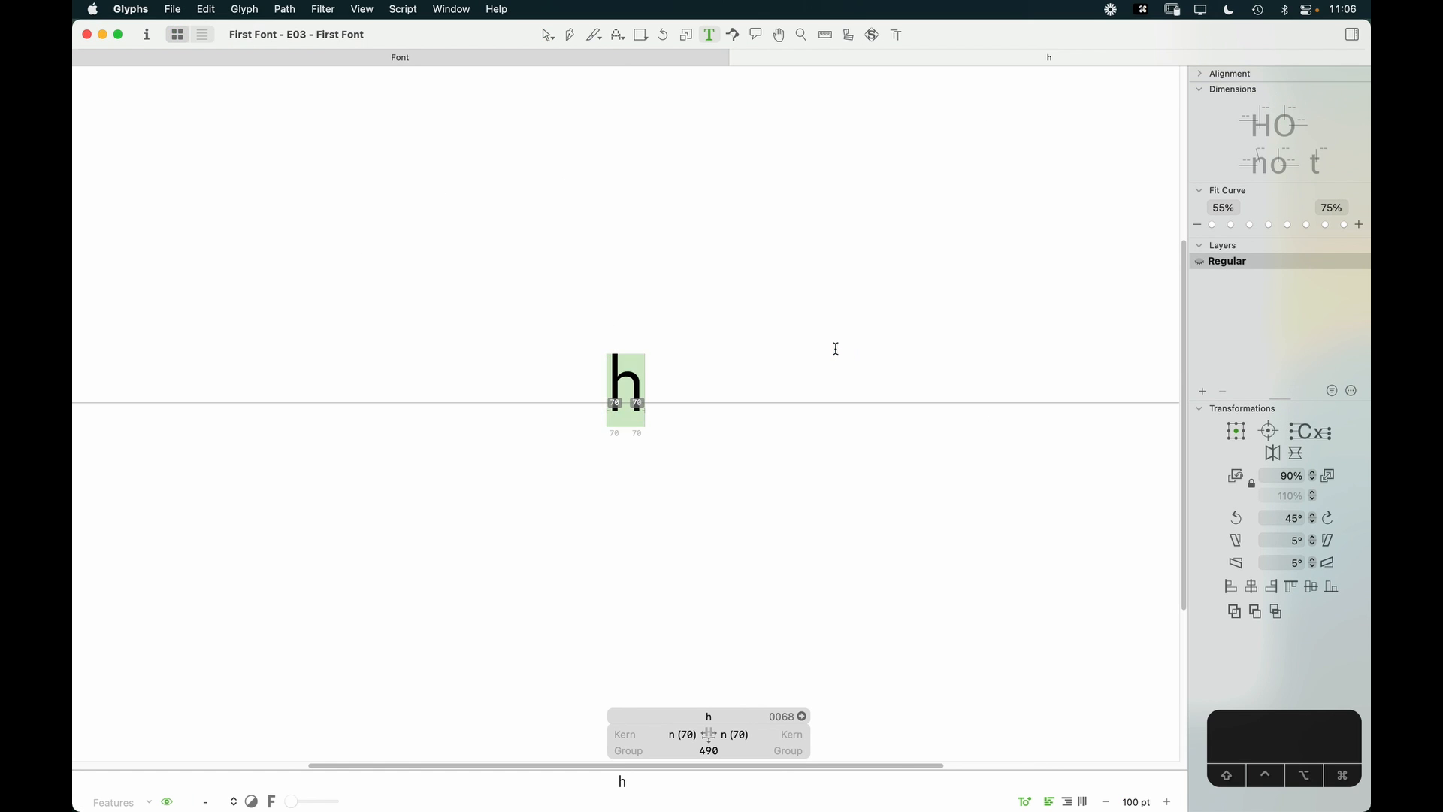
pyautogui.write('hilll')
pyautogui.press('BackSpace')
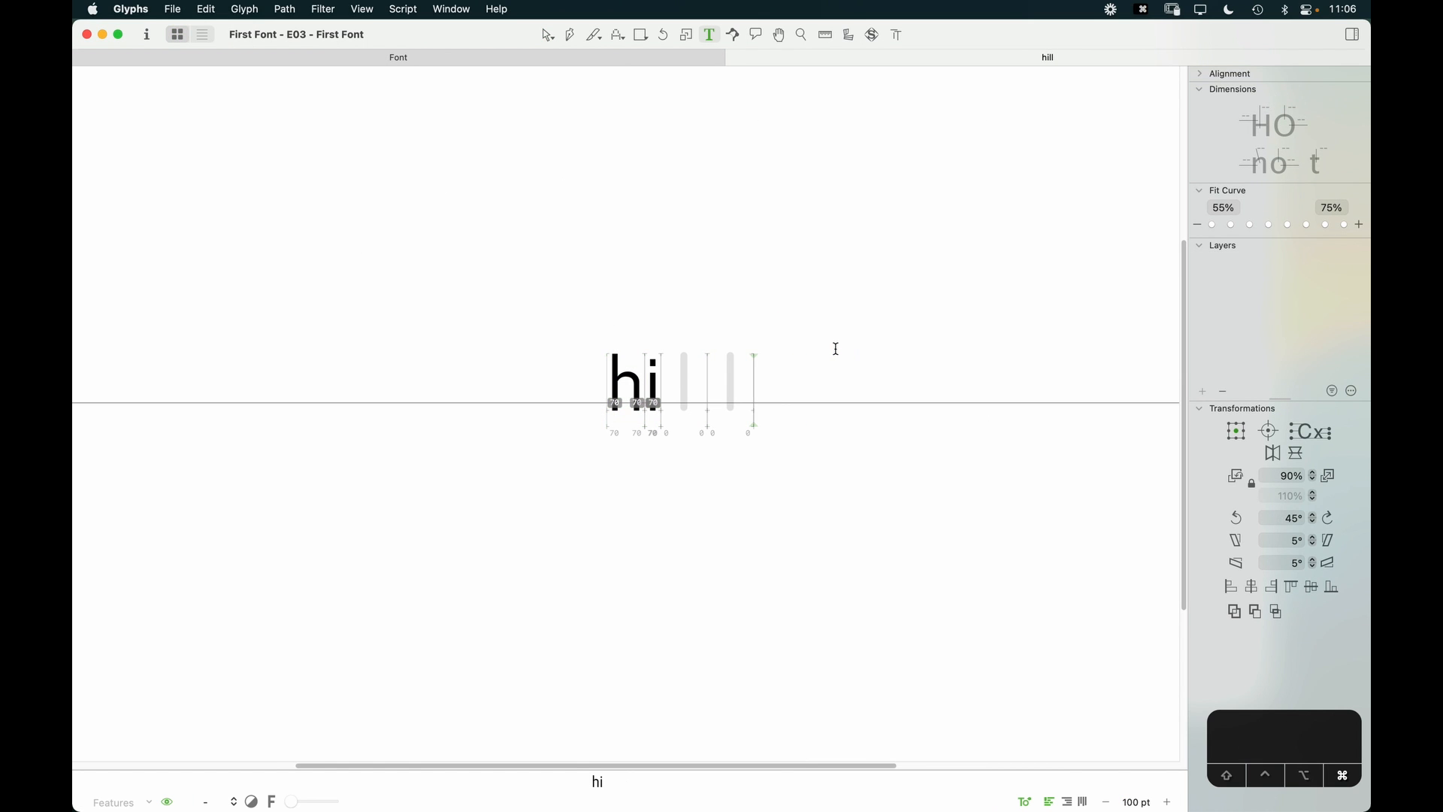
# Step: Copy the h's tall left stem and paste it into the empty l glyph
pyautogui.press('super+minus')
pyautogui.press('super+minus')
pyautogui.press('super+minus')
pyautogui.press('super+equal')
pyautogui.press('super+equal')
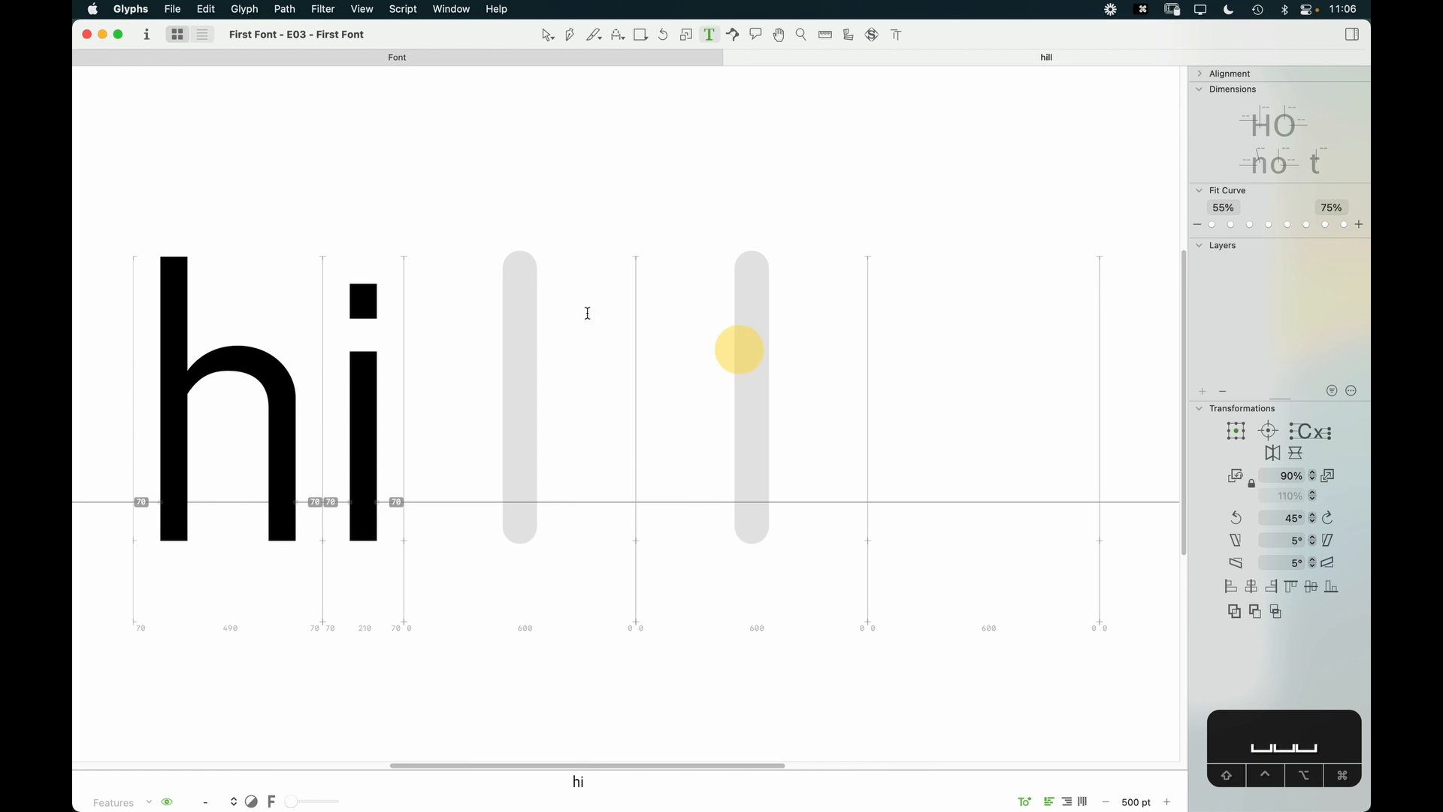
pyautogui.press('Escape')
pyautogui.press('space')
pyautogui.moveTo(219, 325); pyautogui.dragTo(312, 326)
pyautogui.doubleClick(278, 323)
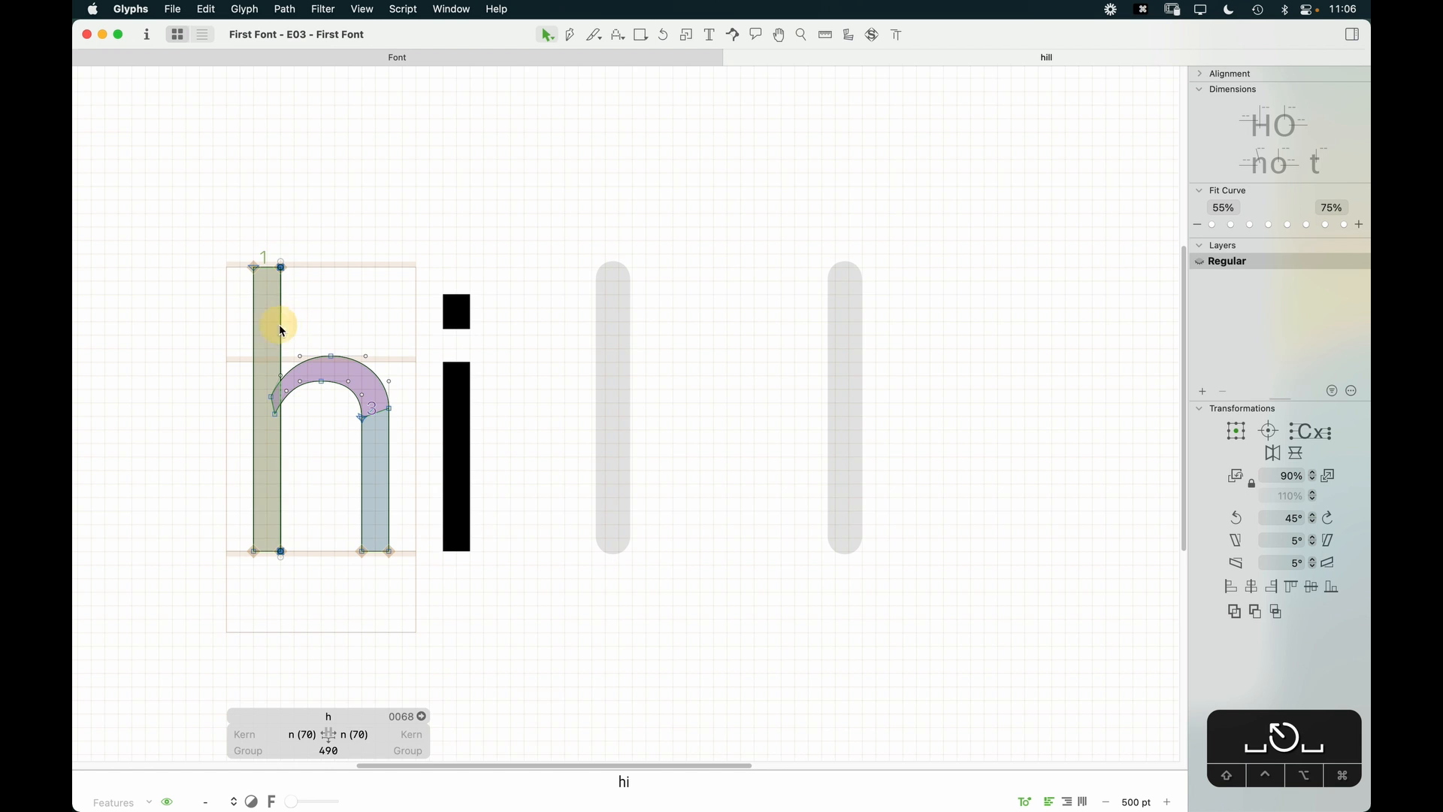
pyautogui.press('super+c')
pyautogui.doubleClick(629, 383)
pyautogui.press('super+v')
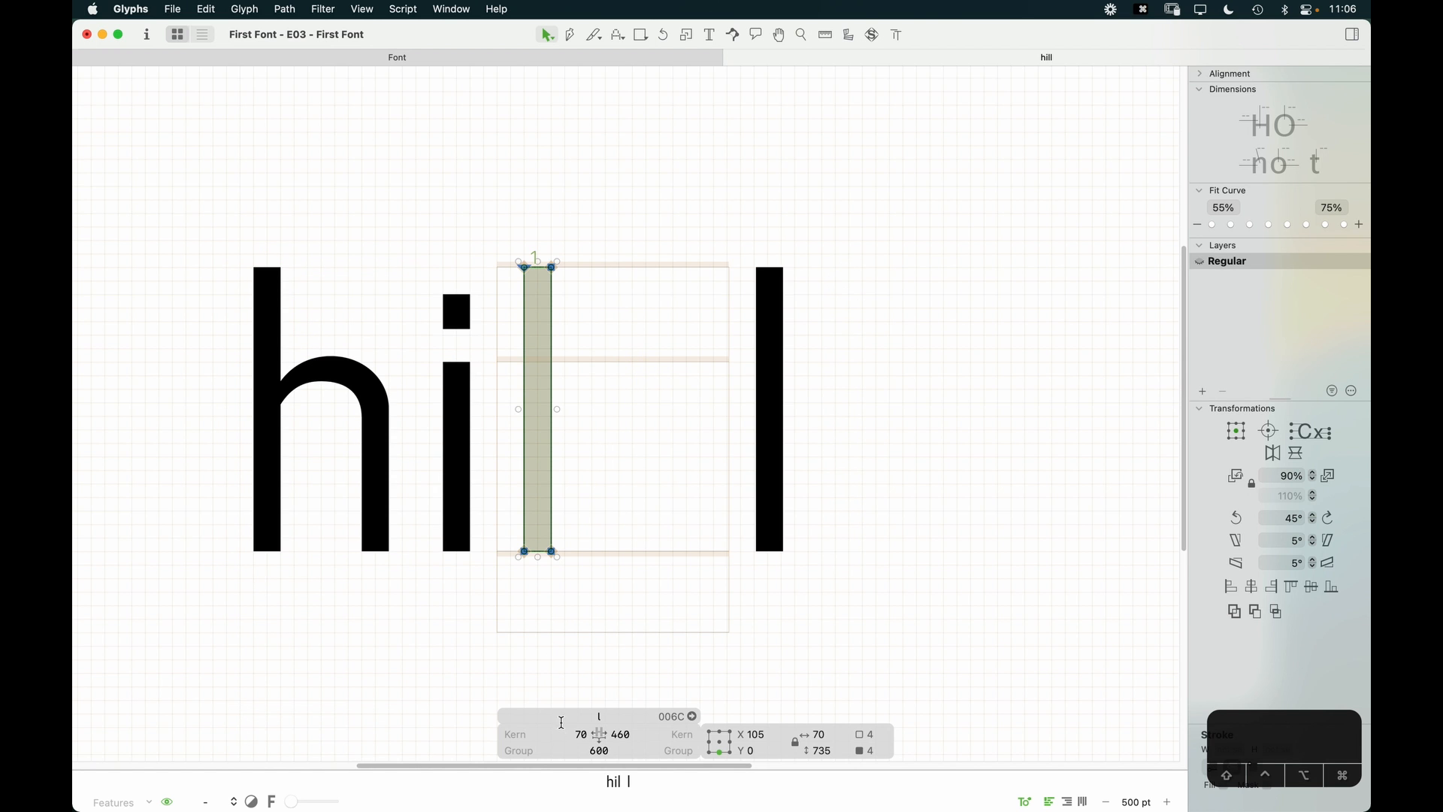
# Step: Set the l's left sidebearing to n and its right sidebearing to =|n
pyautogui.click(562, 723)
pyautogui.write('n')
pyautogui.press('Tab')
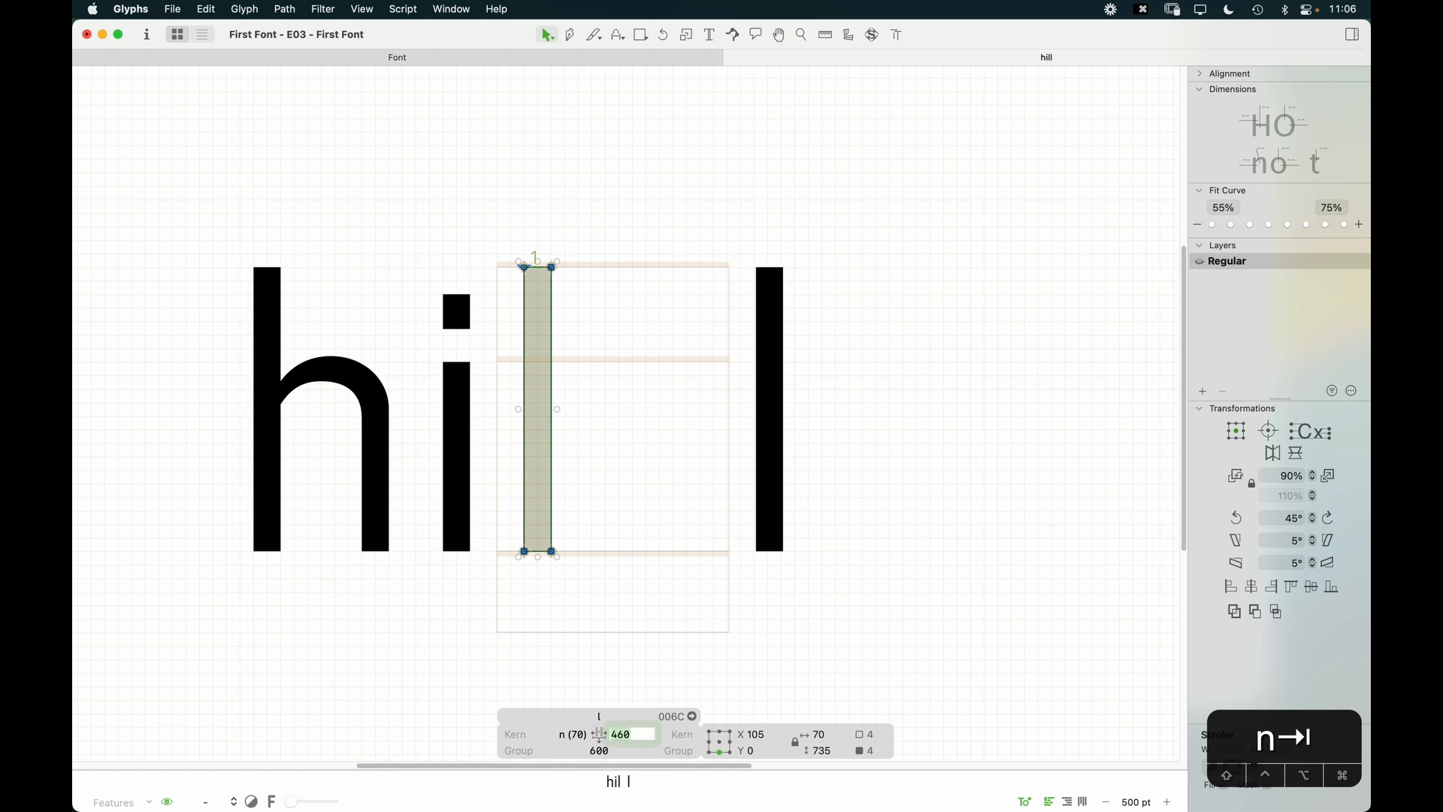
pyautogui.write('=n')
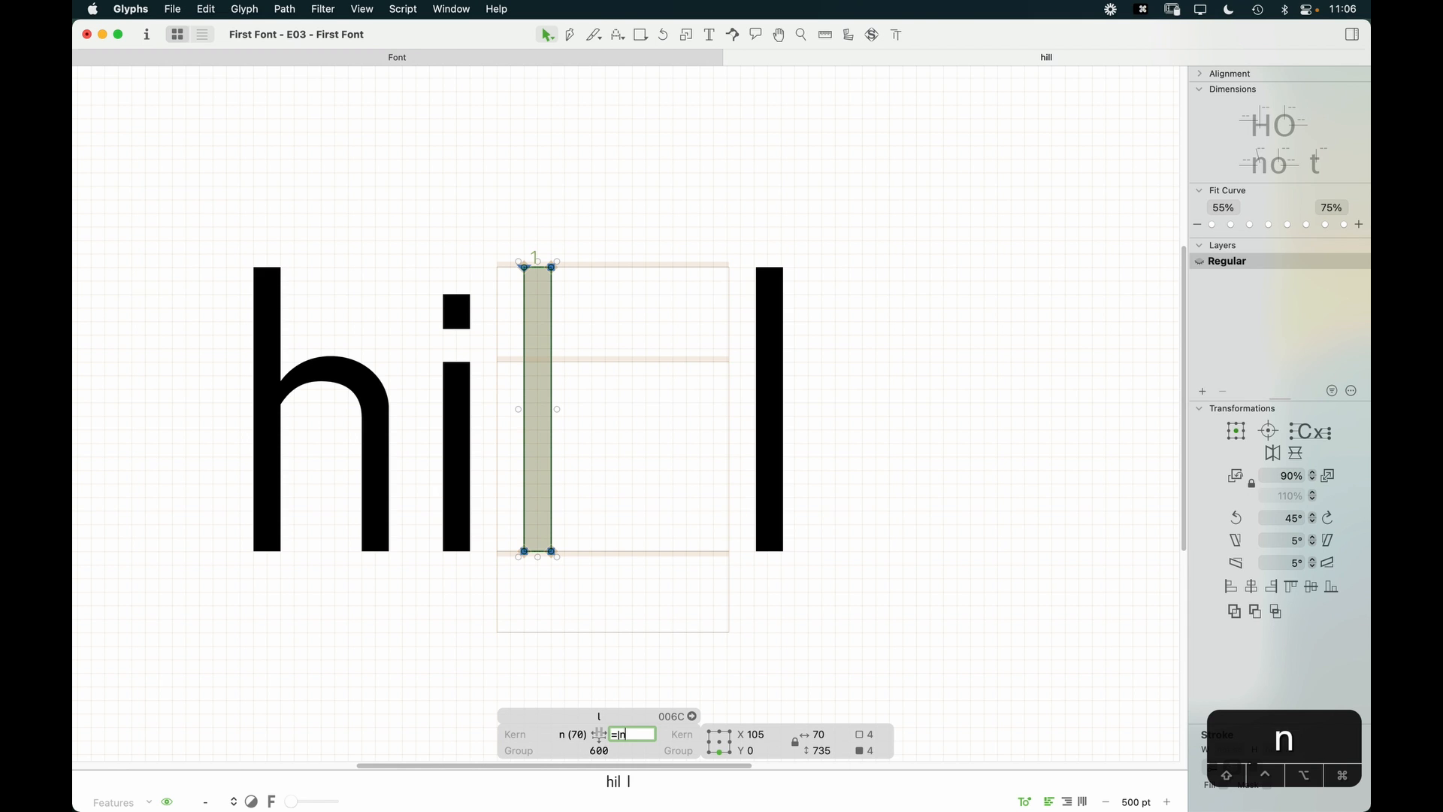
pyautogui.press('Return')
# Step: Remove stray spaces after the word hill and preview the word at 150 pt
pyautogui.press('t')
pyautogui.click(699, 519)
pyautogui.press('super+minus')
pyautogui.press('super+minus')
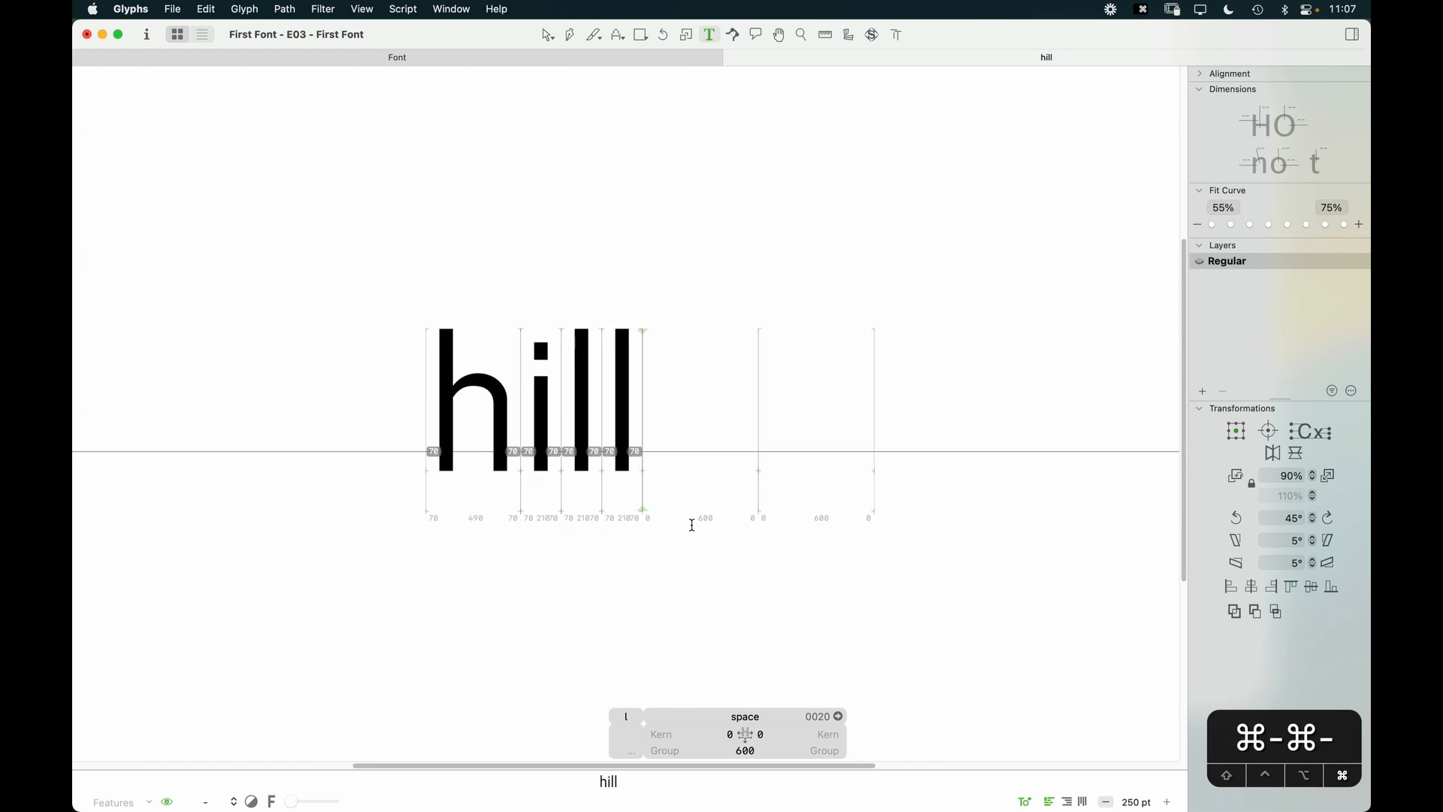
pyautogui.press('Escape')
pyautogui.press('t')
pyautogui.press('BackSpace')
pyautogui.press('BackSpace')
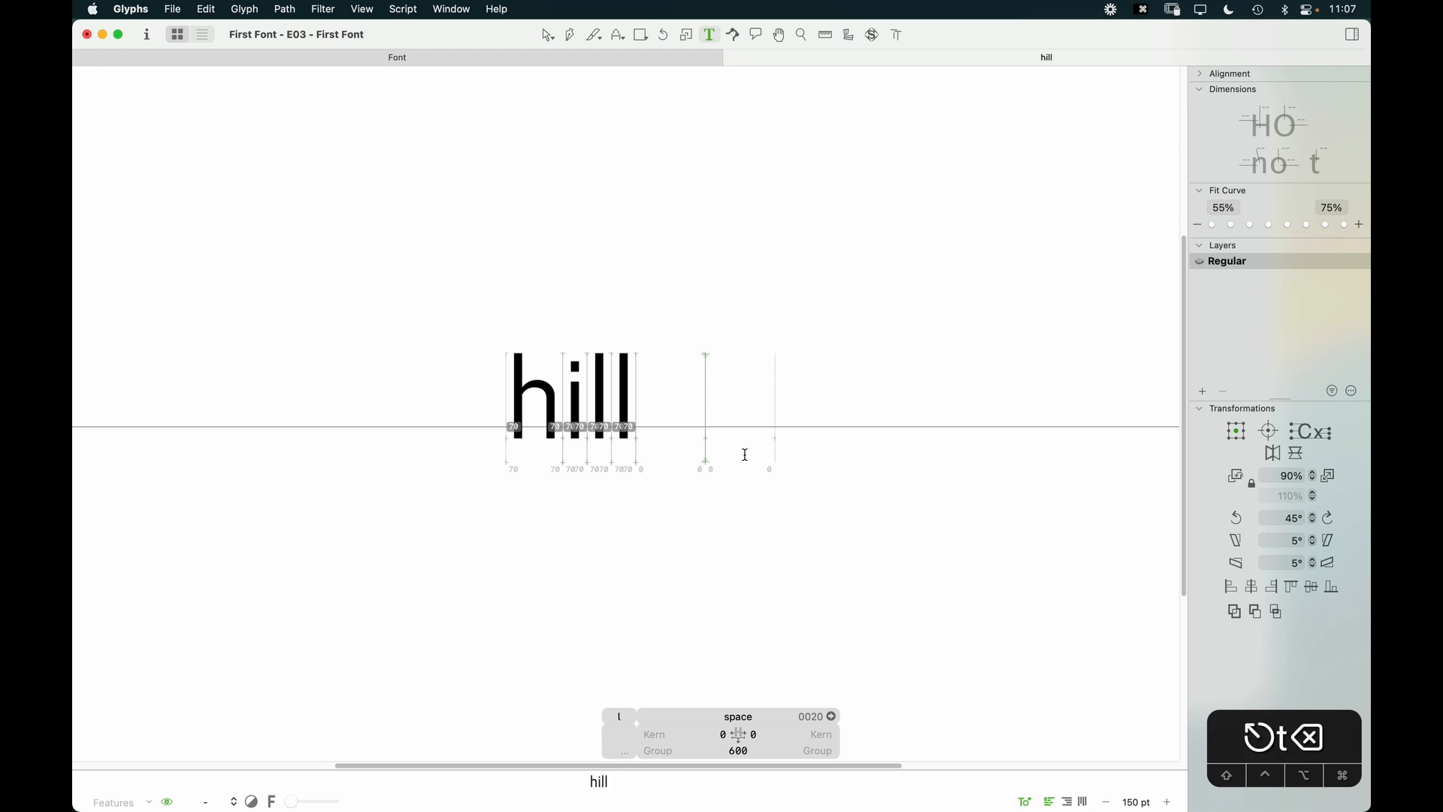
pyautogui.press('Escape')
pyautogui.press('space')
pyautogui.moveTo(718, 510); pyautogui.dragTo(862, 518)
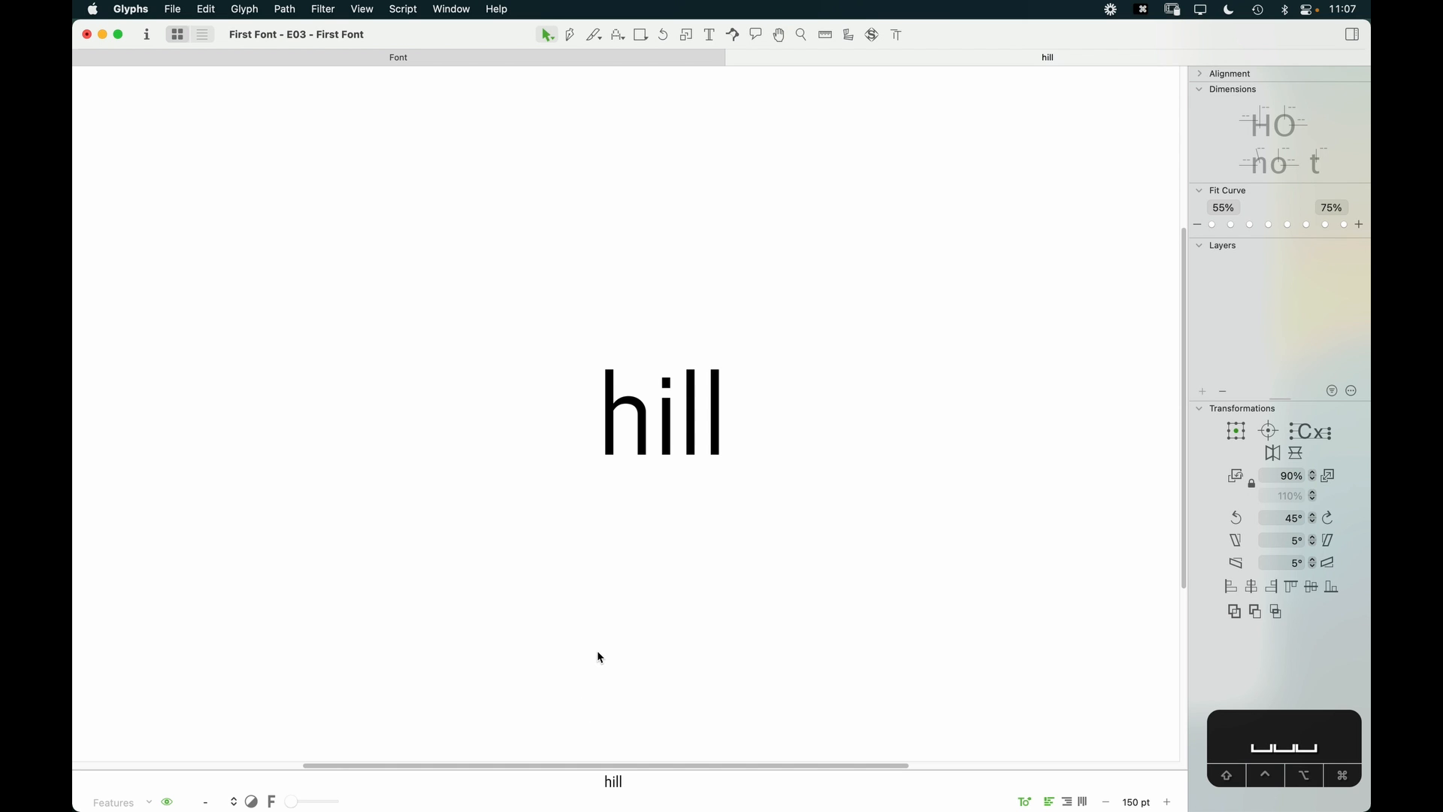
# Step: Open the empty f from the font overview in a new tab and enter gift in front of it
pyautogui.press('super+1')
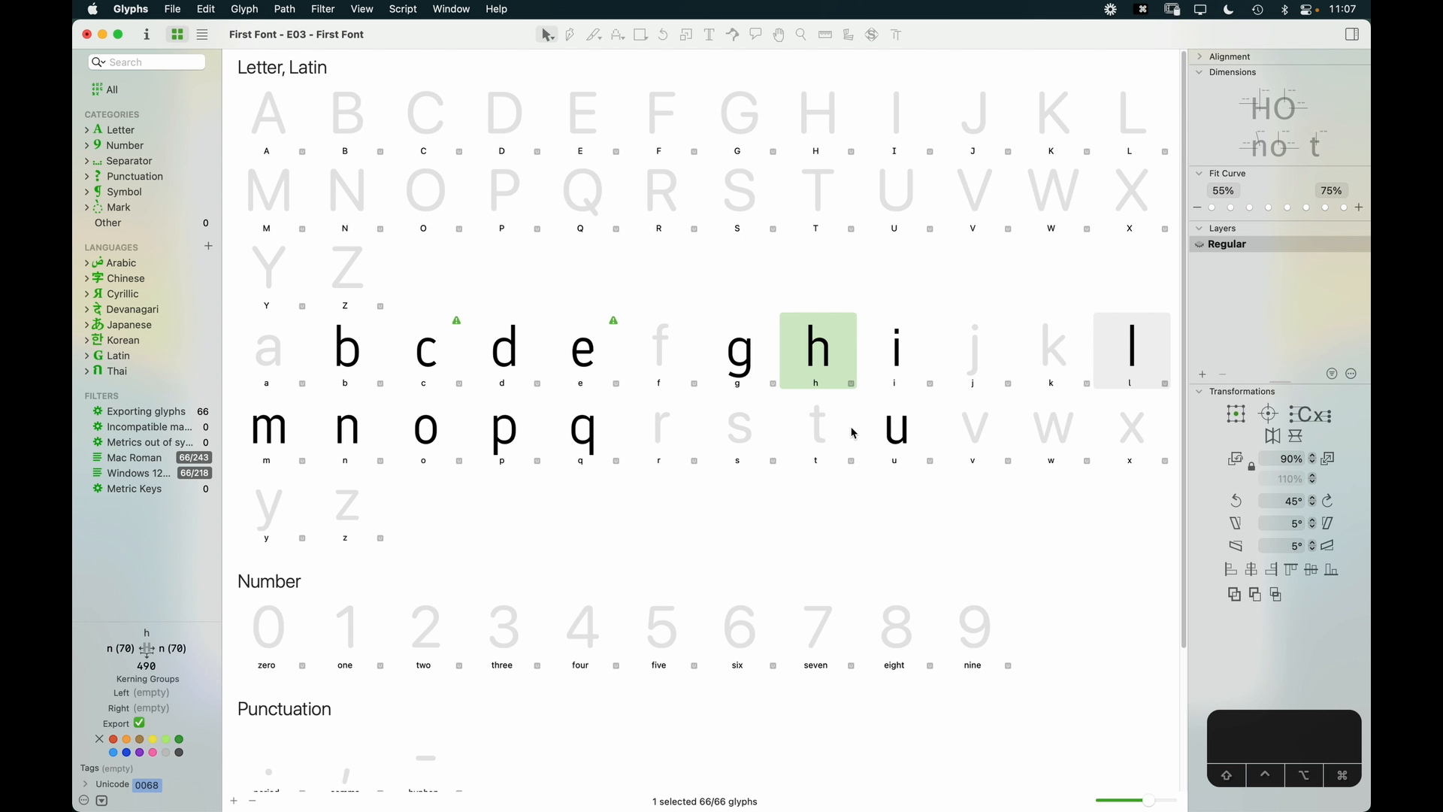
pyautogui.click(1006, 430)
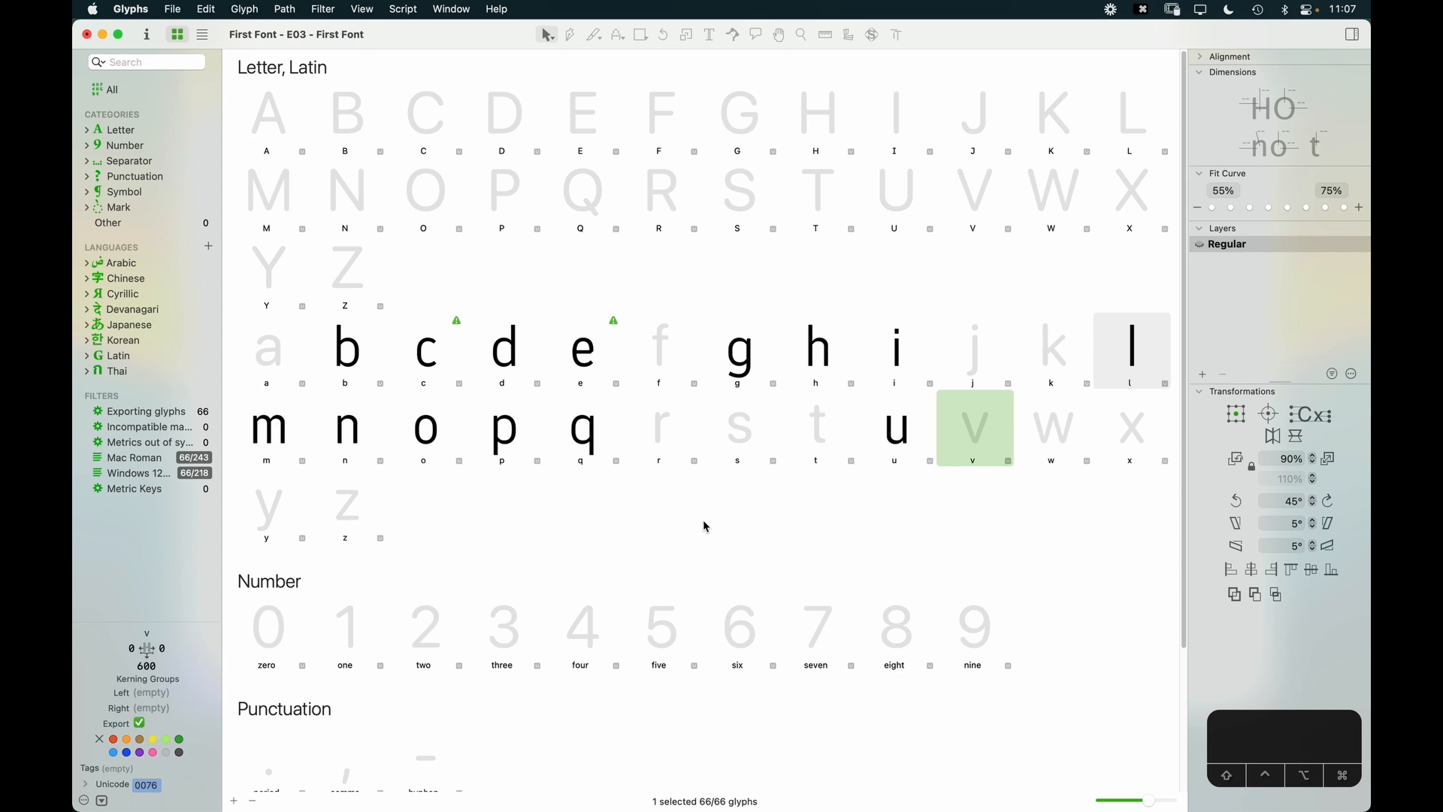
pyautogui.doubleClick(661, 351)
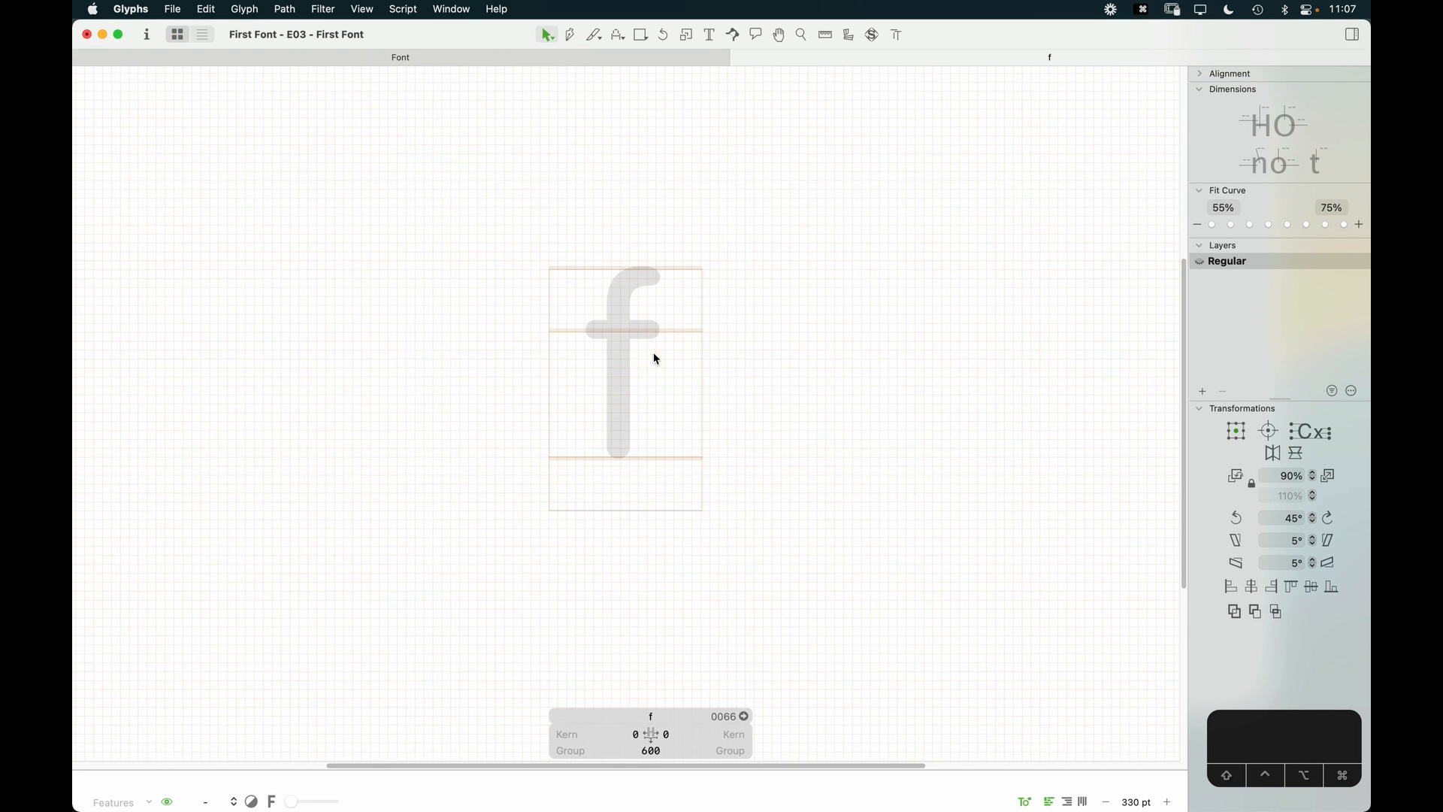
pyautogui.press('t')
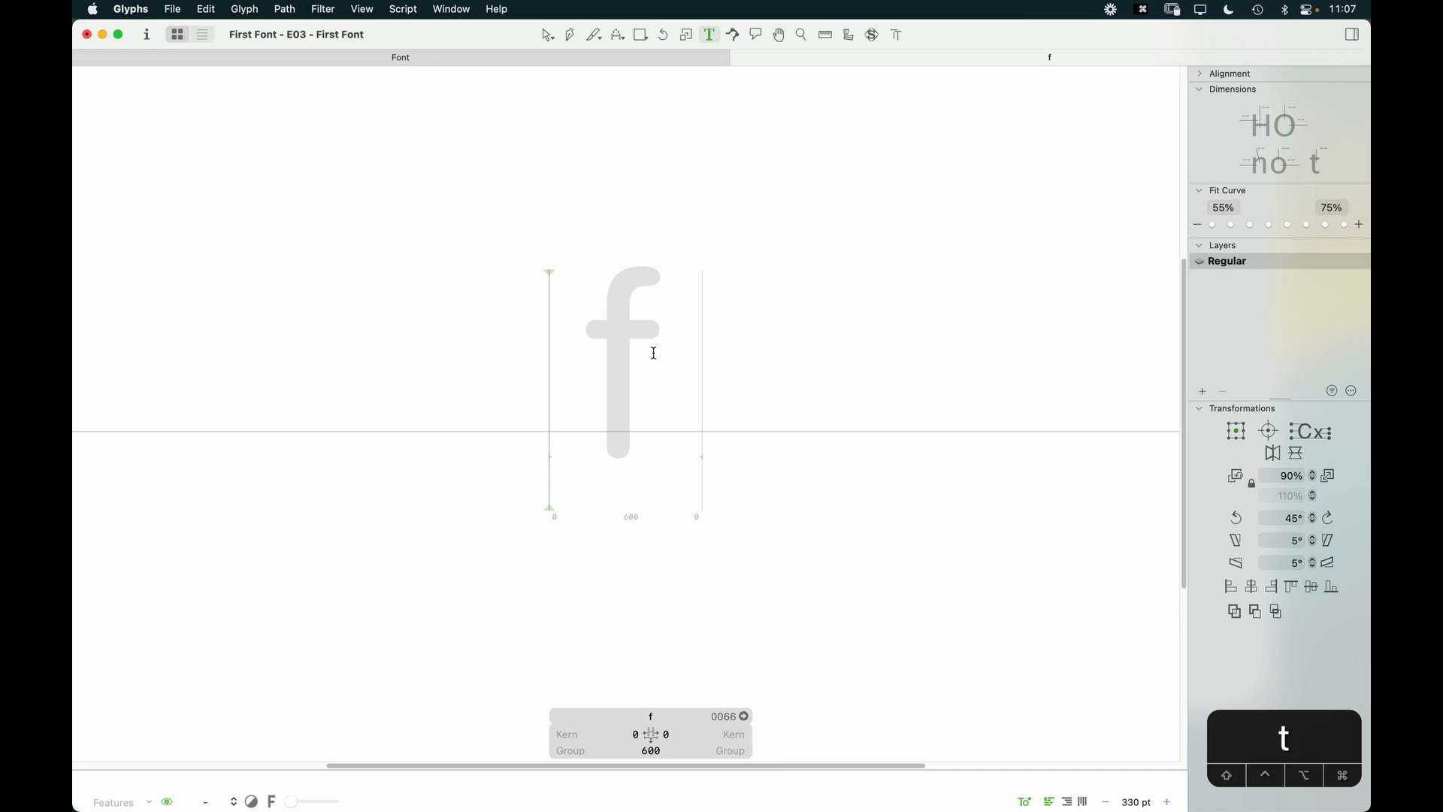
pyautogui.write('giftf')
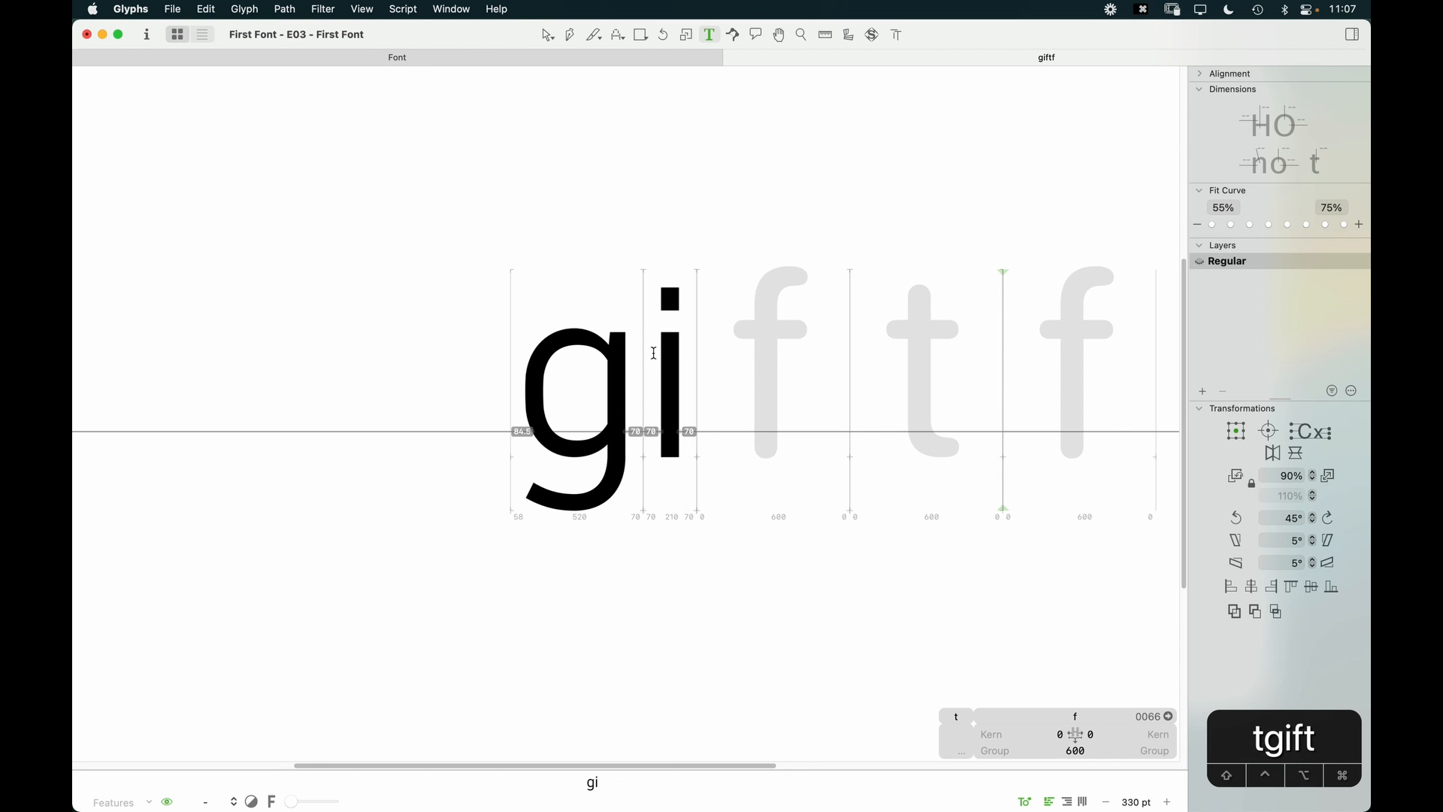
# Step: Remove the extra f after the word gift and preview the remaining letters
pyautogui.press('Delete')
pyautogui.press('Escape')
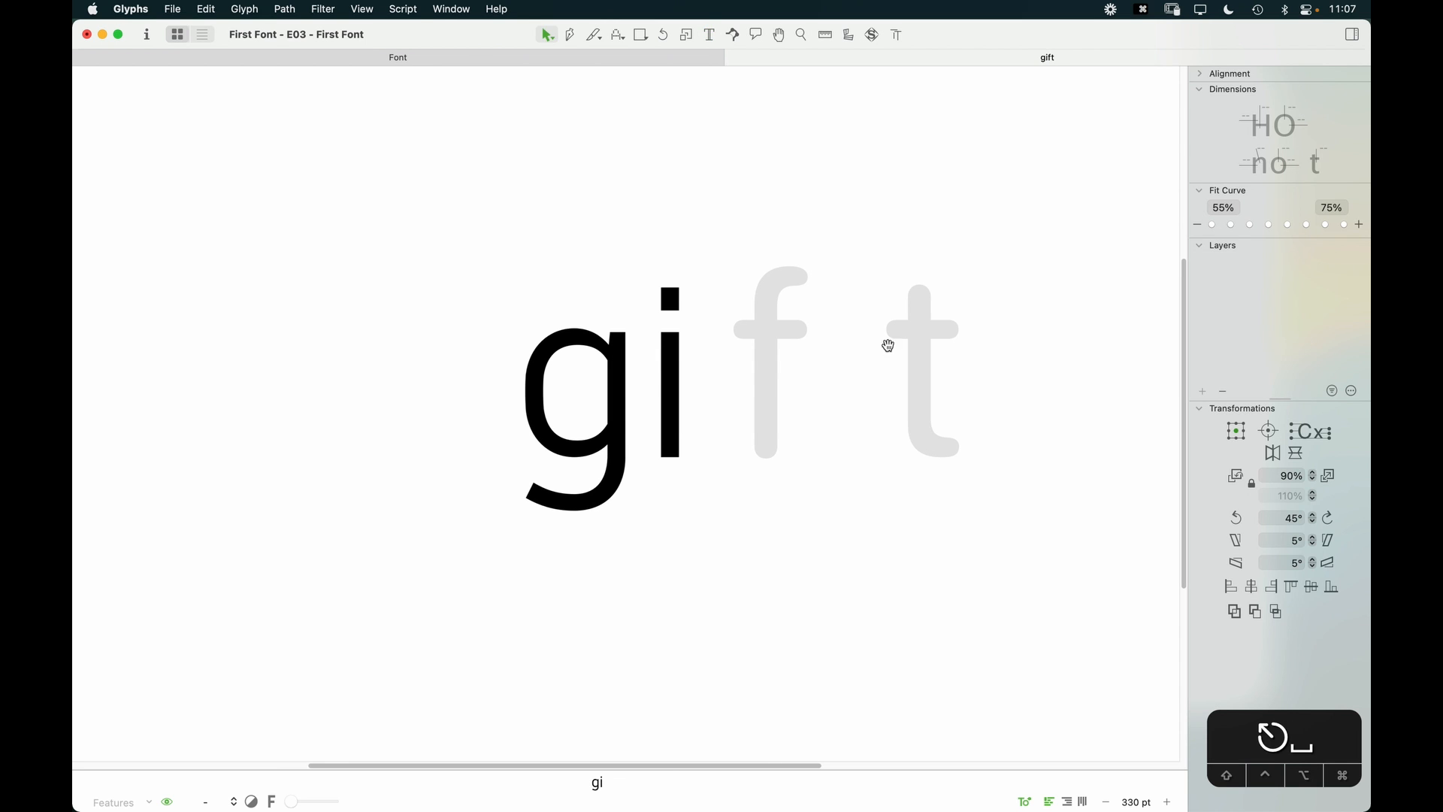
pyautogui.press('space')
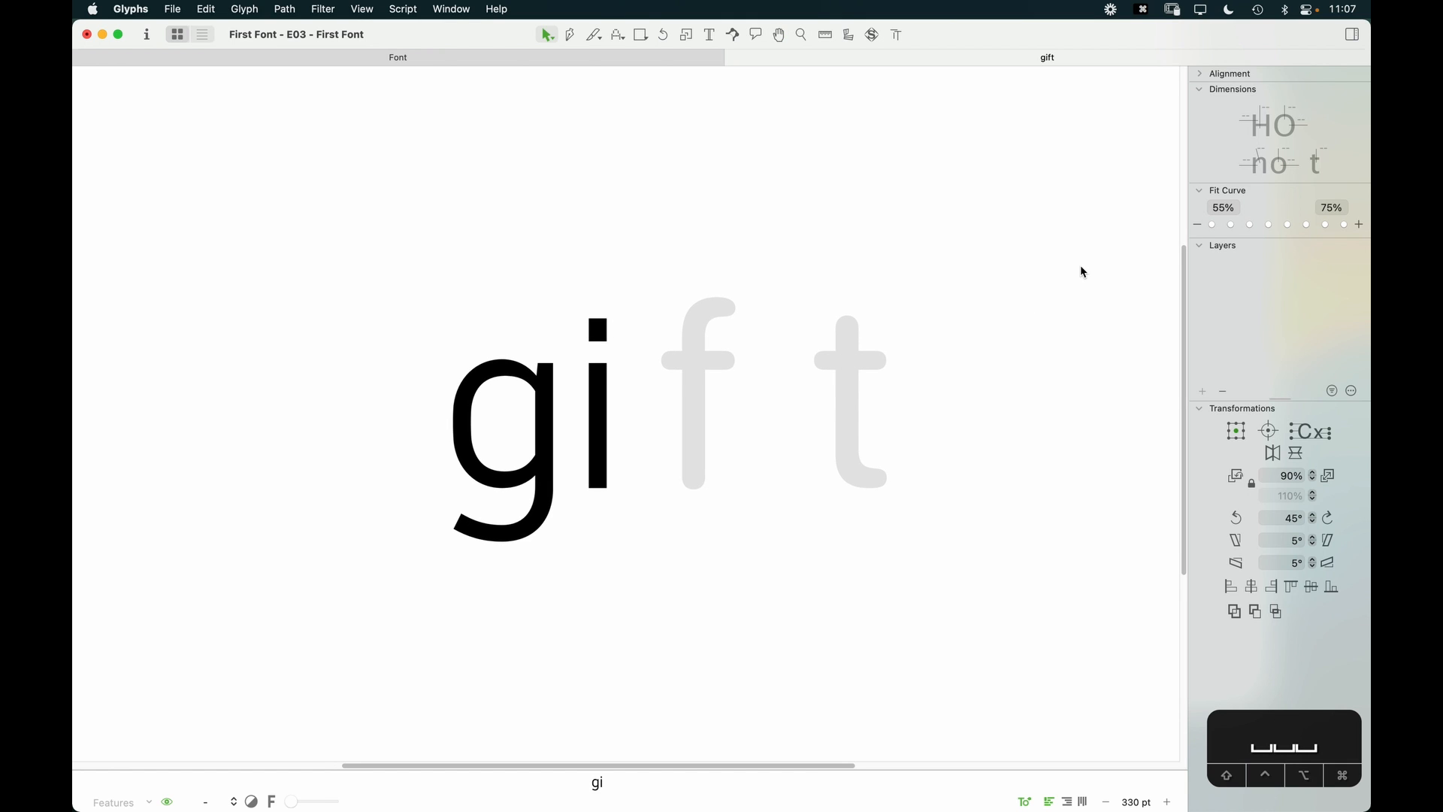
pyautogui.press('super+equal')
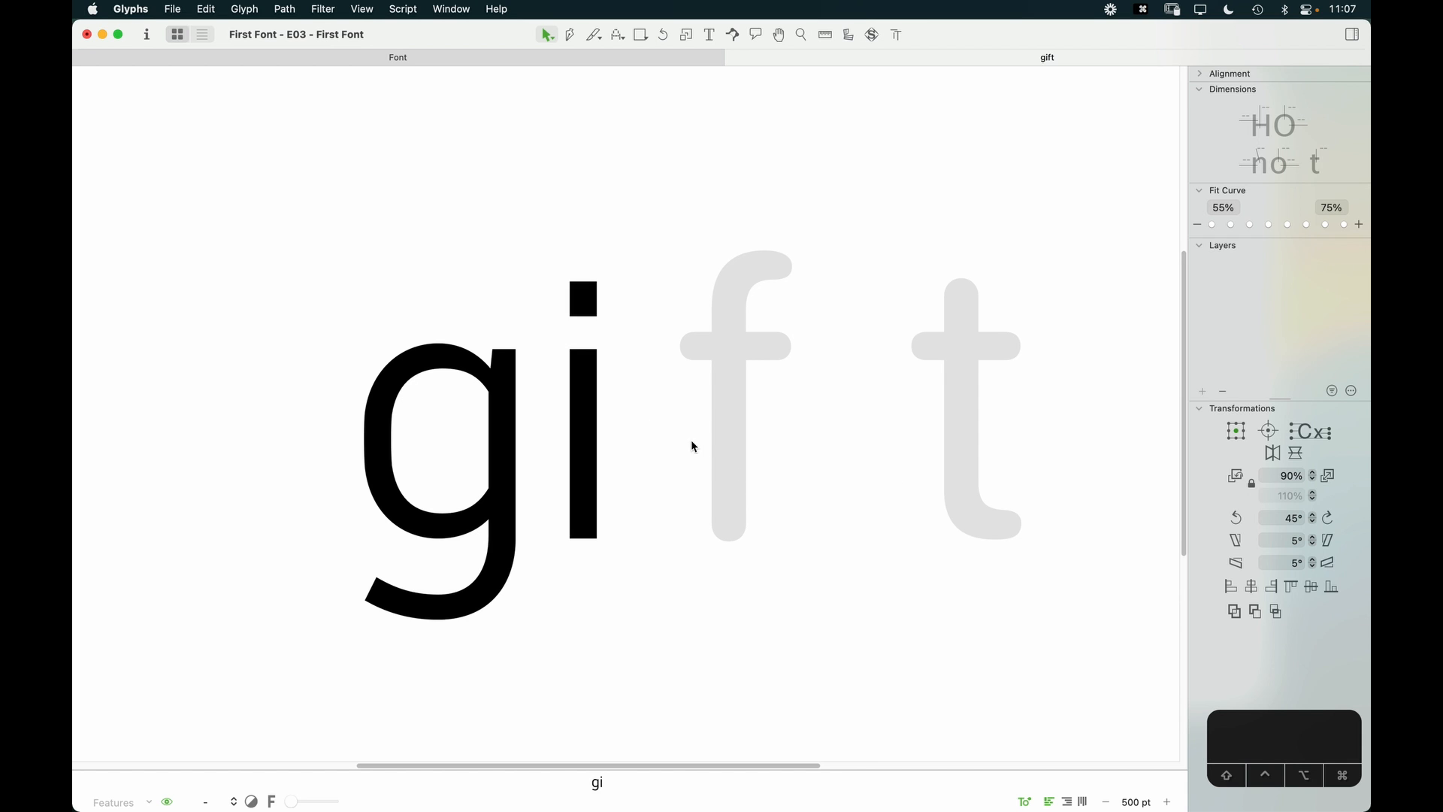
# Step: Copy the g's right stem together with its curved tail and paste both into the empty f glyph
pyautogui.doubleClick(517, 583)
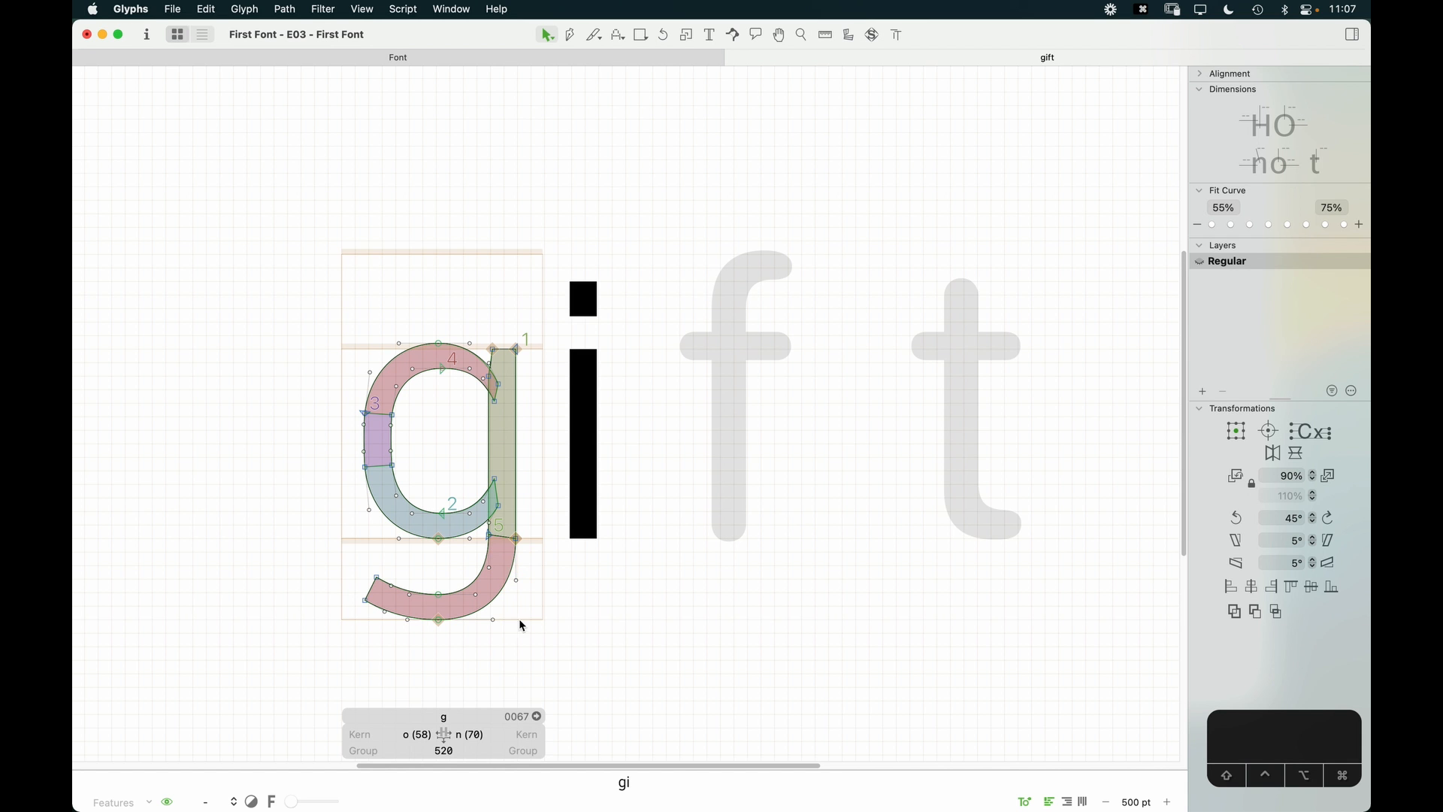
pyautogui.click(511, 587)
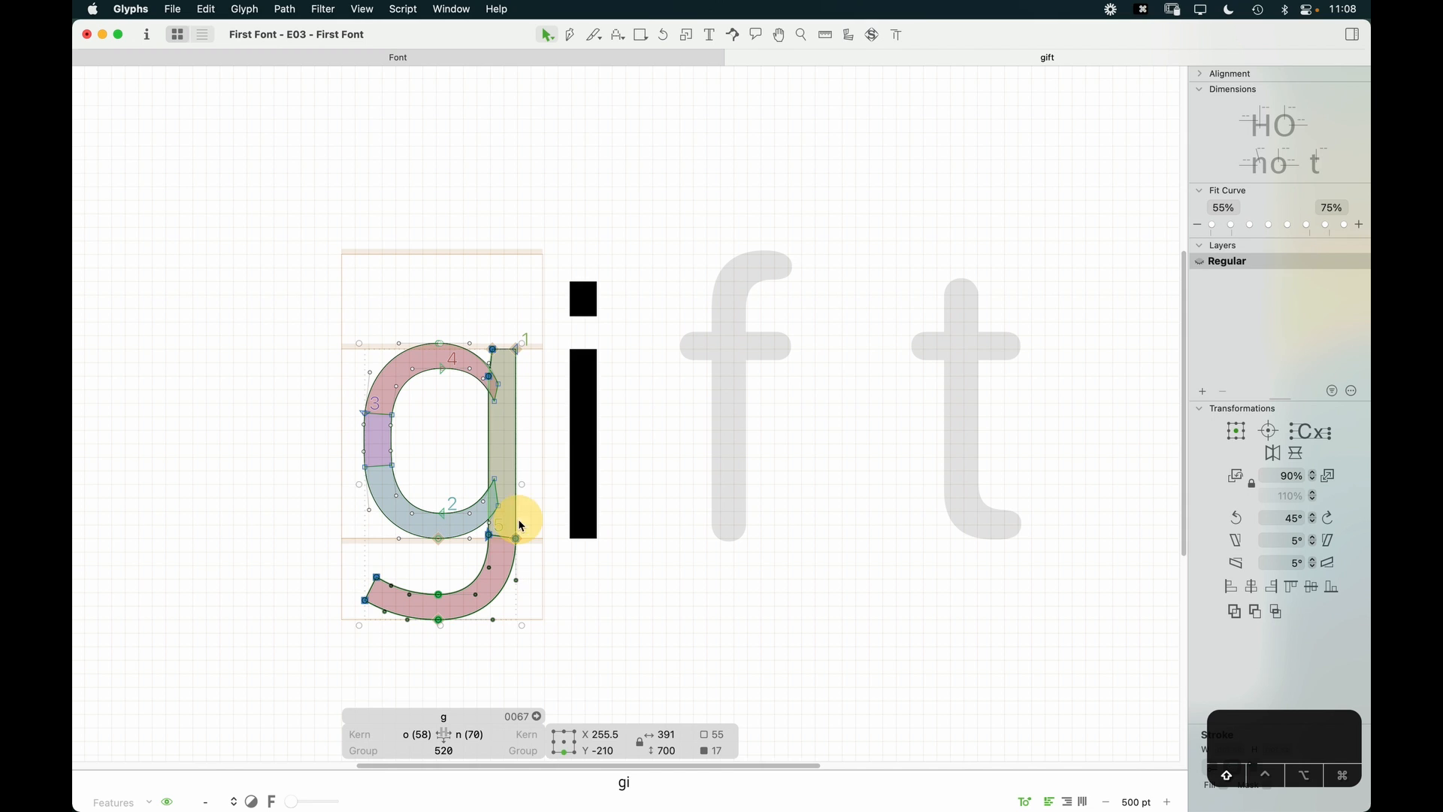
pyautogui.press('super+a')
pyautogui.keyDown('shift'); pyautogui.click(517, 507); pyautogui.keyUp('shift')
pyautogui.press('super+c')
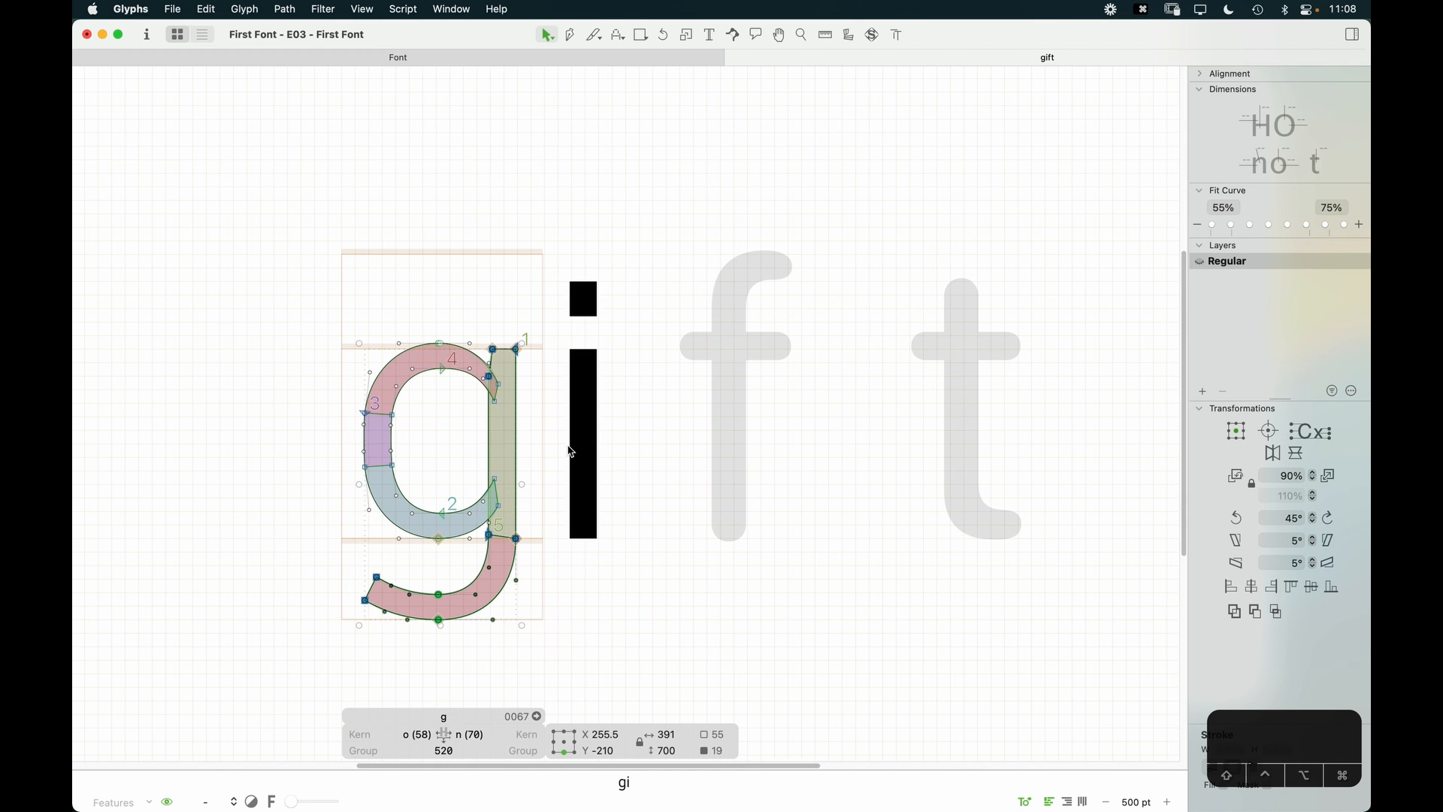
pyautogui.doubleClick(749, 468)
pyautogui.press('super+v')
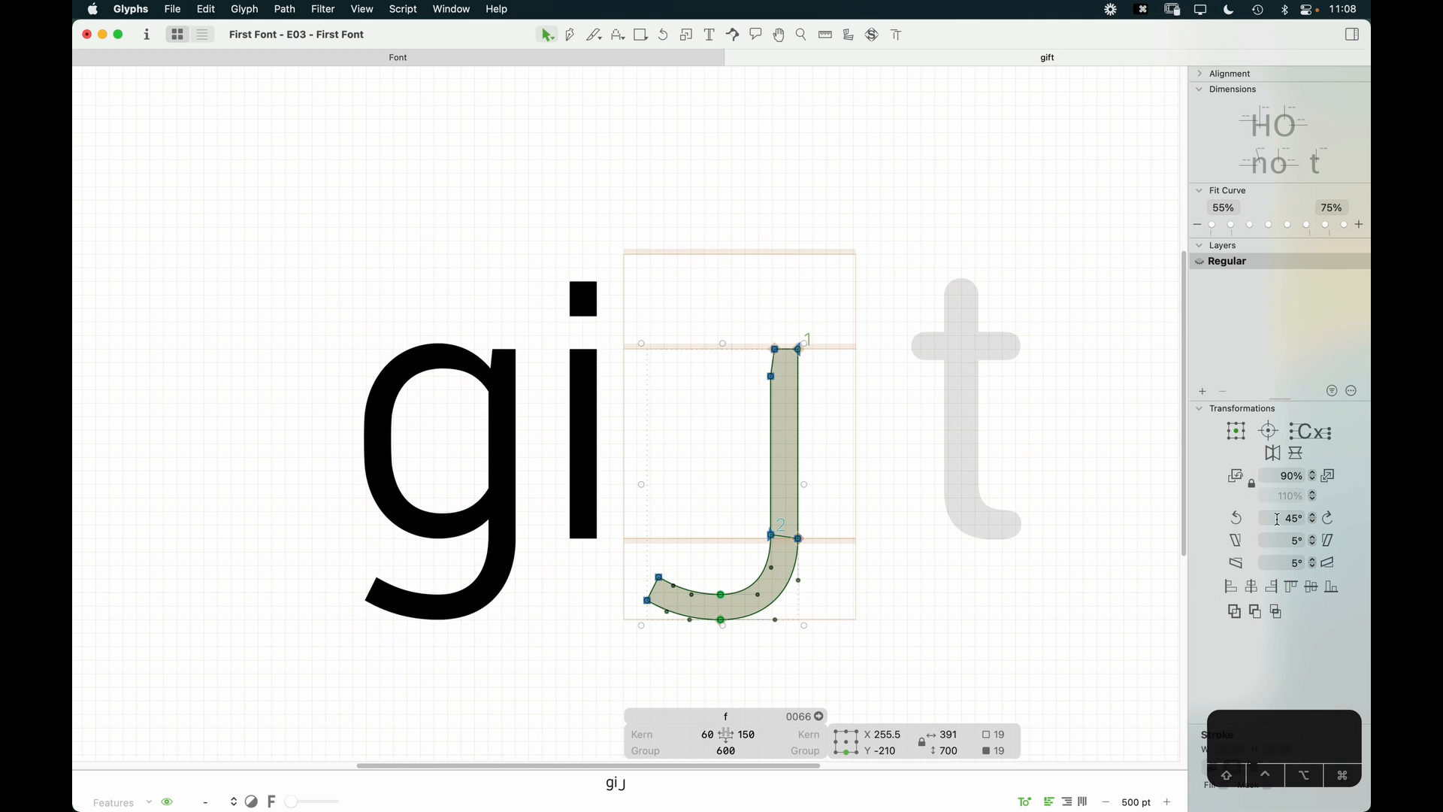
# Step: Mirror the pasted shape horizontally and vertically, and move it up and right to about X 309.5, Y 15
pyautogui.click(1274, 453)
pyautogui.click(1296, 453)
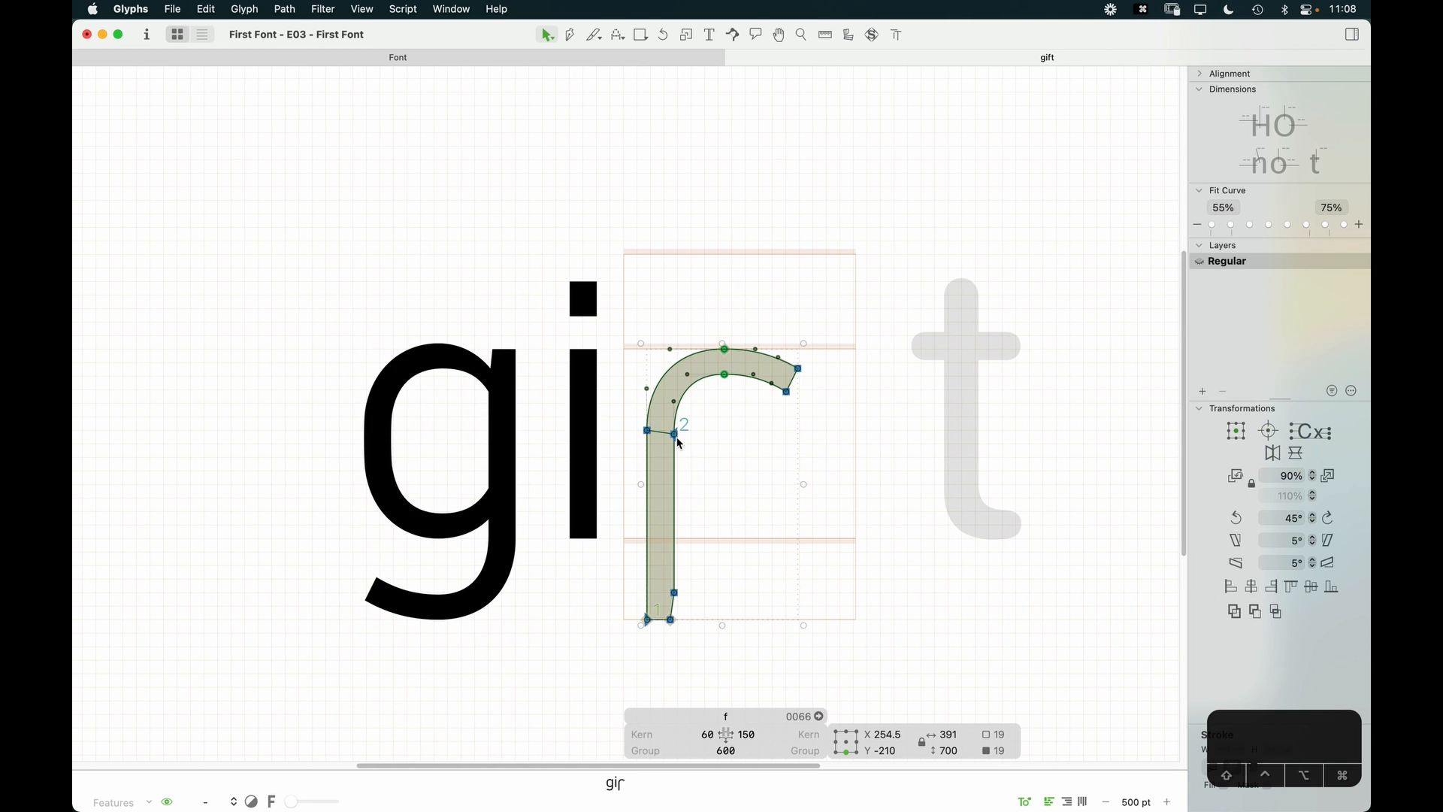
pyautogui.moveTo(679, 436); pyautogui.dragTo(696, 348)
# Step: Remove the slanted cut at the foot of the f's stem by squaring off its lower-right corner, and preview the word
pyautogui.press('z')
pyautogui.moveTo(783, 420); pyautogui.dragTo(605, 593)
pyautogui.press('v')
pyautogui.click(627, 412)
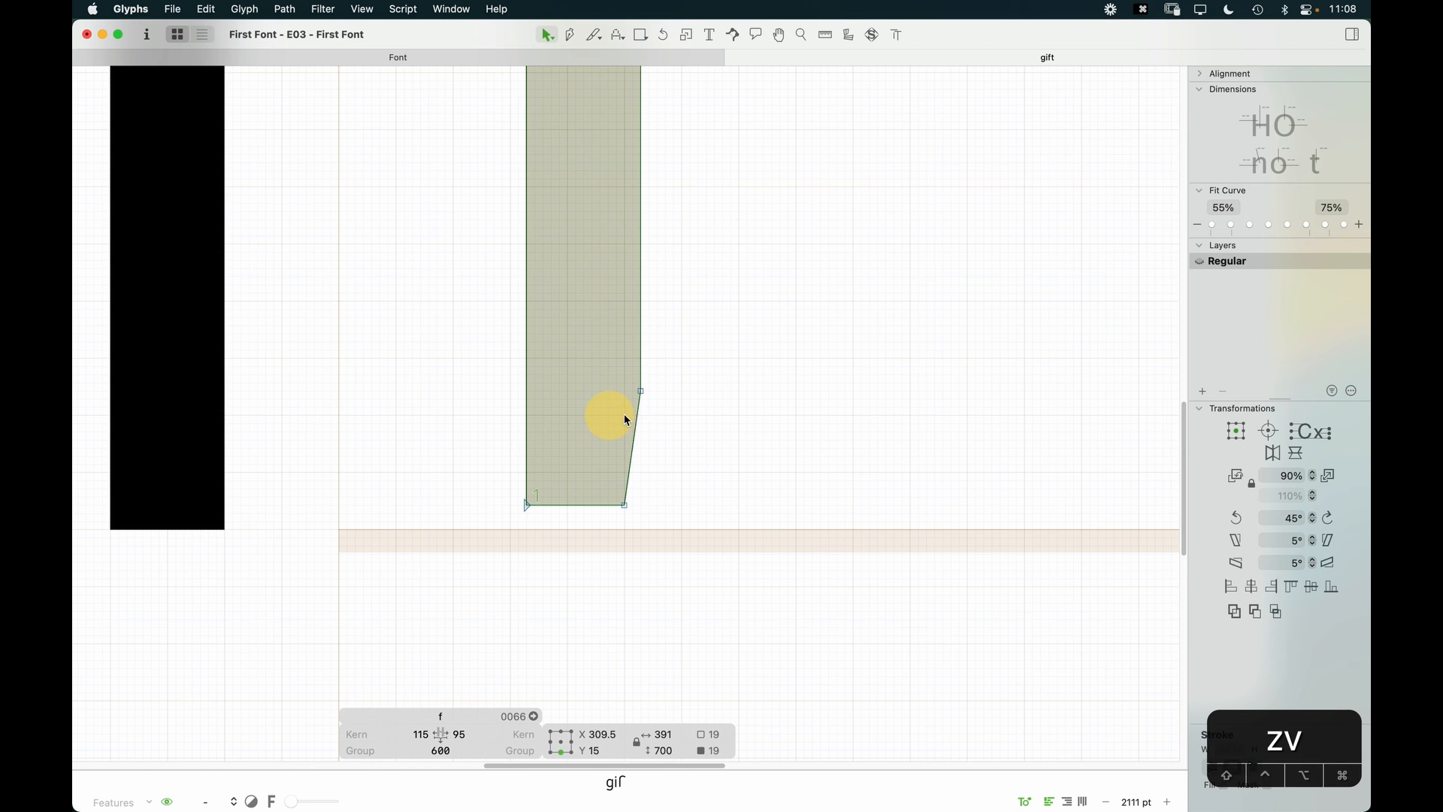
pyautogui.press('BackSpace')
pyautogui.click(625, 505)
pyautogui.press('super+z')
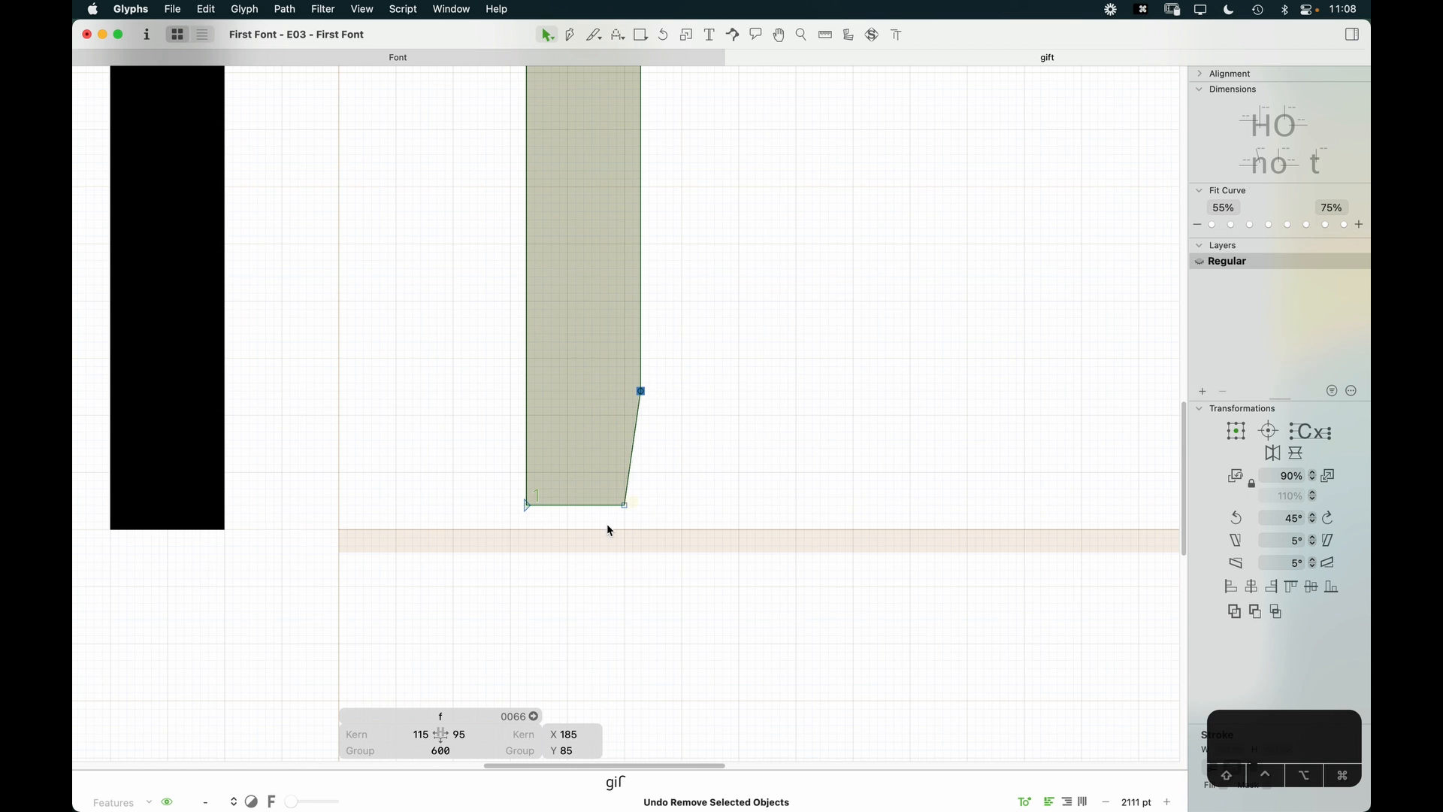
pyautogui.press('BackSpace')
pyautogui.moveTo(640, 391); pyautogui.dragTo(644, 509)
pyautogui.press('super+minus')
pyautogui.press('super+minus')
pyautogui.press('space')
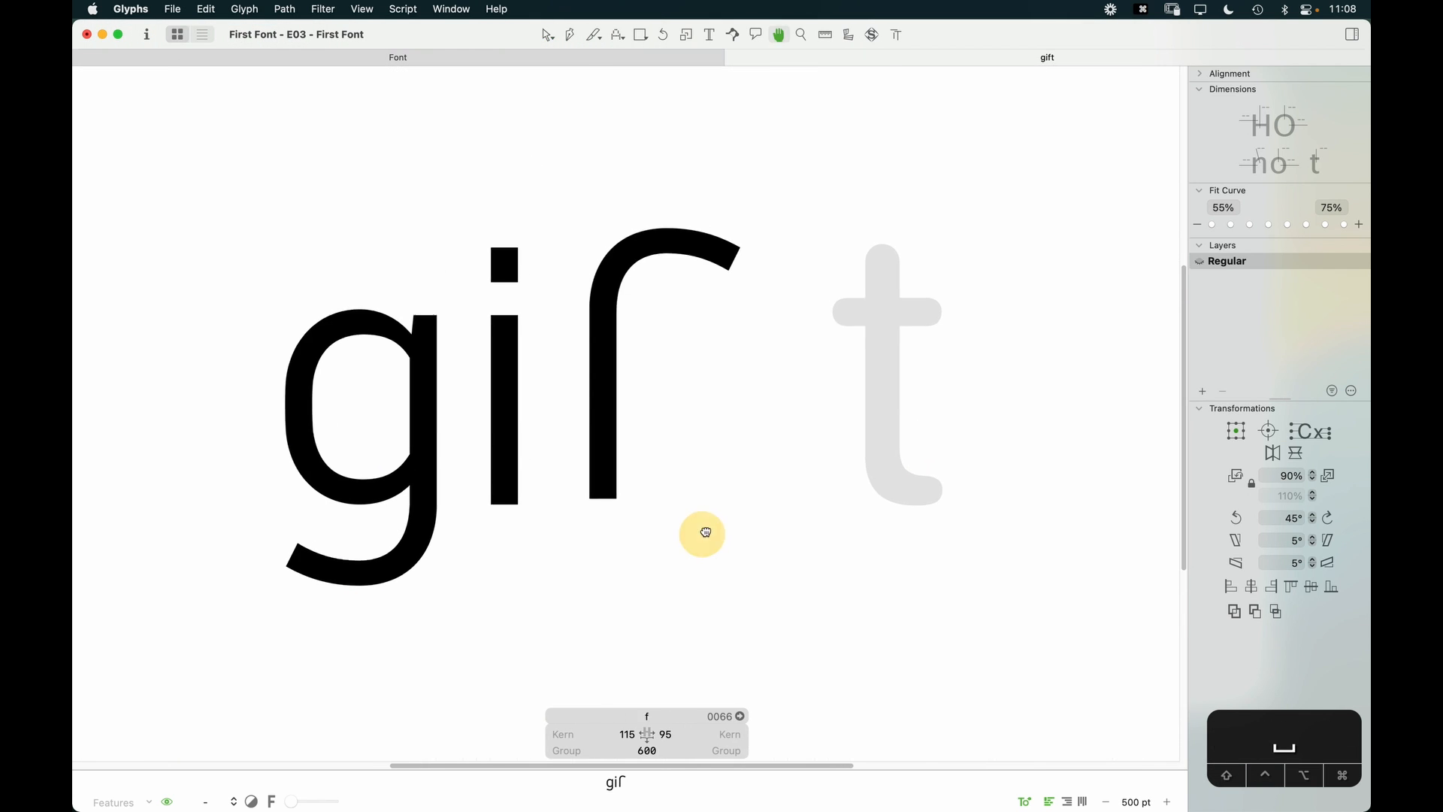
# Step: Select the whole f outline and raise it until the top of its hook sits on the ascender line
pyautogui.moveTo(822, 167); pyautogui.dragTo(583, 583)
pyautogui.click(558, 586)
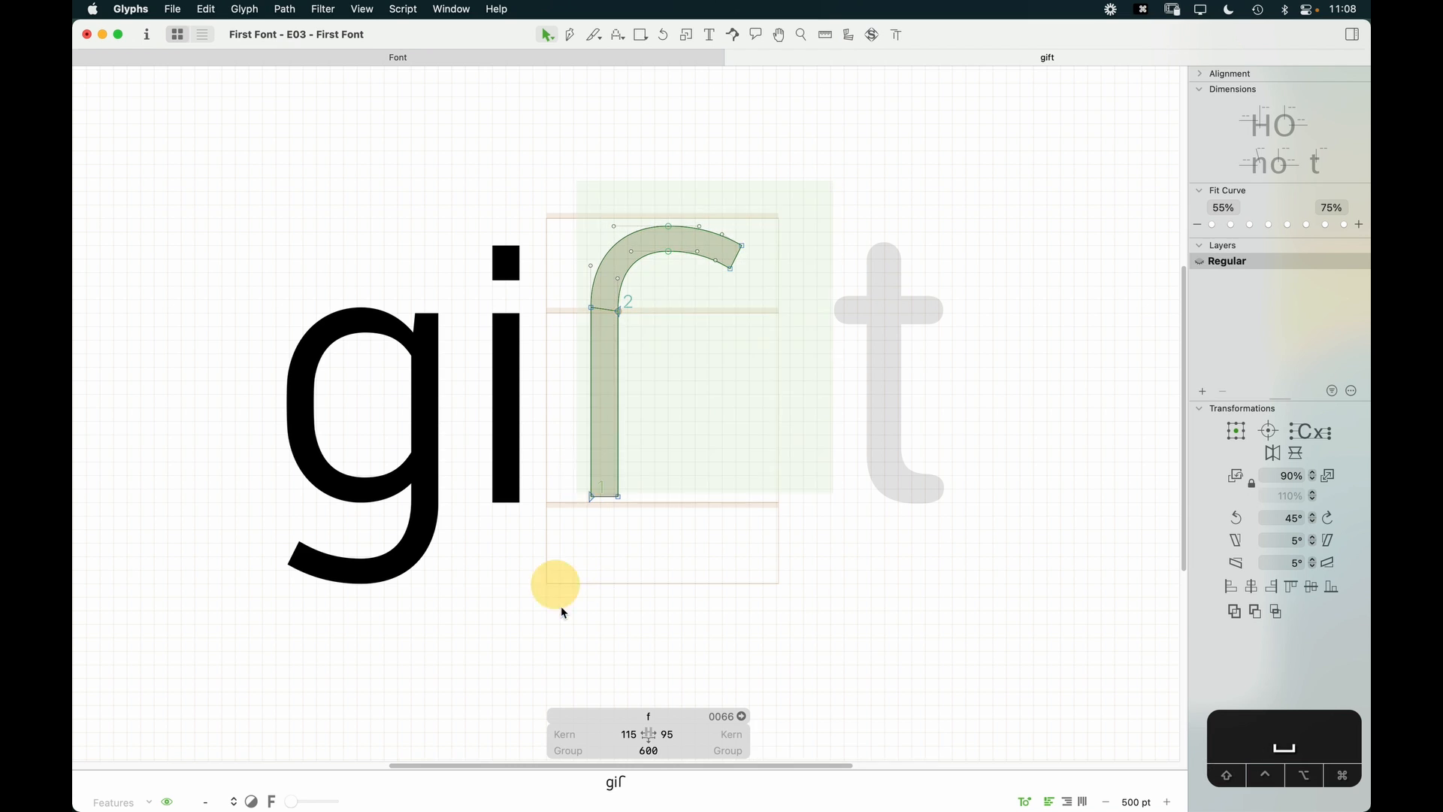
pyautogui.press('super+a')
pyautogui.press('Up')
pyautogui.press('Up')
pyautogui.press('Up')
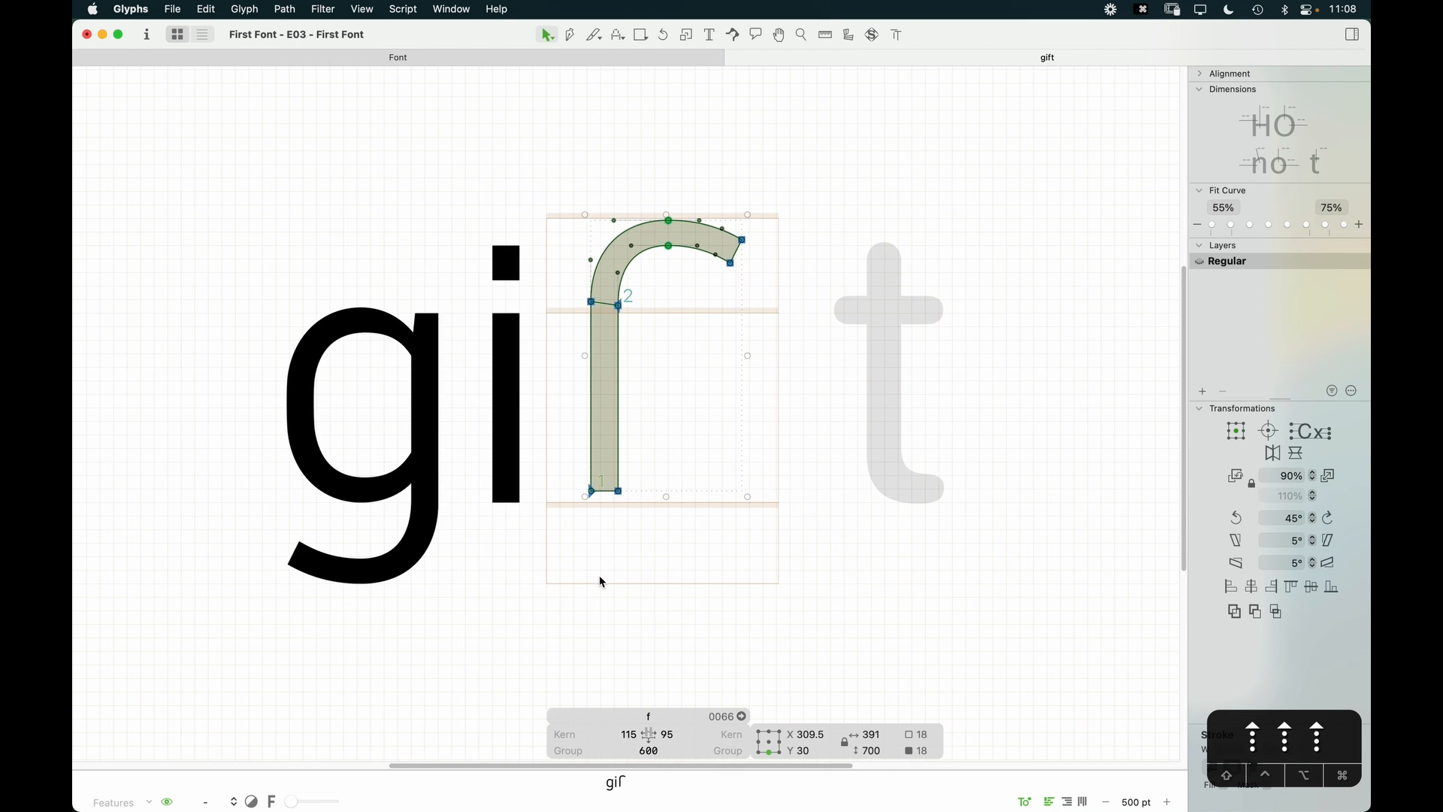
pyautogui.press('Up')
# Step: Move the two bottom points of the f's stem down onto the baseline
pyautogui.click(651, 444)
pyautogui.moveTo(651, 451); pyautogui.dragTo(579, 518)
pyautogui.press('Down')
pyautogui.press('Down')
pyautogui.press('Down')
pyautogui.press('Down')
pyautogui.press('Down')
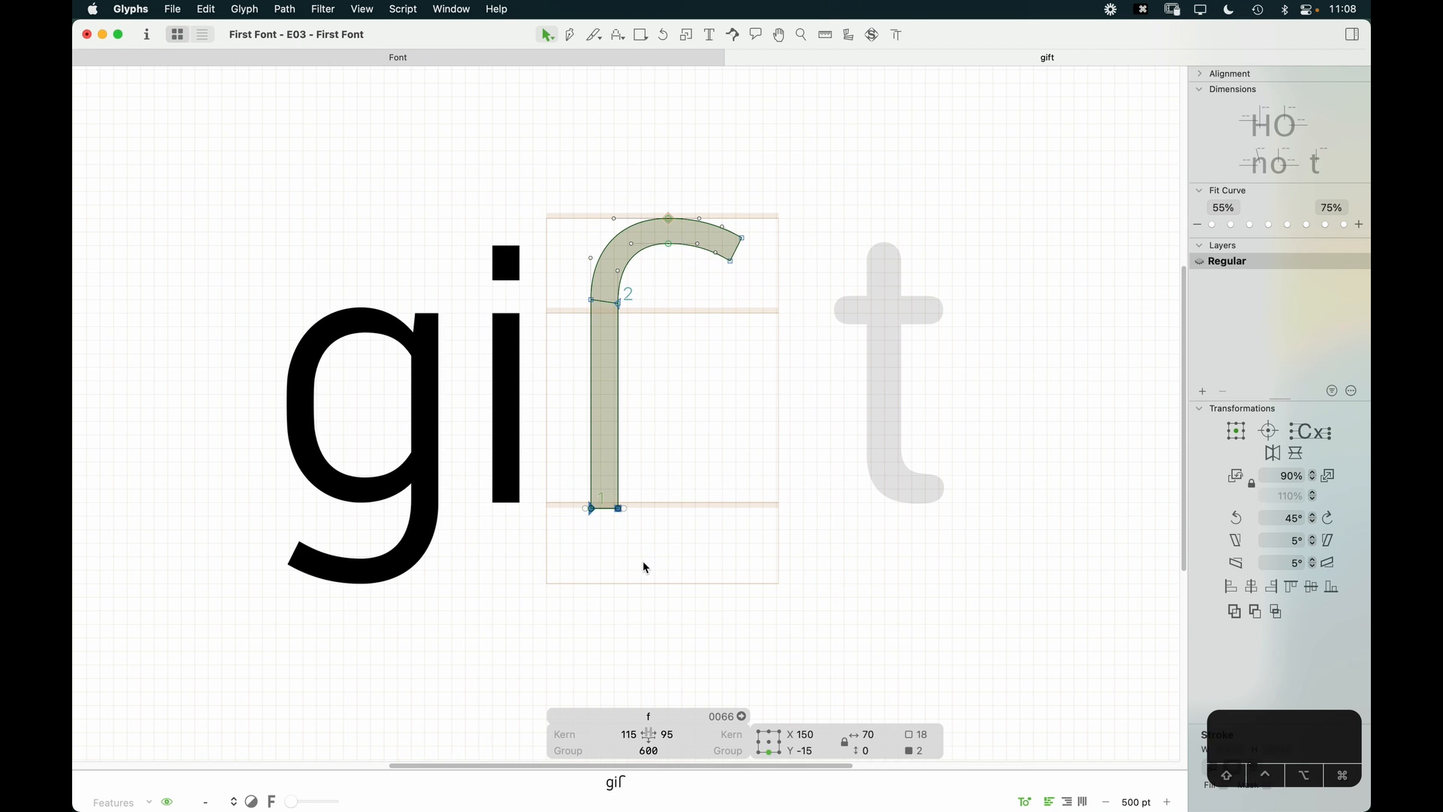
pyautogui.press('Up')
pyautogui.press('Up')
pyautogui.press('Up')
# Step: Draw a rectangular crossbar about 60 units high across the f's stem, just below the x-height line
pyautogui.press('z')
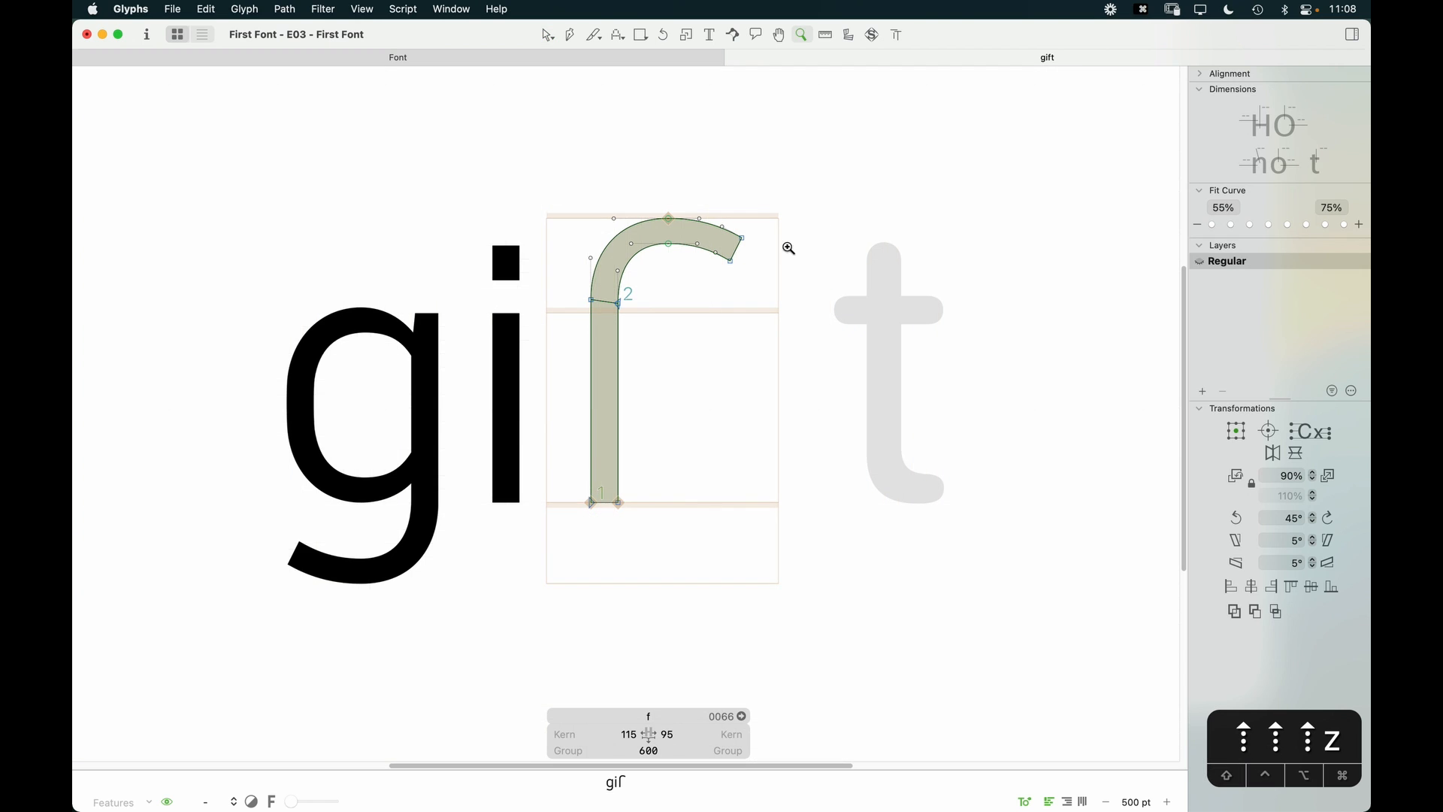
pyautogui.moveTo(788, 248); pyautogui.dragTo(475, 487)
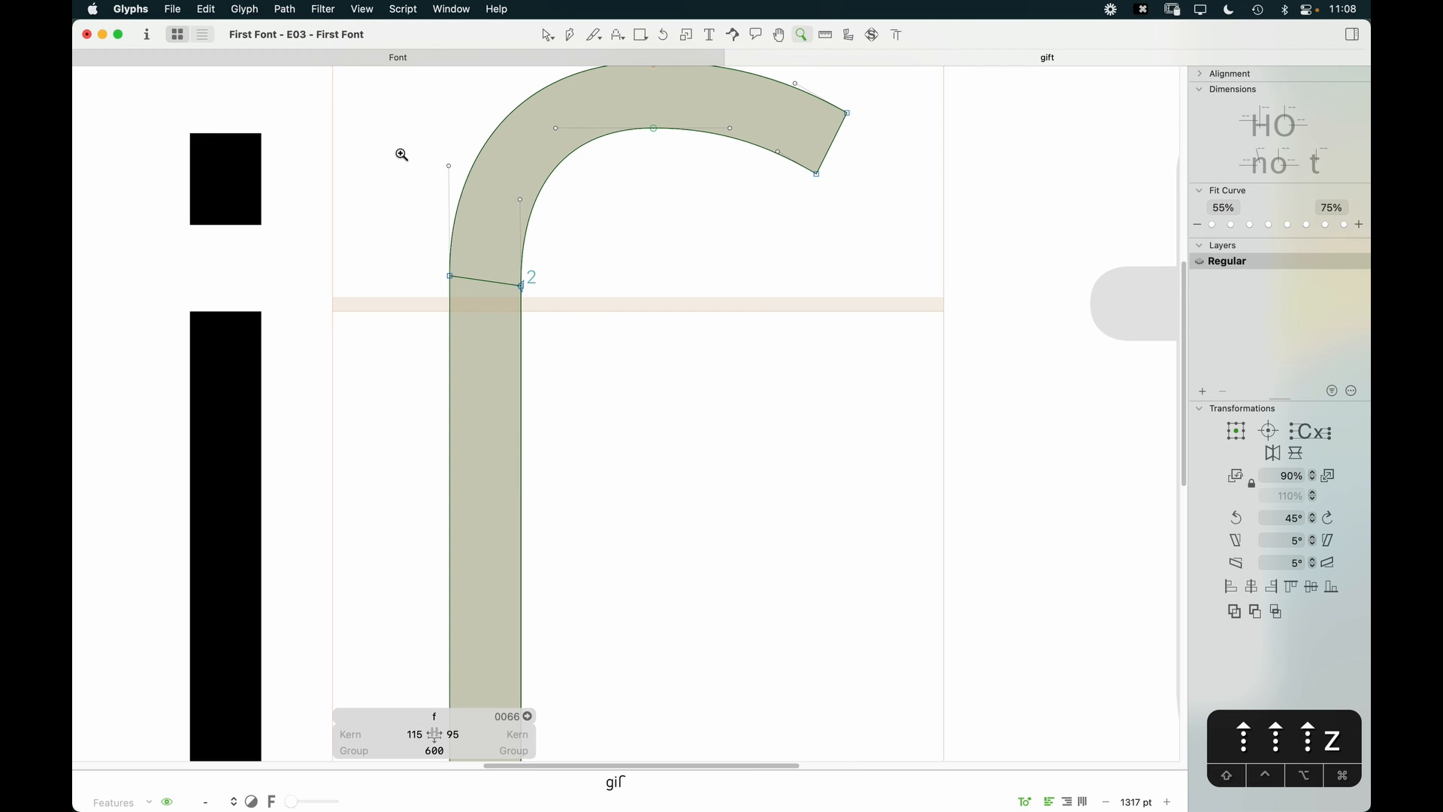
pyautogui.click(641, 36)
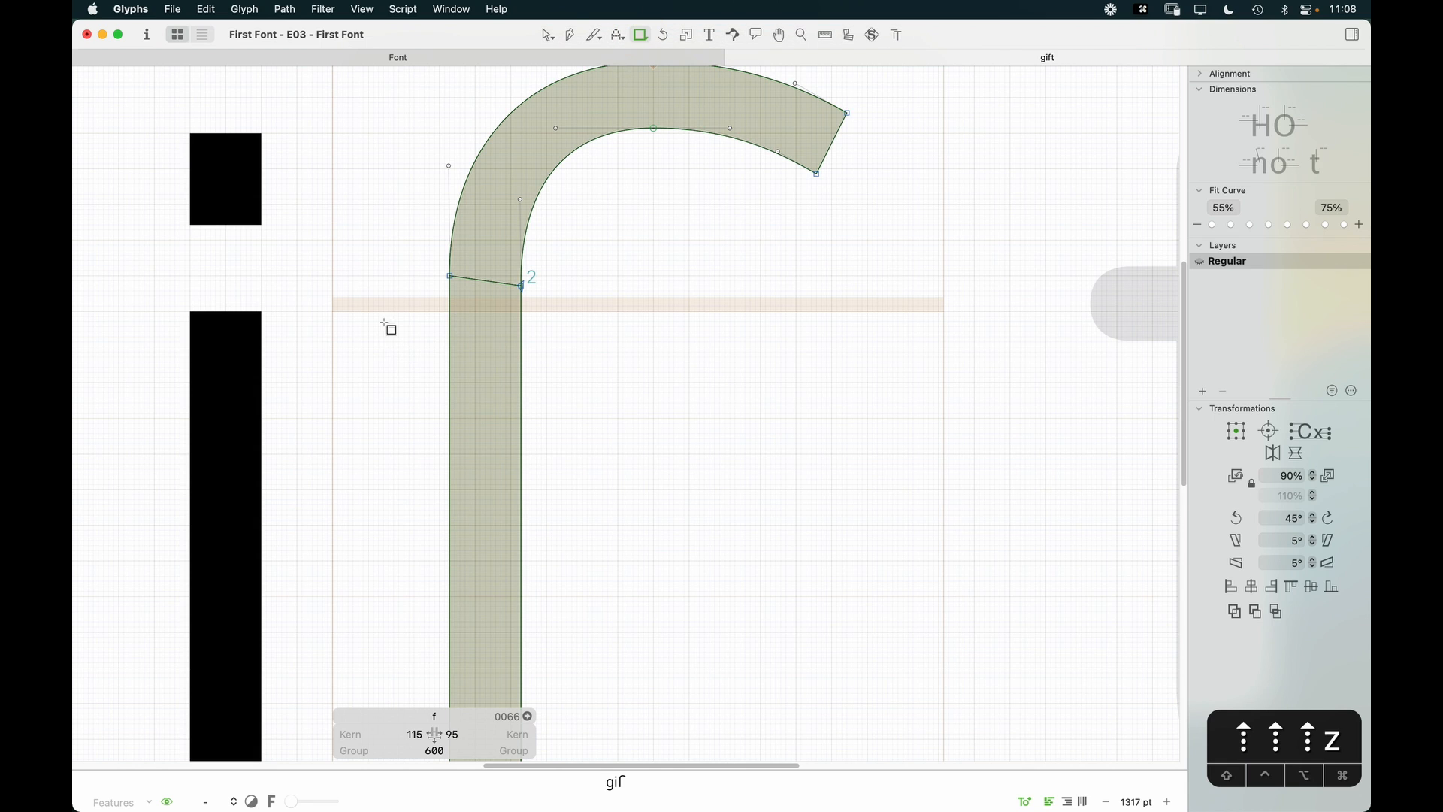
pyautogui.moveTo(368, 353)
pyautogui.mouseDown()
pyautogui.moveTo(1179, 598)
pyautogui.moveTo(661, 393)
pyautogui.moveTo(736, 390)
pyautogui.moveTo(760, 416)
pyautogui.mouseUp()
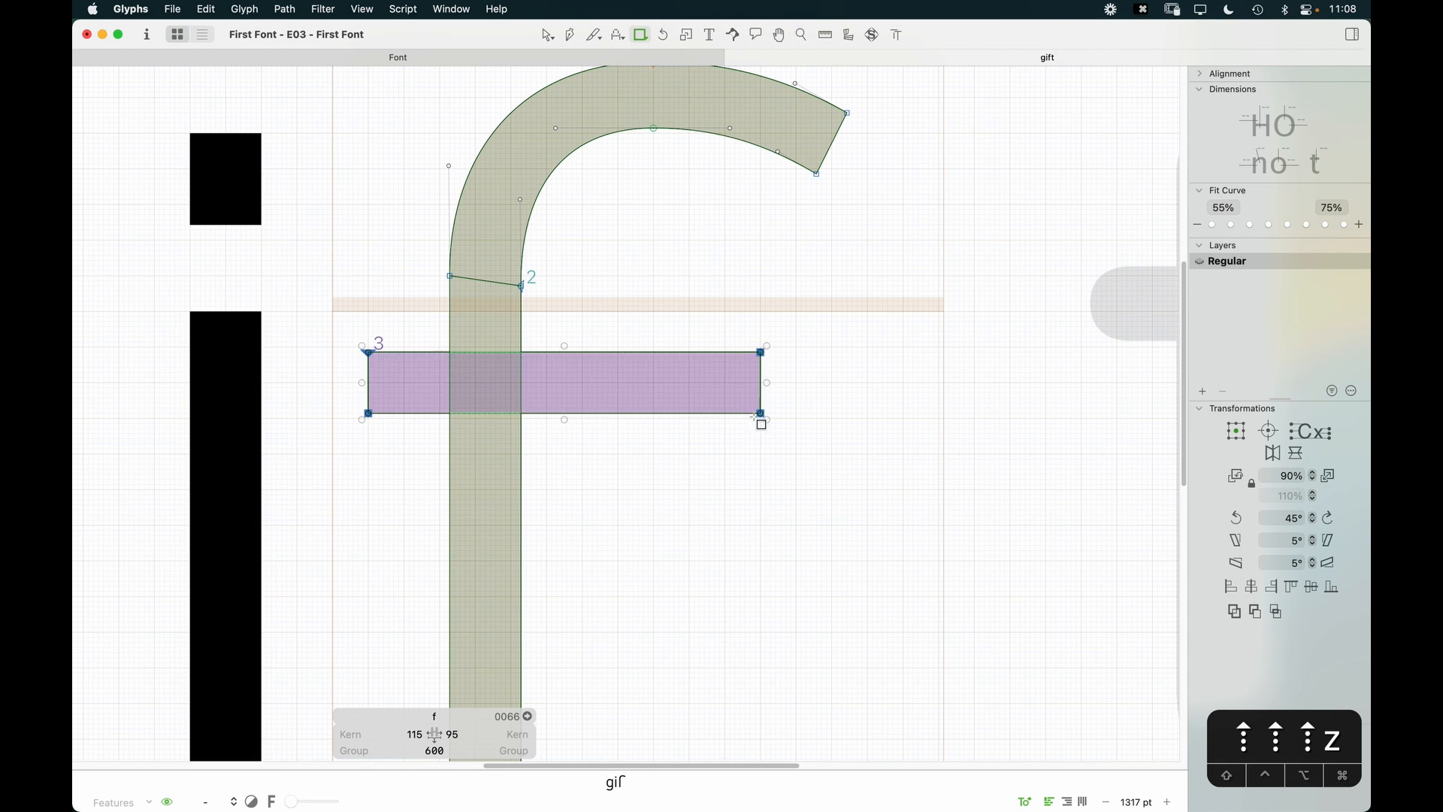
pyautogui.press('v')
pyautogui.press('super+minus')
pyautogui.press('super+minus')
pyautogui.press('super+minus')
pyautogui.press('super+minus')
pyautogui.press('space')
pyautogui.moveTo(733, 523); pyautogui.dragTo(762, 554)
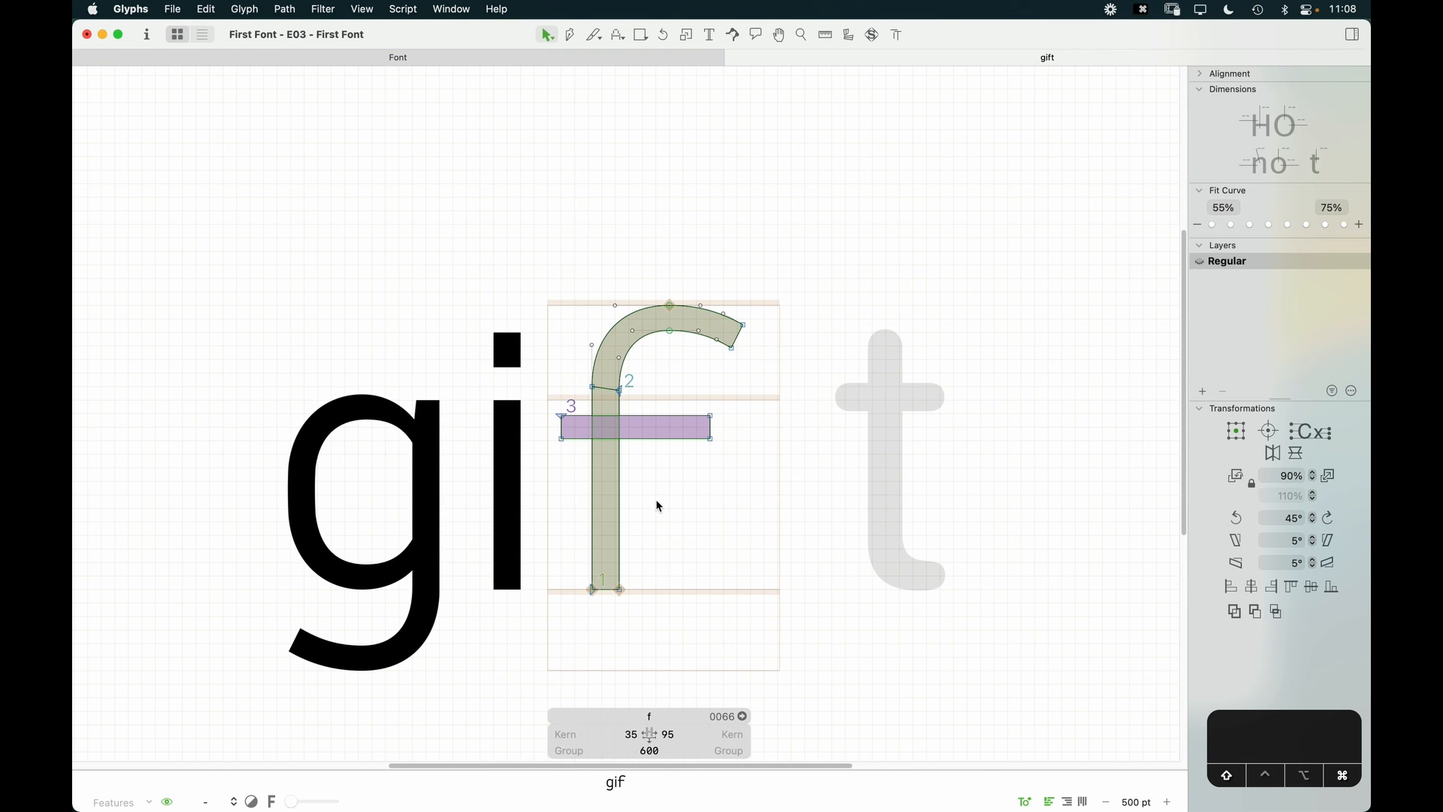
# Step: Add the n glyph as a reference component in the f and shift it left toward the crossbar's left end
pyautogui.press('shift+super+c')
pyautogui.write('n')
pyautogui.press('Return')
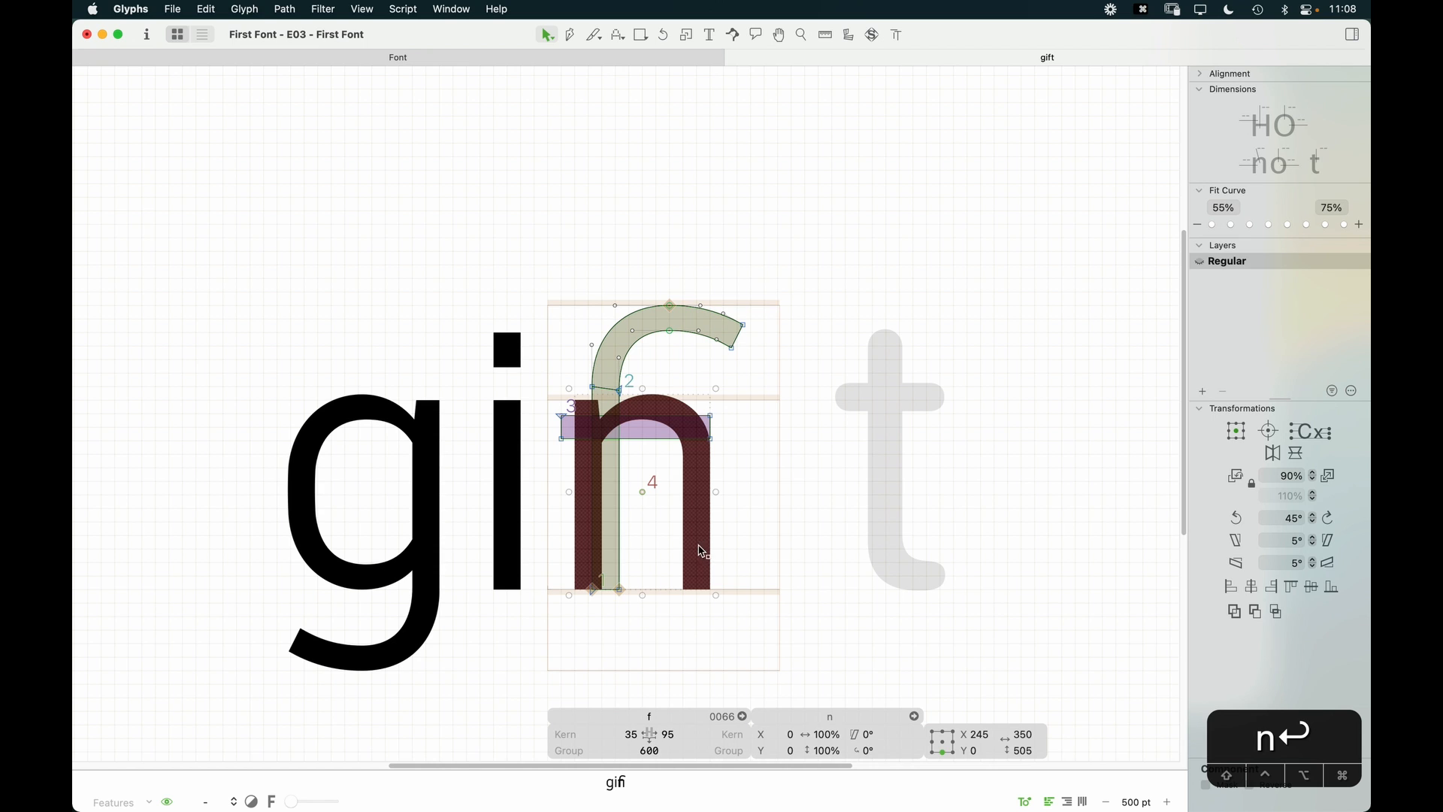
pyautogui.hotkey('shift', 'Left')
pyautogui.hotkey('shift', 'Right')
pyautogui.press('Left')
pyautogui.press('Left')
pyautogui.press('Left')
pyautogui.press('Left')
pyautogui.press('Left')
pyautogui.press('Left')
pyautogui.press('Left')
pyautogui.press('Left')
pyautogui.press('Left')
pyautogui.press('Left')
pyautogui.press('Left')
pyautogui.press('Left')
pyautogui.press('Left')
pyautogui.press('Left')
pyautogui.press('Left')
pyautogui.press('Left')
pyautogui.press('Left')
pyautogui.press('Left')
pyautogui.press('Left')
pyautogui.press('Left')
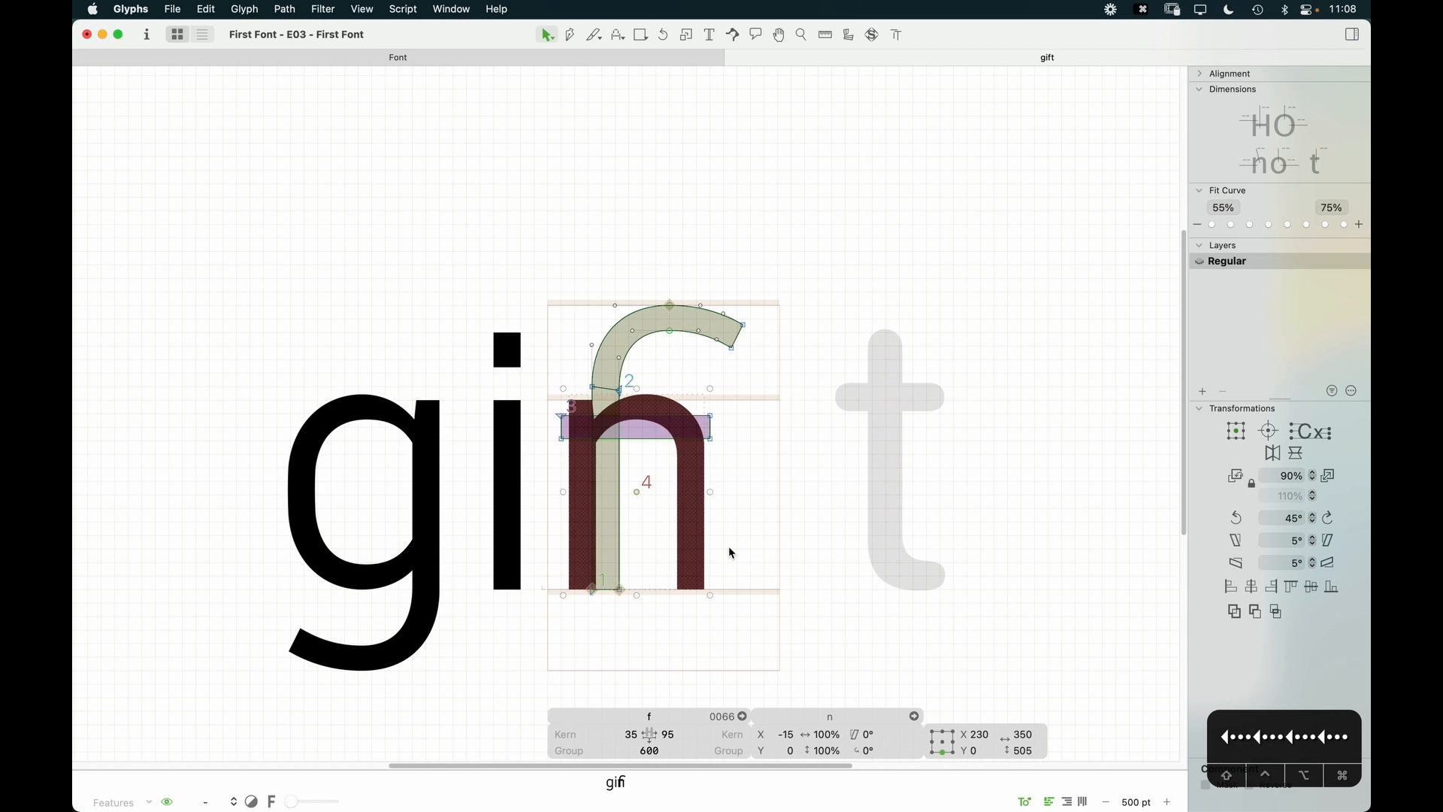
# Step: Shorten the crossbar from its right end to match the n's width, making it 350 units wide
pyautogui.moveTo(734, 553); pyautogui.dragTo(703, 398)
pyautogui.hotkey('shift', 'Left')
pyautogui.hotkey('shift', 'Left')
pyautogui.hotkey('shift', 'Left')
pyautogui.hotkey('shift', 'Left')
pyautogui.hotkey('shift', 'Left')
pyautogui.hotkey('shift', 'Right')
pyautogui.hotkey('shift', 'Right')
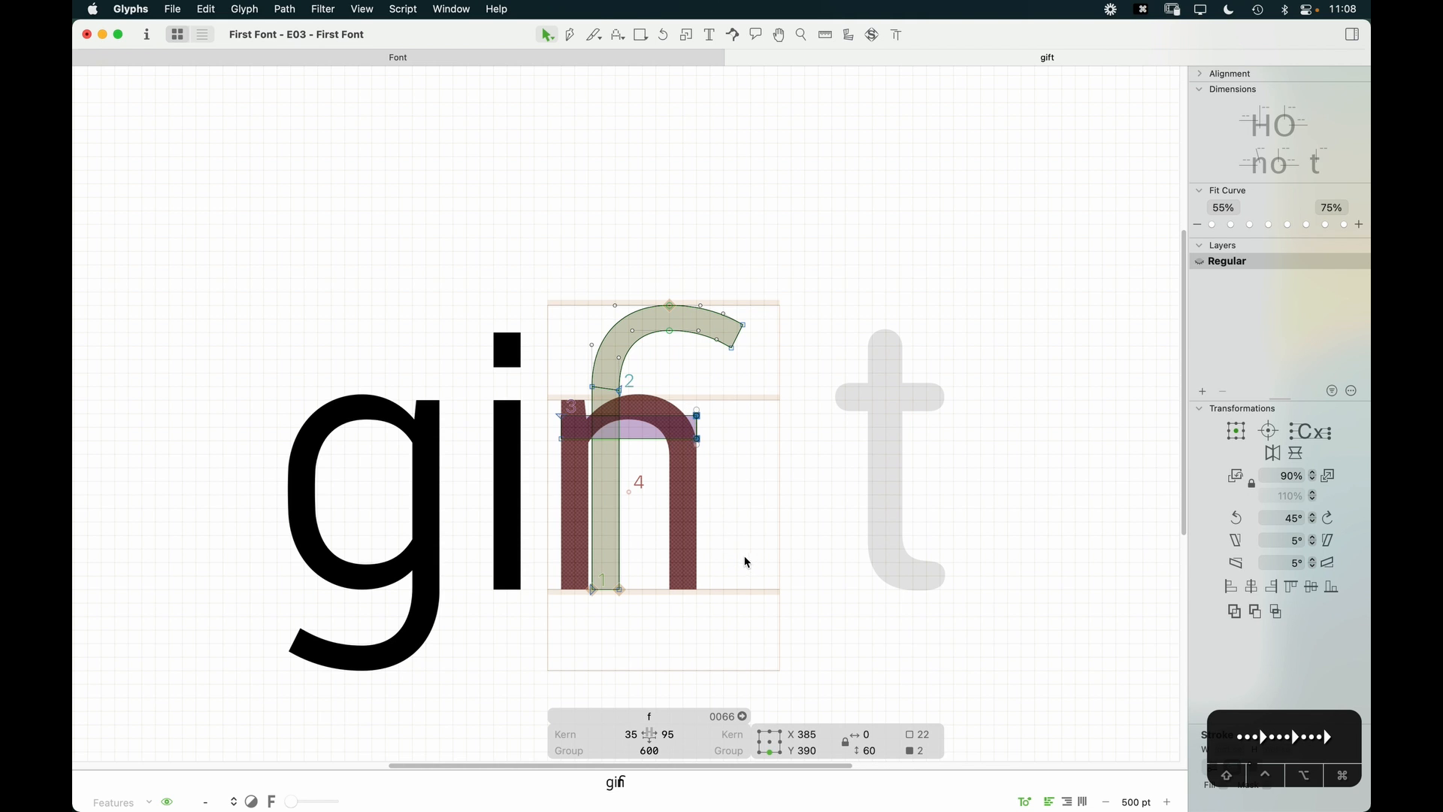
pyautogui.hotkey('shift', 'Left')
pyautogui.click(735, 553)
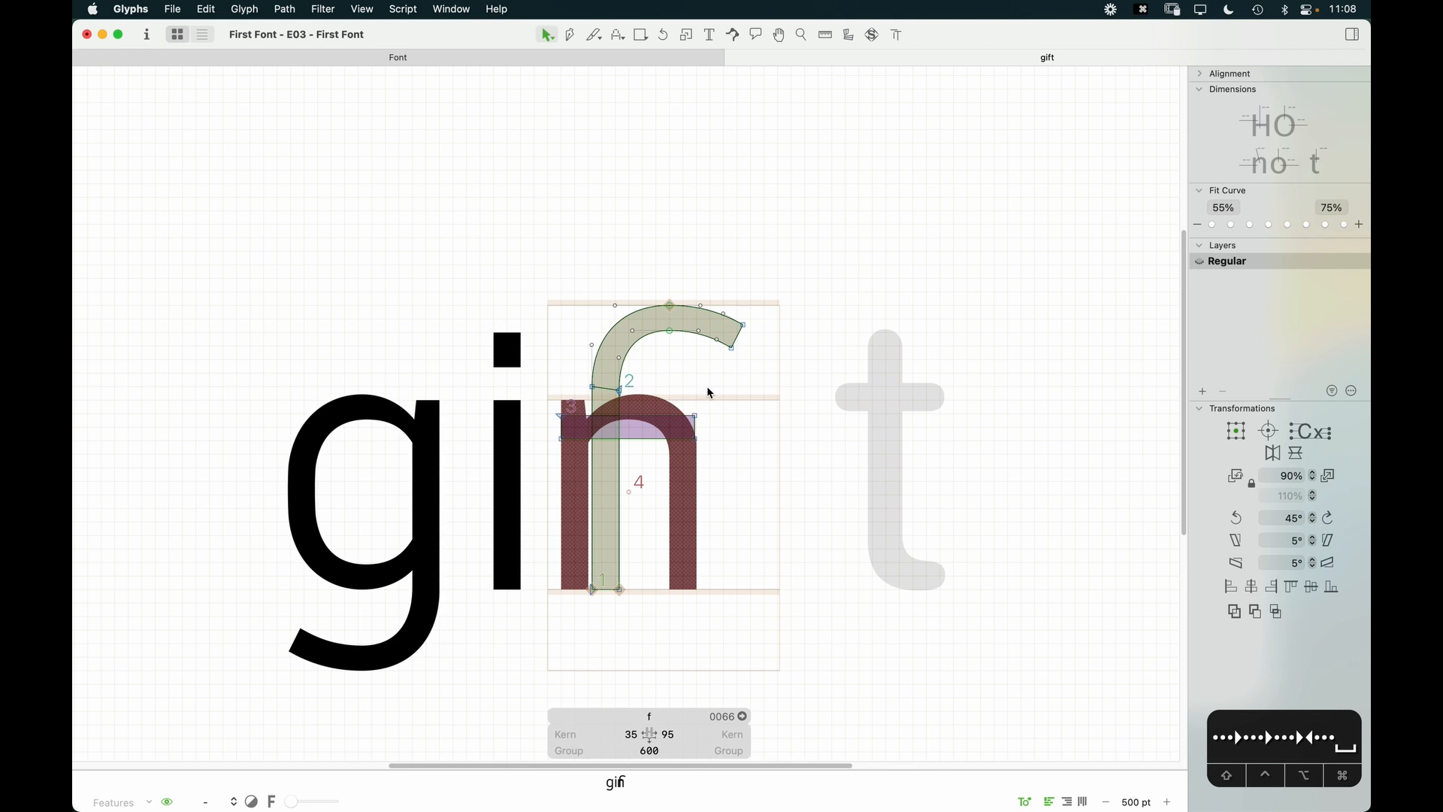
pyautogui.moveTo(710, 395); pyautogui.dragTo(672, 469)
pyautogui.press('Right')
pyautogui.press('Right')
pyautogui.press('Right')
pyautogui.press('Right')
pyautogui.press('Right')
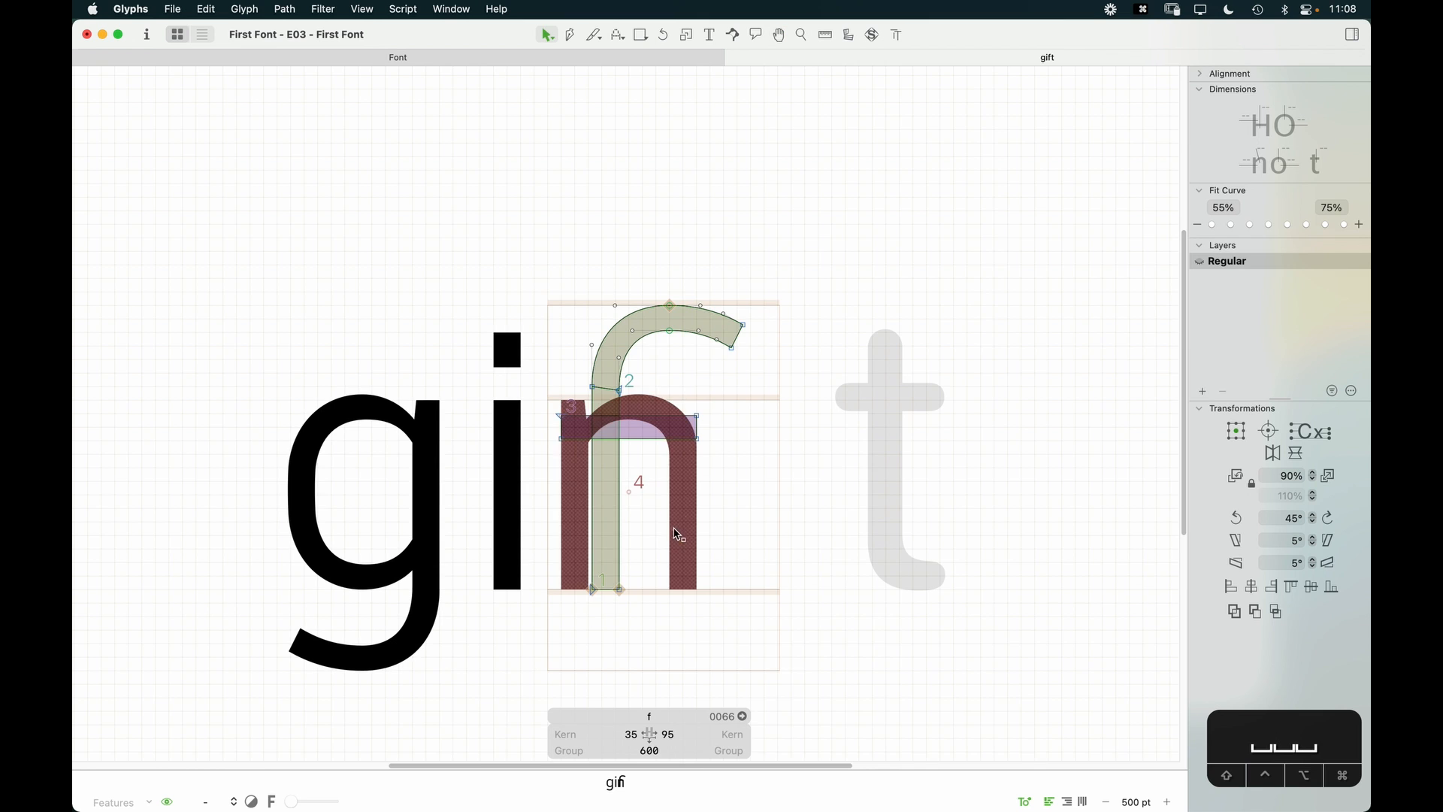
# Step: Delete the n reference component and preview the letters without their outlines
pyautogui.press('BackSpace')
pyautogui.click(680, 567)
pyautogui.press('space')
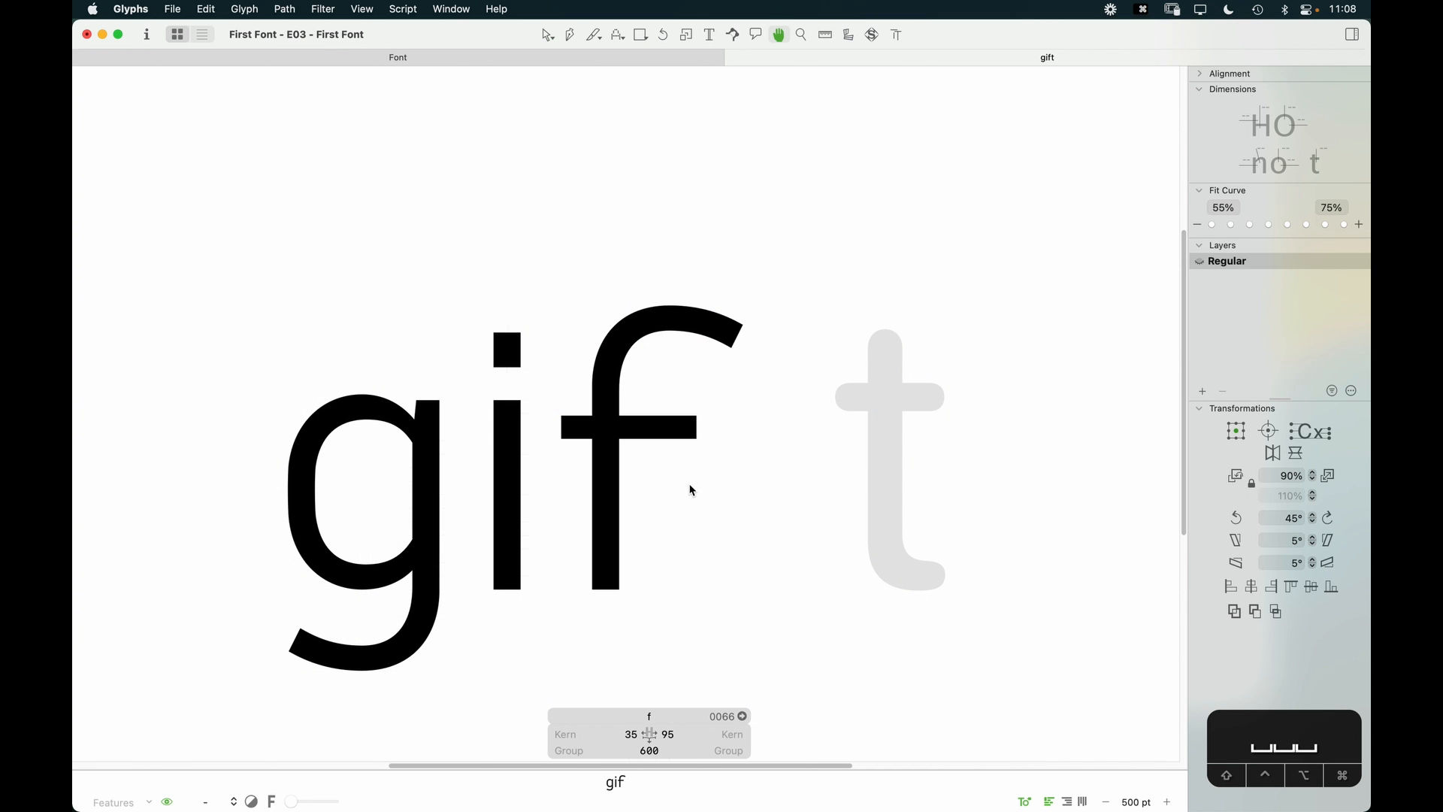
# Step: Move the crossbar to Y 430 so its top edge sits on the x-height line, and preview it
pyautogui.press('Down')
pyautogui.press('Down')
pyautogui.press('Down')
pyautogui.press('Down')
pyautogui.press('Down')
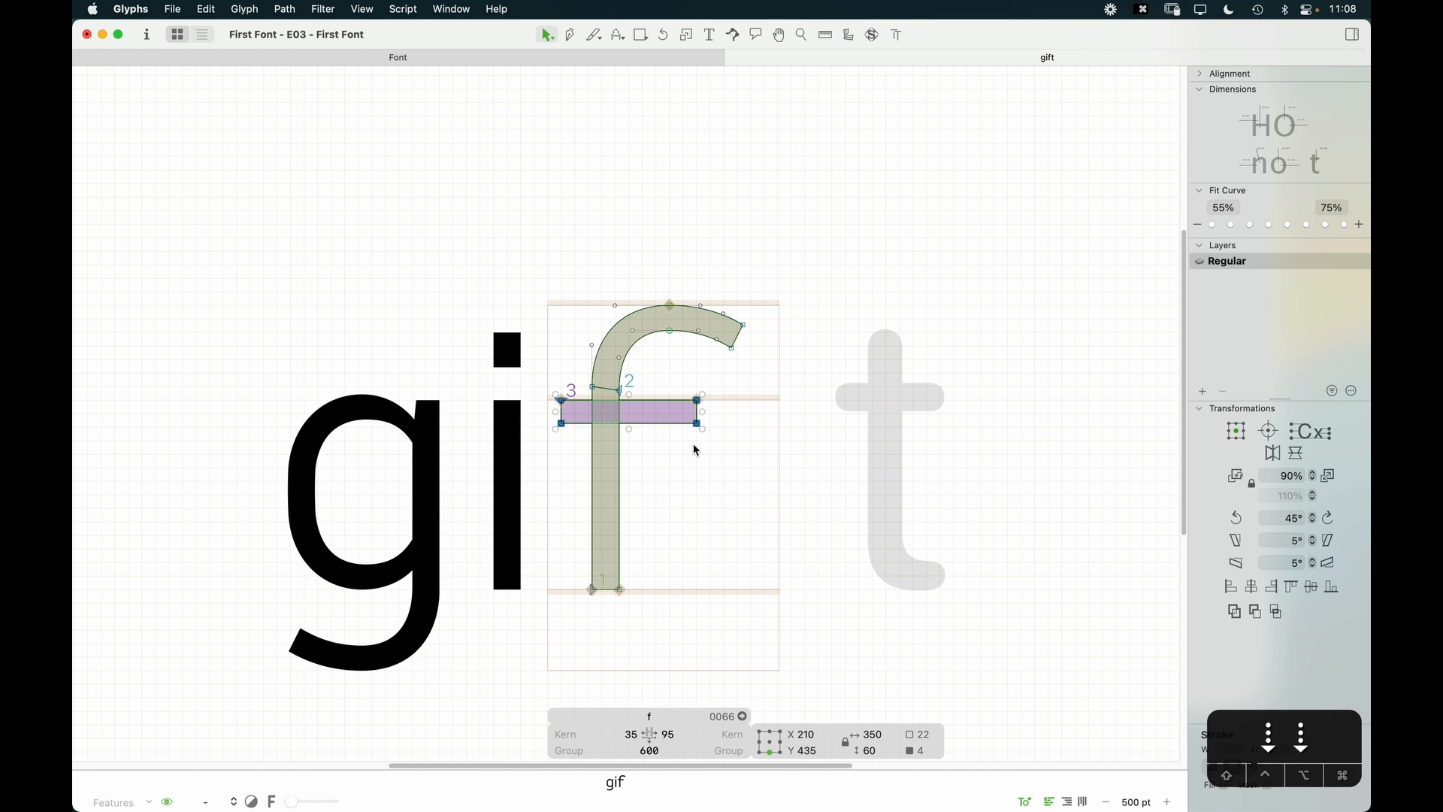
pyautogui.press('space')
# Step: Shift the top curve points and the terminal of the f's hook left by 40 units, to X 370
pyautogui.press('z')
pyautogui.moveTo(800, 248); pyautogui.dragTo(549, 550)
pyautogui.press('v')
pyautogui.press('space')
pyautogui.moveTo(719, 396); pyautogui.dragTo(786, 341)
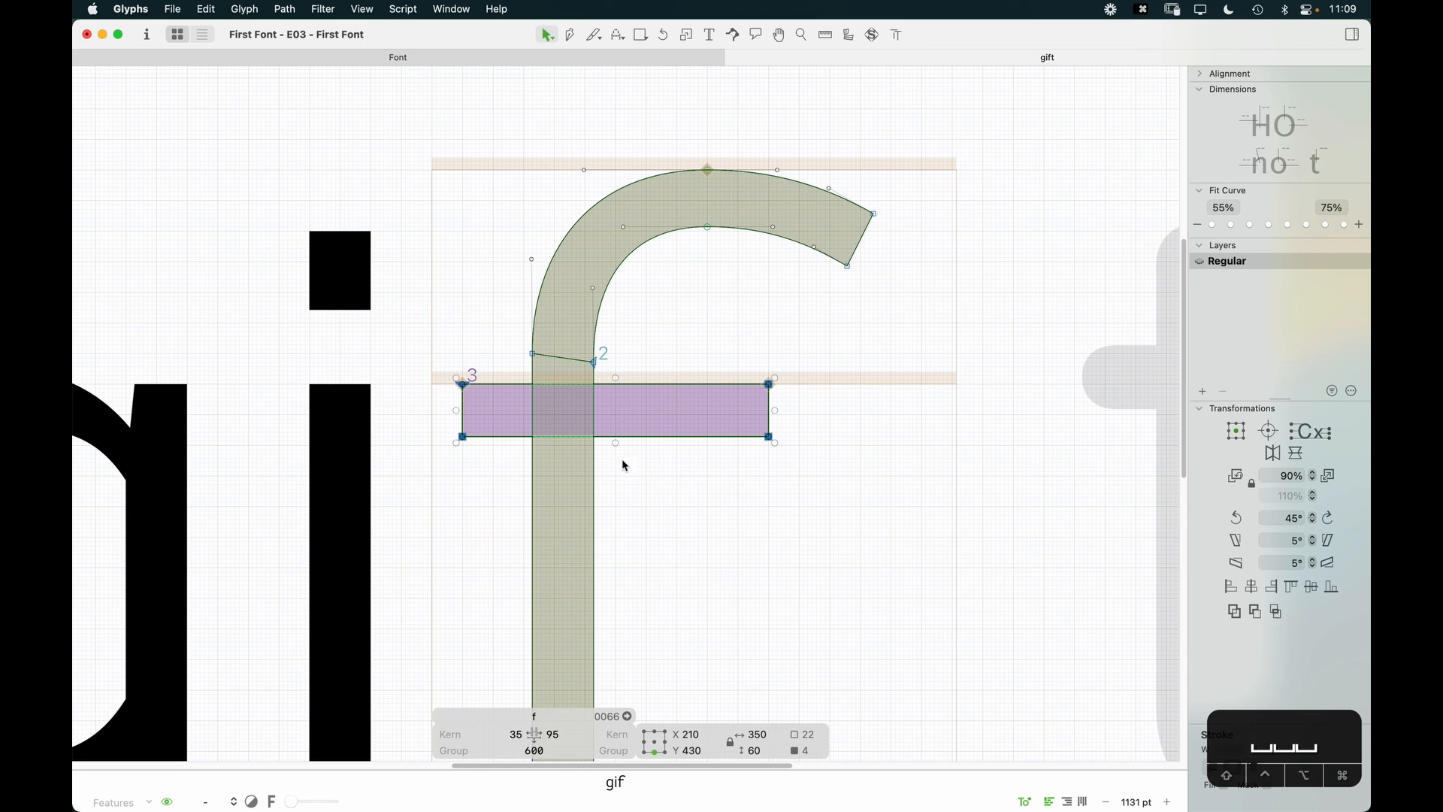
pyautogui.moveTo(909, 147); pyautogui.dragTo(734, 309)
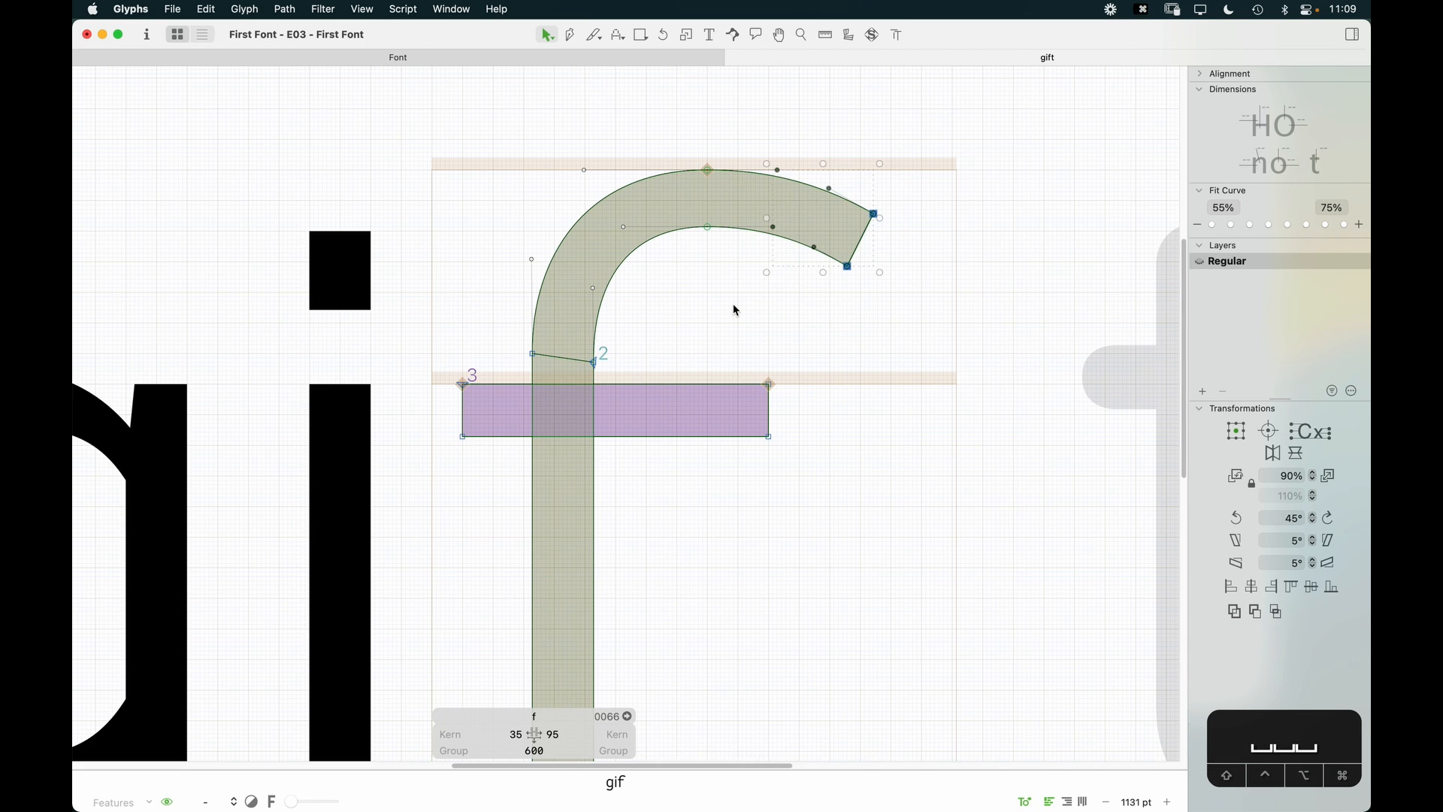
pyautogui.moveTo(728, 166); pyautogui.dragTo(676, 297)
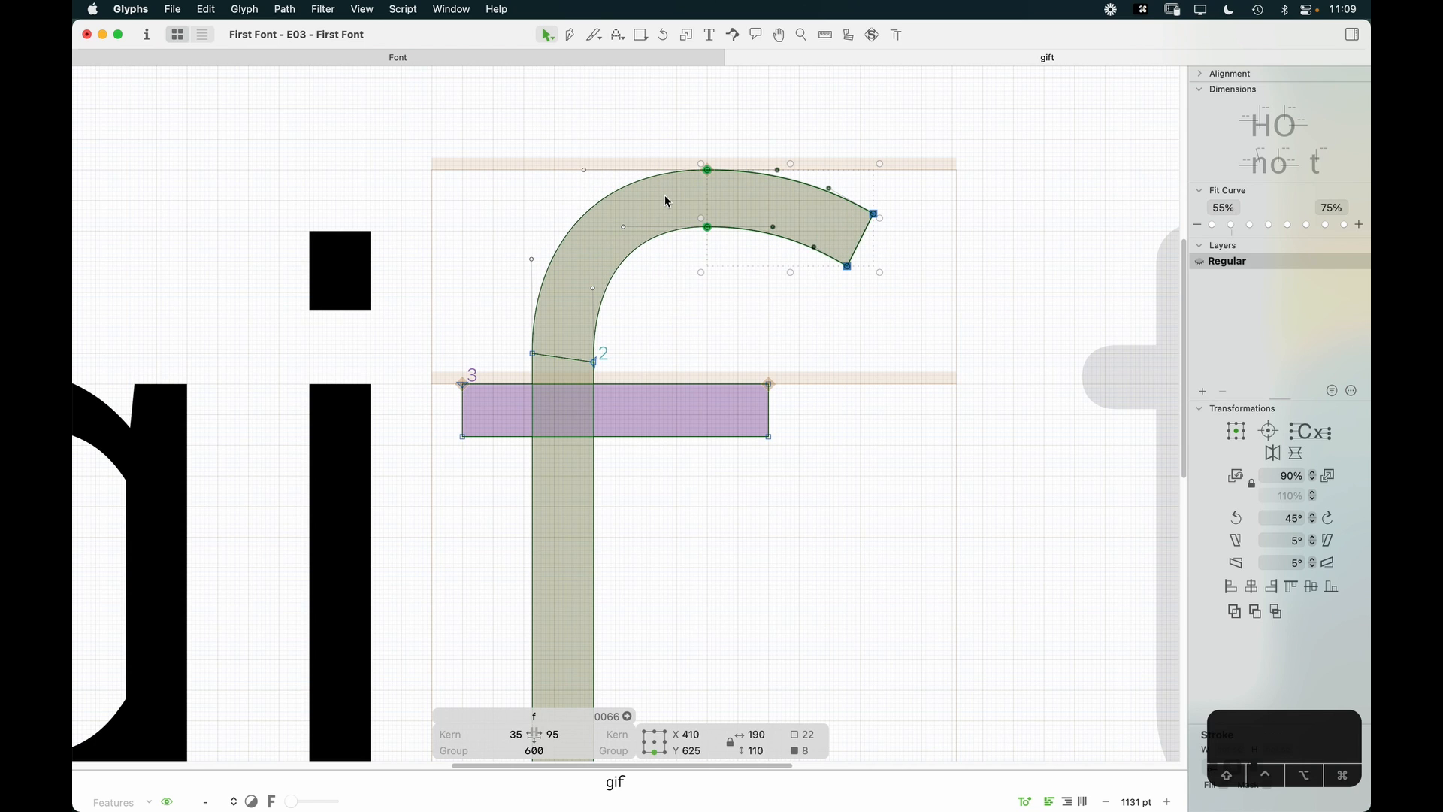
pyautogui.hotkey('alt', 'shift', 'Left')
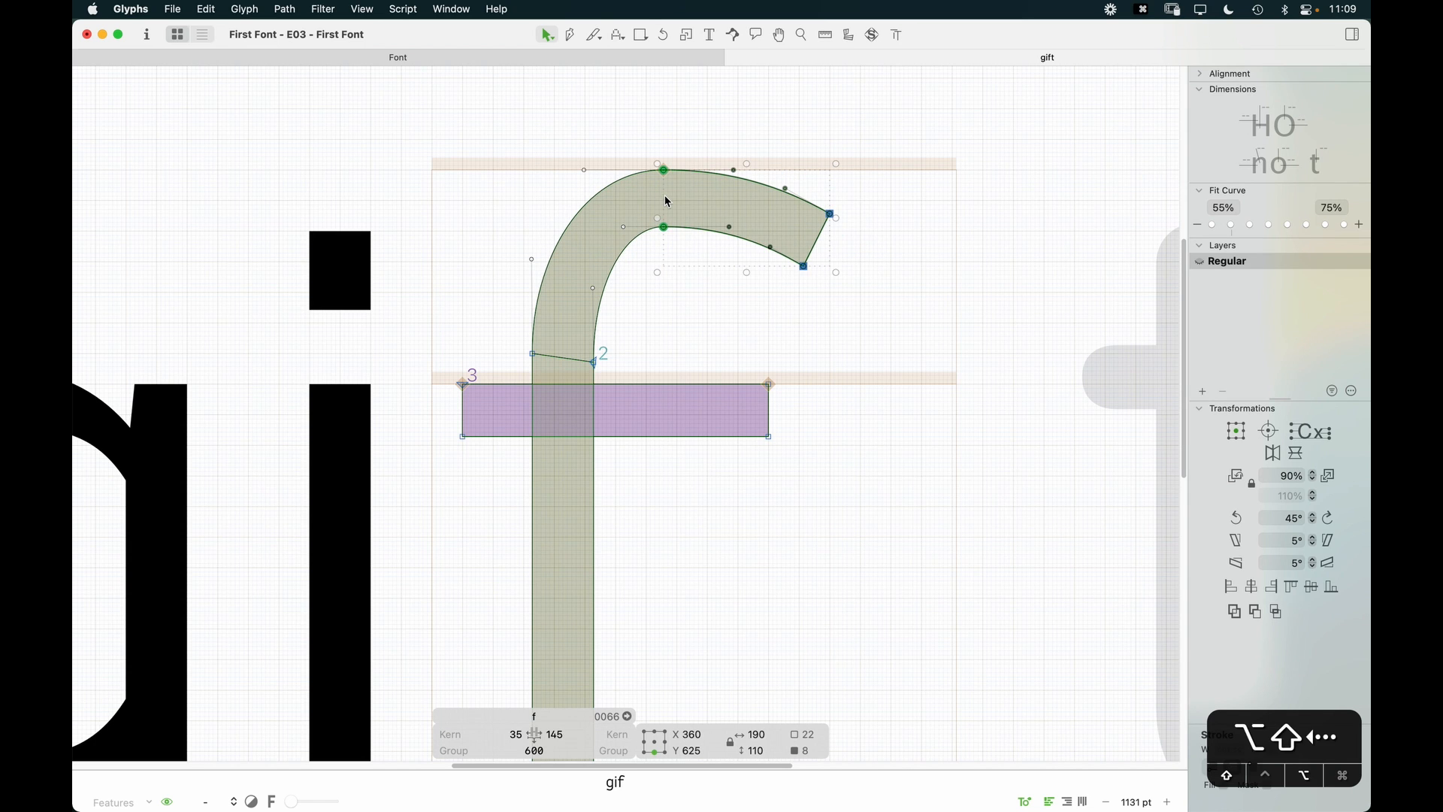
pyautogui.hotkey('alt', 'Right')
pyautogui.hotkey('alt', 'Right')
pyautogui.hotkey('alt', 'Right')
pyautogui.hotkey('alt', 'Right')
pyautogui.hotkey('alt', 'Right')
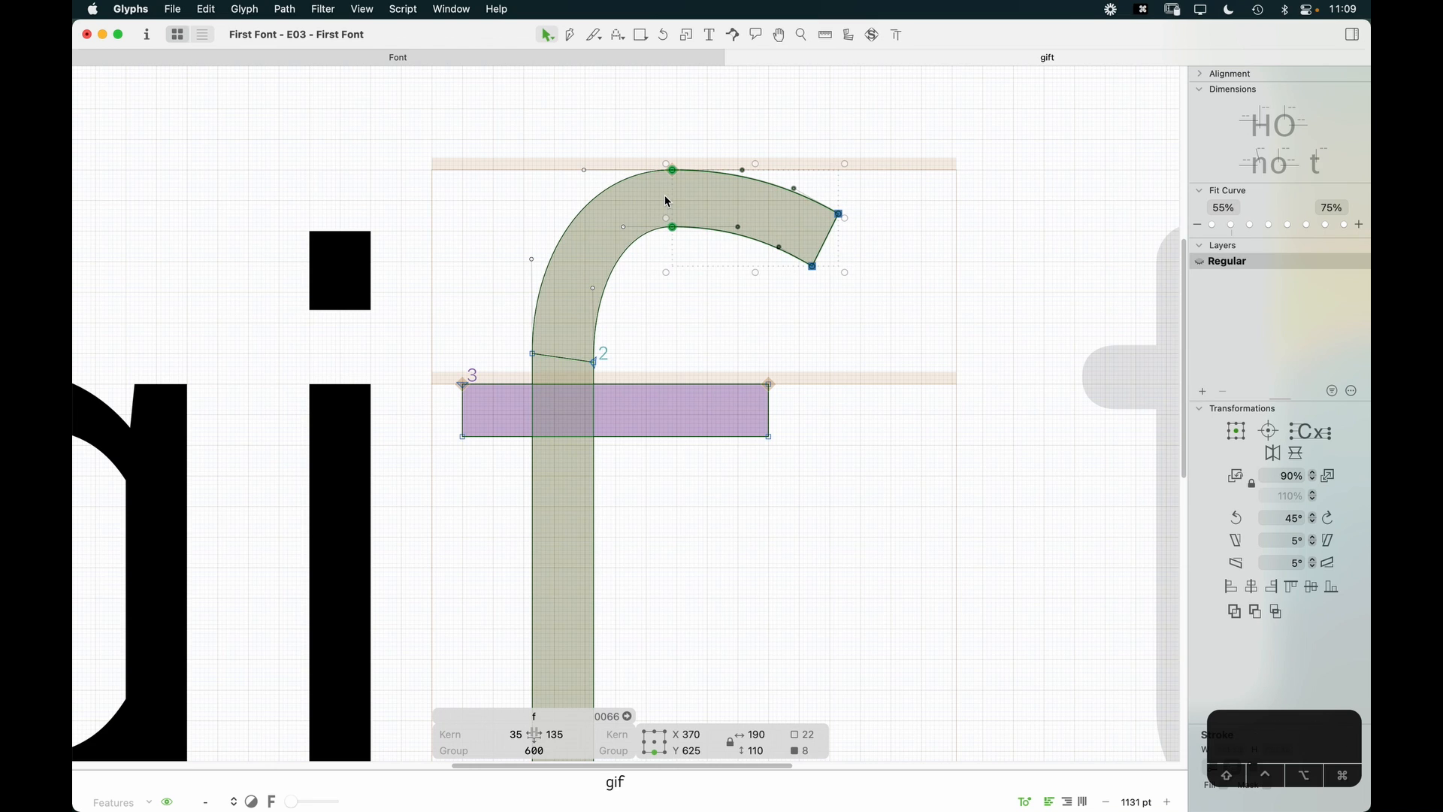
# Step: Raise the points where the stem meets the hook to Y 565, keeping their curve handles in place
pyautogui.moveTo(607, 337); pyautogui.dragTo(448, 379)
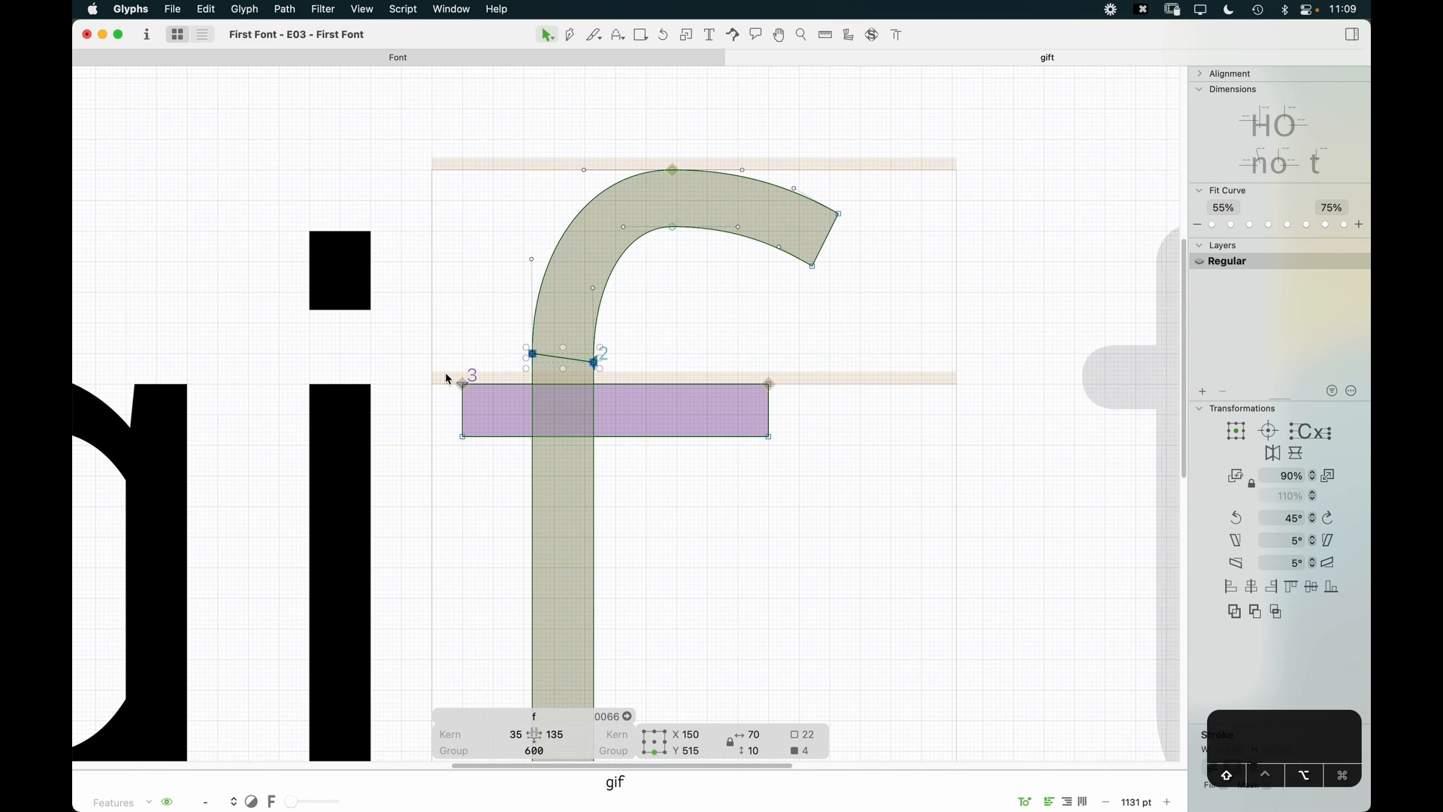
pyautogui.hotkey('alt', 'shift', 'Up')
pyautogui.hotkey('alt', 'shift', 'Up')
pyautogui.hotkey('alt', 'shift', 'Up')
pyautogui.hotkey('alt', 'shift', 'Up')
pyautogui.hotkey('alt', 'shift', 'Up')
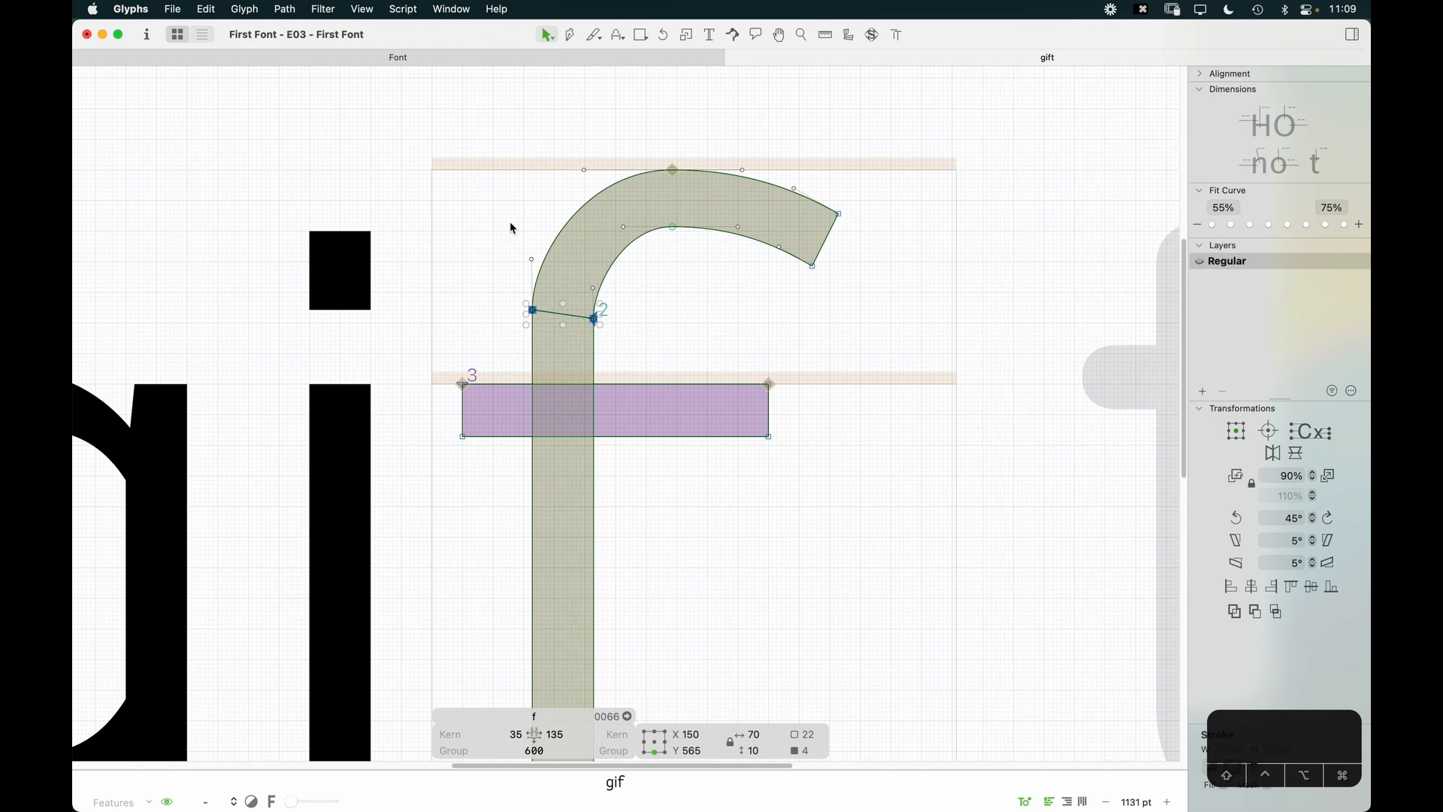
# Step: Raise the two vertical curve handles above the stem junction to round out the hook, and preview the letters
pyautogui.moveTo(511, 228); pyautogui.dragTo(628, 323)
pyautogui.hotkey('alt', 'shift', 'Up')
pyautogui.hotkey('alt', 'shift', 'Up')
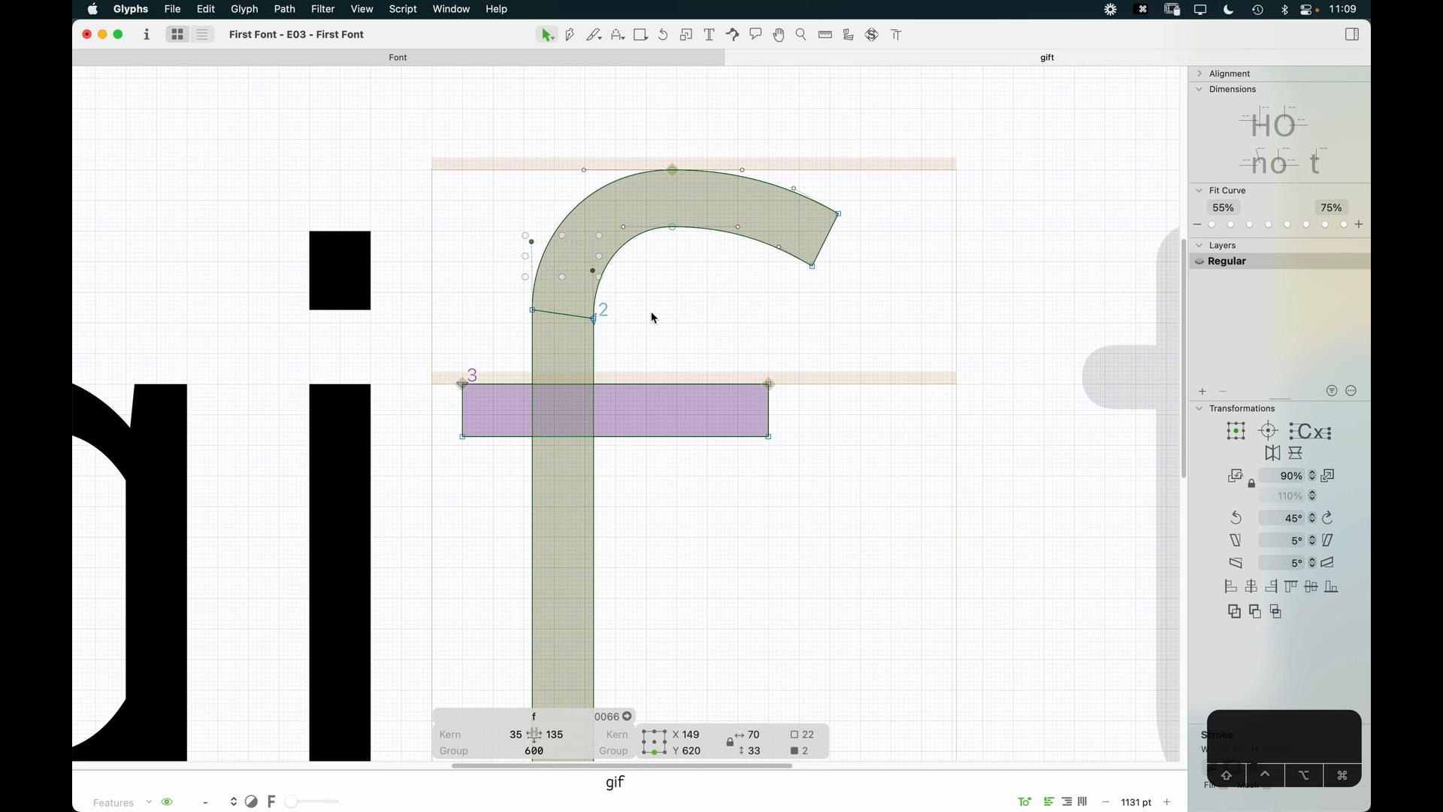
pyautogui.hotkey('shift', 'Up')
pyautogui.click(678, 317)
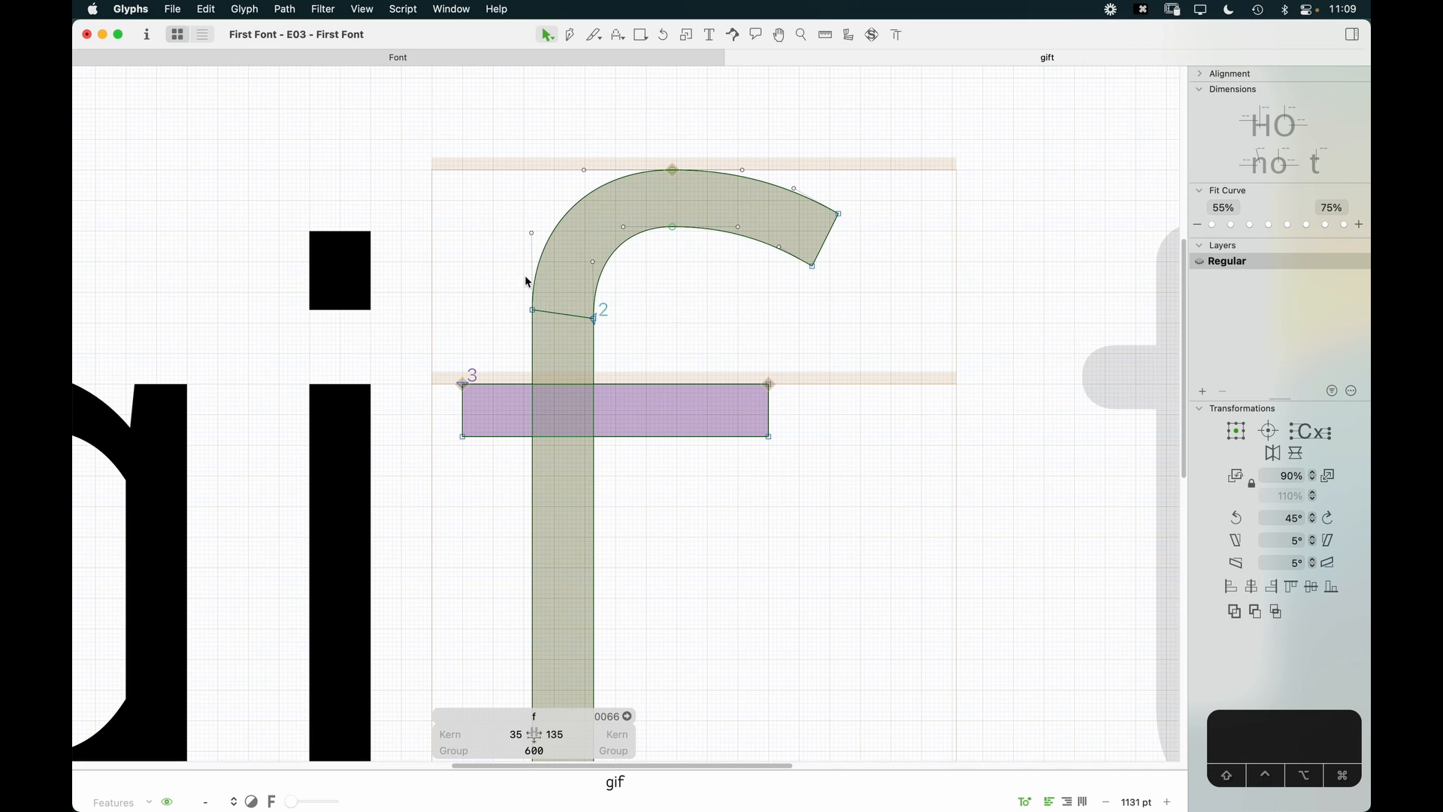
pyautogui.press('super+minus')
pyautogui.press('super+minus')
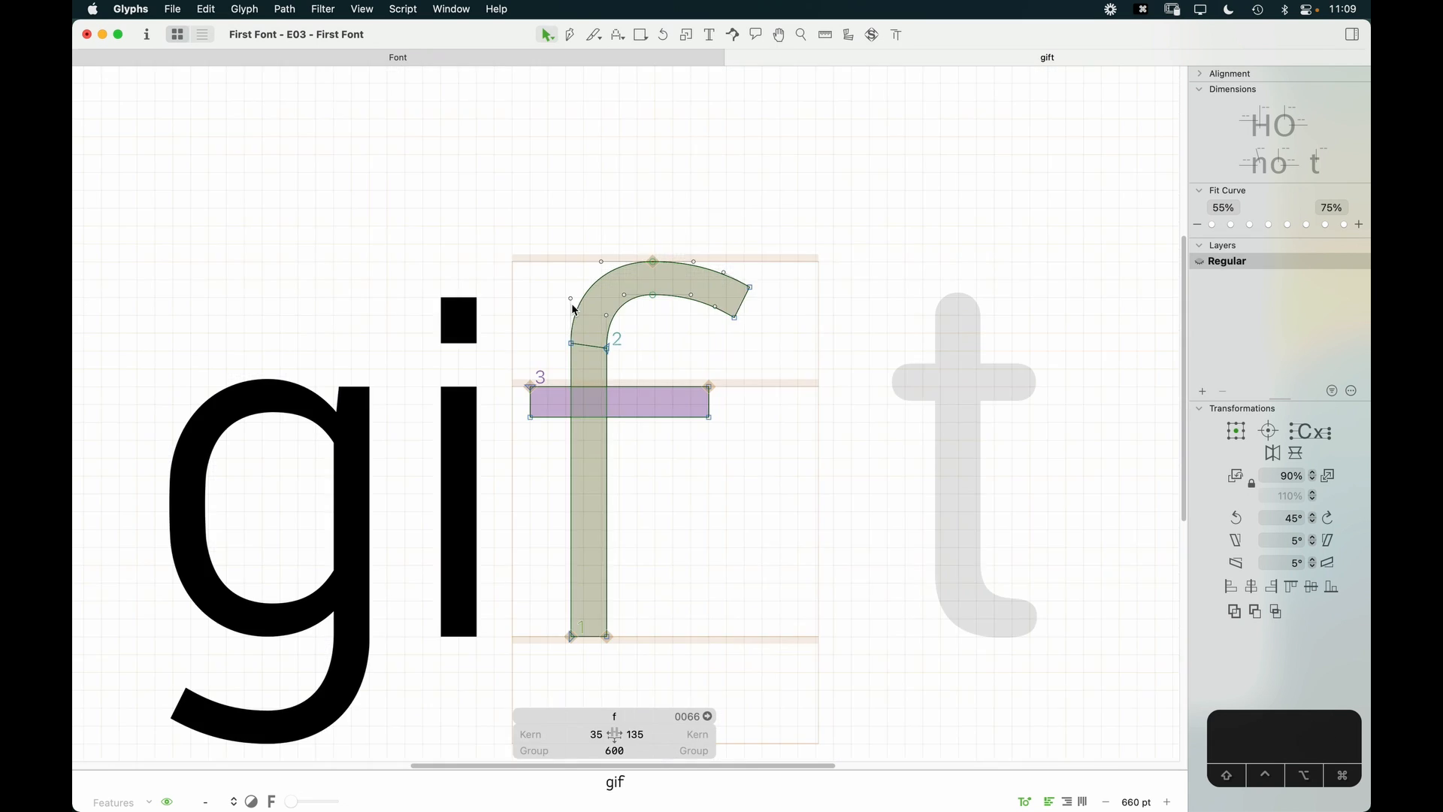
pyautogui.press('space')
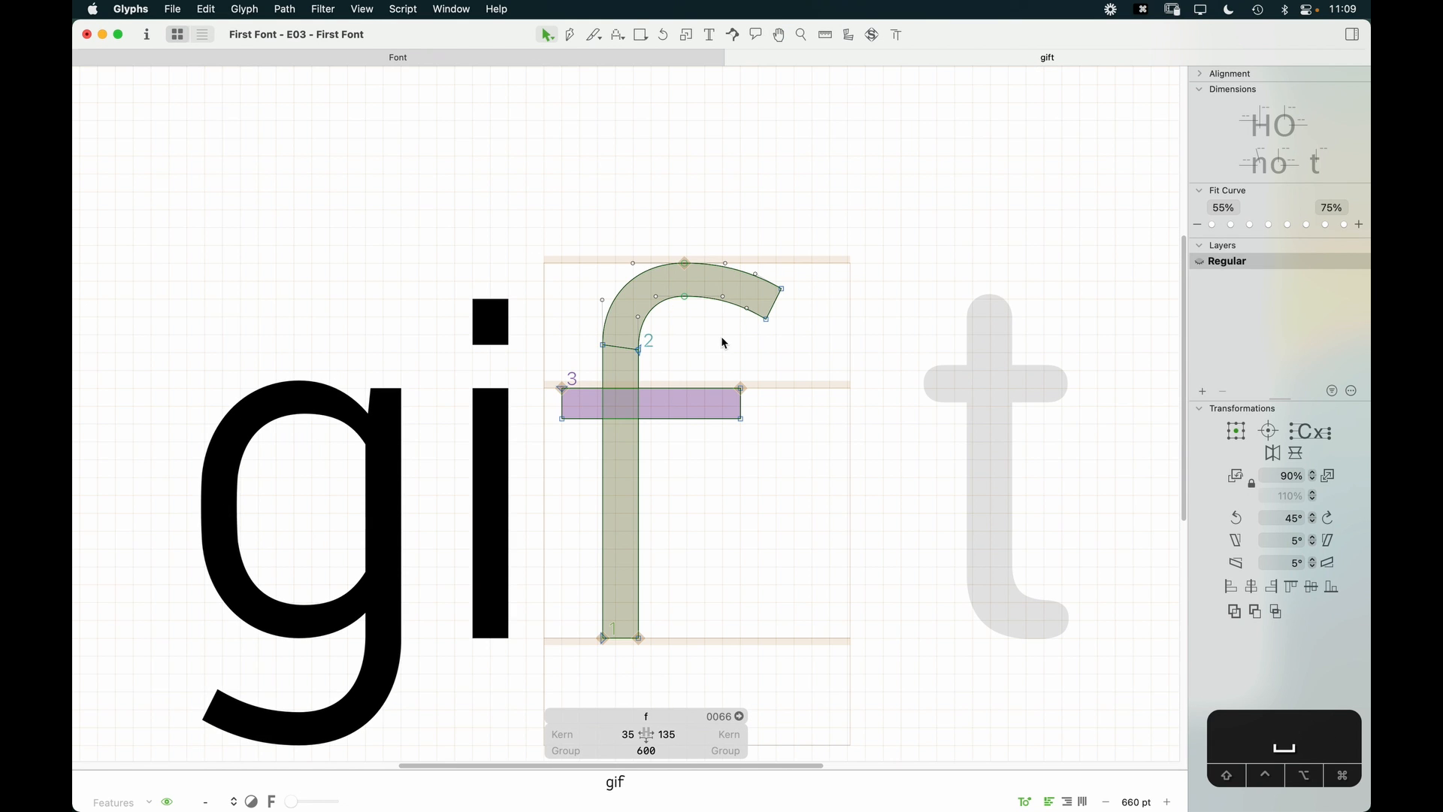
pyautogui.press('space')
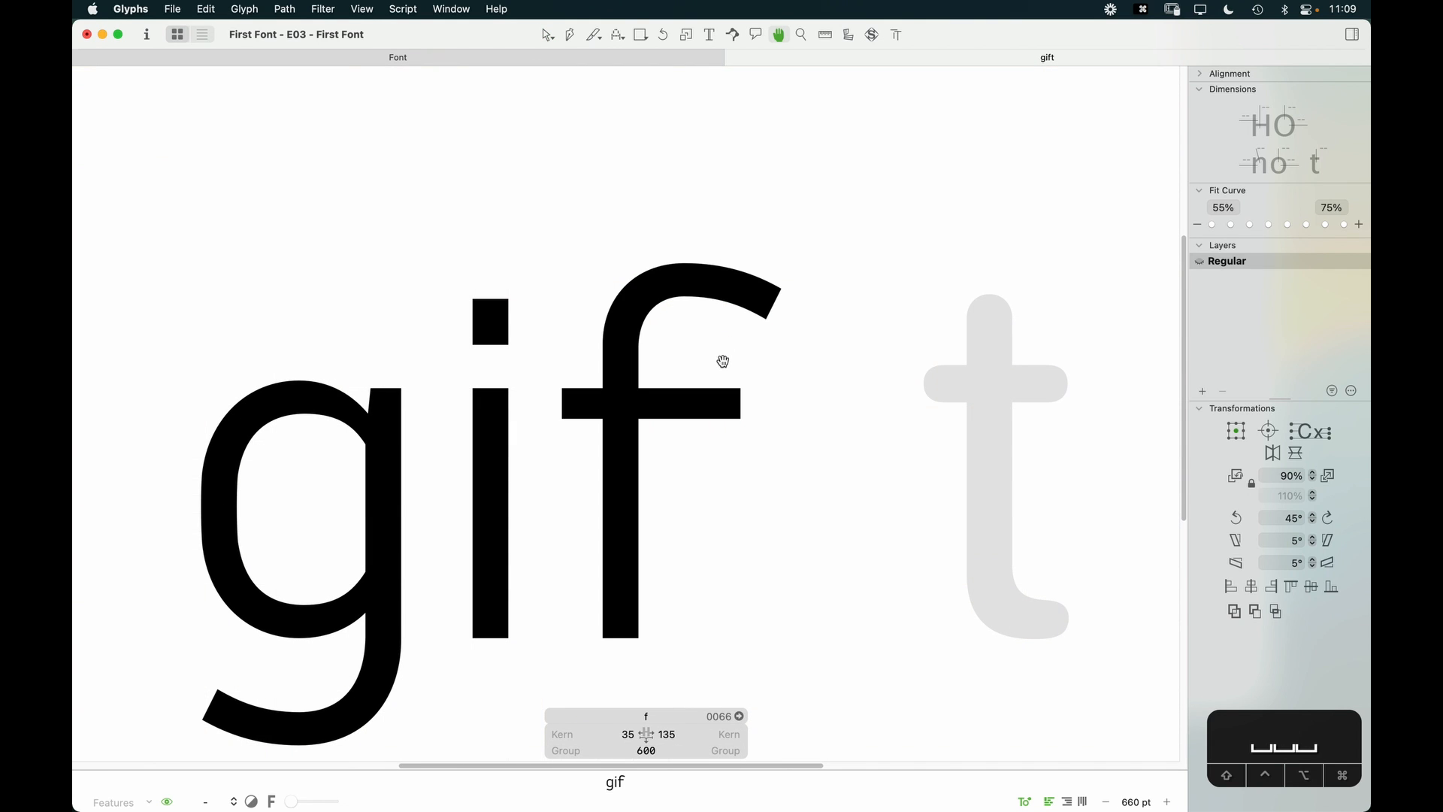
# Step: Shift the hook's terminal together with its curve handles left by 50 units, to X 357.5
pyautogui.press('z')
pyautogui.moveTo(621, 187); pyautogui.dragTo(860, 403)
pyautogui.press('v')
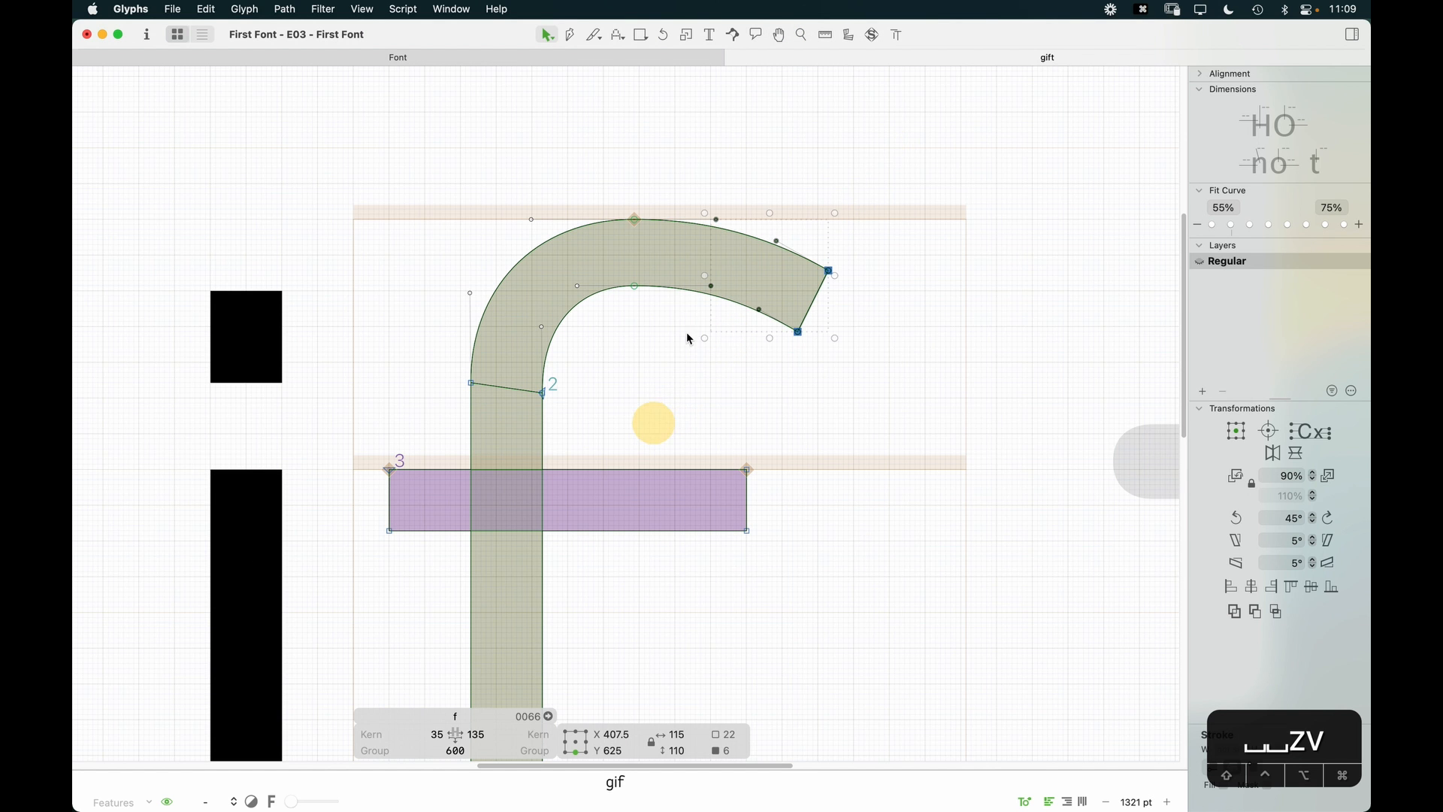
pyautogui.hotkey('shift', 'Left')
pyautogui.hotkey('shift', 'Left')
pyautogui.hotkey('shift', 'Left')
pyautogui.hotkey('shift', 'Left')
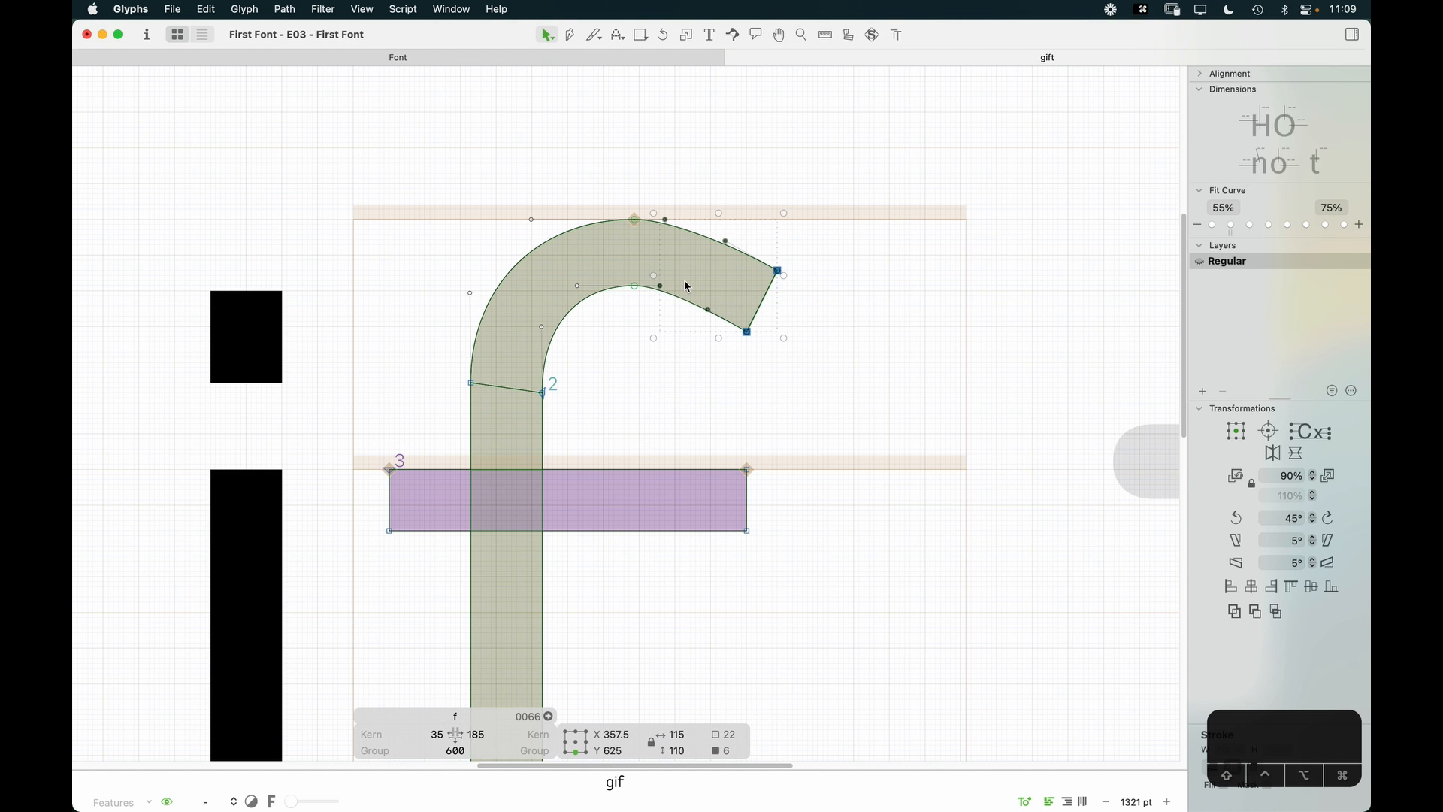
# Step: Nudge the two points at the top of the hook left without moving their curve handles
pyautogui.click(687, 402)
pyautogui.moveTo(623, 209); pyautogui.dragTo(645, 297)
pyautogui.hotkey('alt', 'Left')
pyautogui.hotkey('alt', 'Left')
pyautogui.hotkey('alt', 'Left')
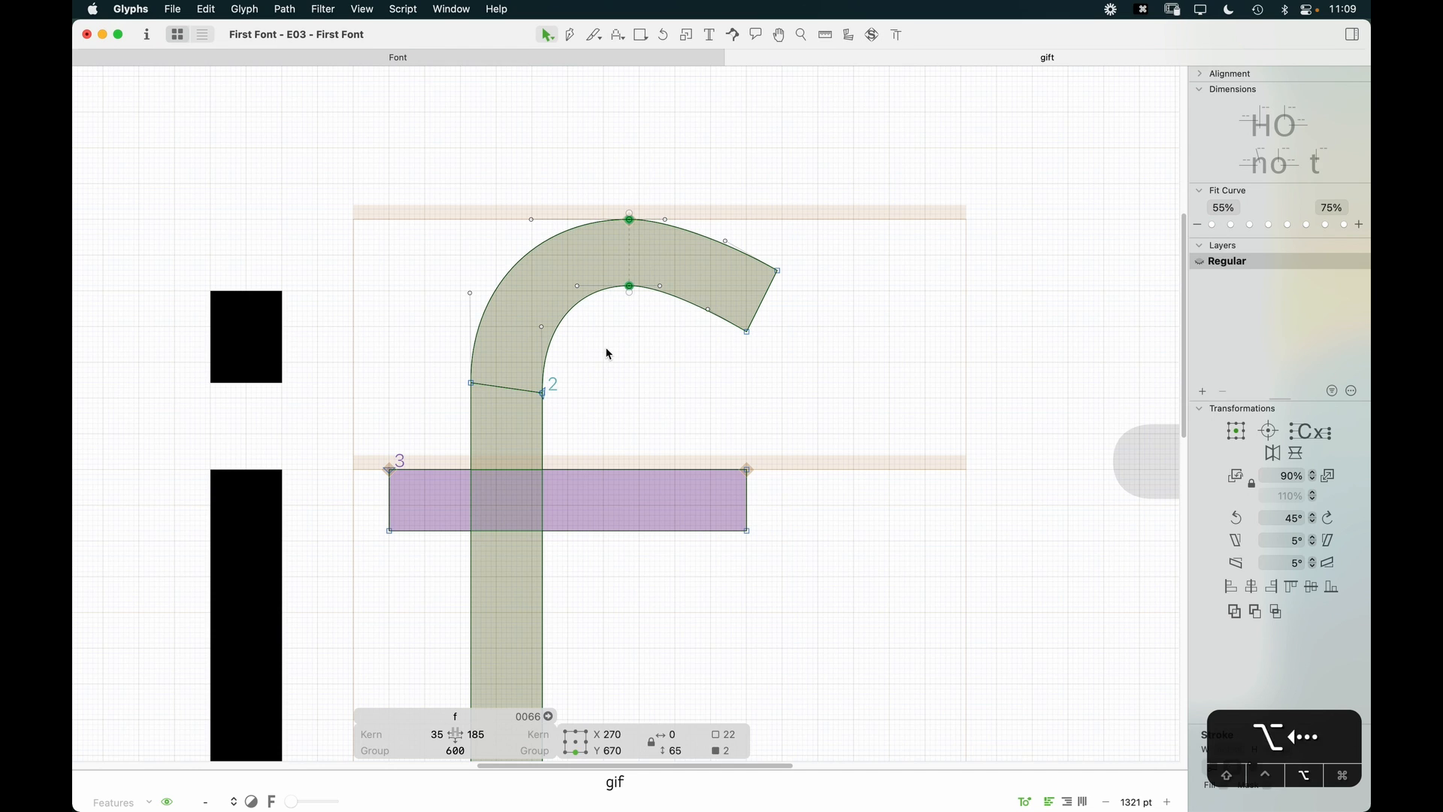
# Step: Move the terminal's two end points and their nearest handles up and left to X 366, Y 635, and preview the shape
pyautogui.moveTo(702, 399); pyautogui.dragTo(789, 255)
pyautogui.hotkey('alt', 'Up')
pyautogui.hotkey('alt', 'Up')
pyautogui.hotkey('alt', 'Up')
pyautogui.hotkey('alt', 'Up')
pyautogui.hotkey('alt', 'Up')
pyautogui.hotkey('alt', 'Down')
pyautogui.hotkey('alt', 'Down')
pyautogui.hotkey('alt', 'Down')
pyautogui.hotkey('alt', 'Down')
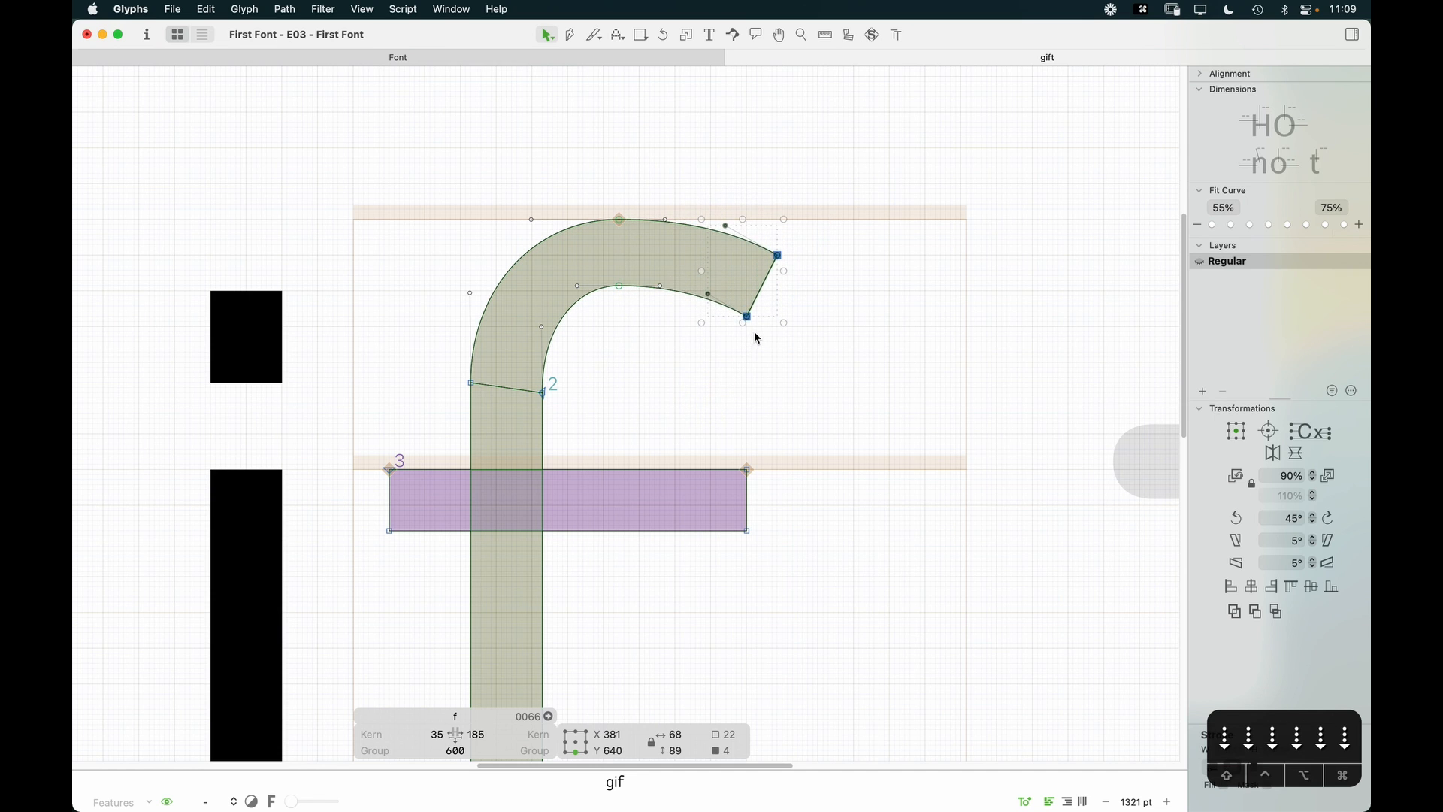
pyautogui.hotkey('alt', 'Left')
pyautogui.hotkey('alt', 'Left')
pyautogui.hotkey('alt', 'Left')
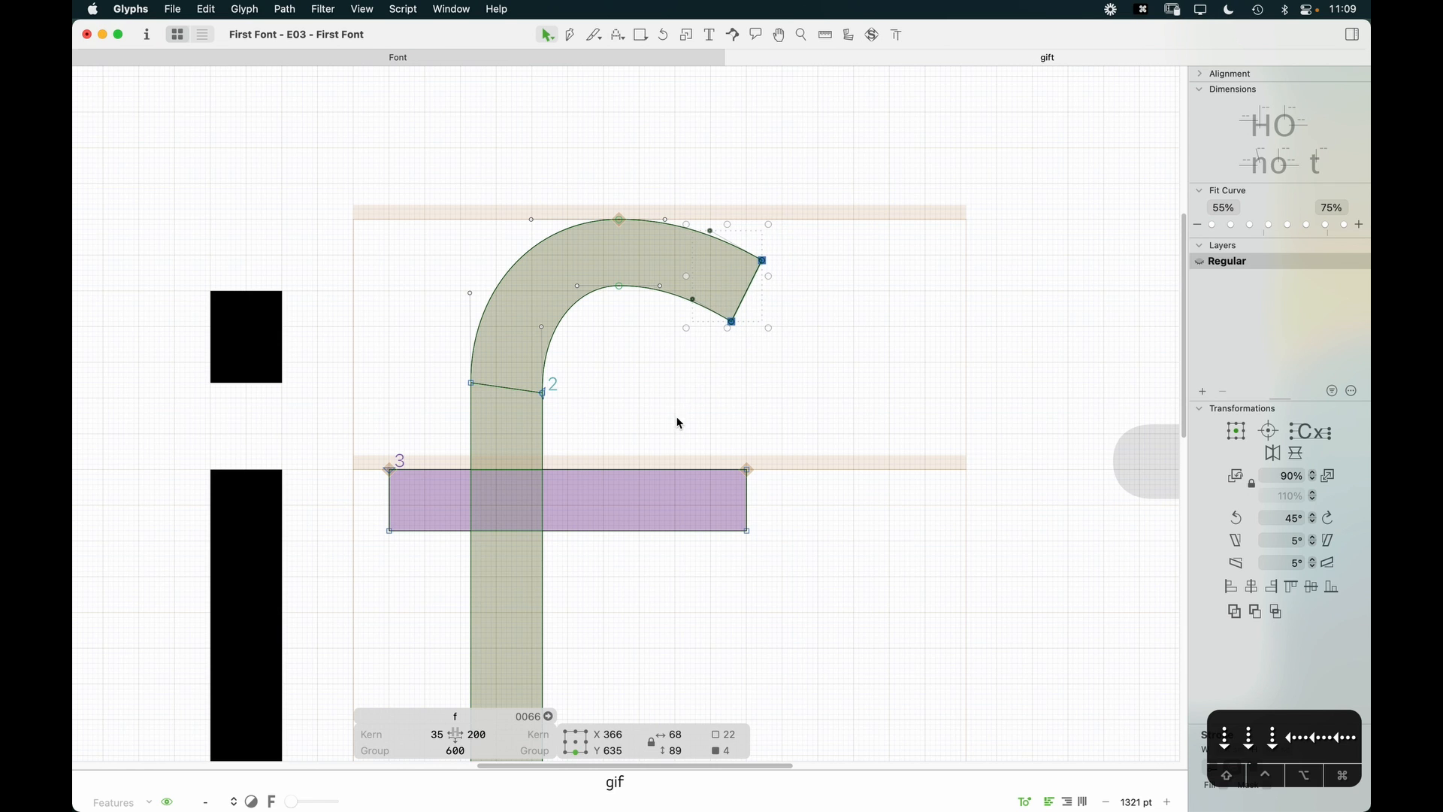
pyautogui.press('space')
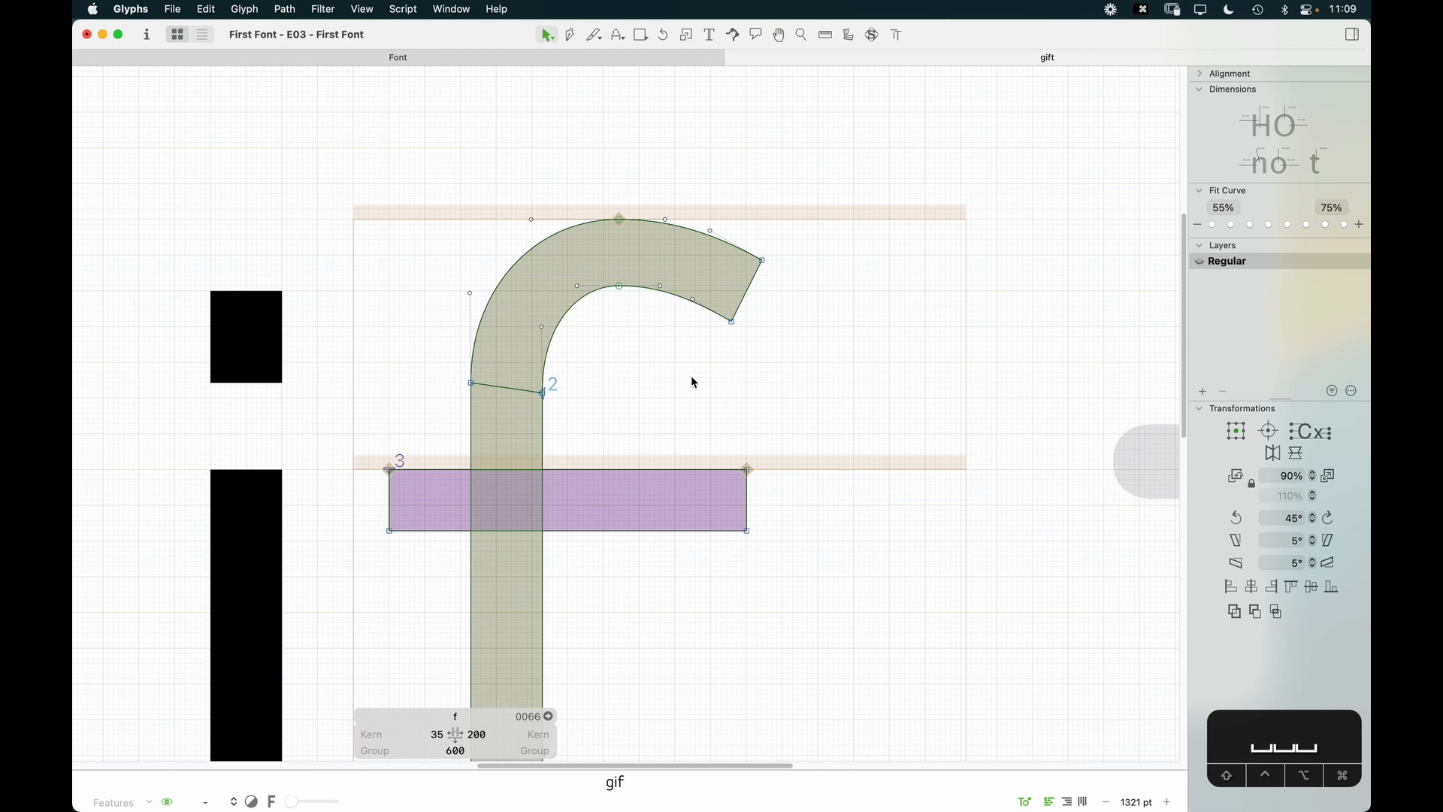
pyautogui.moveTo(706, 376); pyautogui.dragTo(708, 378)
# Step: Raise the two end points of the hook's terminal to Y 650
pyautogui.moveTo(815, 227); pyautogui.dragTo(718, 364)
pyautogui.hotkey('alt', 'Up')
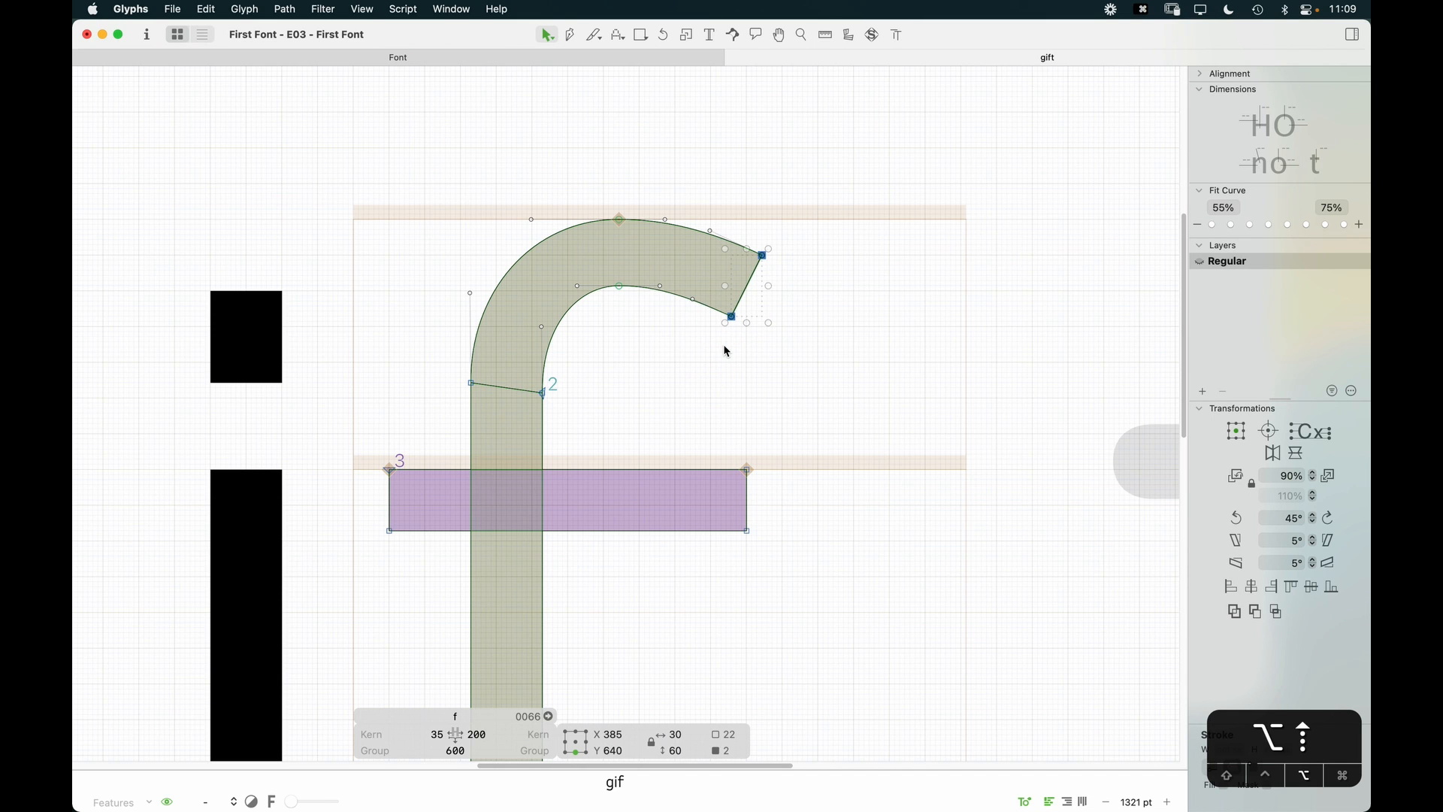
pyautogui.moveTo(817, 225); pyautogui.dragTo(715, 338)
pyautogui.press('space')
pyautogui.press('Up')
pyautogui.press('Up')
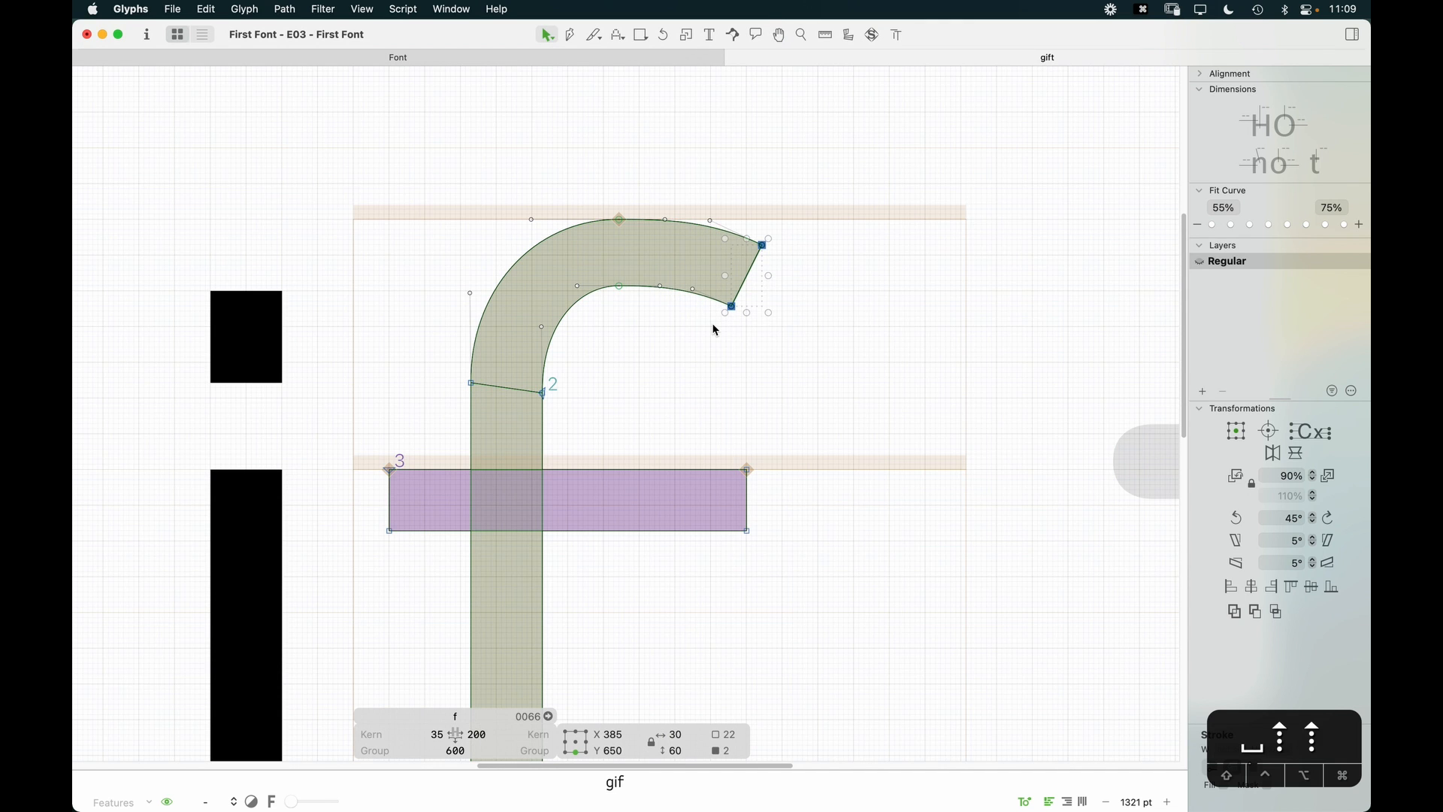
# Step: Lower the two end points of the hook's terminal slightly and preview the f beside its neighbouring letters
pyautogui.press('Down')
pyautogui.press('super+minus')
pyautogui.press('space')
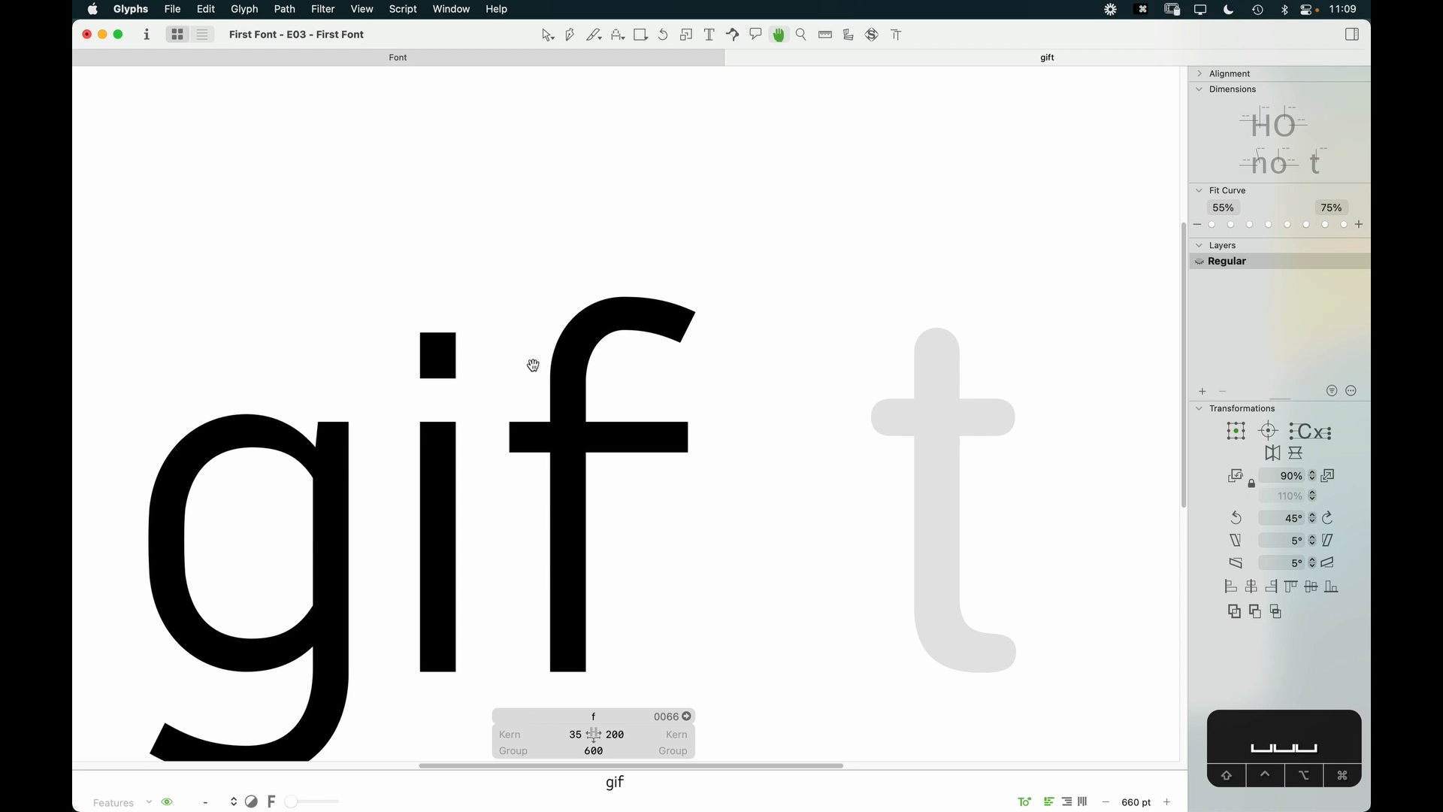
# Step: Shift the terminal's upper end point left to X 395, Y 705 and preview the hook
pyautogui.press('z')
pyautogui.moveTo(767, 224); pyautogui.dragTo(484, 493)
pyautogui.press('v')
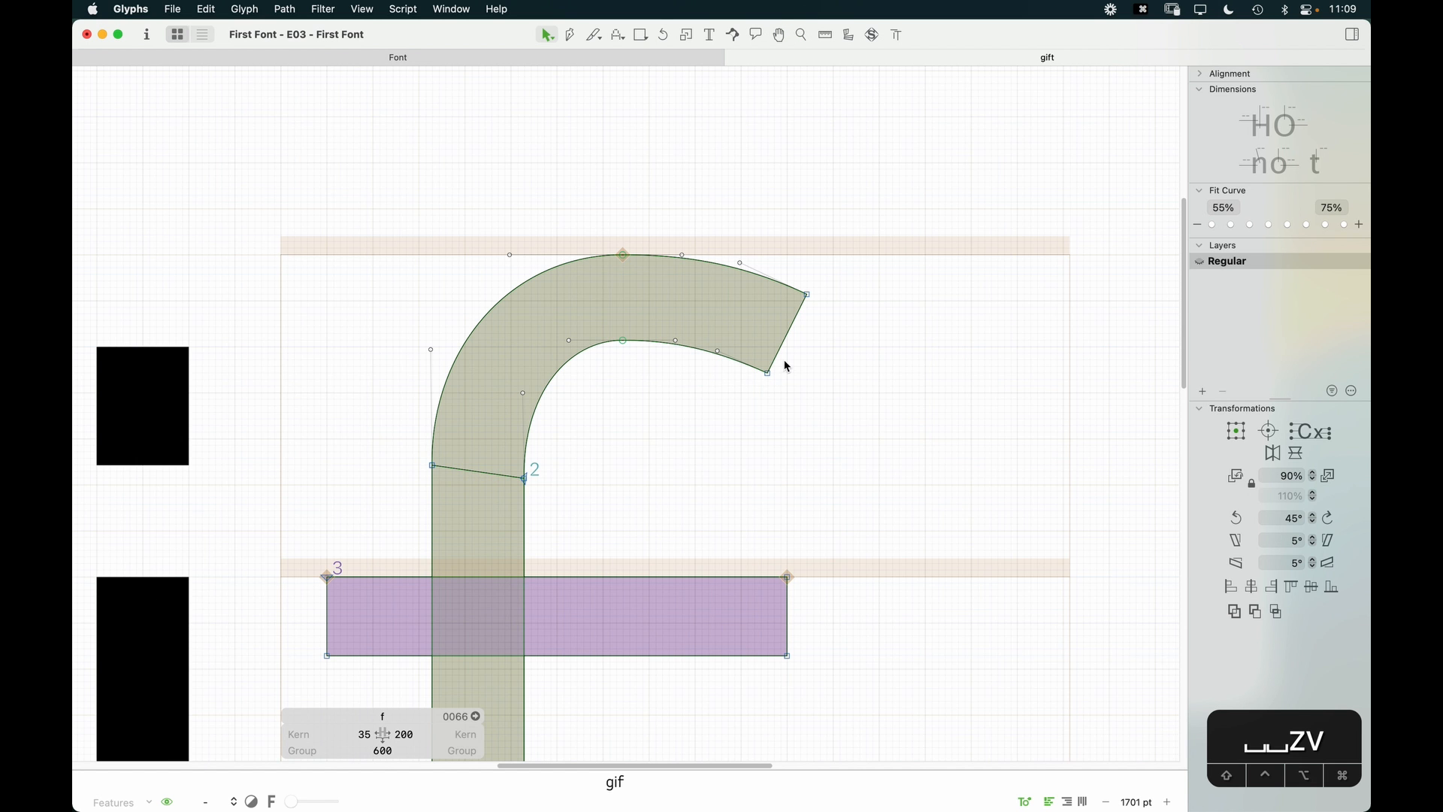
pyautogui.moveTo(840, 258); pyautogui.dragTo(770, 302)
pyautogui.press('Left')
pyautogui.press('Left')
pyautogui.press('Left')
pyautogui.press('Left')
pyautogui.press('Left')
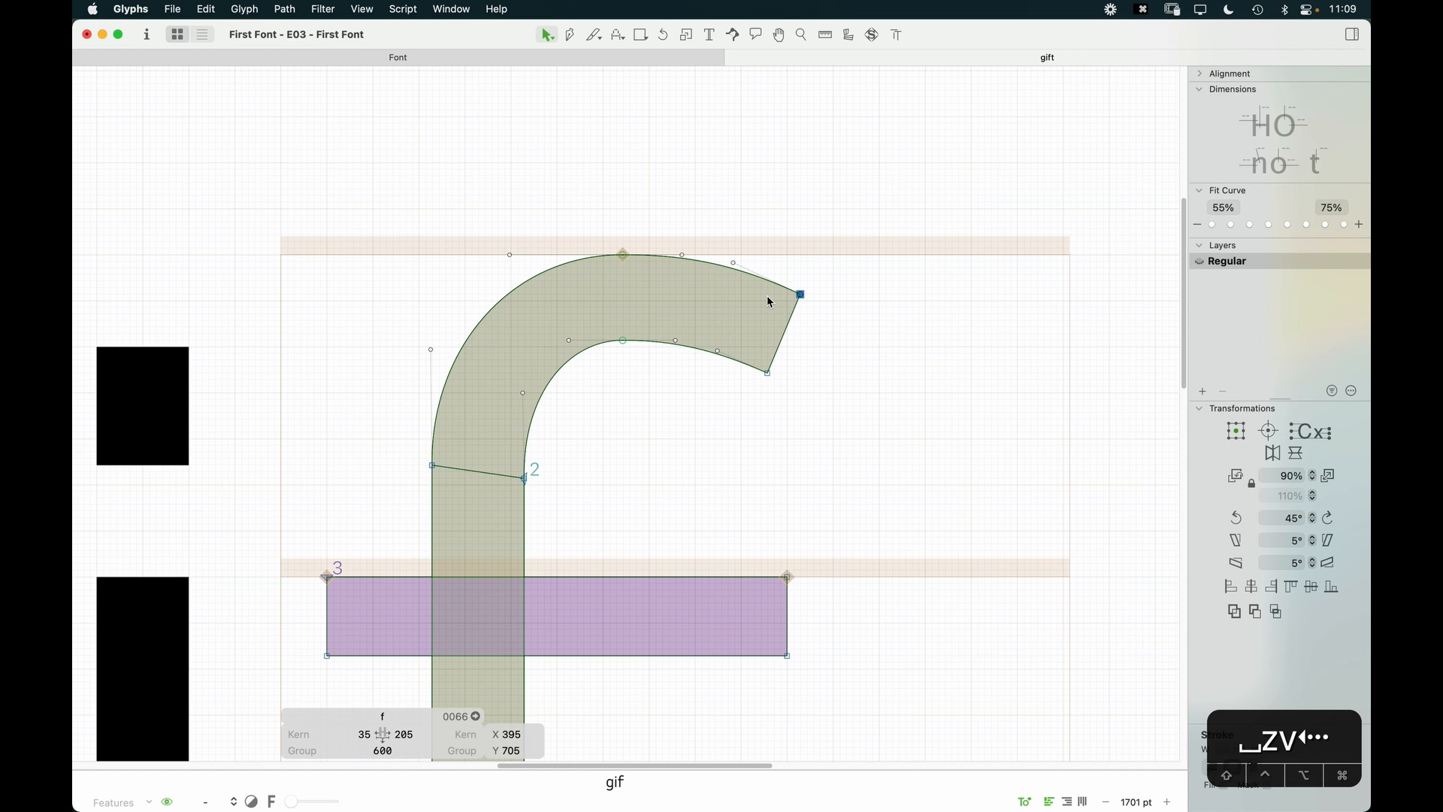
pyautogui.press('space')
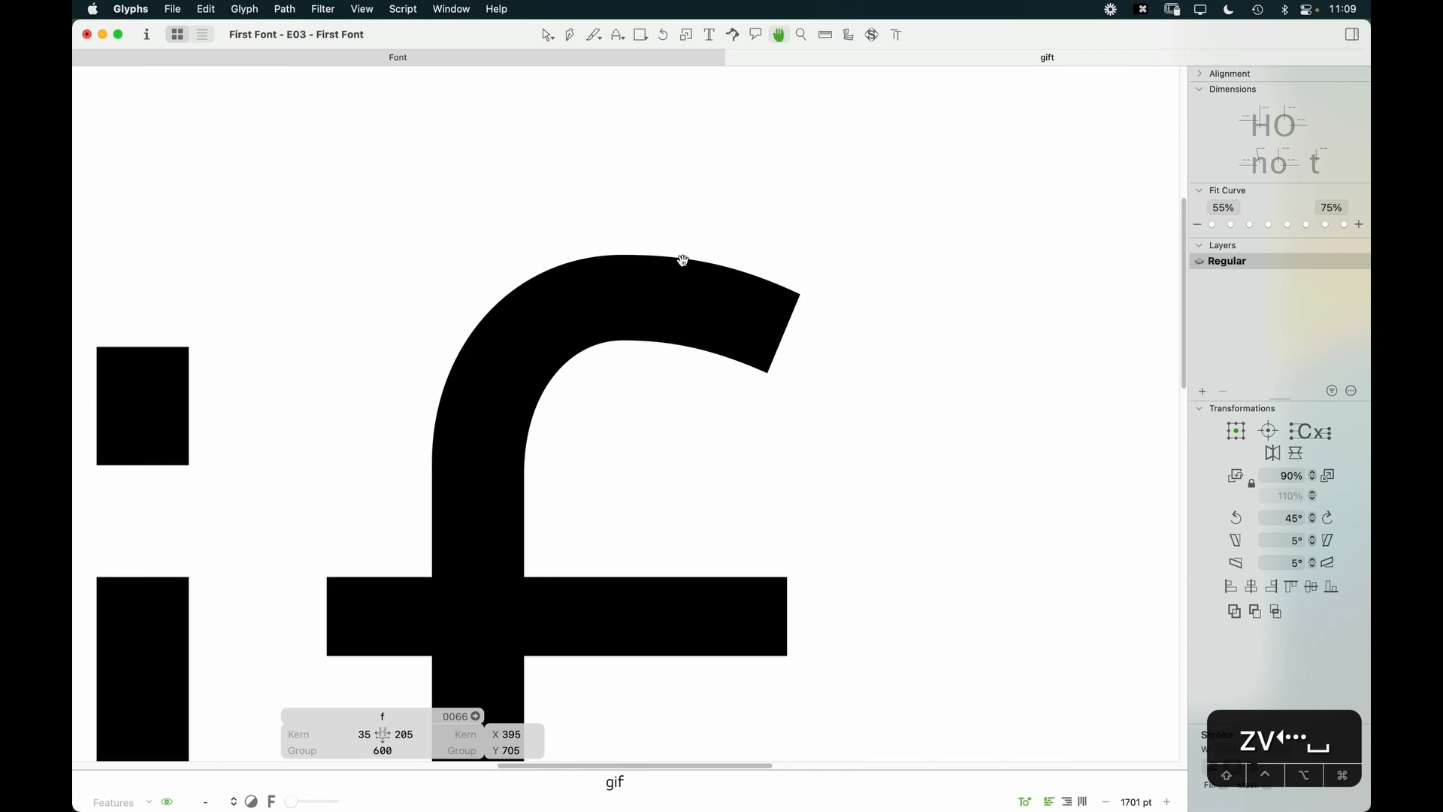
# Step: Move the curve handle beside the terminal's upper end point to X 341, Y 726, previewing the shape
pyautogui.moveTo(739, 313); pyautogui.dragTo(659, 380)
pyautogui.click(678, 435)
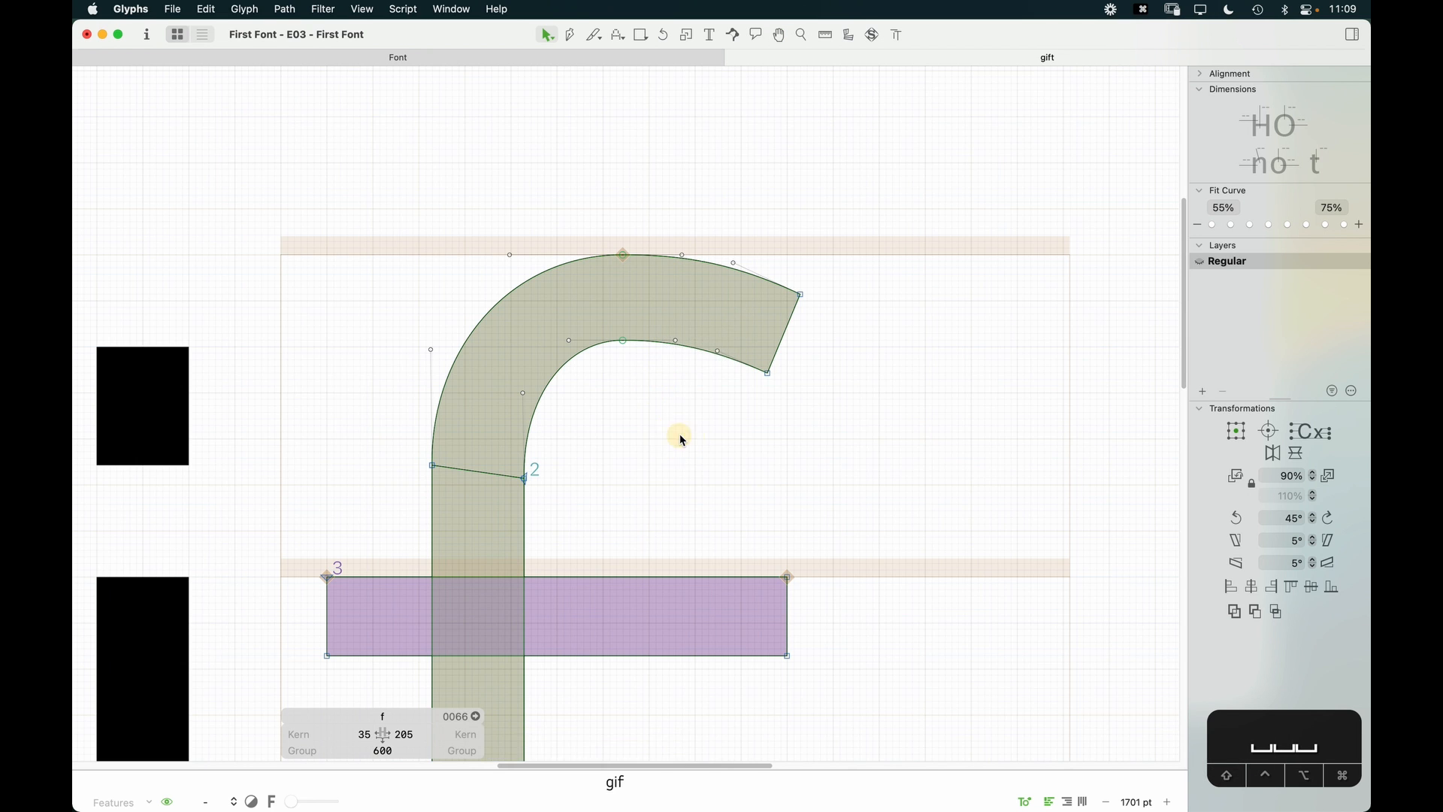
pyautogui.press('space')
pyautogui.press('space')
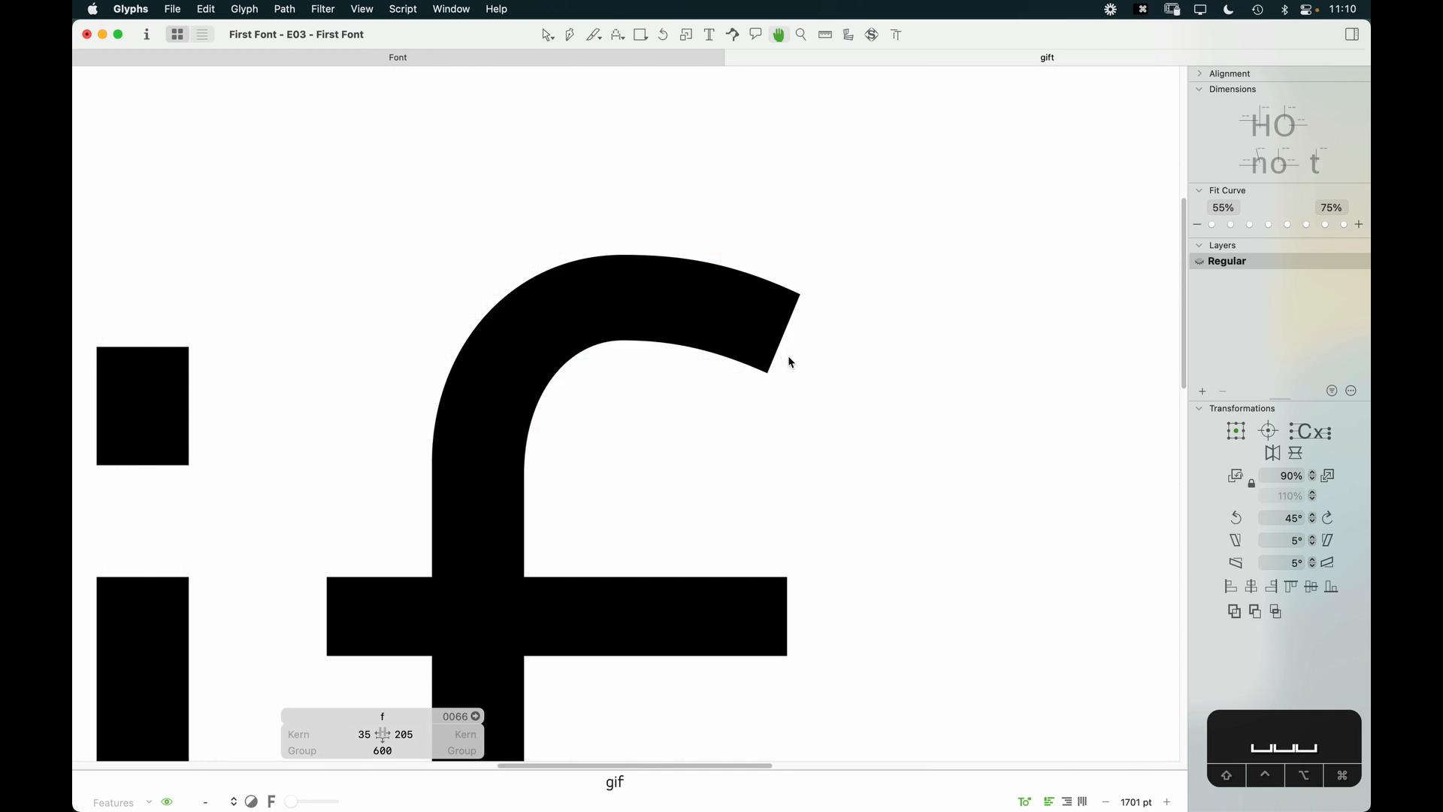
pyautogui.click(733, 263)
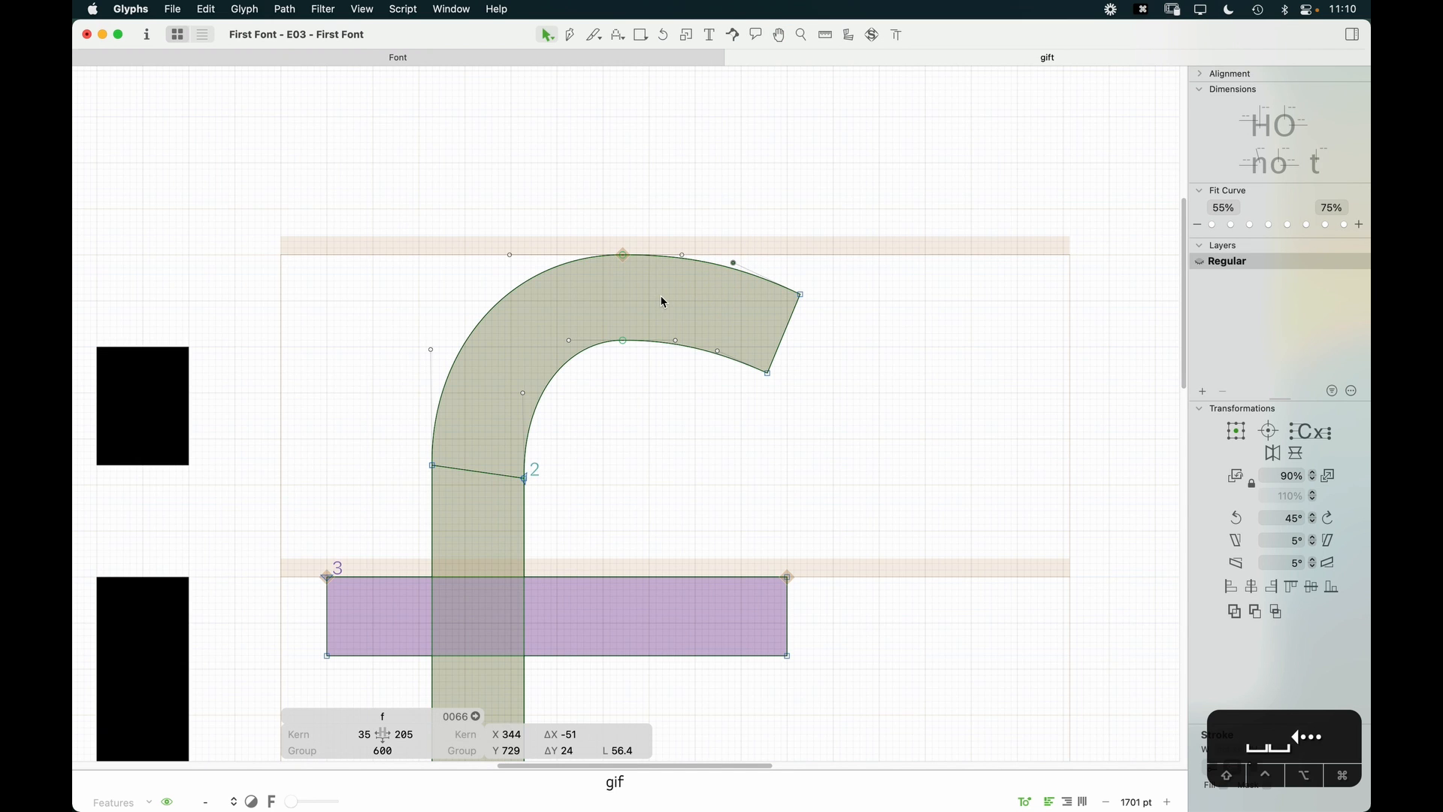
pyautogui.press('Left')
pyautogui.press('Left')
pyautogui.press('Down')
pyautogui.press('Down')
pyautogui.press('Down')
pyautogui.press('space')
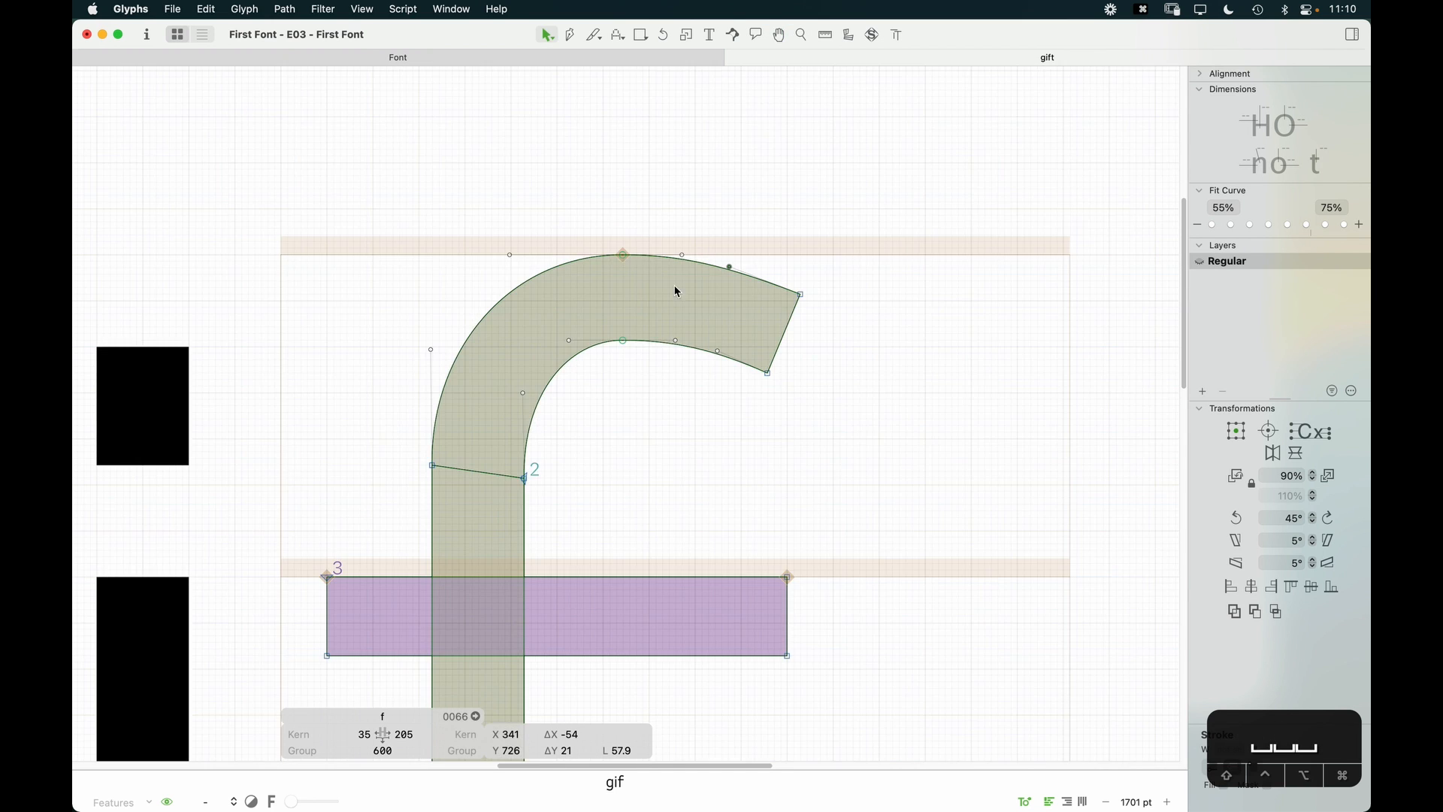
# Step: Shift both curve handles between the hook's inner top point and the terminal's lower end point toward the terminal
pyautogui.press('z')
pyautogui.moveTo(917, 188); pyautogui.dragTo(688, 361)
pyautogui.press('v')
pyautogui.moveTo(638, 428); pyautogui.dragTo(679, 446)
pyautogui.click(551, 402)
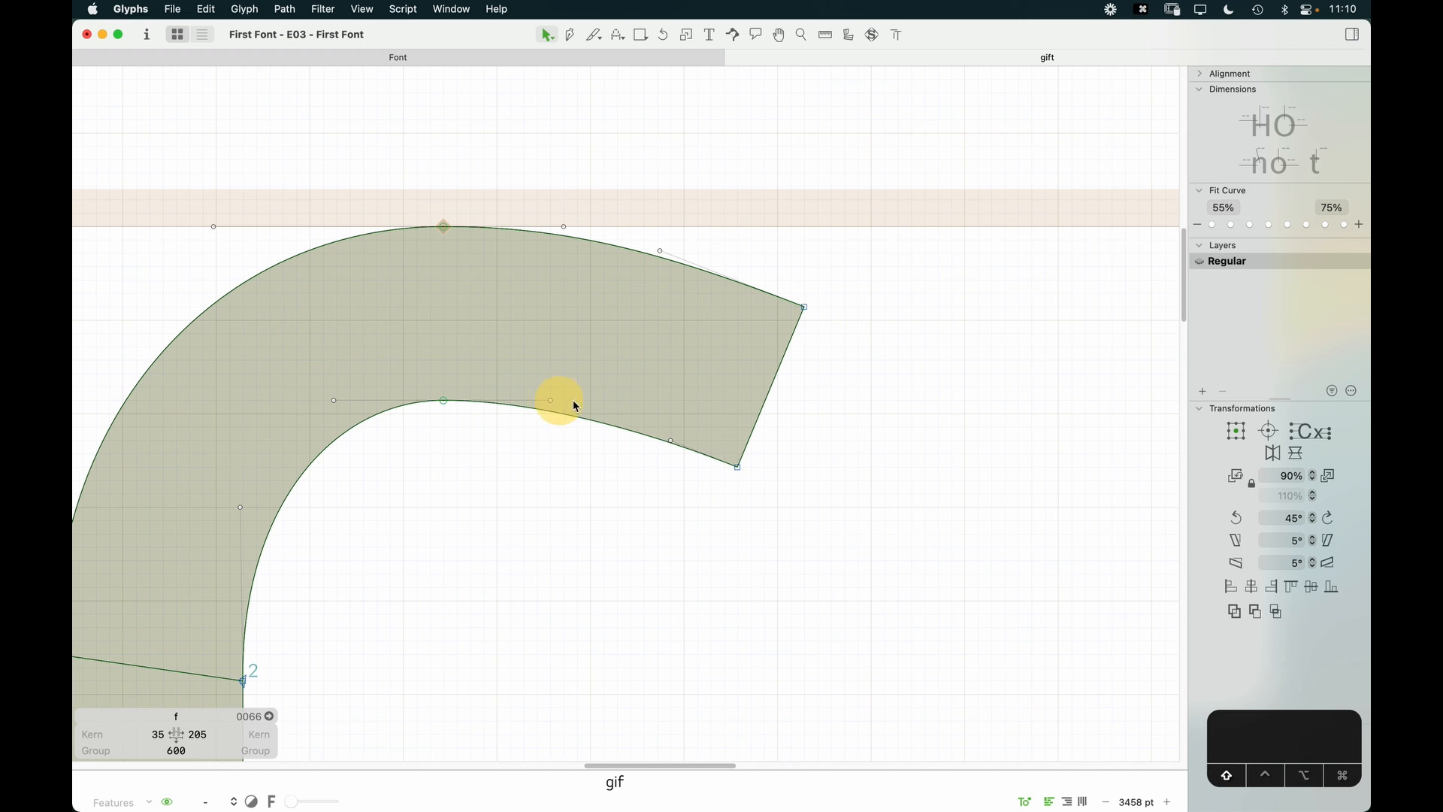
pyautogui.press('super+z')
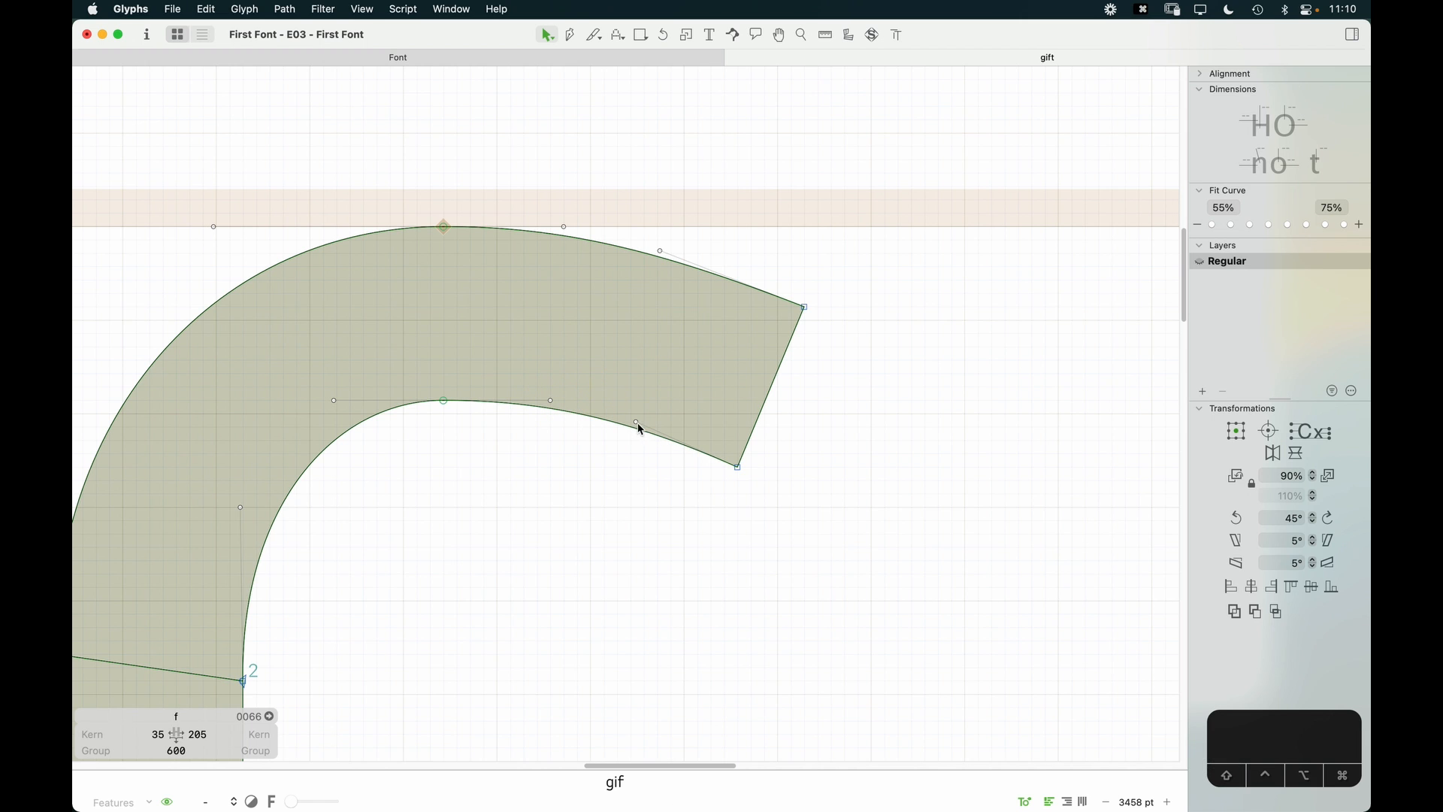
pyautogui.moveTo(639, 422); pyautogui.dragTo(660, 431)
pyautogui.moveTo(551, 400); pyautogui.dragTo(607, 400)
# Step: Slide the hook's inner top point right between its stationary handles and preview the shape
pyautogui.click(444, 400)
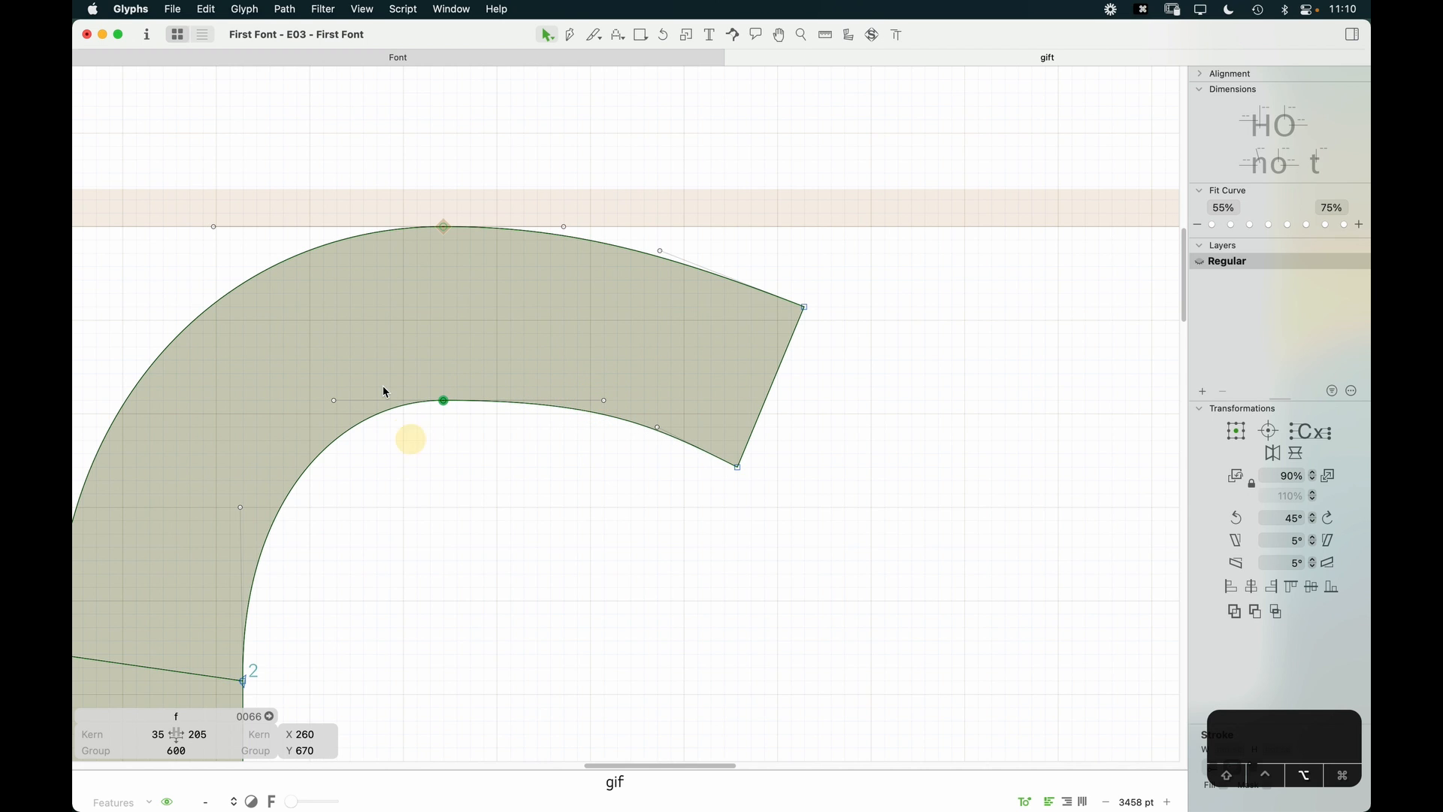
pyautogui.moveTo(448, 404); pyautogui.dragTo(489, 404)
pyautogui.click(489, 524)
pyautogui.press('cmd+0')
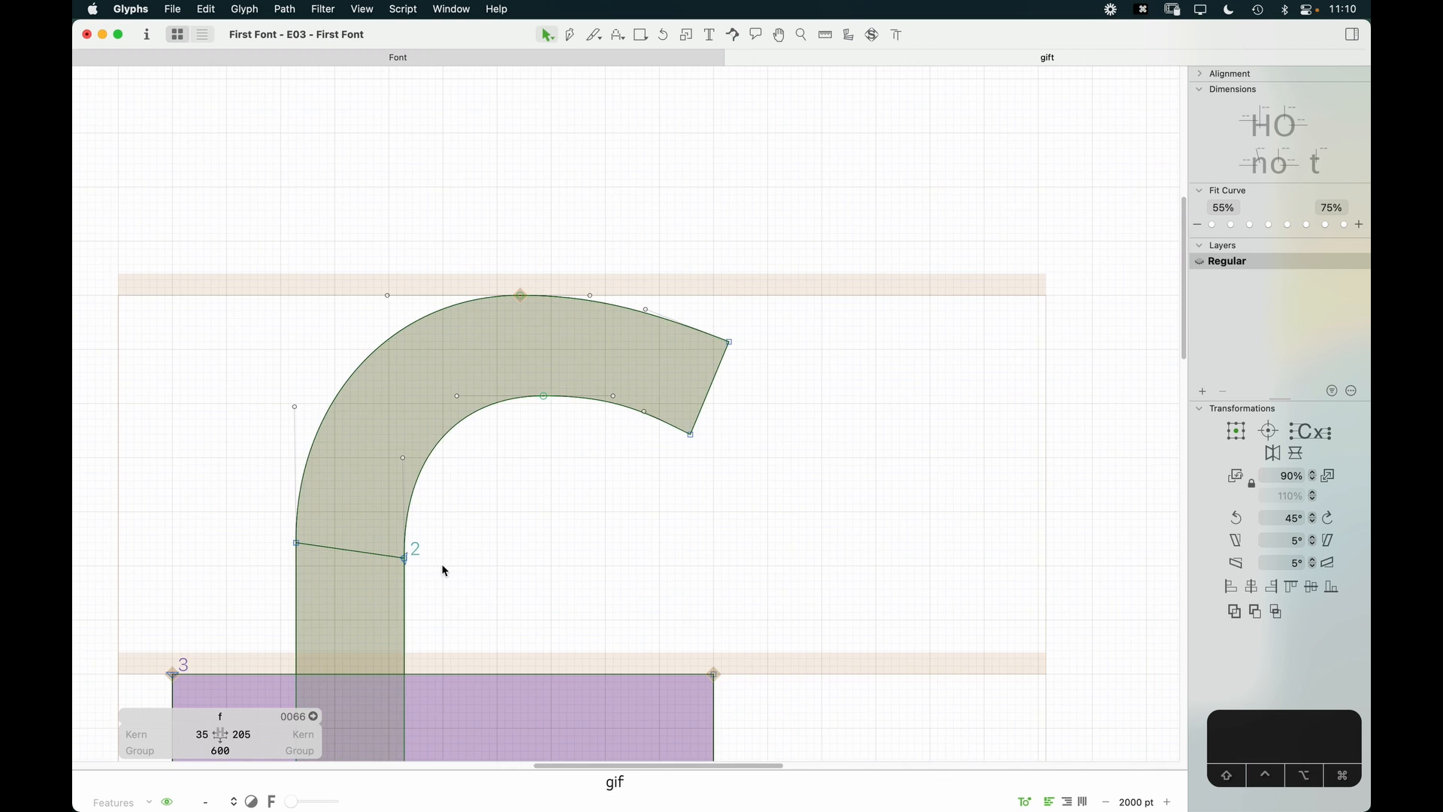
pyautogui.press('space')
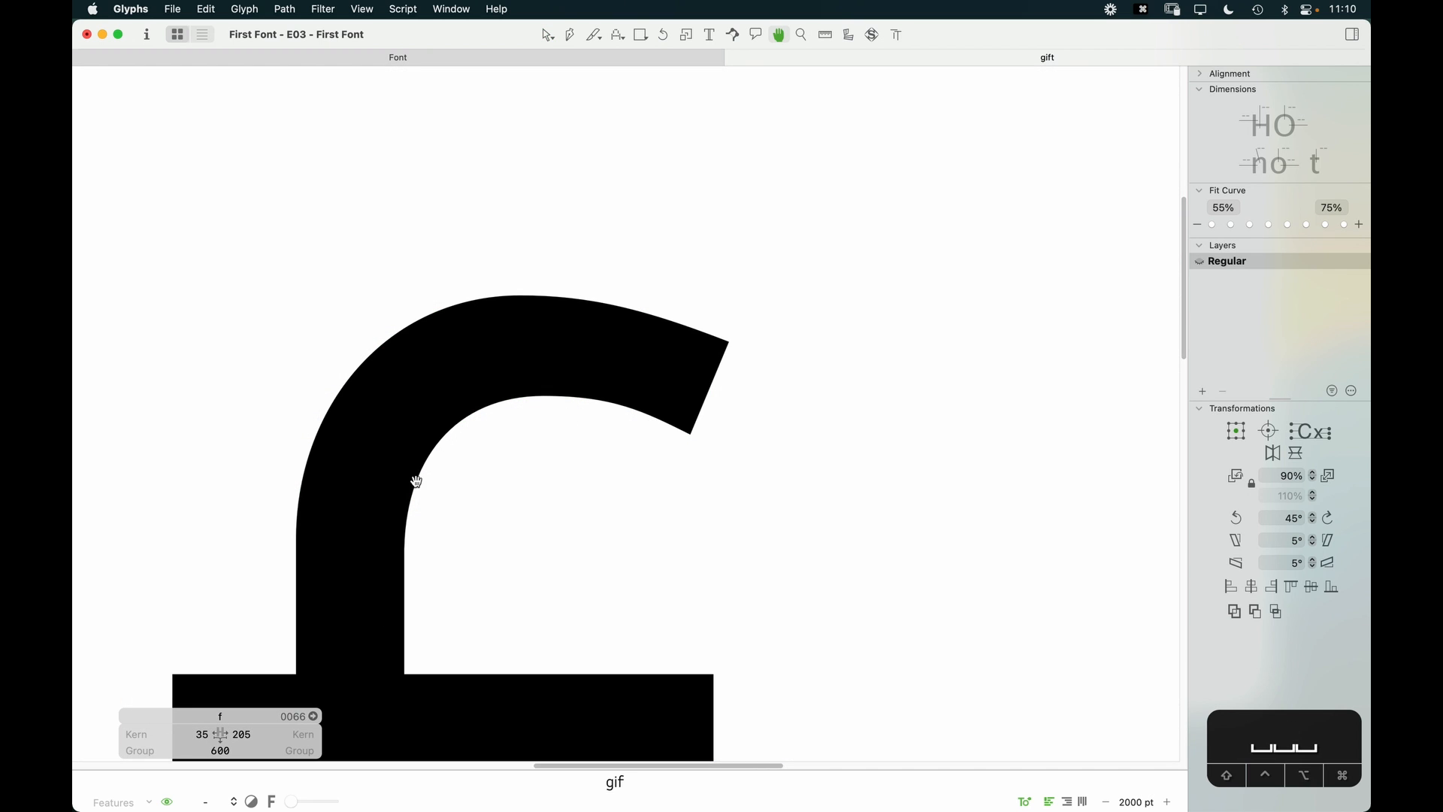
# Step: Raise the terminal's lower end point to X 370, Y 650 without moving its curve handle, and preview the shape
pyautogui.click(689, 425)
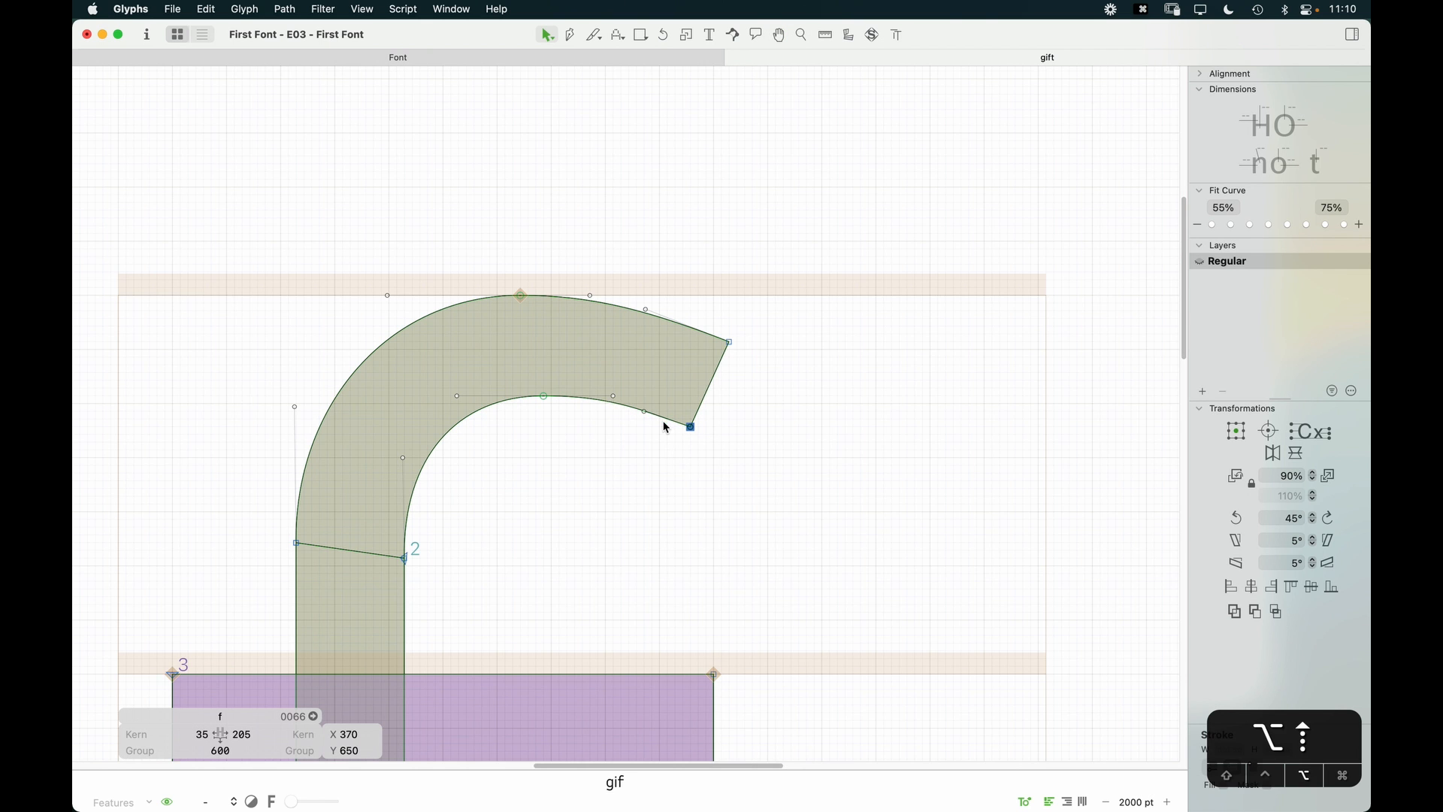
pyautogui.press('space')
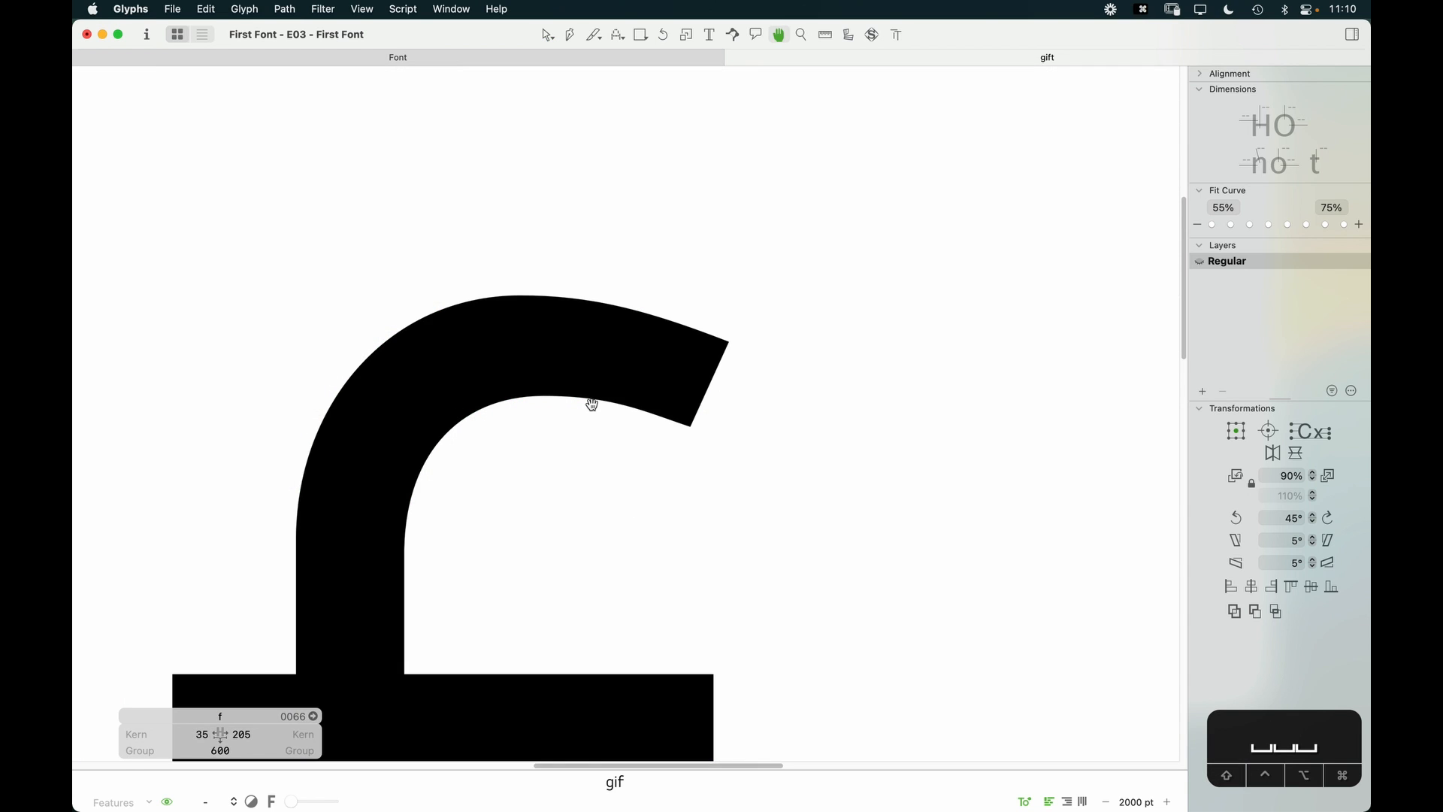
pyautogui.press('space')
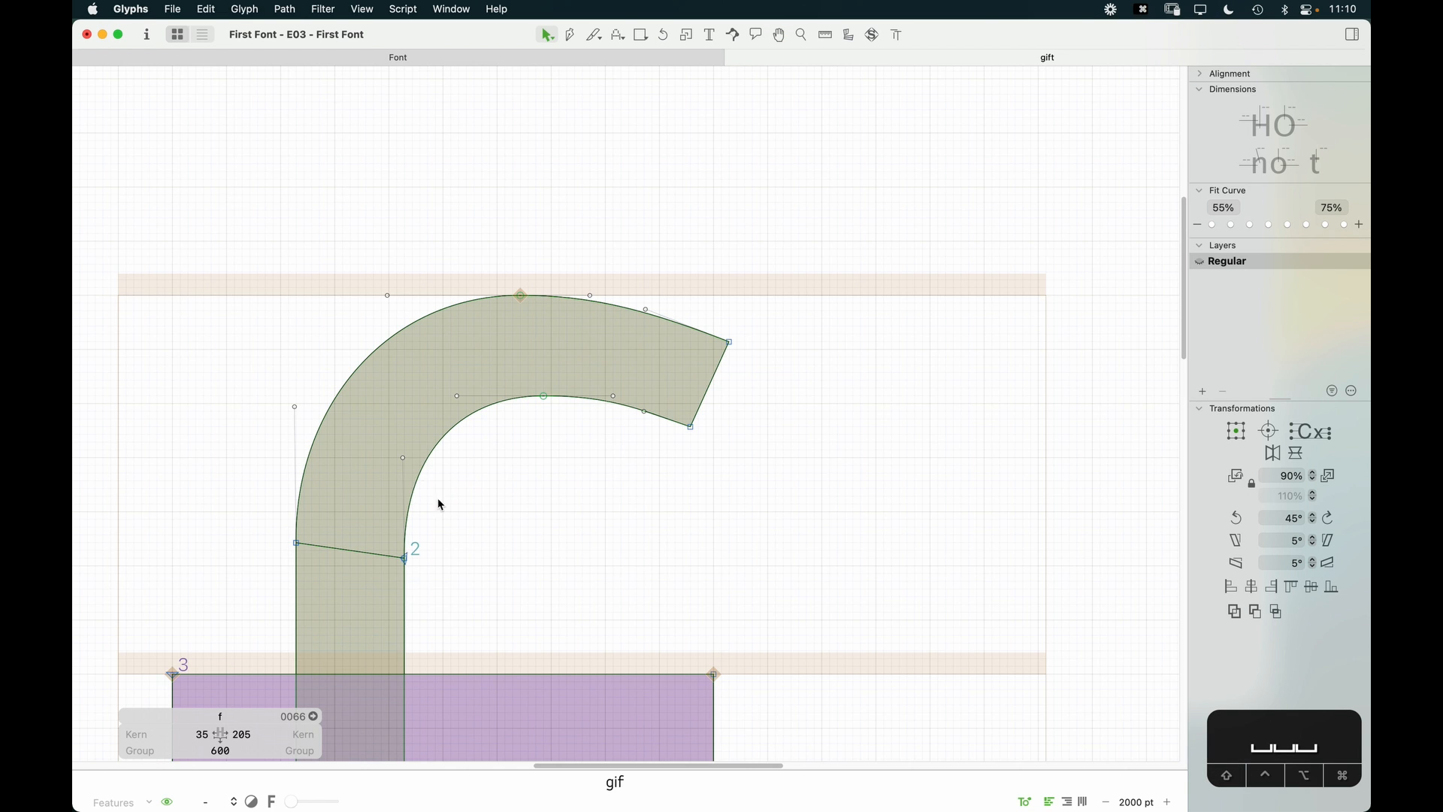
# Step: Raise the terminal's upper end point slightly and move its curve handle to X 365, Y 720
pyautogui.click(730, 342)
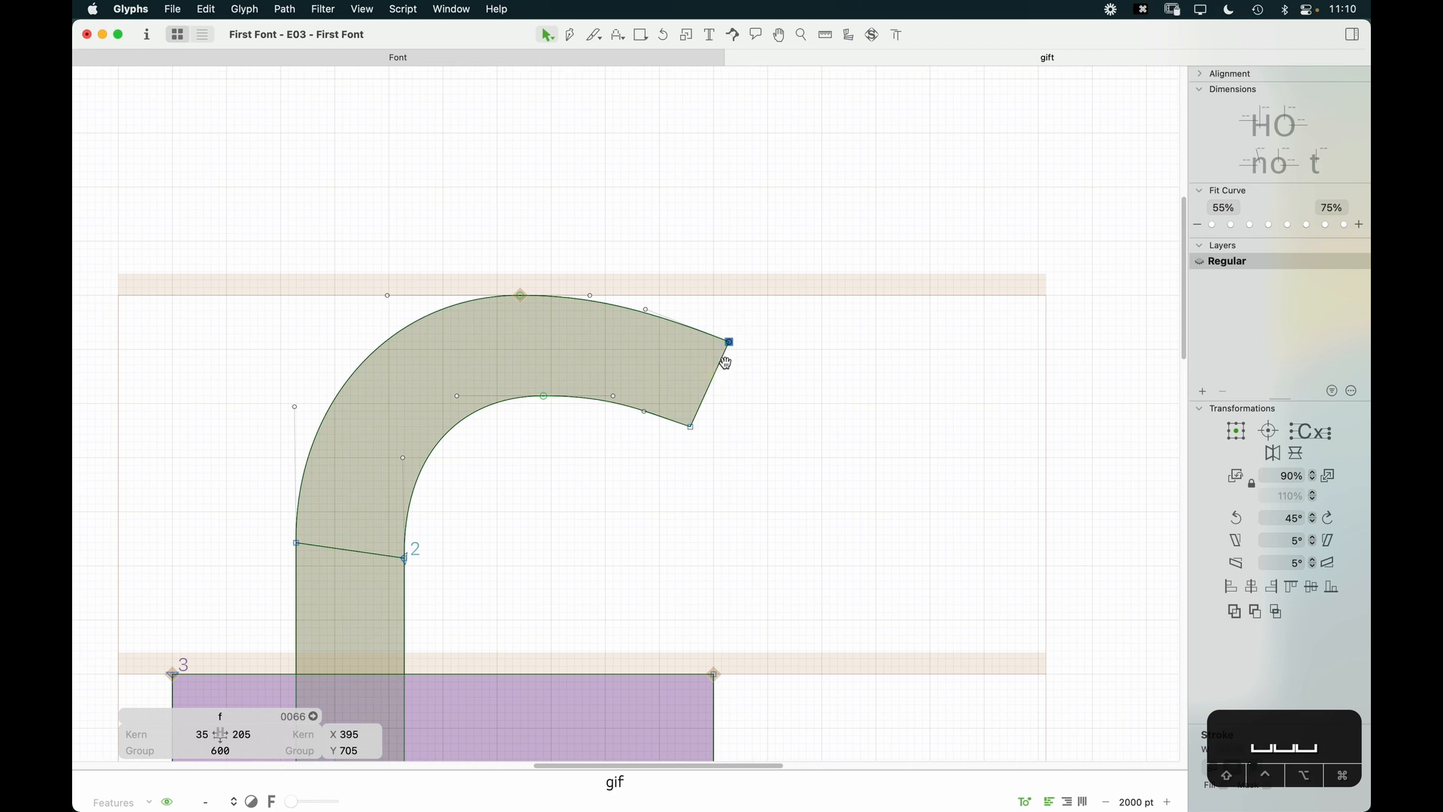
pyautogui.press('space')
pyautogui.hotkey('shift', 'Up')
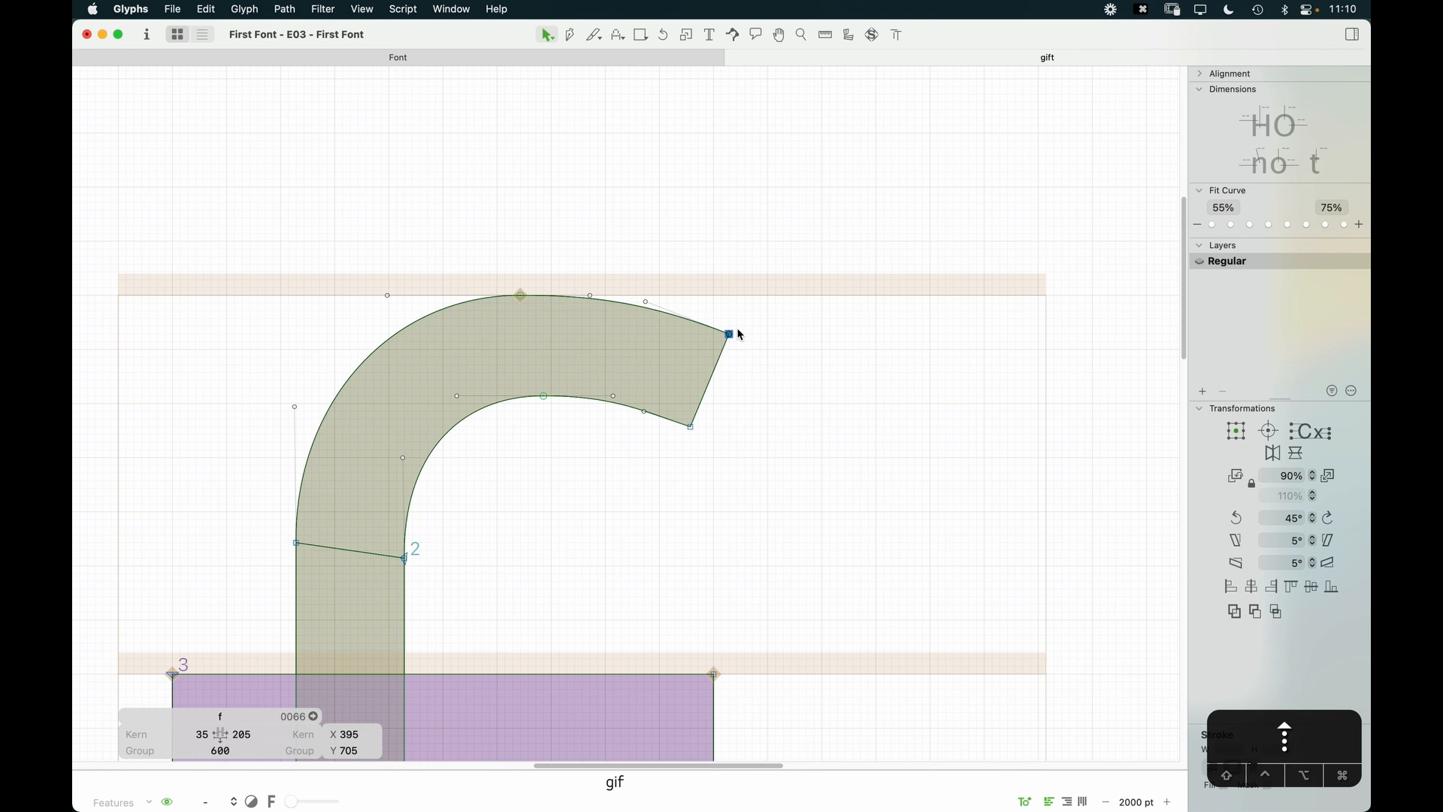
pyautogui.press('Down')
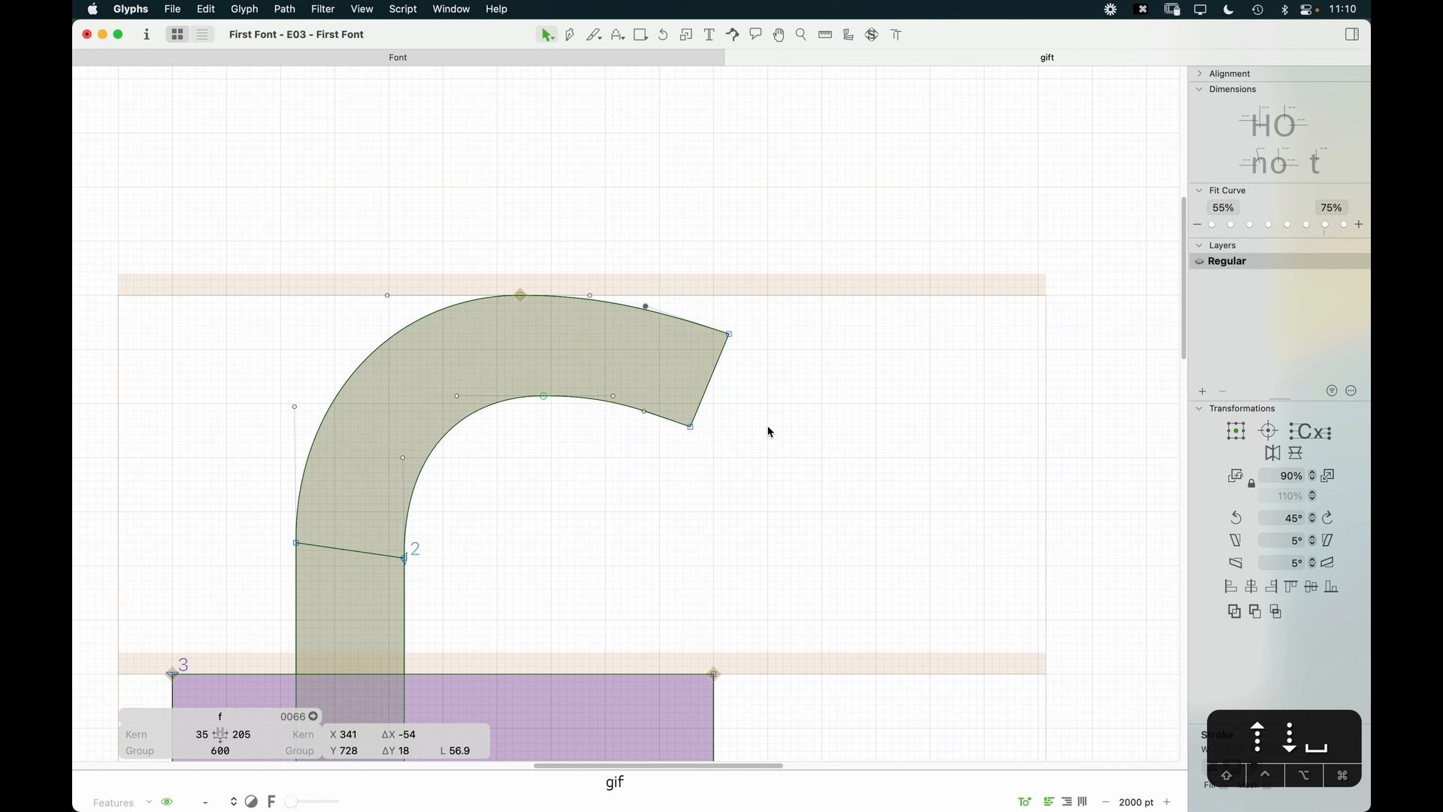
pyautogui.press('space')
pyautogui.moveTo(649, 308); pyautogui.dragTo(682, 319)
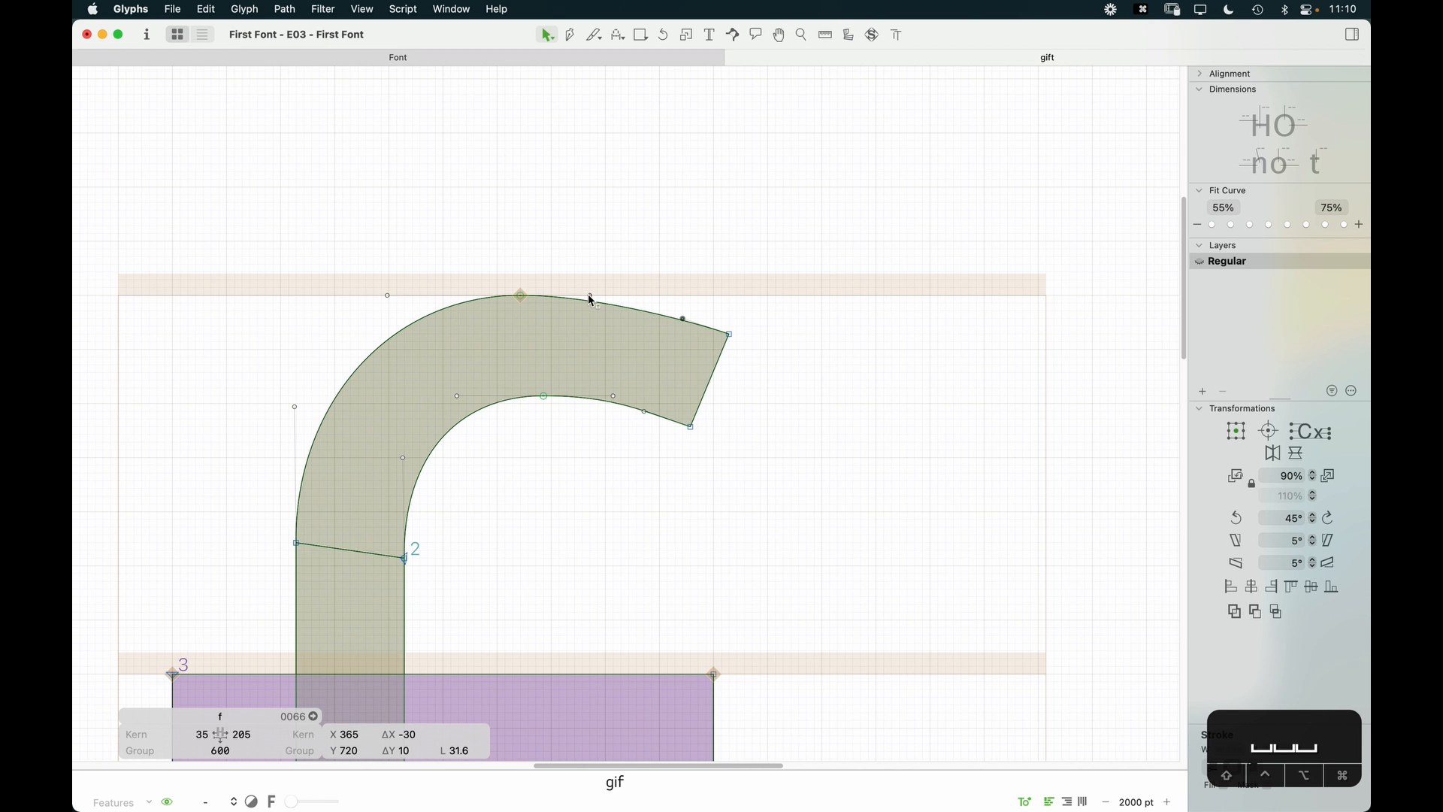
# Step: Extend the outer top point's handle toward the terminal, slide that point right between its handles, and review the f in the word
pyautogui.moveTo(591, 298); pyautogui.dragTo(622, 299)
pyautogui.click(520, 296)
pyautogui.moveTo(531, 299); pyautogui.dragTo(547, 297)
pyautogui.press('super+minus')
pyautogui.press('super+minus')
pyautogui.press('super+minus')
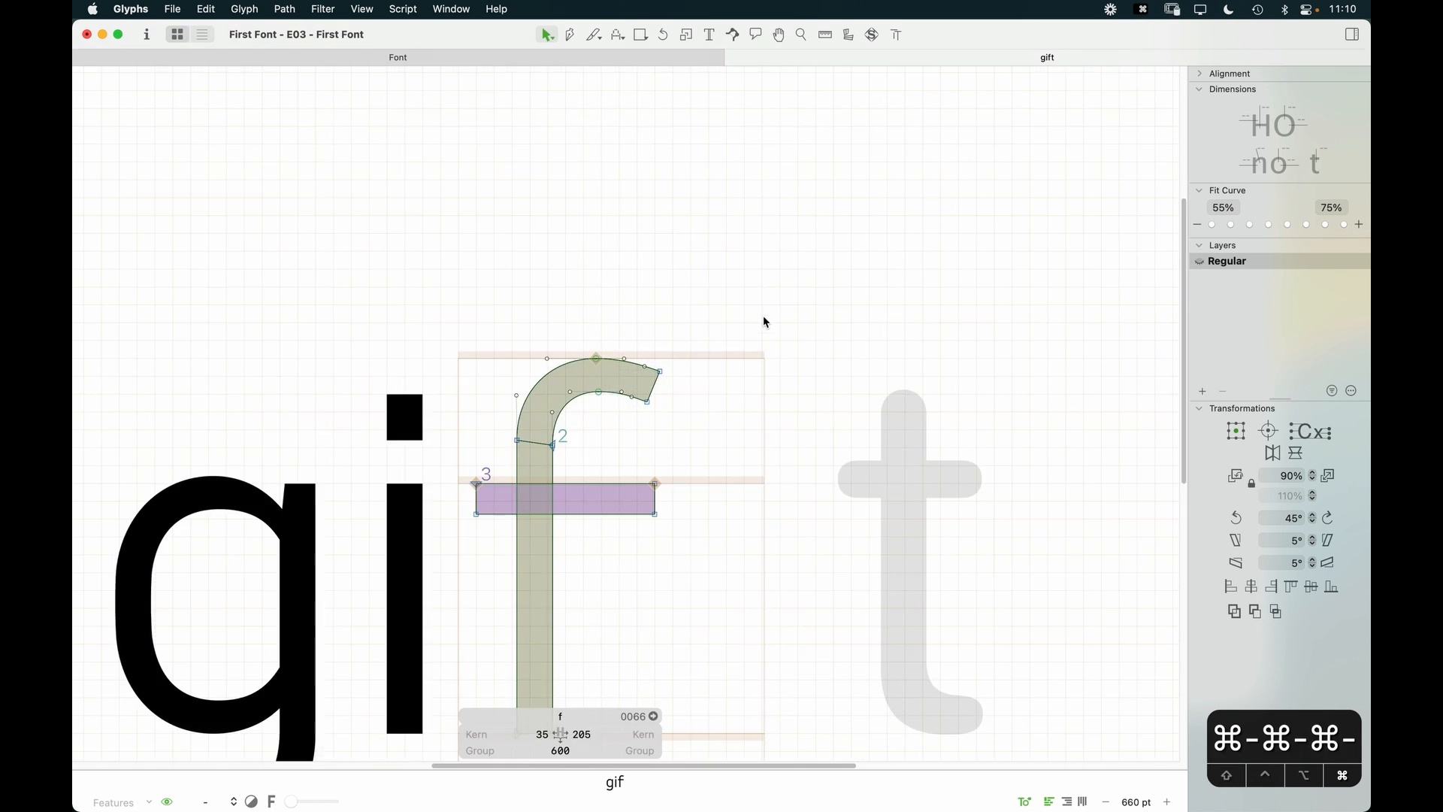
pyautogui.press('space')
pyautogui.moveTo(699, 484); pyautogui.dragTo(725, 423)
# Step: Move the terminal's upper end point to X 390, Y 705 and preview the hook
pyautogui.press('z')
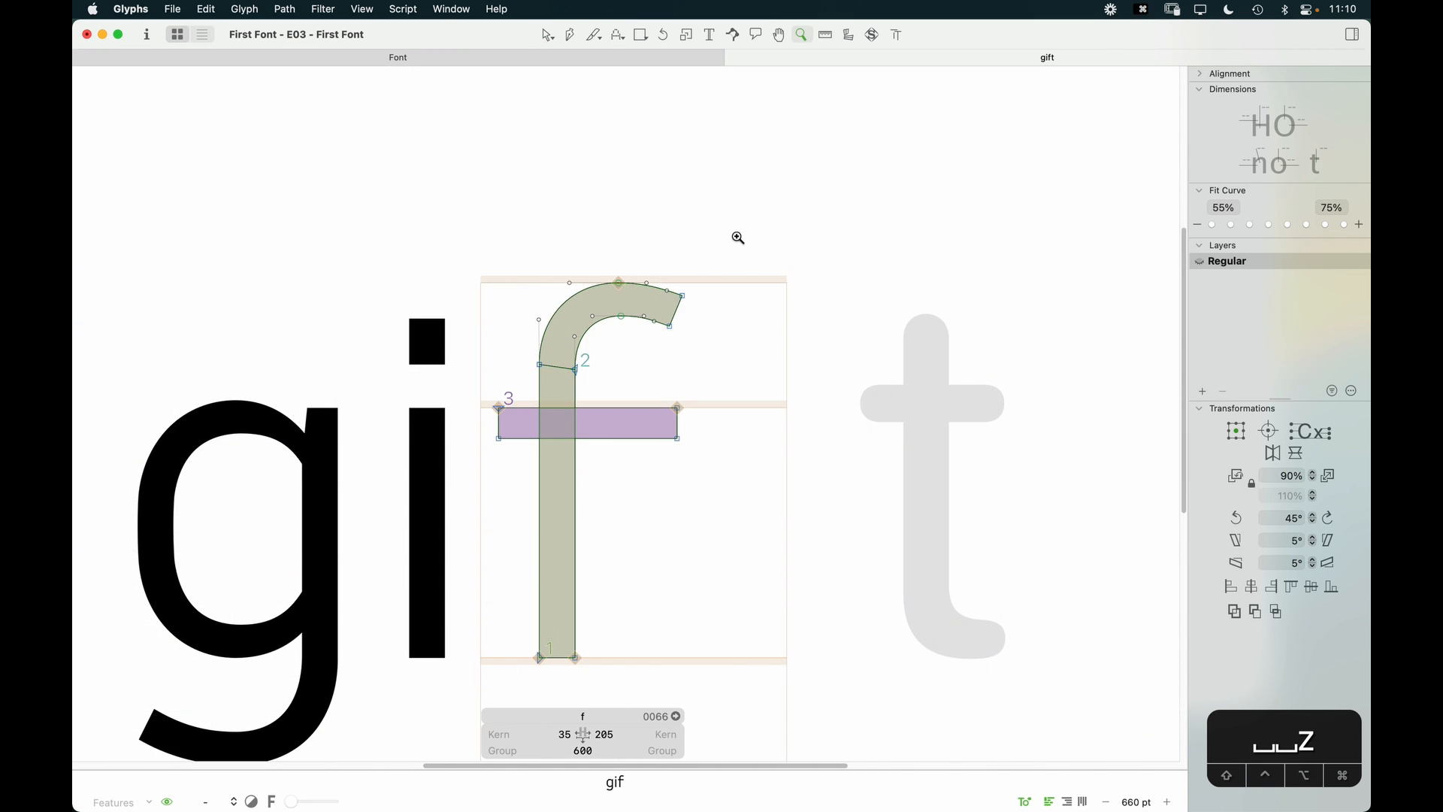
pyautogui.moveTo(734, 235); pyautogui.dragTo(563, 435)
pyautogui.press('v')
pyautogui.click(739, 244)
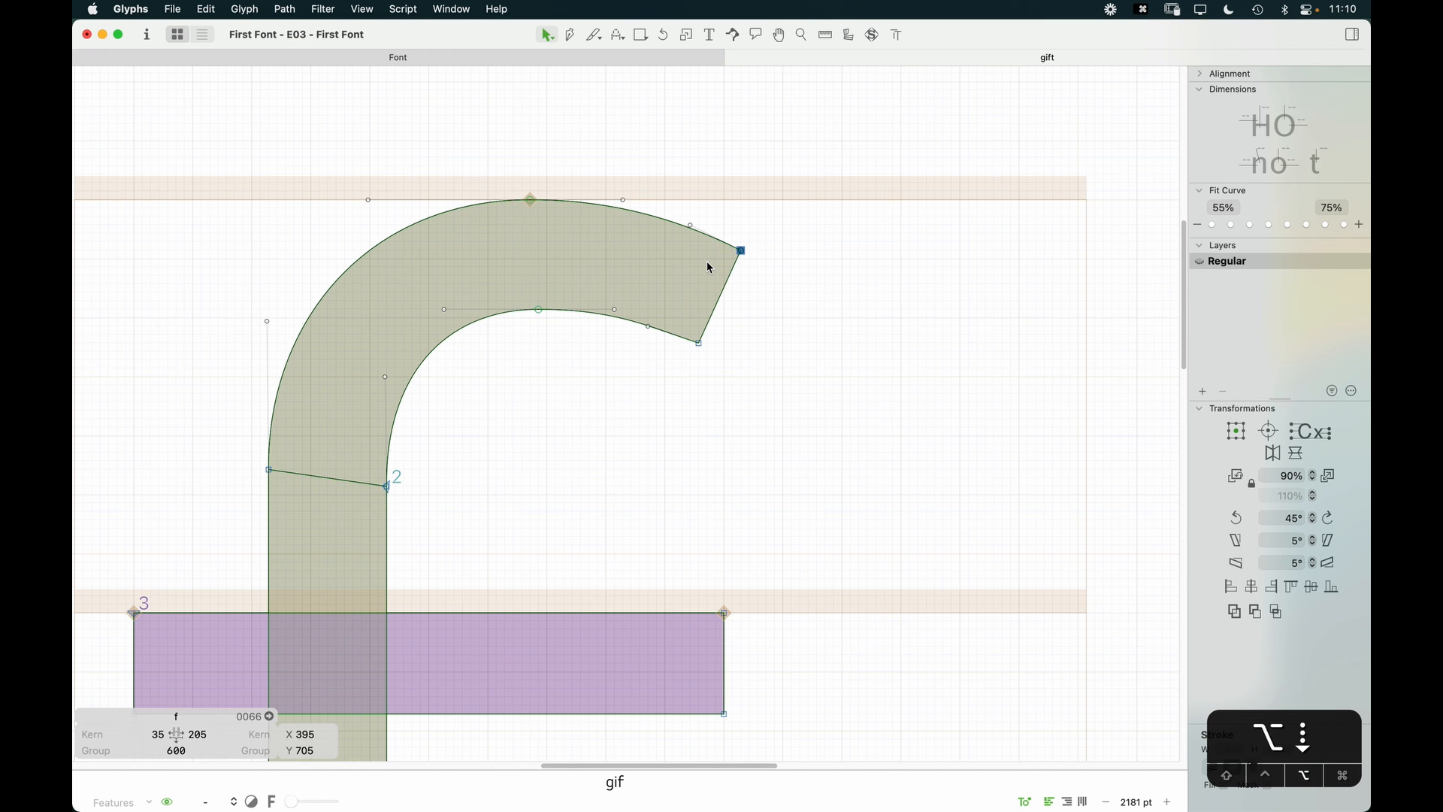
pyautogui.hotkey('alt', 'Up')
pyautogui.press('Down')
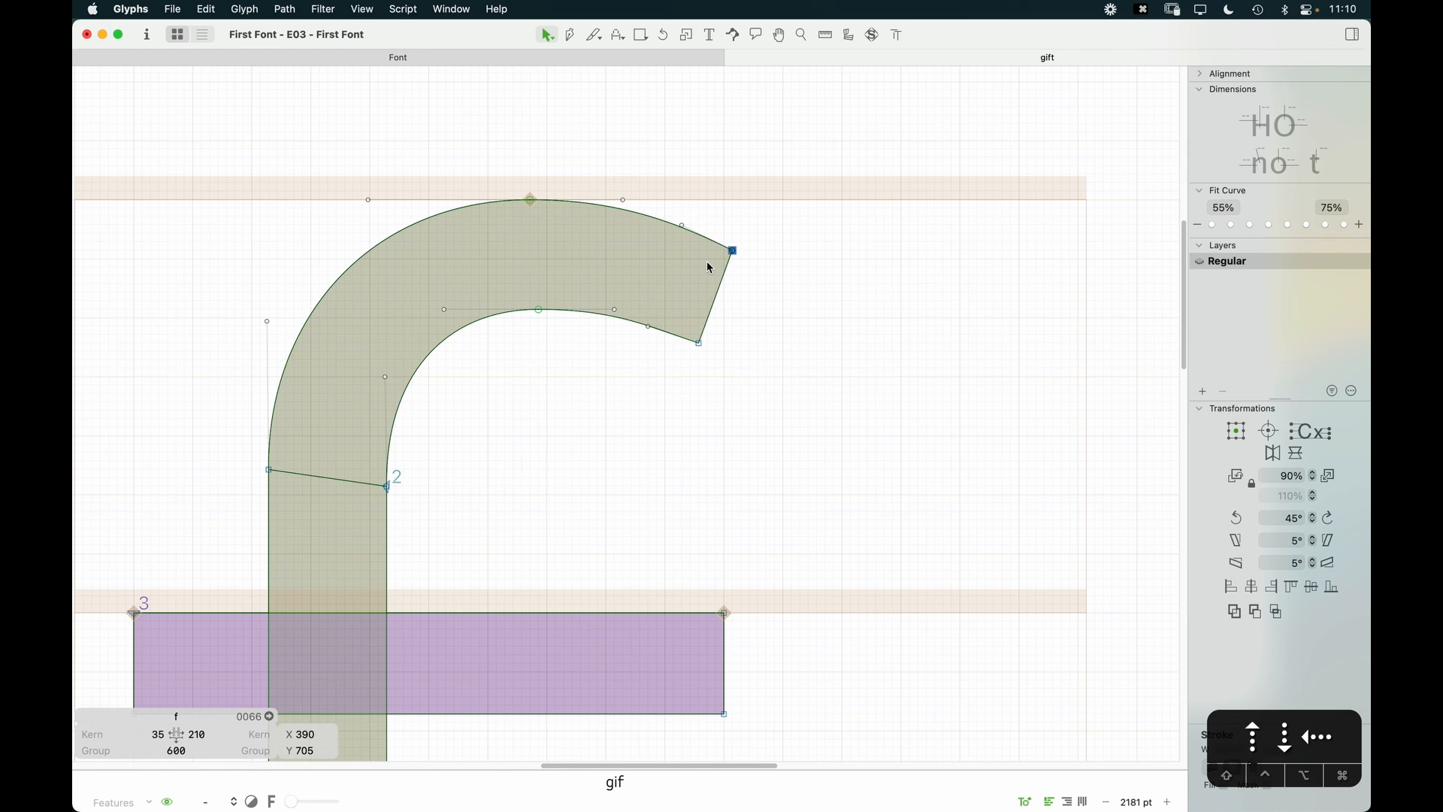
pyautogui.press('Left')
pyautogui.press('space')
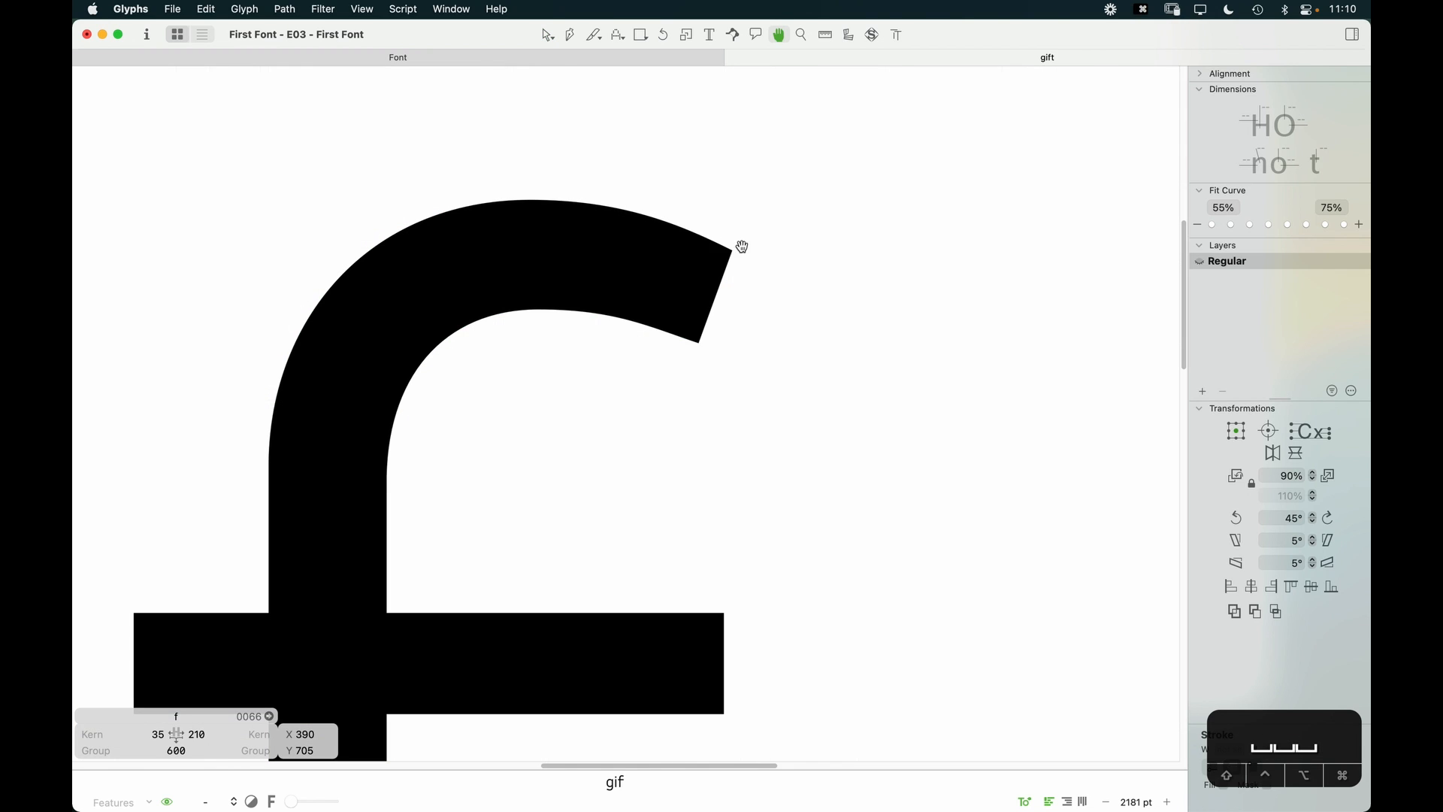
# Step: Try the terminal's upper end point at X 395, Y 720, preview it, and undo the move
pyautogui.moveTo(739, 255); pyautogui.dragTo(747, 231)
pyautogui.press('space')
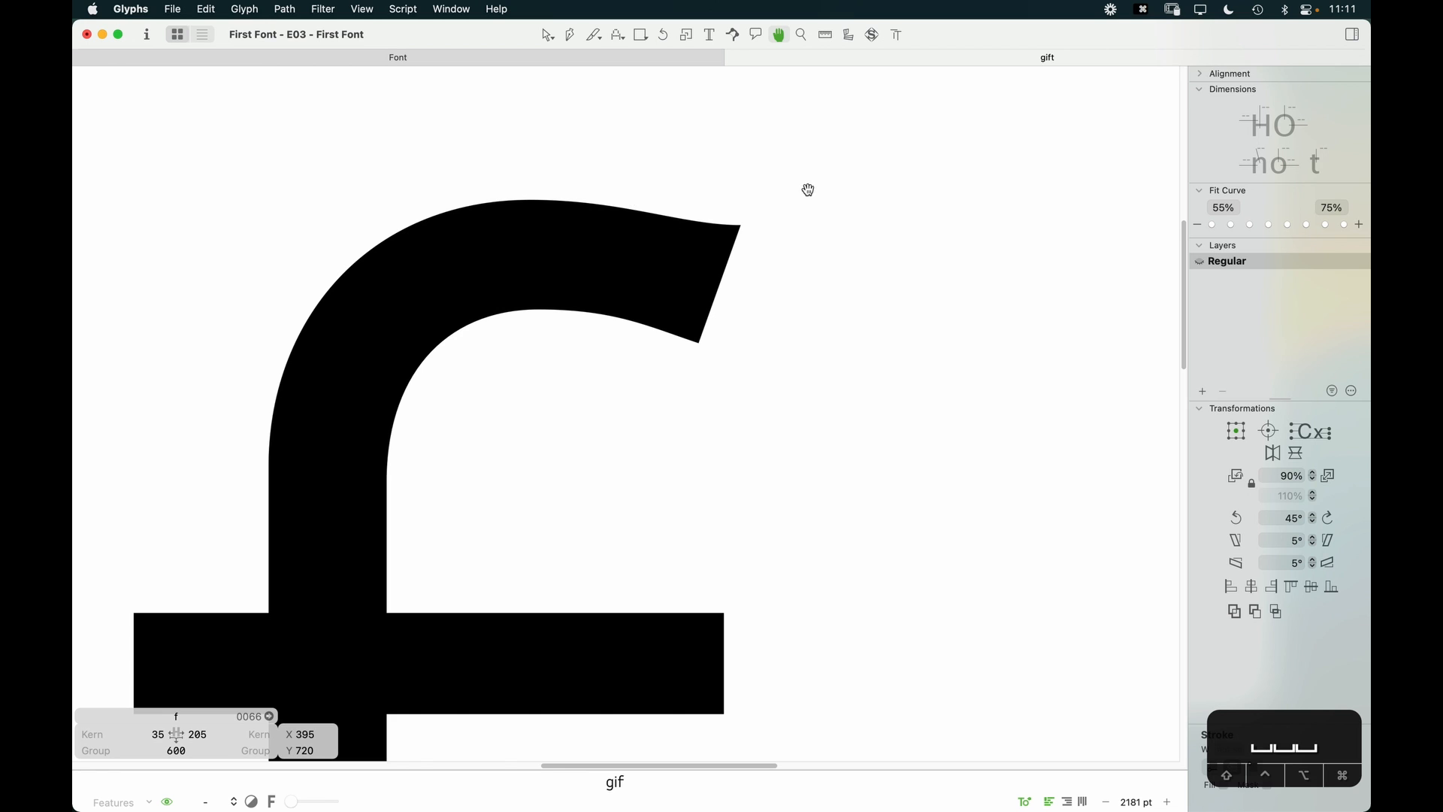
pyautogui.press('super+z')
pyautogui.press('space')
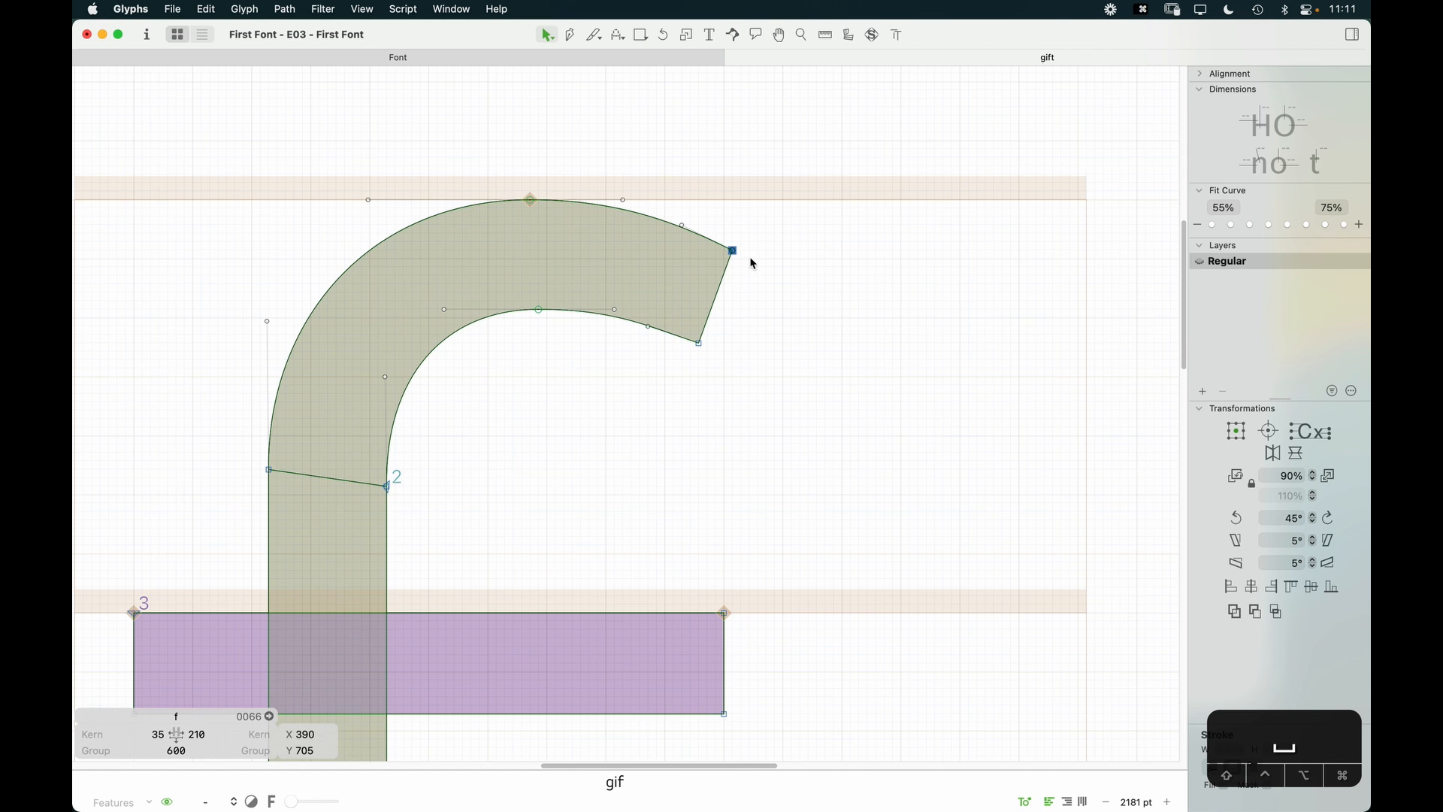
# Step: Move the terminal's upper end point to X 390, Y 710 and its curve handle to X 360, Y 725
pyautogui.press('z')
pyautogui.click(744, 263)
pyautogui.press('v')
pyautogui.moveTo(729, 186); pyautogui.dragTo(763, 245)
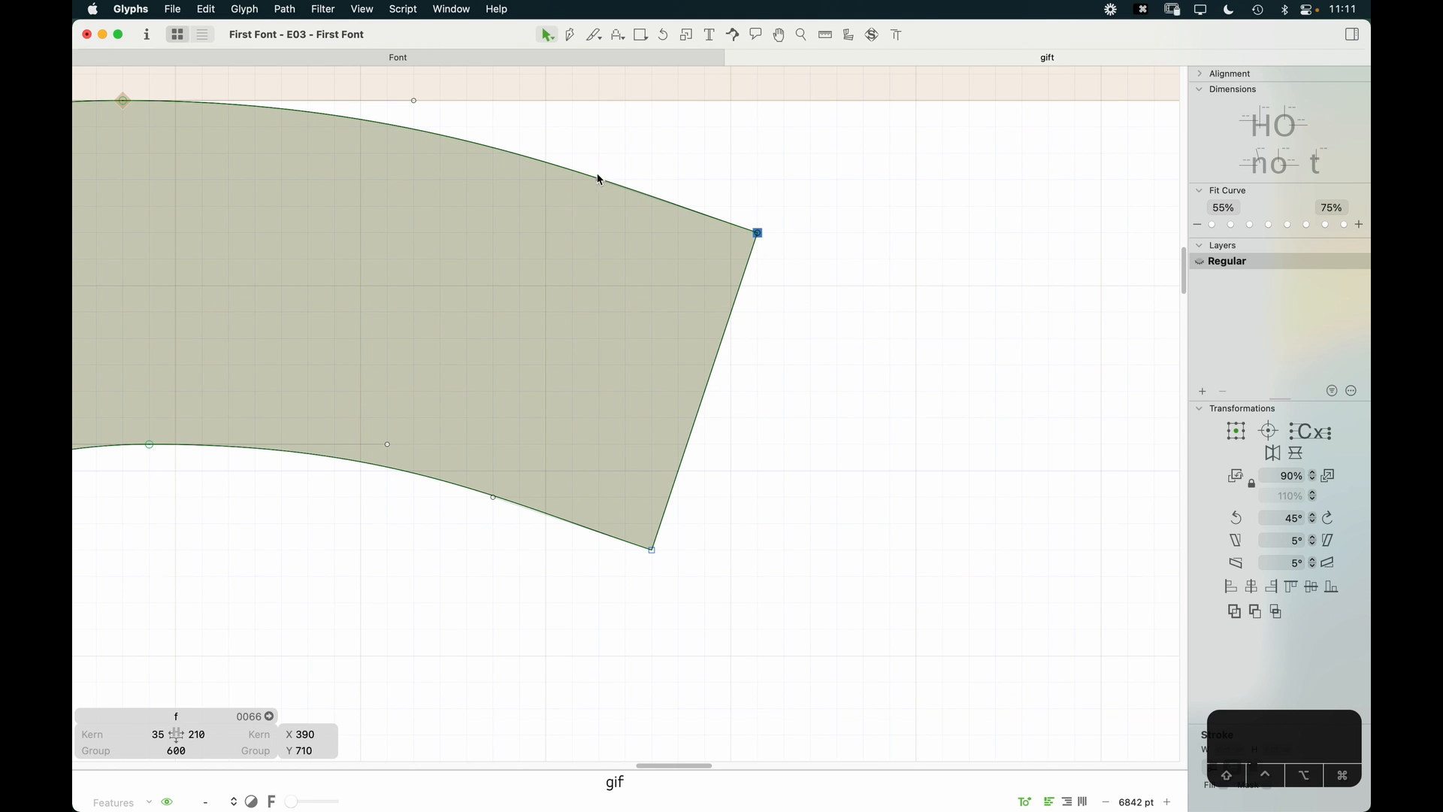
pyautogui.moveTo(599, 180); pyautogui.dragTo(596, 155)
pyautogui.press('super+minus')
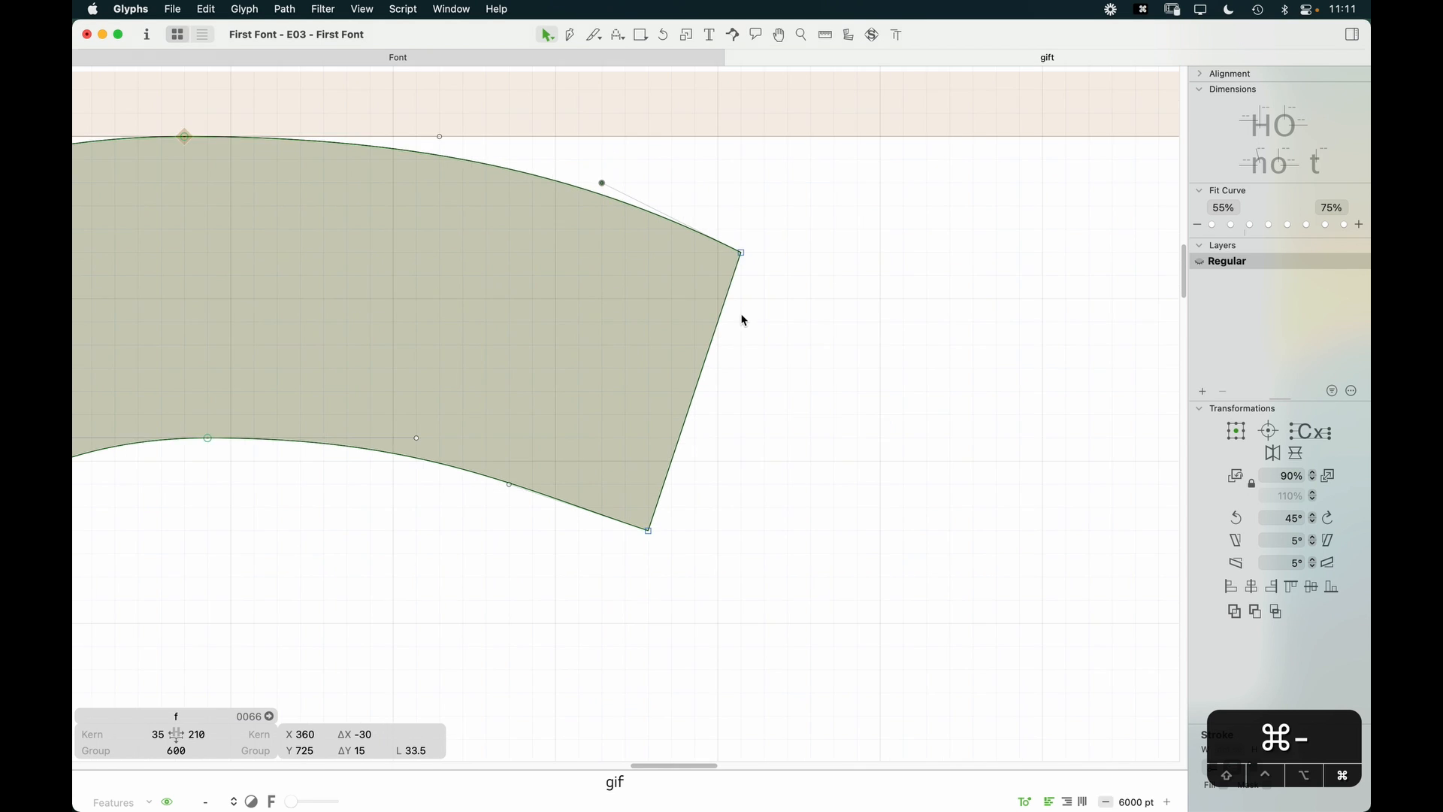
# Step: Move the terminal's upper end point with its curve handle to X 395, Y 705 and preview the hook
pyautogui.press('super+minus')
pyautogui.press('space')
pyautogui.moveTo(696, 356)
pyautogui.mouseDown()
pyautogui.moveTo(808, 347)
pyautogui.moveTo(797, 310)
pyautogui.moveTo(810, 324)
pyautogui.mouseUp()
pyautogui.press('space')
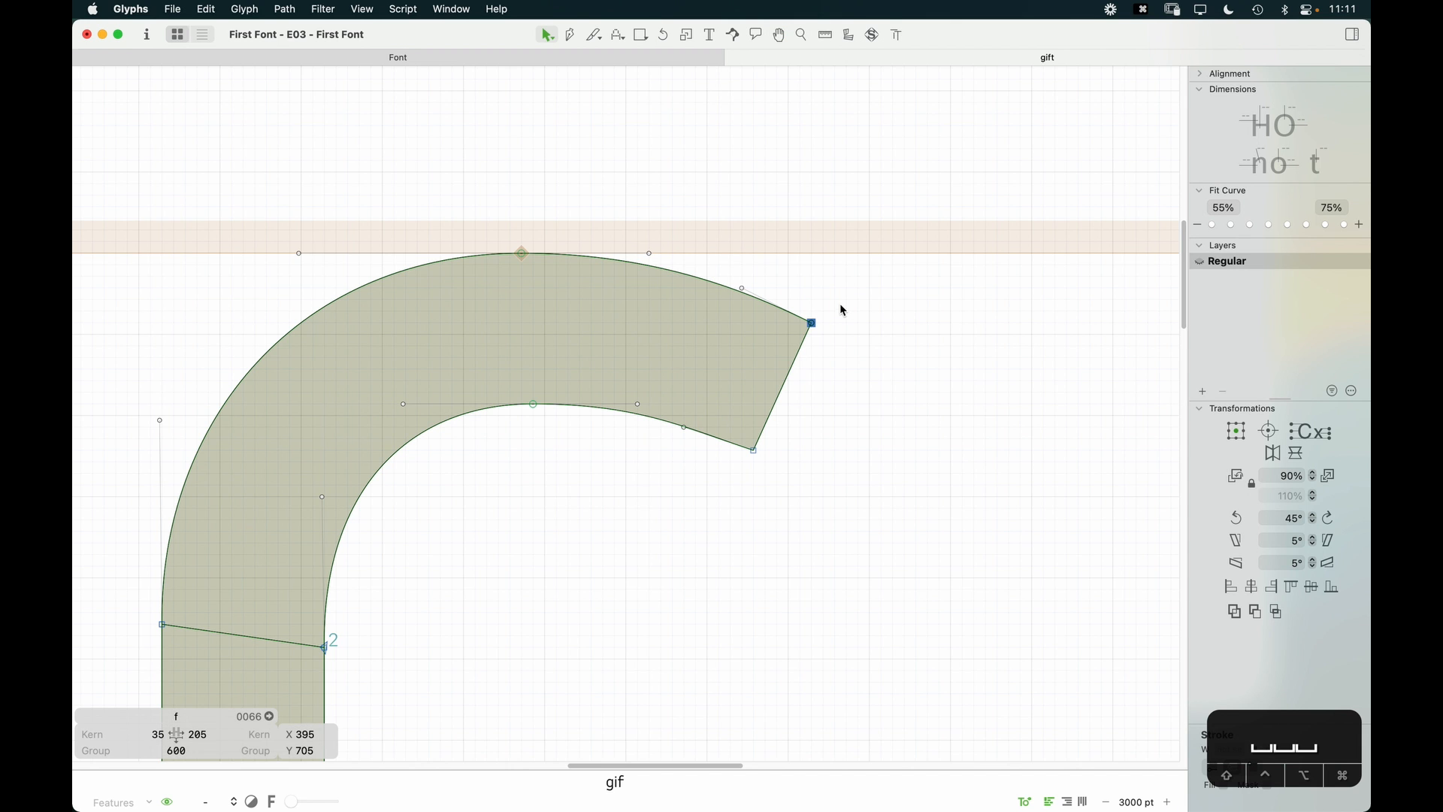
# Step: Position the terminal's lower curve handle at X 345, Y 660 and its upper one at X 370, Y 715, previewing the shape
pyautogui.moveTo(686, 430); pyautogui.dragTo(676, 415)
pyautogui.press('space')
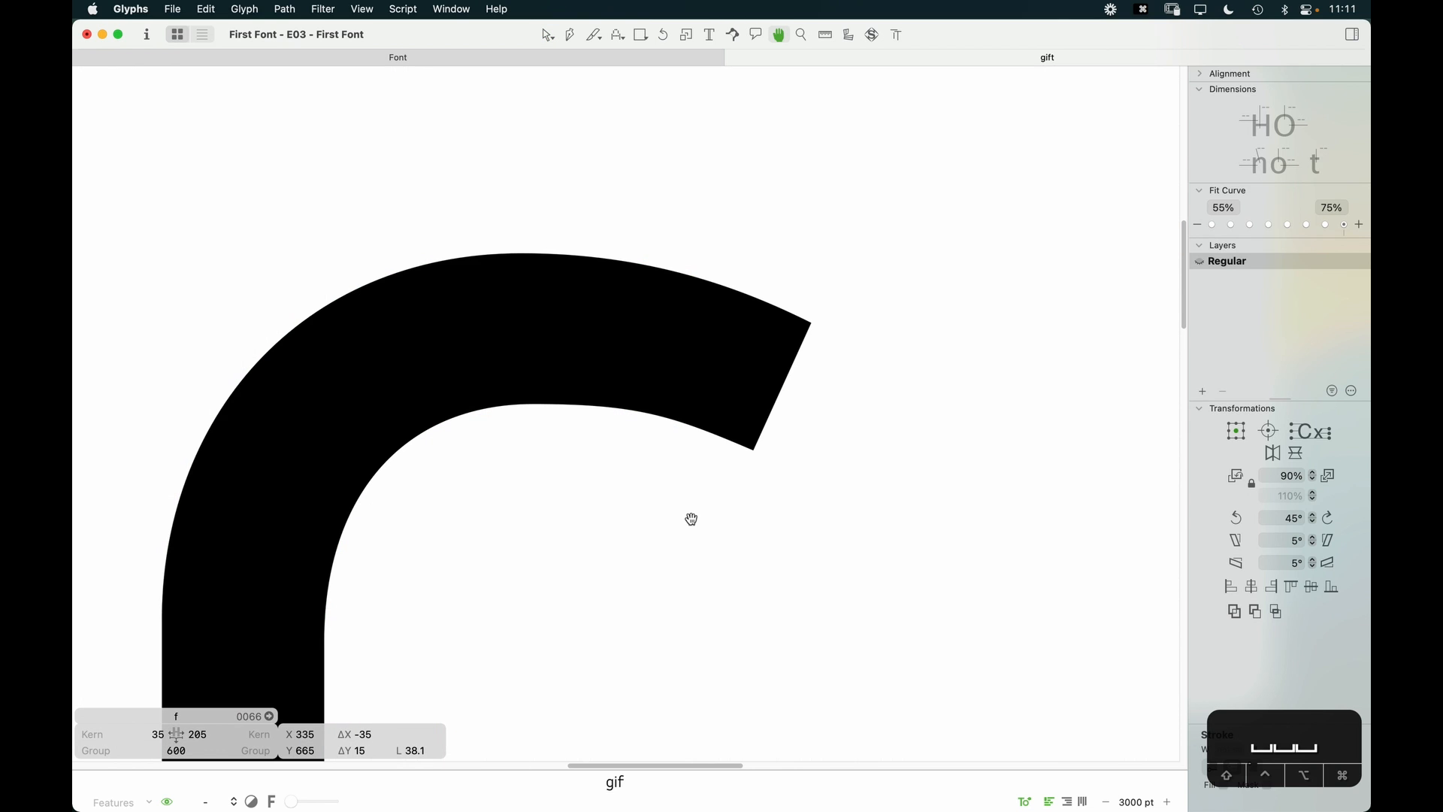
pyautogui.moveTo(682, 425); pyautogui.dragTo(689, 427)
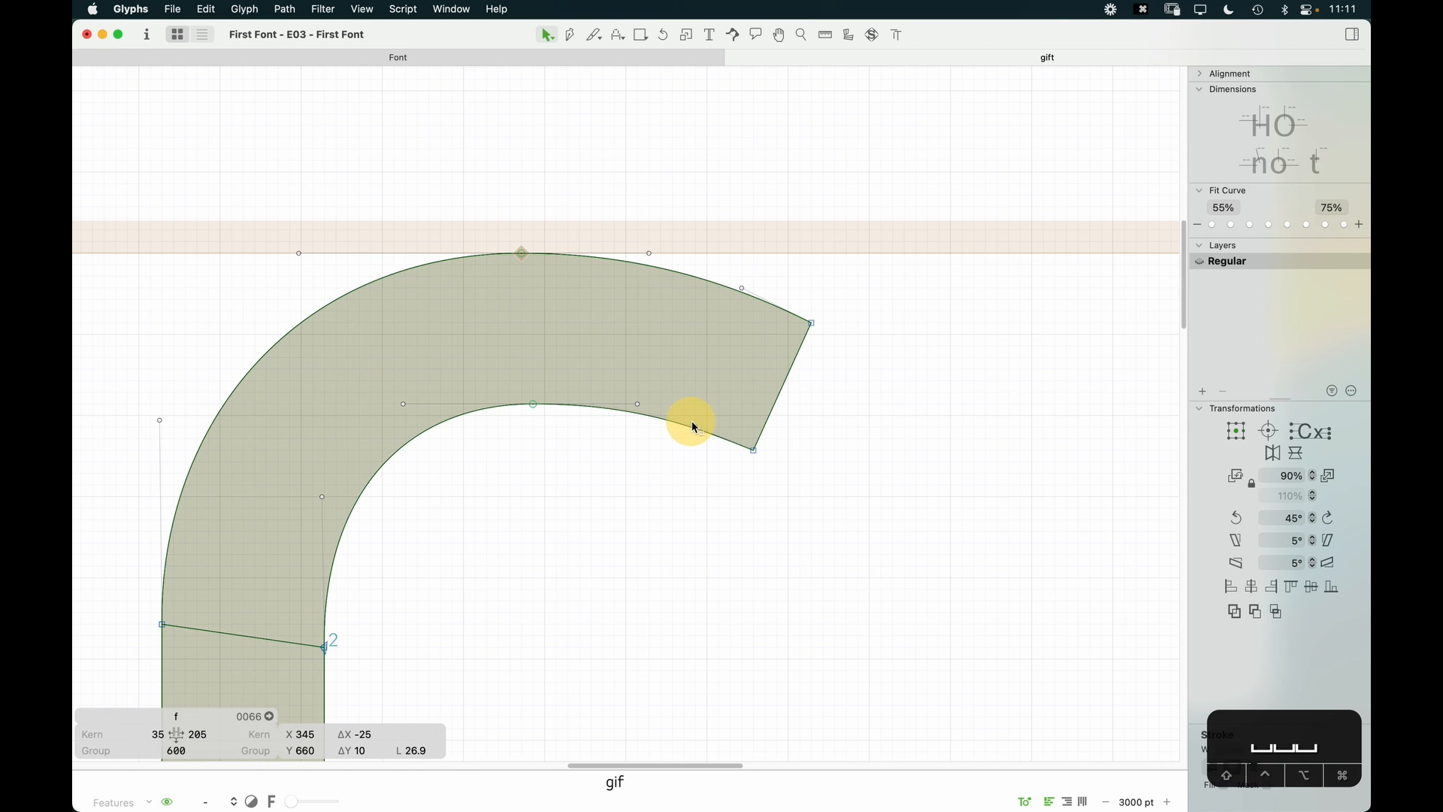
pyautogui.press('space')
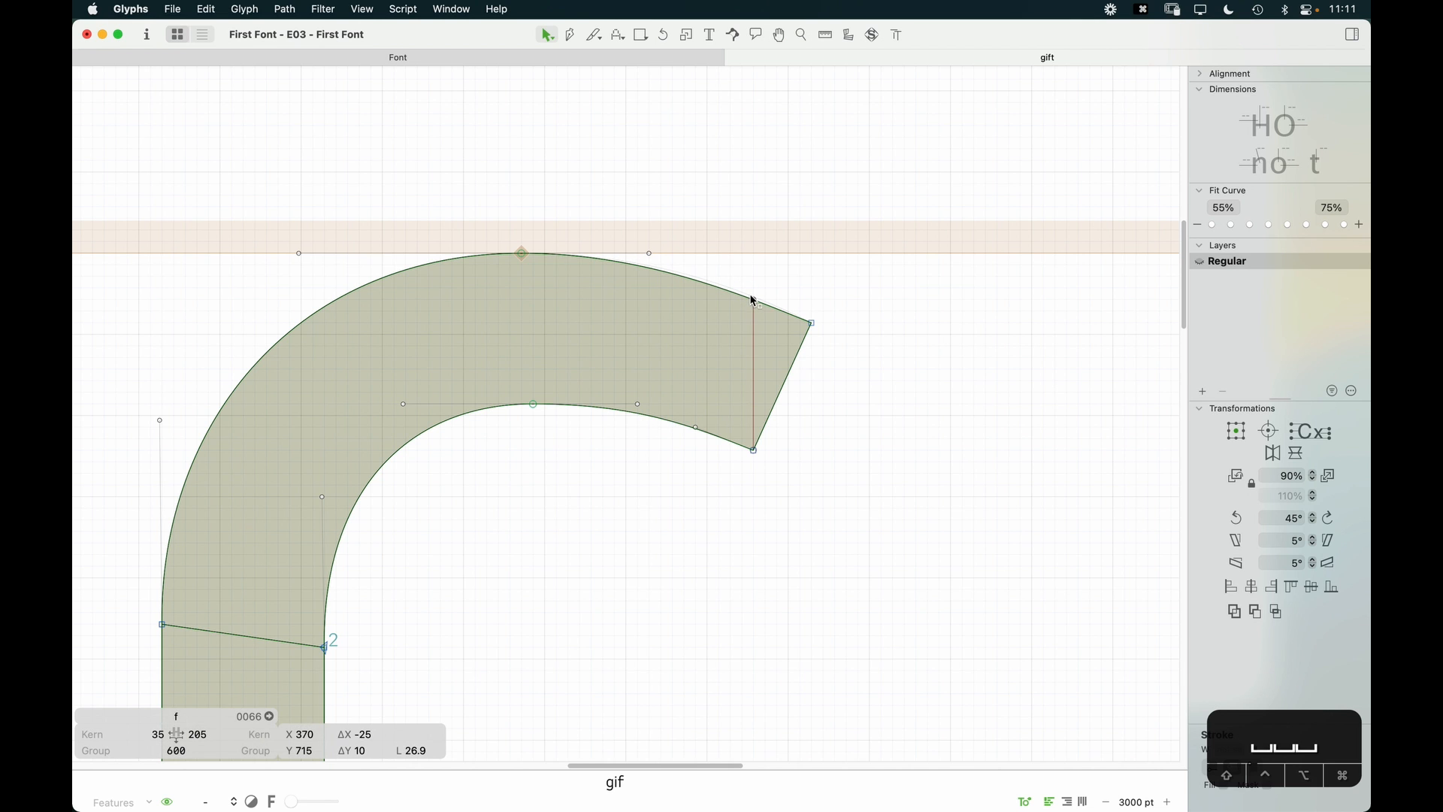
# Step: Shift the terminal's two end points and their curve handles left by 10 units to X 372.5, and preview the f
pyautogui.moveTo(827, 312)
pyautogui.mouseDown()
pyautogui.moveTo(744, 458)
pyautogui.moveTo(751, 443)
pyautogui.moveTo(736, 450)
pyautogui.mouseUp()
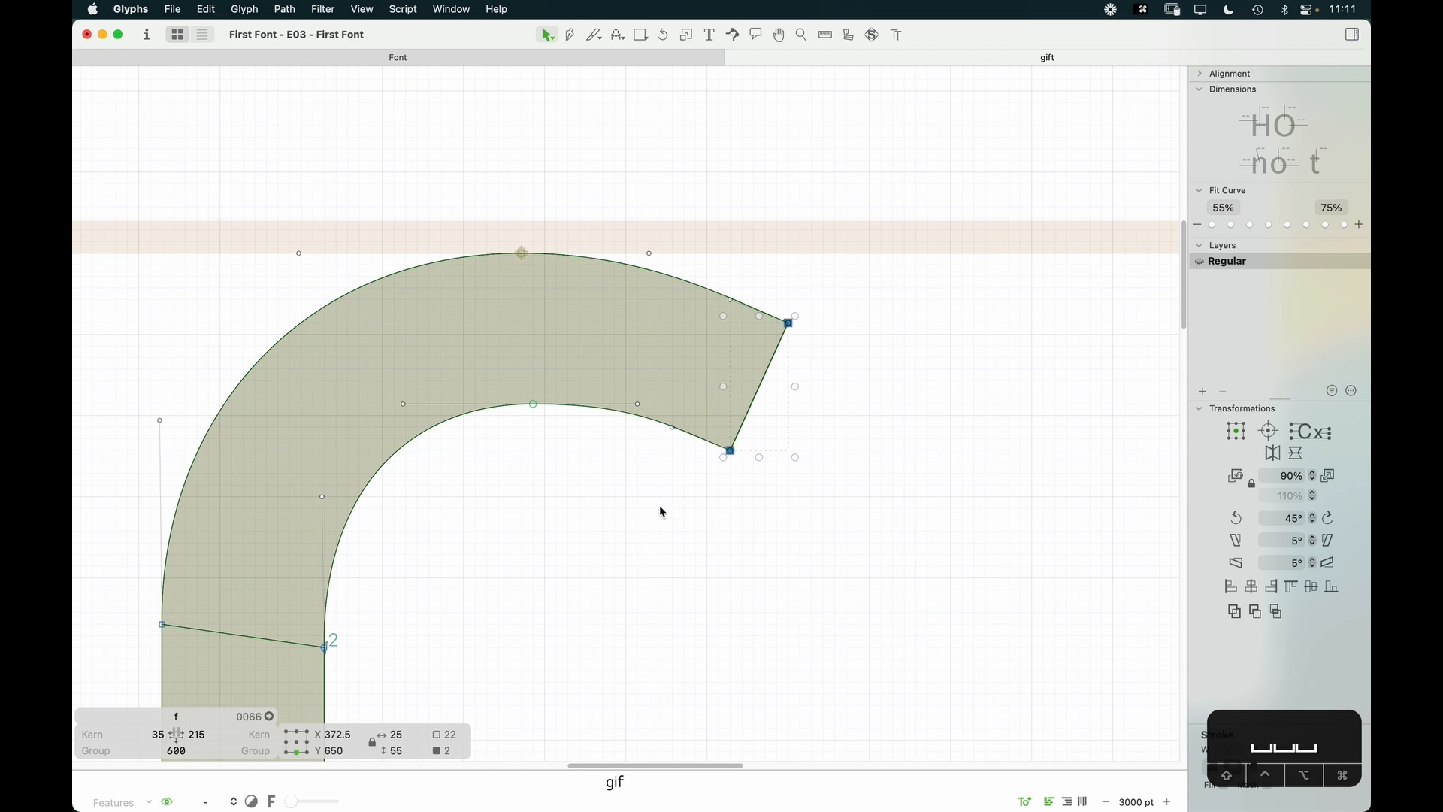
pyautogui.press('super+minus')
pyautogui.press('space')
pyautogui.moveTo(670, 509); pyautogui.dragTo(782, 428)
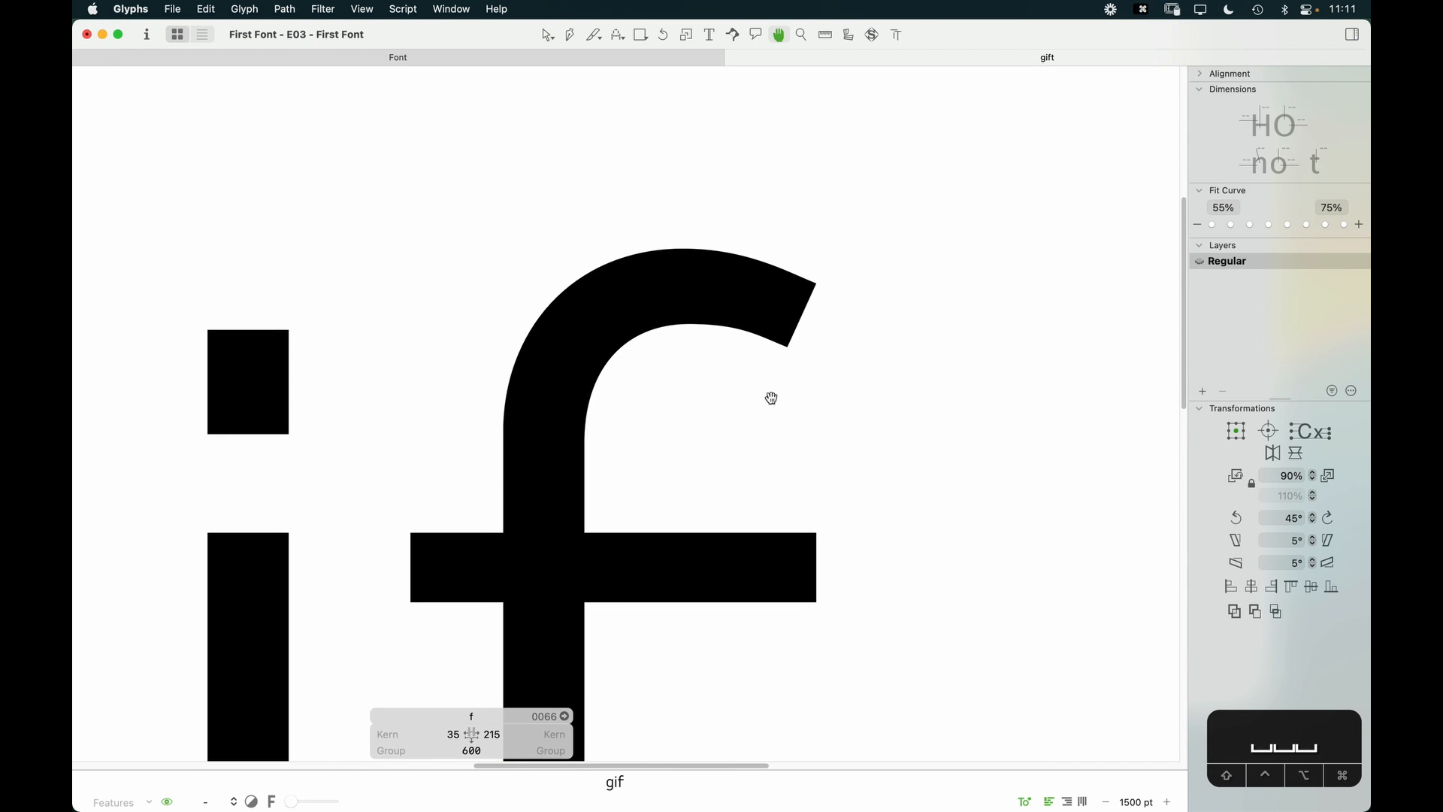
# Step: Position the terminal's upper curve handle at X 350, Y 725 and its lower one at X 335, Y 665, previewing the hook
pyautogui.press('z')
pyautogui.moveTo(894, 183); pyautogui.dragTo(583, 425)
pyautogui.press('v')
pyautogui.moveTo(733, 332); pyautogui.dragTo(700, 351)
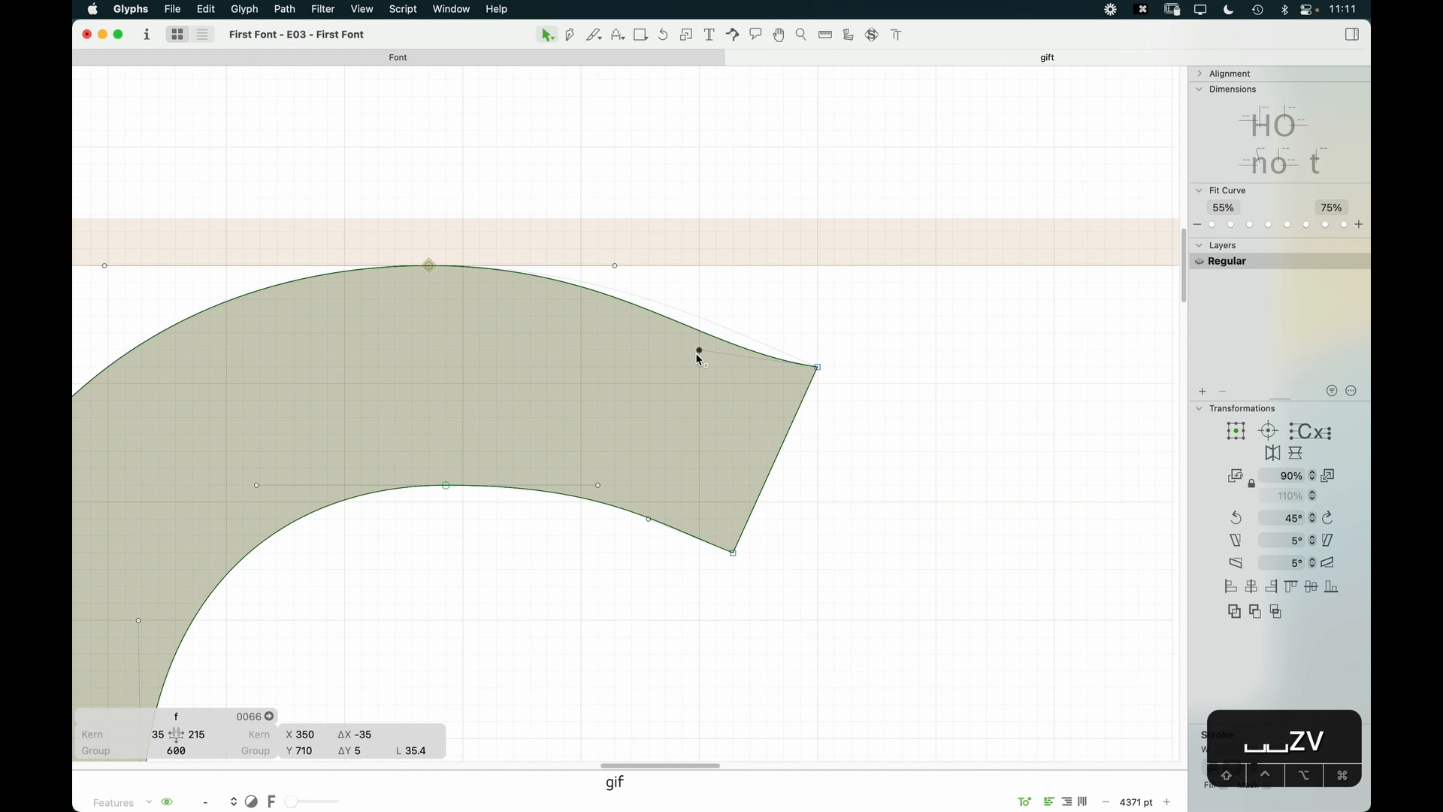
pyautogui.moveTo(701, 354); pyautogui.dragTo(704, 309)
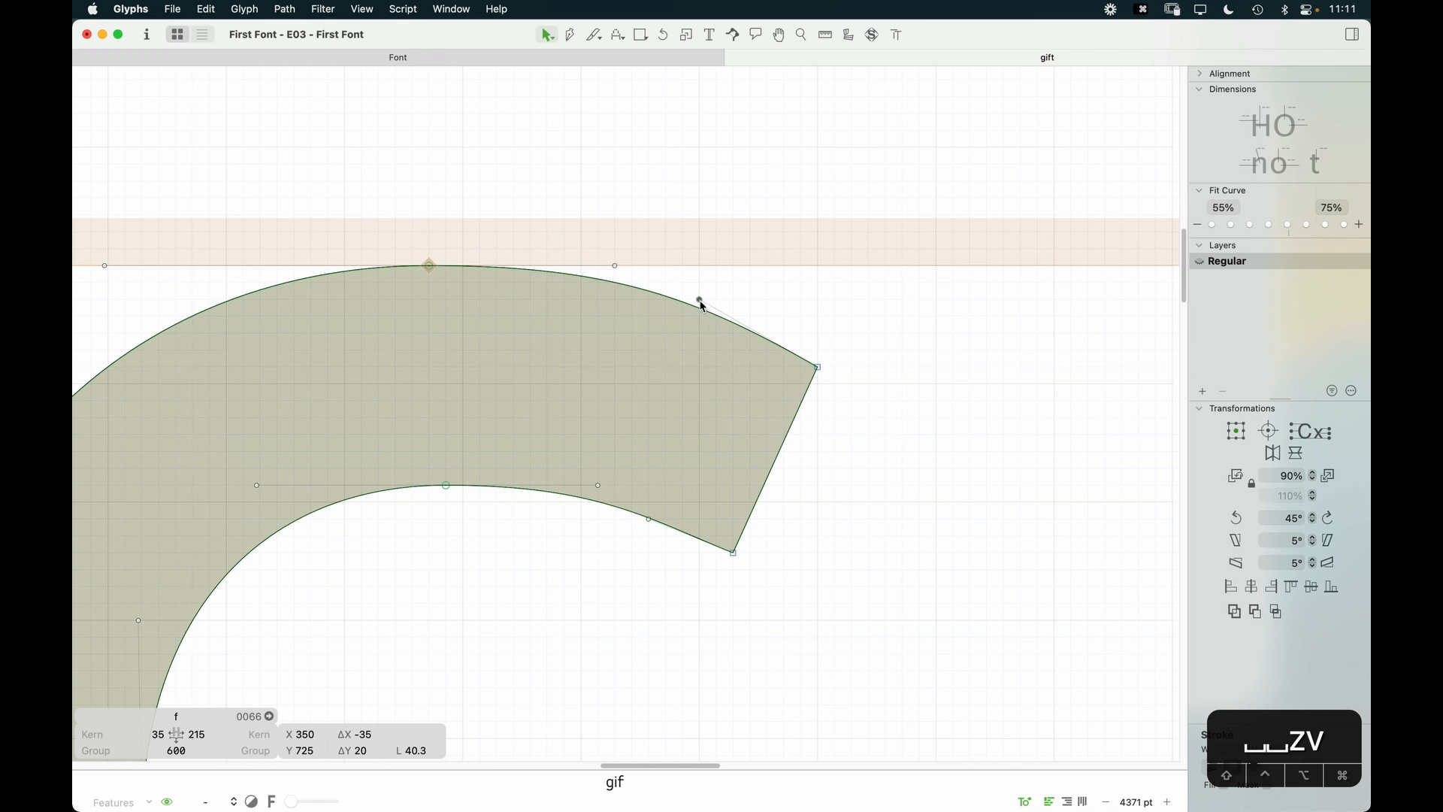
pyautogui.click(653, 520)
pyautogui.moveTo(662, 518)
pyautogui.mouseDown()
pyautogui.moveTo(639, 538)
pyautogui.moveTo(649, 502)
pyautogui.mouseUp()
pyautogui.press('space')
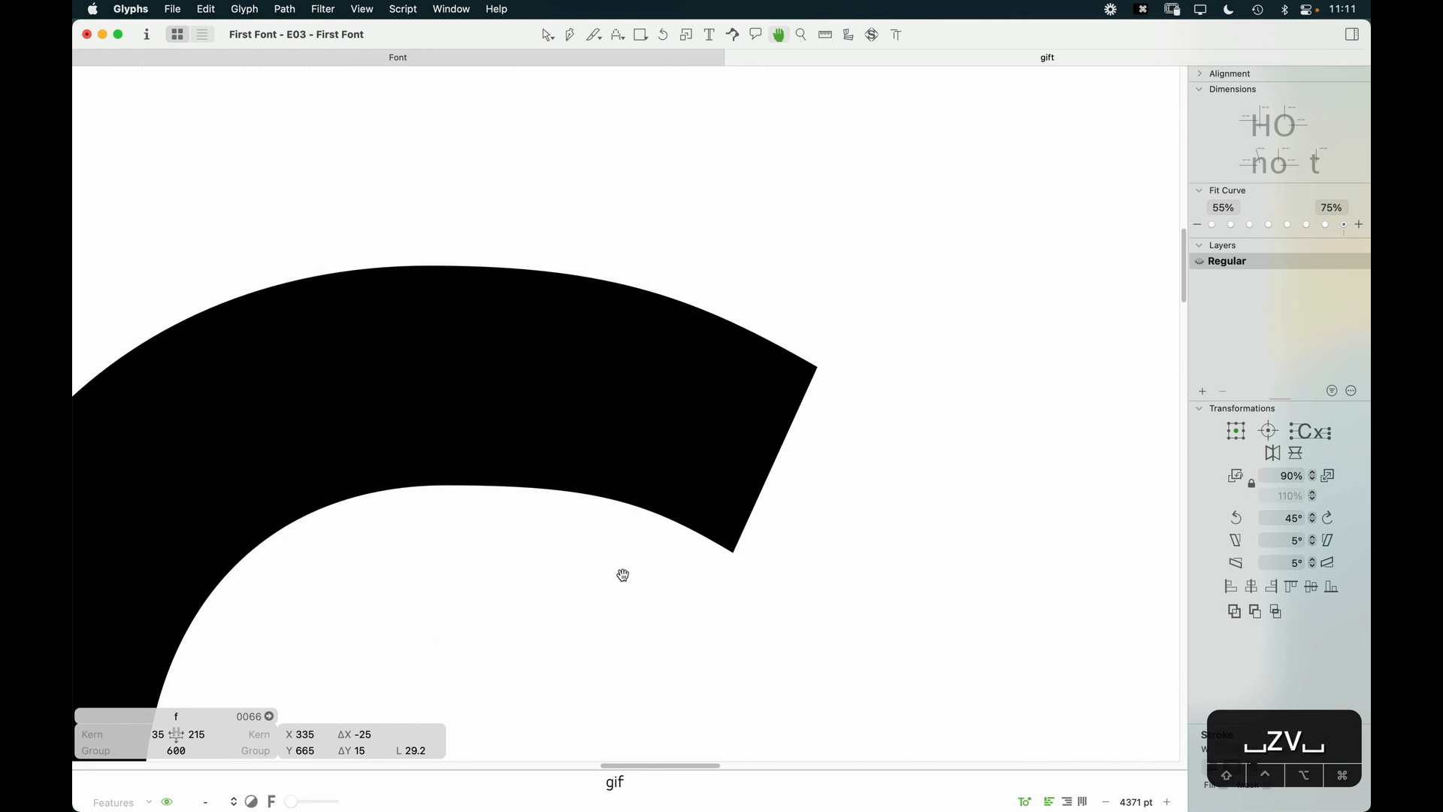
# Step: Move the terminal's lower curve handle slightly closer to the lower end point and preview the whole f
pyautogui.click(723, 567)
pyautogui.click(733, 552)
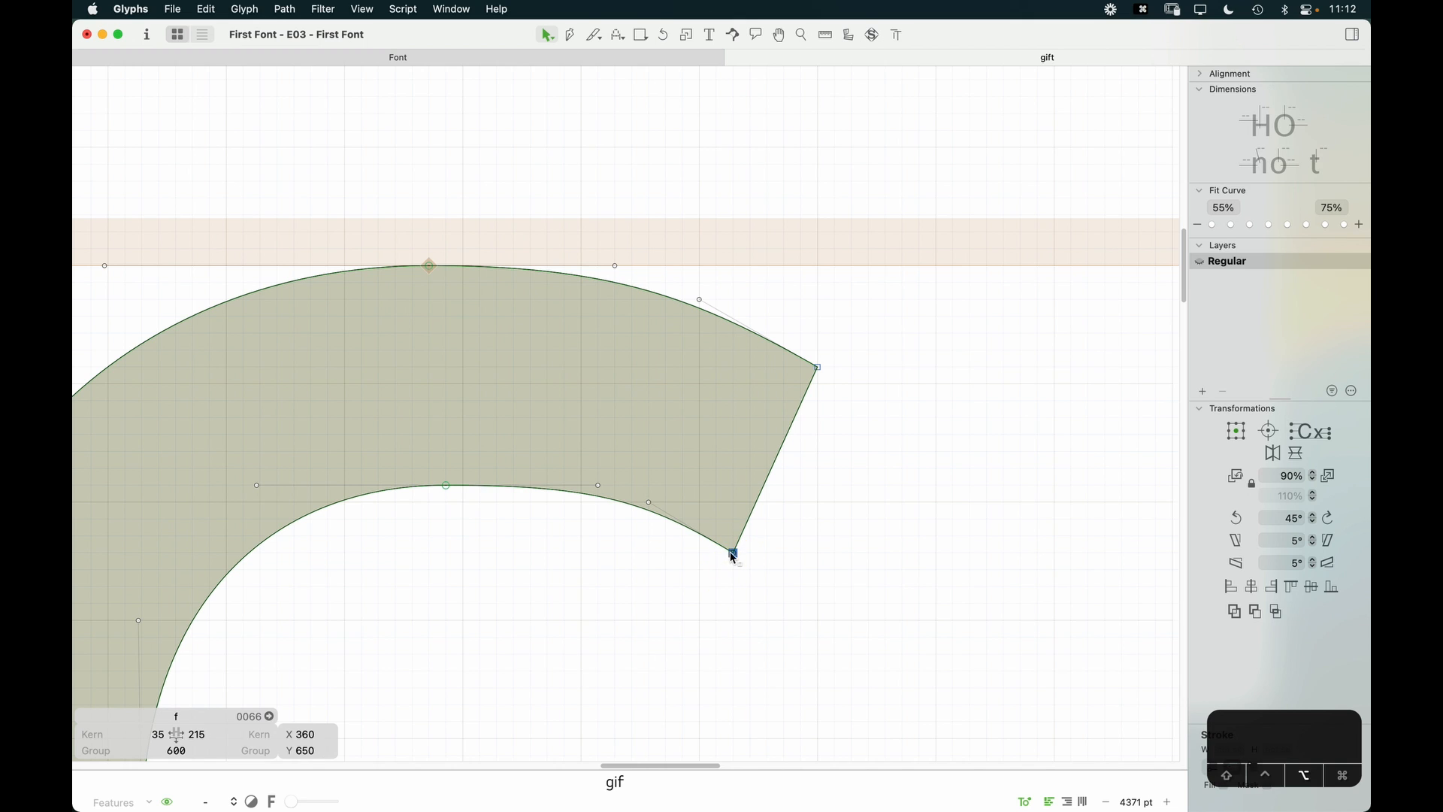
pyautogui.moveTo(735, 549); pyautogui.dragTo(734, 552)
pyautogui.click(725, 548)
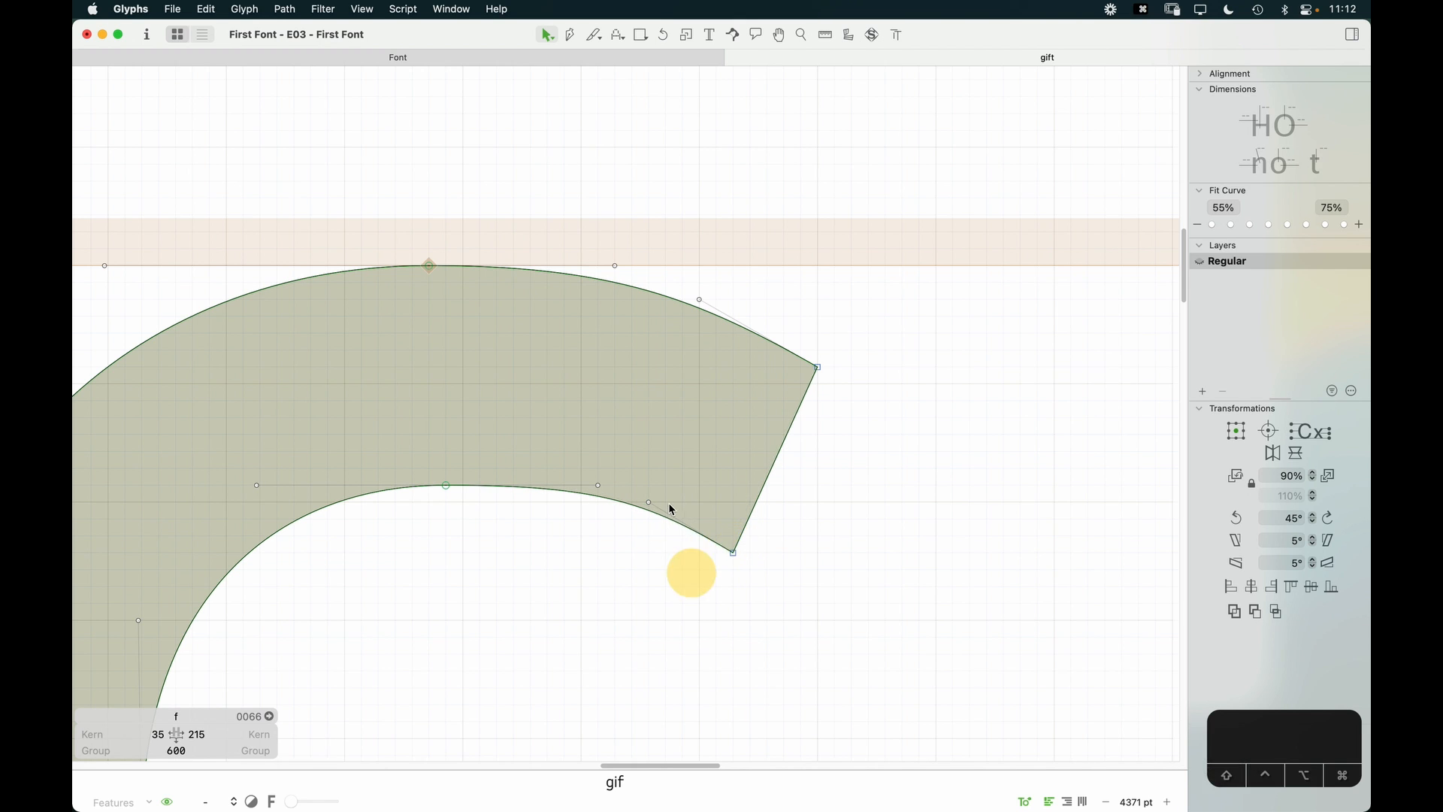
pyautogui.click(690, 574)
pyautogui.moveTo(657, 508); pyautogui.dragTo(673, 525)
pyautogui.click(641, 565)
pyautogui.press('super+minus')
pyautogui.press('super+minus')
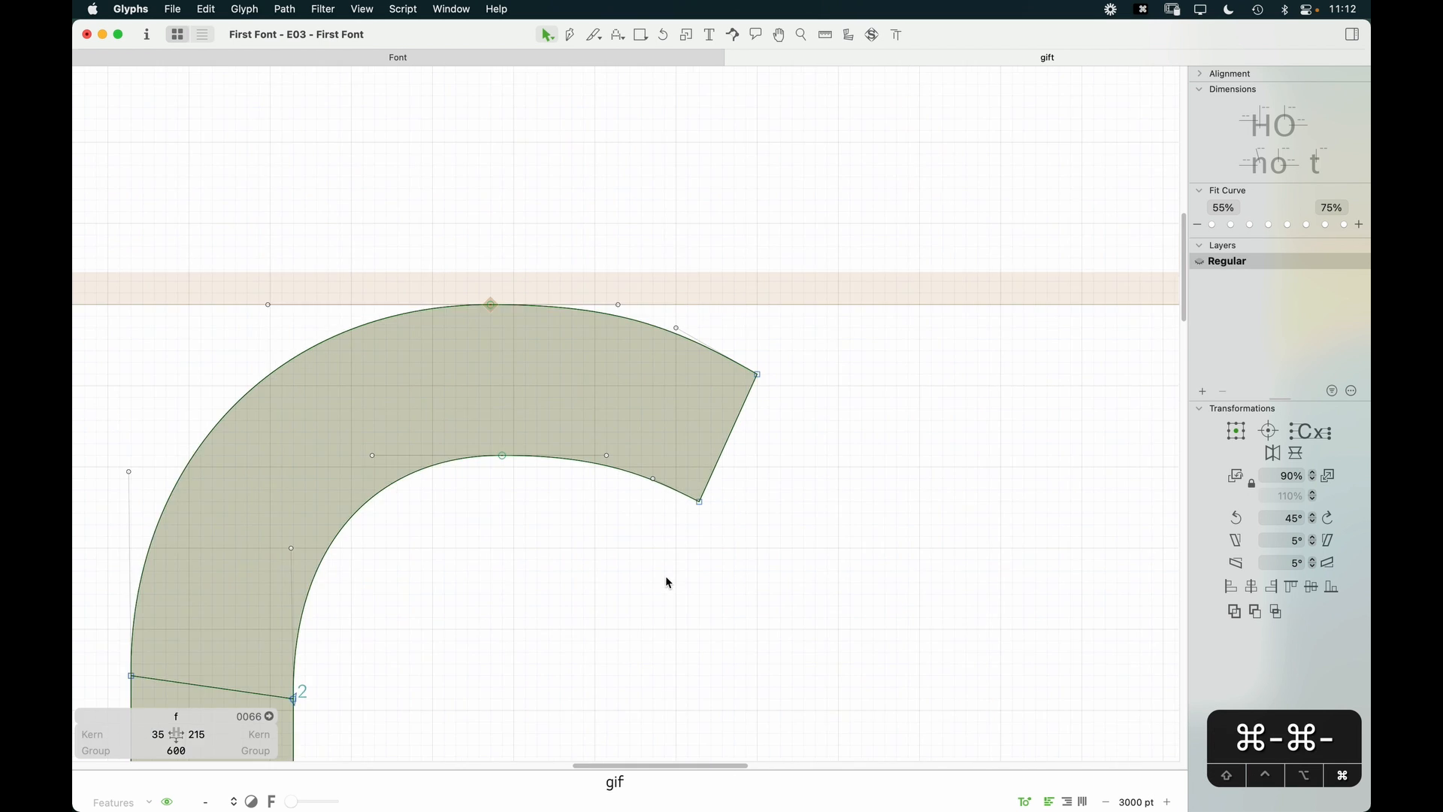
pyautogui.press('space')
pyautogui.moveTo(673, 612); pyautogui.dragTo(777, 438)
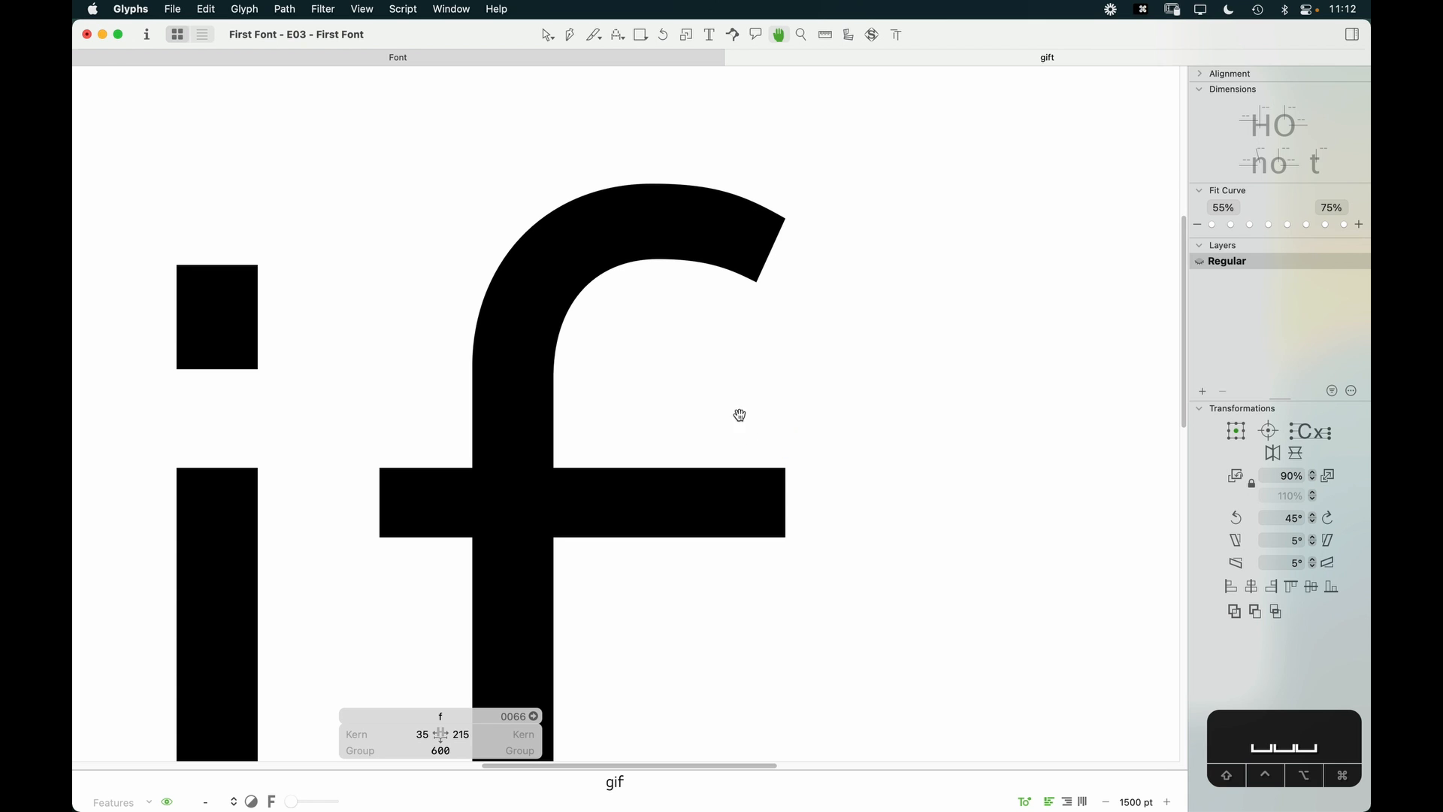
# Step: Preview the word and set the right sidebearing of the f to 35
pyautogui.hotkey('ctrl', '-')
pyautogui.press('space')
pyautogui.hscroll(-3, 733, 481)
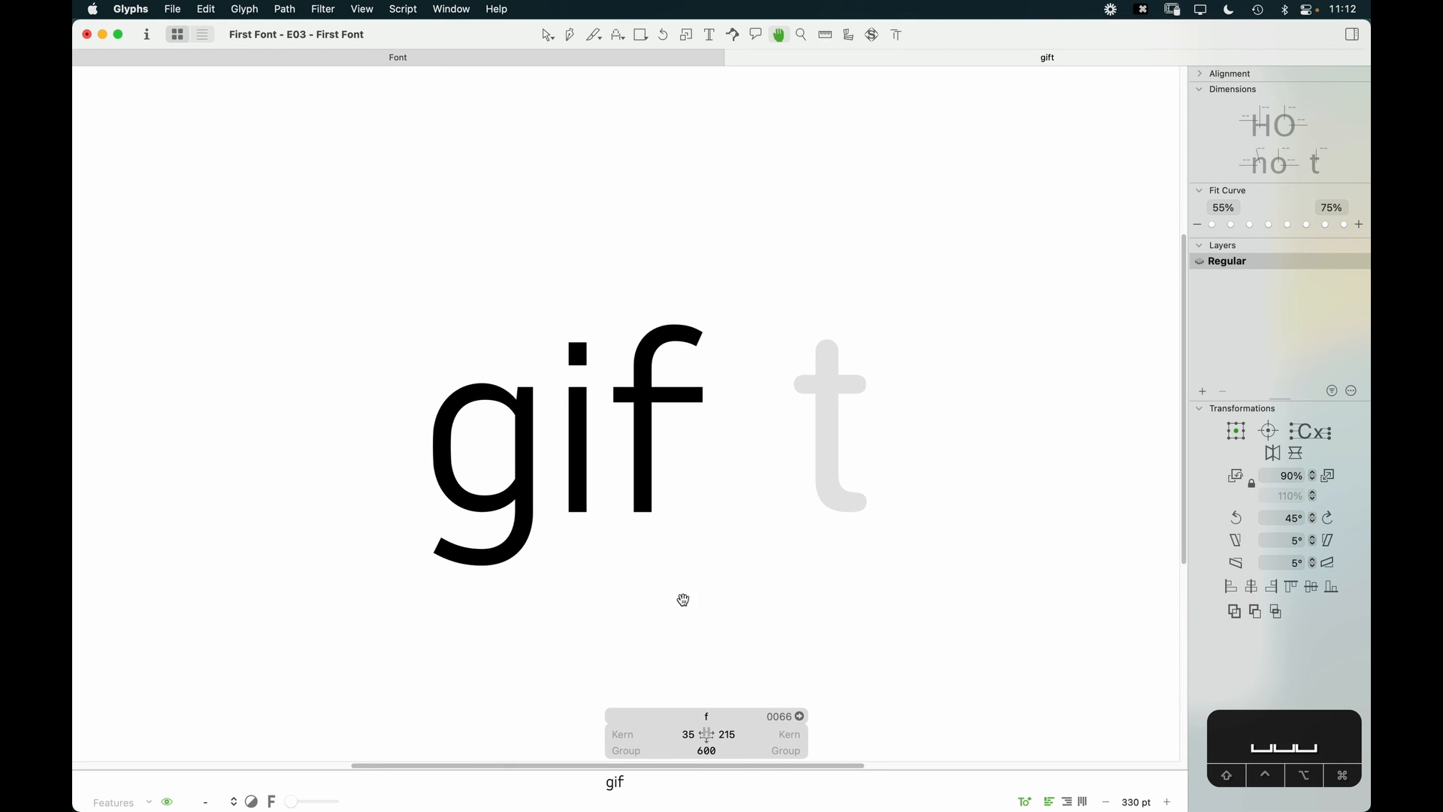
pyautogui.click(727, 734)
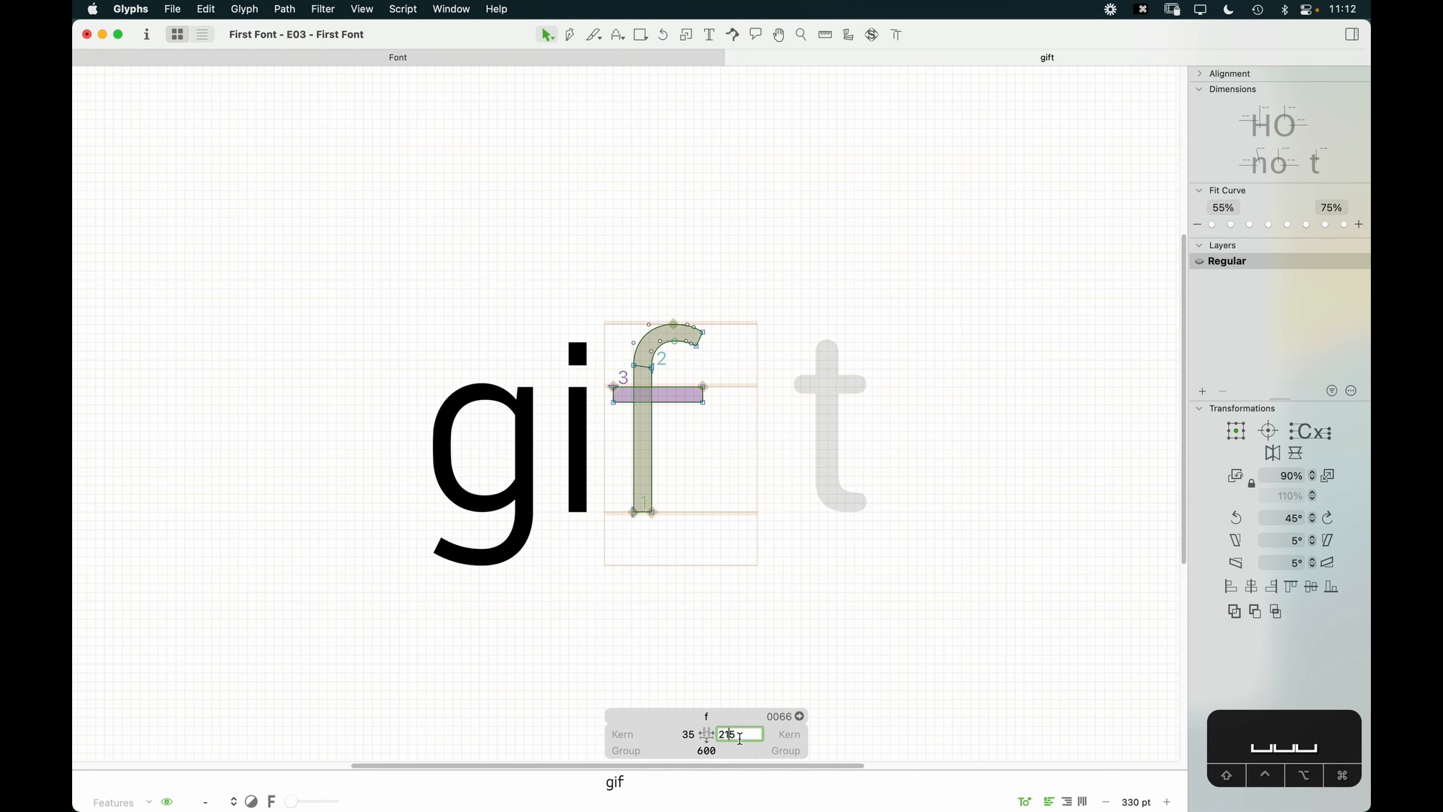
pyautogui.press('super+a')
pyautogui.write('35')
pyautogui.press('Return')
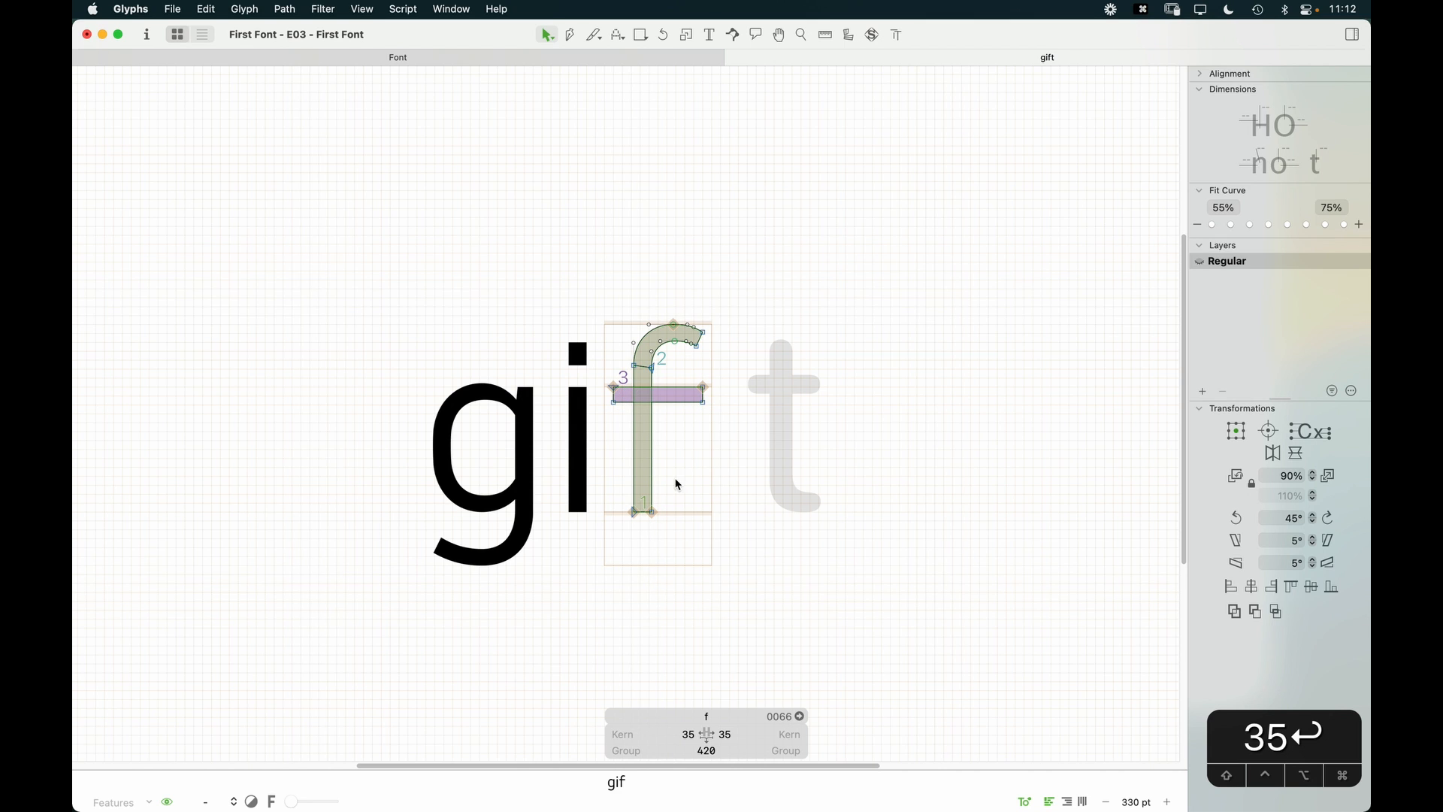
# Step: Preview the word and insert the letters n and m after the f for a spacing comparison
pyautogui.moveTo(716, 382); pyautogui.dragTo(695, 422)
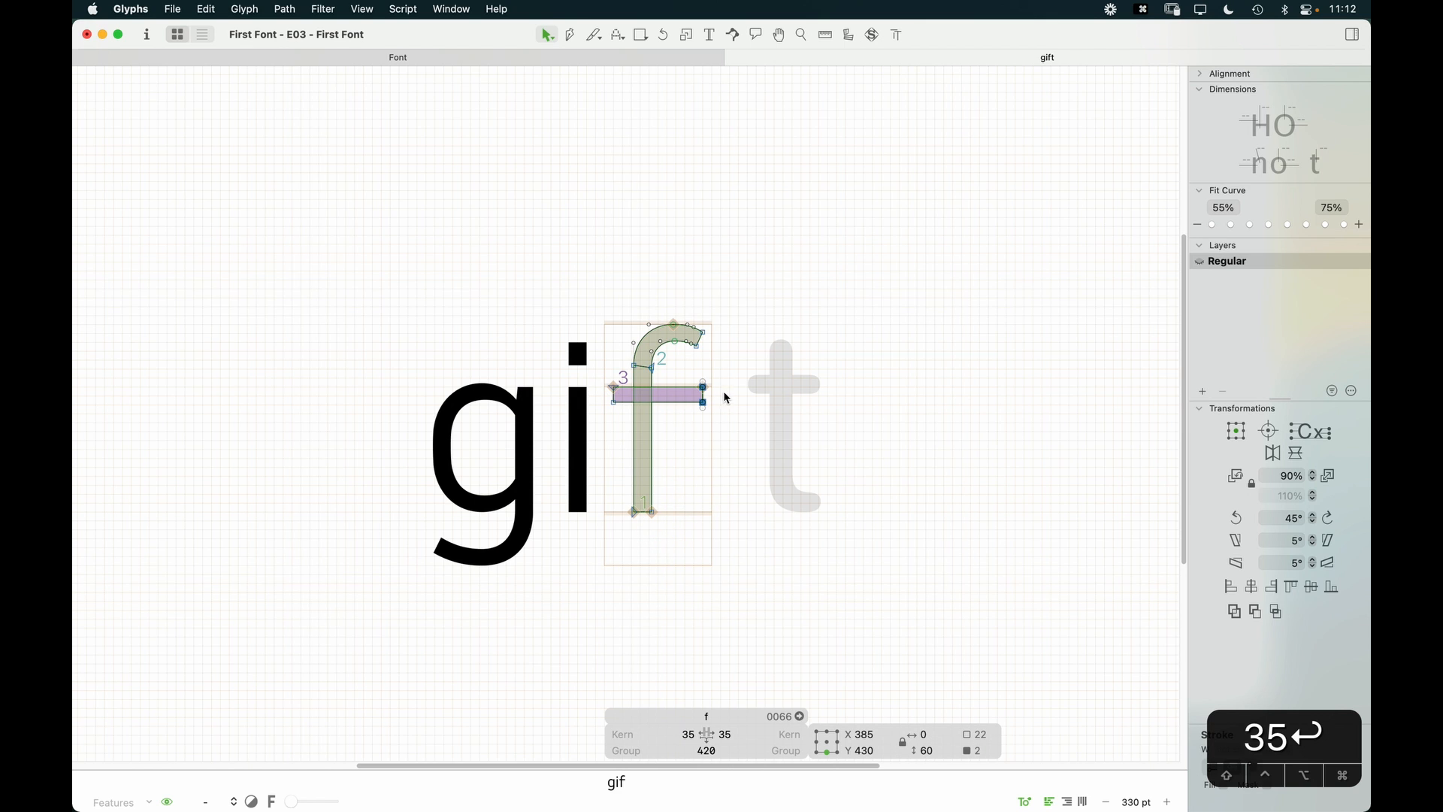
pyautogui.click(707, 609)
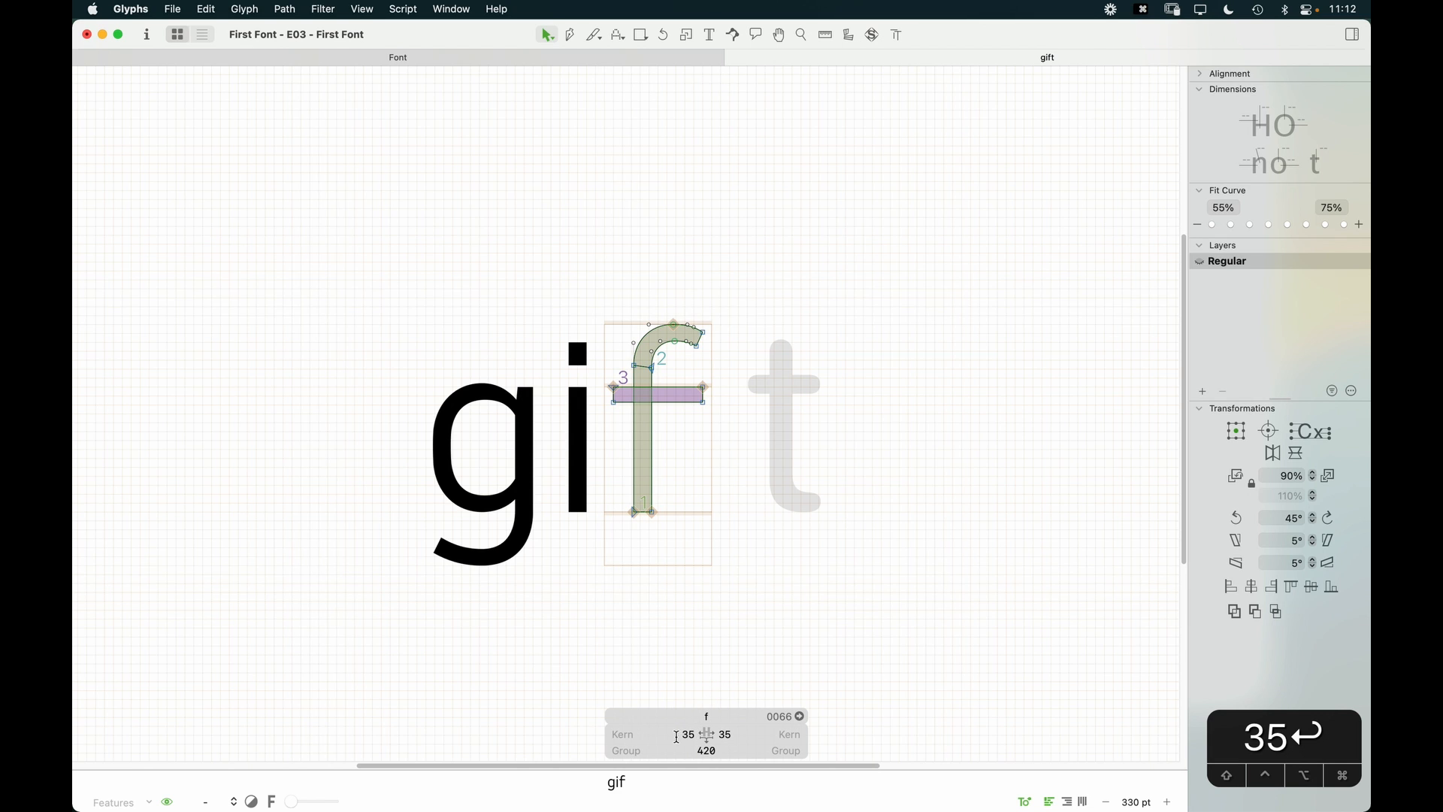
pyautogui.press('space')
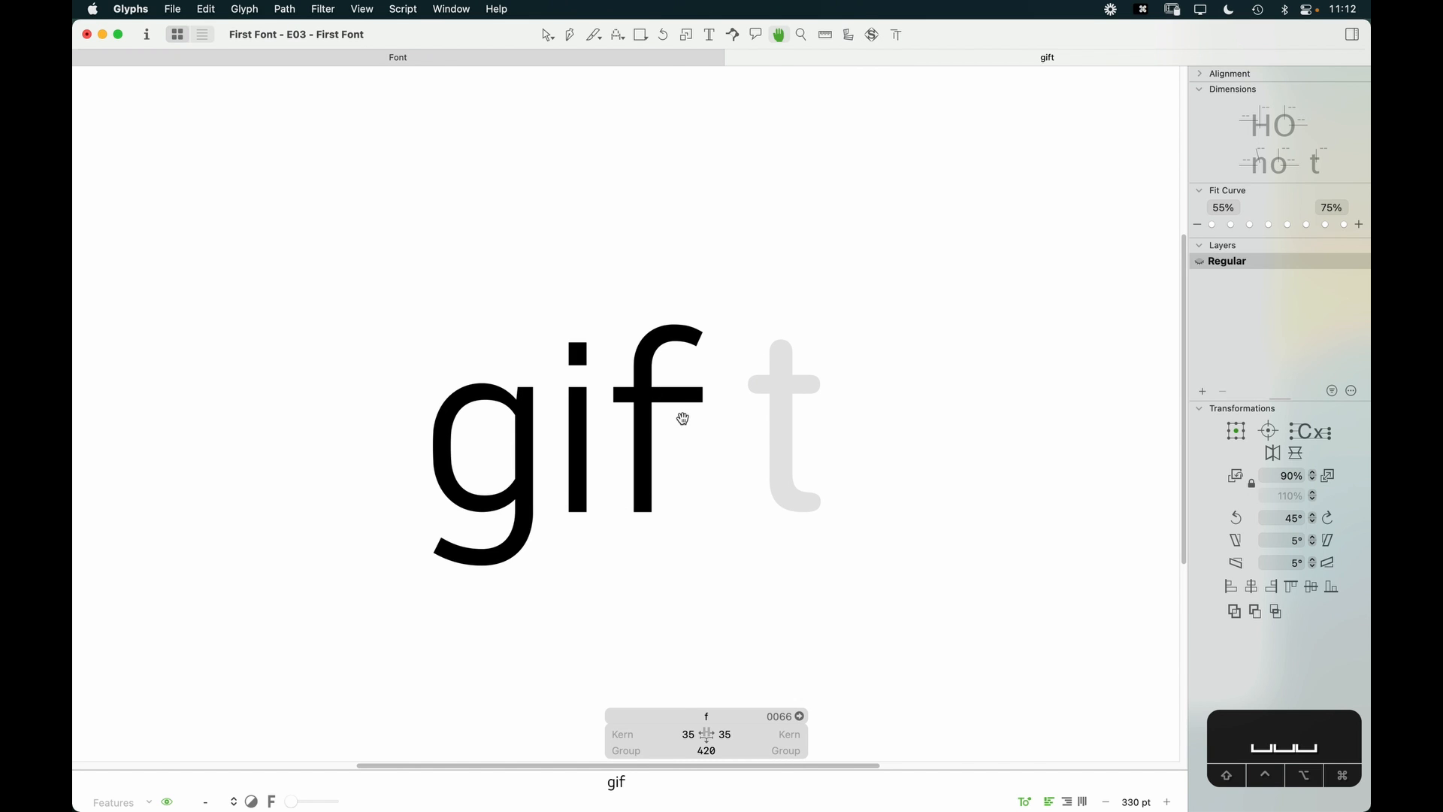
pyautogui.write('t')
pyautogui.write('nm')
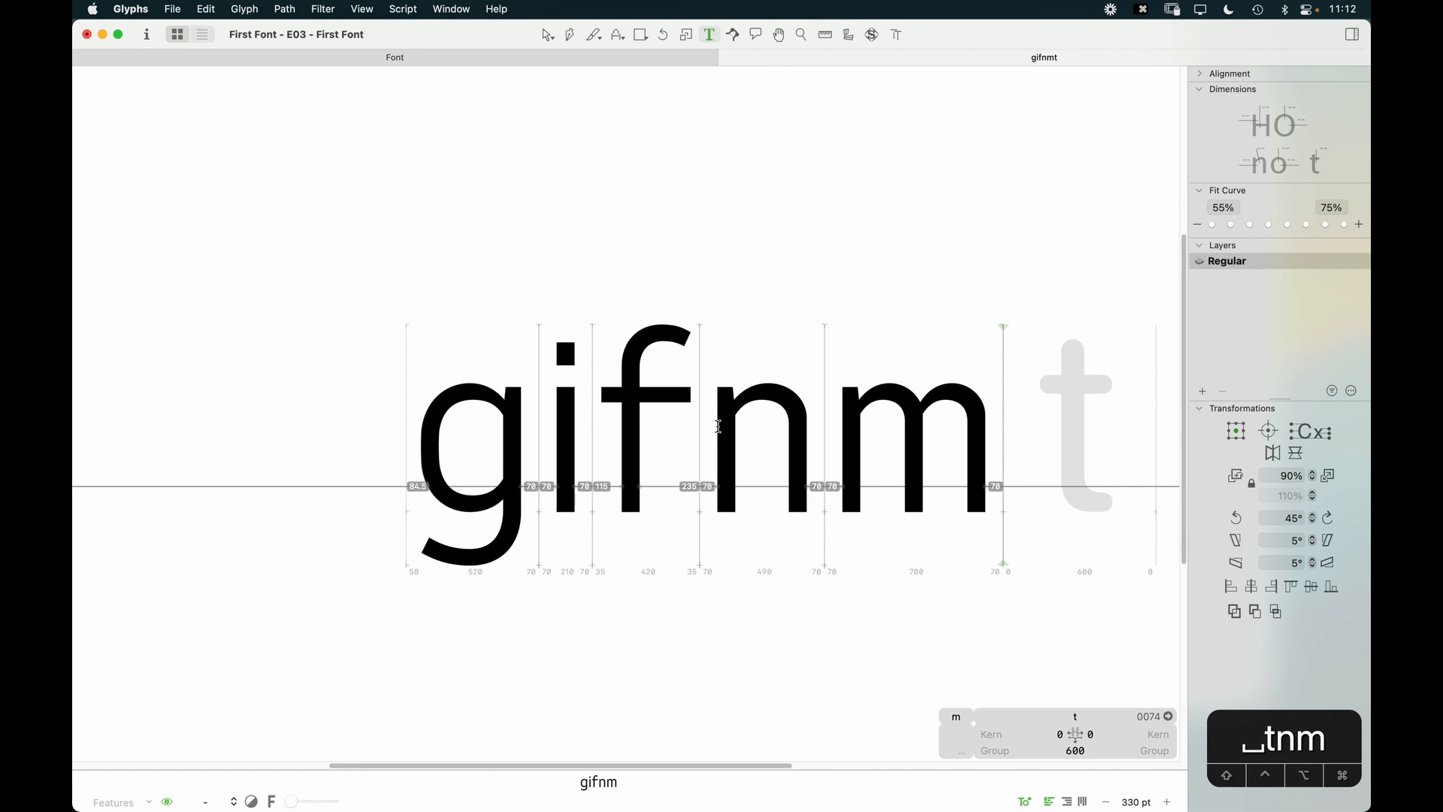
pyautogui.press('Escape')
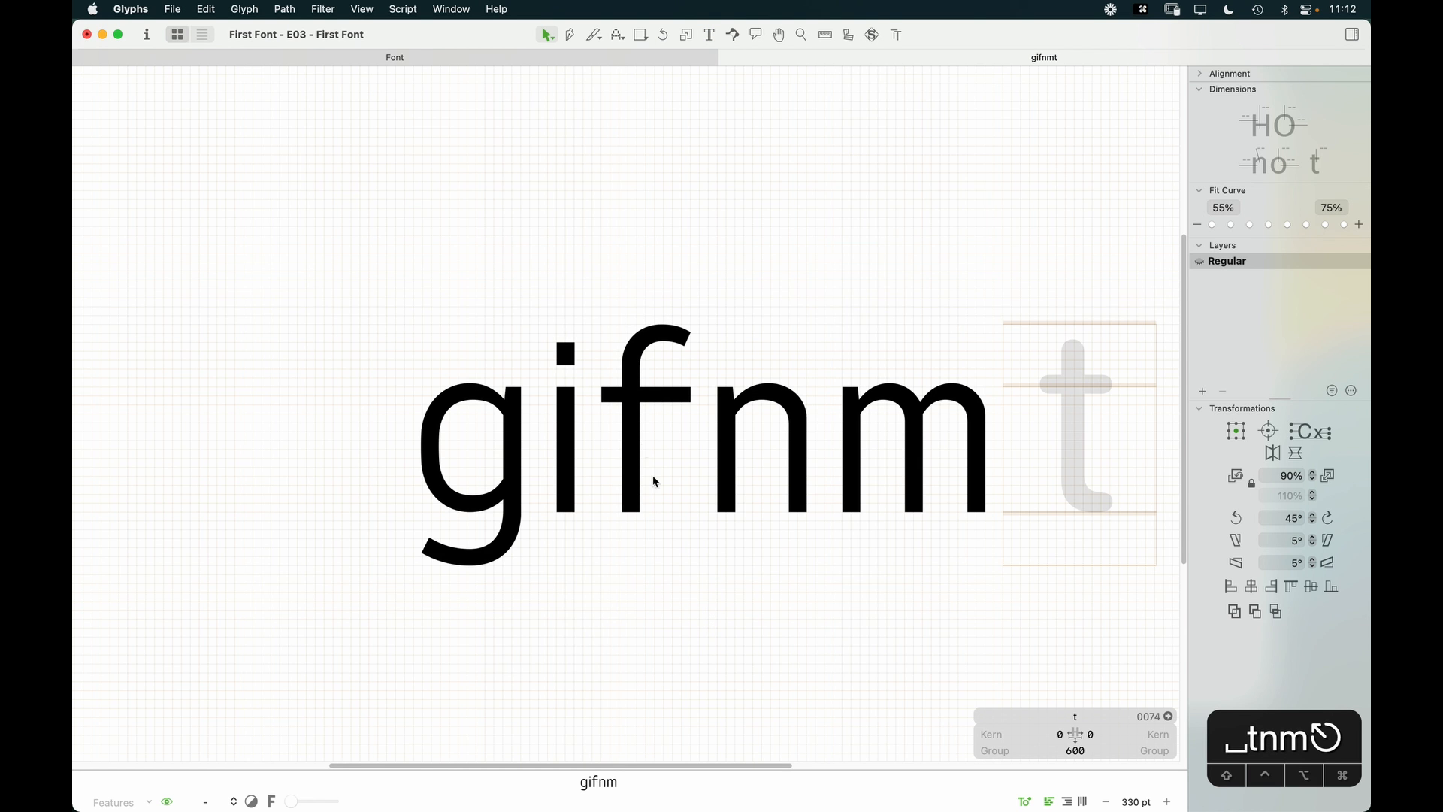
# Step: Shorten the f's crossbar by moving its right-hand end points left by 50 units, and nudge them slightly back outward
pyautogui.press('z')
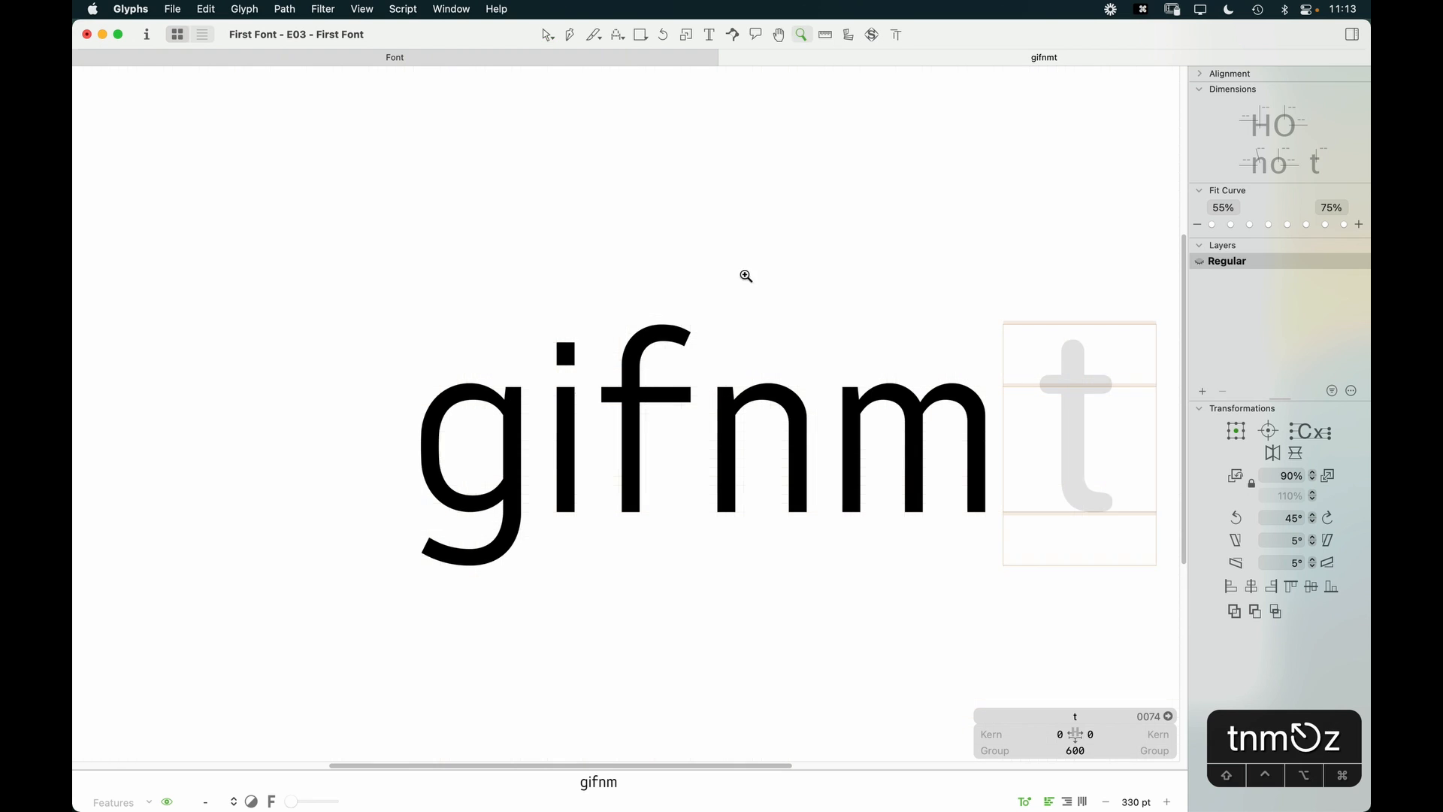
pyautogui.click(744, 277)
pyautogui.press('v')
pyautogui.click(749, 308)
pyautogui.moveTo(733, 304); pyautogui.dragTo(782, 444)
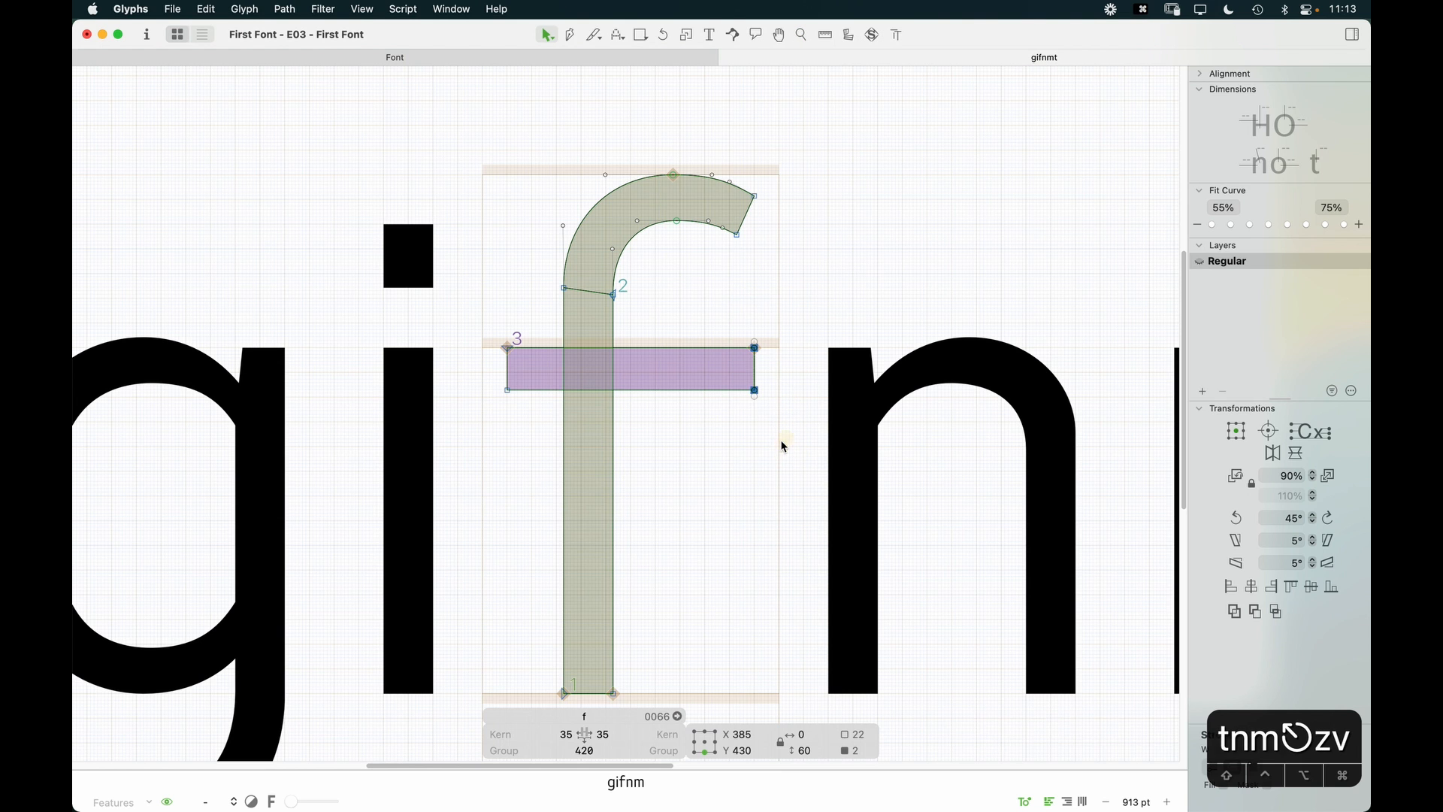
pyautogui.hotkey('shift', 'Left')
pyautogui.hotkey('shift', 'Left')
pyautogui.hotkey('shift', 'Left')
pyautogui.hotkey('shift', 'Left')
pyautogui.hotkey('shift', 'Left')
pyautogui.click(744, 489)
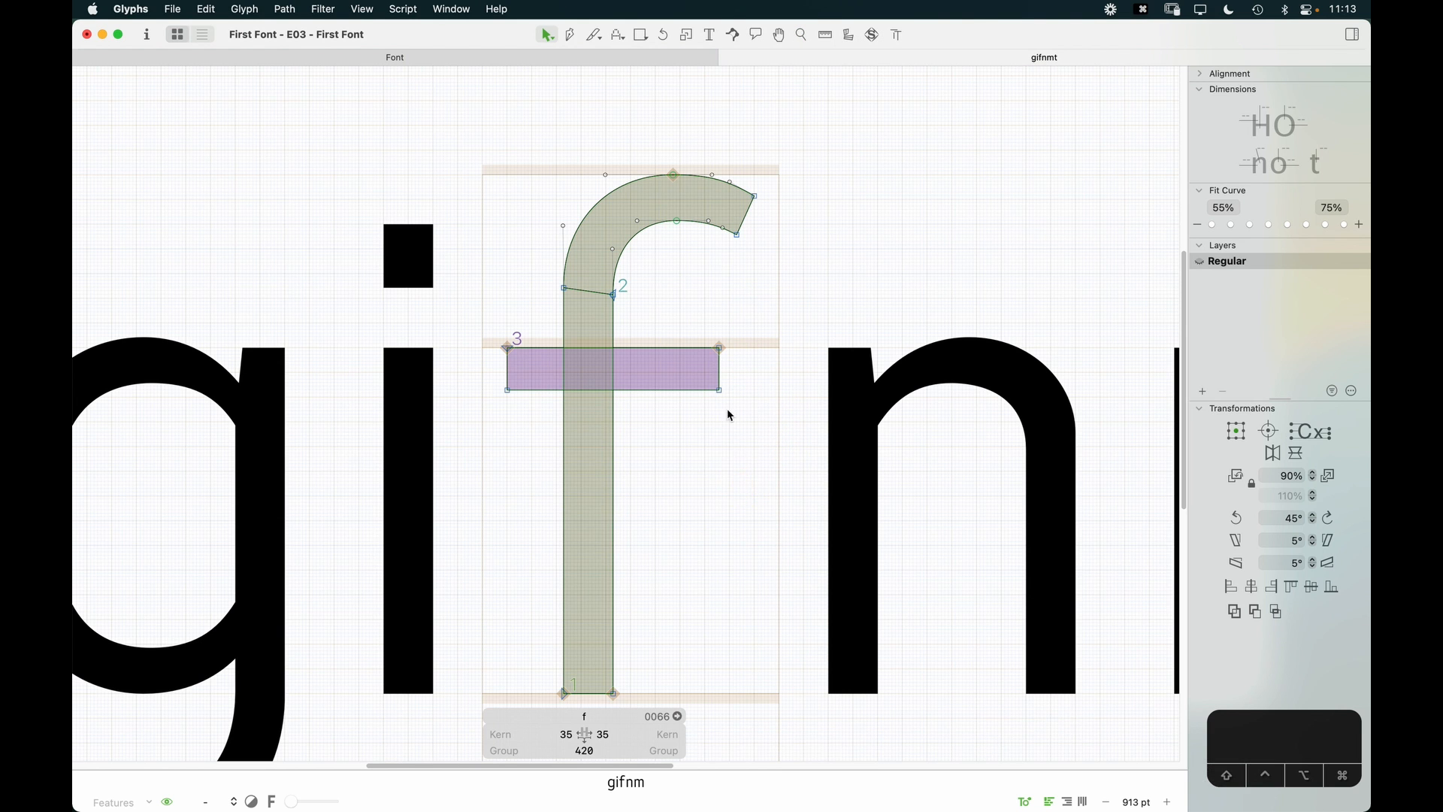
pyautogui.hotkey('shift', 'Right')
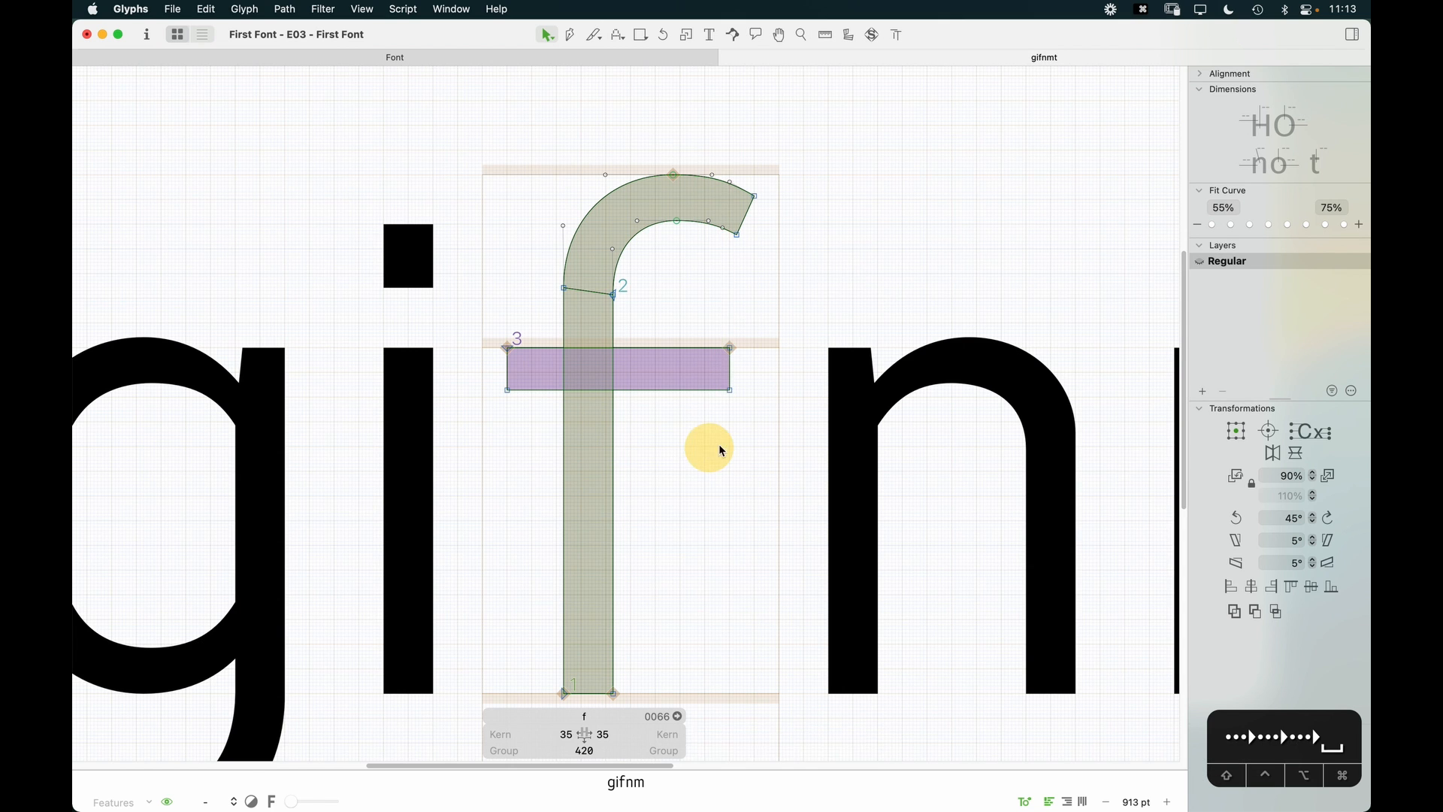
pyautogui.press('space')
# Step: Set the right sidebearing of the f to 35 again and check its spacing against the n and m
pyautogui.moveTo(721, 451); pyautogui.dragTo(754, 501)
pyautogui.press('super+minus')
pyautogui.press('super+minus')
pyautogui.press('super+minus')
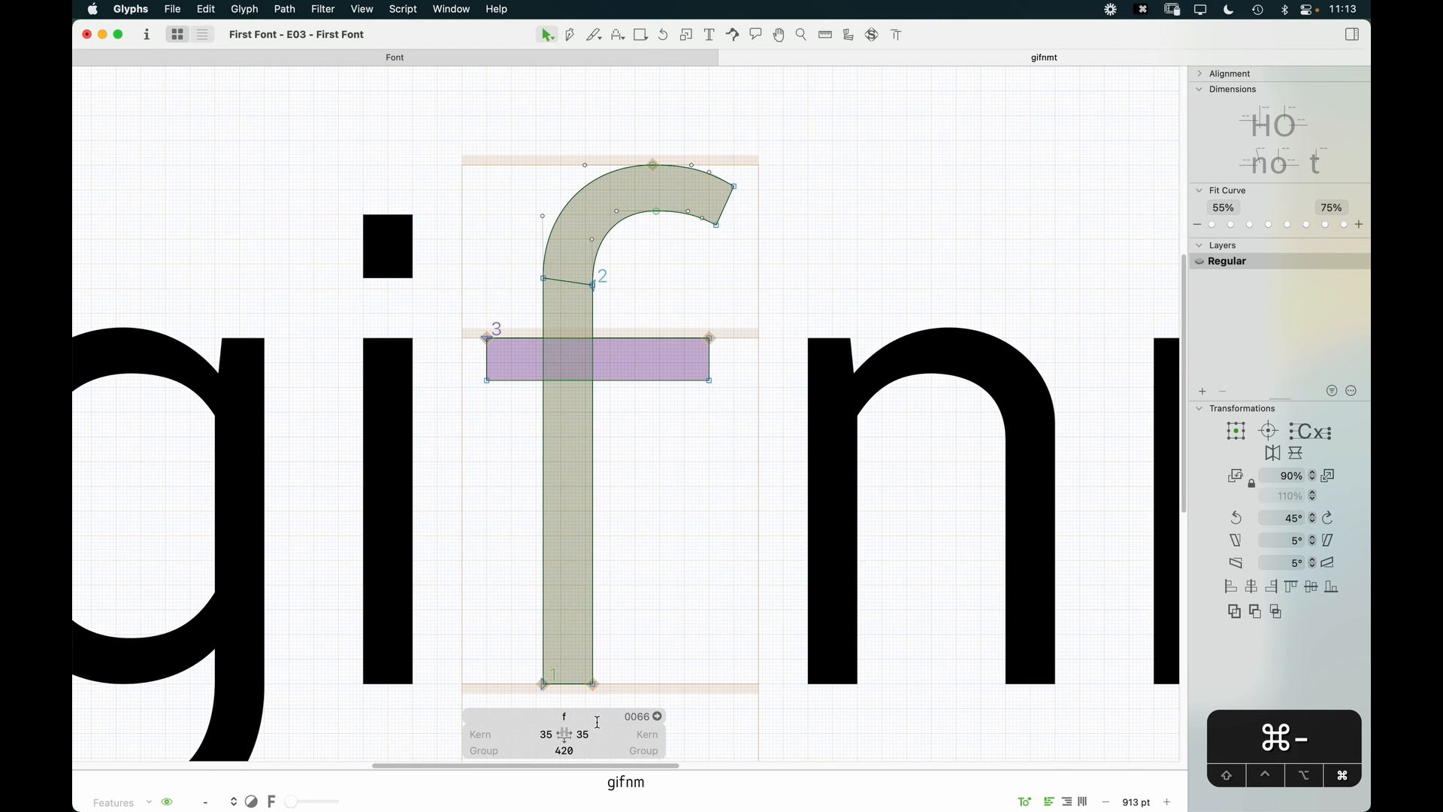
pyautogui.press('super+minus')
pyautogui.press('space')
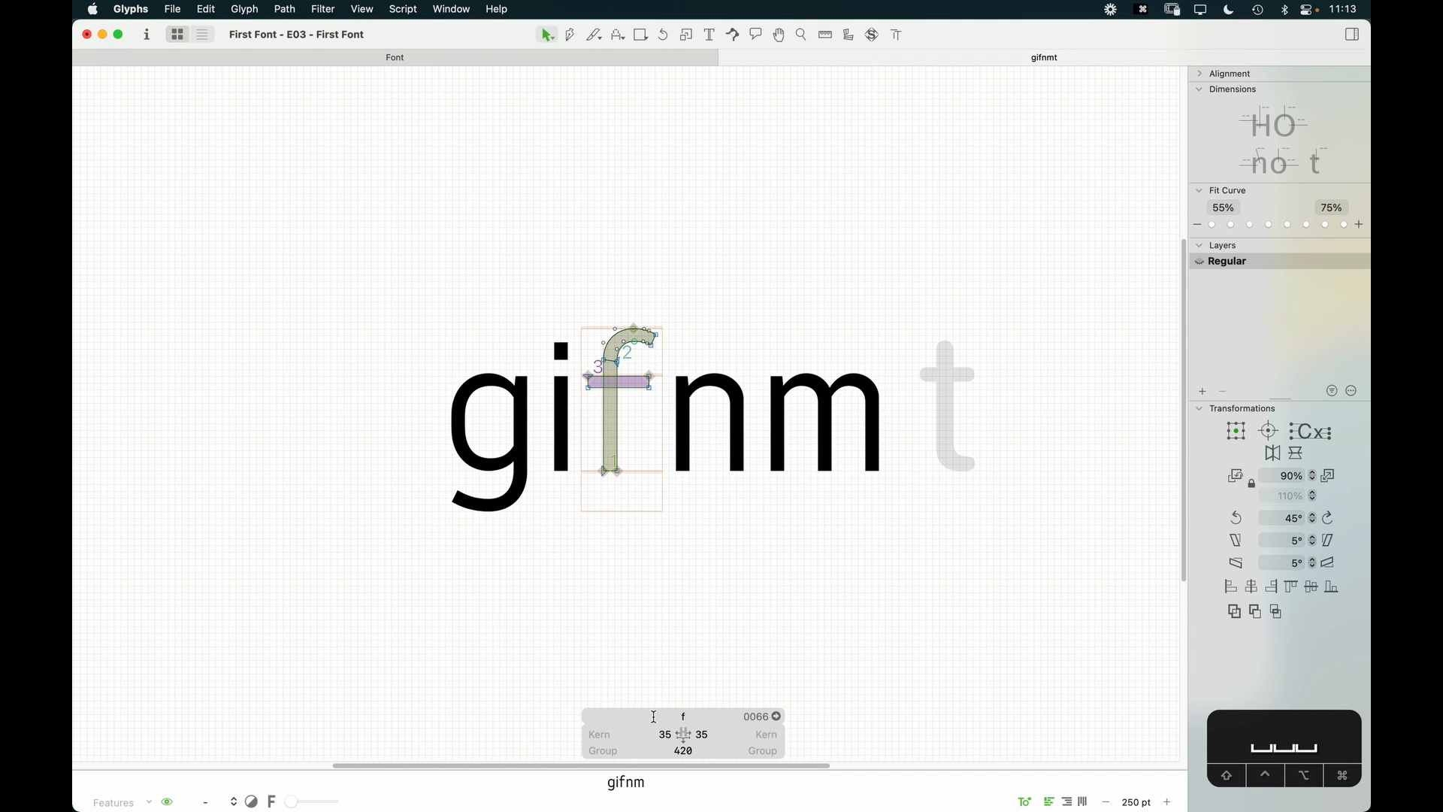
pyautogui.click(702, 734)
pyautogui.write('35')
pyautogui.press('Return')
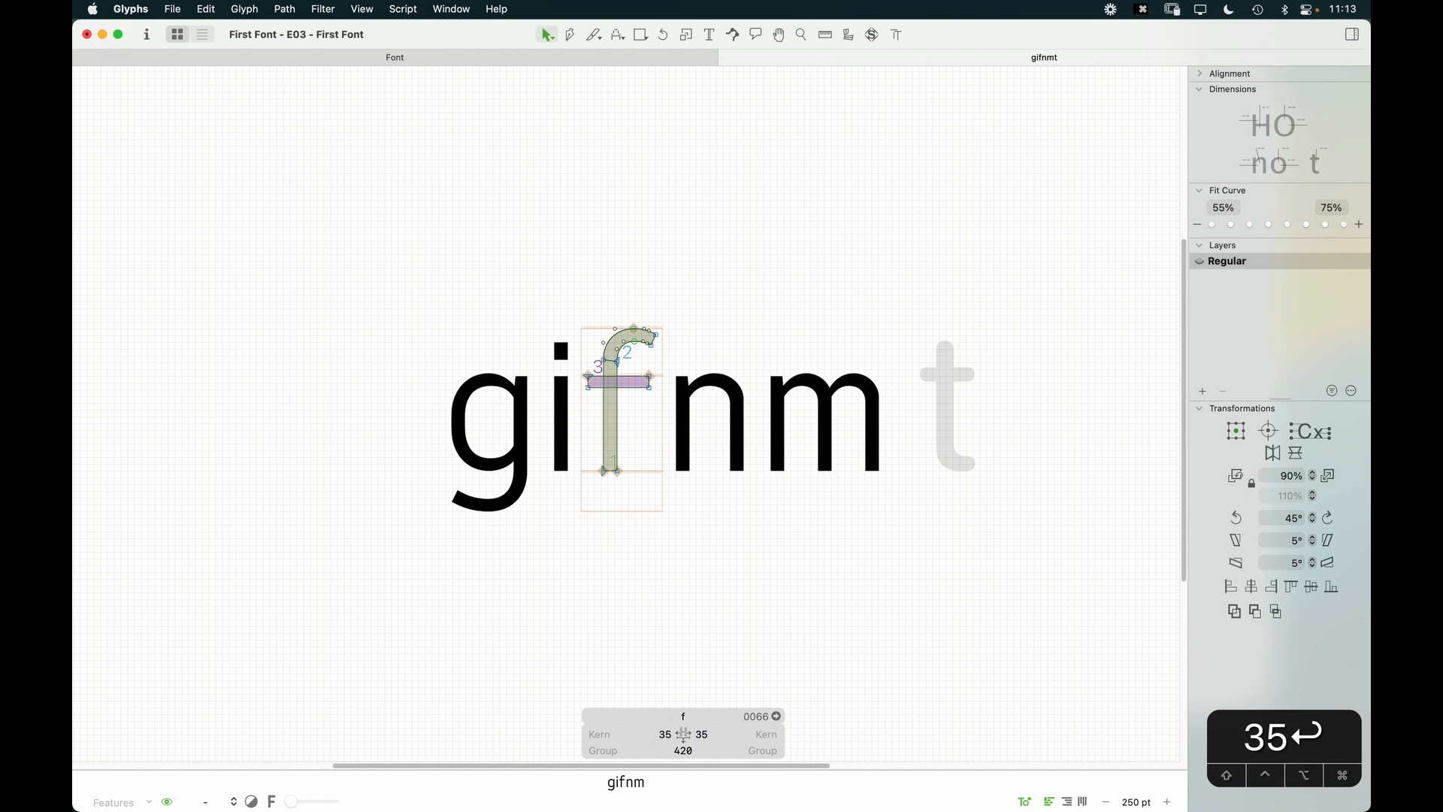
pyautogui.press('t')
pyautogui.click(671, 468)
pyautogui.press('Escape')
pyautogui.press('t')
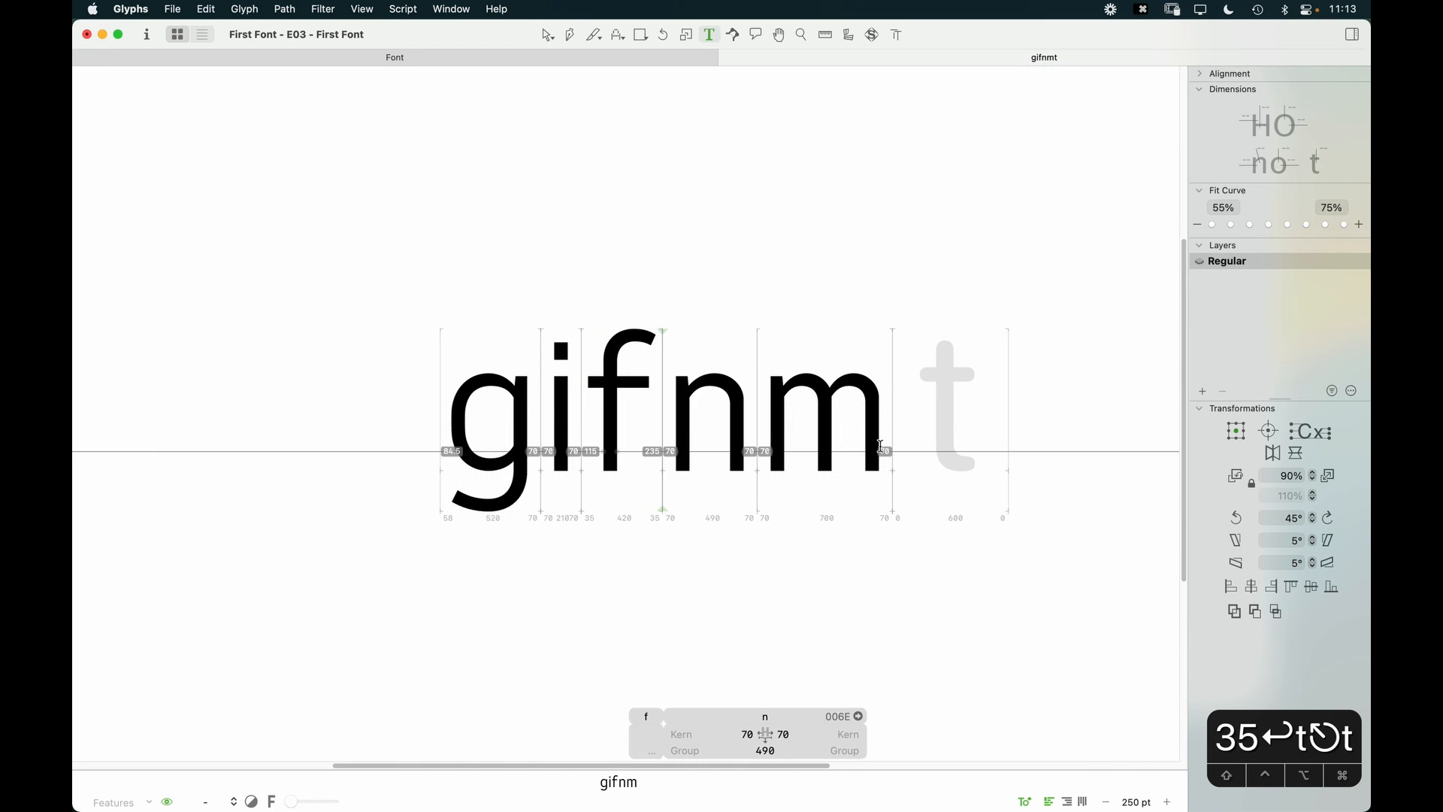
pyautogui.click(820, 471)
pyautogui.press('Escape')
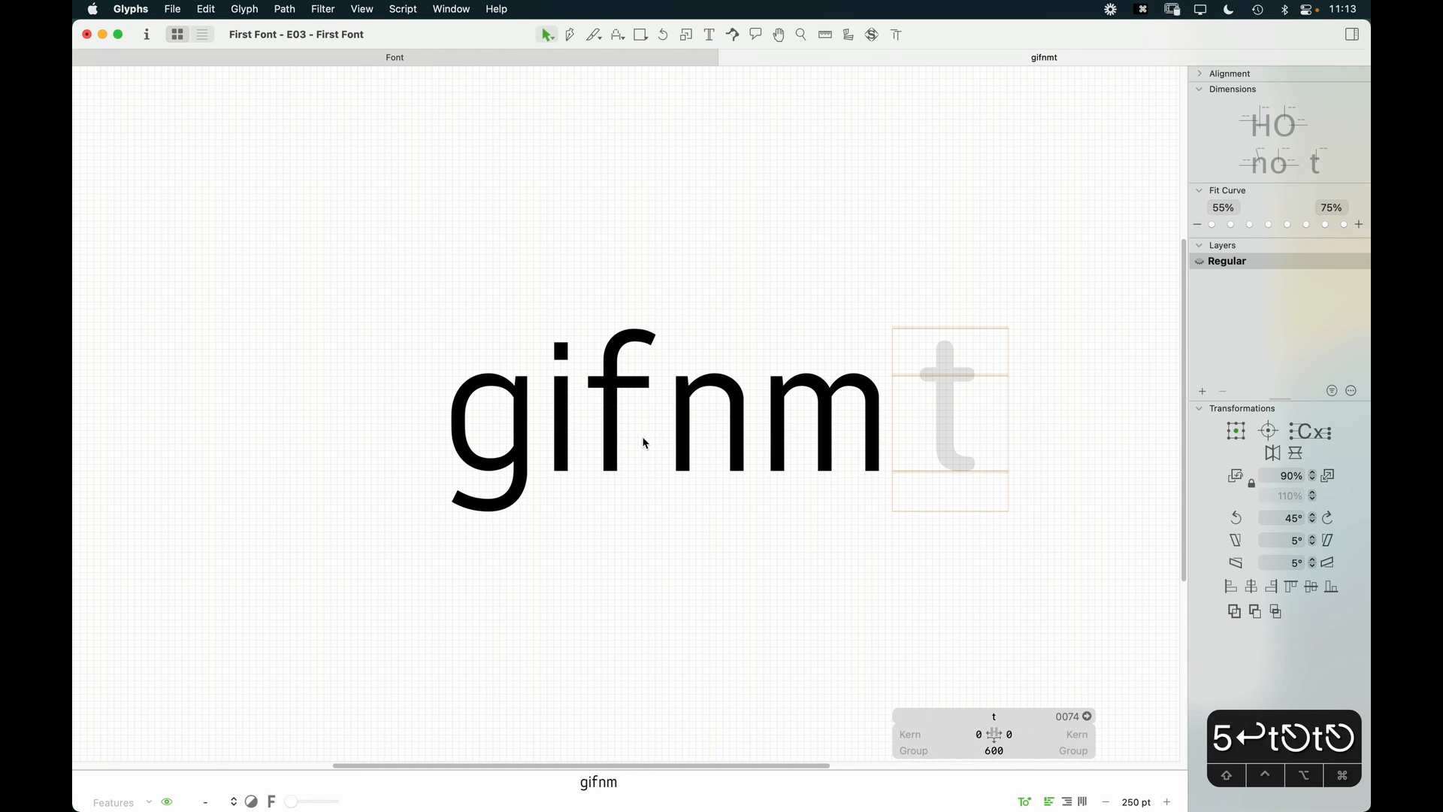
# Step: Reopen the f and extend its crossbar by moving the two right-hand end points to X 375
pyautogui.press('z')
pyautogui.moveTo(725, 299); pyautogui.dragTo(553, 485)
pyautogui.press('v')
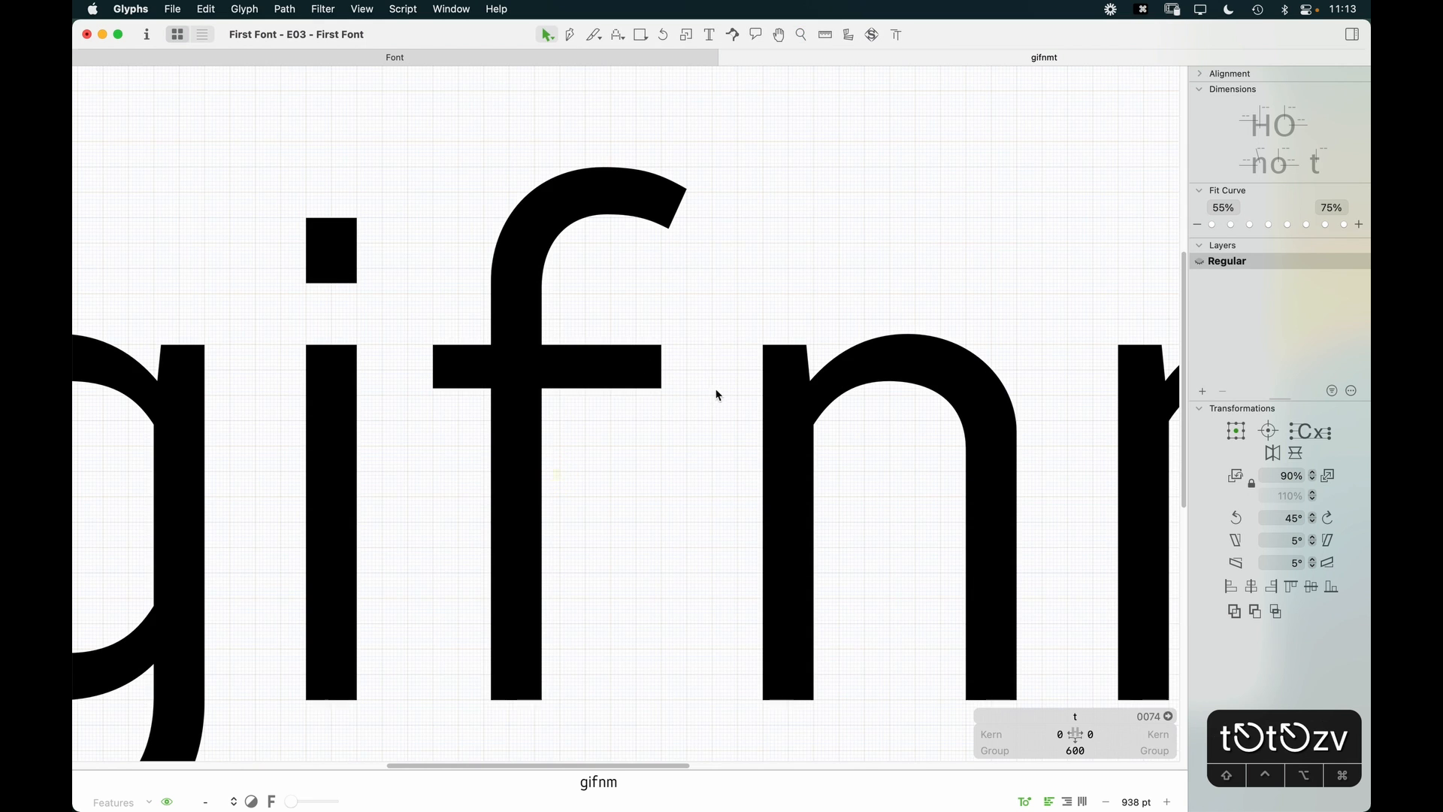
pyautogui.doubleClick(662, 351)
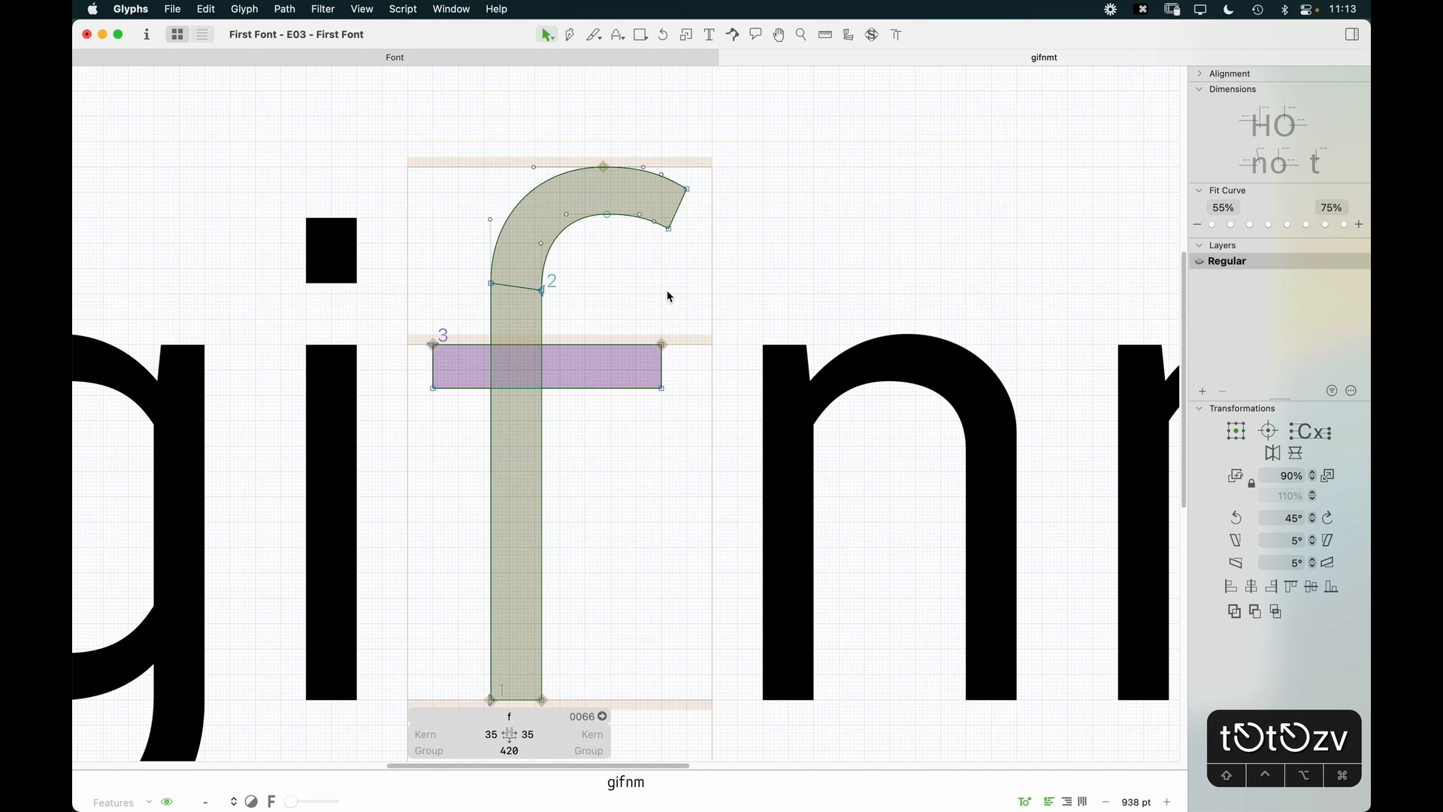
pyautogui.moveTo(669, 296); pyautogui.dragTo(630, 445)
pyautogui.press('Right')
pyautogui.press('Right')
pyautogui.press('Right')
pyautogui.press('Right')
pyautogui.press('Right')
pyautogui.press('Right')
pyautogui.press('Right')
pyautogui.press('Right')
pyautogui.press('Right')
pyautogui.press('Right')
pyautogui.press('Right')
pyautogui.press('Right')
pyautogui.press('Right')
pyautogui.press('Right')
pyautogui.press('Right')
pyautogui.press('Right')
pyautogui.press('Right')
pyautogui.press('Right')
pyautogui.press('Right')
pyautogui.press('Right')
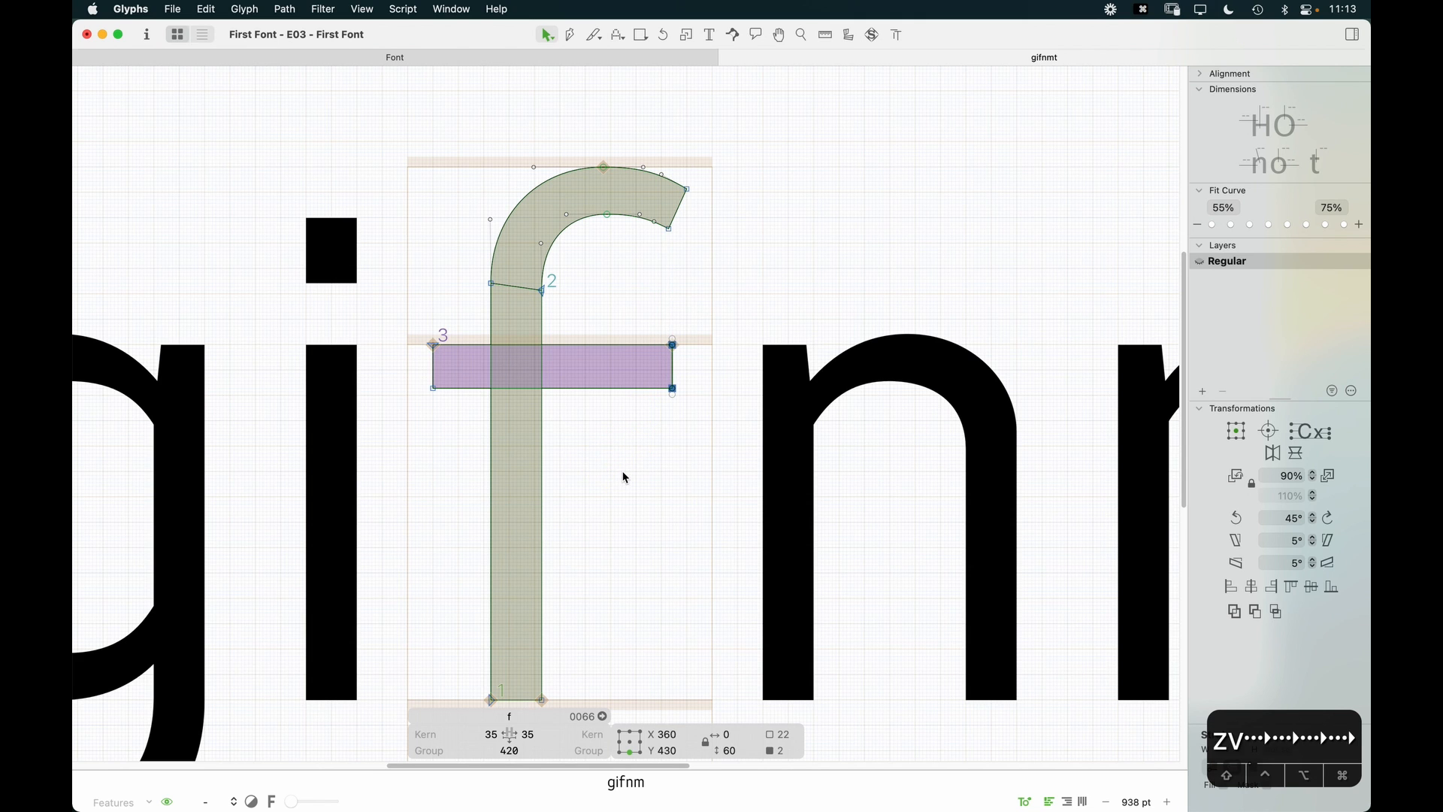
pyautogui.press('Right')
pyautogui.press('Right')
pyautogui.press('Right')
pyautogui.press('Right')
pyautogui.press('Right')
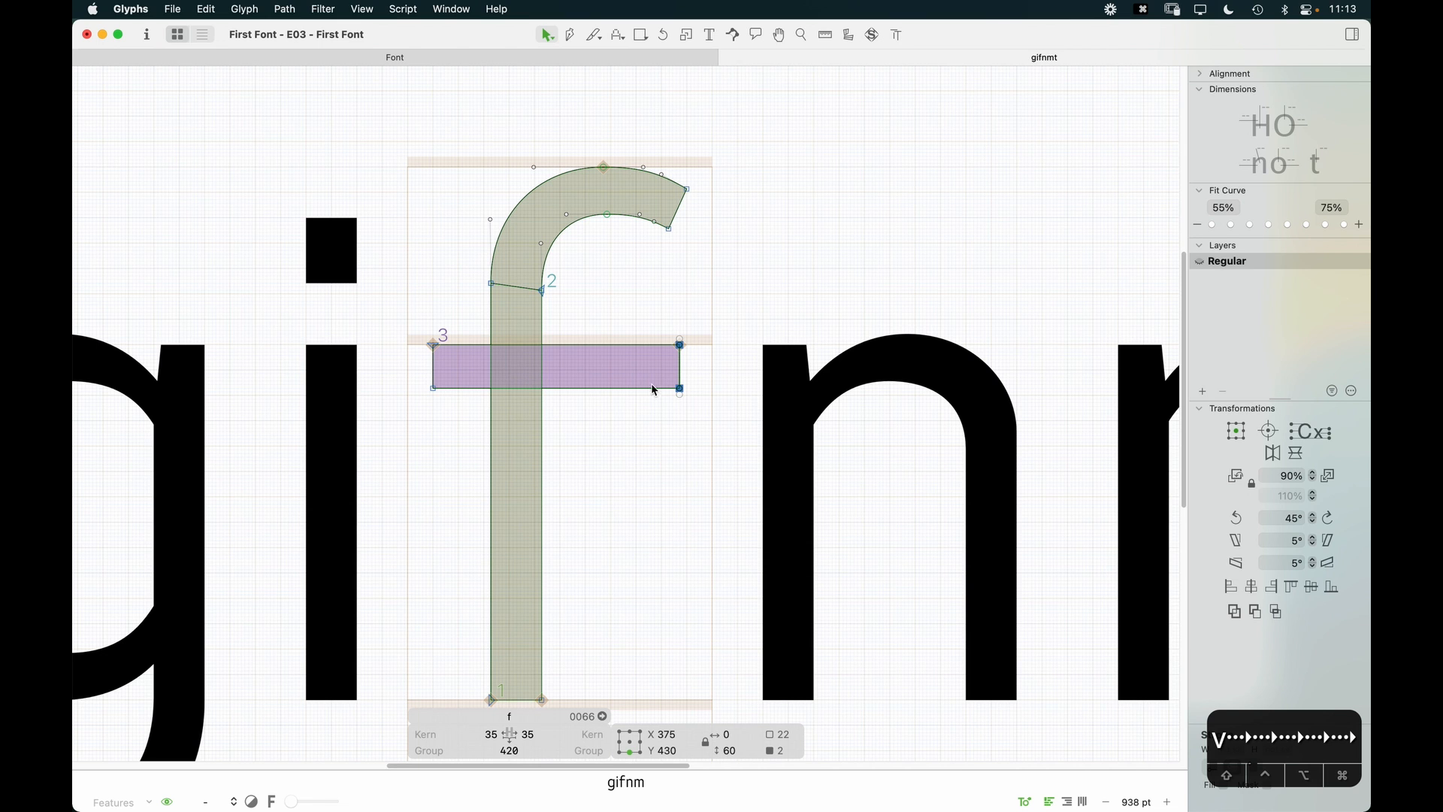
# Step: Preview the f among its neighbouring letters and pull the crossbar's right-hand end points back to X 365
pyautogui.press('super+minus')
pyautogui.press('super+minus')
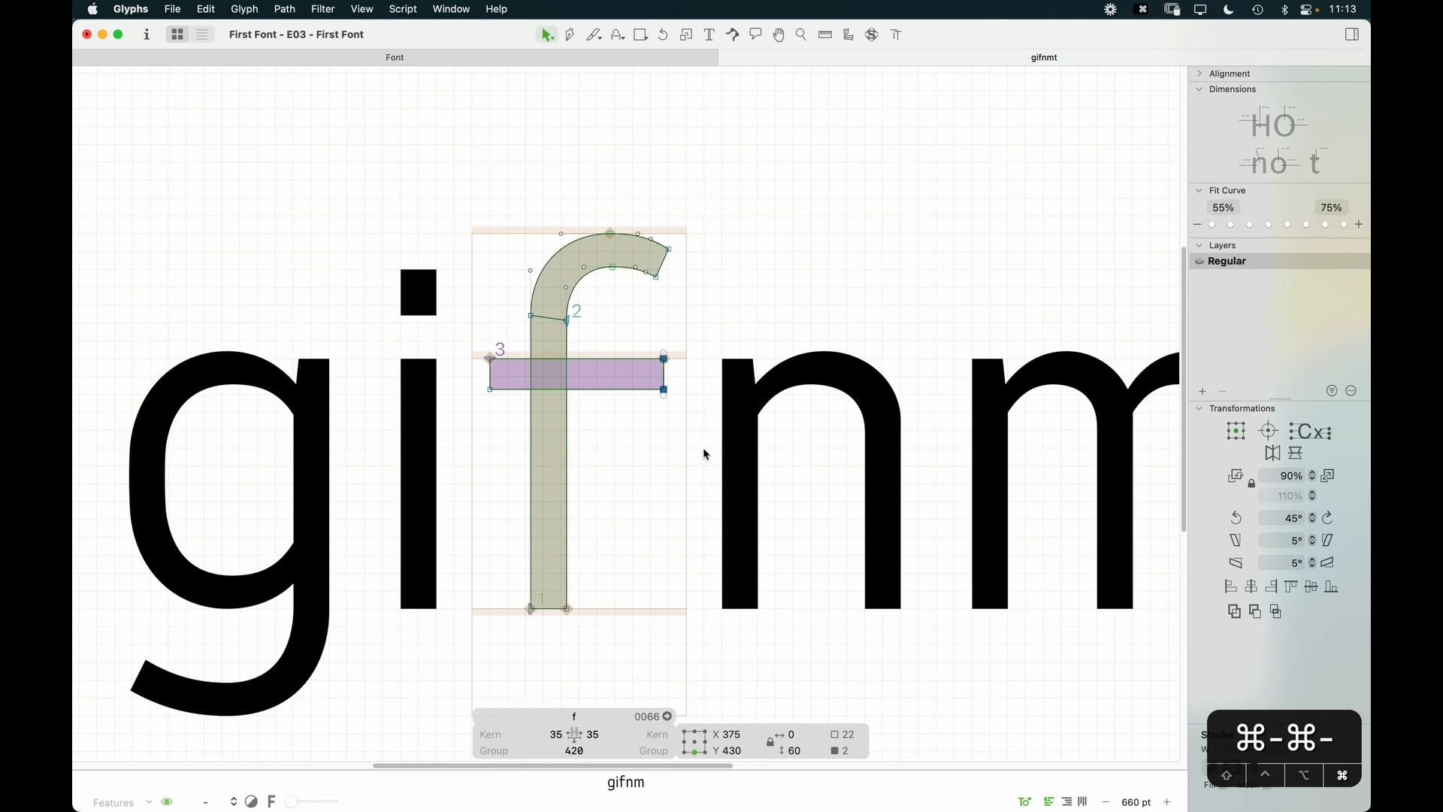
pyautogui.press('t')
pyautogui.press('Escape')
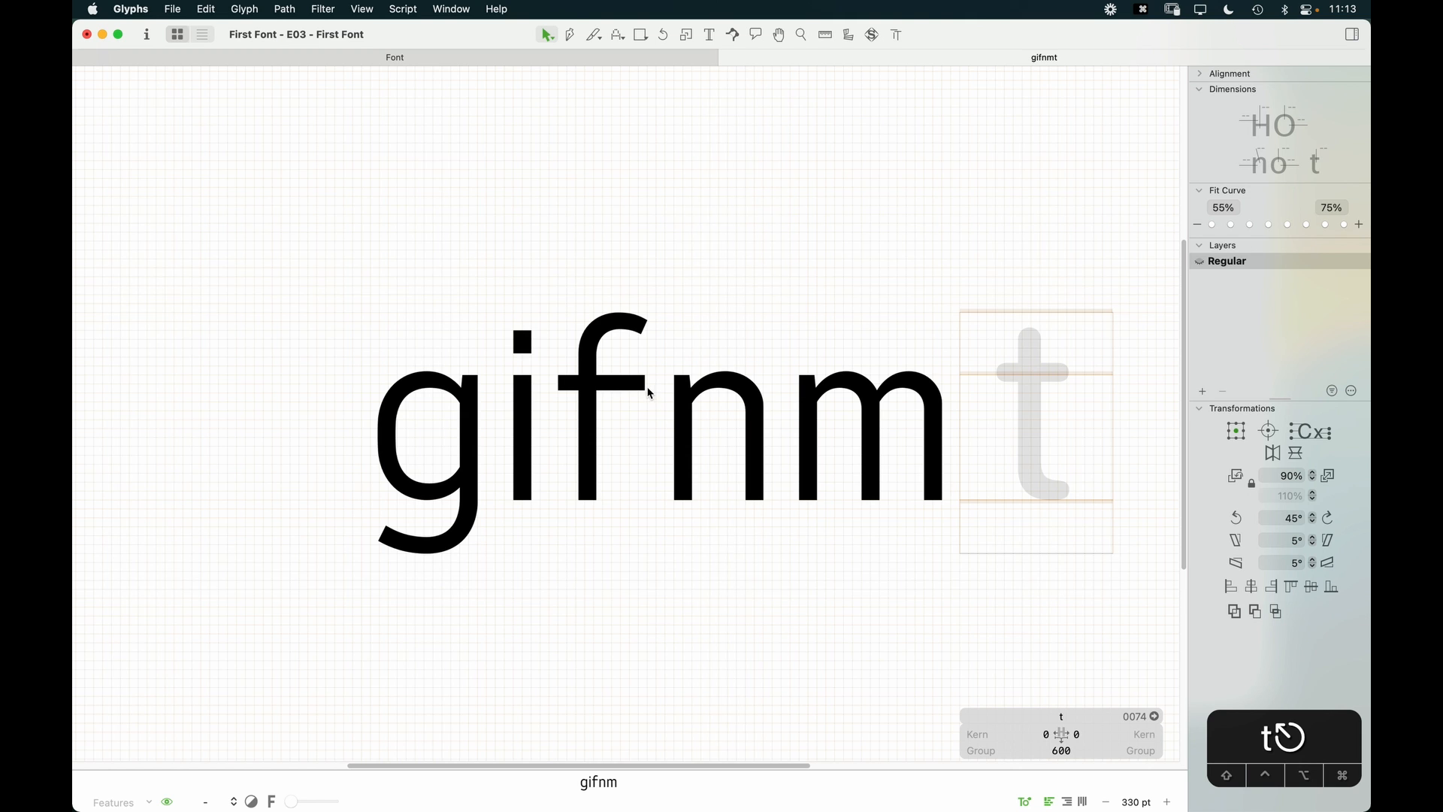
pyautogui.moveTo(693, 539); pyautogui.dragTo(631, 533)
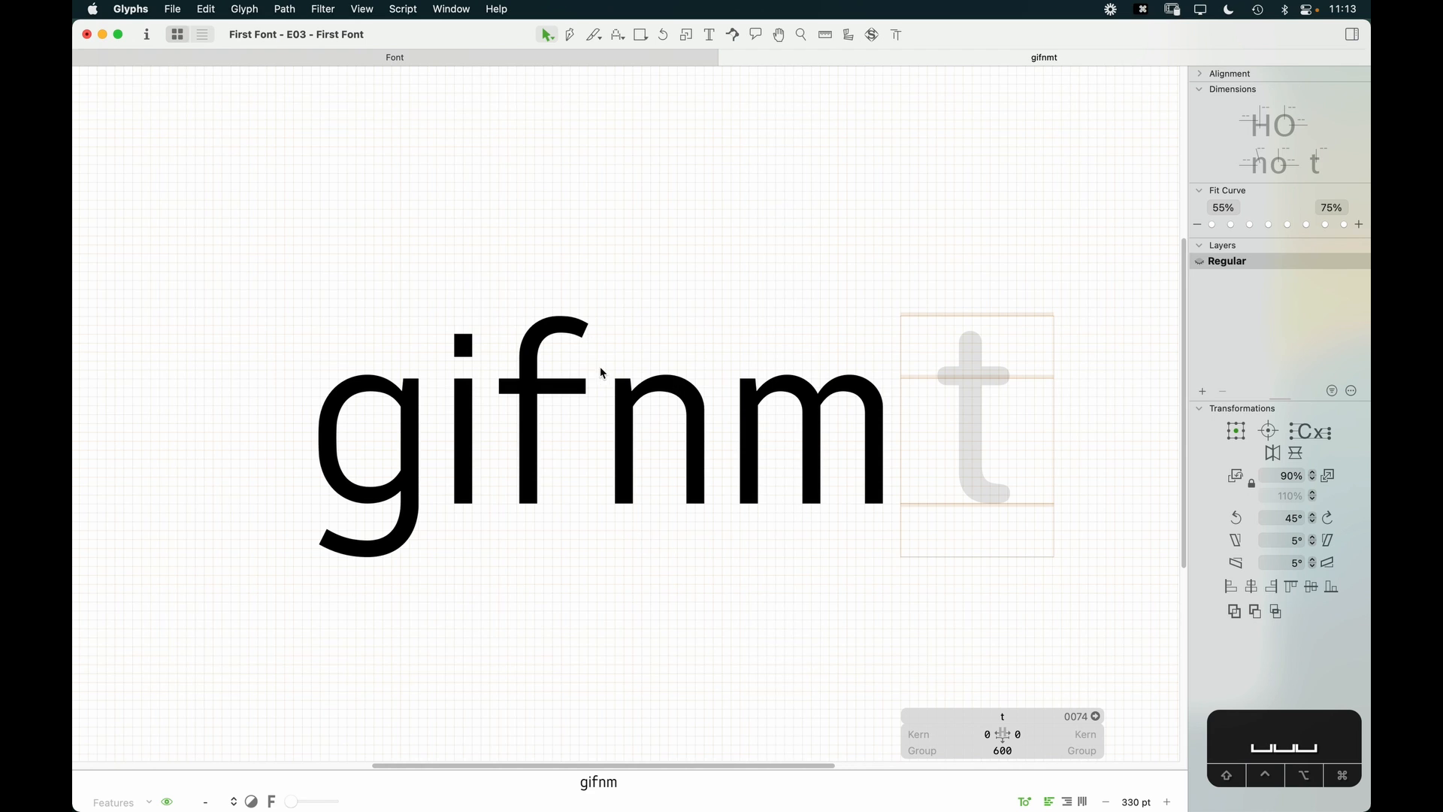
pyautogui.doubleClick(568, 384)
pyautogui.press('Left')
pyautogui.press('Left')
pyautogui.press('Left')
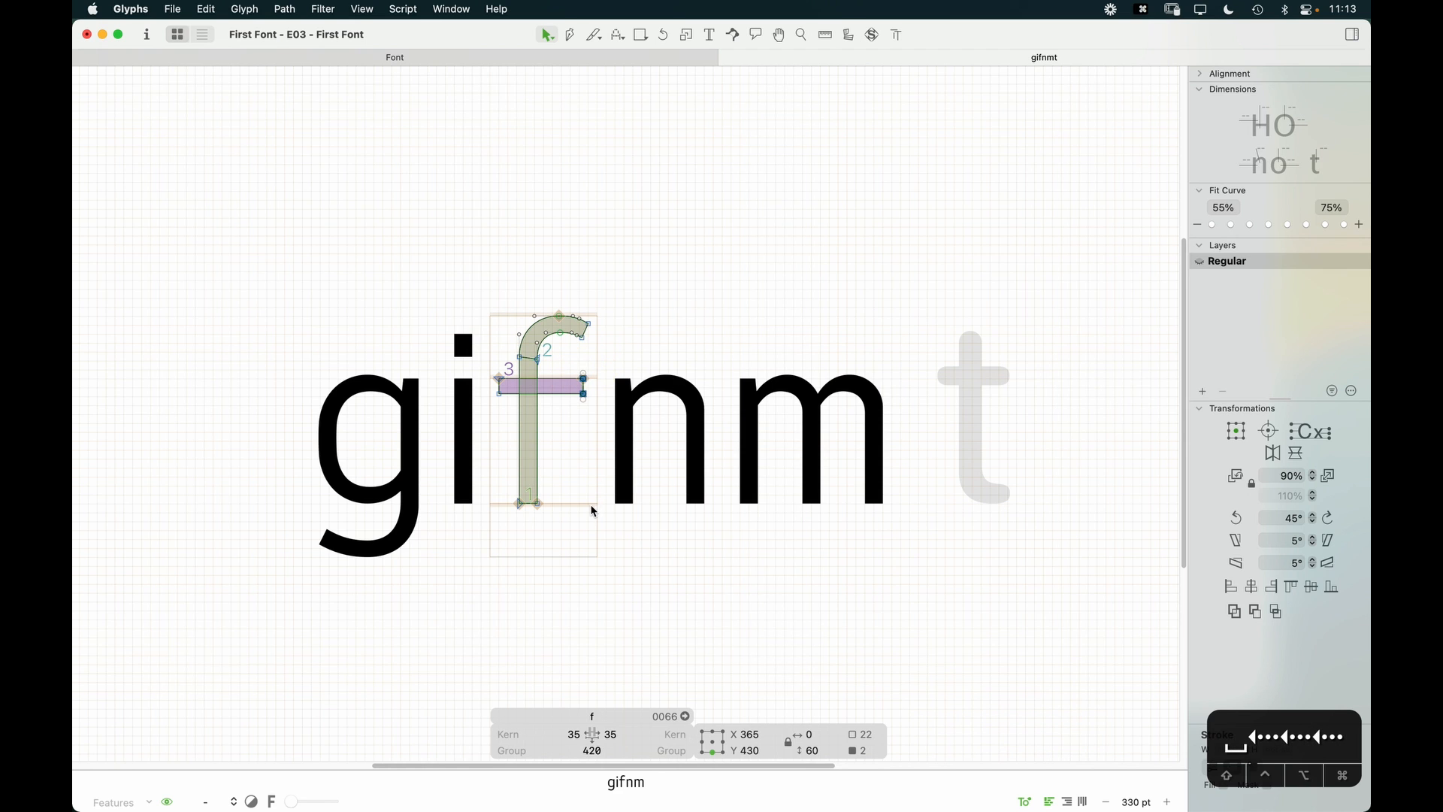
pyautogui.click(589, 499)
# Step: Set the right sidebearing of the f to 0 and preview the letters at a smaller size
pyautogui.doubleClick(611, 734)
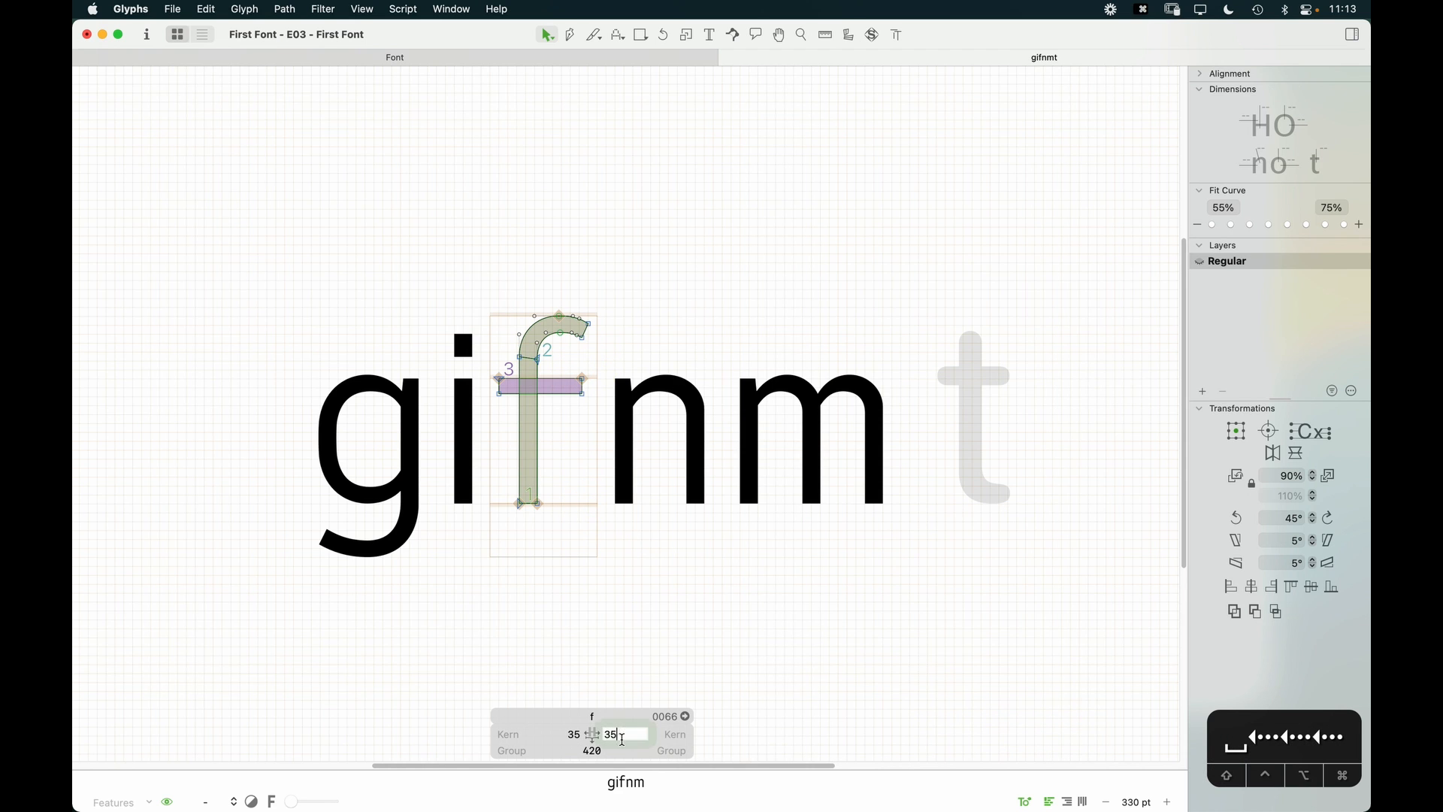
pyautogui.write('0')
pyautogui.press('Return')
pyautogui.press('t')
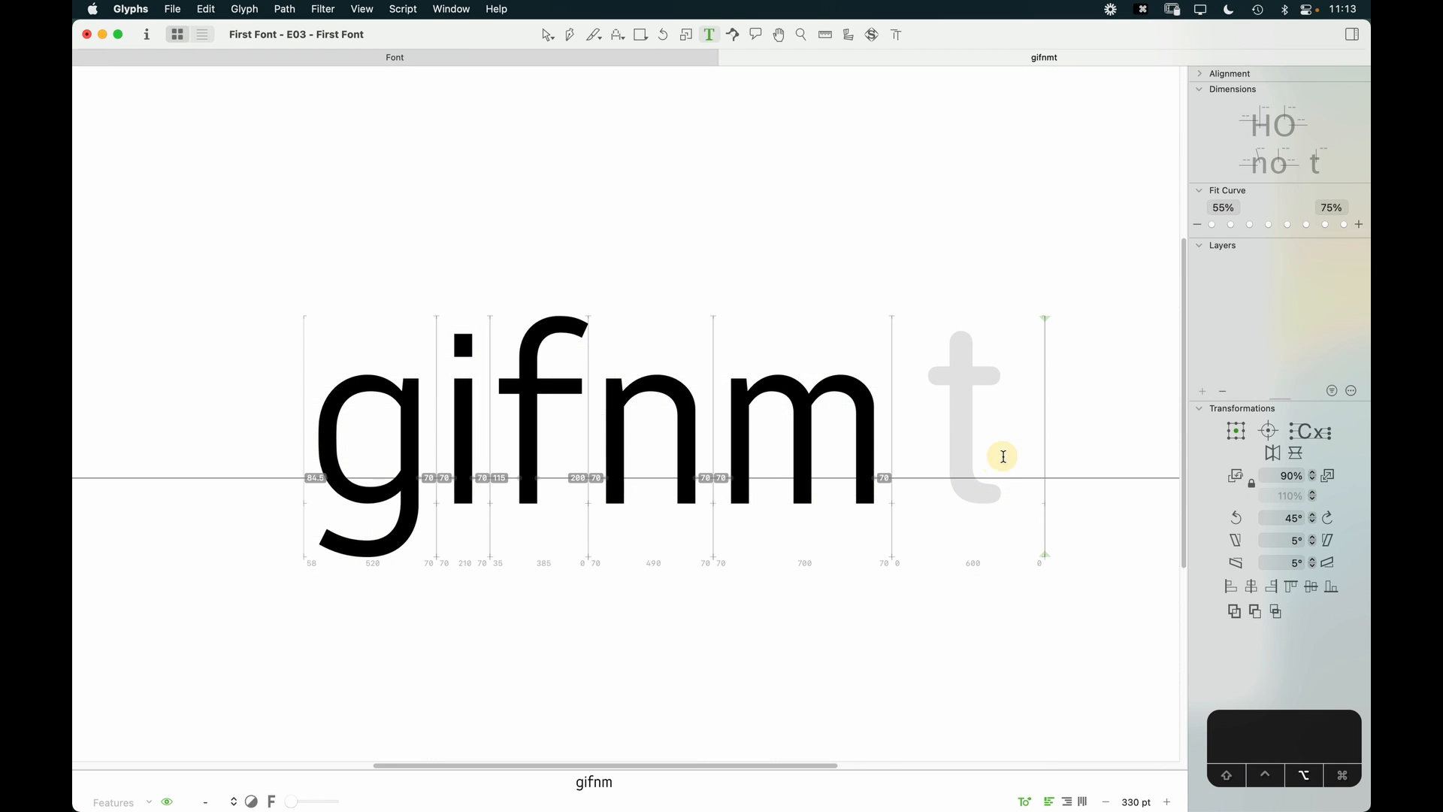
pyautogui.press('super+minus')
pyautogui.press('super+minus')
pyautogui.press('Escape')
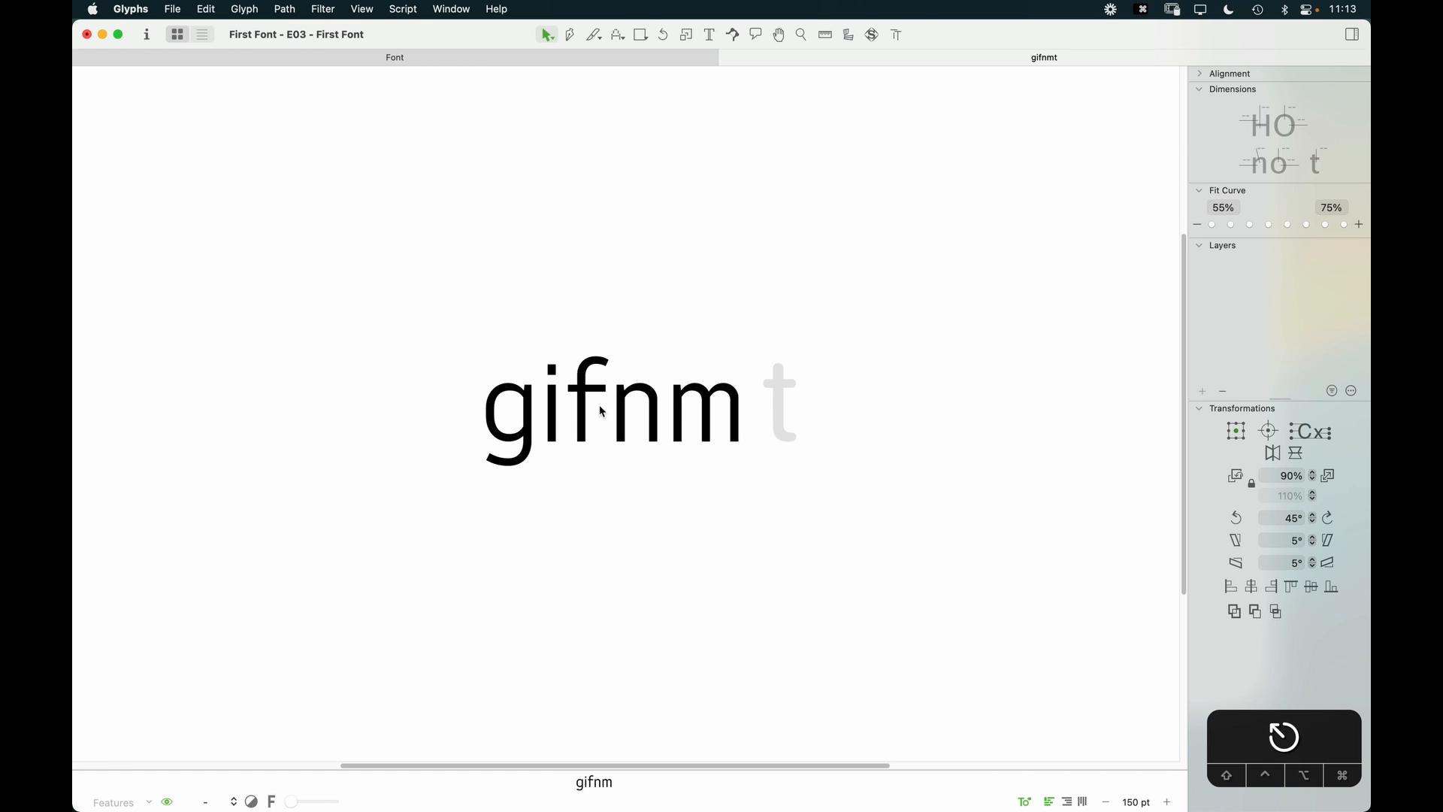
# Step: Delete the n and m test letters between the f and t, leaving the word "gift"
pyautogui.press('t')
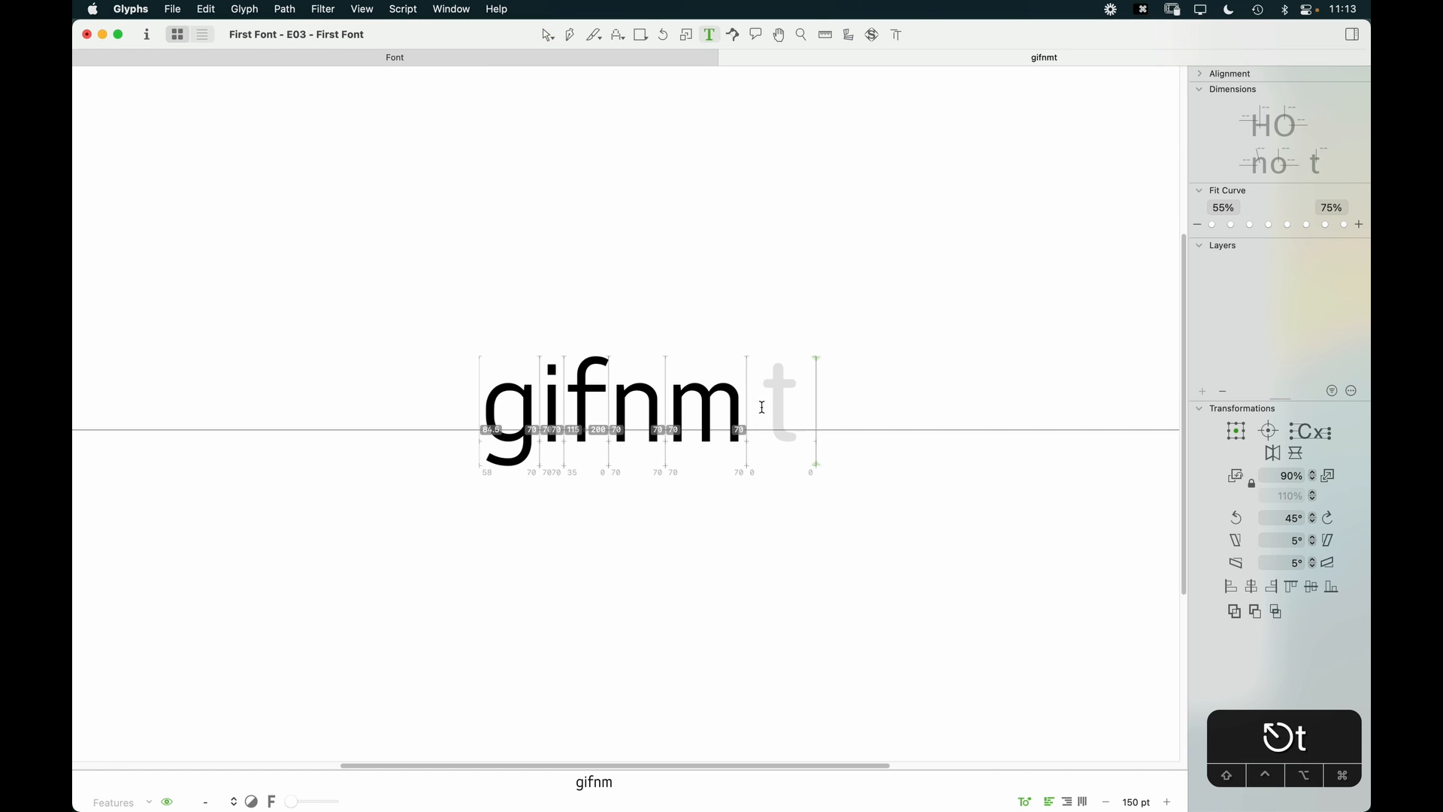
pyautogui.click(726, 519)
pyautogui.press('BackSpace')
pyautogui.press('BackSpace')
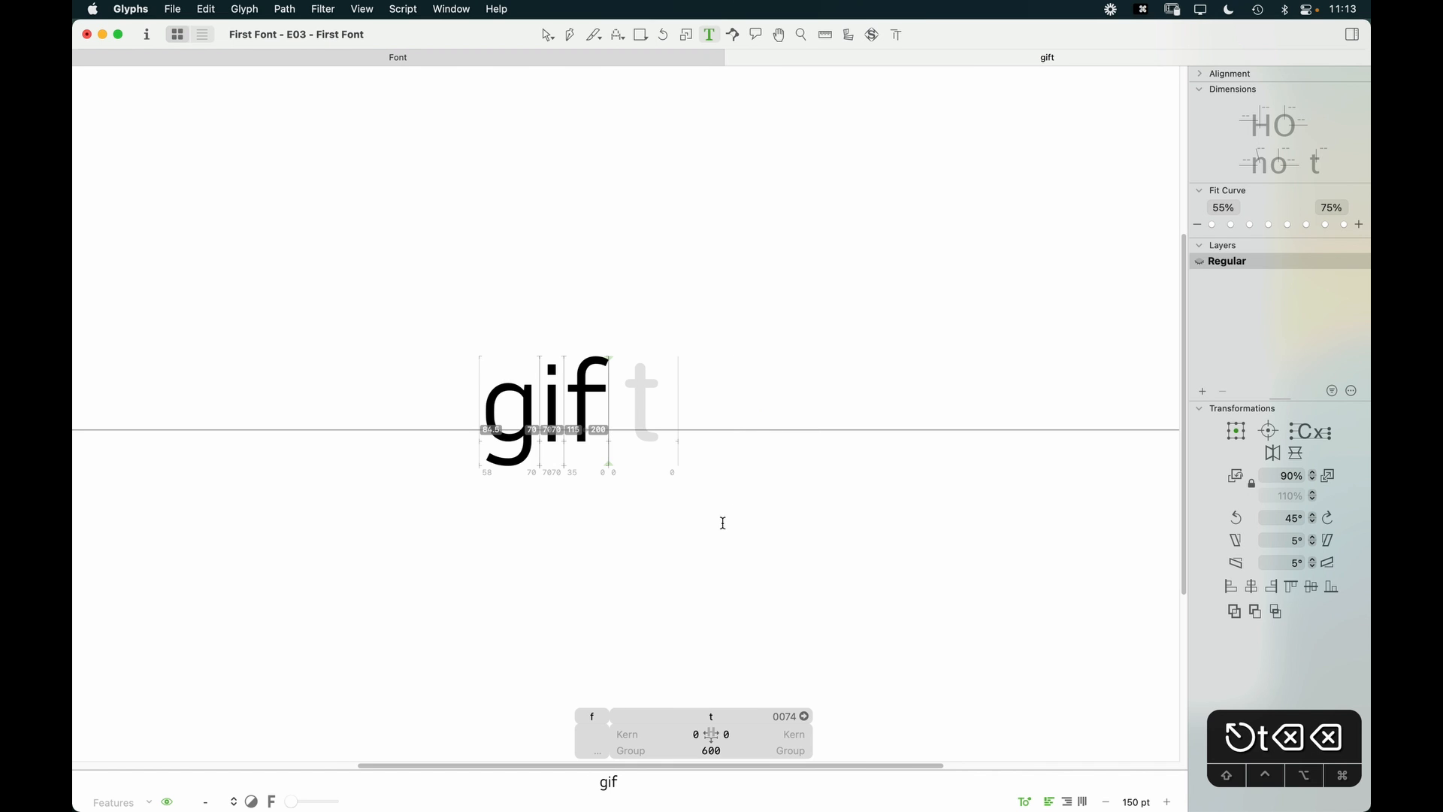
pyautogui.press('Escape')
pyautogui.press('z')
pyautogui.moveTo(786, 271); pyautogui.dragTo(499, 535)
pyautogui.press('v')
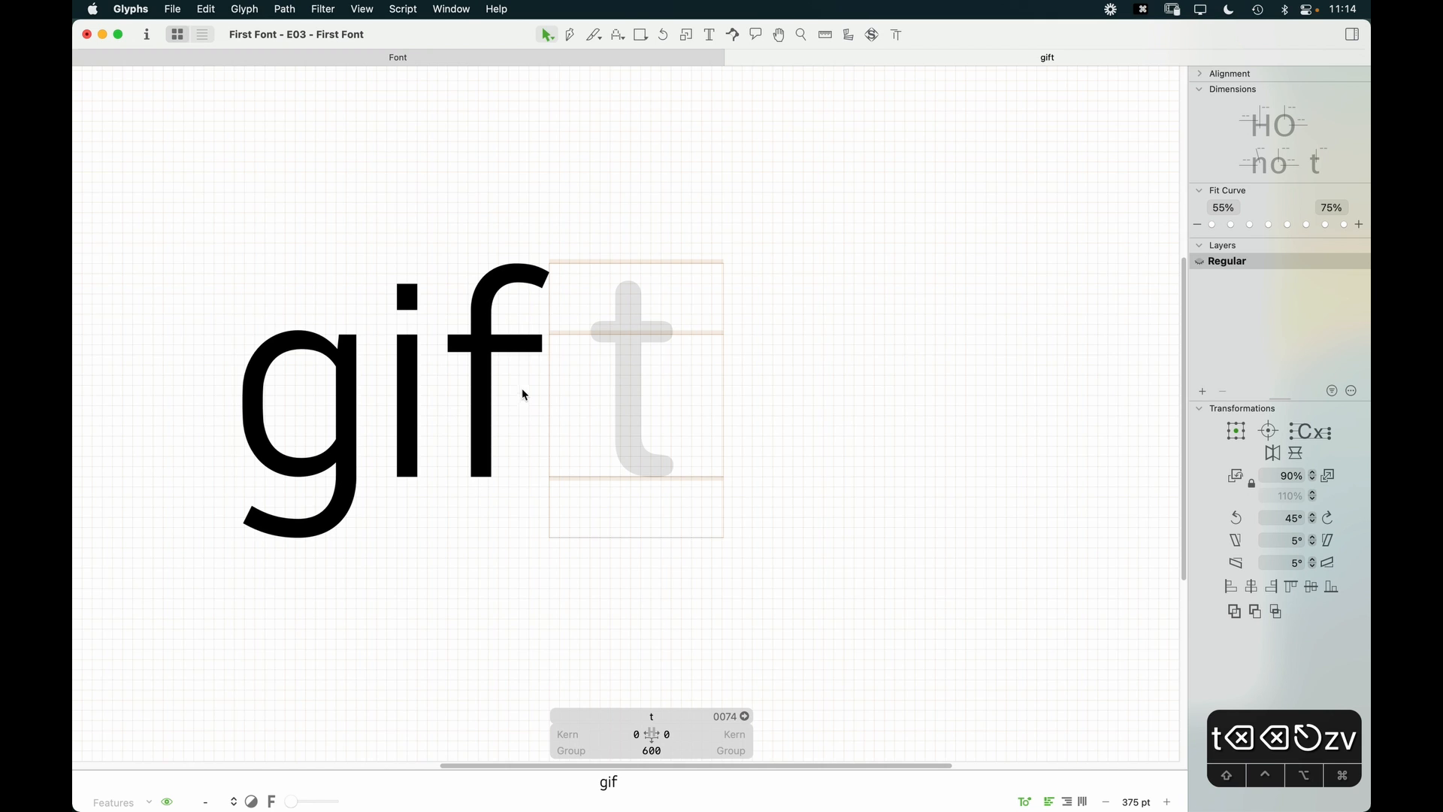
pyautogui.press('t')
pyautogui.press('Escape')
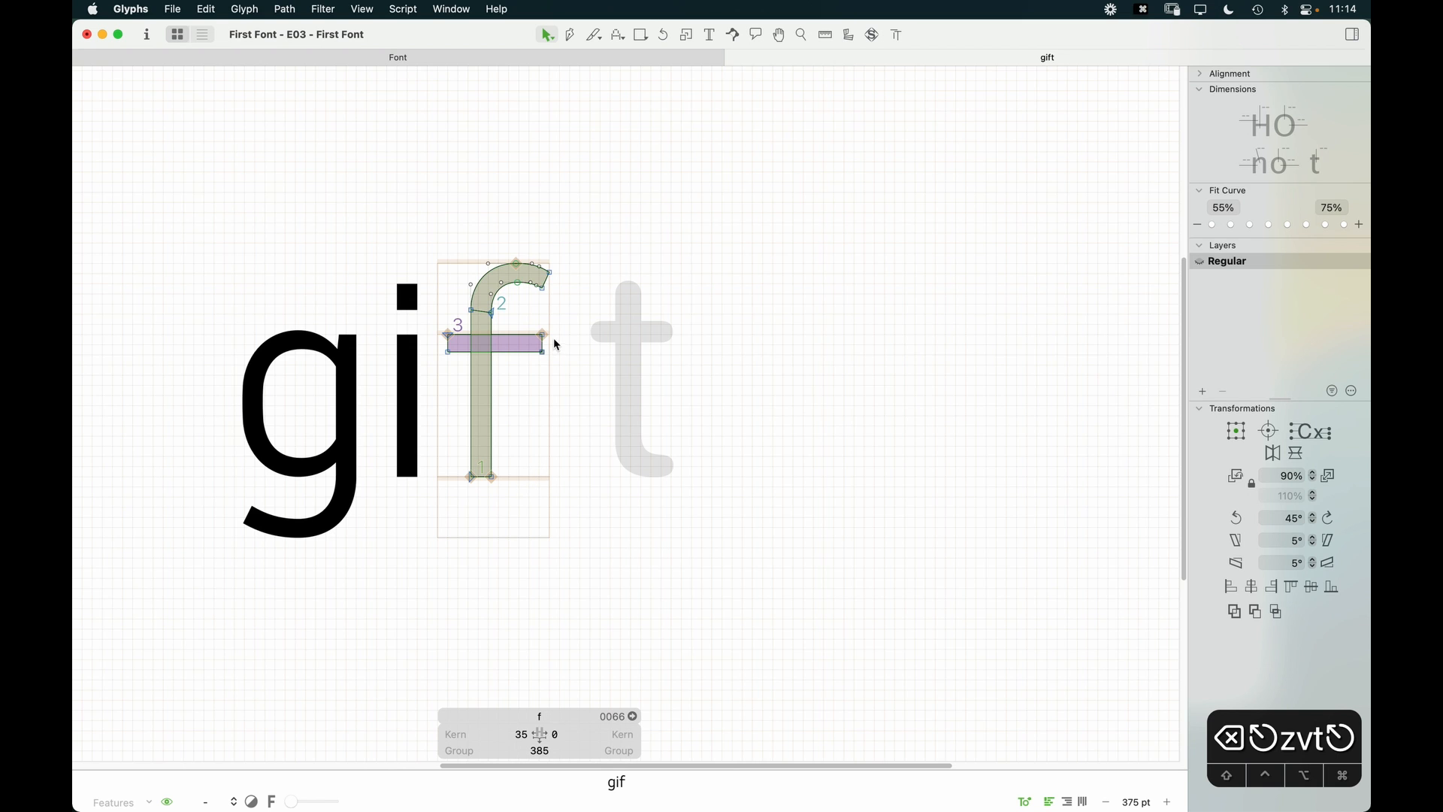
# Step: Check the f's right-hand spacing by inserting an n after it and replacing that n with an l
pyautogui.write('t')
pyautogui.write('n')
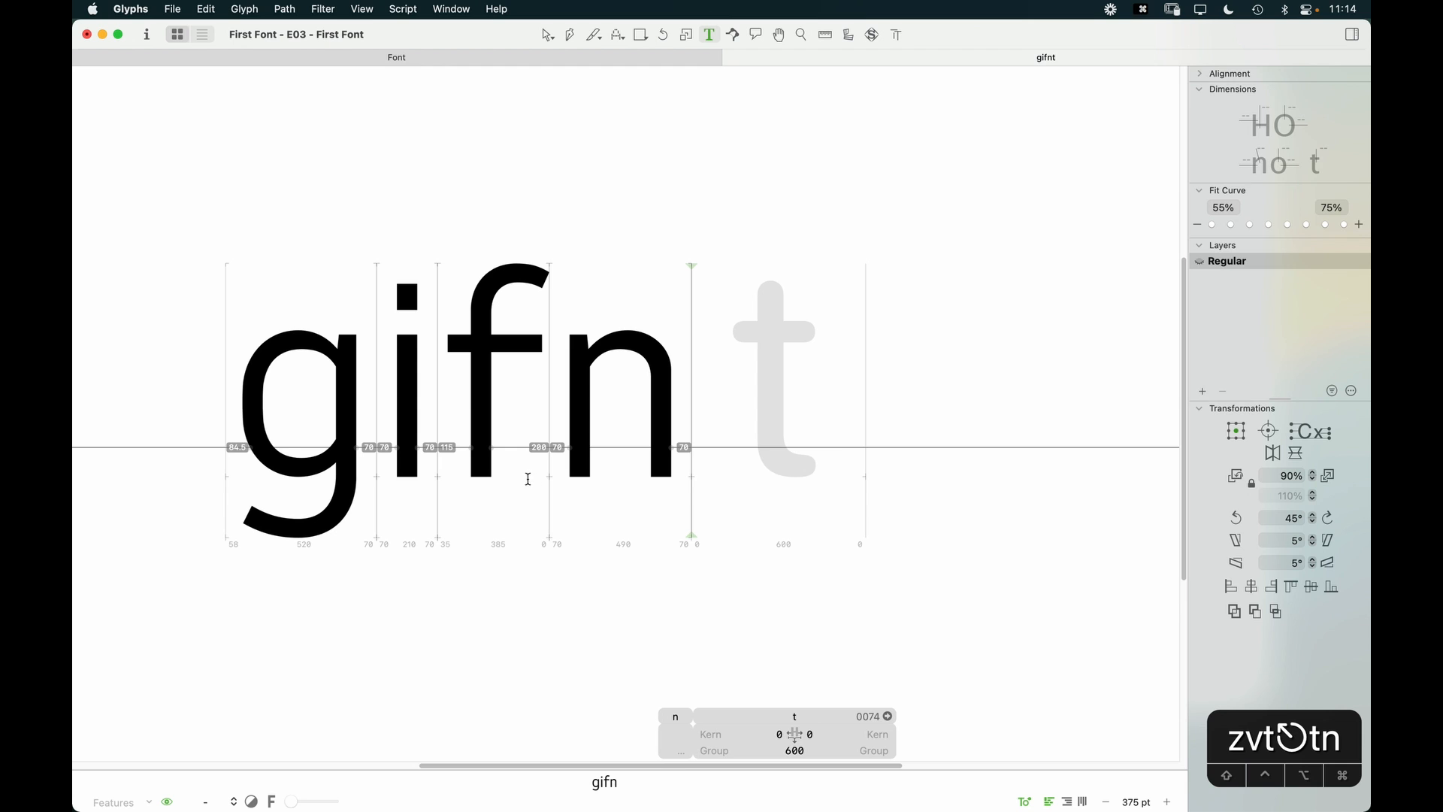
pyautogui.press('BackSpace')
pyautogui.write('l')
pyautogui.press('Escape')
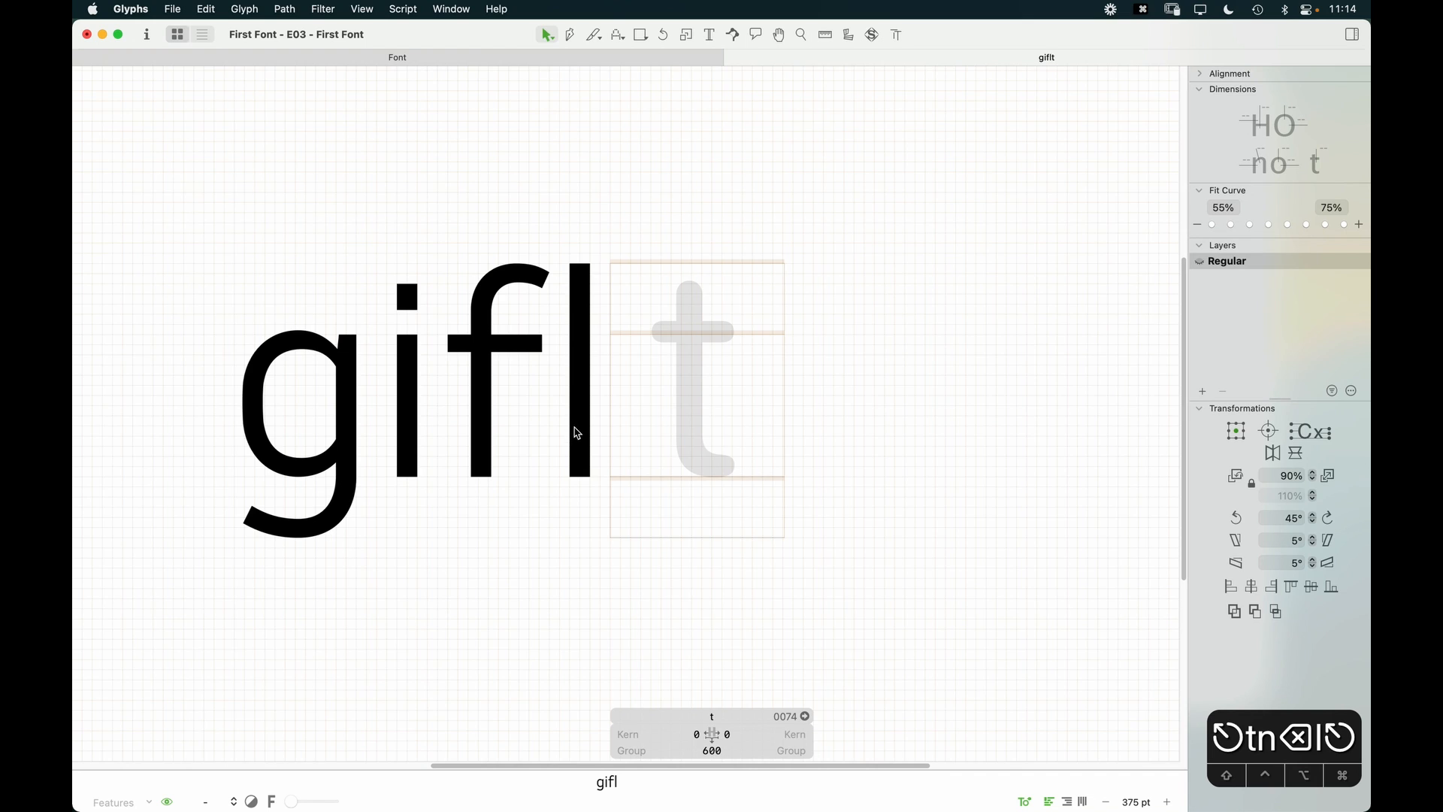
# Step: Replace the l after the f with an n to compare the spacing, and remove the n again
pyautogui.press('t')
pyautogui.click(599, 403)
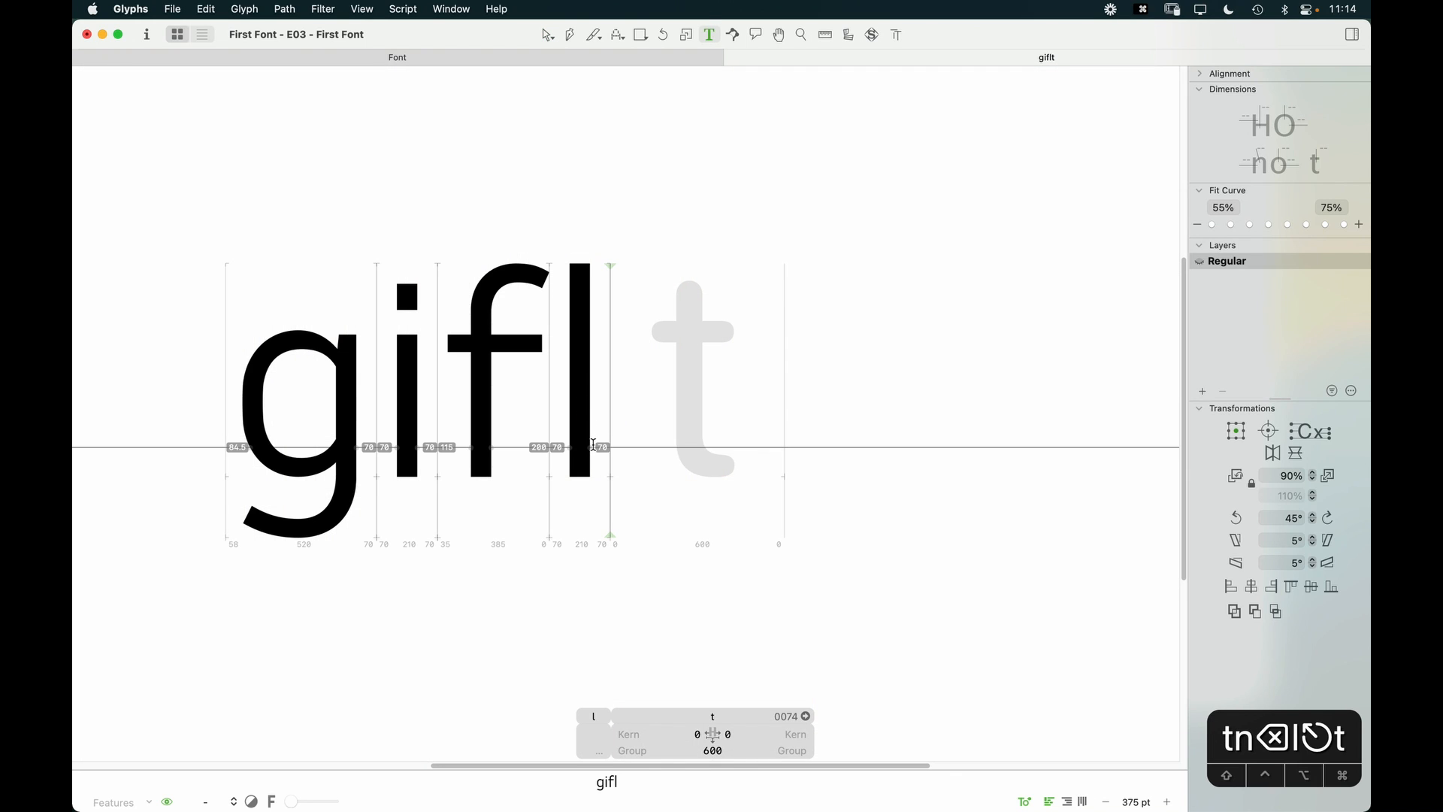
pyautogui.press('BackSpace')
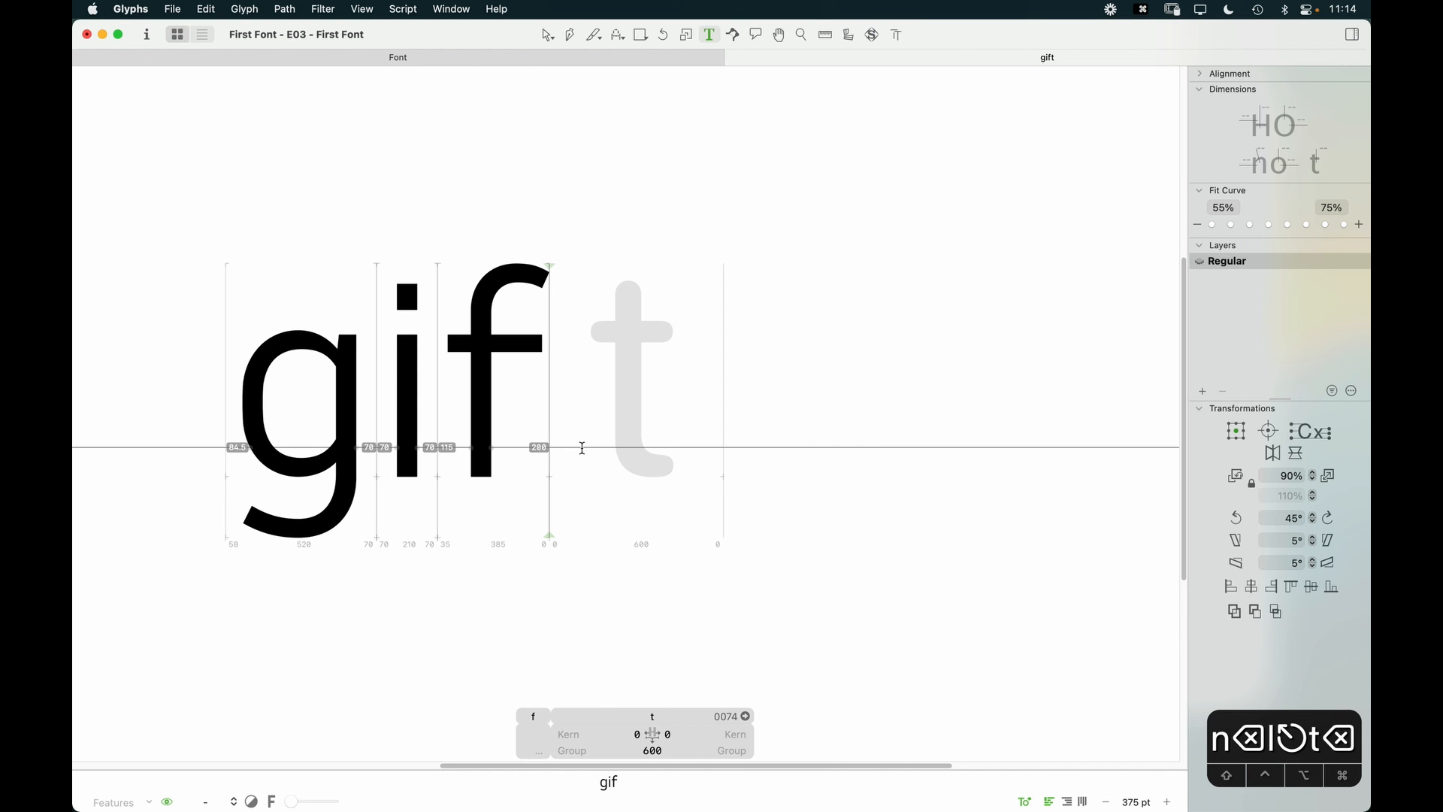
pyautogui.write('n')
pyautogui.press('Escape')
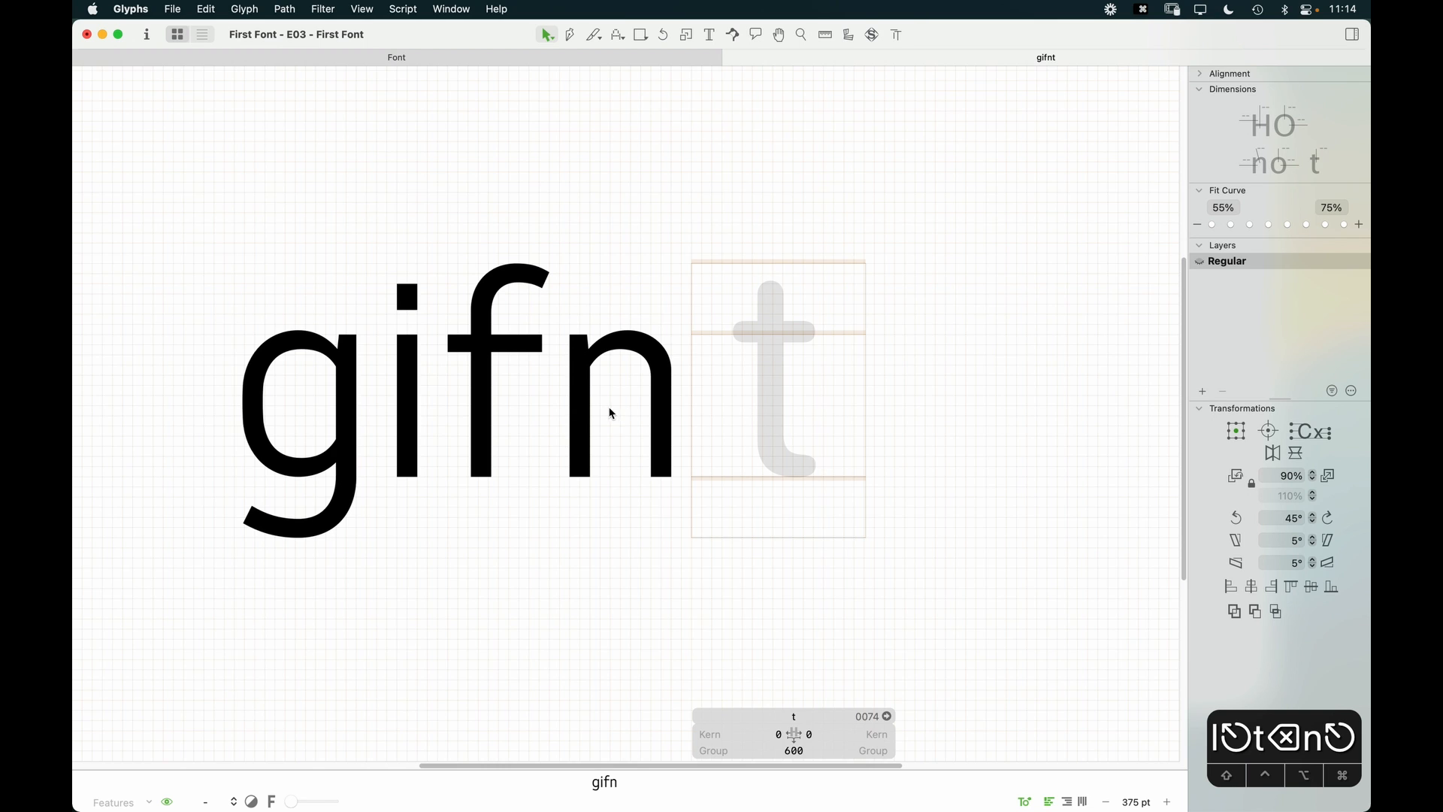
pyautogui.press('t')
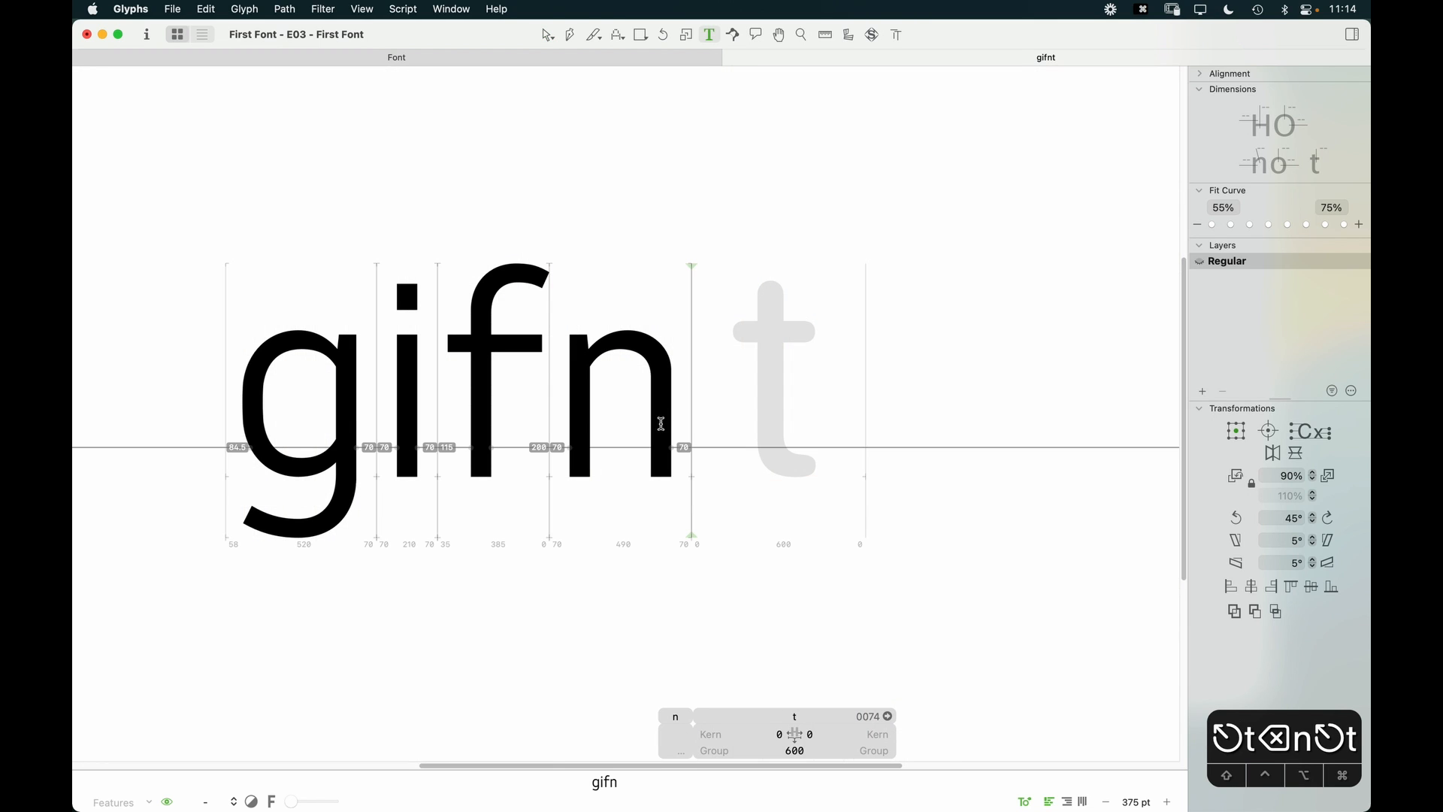
pyautogui.press('BackSpace')
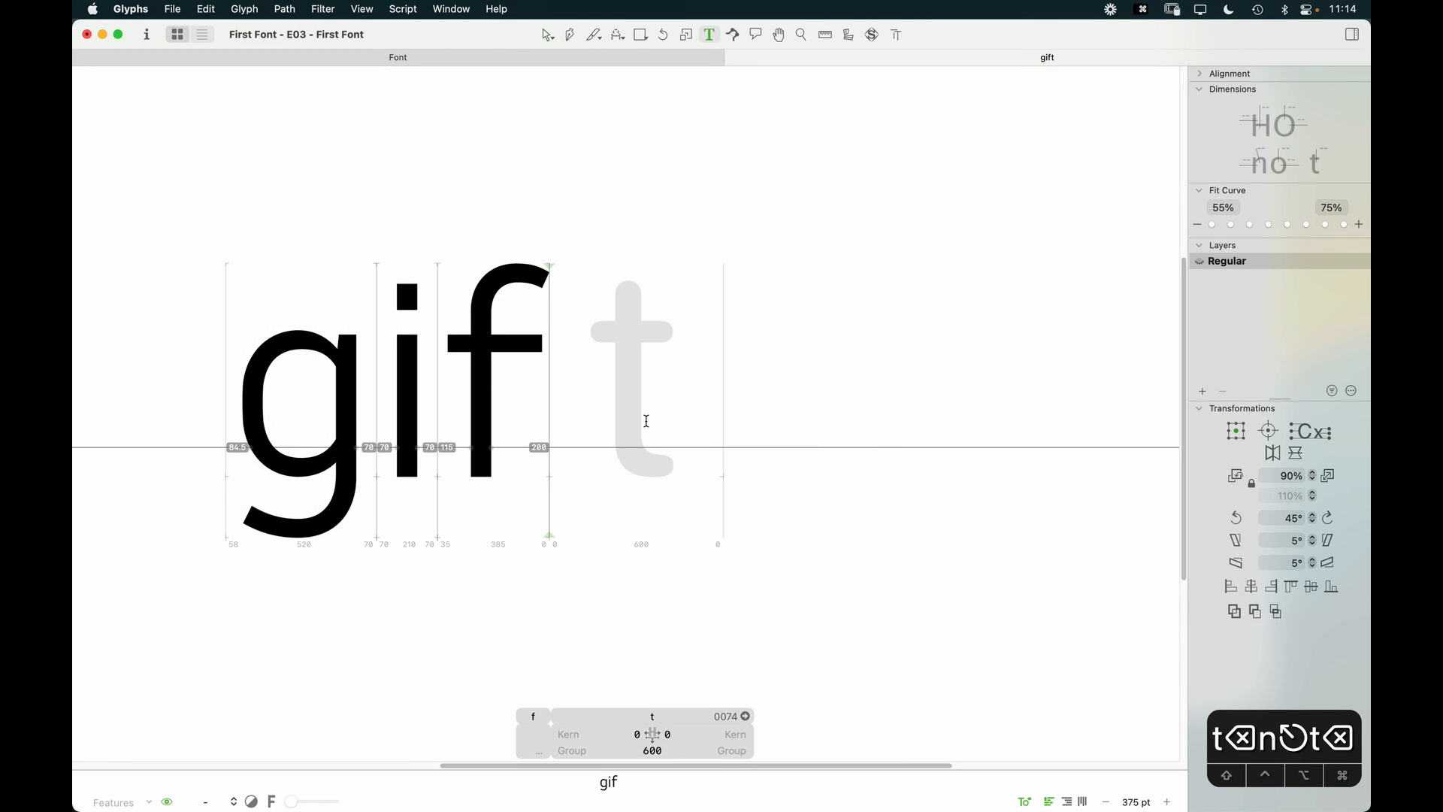
pyautogui.write('t')
pyautogui.press('BackSpace')
pyautogui.press('Escape')
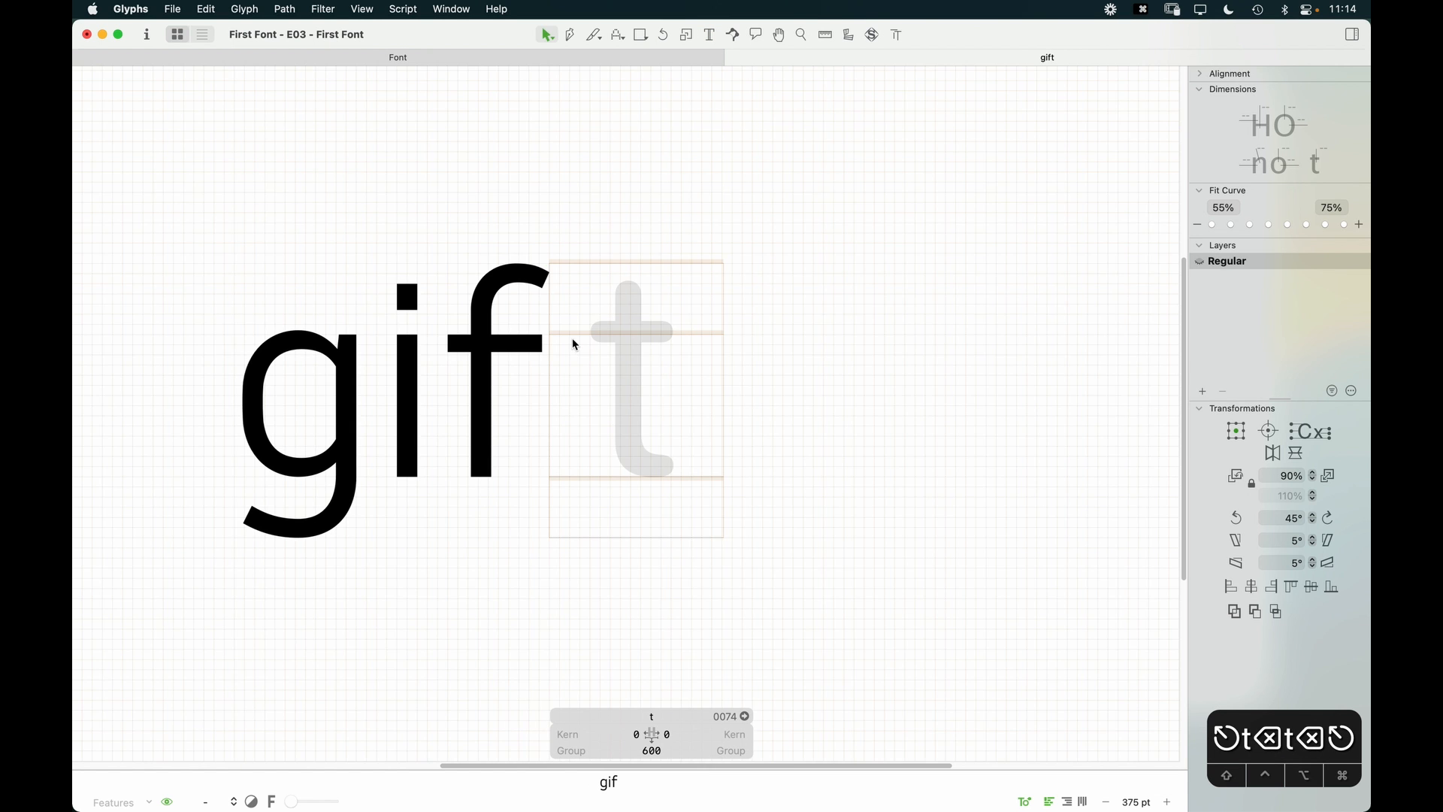
# Step: Copy the complete f outline into the t glyph and flip it vertically as the base for the t
pyautogui.press('z')
pyautogui.moveTo(800, 197); pyautogui.dragTo(415, 558)
pyautogui.press('v')
pyautogui.doubleClick(469, 481)
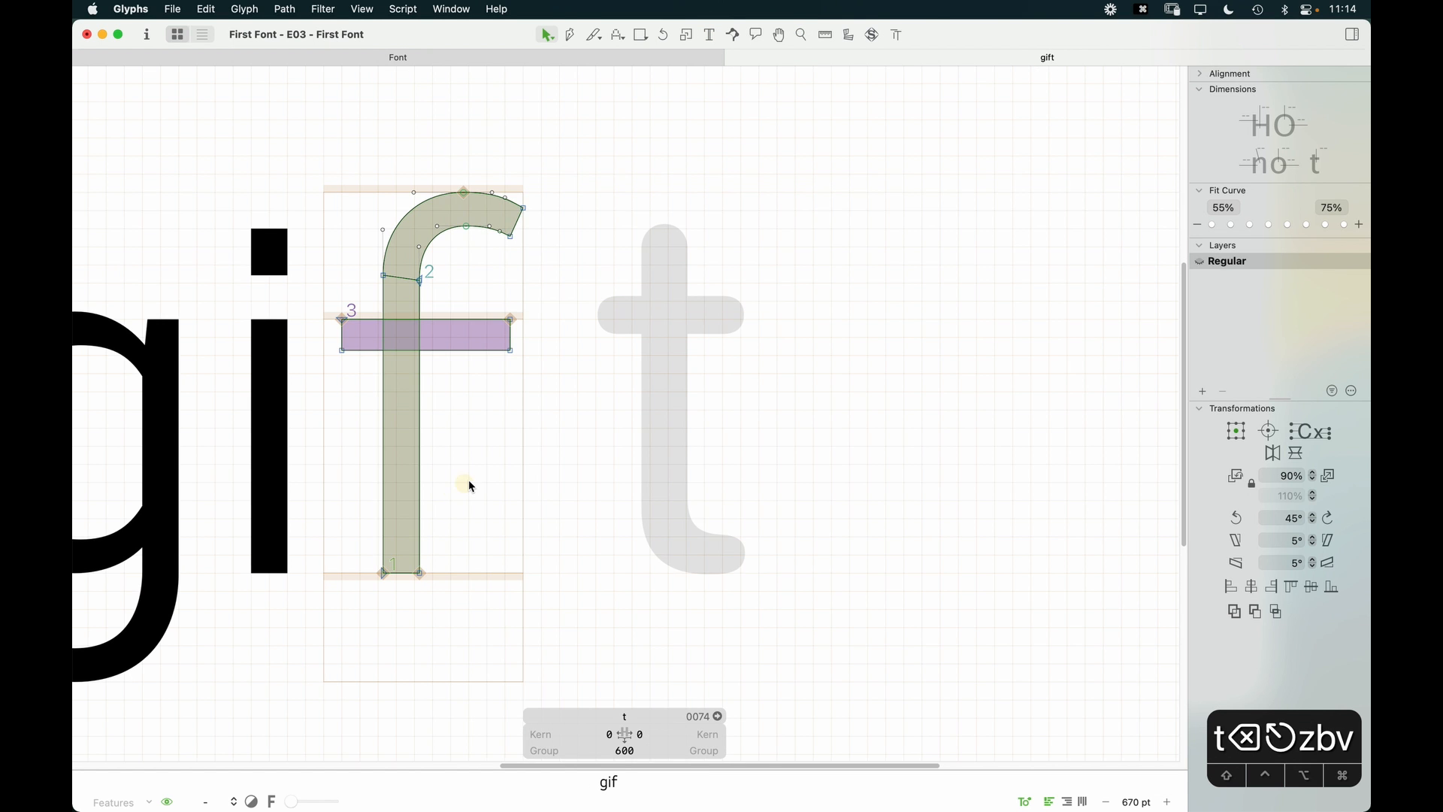
pyautogui.press('super+a')
pyautogui.click(672, 493)
pyautogui.press('super+v')
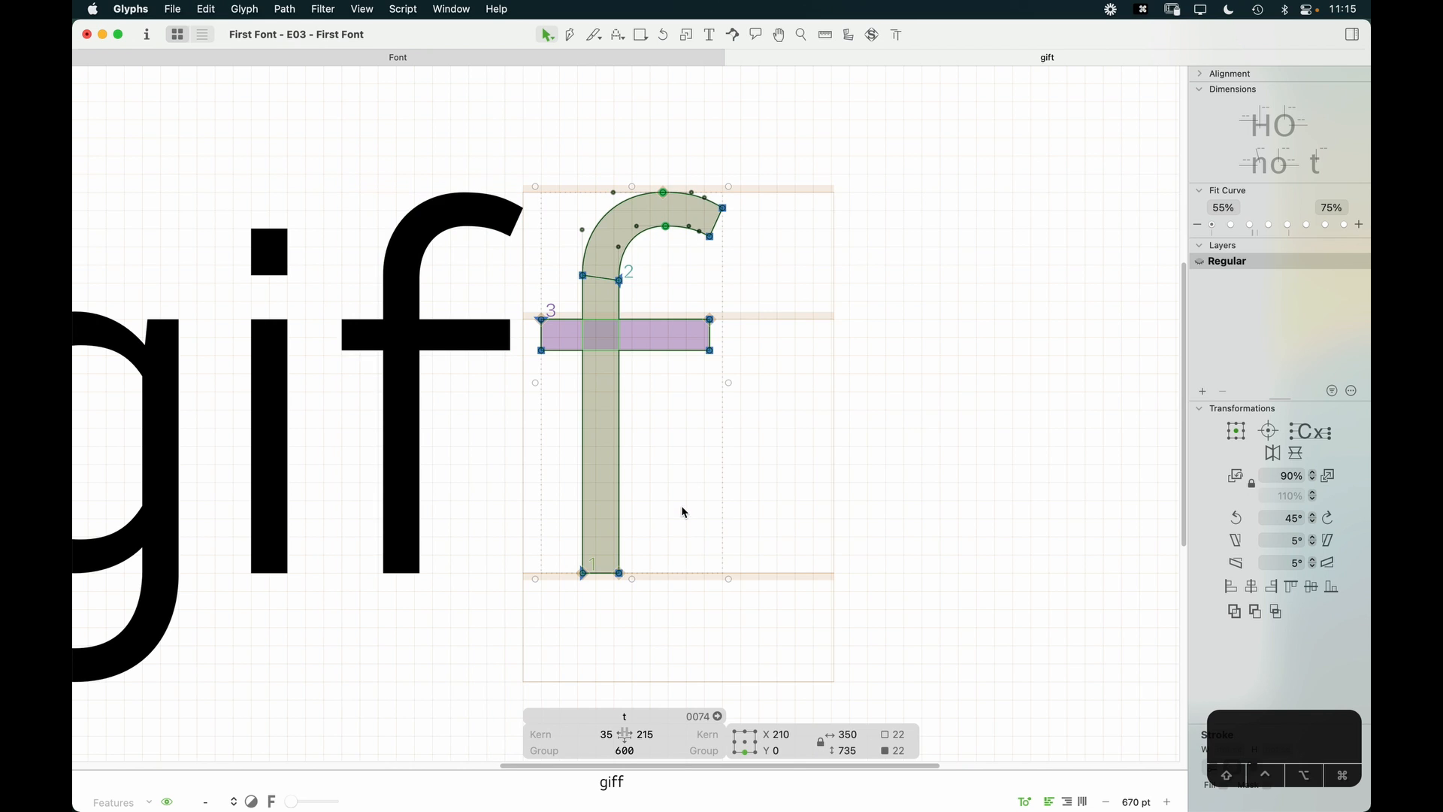
pyautogui.click(1298, 456)
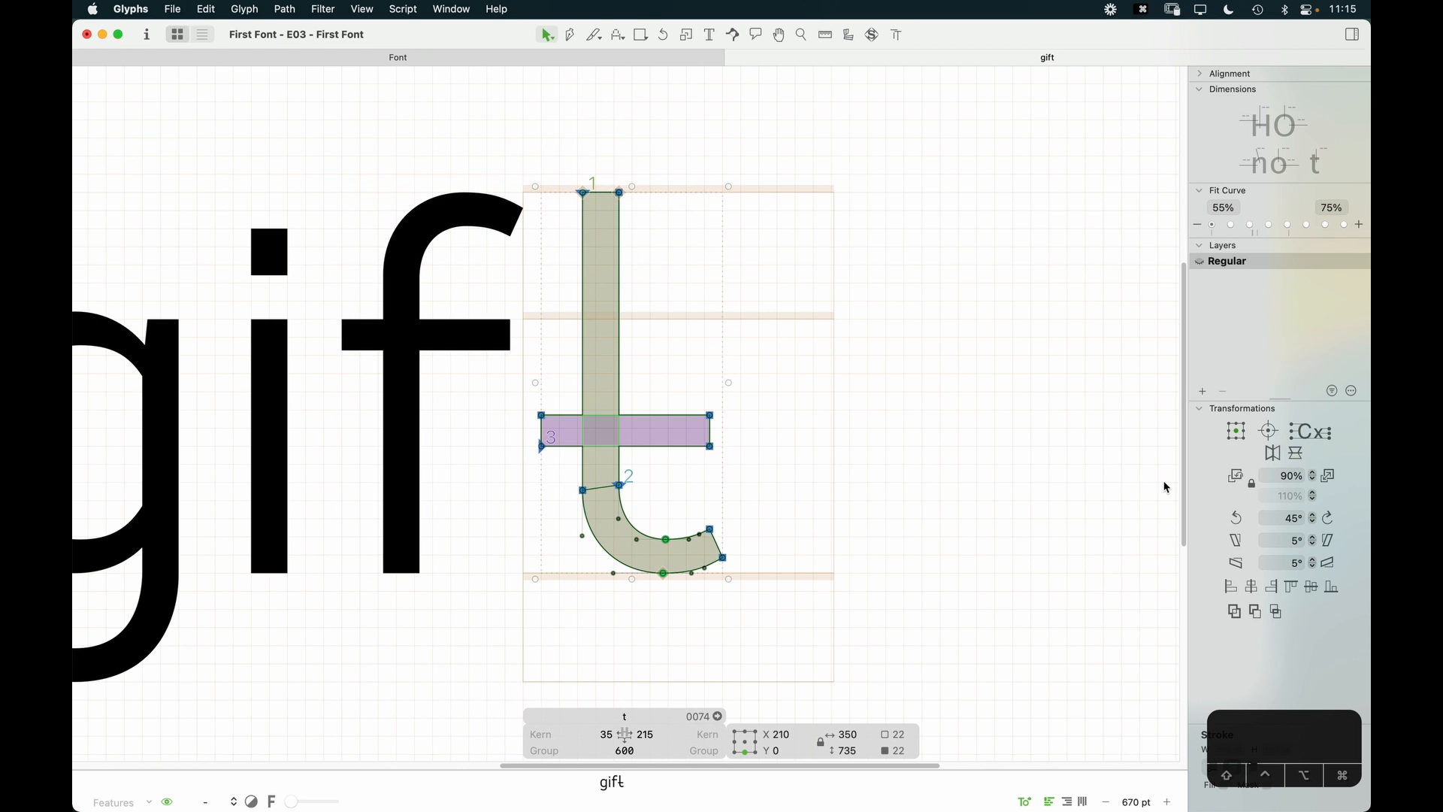
# Step: Raise the f's hook to Y 580 so its curve overshoots the ascender line, and preview the word
pyautogui.doubleClick(472, 324)
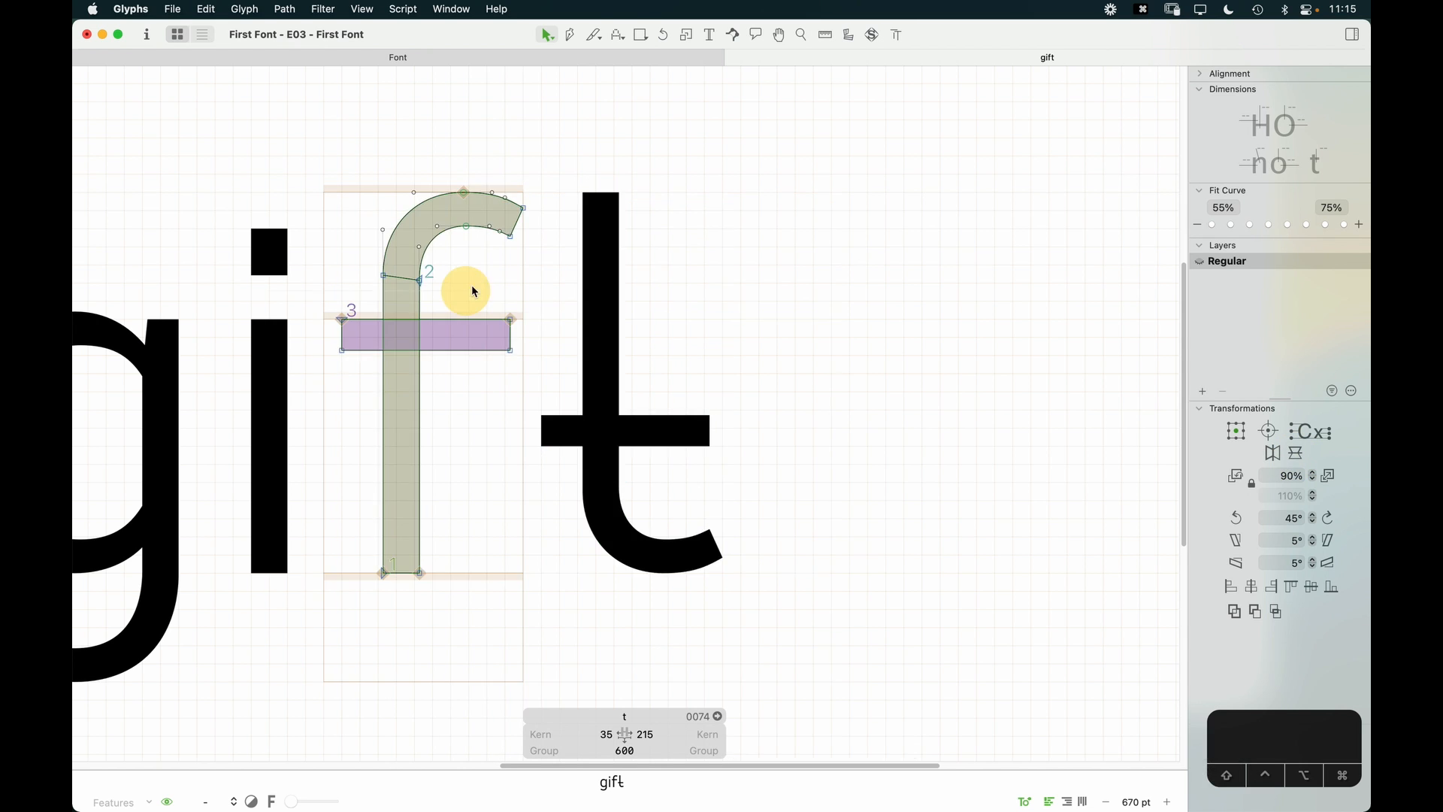
pyautogui.moveTo(541, 145); pyautogui.dragTo(361, 283)
pyautogui.press('Up')
pyautogui.press('Up')
pyautogui.press('Up')
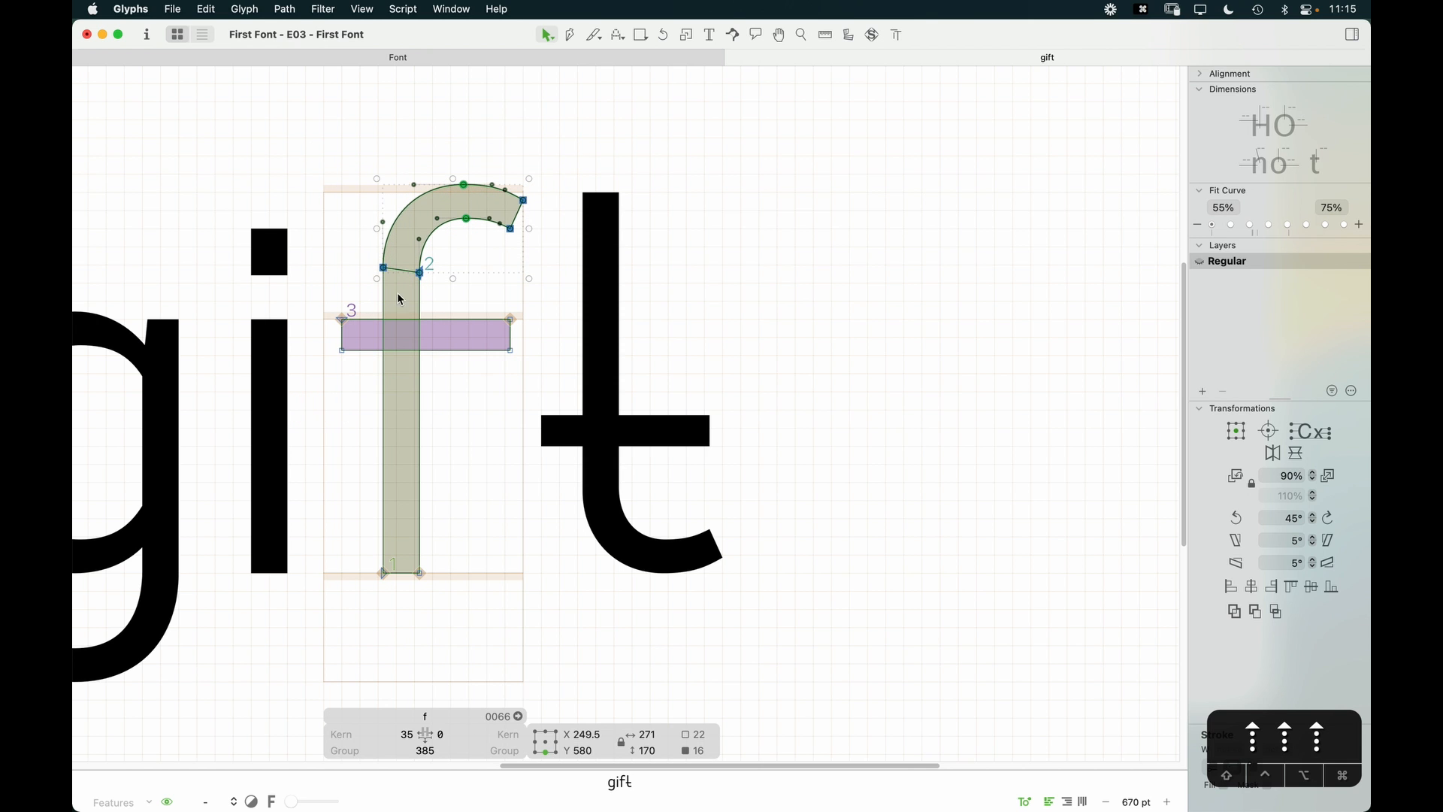
pyautogui.press('space')
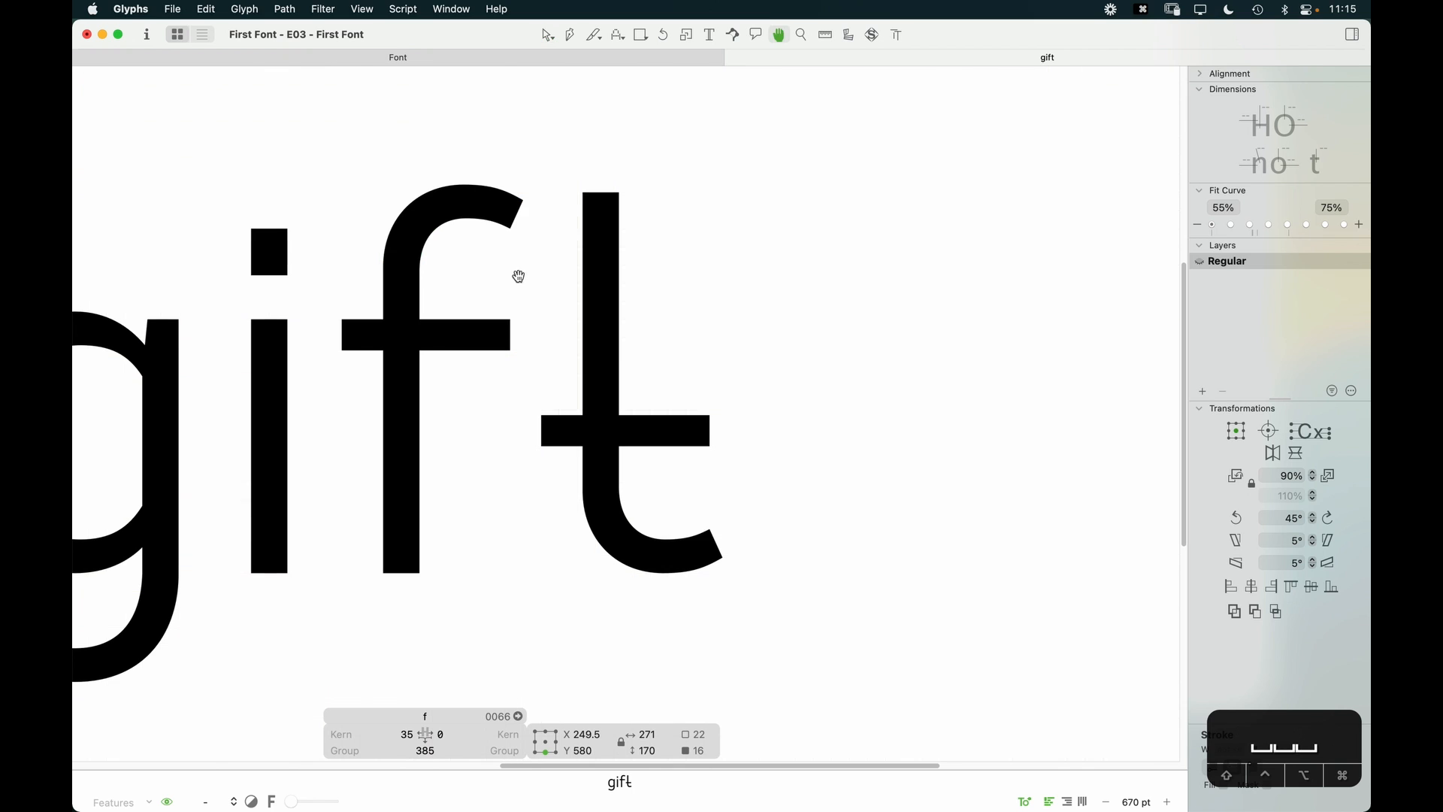
pyautogui.click(508, 291)
pyautogui.click(690, 361)
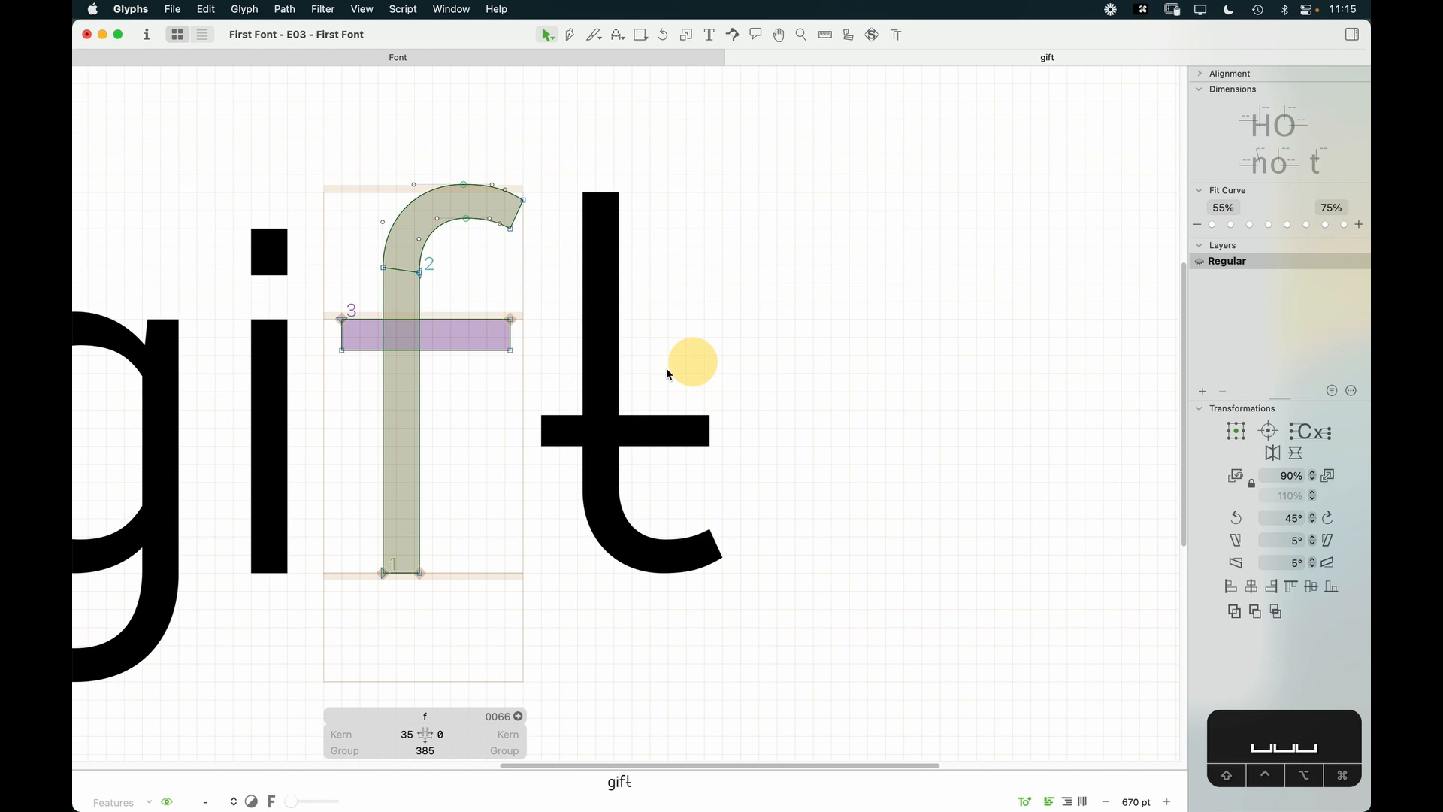
# Step: Lower the t's curved tail together with its crossbar to Y -15 so the curve overshoots the baseline
pyautogui.doubleClick(583, 550)
pyautogui.moveTo(802, 361); pyautogui.dragTo(489, 596)
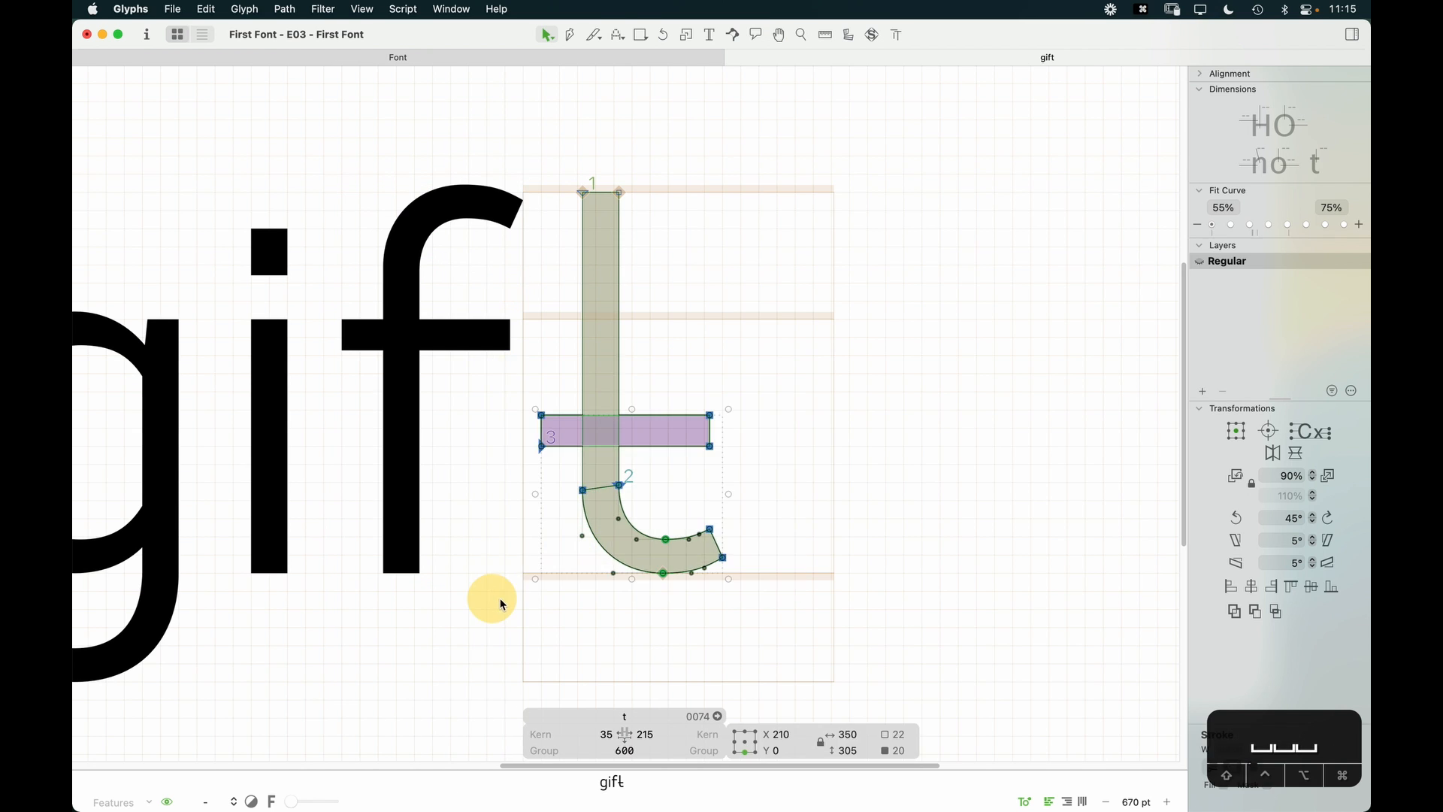
pyautogui.press('Down')
pyautogui.press('Down')
pyautogui.press('Down')
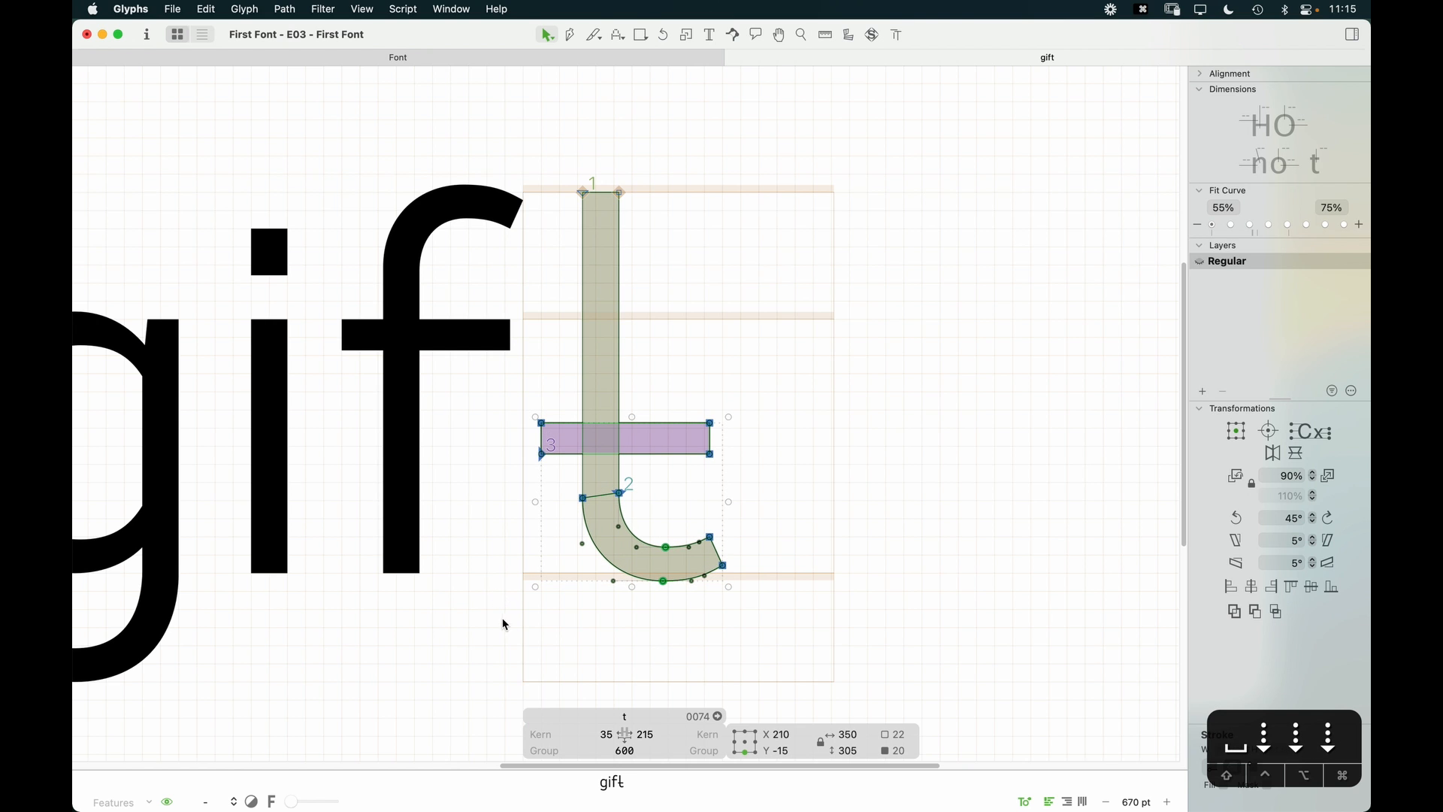
# Step: Move the t's crossbar up to Y 430 so it lines up with the f's crossbar
pyautogui.press('z')
pyautogui.moveTo(827, 406); pyautogui.dragTo(470, 594)
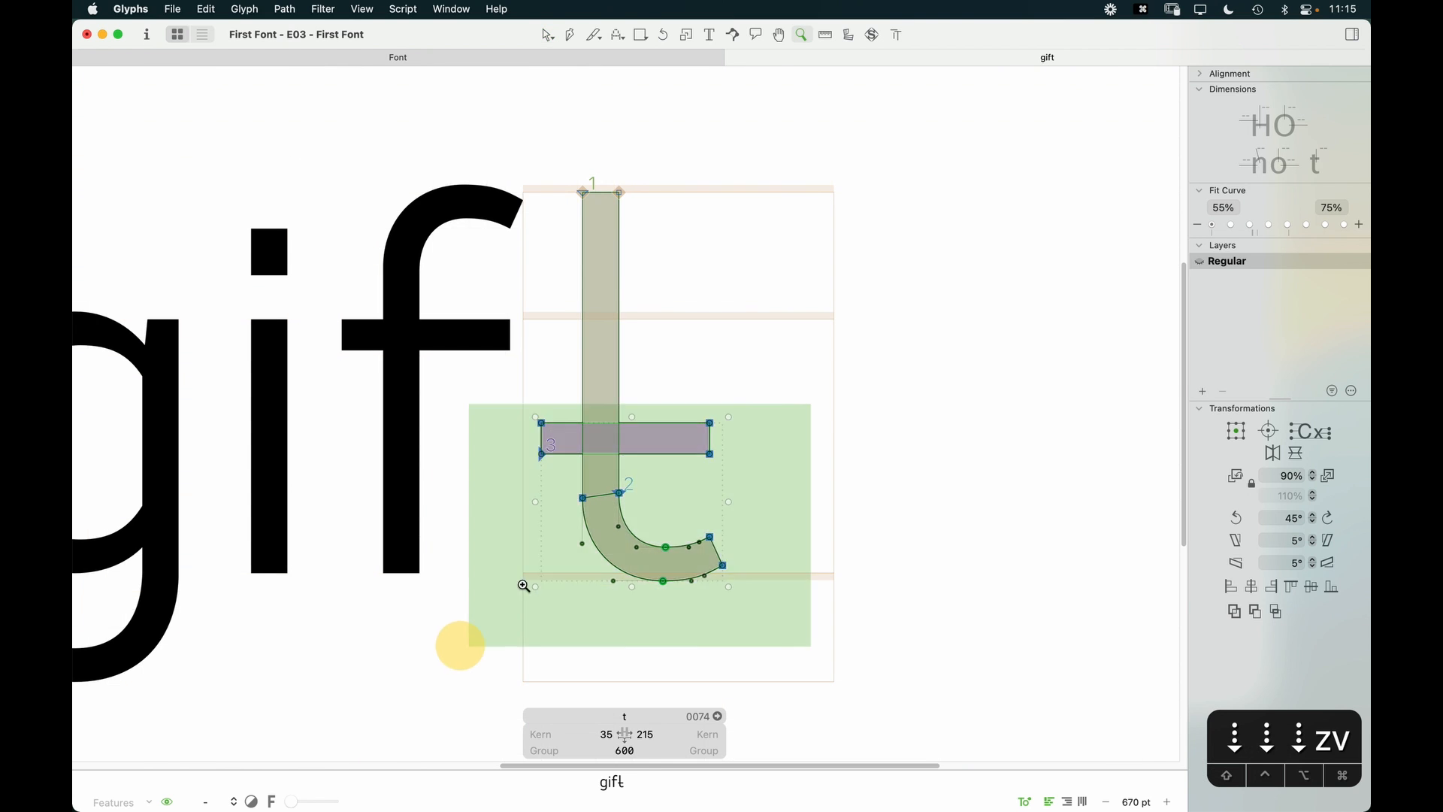
pyautogui.press('super+minus')
pyautogui.press('super+minus')
pyautogui.press('super+minus')
pyautogui.press('super+minus')
pyautogui.press('space')
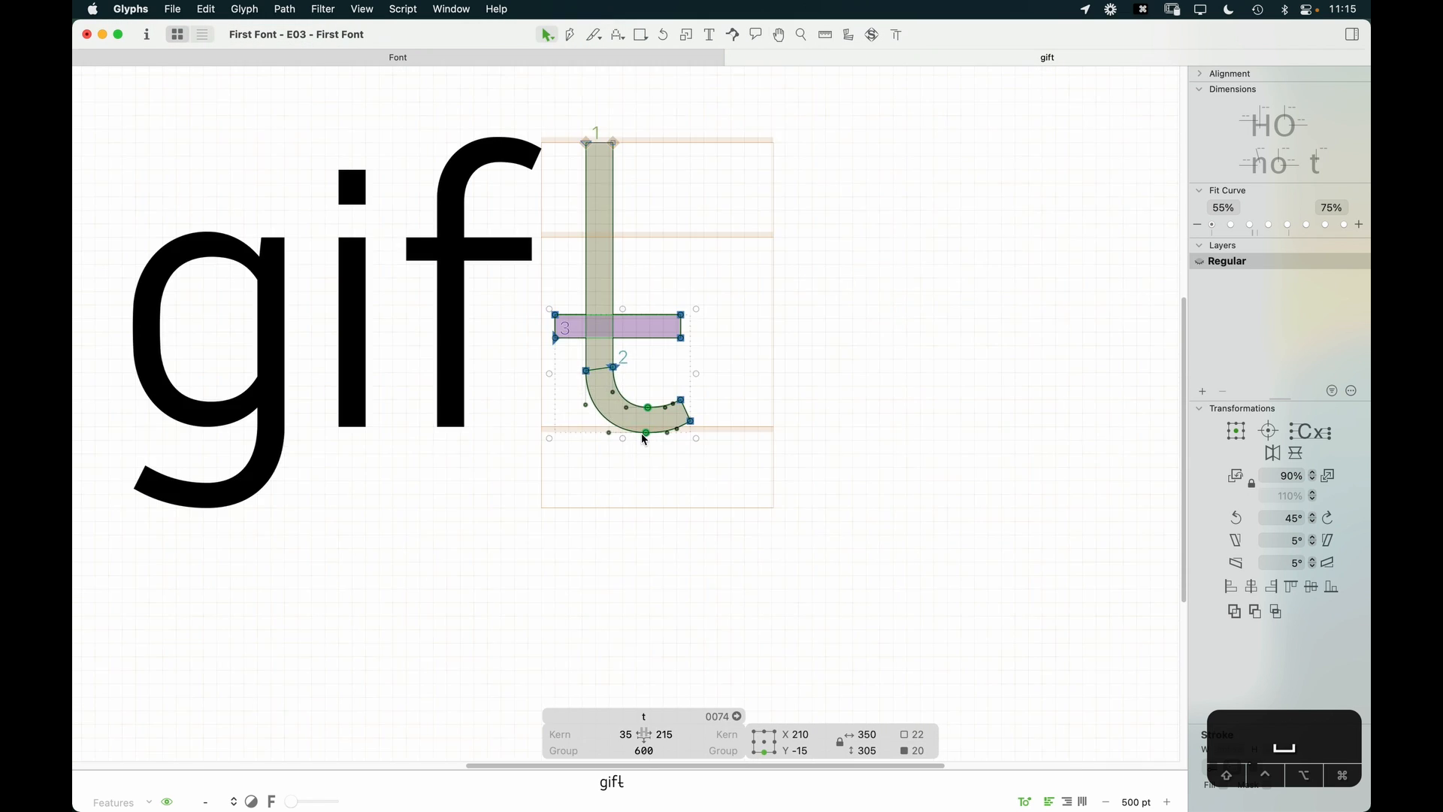
pyautogui.moveTo(687, 291); pyautogui.dragTo(701, 364)
pyautogui.click(678, 357)
pyautogui.click(669, 390)
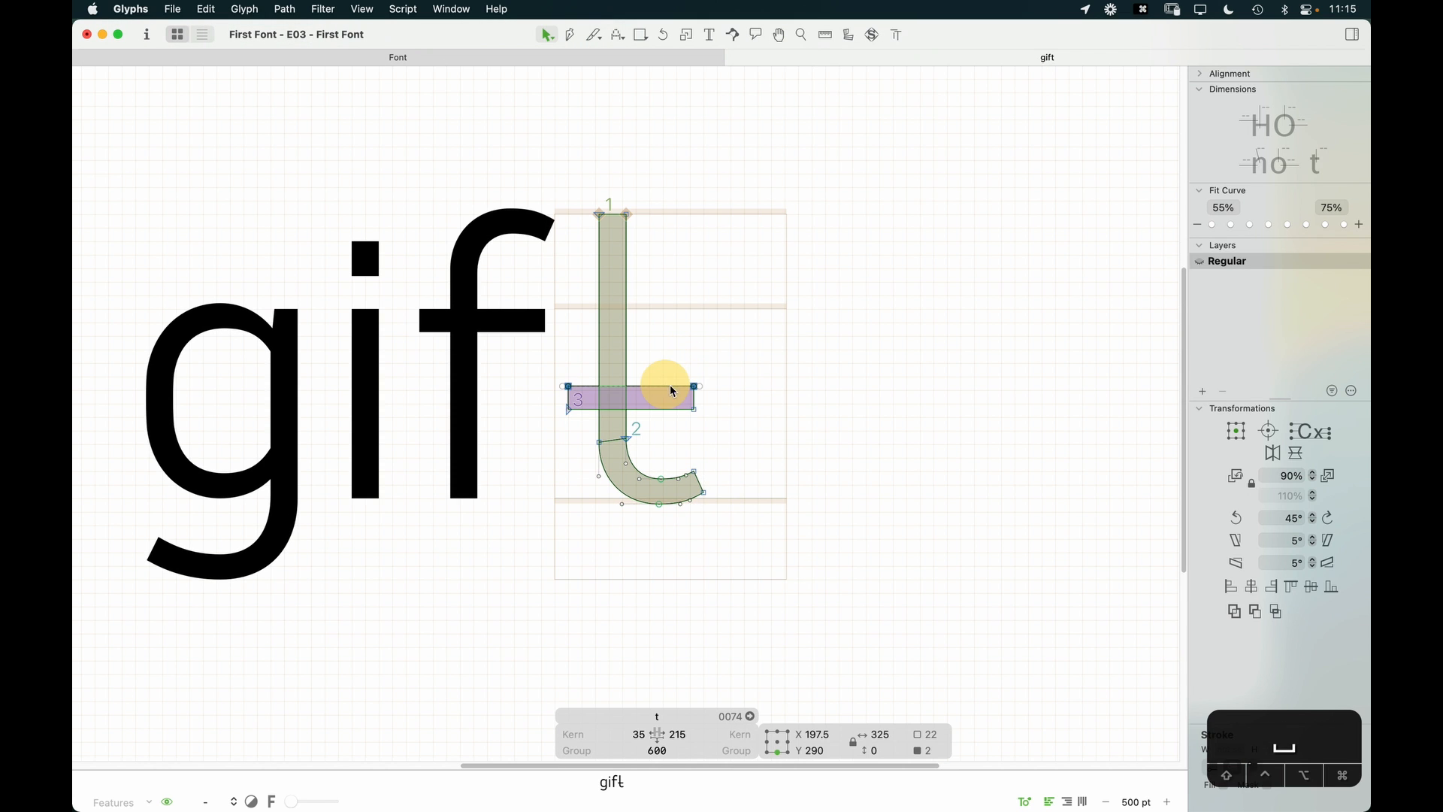
pyautogui.hotkey('shift', 'Up')
pyautogui.hotkey('shift', 'Up')
pyautogui.hotkey('shift', 'Up')
pyautogui.hotkey('shift', 'Up')
pyautogui.hotkey('shift', 'Up')
pyautogui.hotkey('shift', 'Up')
pyautogui.hotkey('shift', 'Up')
pyautogui.hotkey('shift', 'Up')
pyautogui.hotkey('shift', 'Up')
pyautogui.hotkey('shift', 'Up')
pyautogui.hotkey('shift', 'Up')
pyautogui.hotkey('shift', 'Up')
pyautogui.hotkey('shift', 'Up')
pyautogui.hotkey('shift', 'Up')
pyautogui.hotkey('shift', 'Up')
pyautogui.hotkey('shift', 'Up')
pyautogui.hotkey('shift', 'Up')
pyautogui.hotkey('shift', 'Up')
pyautogui.hotkey('shift', 'Up')
pyautogui.hotkey('shift', 'Up')
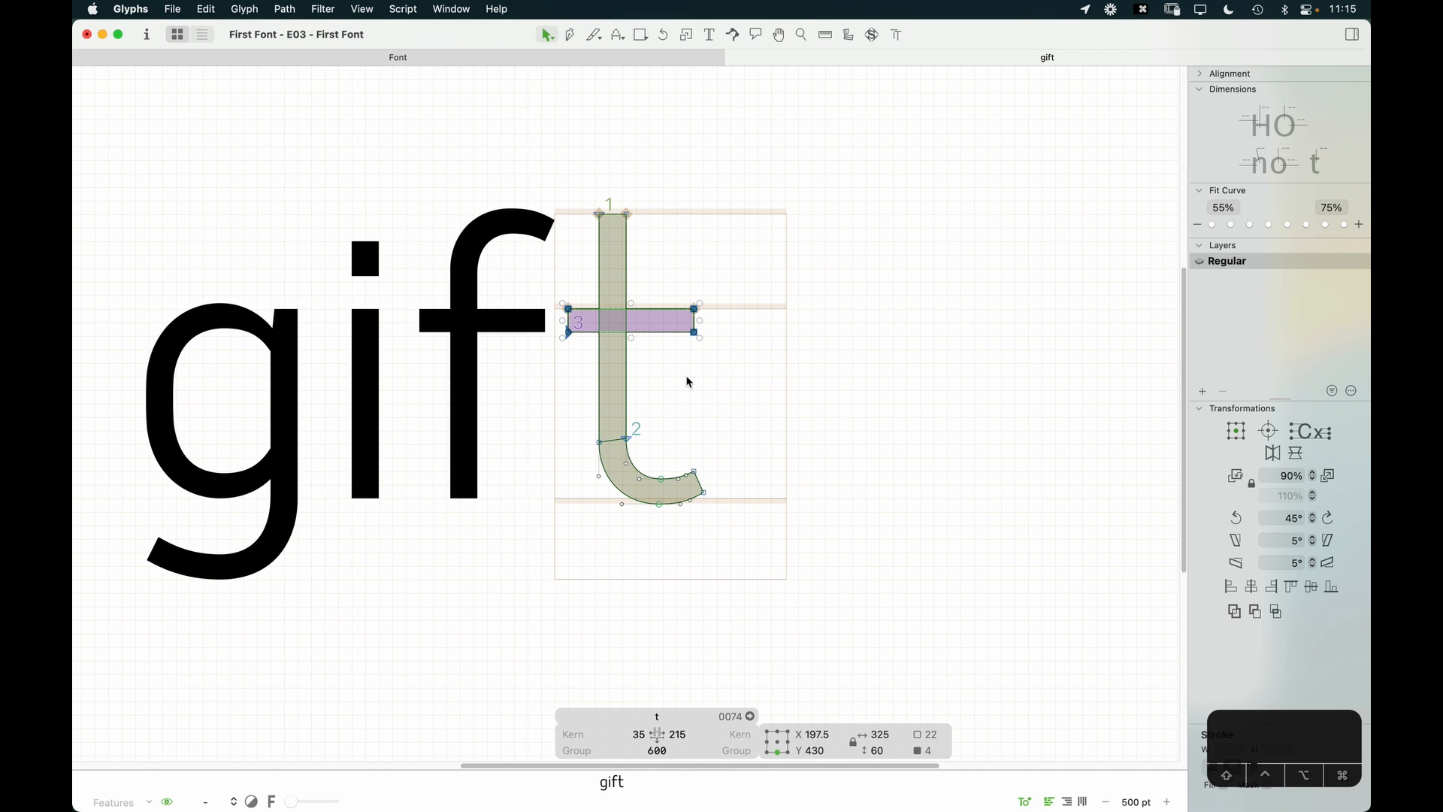
pyautogui.press('z')
pyautogui.moveTo(779, 216); pyautogui.dragTo(381, 384)
pyautogui.press('v')
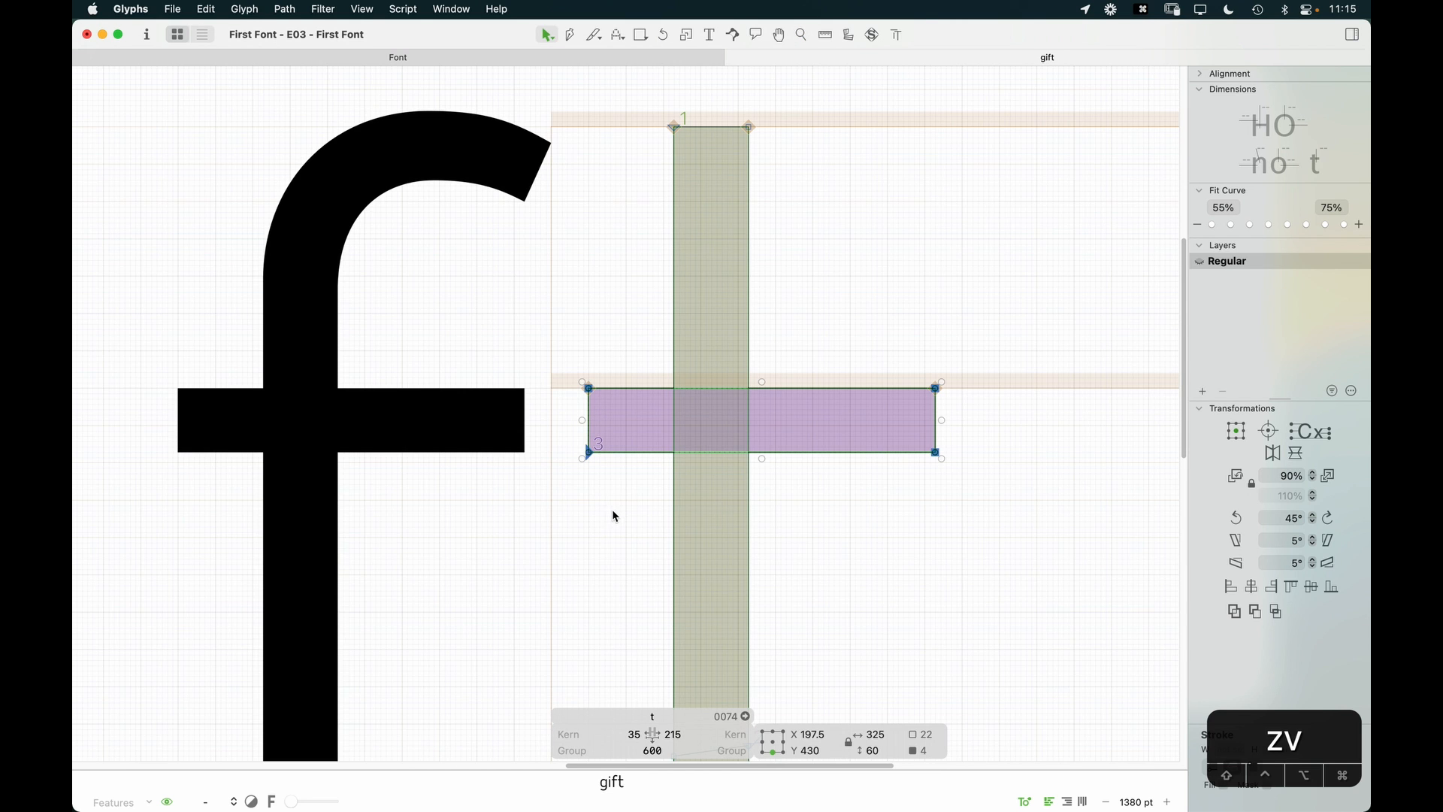
# Step: Lower the top of the t's stem to the height of the i's dot and preview the word
pyautogui.press('space')
pyautogui.moveTo(934, 538); pyautogui.dragTo(811, 534)
pyautogui.press('super+minus')
pyautogui.press('super+minus')
pyautogui.press('super+minus')
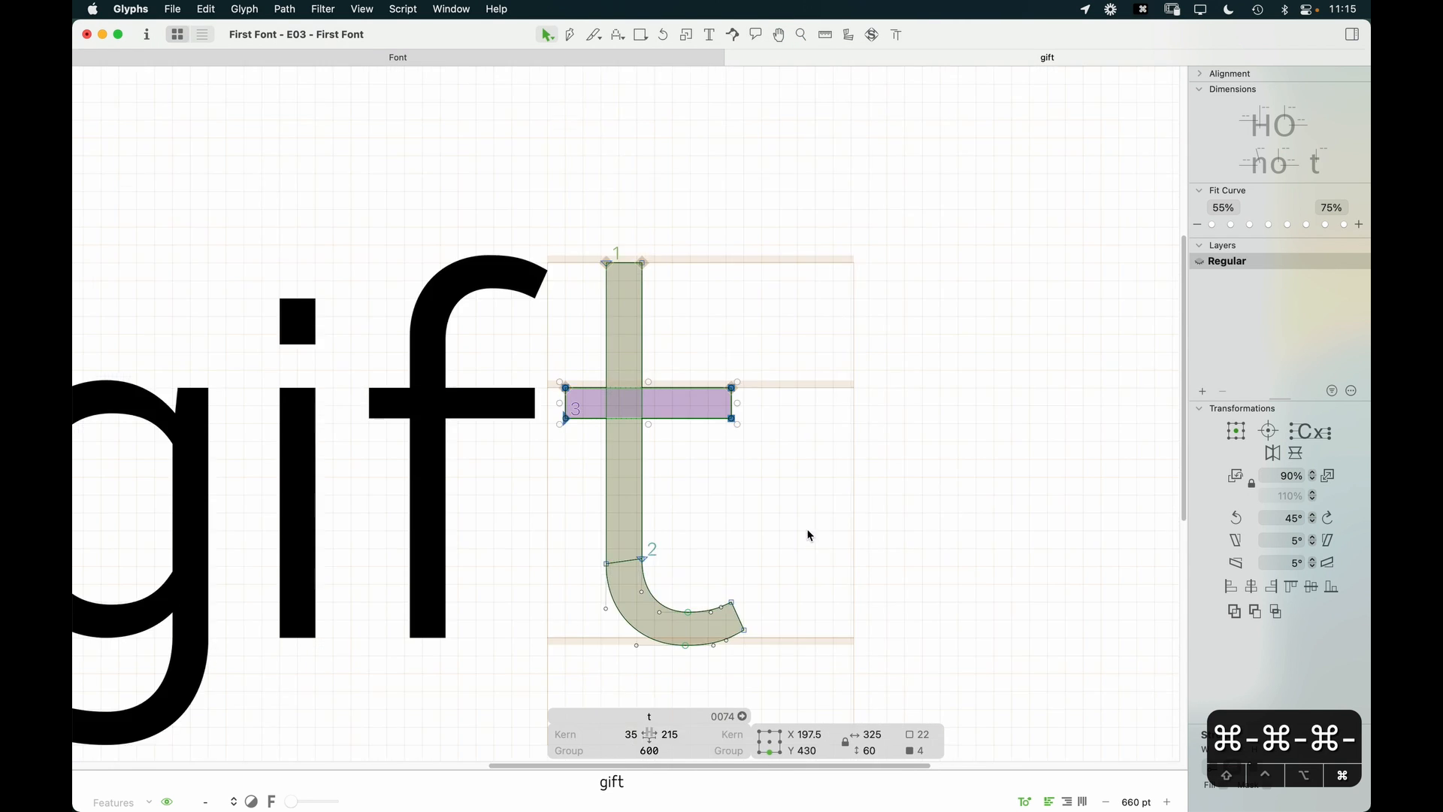
pyautogui.press('space')
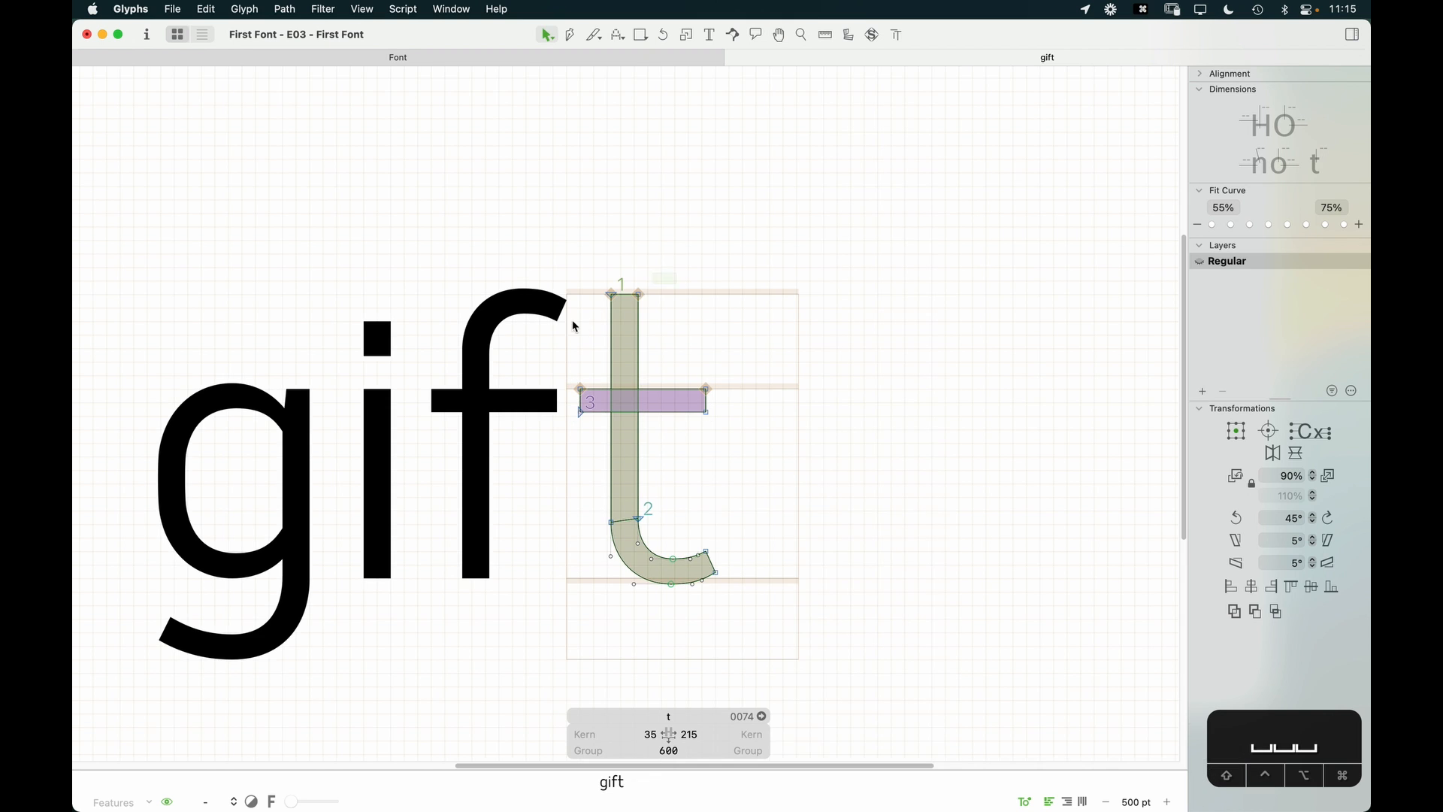
pyautogui.moveTo(572, 319); pyautogui.dragTo(653, 285)
pyautogui.hotkey('shift', 'Down')
pyautogui.hotkey('shift', 'Down')
pyautogui.hotkey('shift', 'Down')
pyautogui.hotkey('shift', 'Down')
pyautogui.hotkey('shift', 'Down')
pyautogui.hotkey('shift', 'Down')
pyautogui.hotkey('shift', 'Down')
pyautogui.hotkey('shift', 'Down')
pyautogui.hotkey('shift', 'Down')
pyautogui.press('Down')
pyautogui.press('Down')
pyautogui.press('Down')
pyautogui.press('Down')
pyautogui.press('Down')
pyautogui.hotkey('shift', 'Up')
pyautogui.hotkey('shift', 'Up')
pyautogui.press('Up')
pyautogui.press('Up')
pyautogui.press('Up')
pyautogui.press('Up')
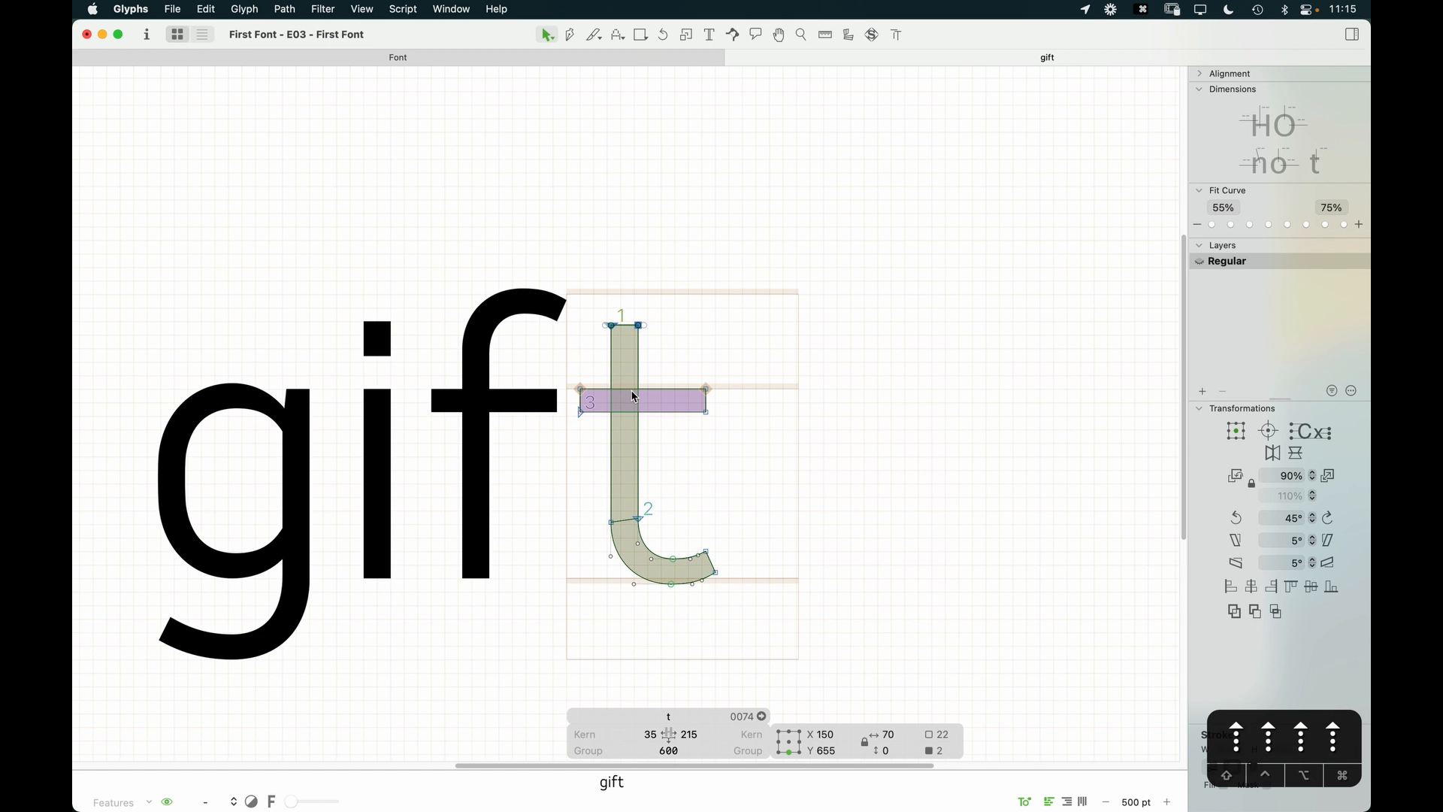
pyautogui.click(682, 356)
pyautogui.press('space')
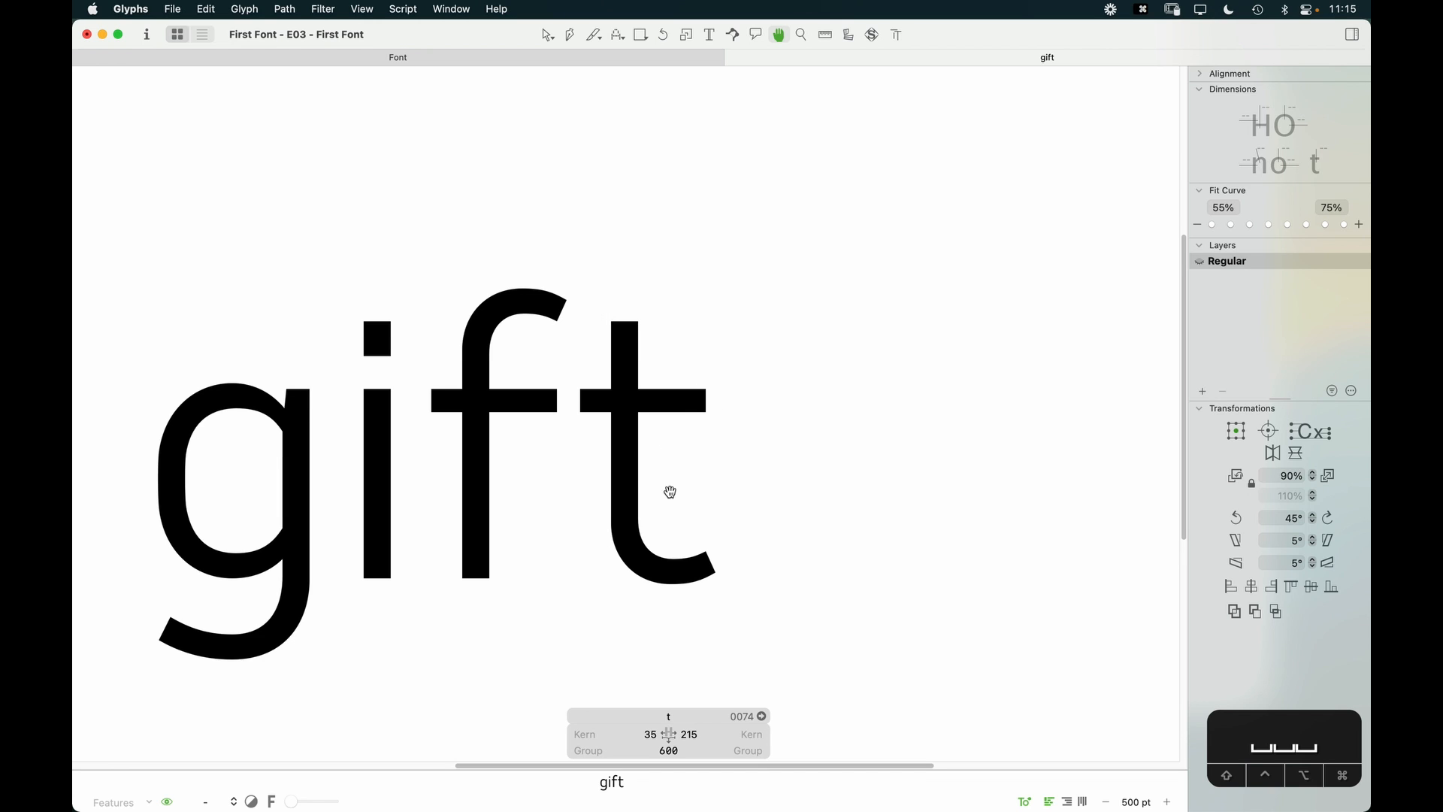
# Step: Shorten the t's crossbar by moving its two right-hand end points to X 310
pyautogui.press('z')
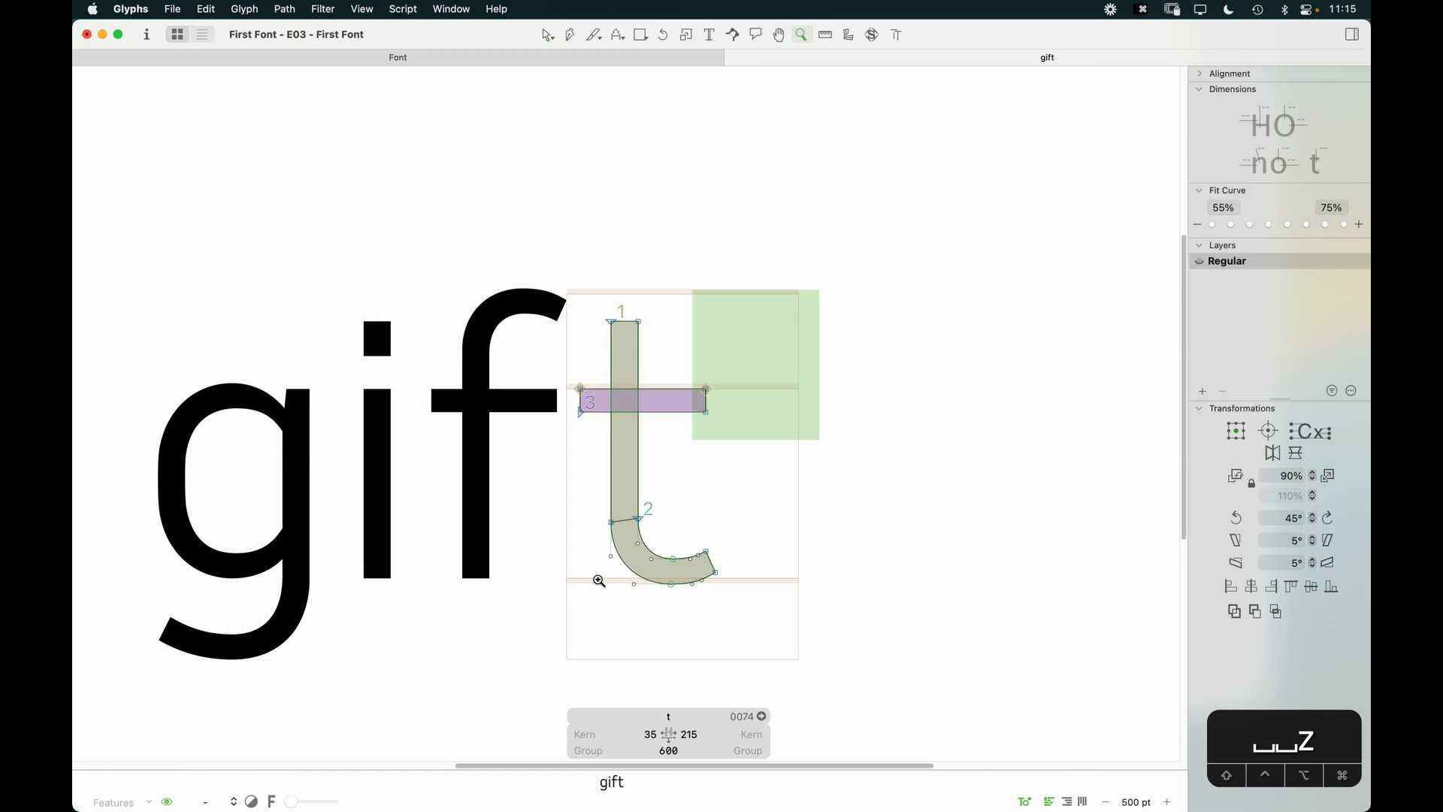
pyautogui.click(600, 581)
pyautogui.press('v')
pyautogui.moveTo(659, 366); pyautogui.dragTo(615, 350)
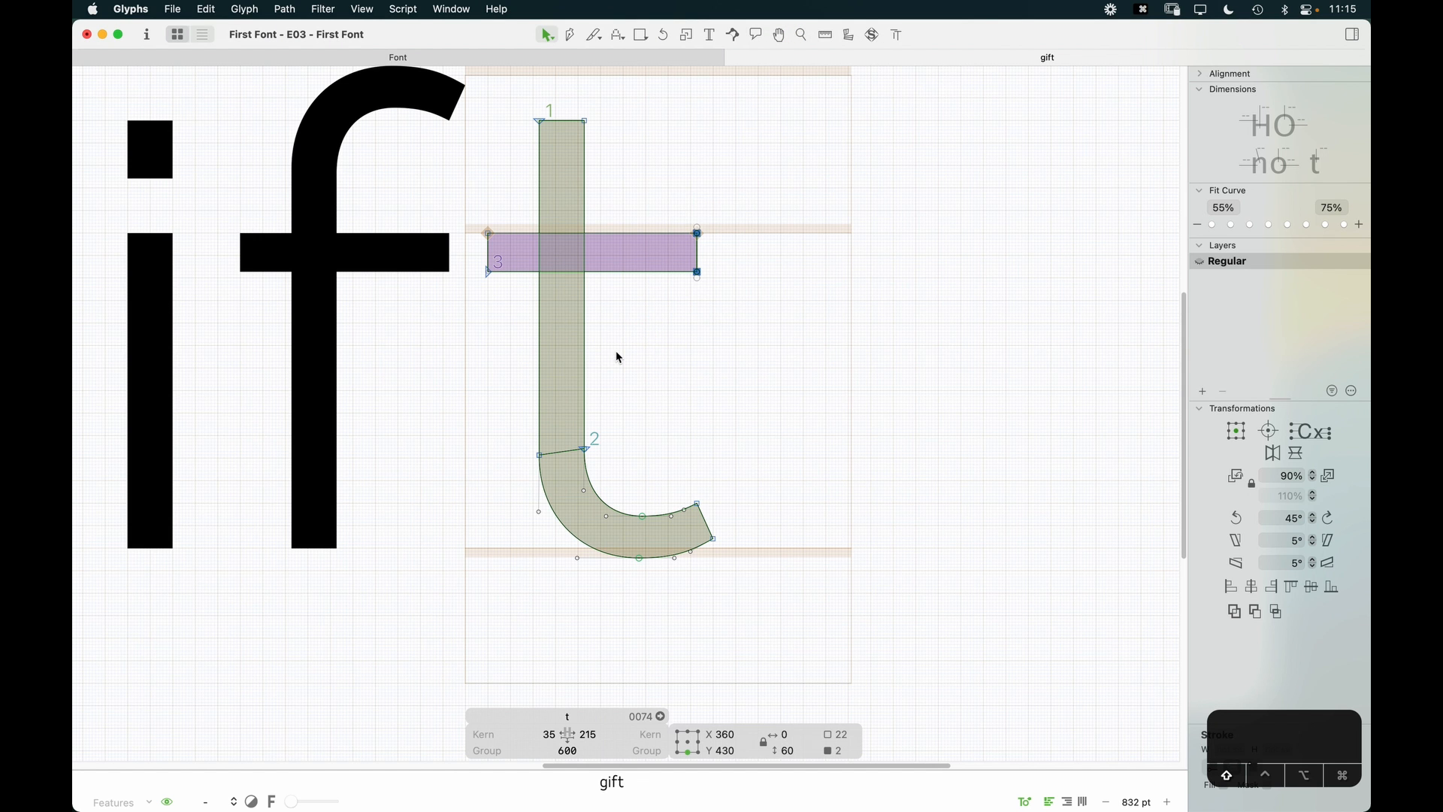
pyautogui.hotkey('shift', 'Left')
pyautogui.hotkey('shift', 'Left')
pyautogui.hotkey('shift', 'Left')
pyautogui.hotkey('shift', 'Left')
pyautogui.hotkey('shift', 'Left')
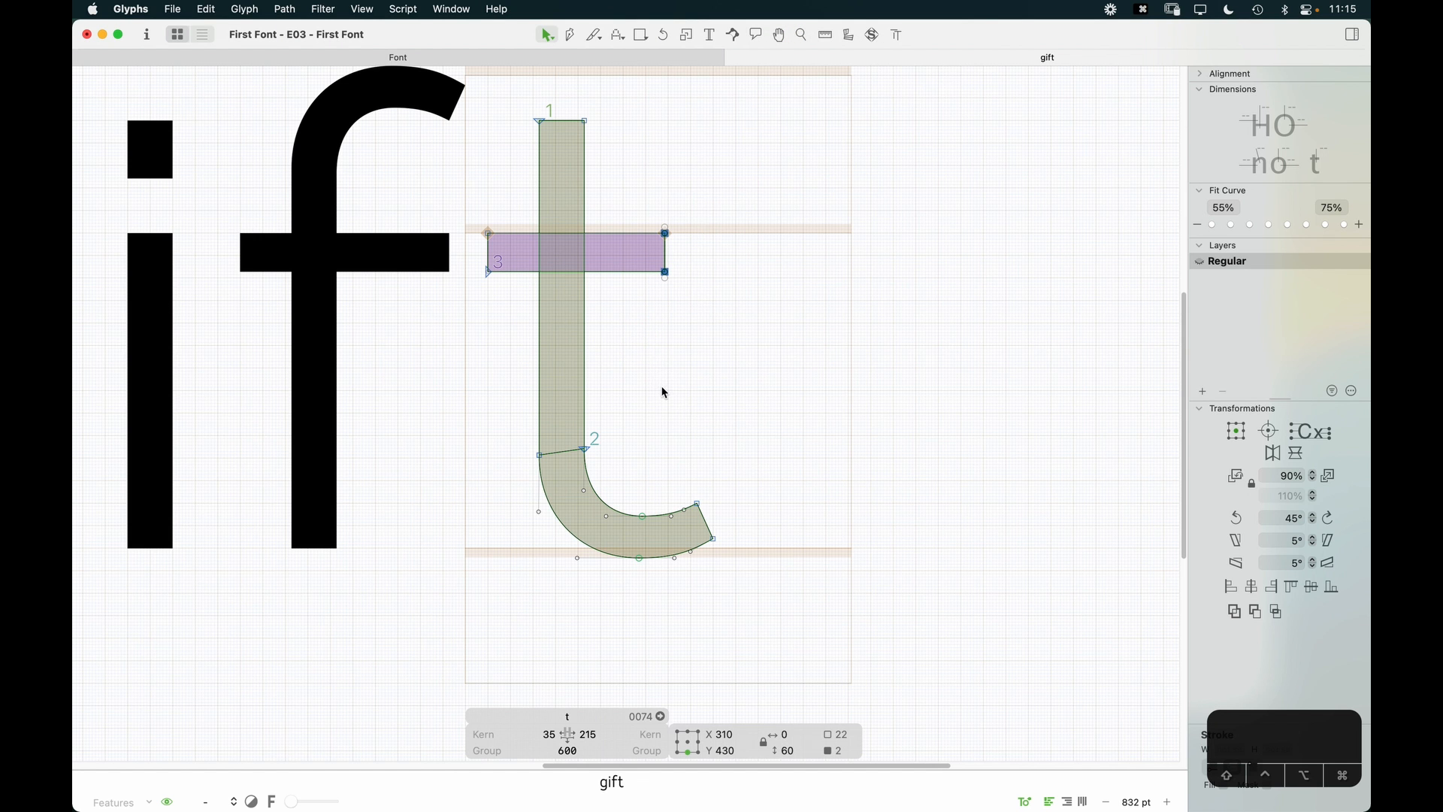
# Step: Preview the t and extend its crossbar's right-hand end until it stops slightly short of the tail's upper tip
pyautogui.press('space')
pyautogui.press('Right')
pyautogui.press('Right')
pyautogui.press('Right')
pyautogui.press('Right')
pyautogui.press('Right')
pyautogui.press('Right')
pyautogui.press('Right')
pyautogui.press('Right')
pyautogui.press('Right')
pyautogui.press('Right')
pyautogui.press('Right')
pyautogui.press('Right')
pyautogui.press('Right')
pyautogui.press('Right')
pyautogui.press('Right')
pyautogui.press('Right')
pyautogui.press('Right')
pyautogui.press('Right')
pyautogui.press('Right')
pyautogui.press('Right')
pyautogui.press('Right')
pyautogui.press('Right')
pyautogui.press('Right')
pyautogui.press('Right')
pyautogui.press('Right')
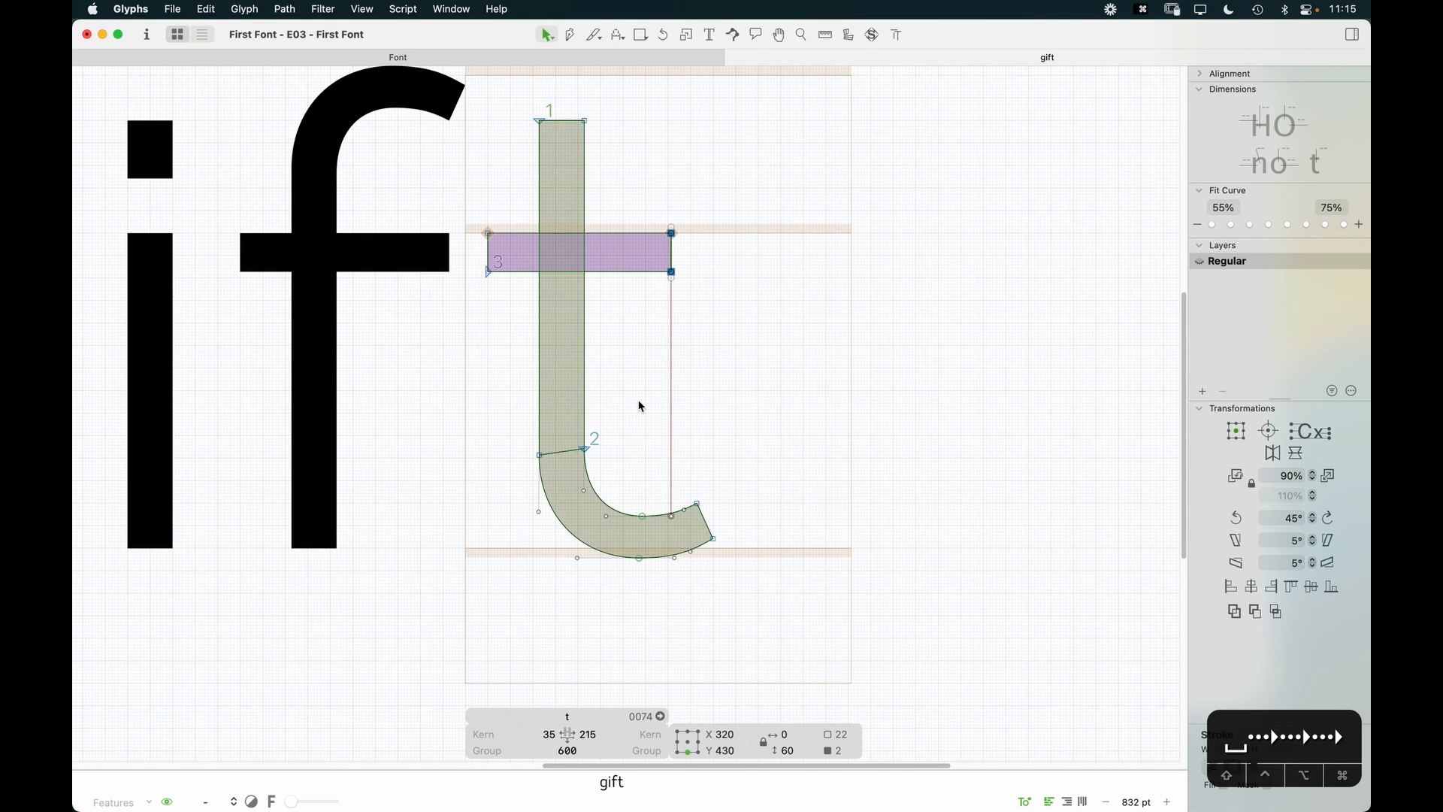
# Step: Shift the t's tail end and the tail's lowest curve points 25 units left, keeping the neighbouring handles in place, and preview the result
pyautogui.moveTo(719, 485); pyautogui.dragTo(634, 579)
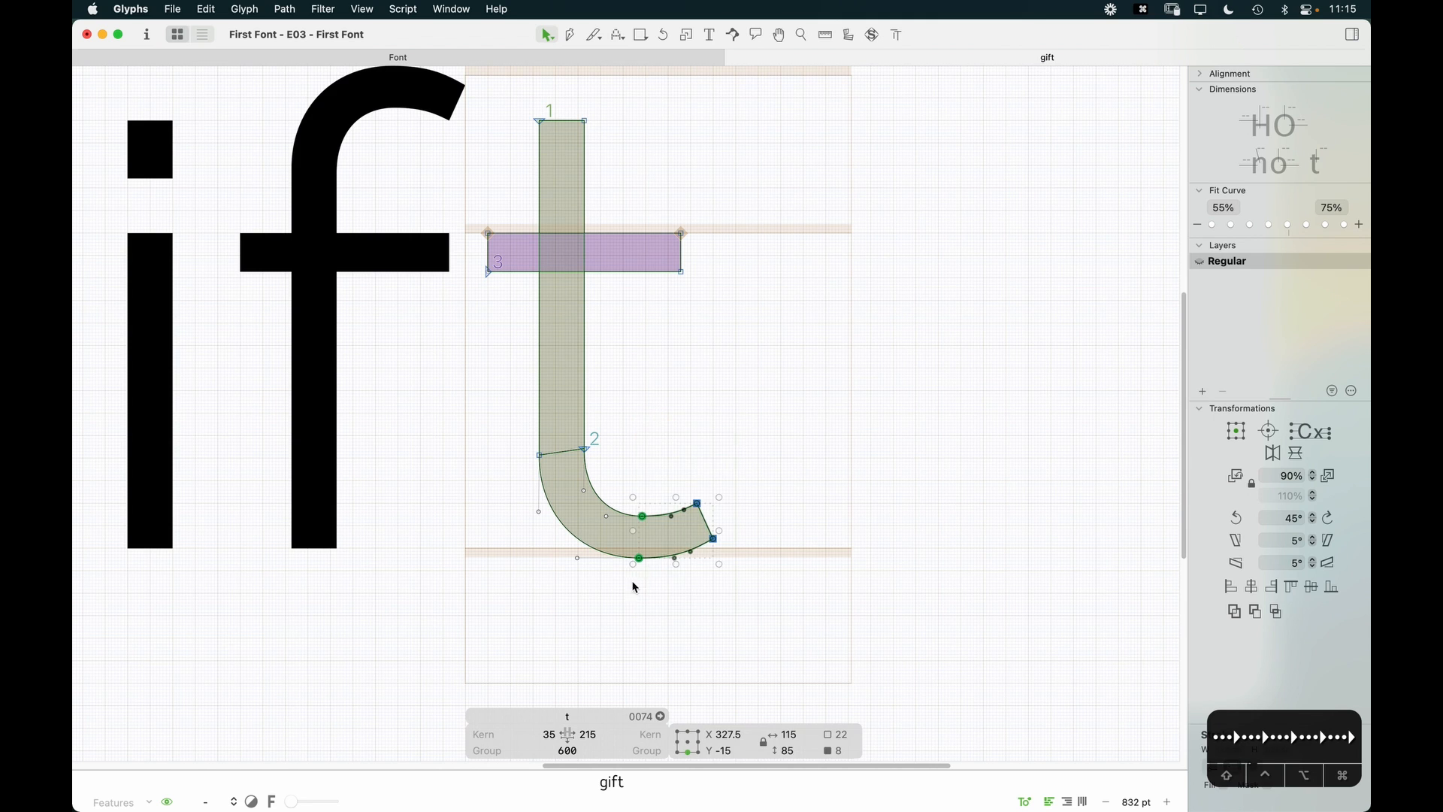
pyautogui.hotkey('alt', 'Left')
pyautogui.hotkey('alt', 'Left')
pyautogui.hotkey('alt', 'Left')
pyautogui.hotkey('alt', 'Left')
pyautogui.hotkey('alt', 'Left')
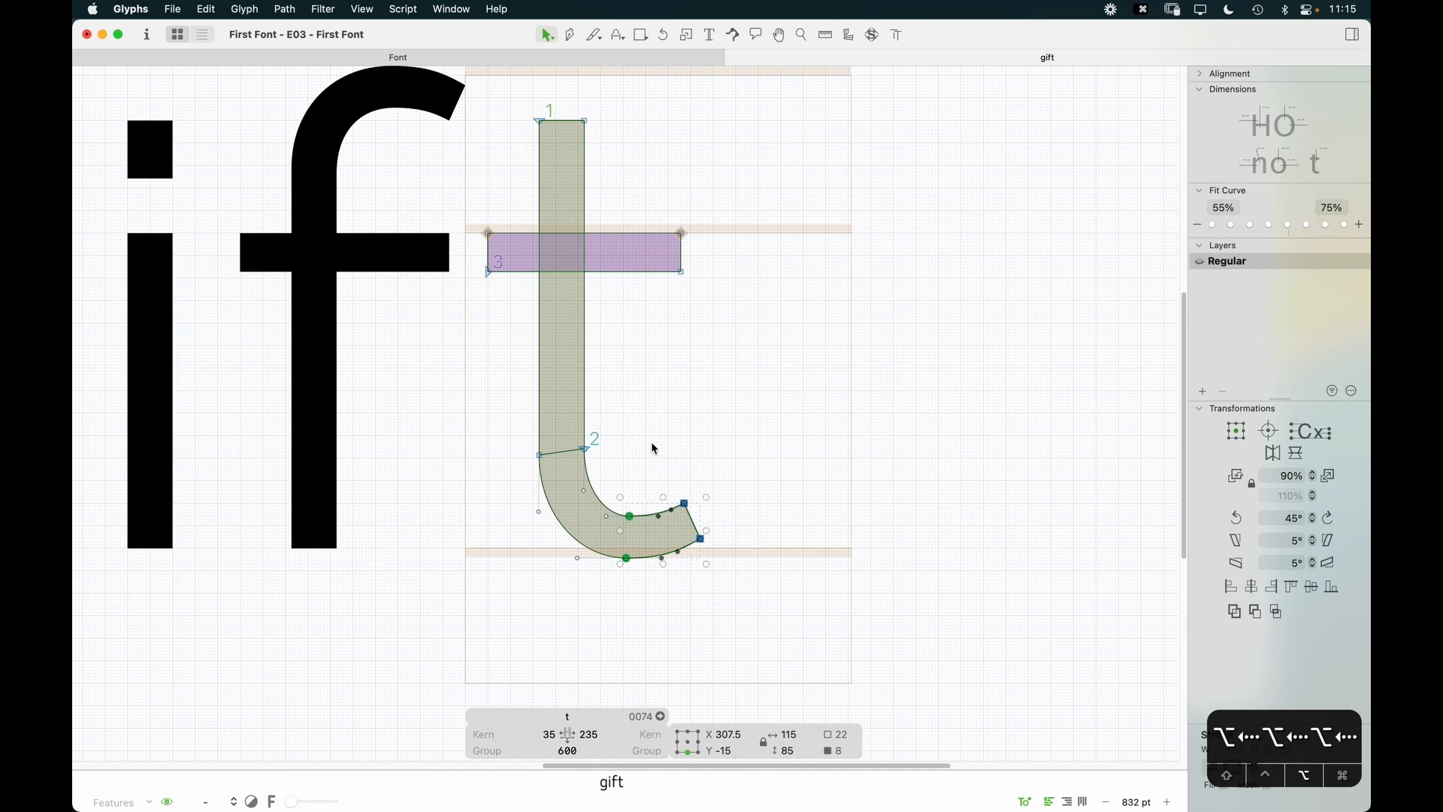
pyautogui.click(808, 517)
pyautogui.press('space')
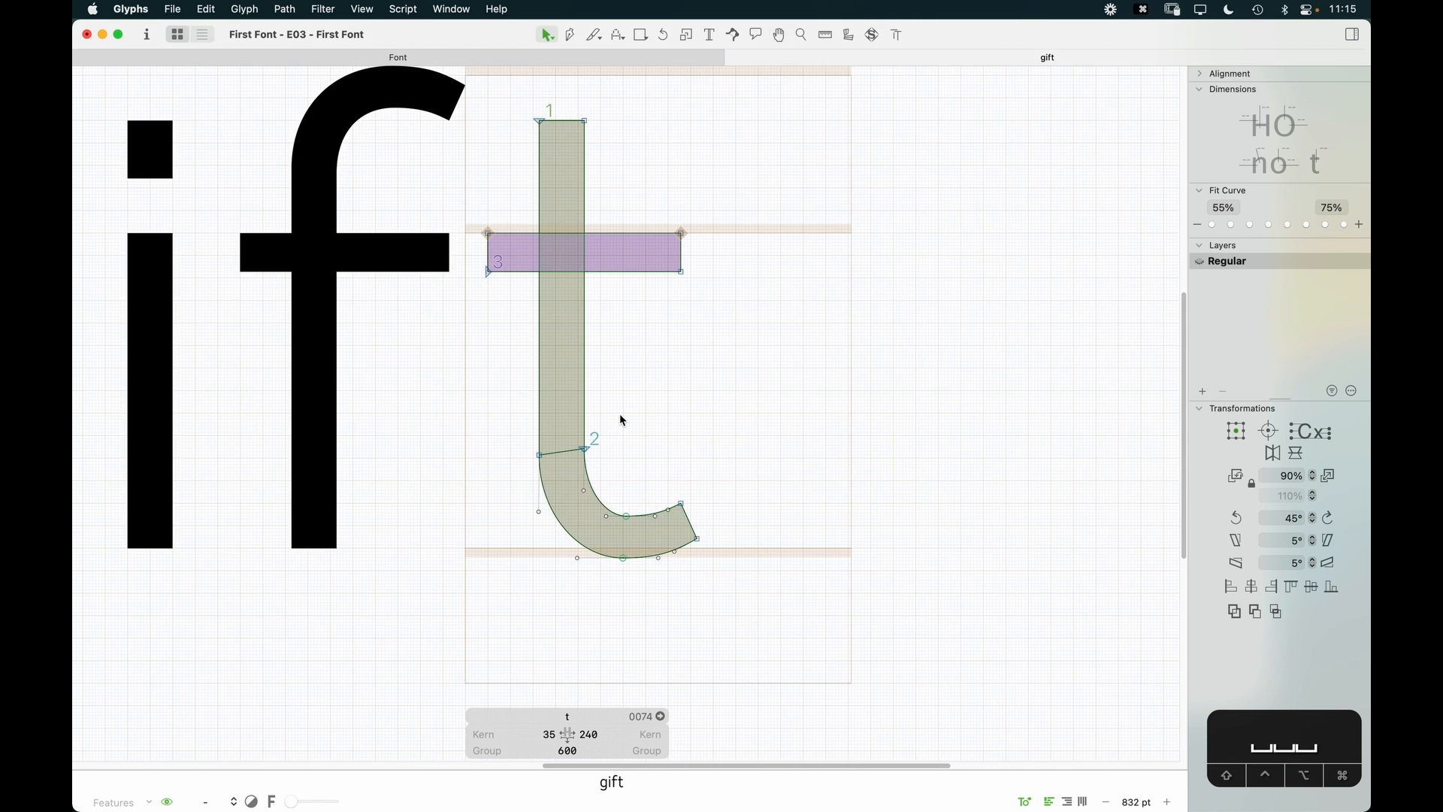
# Step: Lower the two points where the t's tail curve meets the stem to Y 120 and preview the whole word
pyautogui.press('Down')
pyautogui.press('Down')
pyautogui.press('Down')
pyautogui.press('Down')
pyautogui.press('Down')
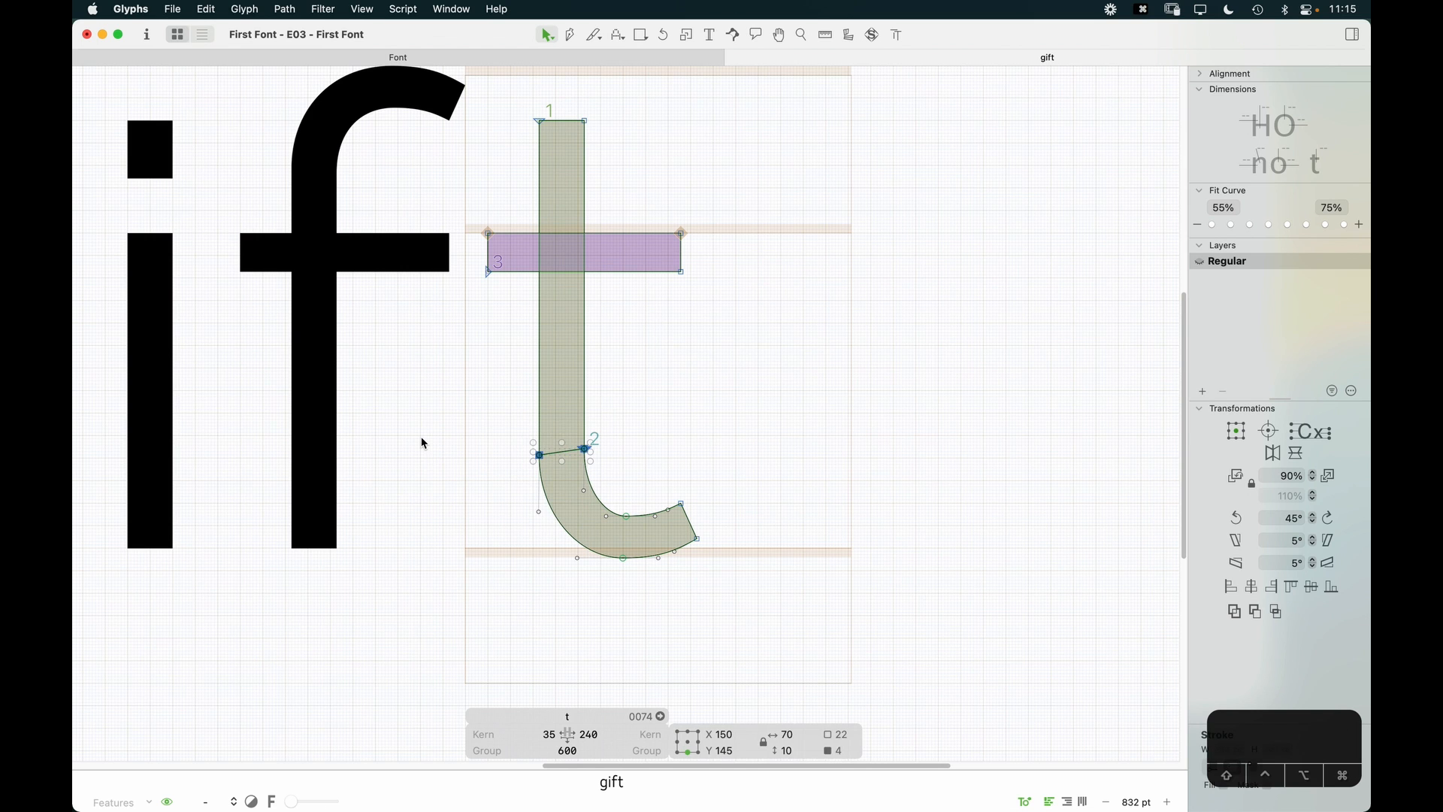
pyautogui.press('Down')
pyautogui.press('Down')
pyautogui.press('Down')
pyautogui.press('Down')
pyautogui.press('Down')
pyautogui.press('Down')
pyautogui.press('Down')
pyautogui.press('Down')
pyautogui.press('Down')
pyautogui.press('Down')
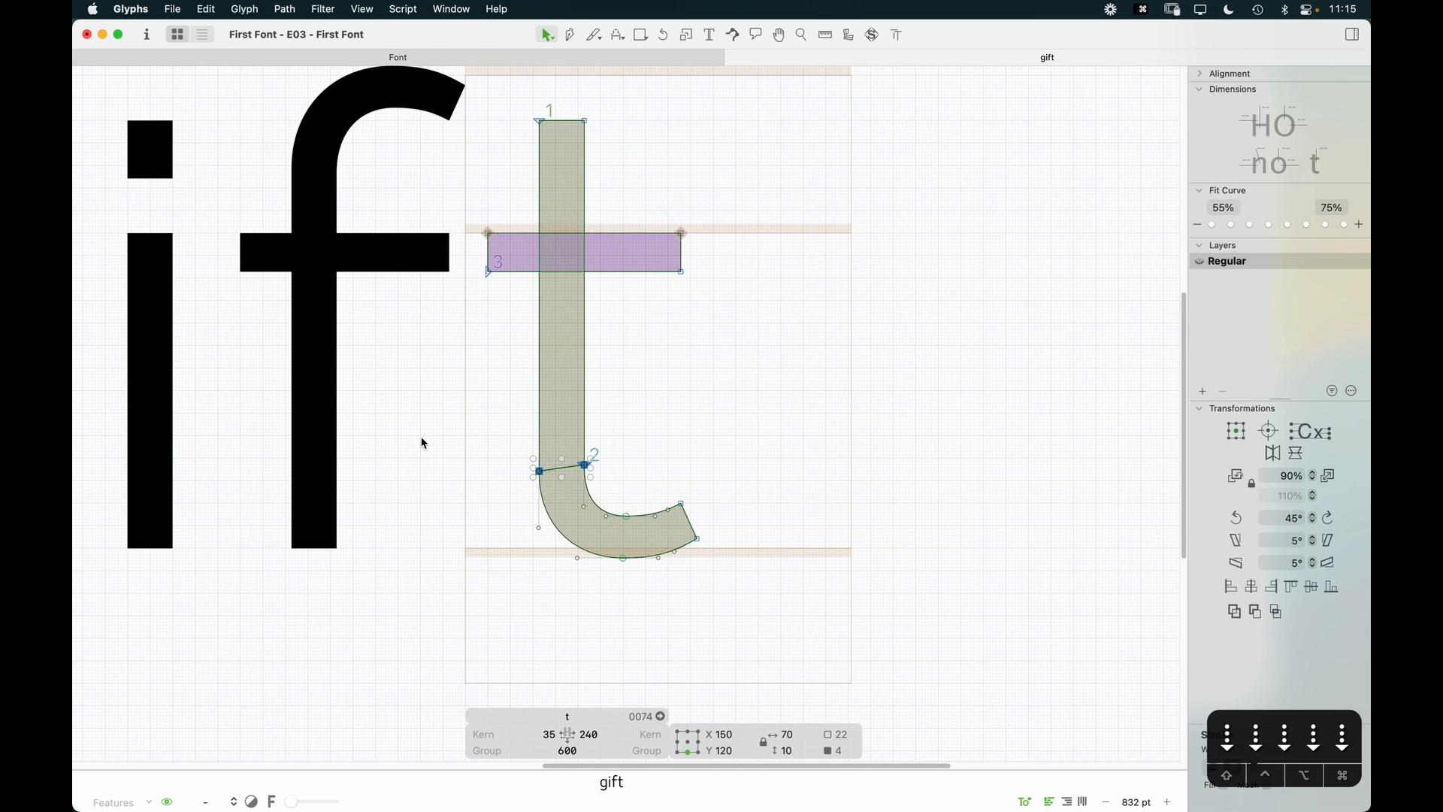
pyautogui.click(751, 505)
pyautogui.scroll(-5, 748, 499)
pyautogui.press('space')
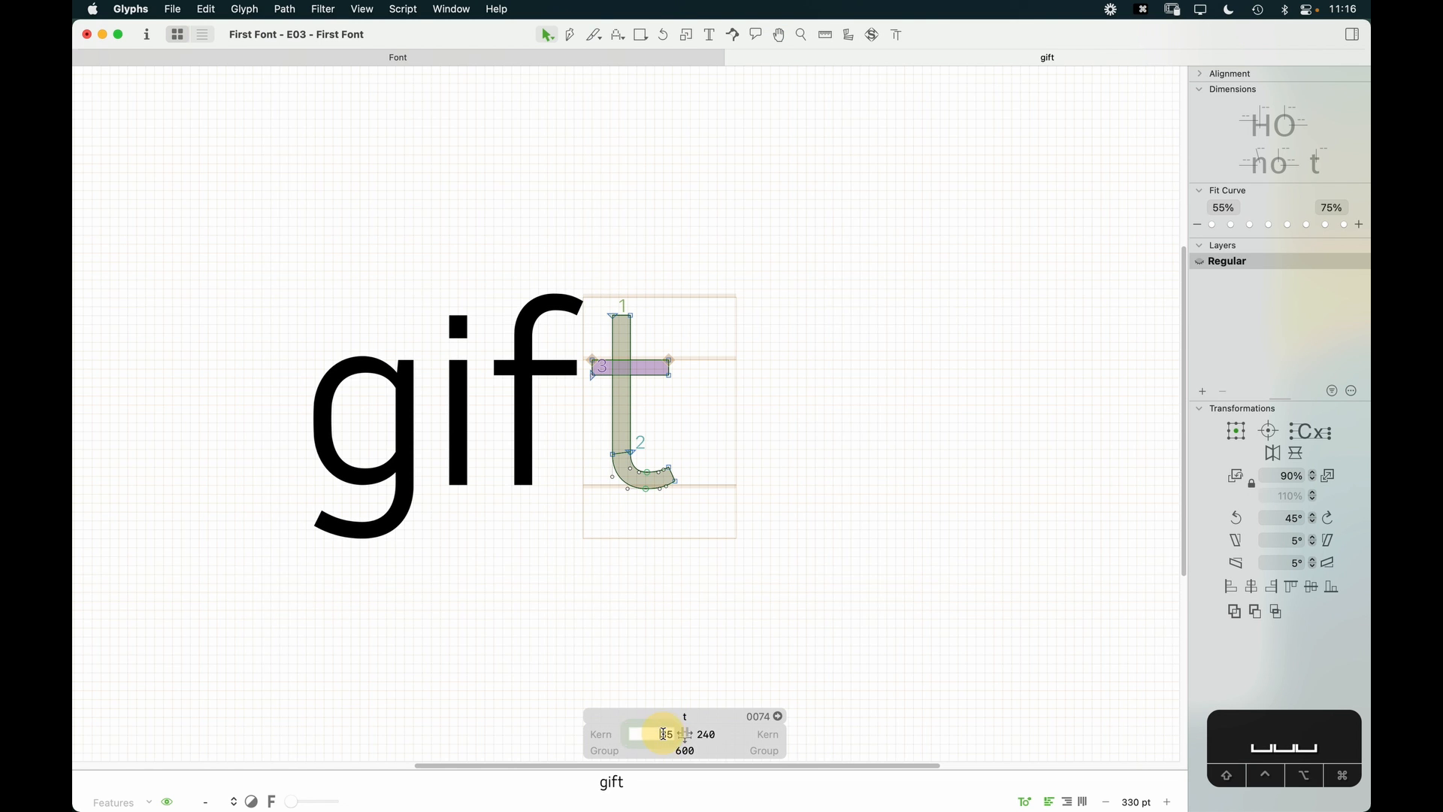
# Step: Set both the left and right sidebearings of the t to 35
pyautogui.write('35')
pyautogui.press('Tab')
pyautogui.write('35')
pyautogui.press('Return')
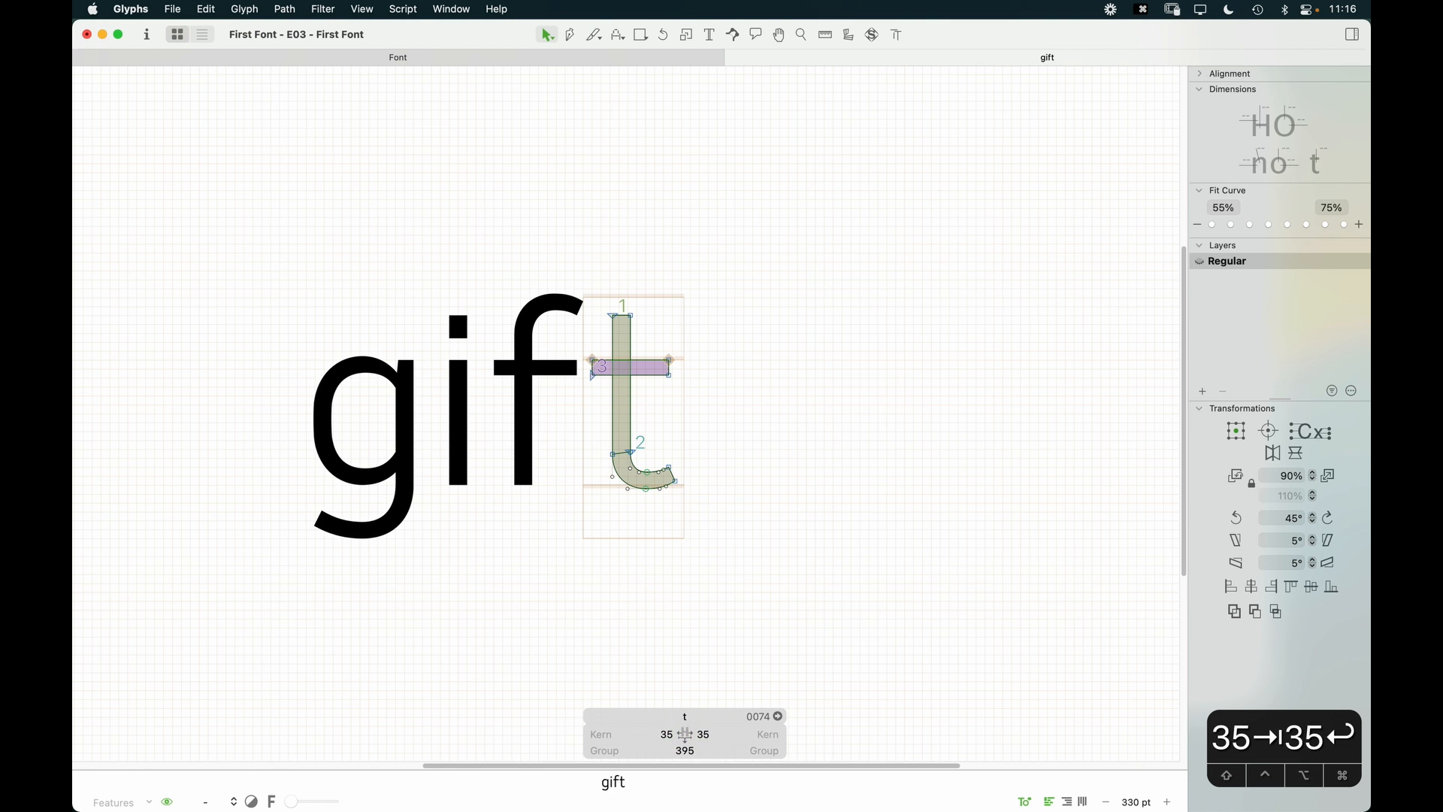
# Step: Replace the word gift with the test word "fitting" and view it at both small and large size
pyautogui.press('t')
pyautogui.press('super+a')
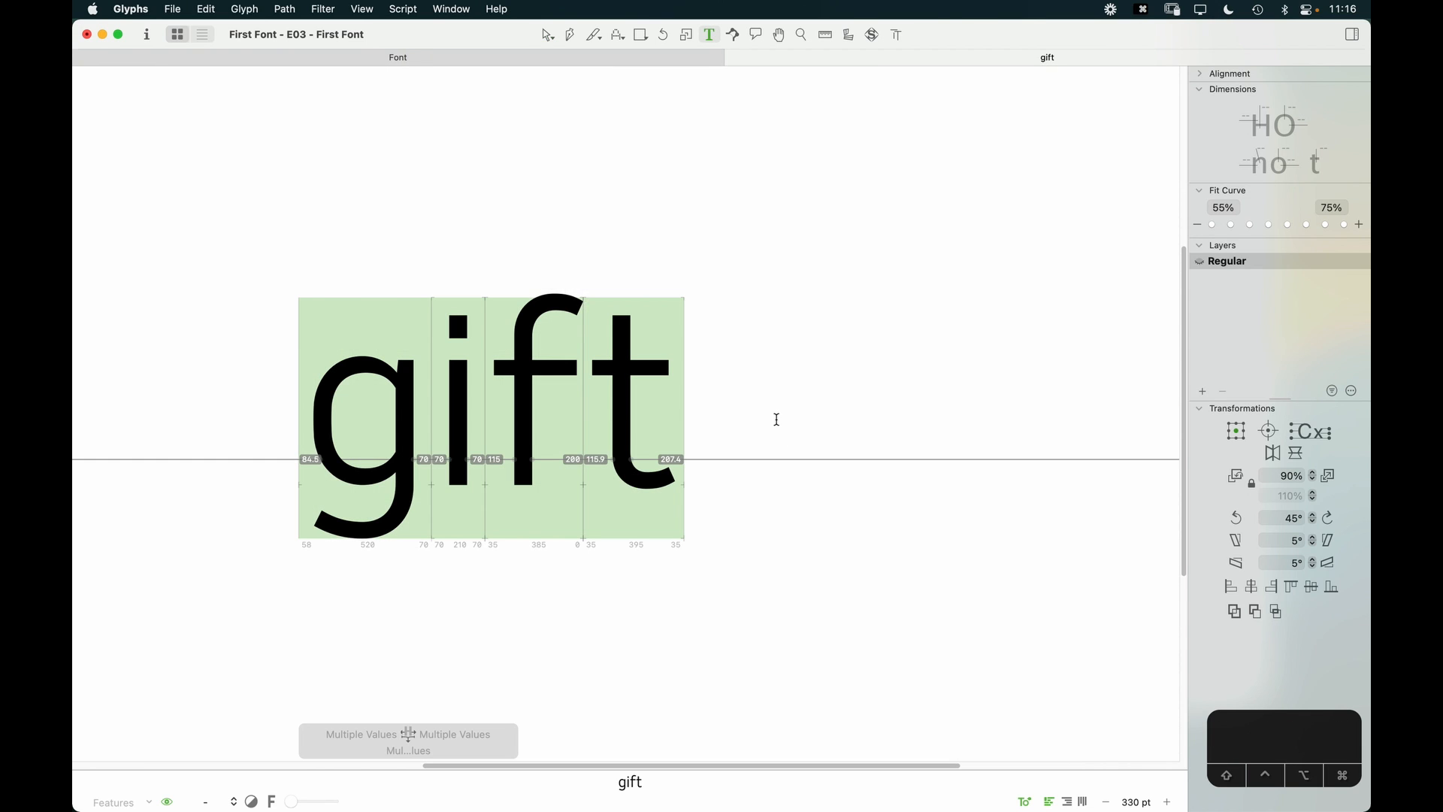
pyautogui.write('fitting')
pyautogui.press('Escape')
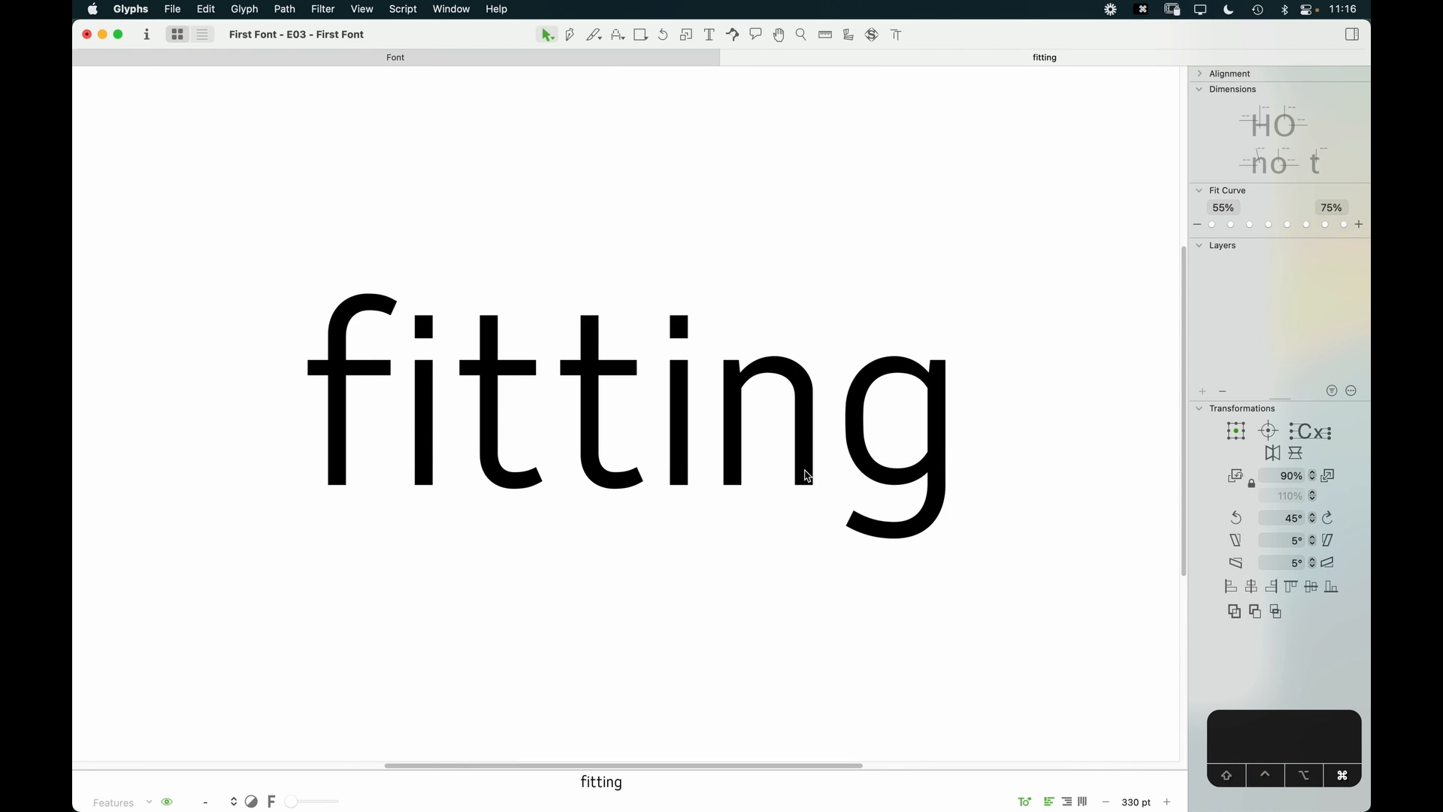
pyautogui.press('super+0')
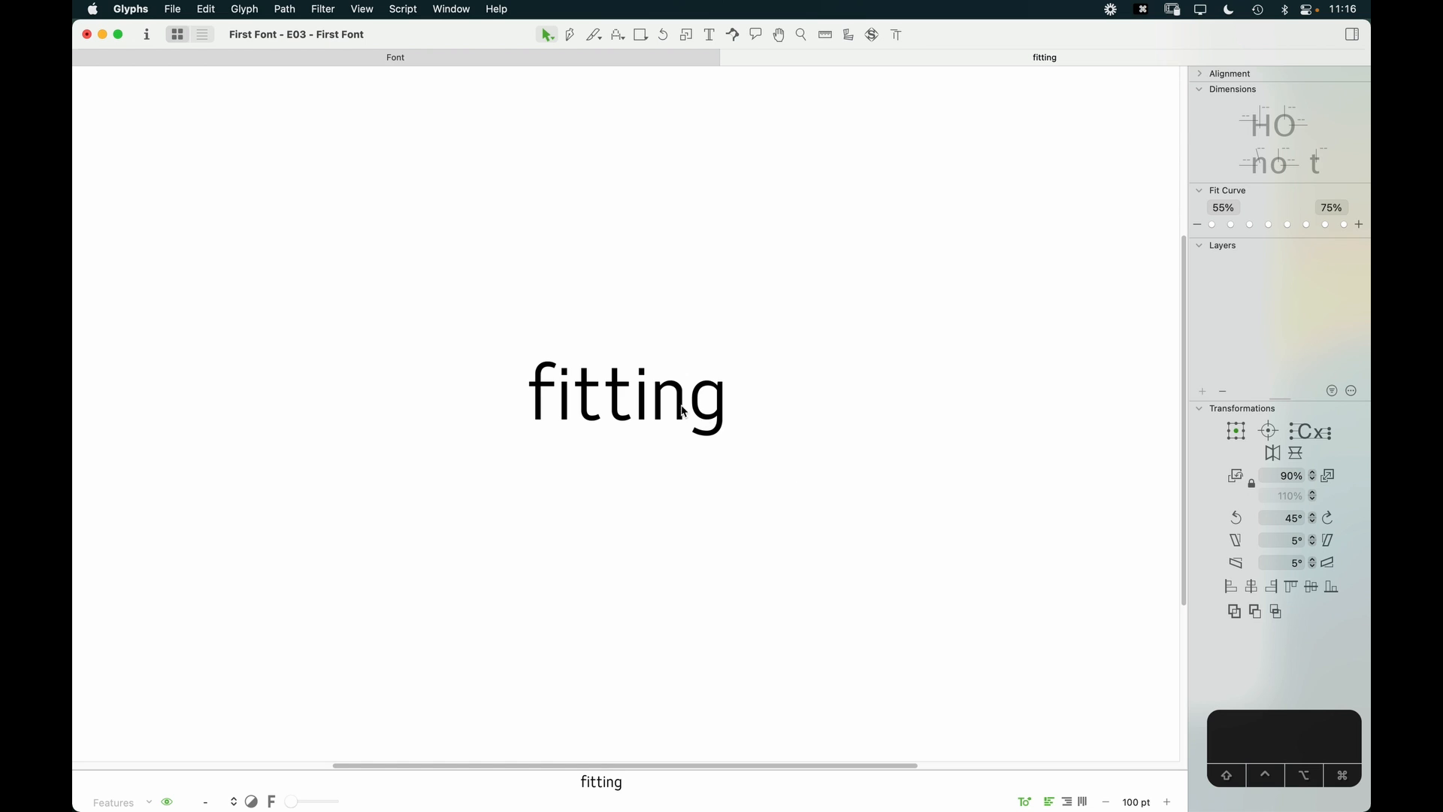
pyautogui.press('z')
pyautogui.moveTo(773, 323); pyautogui.dragTo(492, 455)
pyautogui.press('v')
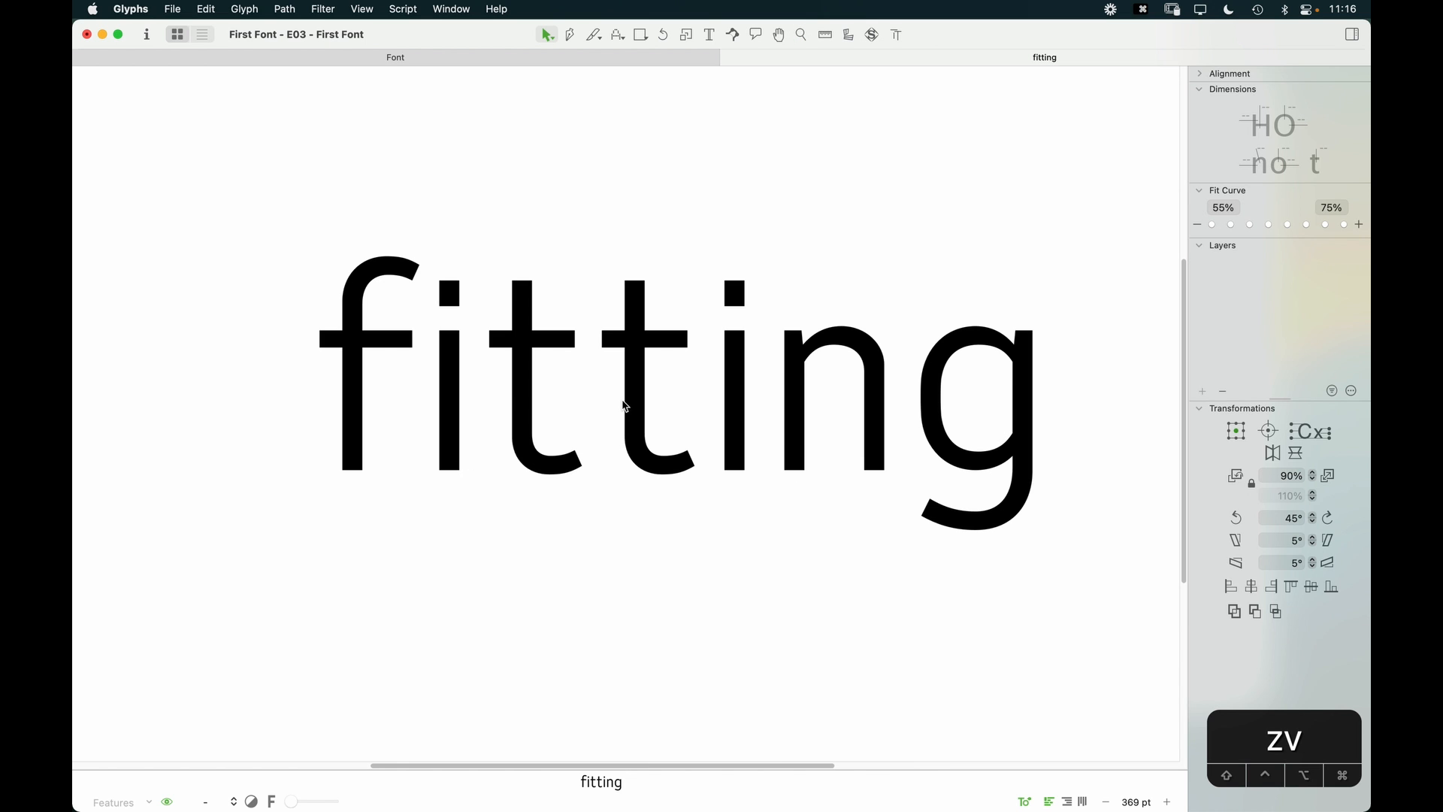
# Step: Add a second line of test text reading "ton" below "fitting"
pyautogui.press('t')
pyautogui.press('super+a')
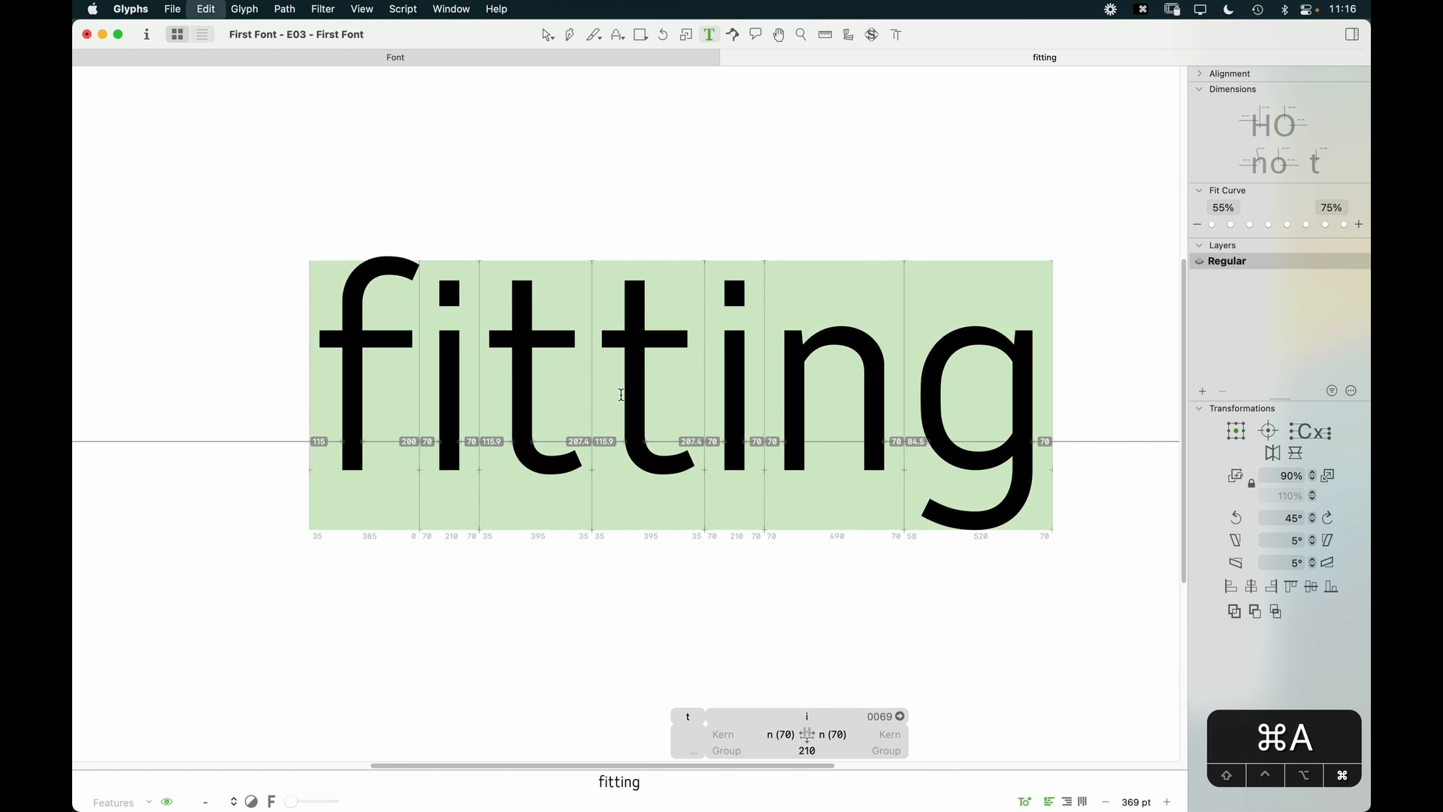
pyautogui.press('Right')
pyautogui.write('to')
pyautogui.press('BackSpace')
pyautogui.press('BackSpace')
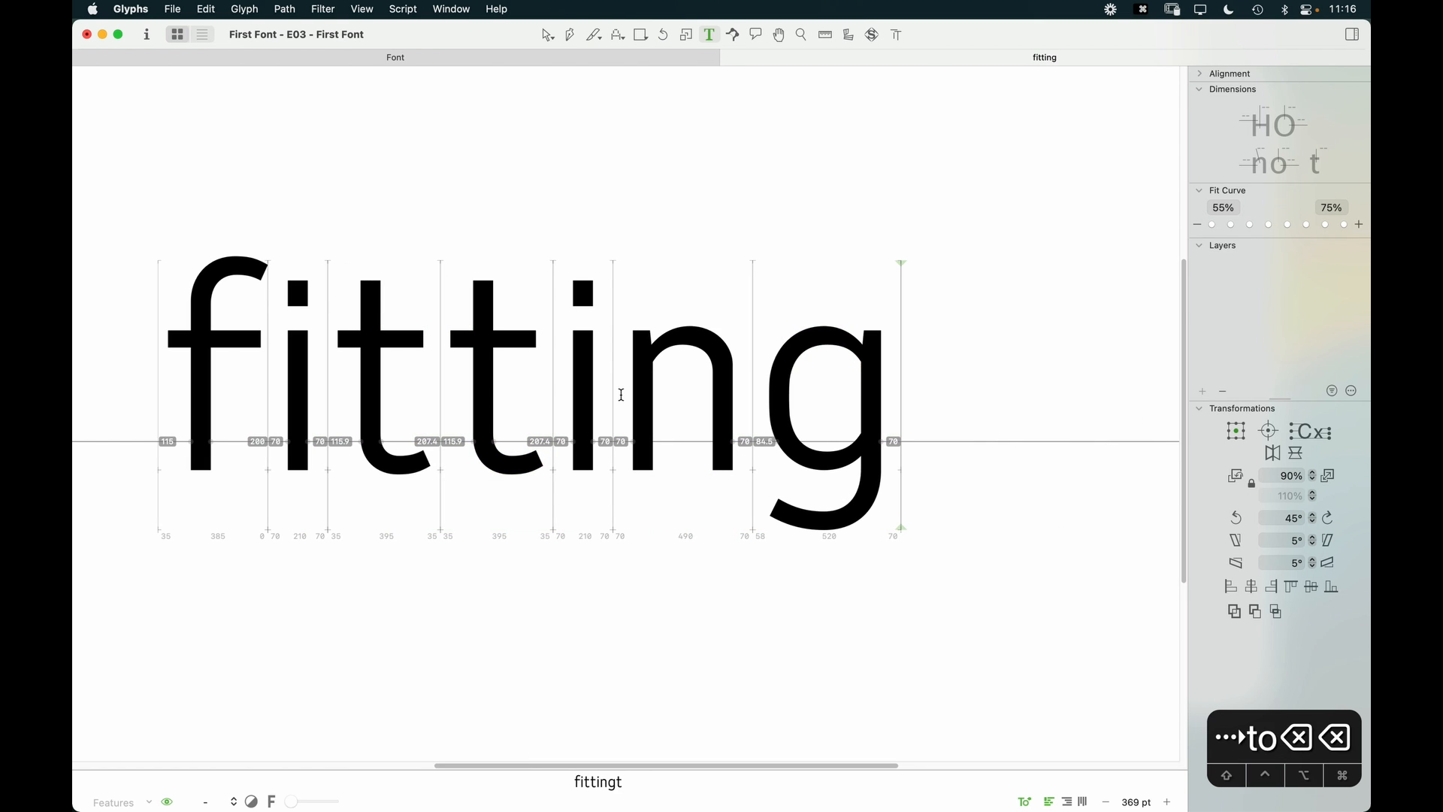
pyautogui.press('Return')
pyautogui.write('tib')
pyautogui.press('BackSpace')
pyautogui.press('BackSpace')
pyautogui.write('on')
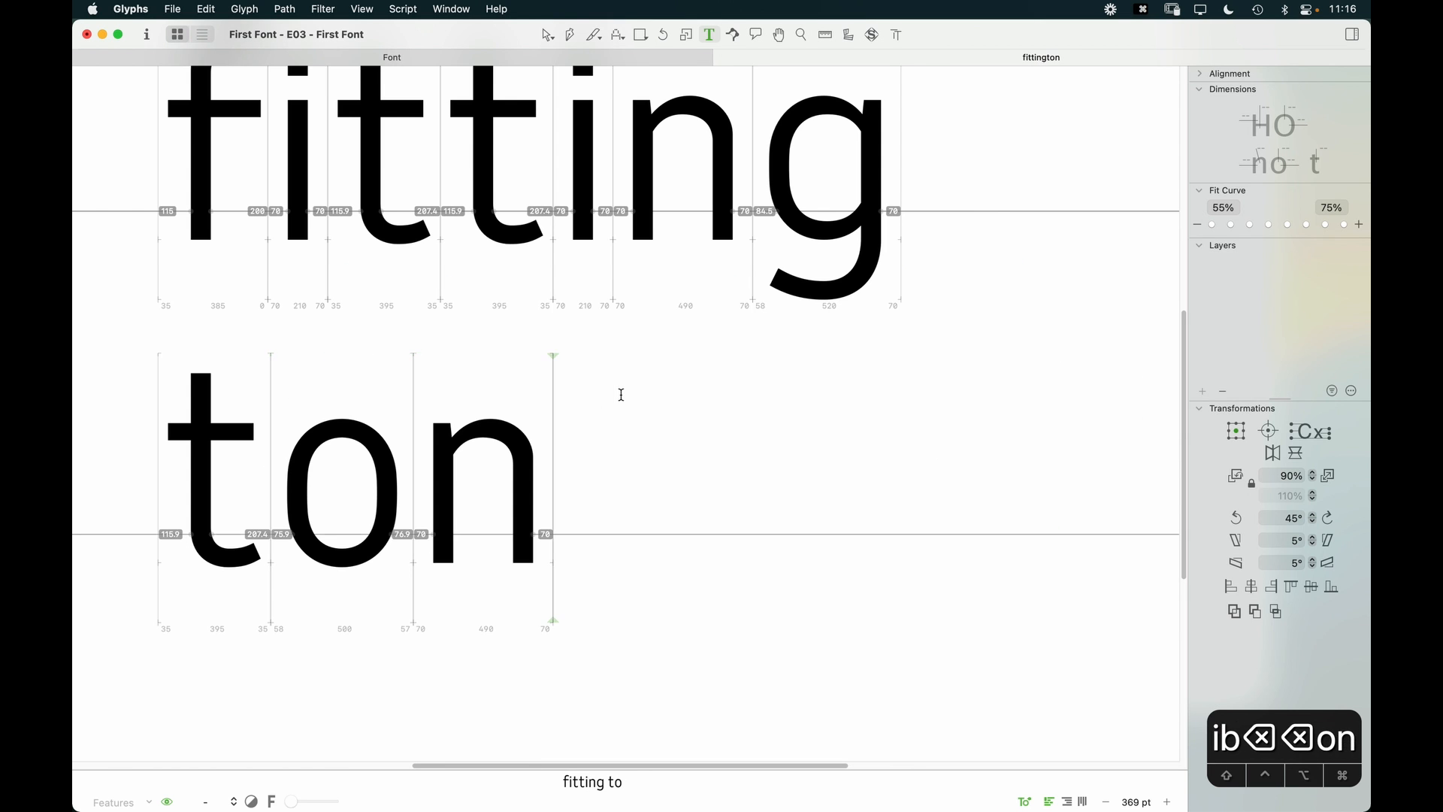
pyautogui.press('Escape')
pyautogui.moveTo(622, 400); pyautogui.dragTo(841, 432)
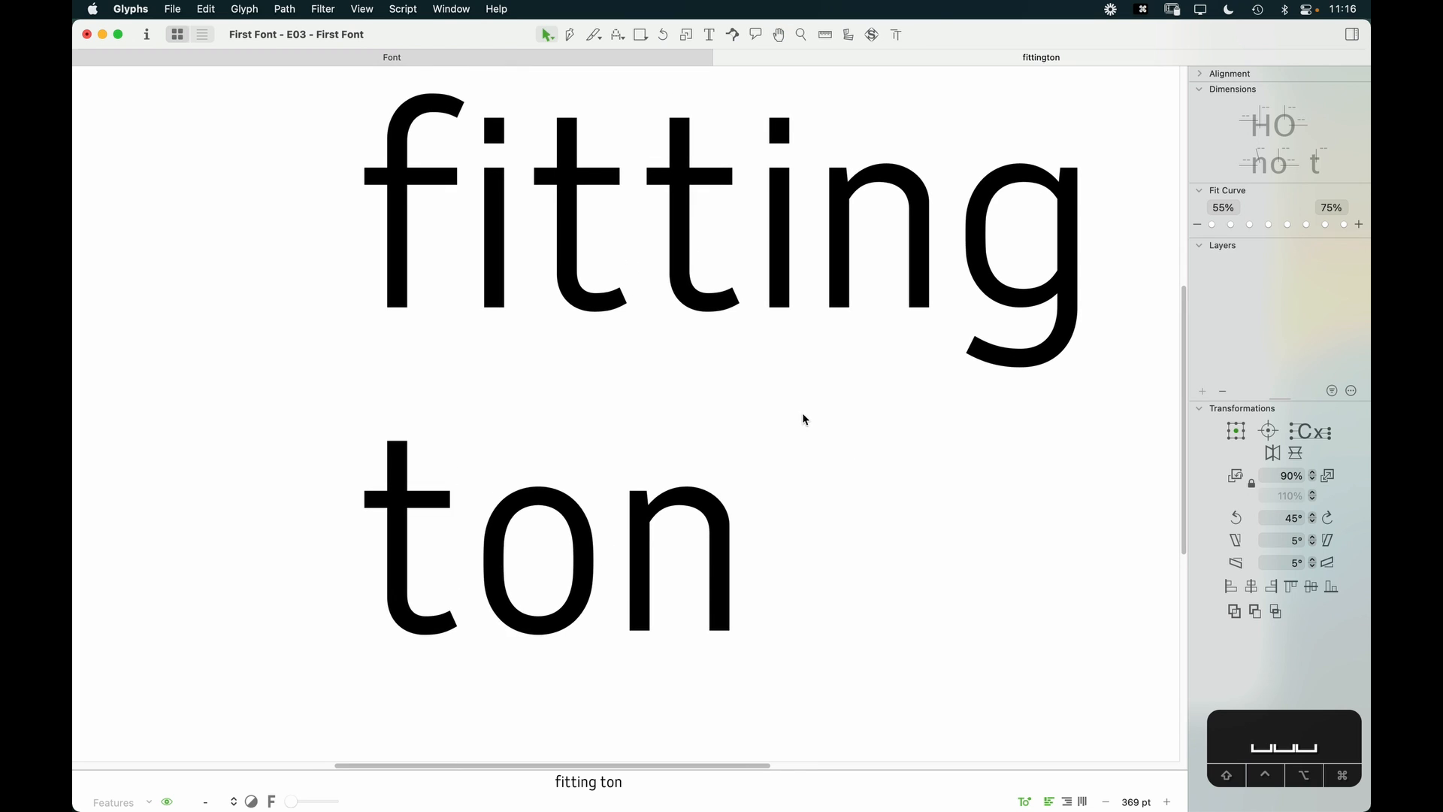
# Step: Extend the second line to "totnt" by inserting a t between o and n and another after the n
pyautogui.press('t')
pyautogui.click(741, 554)
pyautogui.click(612, 567)
pyautogui.write('t')
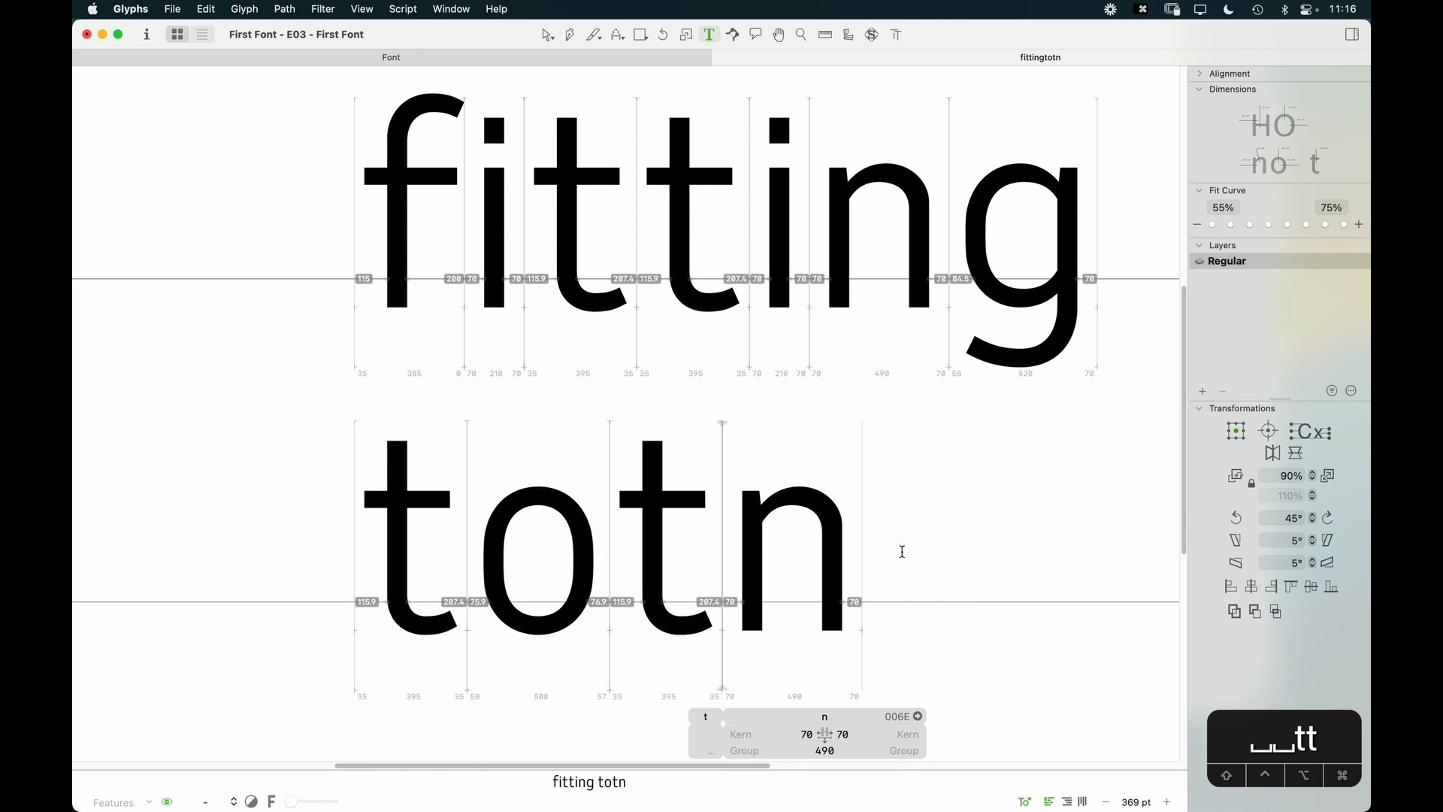
pyautogui.click(899, 551)
pyautogui.write('t')
pyautogui.press('Escape')
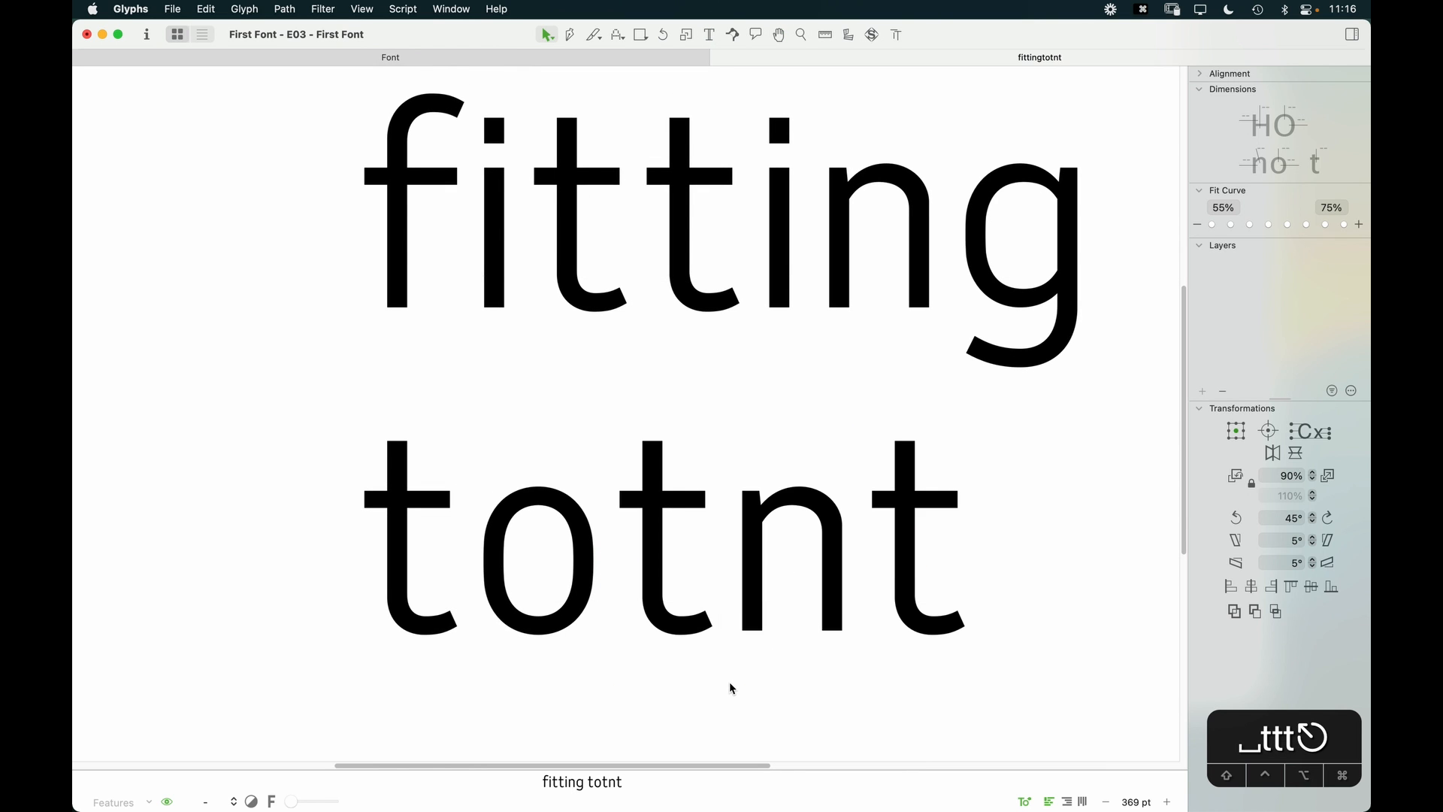
# Step: Open the second t of "fitting" for editing and shift the right-hand ends of its crossbar and tail 10 units left
pyautogui.press('space')
pyautogui.press('z')
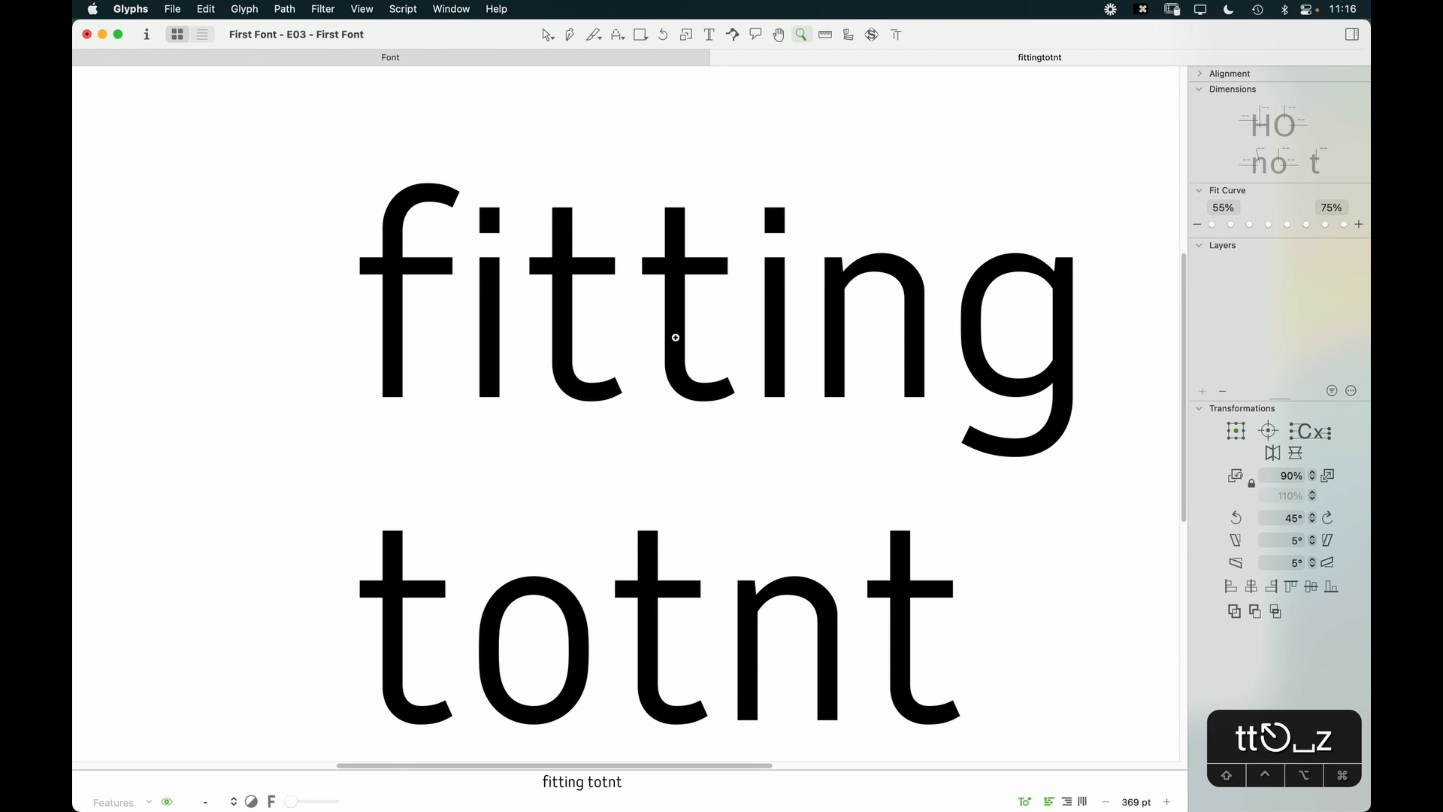
pyautogui.click(673, 308)
pyautogui.press('v')
pyautogui.doubleClick(693, 242)
pyautogui.moveTo(692, 190); pyautogui.dragTo(747, 569)
pyautogui.press('Left')
pyautogui.press('Left')
pyautogui.press('Left')
pyautogui.press('Left')
pyautogui.press('Left')
pyautogui.press('Left')
pyautogui.press('Left')
pyautogui.press('Left')
pyautogui.press('Left')
pyautogui.press('Left')
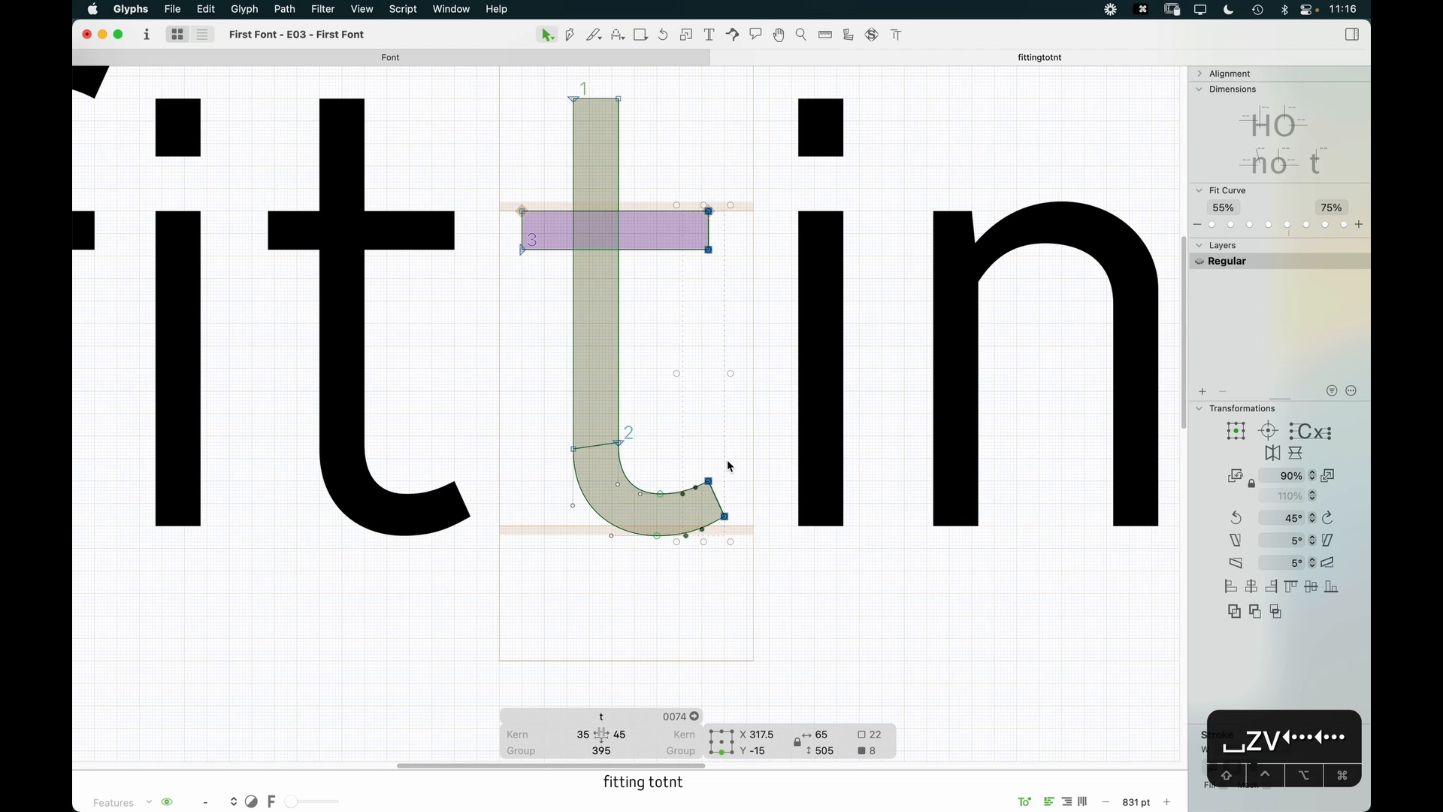
# Step: Include the tail's lowest curve points and shift them with the crossbar and tail ends another 10 units left, keeping unselected handles in place
pyautogui.moveTo(679, 451); pyautogui.dragTo(651, 561)
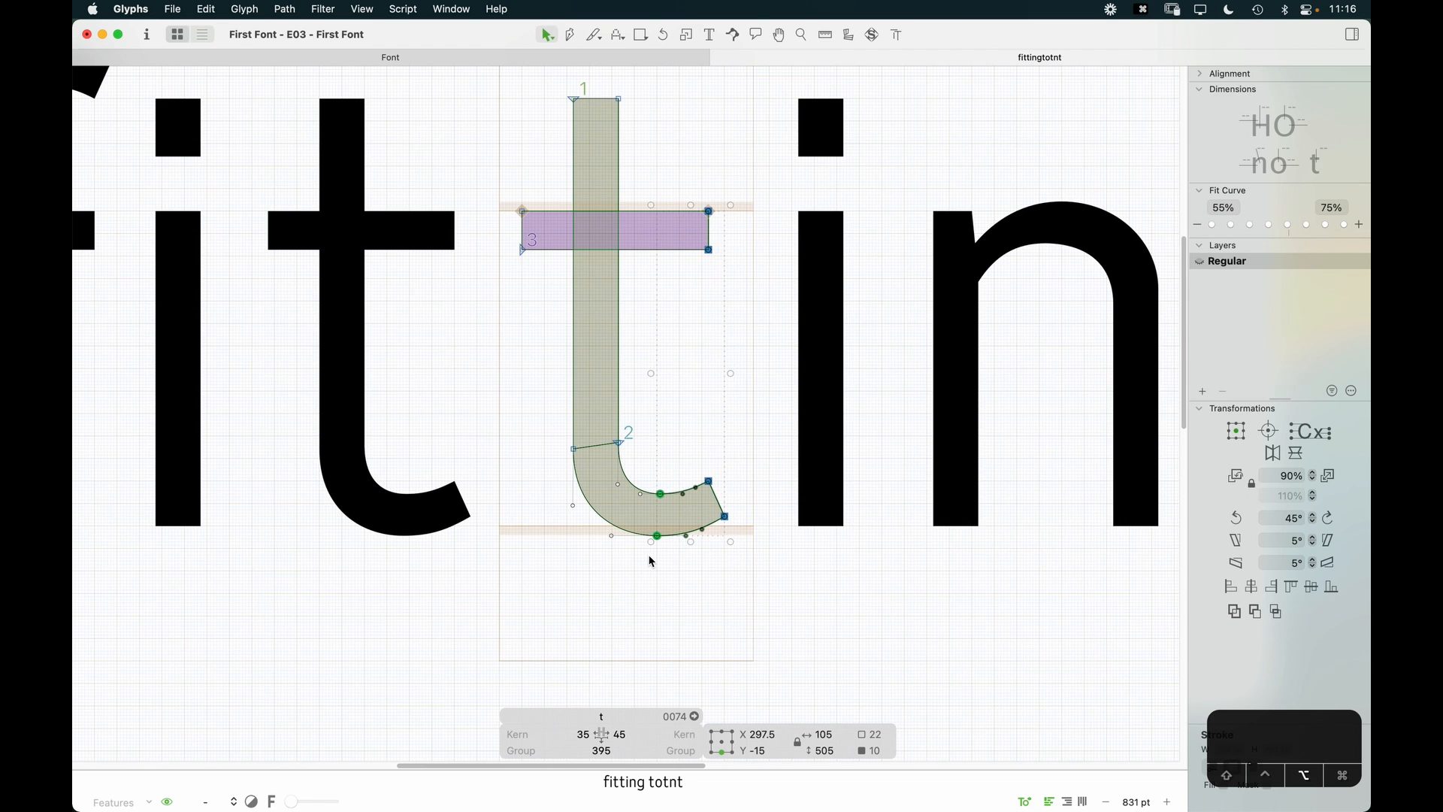
pyautogui.hotkey('alt', 'Left')
pyautogui.hotkey('alt', 'Left')
pyautogui.click(702, 573)
pyautogui.press('super+minus')
pyautogui.press('super+minus')
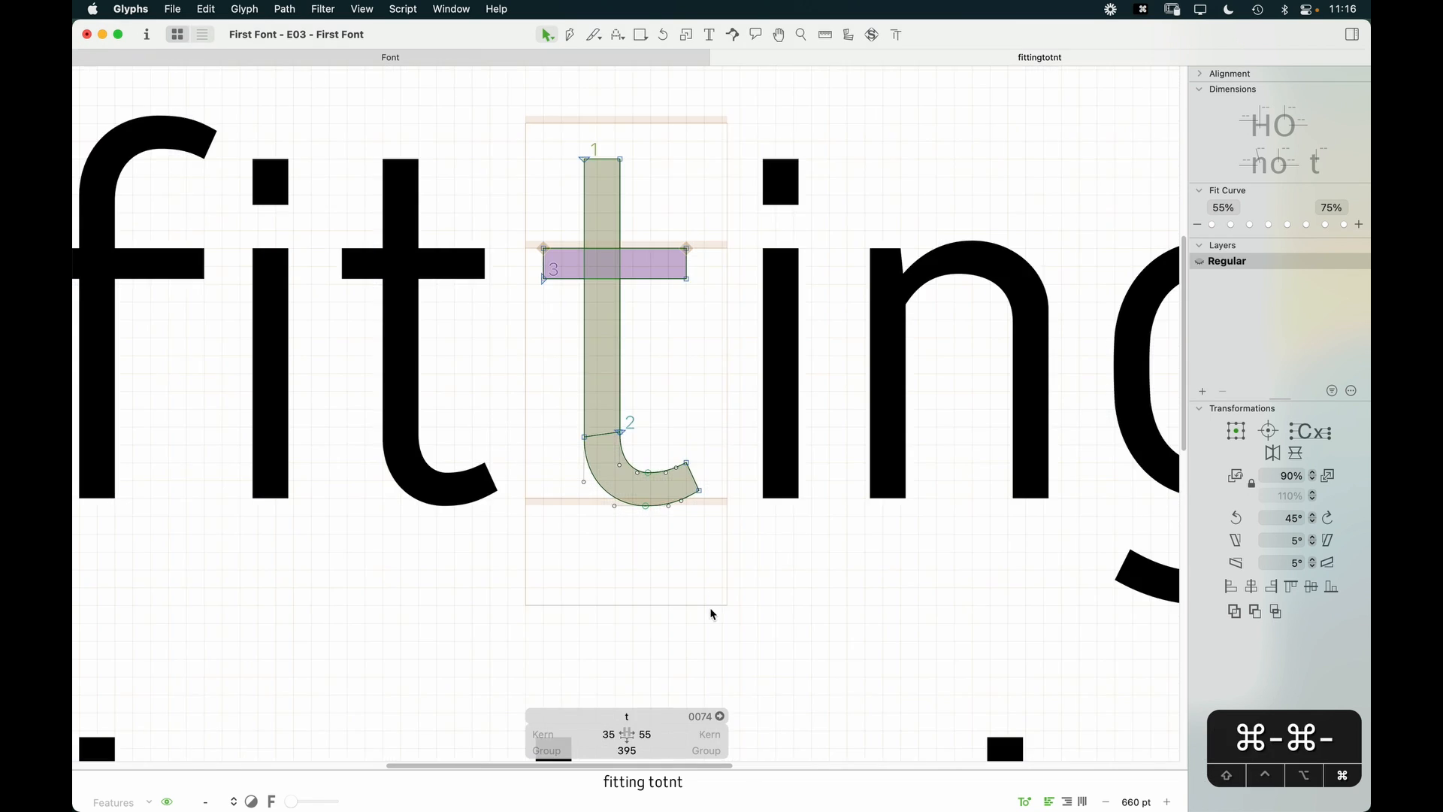
# Step: Set the narrowed t's right sidebearing to 35 and preview the two lines at a smaller size
pyautogui.click(710, 734)
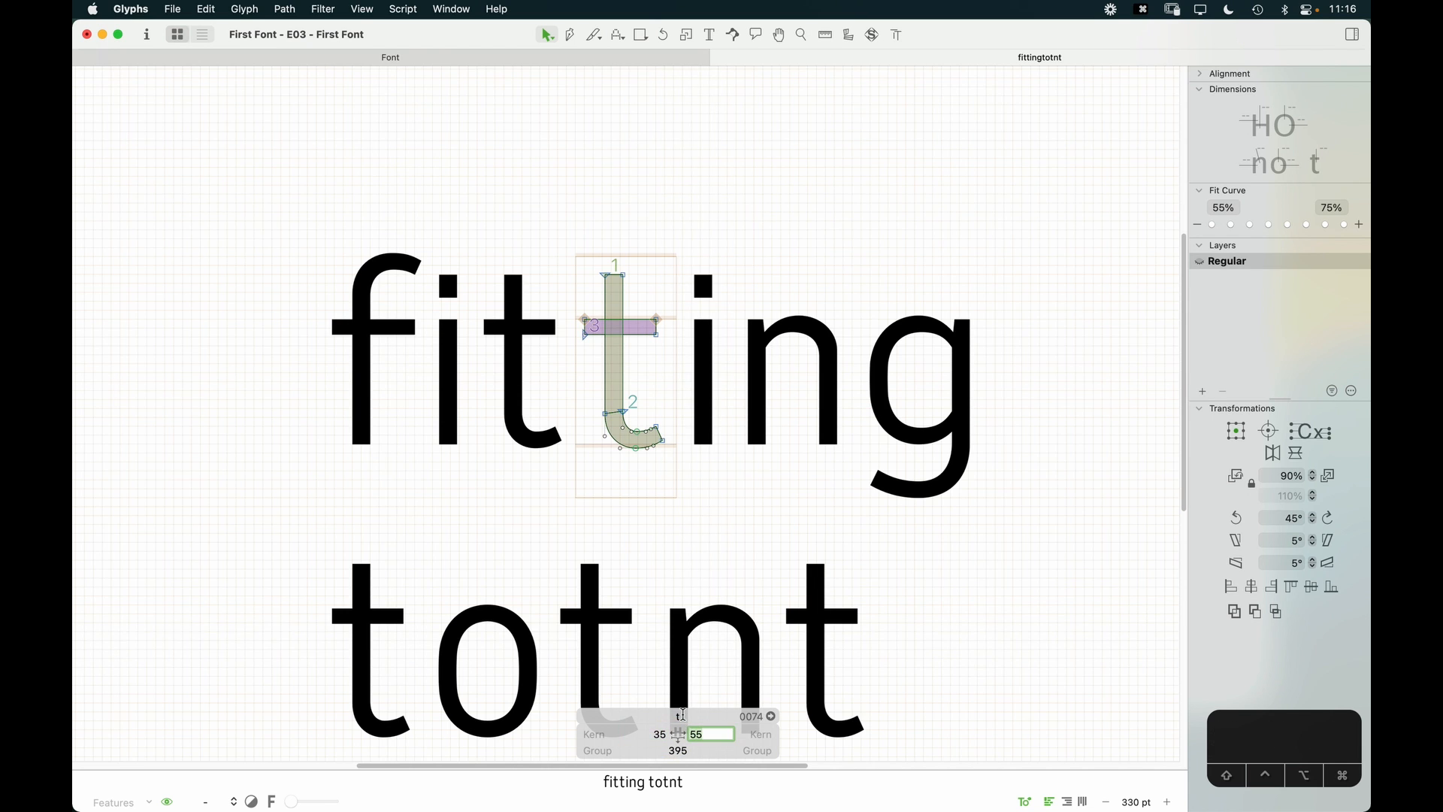
pyautogui.write('35')
pyautogui.press('Return')
pyautogui.press('t')
pyautogui.press('super+minus')
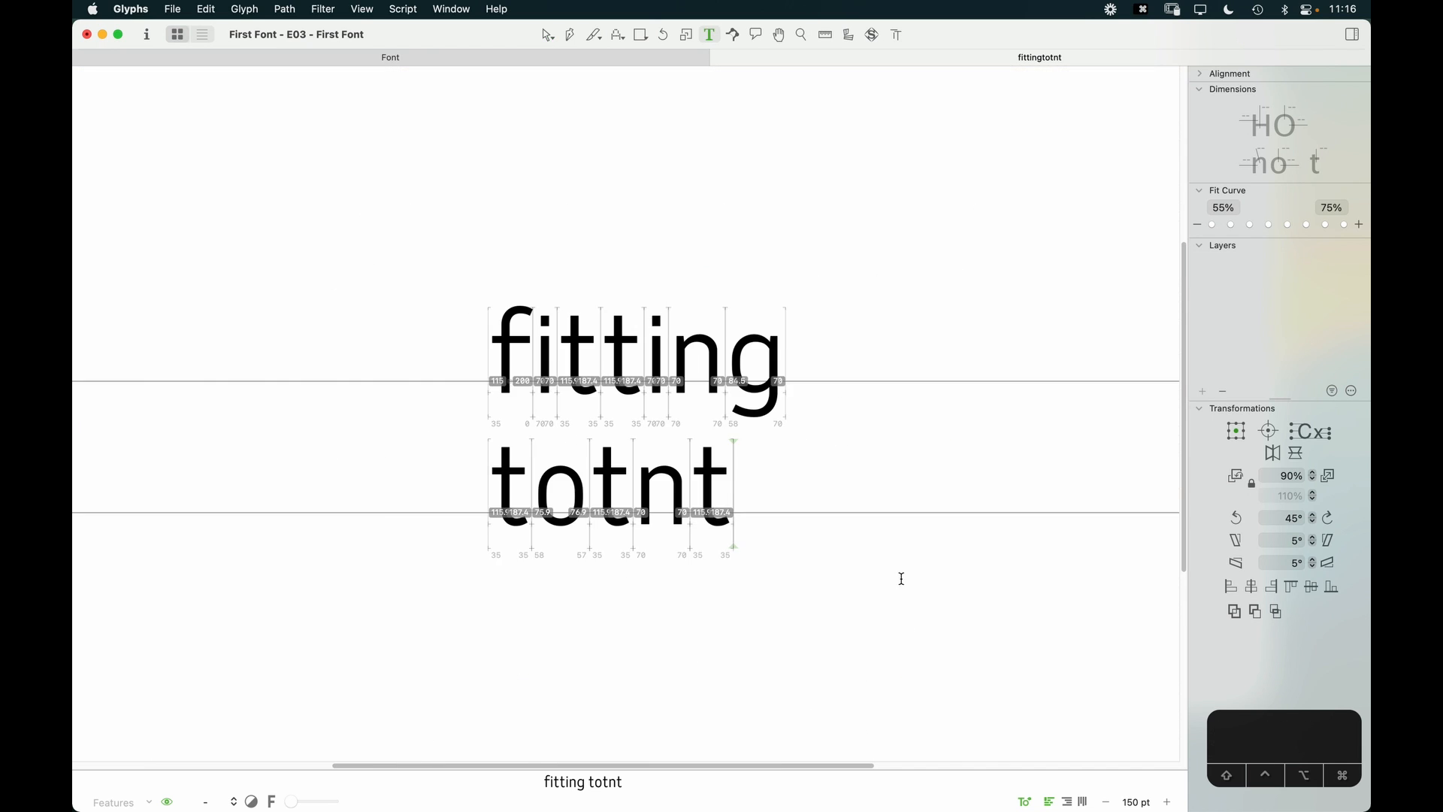
pyautogui.press('Escape')
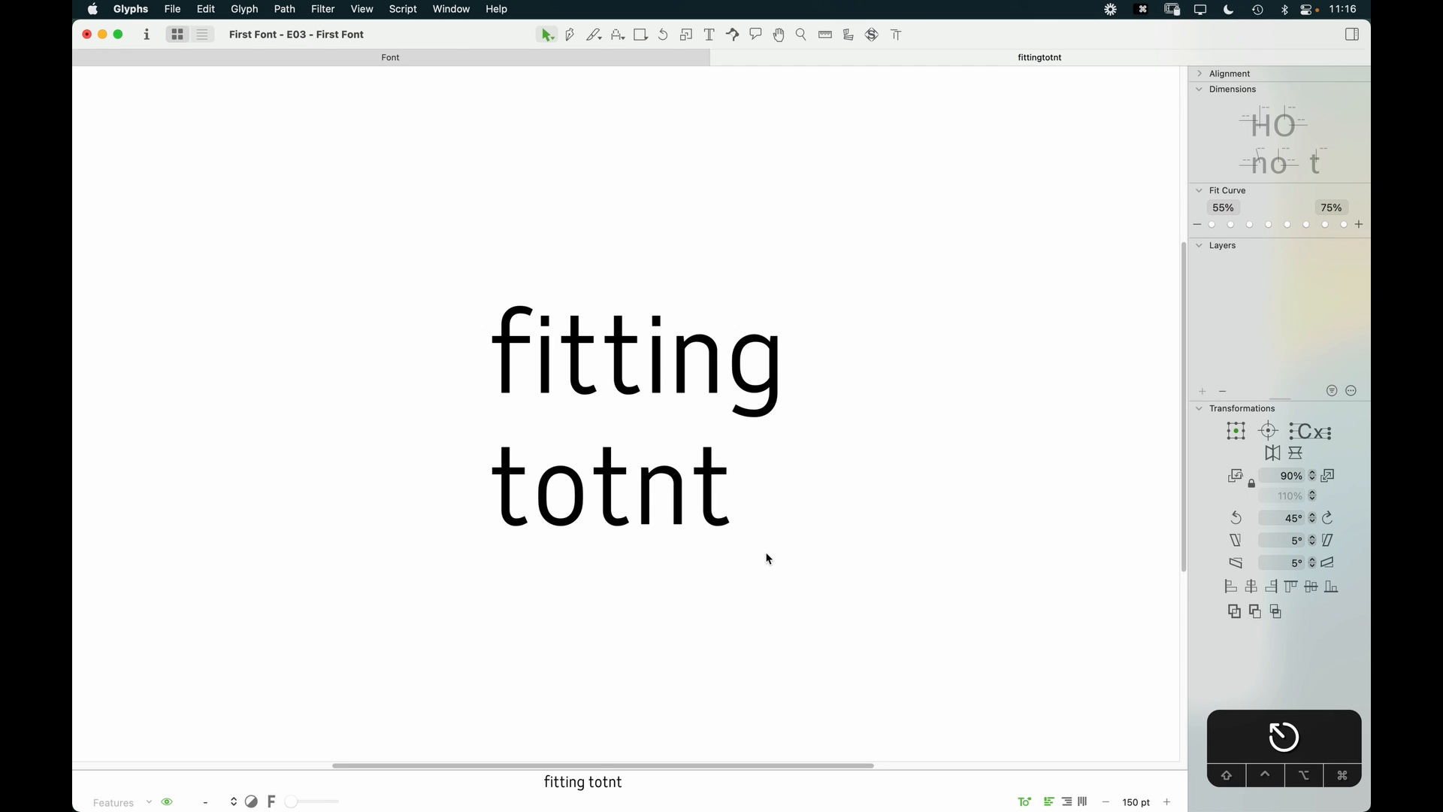
# Step: Add a third line of test text reading "fofnf" and preview all three lines without the spacing values
pyautogui.press('t')
pyautogui.press('Return')
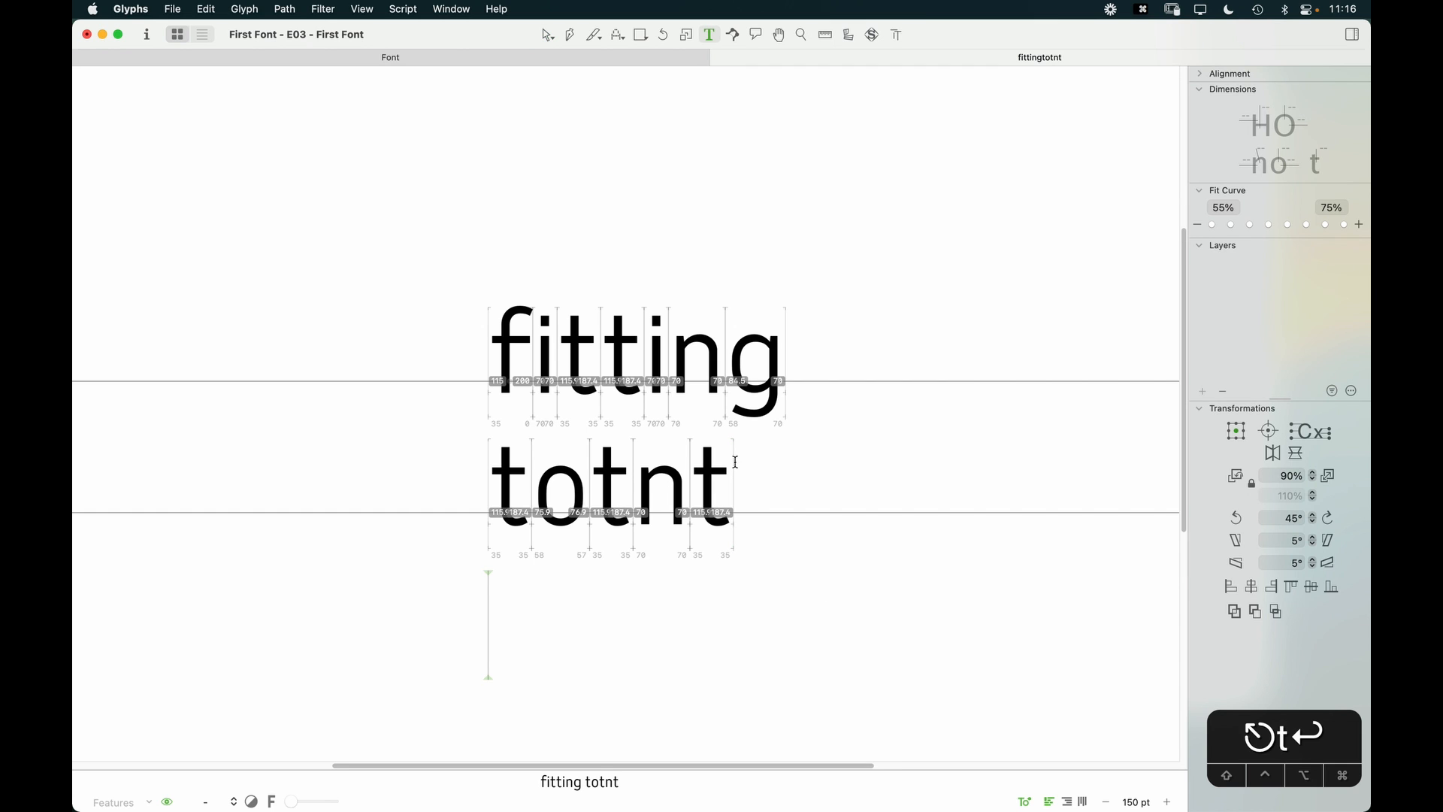
pyautogui.write('fonf')
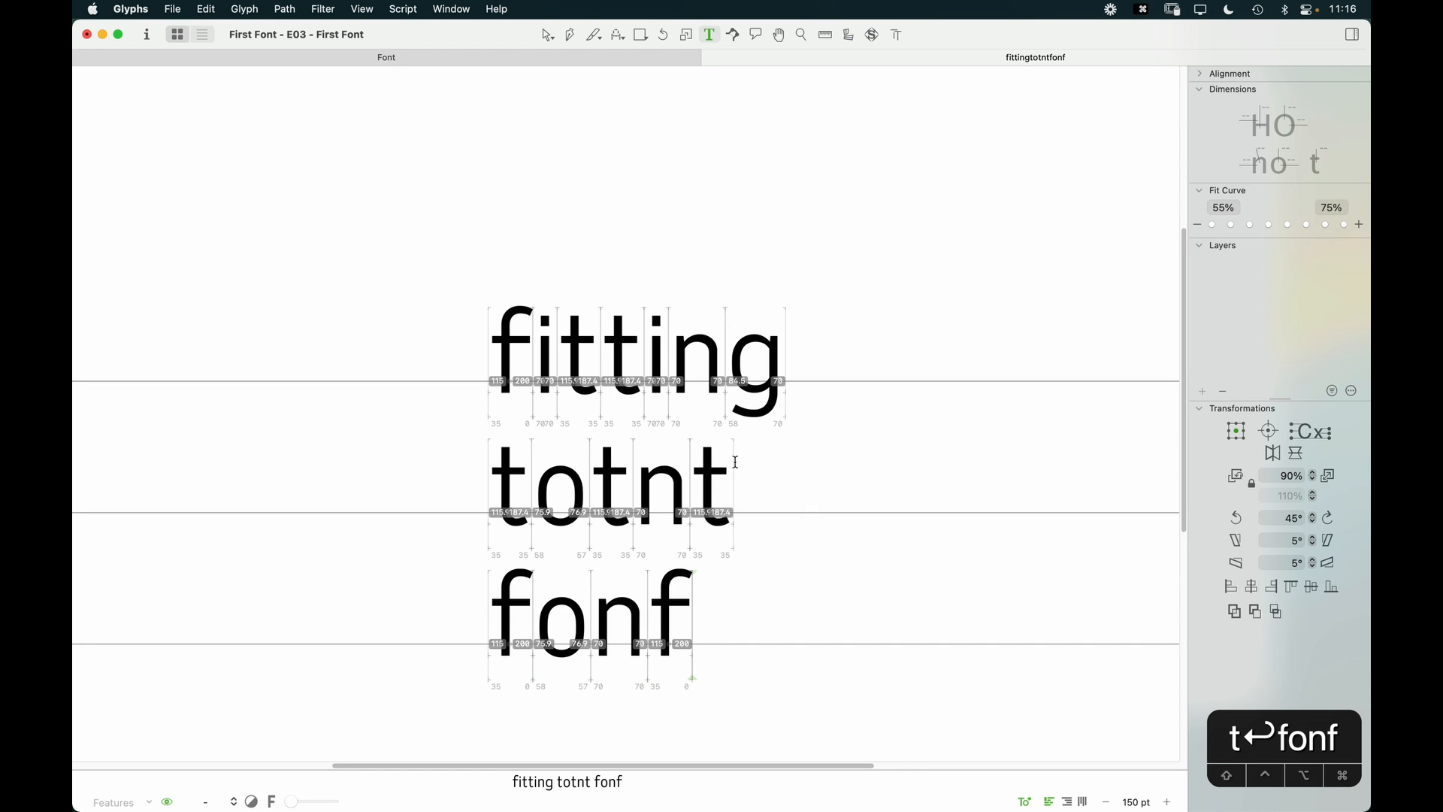
pyautogui.press('BackSpace')
pyautogui.press('BackSpace')
pyautogui.write('fnf')
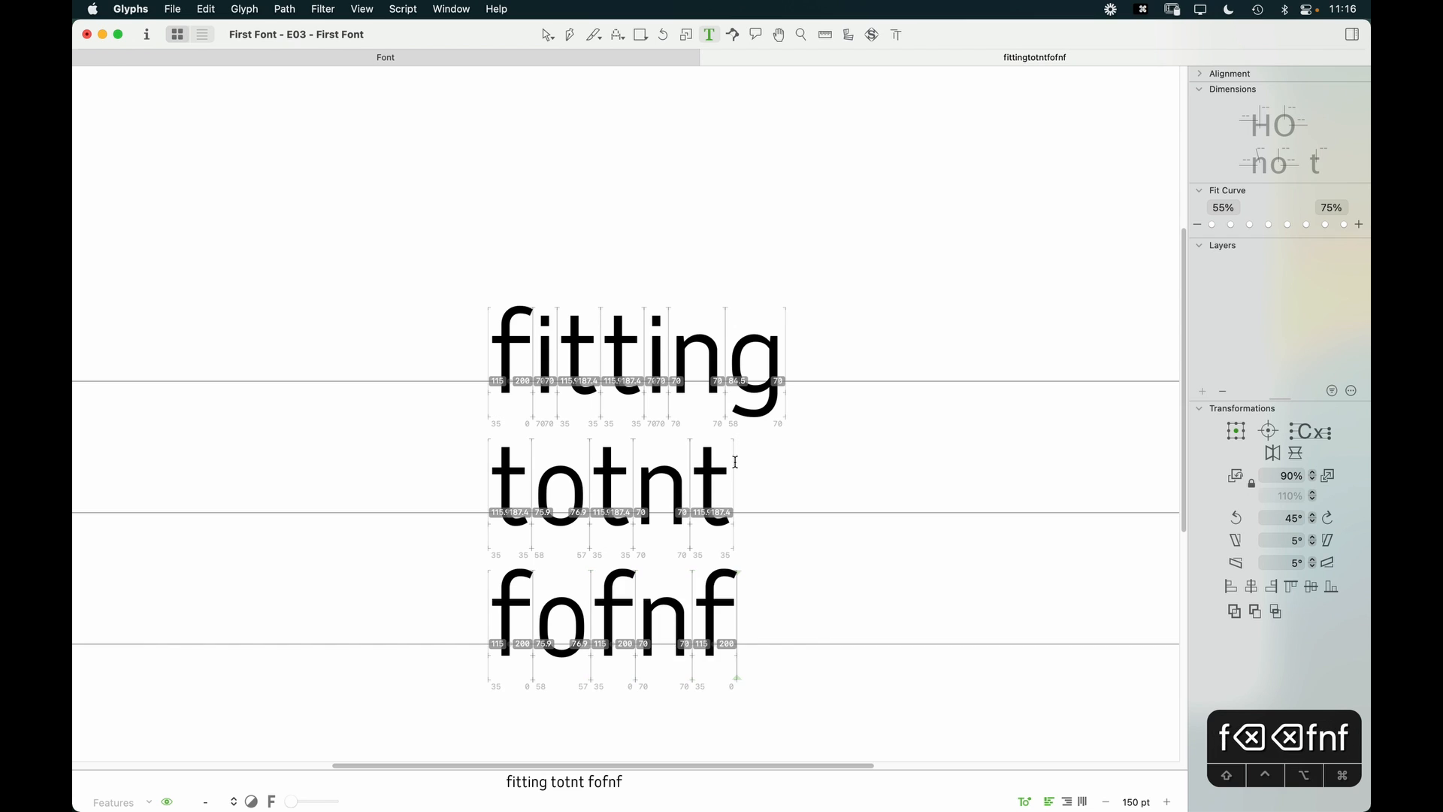
pyautogui.press('Escape')
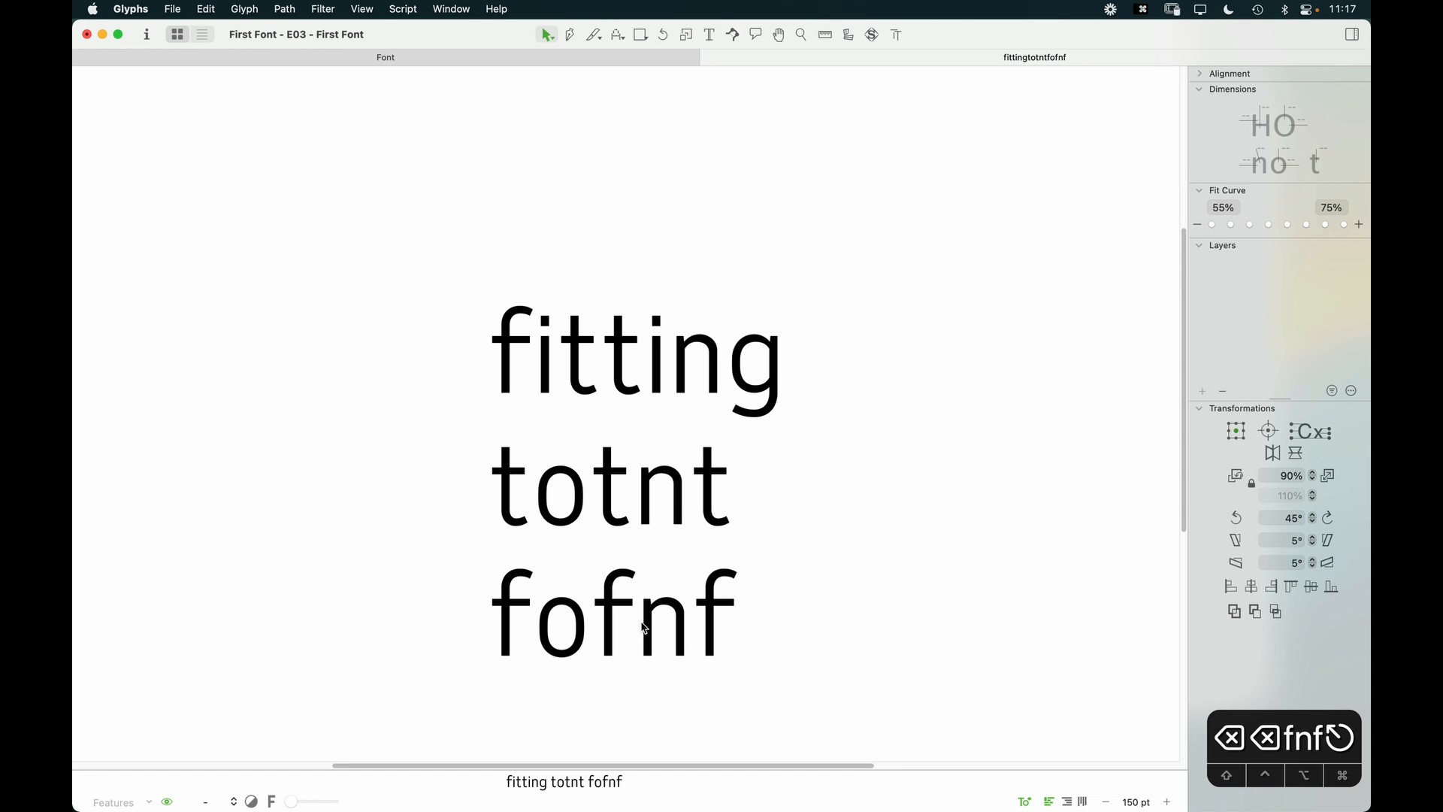
# Step: Close the test text and open the empty lowercase r glyph for editing
pyautogui.press('cmd+w')
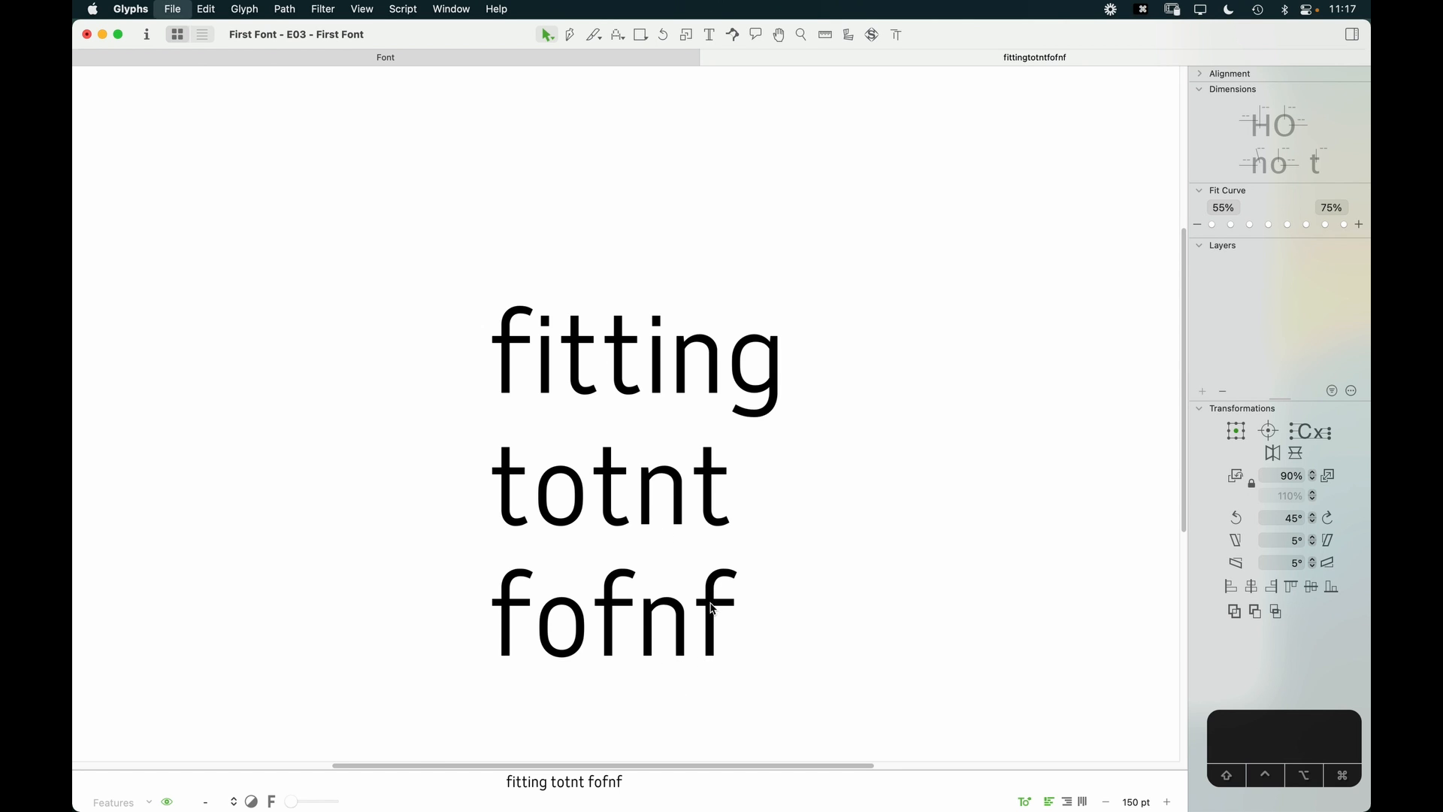
pyautogui.click(689, 436)
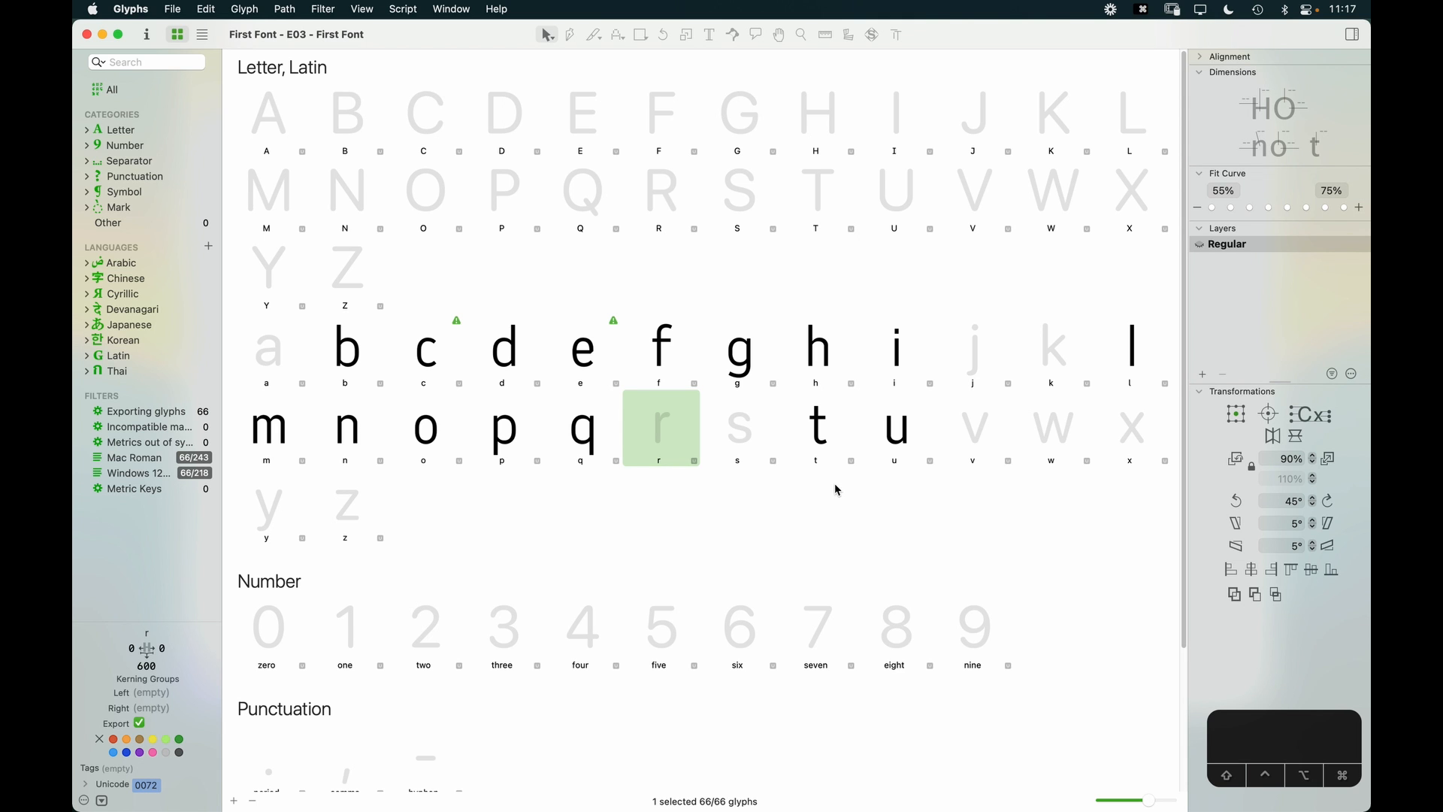
pyautogui.doubleClick(665, 438)
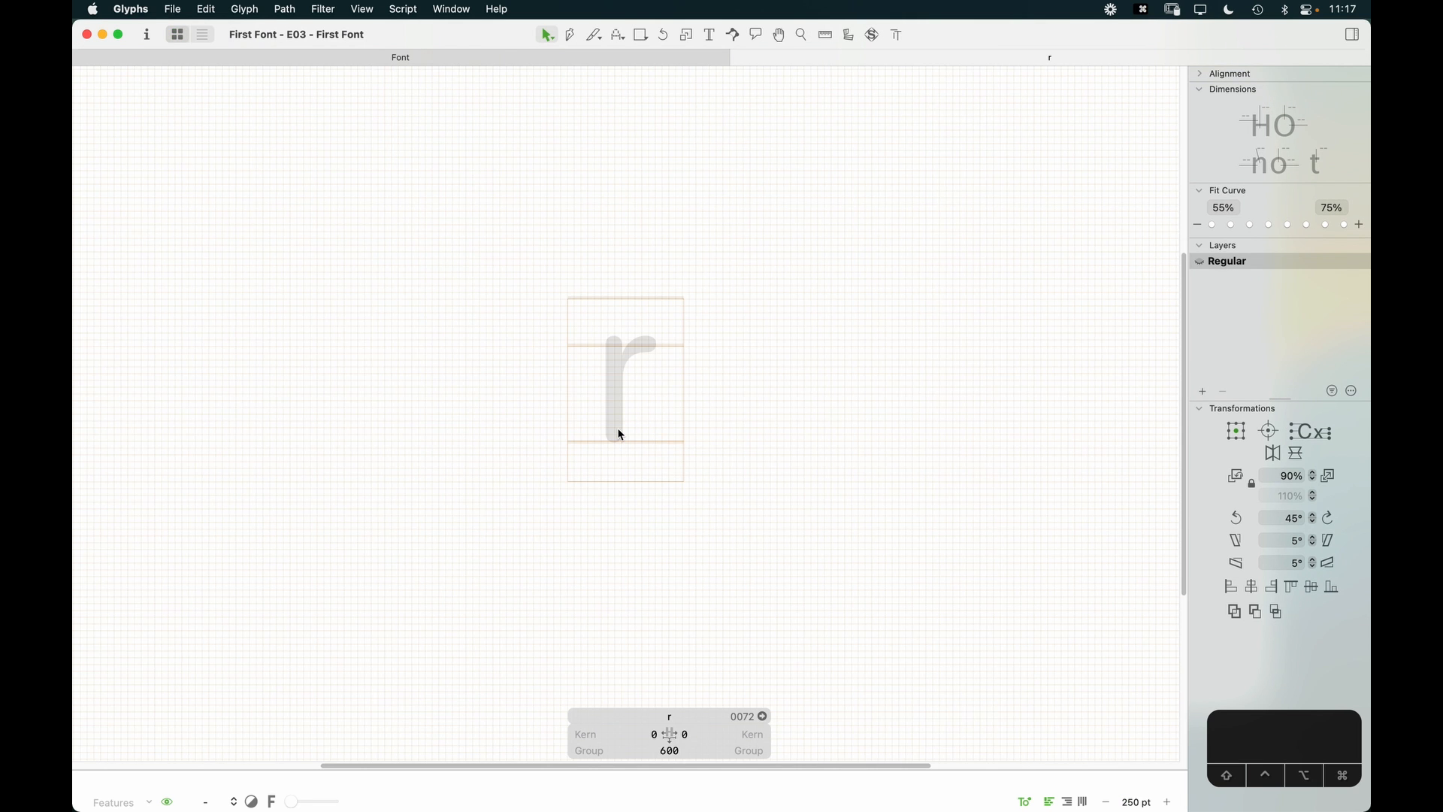
# Step: Insert an n in front of the r as a reference letter
pyautogui.press('super+equal')
pyautogui.press('super+equal')
pyautogui.press('super+equal')
pyautogui.write('tn')
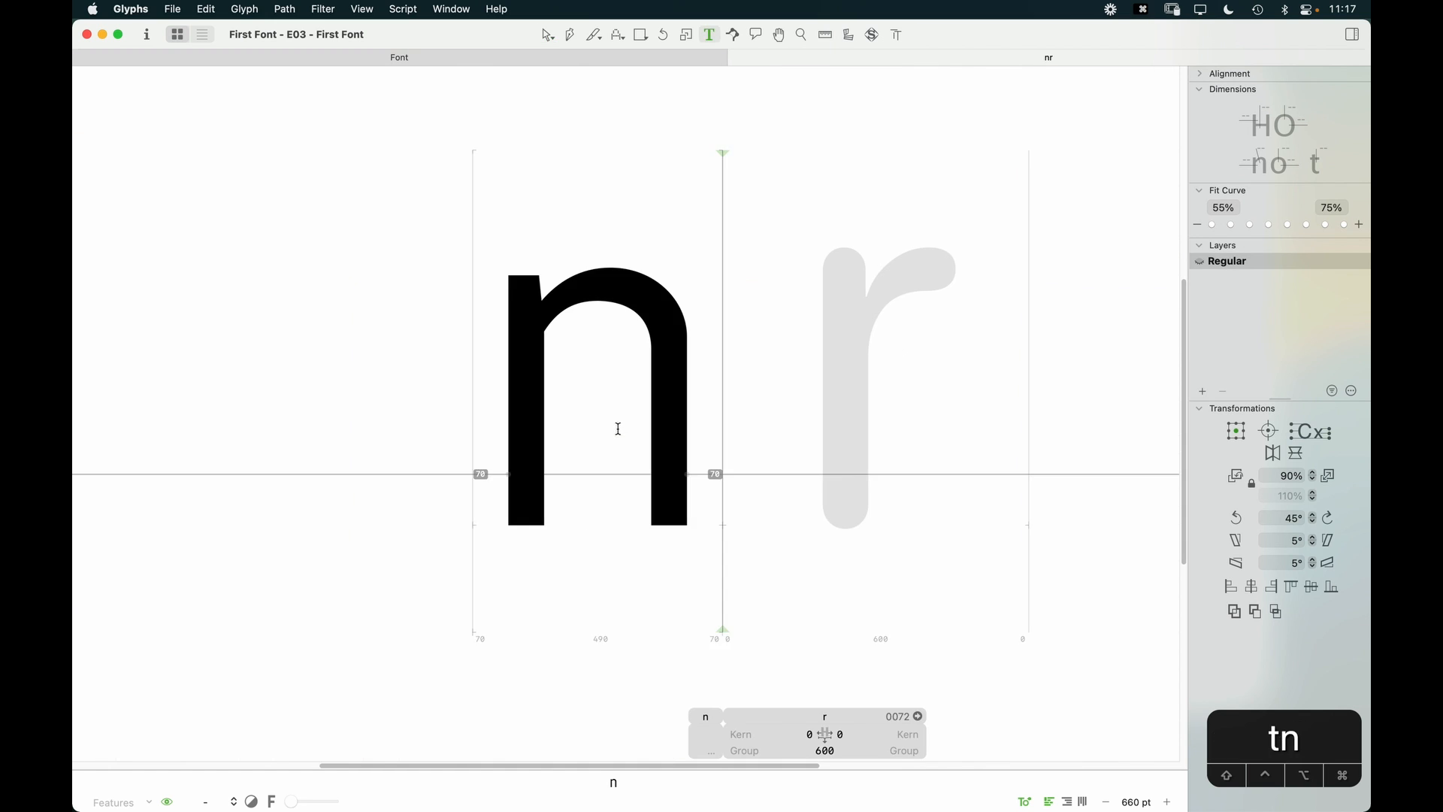
pyautogui.press('Escape')
pyautogui.press('space')
pyautogui.moveTo(706, 361); pyautogui.dragTo(588, 373)
# Step: Copy all outlines of the n and paste them into the r glyph
pyautogui.doubleClick(467, 413)
pyautogui.press('super+a')
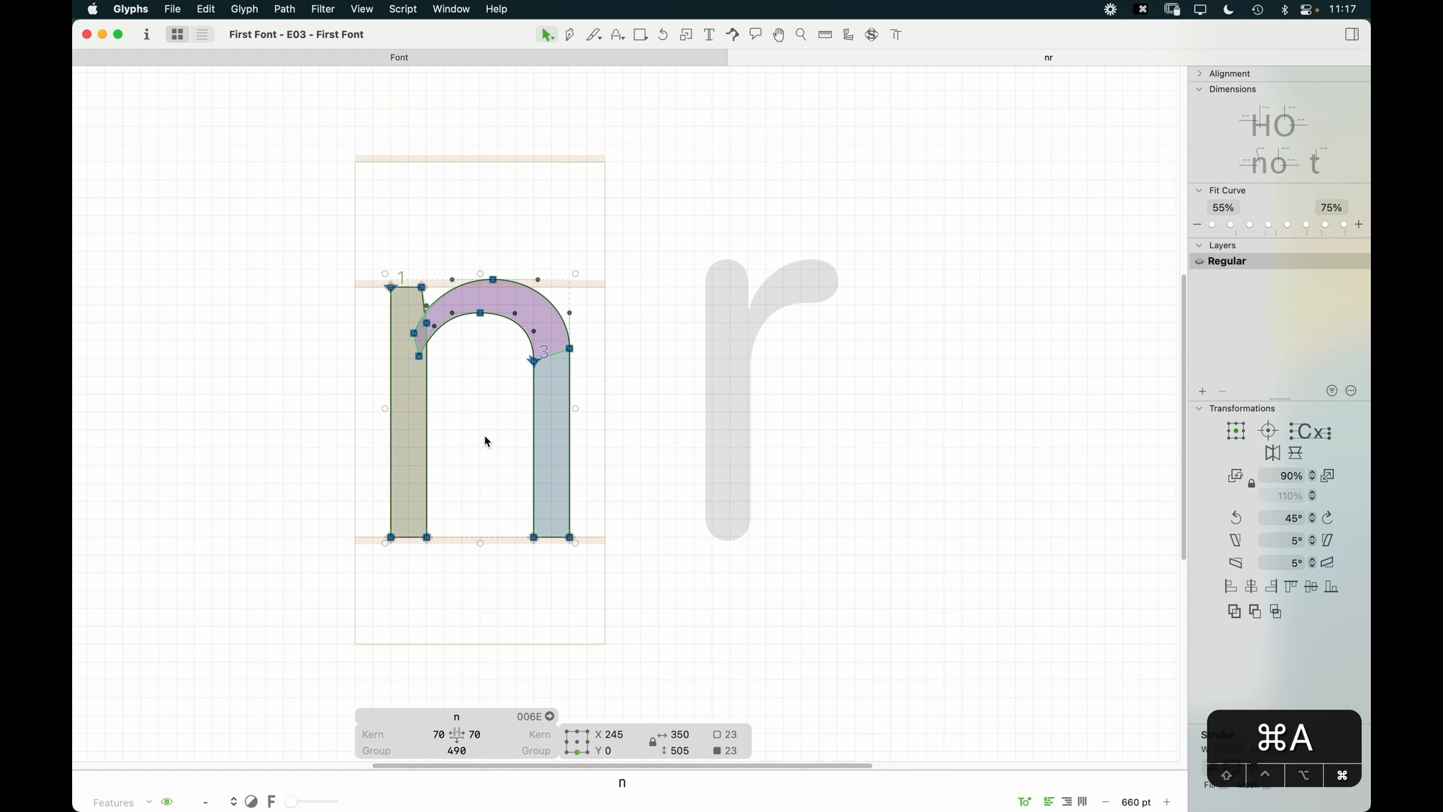
pyautogui.press('super+c')
pyautogui.doubleClick(710, 437)
pyautogui.press('super+v')
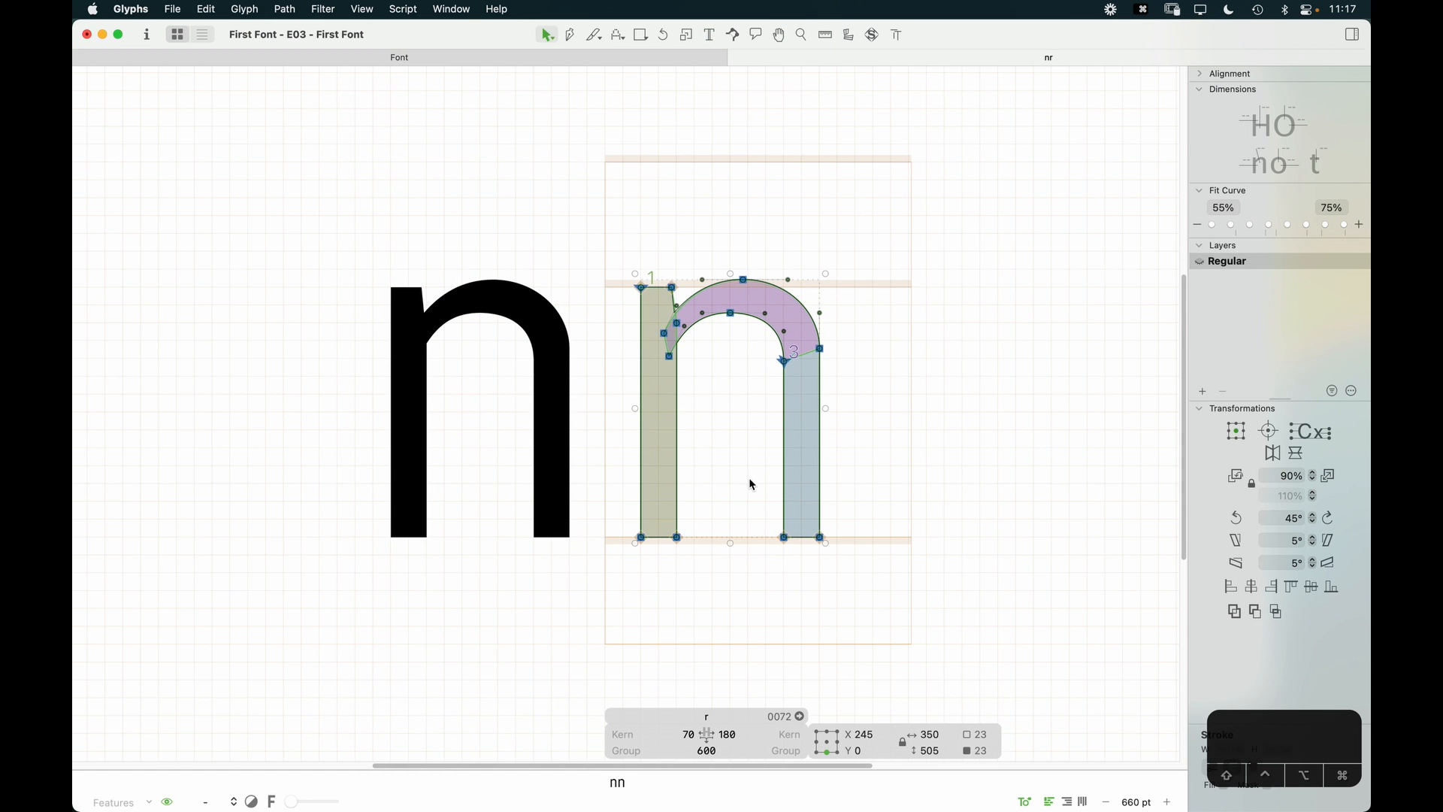
# Step: Delete the right-hand stem from the pasted n outlines in the r glyph
pyautogui.click(760, 477)
pyautogui.click(790, 462)
pyautogui.press('BackSpace')
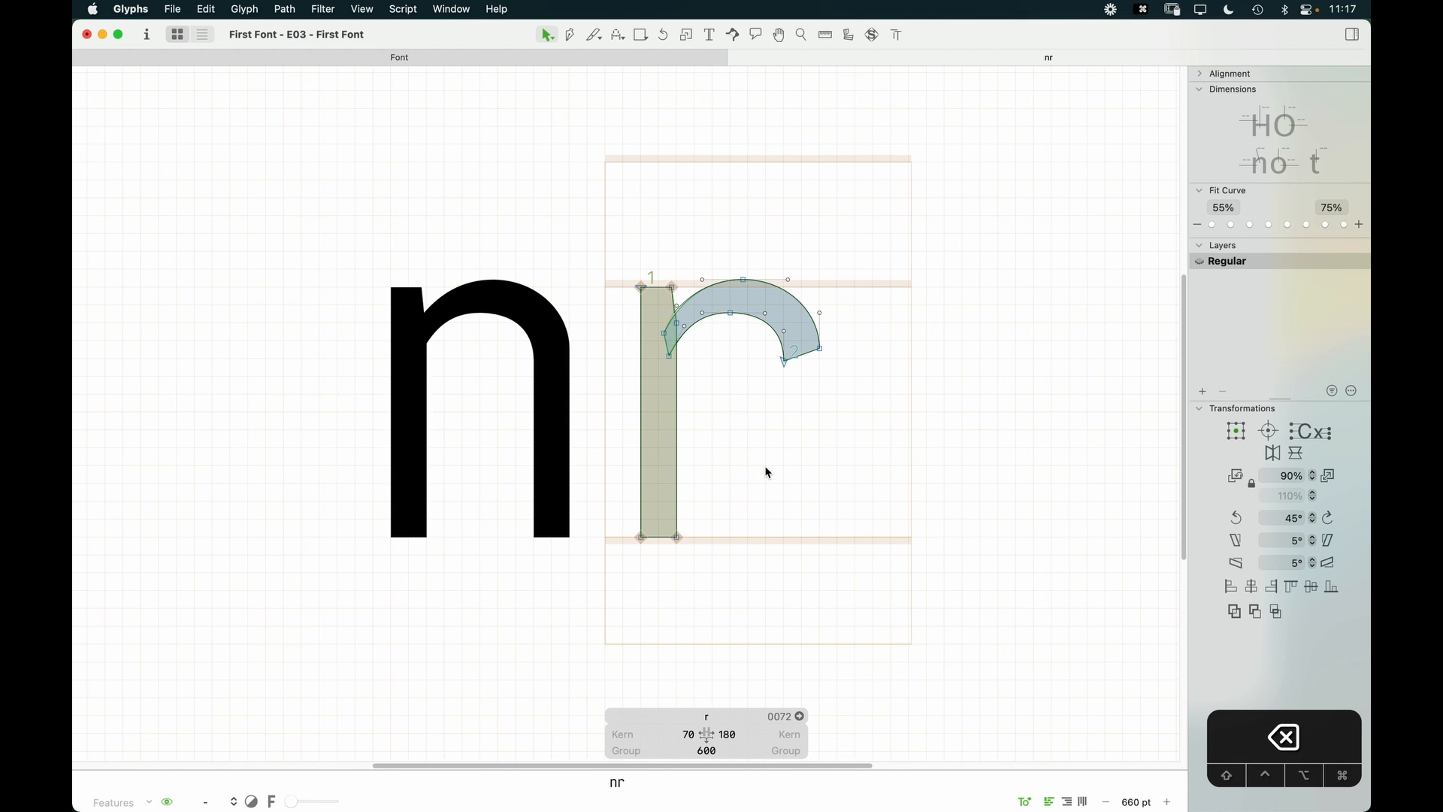
# Step: Preview the filled r beside the n to compare their shapes
pyautogui.press('z')
pyautogui.click(930, 206)
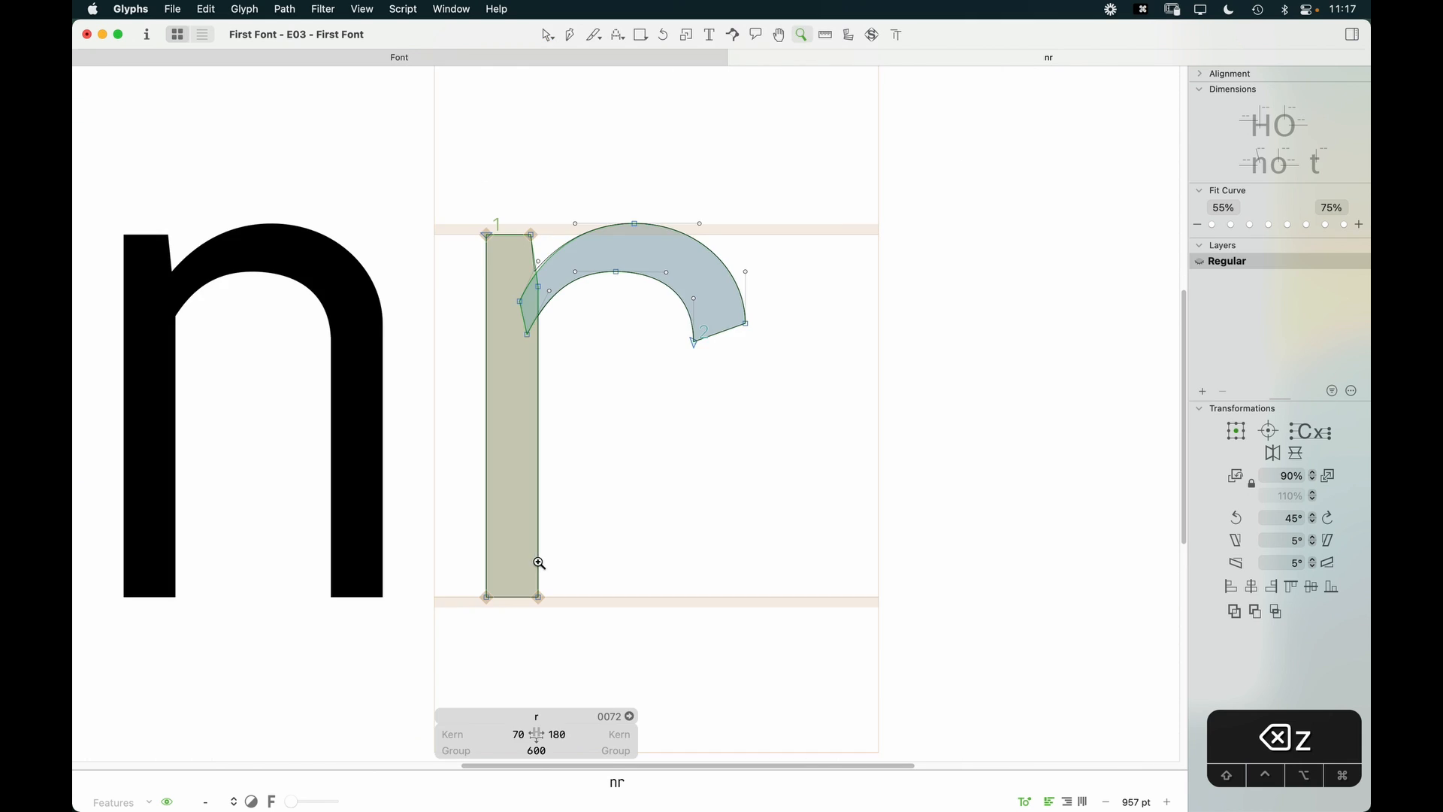
pyautogui.press('space')
pyautogui.moveTo(561, 509); pyautogui.dragTo(638, 477)
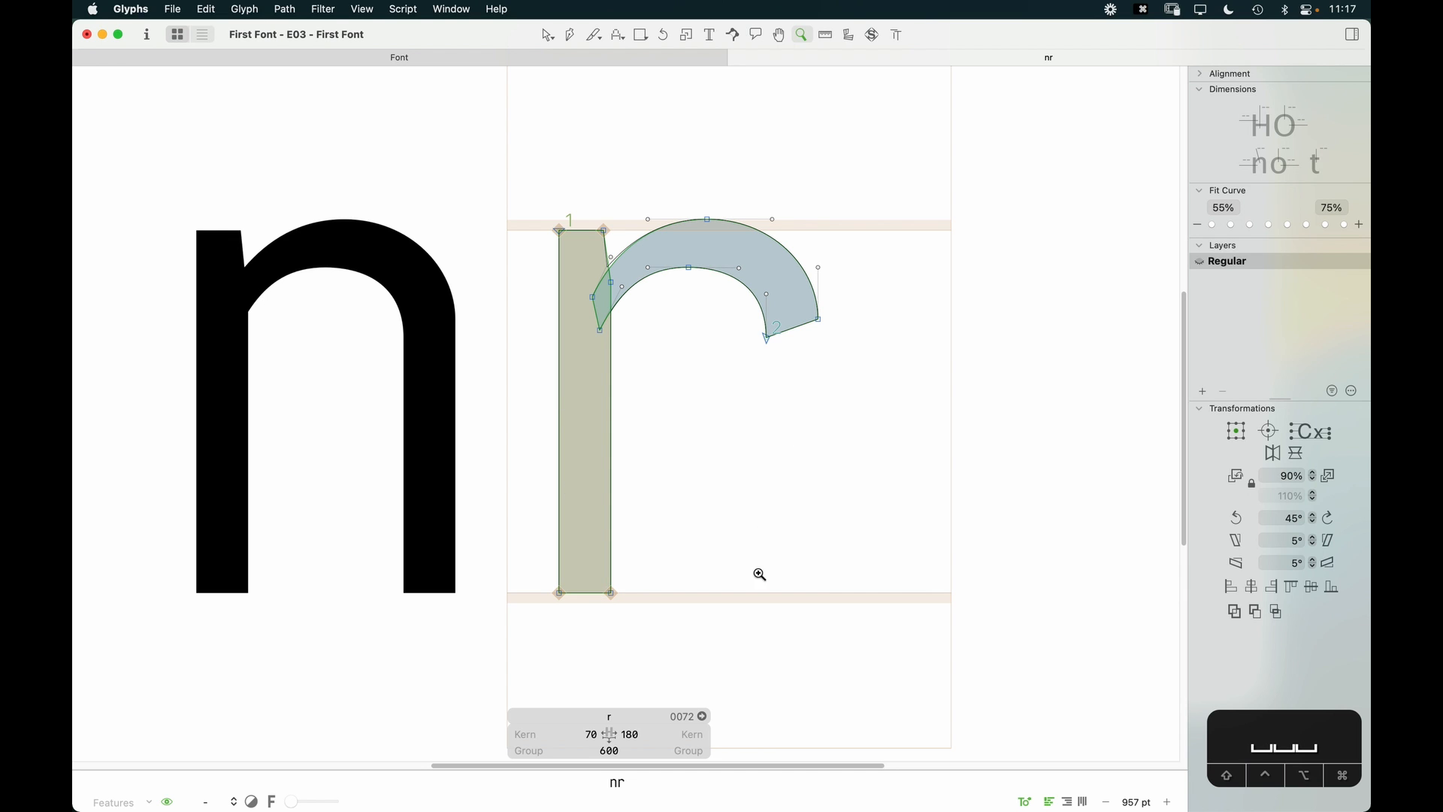
pyautogui.press('t')
pyautogui.click(963, 444)
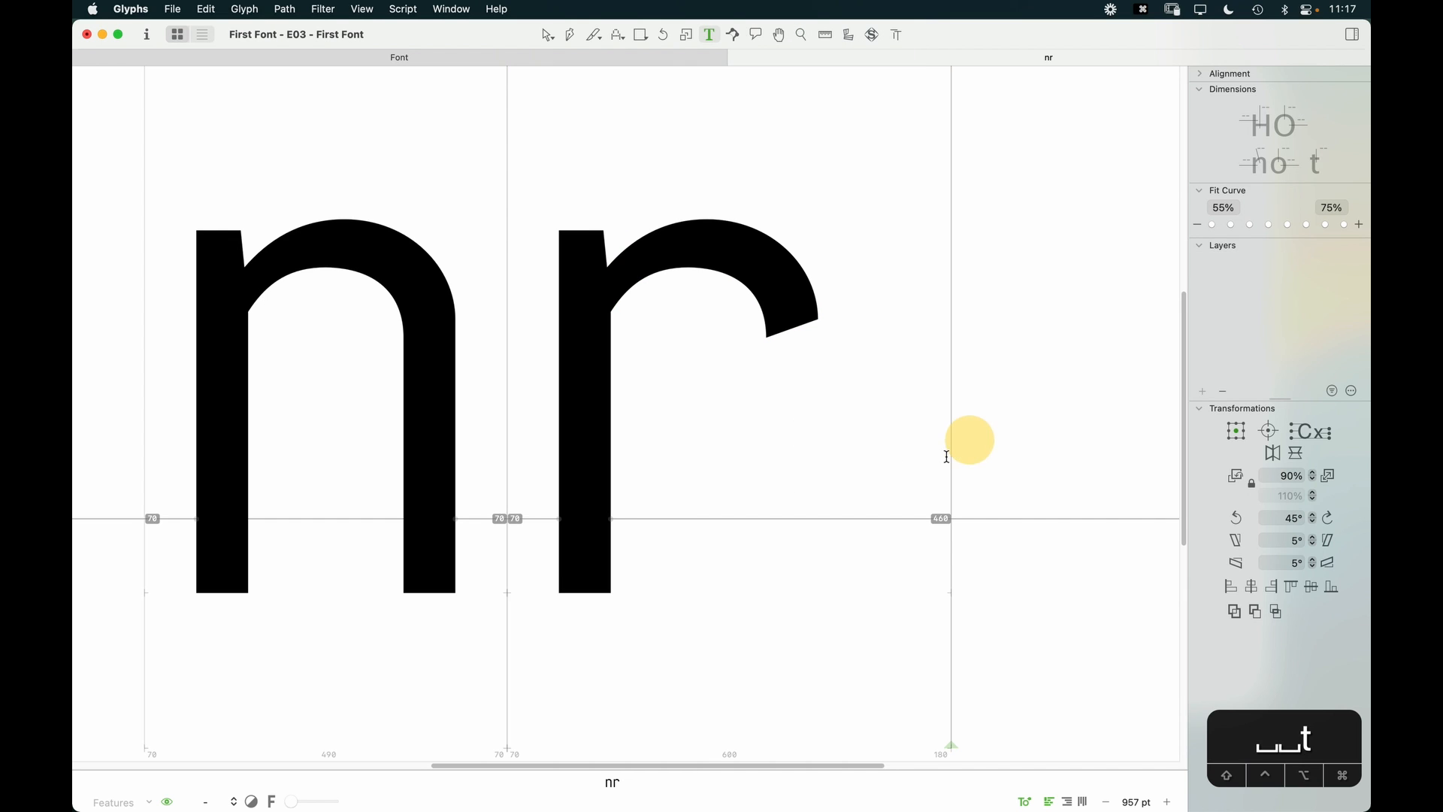
pyautogui.press('Escape')
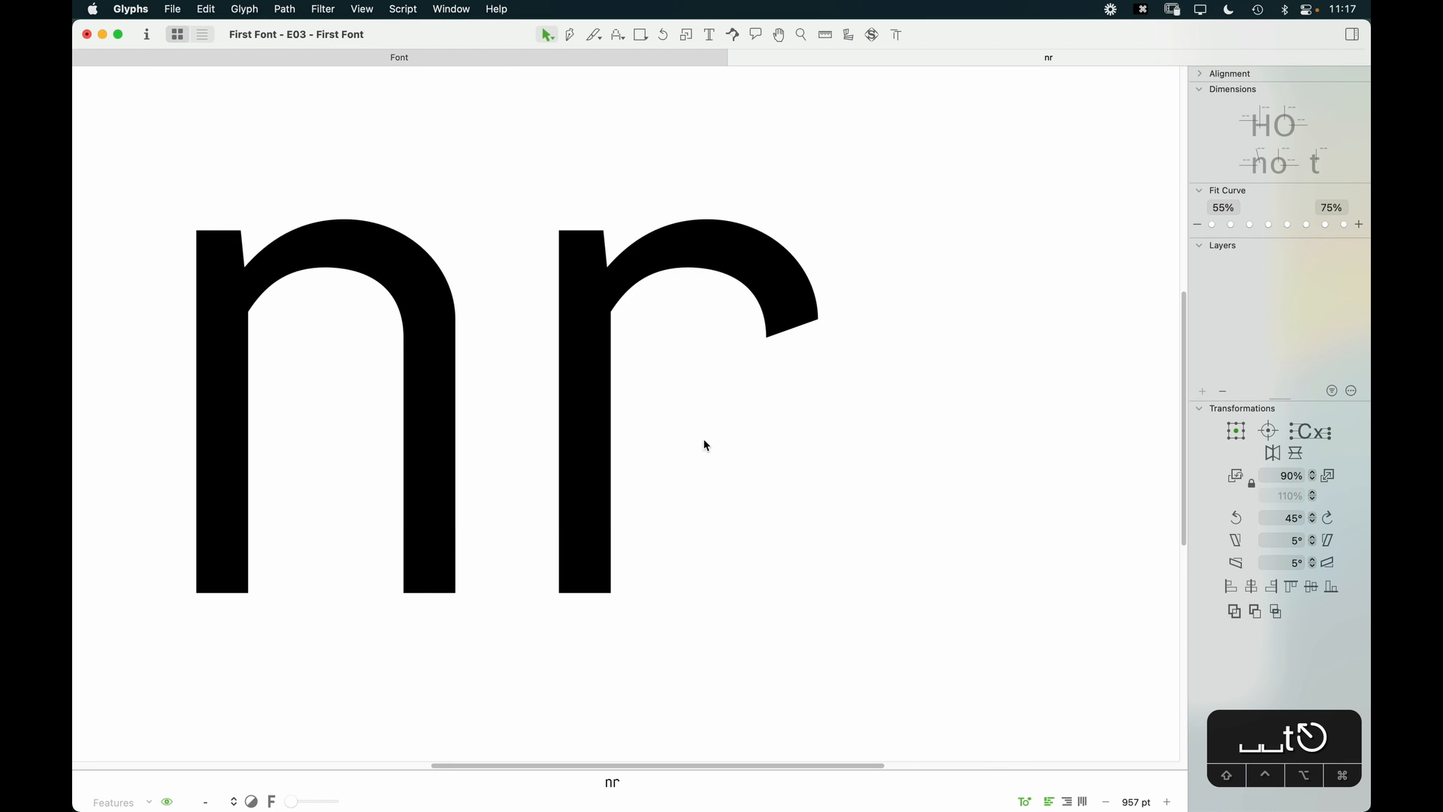
# Step: Lower the arch's two nodes inside the r's stem together so the selection's base sits at Y 330
pyautogui.doubleClick(652, 340)
pyautogui.moveTo(572, 287); pyautogui.dragTo(618, 377)
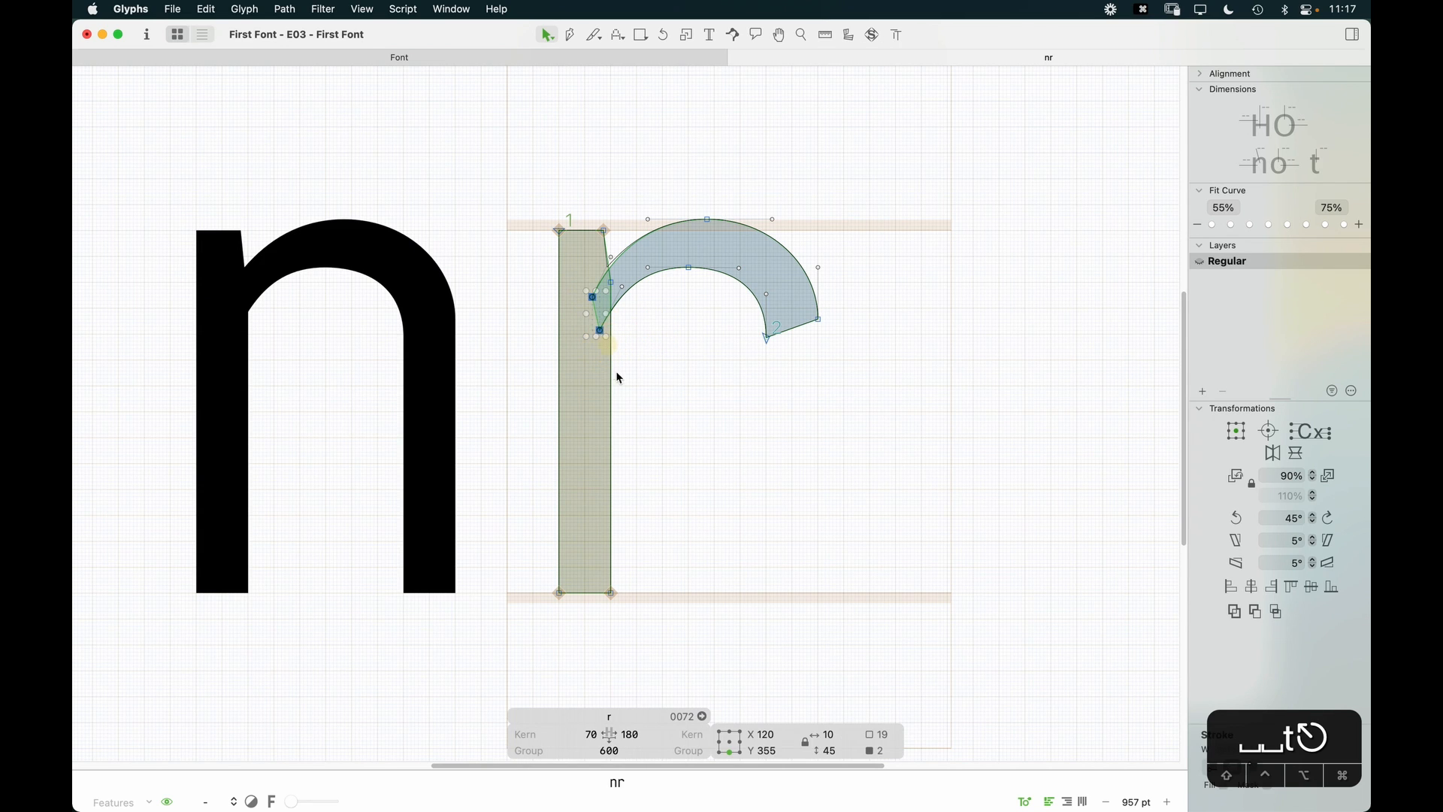
pyautogui.hotkey('shift', 'Down')
pyautogui.hotkey('shift', 'Down')
pyautogui.hotkey('shift', 'Down')
pyautogui.hotkey('shift', 'Down')
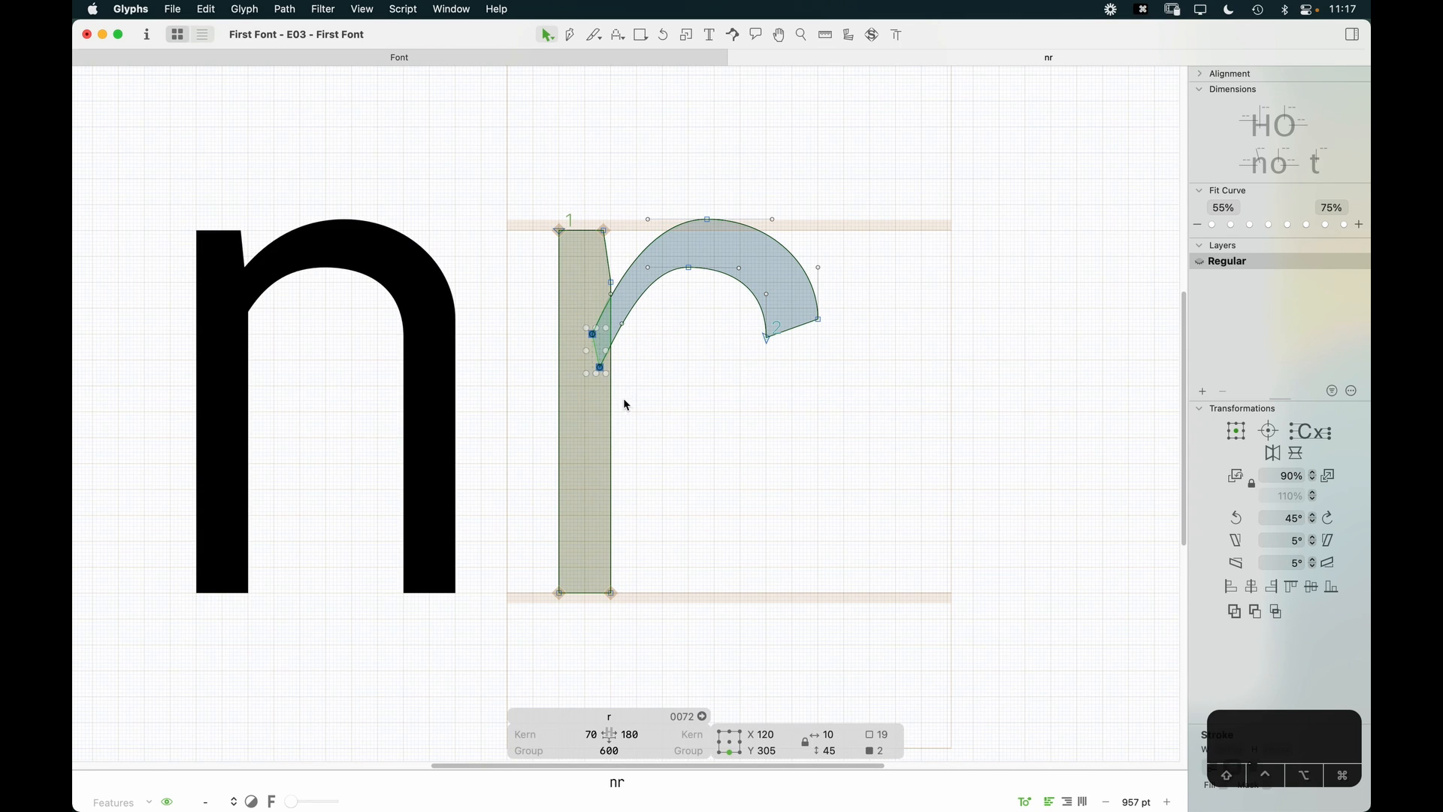
pyautogui.hotkey('shift', 'Up')
pyautogui.press('Up')
pyautogui.press('Up')
pyautogui.press('Up')
pyautogui.press('Up')
pyautogui.press('Up')
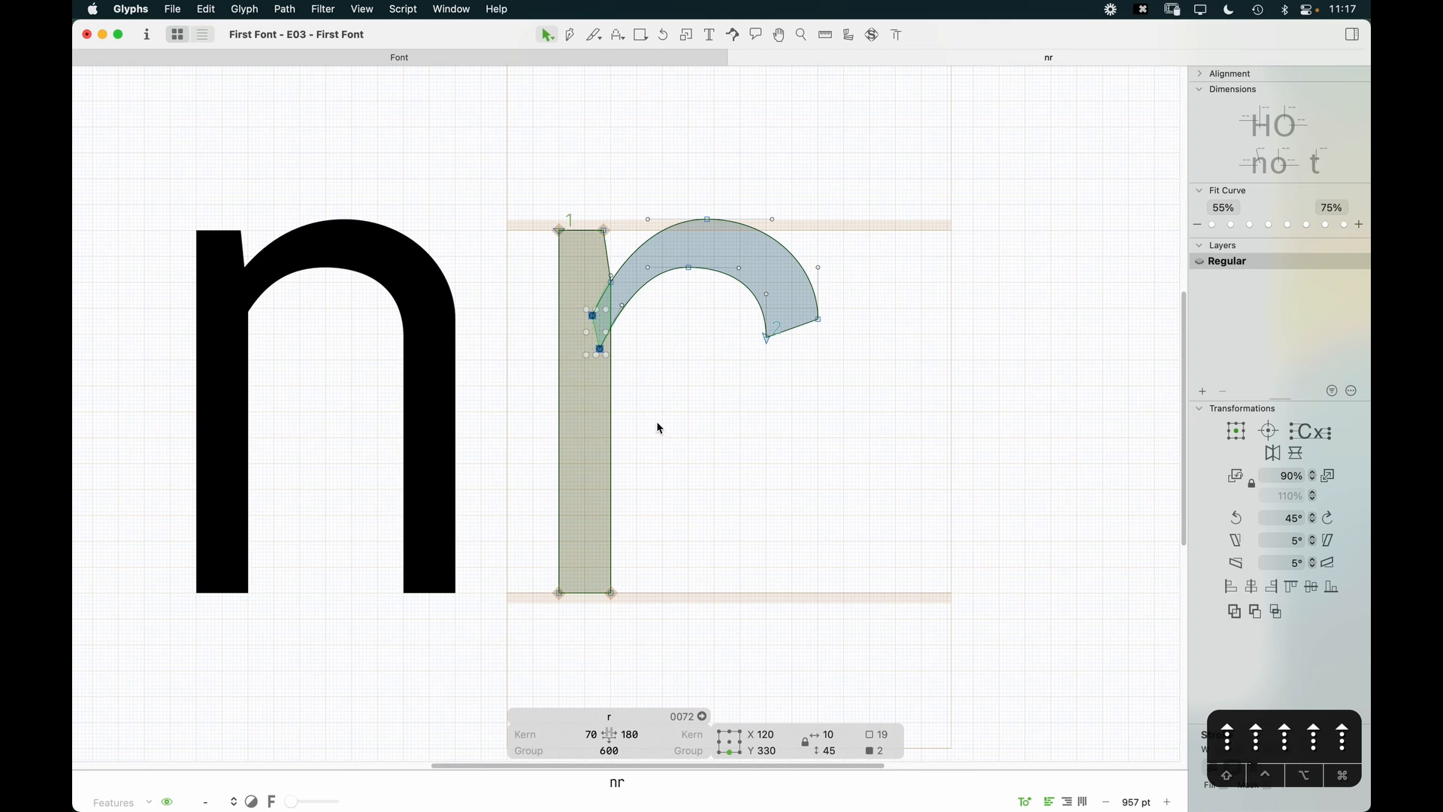
# Step: Lower the arch's bottom node inside the stem to Y 315 and preview the result
pyautogui.click(660, 406)
pyautogui.click(599, 352)
pyautogui.hotkey('shift', 'Down')
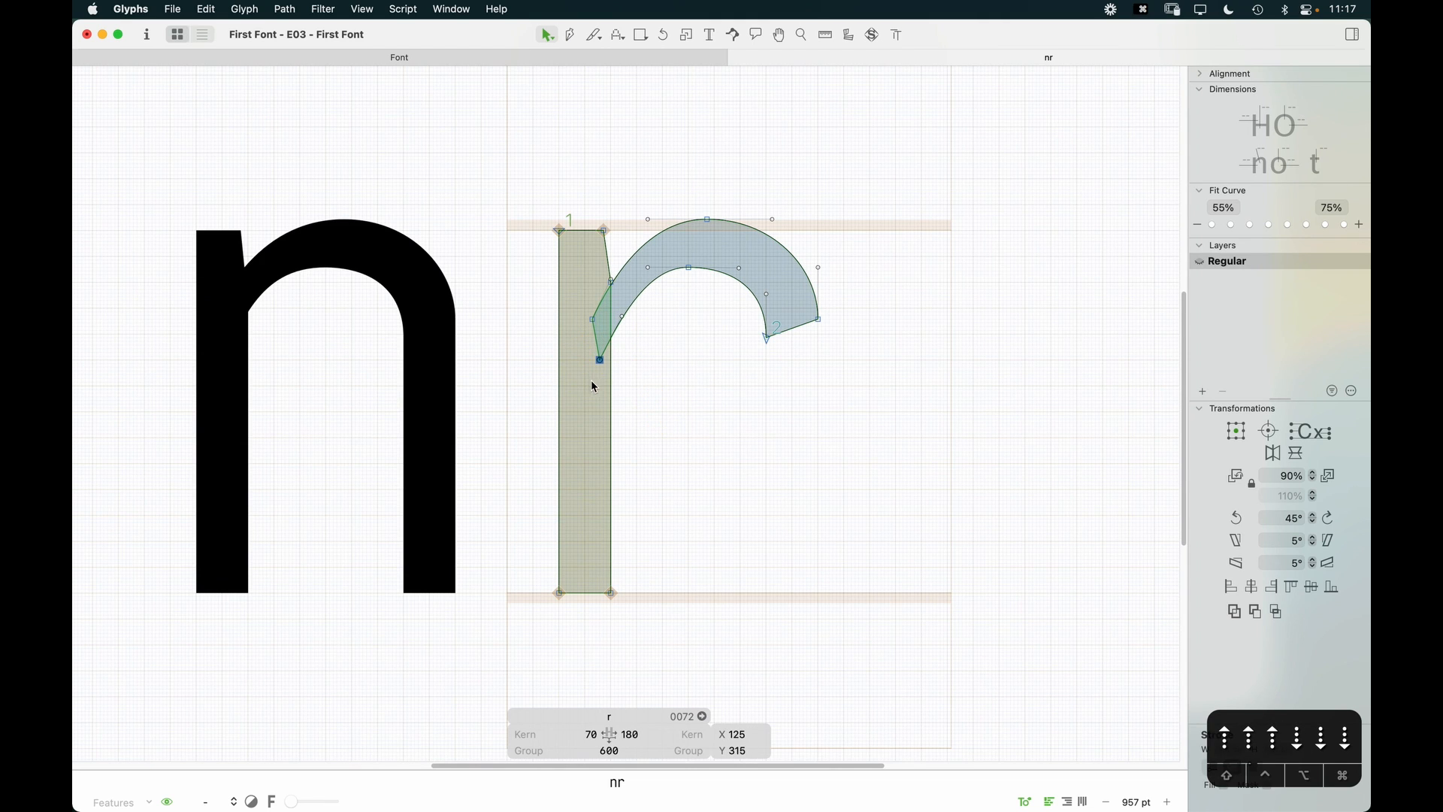
pyautogui.click(671, 378)
pyautogui.press('space')
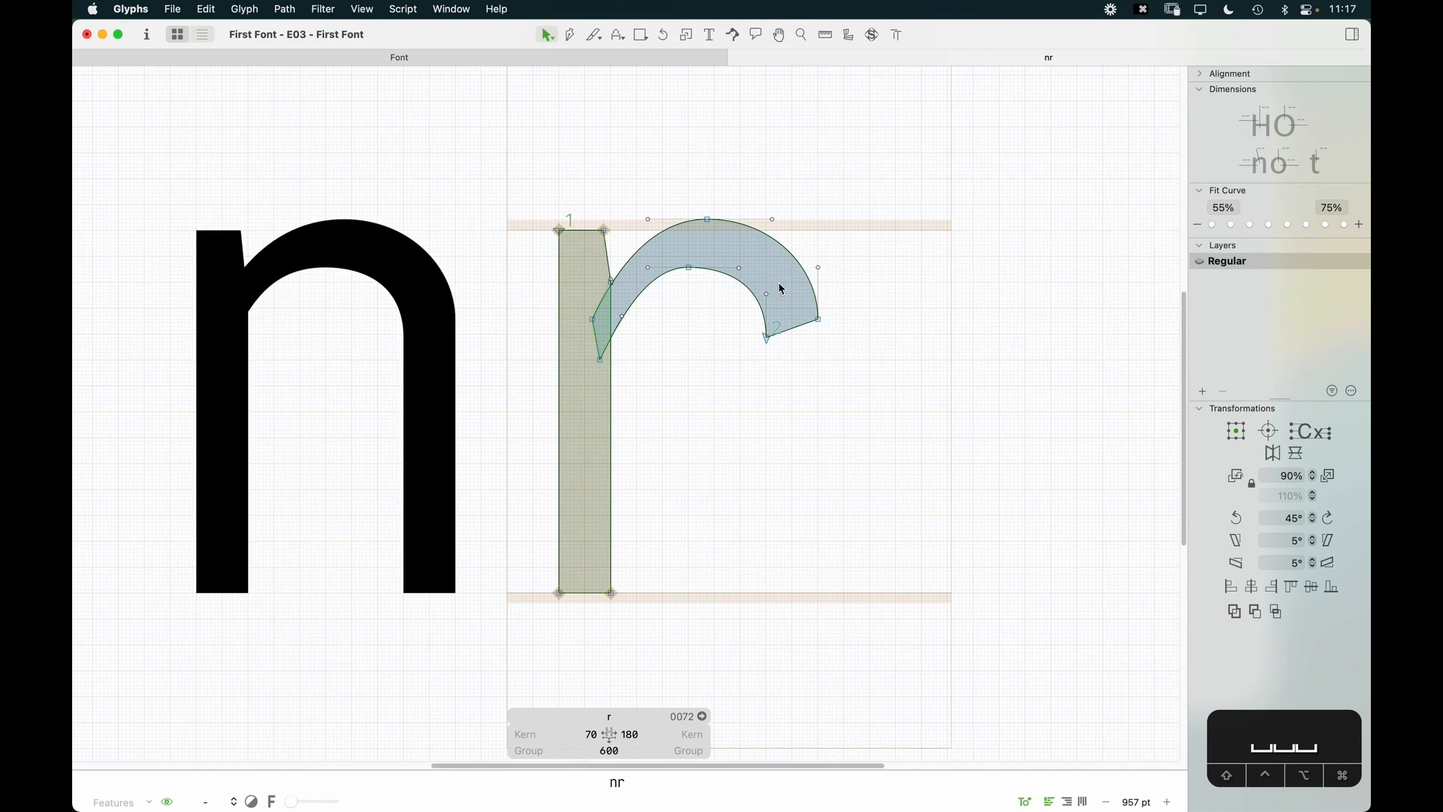
# Step: Cut diagonally across the arch just past its peak with the Knife tool and delete the severed end piece
pyautogui.press('e')
pyautogui.moveTo(726, 303); pyautogui.dragTo(784, 204)
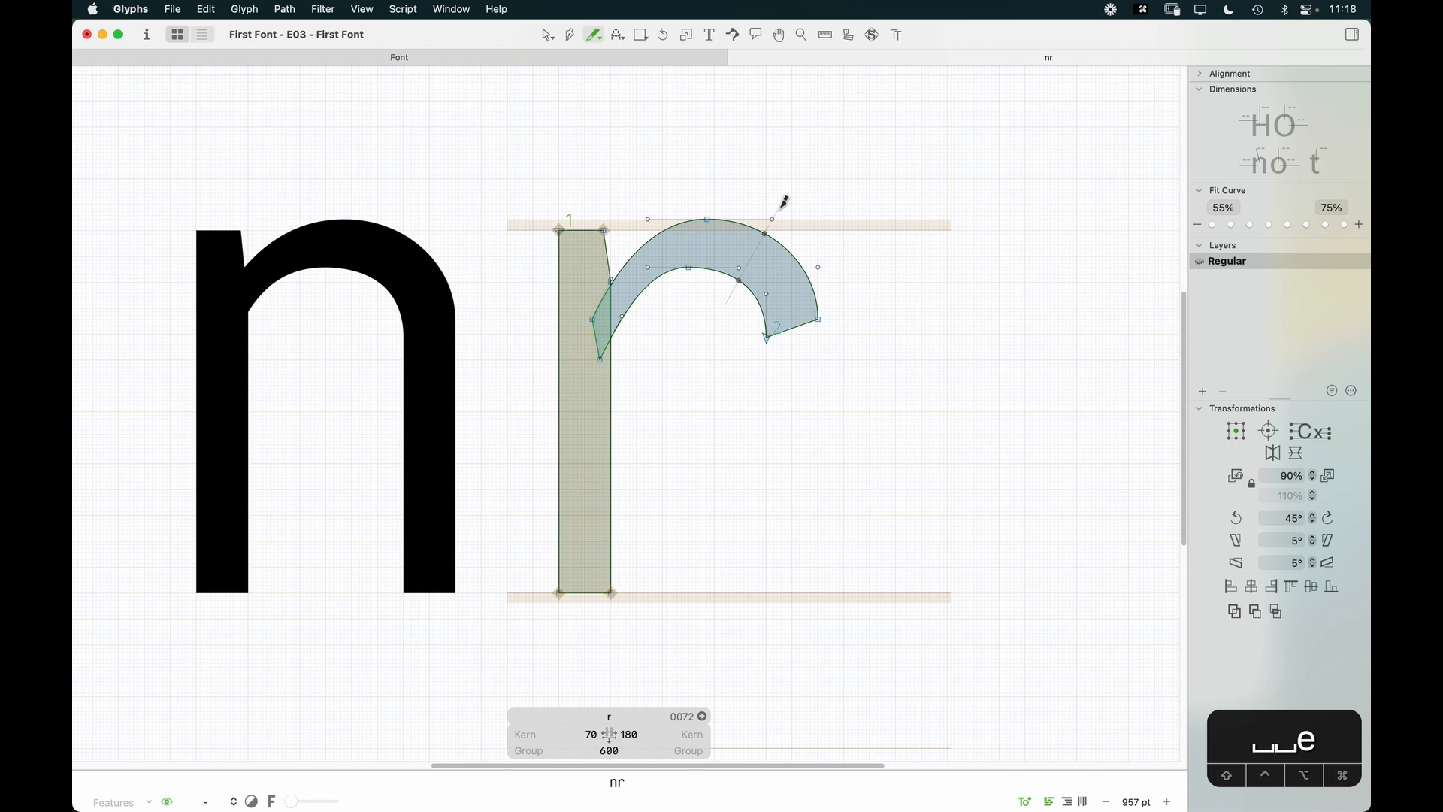
pyautogui.moveTo(786, 198); pyautogui.dragTo(786, 200)
pyautogui.press('v')
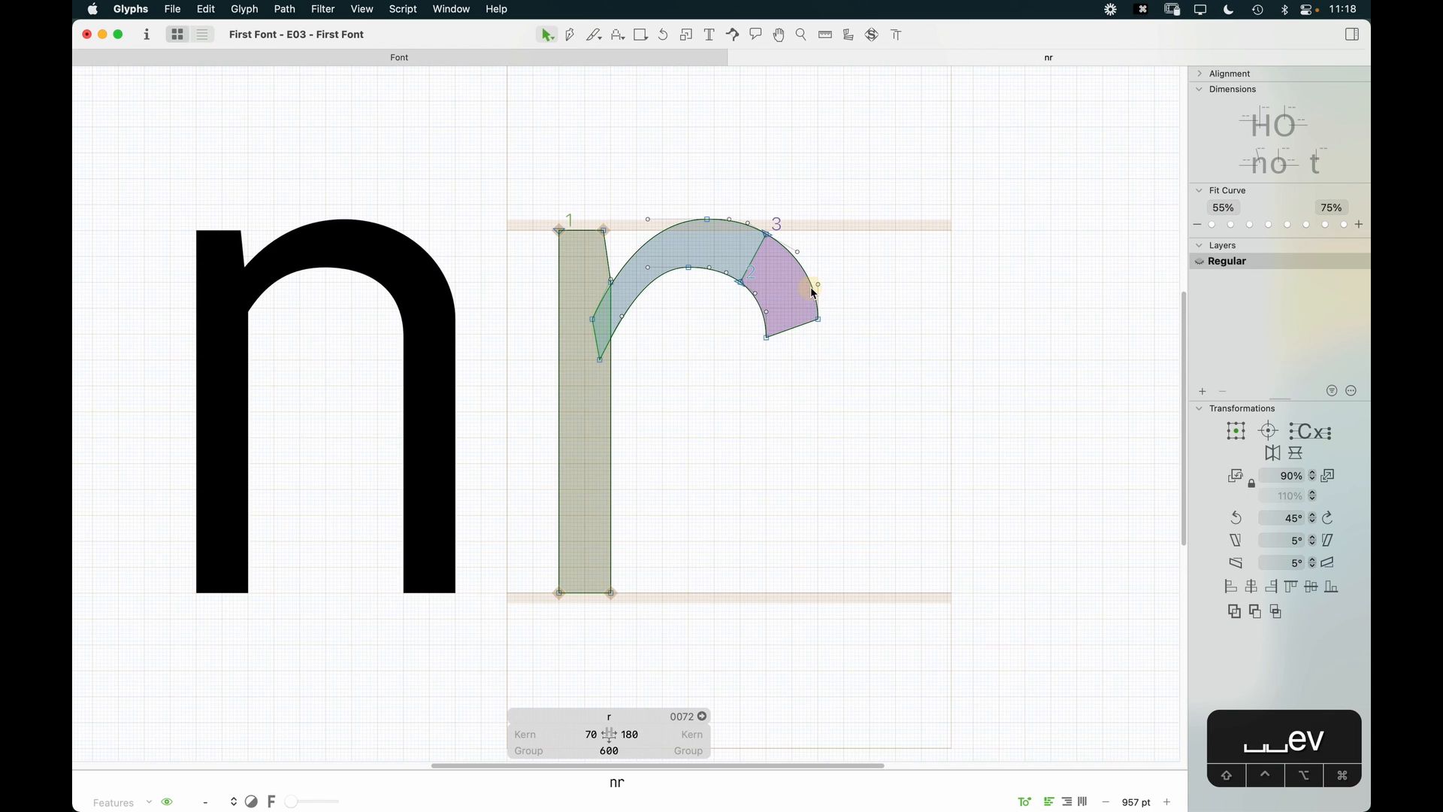
pyautogui.click(808, 290)
pyautogui.press('BackSpace')
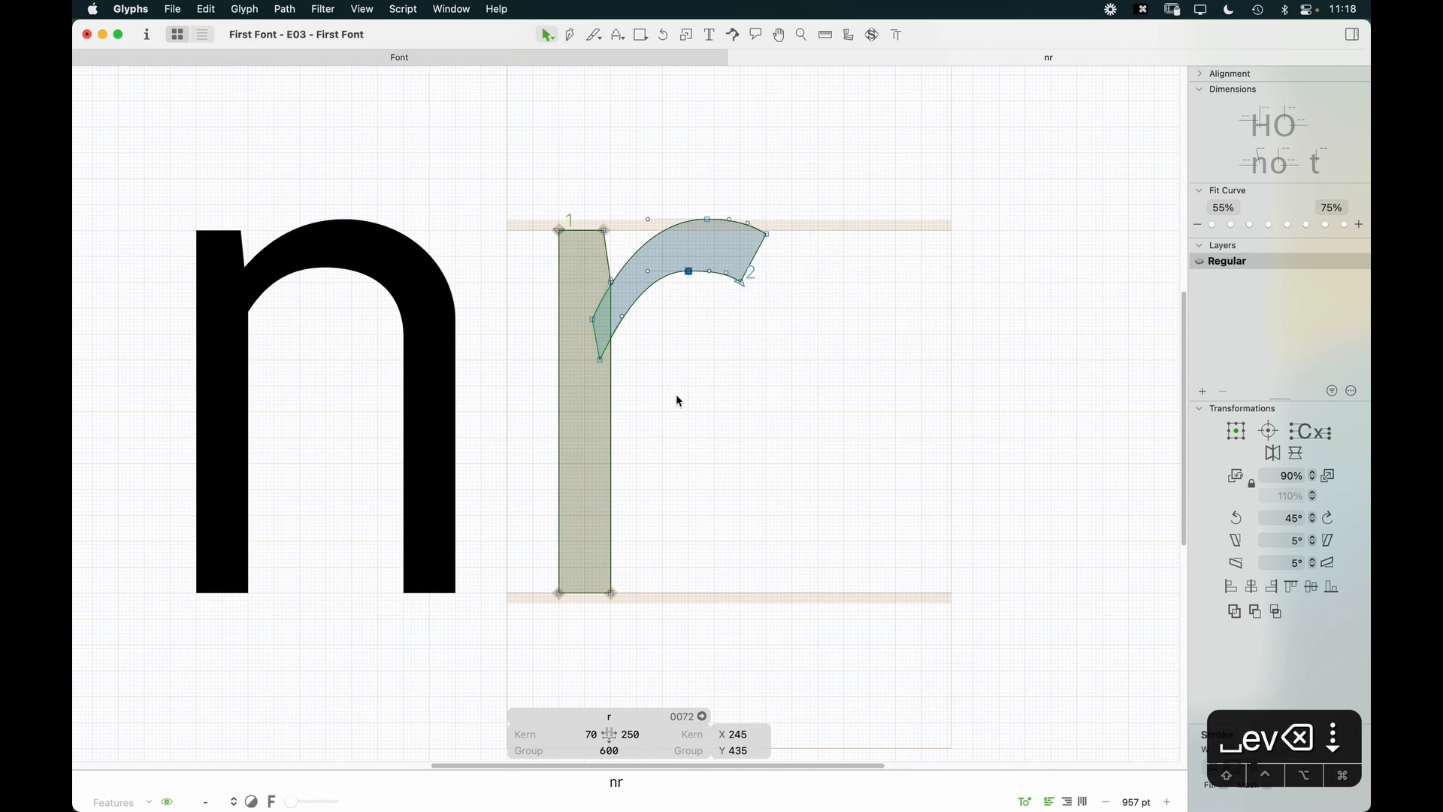
# Step: Lower the node at the top of the arch's inner curve to Y 435 and preview the filled shape
pyautogui.press('Down')
pyautogui.press('Down')
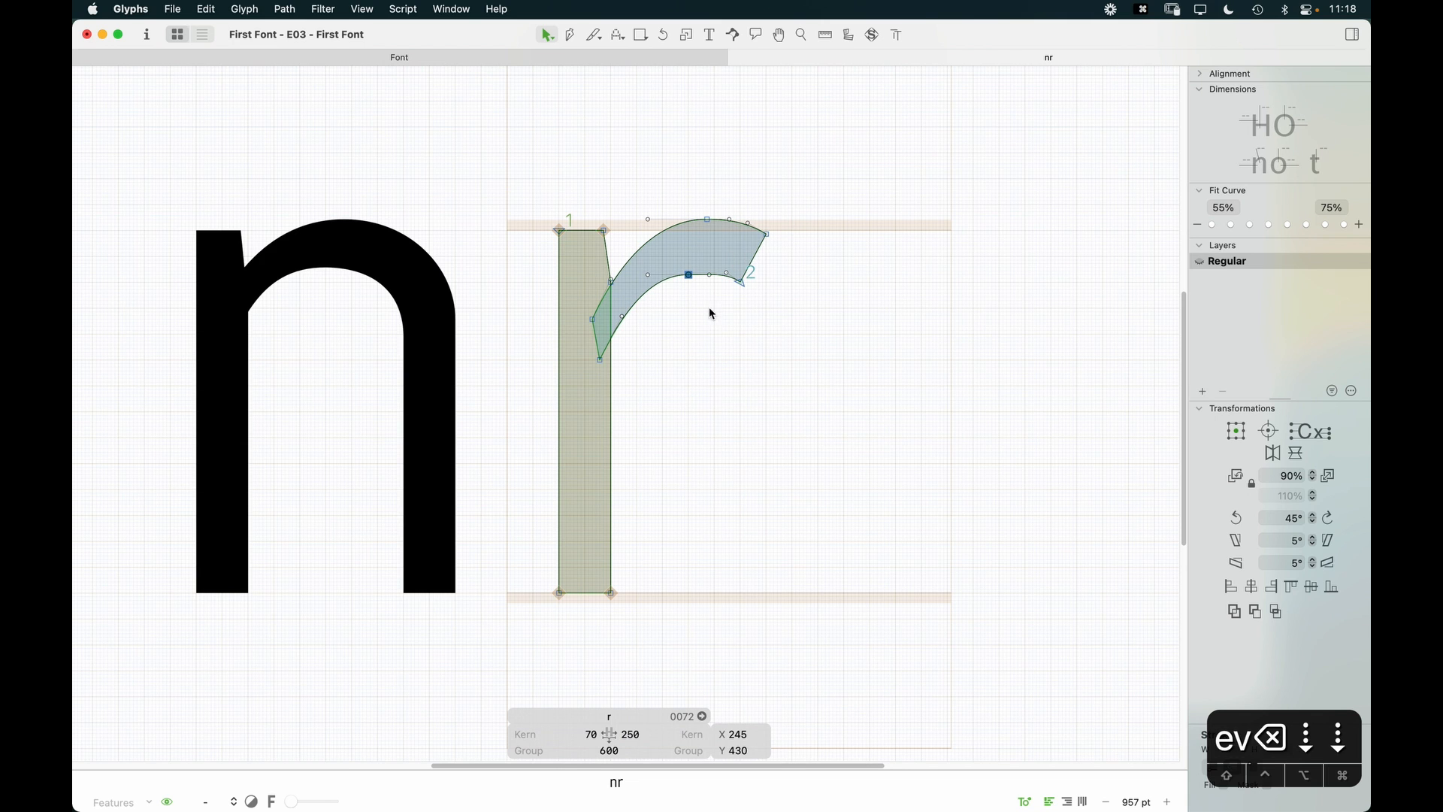
pyautogui.press('z')
pyautogui.click(707, 218)
pyautogui.press('v')
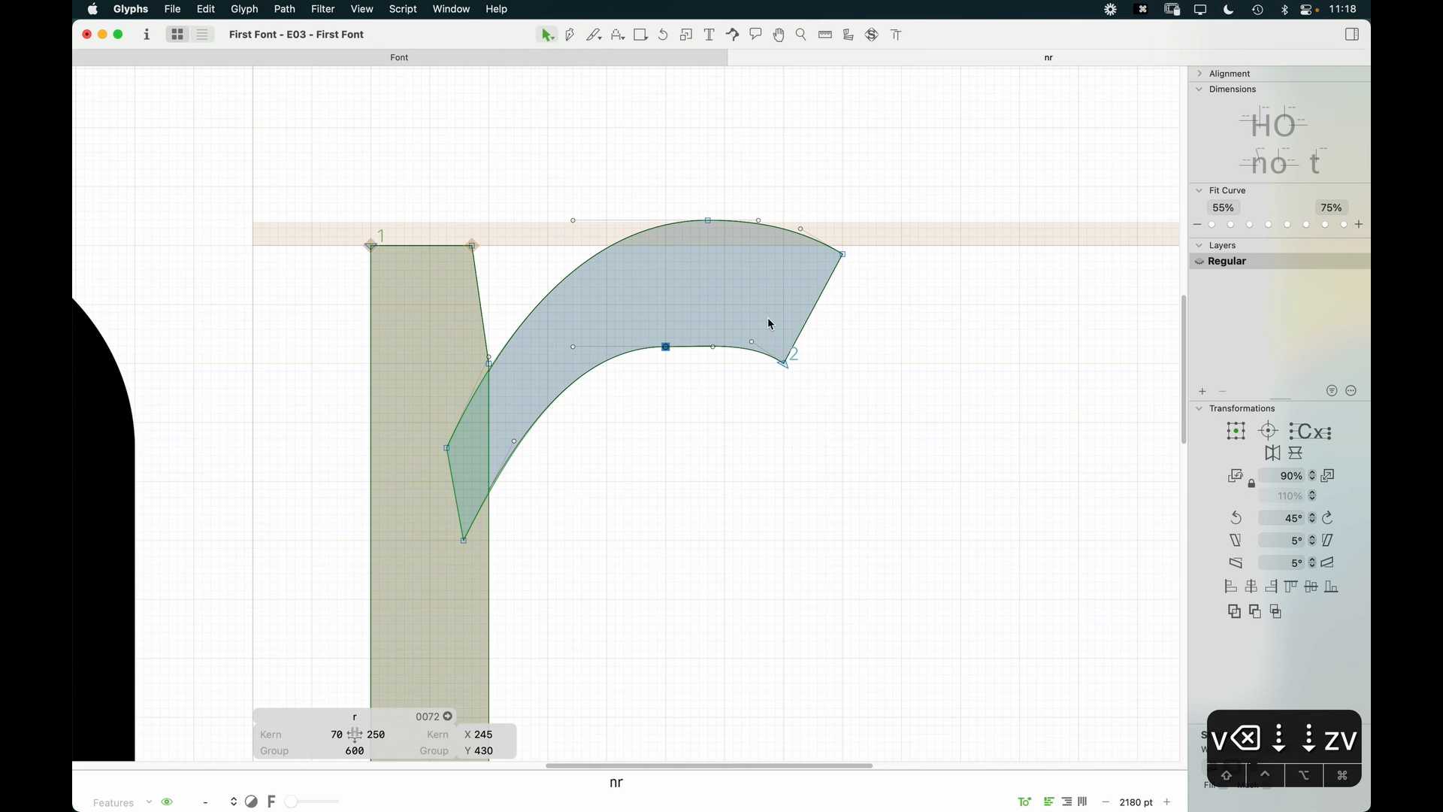
pyautogui.click(752, 342)
pyautogui.click(666, 346)
pyautogui.press('Up')
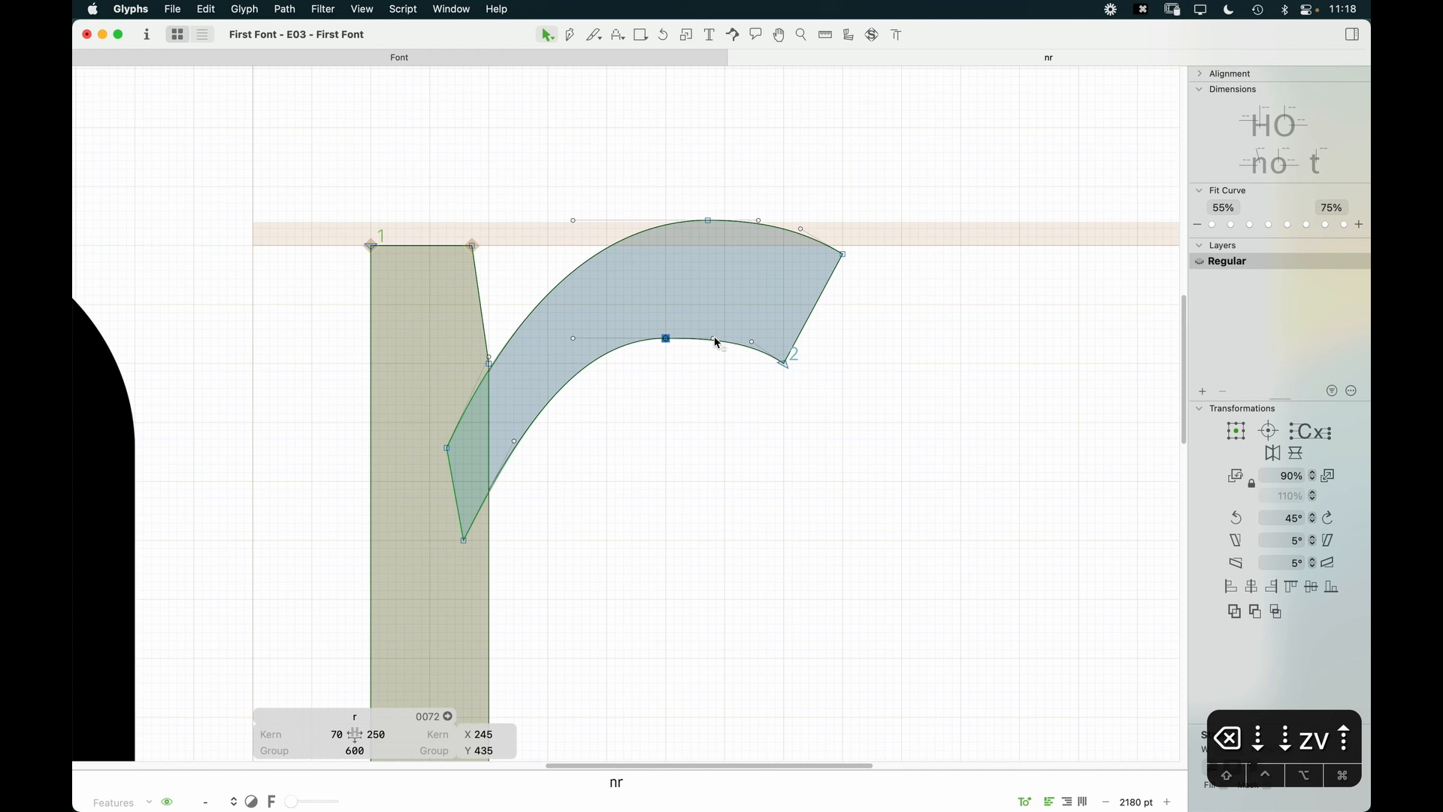
pyautogui.click(714, 340)
pyautogui.press('space')
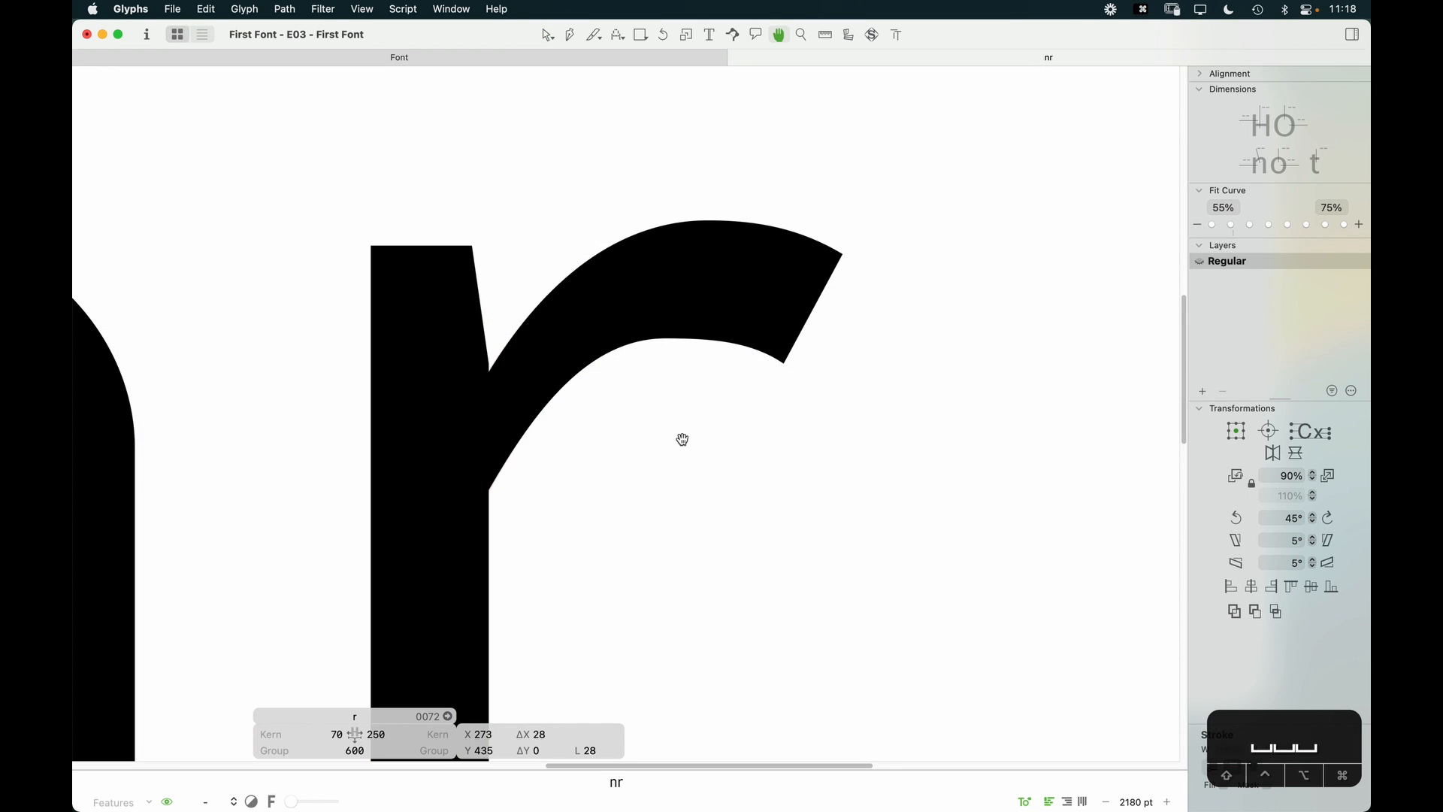
# Step: Reposition the curve handles at the arch's cut end, the outer one to X 320, Y 500 and the inner one to X 290, Y 430
pyautogui.press('z')
pyautogui.click(799, 245)
pyautogui.press('v')
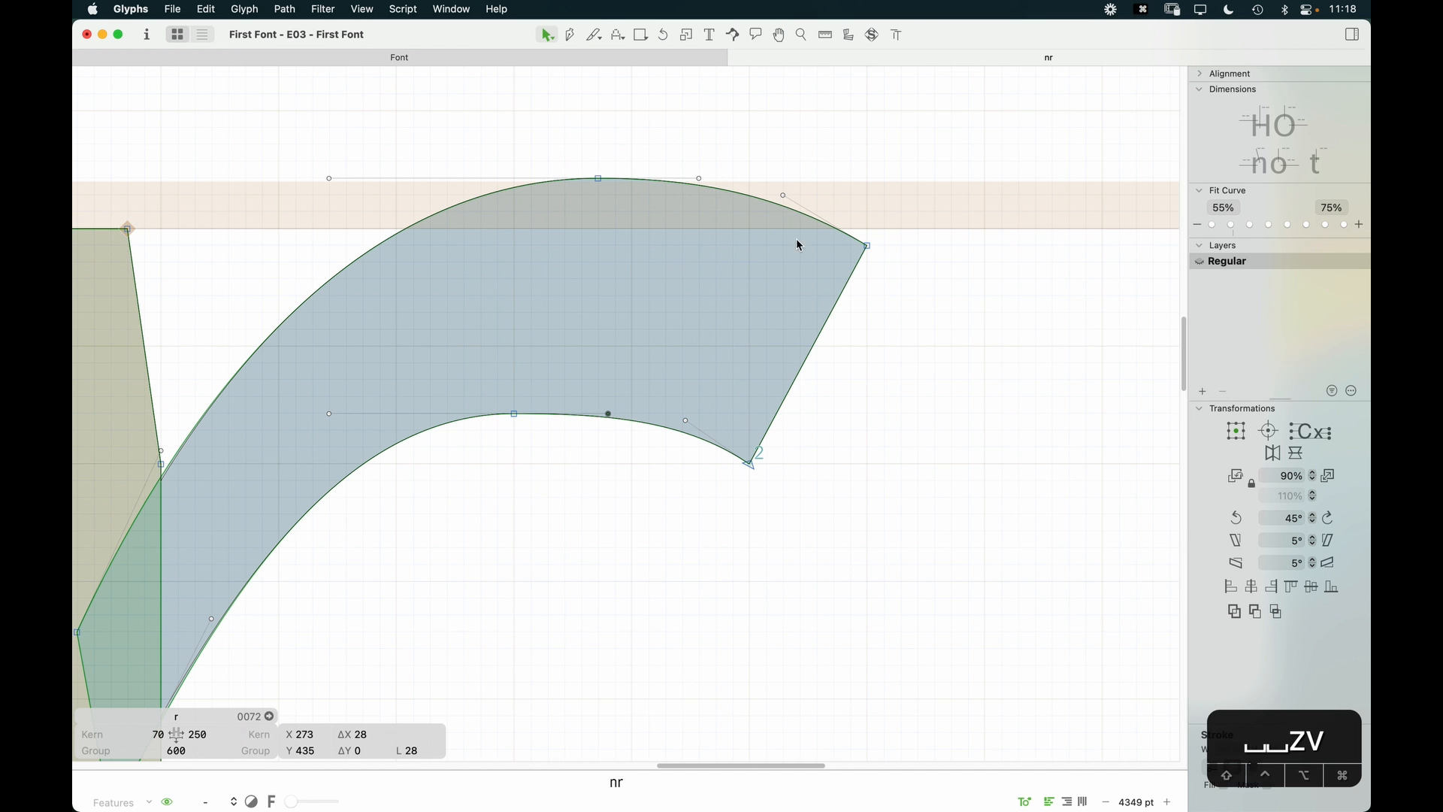
pyautogui.click(782, 199)
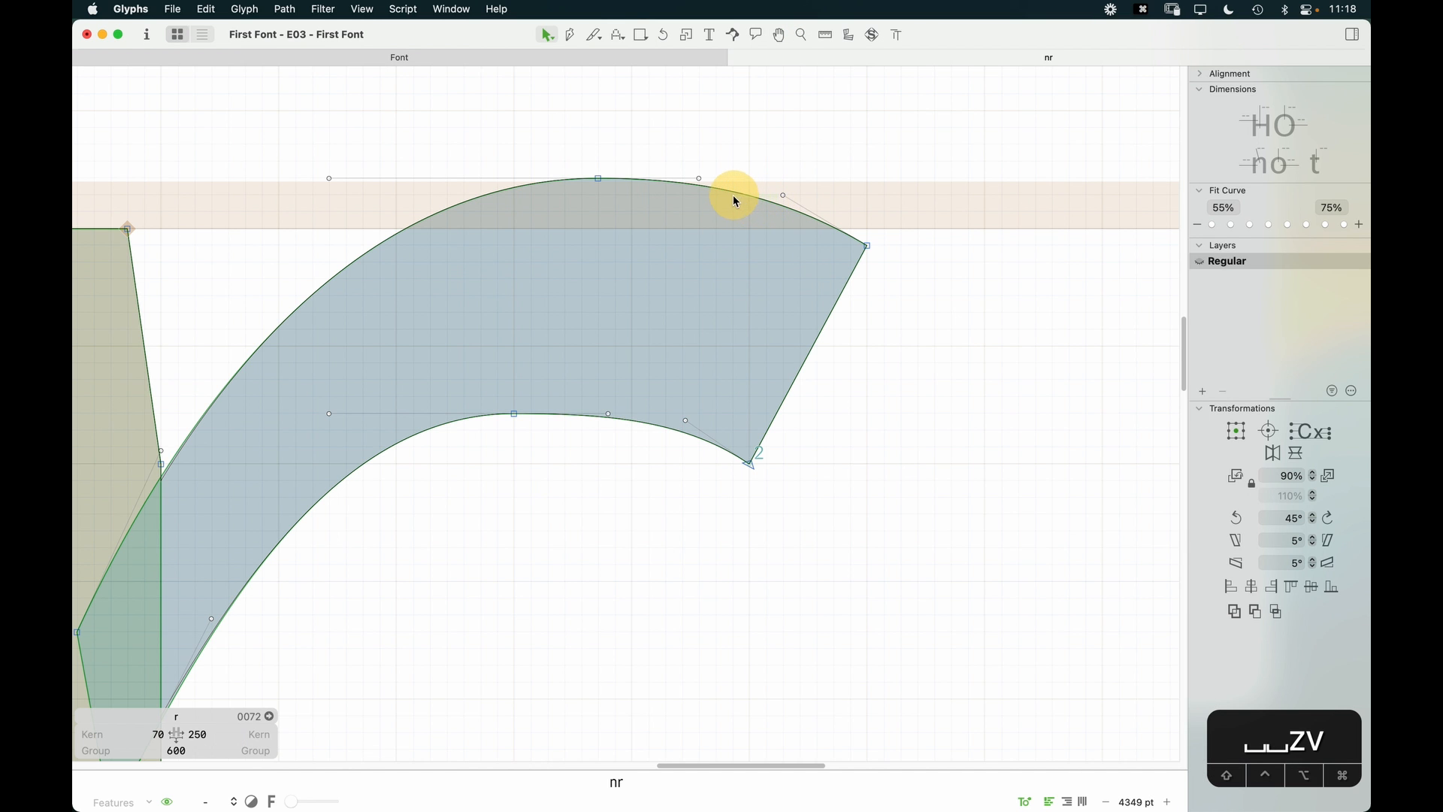
pyautogui.click(774, 194)
pyautogui.click(763, 197)
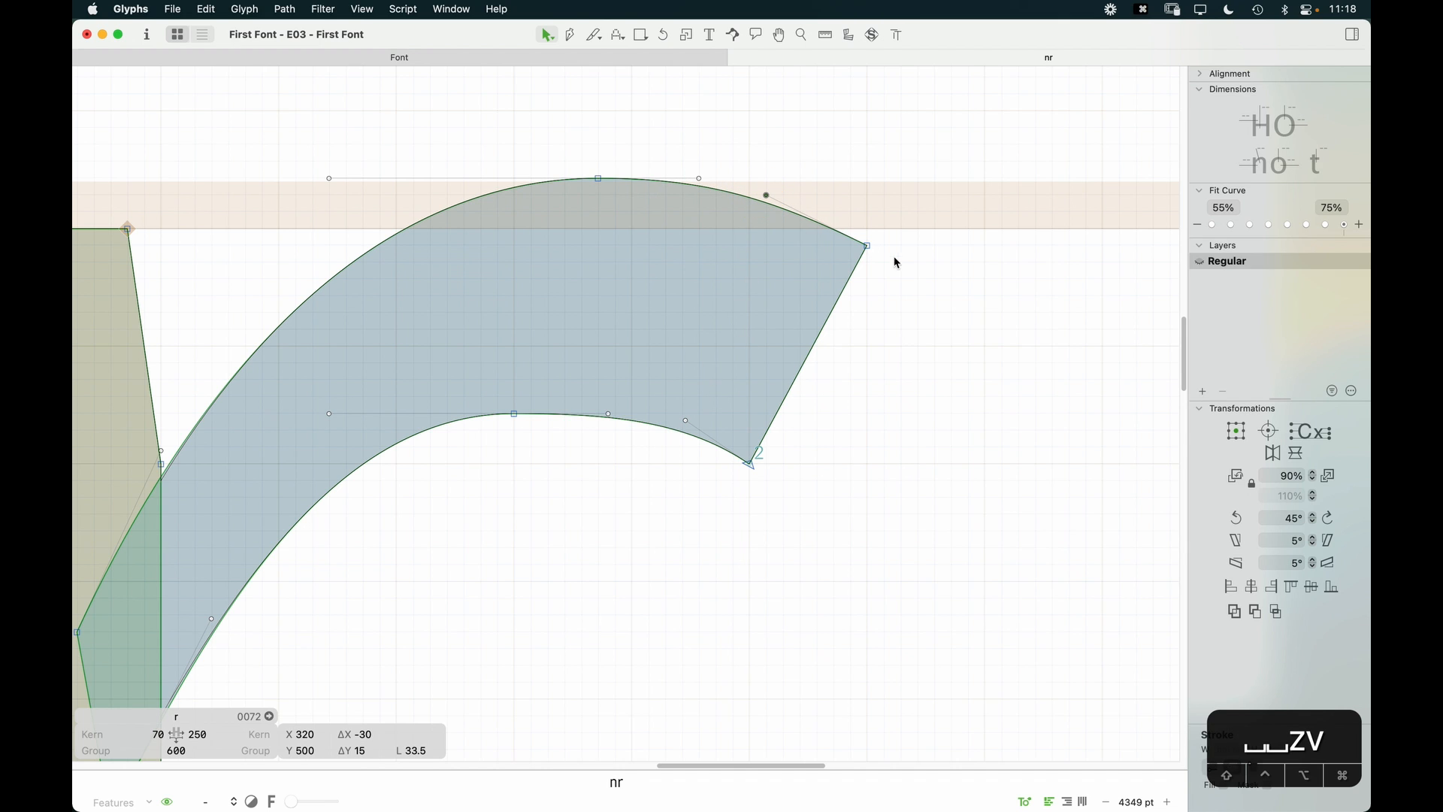
pyautogui.moveTo(681, 424); pyautogui.dragTo(666, 431)
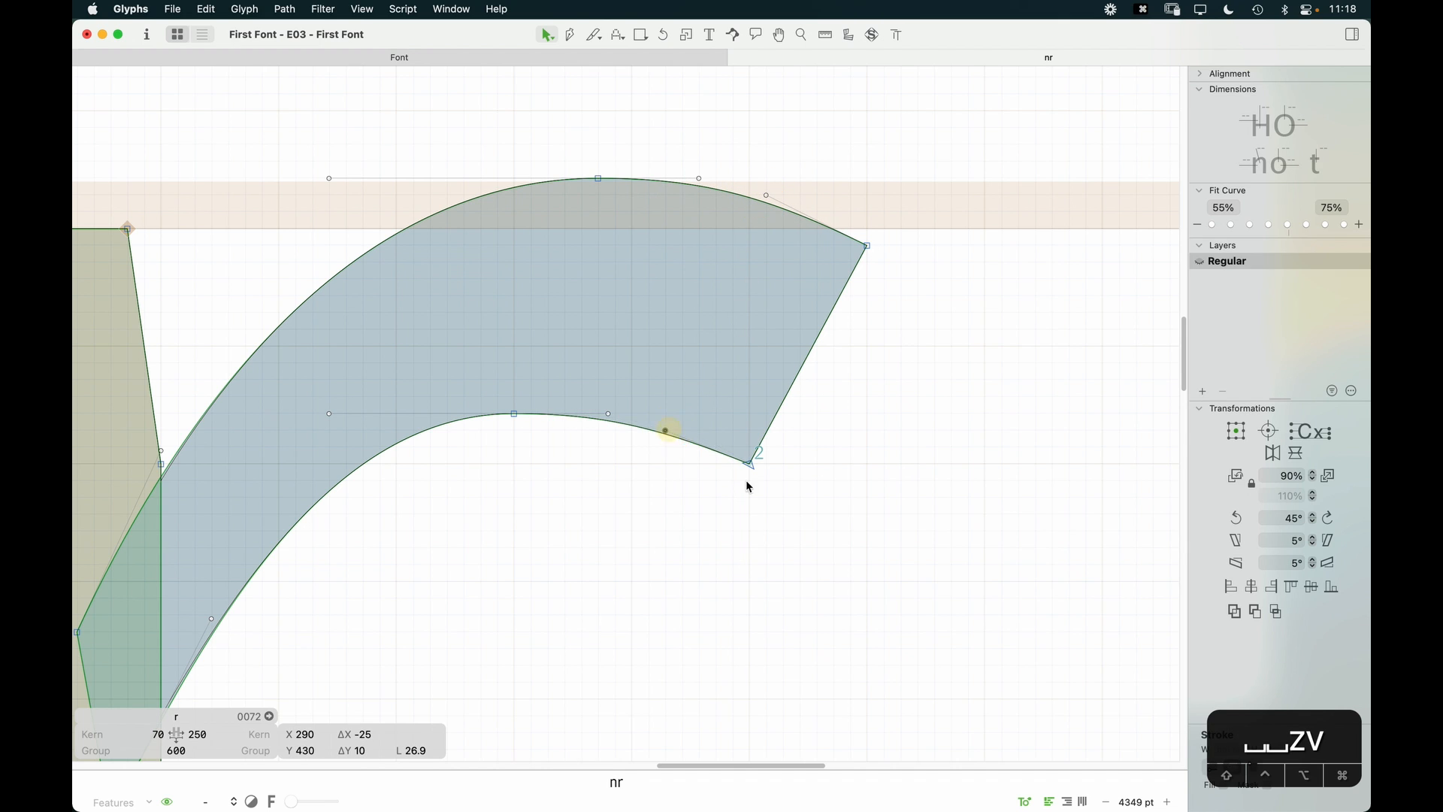
# Step: Try raising the lower corner of the arch's cut end to Y 425
pyautogui.click(756, 454)
pyautogui.moveTo(758, 455); pyautogui.dragTo(757, 450)
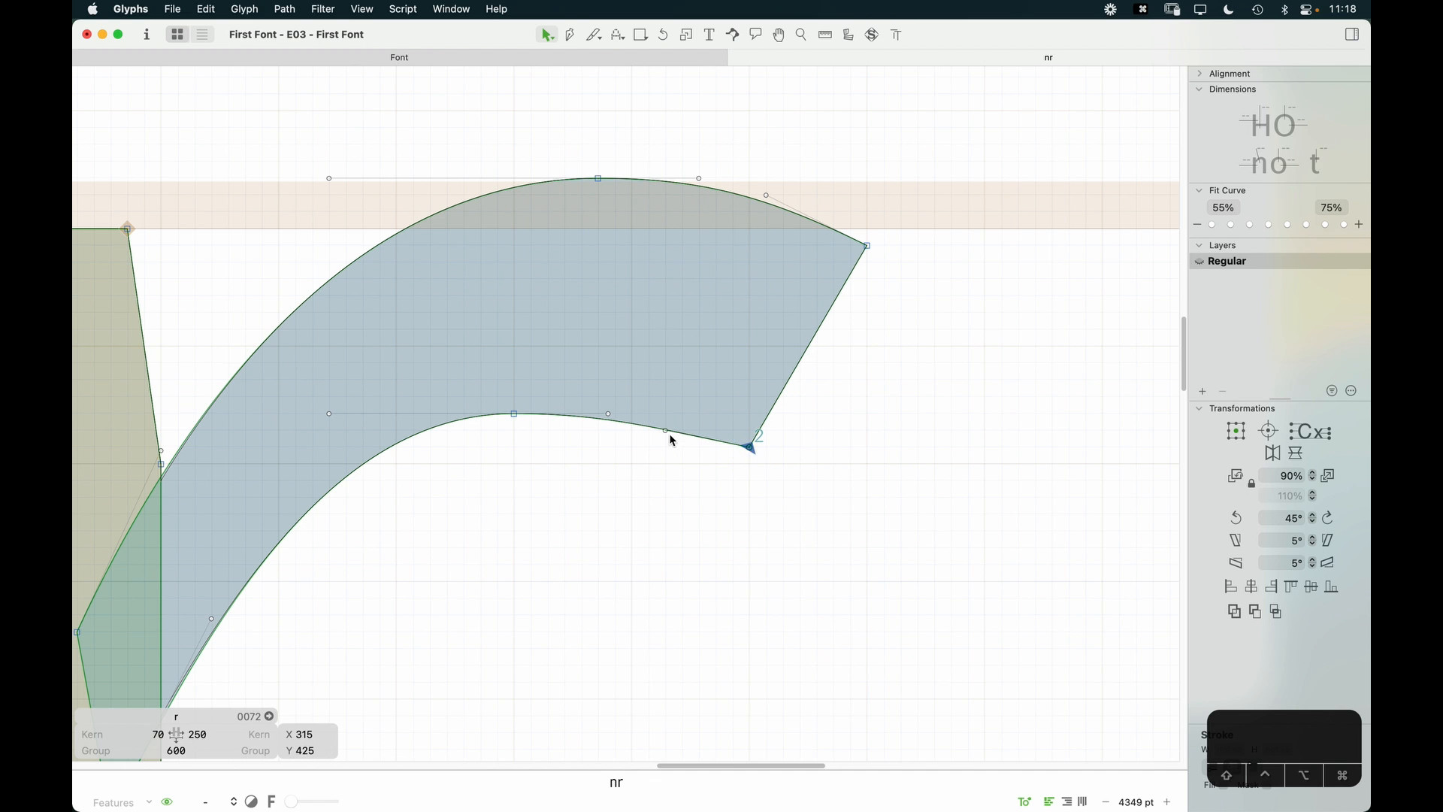
pyautogui.moveTo(670, 436)
pyautogui.mouseDown()
pyautogui.moveTo(697, 430)
pyautogui.moveTo(665, 414)
pyautogui.mouseUp()
pyautogui.click(577, 459)
pyautogui.press('space')
pyautogui.moveTo(720, 460); pyautogui.dragTo(783, 439)
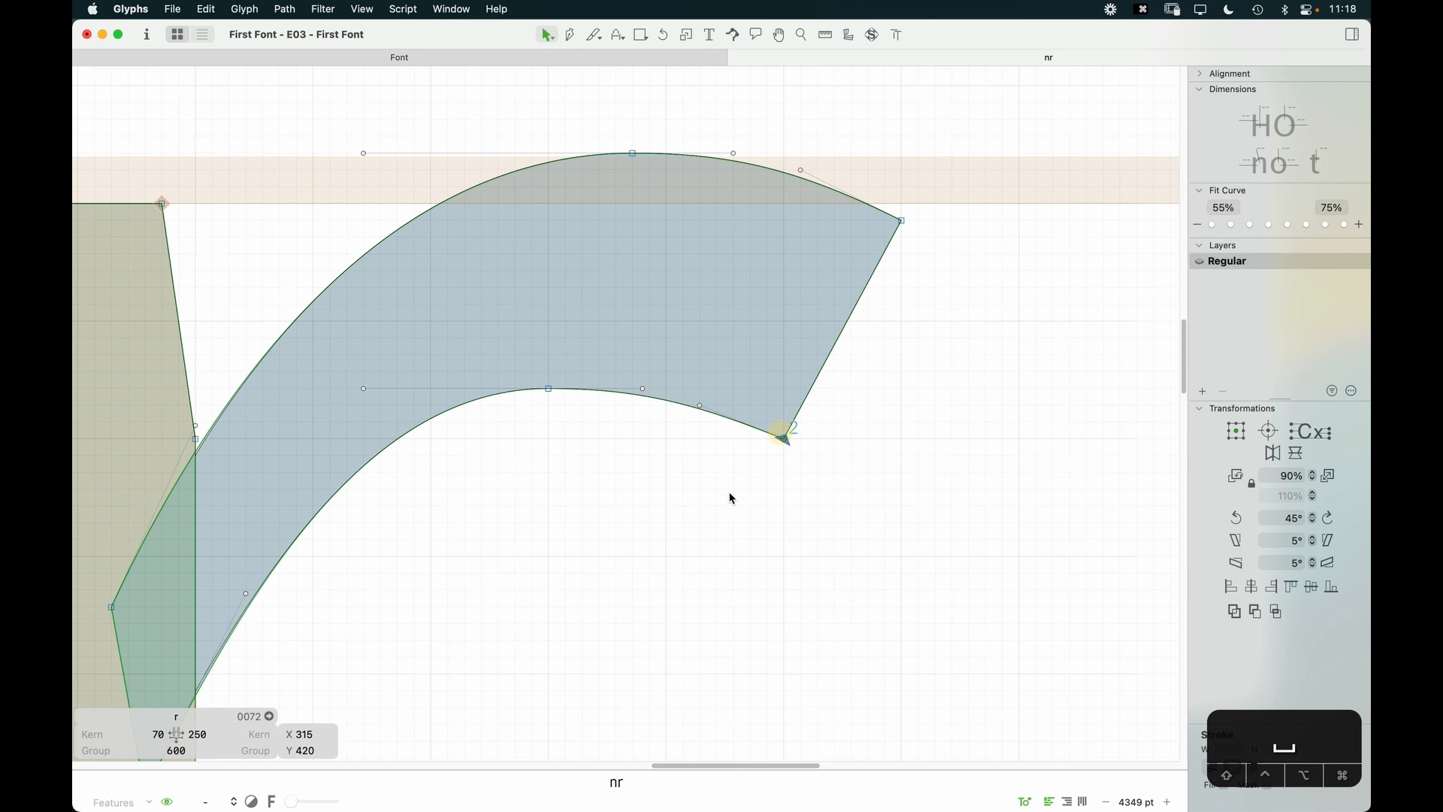
# Step: Shift the inner curve's top node to X 240 and set its horizontal handles to X 275 and X 200
pyautogui.click(647, 411)
pyautogui.moveTo(643, 389); pyautogui.dragTo(557, 352)
pyautogui.press('super+minus')
pyautogui.press('super+minus')
pyautogui.press('space')
pyautogui.hotkey('alt', 'Left')
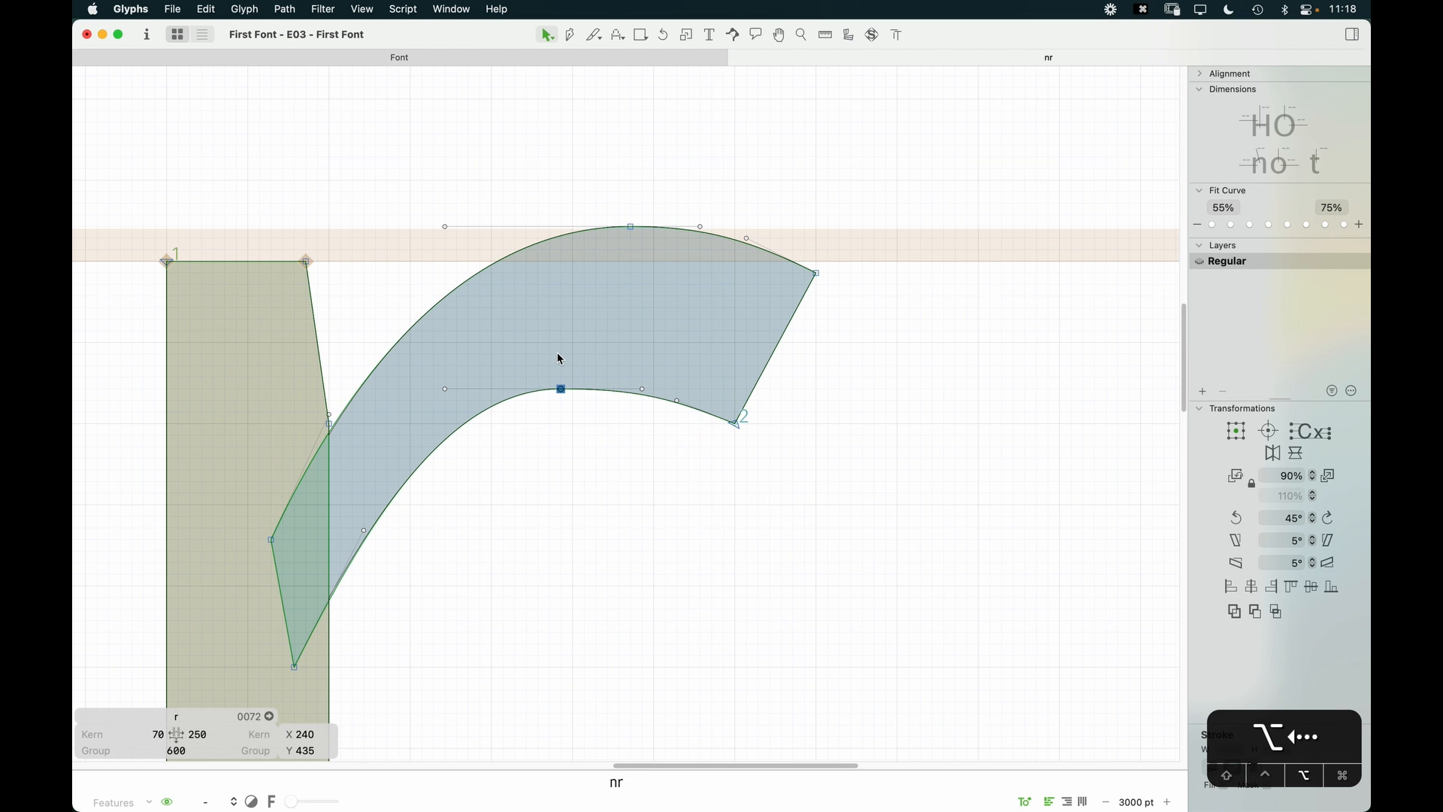
pyautogui.press('Tab')
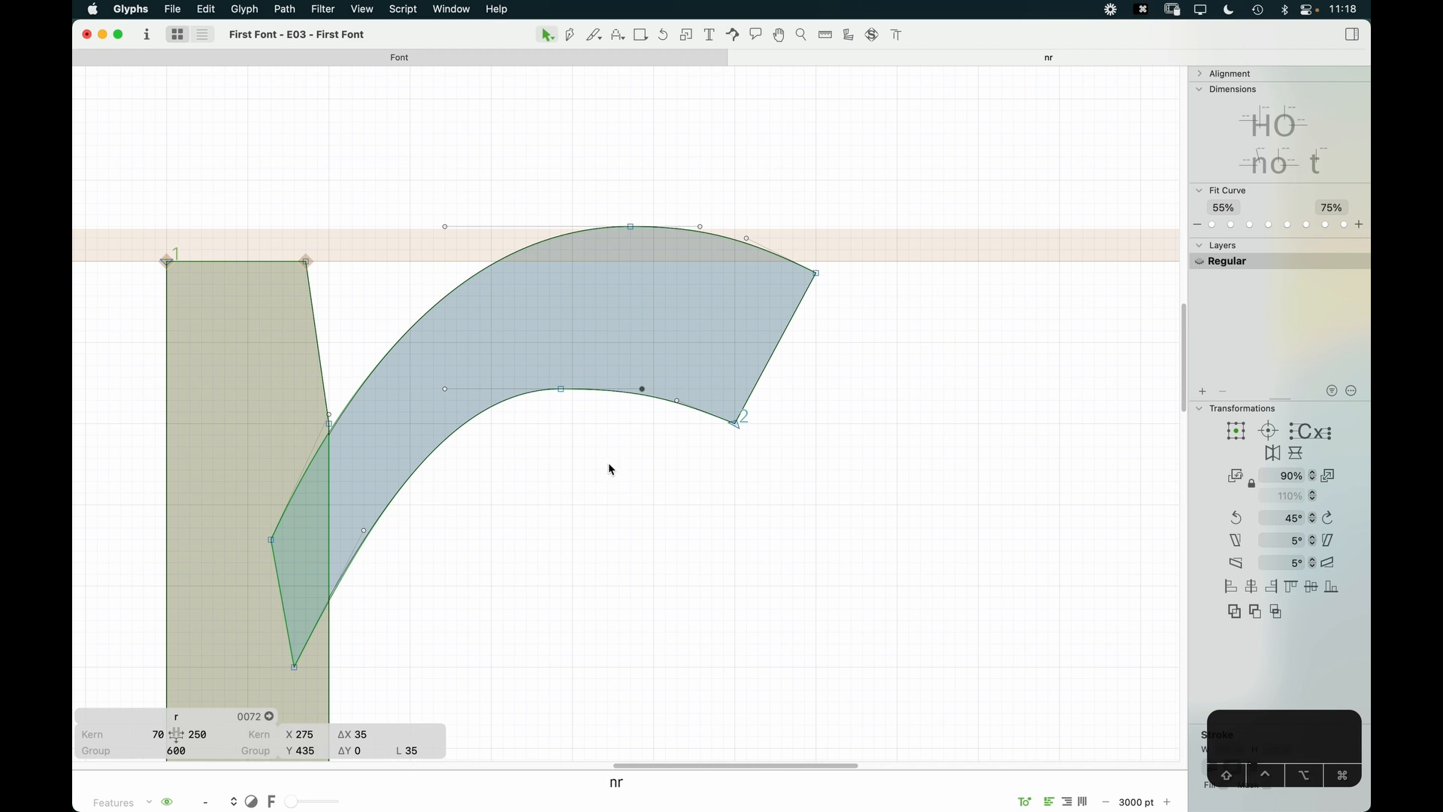
pyautogui.click(446, 388)
pyautogui.hotkey('shift', 'Right')
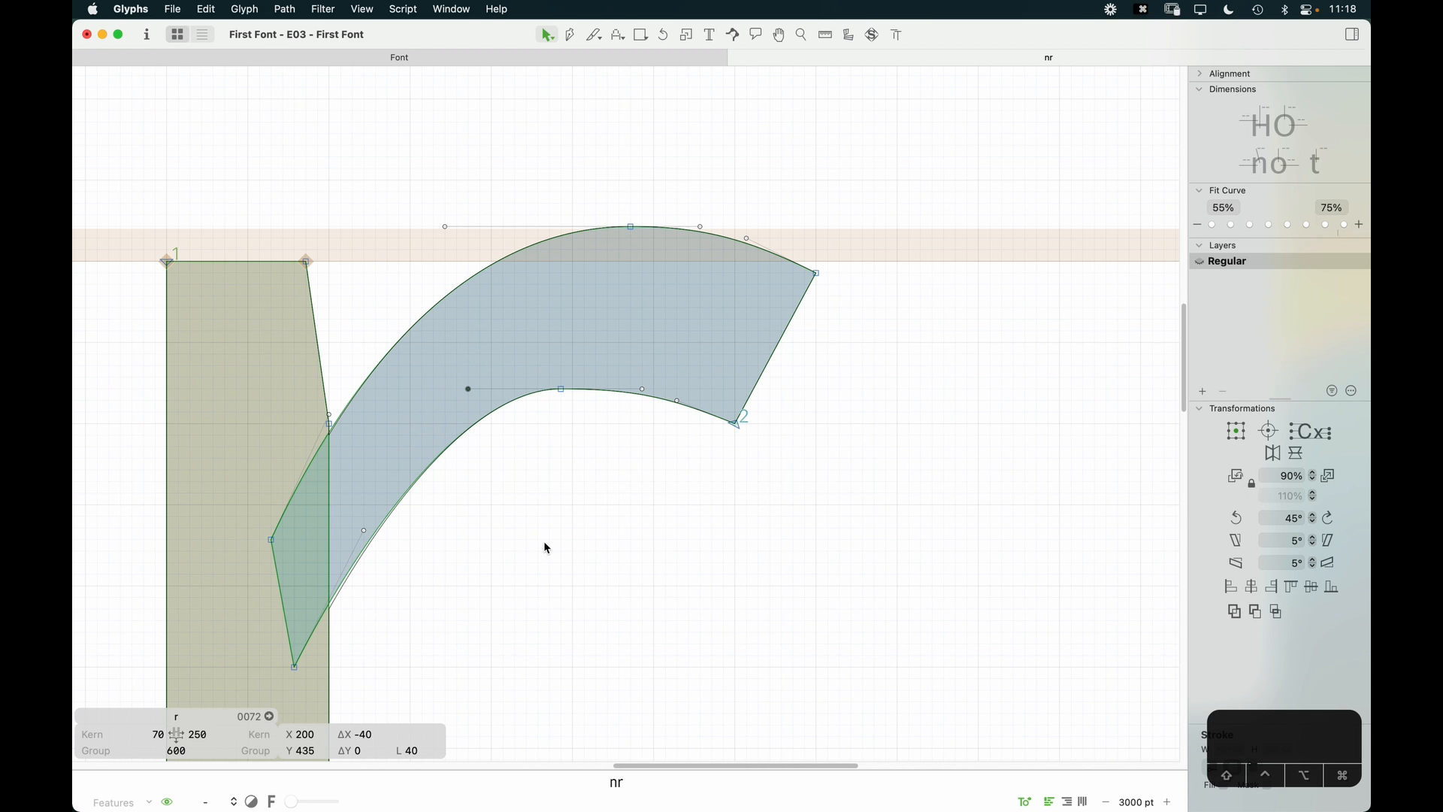
# Step: Lengthen the stem-side handles of the arch's two top nodes together, placing the selection at X 180, Y 435
pyautogui.press('space')
pyautogui.press('super+minus')
pyautogui.moveTo(612, 554); pyautogui.dragTo(796, 466)
pyautogui.press('z')
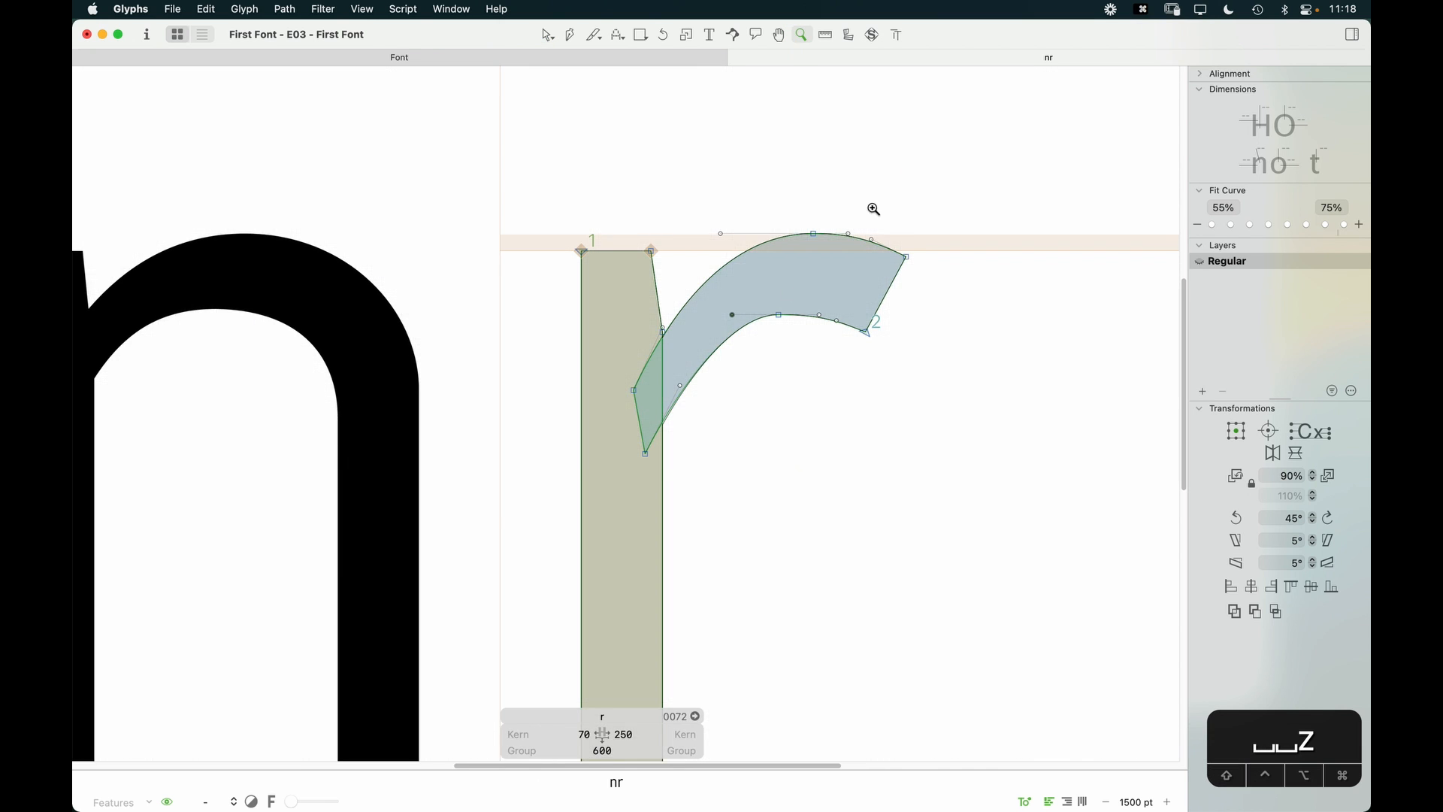
pyautogui.click(873, 209)
pyautogui.press('v')
pyautogui.moveTo(511, 158); pyautogui.dragTo(602, 391)
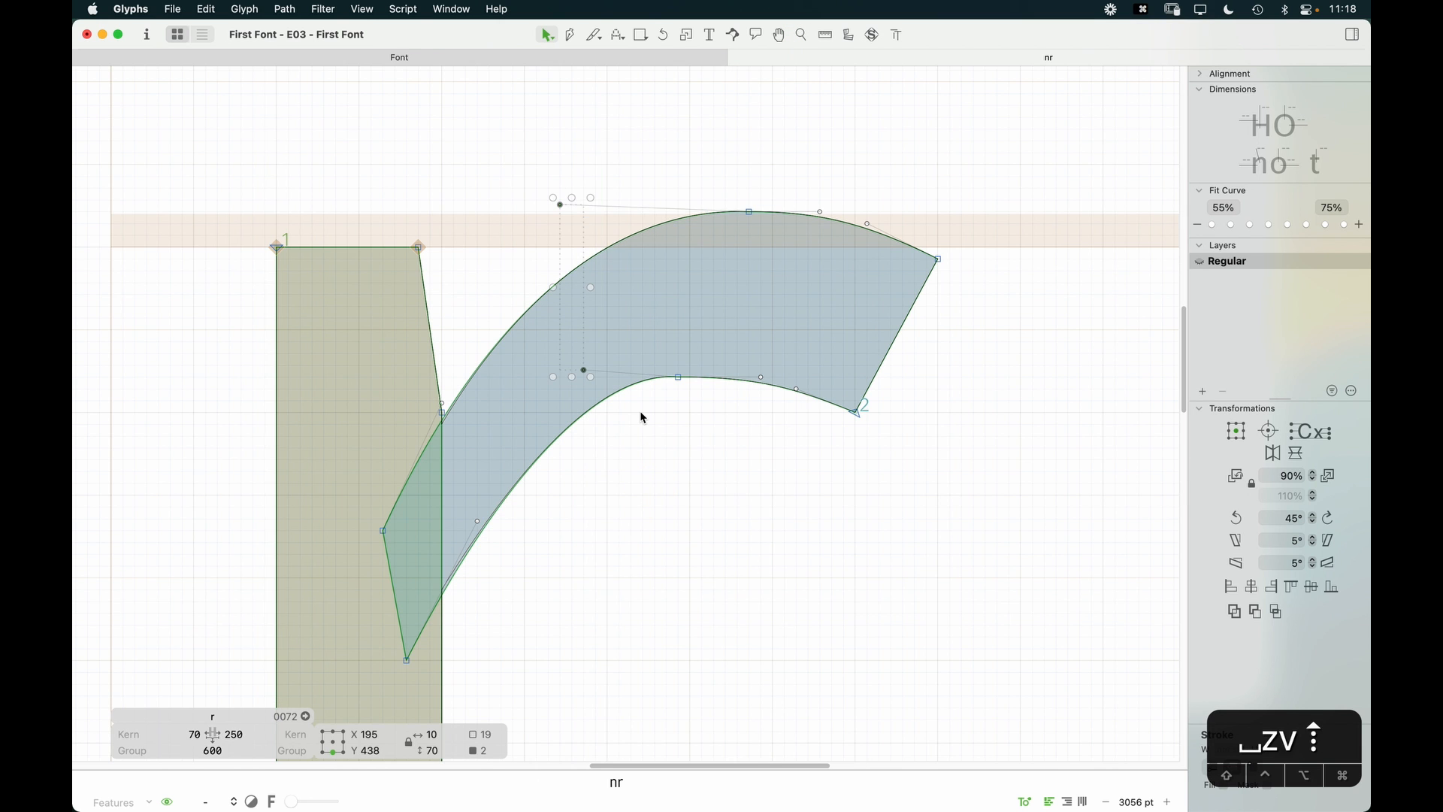
pyautogui.press('Left')
pyautogui.press('Left')
pyautogui.press('Left')
pyautogui.press('Down')
pyautogui.press('Down')
pyautogui.press('Down')
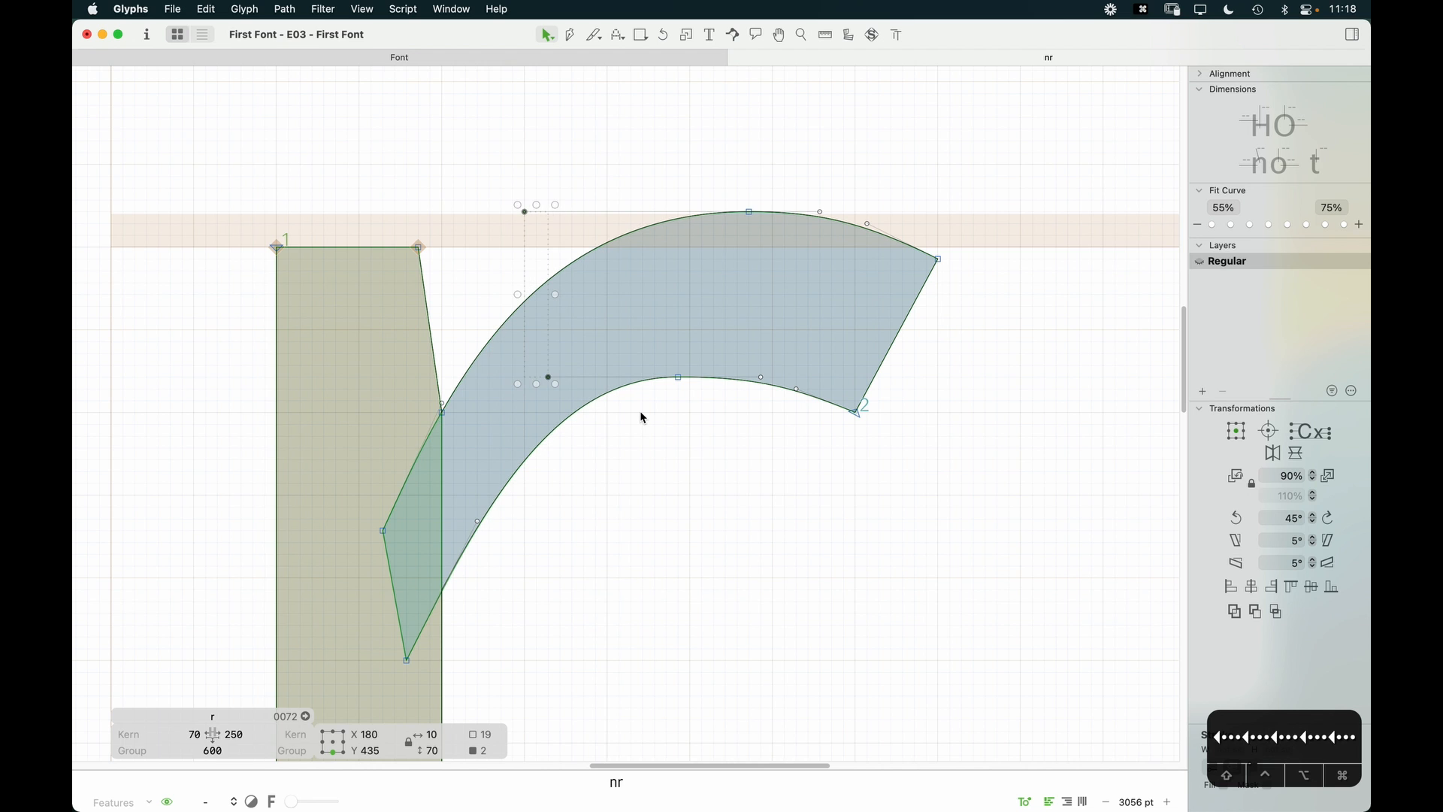
# Step: Shift the two curve handles where the arch joins the stem leftward together, placing the selection at X 138.5, Y 374
pyautogui.press('super+minus')
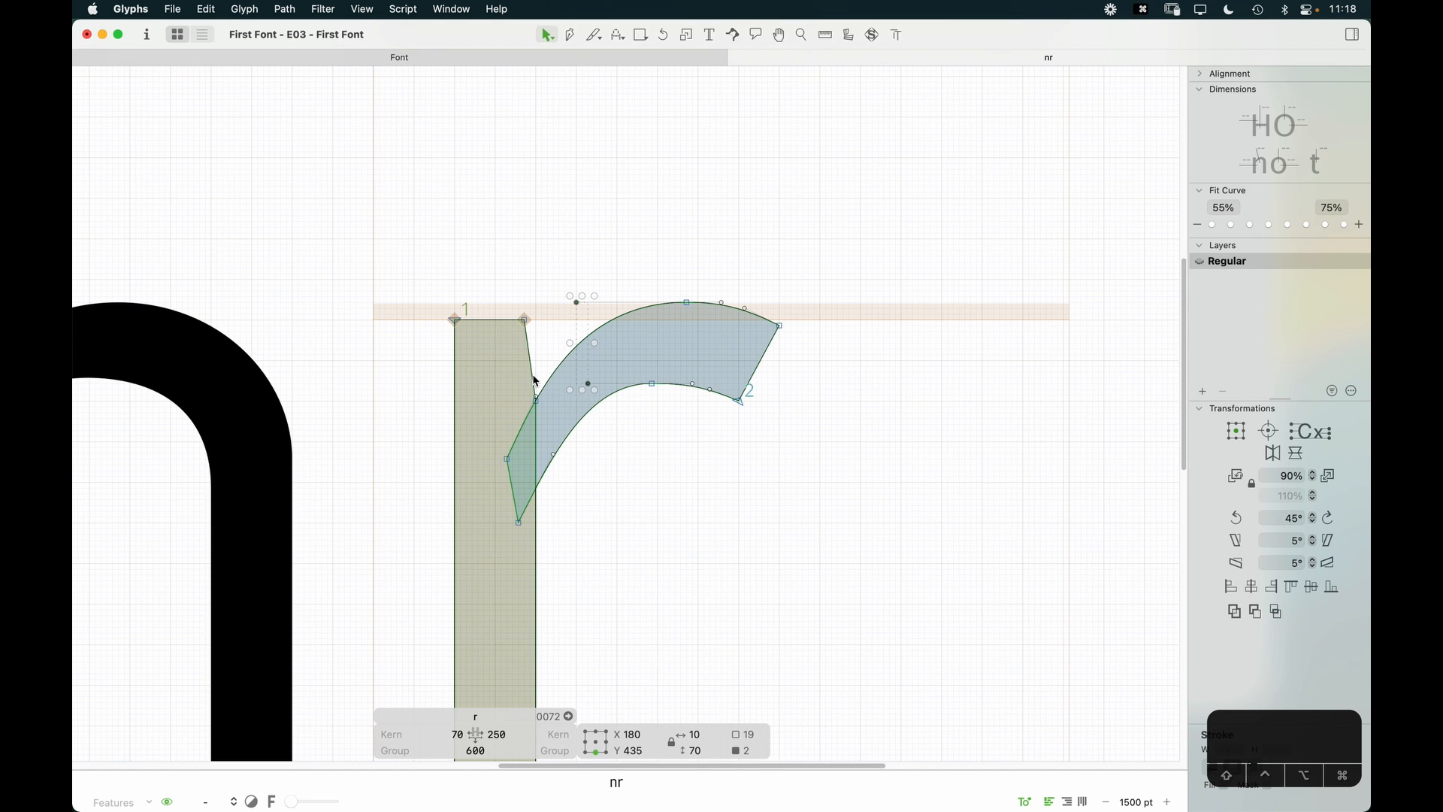
pyautogui.press('z')
pyautogui.click(557, 422)
pyautogui.press('v')
pyautogui.click(635, 237)
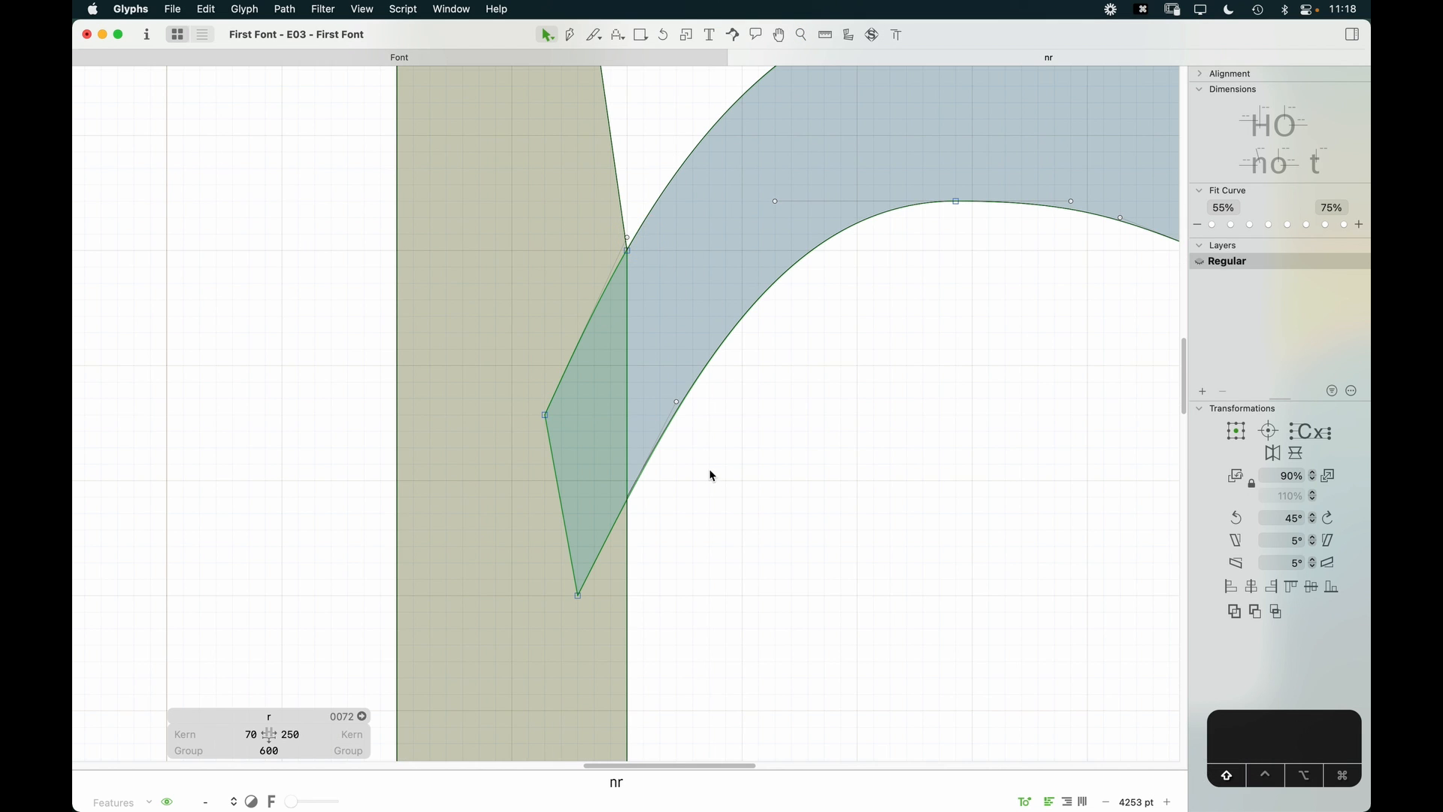
pyautogui.click(628, 237)
pyautogui.click(626, 443)
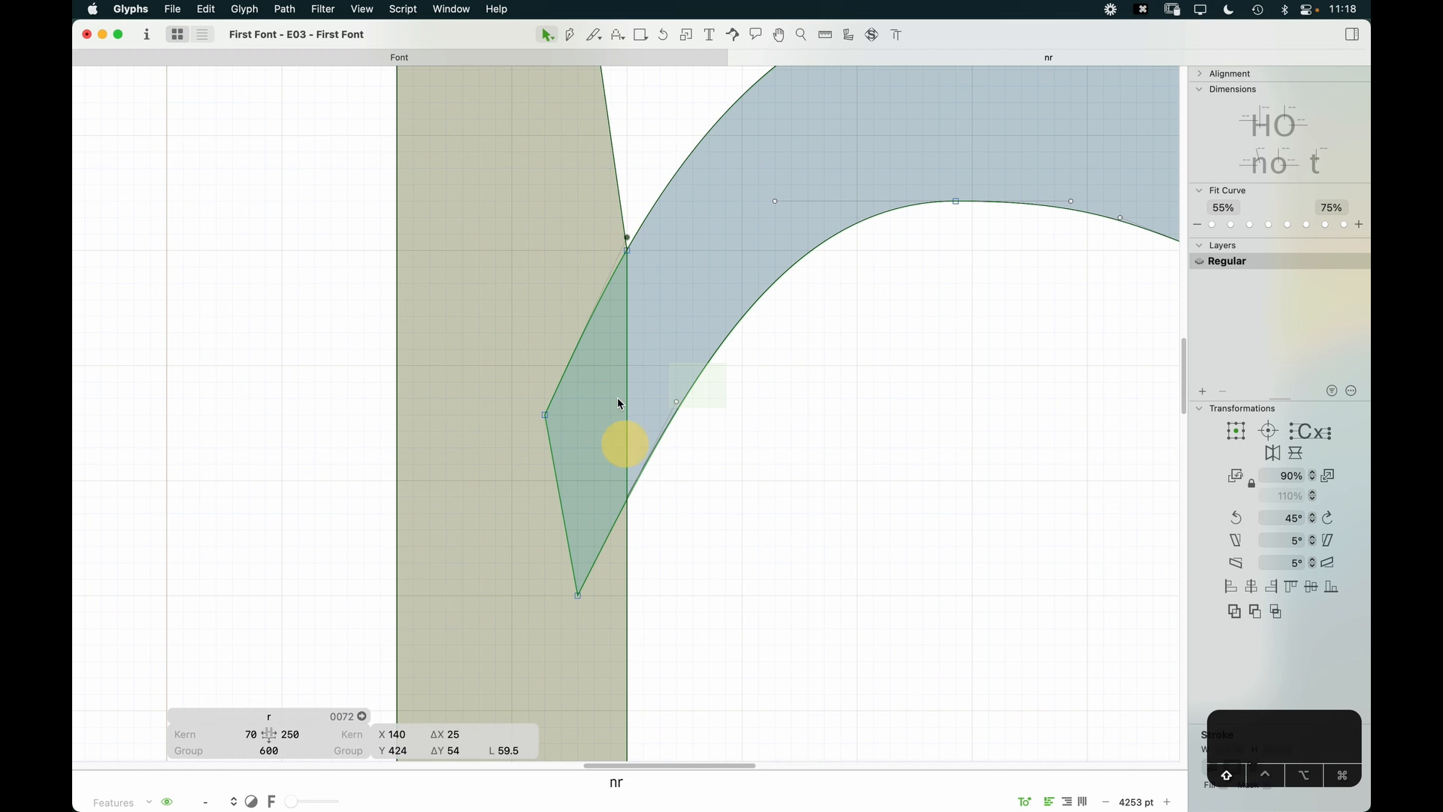
pyautogui.press('Left')
pyautogui.press('Left')
pyautogui.press('Left')
pyautogui.press('Left')
pyautogui.press('Left')
pyautogui.press('Left')
pyautogui.press('Left')
# Step: Move the lower corner of the arch's cut end to X 320, Y 415 and its curve handle to X 295, Y 430
pyautogui.press('super+minus')
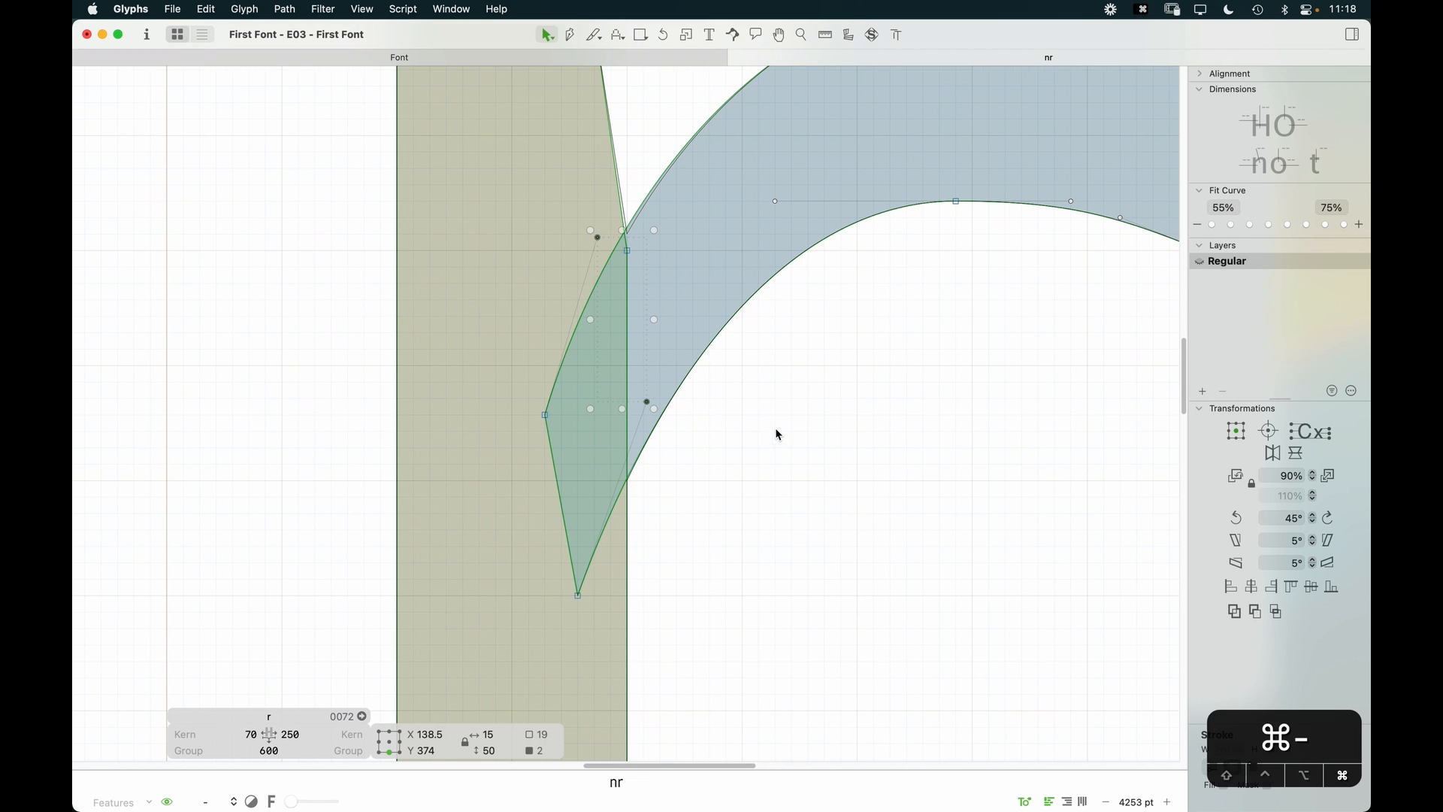
pyautogui.press('super+minus')
pyautogui.press('super+minus')
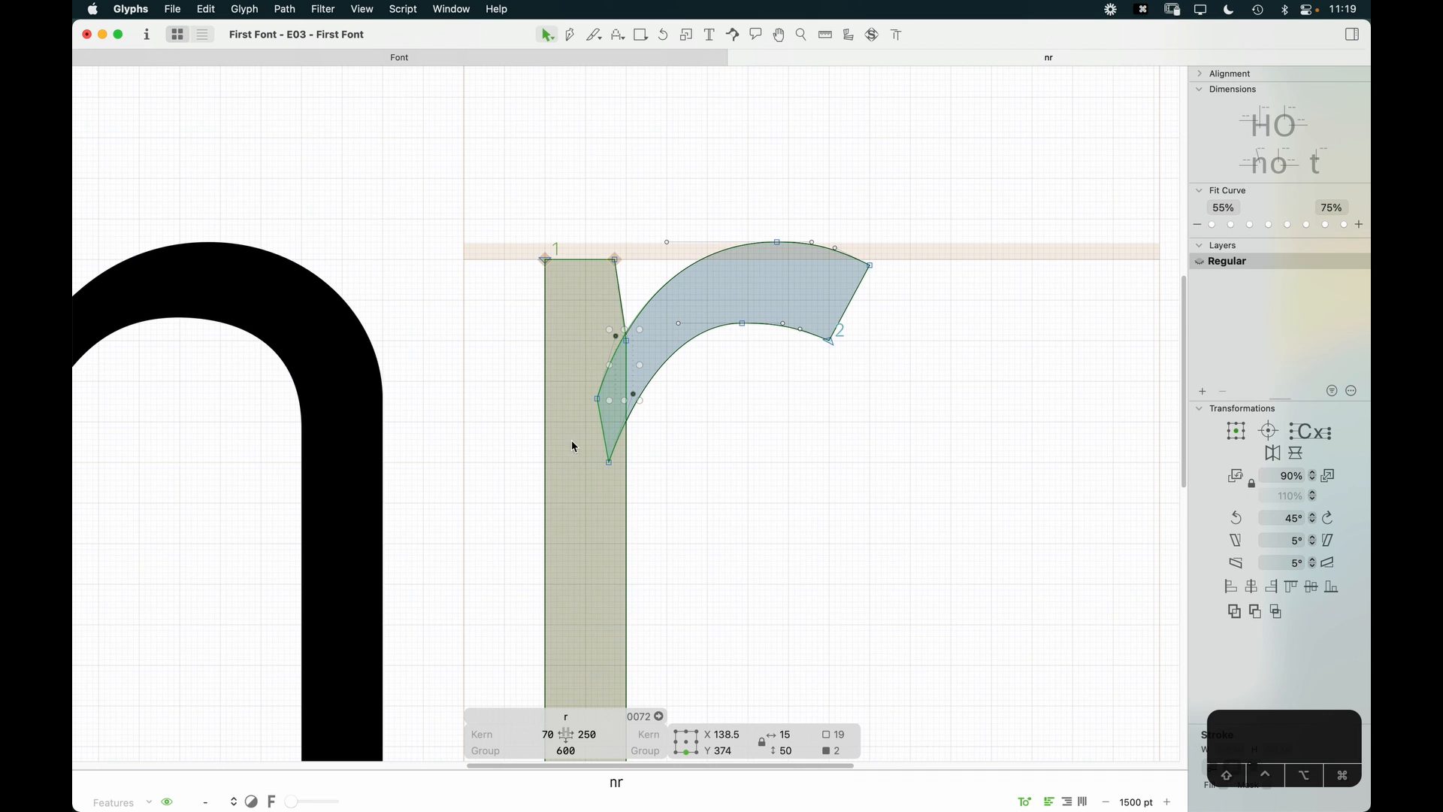
pyautogui.press('space')
pyautogui.moveTo(680, 497); pyautogui.dragTo(722, 521)
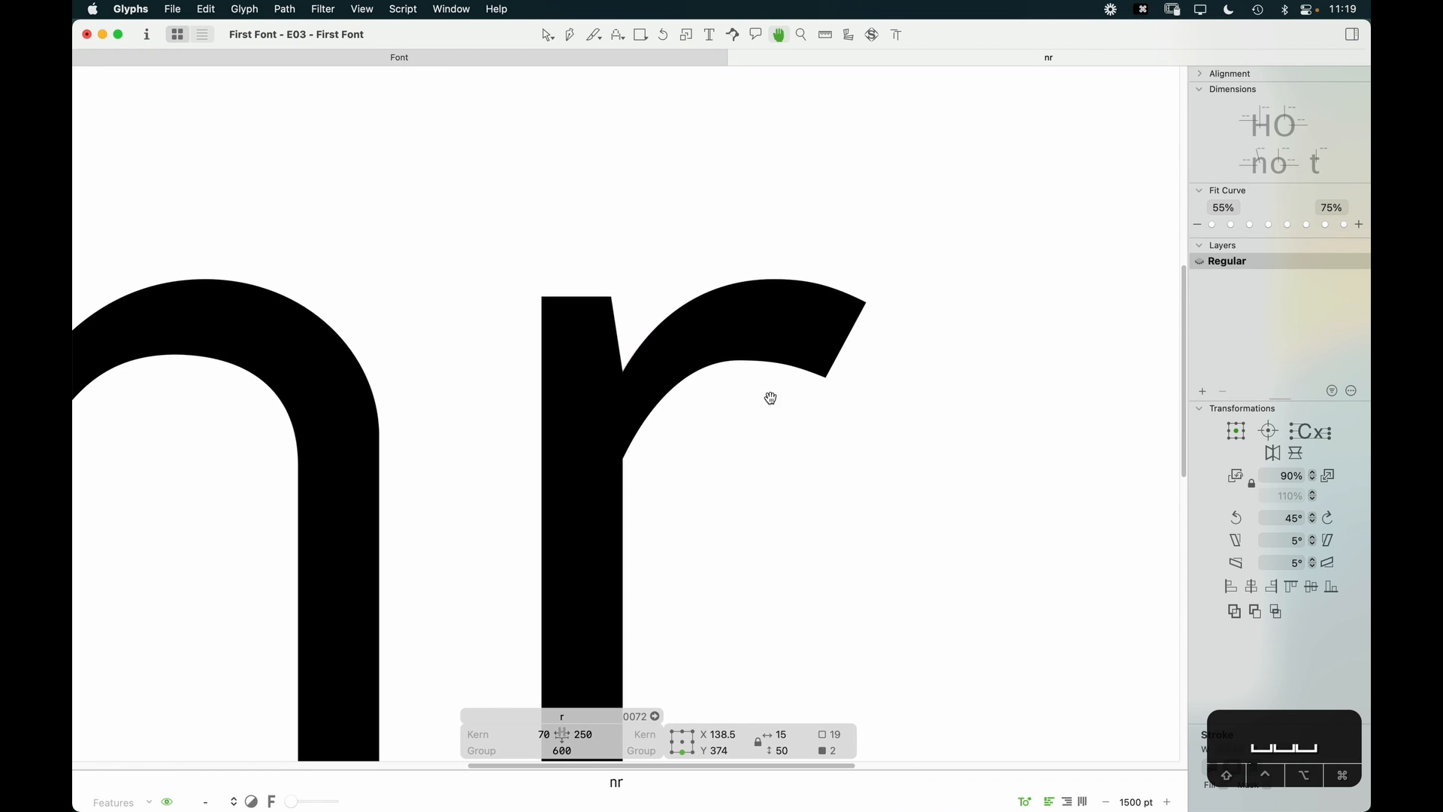
pyautogui.press('z')
pyautogui.moveTo(935, 245); pyautogui.dragTo(566, 542)
pyautogui.press('v')
pyautogui.click(806, 384)
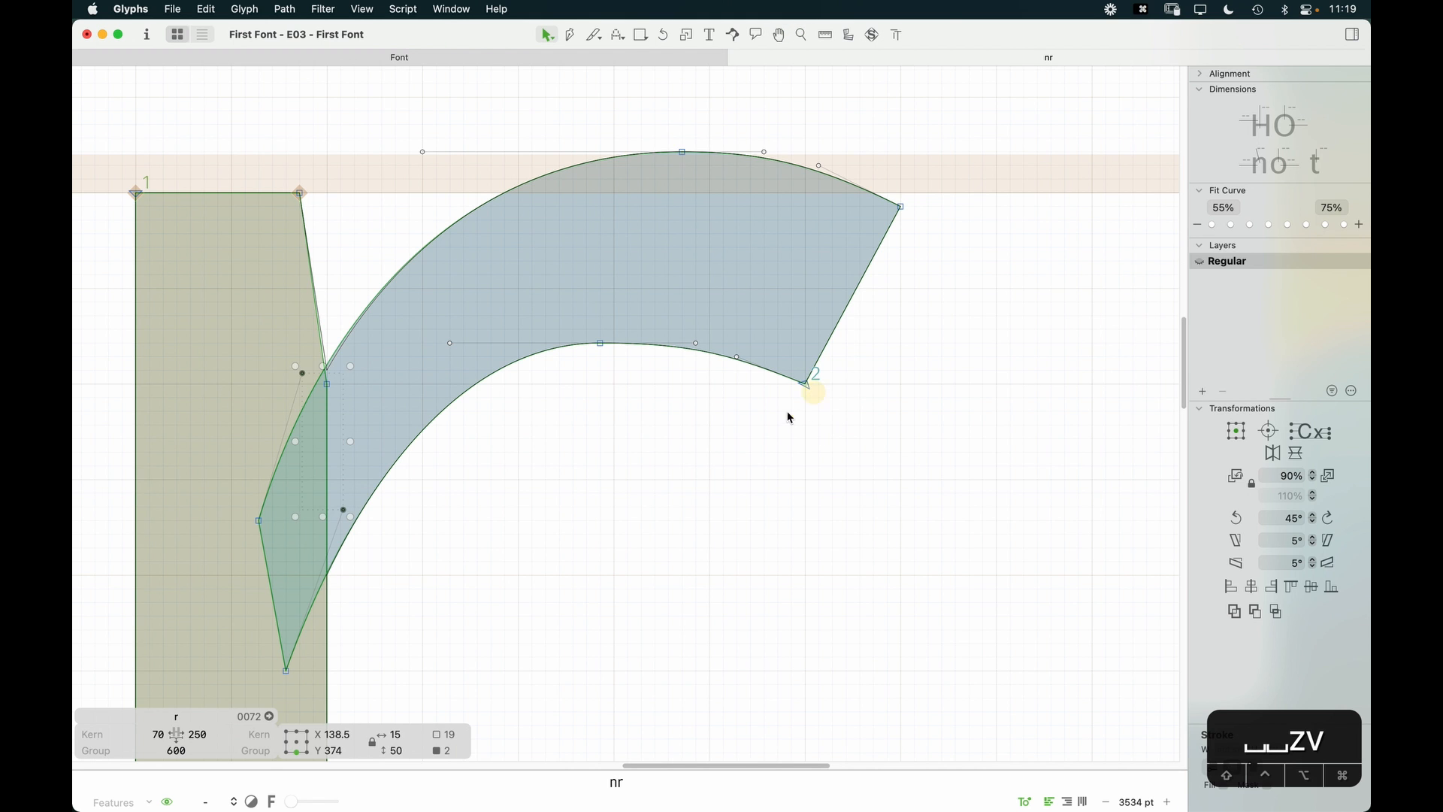
pyautogui.moveTo(805, 384); pyautogui.dragTo(820, 397)
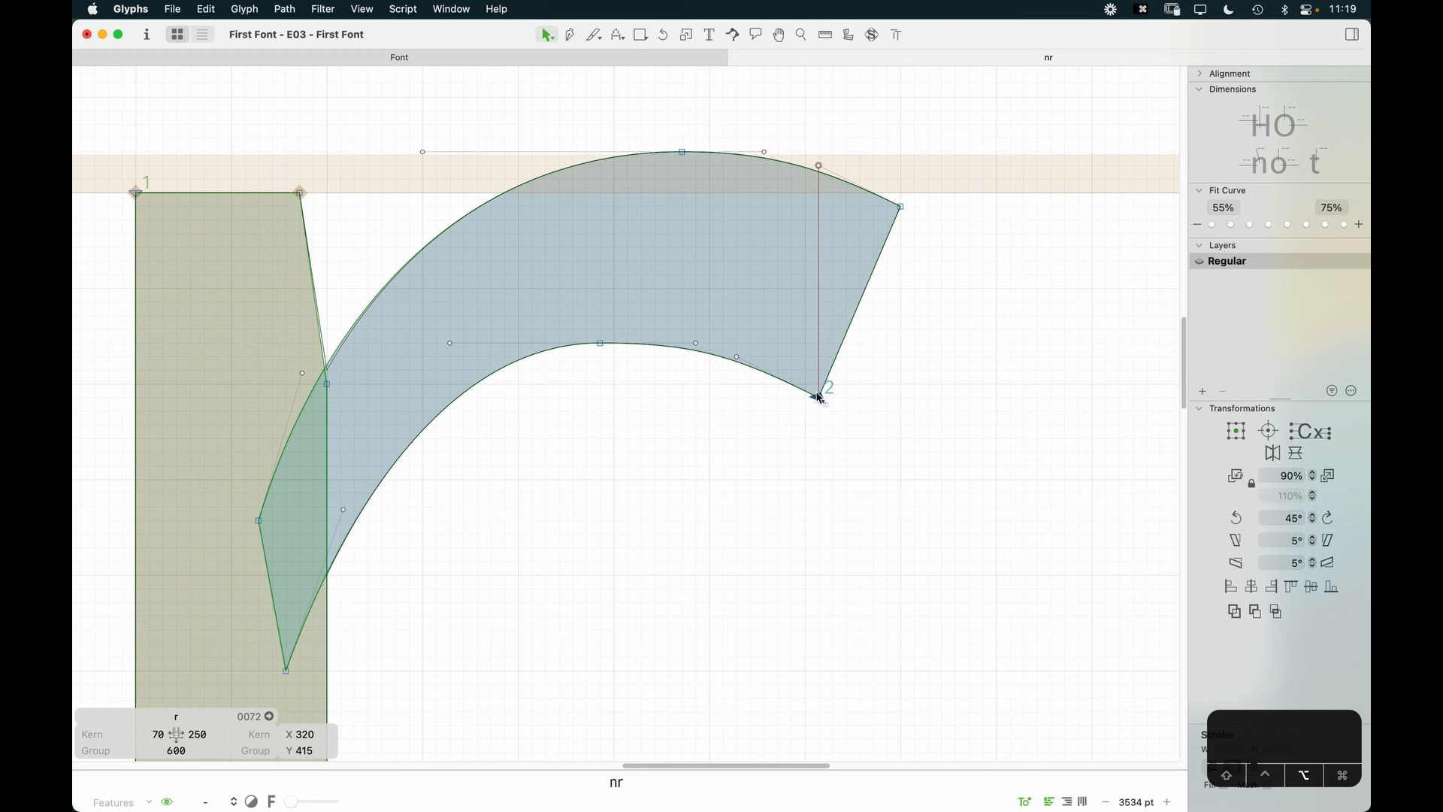
pyautogui.click(763, 467)
pyautogui.moveTo(735, 358); pyautogui.dragTo(749, 364)
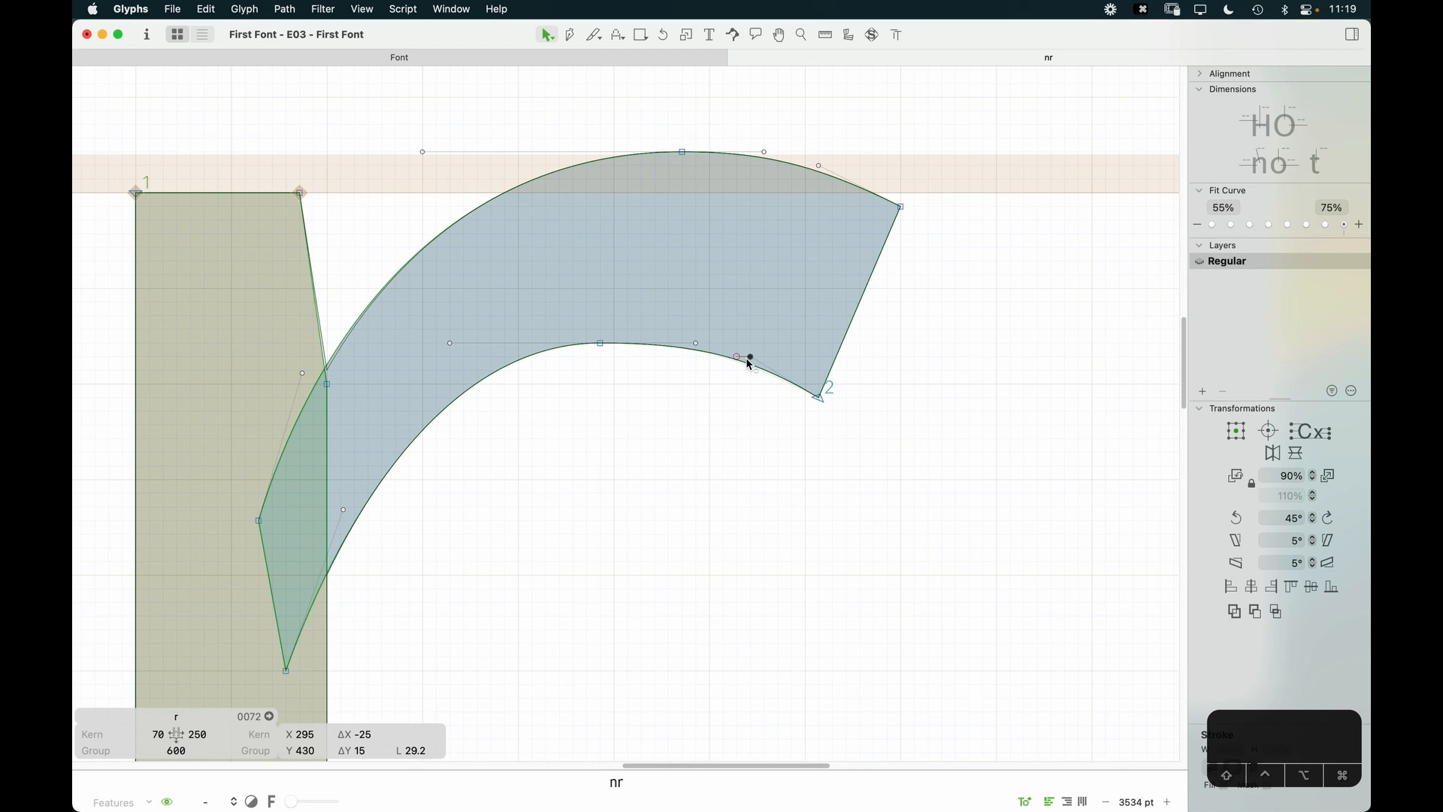
pyautogui.click(741, 361)
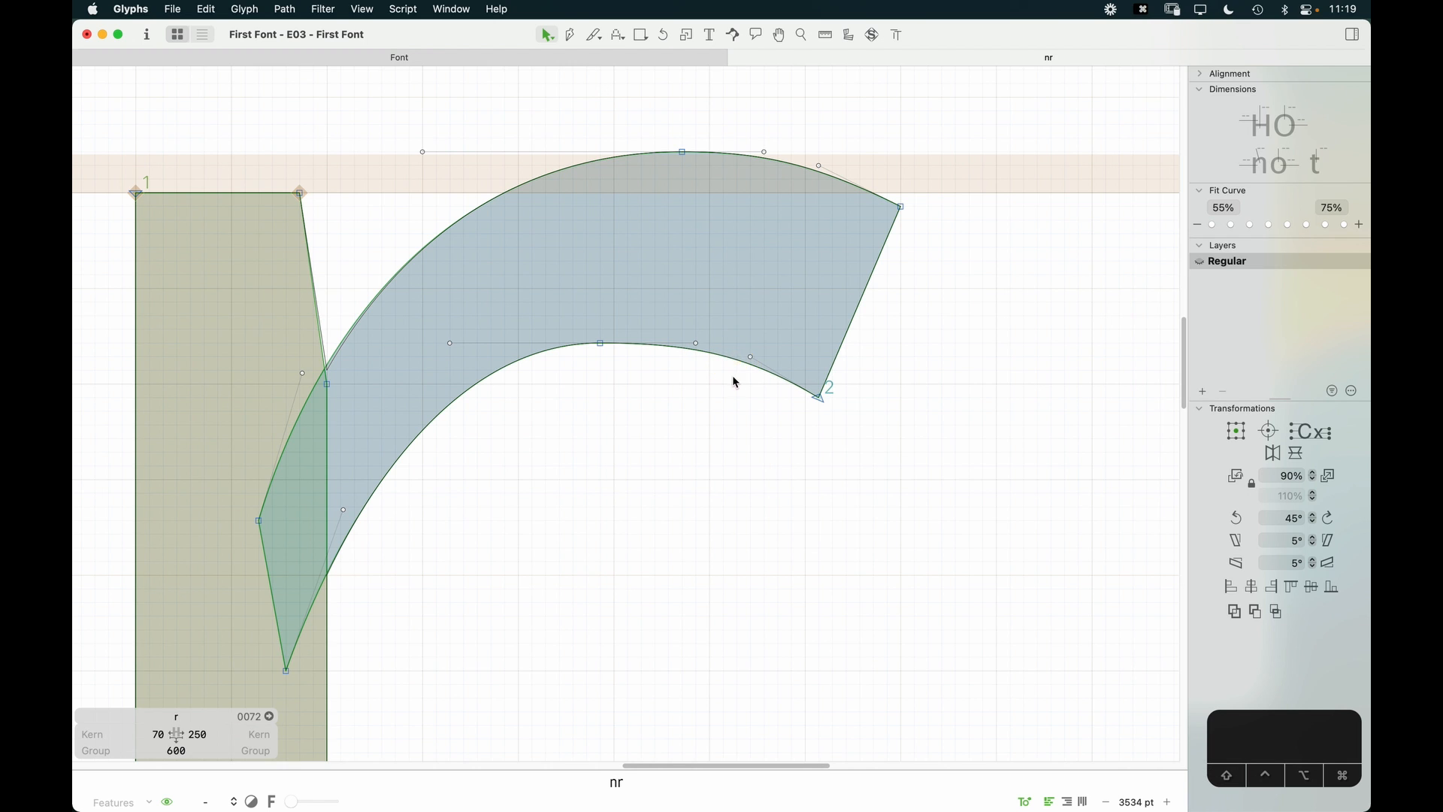
pyautogui.click(739, 362)
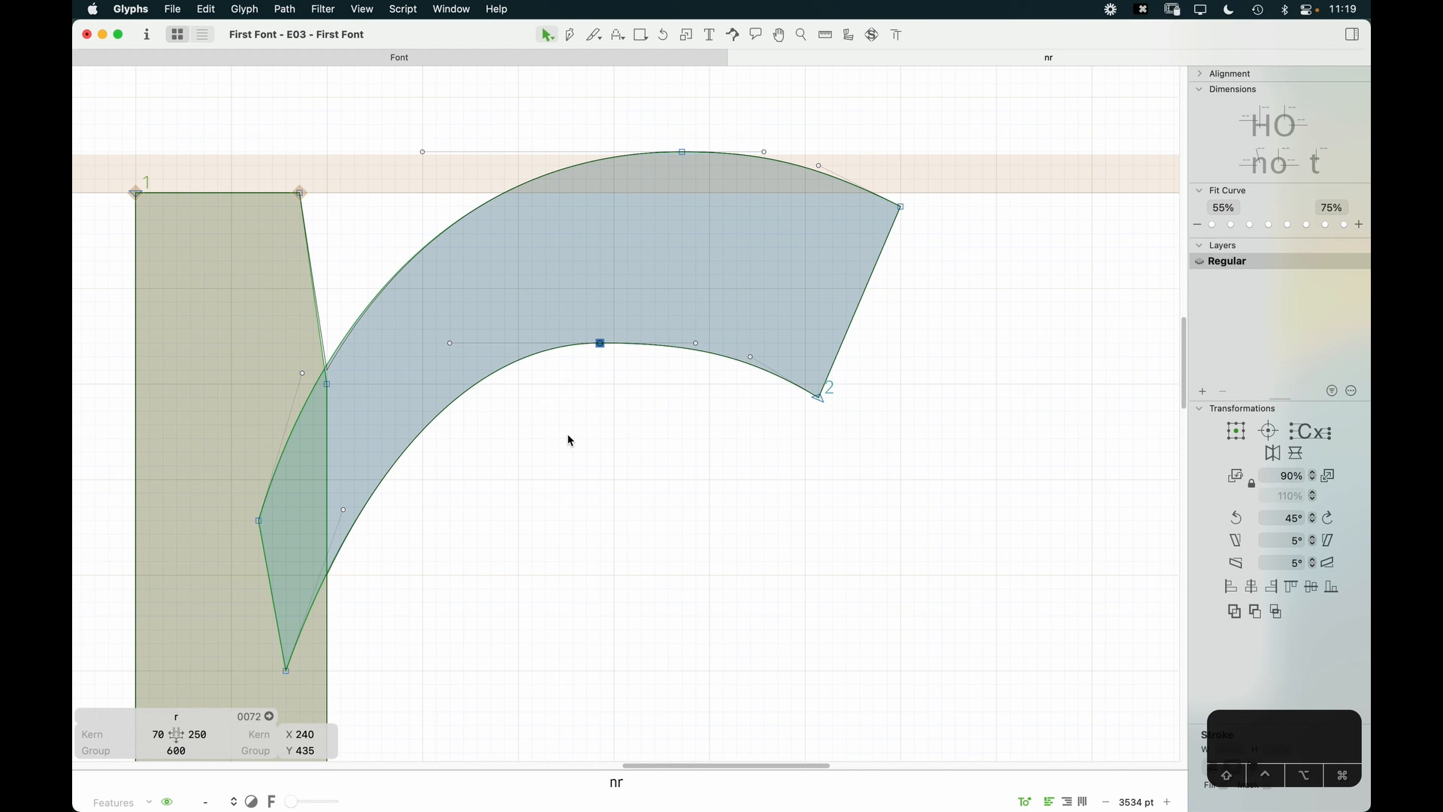
# Step: Raise the inner curve's top node to Y 440 and extend its handle toward the cut end to X 280
pyautogui.press('Up')
pyautogui.press('Up')
pyautogui.press('Up')
pyautogui.press('Up')
pyautogui.press('Up')
pyautogui.press('Down')
pyautogui.press('Up')
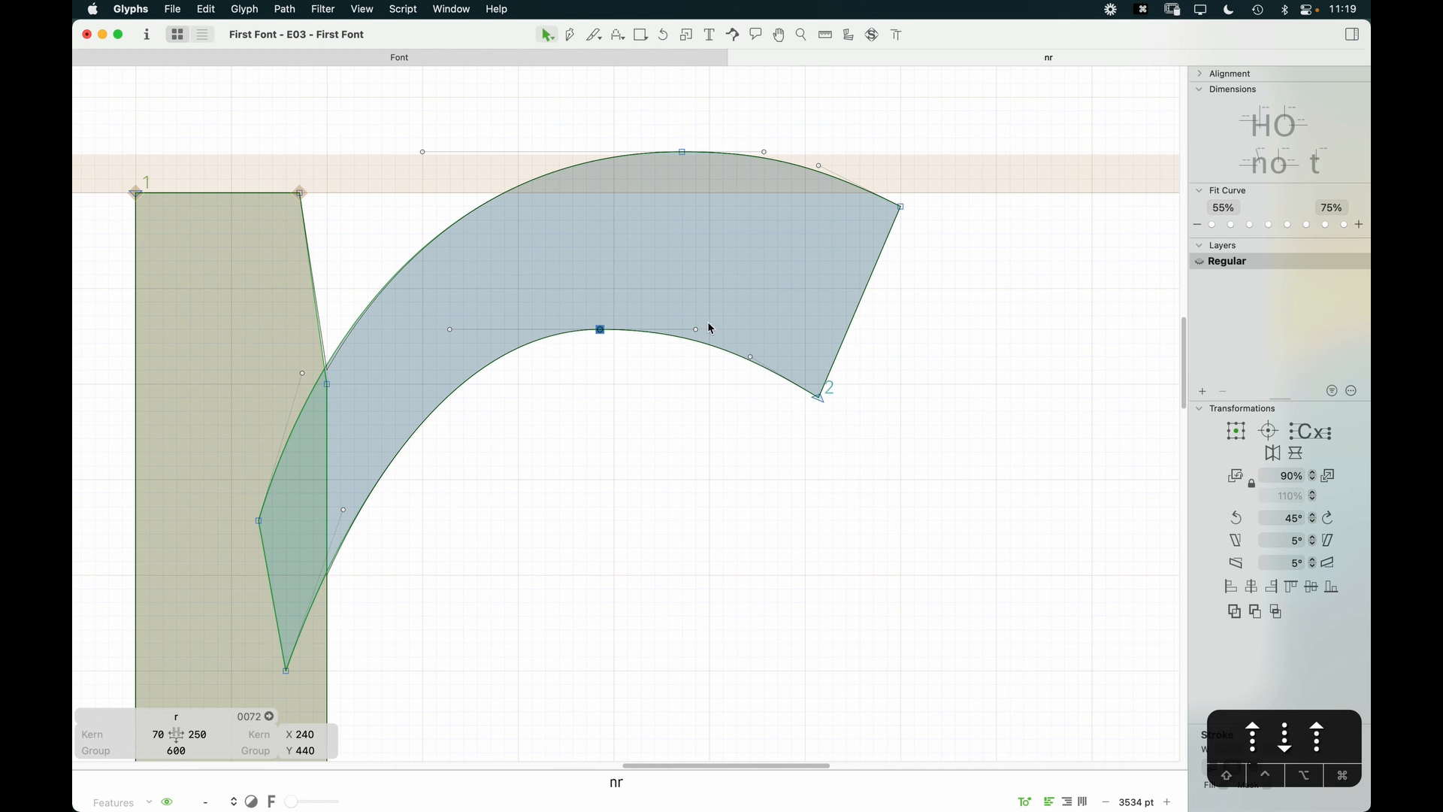
pyautogui.moveTo(699, 332); pyautogui.dragTo(709, 329)
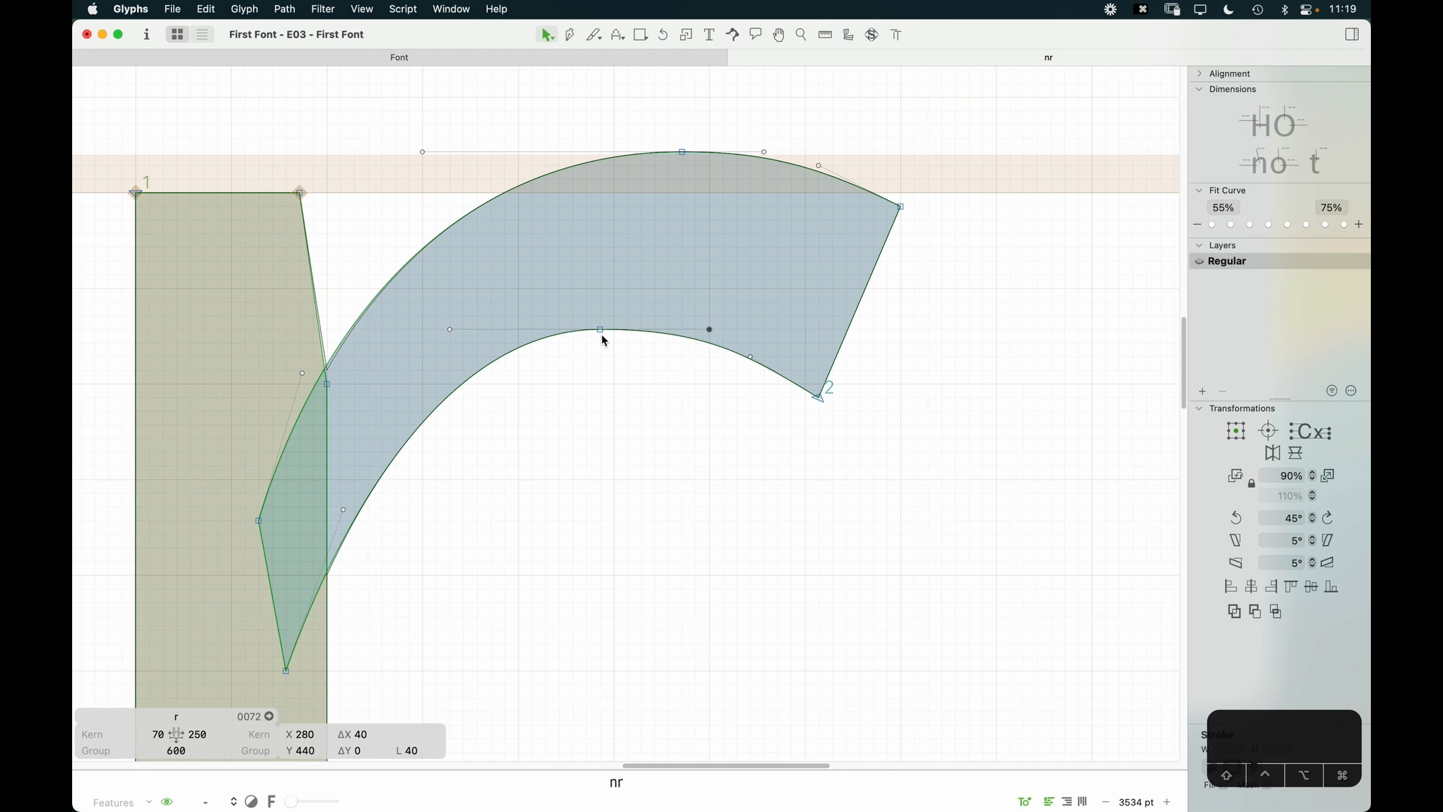
# Step: Check the r beside the n in preview and raise the lower corner of the arch's cut end to Y 420
pyautogui.click(623, 439)
pyautogui.press('super+minus')
pyautogui.press('super+minus')
pyautogui.press('super+minus')
pyautogui.press('space')
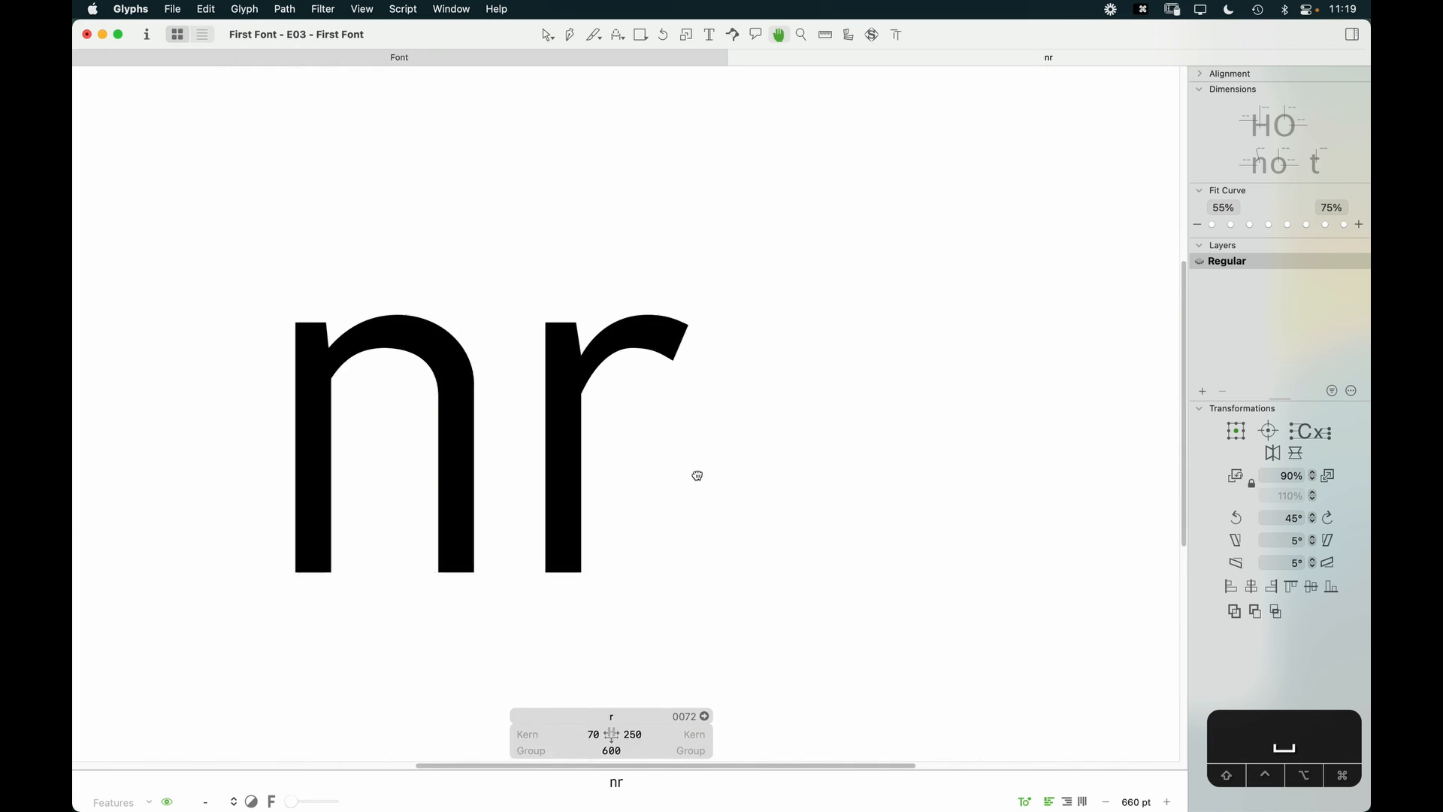
pyautogui.press('z')
pyautogui.click(661, 297)
pyautogui.press('v')
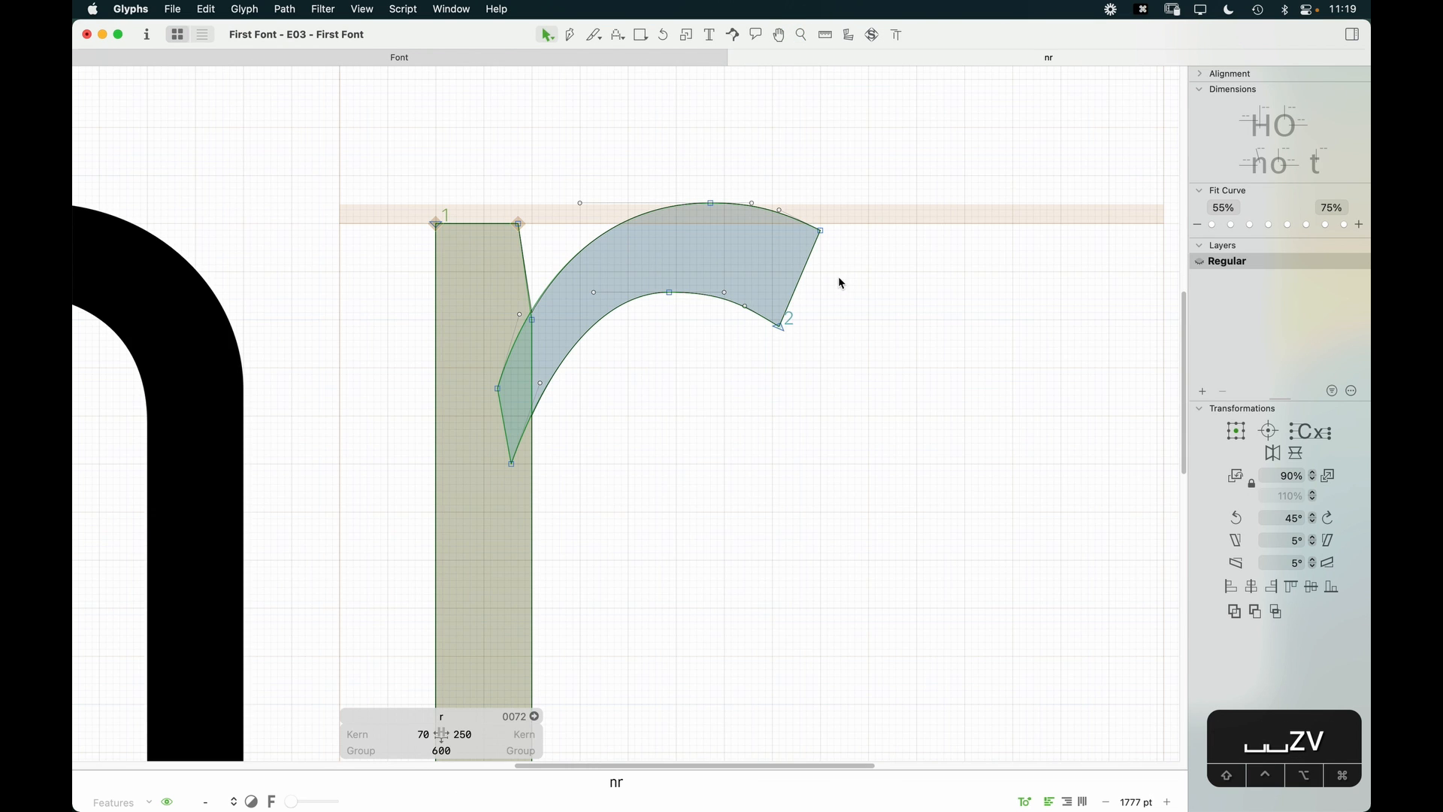
pyautogui.press('z')
pyautogui.click(613, 408)
pyautogui.press('v')
pyautogui.click(742, 437)
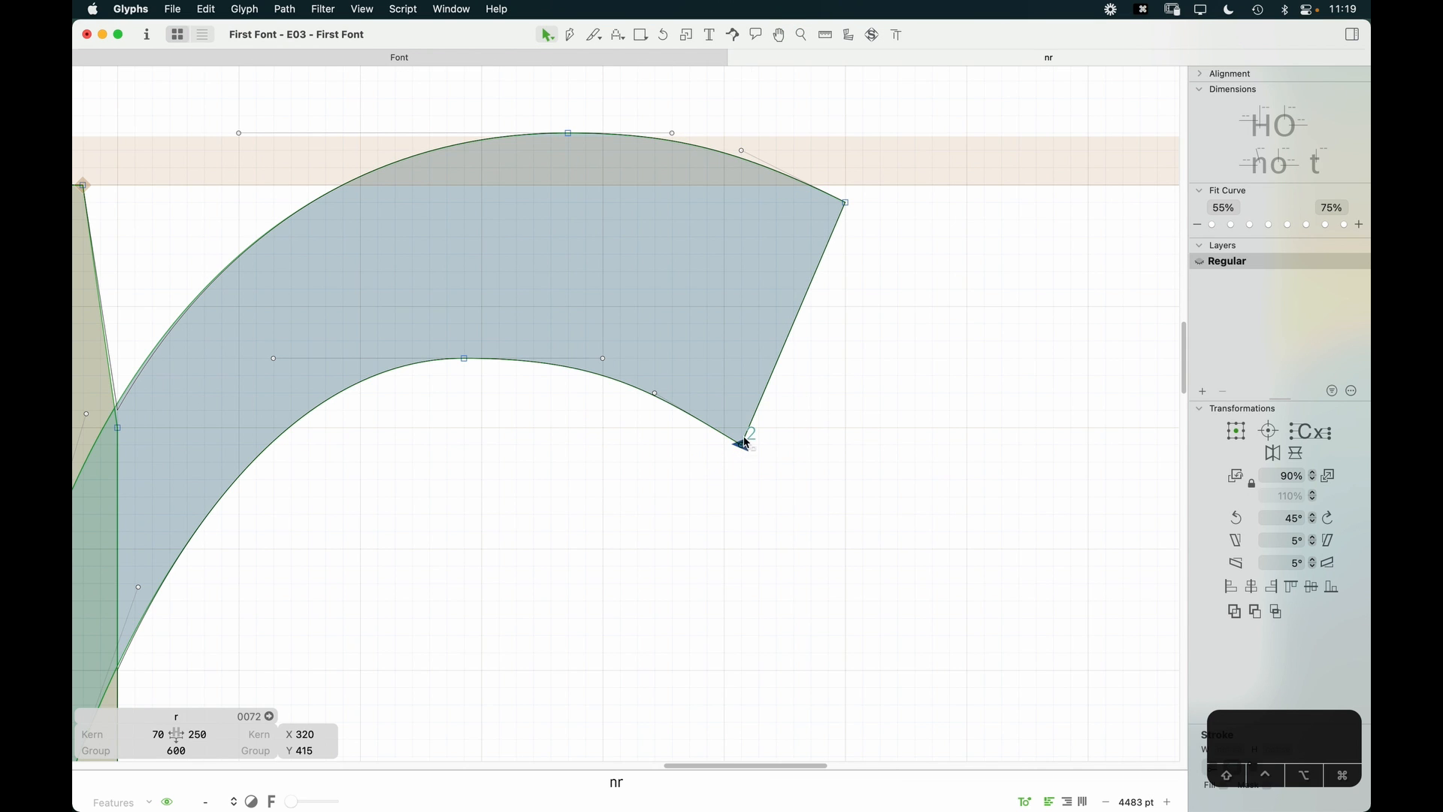
pyautogui.moveTo(744, 438); pyautogui.dragTo(745, 436)
# Step: Shorten the inner top node's handle toward the cut end and move the lower corner's curve handle to X 305, Y 430
pyautogui.press('super+minus')
pyautogui.press('super+minus')
pyautogui.press('super+minus')
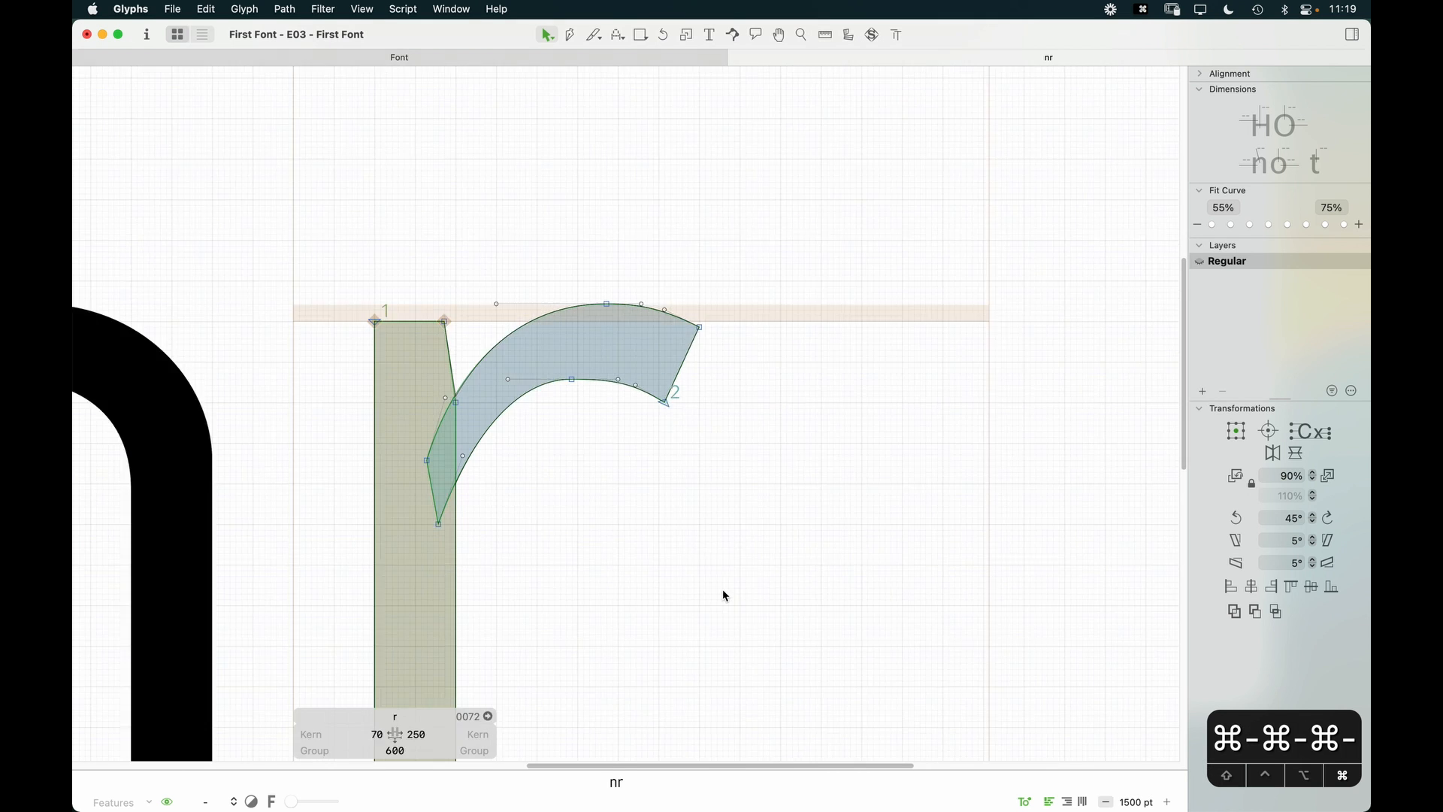
pyautogui.press('space')
pyautogui.moveTo(772, 522); pyautogui.dragTo(783, 456)
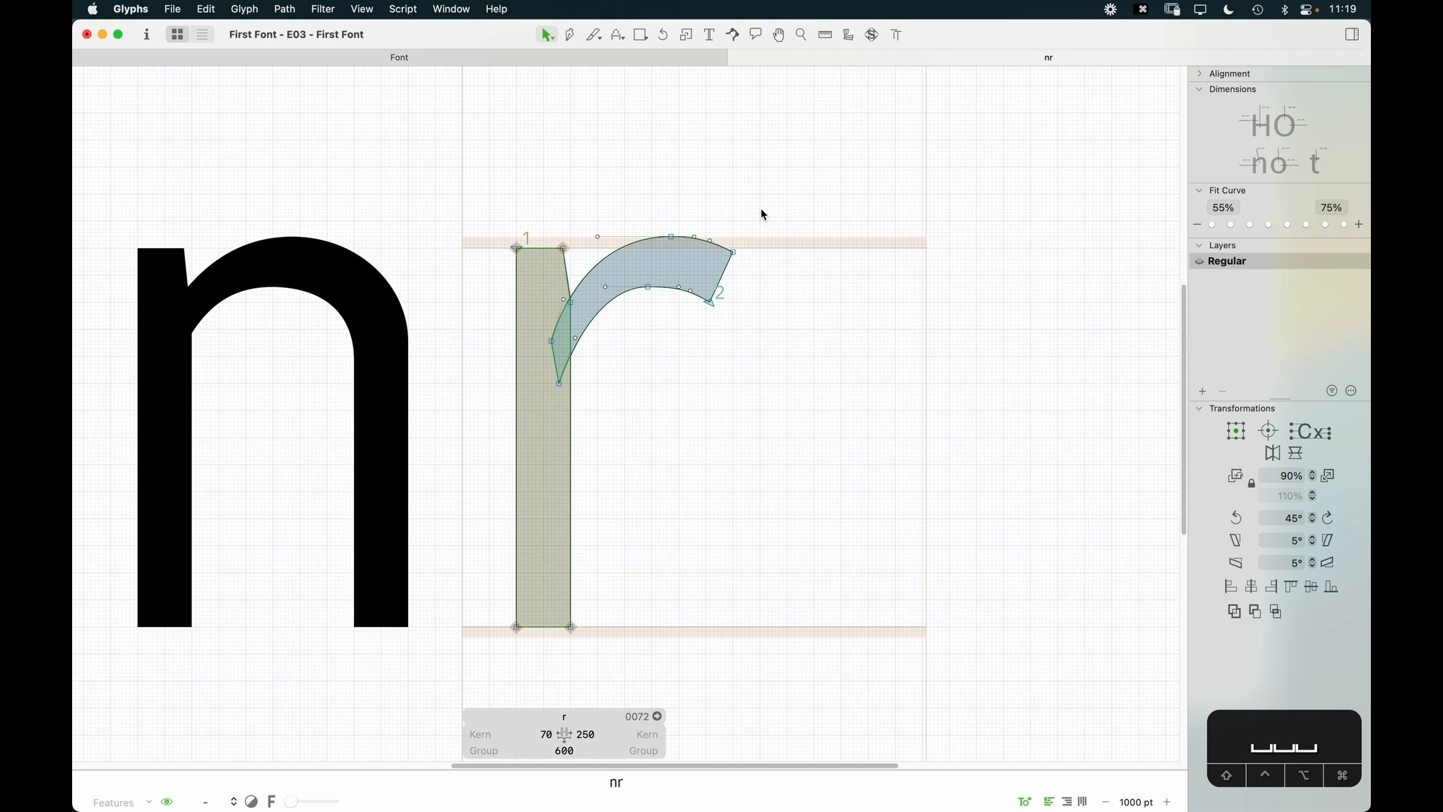
pyautogui.press('z')
pyautogui.moveTo(767, 202); pyautogui.dragTo(526, 394)
pyautogui.moveTo(764, 339); pyautogui.dragTo(753, 341)
pyautogui.click(735, 444)
pyautogui.press('space')
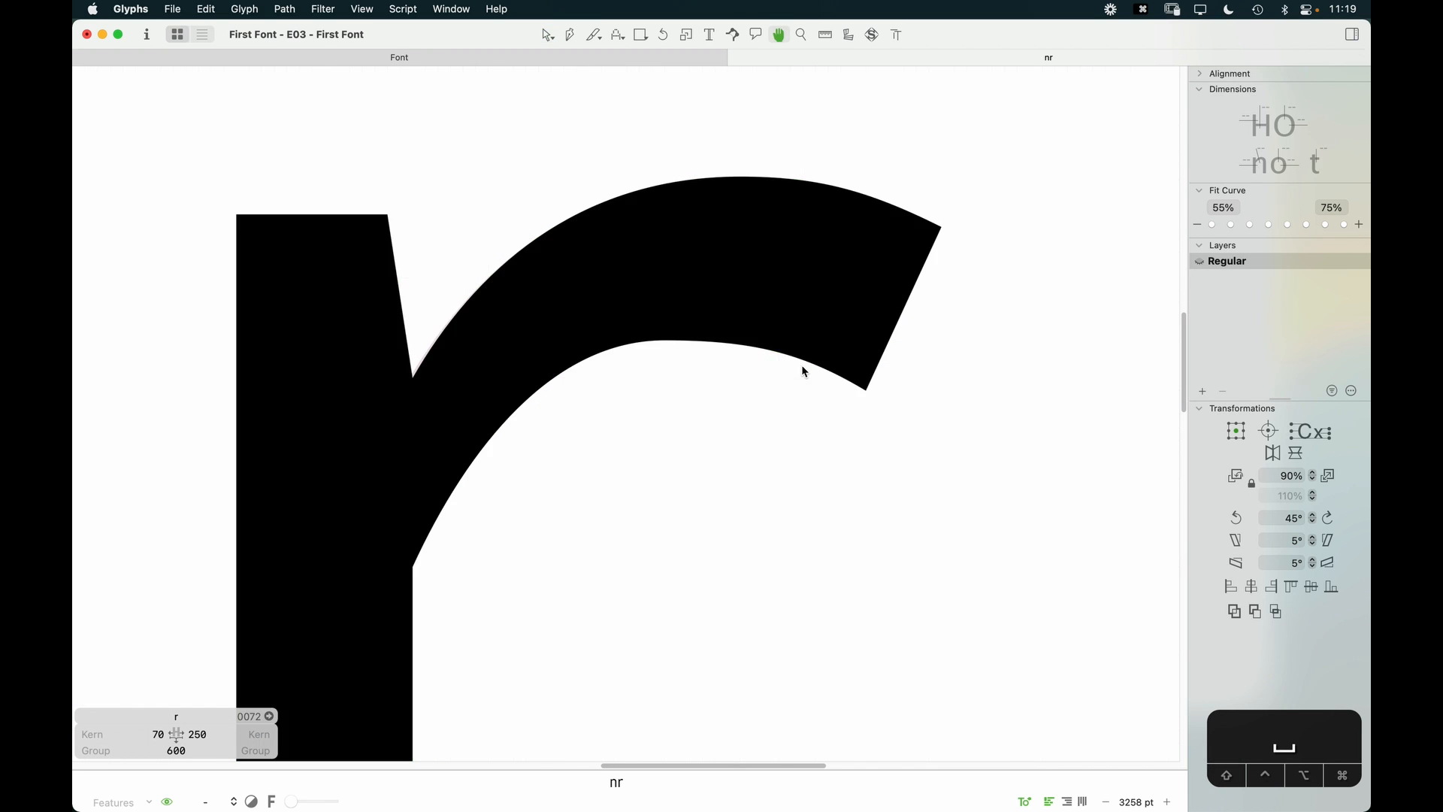
pyautogui.click(827, 366)
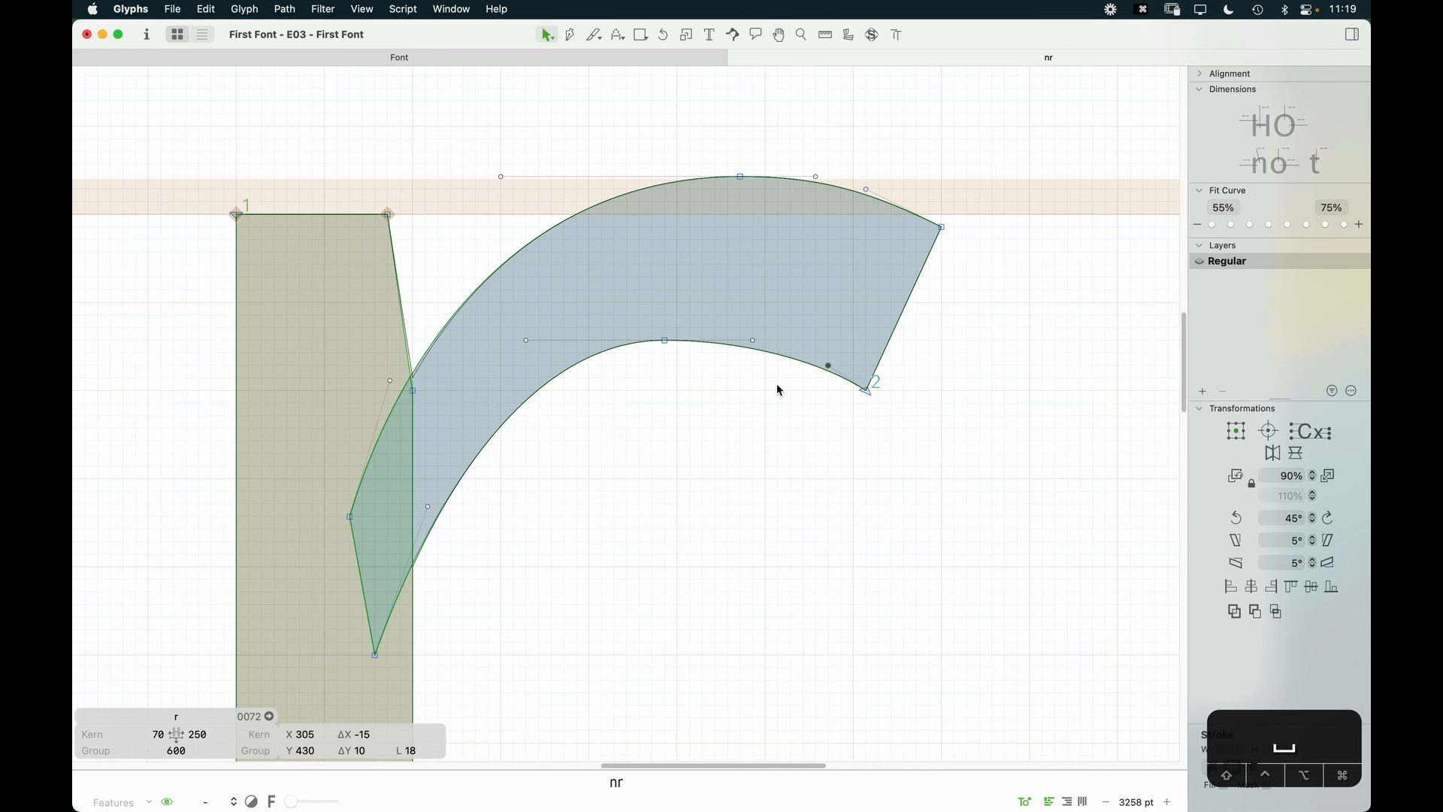
# Step: Adjust the inner top node's horizontal handle on the cut-end side to X 279
pyautogui.moveTo(756, 344); pyautogui.dragTo(778, 340)
pyautogui.press('Left')
pyautogui.press('Left')
pyautogui.press('Left')
pyautogui.press('Left')
pyautogui.press('Left')
pyautogui.press('Left')
pyautogui.press('Left')
pyautogui.press('Left')
pyautogui.press('Left')
pyautogui.press('Left')
pyautogui.press('Left')
pyautogui.press('Left')
pyautogui.press('Left')
pyautogui.press('Left')
pyautogui.press('Left')
pyautogui.press('Left')
pyautogui.press('Left')
pyautogui.press('Left')
pyautogui.press('Left')
pyautogui.press('Left')
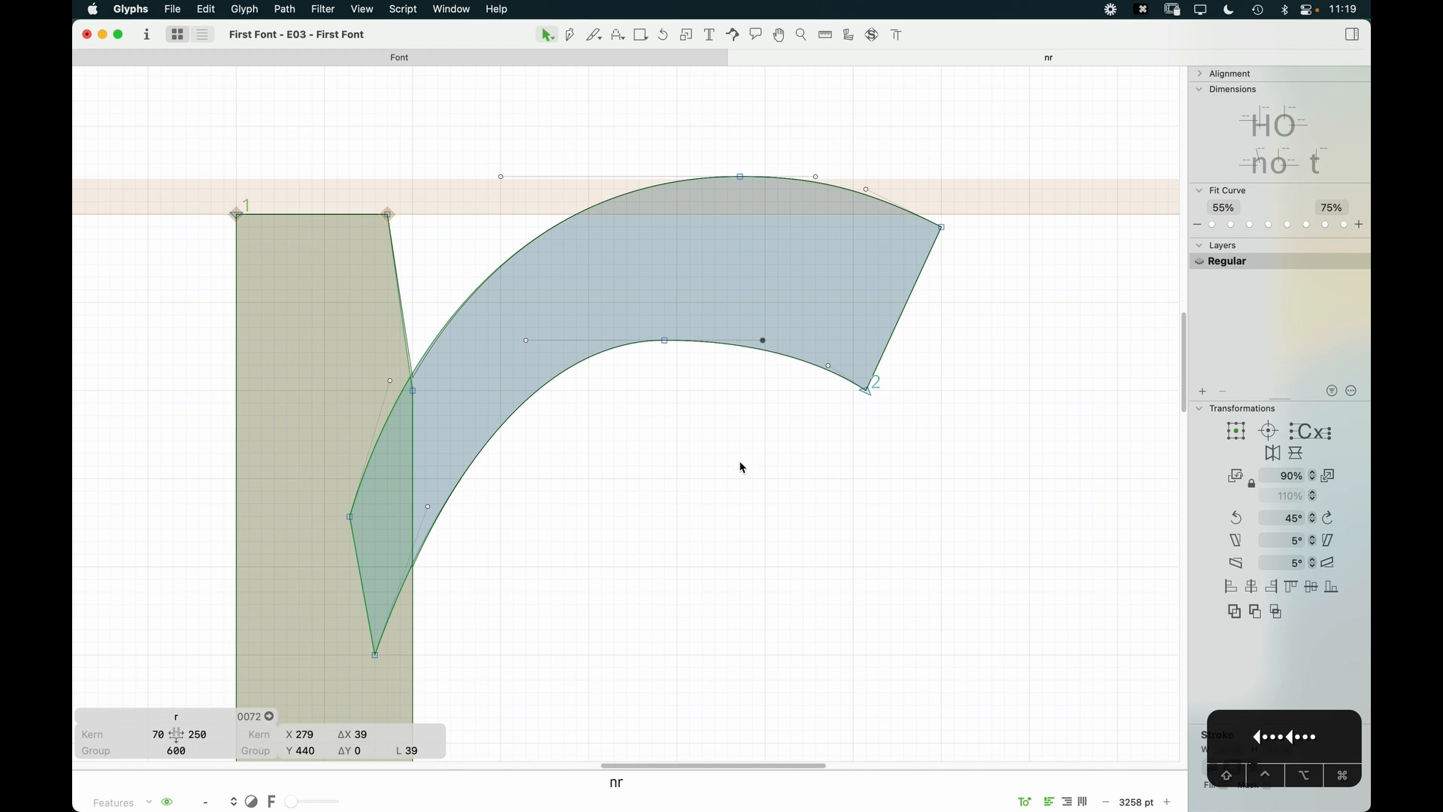
# Step: Shift the inner curve's top node alone to X 255, keeping its handles in place, and set the cut-end-side handle to X 282
pyautogui.click(693, 312)
pyautogui.click(664, 341)
pyautogui.hotkey('alt', 'Right')
pyautogui.hotkey('alt', 'Right')
pyautogui.hotkey('alt', 'Right')
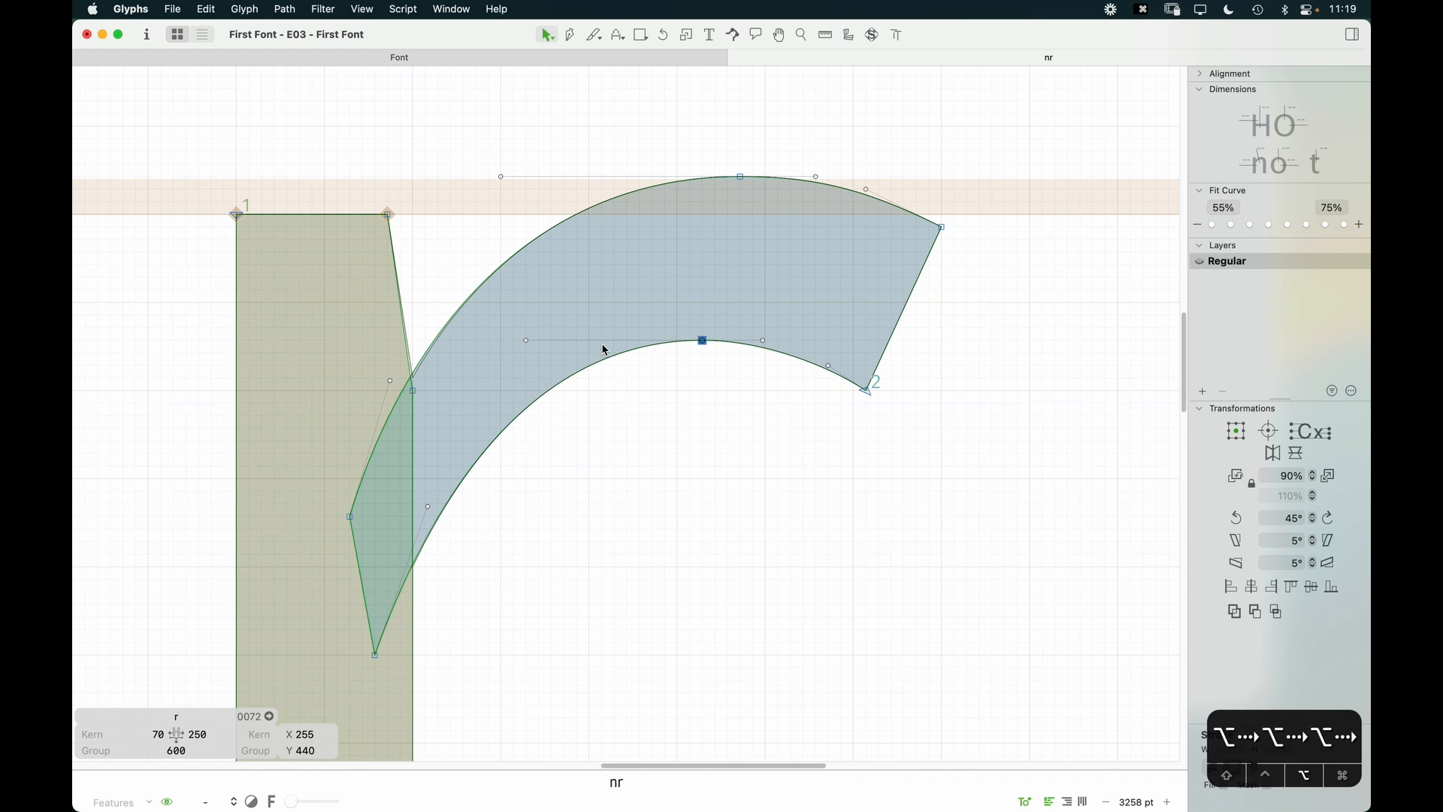
pyautogui.click(765, 341)
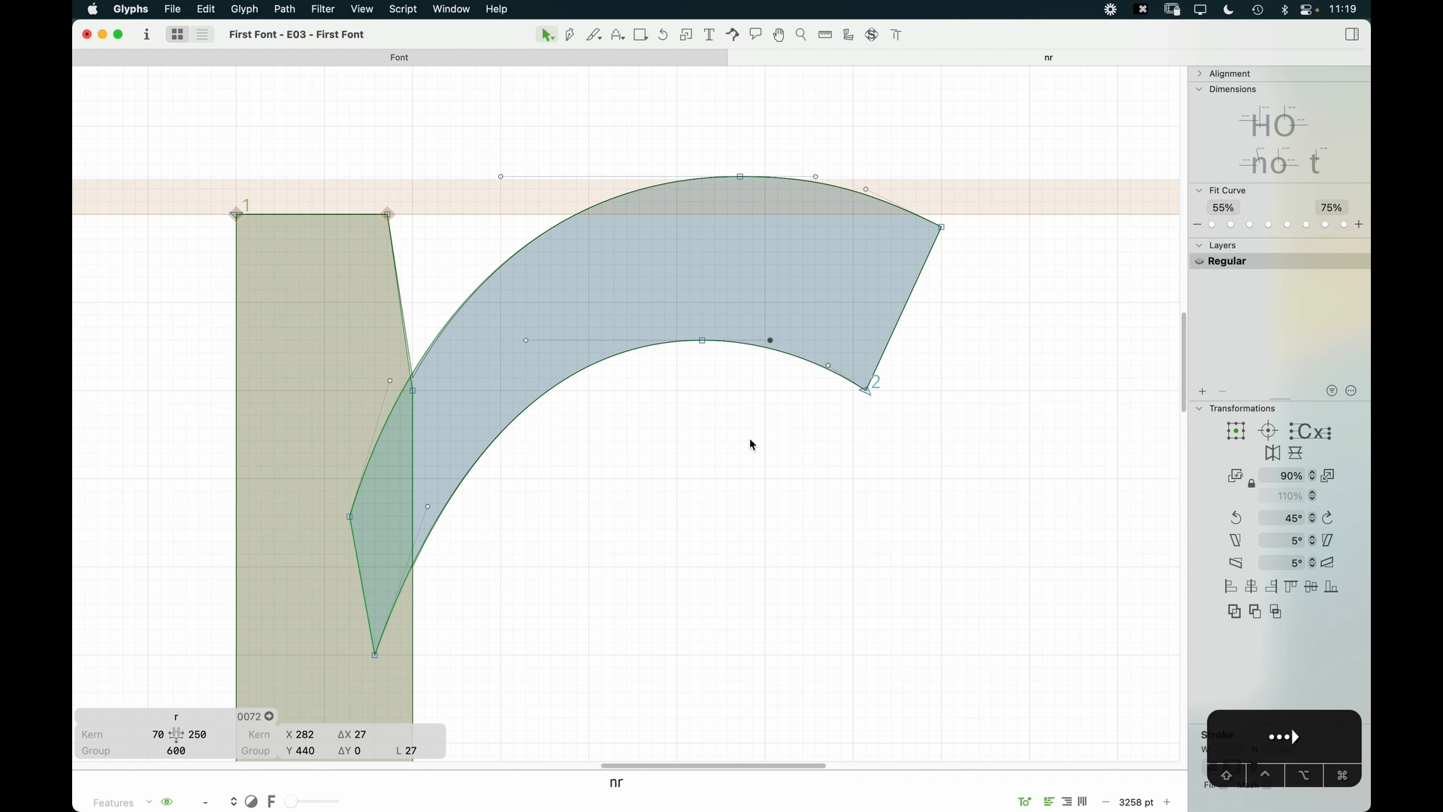
pyautogui.press('space')
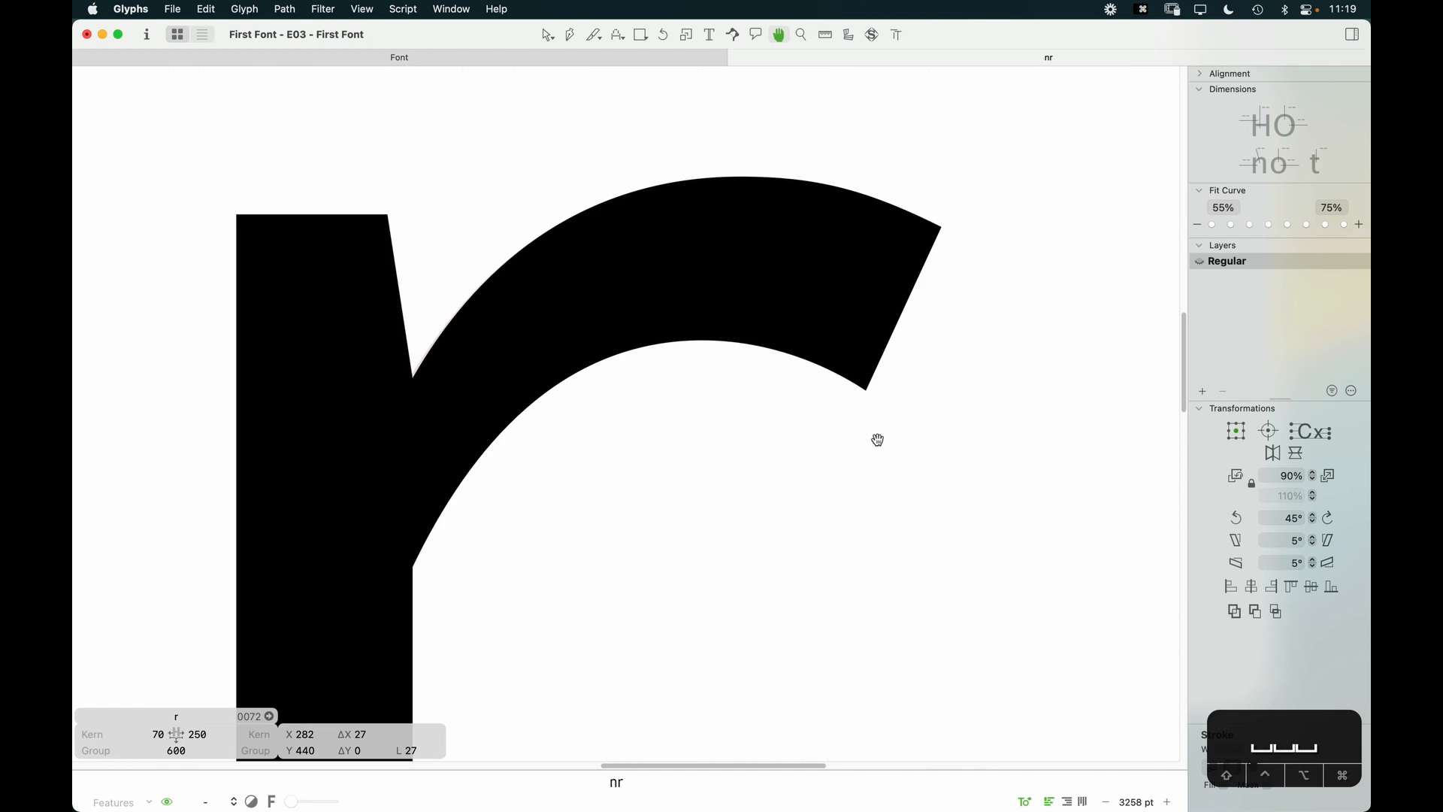
# Step: Raise the lower corner of the arch's cut end to Y 425 without moving its curve handle
pyautogui.click(871, 389)
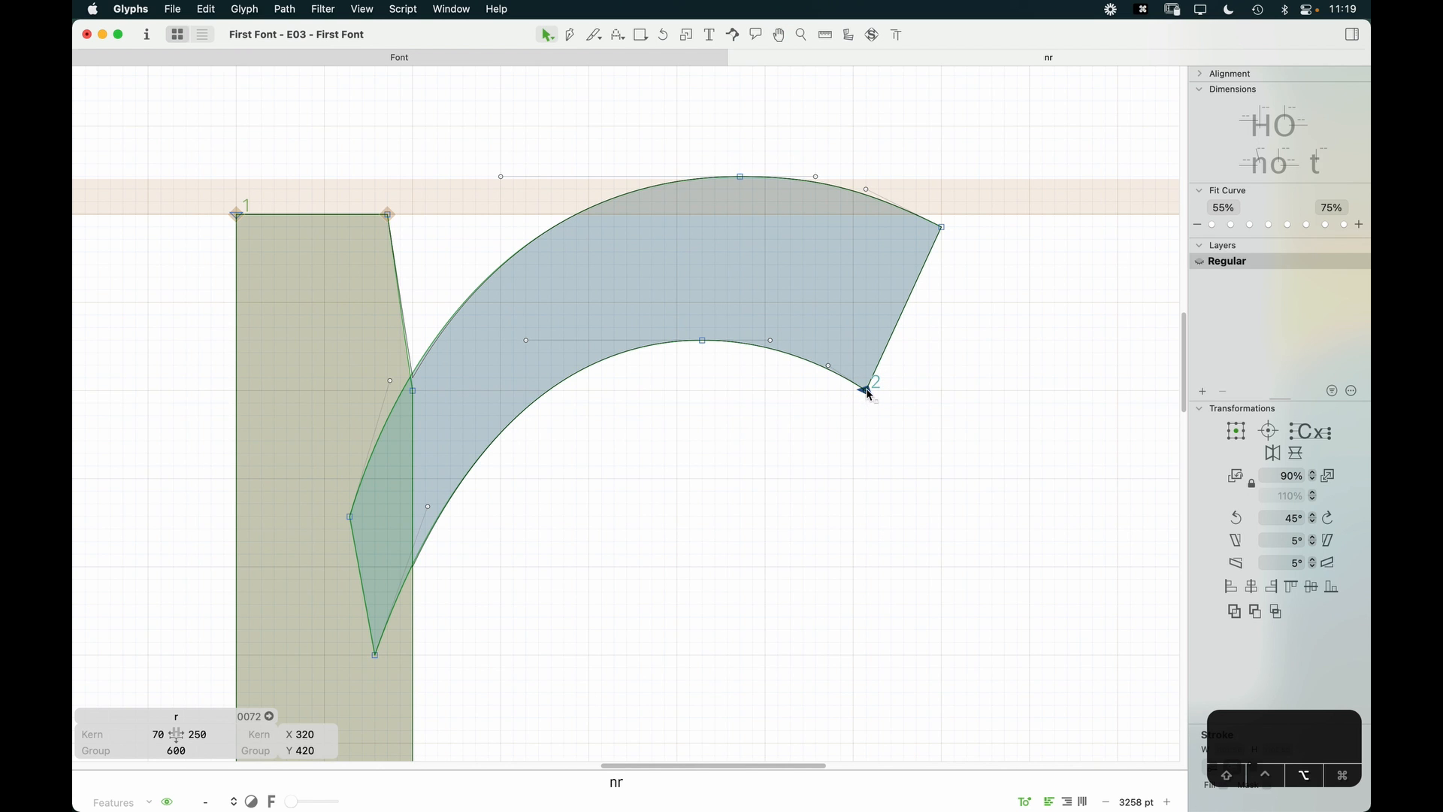
pyautogui.press('Up')
pyautogui.press('Up')
pyautogui.press('Up')
pyautogui.press('Up')
pyautogui.press('Up')
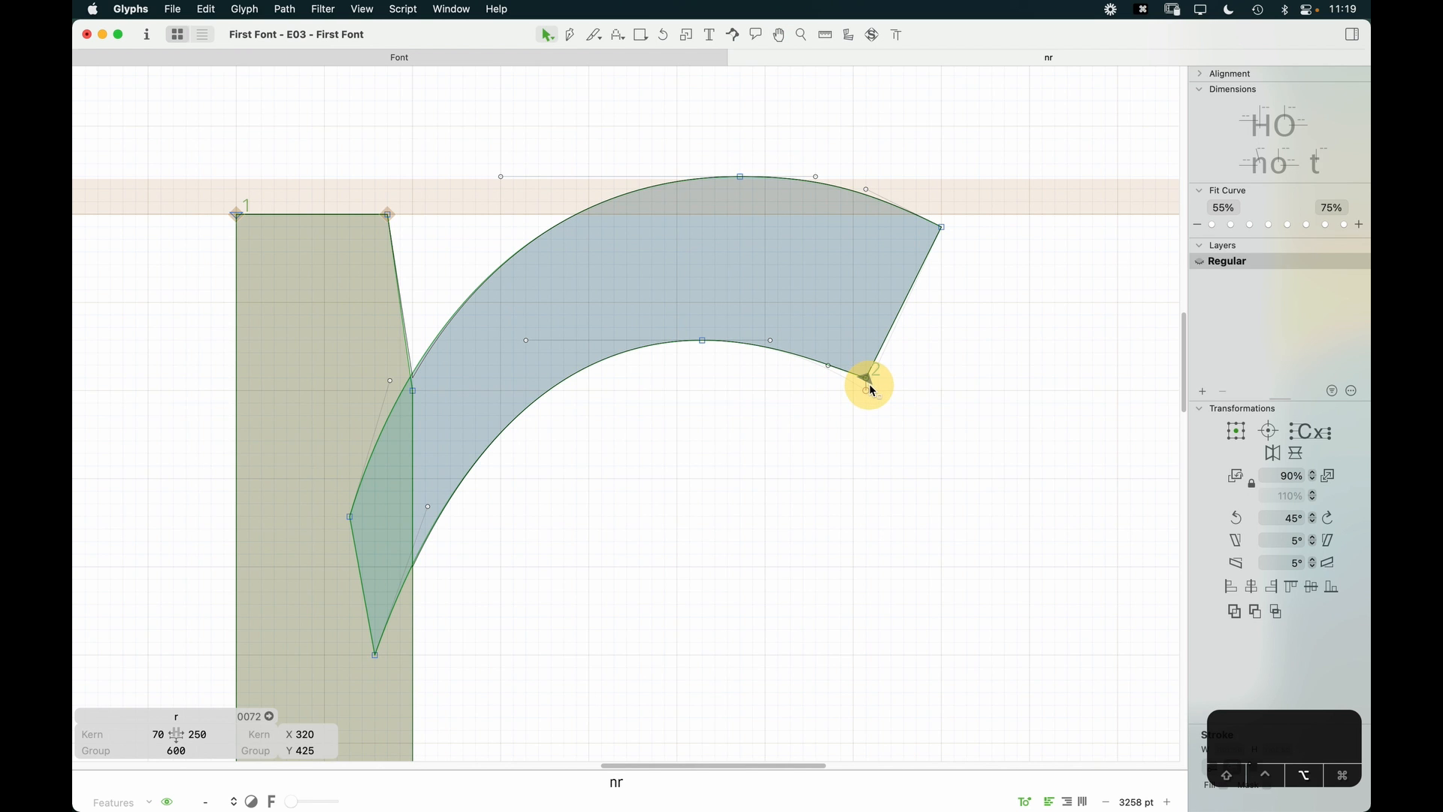
# Step: Retract the lower corner's curve handle fully onto its node at X 320, Y 425
pyautogui.moveTo(828, 366); pyautogui.dragTo(810, 404)
pyautogui.press('z')
pyautogui.press('v')
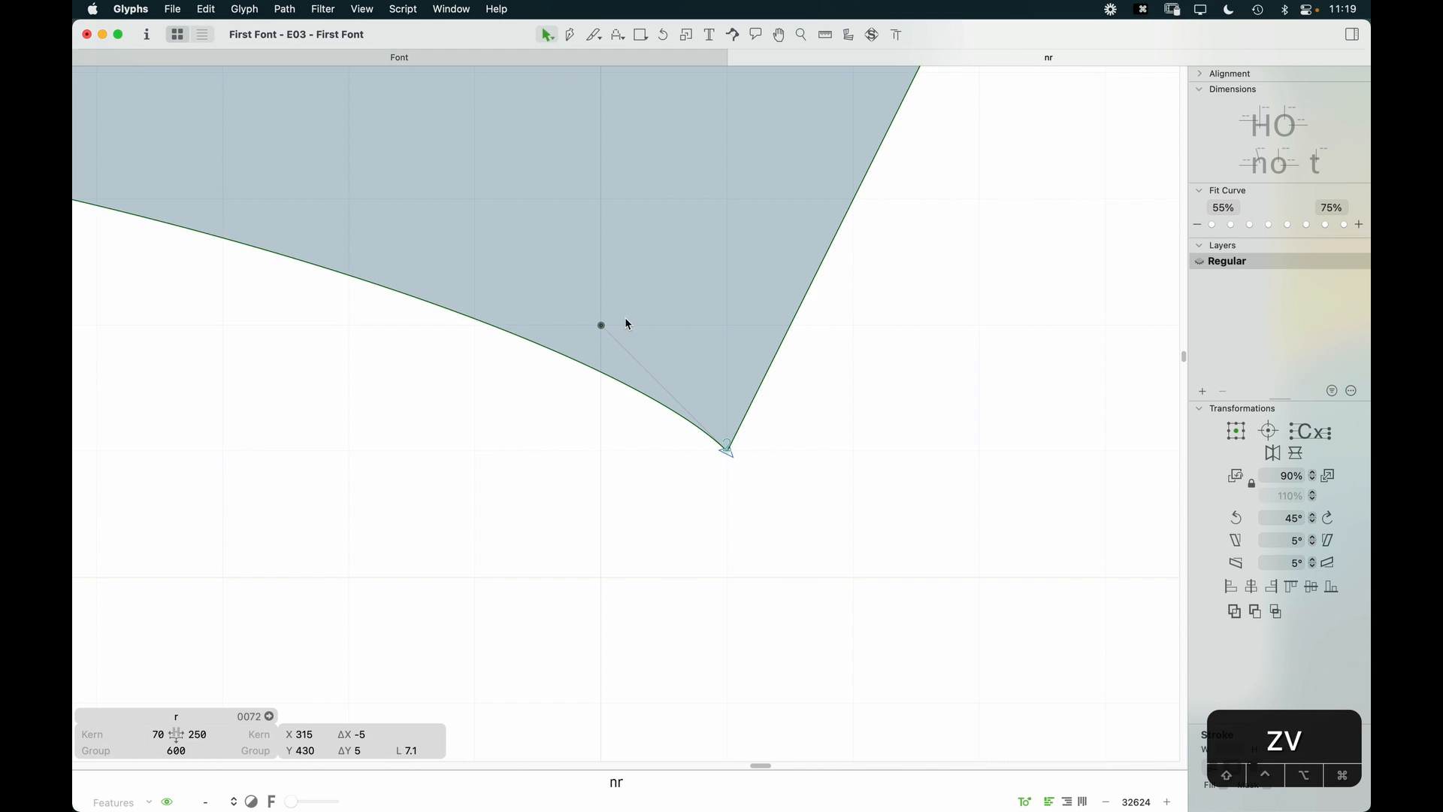
pyautogui.moveTo(608, 331); pyautogui.dragTo(687, 429)
pyautogui.press('super+minus')
pyautogui.press('super+minus')
pyautogui.press('super+minus')
pyautogui.press('super+minus')
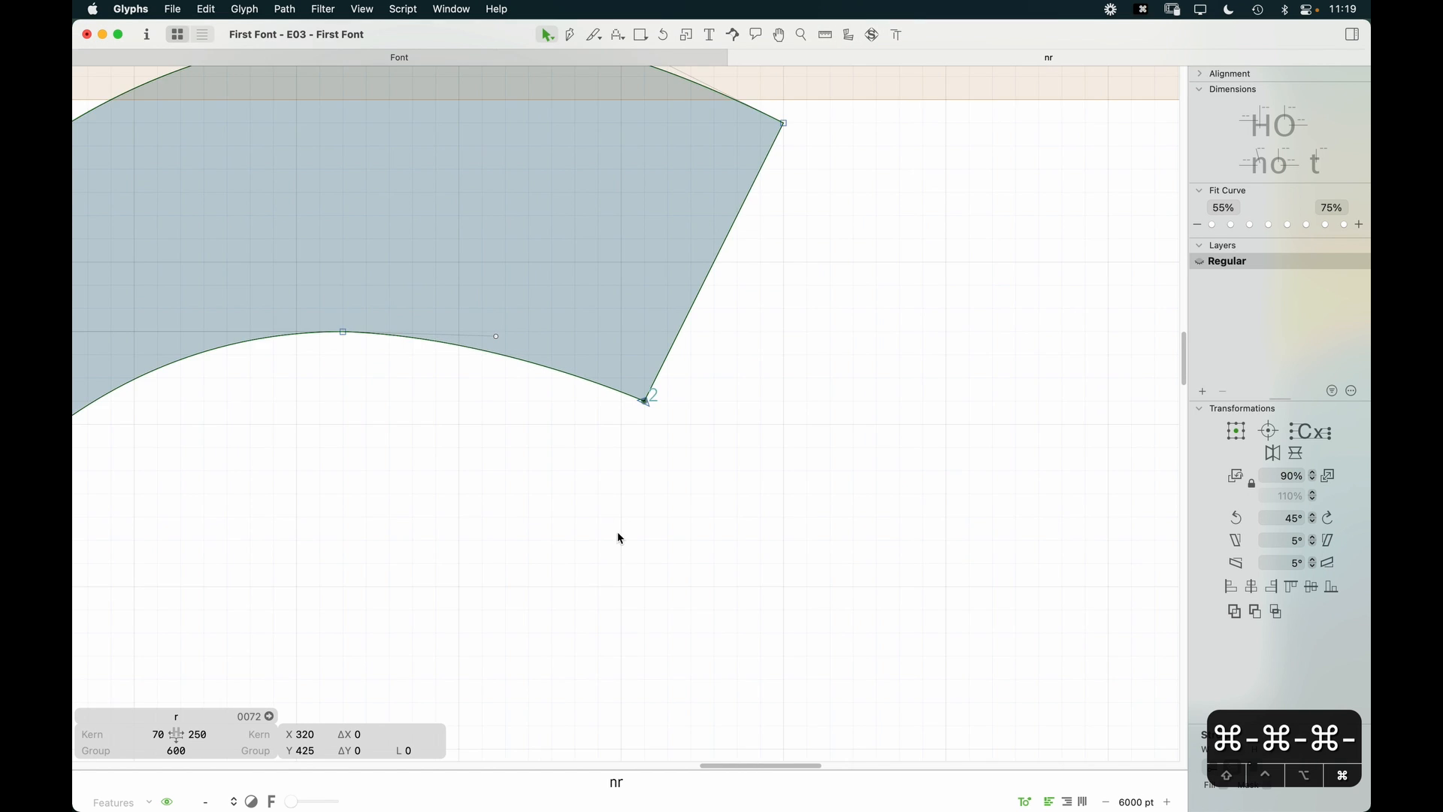
# Step: Level the inner top node's handle on the cut-end side at the node's height and lengthen it toward the cut end
pyautogui.press('space')
pyautogui.press('z')
pyautogui.moveTo(816, 275); pyautogui.dragTo(482, 499)
pyautogui.press('v')
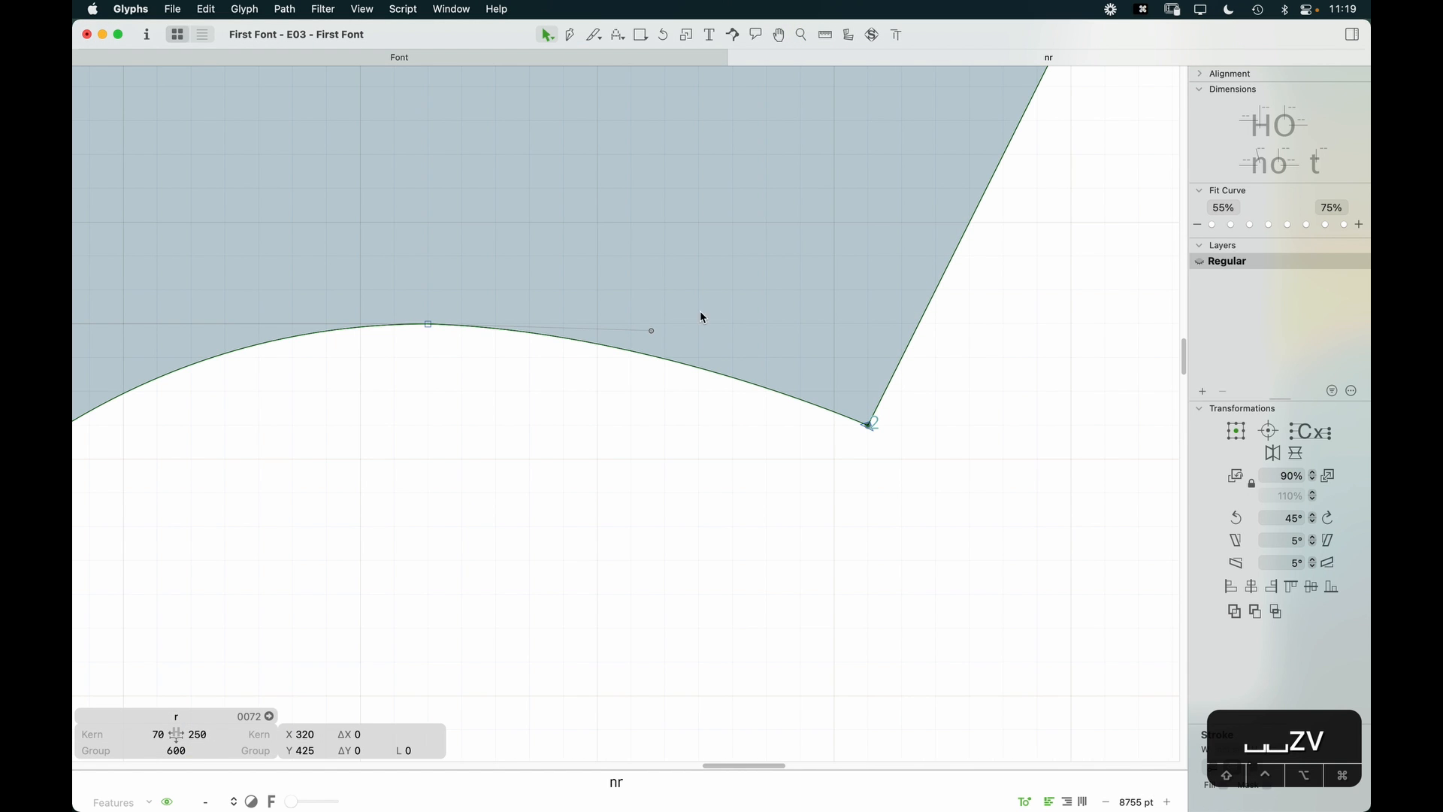
pyautogui.moveTo(655, 335); pyautogui.dragTo(687, 329)
pyautogui.click(565, 503)
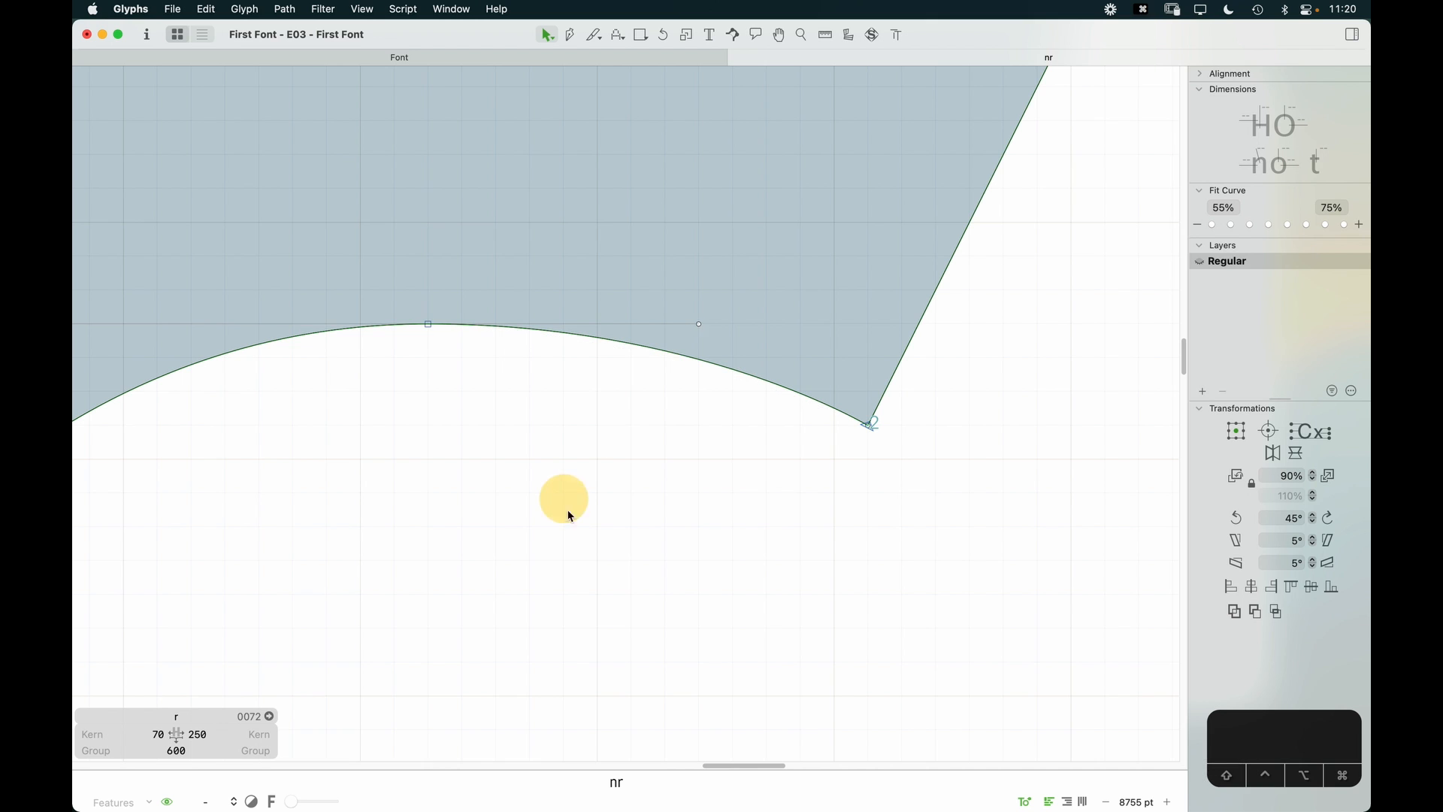
# Step: Move the upper corner of the arch's cut end to X 345, Y 485 and preview the r beside the n
pyautogui.press('super+minus')
pyautogui.press('super+minus')
pyautogui.press('super+minus')
pyautogui.press('super+minus')
pyautogui.press('space')
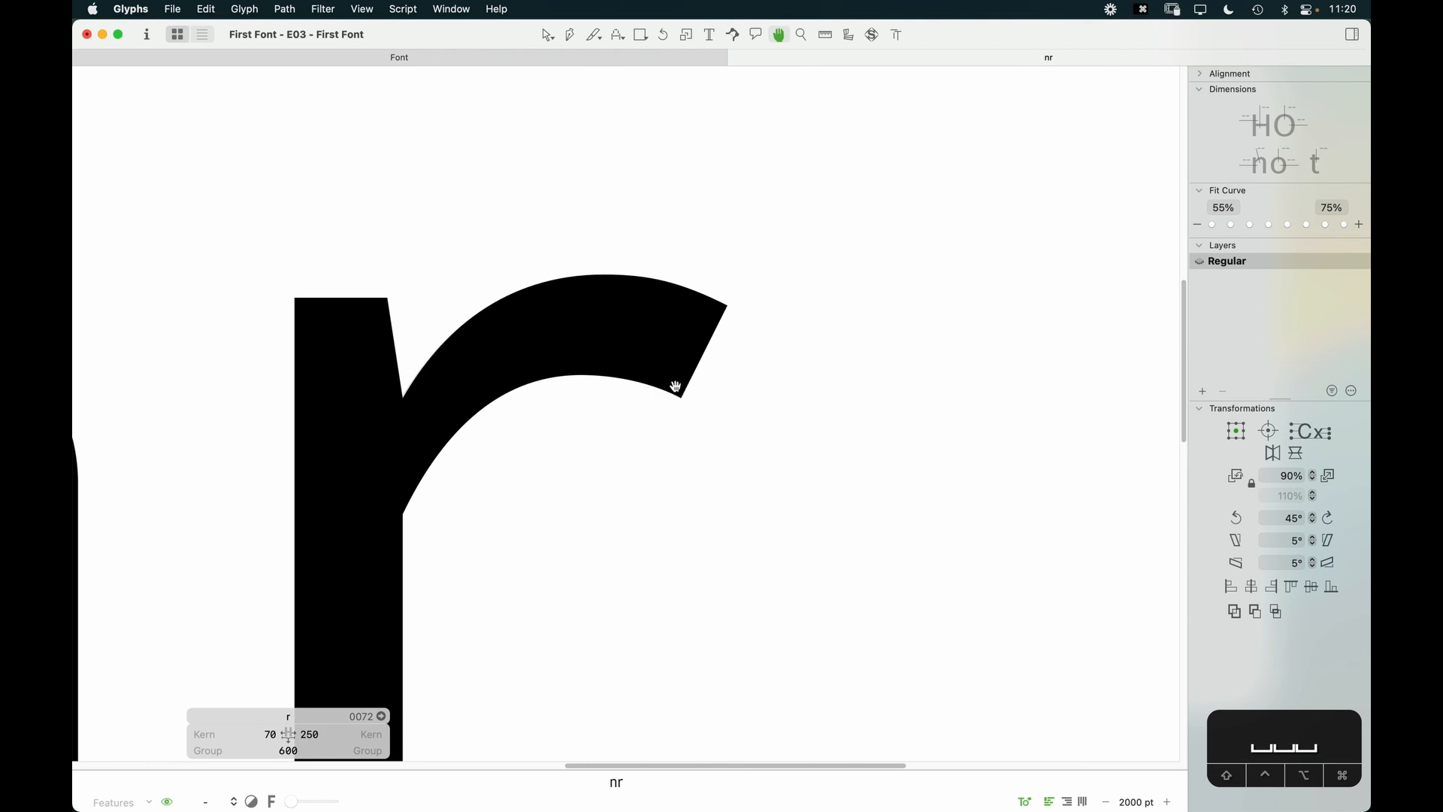
pyautogui.moveTo(746, 400); pyautogui.dragTo(828, 354)
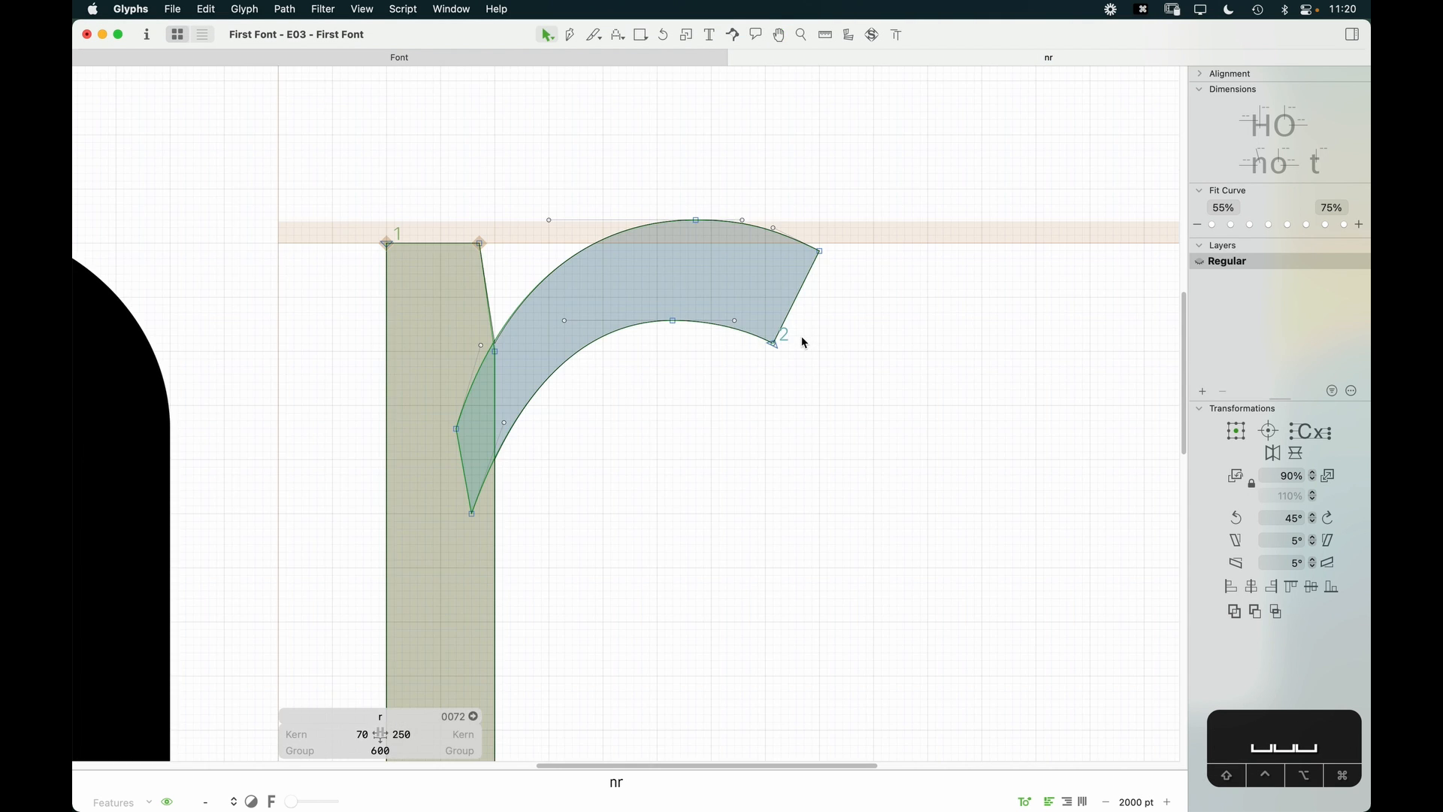
pyautogui.press('z')
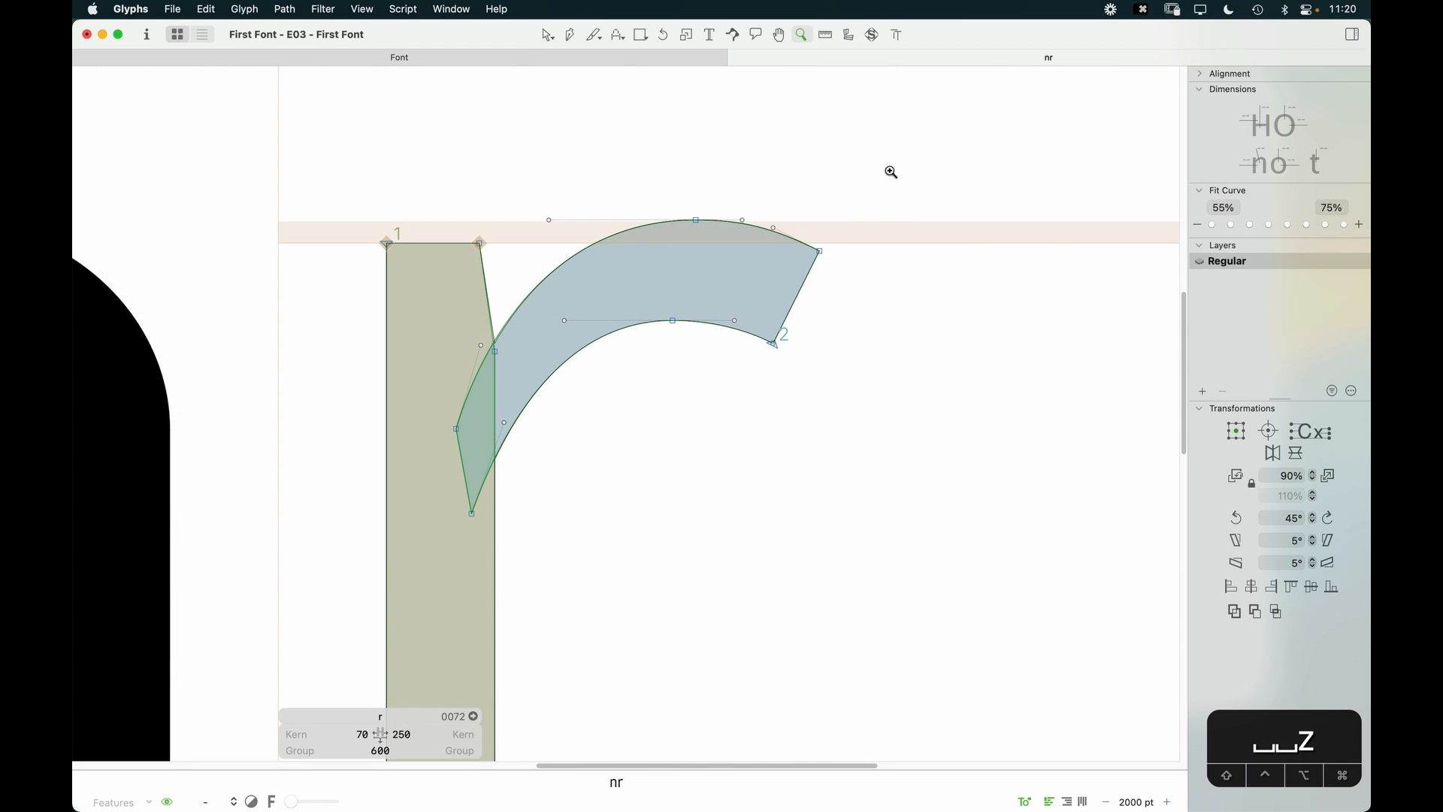
pyautogui.moveTo(899, 167); pyautogui.dragTo(623, 359)
pyautogui.press('v')
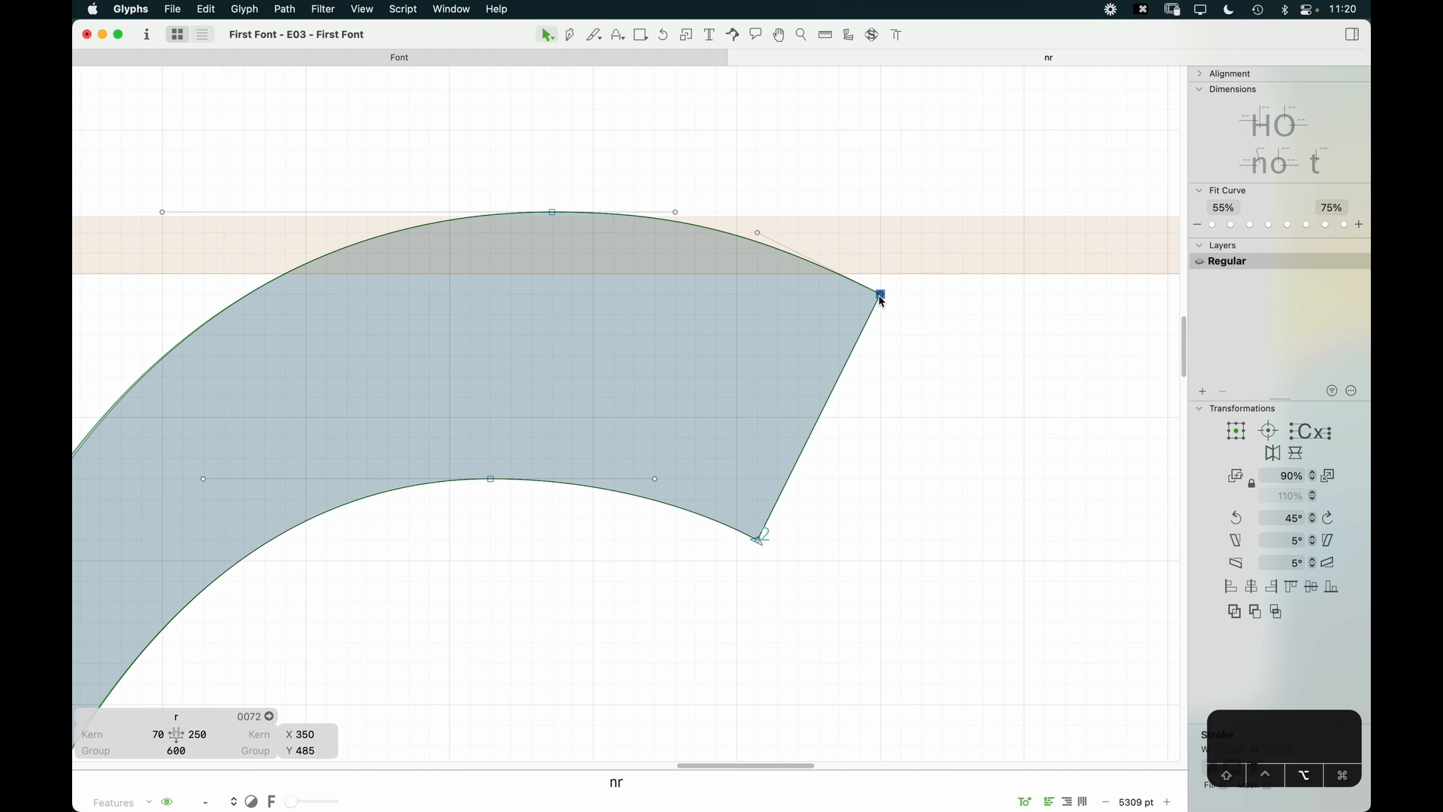
pyautogui.moveTo(881, 294); pyautogui.dragTo(871, 294)
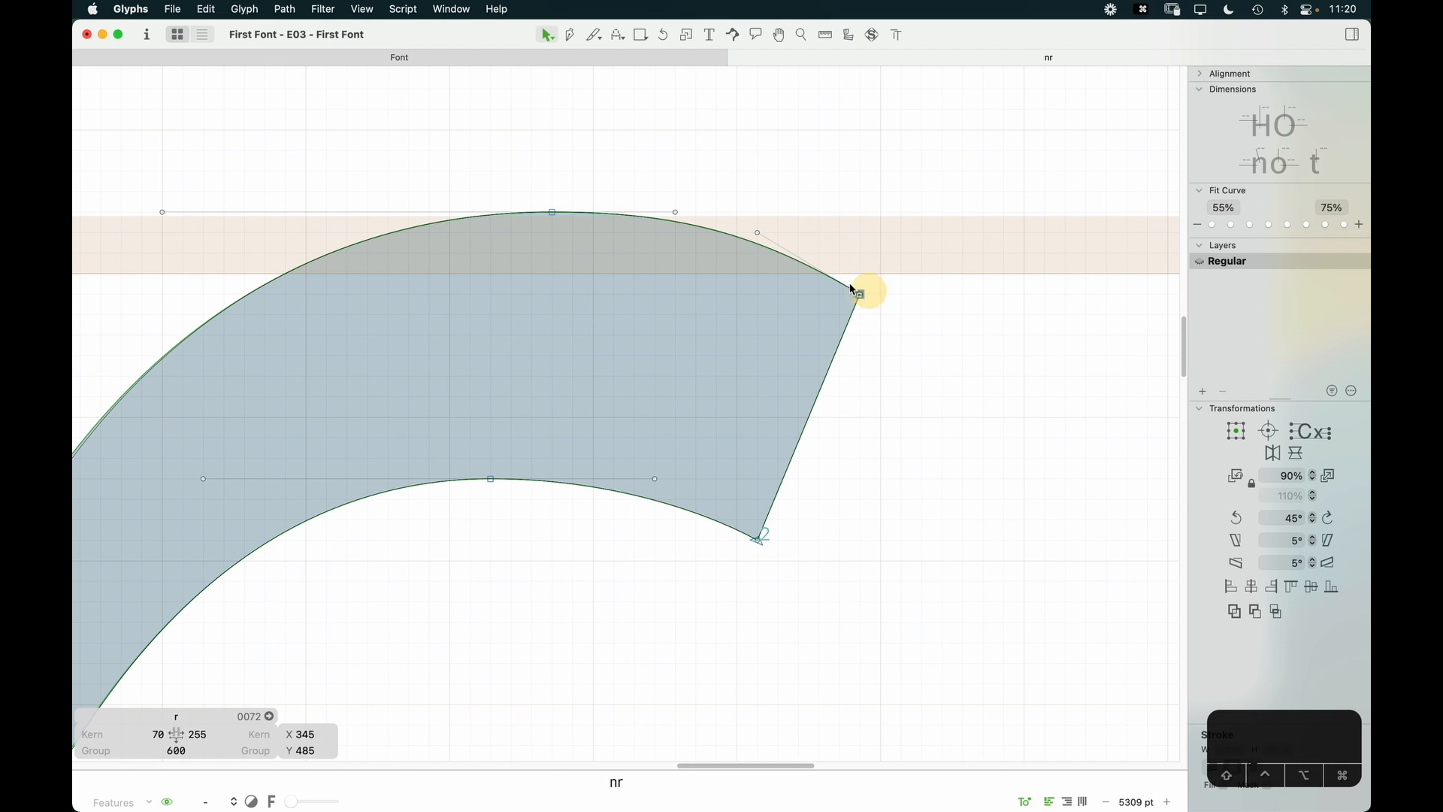
pyautogui.press('space')
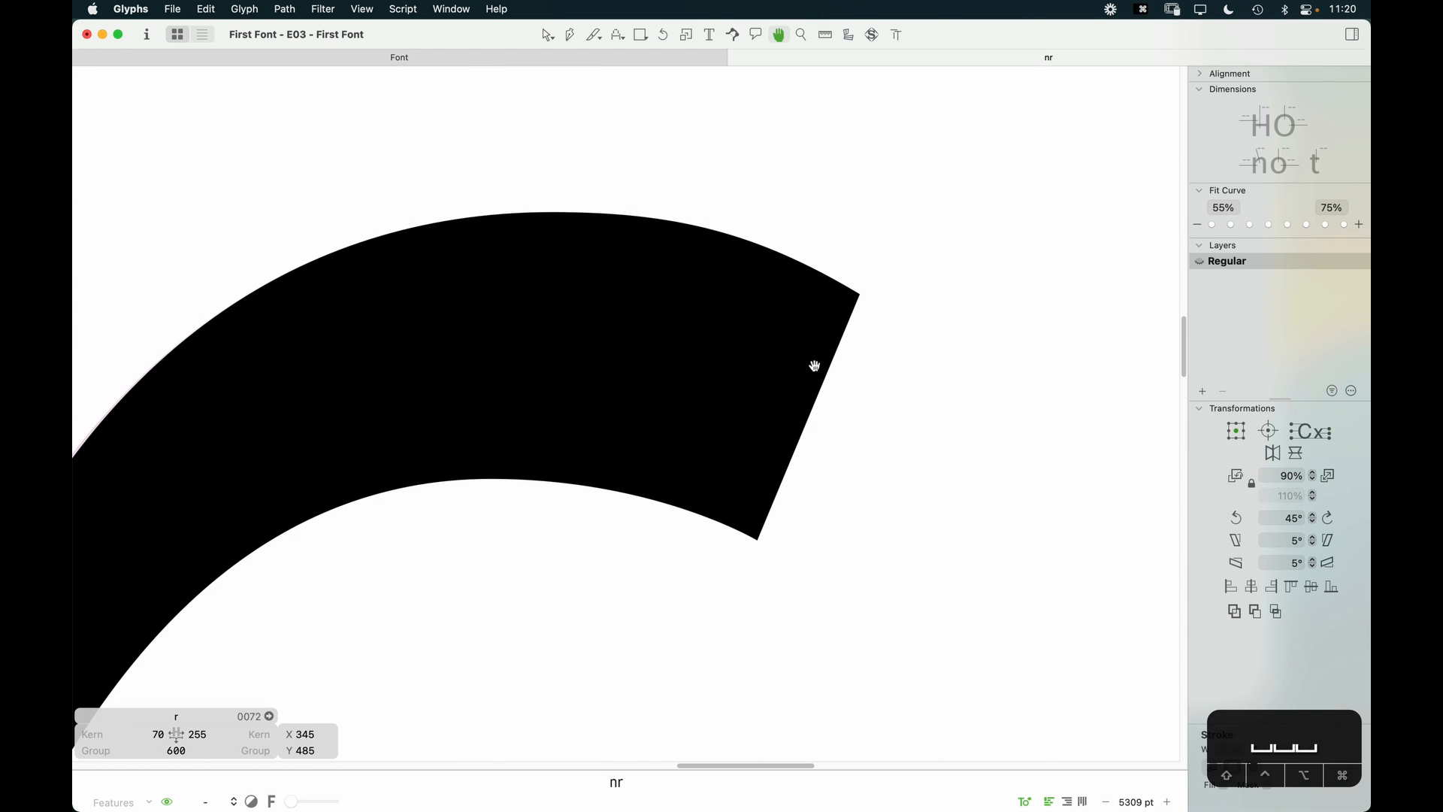
pyautogui.press('super+minus')
pyautogui.press('super+minus')
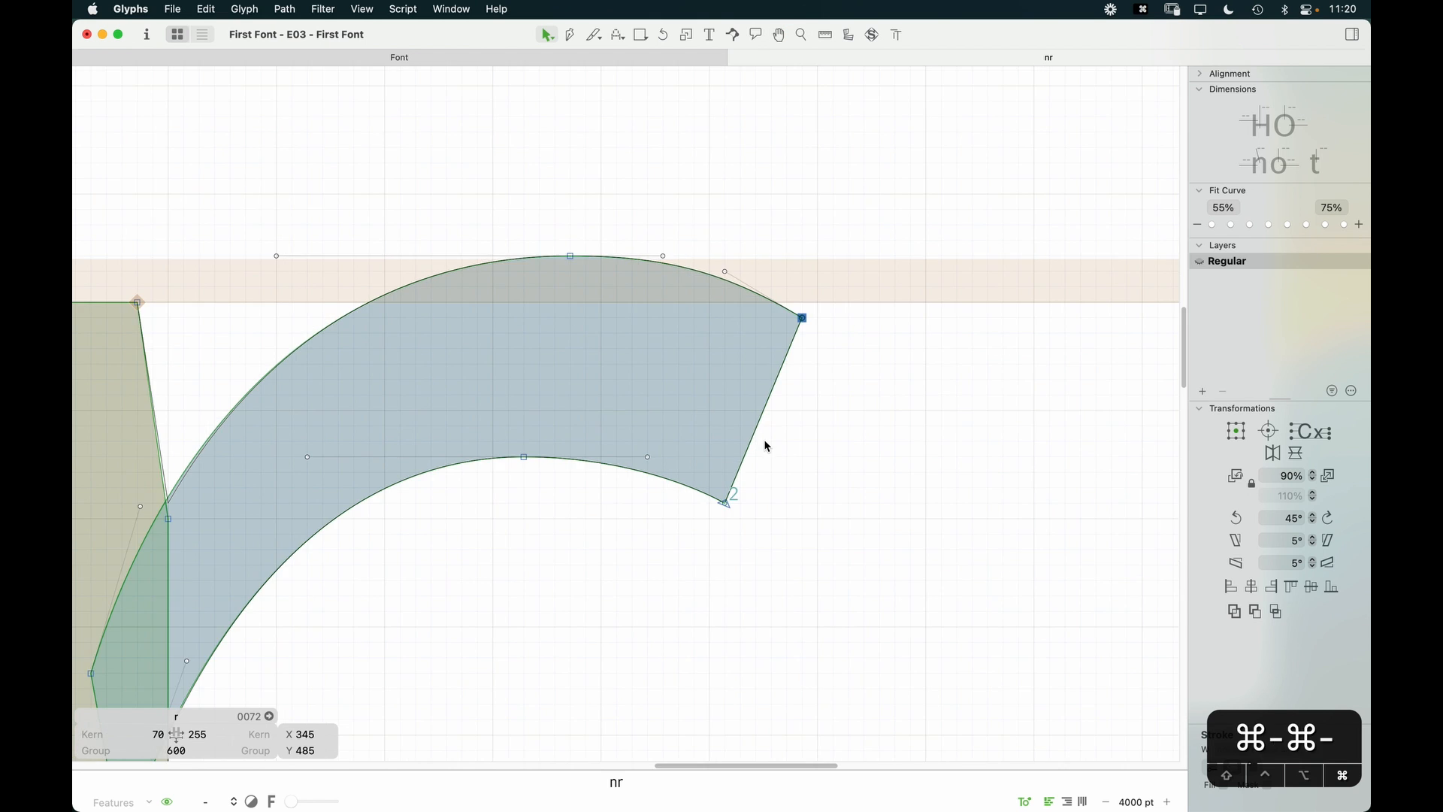
pyautogui.press('space')
pyautogui.moveTo(671, 427); pyautogui.dragTo(670, 306)
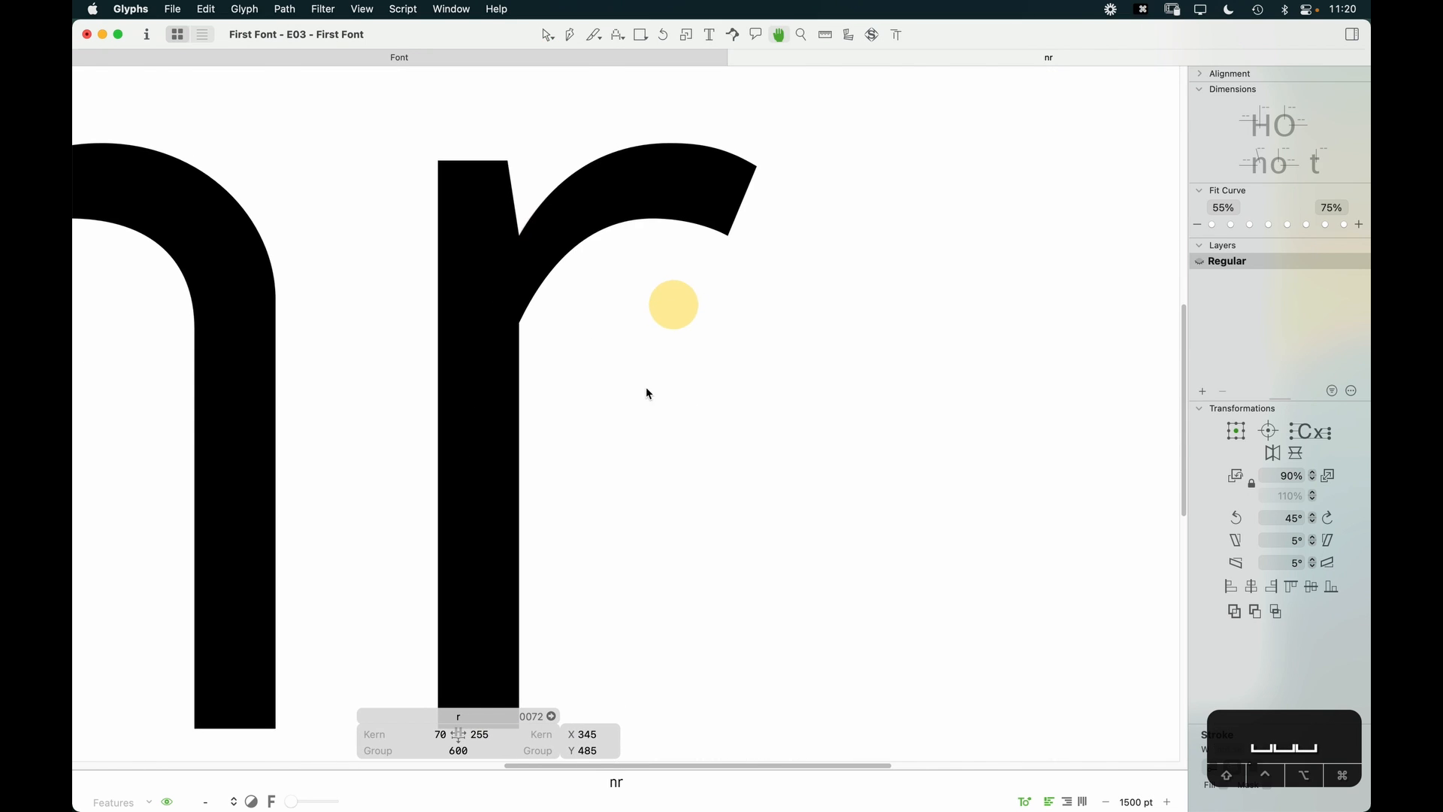
# Step: Link the r's left sidebearing to the n and its right sidebearing to the o
pyautogui.press('super+minus')
pyautogui.press('super+minus')
pyautogui.click(591, 734)
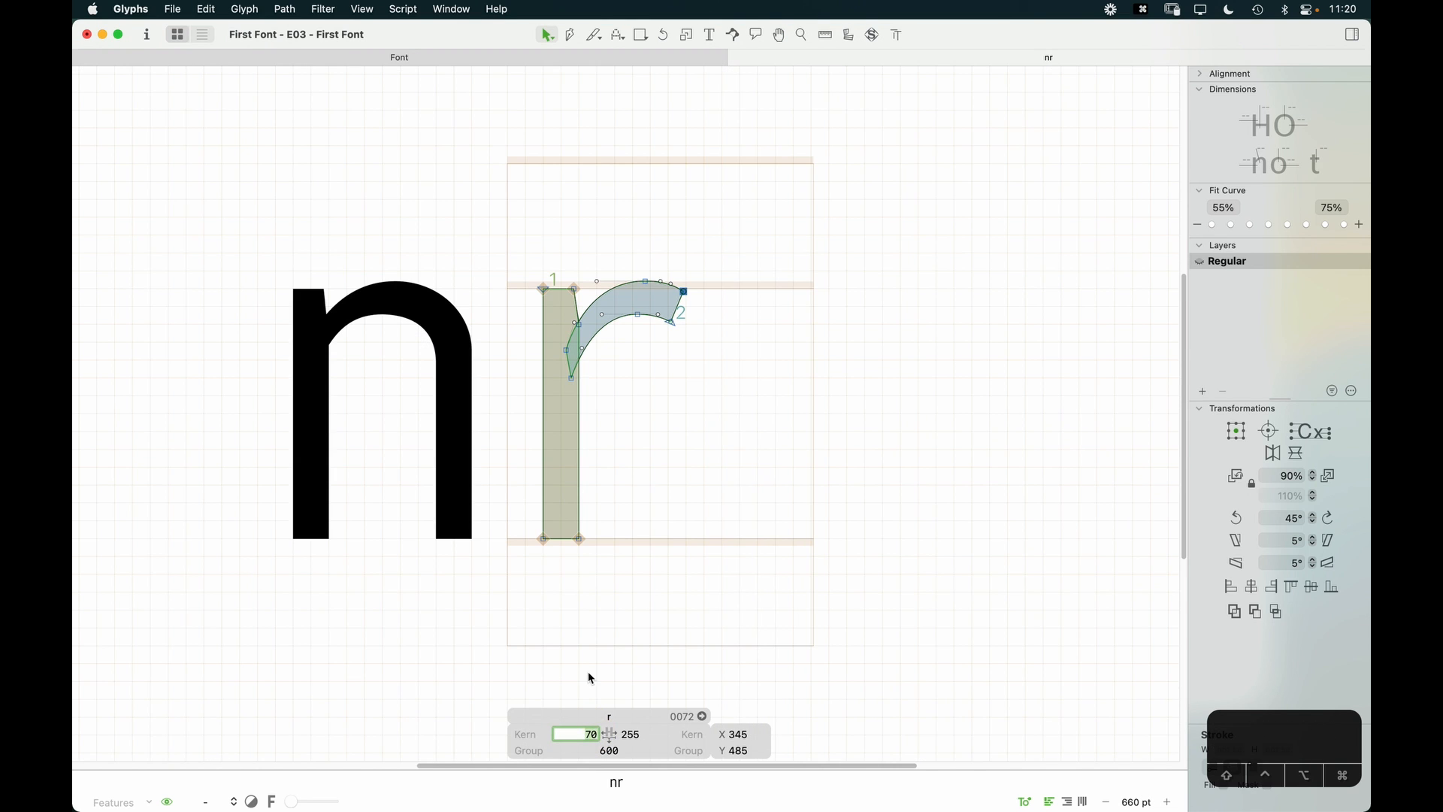
pyautogui.write('n')
pyautogui.press('Tab')
pyautogui.write('o')
pyautogui.press('Return')
pyautogui.press('Escape')
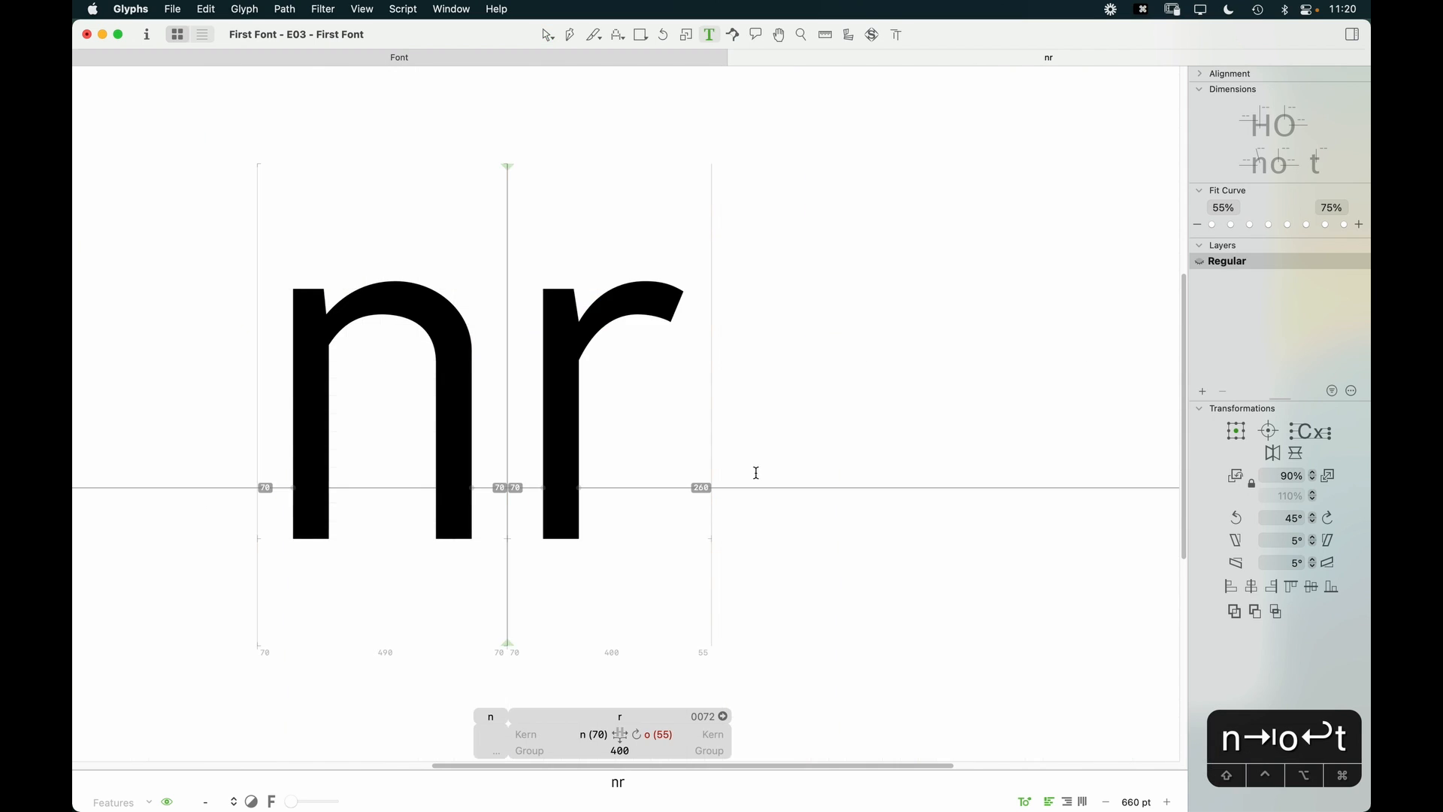
# Step: Replace the sample text with the word "right" to check the r in context
pyautogui.press('super+minus')
pyautogui.press('super+minus')
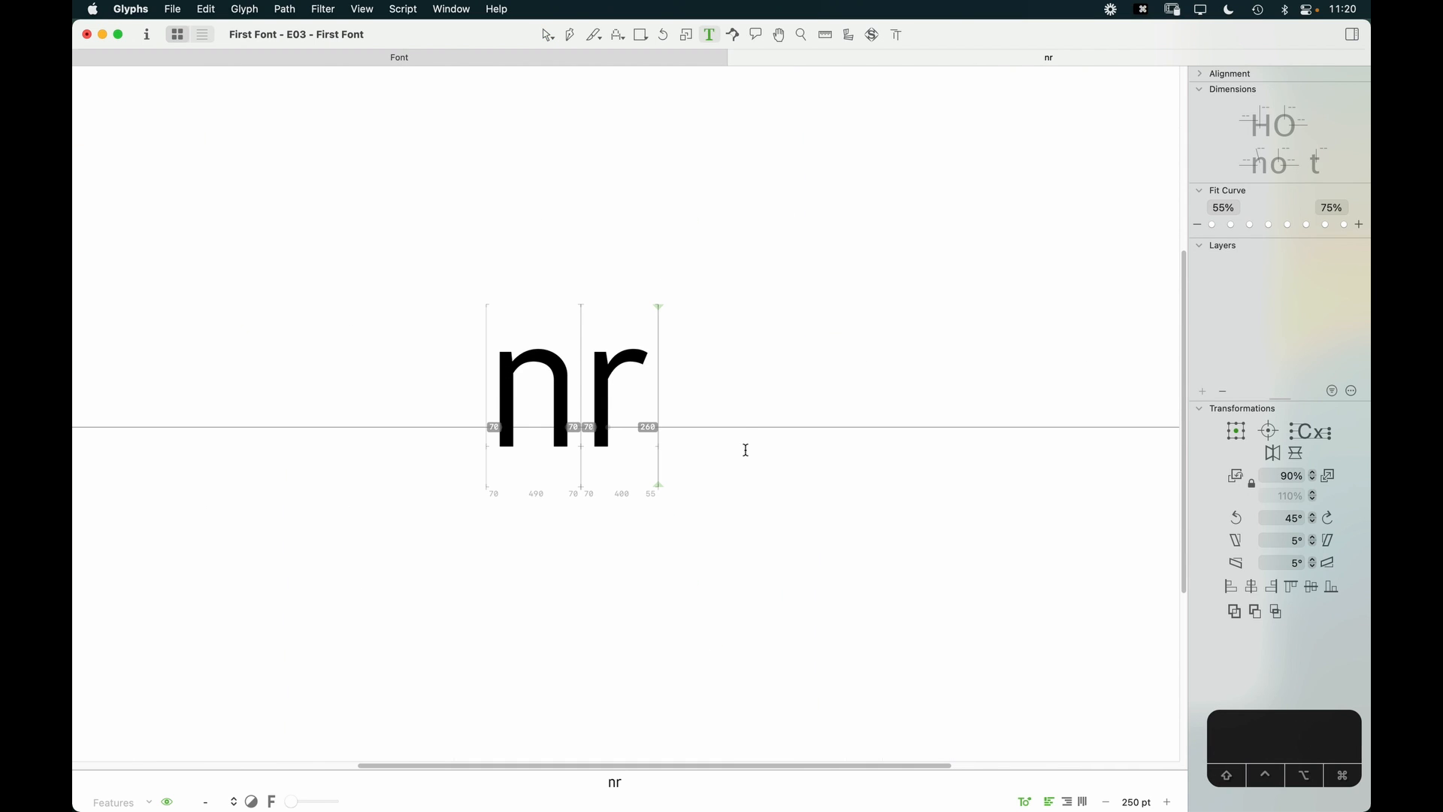
pyautogui.press('Escape')
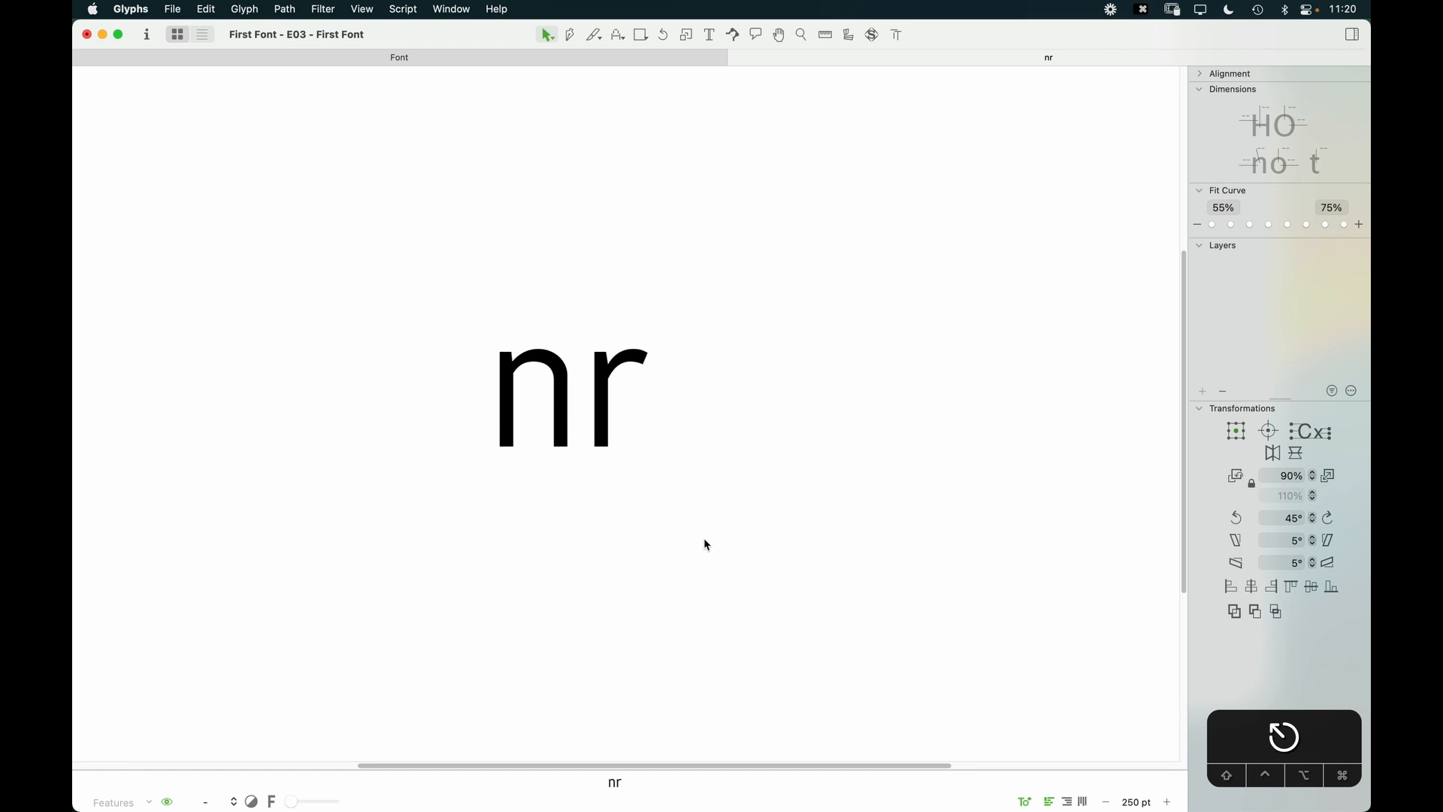
pyautogui.press('t')
pyautogui.press('super+a')
pyautogui.write('ri')
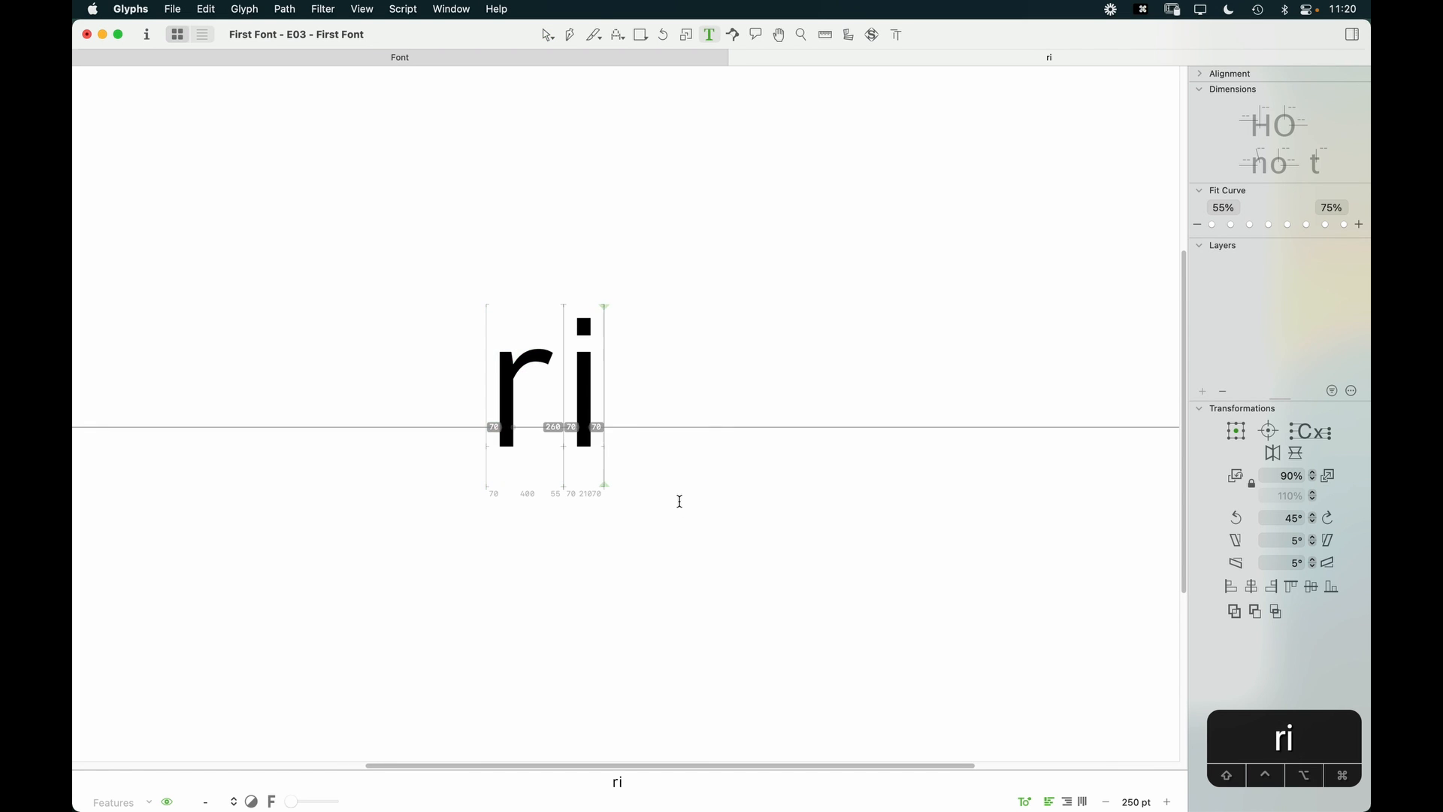
pyautogui.write('ght')
pyautogui.press('Escape')
# Step: Set the r's right sidebearing to 35 and preview the spacing in the word "right"
pyautogui.doubleClick(549, 422)
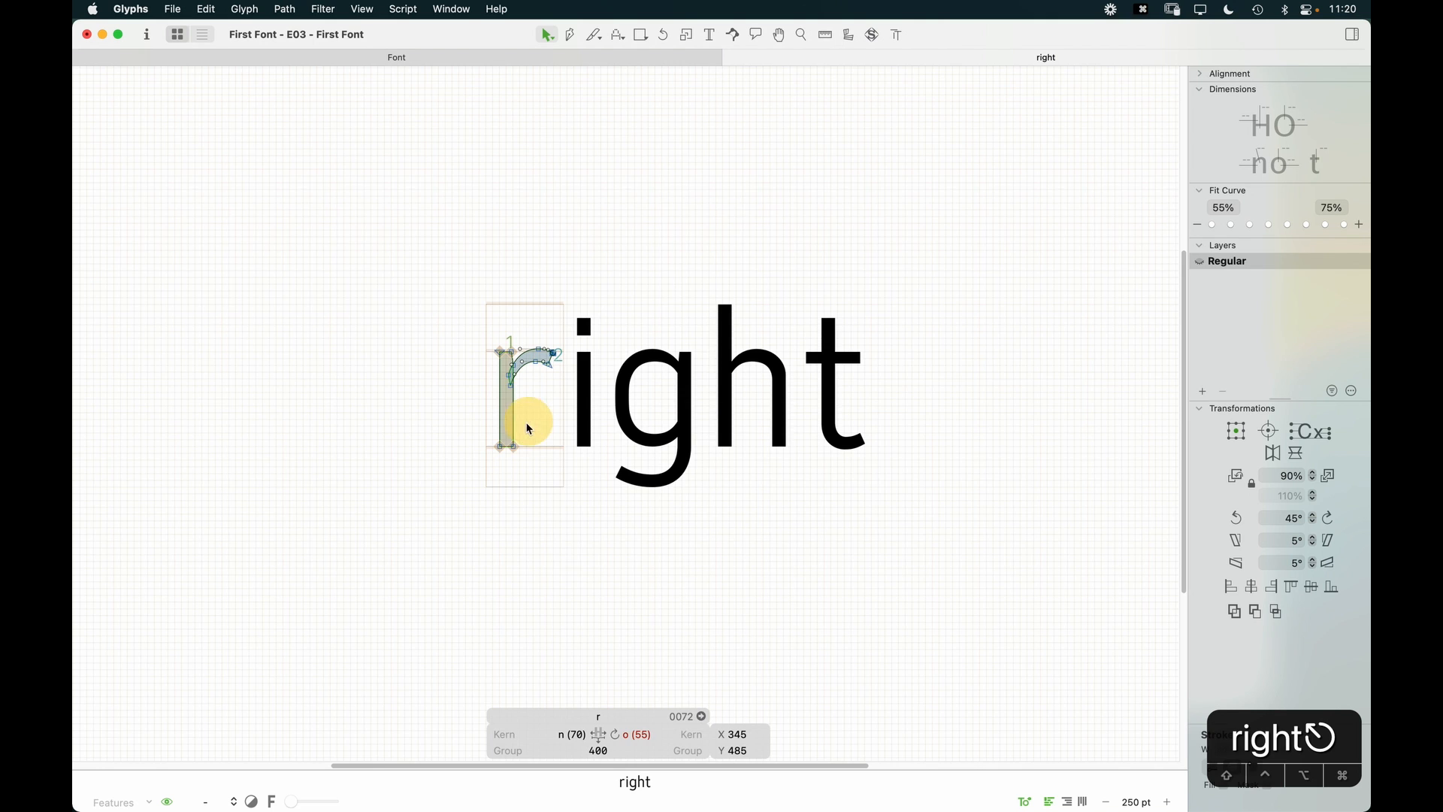
pyautogui.click(644, 733)
pyautogui.write('o35')
pyautogui.press('Return')
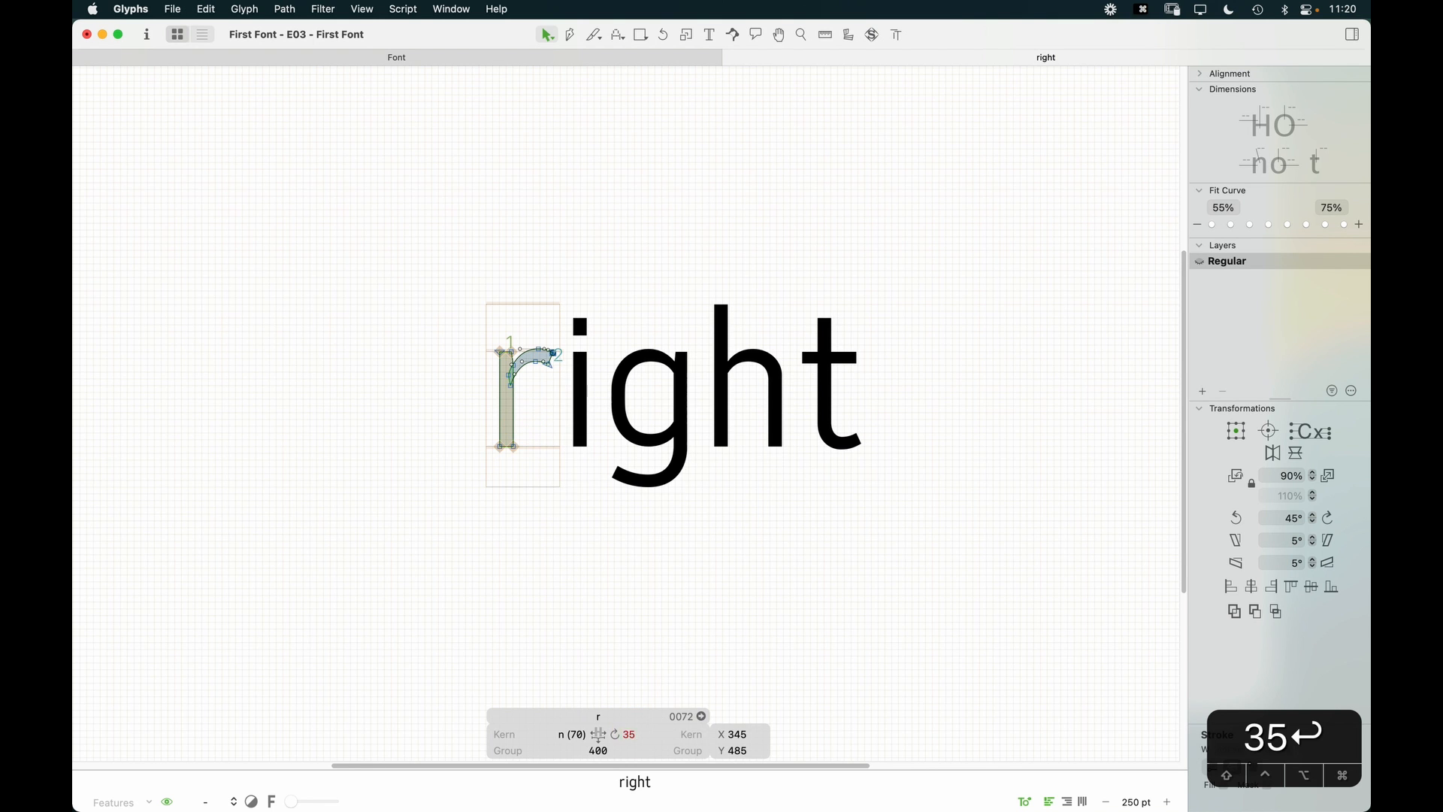
pyautogui.press('t')
pyautogui.click(899, 419)
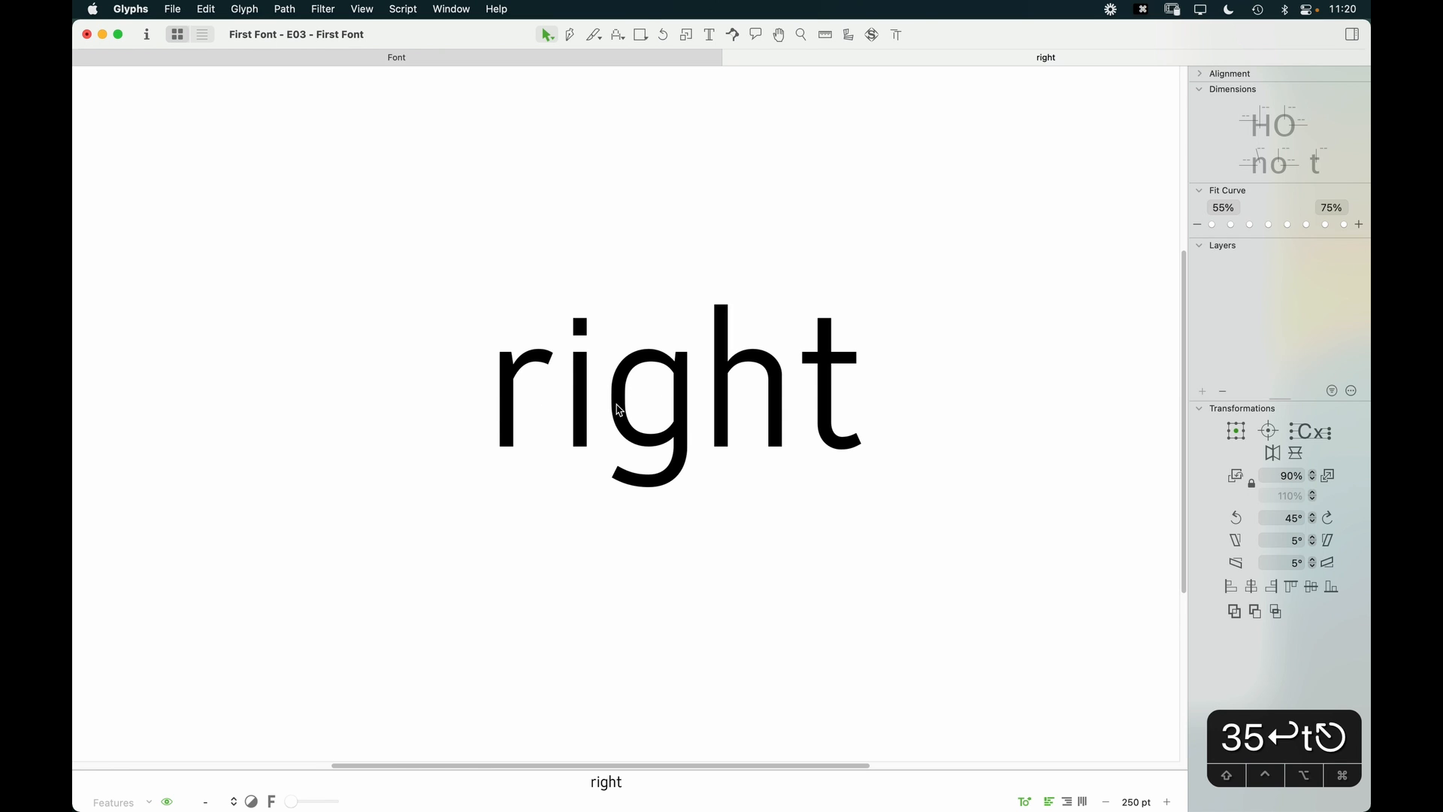
# Step: Add a second line of sample text reading "rornr" below the word "right" and preview it
pyautogui.press('t')
pyautogui.press('Return')
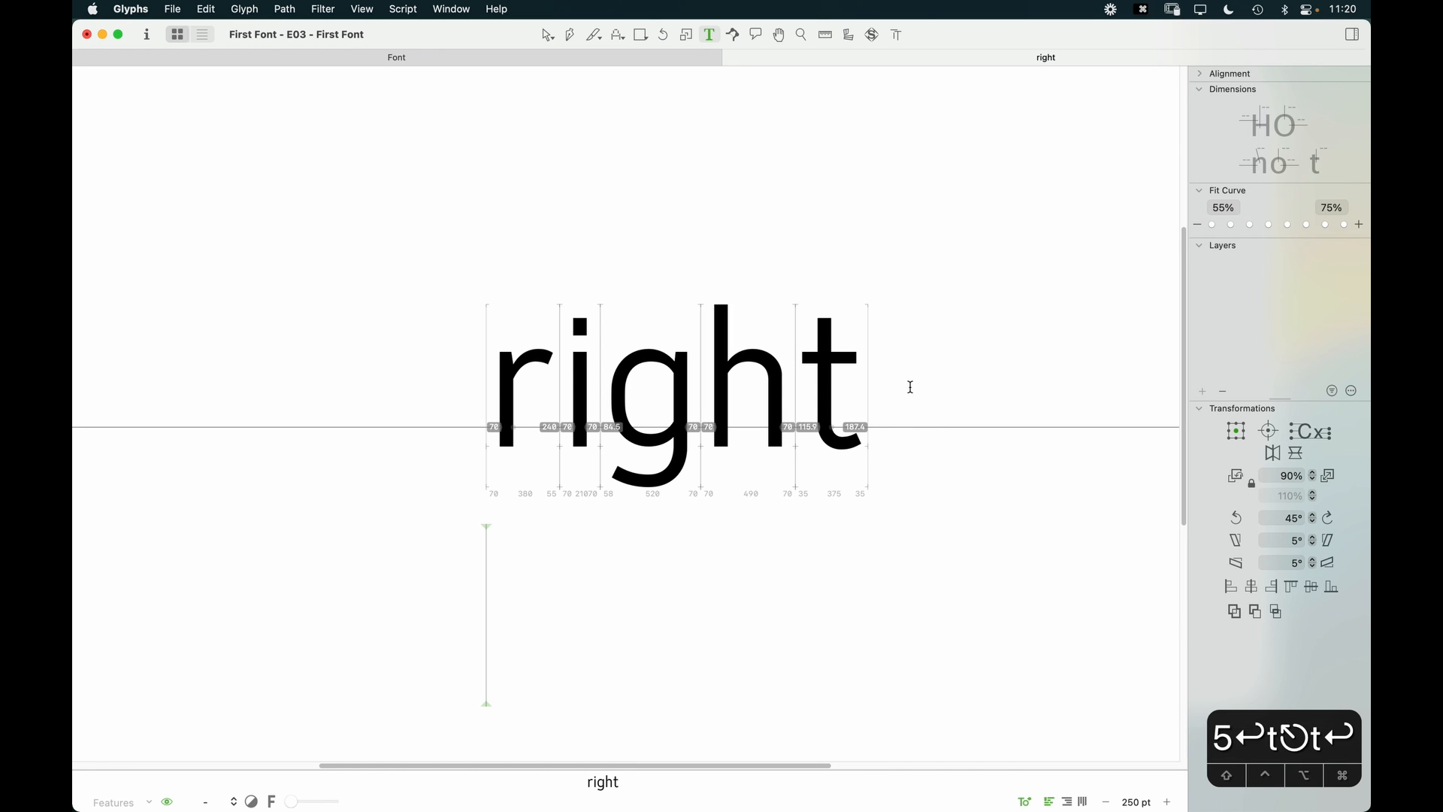
pyautogui.write('rornr')
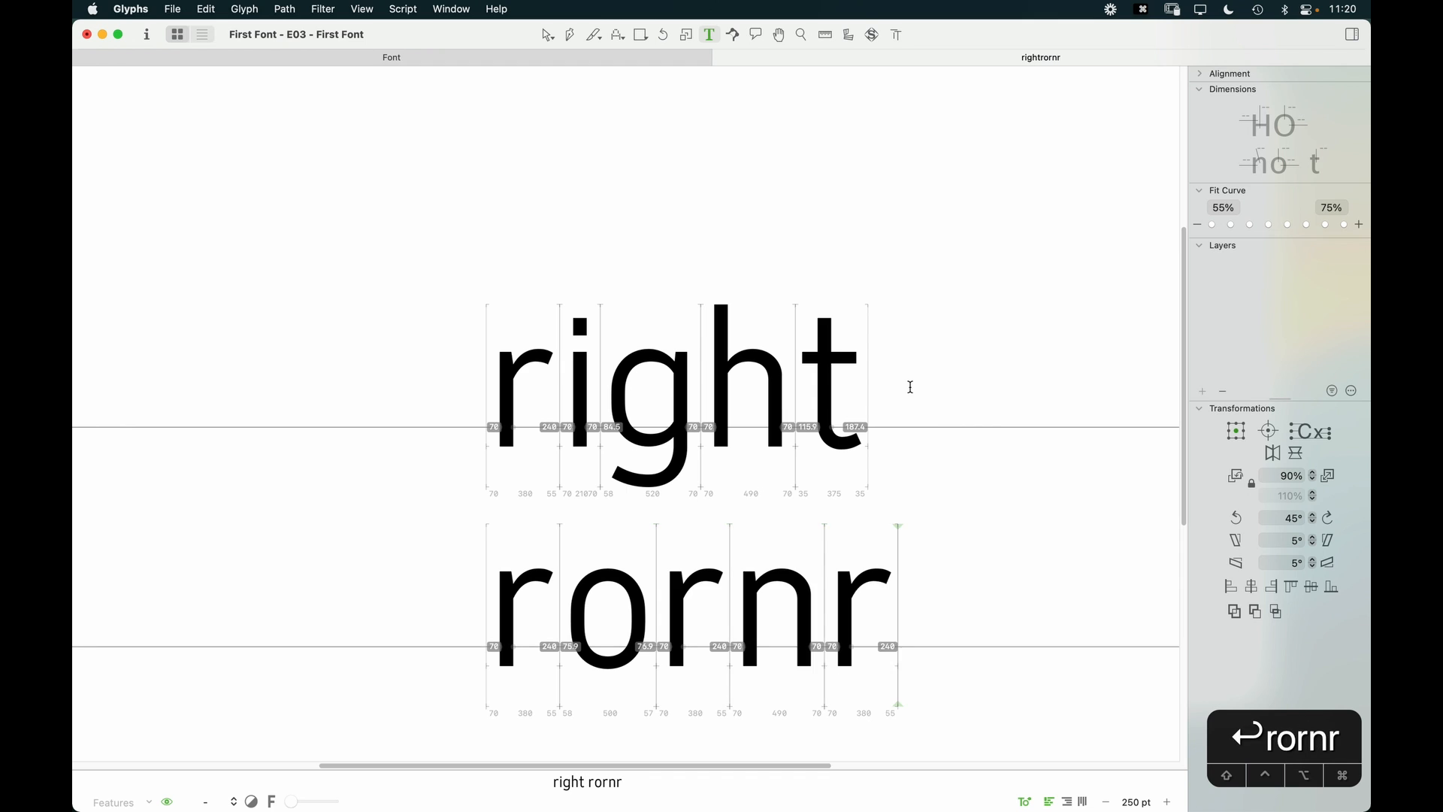
pyautogui.press('Escape')
pyautogui.moveTo(922, 638); pyautogui.dragTo(893, 564)
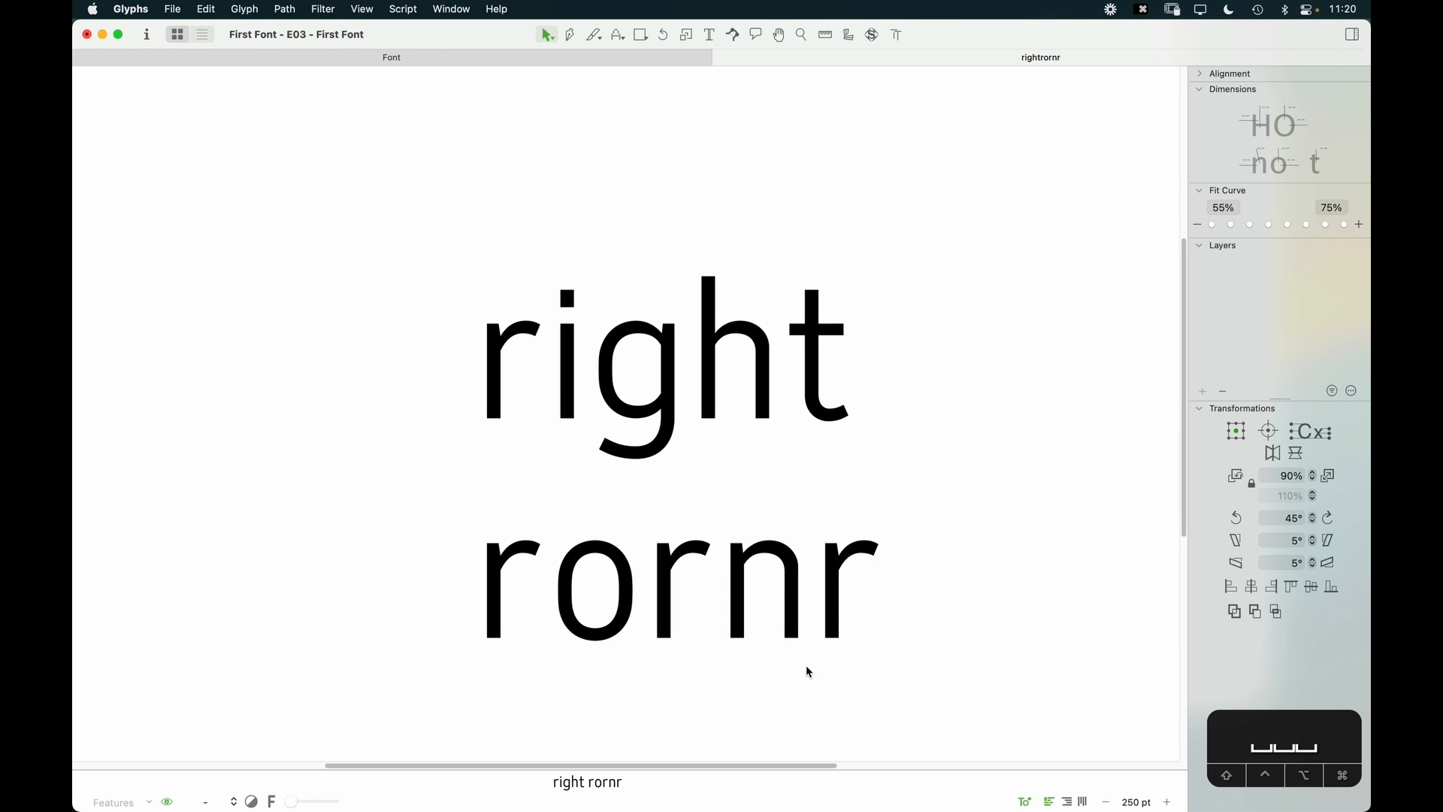
# Step: Try a right sidebearing of 0 on the r and preview both lines of sample text
pyautogui.doubleClick(506, 621)
pyautogui.click(607, 735)
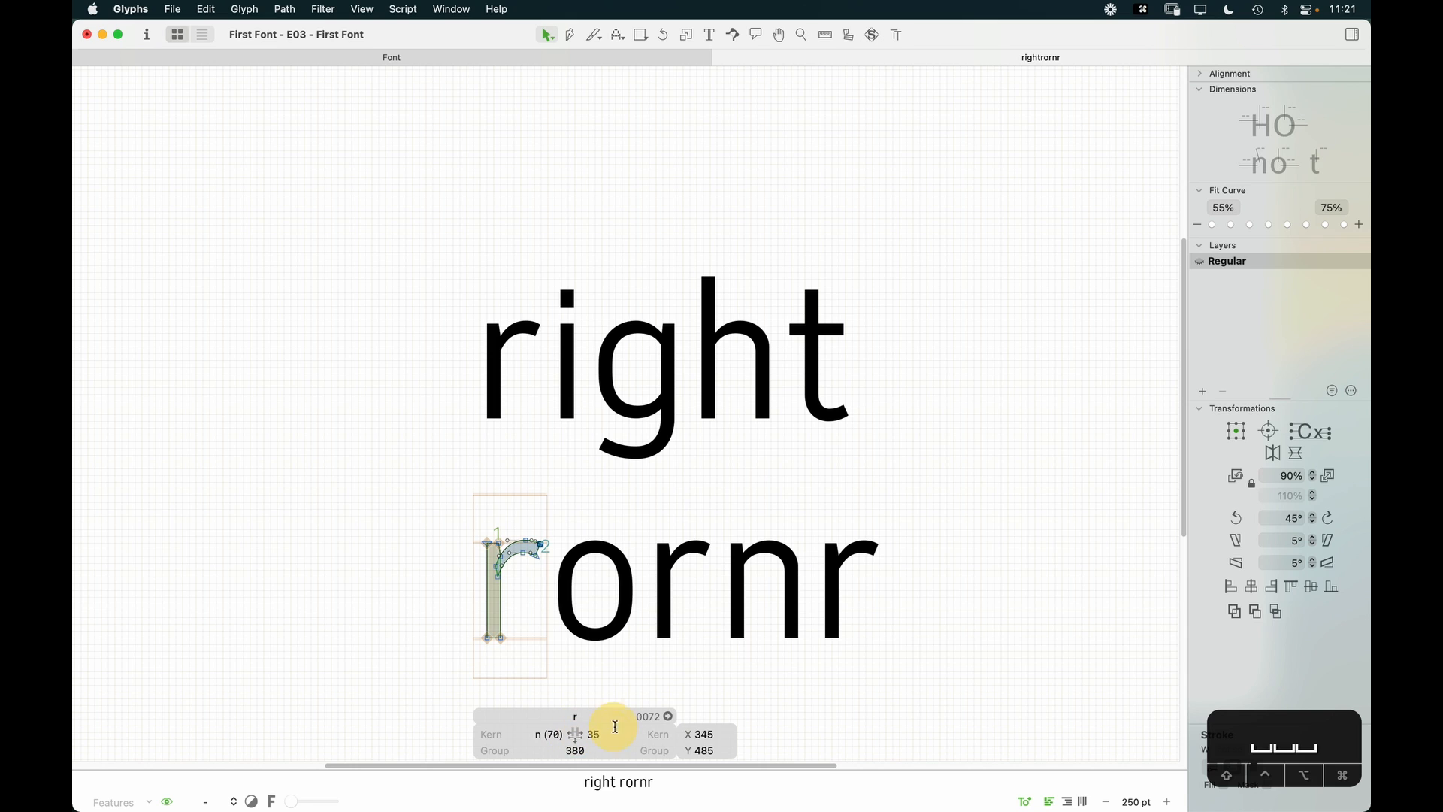
pyautogui.press('super+a')
pyautogui.write('0')
pyautogui.press('Return')
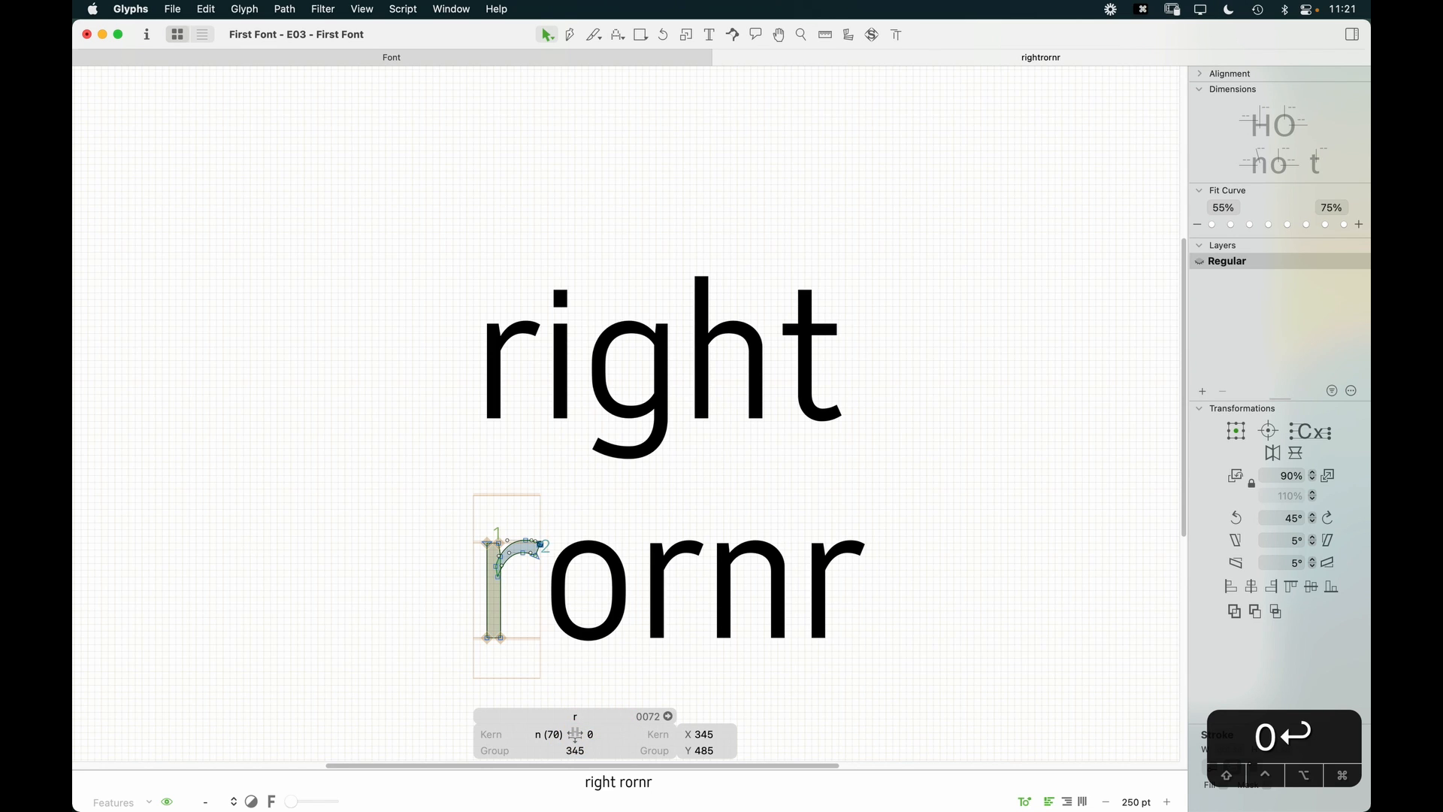
pyautogui.press('t')
pyautogui.click(911, 602)
pyautogui.press('Escape')
pyautogui.press('super+z')
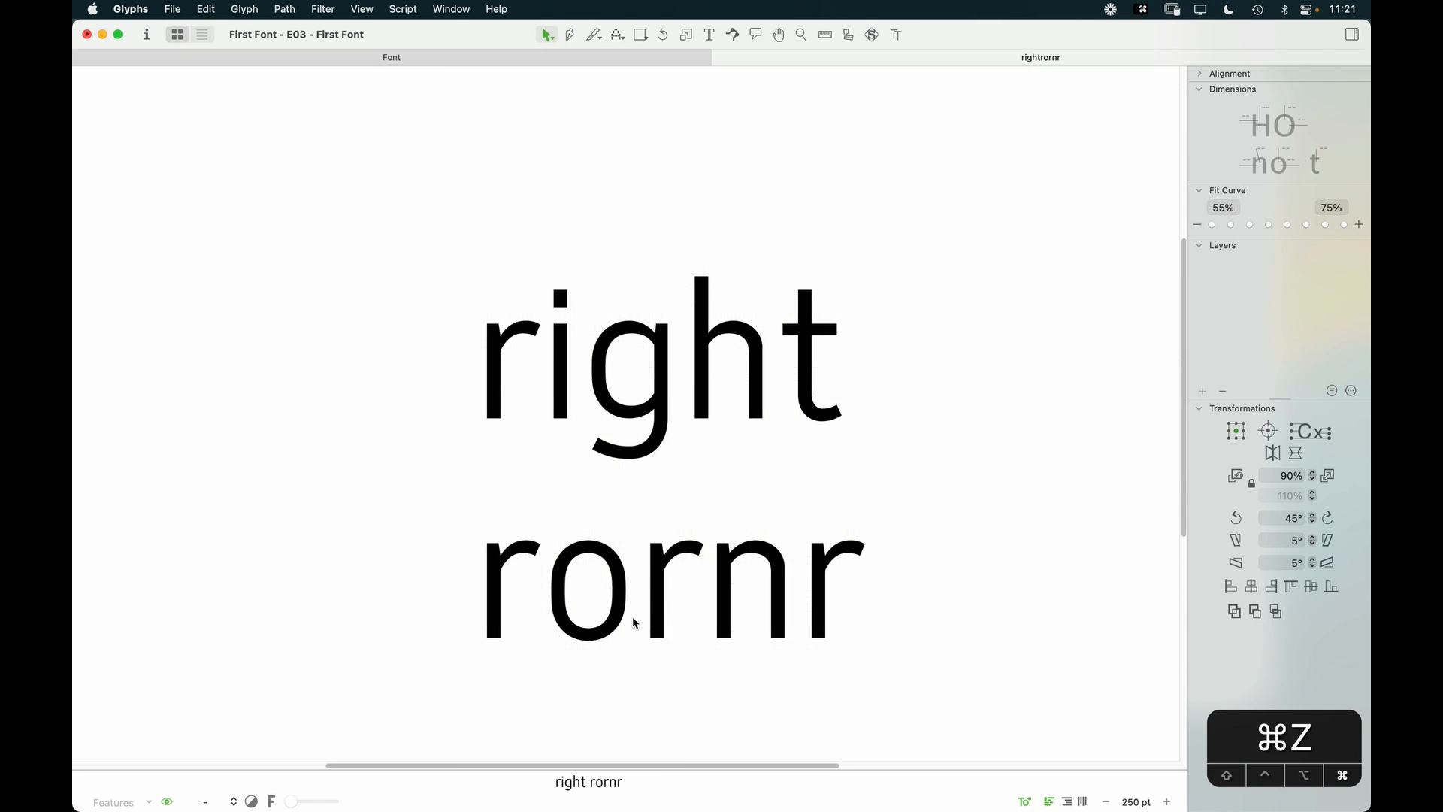
# Step: Set the r's right sidebearing back to 35 and preview the sample text
pyautogui.doubleClick(516, 605)
pyautogui.click(602, 735)
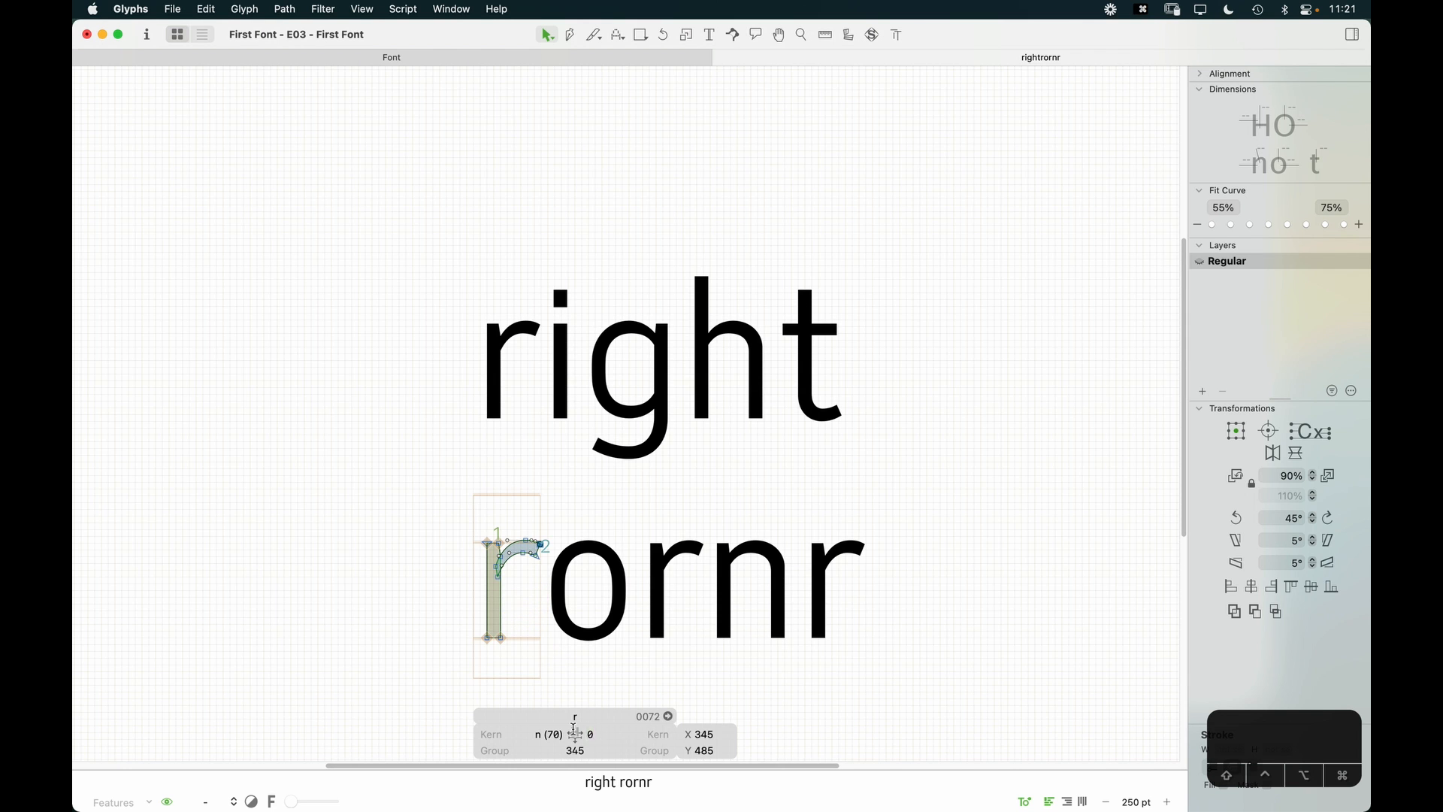
pyautogui.write('5')
pyautogui.press('BackSpace')
pyautogui.write('35')
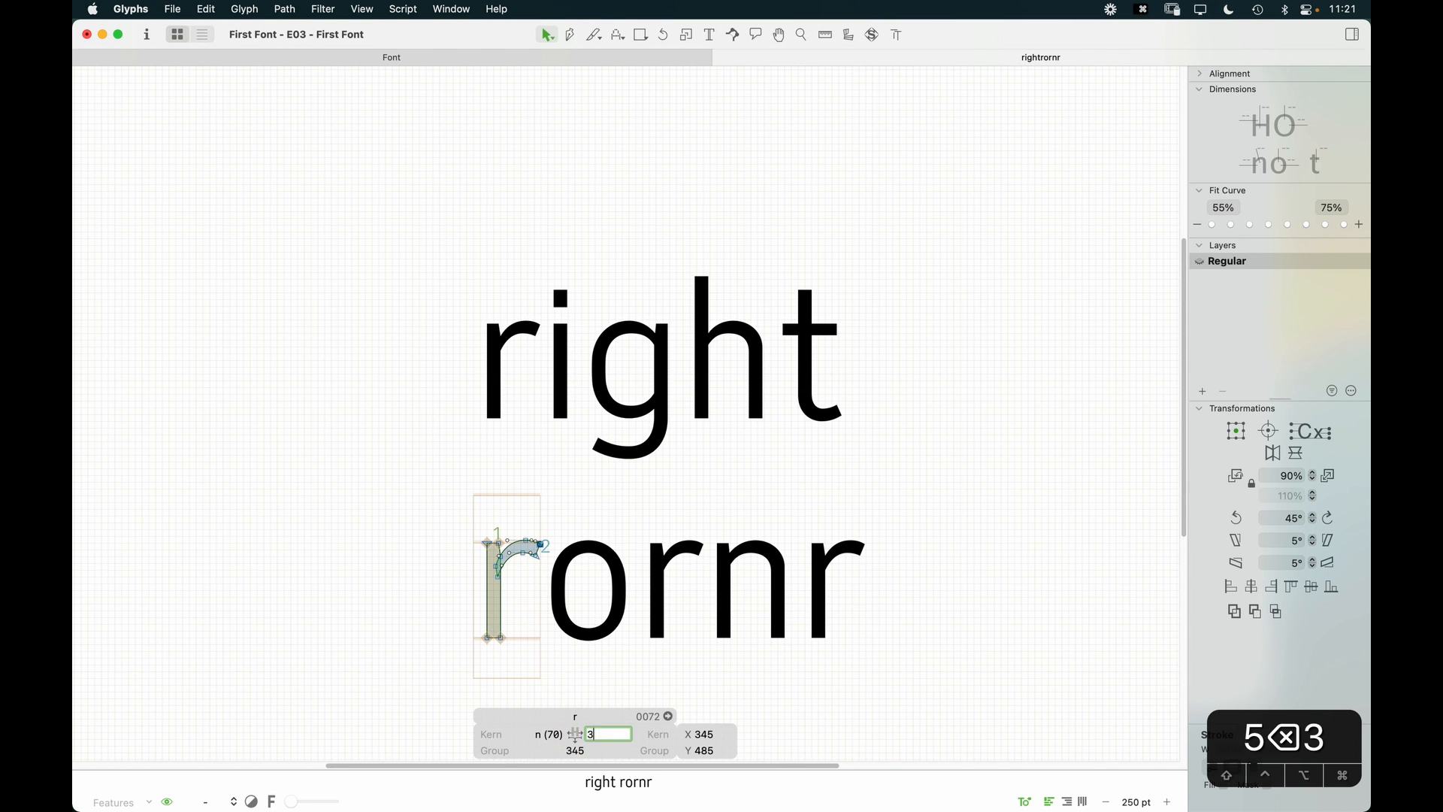
pyautogui.press('Return')
pyautogui.press('Escape')
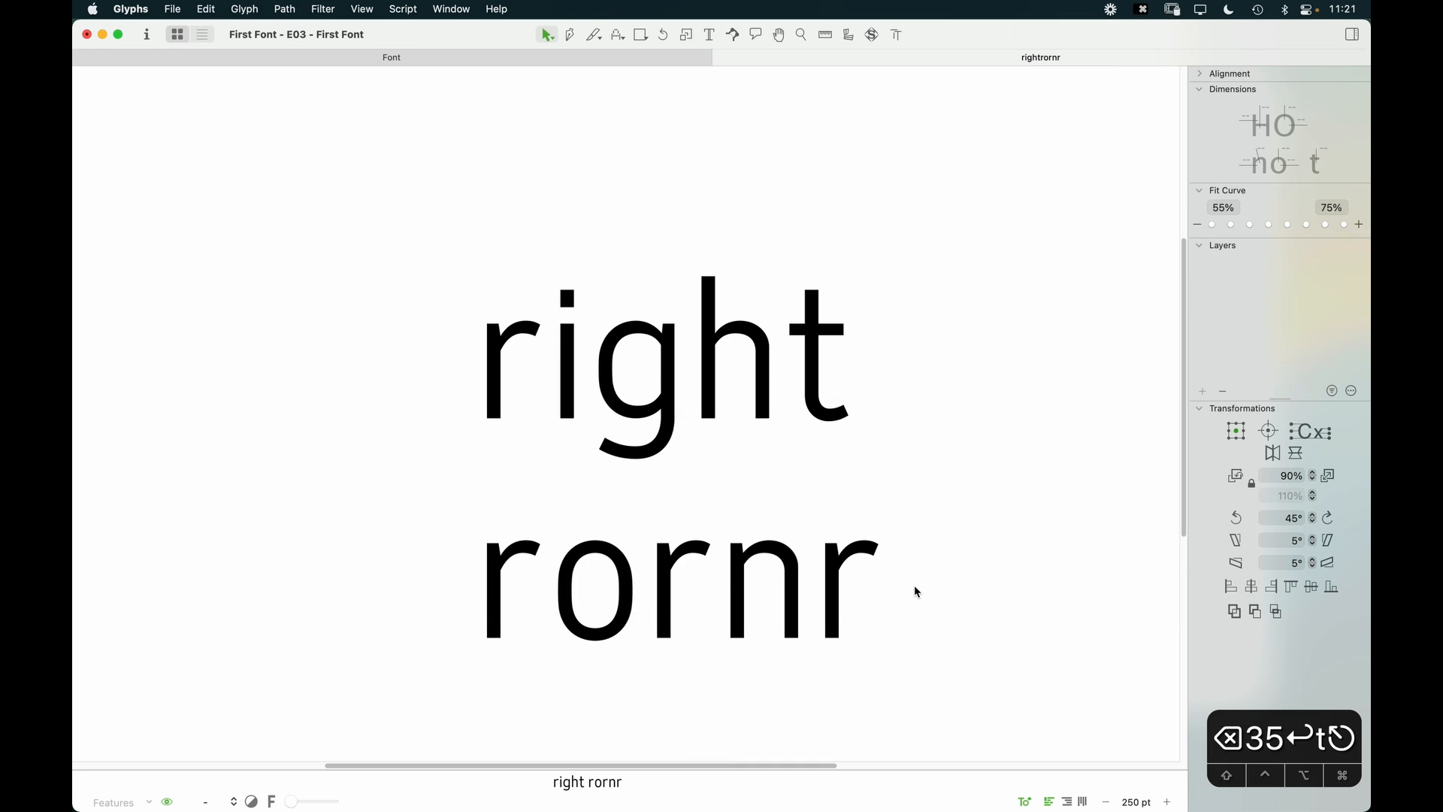
# Step: Append "rrr" to the second sample line, add "rring" on a third line, and preview the spacing at a smaller size
pyautogui.press('super+minus')
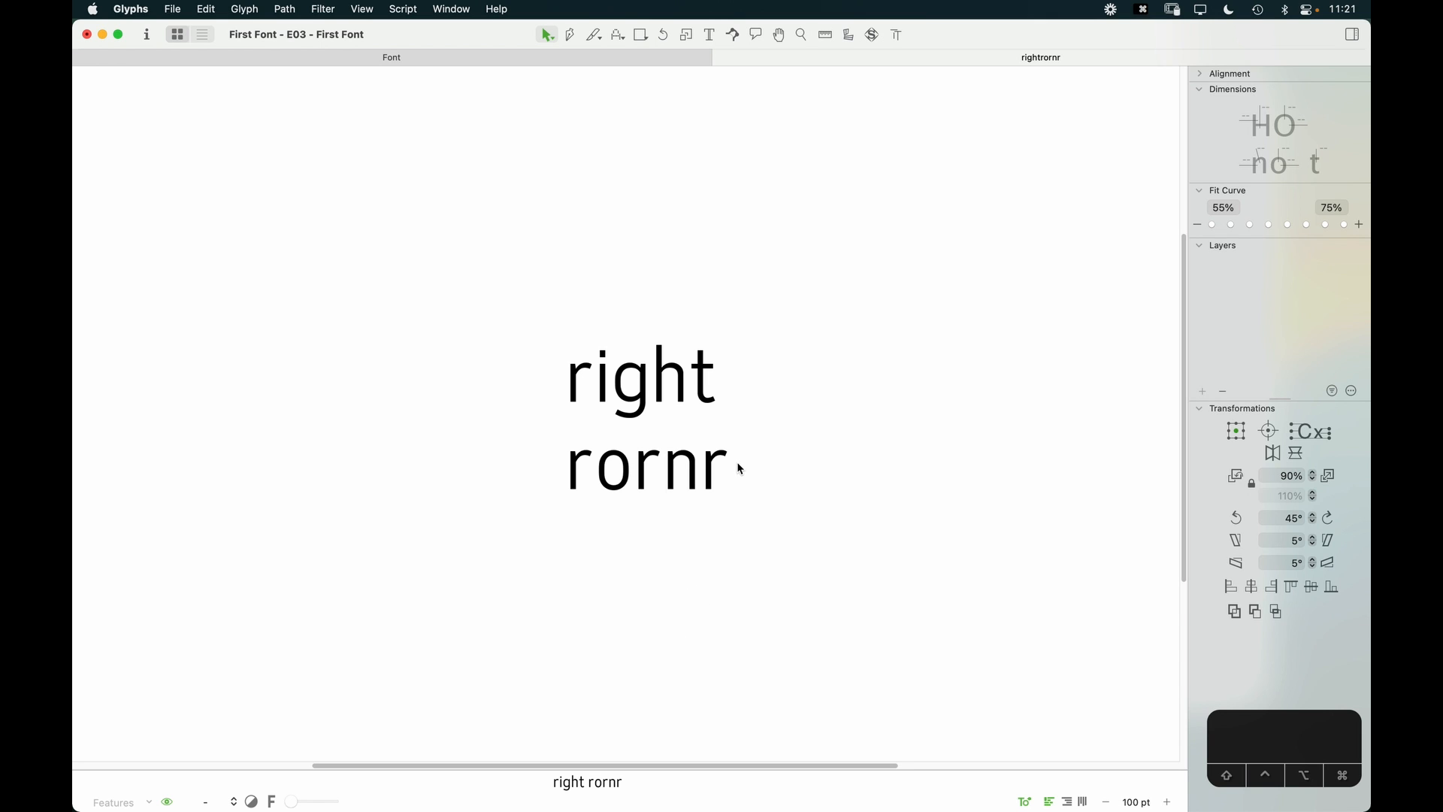
pyautogui.write('trrr')
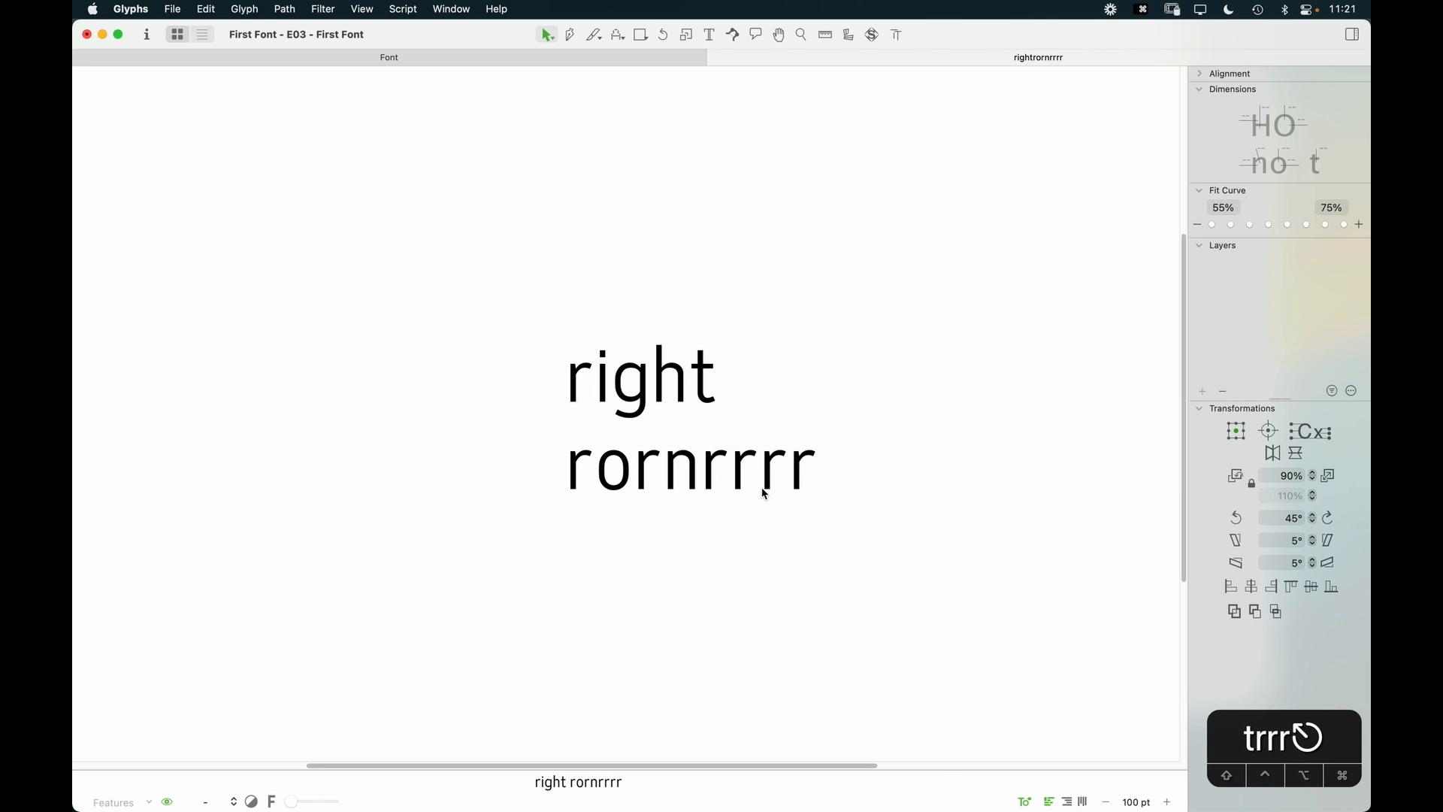
pyautogui.write('t')
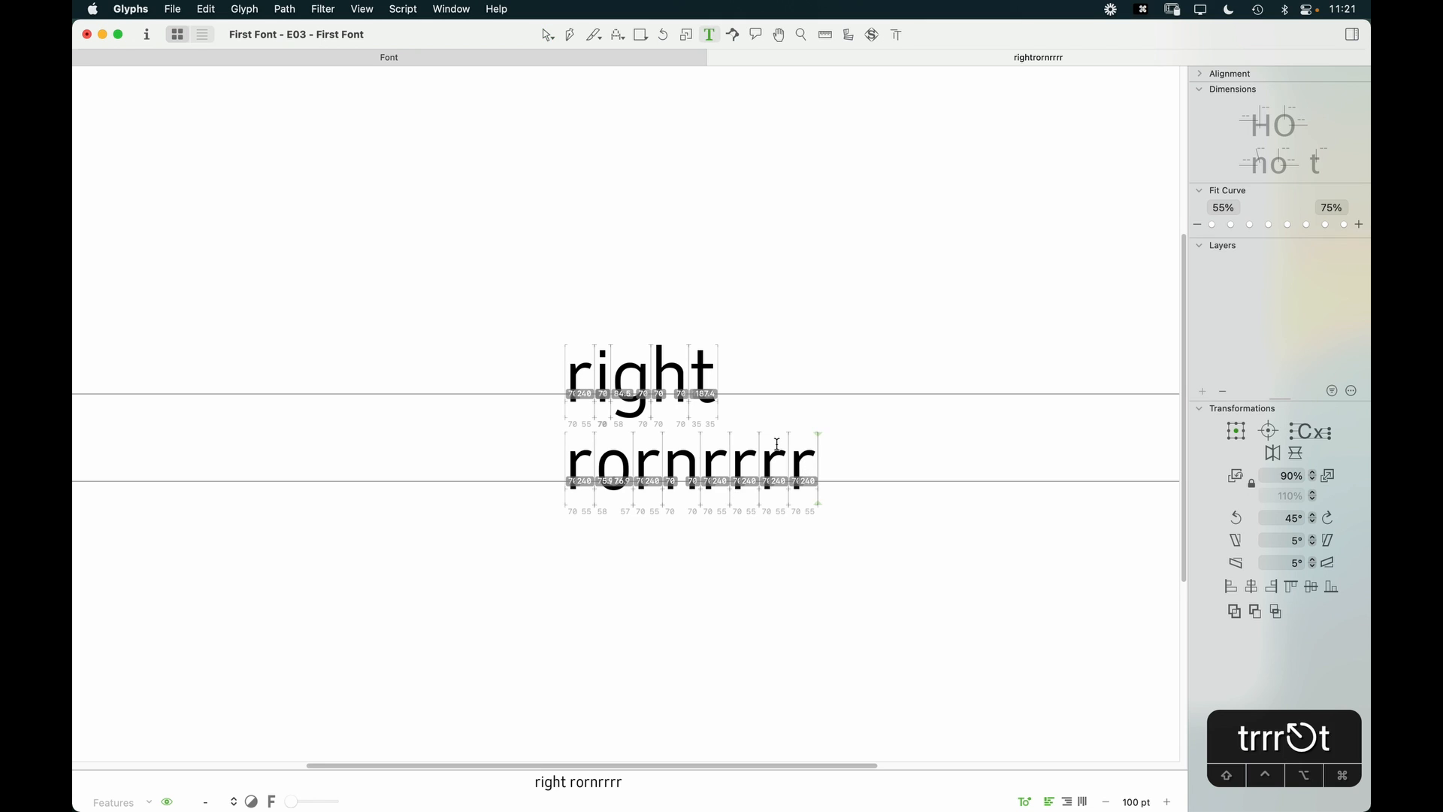
pyautogui.press('Return')
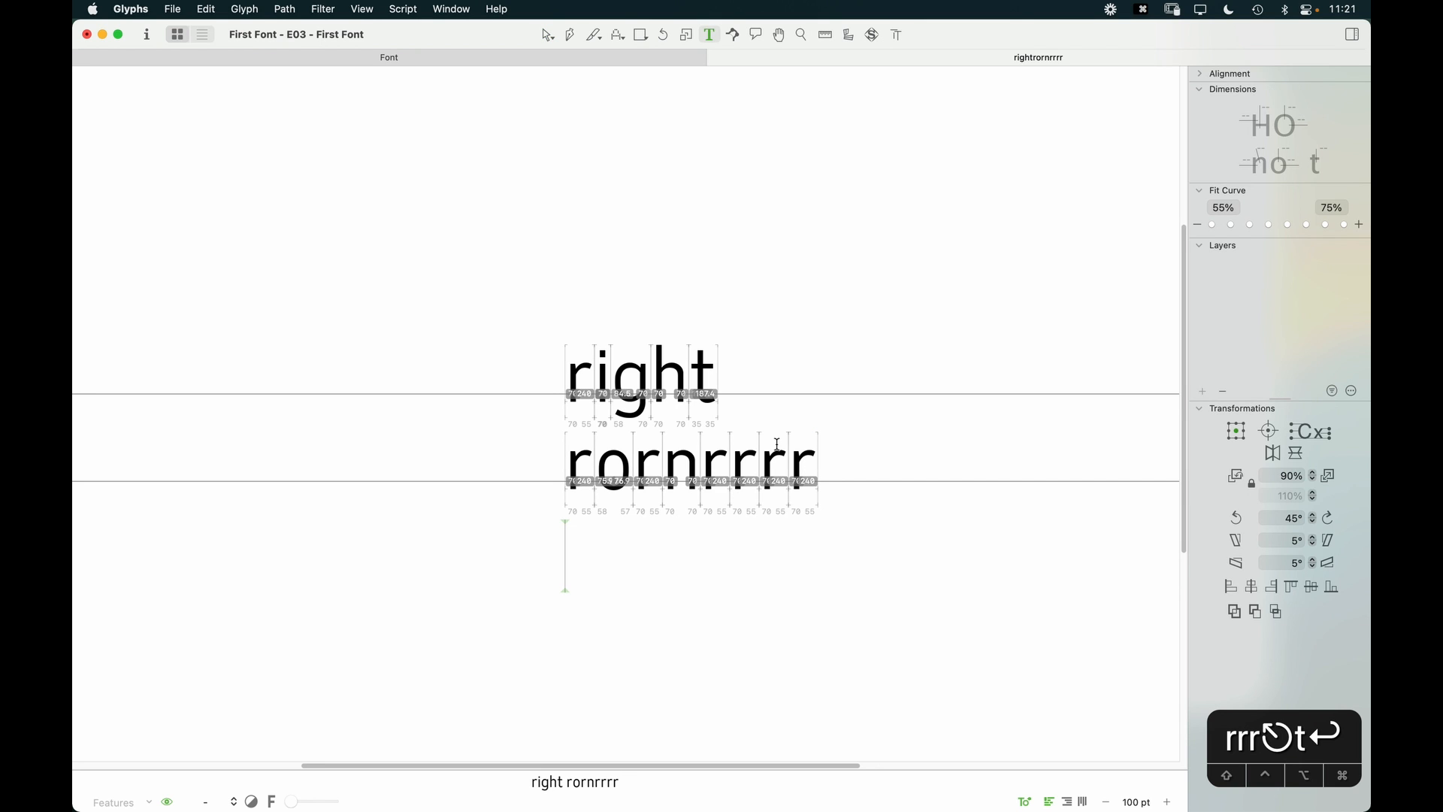
pyautogui.write('rr')
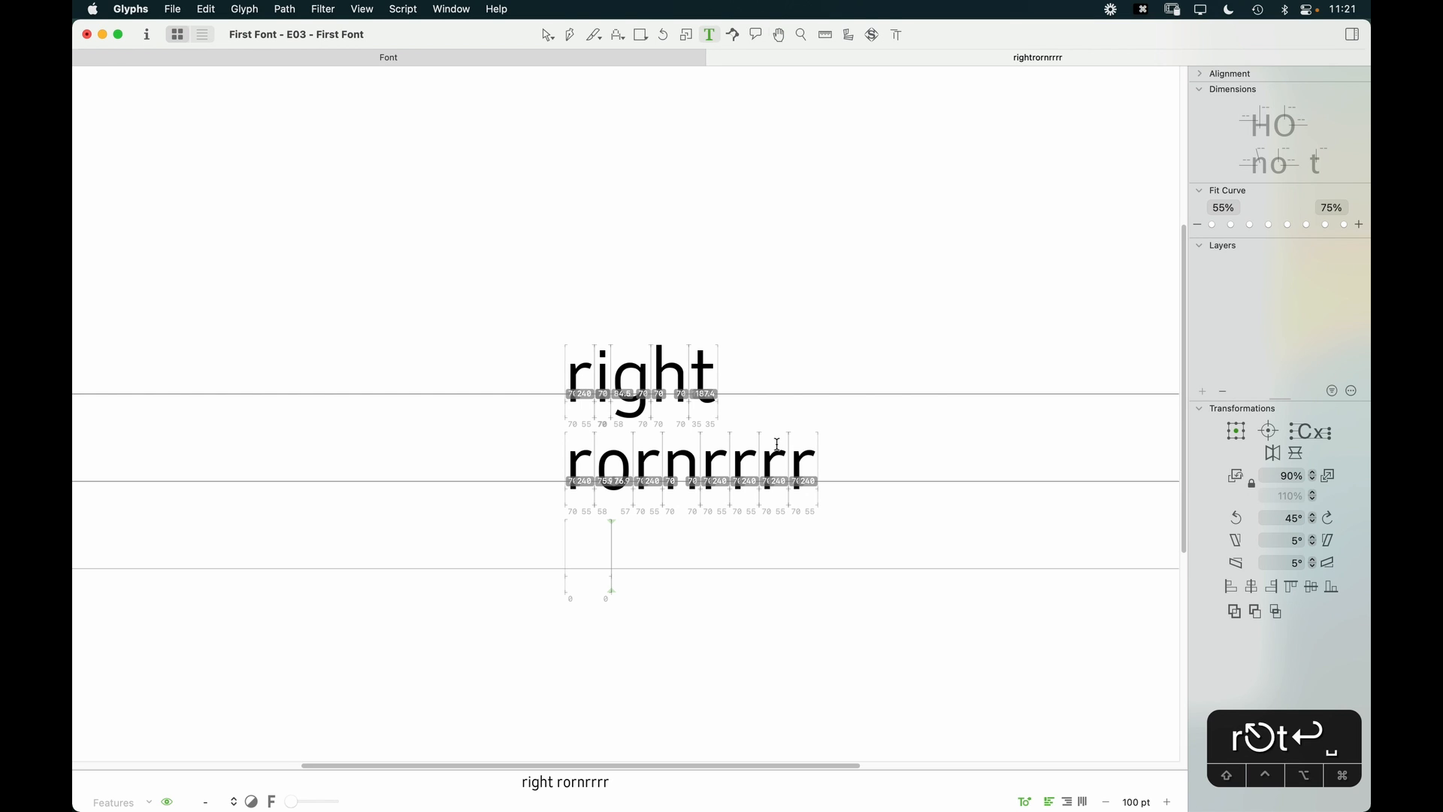
pyautogui.write('ing')
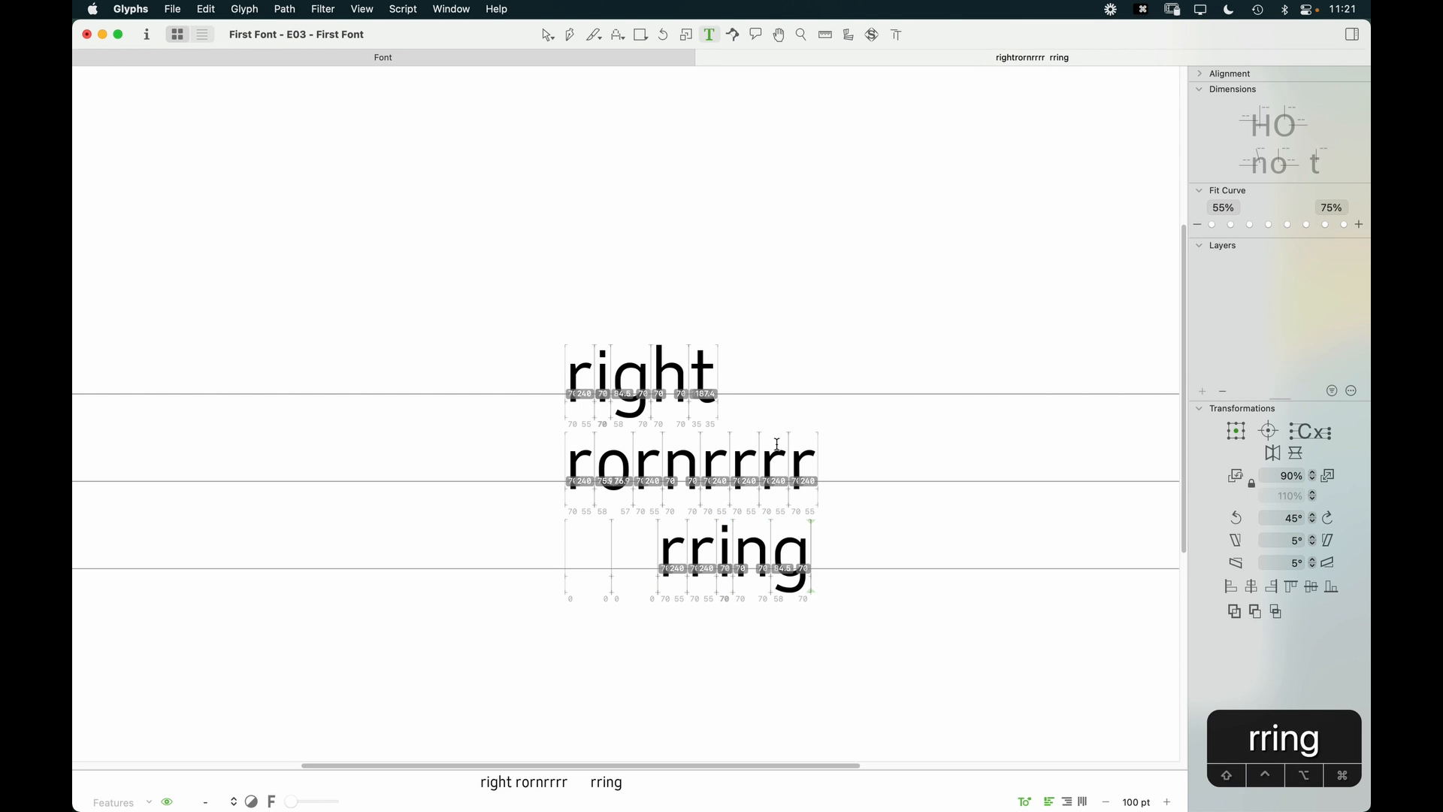
pyautogui.press('Escape')
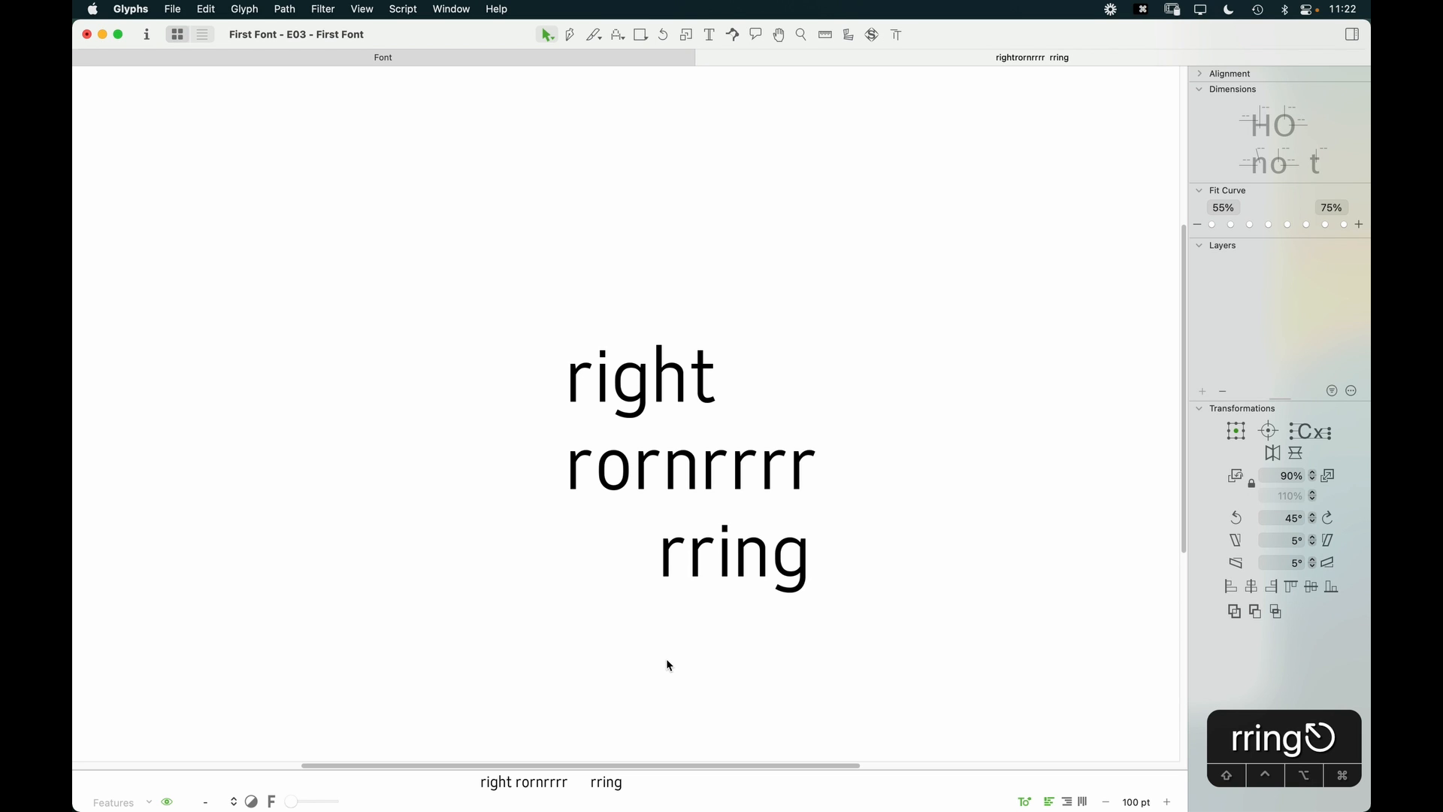
# Step: Replace the sample text with "qr" and, on a second line, "rq", and preview it
pyautogui.press('t')
pyautogui.write('qr')
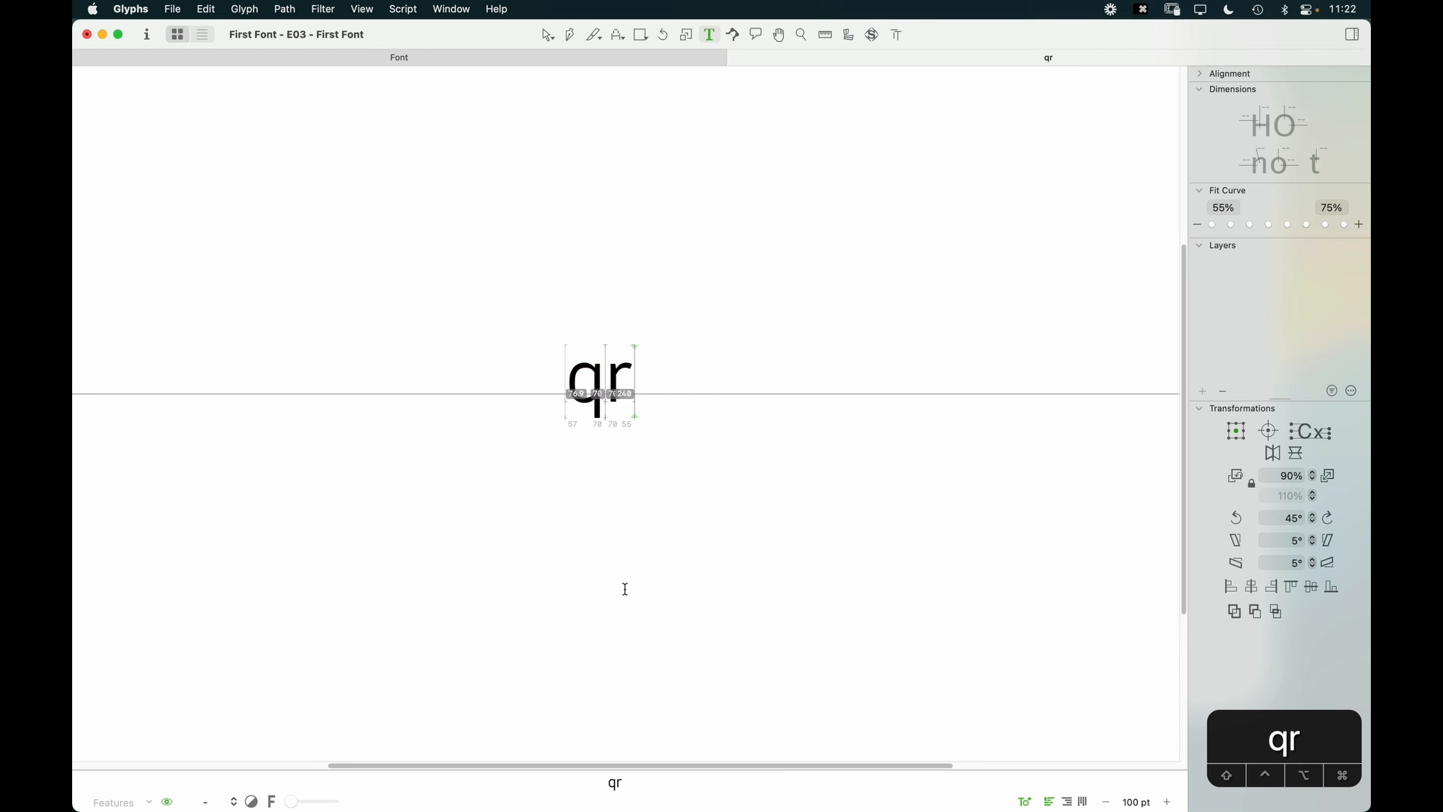
pyautogui.press('Return')
pyautogui.write('rq')
pyautogui.press('Escape')
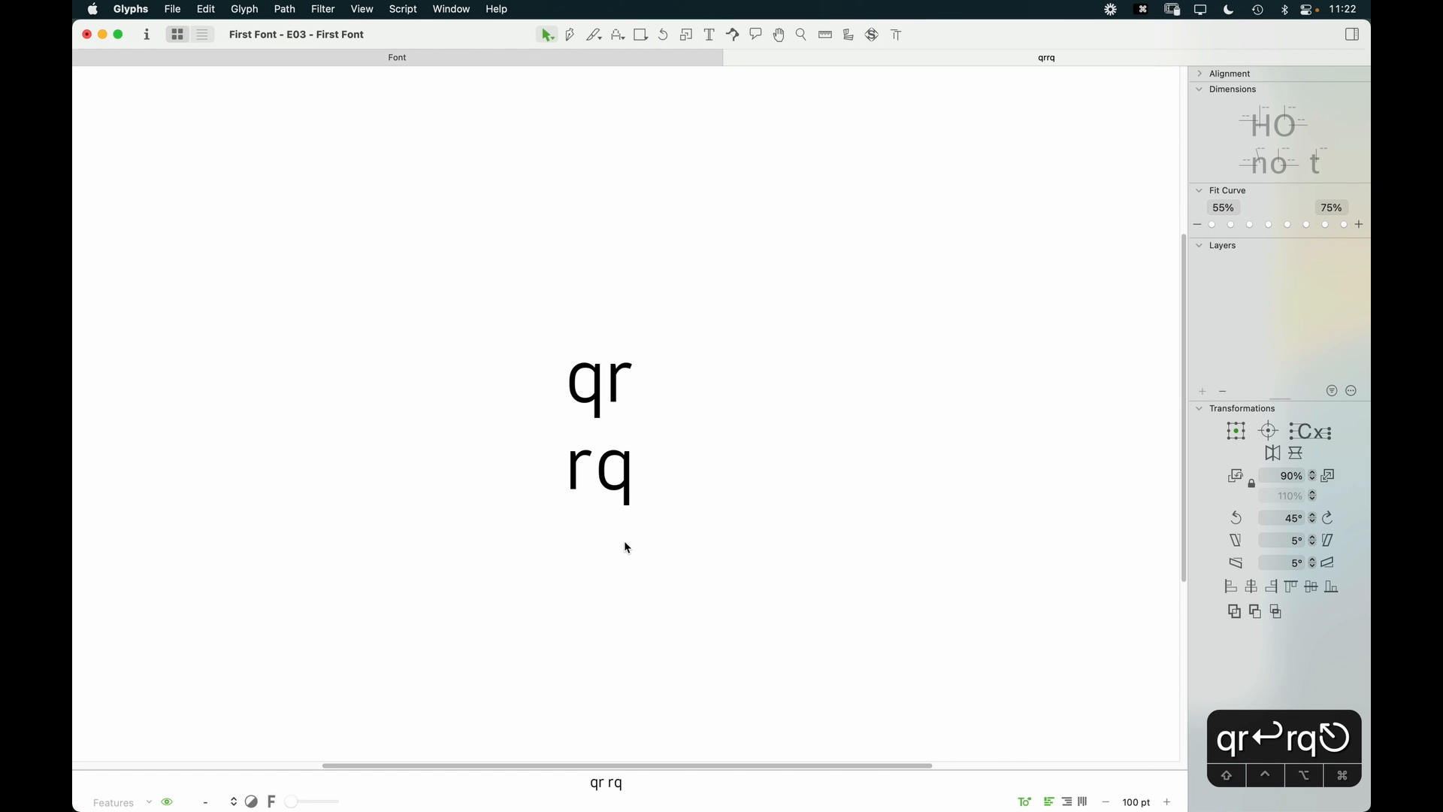
# Step: Close the sample text to return to the font overview and save the font file
pyautogui.click(732, 58)
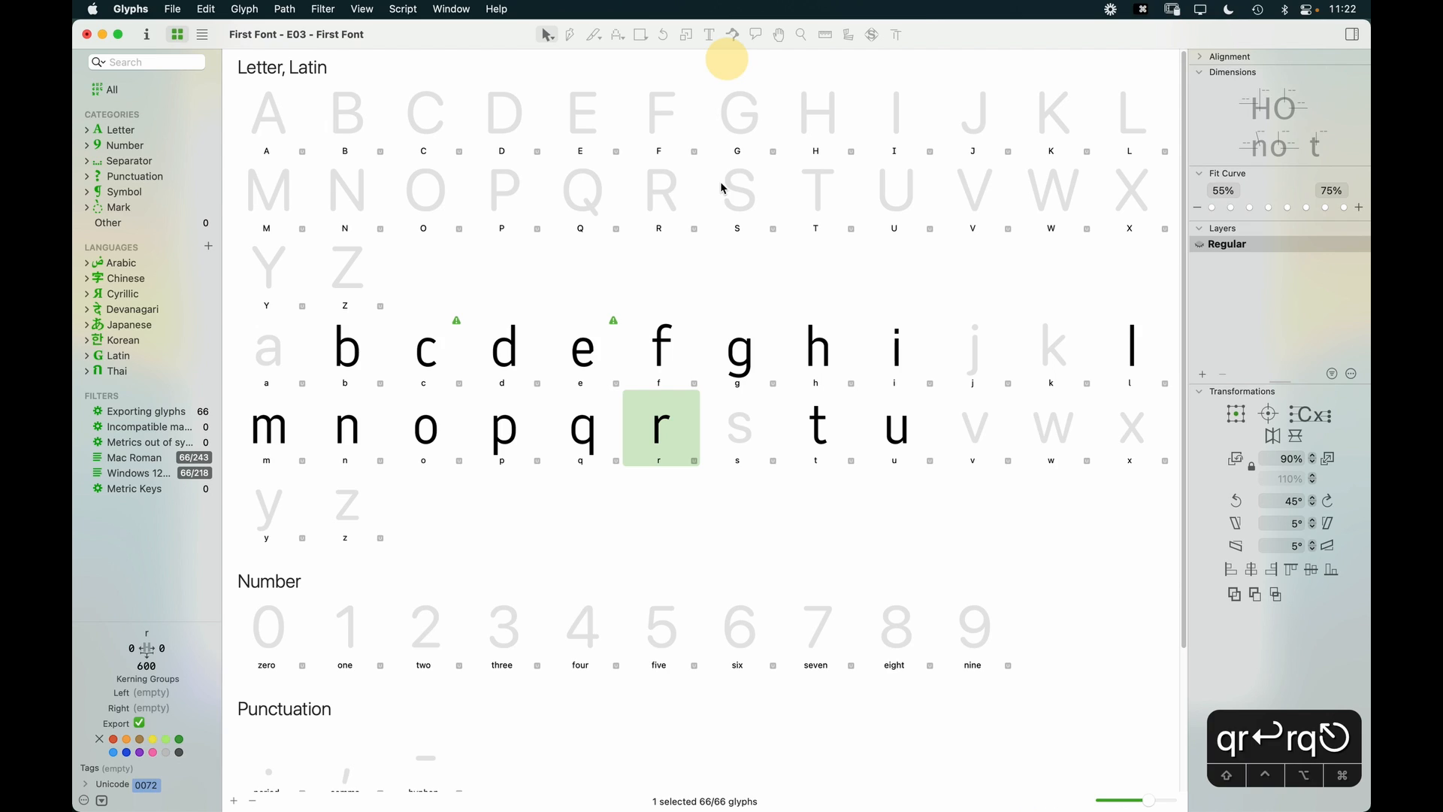
pyautogui.press('Right')
pyautogui.press('super+s')
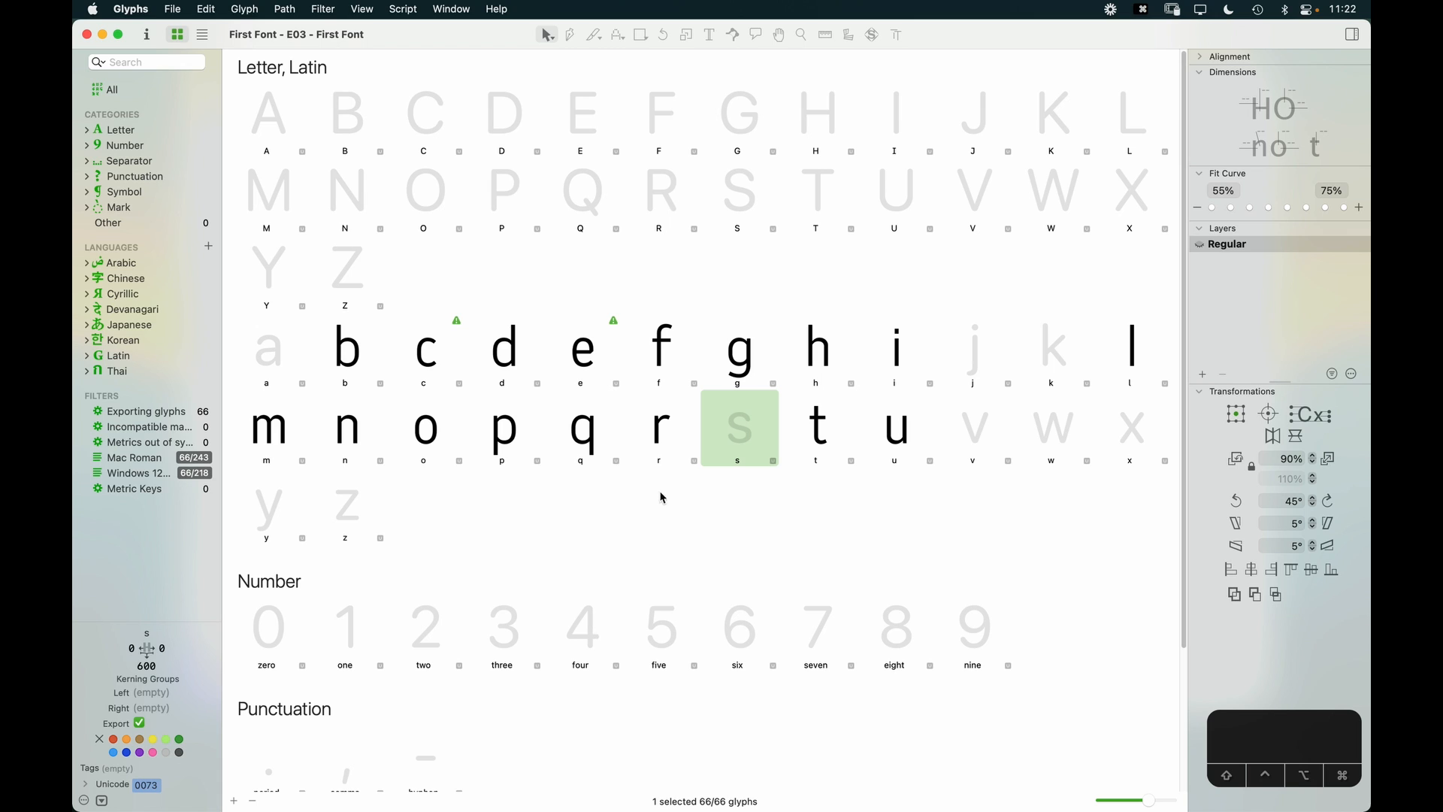
pyautogui.press('BackSpace')
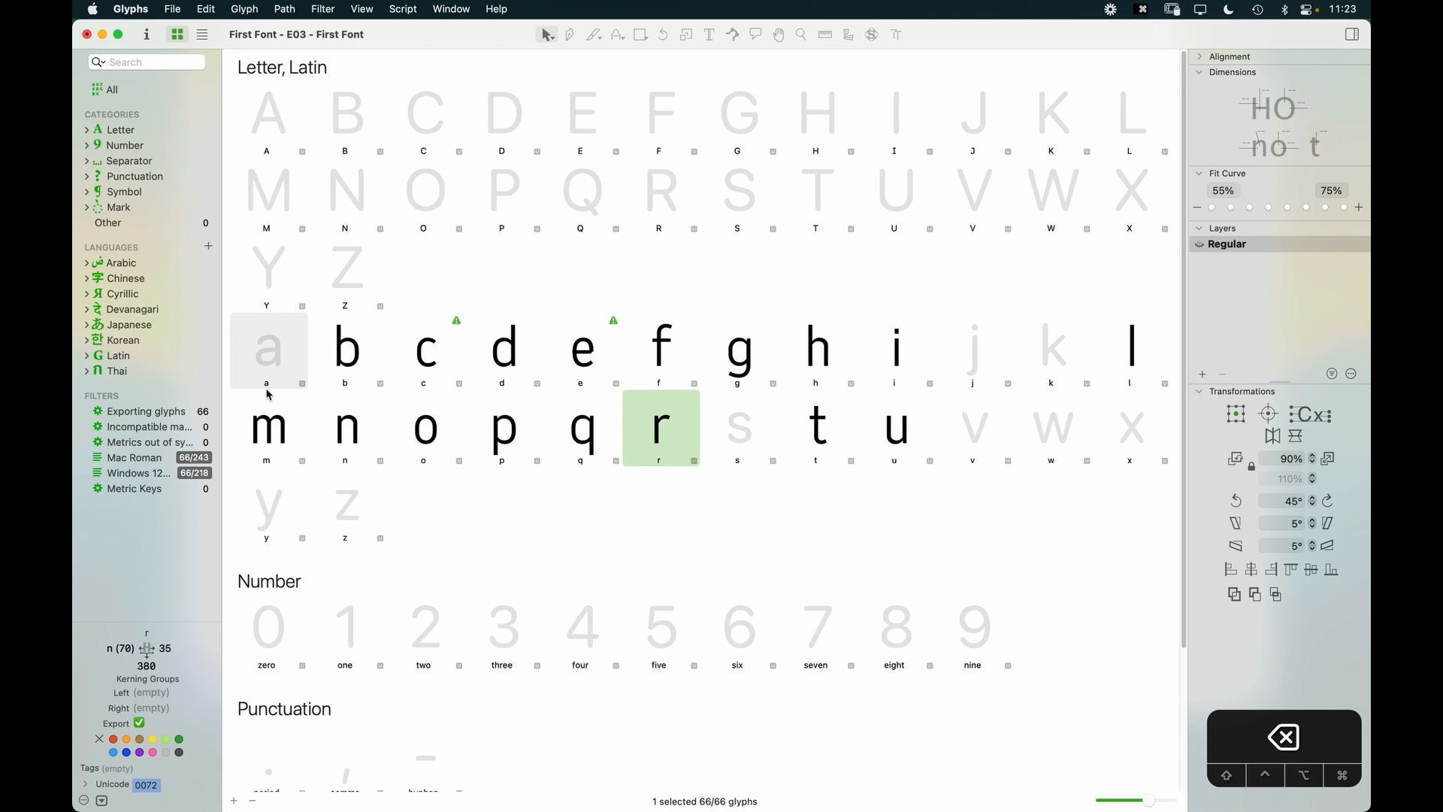
# Step: Open the empty lowercase a for editing and place a g after it for reference
pyautogui.doubleClick(272, 358)
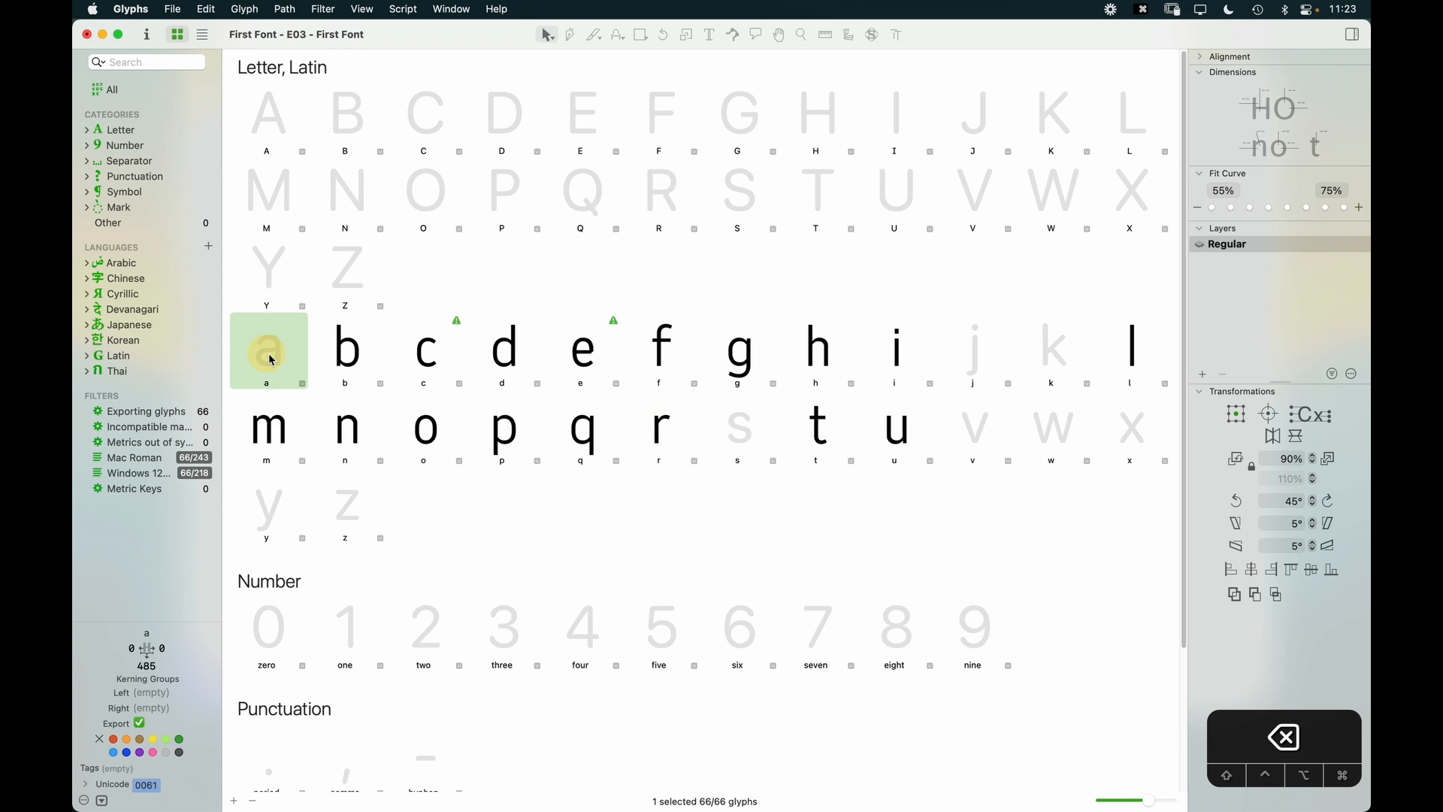
pyautogui.press('super+equal')
pyautogui.press('super+equal')
pyautogui.press('t')
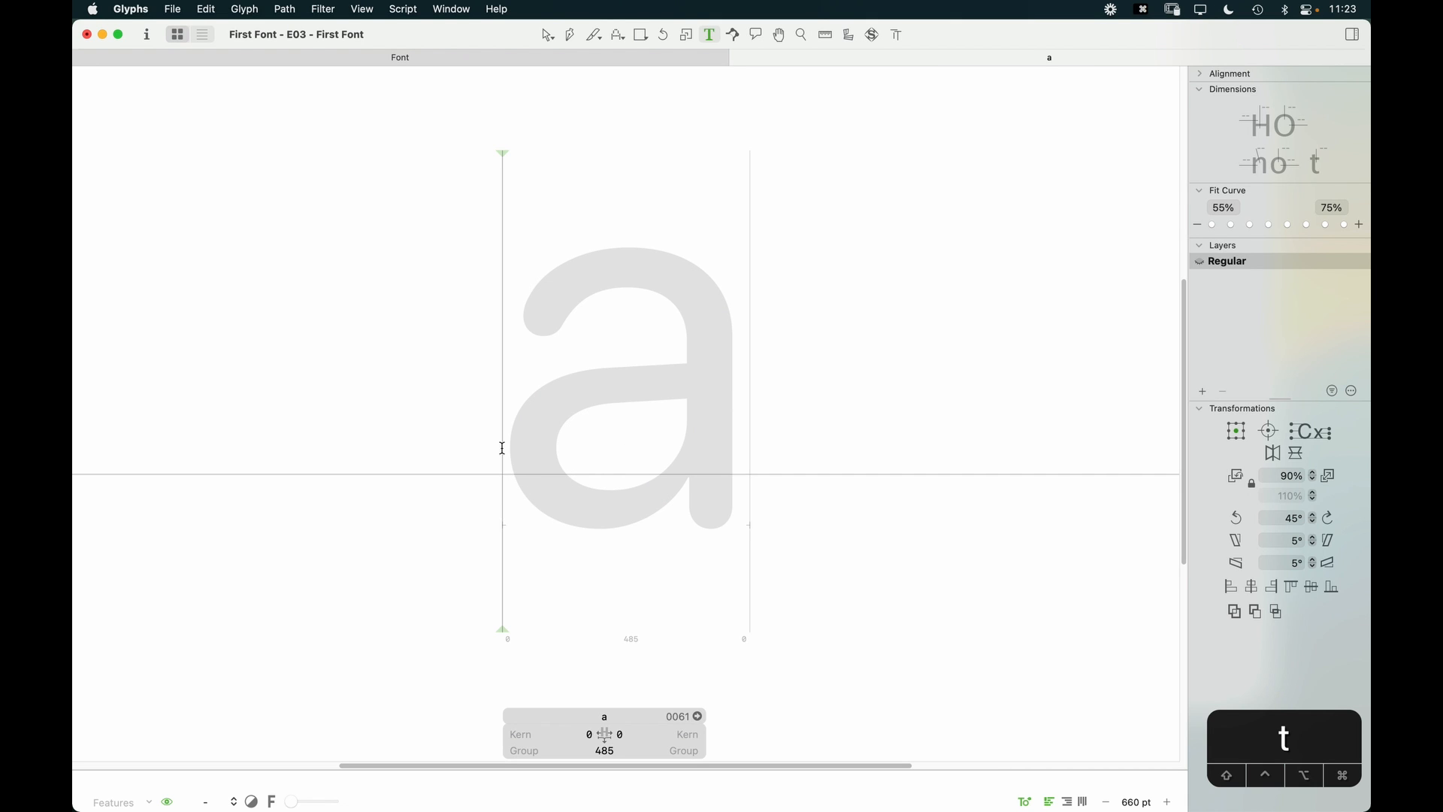
pyautogui.press('Right')
pyautogui.write('g')
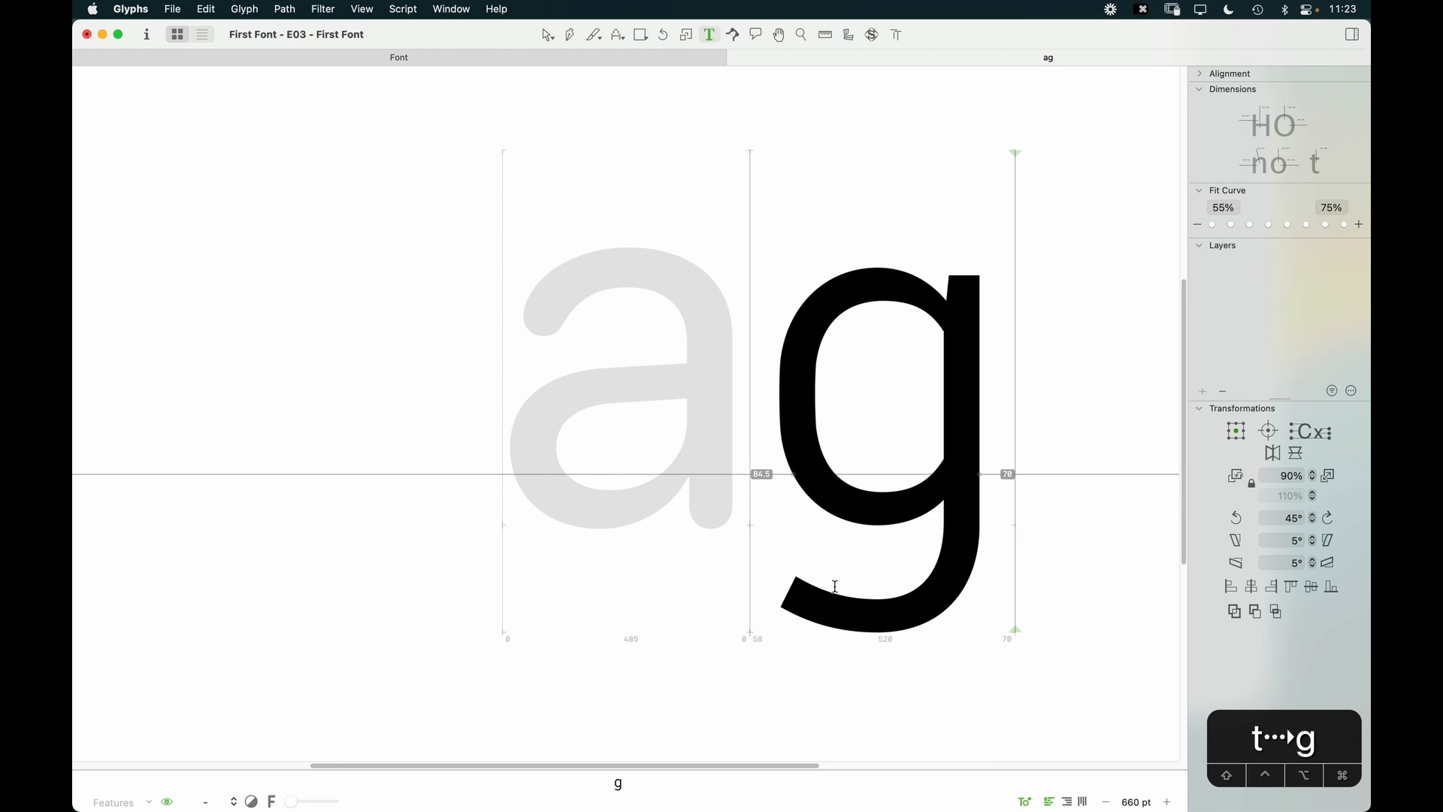
# Step: Place a q before the empty a and open the q for editing
pyautogui.click(565, 461)
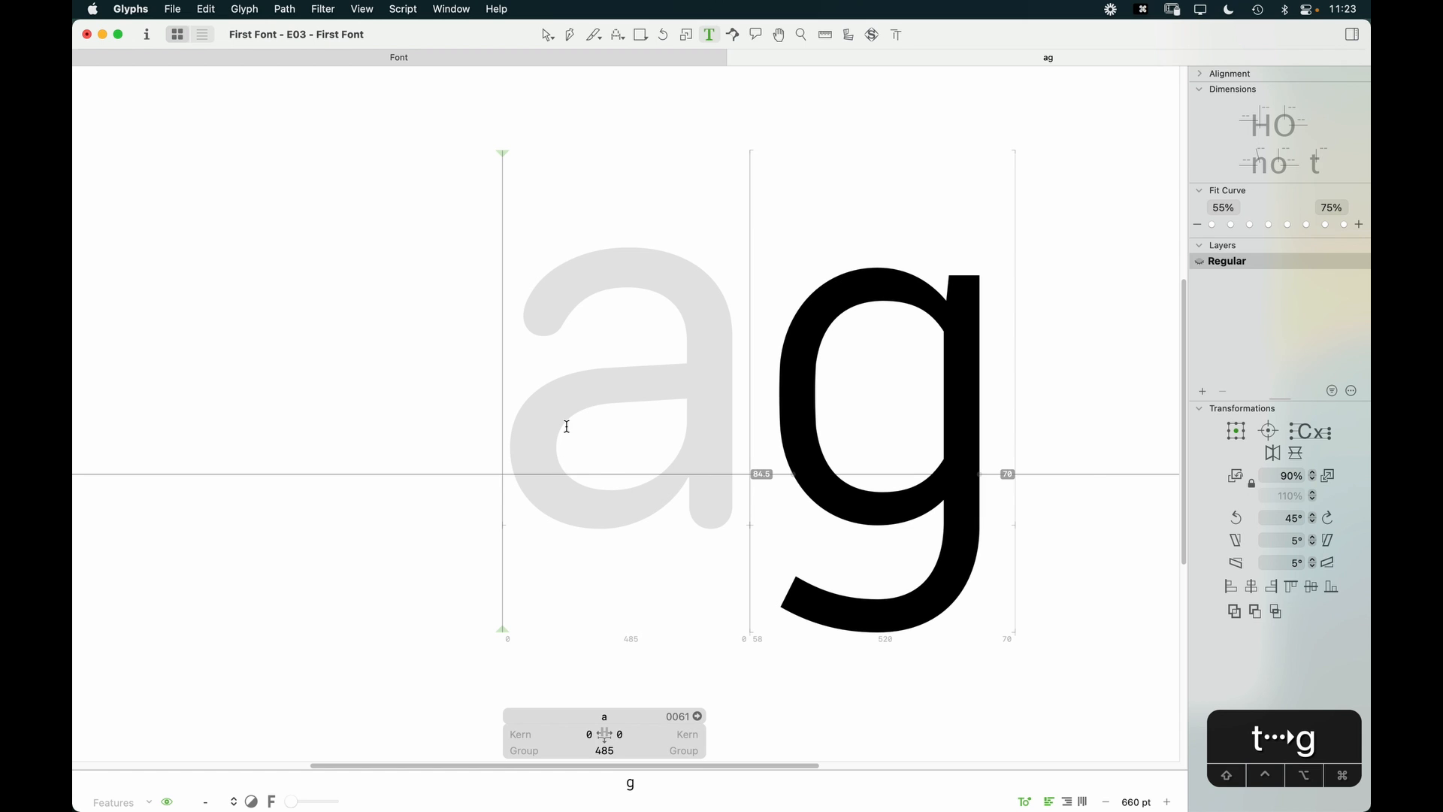
pyautogui.write('p')
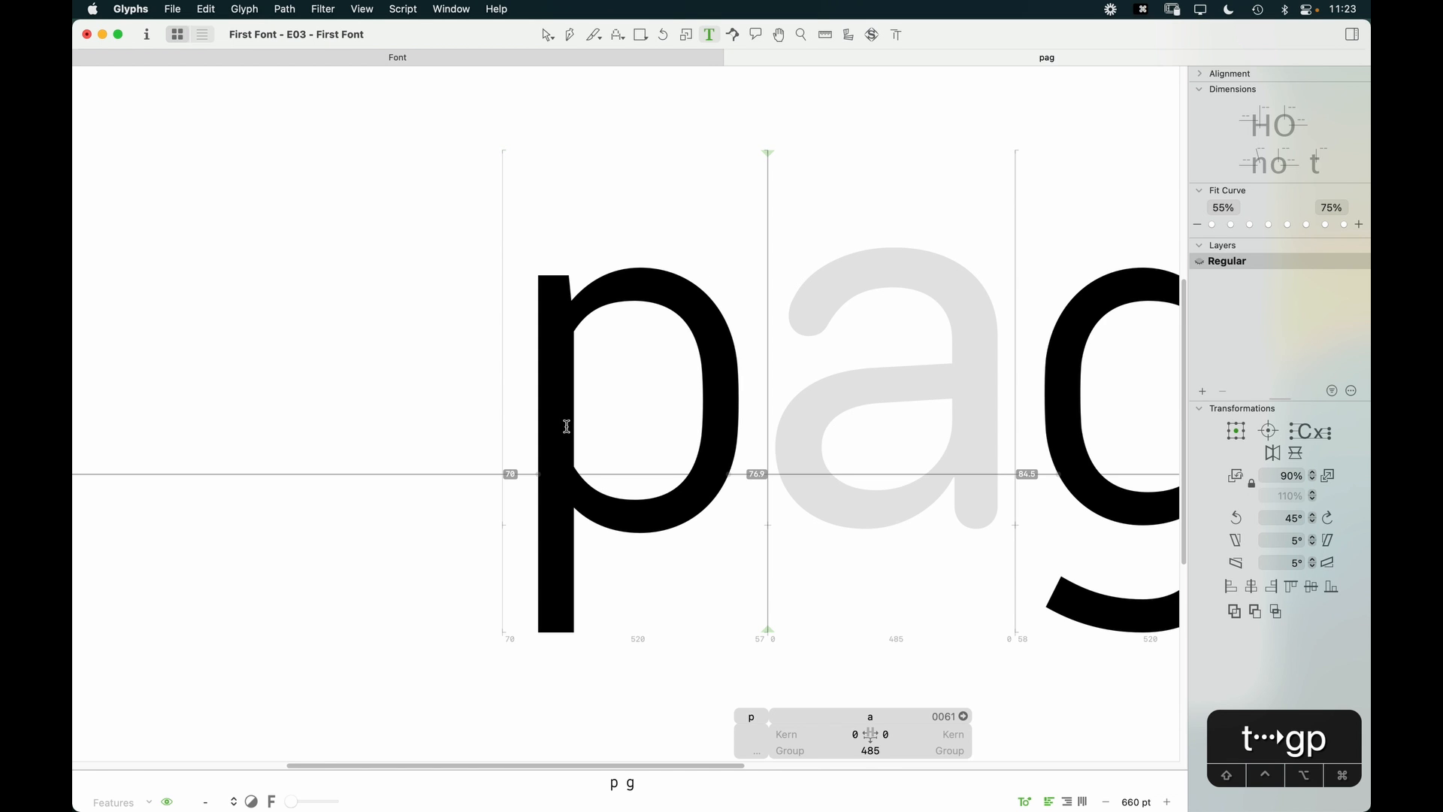
pyautogui.press('BackSpace')
pyautogui.write('q')
pyautogui.press('Escape')
pyautogui.press('space')
pyautogui.moveTo(850, 499); pyautogui.dragTo(672, 475)
pyautogui.doubleClick(555, 515)
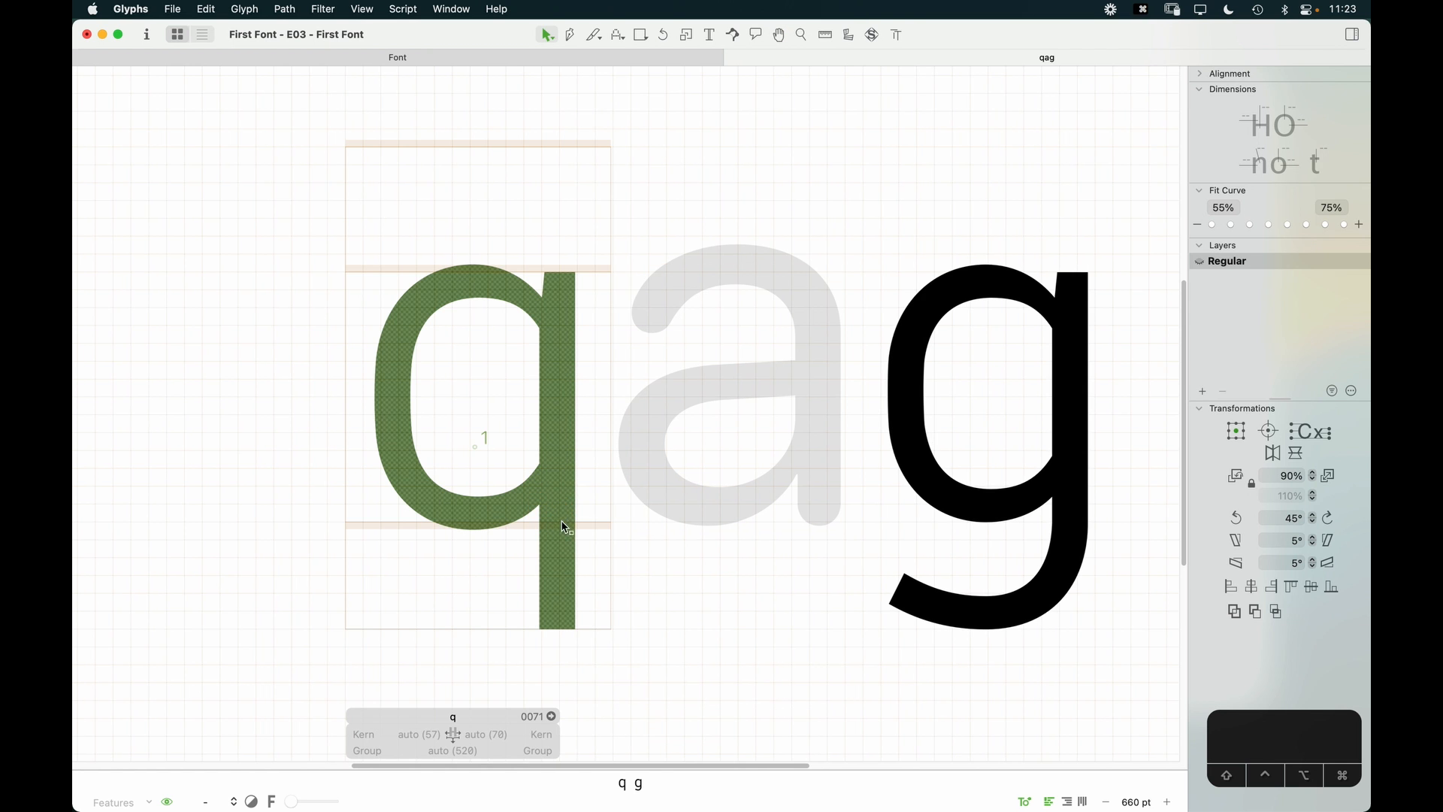
# Step: Paste the q shape into the empty a between q and g and decompose it into editable outlines
pyautogui.click(554, 510)
pyautogui.doubleClick(737, 472)
pyautogui.press('super+v')
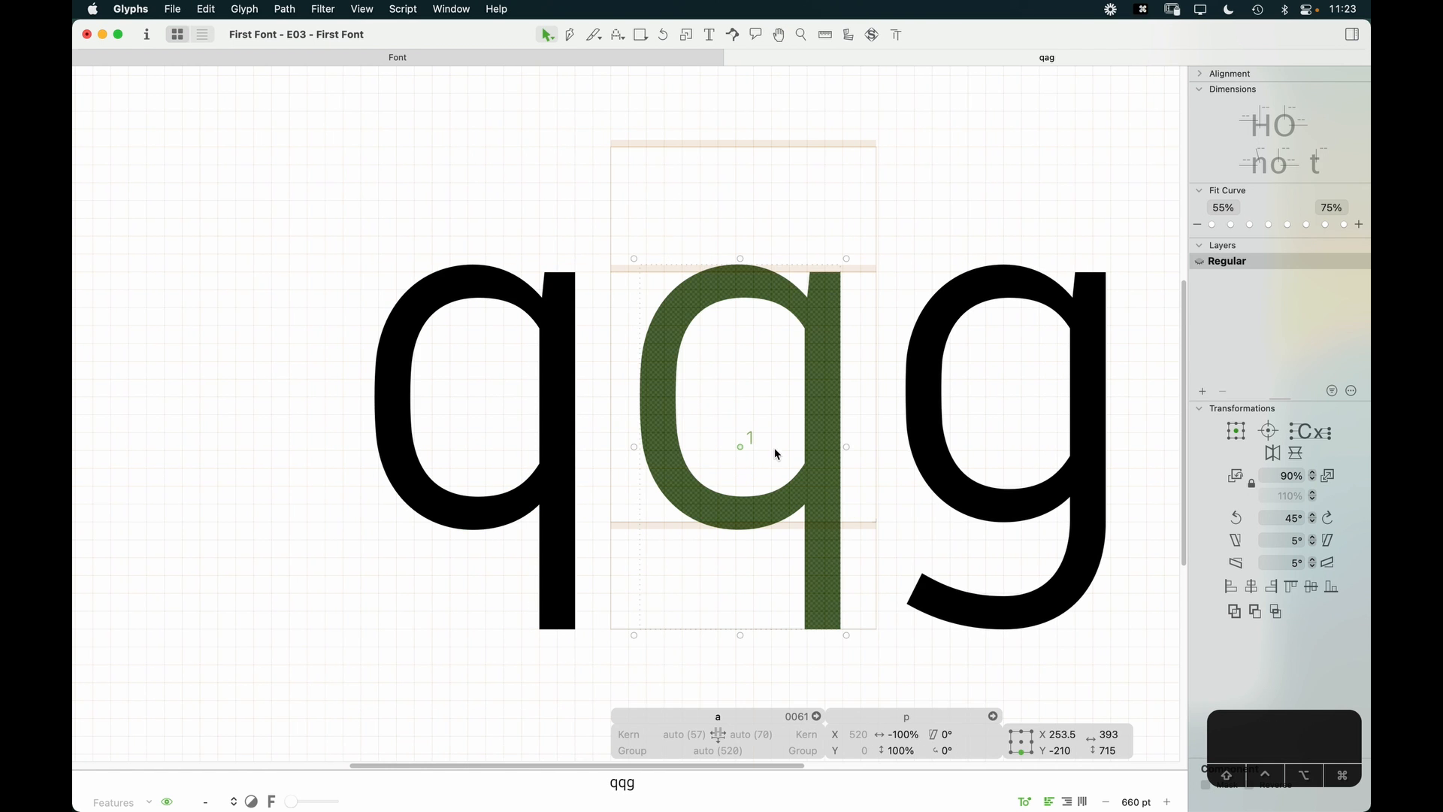
pyautogui.rightClick(832, 440)
pyautogui.click(873, 449)
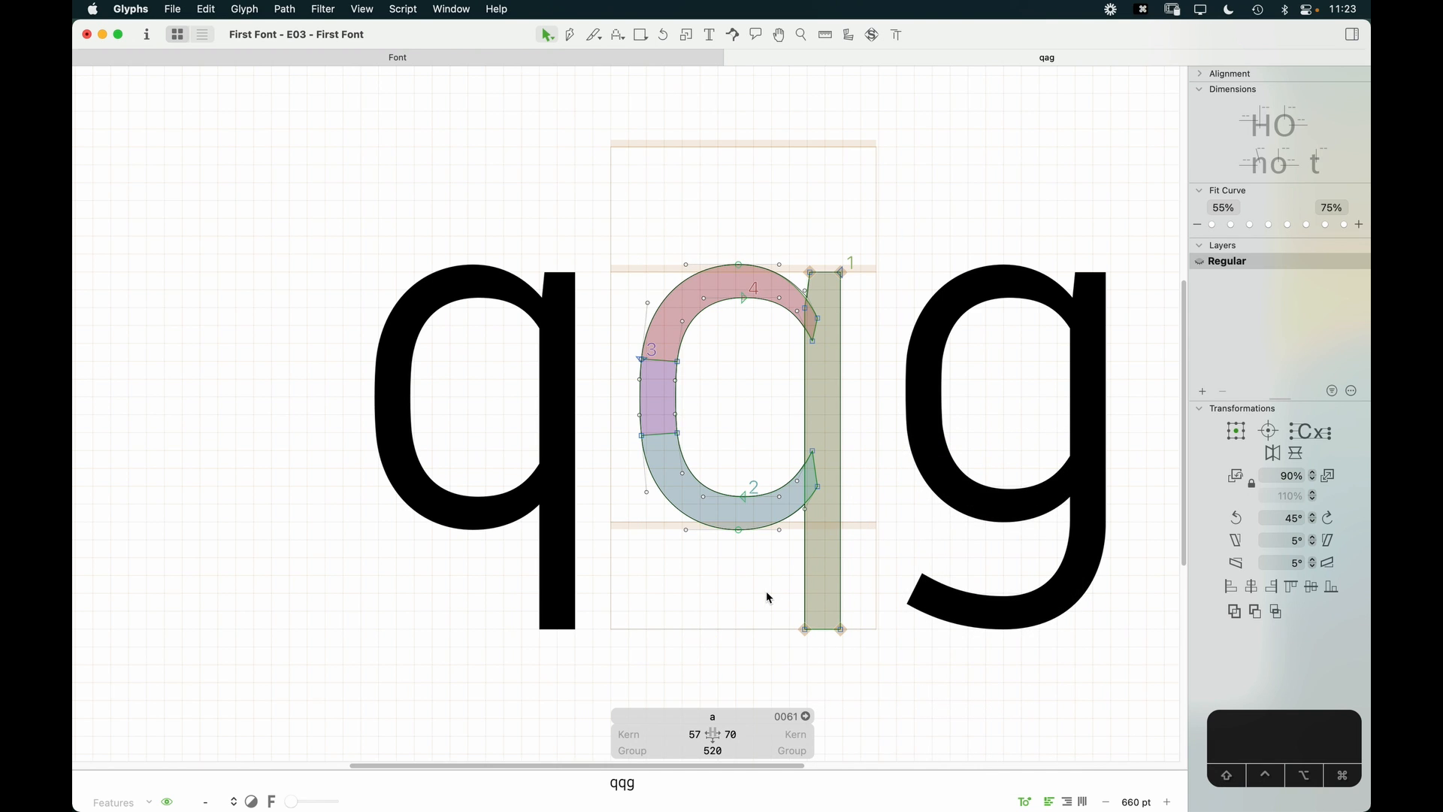
# Step: Cut the a's stem at mid-height and delete the lower stem piece and the lower bowl curve
pyautogui.hotkey('shift', 'p')
pyautogui.moveTo(790, 406); pyautogui.dragTo(893, 404)
pyautogui.press('v')
pyautogui.click(861, 472)
pyautogui.click(779, 485)
pyautogui.press('BackSpace')
pyautogui.click(803, 449)
pyautogui.press('BackSpace')
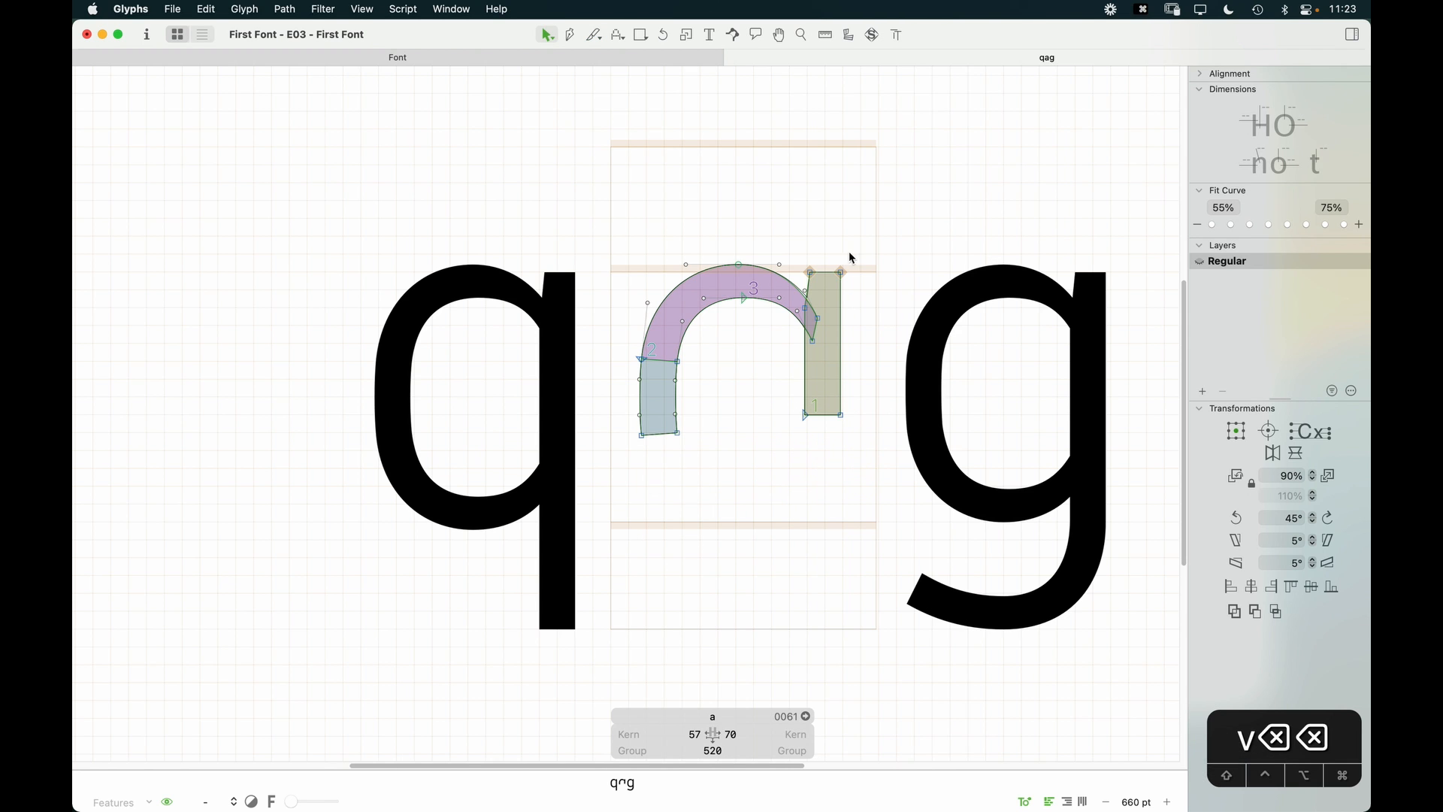
# Step: Duplicate the upper bowl curve together with the upper stem and flip the copy vertically
pyautogui.doubleClick(793, 282)
pyautogui.keyDown('shift'); pyautogui.doubleClick(841, 362); pyautogui.keyUp('shift')
pyautogui.press('cmd+c')
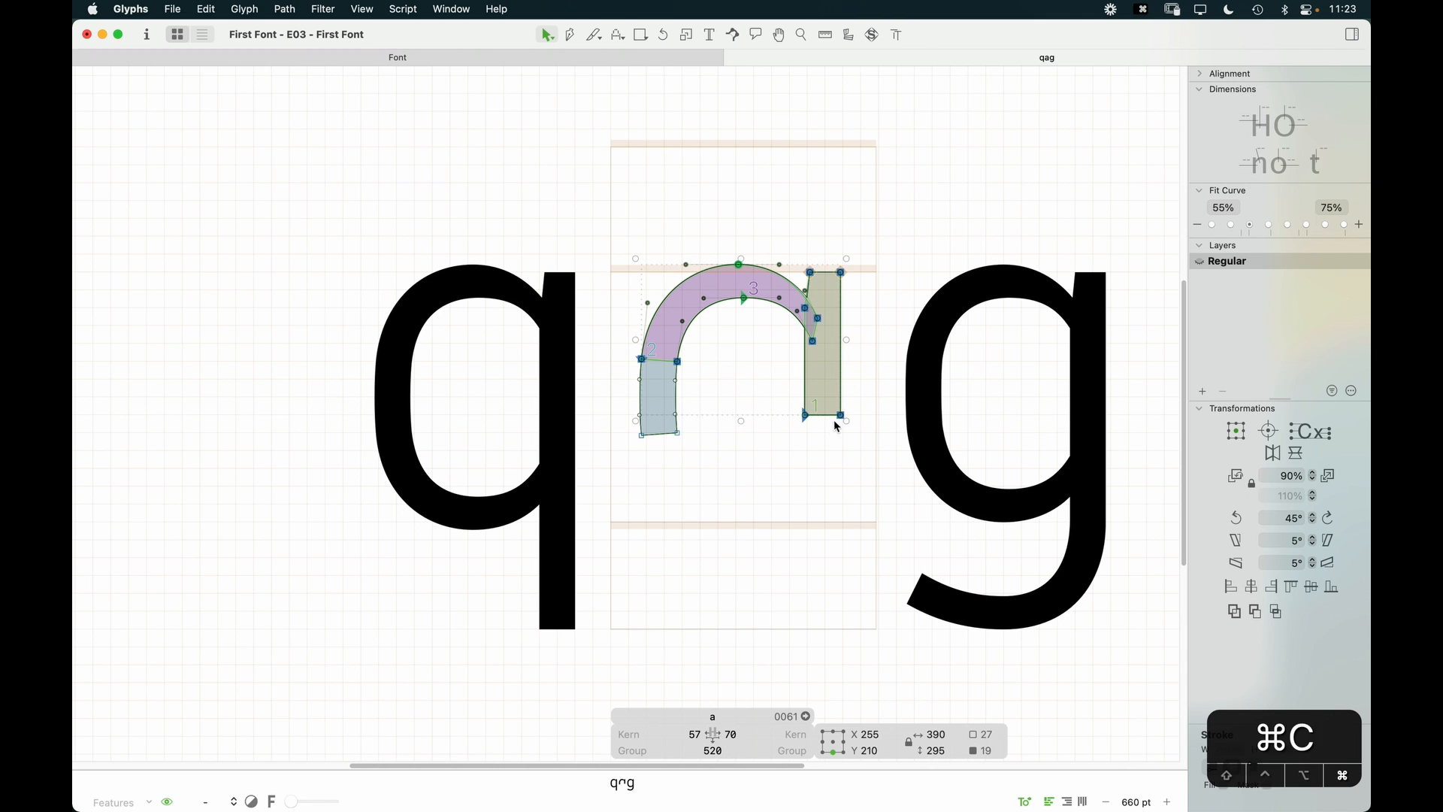
pyautogui.press('super+v')
pyautogui.click(1295, 453)
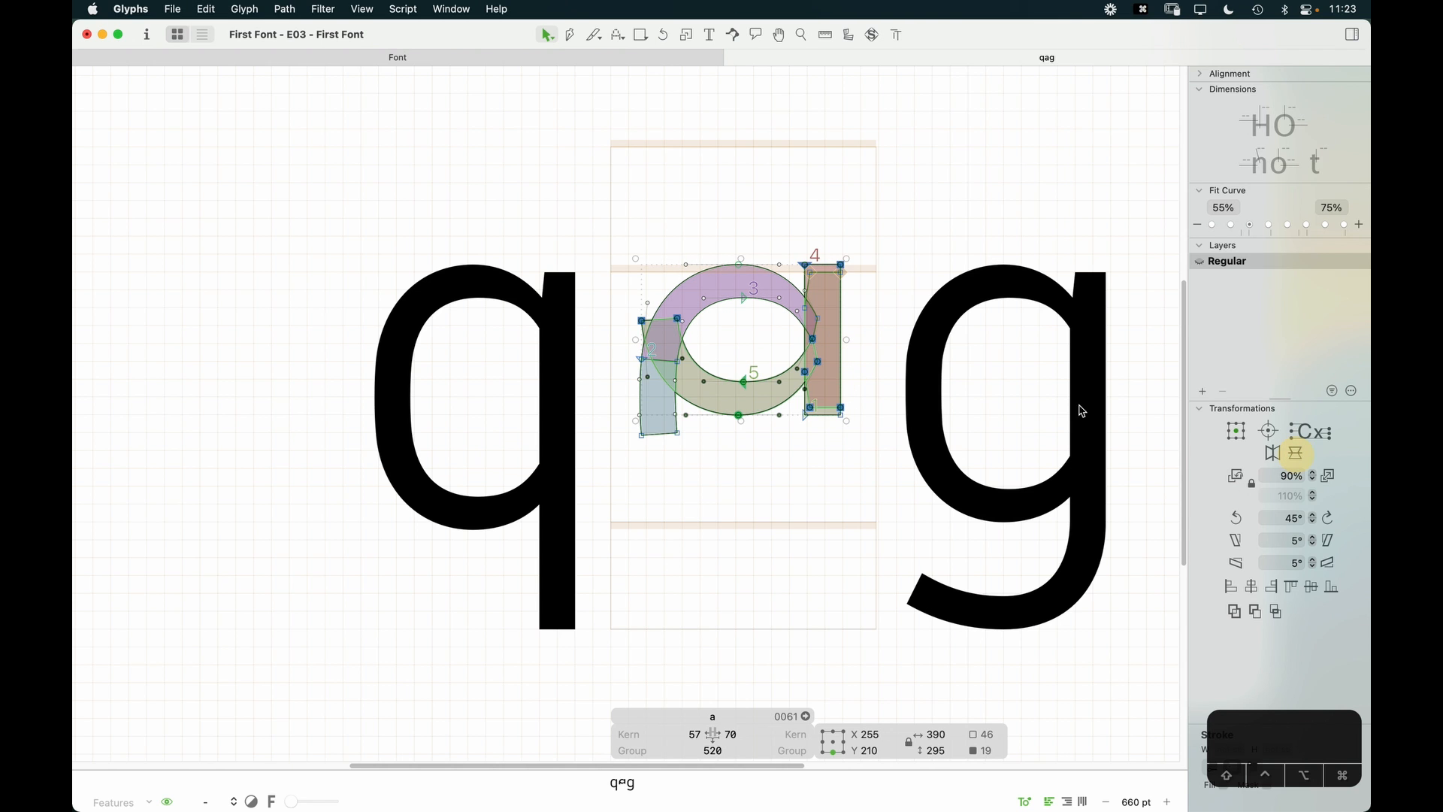
# Step: Move the flipped stem and bowl curve down to Y -15 so they complete the a at the baseline
pyautogui.click(845, 275)
pyautogui.doubleClick(843, 362)
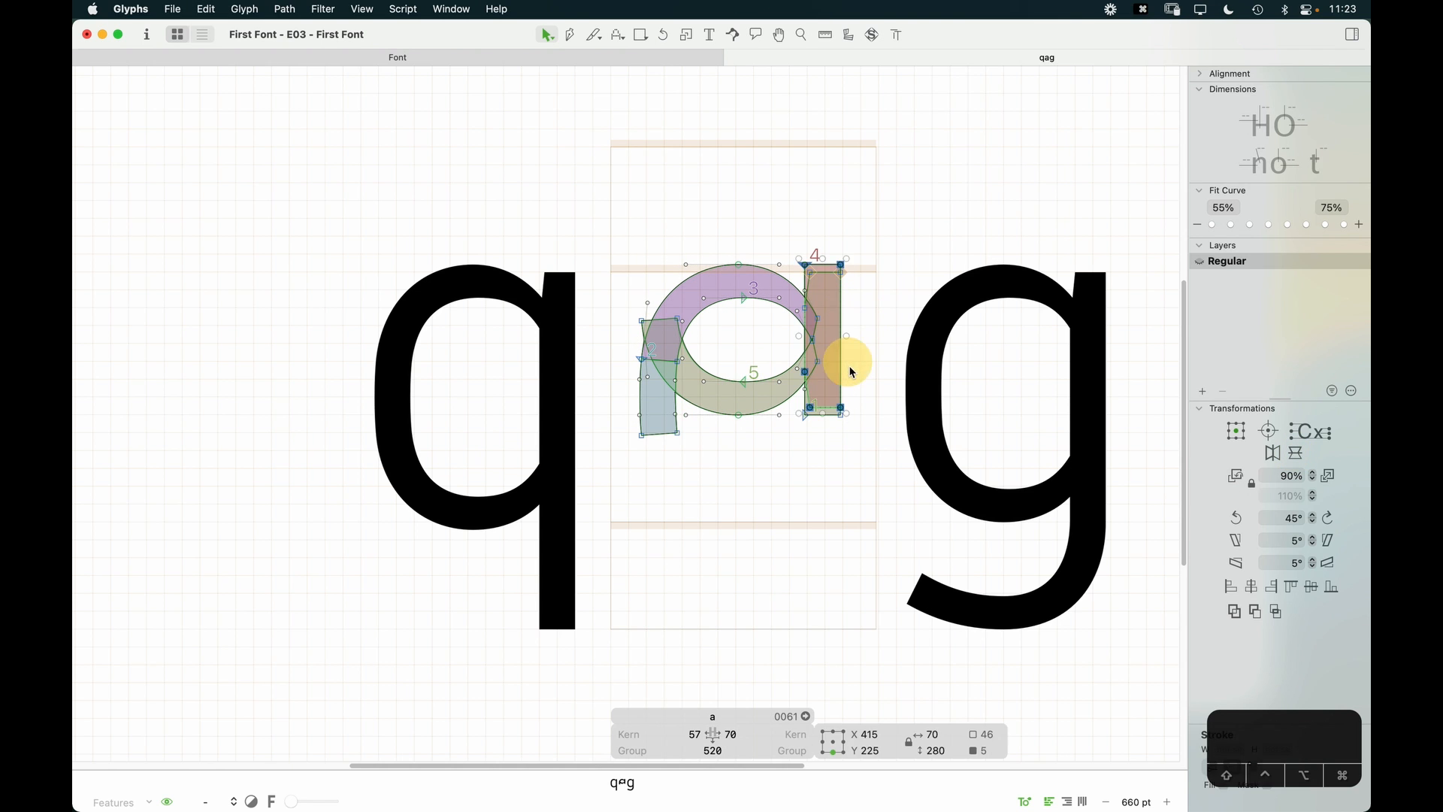
pyautogui.keyDown('shift'); pyautogui.doubleClick(772, 416); pyautogui.keyUp('shift')
pyautogui.moveTo(747, 387); pyautogui.dragTo(741, 497)
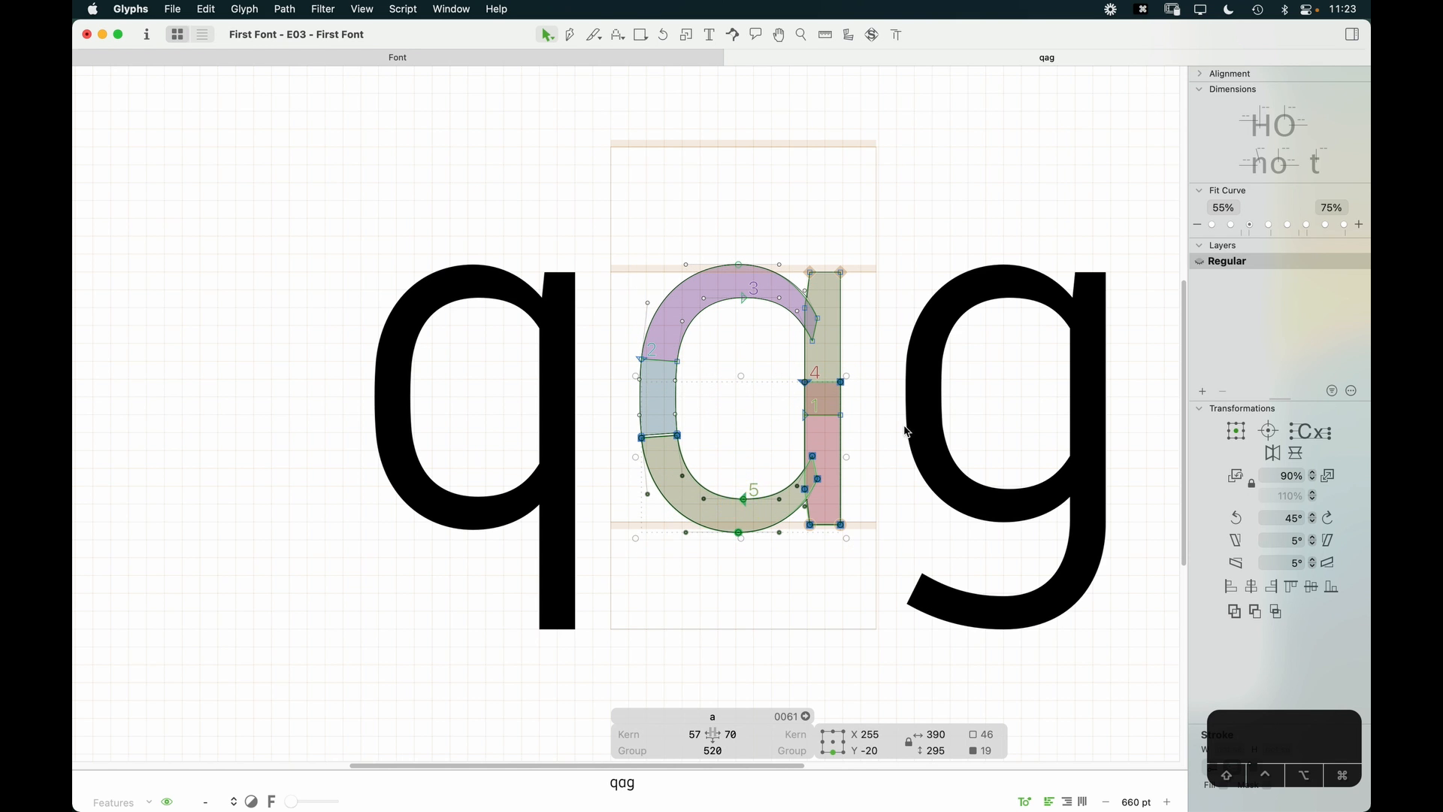
pyautogui.press('z')
pyautogui.click(614, 598)
pyautogui.press('v')
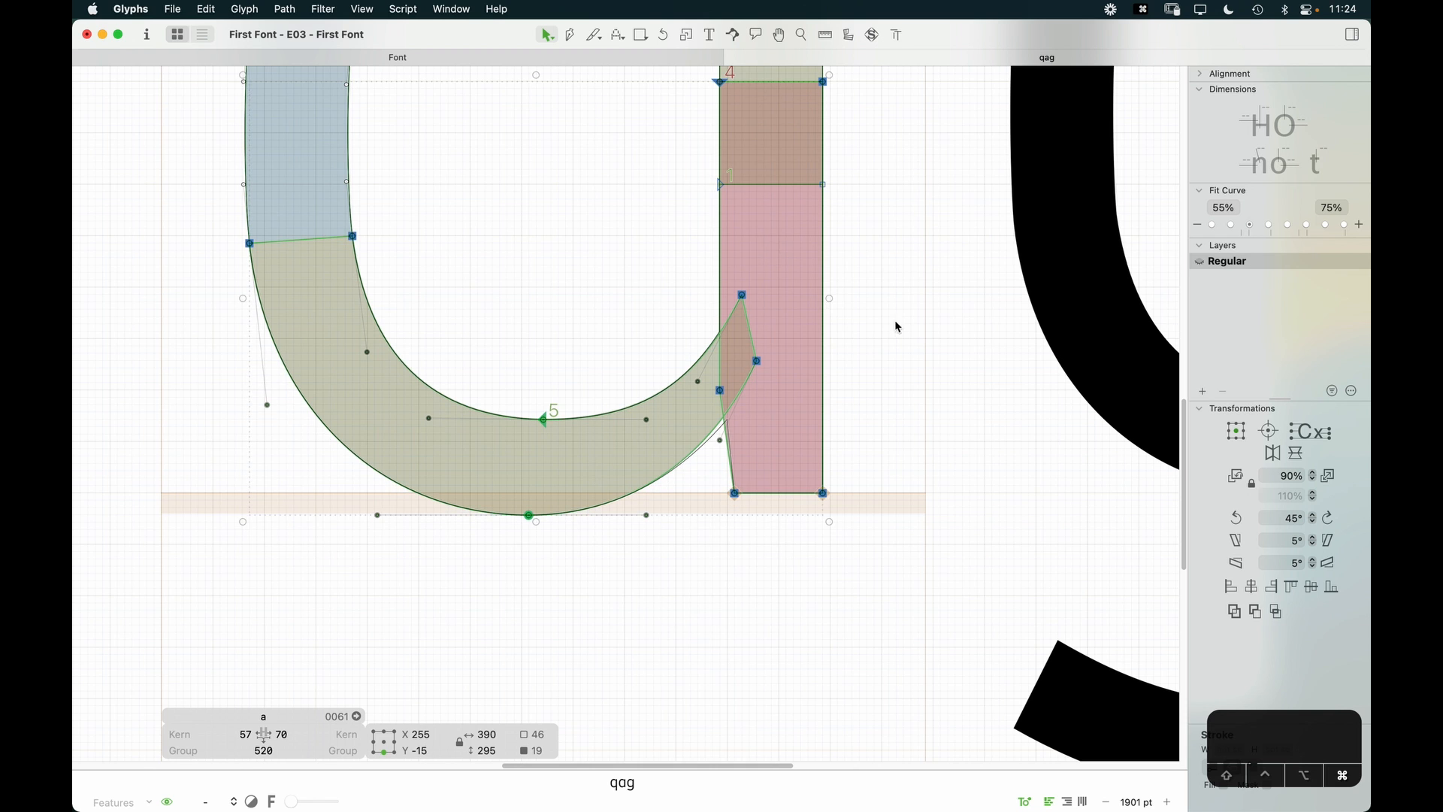
pyautogui.press('super+minus')
pyautogui.press('super+minus')
# Step: Merge the two overlapping stem pieces of the a into one shape
pyautogui.click(741, 274)
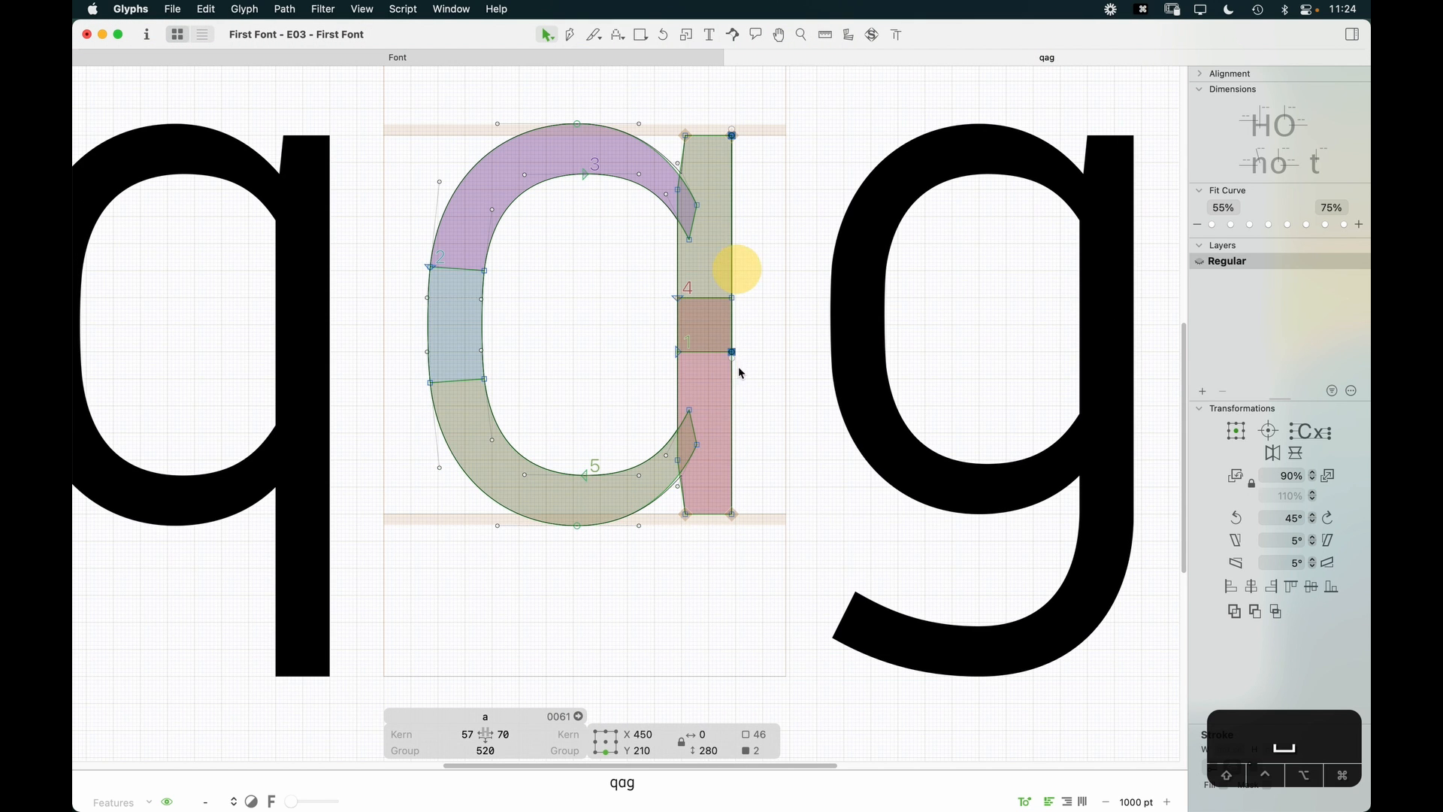
pyautogui.click(732, 380)
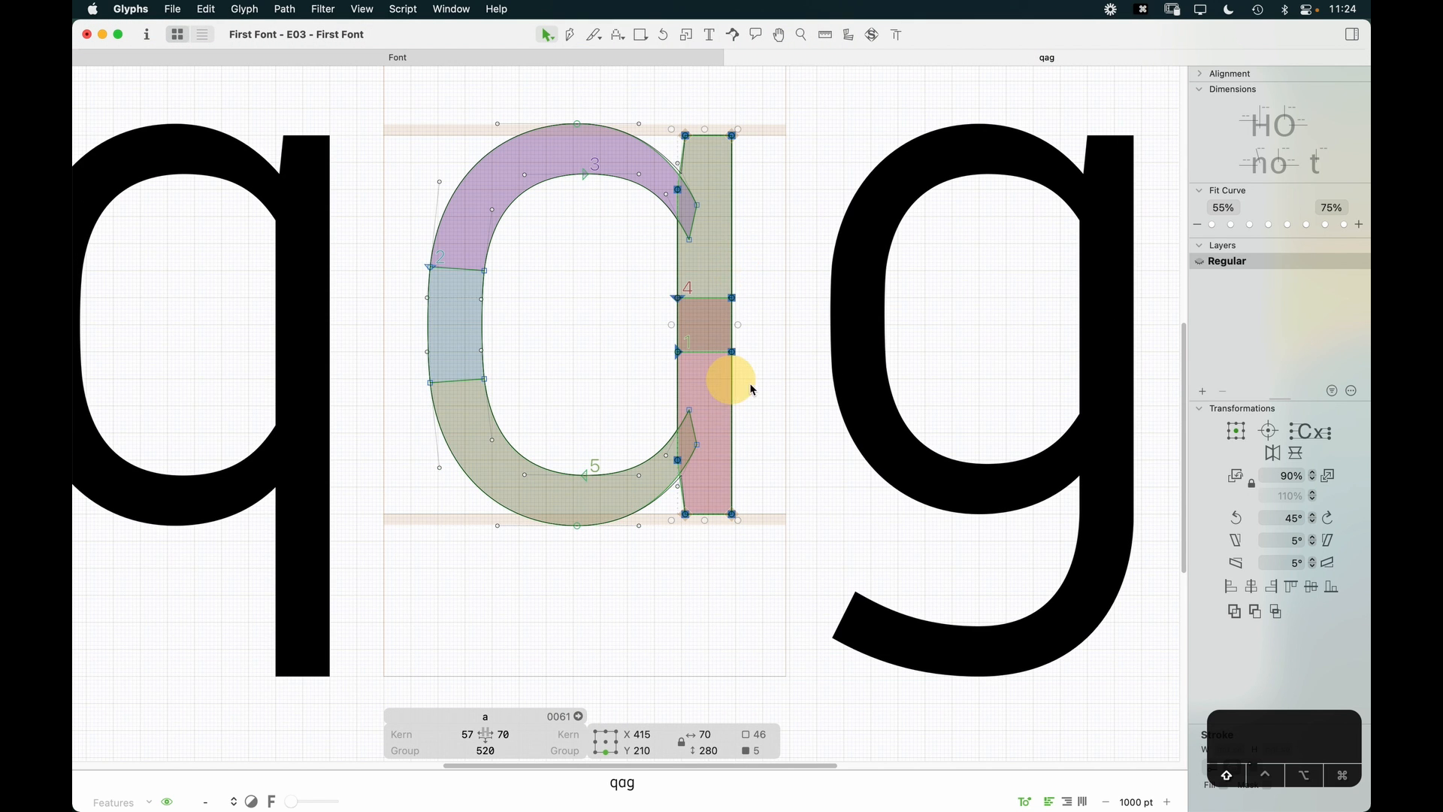
pyautogui.click(1235, 611)
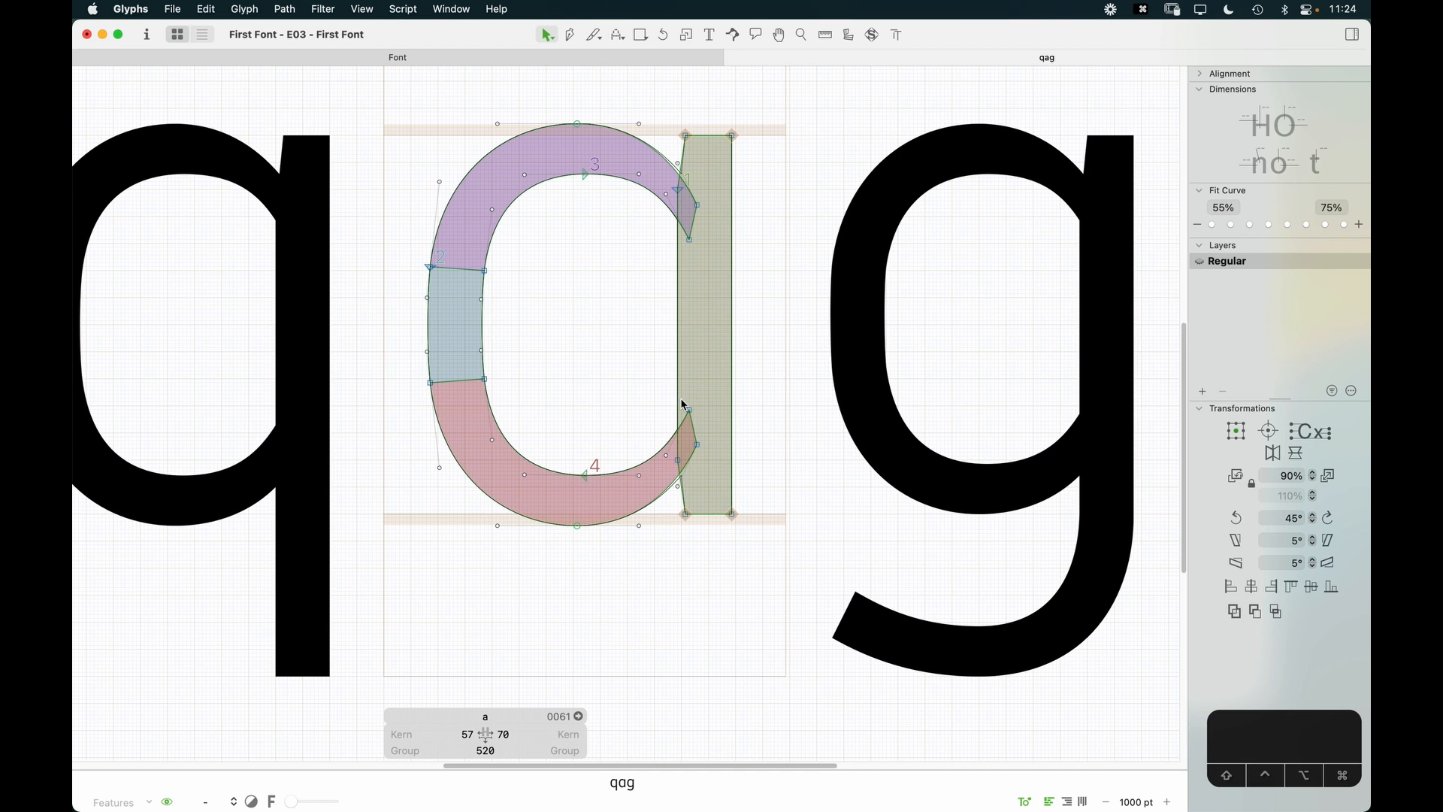
# Step: Link the a's left sidebearing to o and its right sidebearing to n
pyautogui.press('super+minus')
pyautogui.press('super+minus')
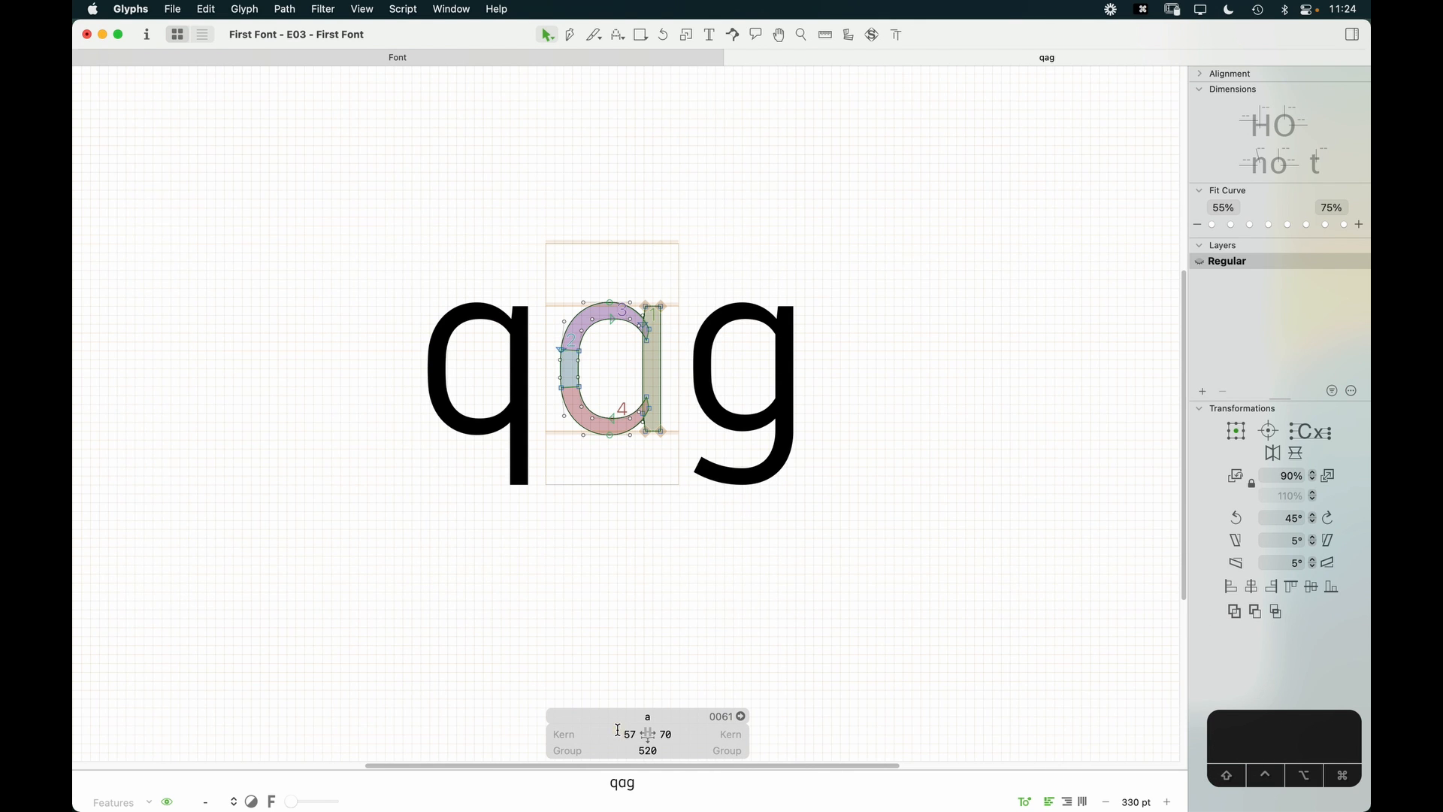
pyautogui.click(619, 732)
pyautogui.press('super+a')
pyautogui.write('o')
pyautogui.press('Tab')
pyautogui.write('n')
pyautogui.press('Return')
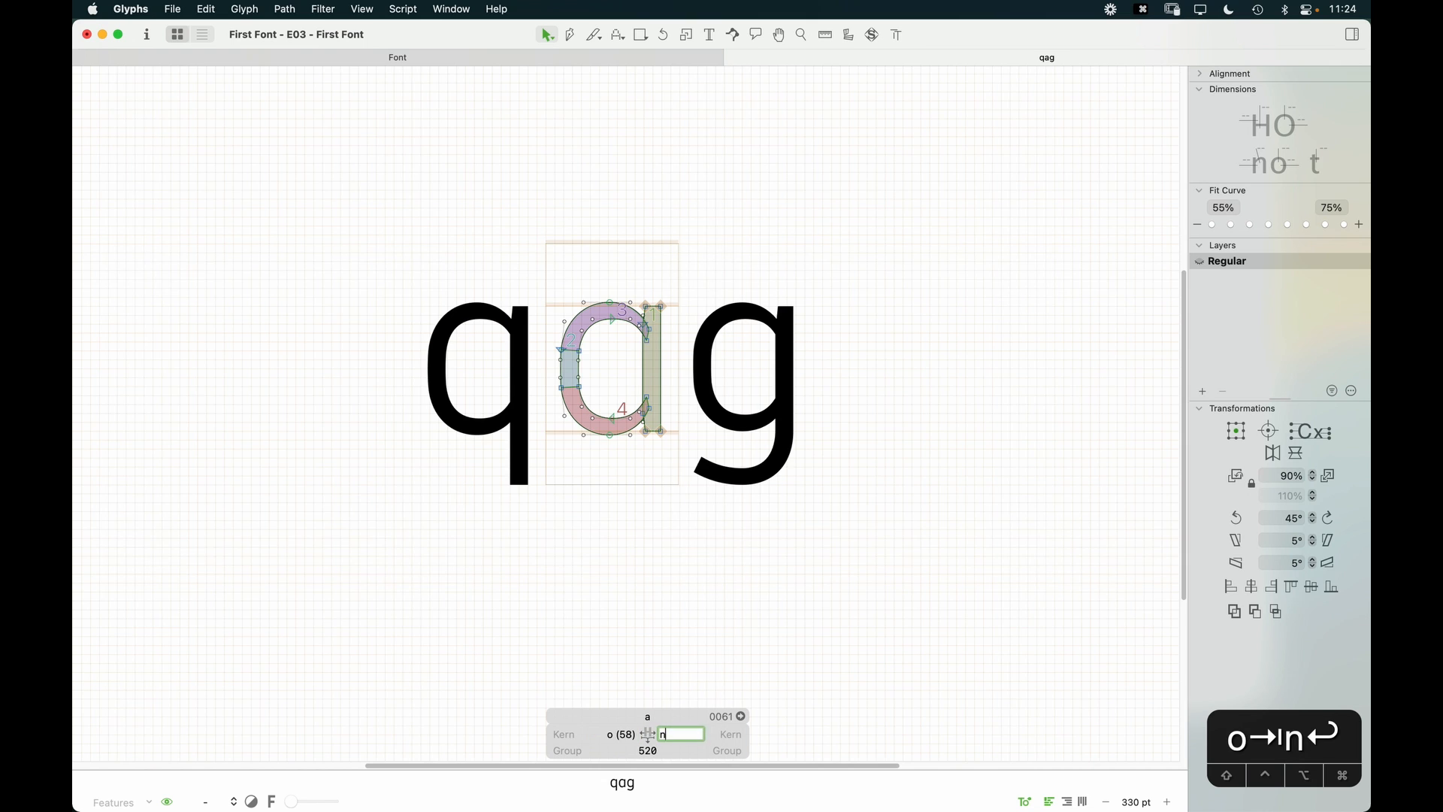
# Step: Preview the a between q and g at smaller sizes and close the sample to return to the font overview
pyautogui.press('t')
pyautogui.press('Escape')
pyautogui.press('super+minus')
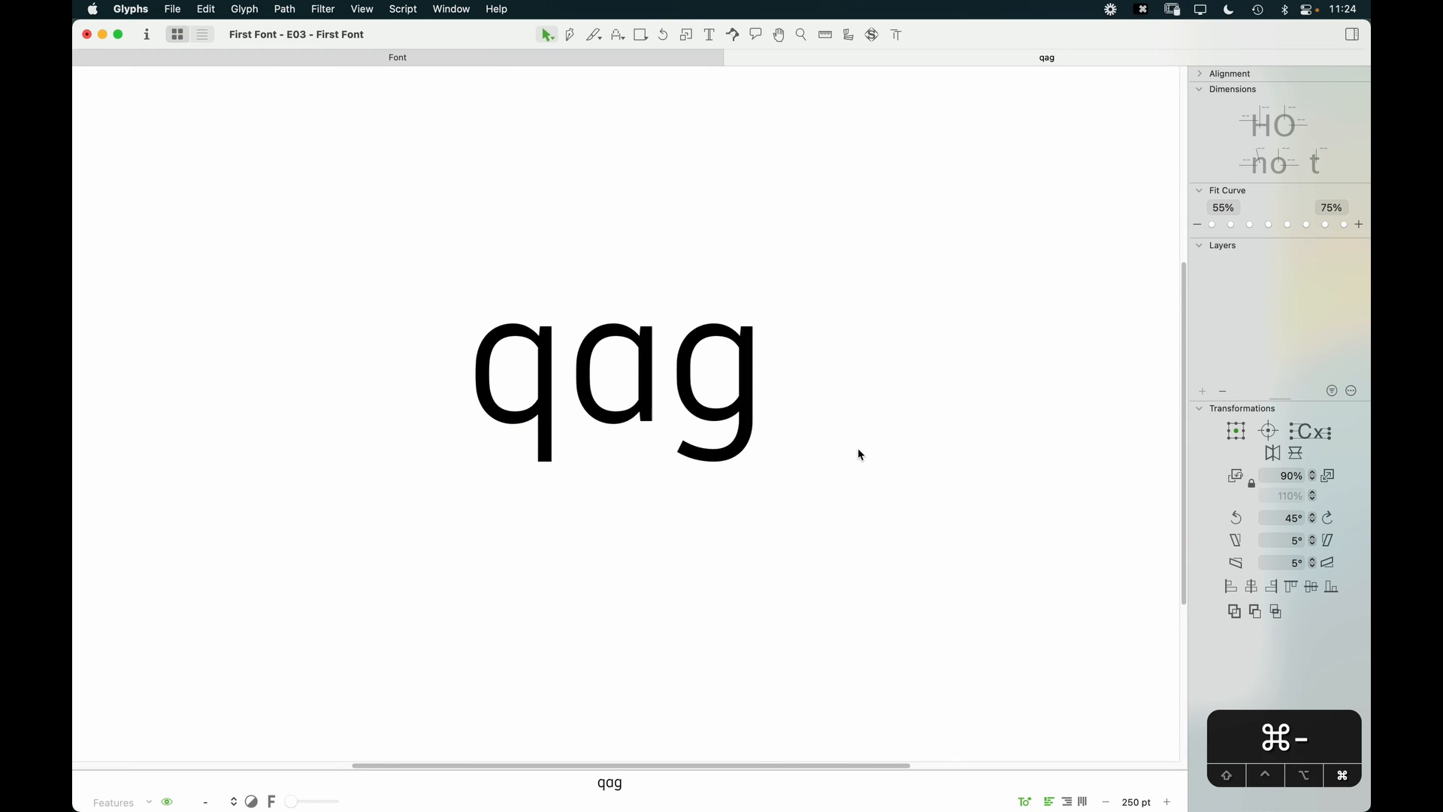
pyautogui.press('super+minus')
pyautogui.press('super+minus')
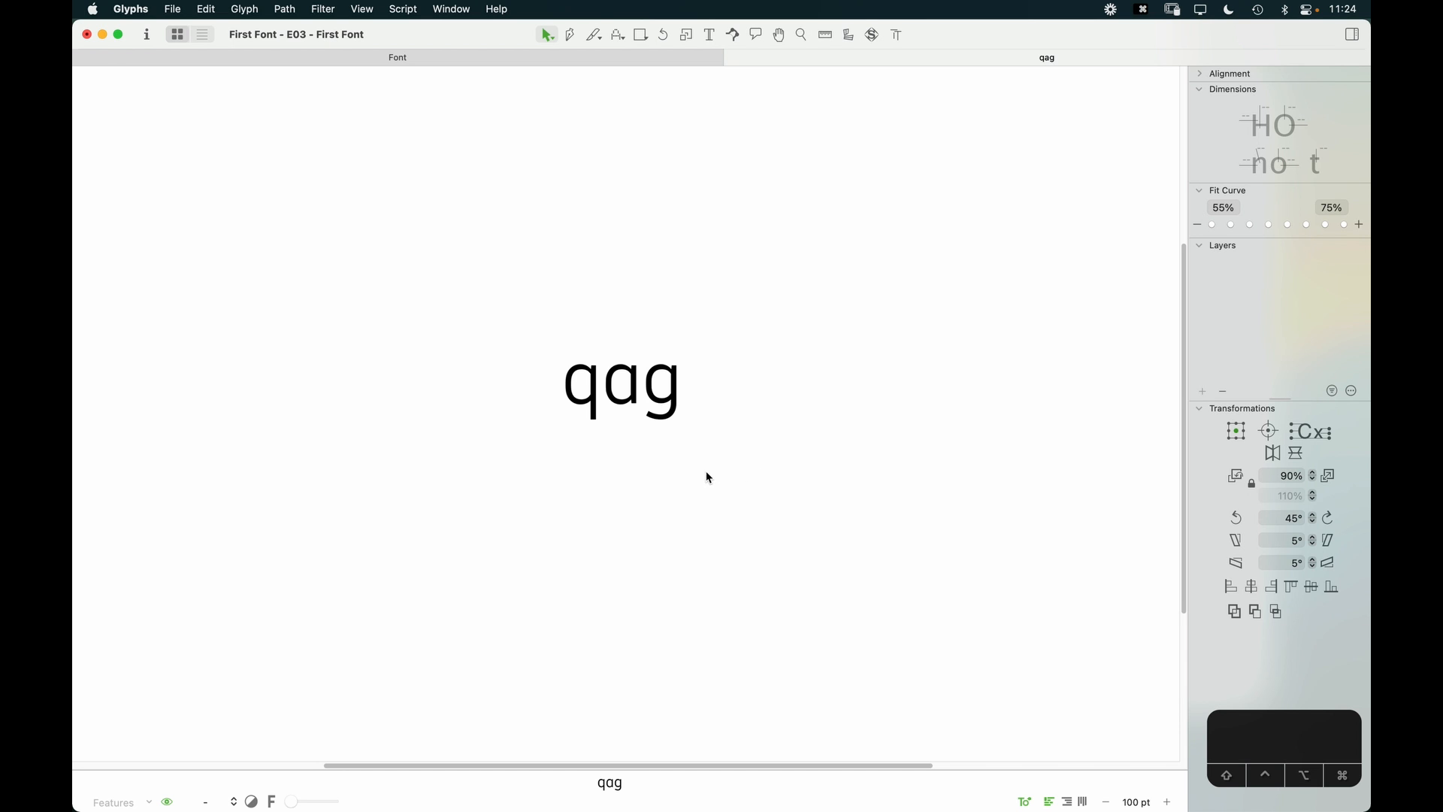
pyautogui.press('super+w')
pyautogui.click(607, 412)
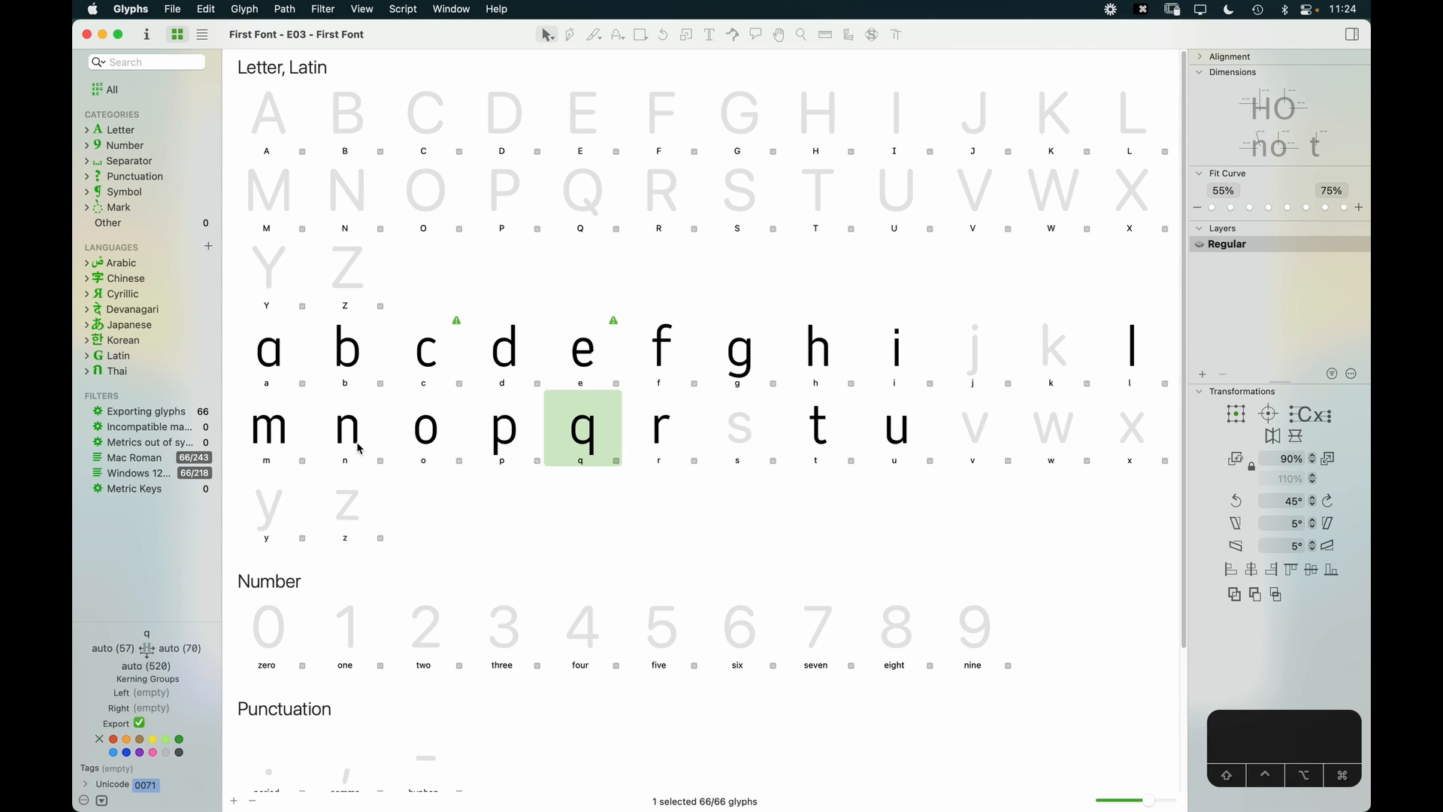
# Step: Open the lowercase a, replace the sample text with "abcop" and preview it
pyautogui.doubleClick(289, 342)
pyautogui.press('super+a')
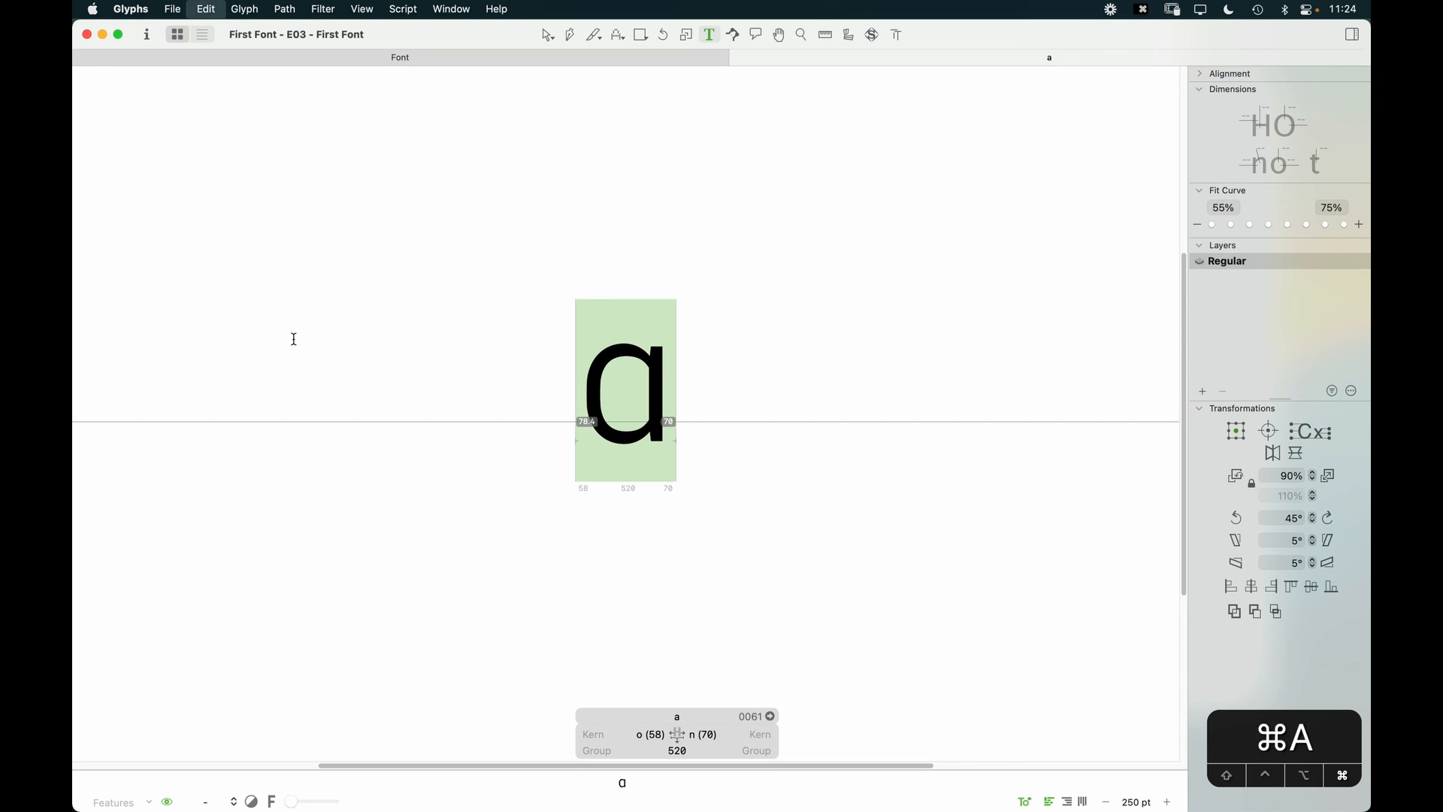
pyautogui.write('abc')
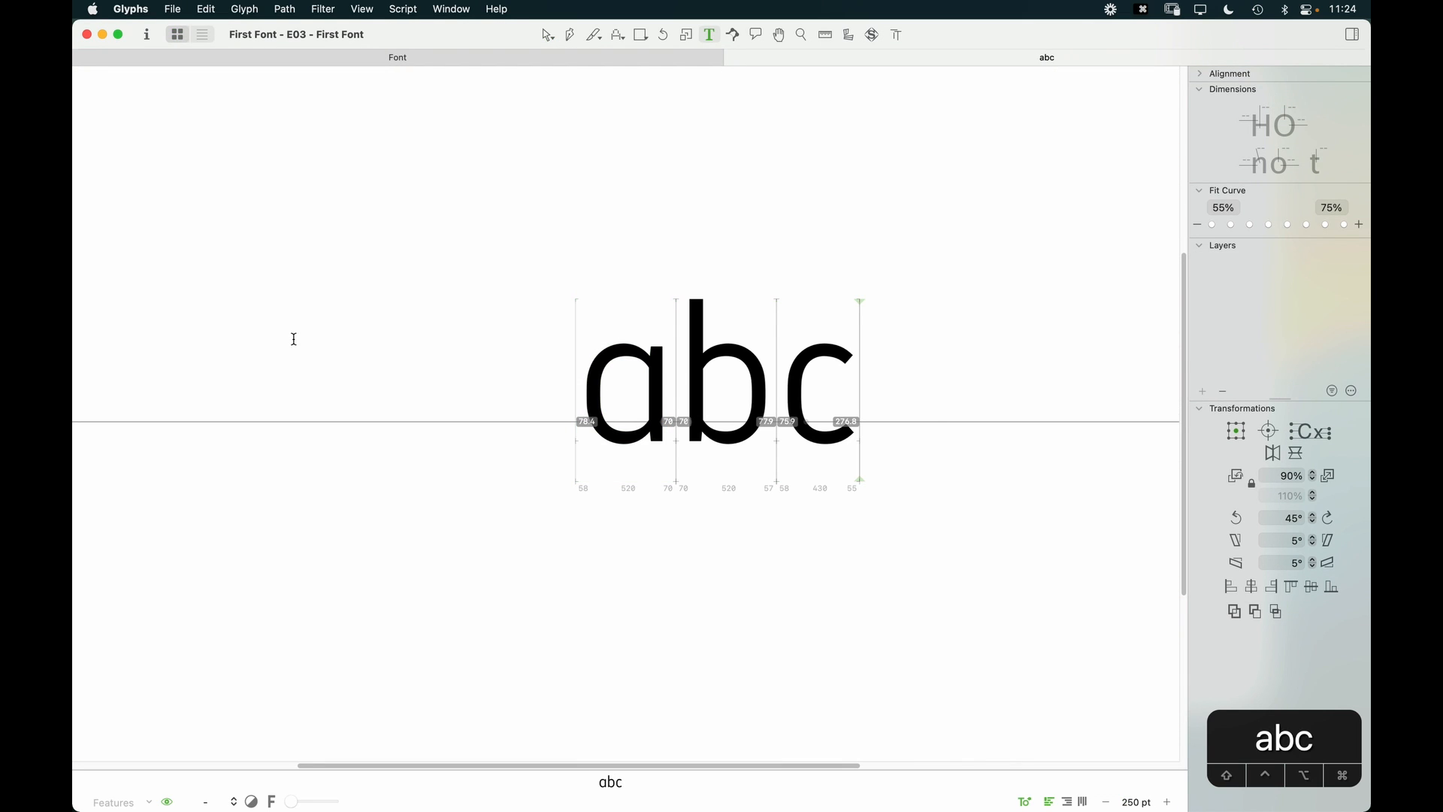
pyautogui.write('o')
pyautogui.press('Escape')
pyautogui.moveTo(850, 425); pyautogui.dragTo(692, 493)
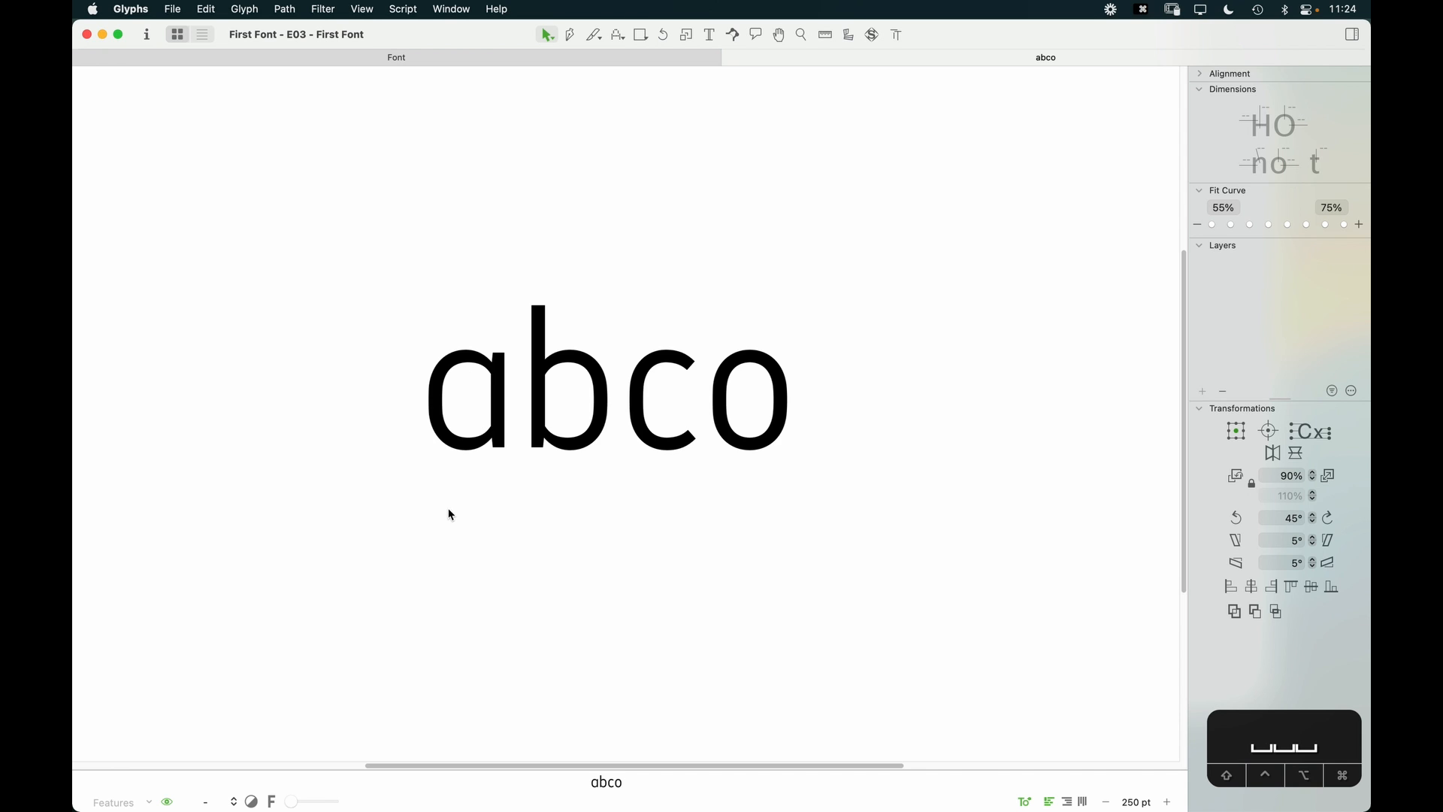
pyautogui.write('t')
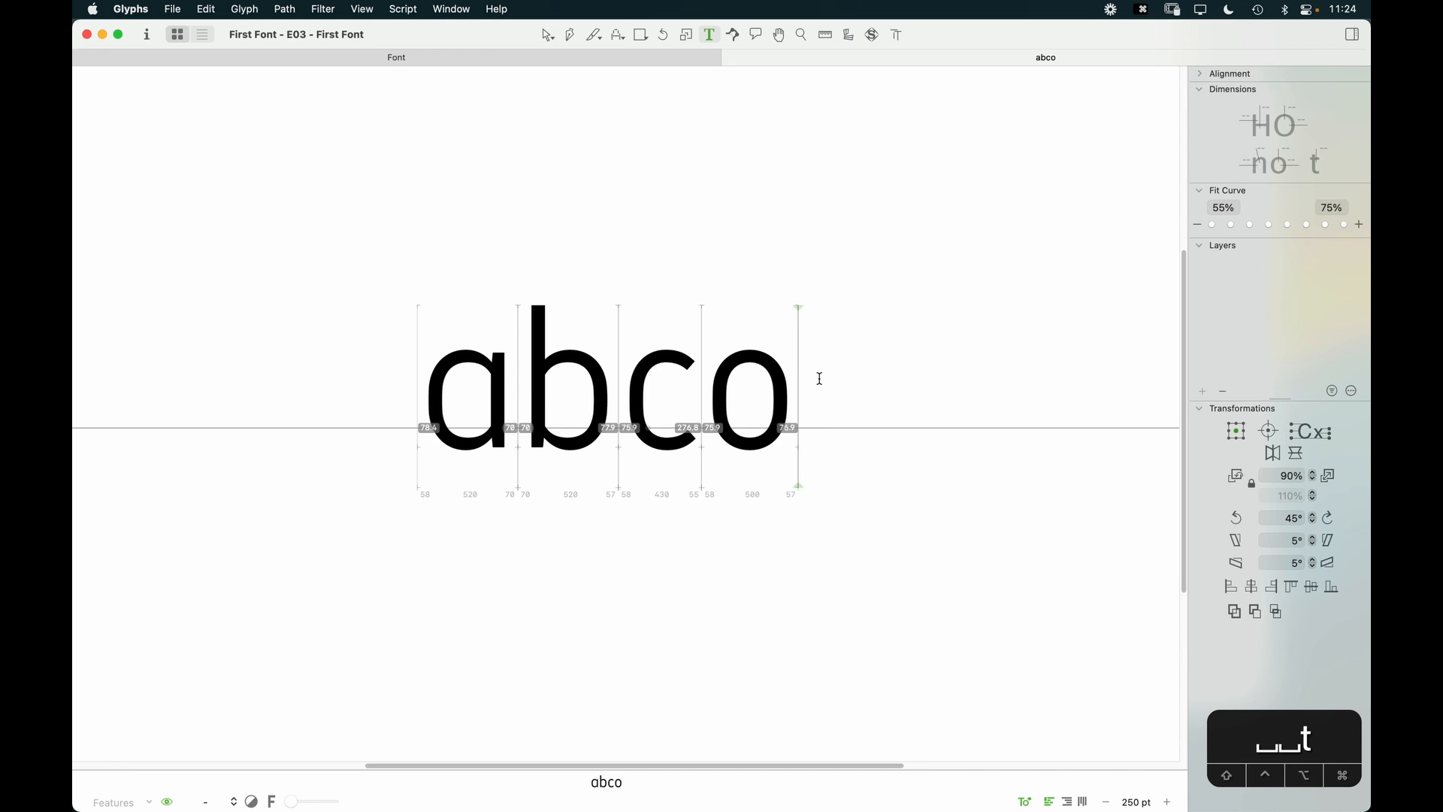
pyautogui.write('p')
pyautogui.press('Escape')
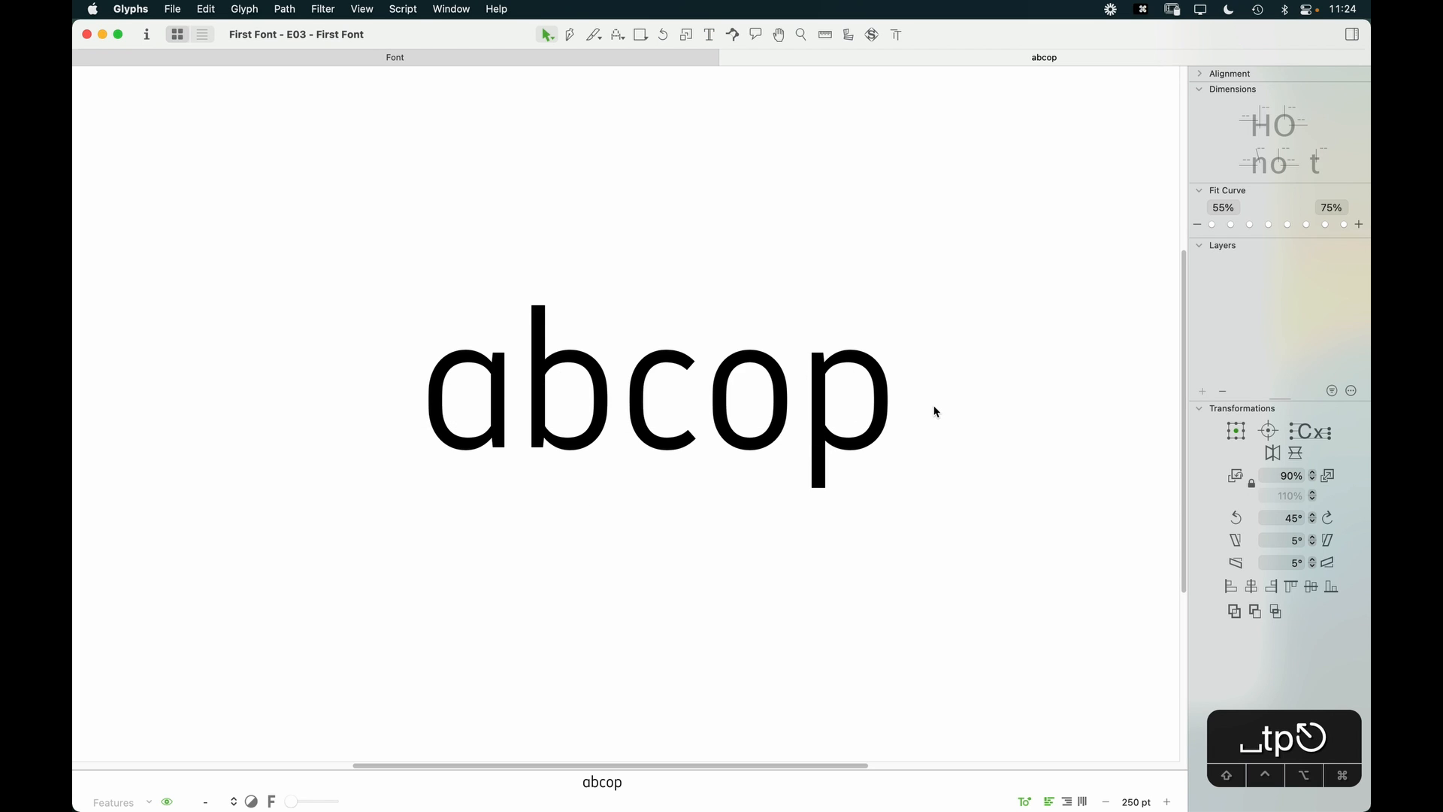
# Step: Open the p for editing and shift the nodes on the right side of its bowl 10 units left
pyautogui.doubleClick(862, 411)
pyautogui.press('z')
pyautogui.moveTo(940, 278); pyautogui.dragTo(751, 538)
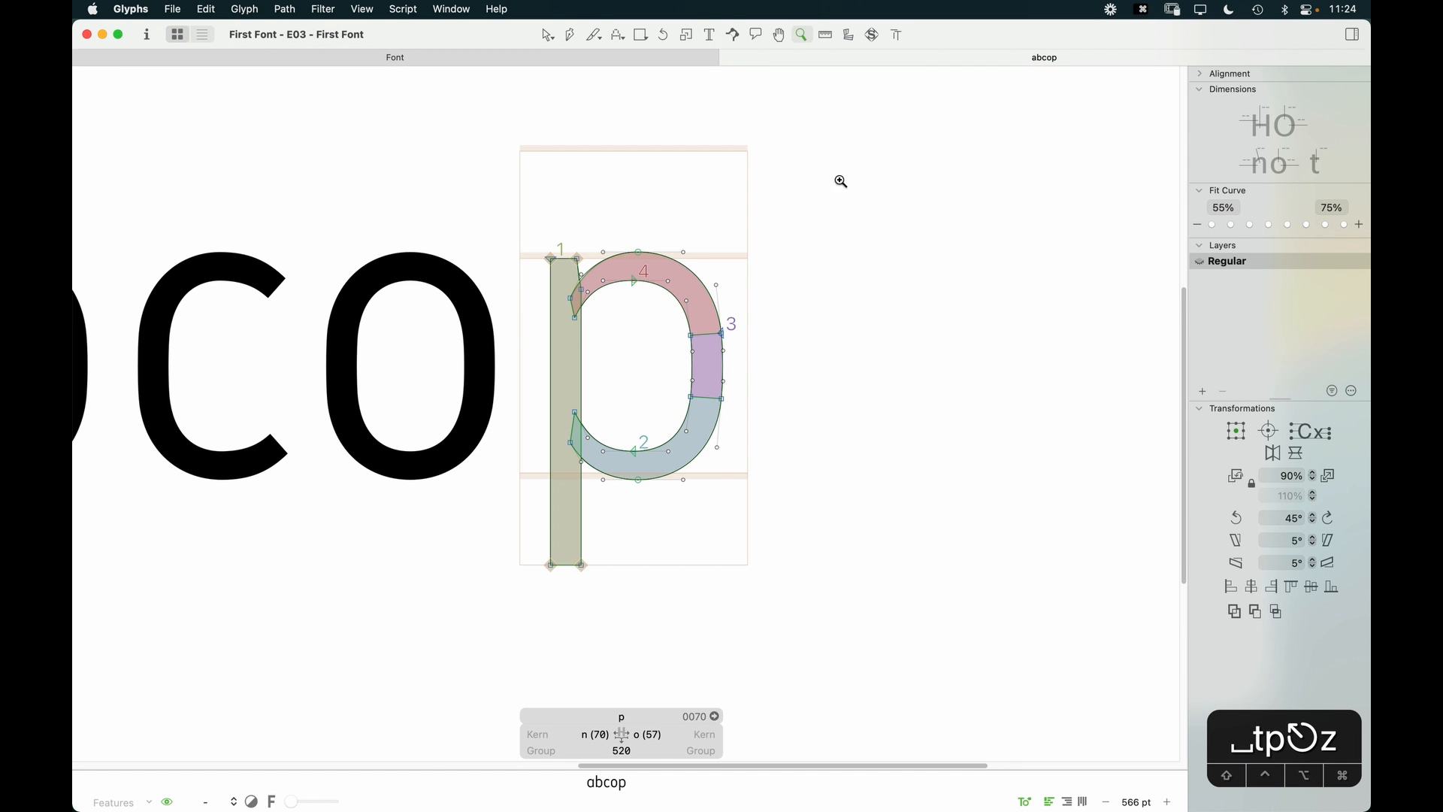
pyautogui.moveTo(841, 181); pyautogui.dragTo(466, 602)
pyautogui.press('v')
pyautogui.moveTo(811, 103); pyautogui.dragTo(659, 578)
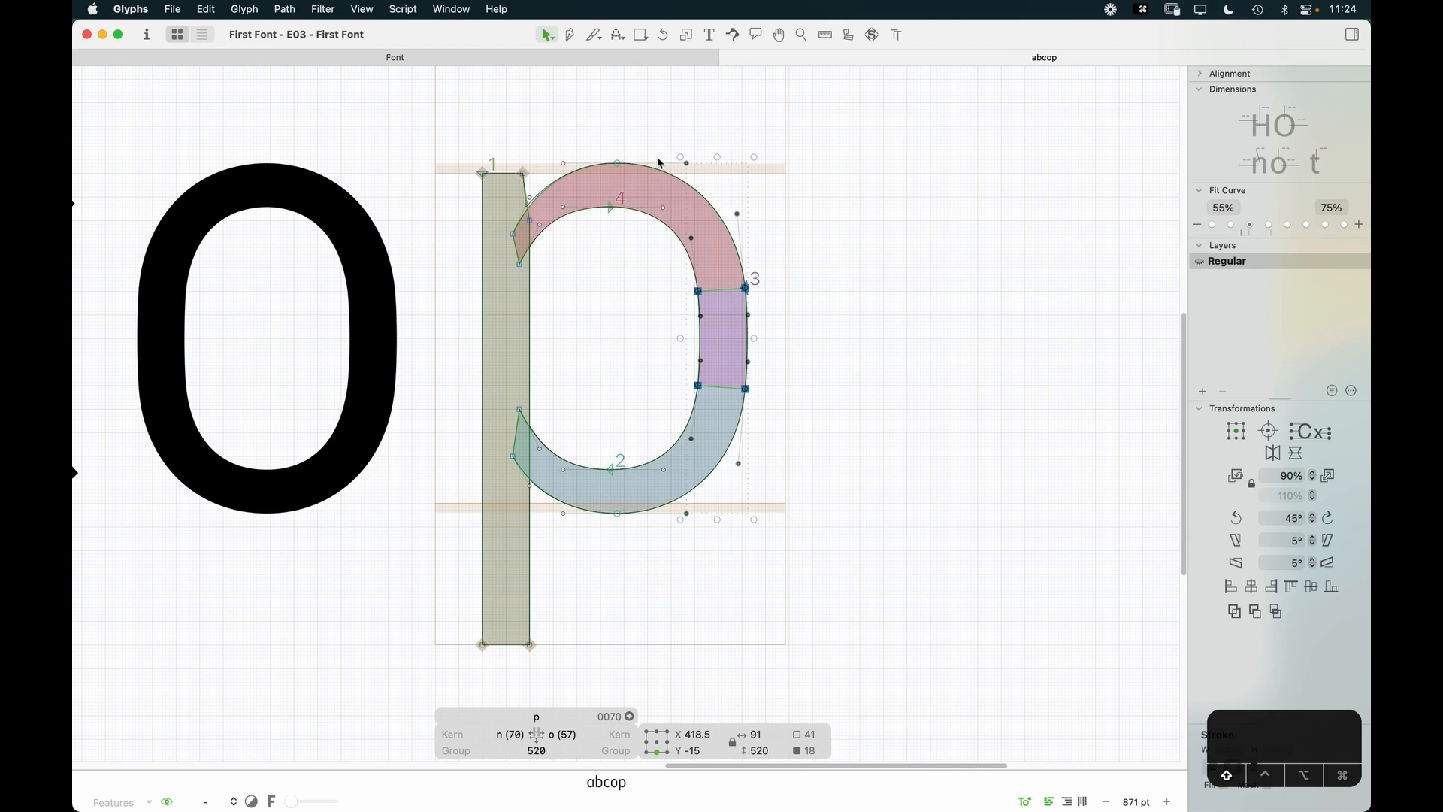
pyautogui.keyDown('shift'); pyautogui.click(663, 208); pyautogui.keyUp('shift')
pyautogui.keyDown('shift'); pyautogui.click(665, 470); pyautogui.keyUp('shift')
pyautogui.press('Left')
pyautogui.press('Left')
pyautogui.press('Left')
pyautogui.press('Left')
pyautogui.press('Left')
pyautogui.press('Left')
pyautogui.press('Left')
pyautogui.press('Left')
pyautogui.press('Left')
pyautogui.press('Left')
# Step: Add the p bowl's top and bottom extreme nodes to the selection and shift the whole set another 10 units left
pyautogui.moveTo(624, 132); pyautogui.dragTo(599, 541)
pyautogui.press('Left')
pyautogui.press('Left')
pyautogui.press('Left')
pyautogui.press('Left')
pyautogui.press('Left')
pyautogui.press('Left')
pyautogui.press('Left')
pyautogui.press('Left')
pyautogui.press('Left')
pyautogui.press('Left')
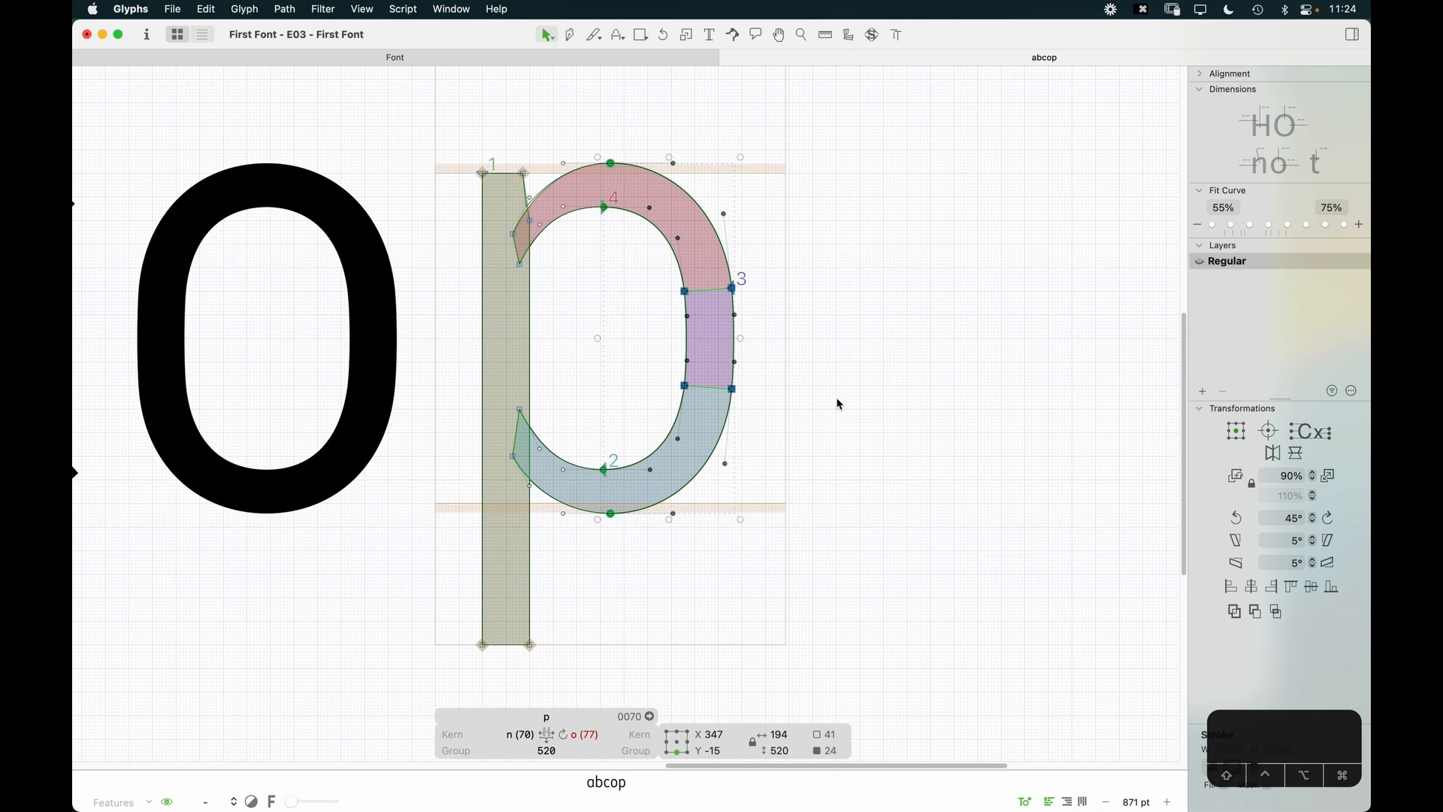
# Step: Preview the narrowed p within the word and update its metrics to match its linked sidebearings
pyautogui.click(860, 474)
pyautogui.press('cmd+minus')
pyautogui.press('cmd+minus')
pyautogui.press('cmd+minus')
pyautogui.press('space')
pyautogui.moveTo(710, 502); pyautogui.dragTo(797, 531)
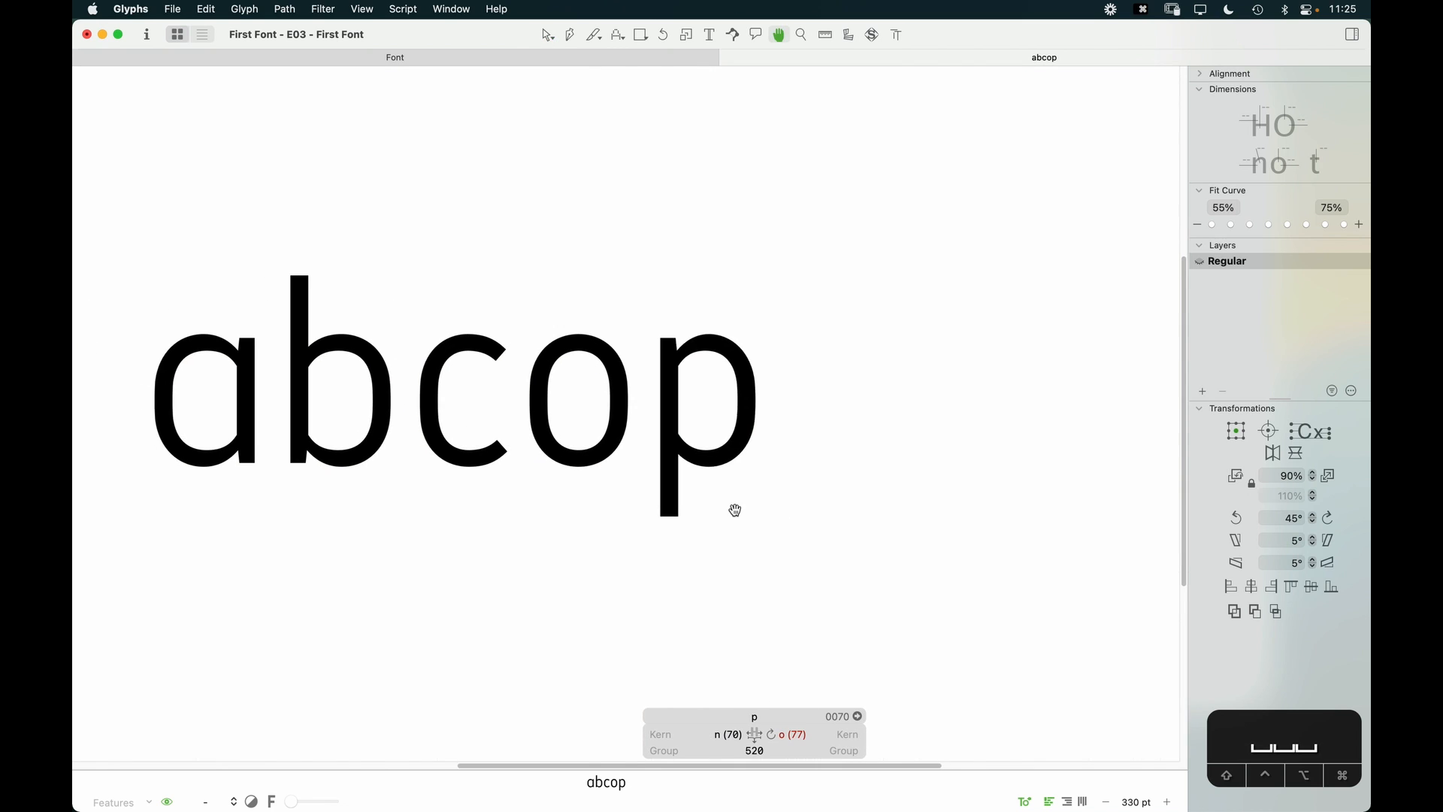
pyautogui.press('space')
pyautogui.press('ctrl+super+m')
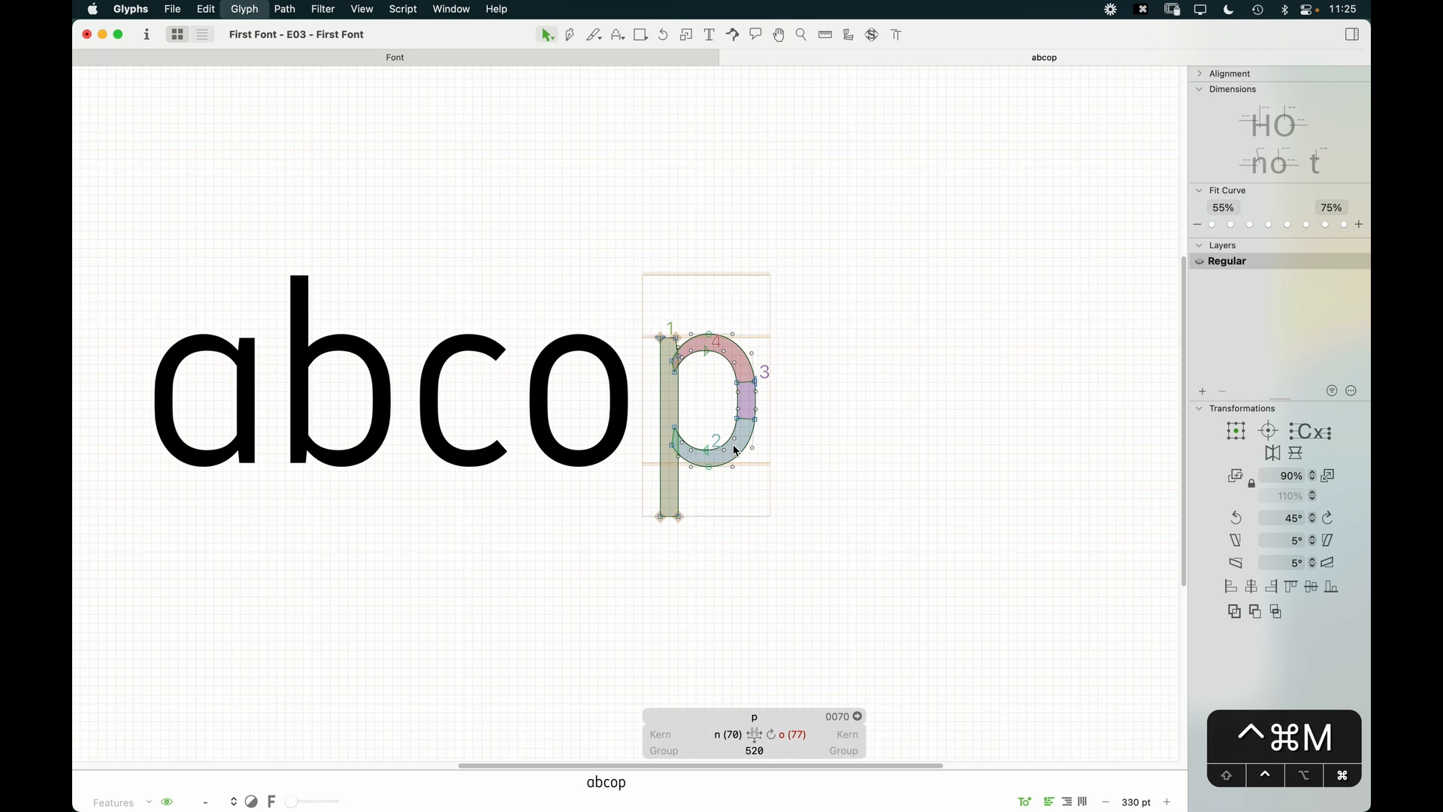
# Step: Open the b for editing and shift the nodes on the right side of its bowl 10 units left
pyautogui.doubleClick(380, 409)
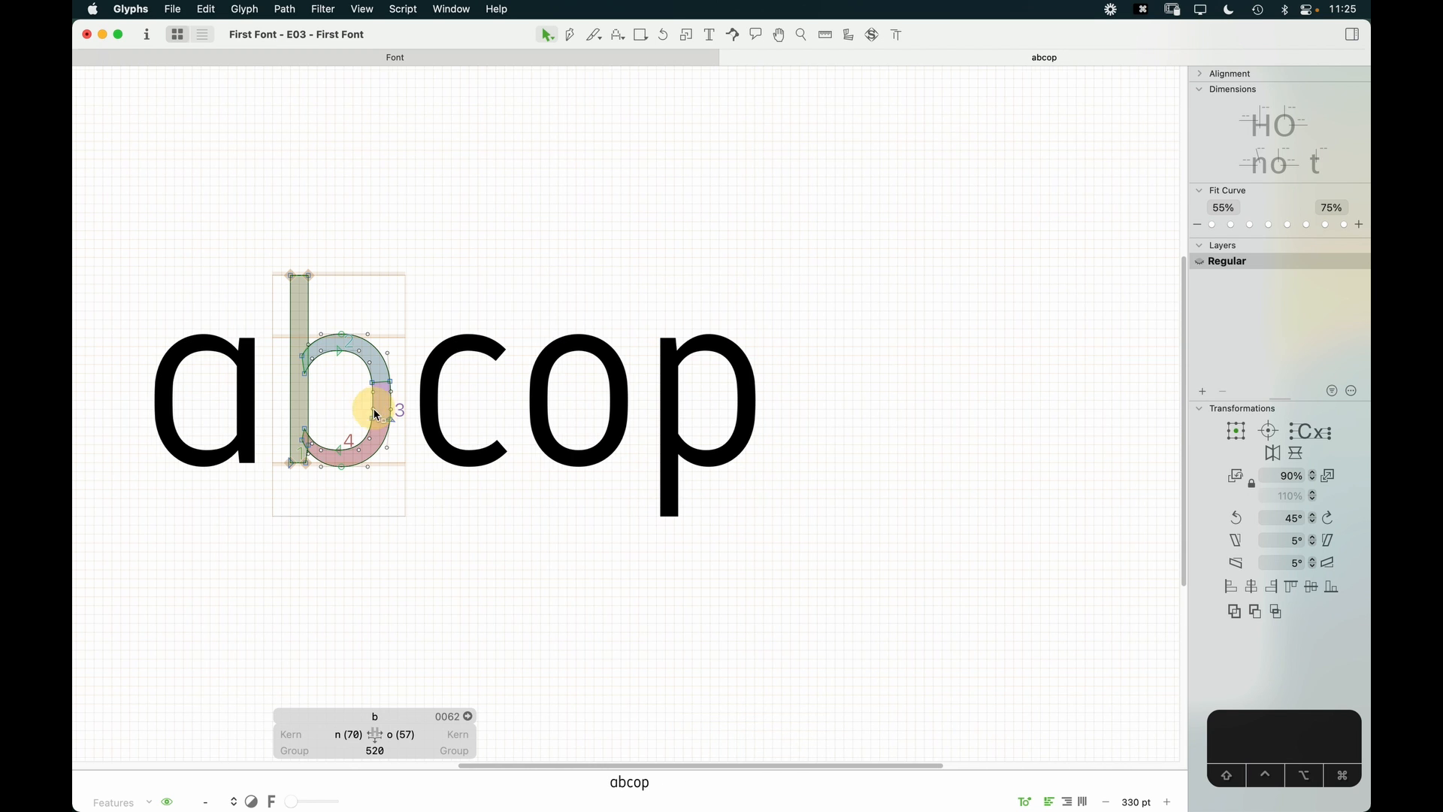
pyautogui.press('z')
pyautogui.click(337, 432)
pyautogui.press('v')
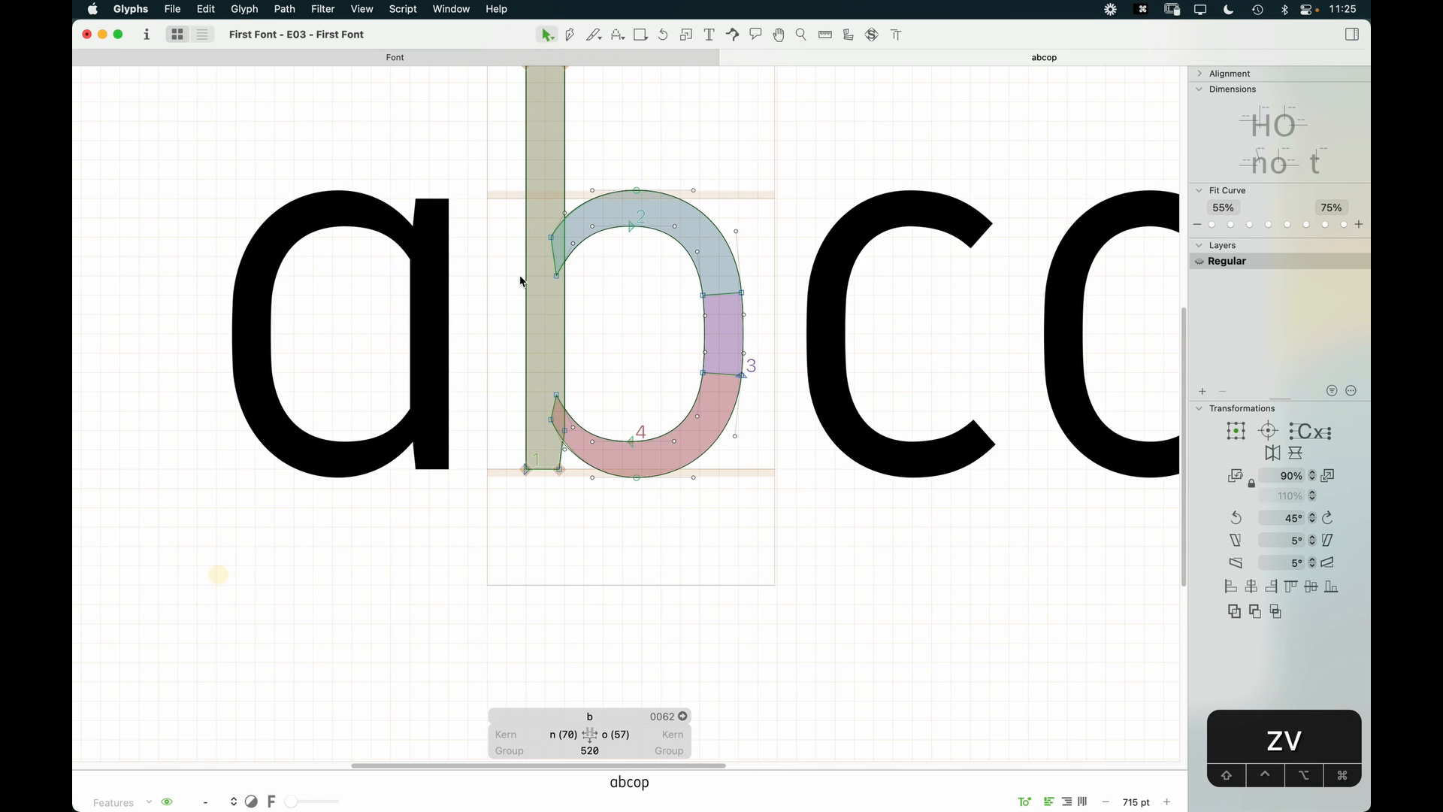
pyautogui.moveTo(746, 154); pyautogui.dragTo(650, 538)
pyautogui.press('Left')
pyautogui.press('Left')
pyautogui.press('Left')
pyautogui.press('Left')
pyautogui.press('Left')
pyautogui.press('Left')
pyautogui.press('Left')
pyautogui.press('Left')
pyautogui.press('Left')
pyautogui.press('Left')
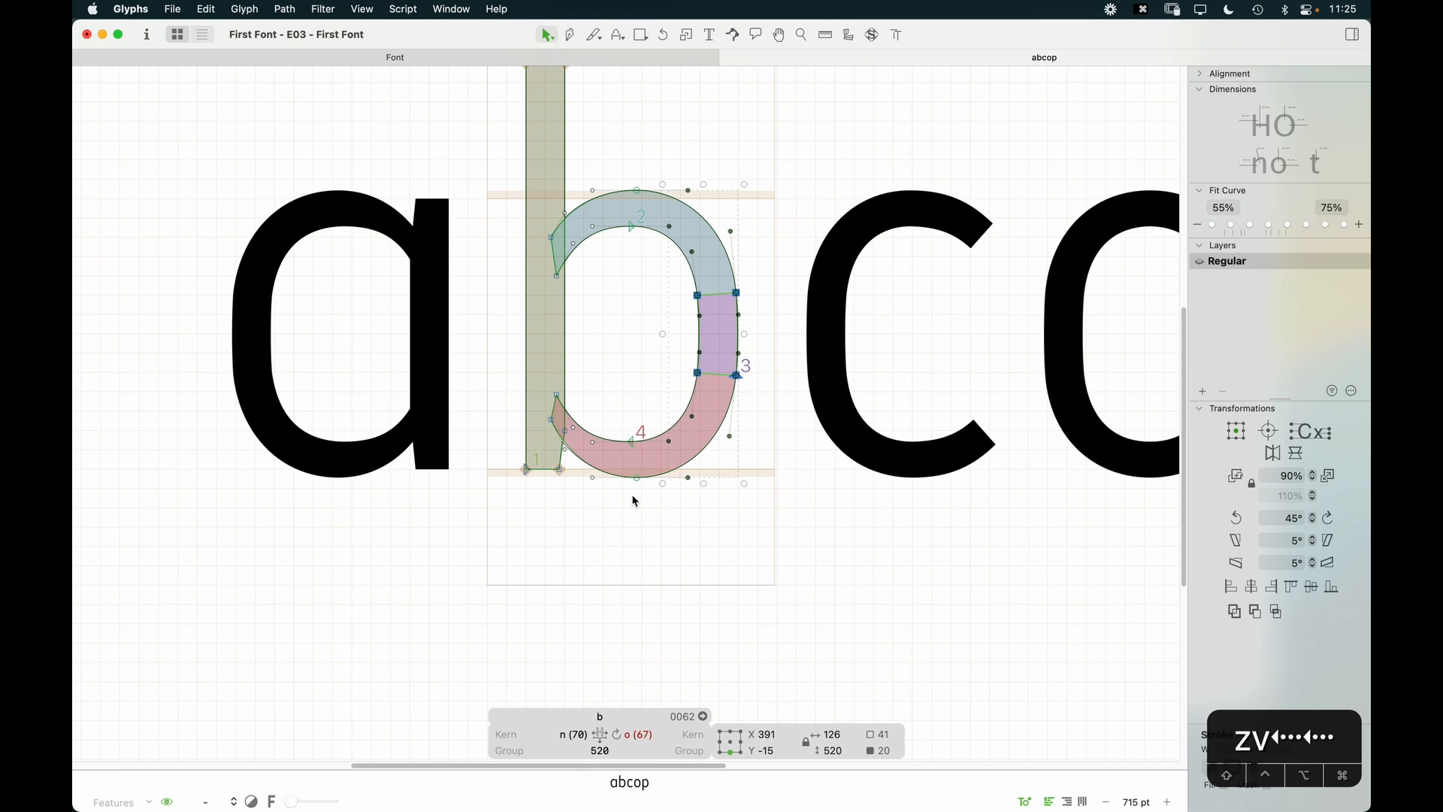
# Step: Add the b bowl's top and bottom extreme nodes to the selection and shift the whole set another 10 units left
pyautogui.moveTo(643, 181); pyautogui.dragTo(612, 476)
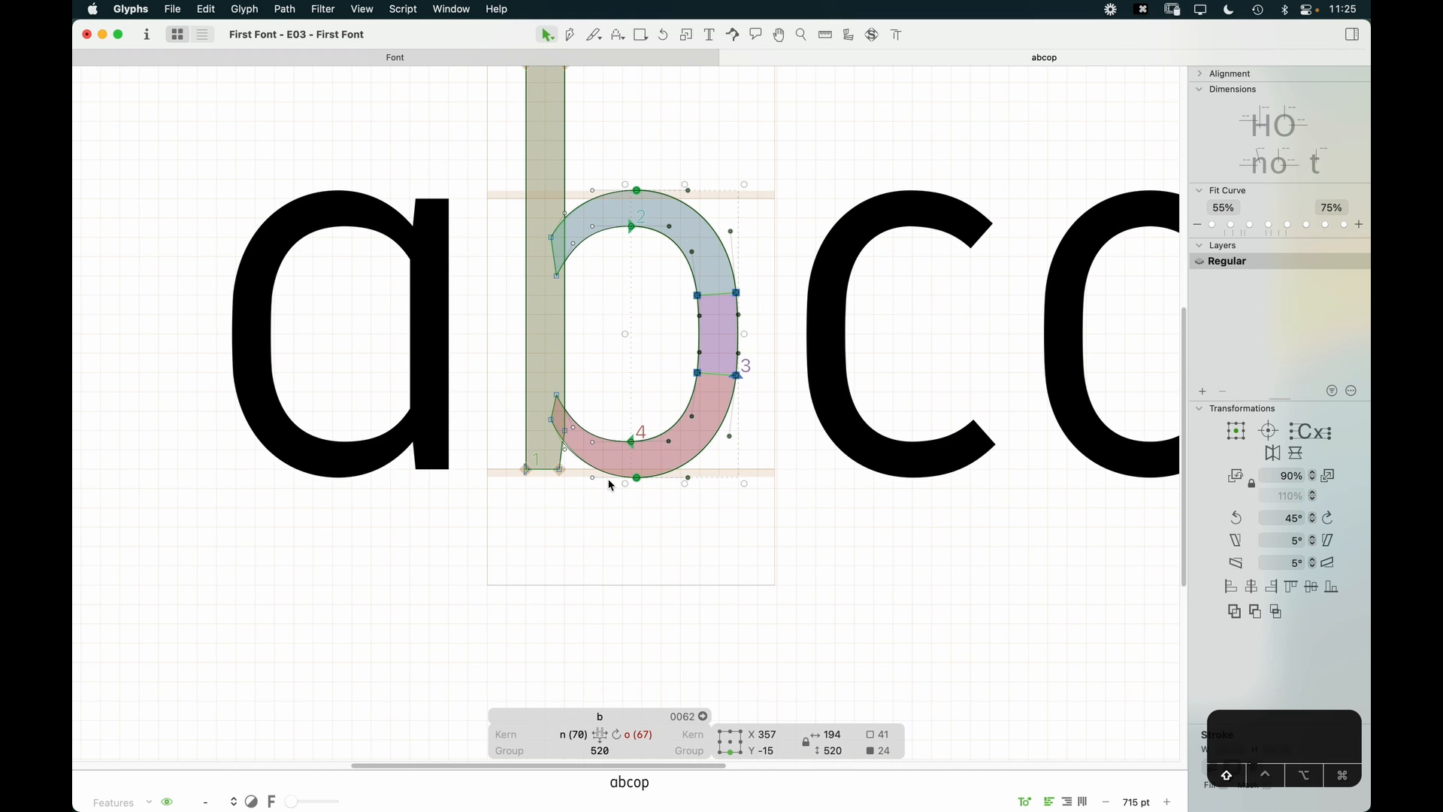
pyautogui.hotkey('alt', 'Left')
pyautogui.hotkey('alt', 'Left')
pyautogui.hotkey('alt', 'Left')
pyautogui.hotkey('alt', 'Left')
pyautogui.hotkey('alt', 'Left')
pyautogui.hotkey('alt', 'Left')
pyautogui.hotkey('alt', 'Left')
pyautogui.hotkey('alt', 'Left')
pyautogui.hotkey('alt', 'Left')
pyautogui.hotkey('alt', 'Left')
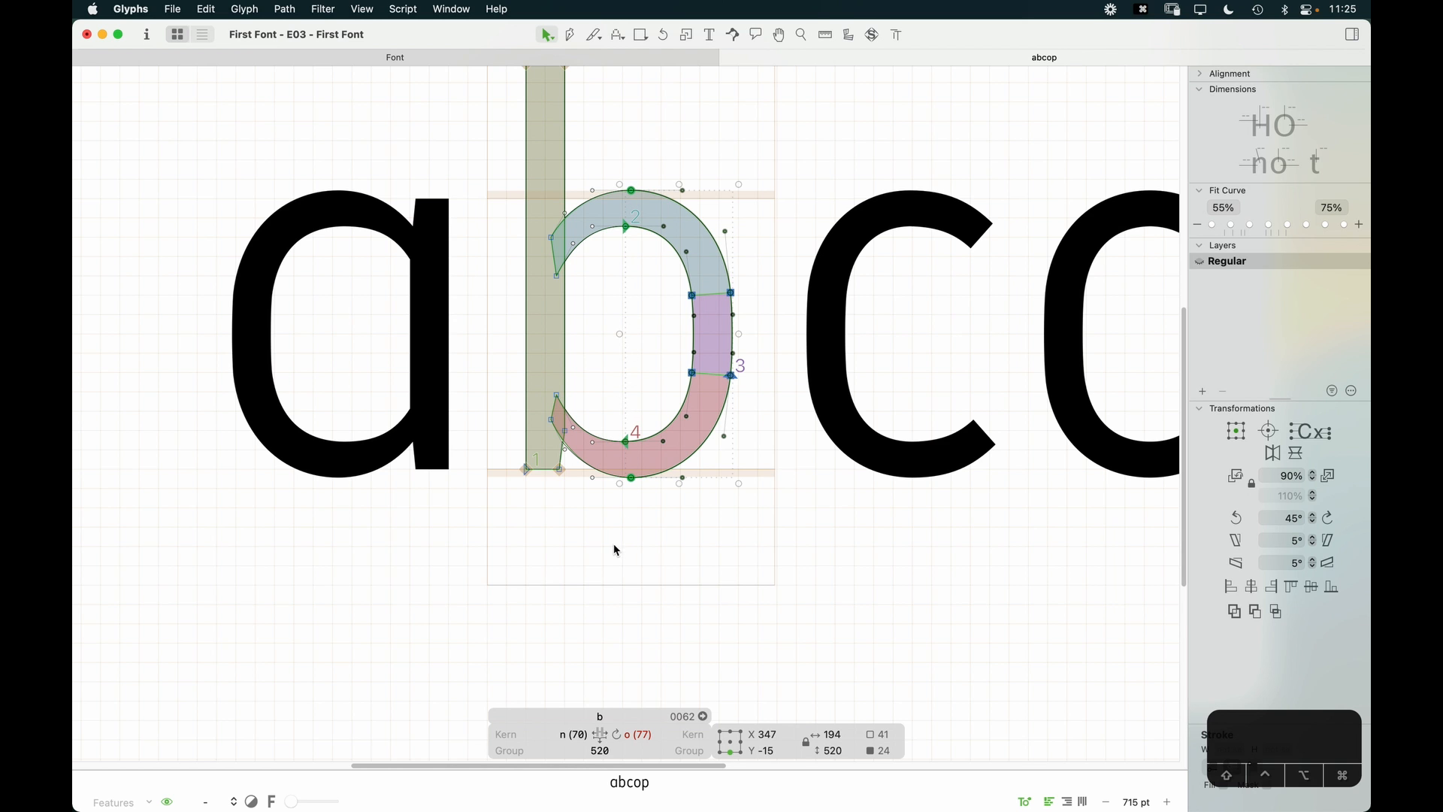
# Step: Update the b's metrics to match its linked sidebearings and preview the word "abcop"
pyautogui.press('super+minus')
pyautogui.press('super+minus')
pyautogui.press('super+minus')
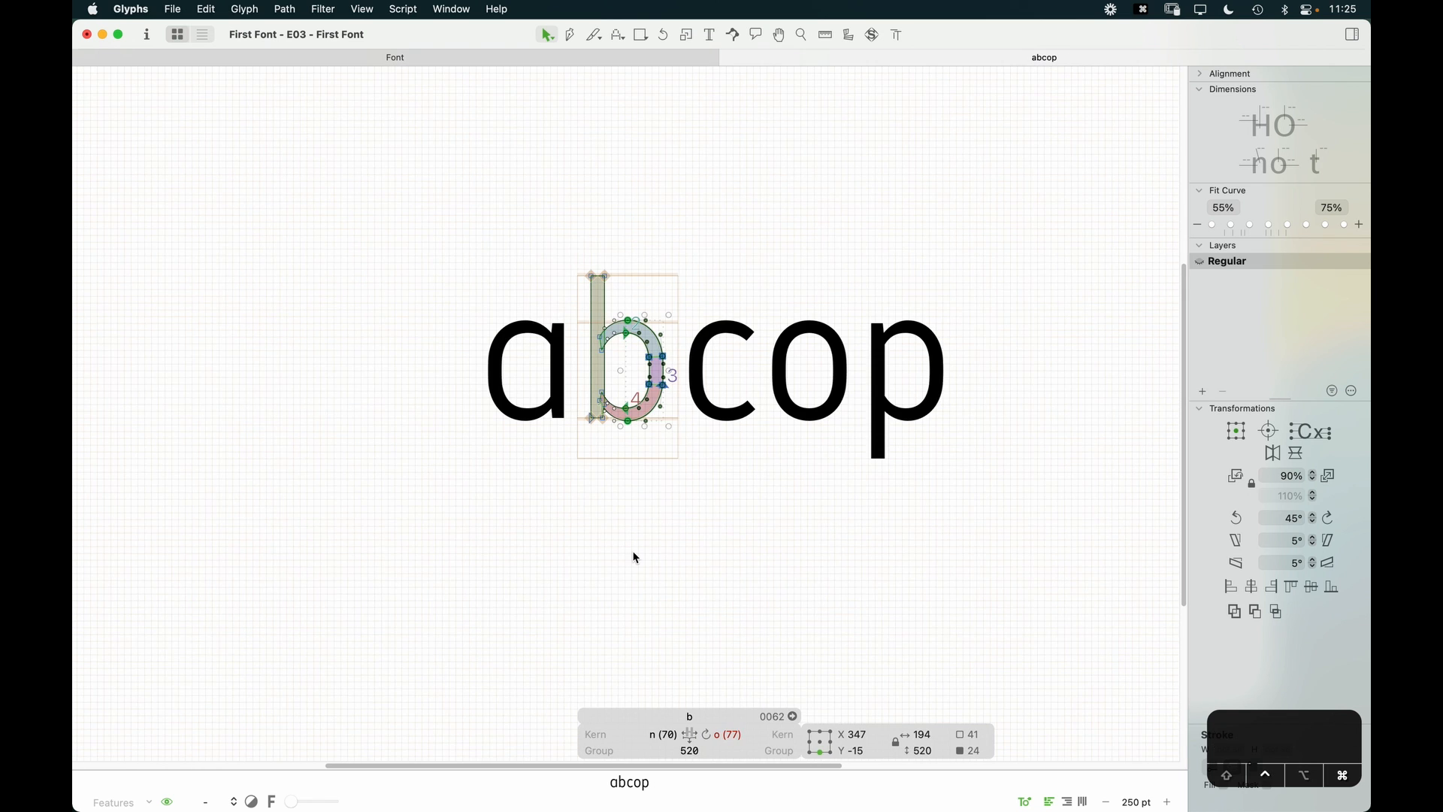
pyautogui.press('t')
pyautogui.press('Escape')
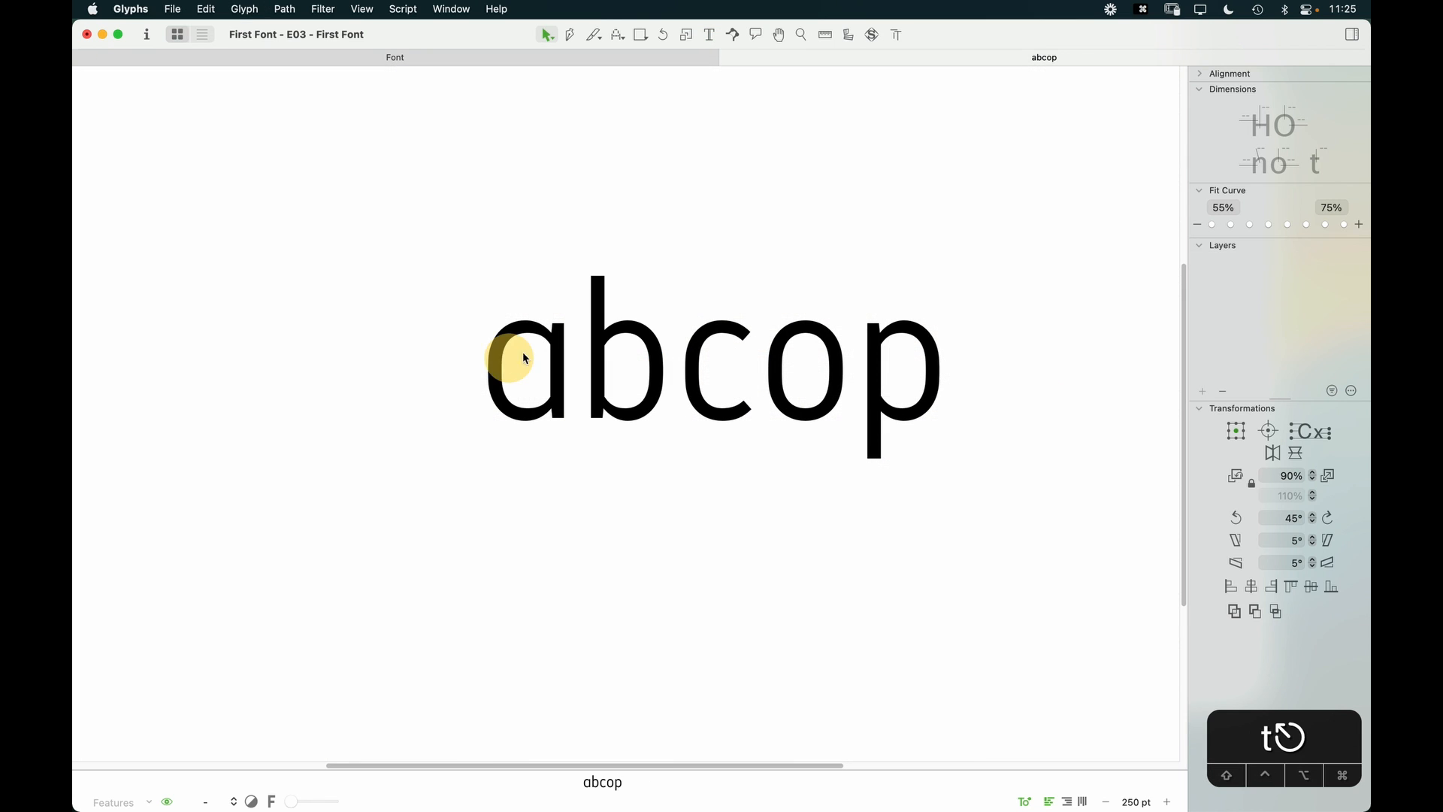
# Step: Open the a for editing and shift the nodes on the left side of its bowl 10 units right
pyautogui.press('z')
pyautogui.moveTo(629, 266); pyautogui.dragTo(458, 512)
pyautogui.press('v')
pyautogui.doubleClick(601, 354)
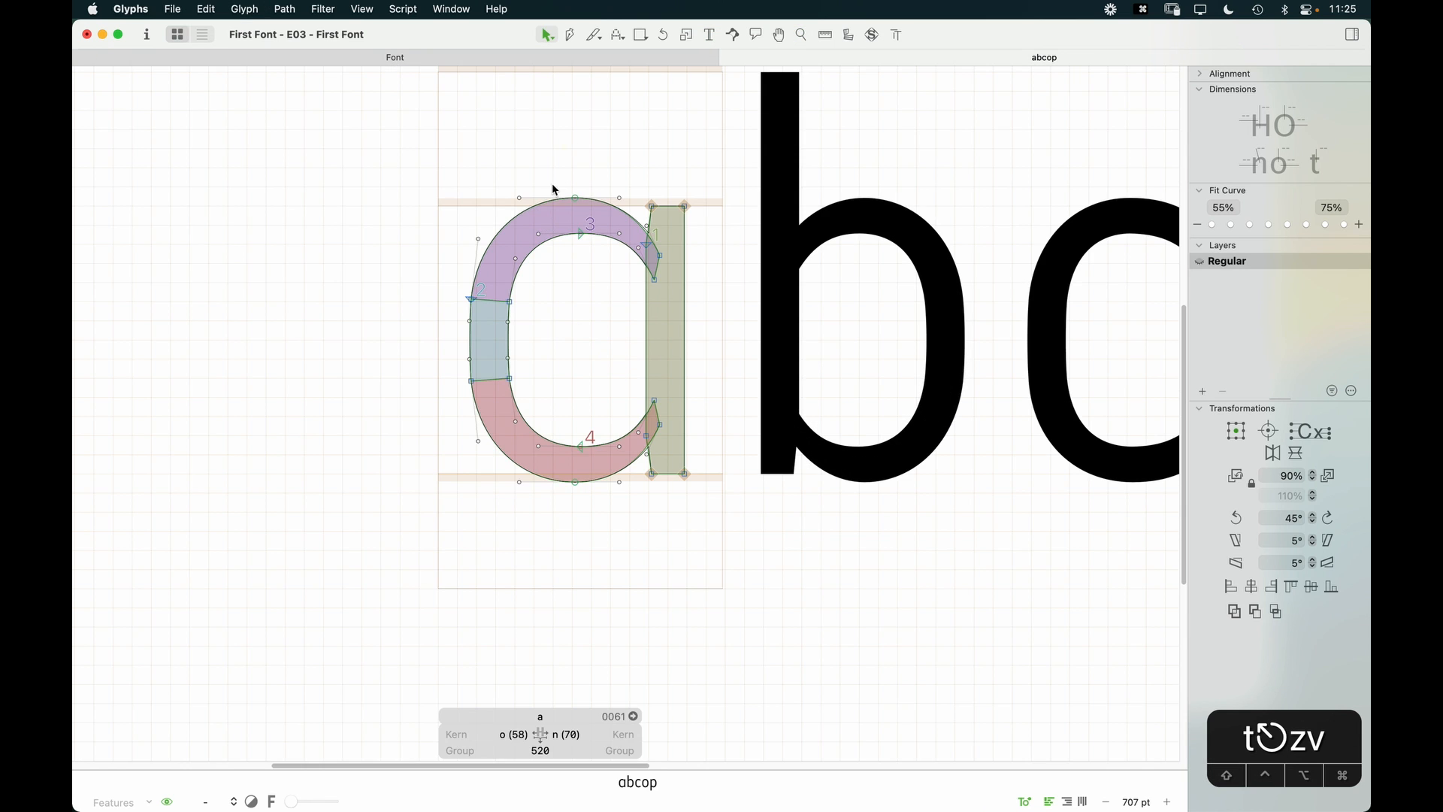
pyautogui.moveTo(554, 189); pyautogui.dragTo(417, 578)
pyautogui.hotkey('shift', 'Right')
# Step: Shift the a bowl's left side together with its top and bottom extreme nodes another 10 units right and update the glyph's metrics
pyautogui.keyDown('shift'); pyautogui.click(576, 235); pyautogui.keyUp('shift')
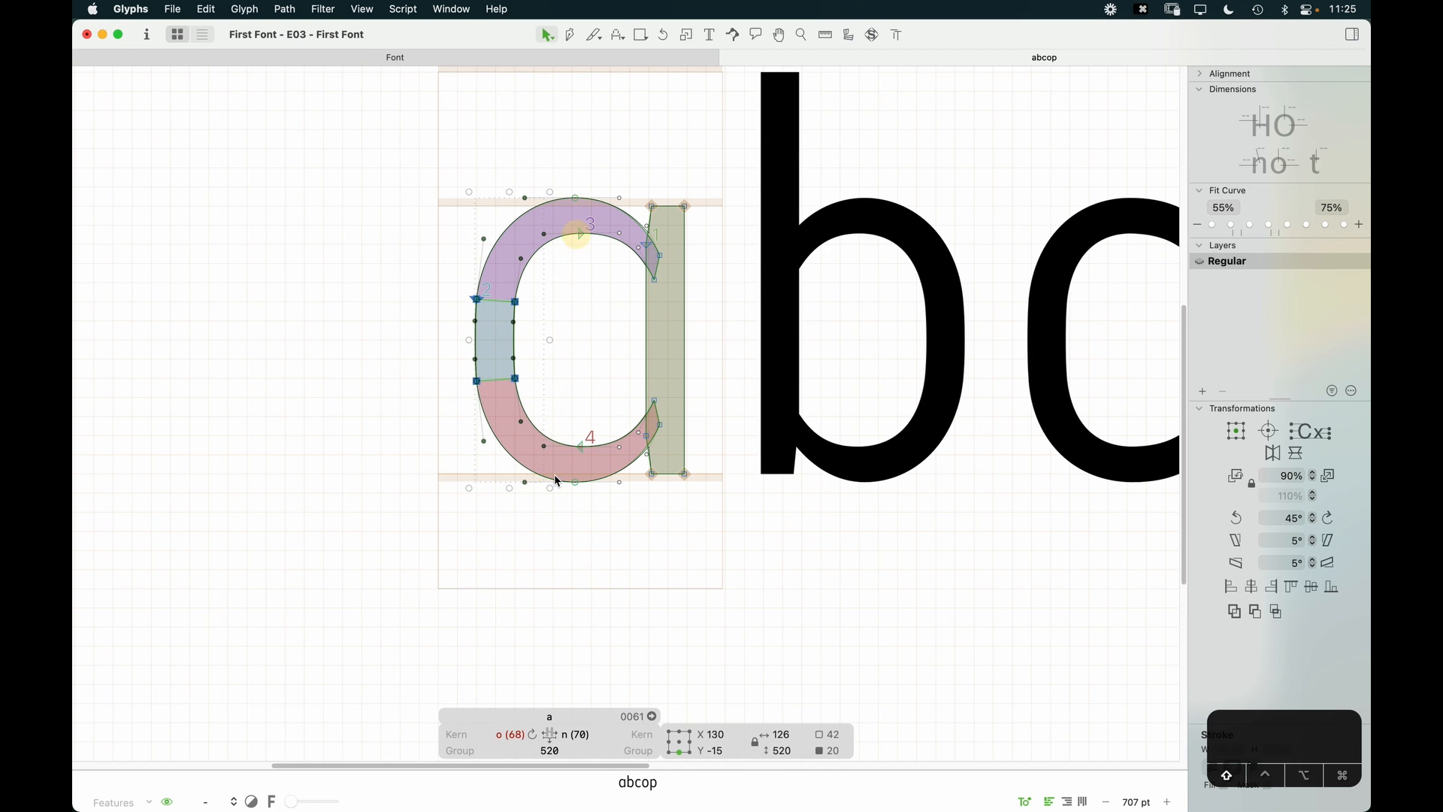
pyautogui.keyDown('shift'); pyautogui.click(536, 454); pyautogui.keyUp('shift')
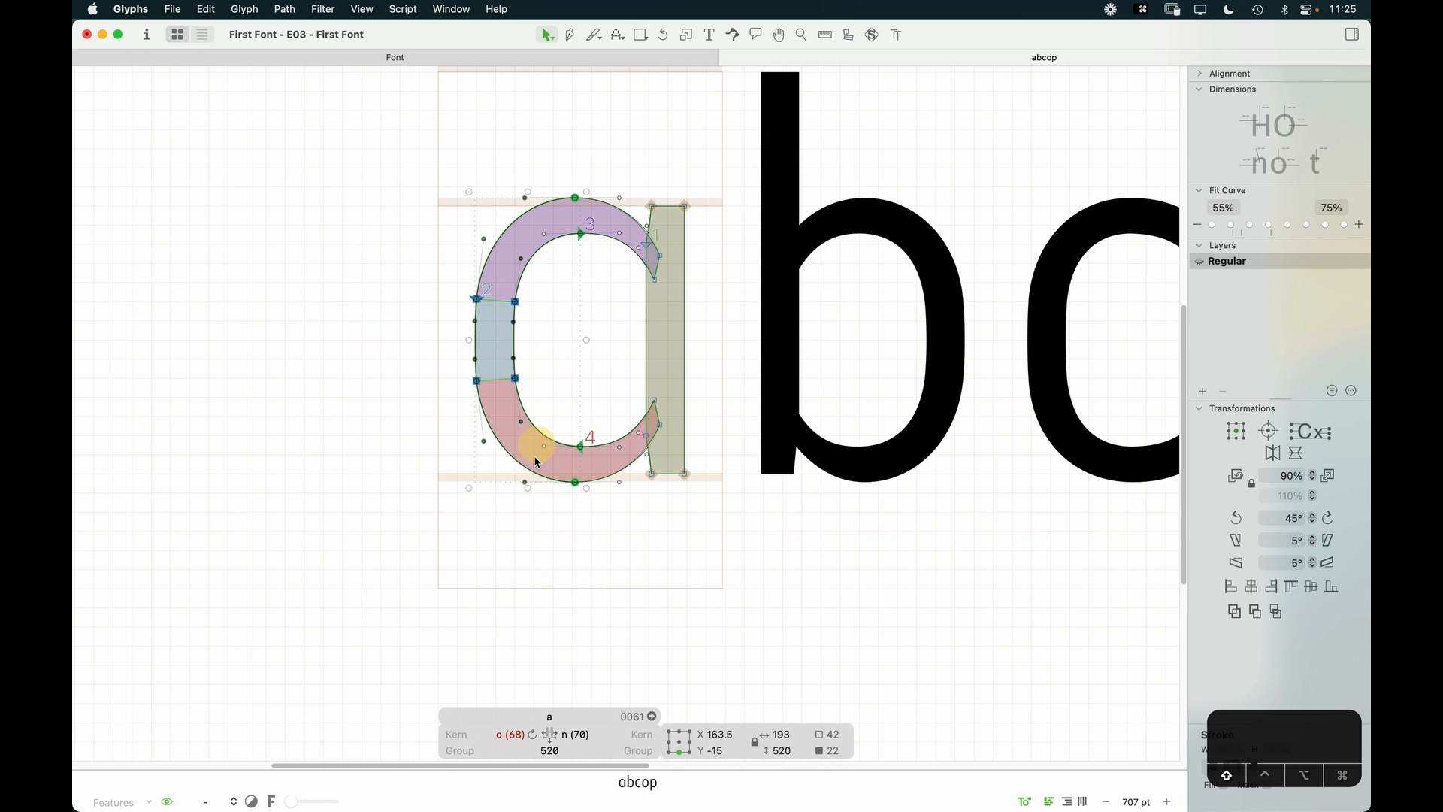
pyautogui.keyDown('shift'); pyautogui.click(539, 225); pyautogui.keyUp('shift')
pyautogui.hotkey('alt', 'Right')
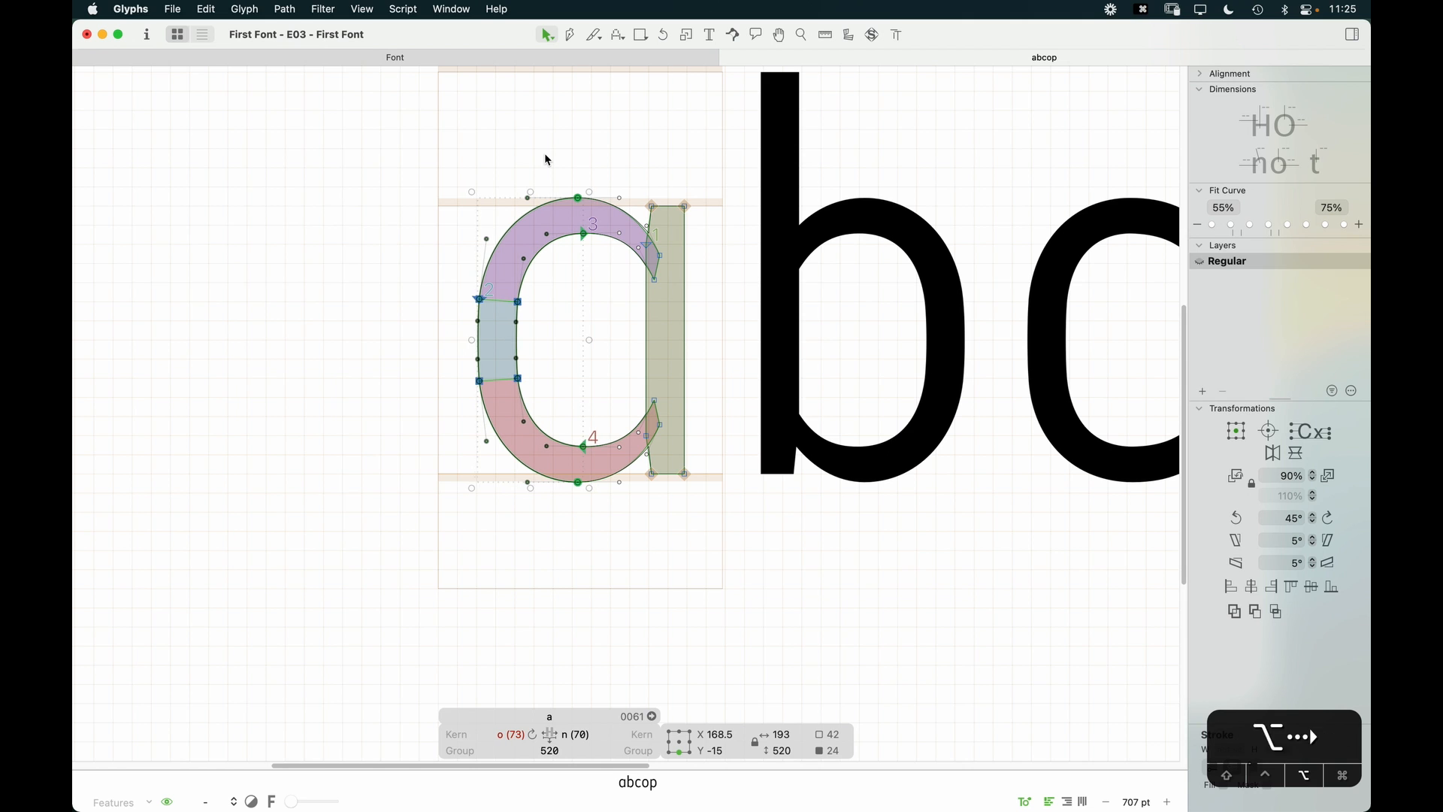
pyautogui.press('ctrl+super+m')
# Step: Insert a q before the o in the sample text and open it for editing to inspect its bowl
pyautogui.press('t')
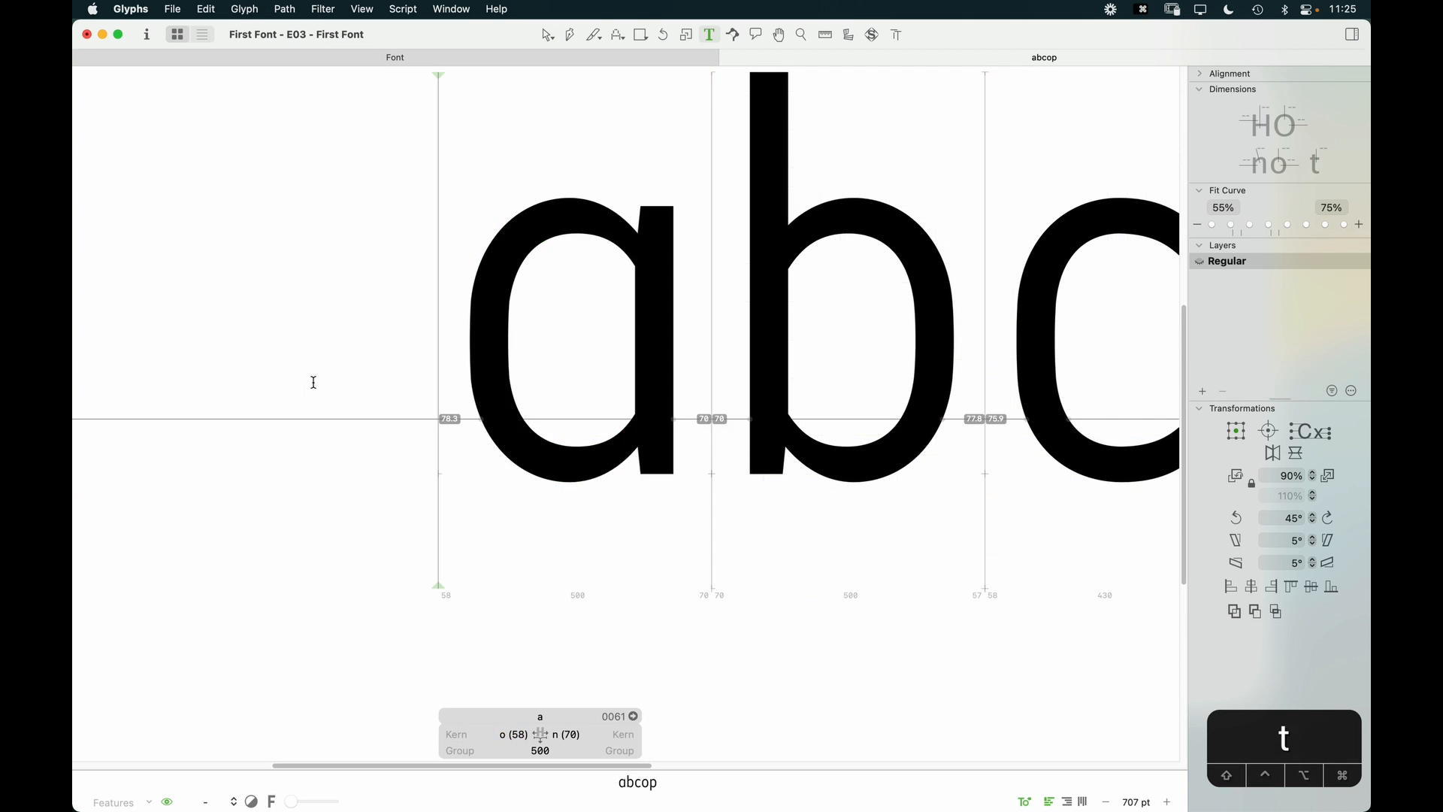
pyautogui.press('super+minus')
pyautogui.press('super+minus')
pyautogui.press('super+minus')
pyautogui.press('Right')
pyautogui.press('Right')
pyautogui.press('Right')
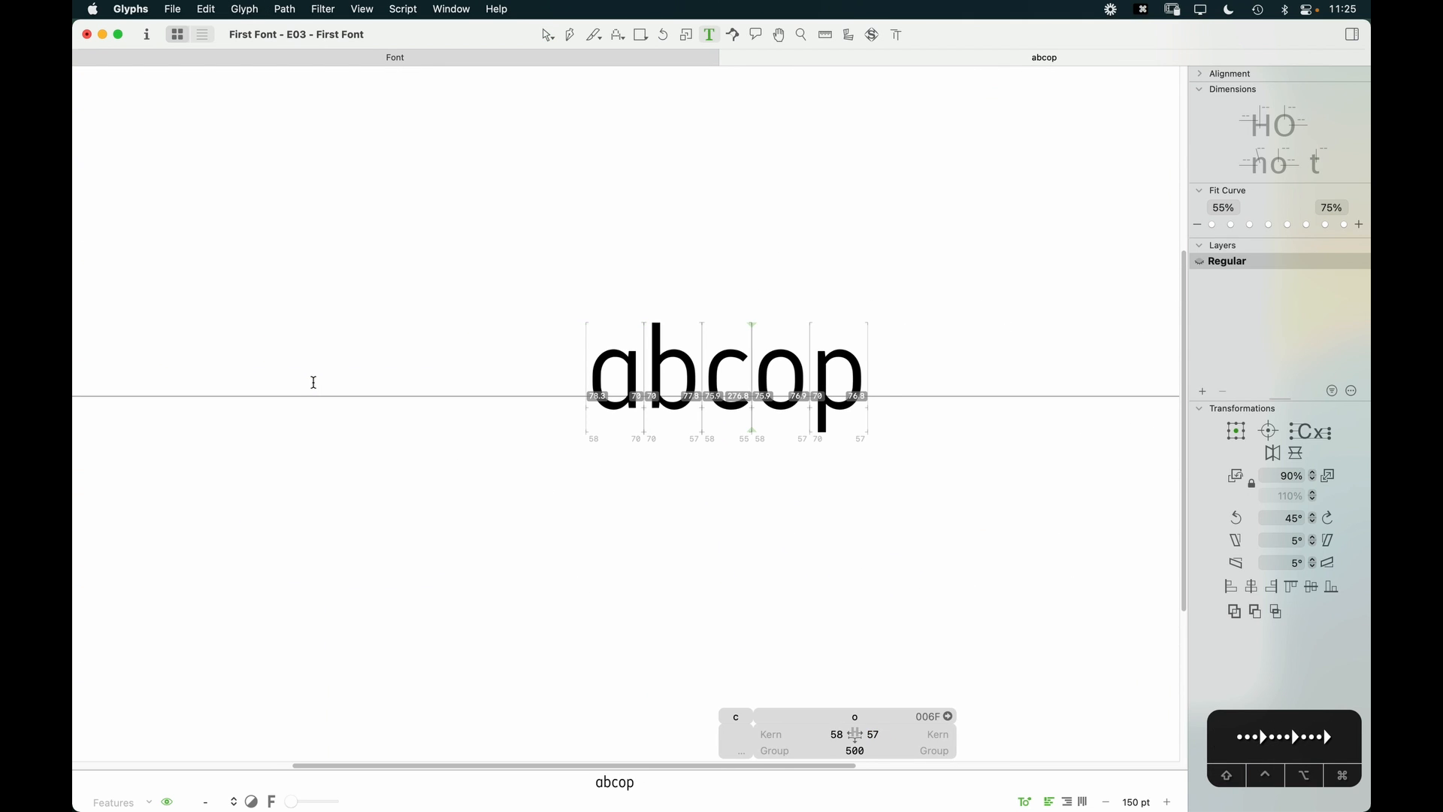
pyautogui.write('q')
pyautogui.press('Escape')
pyautogui.press('z')
pyautogui.click(622, 509)
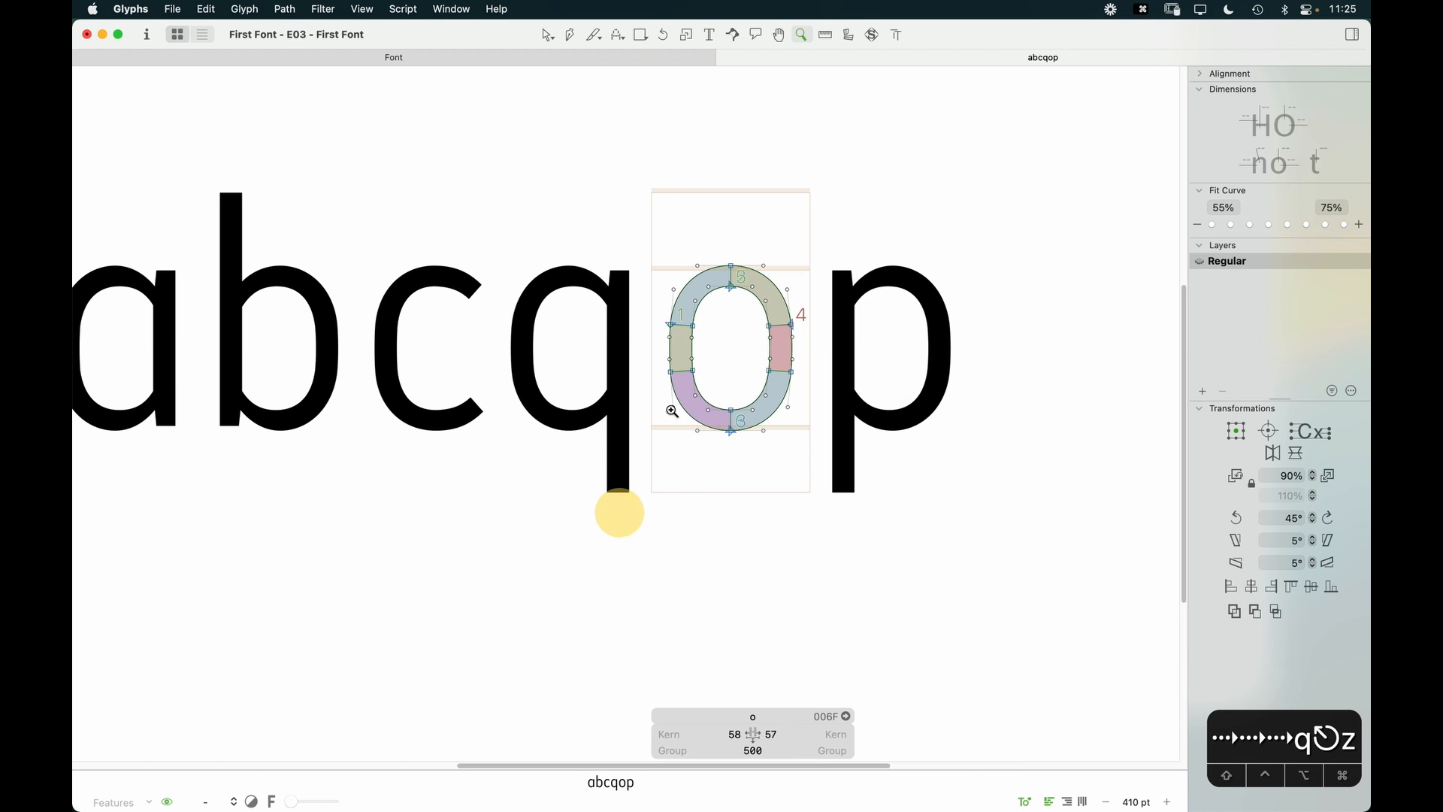
pyautogui.press('v')
pyautogui.click(558, 348)
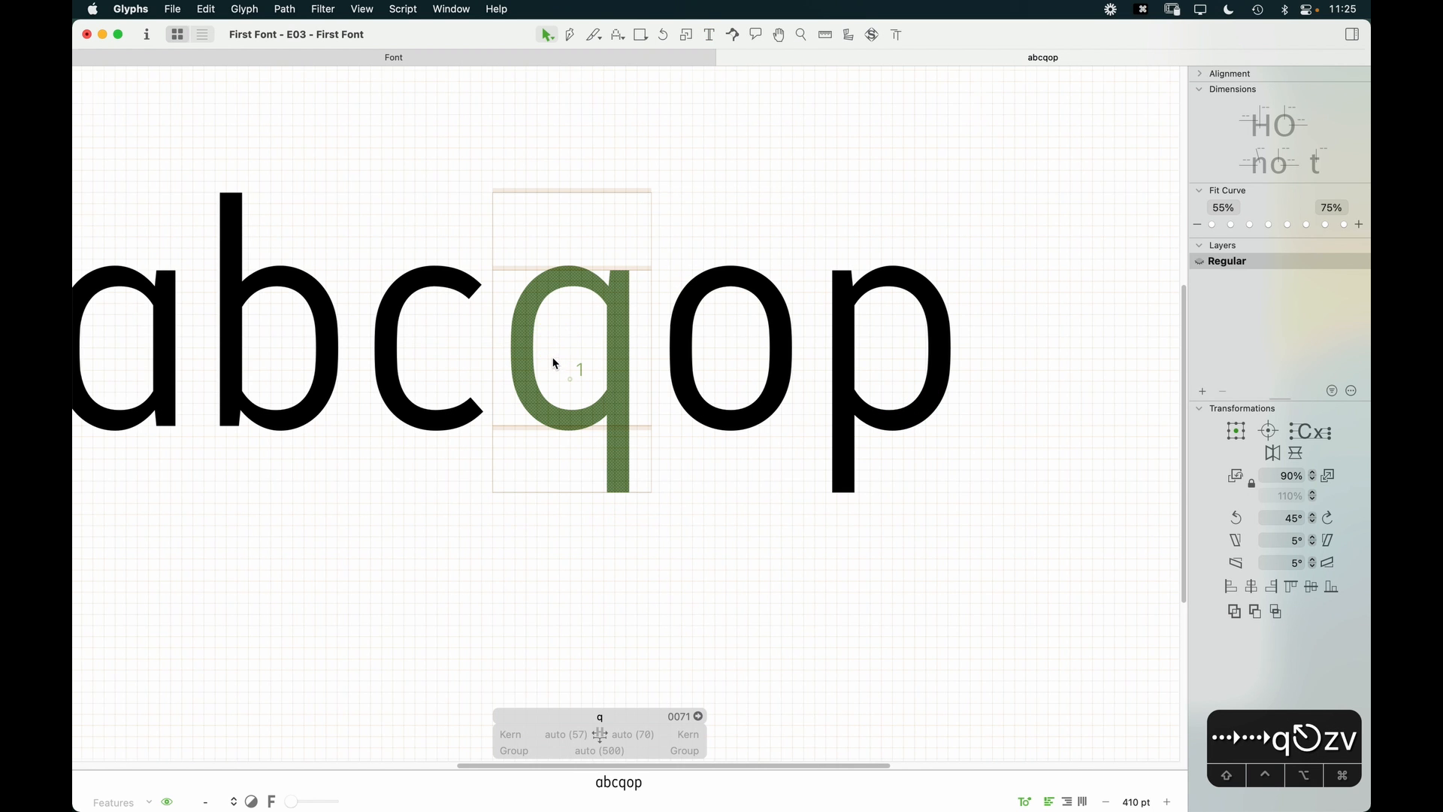
# Step: Insert the letters d and g between the q and the o in the sample text
pyautogui.write('t')
pyautogui.write('b')
pyautogui.press('BackSpace')
pyautogui.write('d')
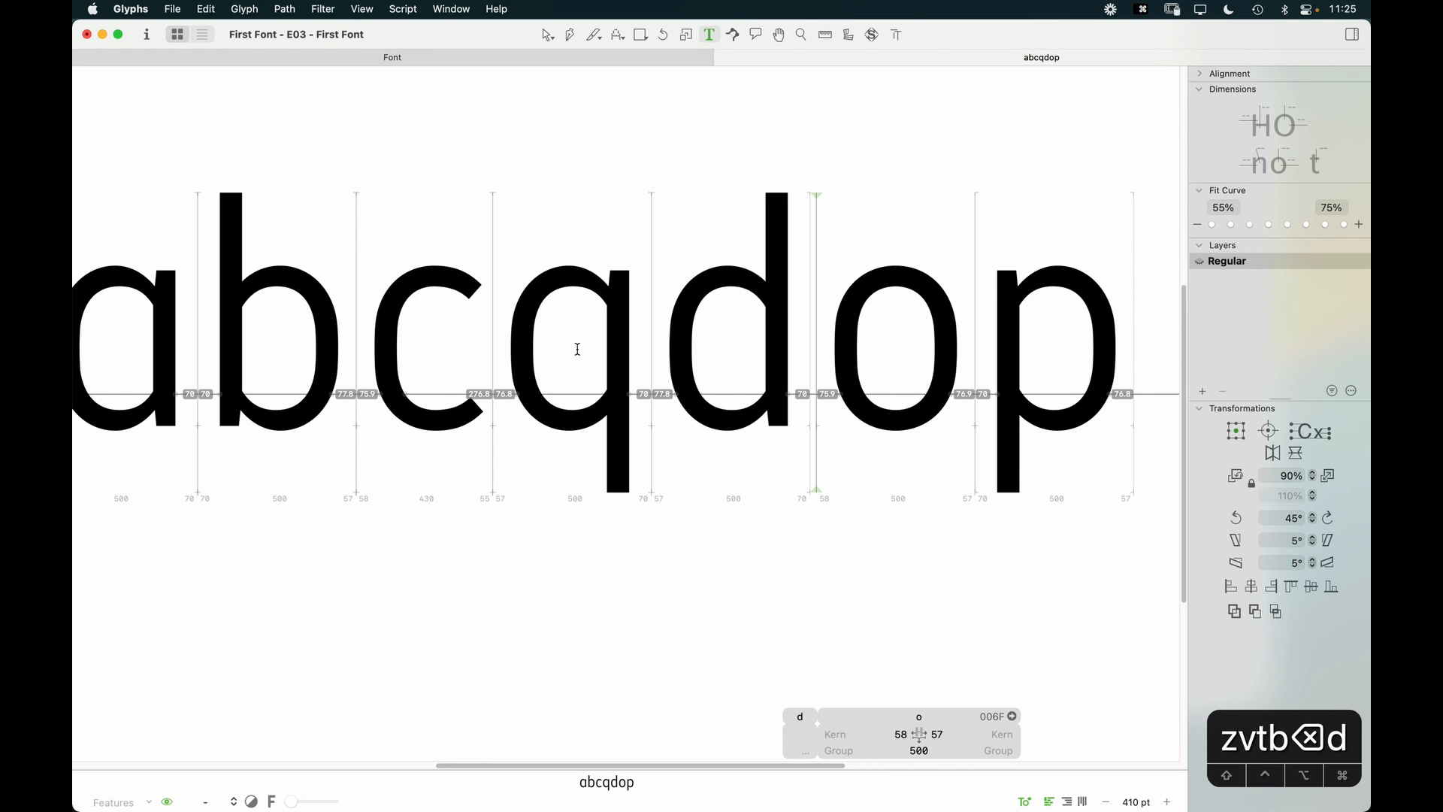
pyautogui.write('g')
# Step: Open the g for editing and shift the left-side nodes of its bowl and tail 10 units right
pyautogui.press('Escape')
pyautogui.press('z')
pyautogui.moveTo(1025, 225); pyautogui.dragTo(766, 571)
pyautogui.press('v')
pyautogui.doubleClick(623, 275)
pyautogui.moveTo(496, 107); pyautogui.dragTo(605, 577)
pyautogui.hotkey('shift', 'Right')
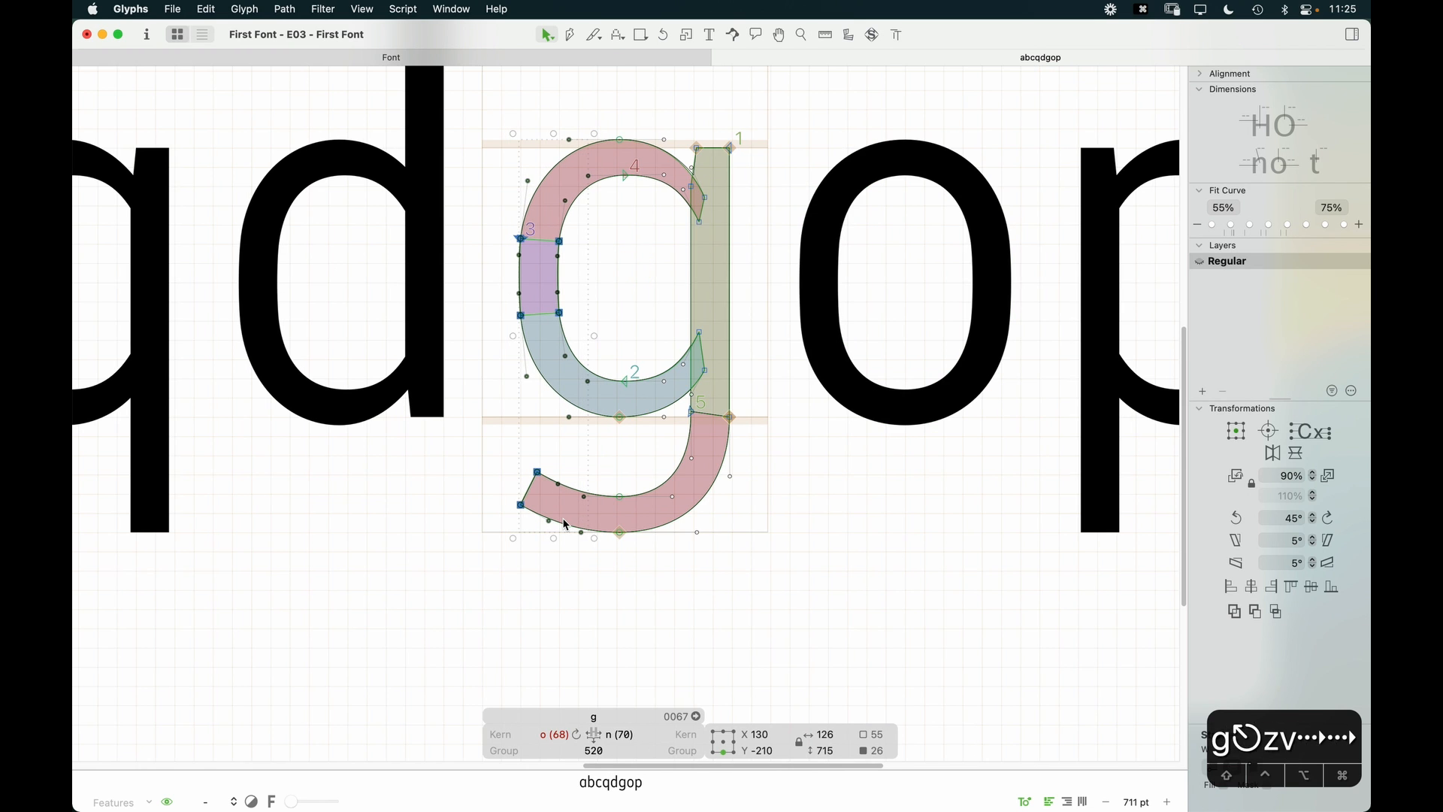
# Step: Add the top and bottom extreme nodes of the g's bowl and tail to the selection and shift the whole set another 10 units right
pyautogui.keyDown('shift'); pyautogui.click(622, 143); pyautogui.keyUp('shift')
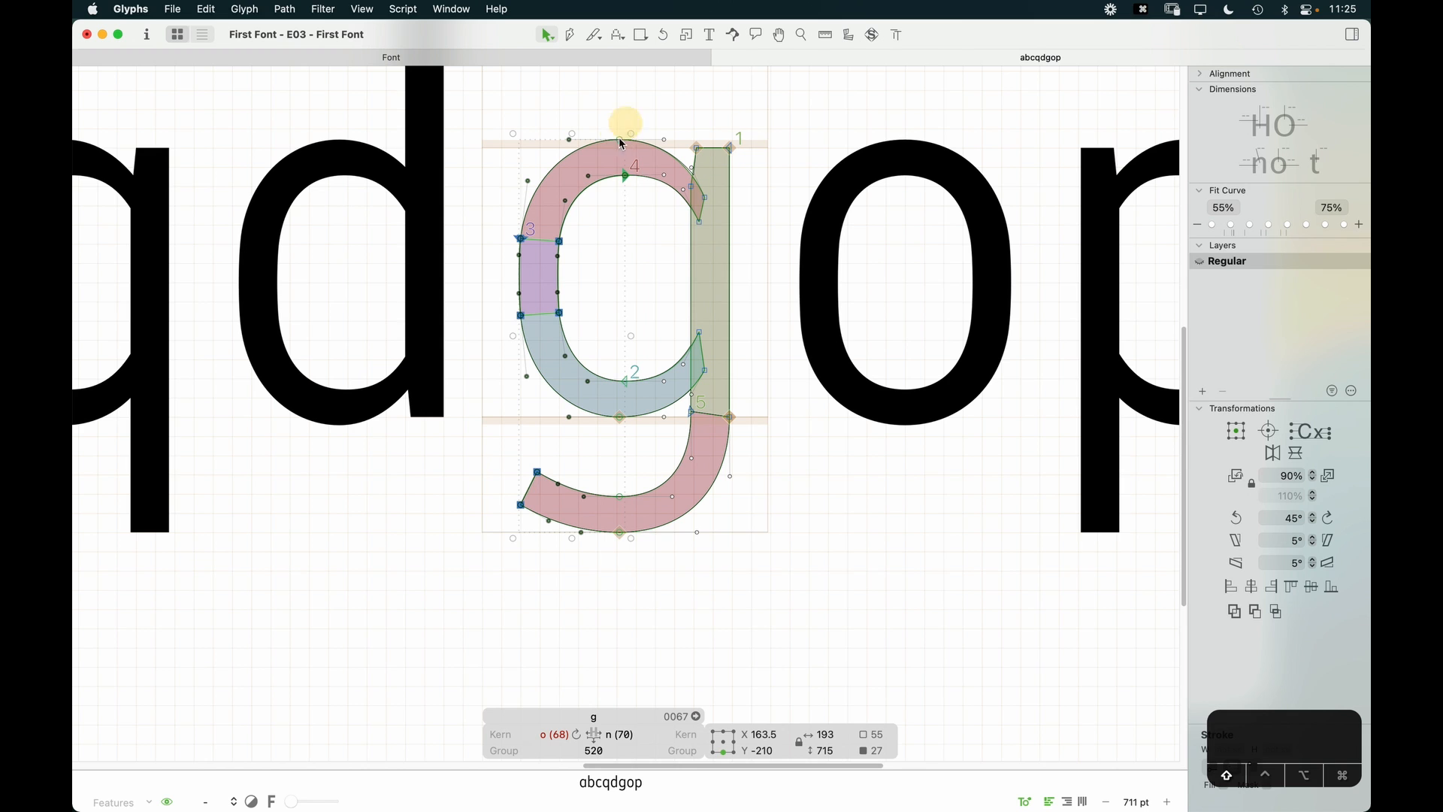
pyautogui.keyDown('shift'); pyautogui.click(625, 381); pyautogui.keyUp('shift')
pyautogui.keyDown('shift'); pyautogui.click(620, 417); pyautogui.keyUp('shift')
pyautogui.keyDown('shift'); pyautogui.click(620, 496); pyautogui.keyUp('shift')
pyautogui.keyDown('shift'); pyautogui.click(620, 533); pyautogui.keyUp('shift')
pyautogui.hotkey('alt', 'shift', 'Right')
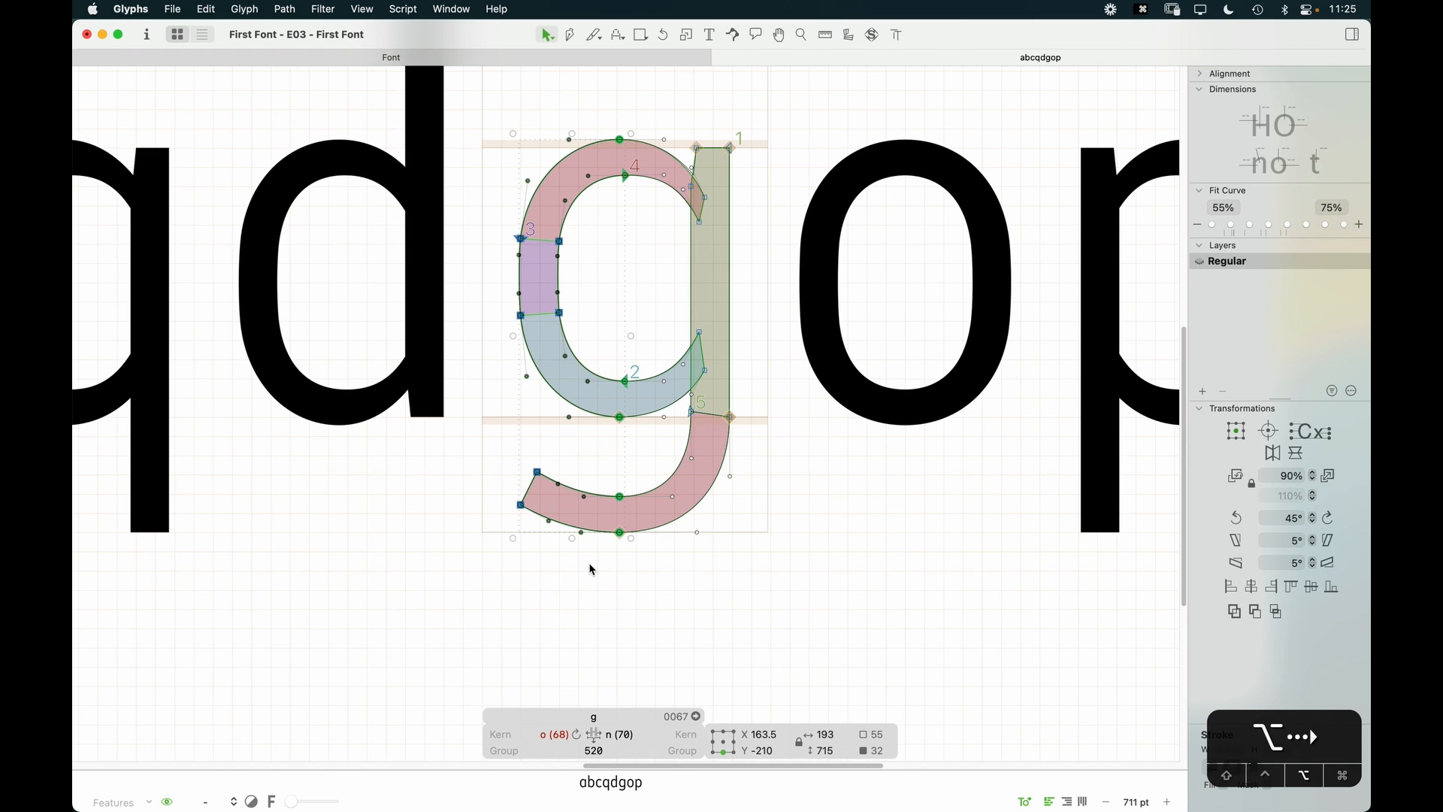
# Step: Update the g's metrics to match its linked sidebearings and preview the sample text "abcqdgop"
pyautogui.click(708, 594)
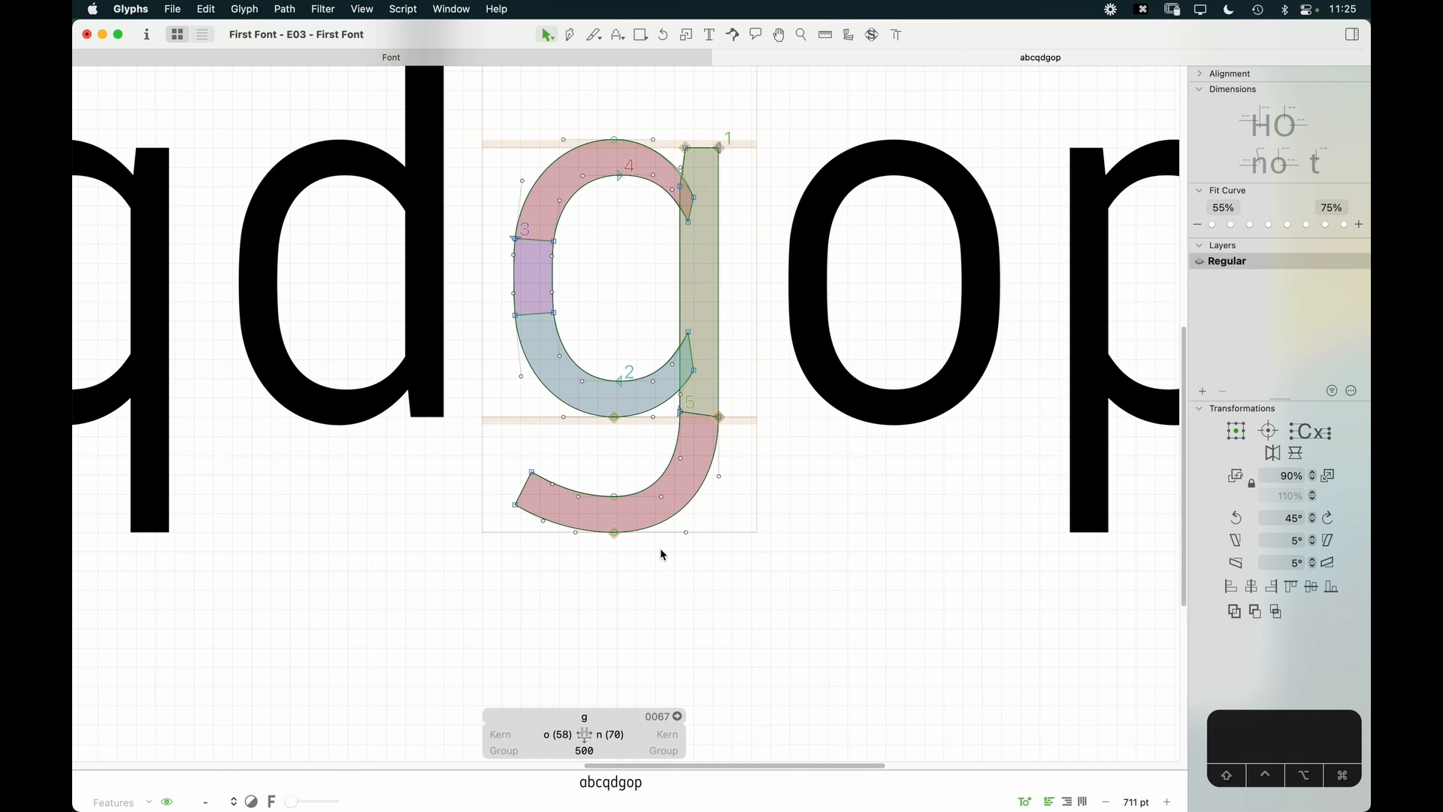
pyautogui.press('super+minus')
pyautogui.press('super+minus')
pyautogui.press('super+minus')
pyautogui.press('t')
pyautogui.press('Escape')
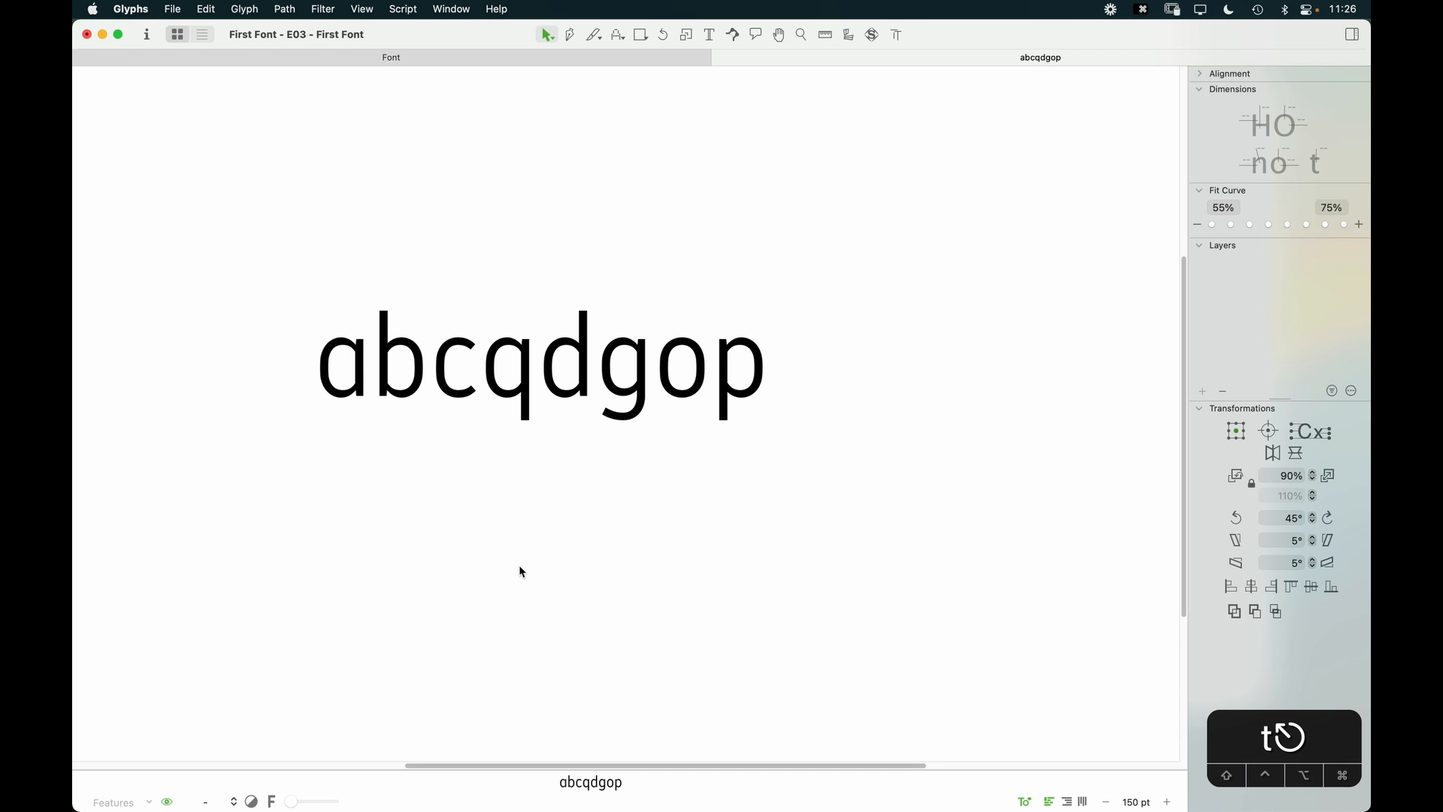
# Step: Return to the font overview and point out the undrawn s, v and seven glyphs
pyautogui.click(723, 56)
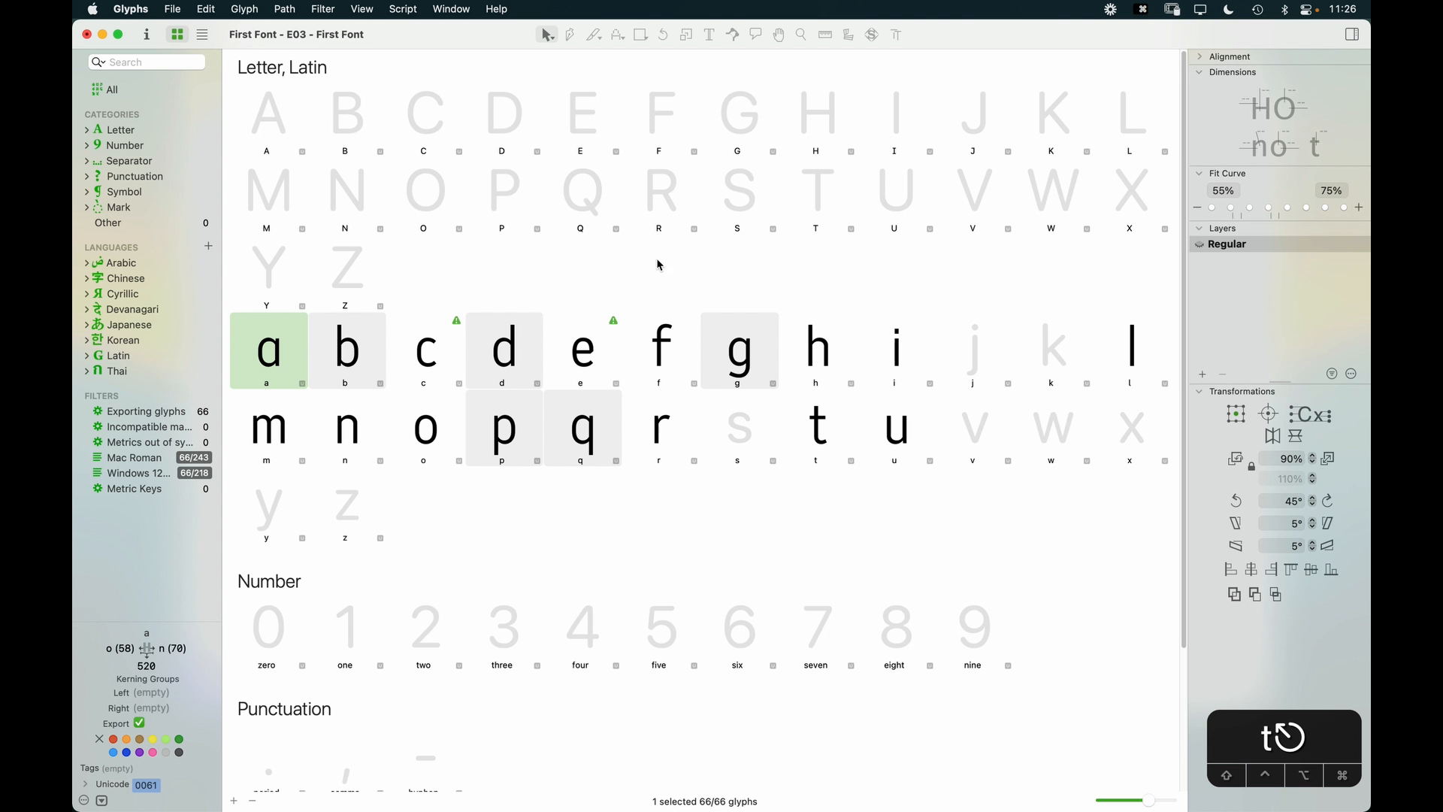
pyautogui.click(723, 445)
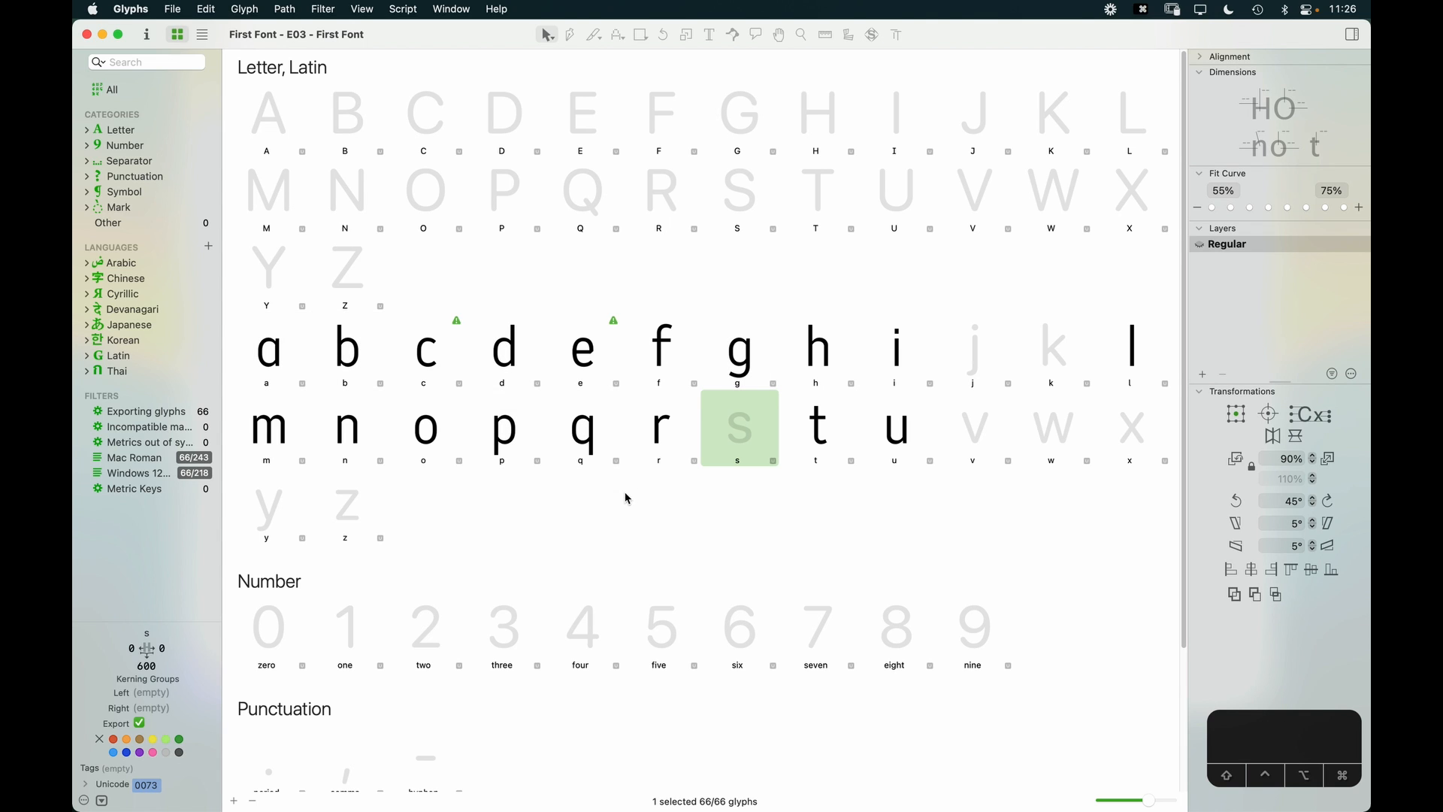
pyautogui.click(964, 453)
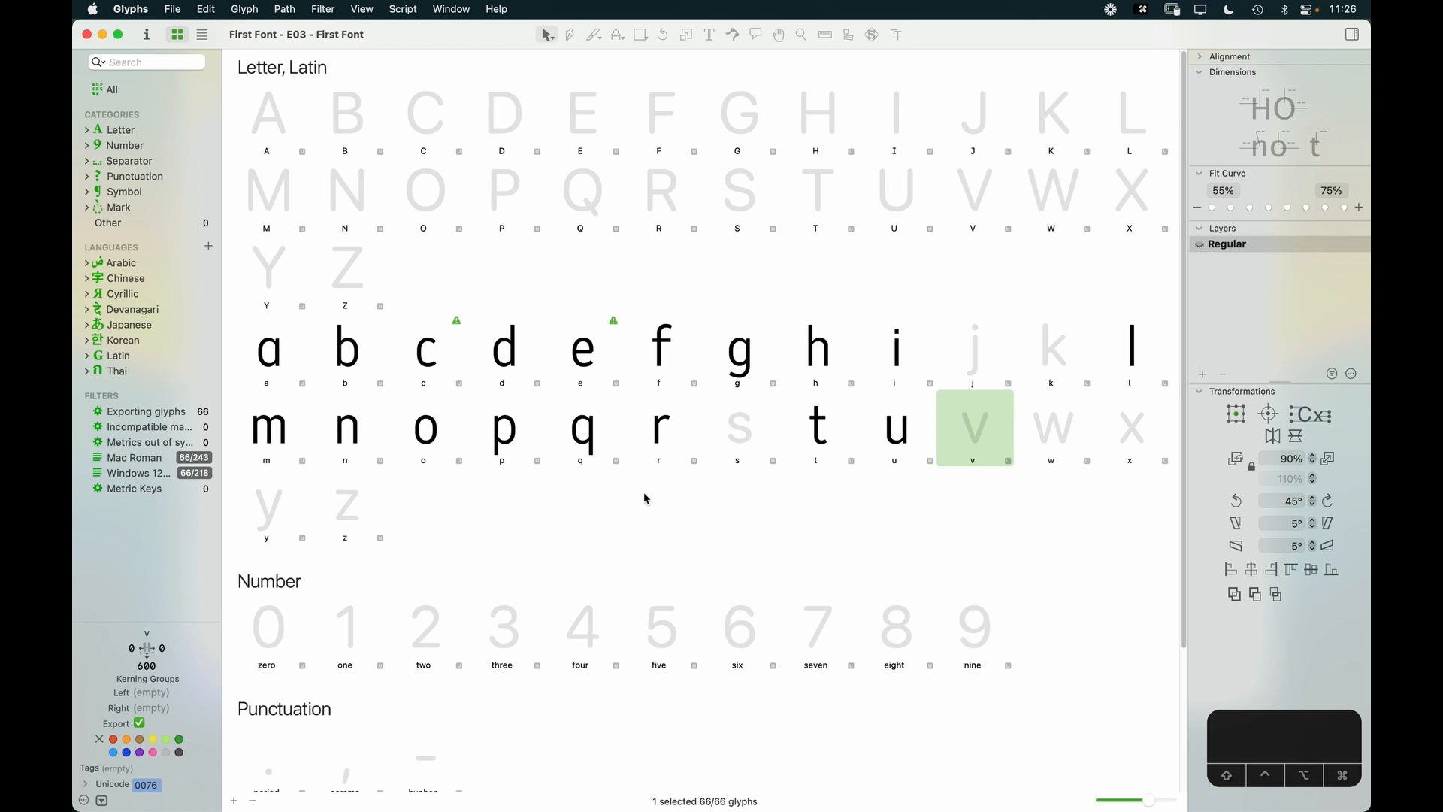
pyautogui.click(818, 641)
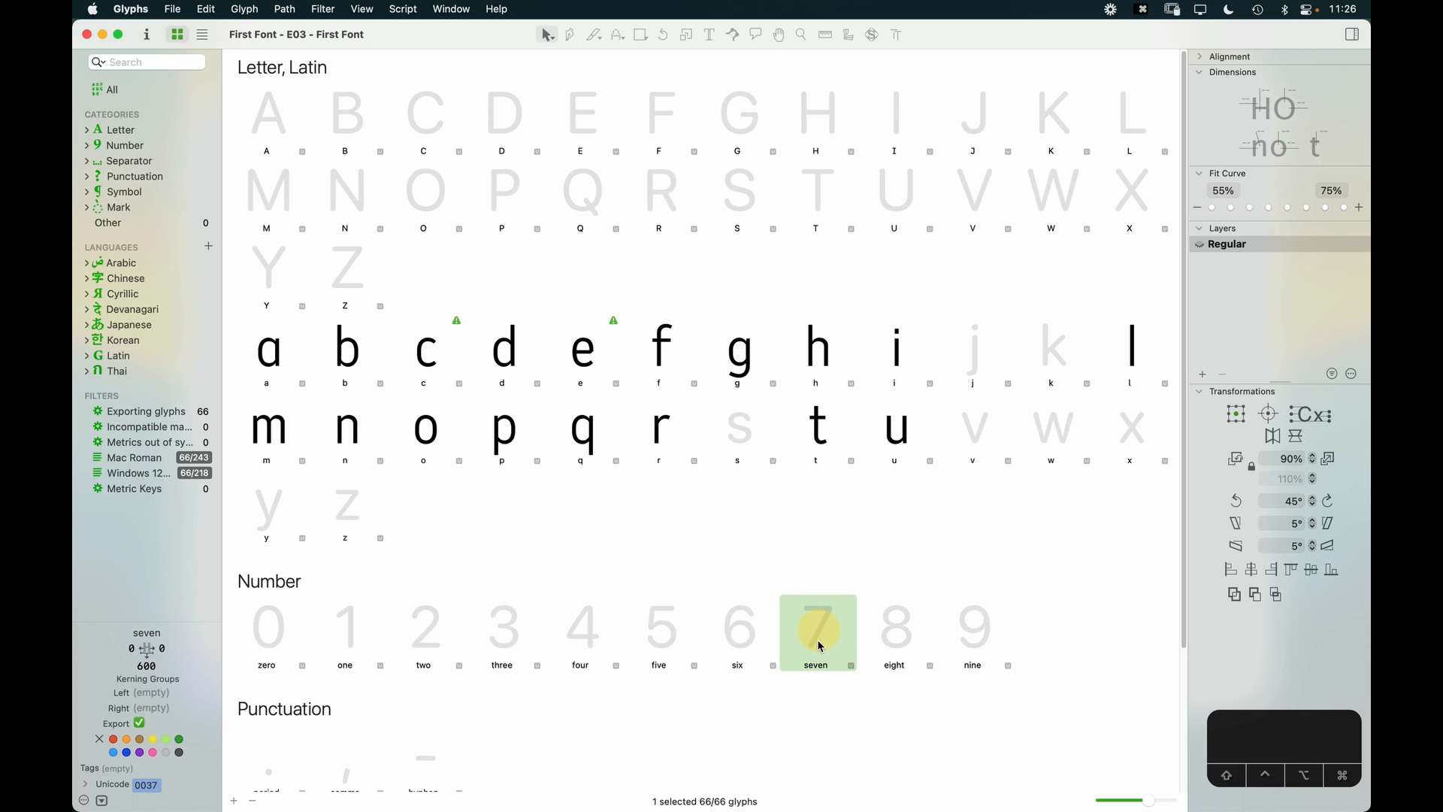